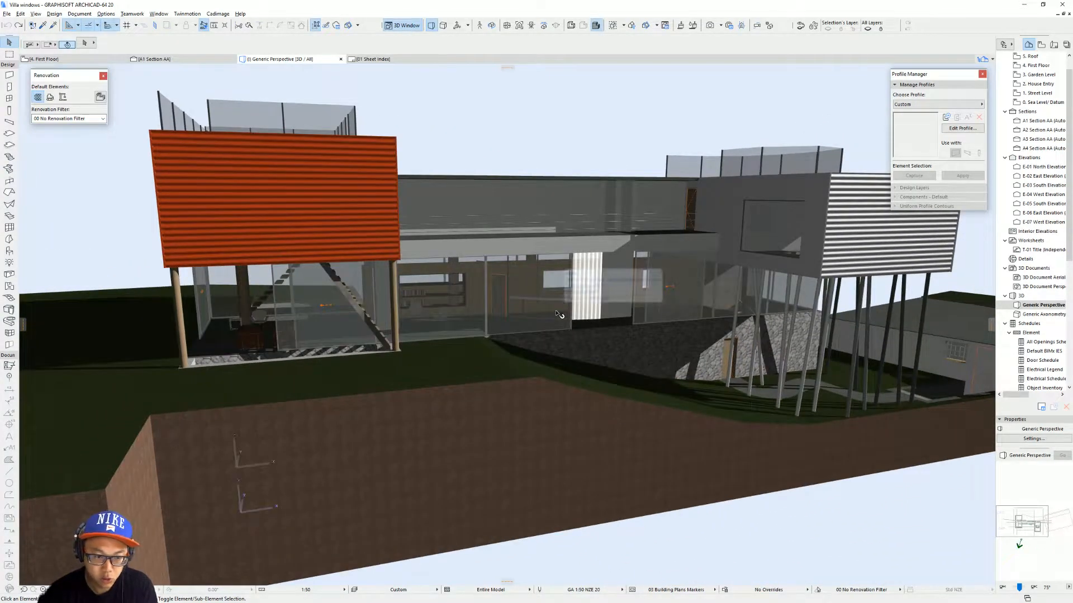
pyautogui.scroll(6, 559, 314)
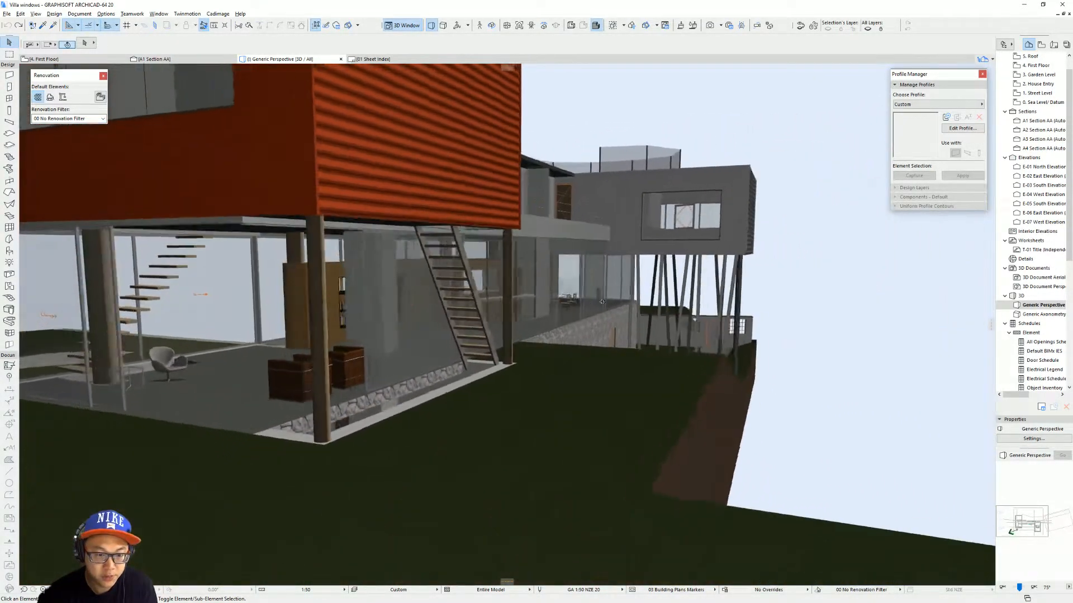
# Orbit around the 3D model of the villa to examine its windows from different sides.
pyautogui.keyDown('shift'); pyautogui.moveTo(601, 301); pyautogui.dragTo(730, 263, button='middle'); pyautogui.keyUp('shift')
pyautogui.keyDown('shift'); pyautogui.moveTo(814, 238); pyautogui.dragTo(481, 255, button='middle'); pyautogui.keyUp('shift')
pyautogui.keyDown('shift'); pyautogui.moveTo(418, 264); pyautogui.dragTo(484, 386, button='middle'); pyautogui.keyUp('shift')
pyautogui.scroll(-5, 792, 319)
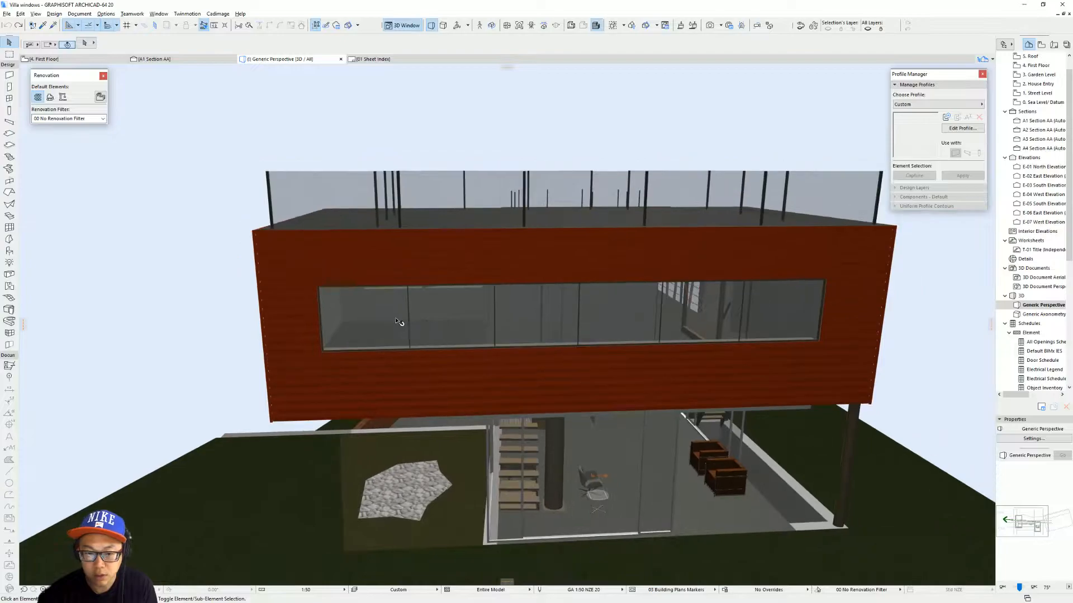
pyautogui.keyDown('shift'); pyautogui.moveTo(792, 319); pyautogui.dragTo(777, 372, button='middle'); pyautogui.keyUp('shift')
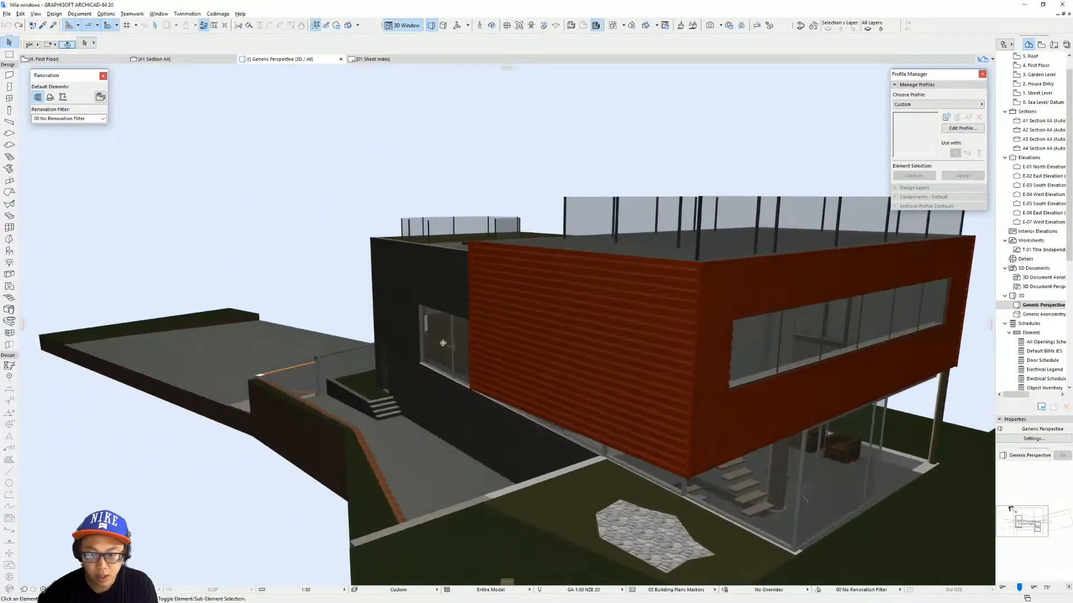
# Switch to the First Floor plan and select the small window on the east wall.
pyautogui.press('F2')
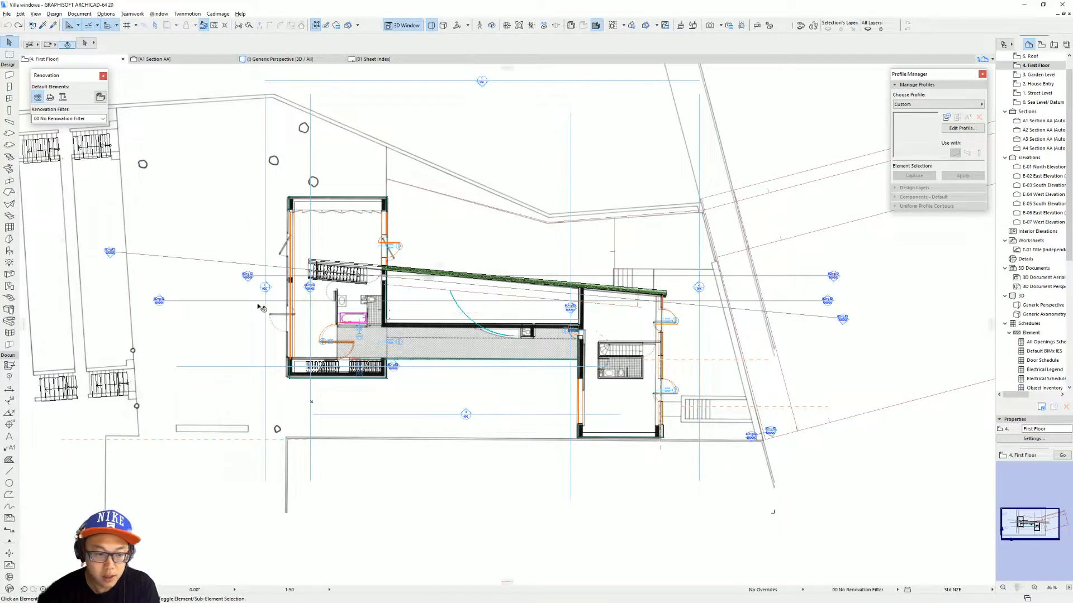
pyautogui.scroll(4, 262, 308)
pyautogui.moveTo(395, 291); pyautogui.dragTo(412, 323, button='middle')
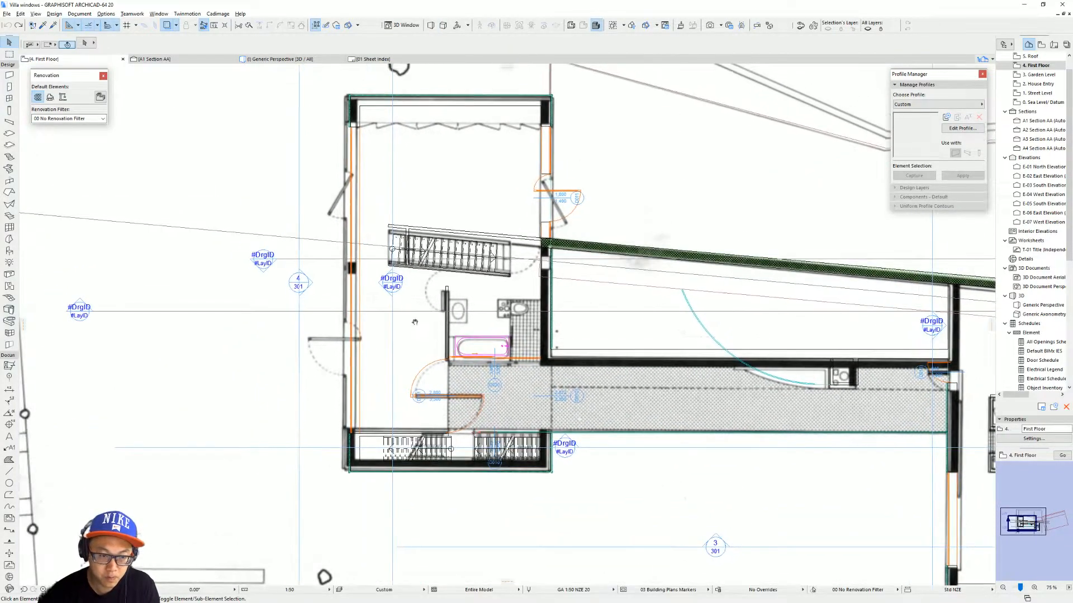
pyautogui.scroll(-3, 632, 313)
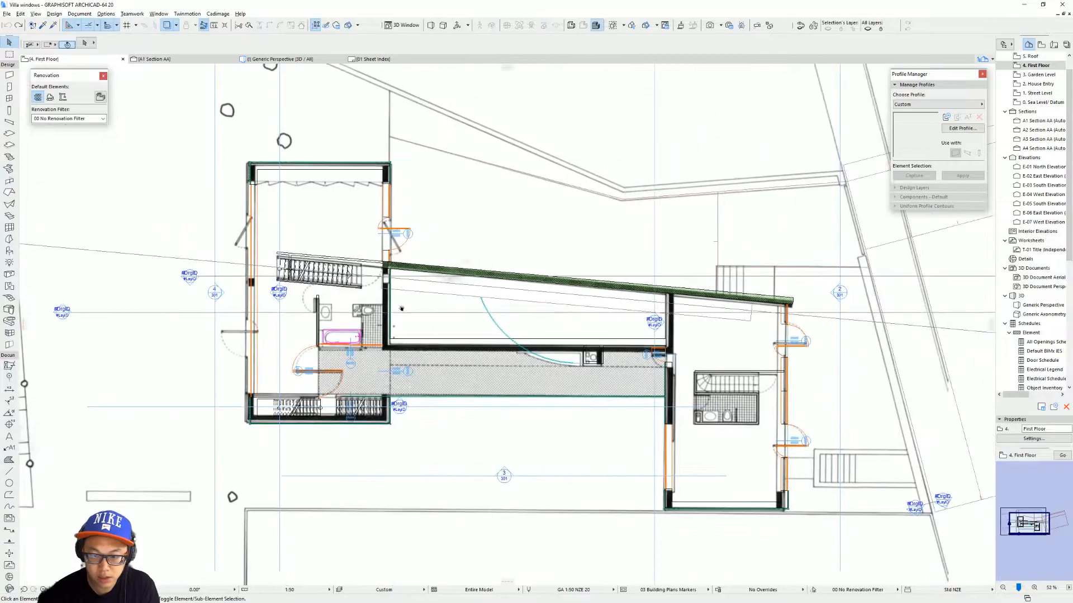
pyautogui.scroll(5, 765, 333)
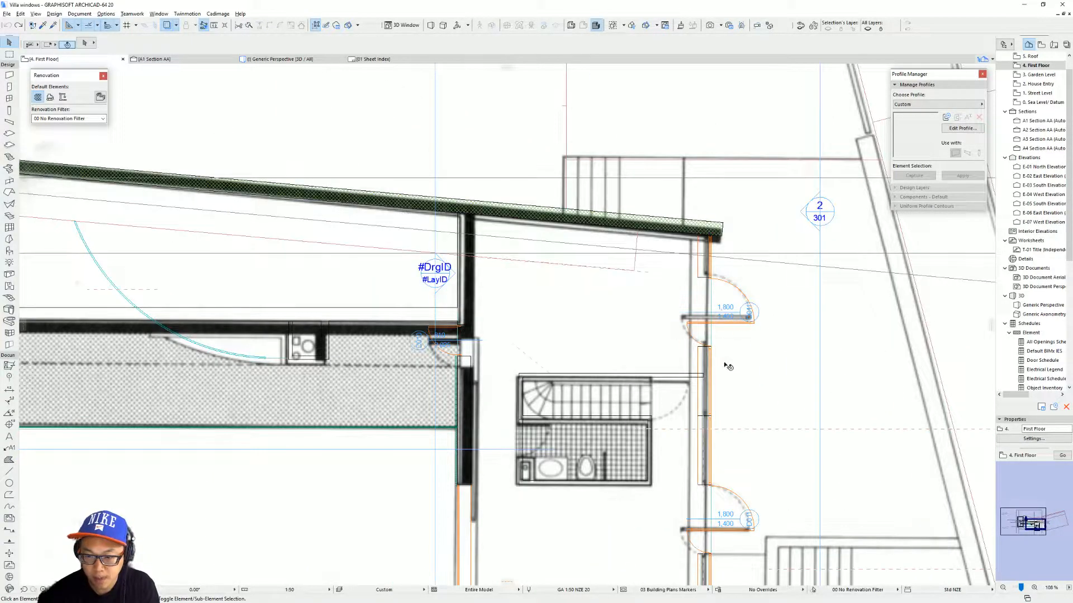
pyautogui.click(712, 350)
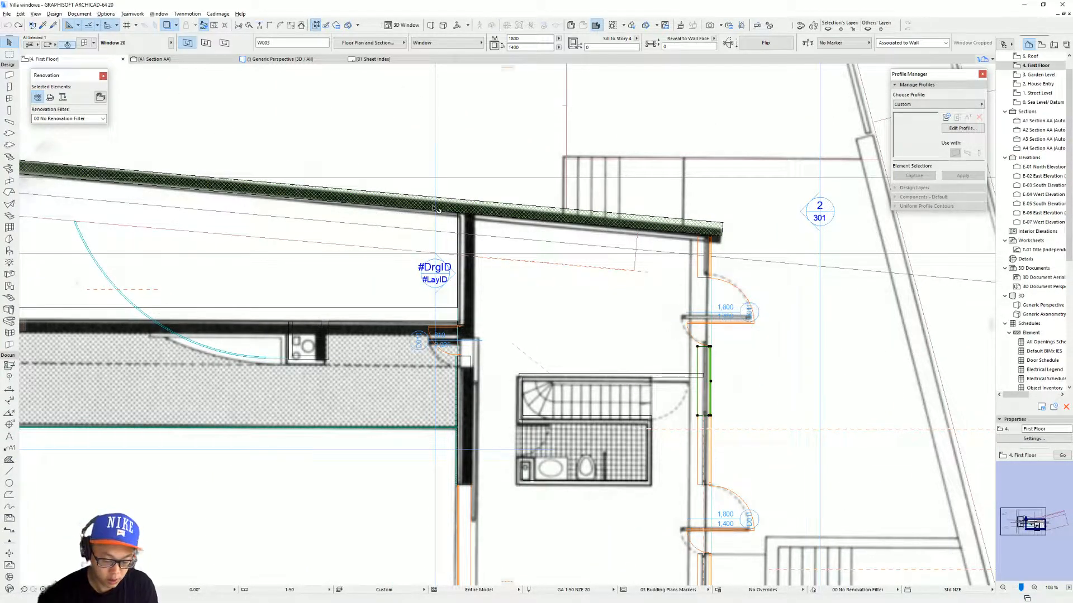
pyautogui.hotkey('ctrl', 't')
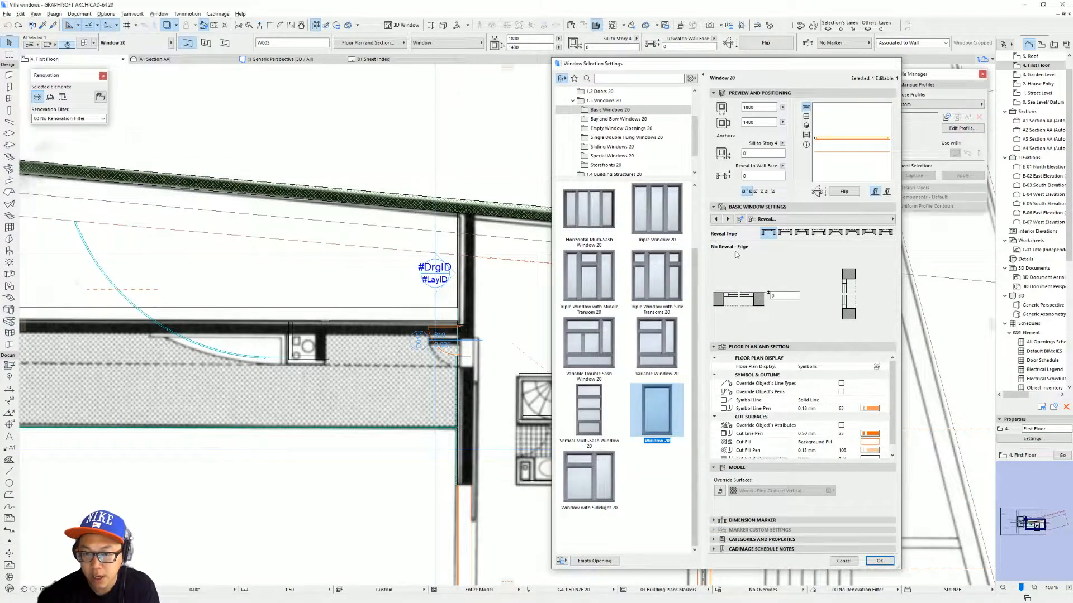
pyautogui.press('Escape')
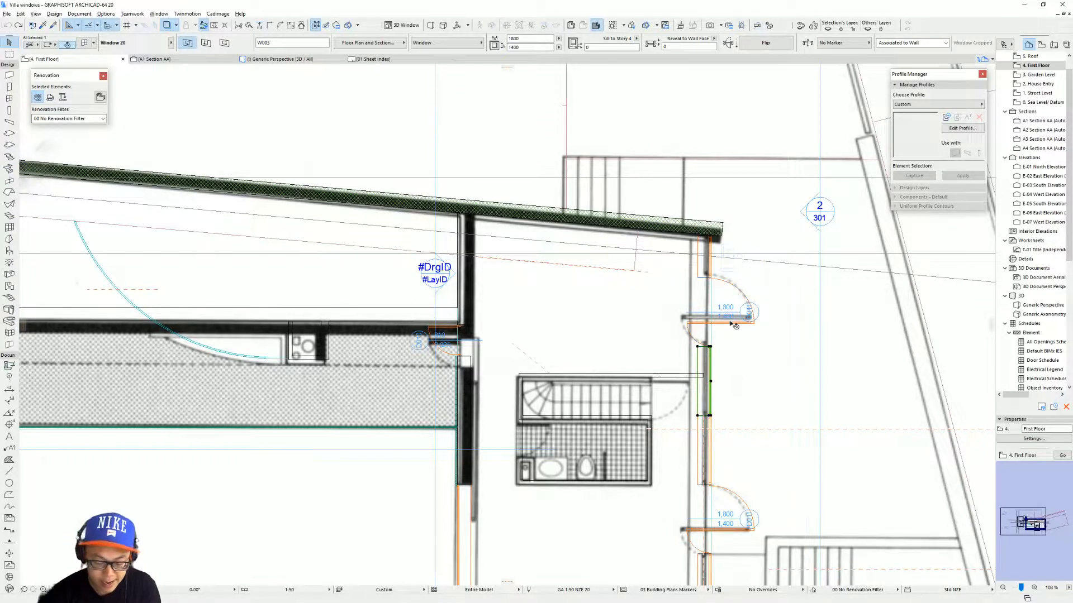
# Open the selected window's settings and change its main sash opening type to Tilt-Turn Hung.
pyautogui.hotkey('ctrl', 't')
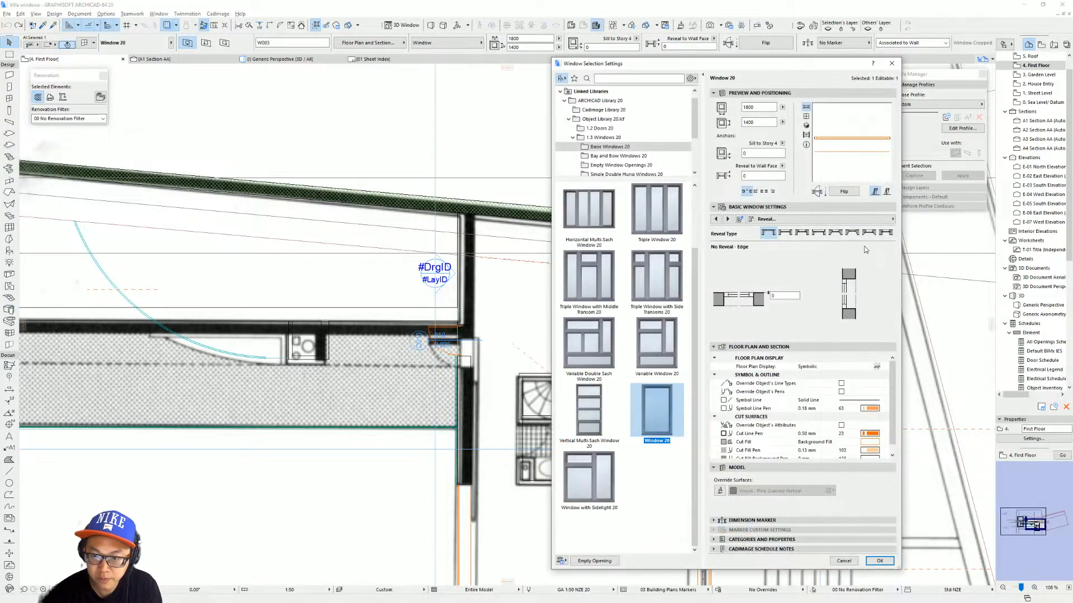
pyautogui.click(855, 219)
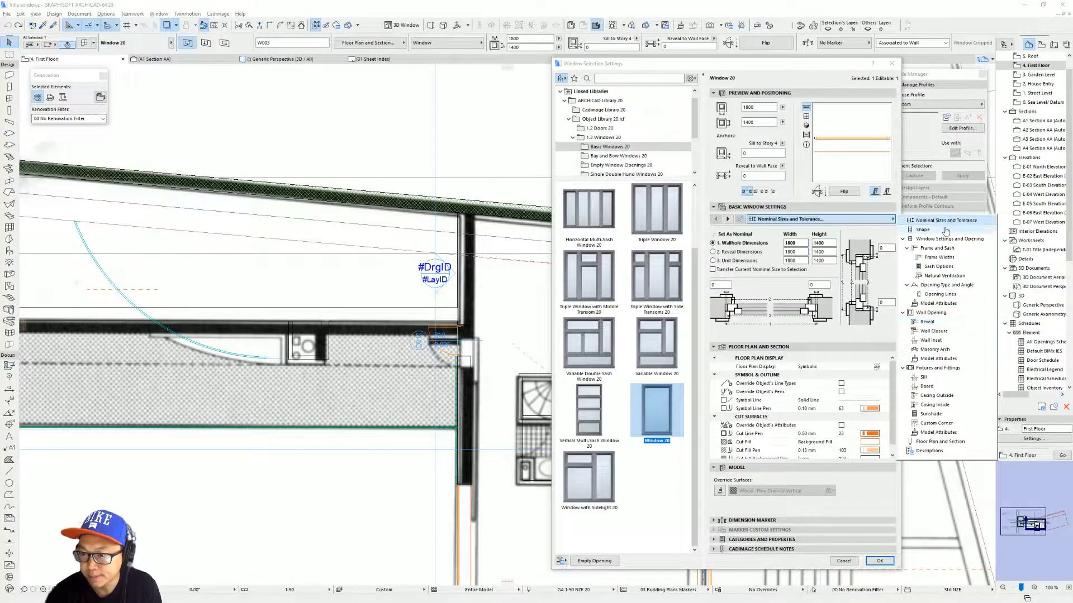
pyautogui.click(948, 239)
pyautogui.click(871, 241)
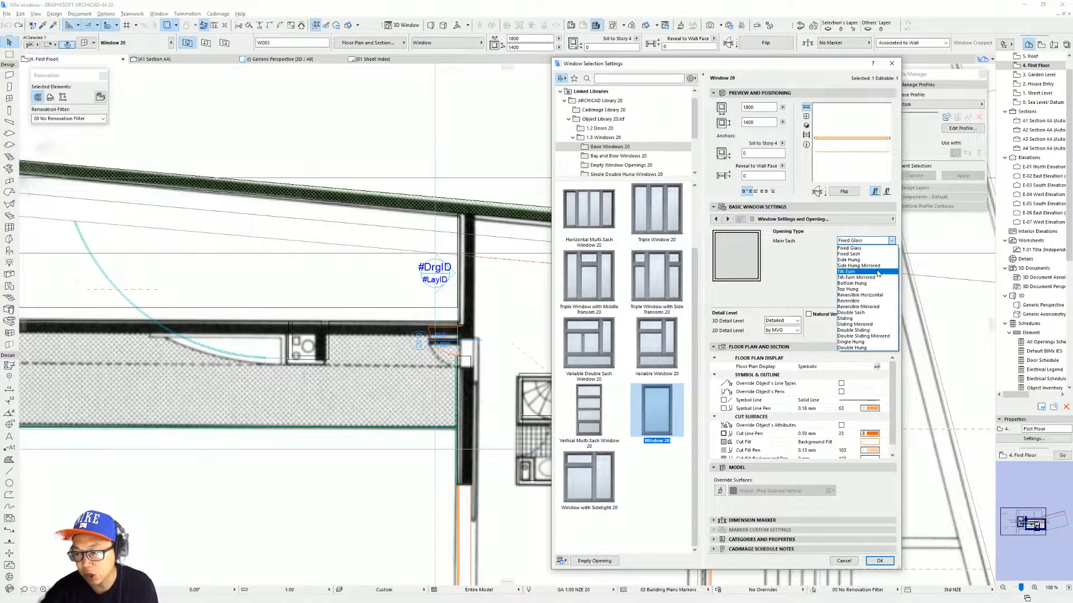
pyautogui.click(877, 272)
pyautogui.press('Return')
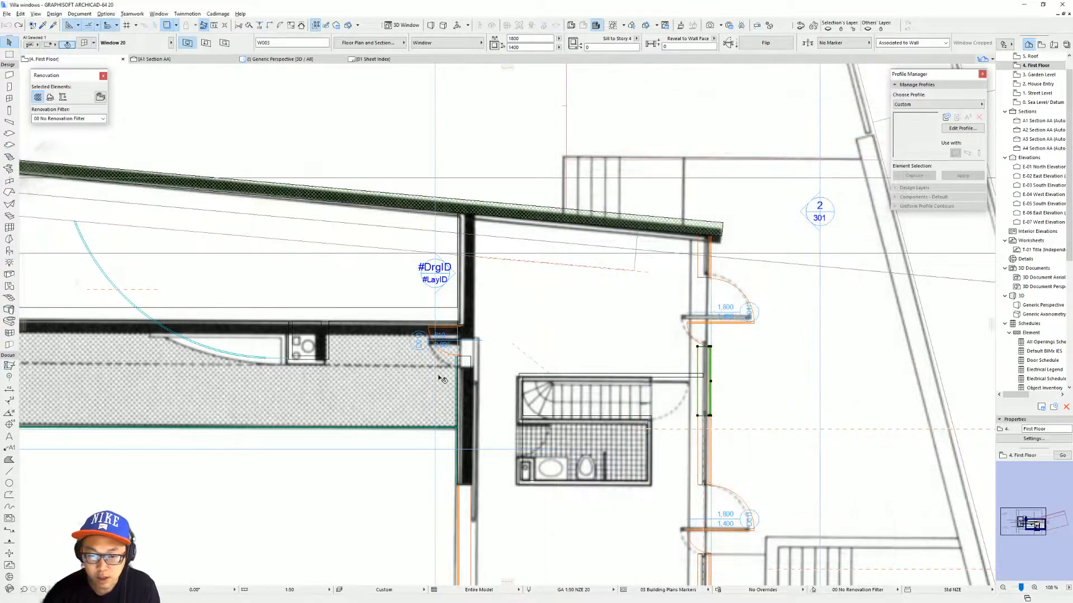
# Inspect the door next to the east window, then deselect it.
pyautogui.scroll(-3, 664, 358)
pyautogui.moveTo(663, 358); pyautogui.dragTo(766, 354, button='middle')
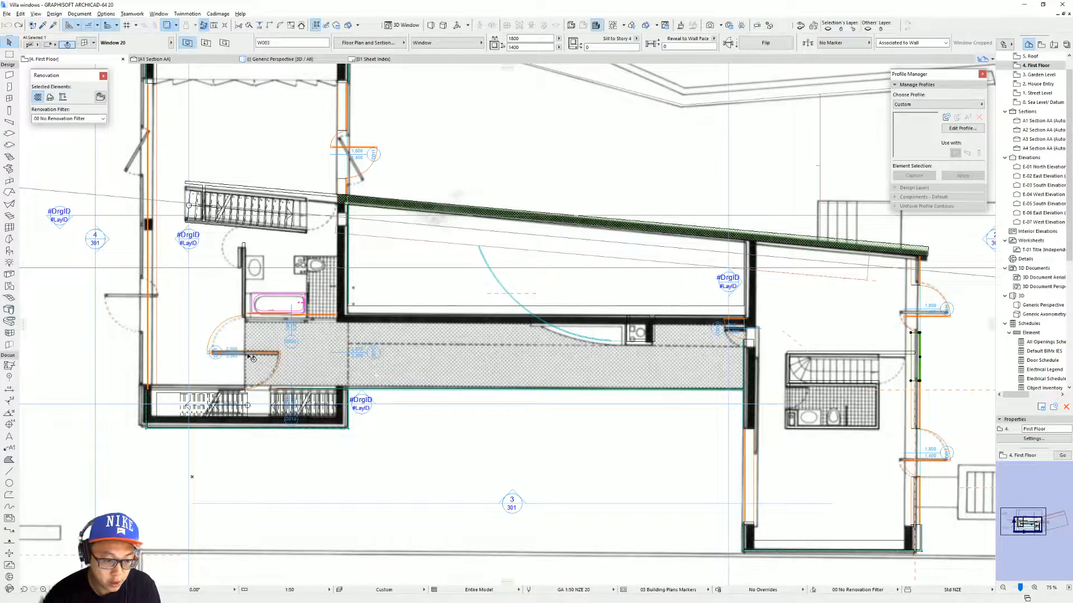
pyautogui.scroll(1, 607, 332)
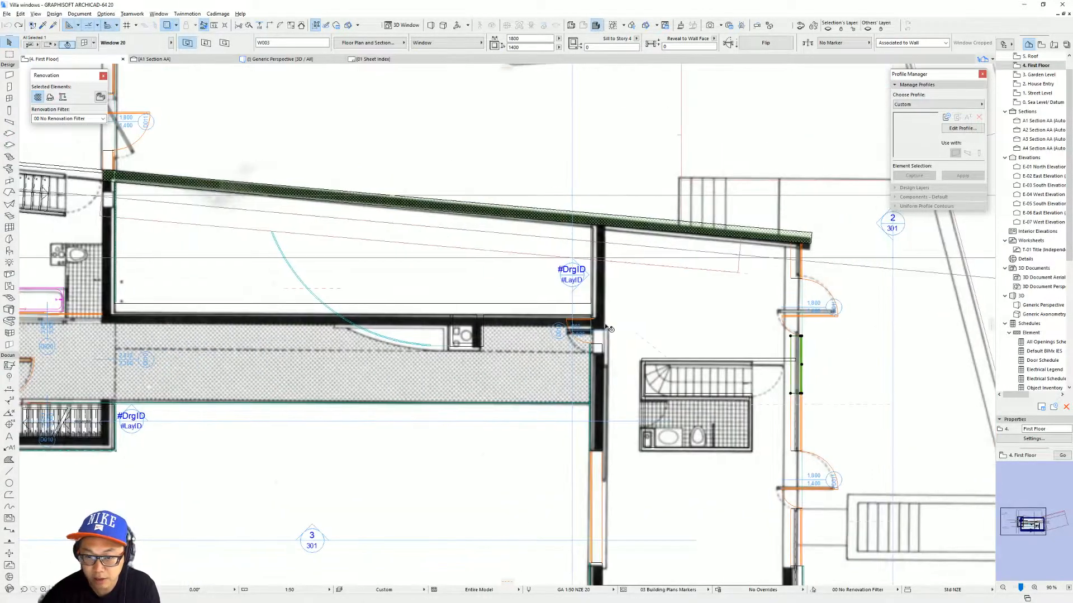
pyautogui.click(799, 317)
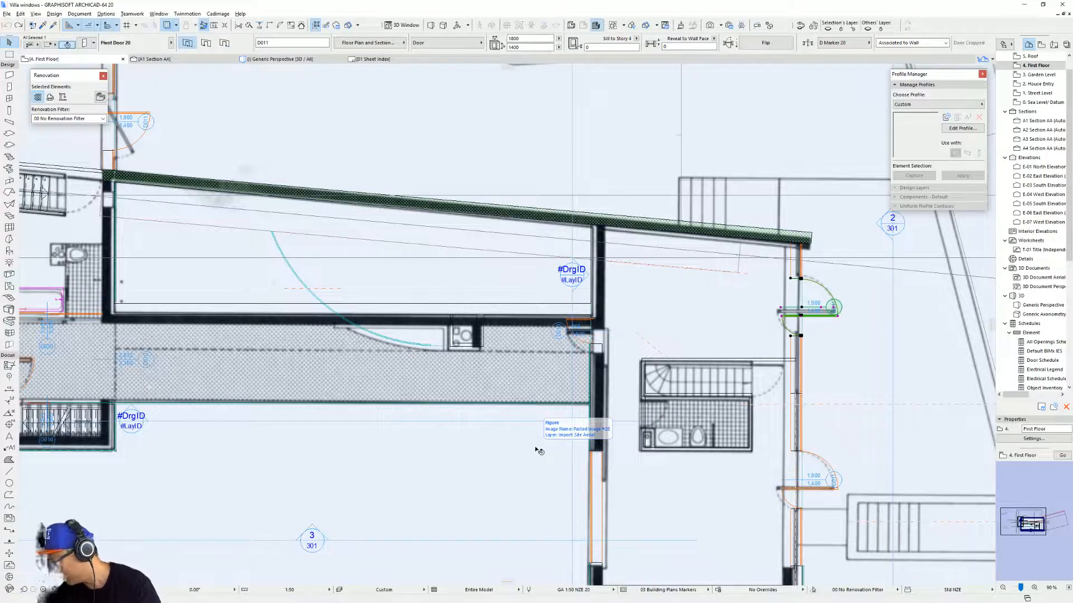
pyautogui.press('Escape')
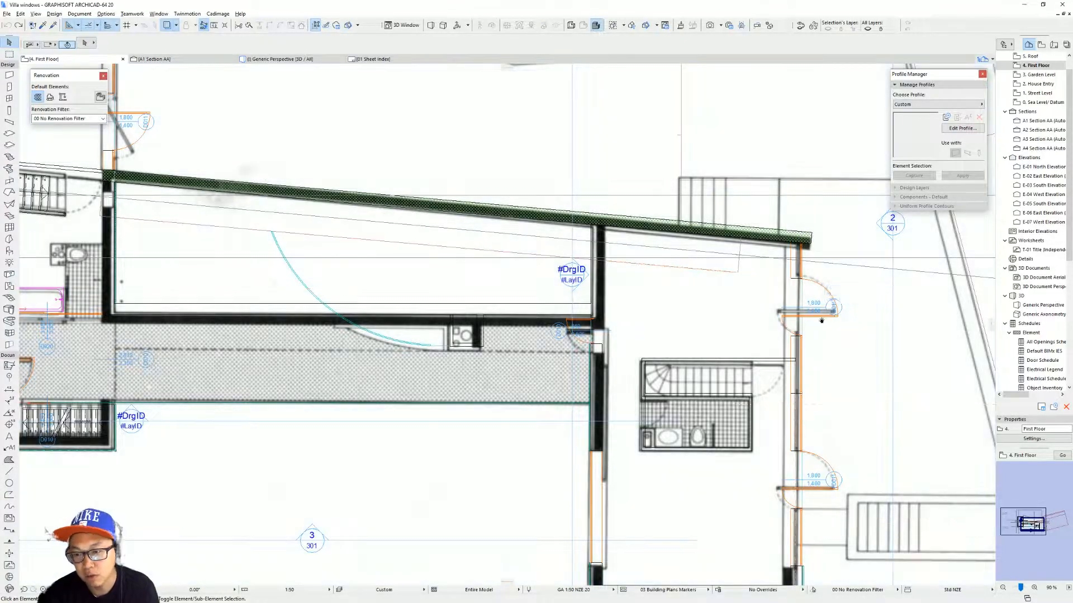
# Select the long window on the west wall and check the east window's dimensions for comparison.
pyautogui.moveTo(821, 320); pyautogui.dragTo(841, 332, button='middle')
pyautogui.moveTo(418, 310); pyautogui.dragTo(934, 343, button='middle')
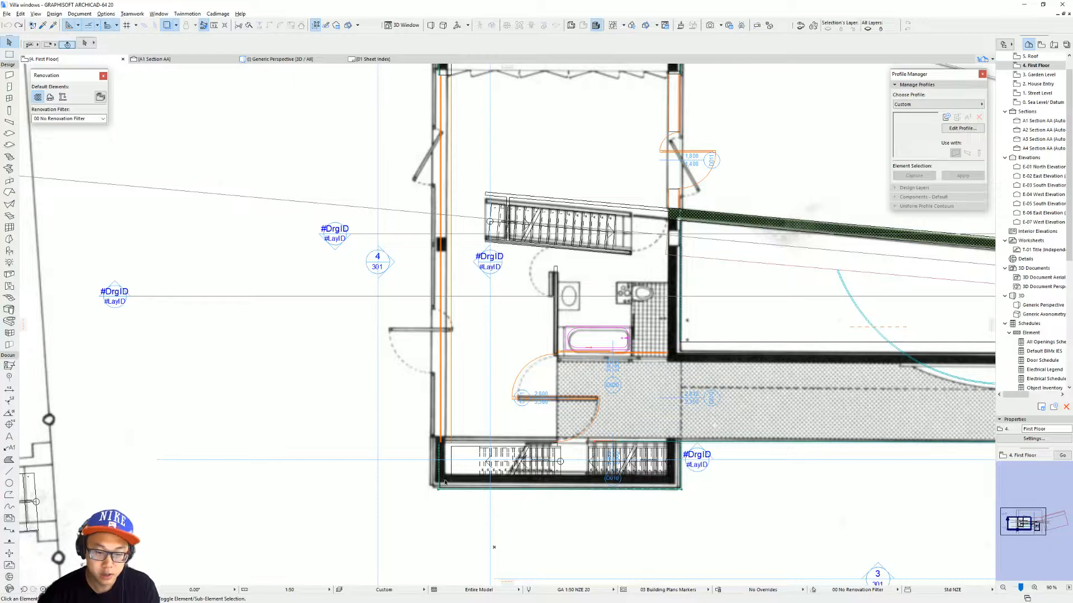
pyautogui.click(439, 444)
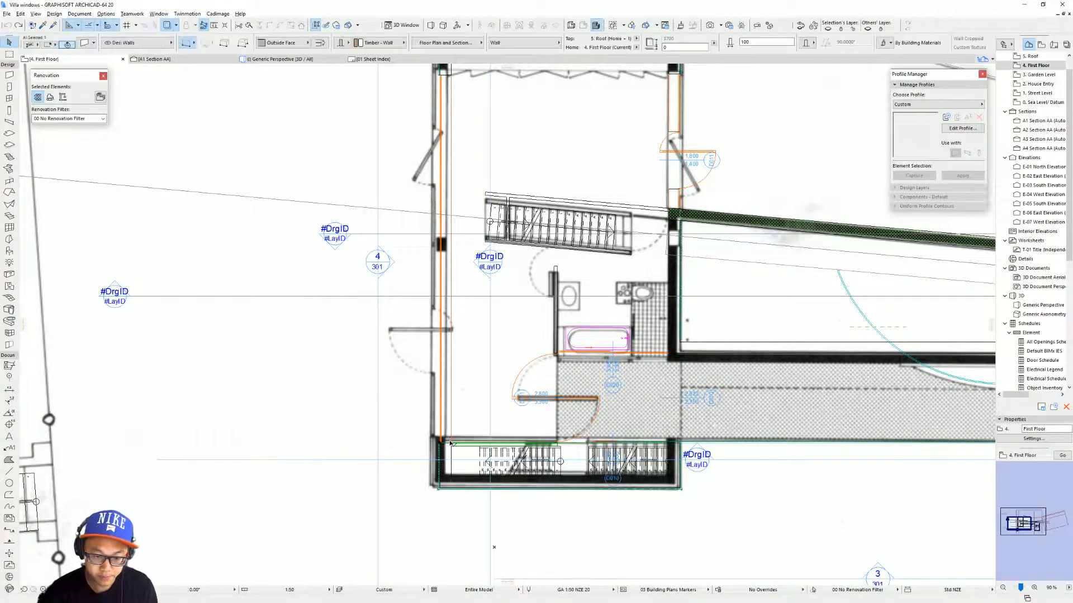
pyautogui.click(452, 445)
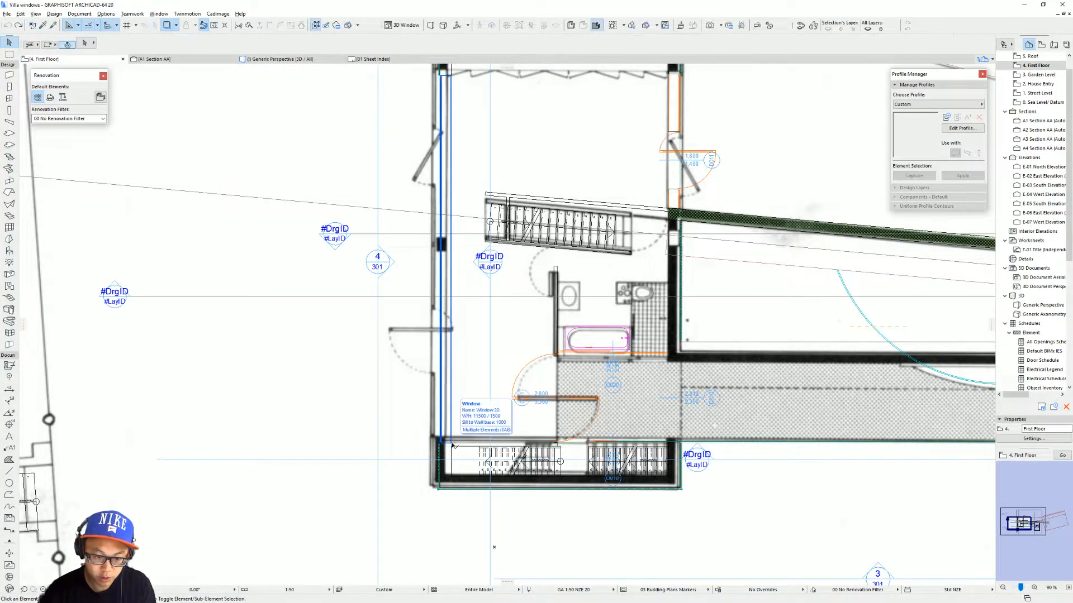
pyautogui.moveTo(463, 342); pyautogui.dragTo(159, 368, button='middle')
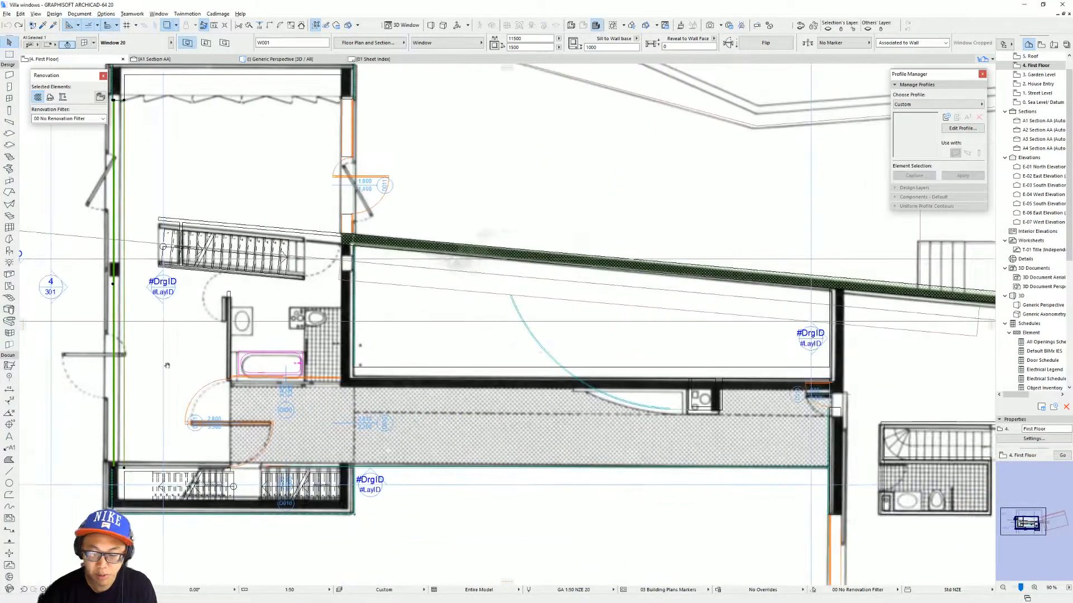
pyautogui.moveTo(567, 387); pyautogui.dragTo(208, 337, button='middle')
pyautogui.moveTo(671, 409); pyautogui.dragTo(726, 382, button='middle')
pyautogui.click(735, 381)
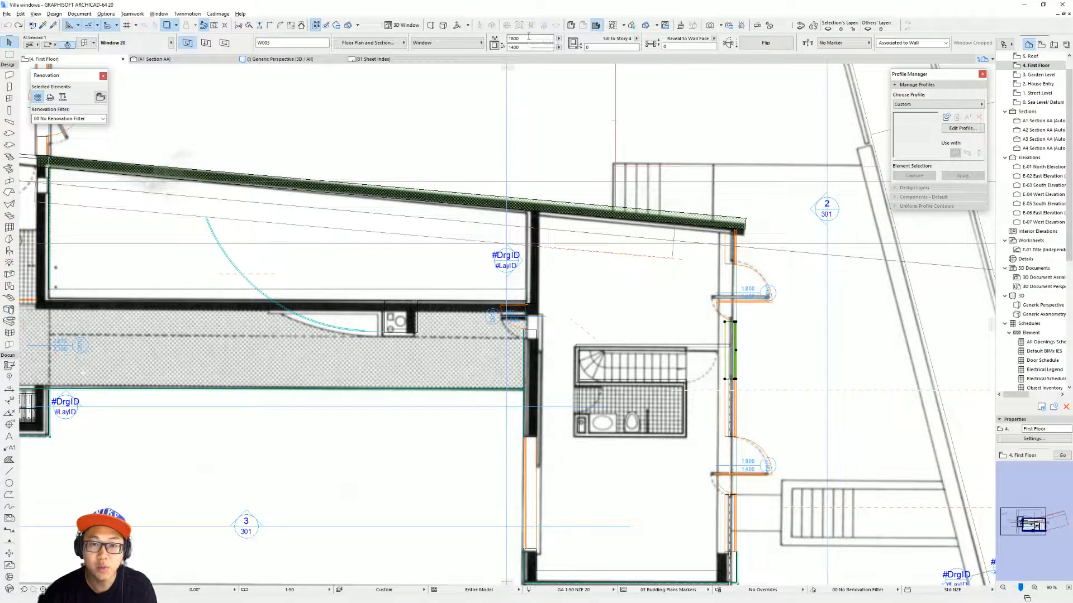
# Open the settings of the long west-wall window and set its sash type to No Grid.
pyautogui.moveTo(297, 263); pyautogui.dragTo(768, 338, button='middle')
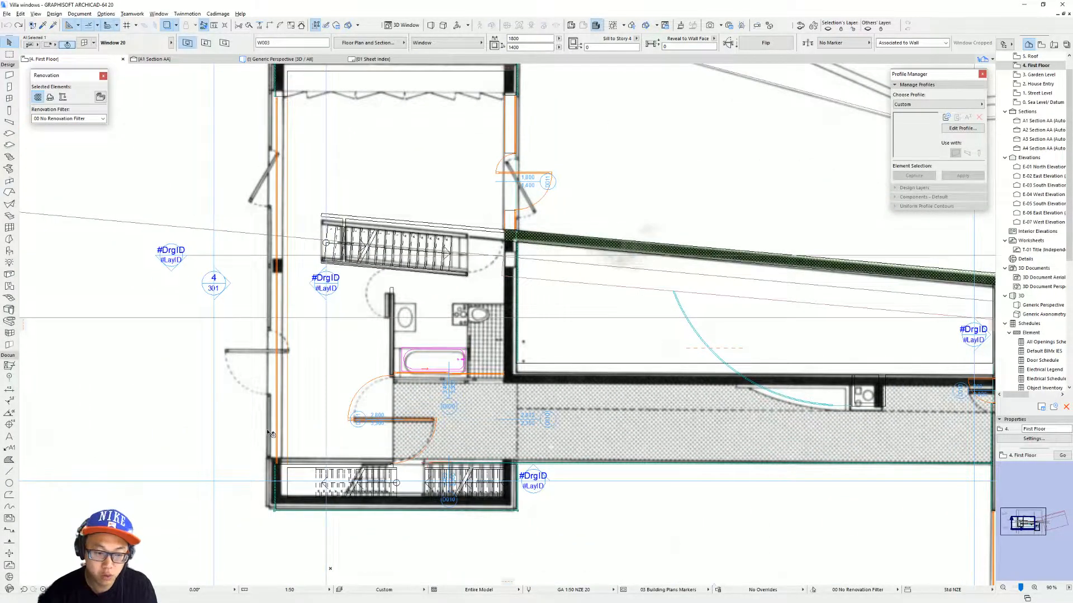
pyautogui.click(279, 464)
pyautogui.click(289, 465)
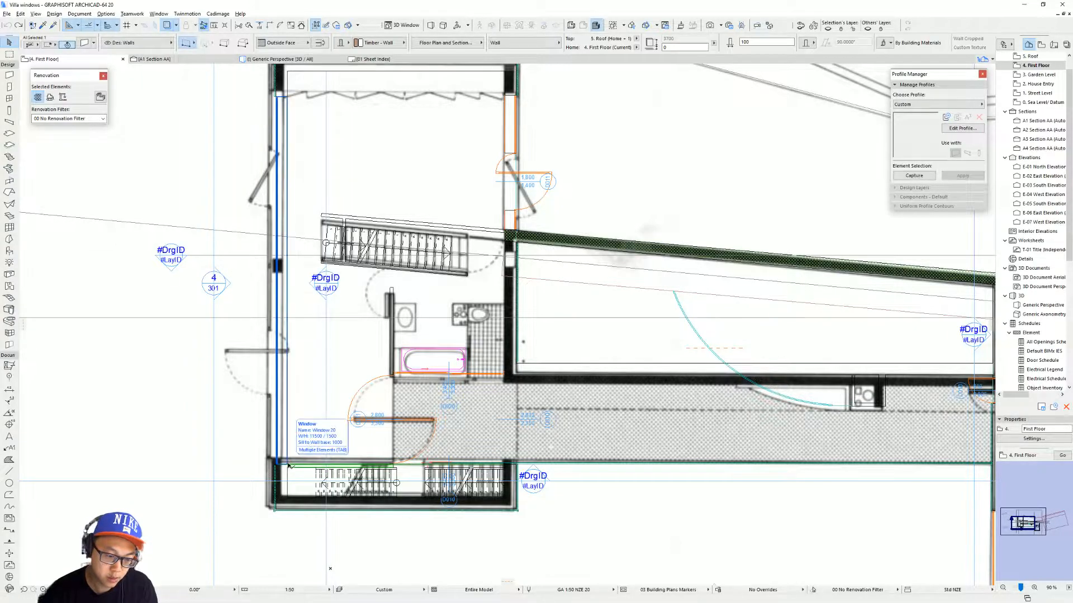
pyautogui.click(288, 465)
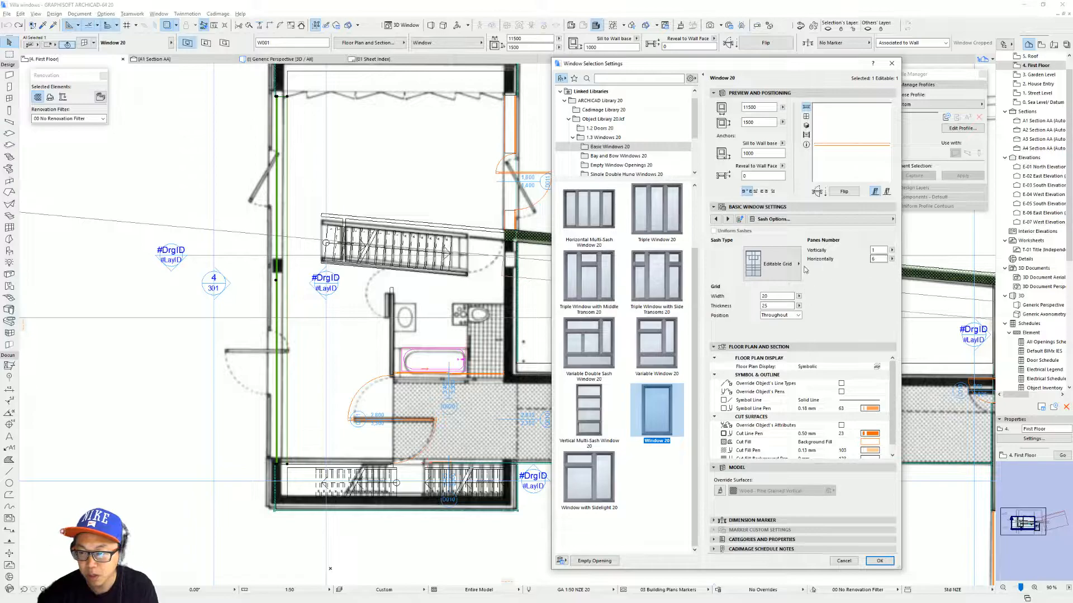
pyautogui.click(782, 263)
pyautogui.click(827, 259)
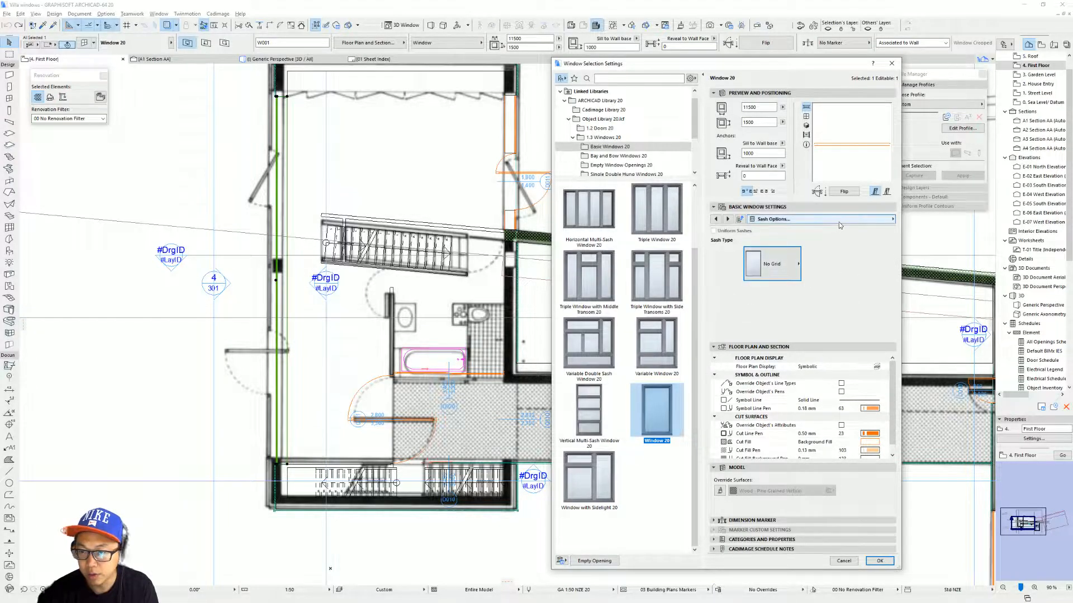
# Resize the west window to 1800 mm wide and 1400 mm high.
pyautogui.moveTo(765, 107); pyautogui.dragTo(689, 113)
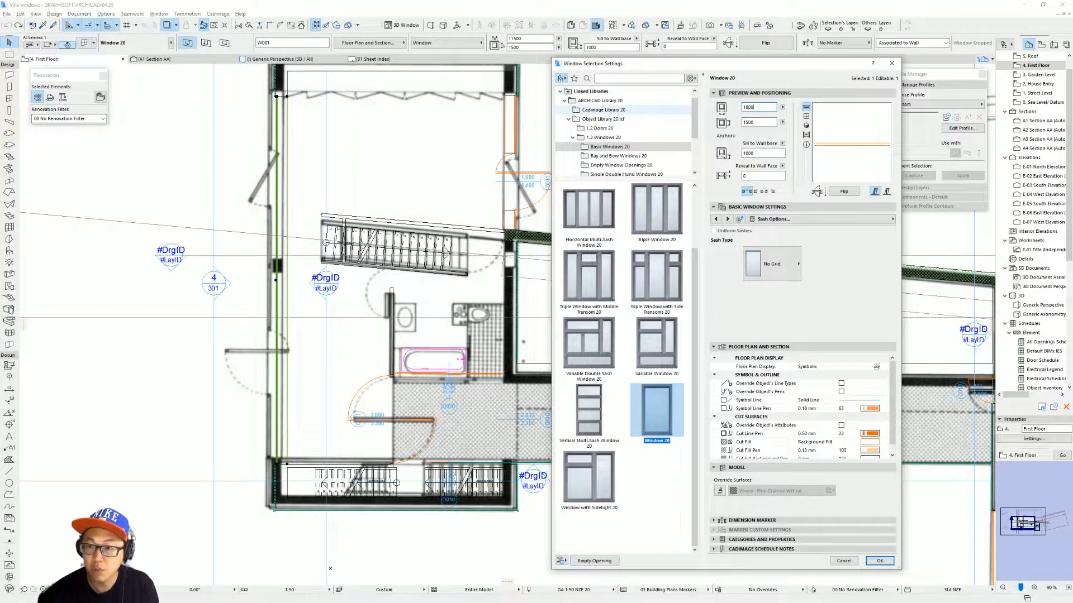
pyautogui.write('1800')
pyautogui.press('Tab')
pyautogui.write('14')
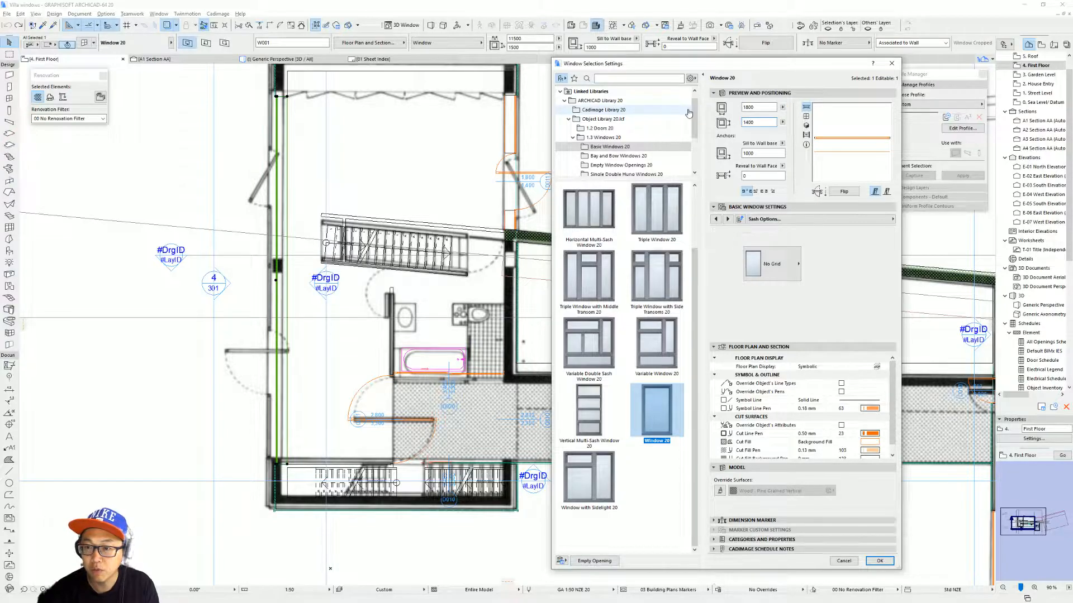
pyautogui.write('00')
pyautogui.press('Return')
# Drag a copy of the resized window further up along the west wall.
pyautogui.moveTo(282, 315); pyautogui.dragTo(373, 335, button='middle')
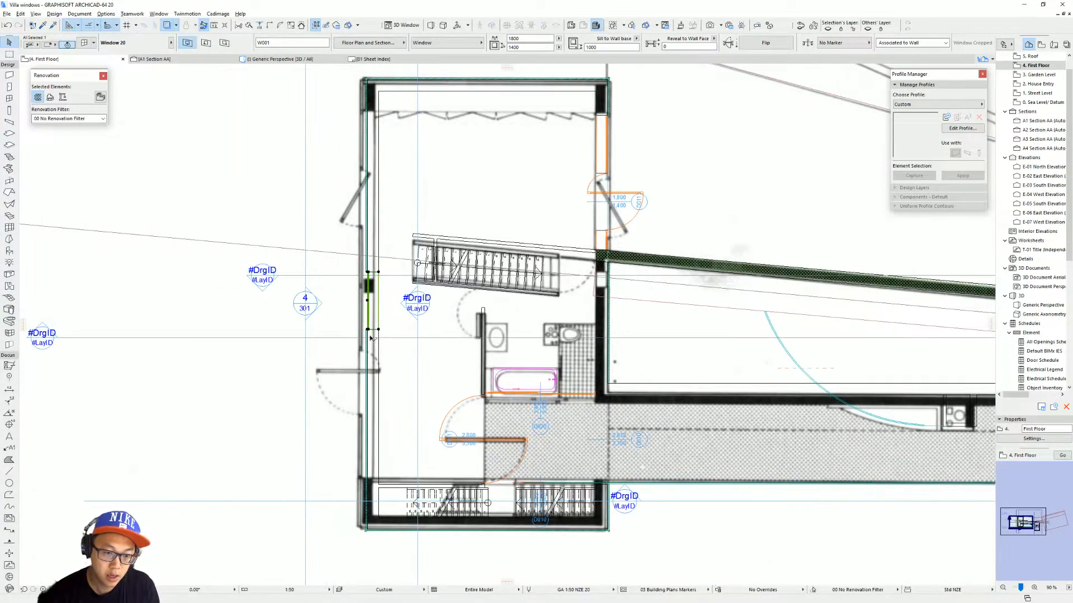
pyautogui.moveTo(374, 335); pyautogui.dragTo(367, 349)
pyautogui.hotkey('ctrl', 'shift', 'd')
pyautogui.click(367, 348)
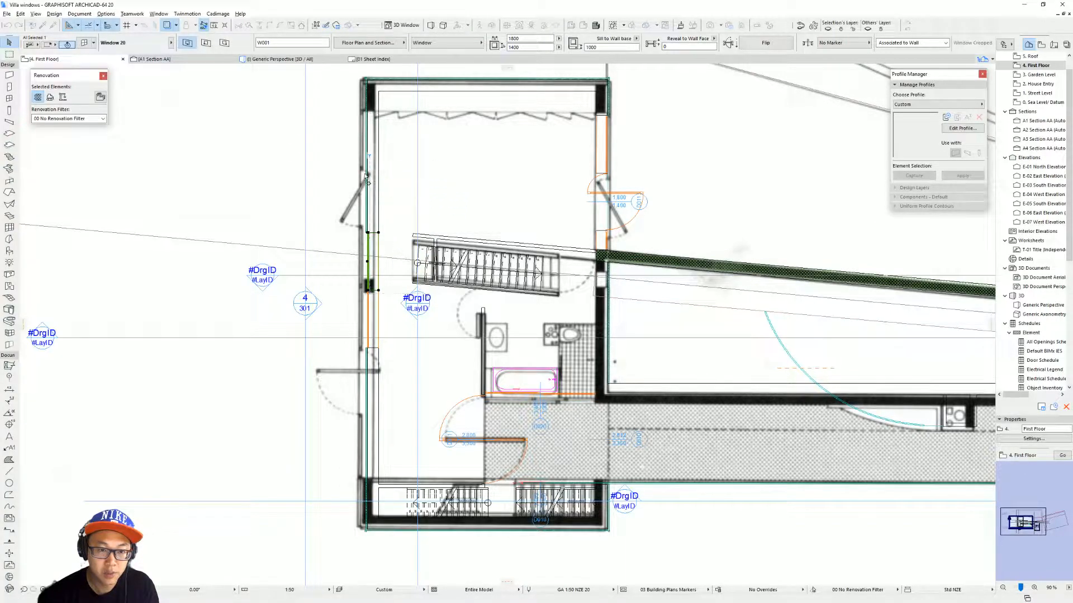
pyautogui.click(387, 182)
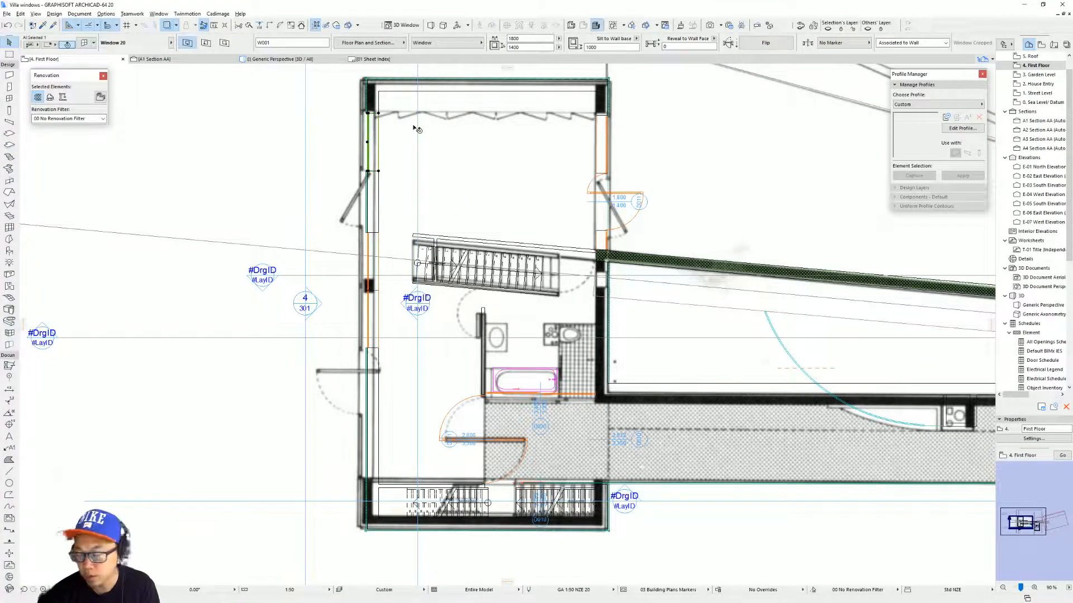
# Drag the selected window further north along the west wall toward the room's upper corner.
pyautogui.hotkey('ctrl', 'd')
pyautogui.click(378, 113)
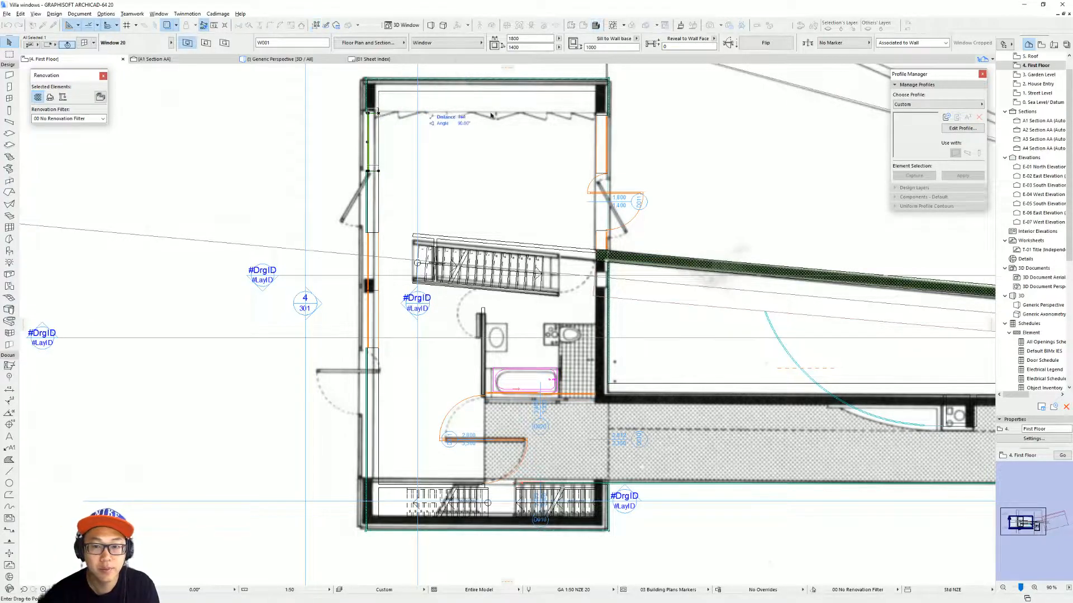
pyautogui.click(595, 117)
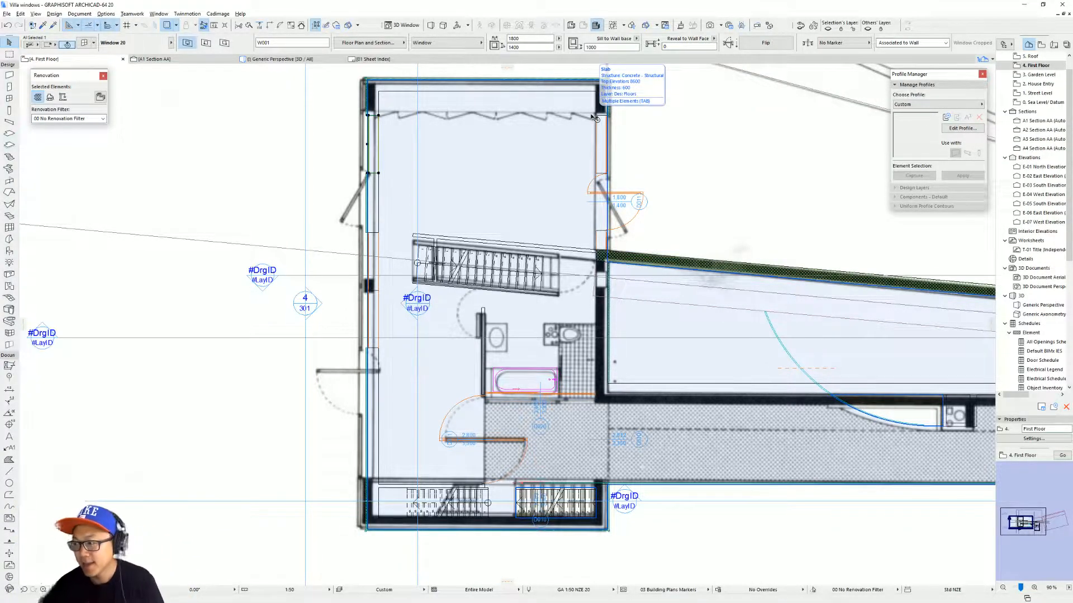
pyautogui.moveTo(461, 192); pyautogui.dragTo(427, 200, button='middle')
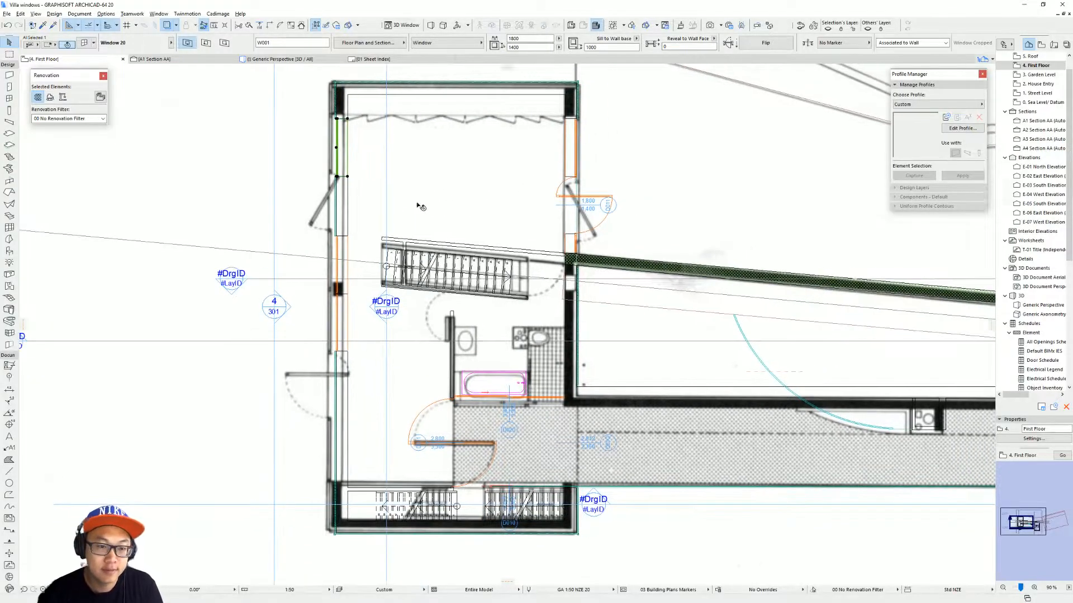
pyautogui.press('Escape')
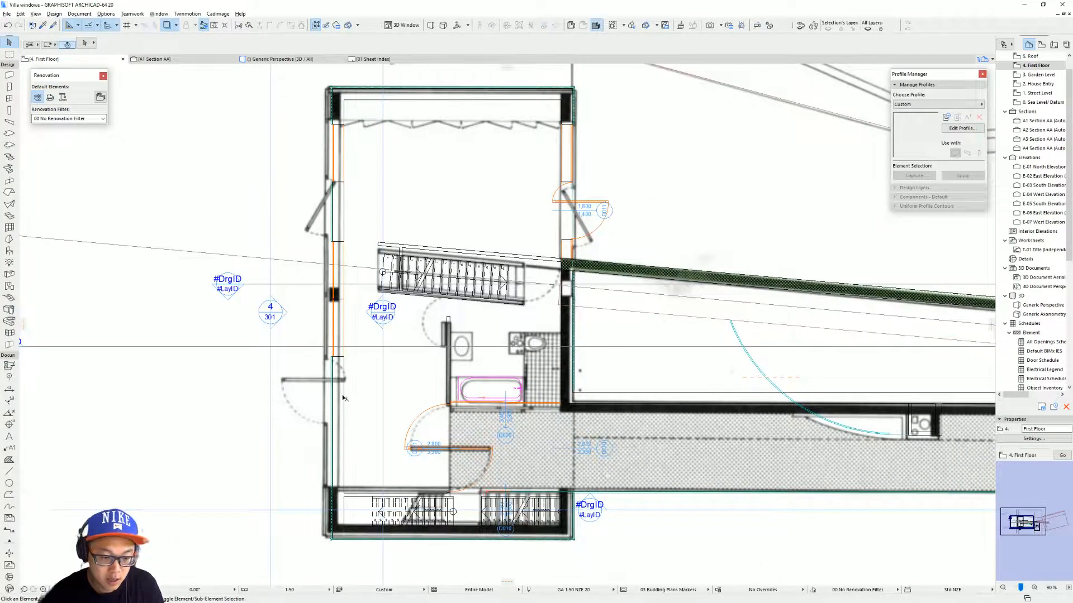
# Drag a copy of the west-wall window further down along the wall.
pyautogui.click(344, 355)
pyautogui.hotkey('ctrl', 'shift', 'd')
pyautogui.click(343, 356)
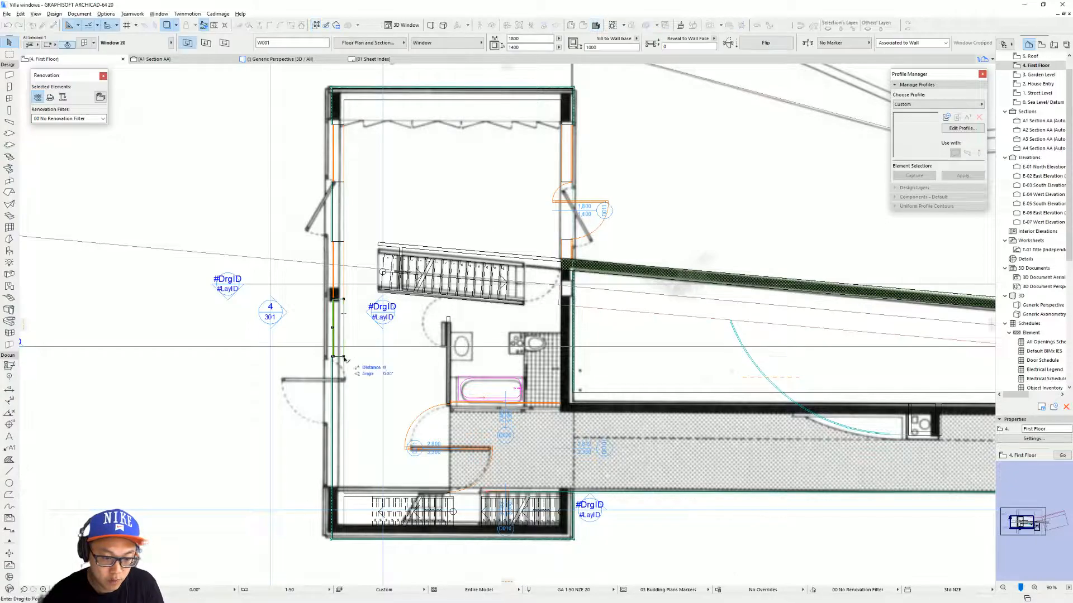
pyautogui.click(343, 492)
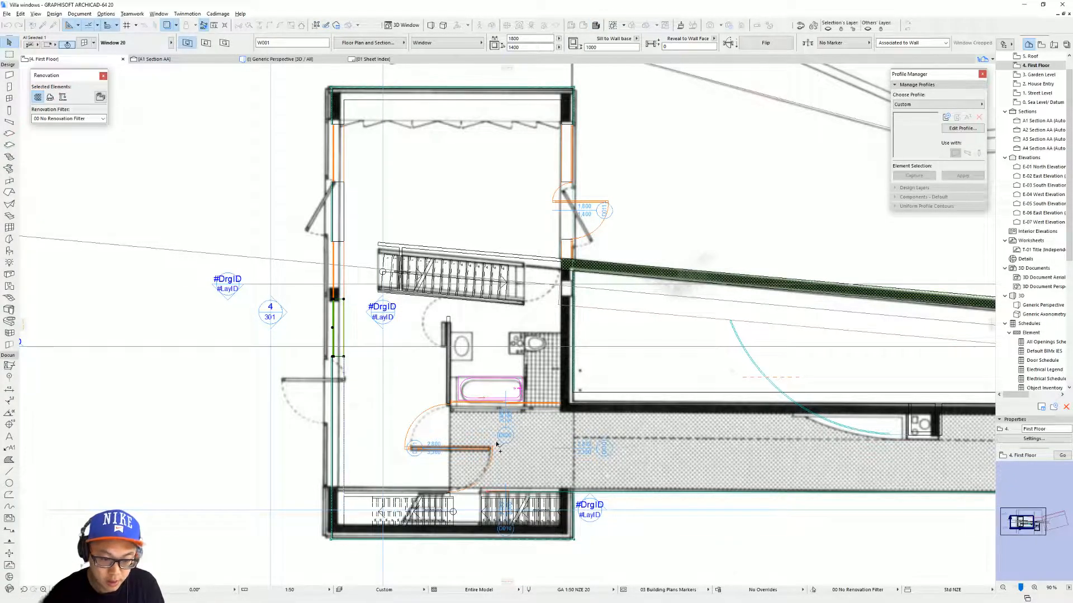
pyautogui.press('Escape')
# Examine the windows along the building's east side and return to the west room.
pyautogui.moveTo(397, 414); pyautogui.dragTo(390, 419, button='middle')
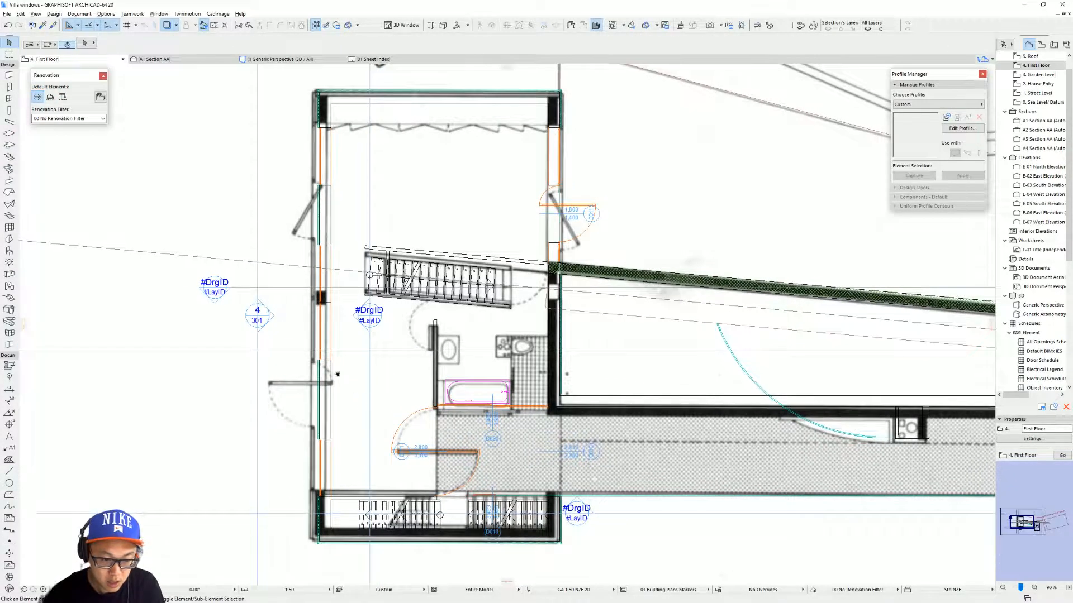
pyautogui.moveTo(339, 374); pyautogui.dragTo(334, 375, button='middle')
pyautogui.scroll(-1, 726, 382)
pyautogui.moveTo(729, 382); pyautogui.dragTo(308, 378, button='middle')
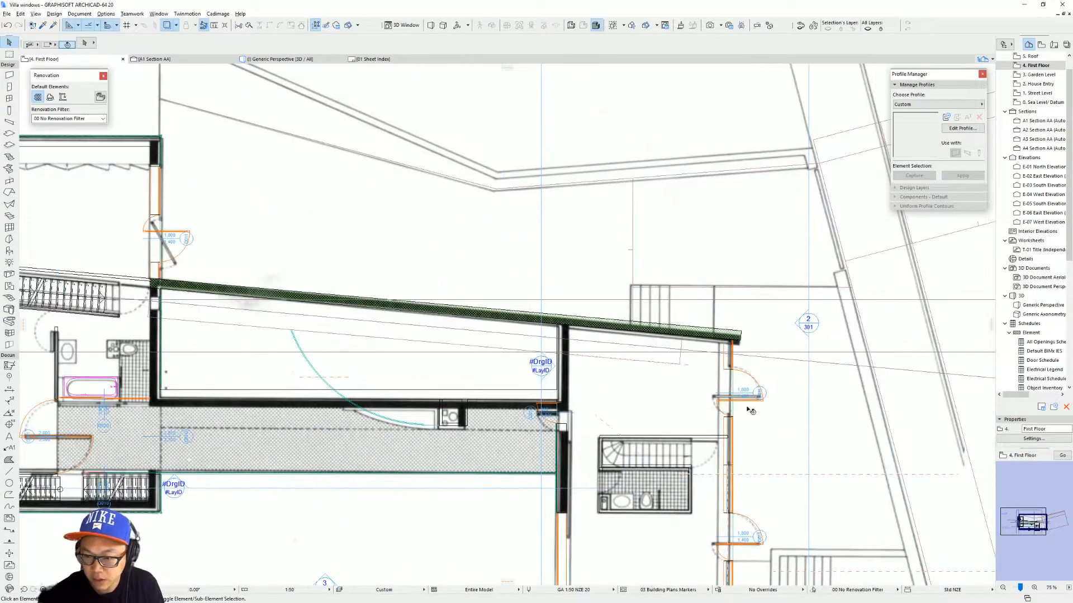
pyautogui.click(732, 421)
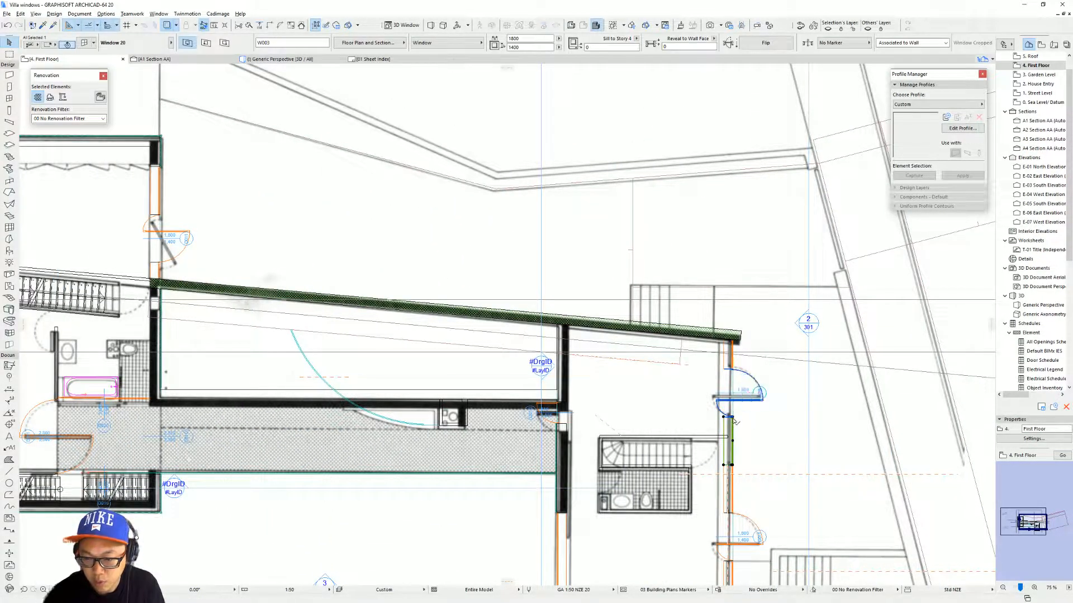
pyautogui.click(426, 379)
pyautogui.moveTo(426, 379); pyautogui.dragTo(637, 374, button='middle')
pyautogui.scroll(1, 411, 303)
pyautogui.moveTo(228, 244); pyautogui.dragTo(253, 247, button='middle')
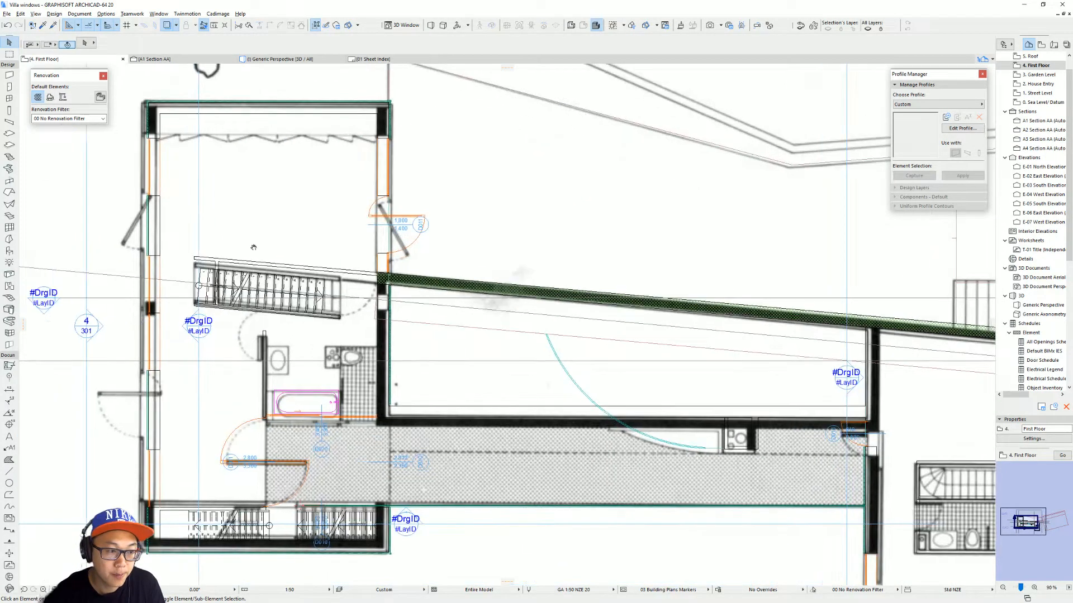
# Open the door defaults, choose Pivot Door 20 and set its size to 1000 mm wide by 1400 mm high.
pyautogui.click(9, 87)
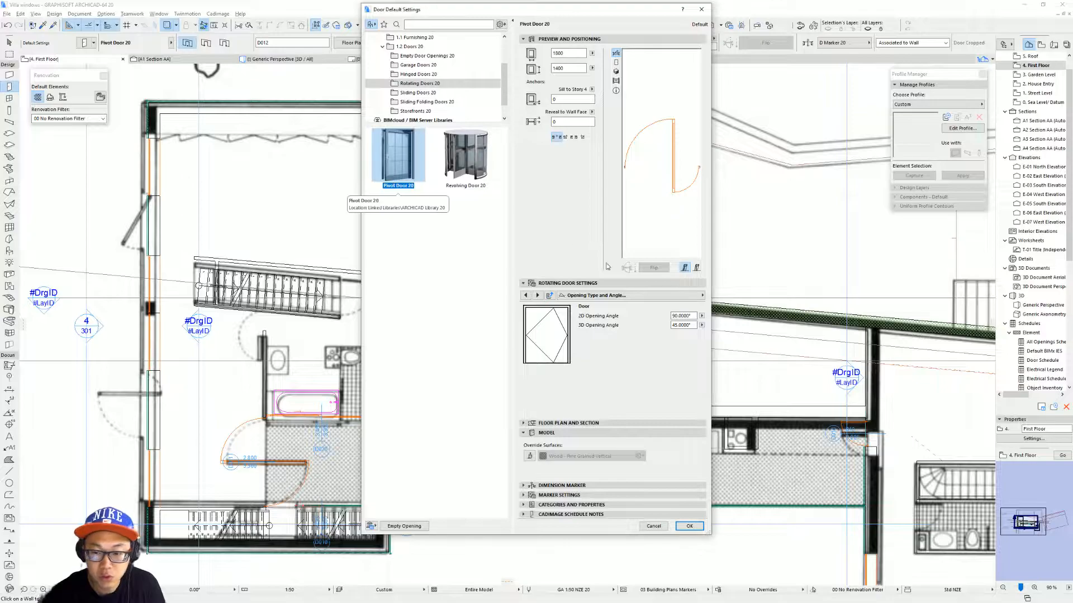
pyautogui.click(678, 296)
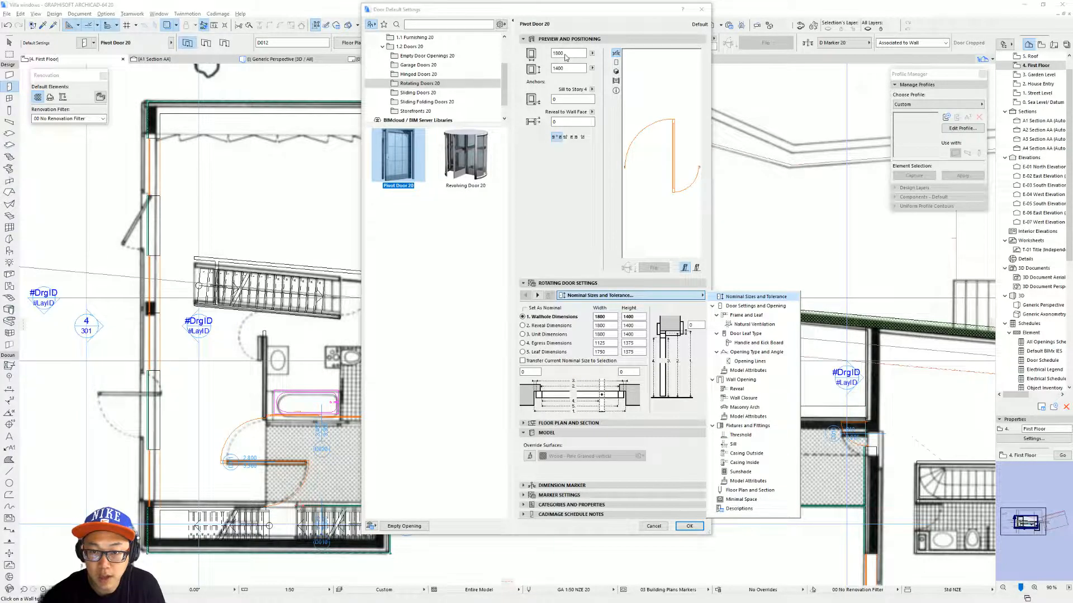
pyautogui.click(566, 57)
pyautogui.click(466, 167)
pyautogui.click(399, 159)
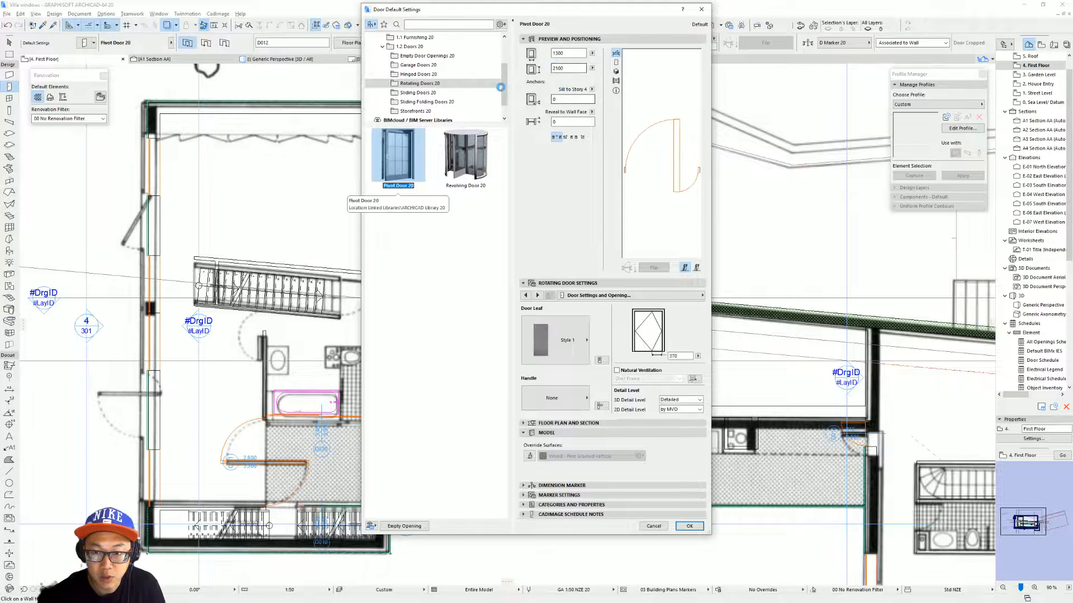
pyautogui.doubleClick(553, 53)
pyautogui.press('Tab')
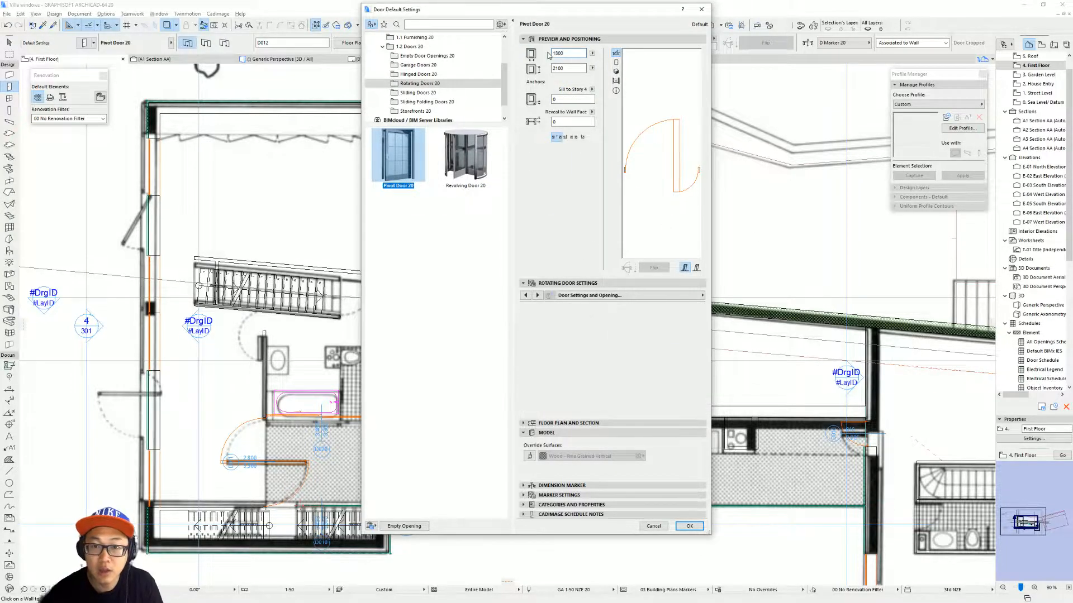
pyautogui.write('1')
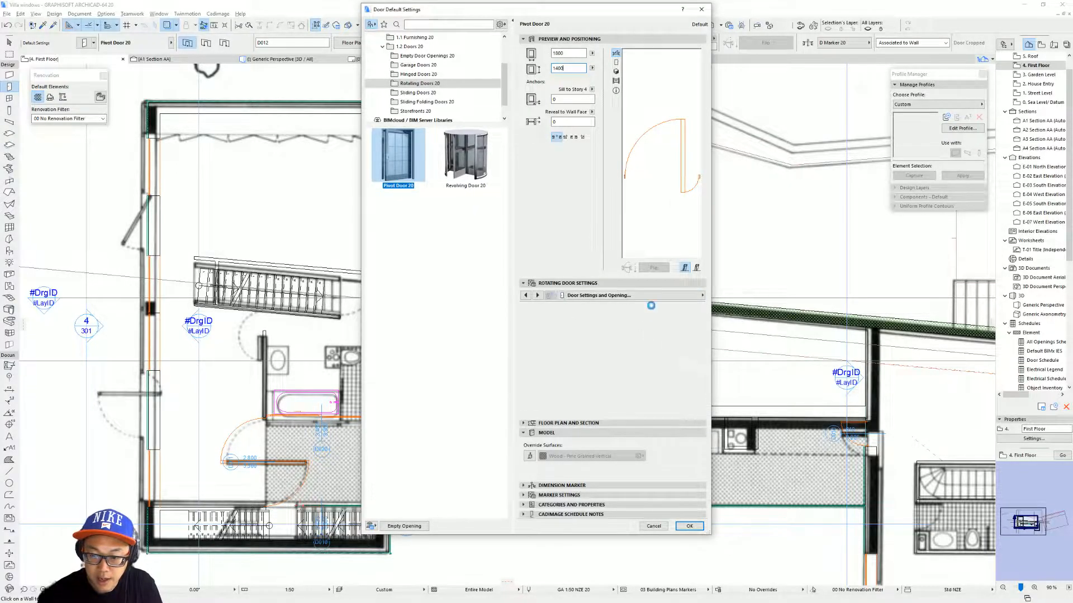
# Set the pivot door's leaf style to No Grid and confirm the door defaults.
pyautogui.click(678, 356)
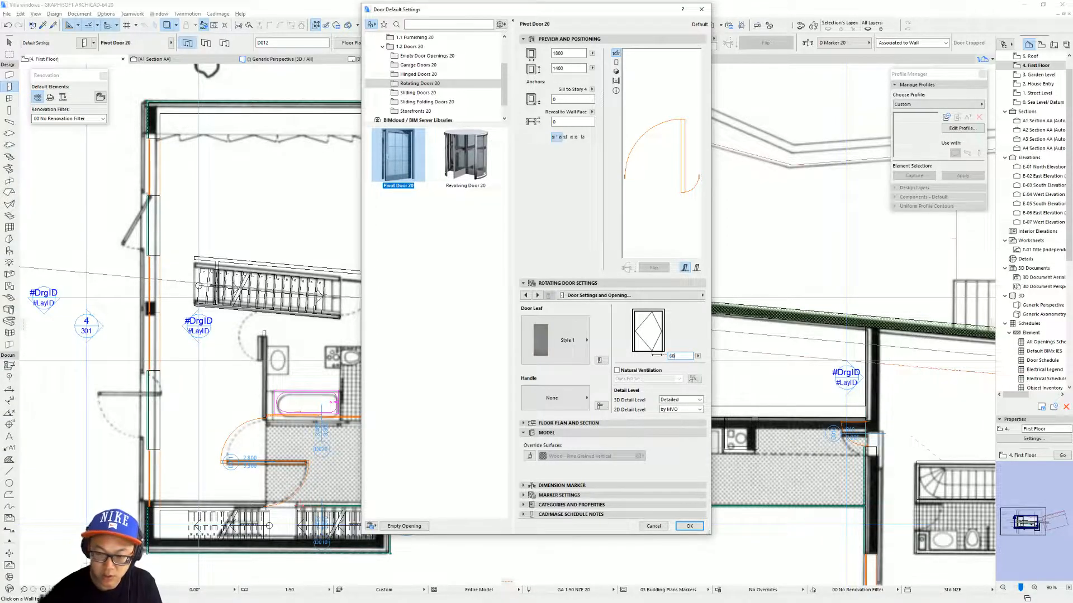
pyautogui.press('Tab')
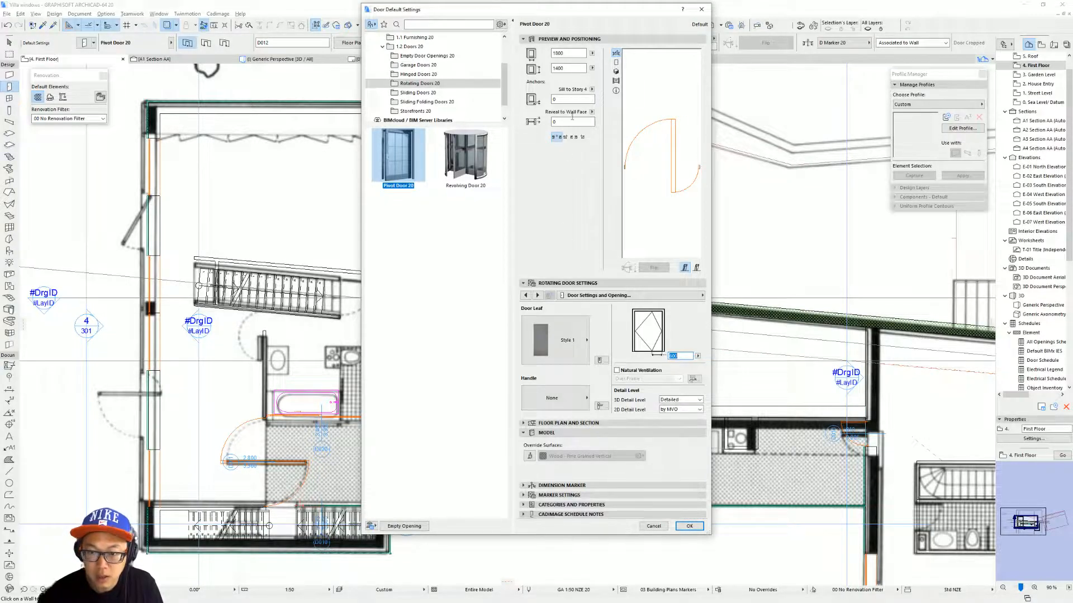
pyautogui.click(556, 340)
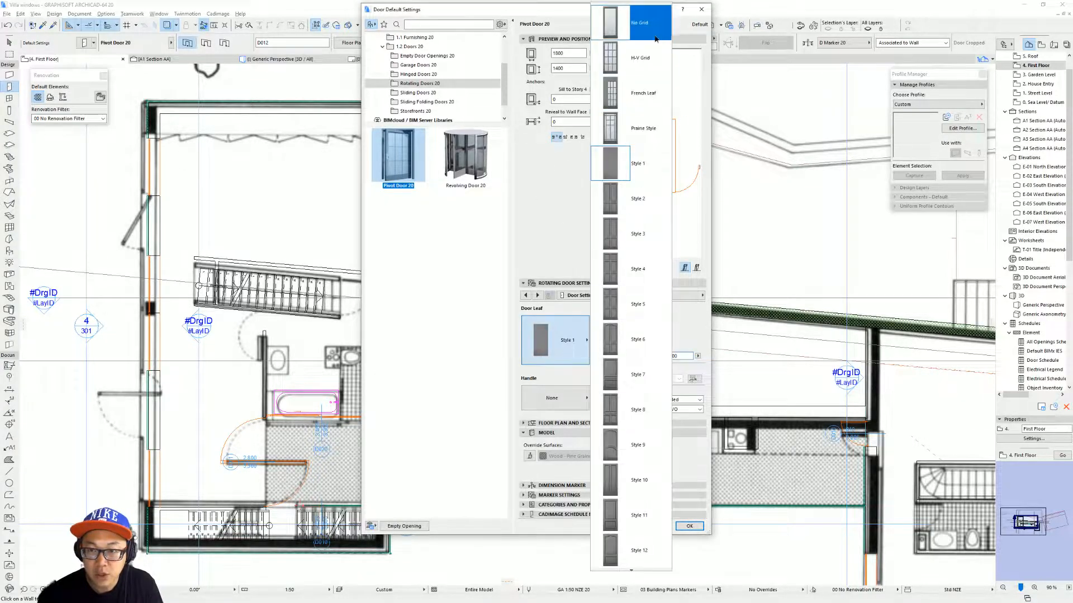
pyautogui.click(656, 38)
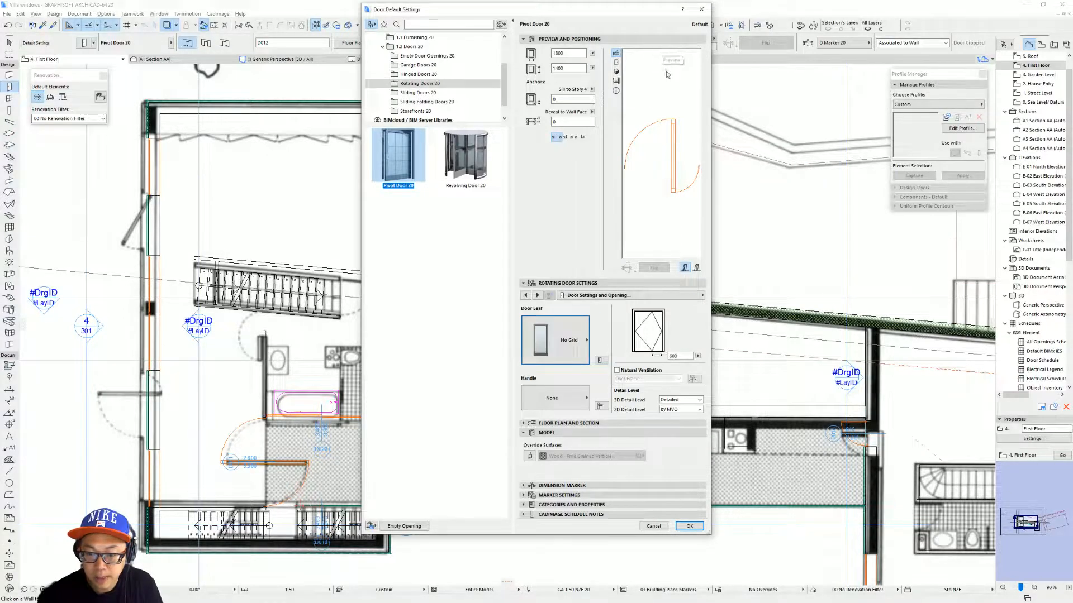
pyautogui.click(689, 526)
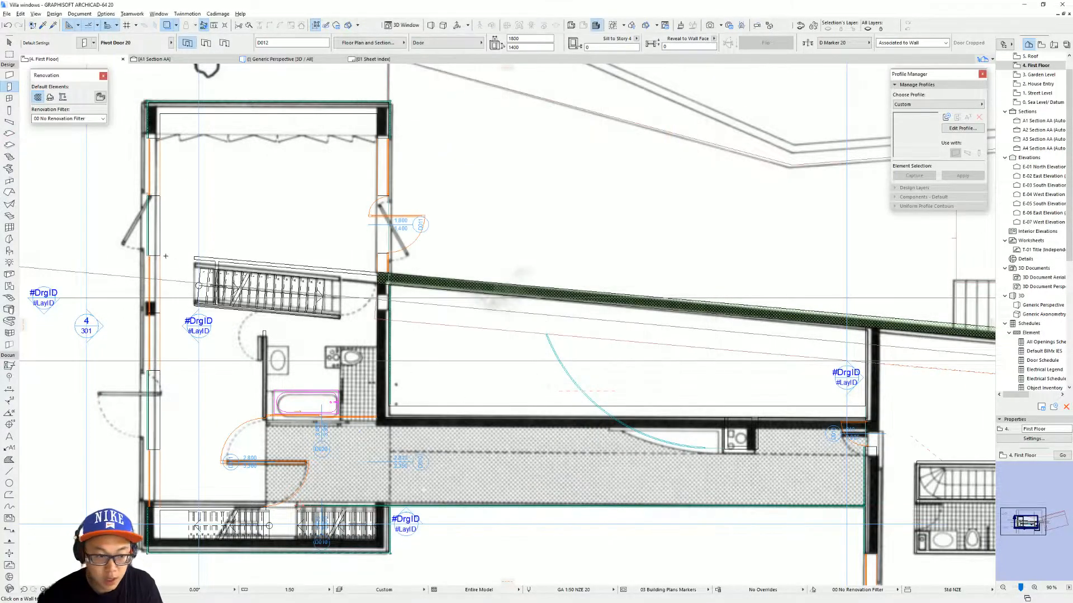
# Place the pivot door in the west wall near the room's upper corner.
pyautogui.scroll(2, 258, 243)
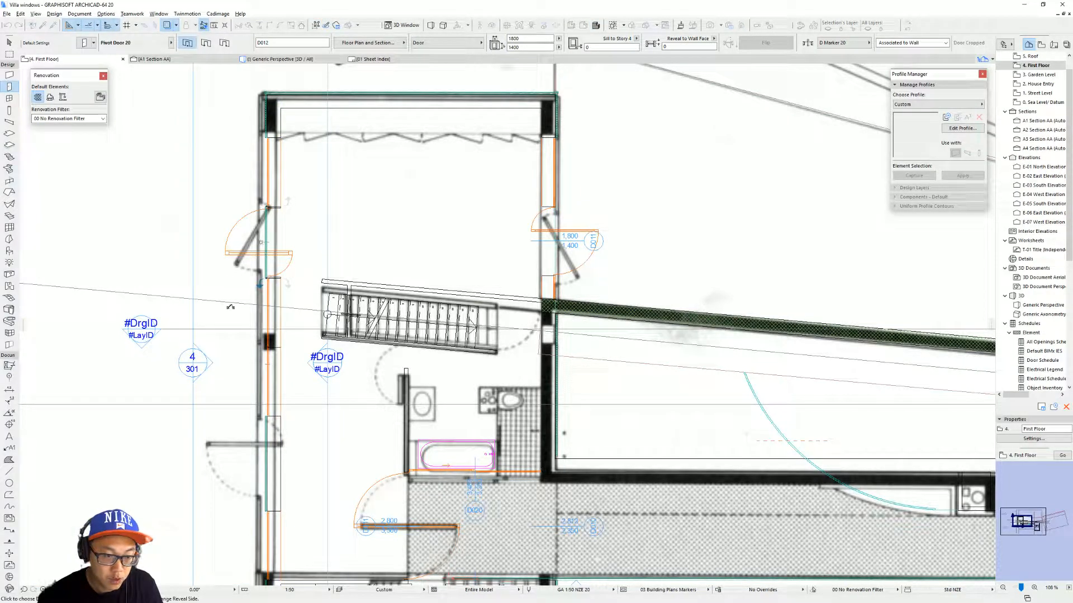
pyautogui.click(245, 208)
pyautogui.scroll(1, 267, 297)
pyautogui.moveTo(267, 297); pyautogui.dragTo(396, 288, button='middle')
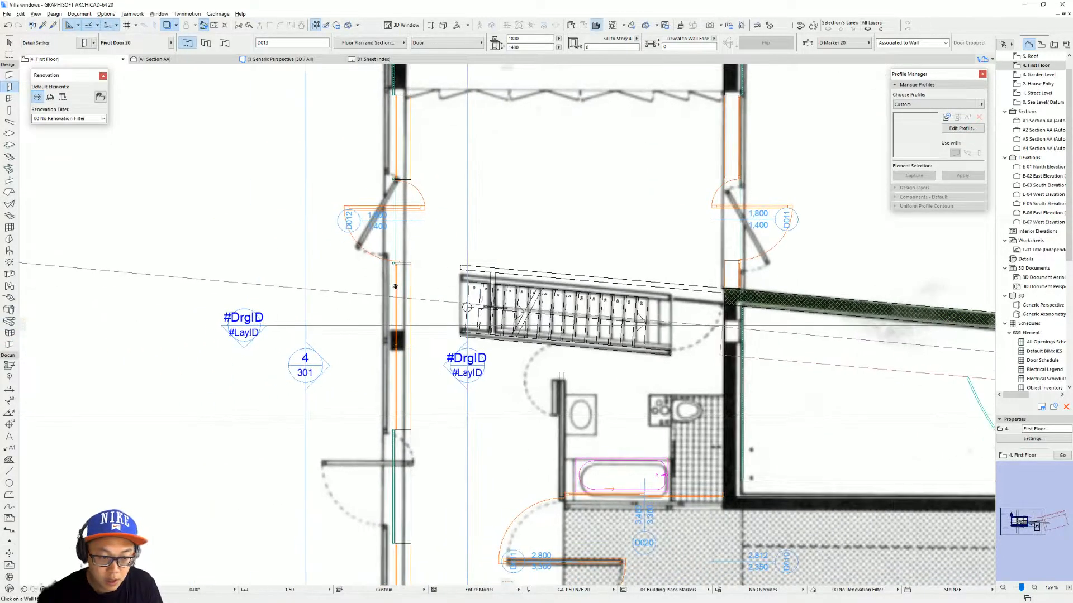
# In the 3D perspective, move the pivot door up into the west facade's window band.
pyautogui.press('F3')
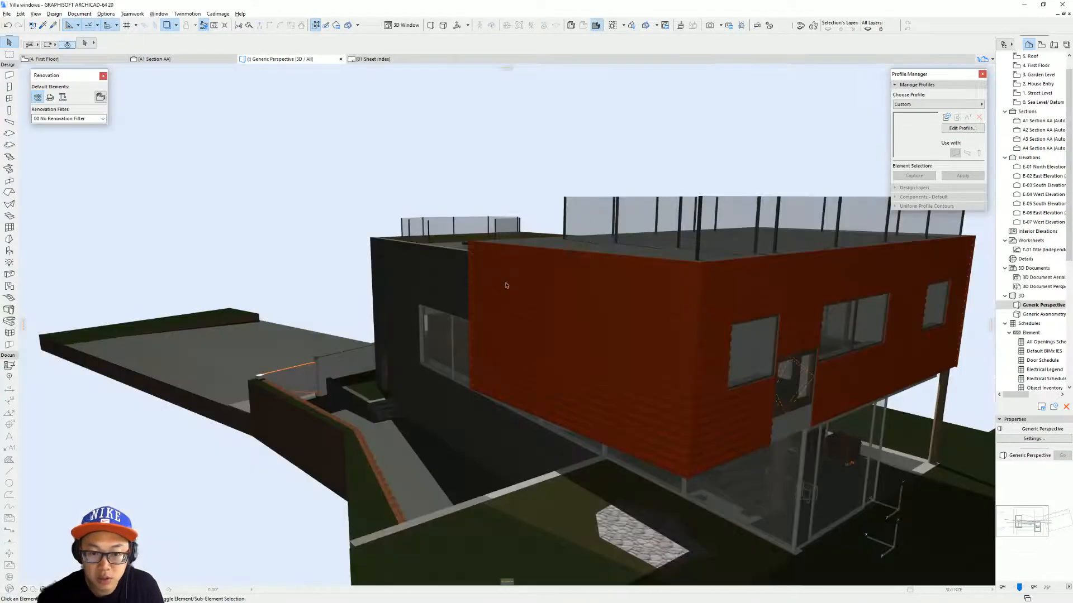
pyautogui.moveTo(883, 333)
pyautogui.keyDown('shift'); pyautogui.mouseDown(button='middle')
pyautogui.moveTo(771, 343)
pyautogui.moveTo(486, 329)
pyautogui.moveTo(520, 319)
pyautogui.moveTo(491, 357)
pyautogui.mouseUp(button='middle'); pyautogui.keyUp('shift')
pyautogui.click(520, 352)
pyautogui.click(534, 324)
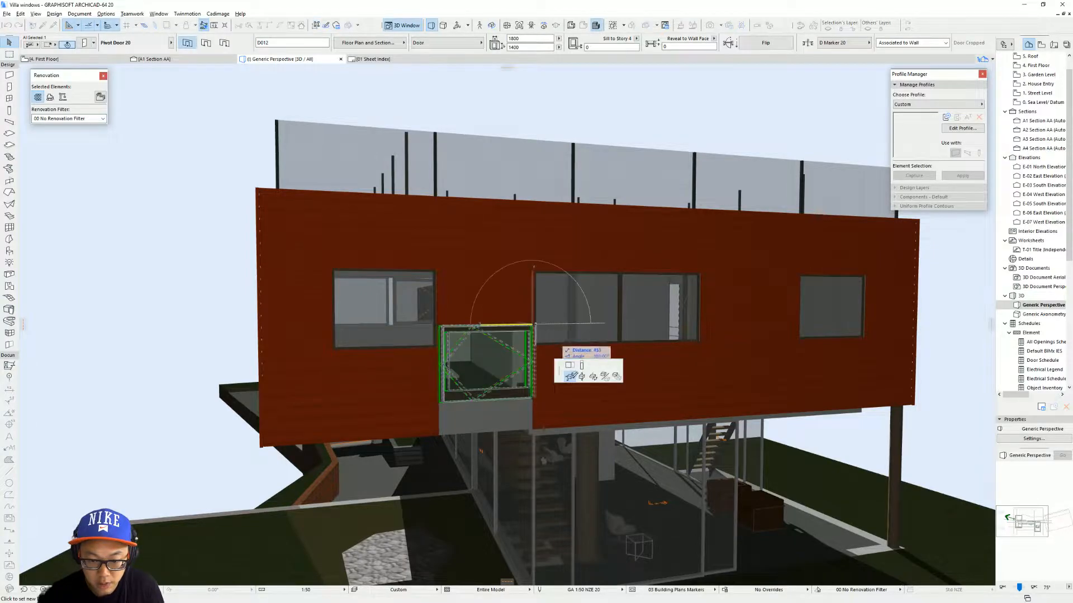
pyautogui.click(582, 376)
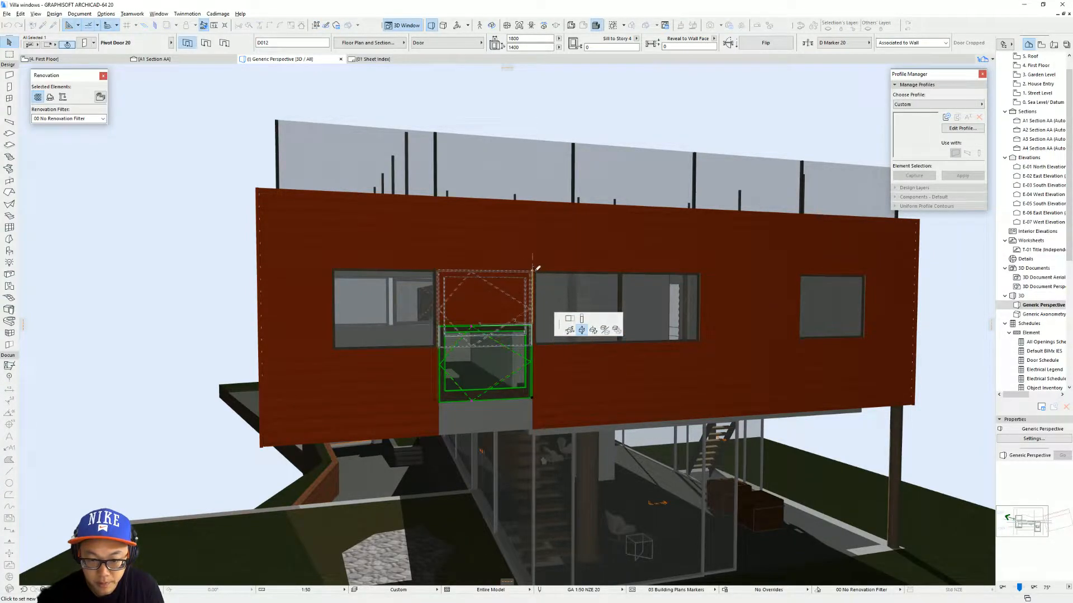
pyautogui.click(538, 286)
pyautogui.press('Escape')
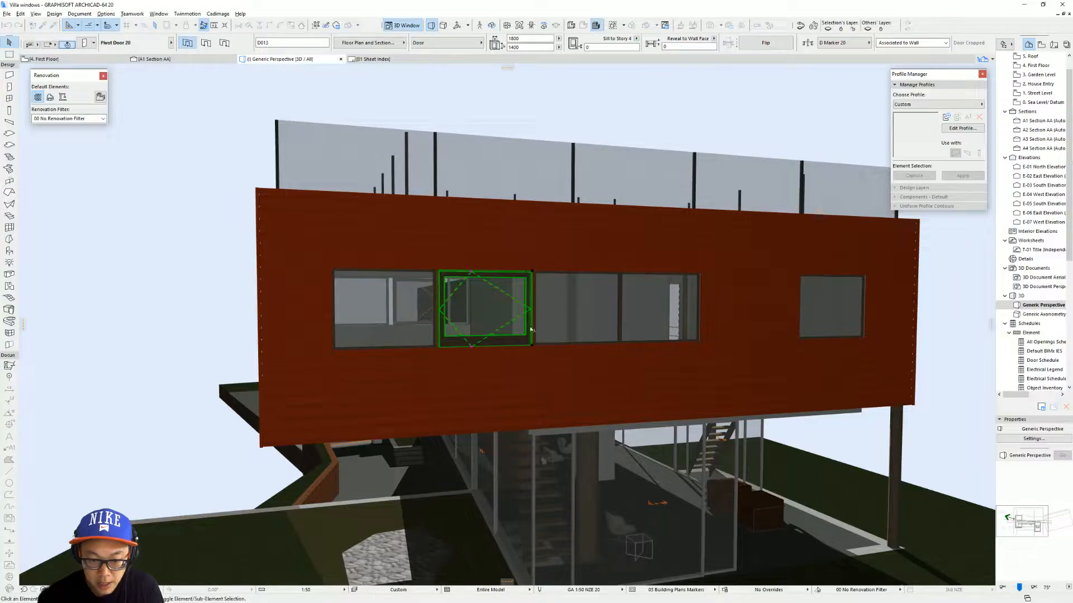
# Drag the window below the upper pivot door so its end meets the door.
pyautogui.scroll(4, 532, 328)
pyautogui.moveTo(531, 329); pyautogui.dragTo(533, 329, button='middle')
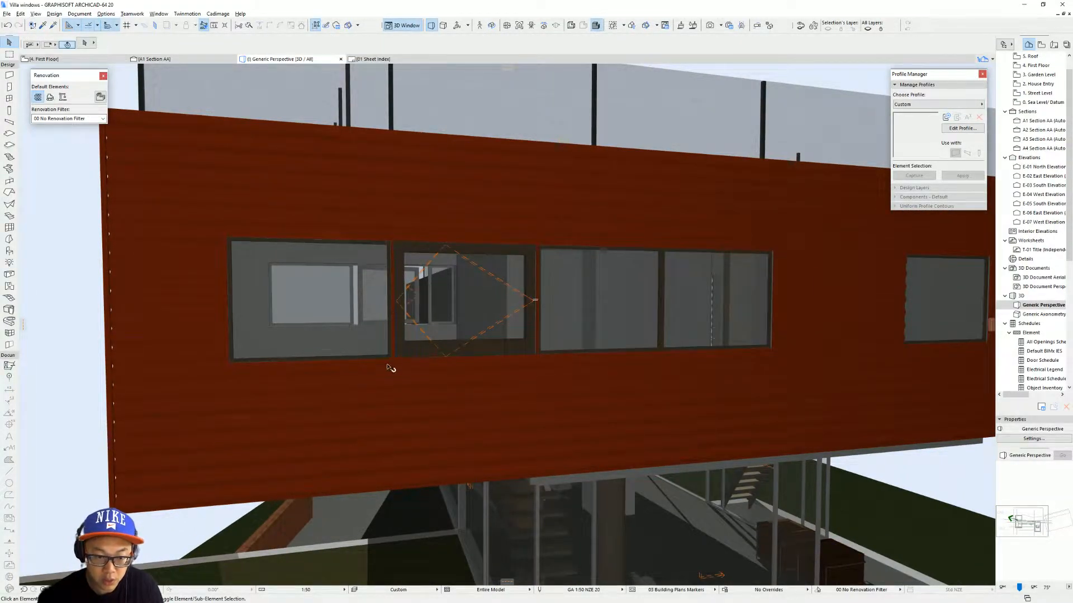
pyautogui.press('F2')
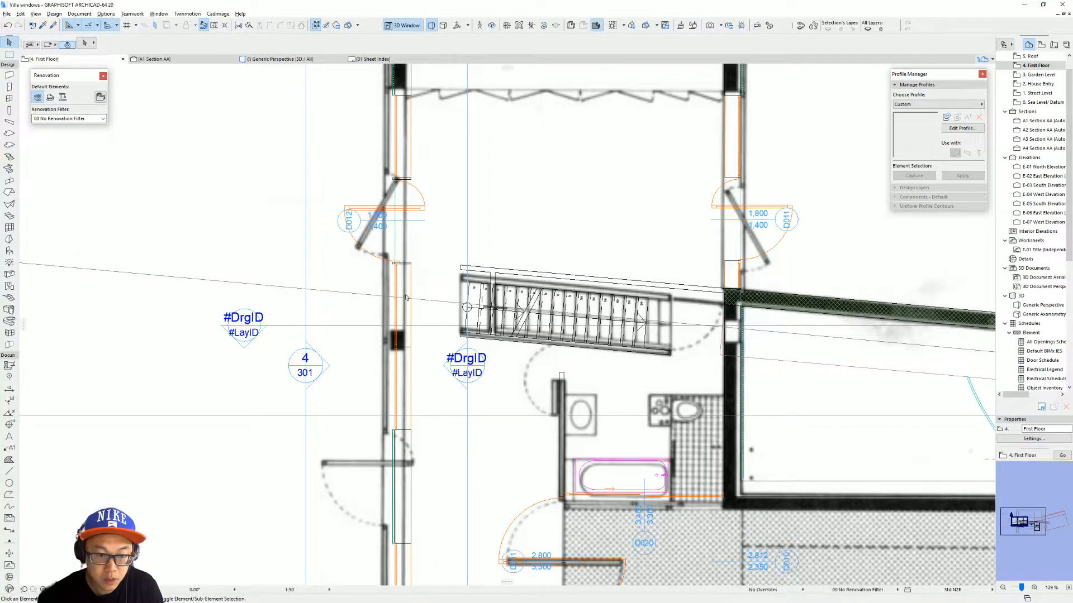
pyautogui.scroll(4, 442, 306)
pyautogui.moveTo(443, 306); pyautogui.dragTo(442, 304, button='middle')
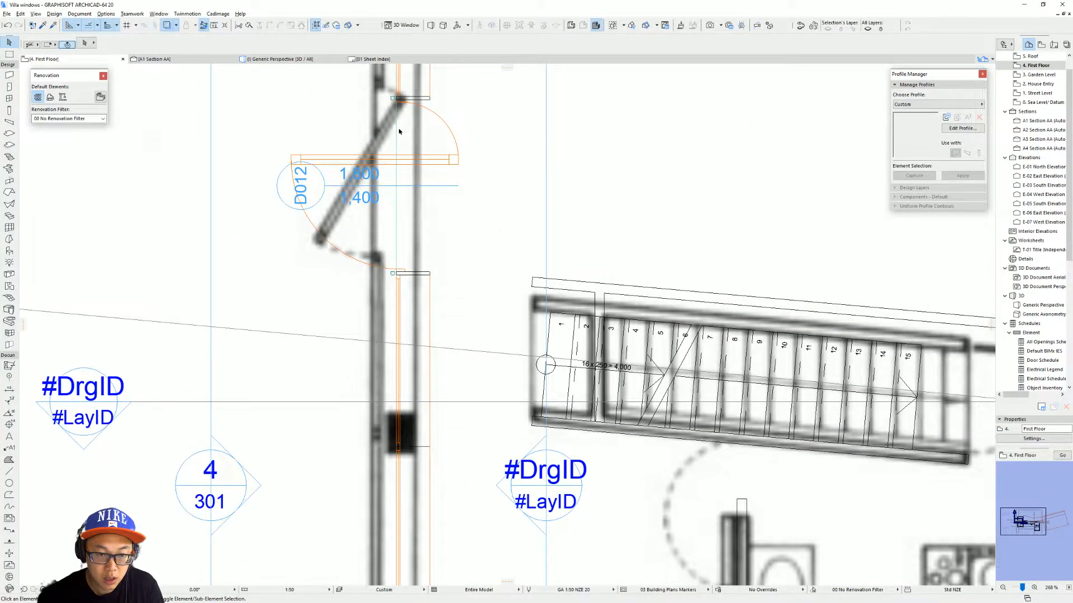
pyautogui.click(397, 99)
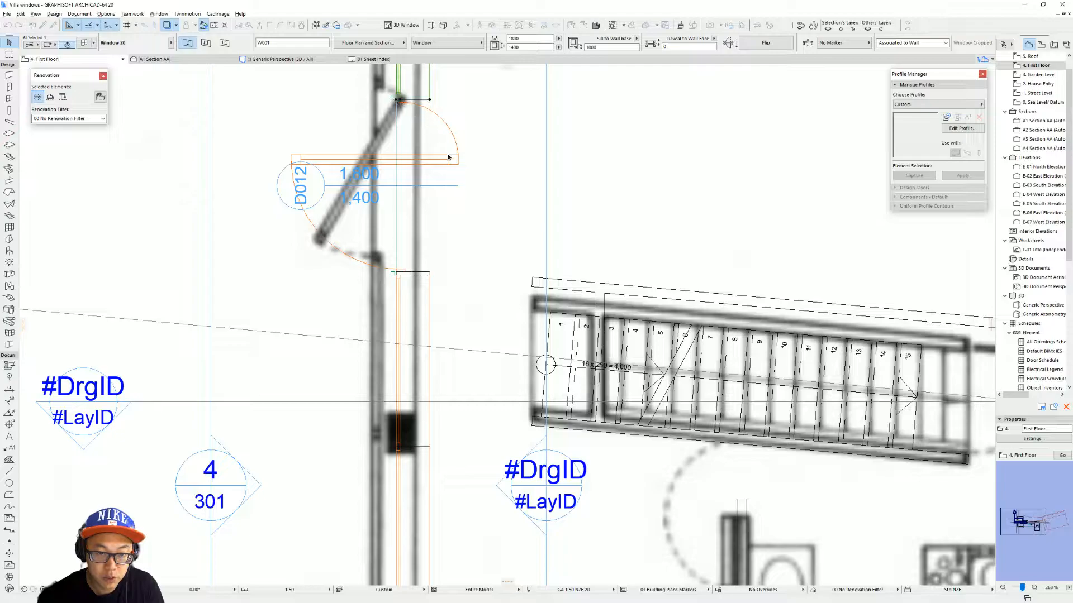
pyautogui.click(429, 274)
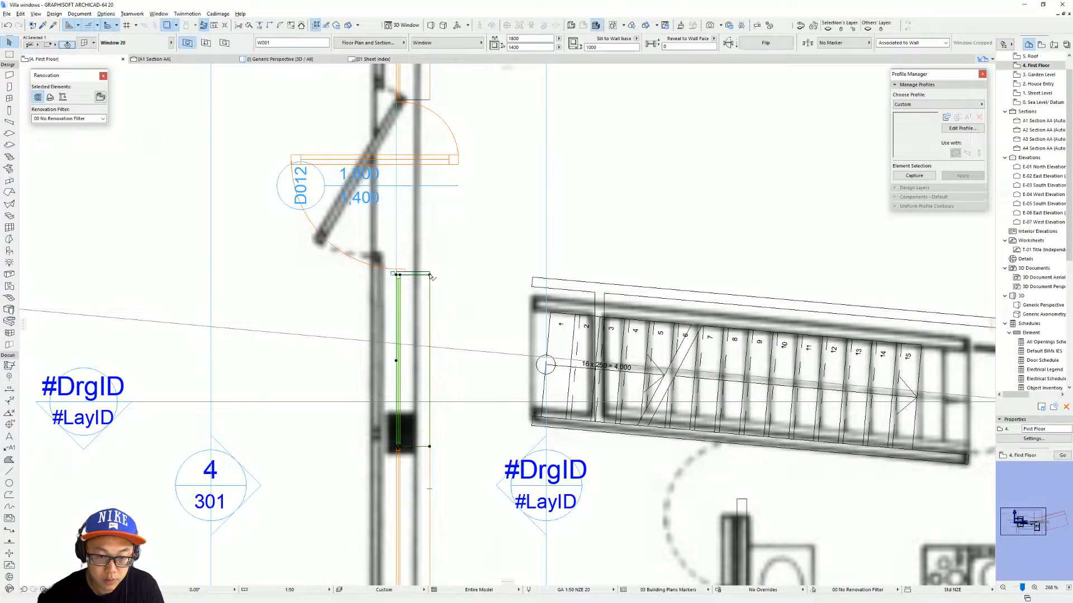
pyautogui.keyDown('shift'); pyautogui.click(399, 453); pyautogui.keyUp('shift')
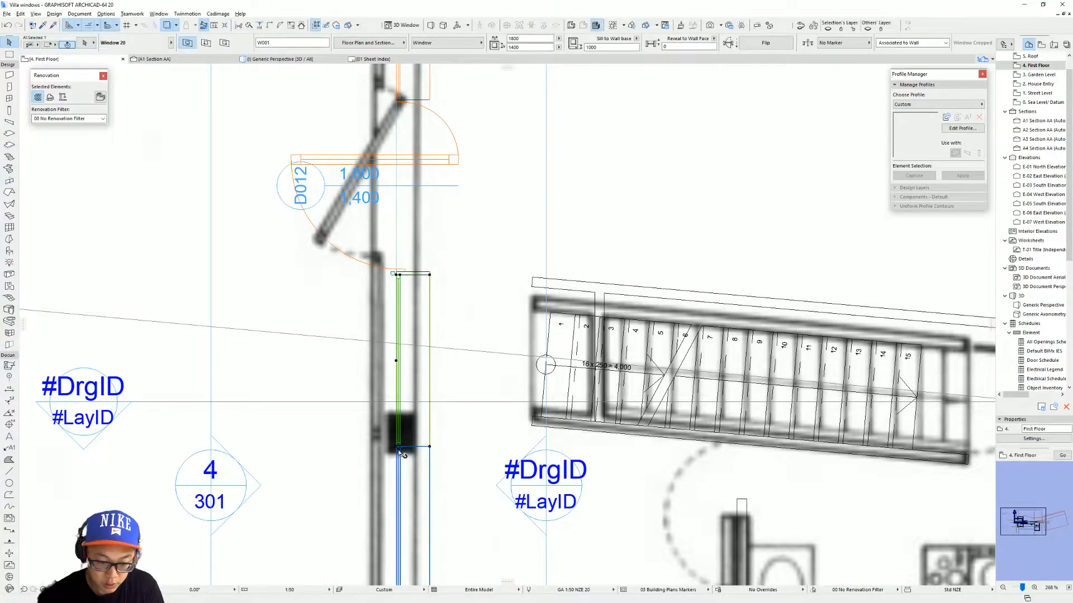
pyautogui.hotkey('ctrl', 'd')
pyautogui.click(430, 275)
pyautogui.click(430, 272)
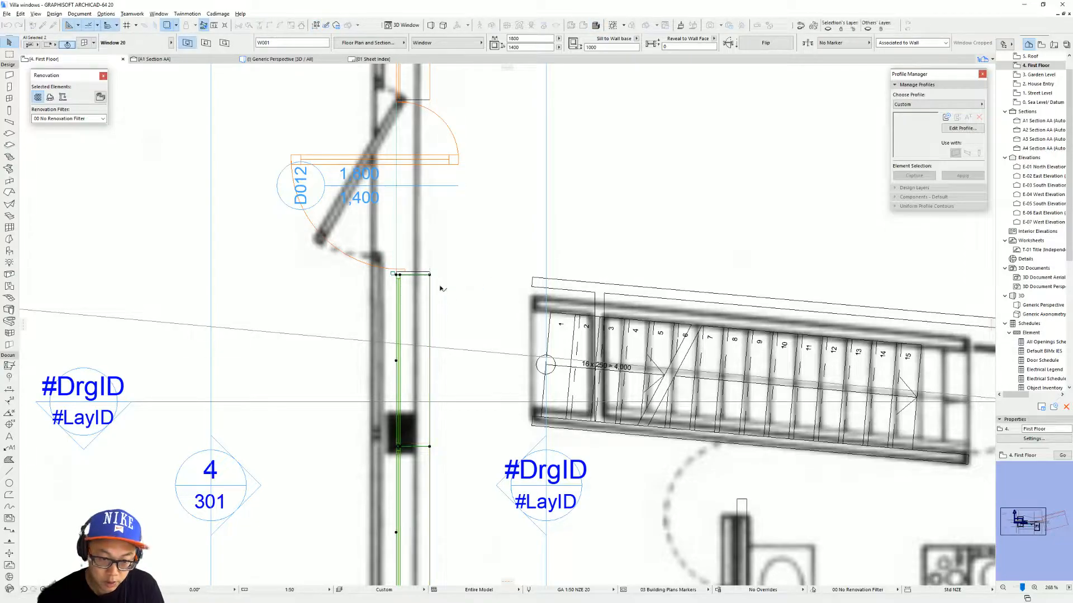
# Place a second pivot door further south on the west wall.
pyautogui.scroll(-1, 448, 307)
pyautogui.moveTo(425, 502); pyautogui.dragTo(422, 320, button='middle')
pyautogui.scroll(-4, 400, 384)
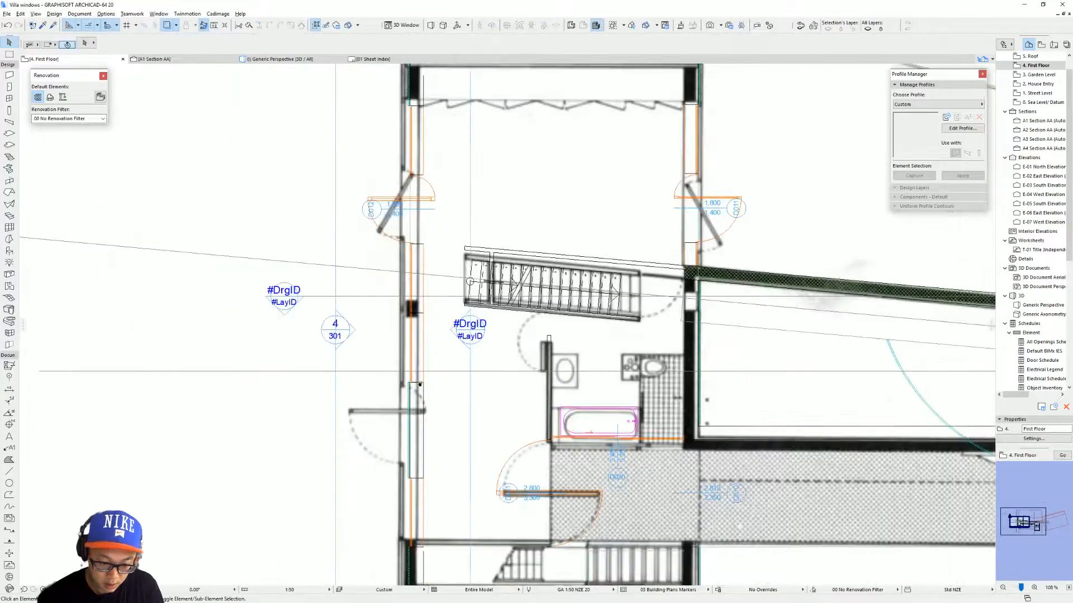
pyautogui.click(425, 222)
pyautogui.click(438, 223)
pyautogui.click(438, 222)
pyautogui.click(438, 430)
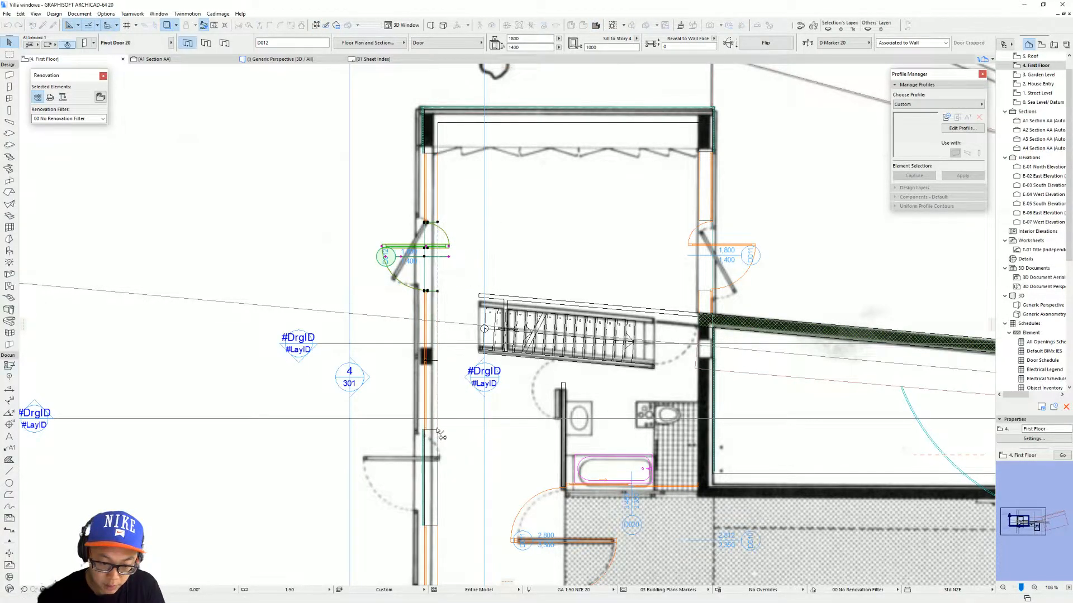
# Drag the window below the lower pivot door up against it.
pyautogui.click(438, 526)
pyautogui.click(438, 526)
pyautogui.hotkey('ctrl', 'd')
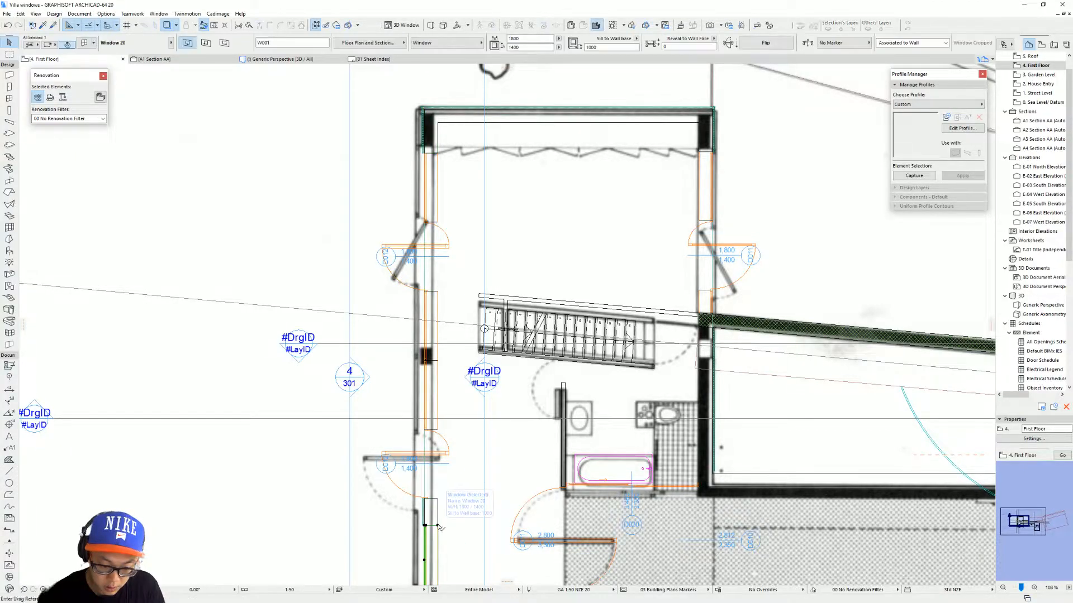
pyautogui.click(437, 526)
pyautogui.click(438, 499)
pyautogui.press('Escape')
# Review the west facade in the 3D perspective and switch to the browser's Villa dall'Ava video.
pyautogui.moveTo(513, 419); pyautogui.dragTo(473, 356, button='middle')
pyautogui.press('F3')
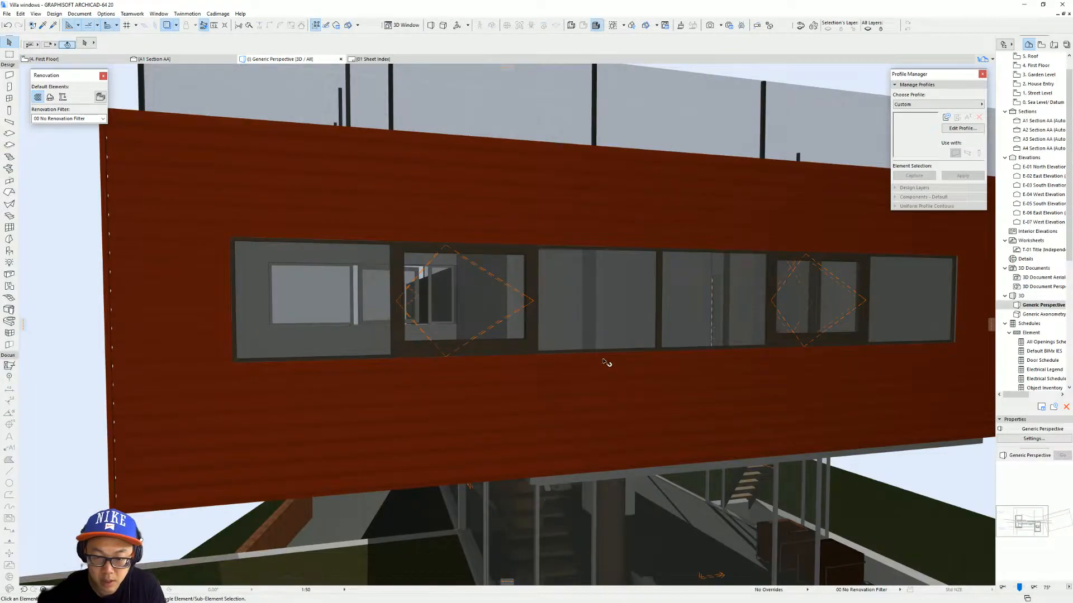
pyautogui.scroll(-2, 603, 360)
pyautogui.keyDown('shift'); pyautogui.moveTo(603, 360); pyautogui.dragTo(429, 335, button='middle'); pyautogui.keyUp('shift')
pyautogui.scroll(-2, 419, 363)
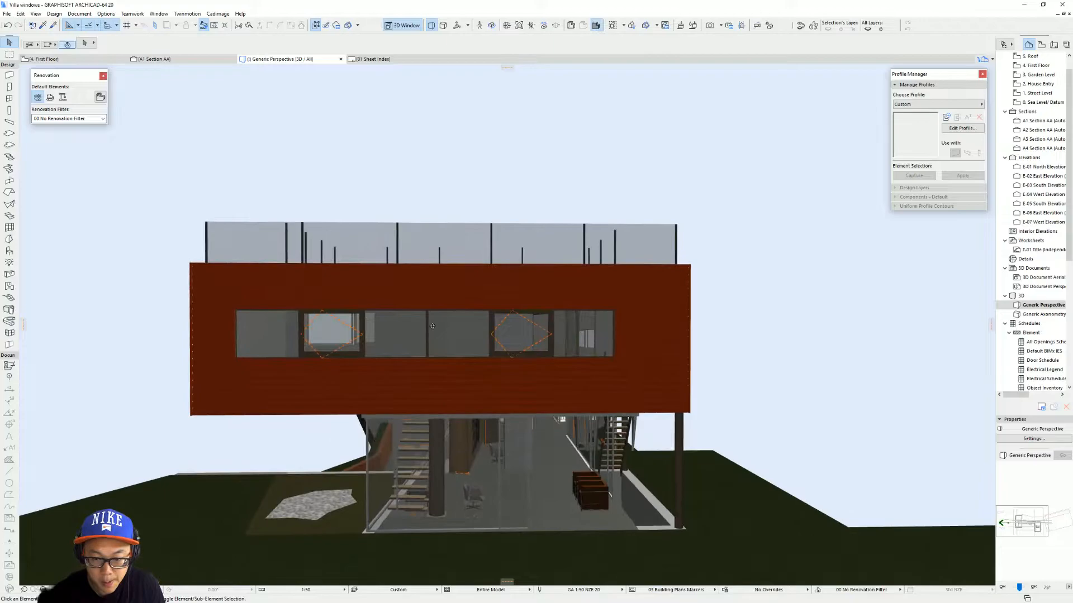
pyautogui.hotkey('alt', 'Tab')
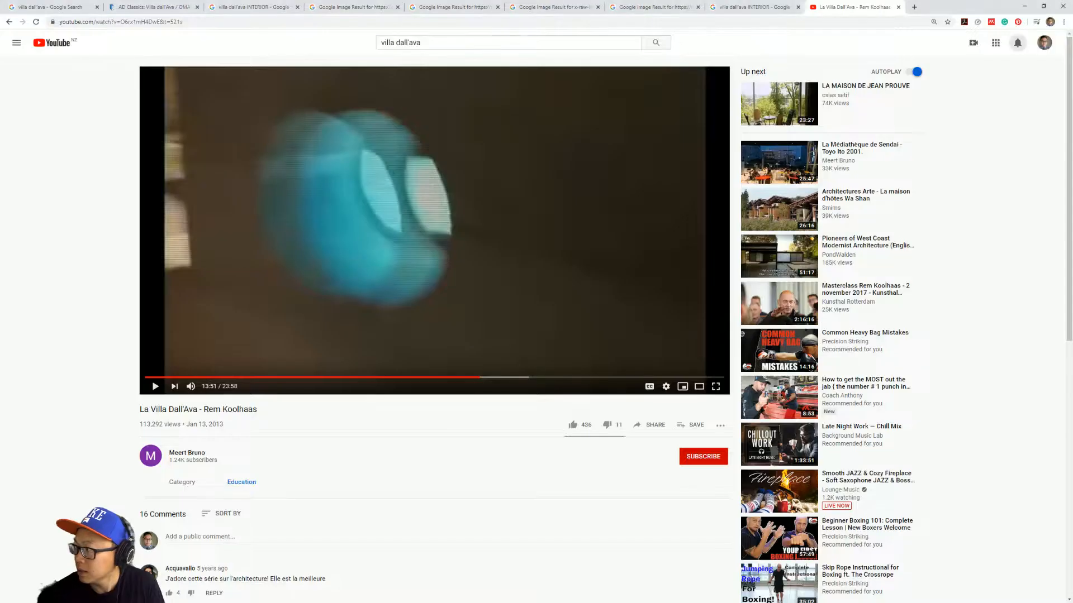
# Look through the open Villa dall'Ava reference tabs in the browser.
pyautogui.click(180, 6)
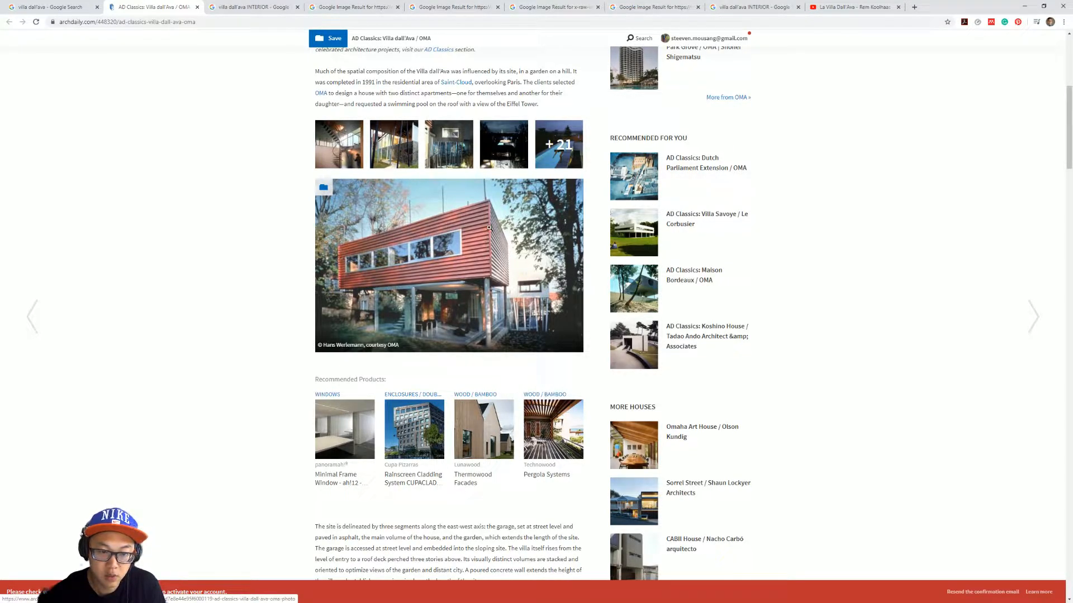
pyautogui.click(211, 5)
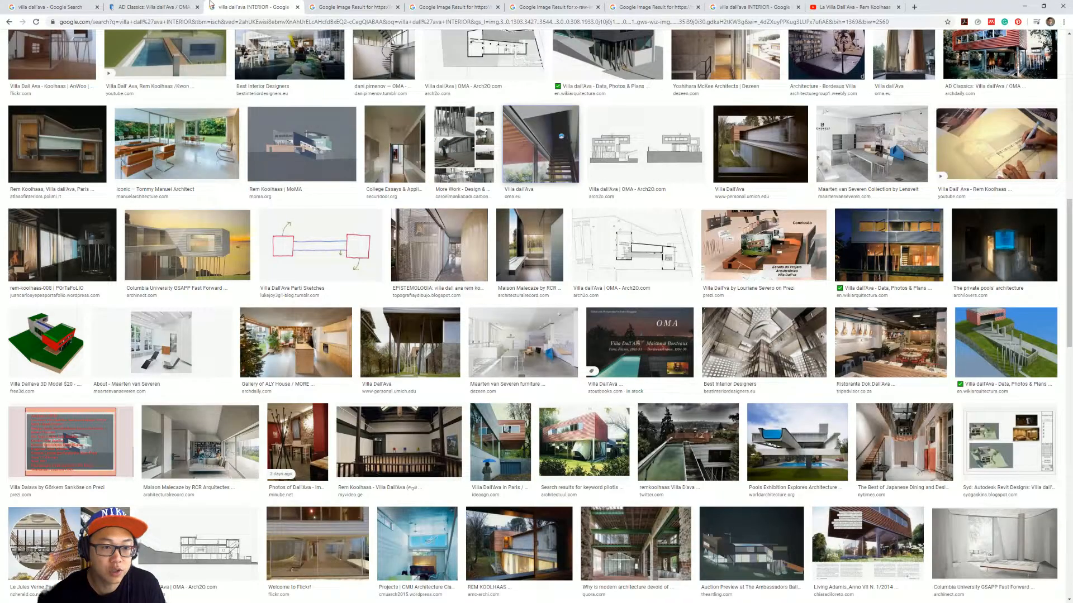
pyautogui.click(50, 5)
pyautogui.click(182, 5)
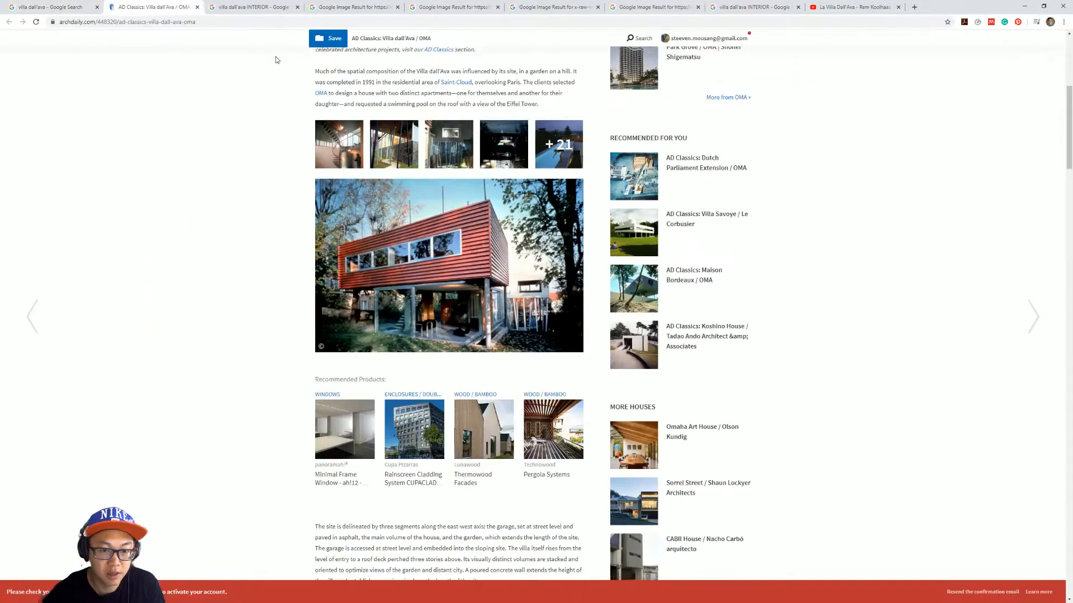
pyautogui.click(329, 5)
pyautogui.click(285, 5)
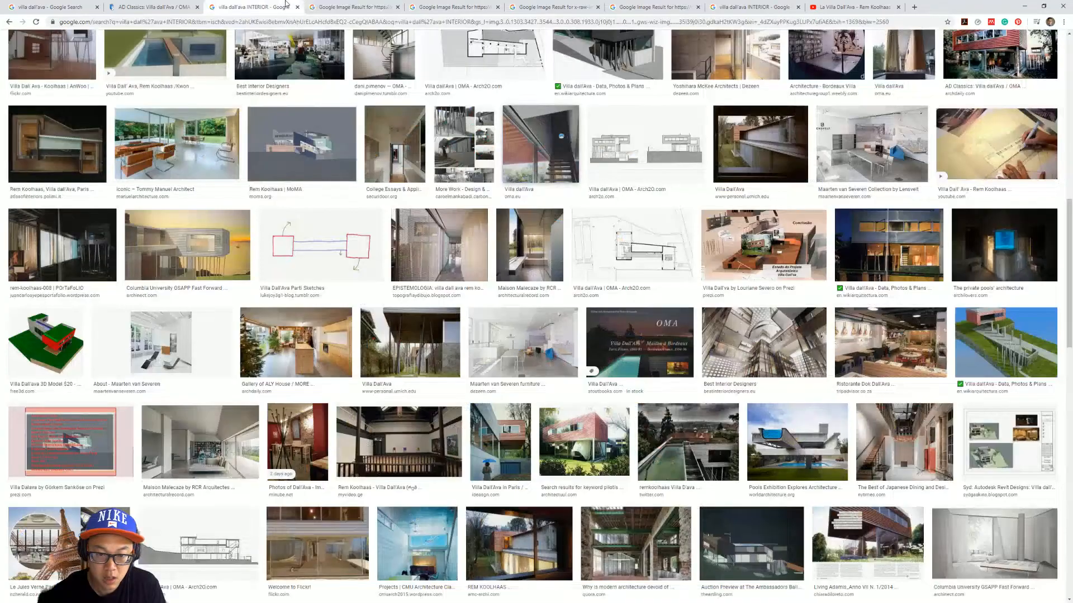
# Search images for villa dall'ava without the INTERIOR term and view a result.
pyautogui.scroll(8, 401, 418)
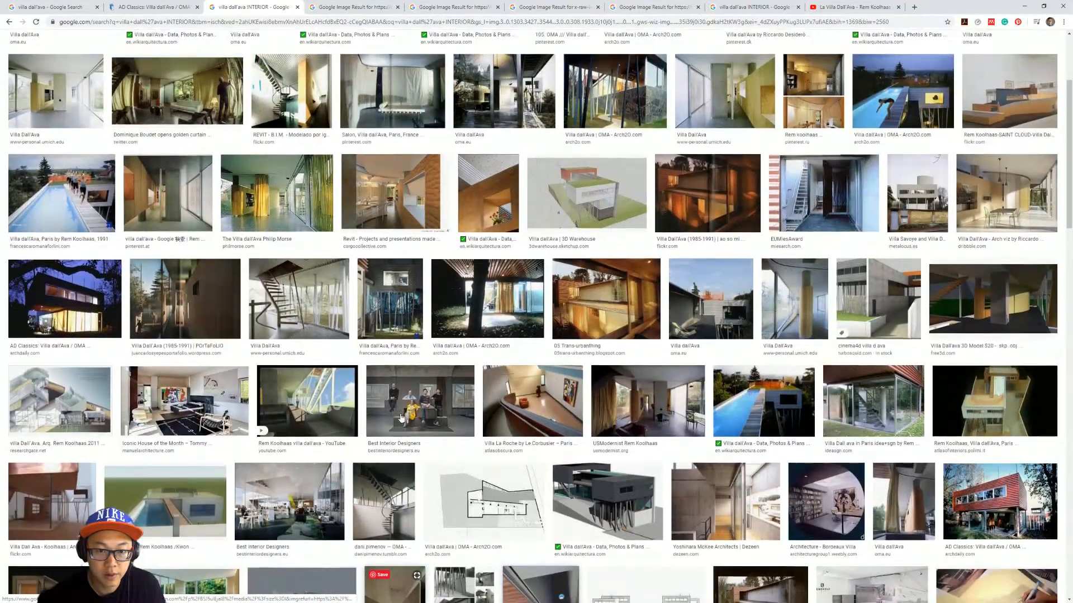
pyautogui.scroll(3, 401, 418)
pyautogui.moveTo(143, 48); pyautogui.dragTo(106, 48)
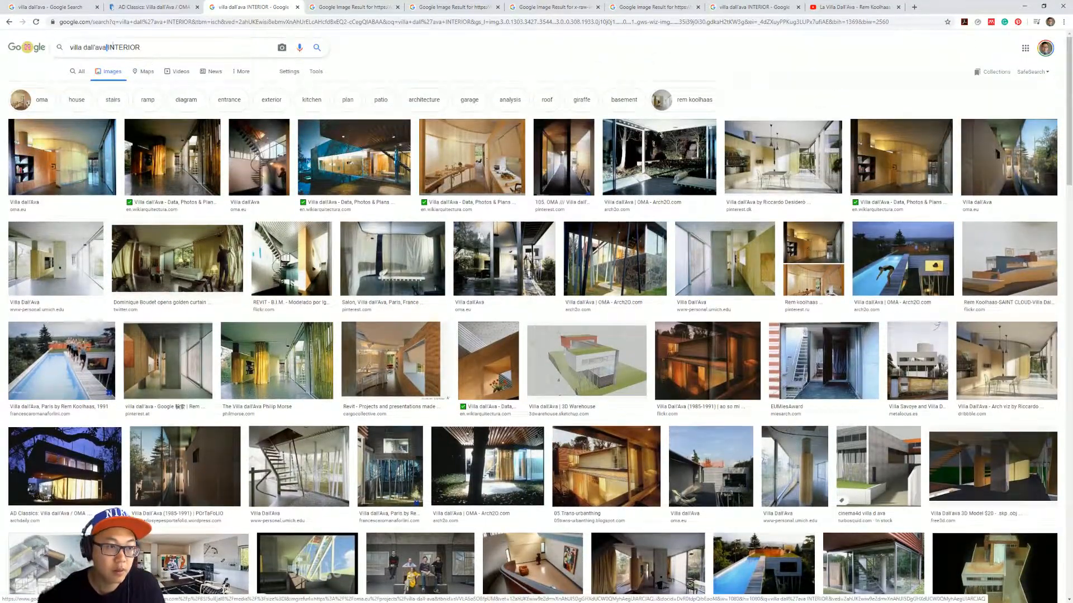
pyautogui.press('BackSpace')
pyautogui.press('Return')
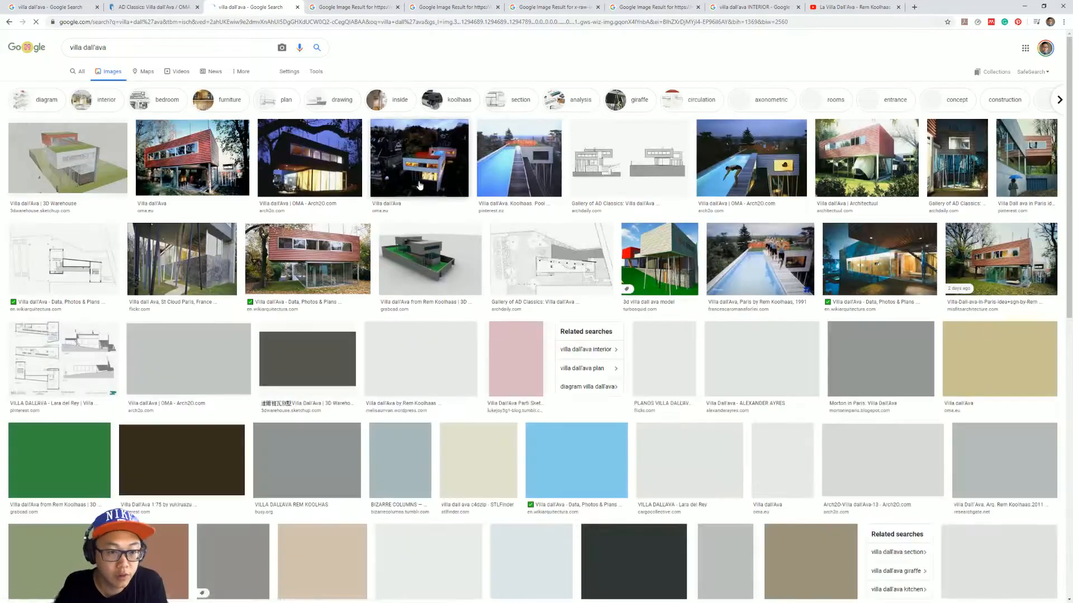
pyautogui.click(317, 266)
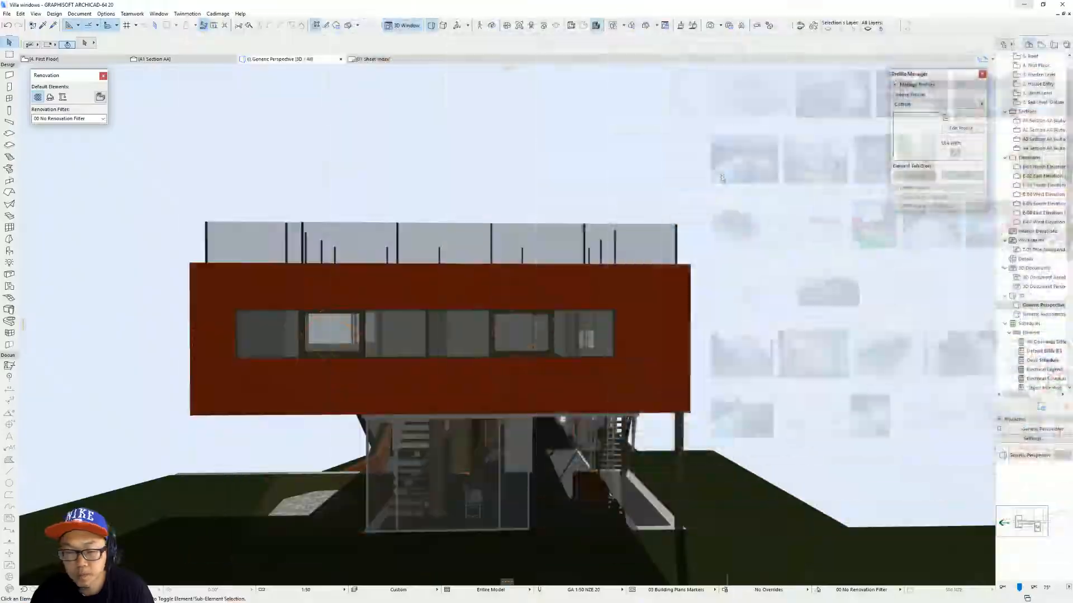
# Return to the First Floor plan and measure along the west wall.
pyautogui.keyDown('shift'); pyautogui.moveTo(438, 360); pyautogui.dragTo(436, 362, button='middle'); pyautogui.keyUp('shift')
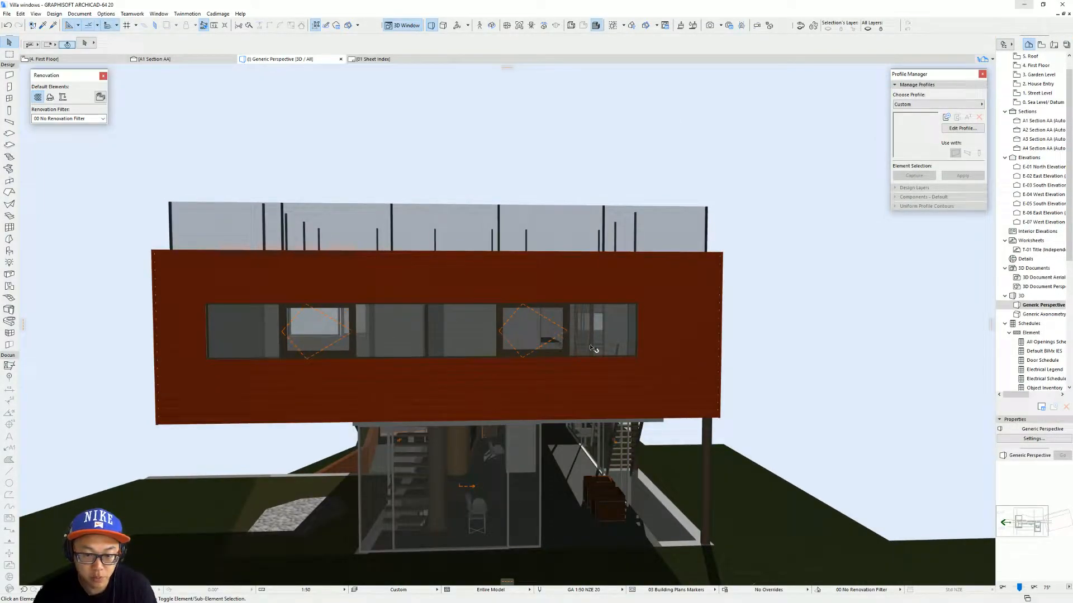
pyautogui.press('F2')
pyautogui.scroll(1, 447, 391)
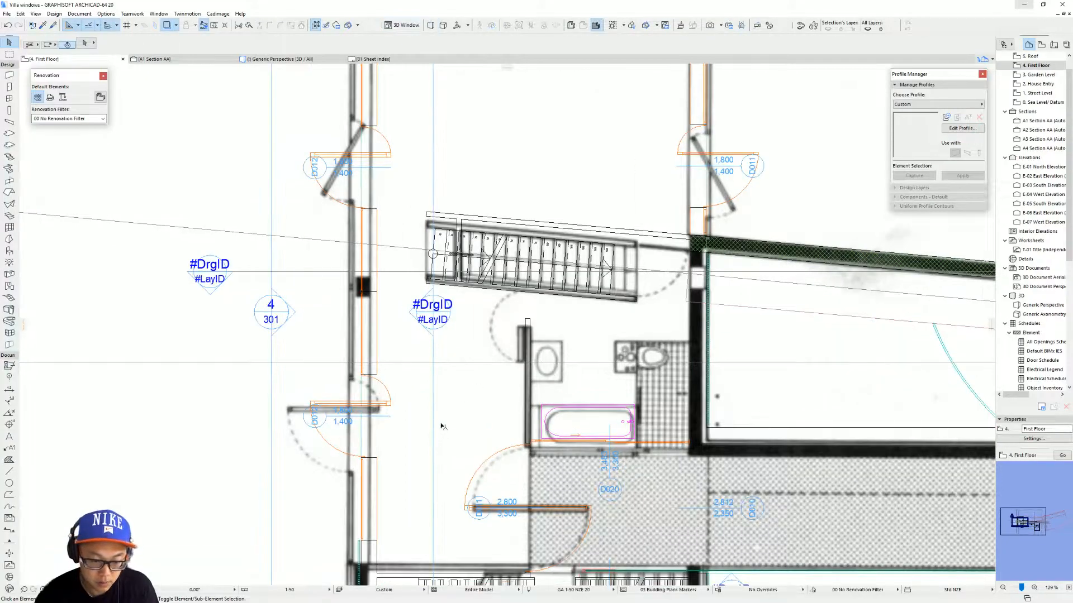
pyautogui.scroll(-1, 419, 441)
pyautogui.press('m')
pyautogui.click(383, 550)
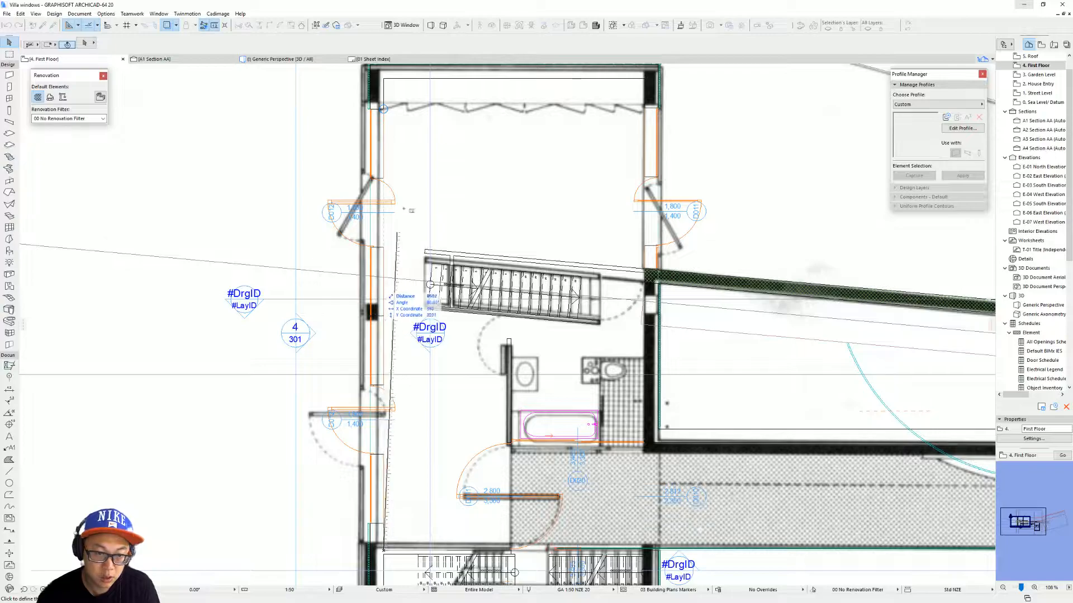
pyautogui.press('Escape')
# Select the upper windows on the west and east walls and drag the west one against the north wall corner.
pyautogui.click(383, 179)
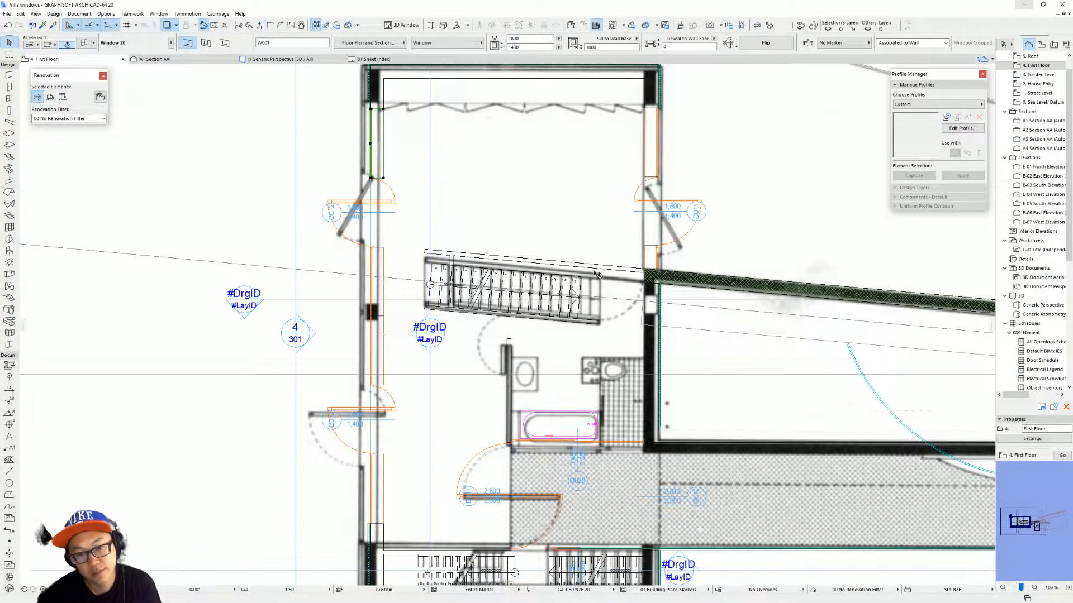
pyautogui.click(656, 180)
pyautogui.keyDown('shift'); pyautogui.click(162, 157); pyautogui.keyUp('shift')
pyautogui.click(656, 112)
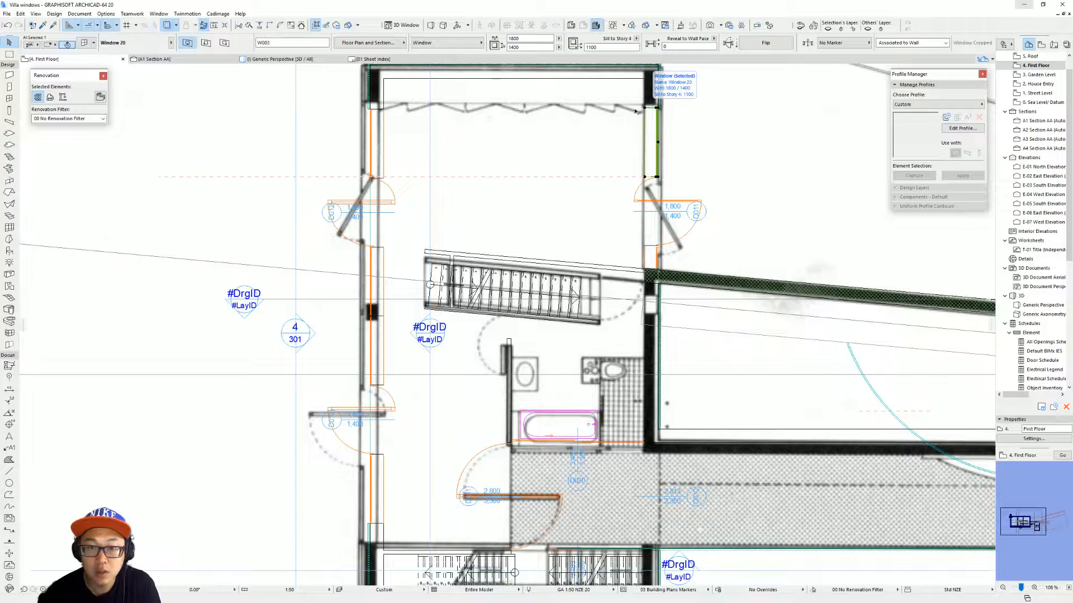
pyautogui.press('Escape')
pyautogui.click(383, 124)
pyautogui.hotkey('ctrl', 'd')
pyautogui.click(383, 109)
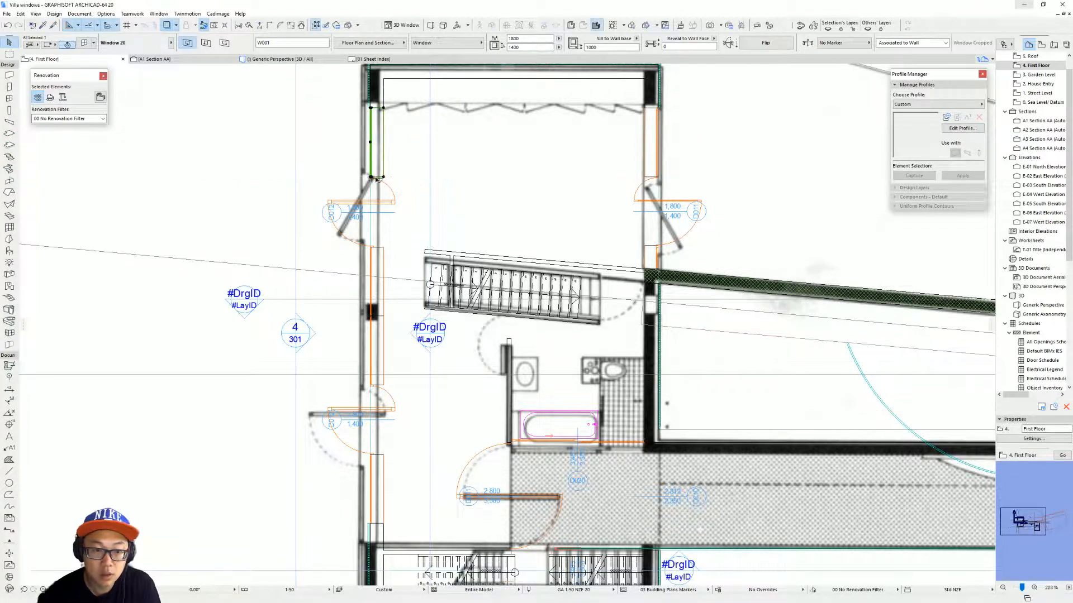
# Try to shift the upper pivot door along the west wall.
pyautogui.scroll(6, 379, 179)
pyautogui.click(422, 176)
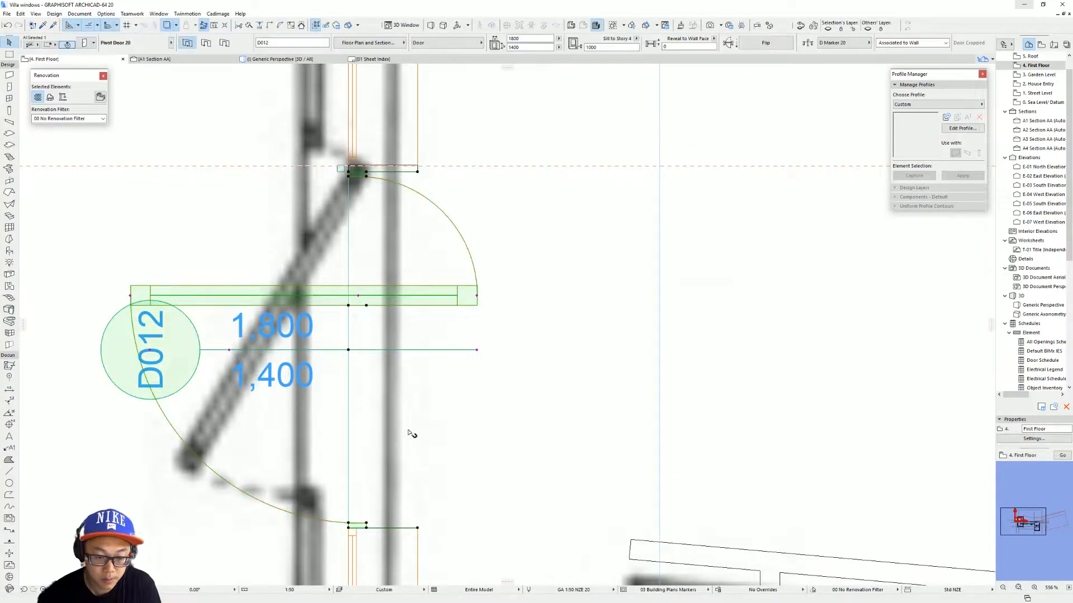
pyautogui.scroll(-3, 405, 226)
pyautogui.click(411, 197)
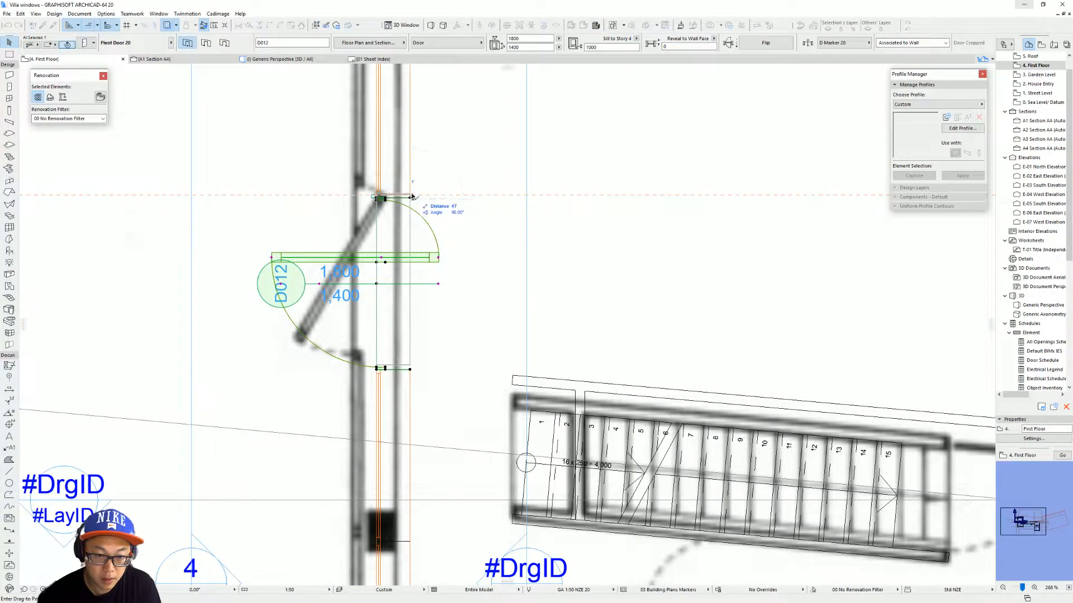
pyautogui.scroll(3, 413, 196)
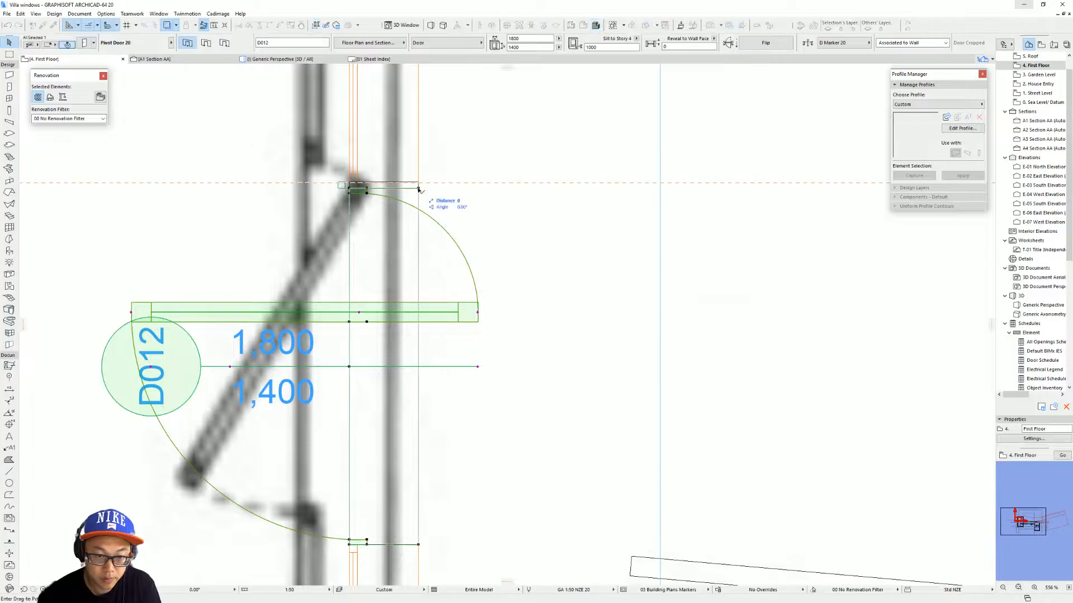
pyautogui.click(419, 182)
pyautogui.press('Escape')
pyautogui.scroll(-6, 477, 285)
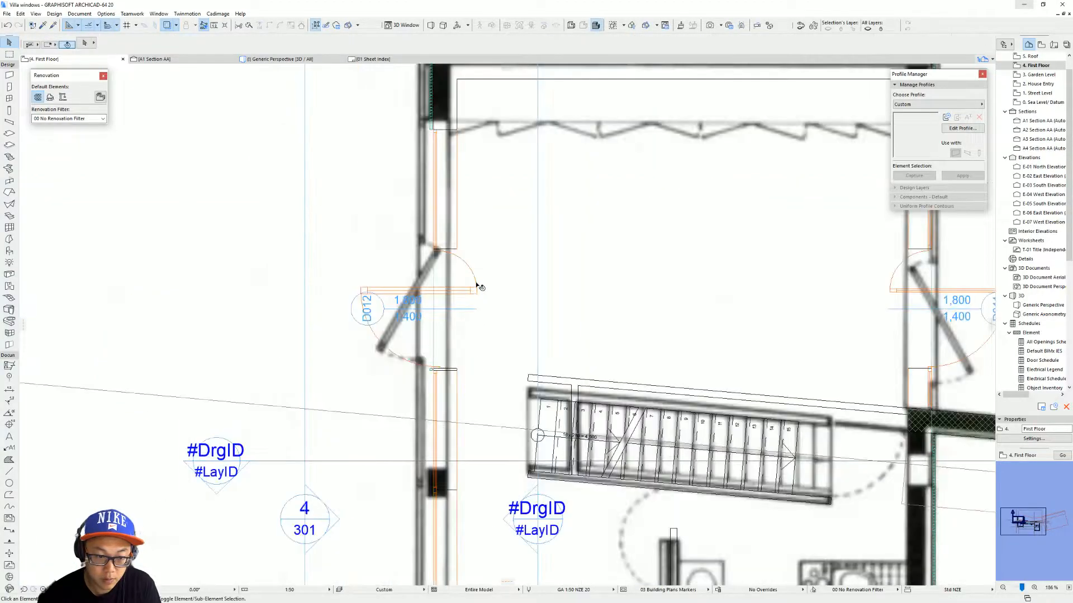
pyautogui.scroll(-2, 481, 292)
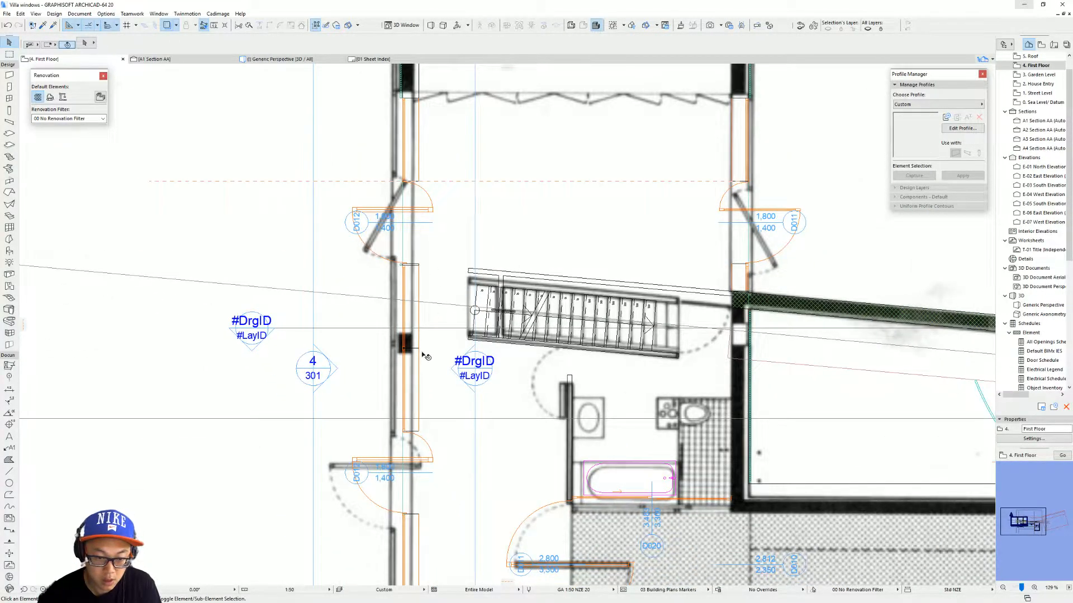
# Measure distances along the lower part of the west wall.
pyautogui.moveTo(414, 329); pyautogui.dragTo(414, 216, button='middle')
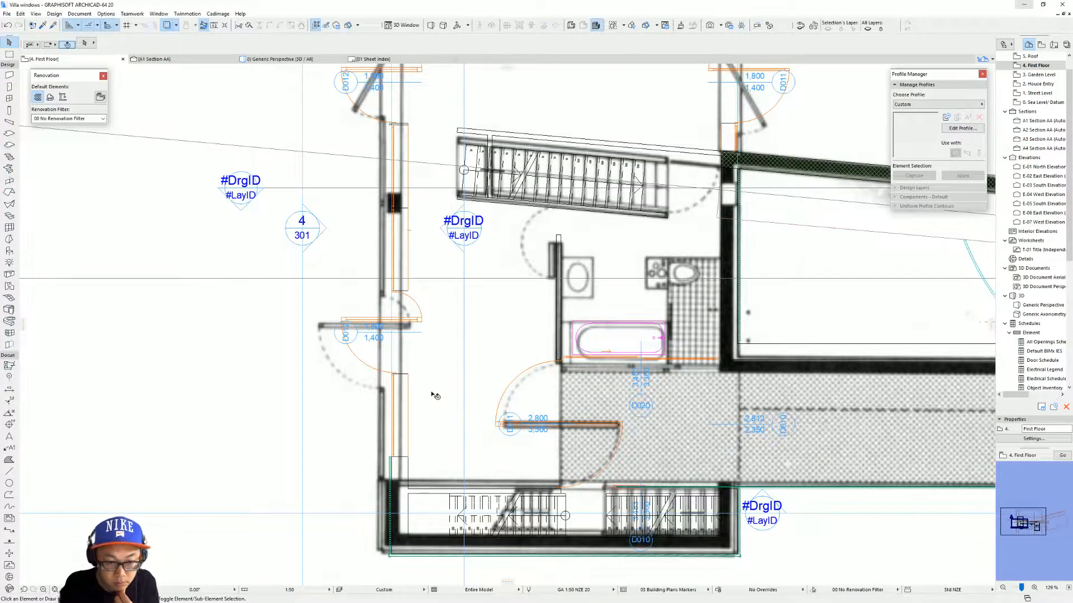
pyautogui.scroll(-1, 427, 389)
pyautogui.scroll(3, 390, 466)
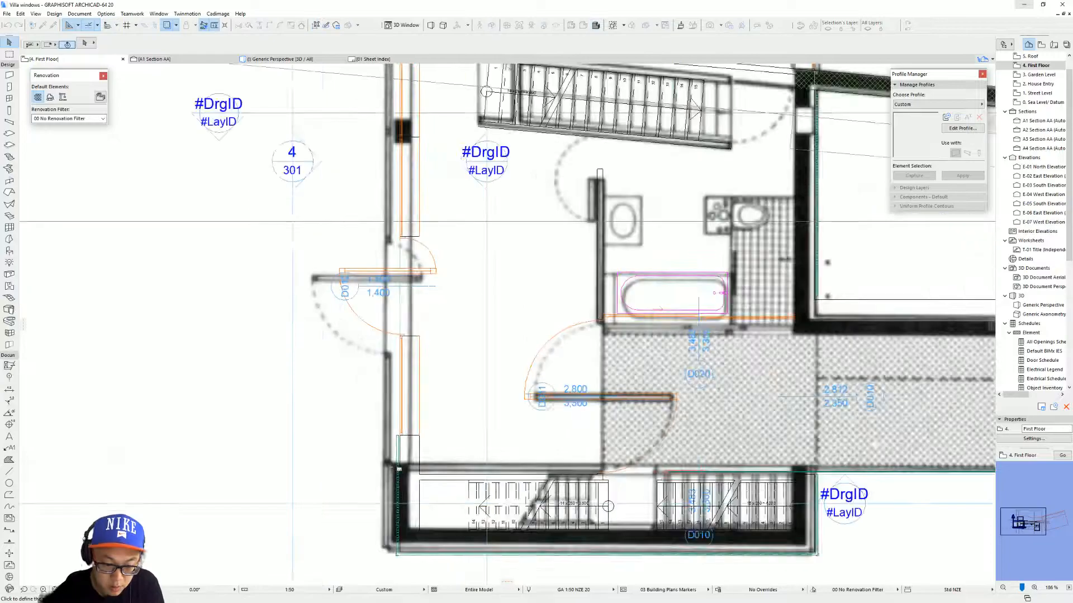
pyautogui.press('m')
pyautogui.click(384, 462)
pyautogui.press('Escape')
pyautogui.moveTo(391, 248); pyautogui.dragTo(409, 433, button='middle')
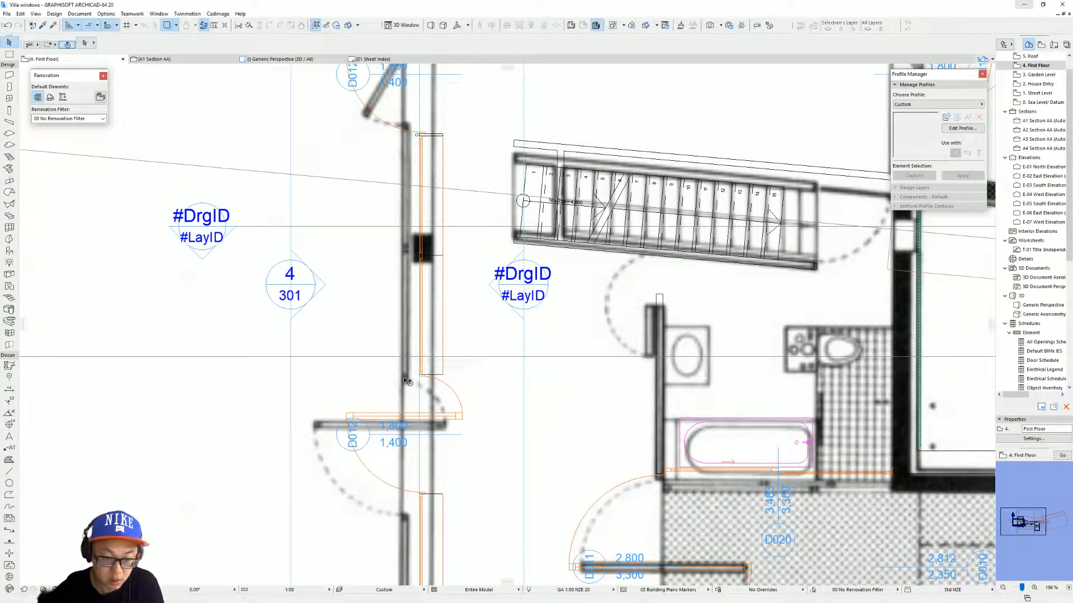
pyautogui.press('m')
pyautogui.click(403, 378)
pyautogui.press('Escape')
pyautogui.scroll(-5, 419, 234)
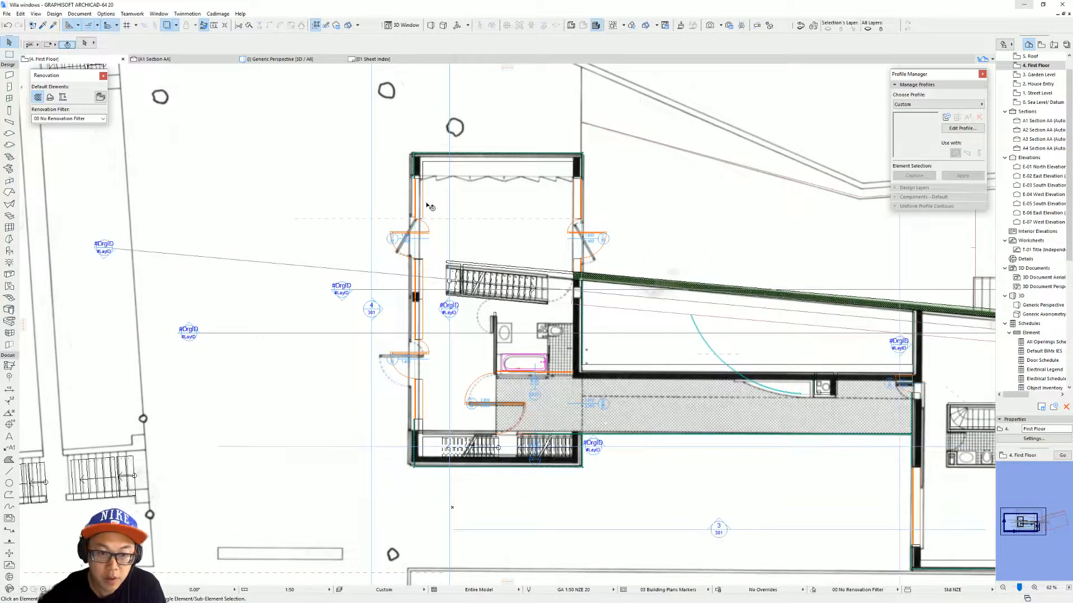
pyautogui.scroll(2, 438, 235)
# Set the width of the window below the upper pivot door to 1900.
pyautogui.click(418, 215)
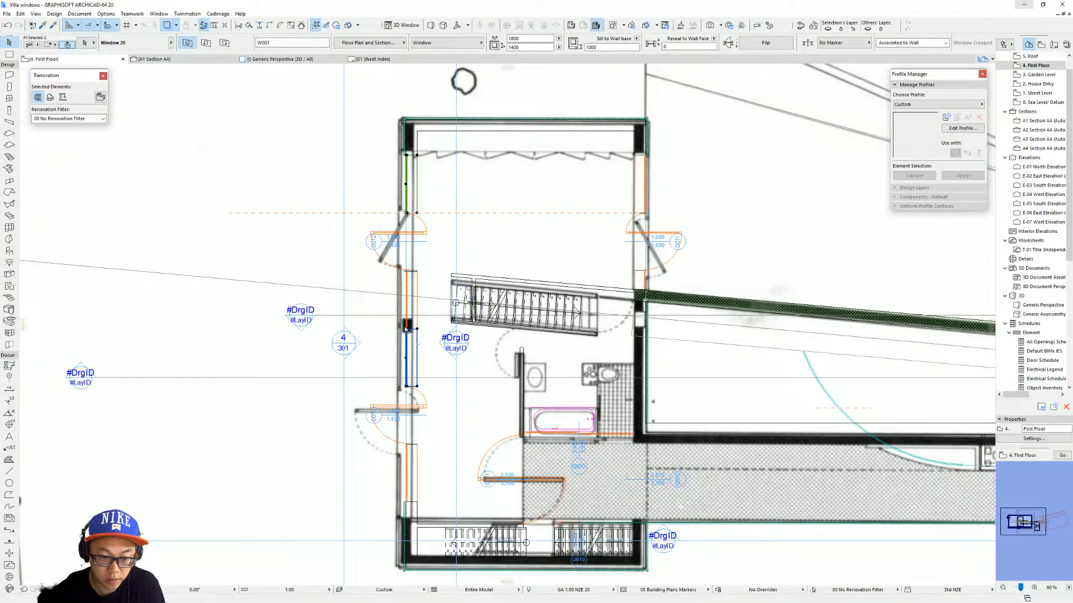
pyautogui.click(407, 330)
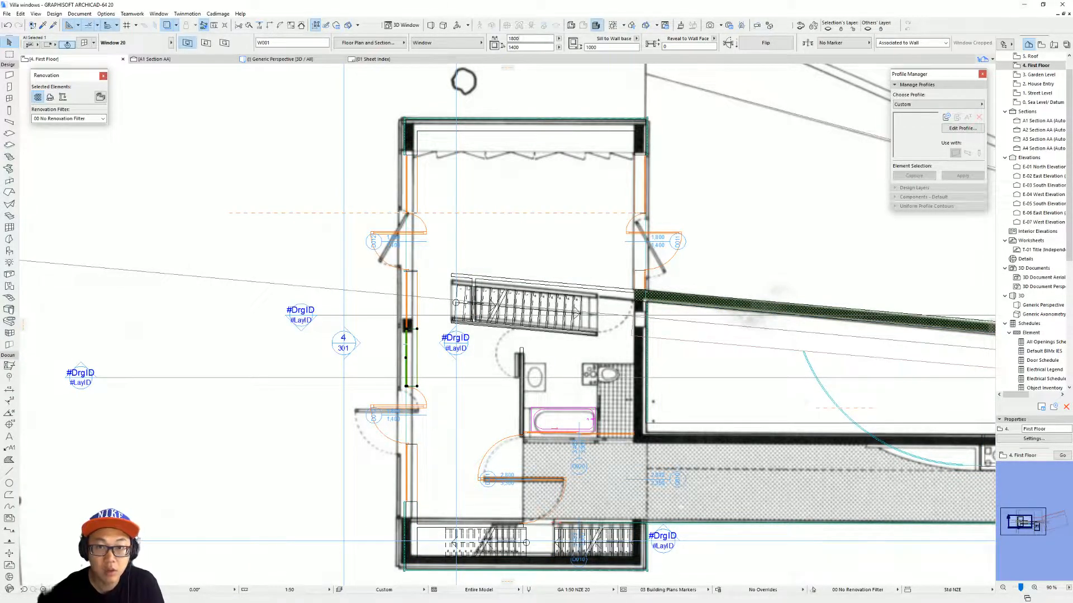
pyautogui.scroll(3, 418, 306)
pyautogui.click(417, 348)
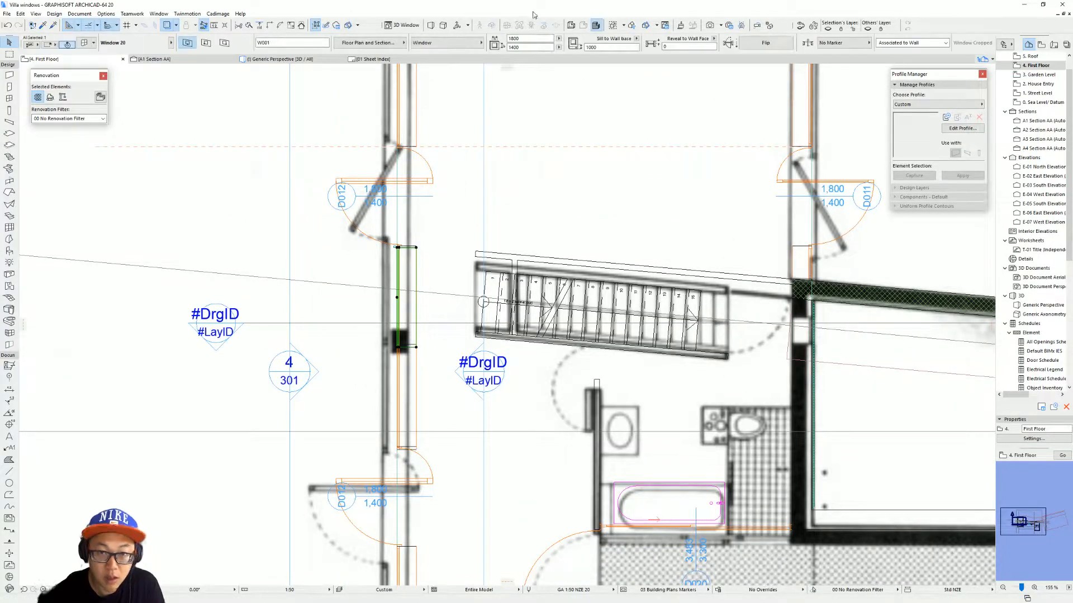
pyautogui.doubleClick(536, 39)
pyautogui.write('1900')
pyautogui.press('Return')
# Move the upper west-wall window 100 mm along the wall.
pyautogui.moveTo(413, 176); pyautogui.dragTo(411, 276, button='middle')
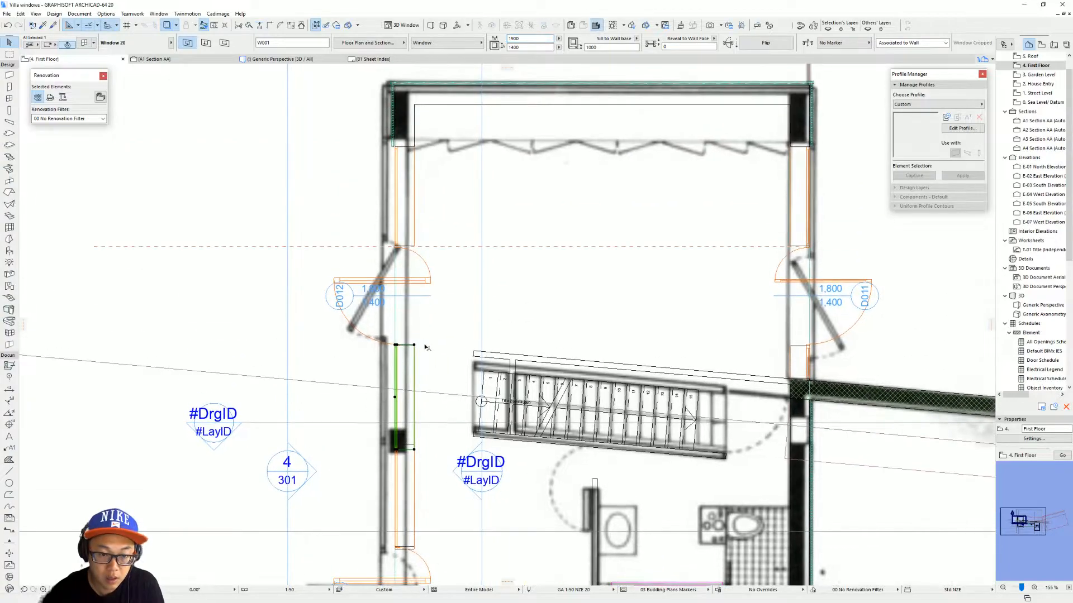
pyautogui.keyDown('alt'); pyautogui.click(415, 345); pyautogui.keyUp('alt')
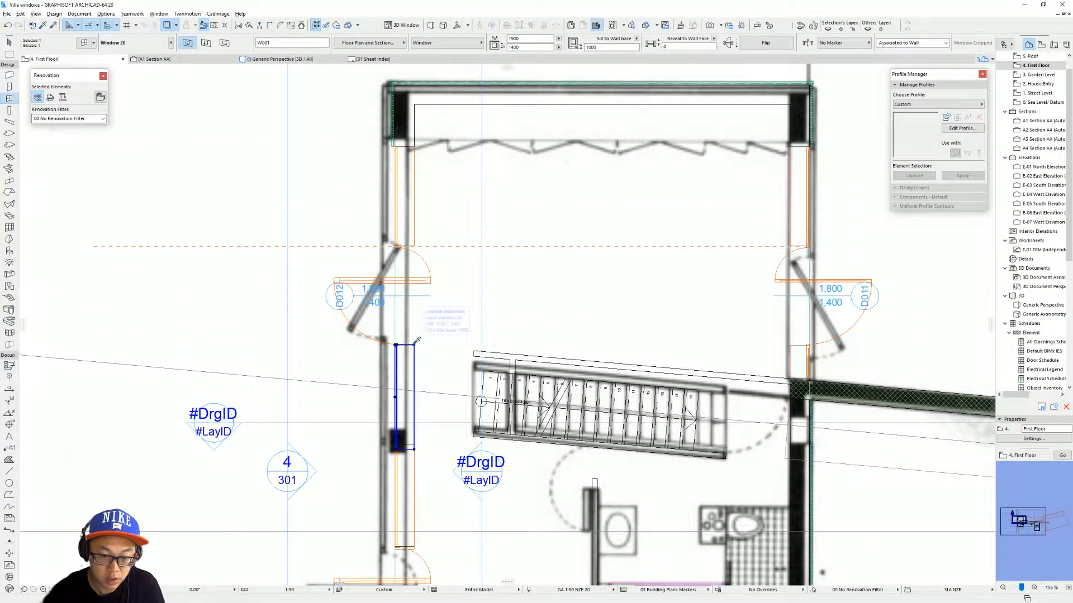
pyautogui.click(415, 245)
pyautogui.press('Escape')
pyautogui.press('Escape')
pyautogui.click(414, 145)
pyautogui.hotkey('ctrl', 'd')
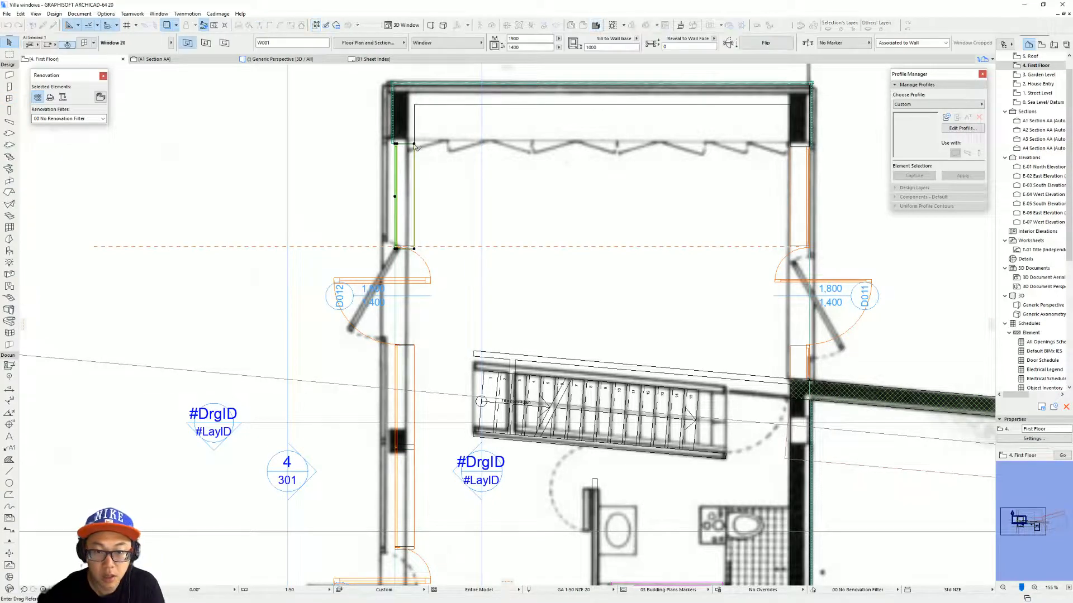
pyautogui.press('Escape')
pyautogui.click(399, 248)
pyautogui.hotkey('ctrl', 'd')
pyautogui.click(414, 246)
pyautogui.write('100')
pyautogui.press('Return')
pyautogui.press('Escape')
pyautogui.click(414, 347)
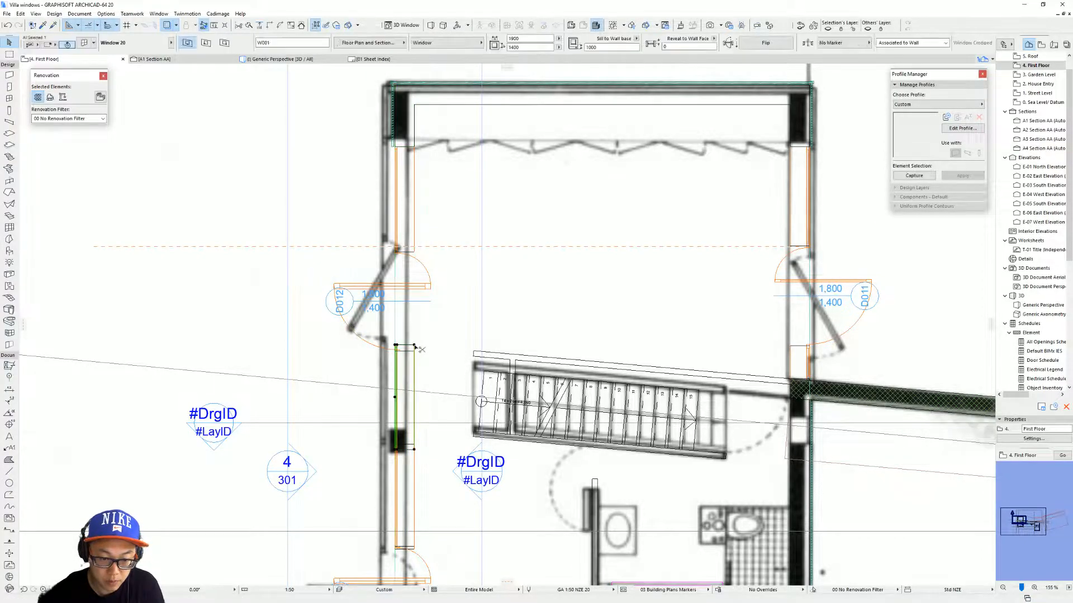
pyautogui.hotkey('ctrl', 'd')
pyautogui.click(415, 347)
pyautogui.click(415, 353)
pyautogui.moveTo(418, 390); pyautogui.dragTo(405, 220, button='middle')
pyautogui.click(403, 281)
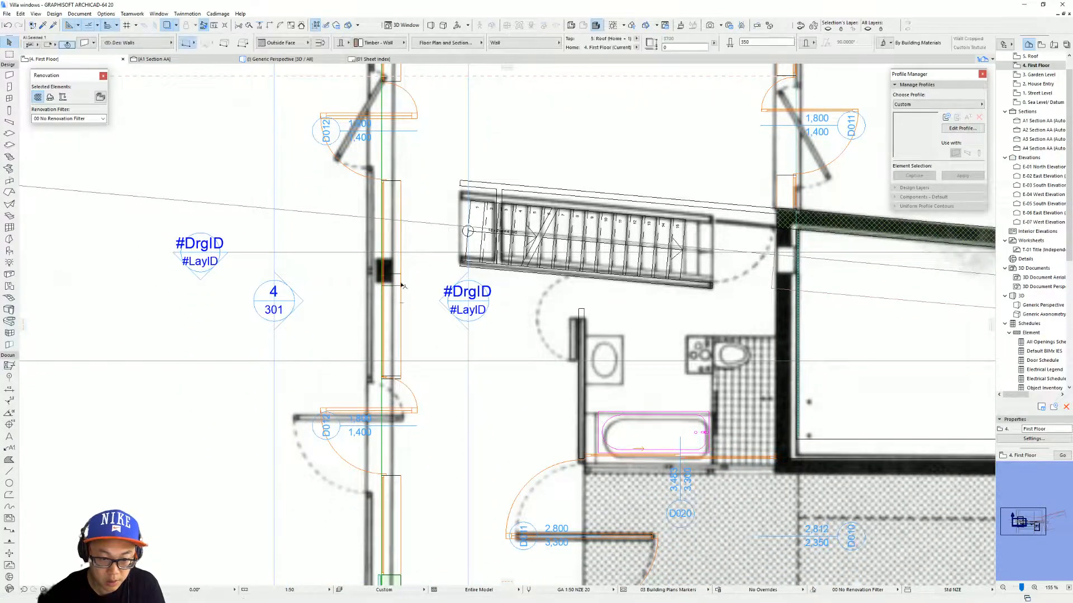
pyautogui.scroll(1, 403, 279)
pyautogui.press('Escape')
# Move the window between the pivot doors to just below the lower pivot door, then select that door.
pyautogui.click(401, 274)
pyautogui.hotkey('ctrl', 'd')
pyautogui.click(401, 275)
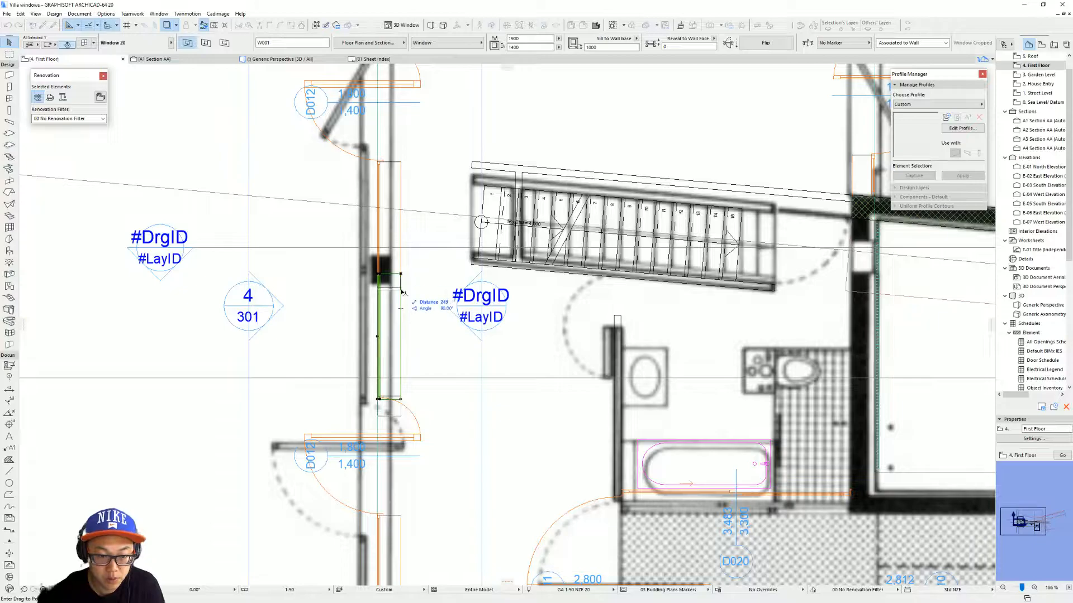
pyautogui.press('Escape')
pyautogui.scroll(-1, 422, 434)
pyautogui.moveTo(423, 434); pyautogui.dragTo(420, 258, button='middle')
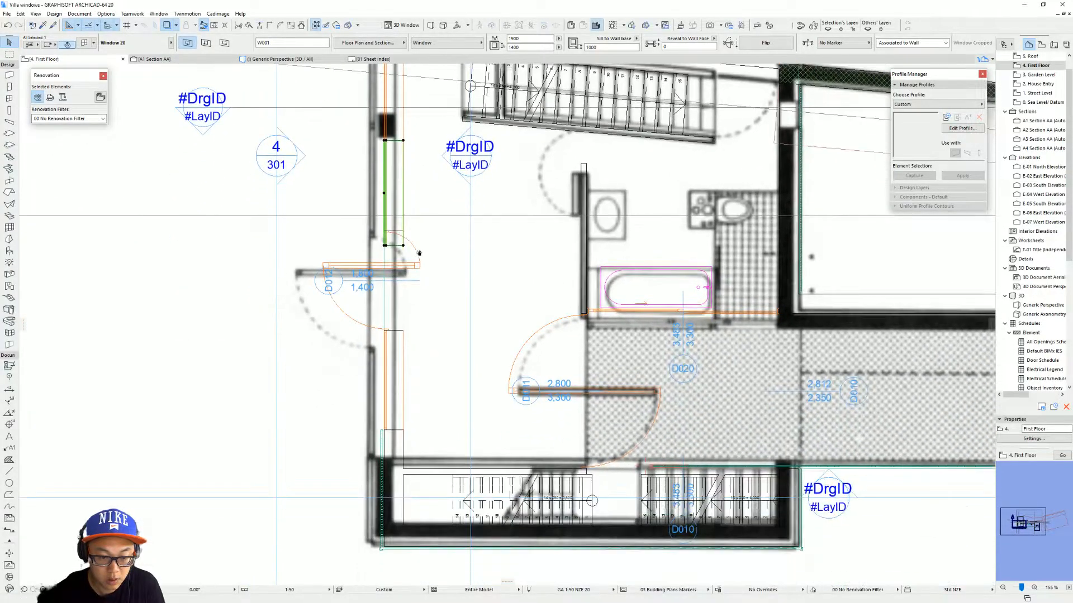
pyautogui.click(402, 328)
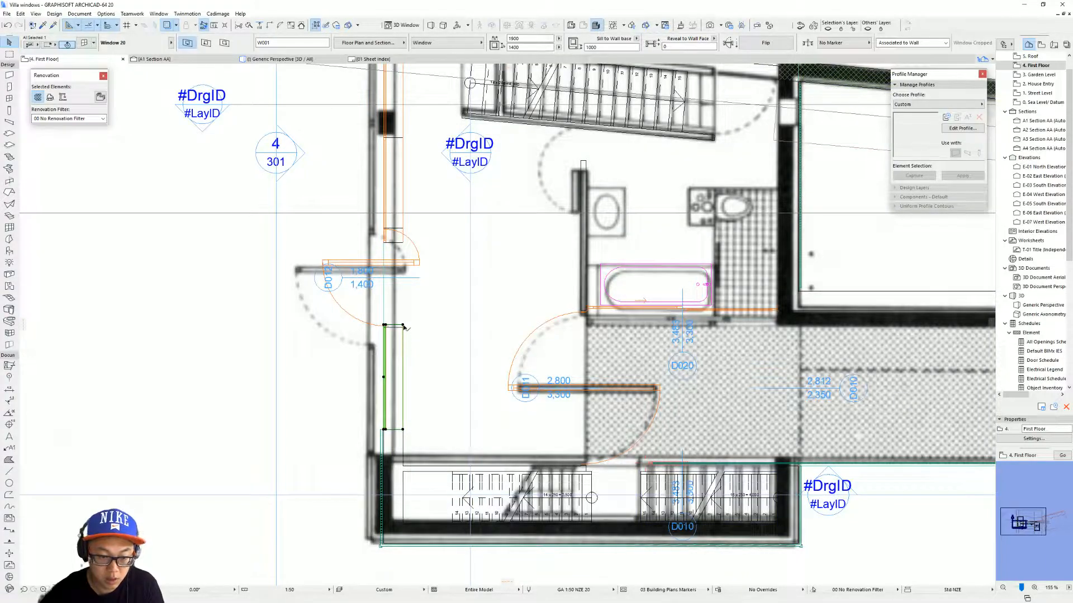
pyautogui.click(404, 231)
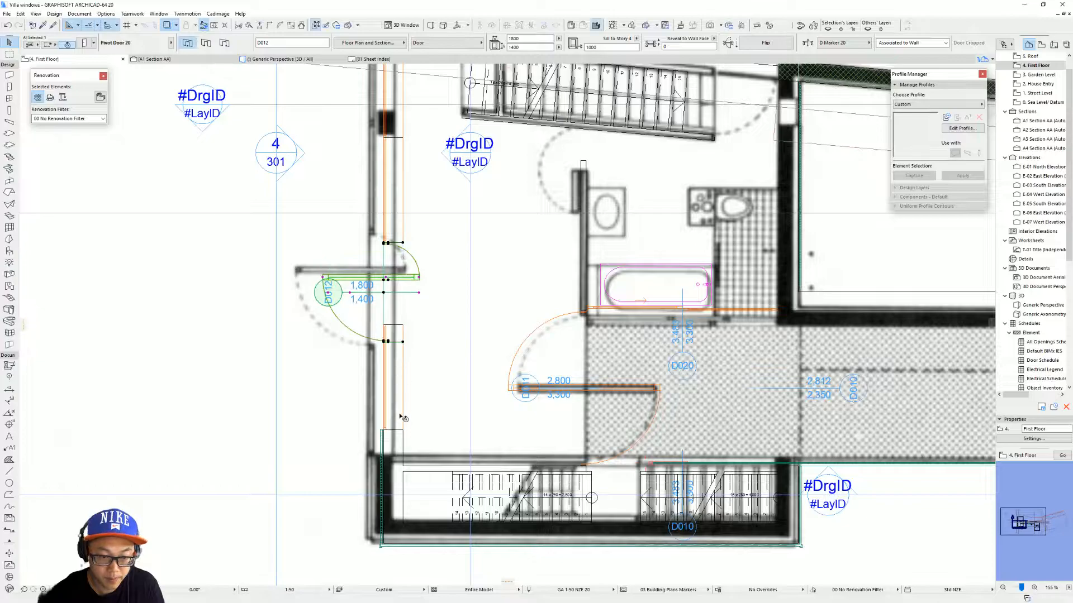
pyautogui.click(404, 329)
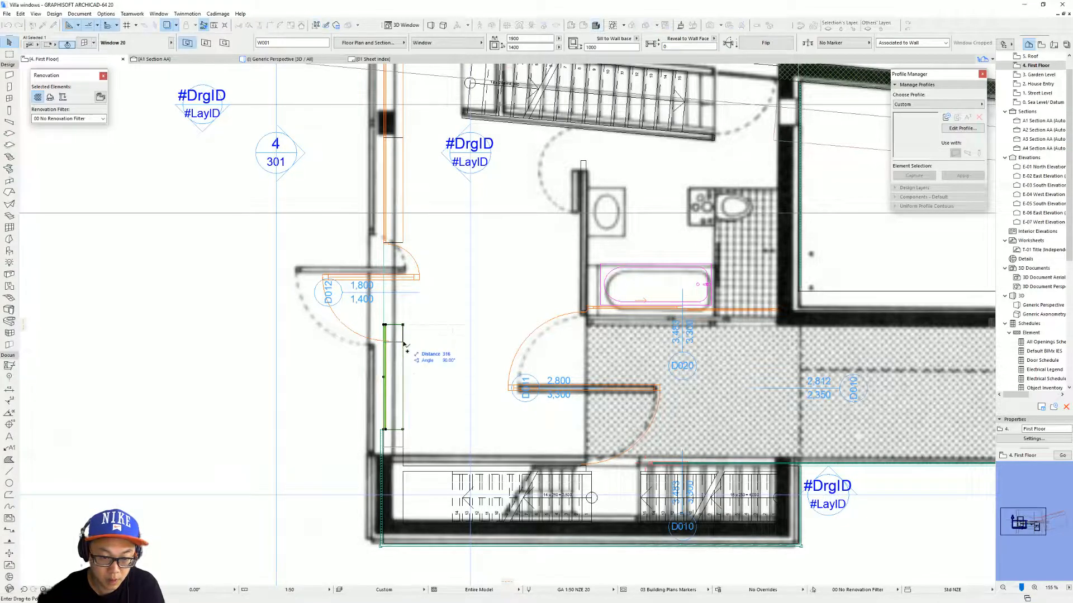
pyautogui.press('Escape')
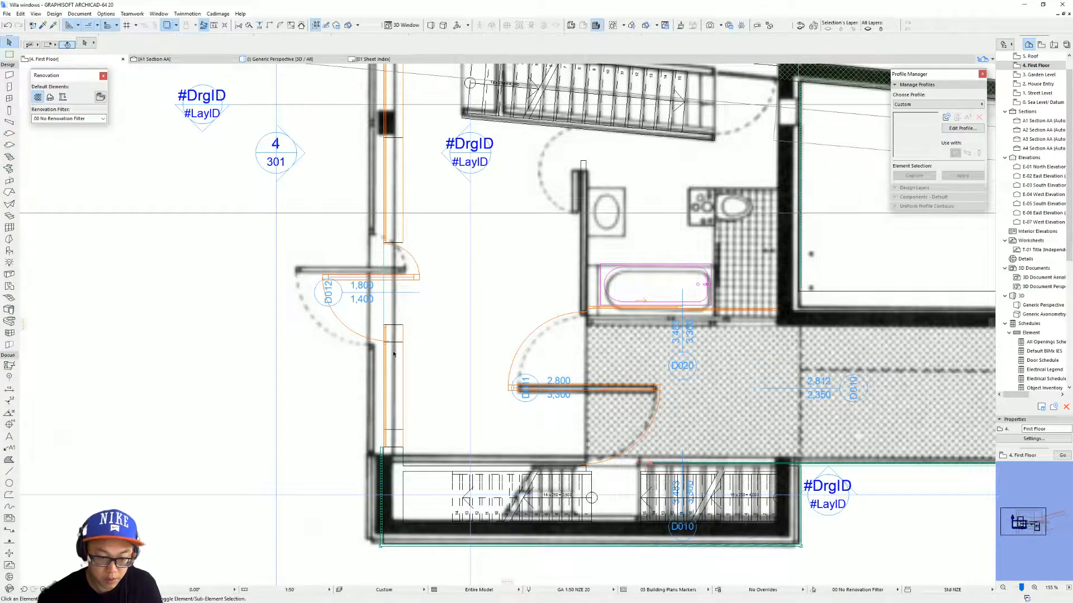
pyautogui.click(406, 329)
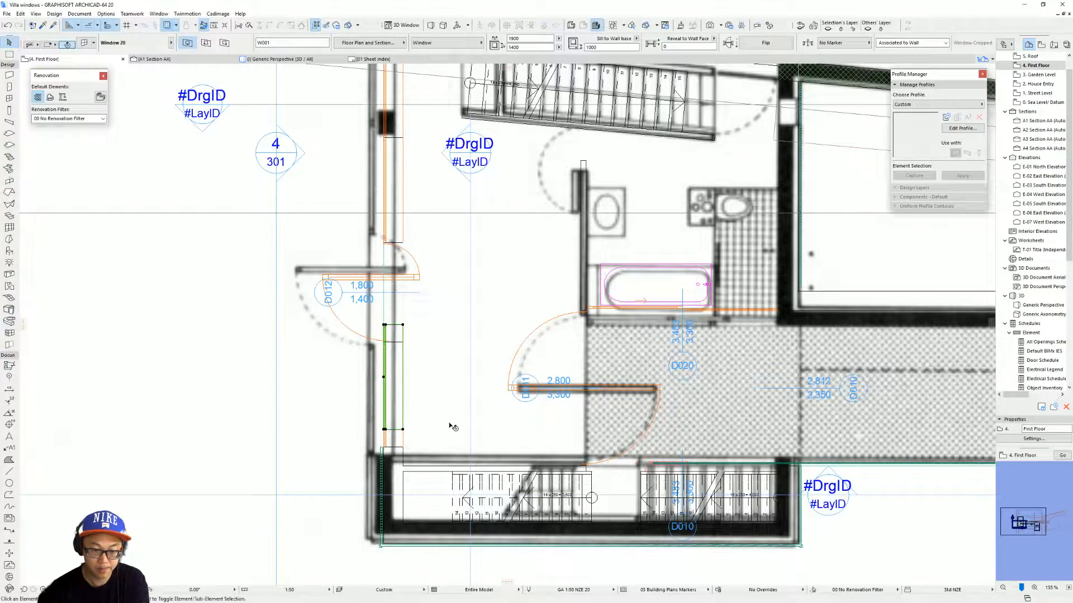
pyautogui.press('Escape')
# Inspect the doors, windows and wall on the east wing's outer wall.
pyautogui.scroll(-2, 448, 421)
pyautogui.moveTo(521, 72); pyautogui.dragTo(498, 167, button='middle')
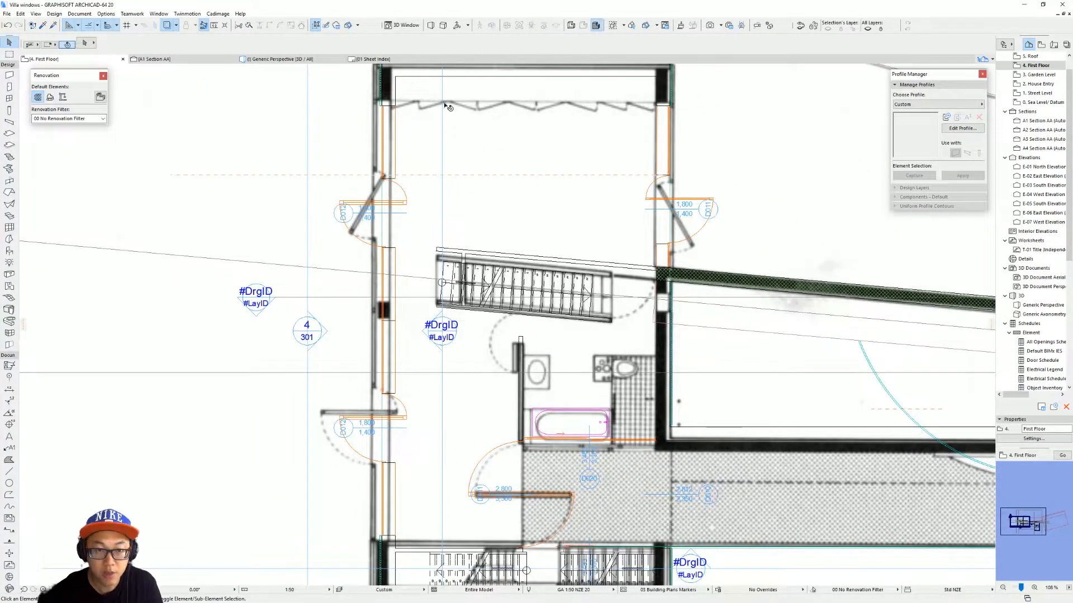
pyautogui.moveTo(447, 106); pyautogui.dragTo(449, 160, button='middle')
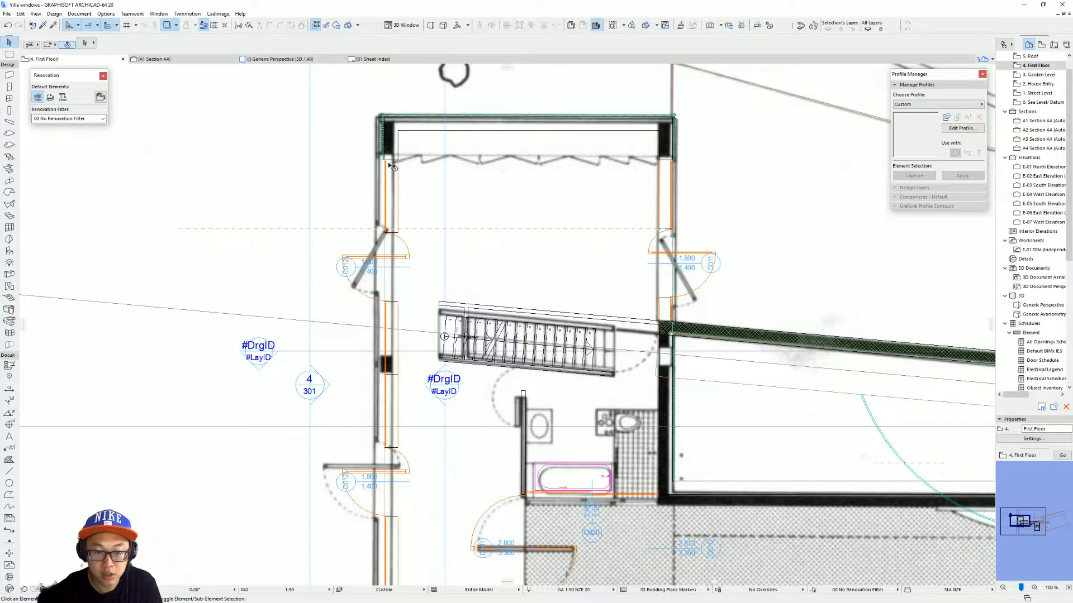
pyautogui.scroll(-4, 423, 305)
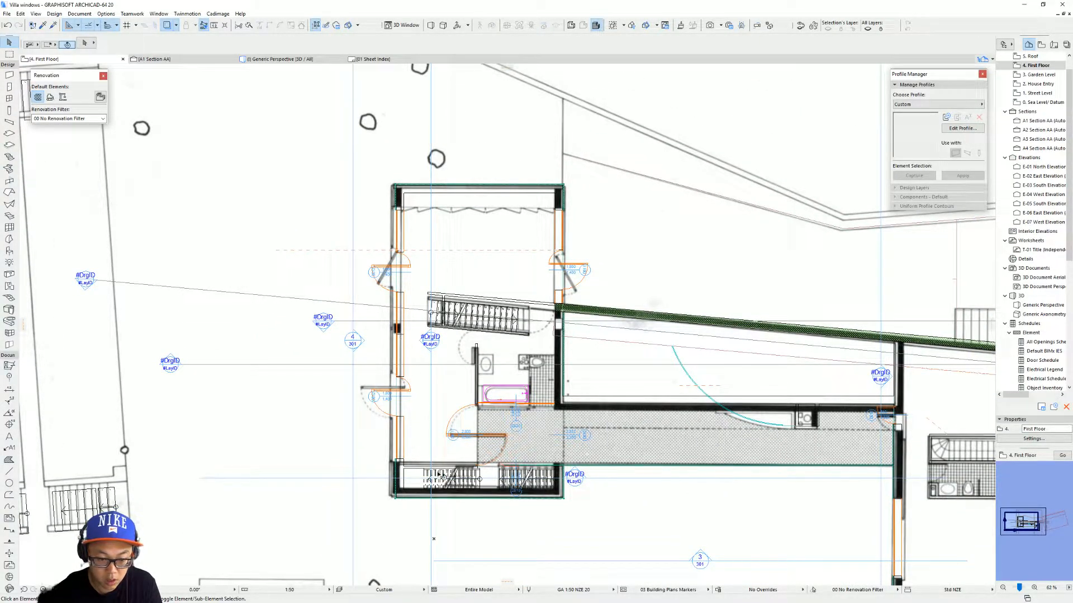
pyautogui.scroll(5, 463, 475)
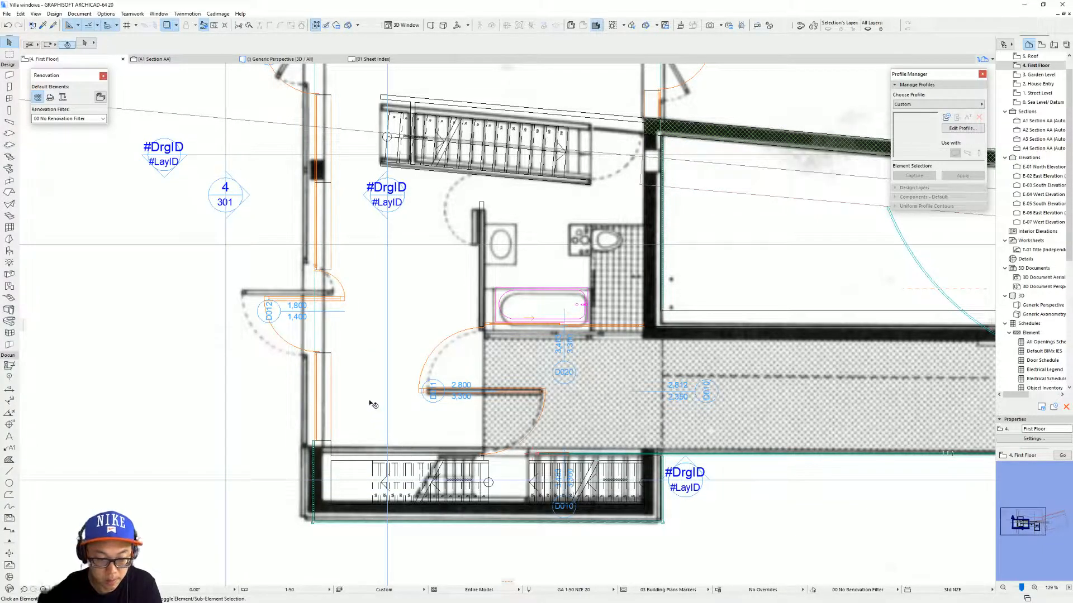
pyautogui.scroll(-4, 344, 277)
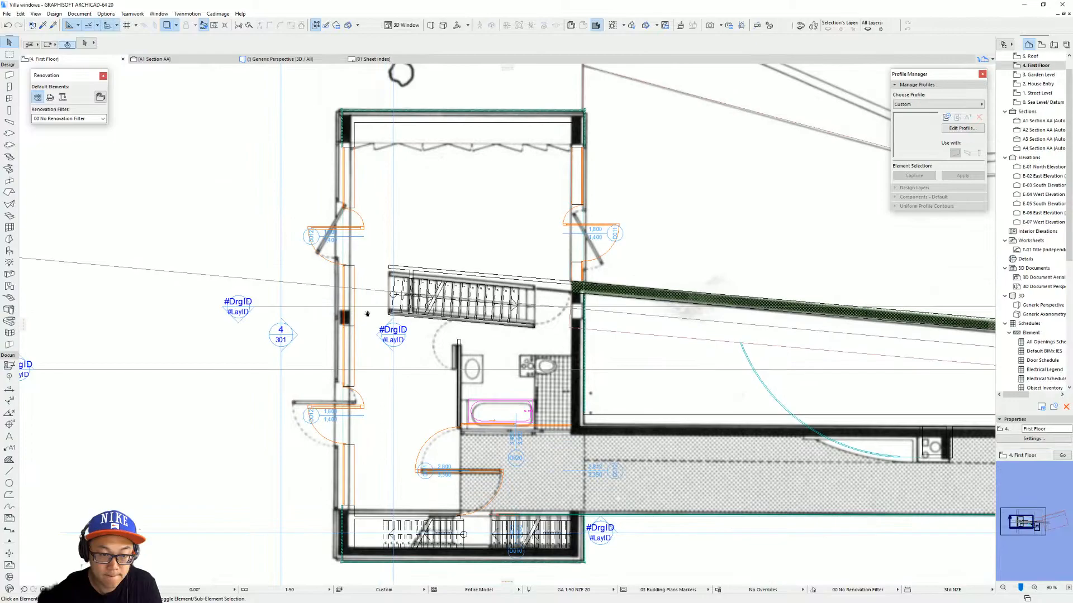
pyautogui.moveTo(367, 314); pyautogui.dragTo(29, 233, button='middle')
pyautogui.moveTo(883, 317); pyautogui.dragTo(541, 211, button='middle')
pyautogui.moveTo(839, 312); pyautogui.dragTo(797, 295, button='middle')
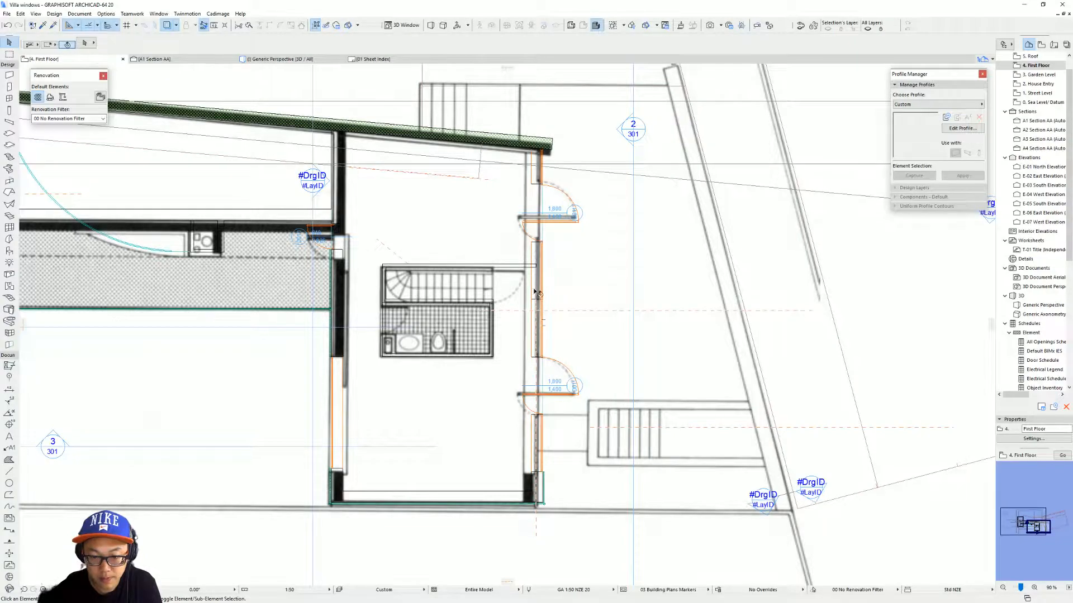
pyautogui.click(536, 241)
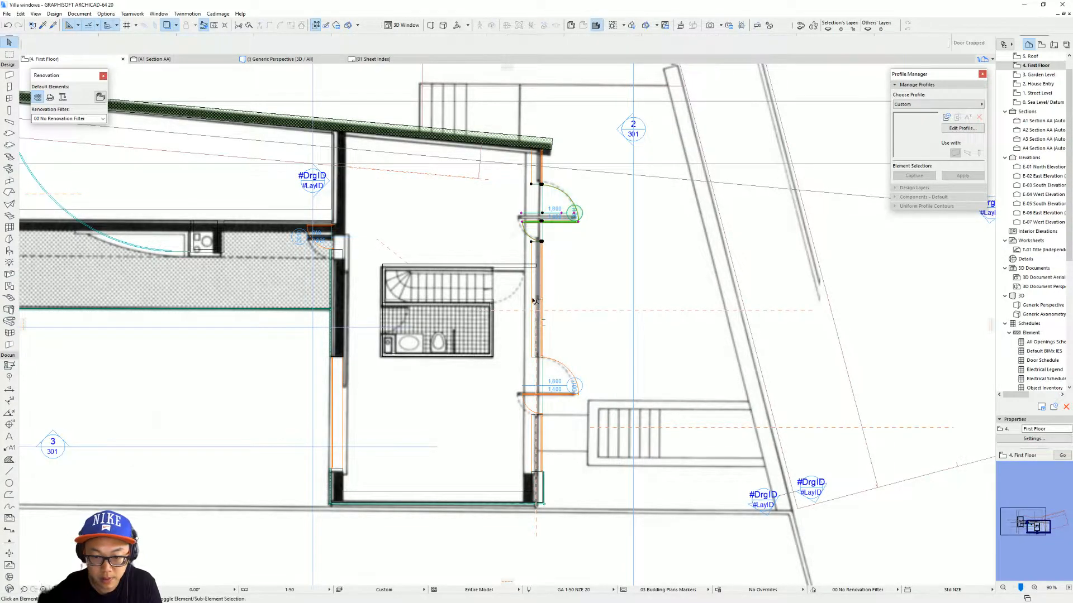
pyautogui.keyDown('shift'); pyautogui.click(533, 350); pyautogui.keyUp('shift')
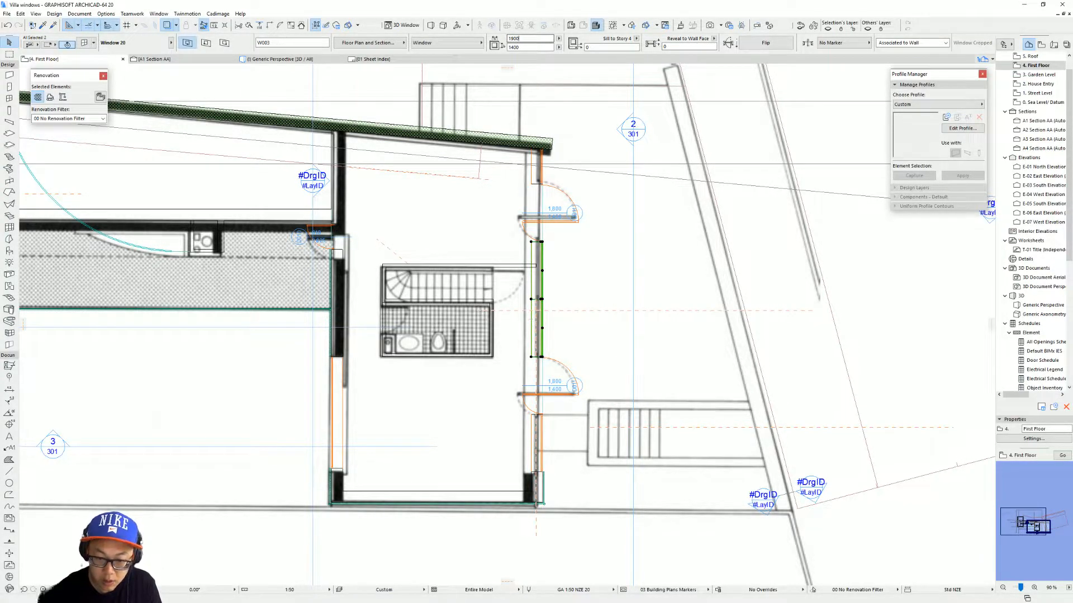
pyautogui.click(535, 450)
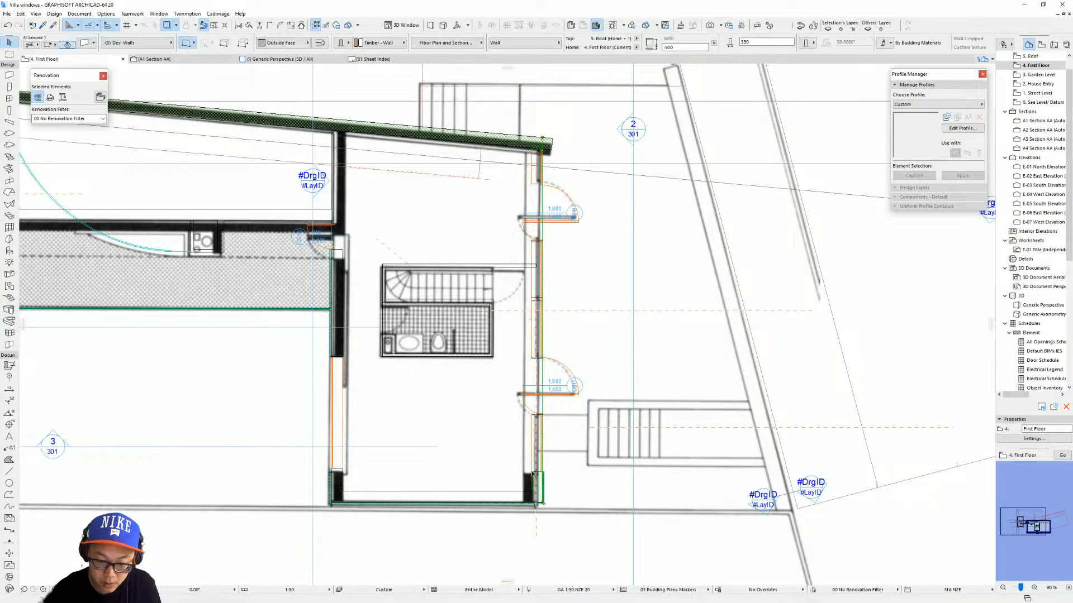
pyautogui.click(533, 39)
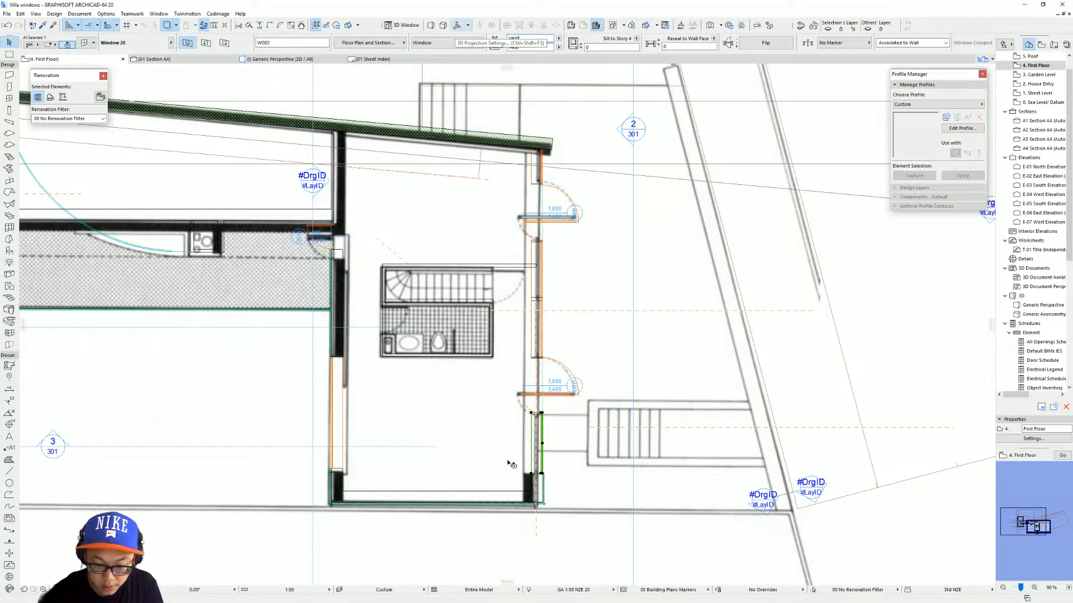
# Move the lowest window on the east wall down to the wall's end.
pyautogui.scroll(3, 514, 465)
pyautogui.hotkey('ctrl', 'd')
pyautogui.click(543, 480)
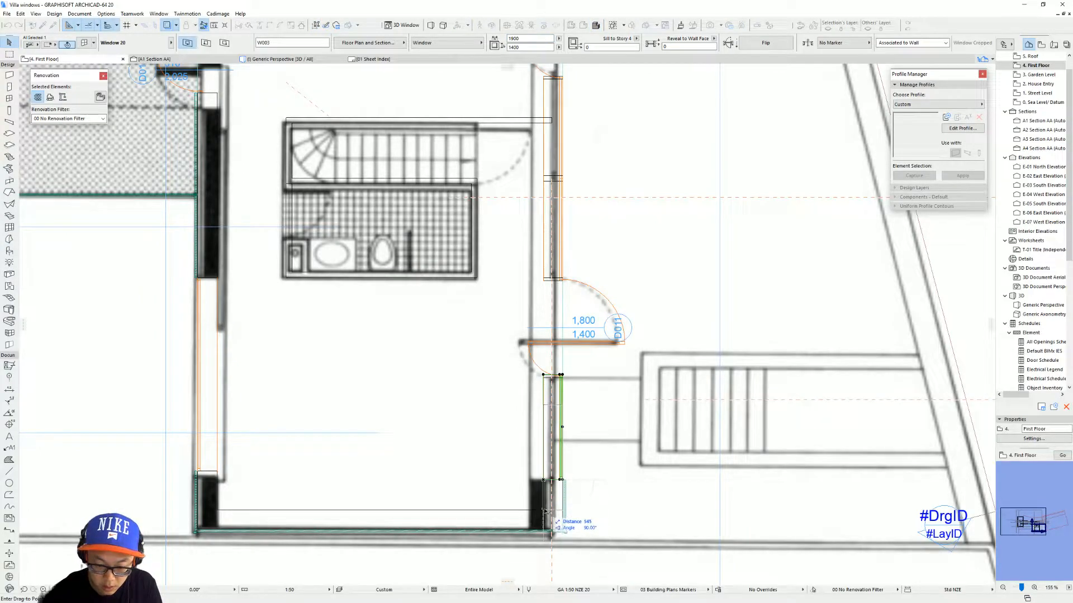
pyautogui.click(547, 482)
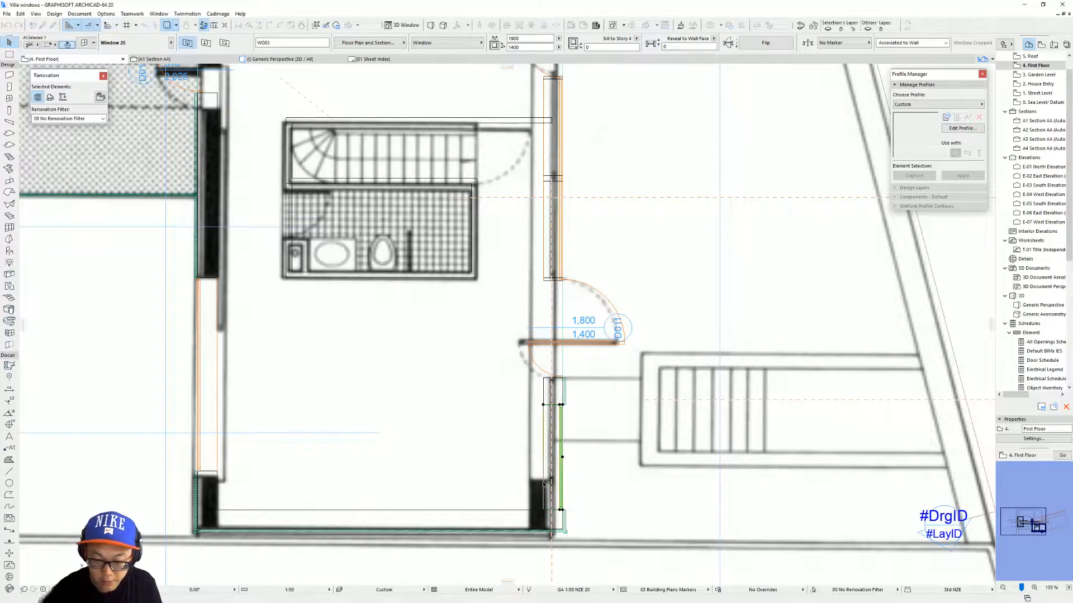
pyautogui.press('Escape')
# Try to move the window above the lower east-wall pivot door.
pyautogui.click(562, 281)
pyautogui.hotkey('ctrl', 'd')
pyautogui.click(562, 281)
pyautogui.click(562, 266)
pyautogui.hotkey('ctrl', 'z')
pyautogui.hotkey('ctrl', 'd')
pyautogui.click(562, 281)
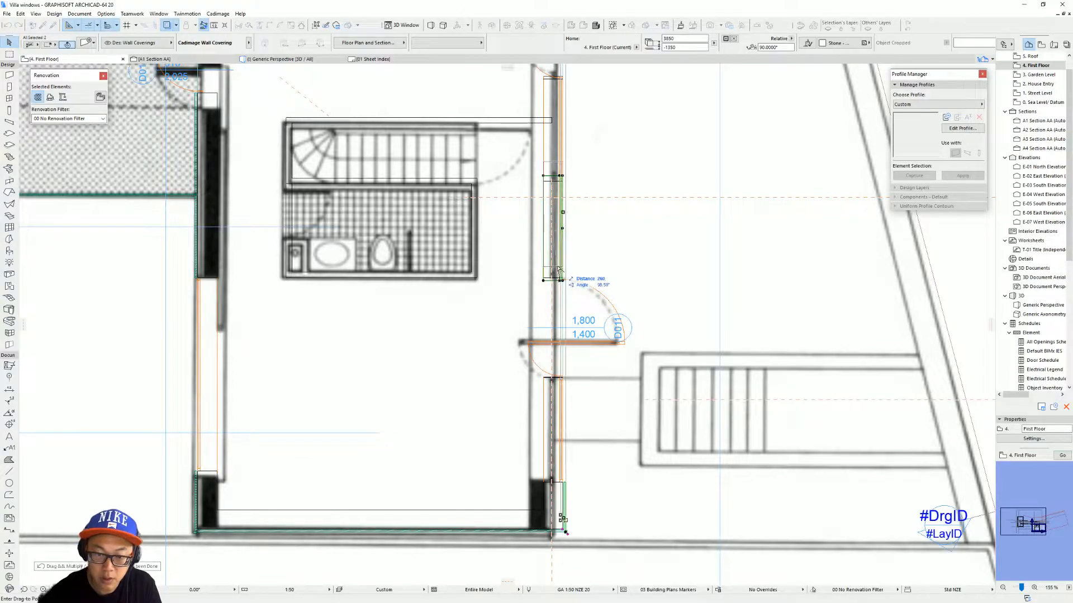
pyautogui.press('Escape')
pyautogui.press('Escape')
# Set the width of the lower east-wall pivot door to 1900.
pyautogui.scroll(-2, 536, 312)
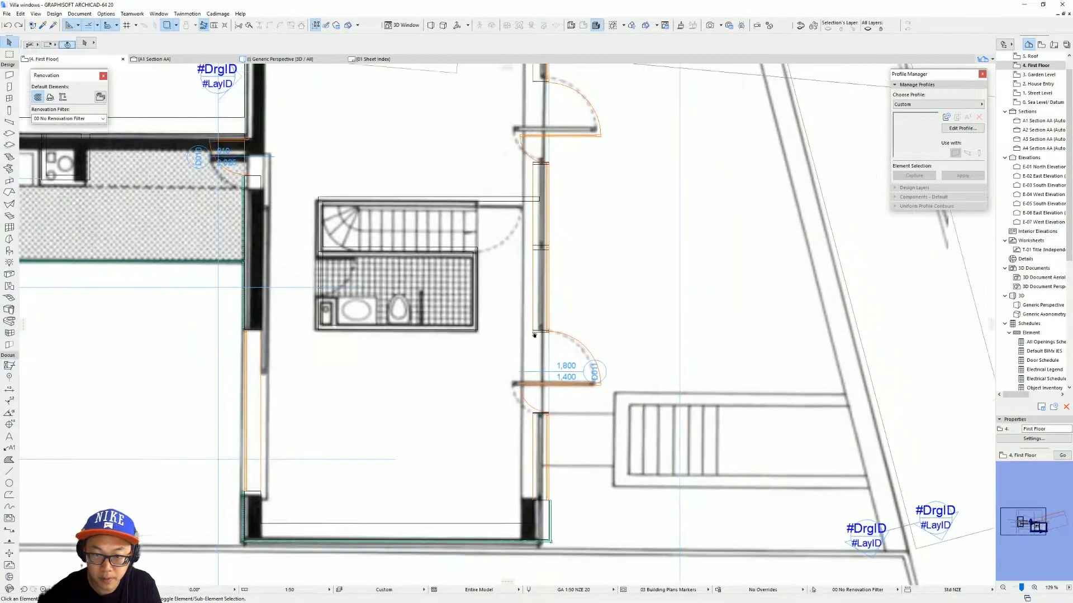
pyautogui.click(532, 339)
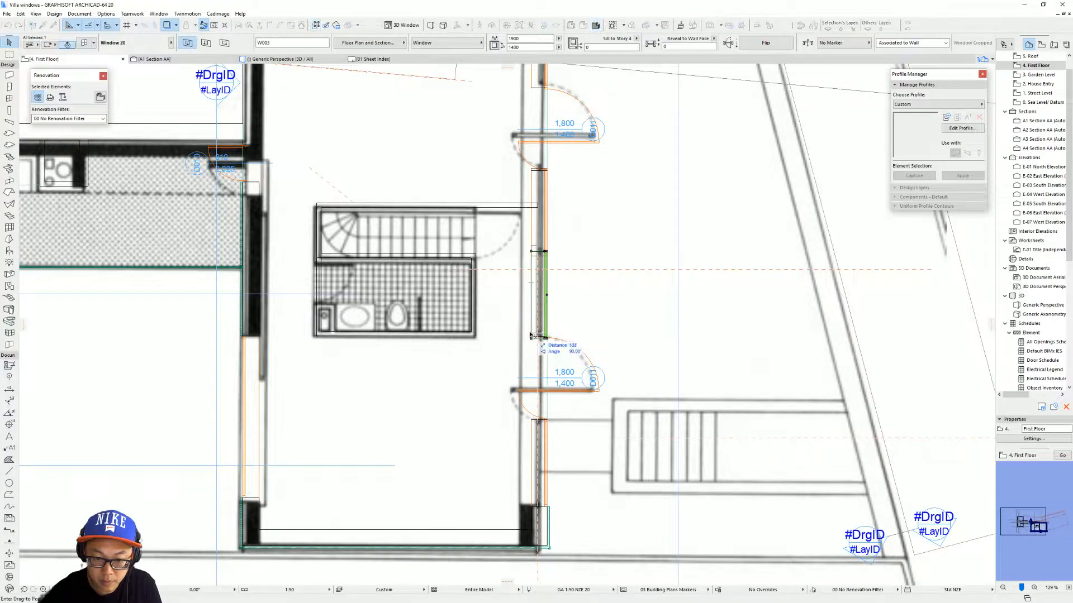
pyautogui.press('Escape')
pyautogui.click(533, 338)
pyautogui.click(531, 338)
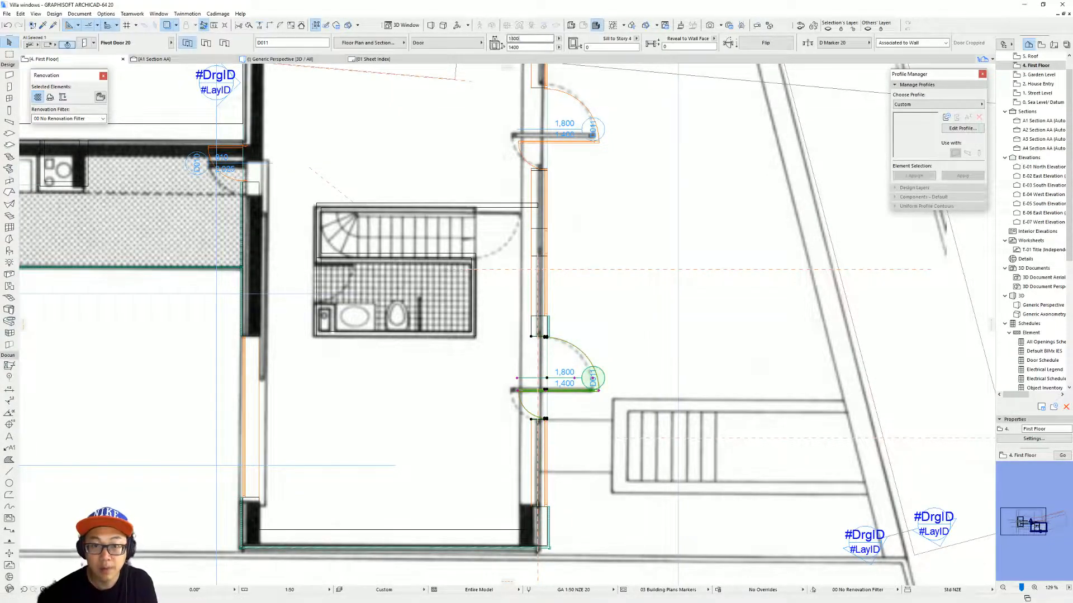
pyautogui.press('Return')
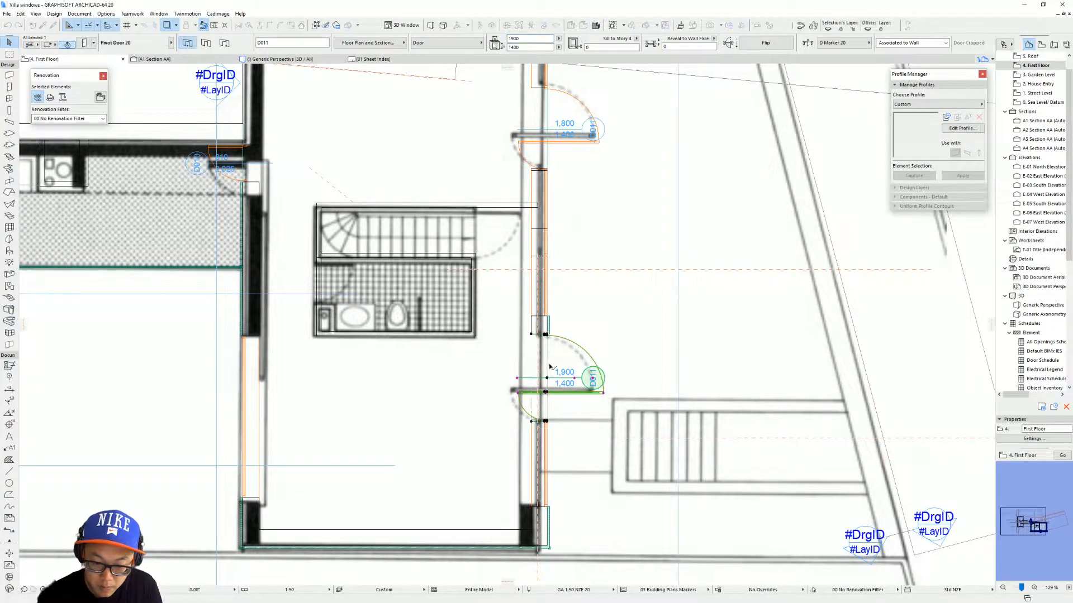
# Move the window between the east-wall pivot doors up about 268 mm to meet the upper door.
pyautogui.press('Escape')
pyautogui.click(531, 317)
pyautogui.hotkey('ctrl', 'd')
pyautogui.click(531, 316)
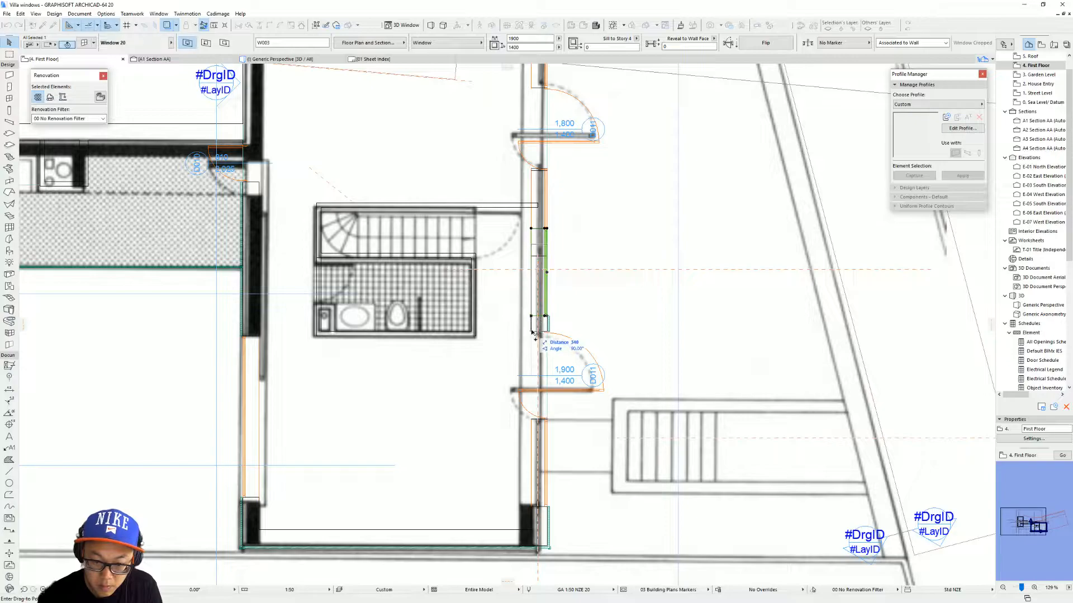
pyautogui.click(532, 255)
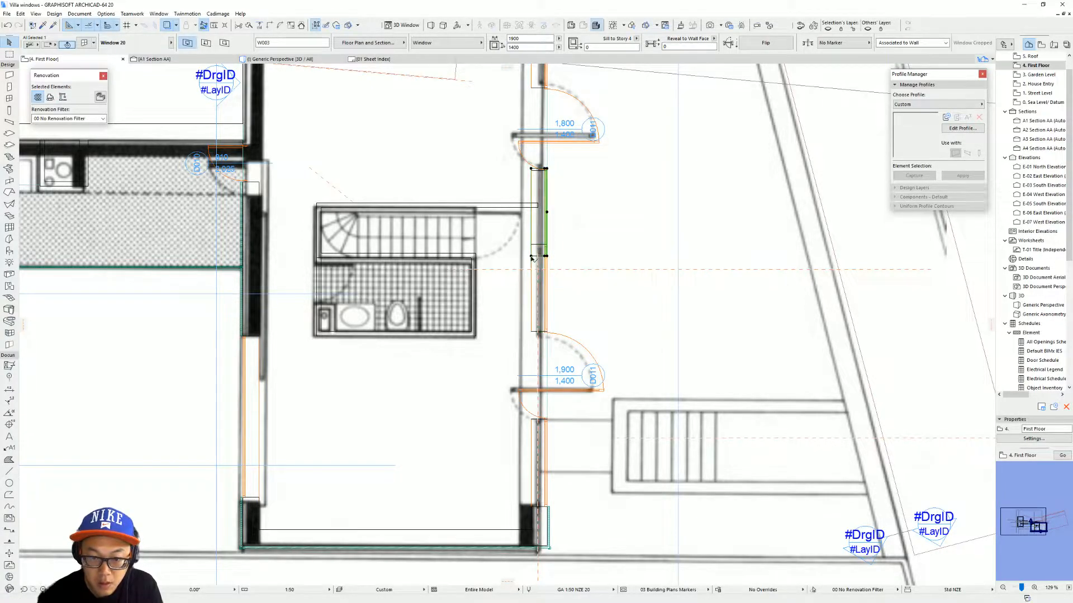
# Set the upper east-wall pivot door's width to 1900 and shift it slightly along the wall.
pyautogui.moveTo(564, 211); pyautogui.dragTo(560, 349, button='middle')
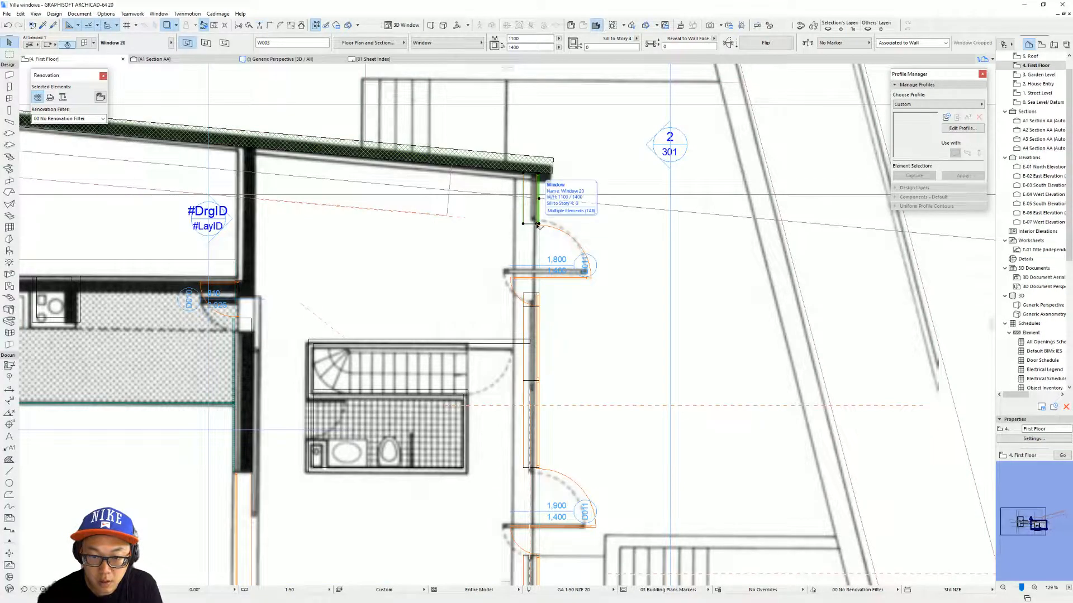
pyautogui.click(539, 307)
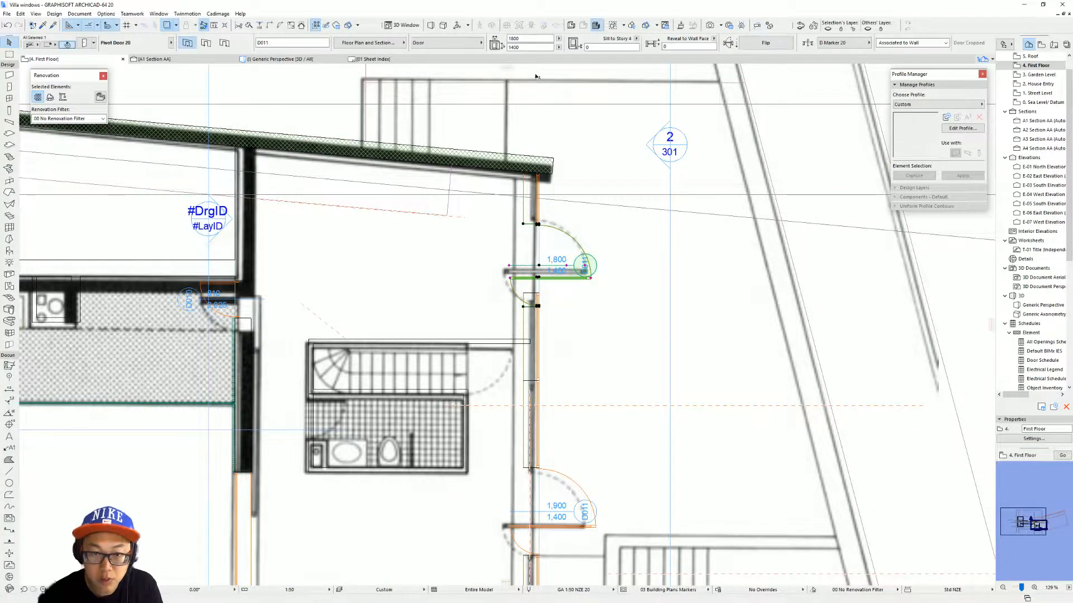
pyautogui.click(518, 38)
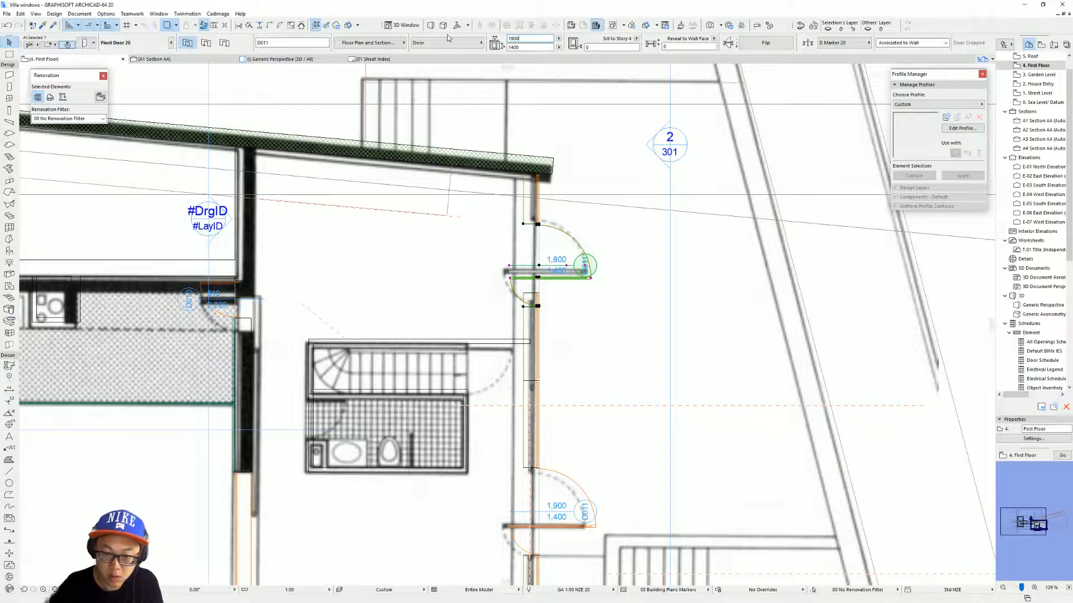
pyautogui.write('1900')
pyautogui.press('Return')
pyautogui.moveTo(533, 313); pyautogui.dragTo(525, 294)
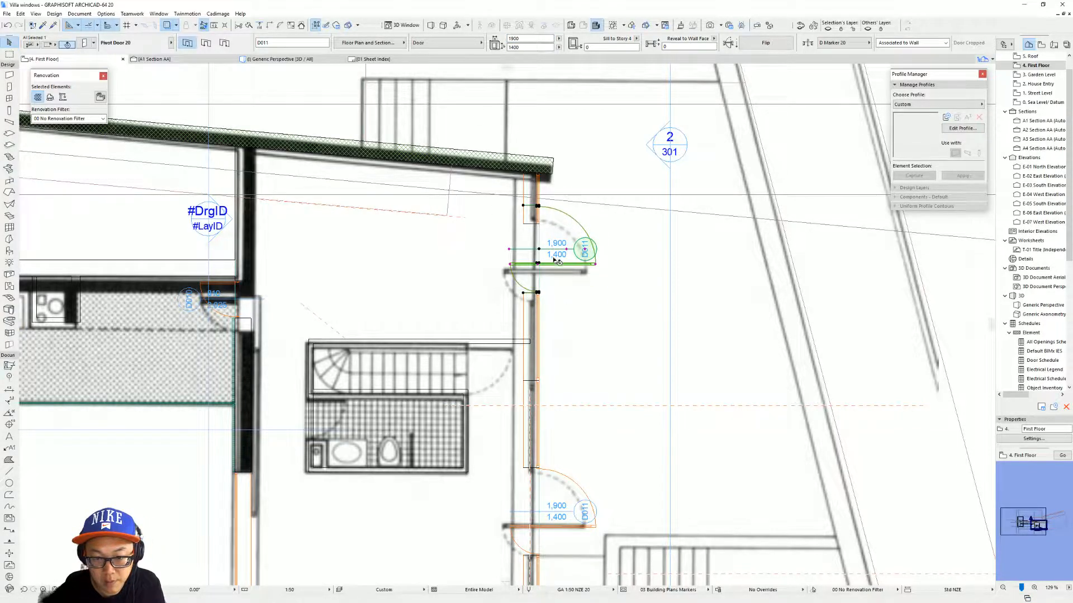
# Undo the last four changes to the east-wall doors and window.
pyautogui.scroll(-3, 547, 296)
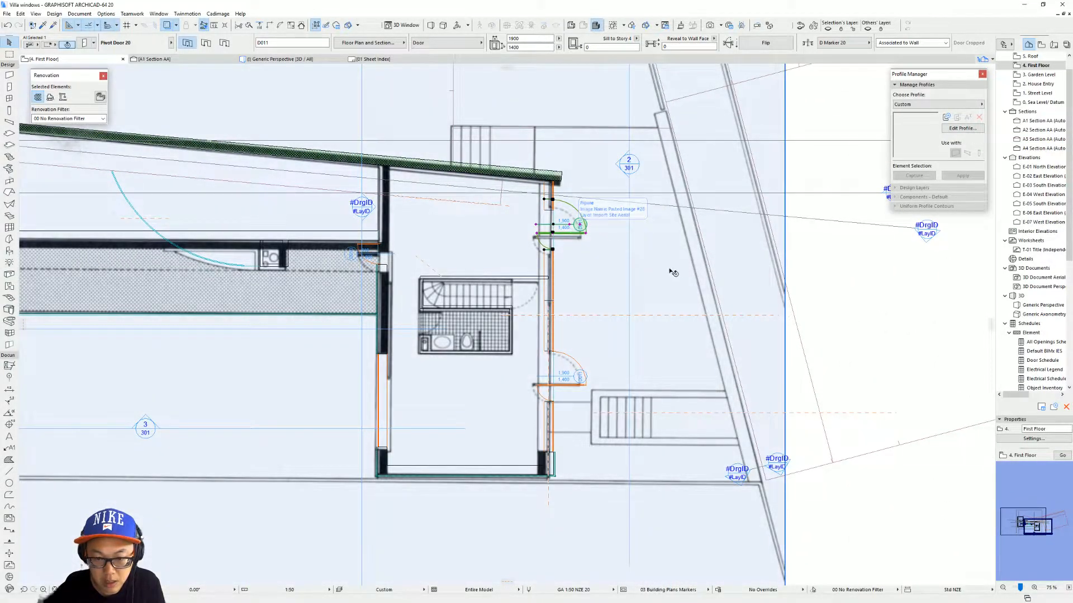
pyautogui.hotkey('ctrl', 'z')
pyautogui.hotkey('ctrl', 'z')
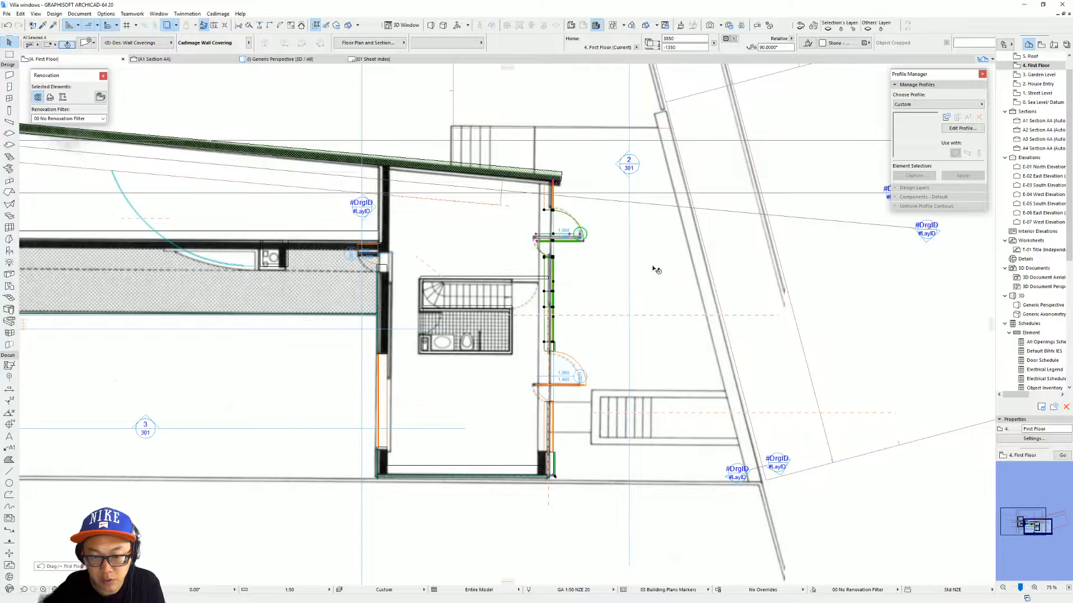
pyautogui.hotkey('ctrl', 'z')
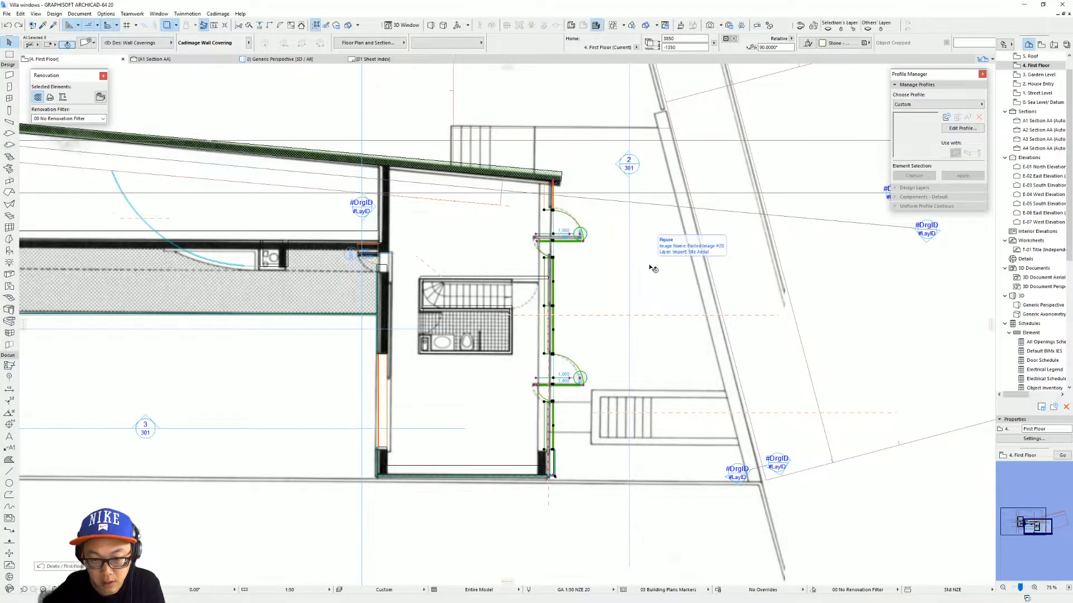
pyautogui.hotkey('ctrl', 'z')
# Examine the First Floor plan around the west wing's wall openings.
pyautogui.click(593, 245)
pyautogui.scroll(-2, 372, 274)
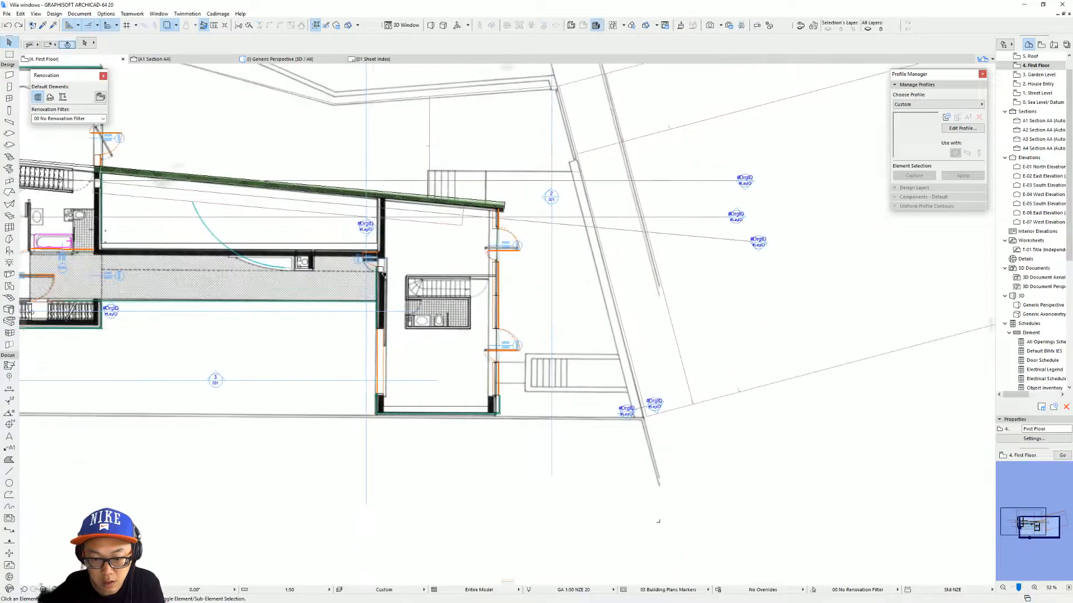
pyautogui.moveTo(367, 273); pyautogui.dragTo(949, 289, button='middle')
pyautogui.scroll(4, 593, 227)
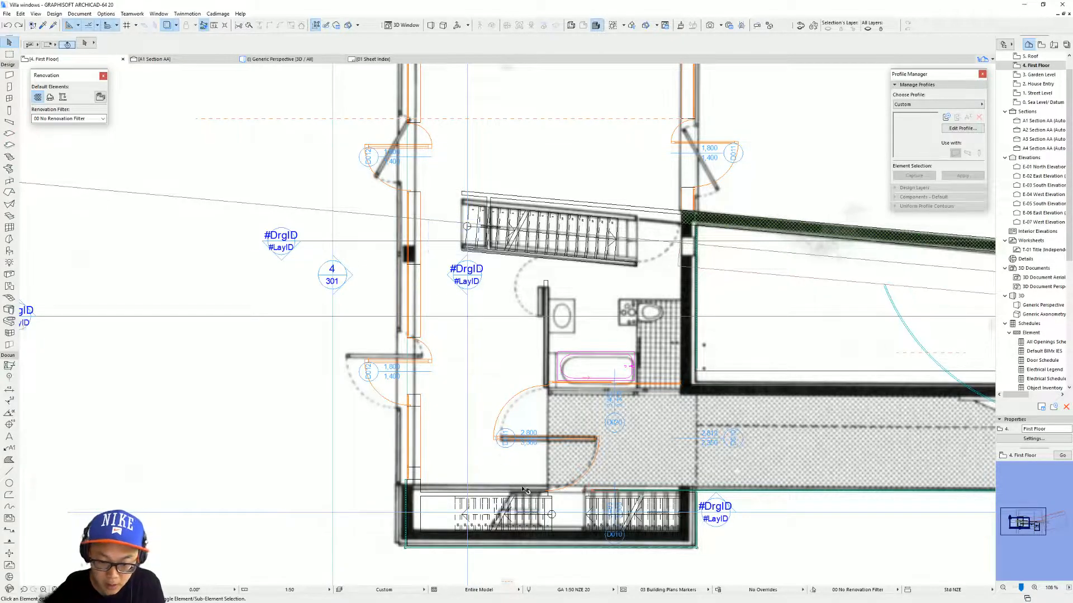
pyautogui.scroll(-4, 518, 481)
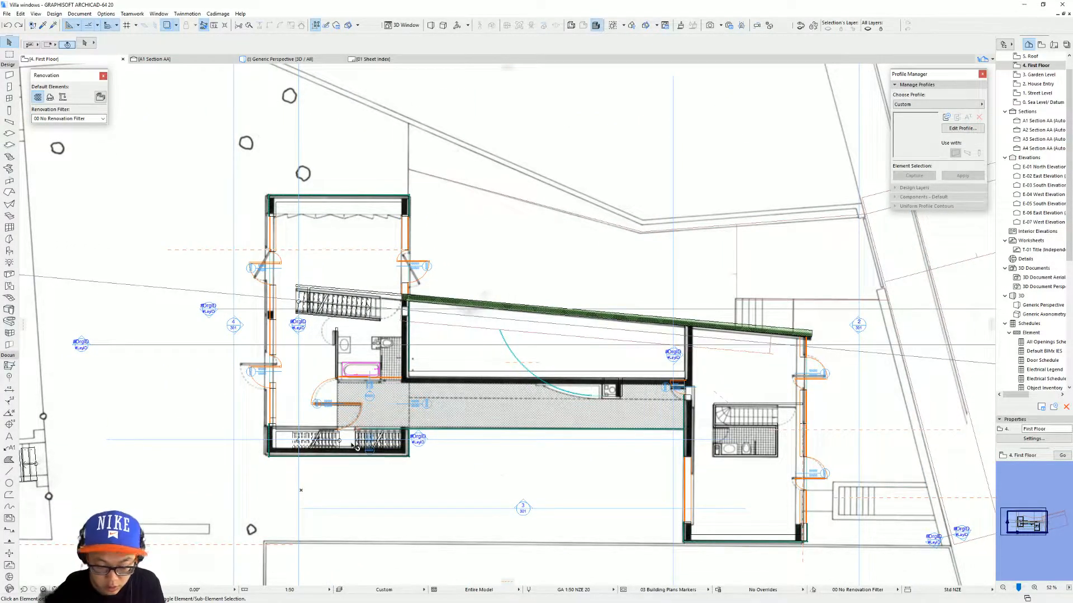
pyautogui.hotkey('ctrl', 'Down')
pyautogui.hotkey('ctrl', 'Up')
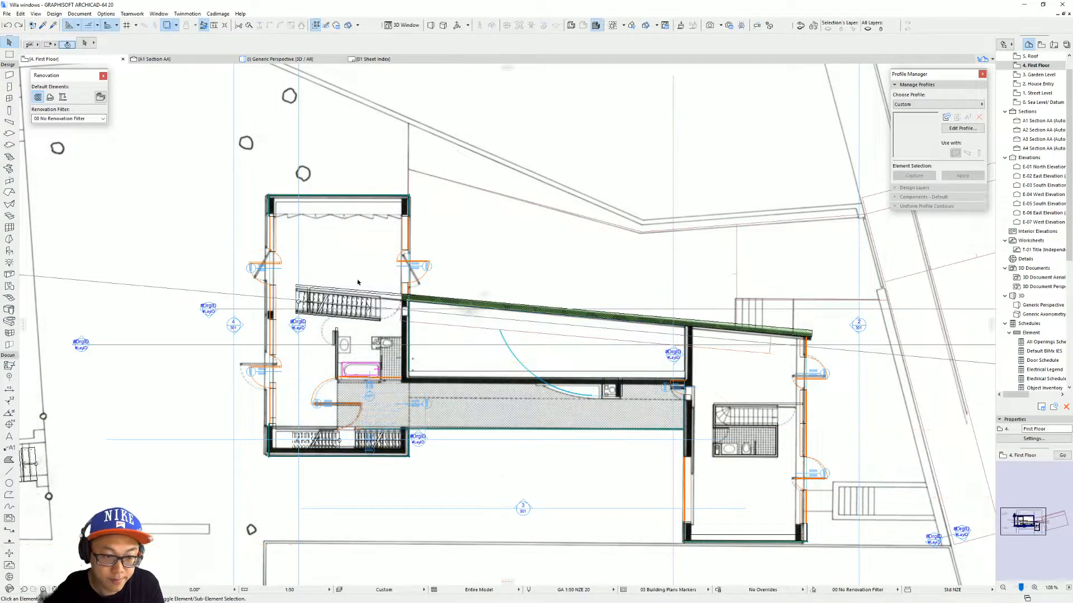
pyautogui.scroll(4, 358, 283)
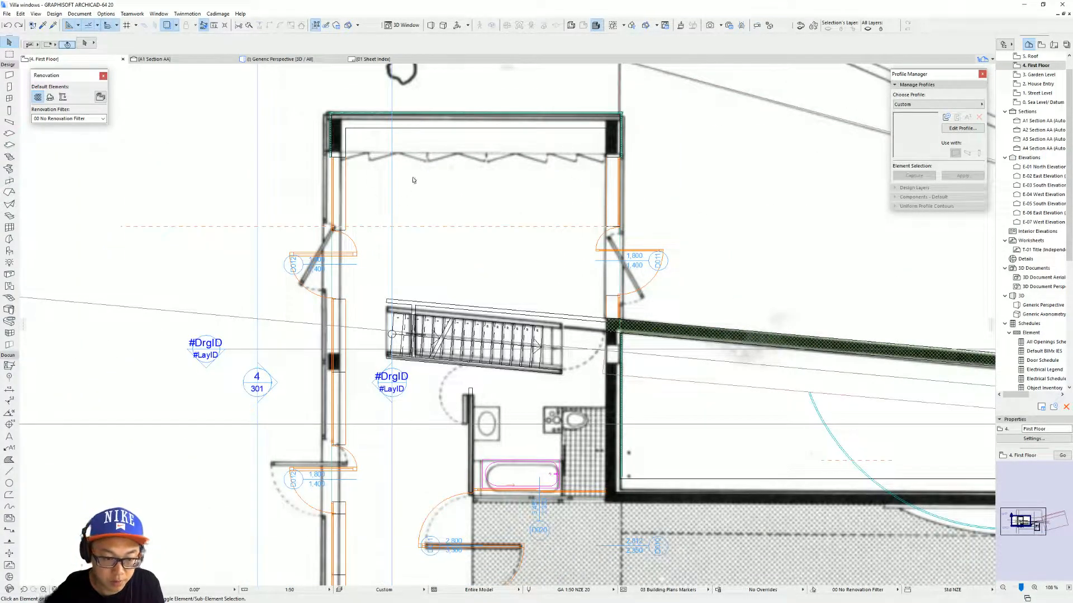
pyautogui.scroll(-3, 406, 192)
# Select the four windows on the west wing's west wall and set their width to 1800.
pyautogui.click(391, 491)
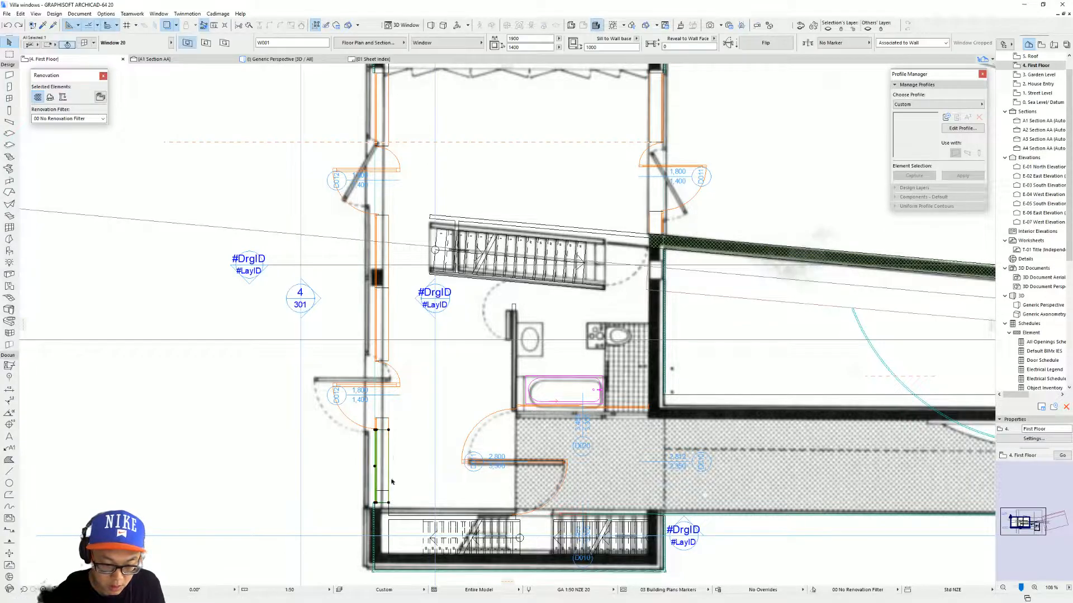
pyautogui.click(390, 513)
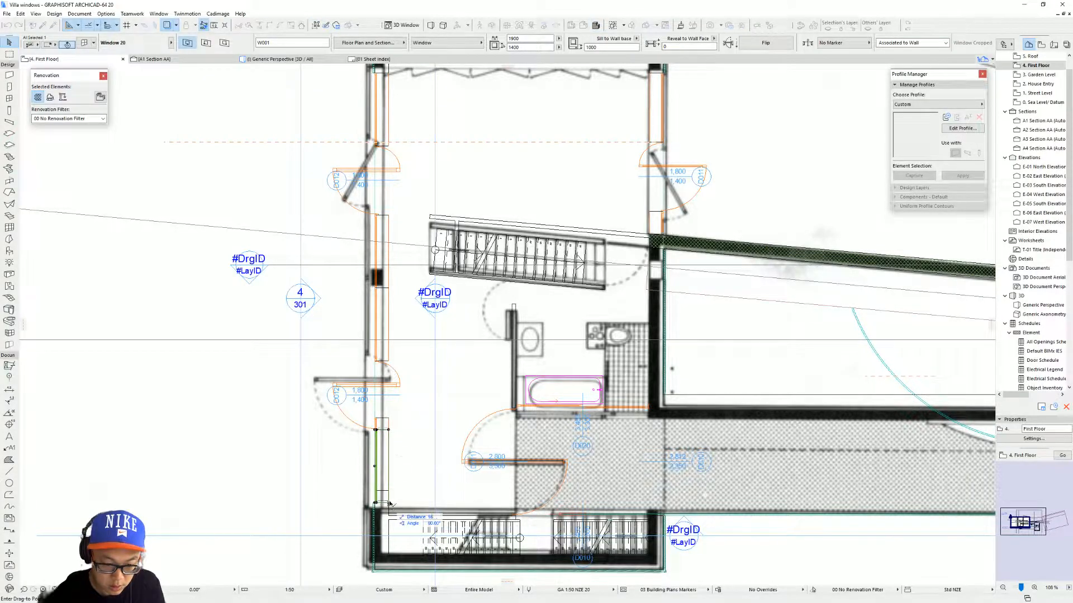
pyautogui.click(390, 362)
pyautogui.click(389, 289)
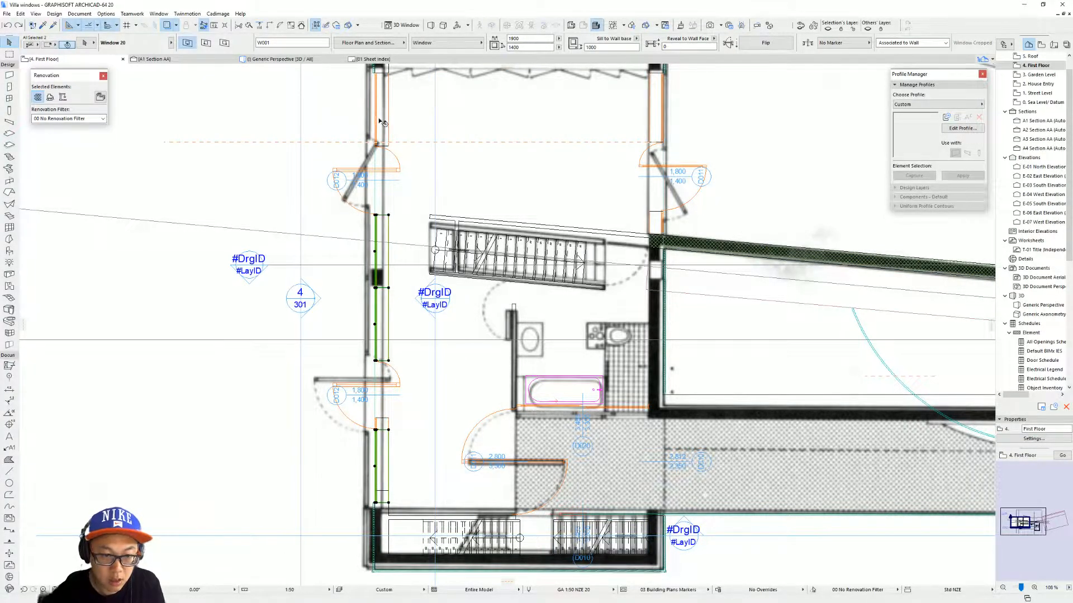
pyautogui.click(389, 145)
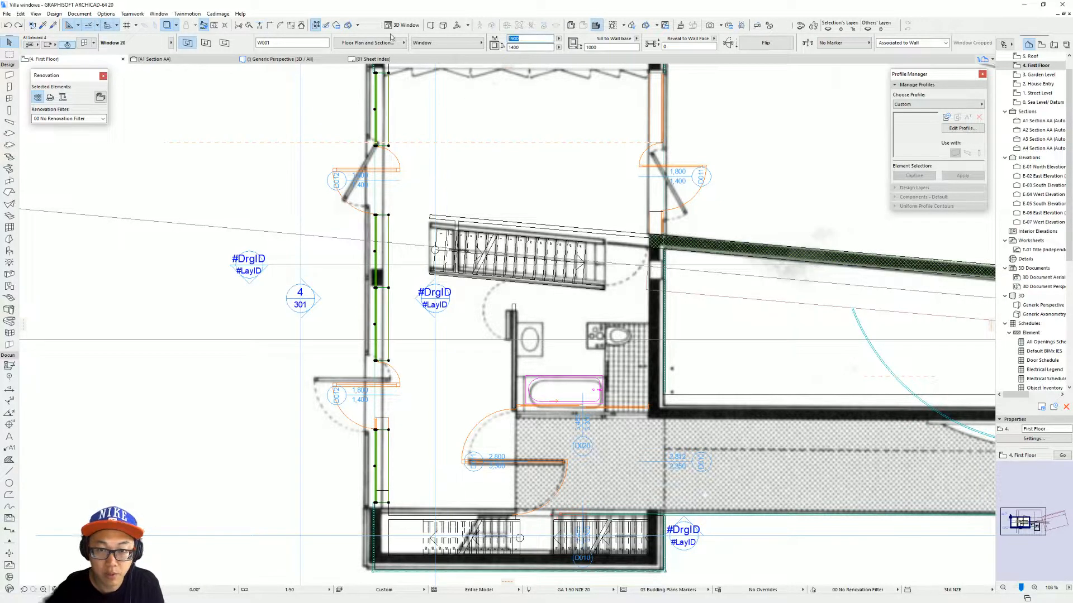
pyautogui.press('Return')
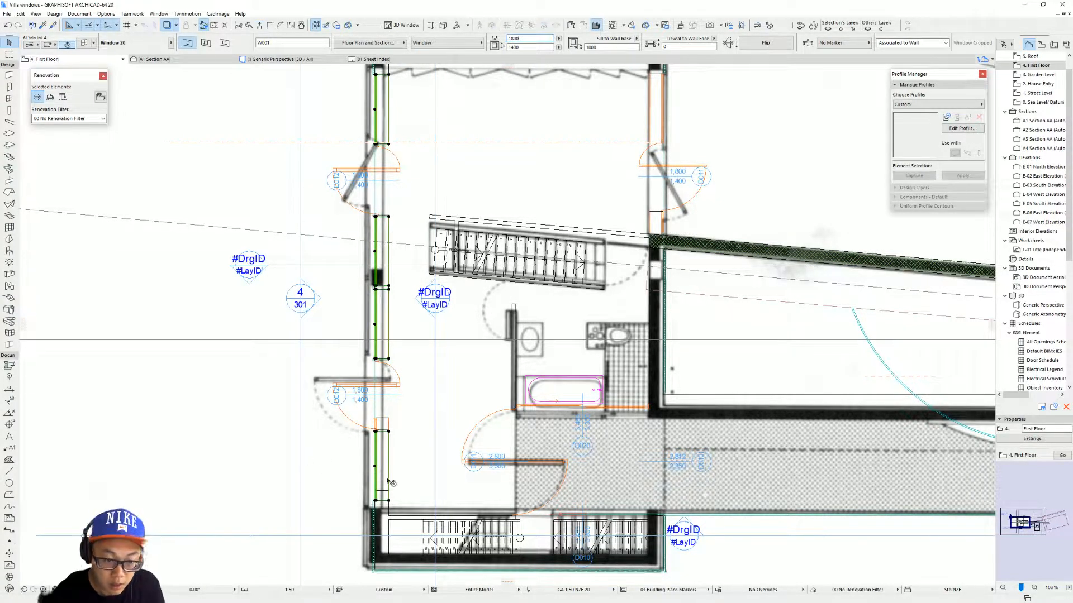
# Adjust the lower west-wall window beside the south stair and try to delete the selected element.
pyautogui.click(391, 504)
pyautogui.click(389, 501)
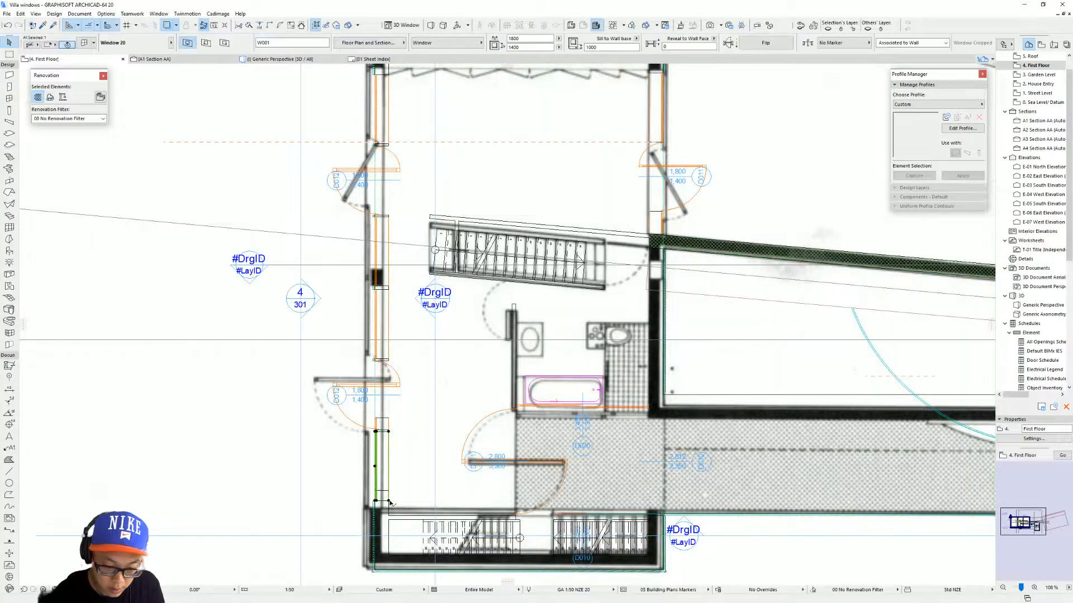
pyautogui.click(389, 517)
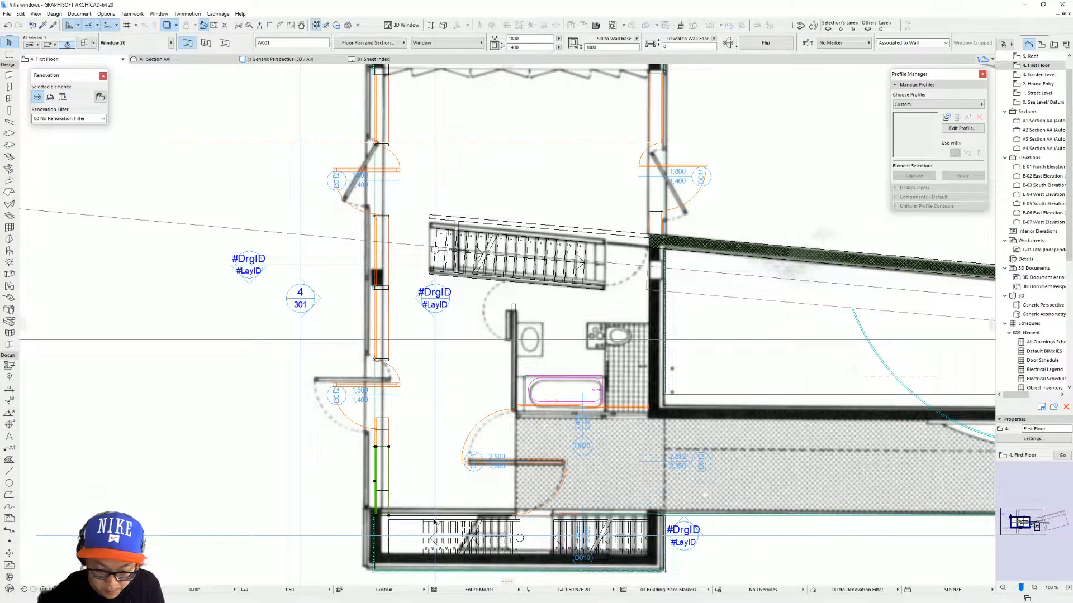
pyautogui.moveTo(431, 455); pyautogui.dragTo(440, 473, button='middle')
pyautogui.click(396, 508)
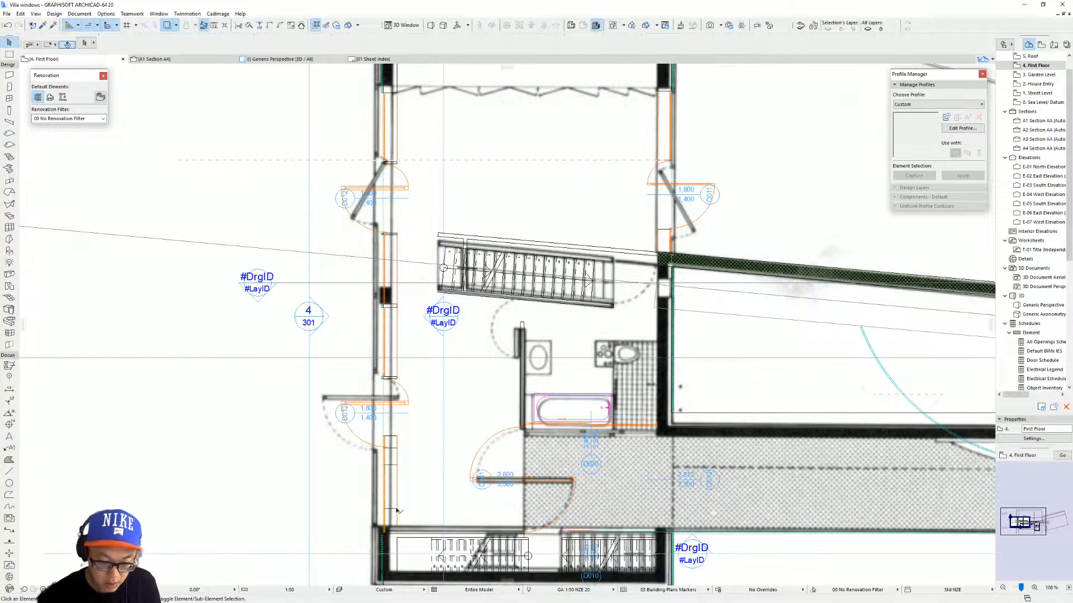
pyautogui.press('Delete')
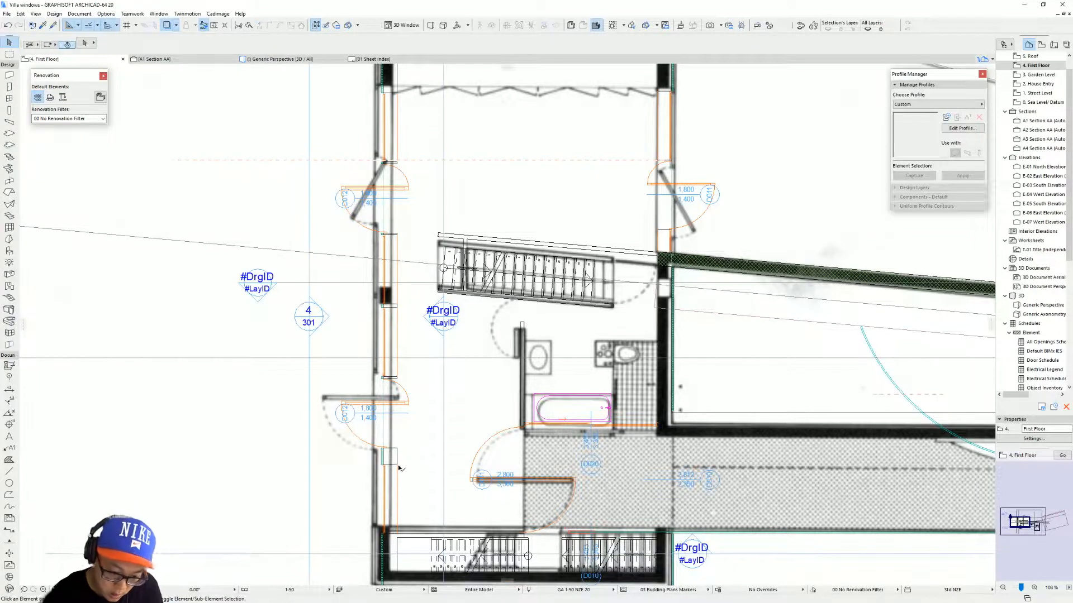
# Inspect the walls, slabs and roof around the west wing's living space by selecting them.
pyautogui.click(411, 534)
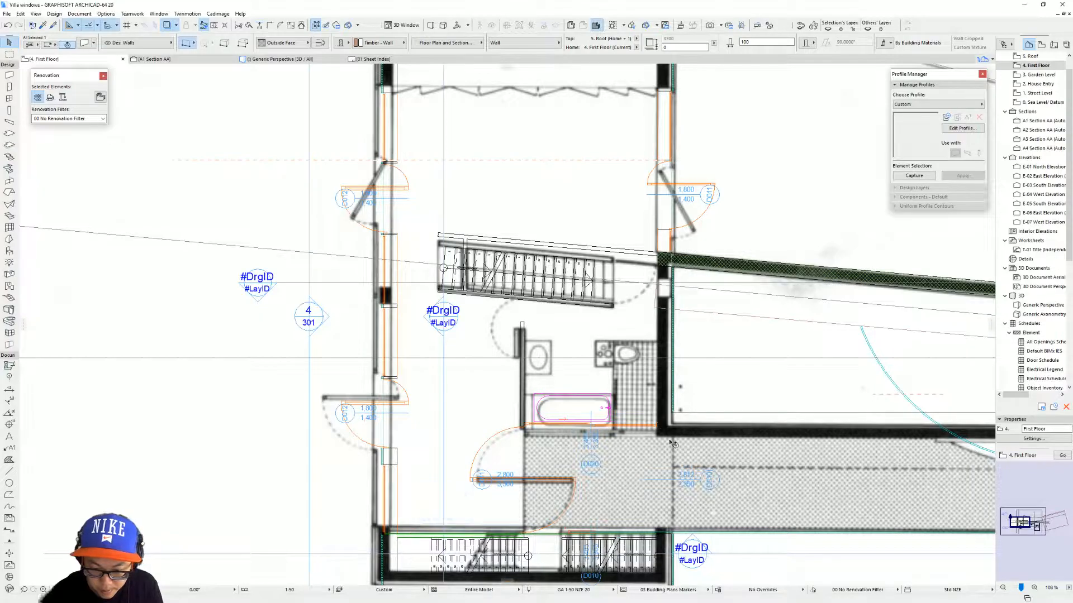
pyautogui.moveTo(740, 438); pyautogui.dragTo(581, 413, button='middle')
pyautogui.click(588, 484)
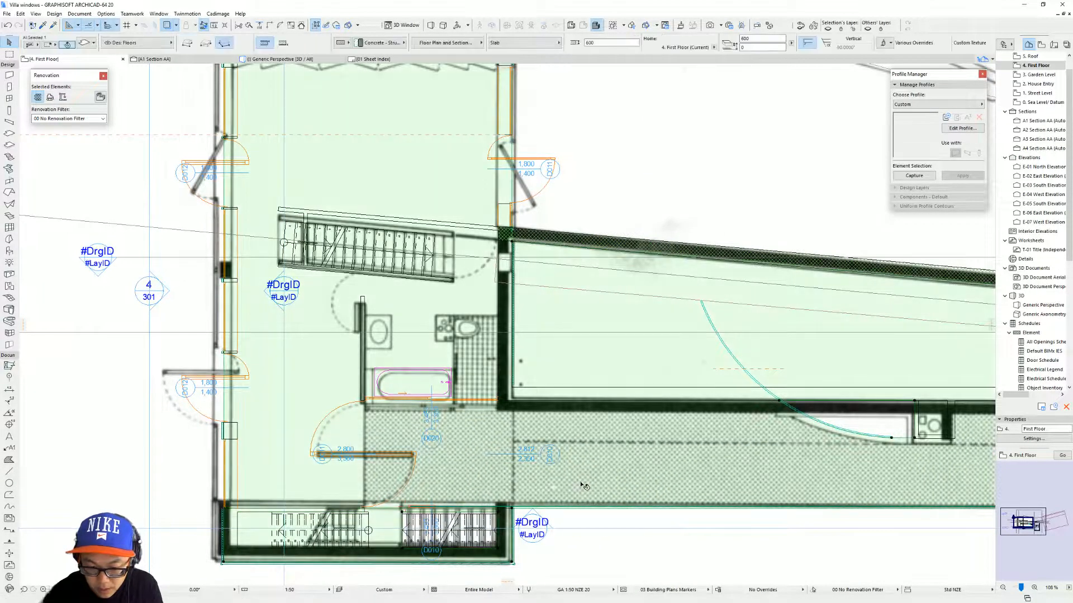
pyautogui.click(620, 195)
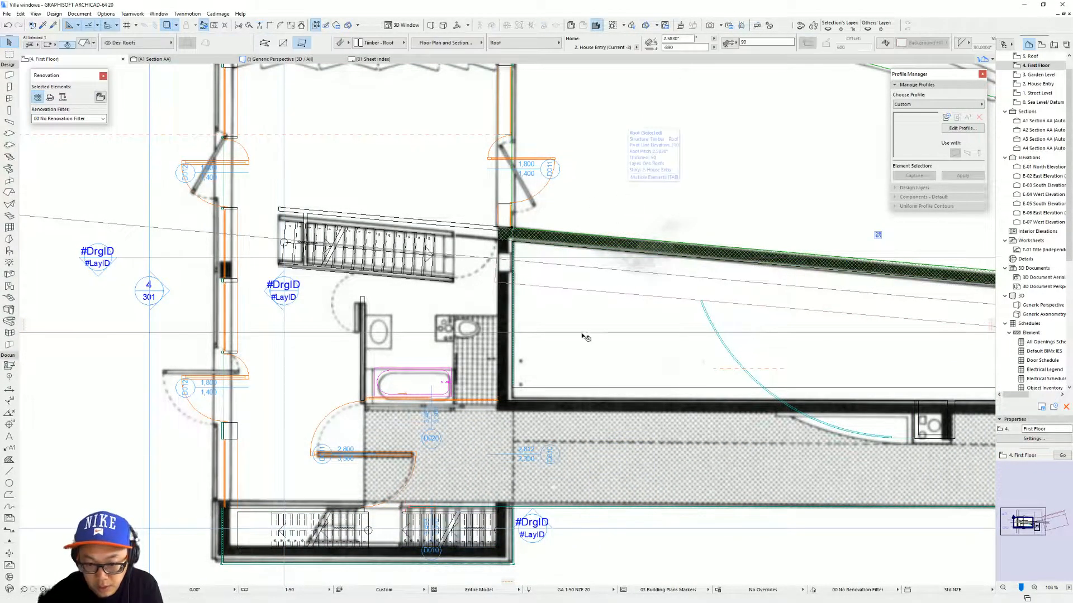
pyautogui.click(570, 398)
pyautogui.moveTo(776, 416); pyautogui.dragTo(579, 402, button='middle')
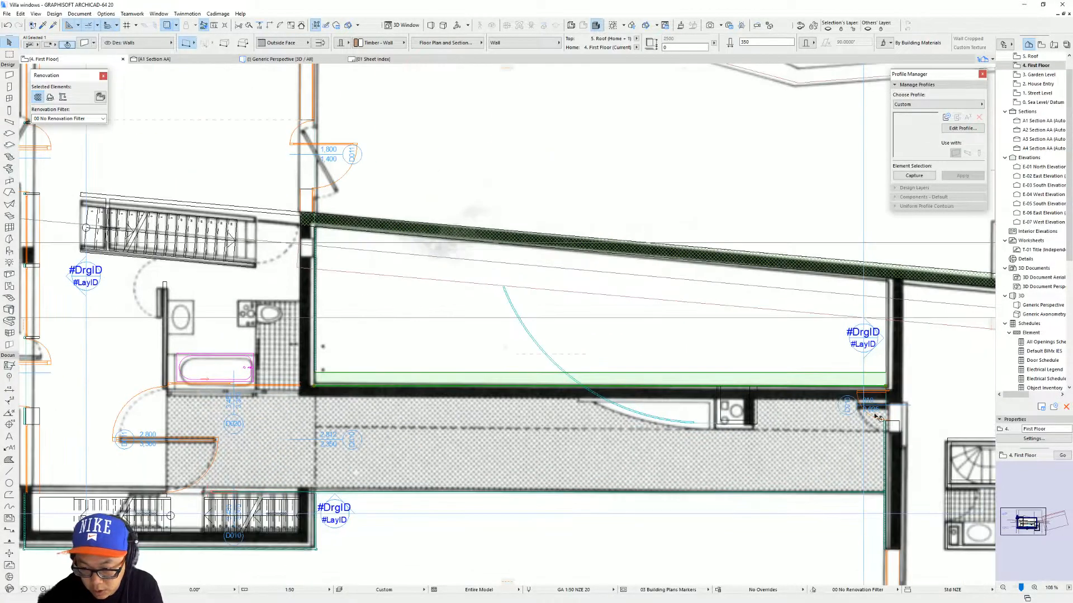
pyautogui.click(805, 366)
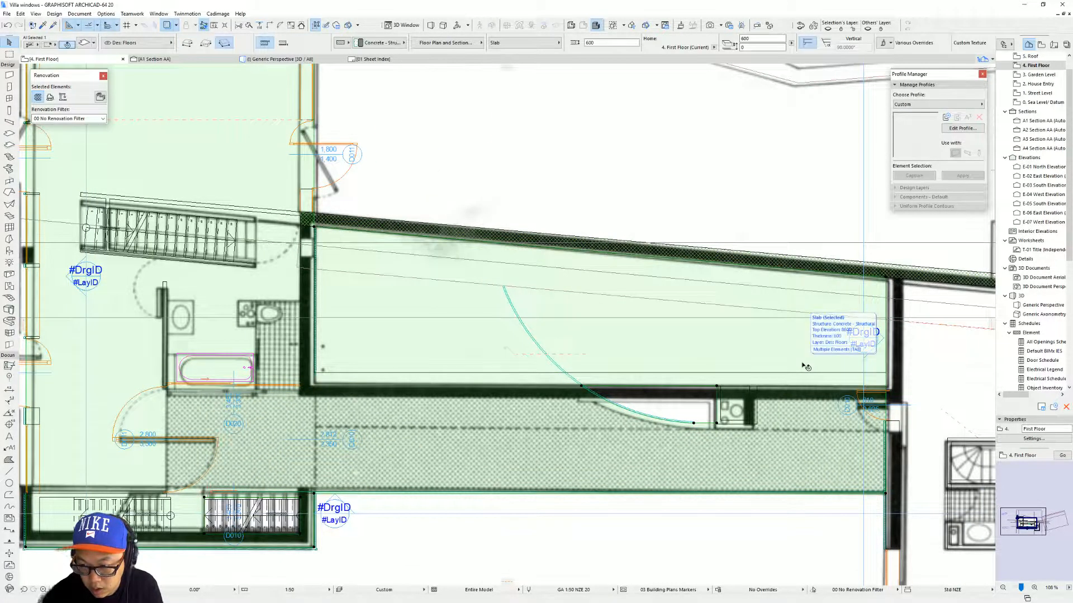
pyautogui.scroll(-3, 670, 364)
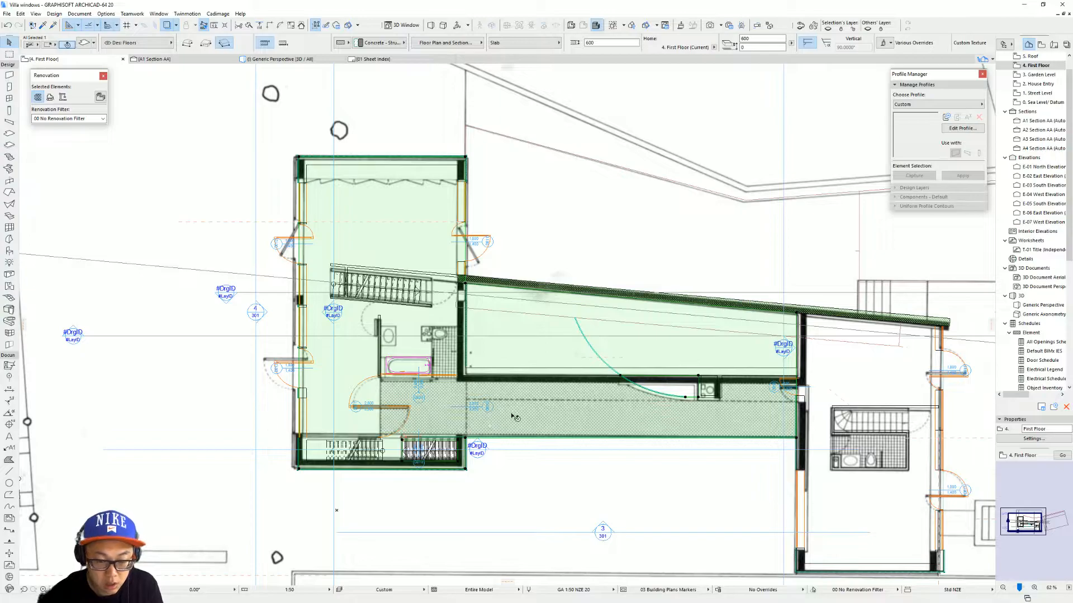
pyautogui.scroll(3, 455, 391)
pyautogui.press('Escape')
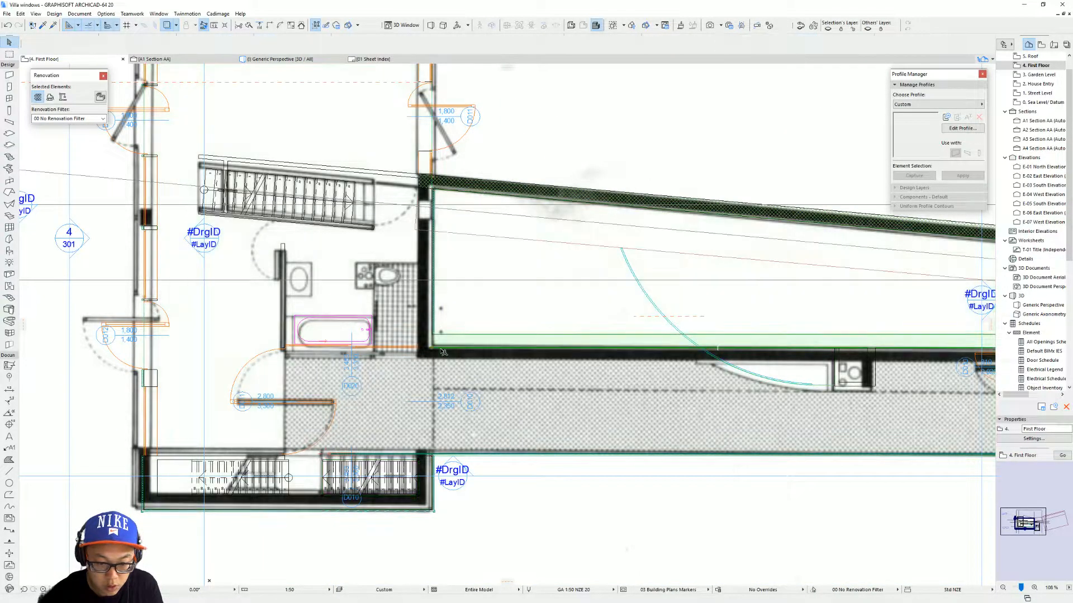
# Take the long timber wall from the First Floor and paste it onto the Garden Level.
pyautogui.hotkey('ctrl', 'Down')
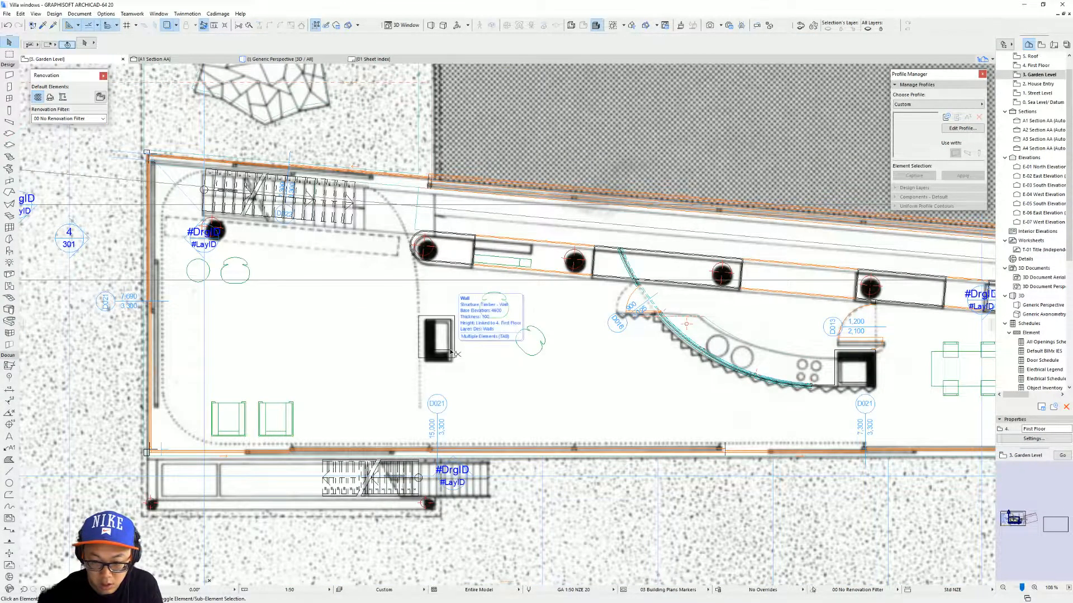
pyautogui.hotkey('ctrl', 'Up')
pyautogui.hotkey('ctrl', 'Down')
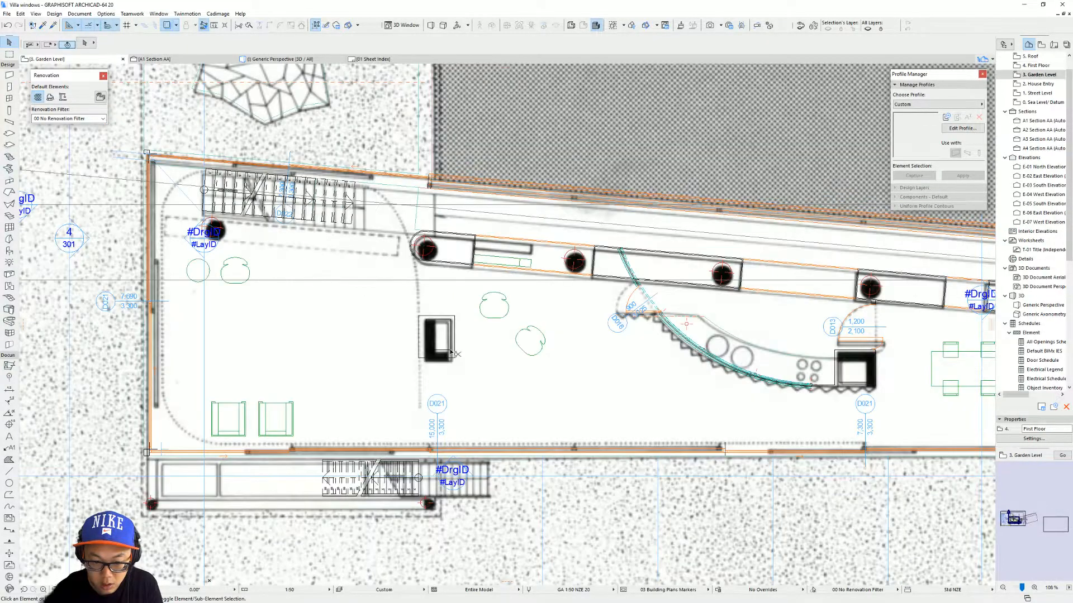
pyautogui.hotkey('ctrl', 'Up')
pyautogui.click(474, 341)
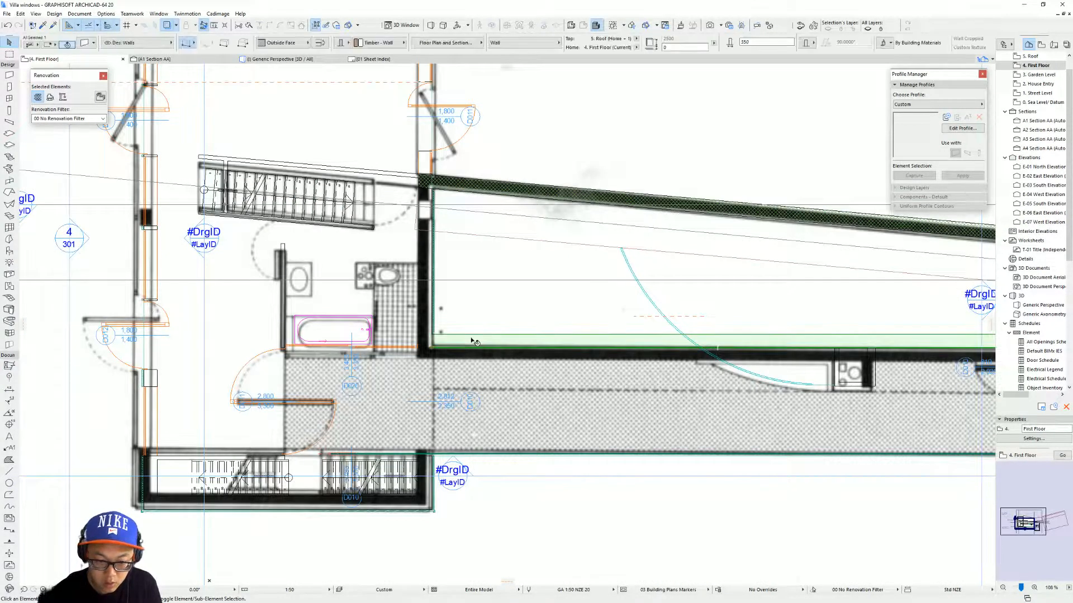
pyautogui.hotkey('ctrl', 'Down')
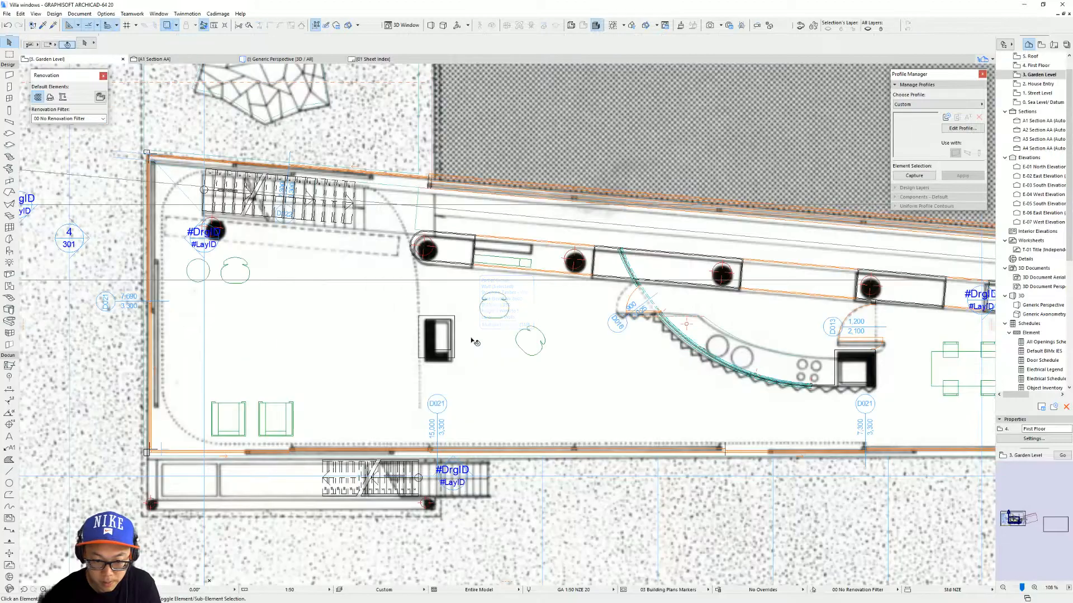
pyautogui.hotkey('ctrl', 'v')
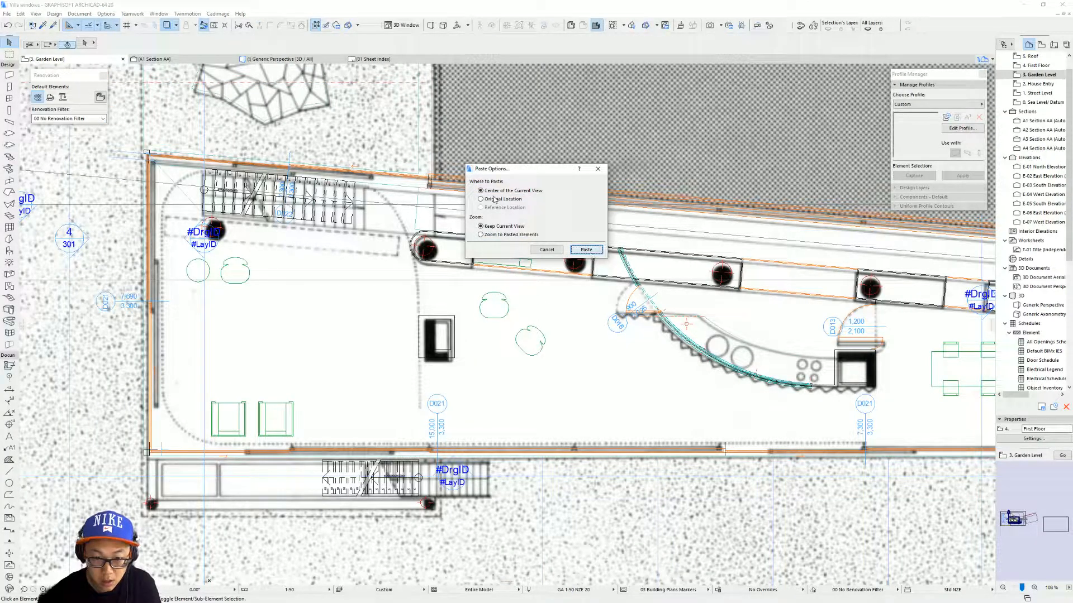
pyautogui.click(586, 249)
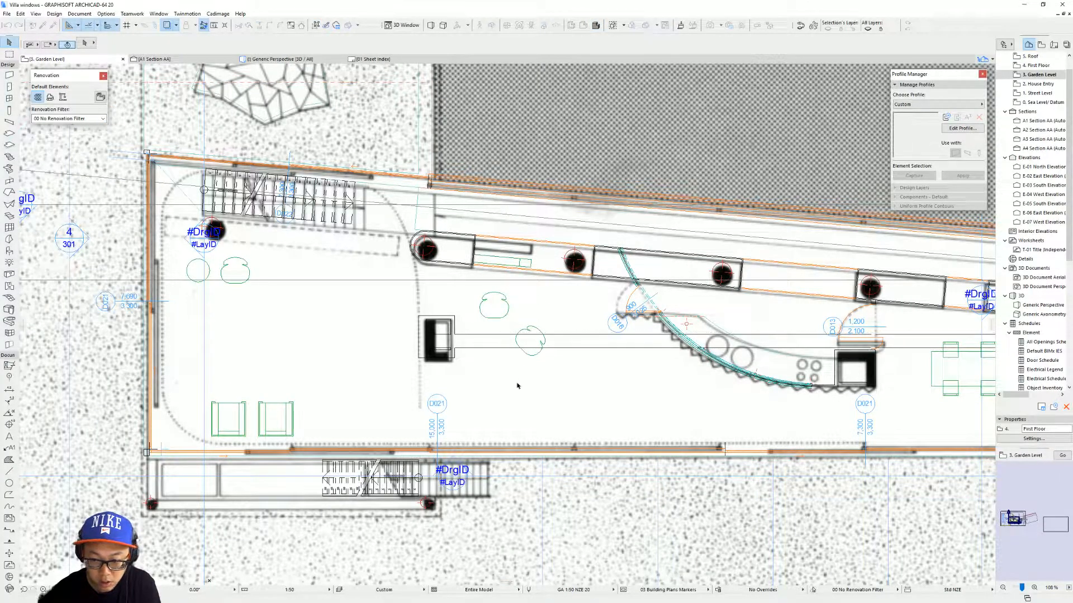
# Move the pasted wall about 258 mm down on the Garden Level and undo the following click.
pyautogui.click(506, 346)
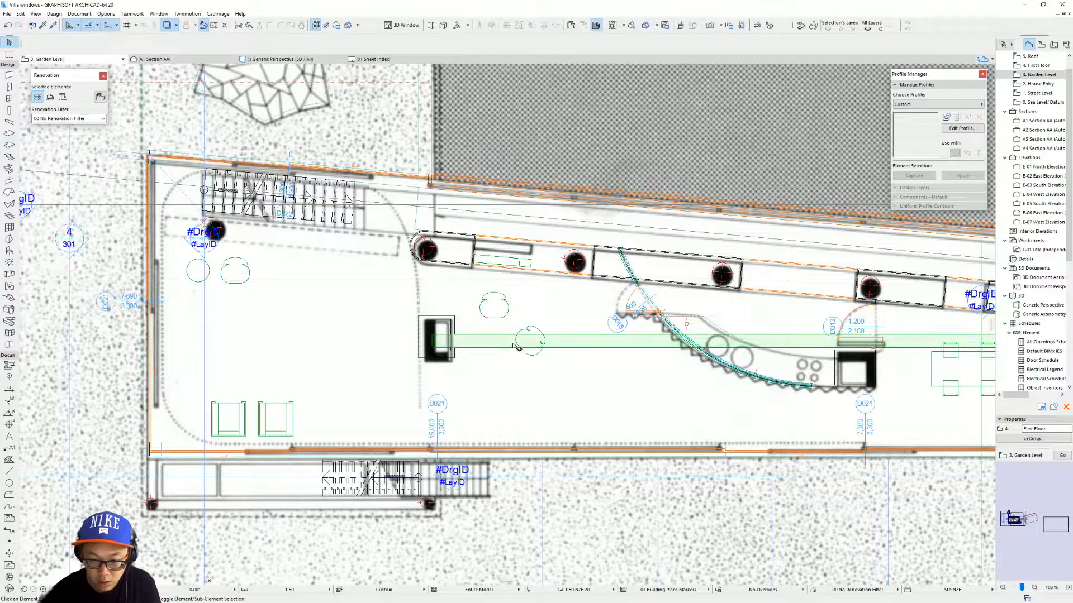
pyautogui.hotkey('ctrl', 'd')
pyautogui.click(433, 348)
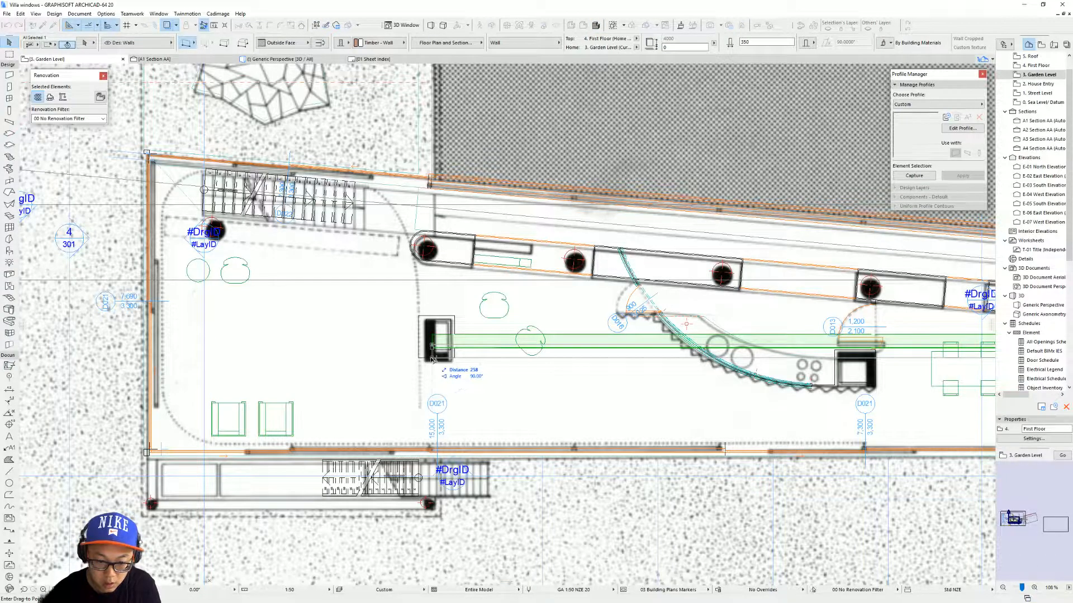
pyautogui.click(434, 360)
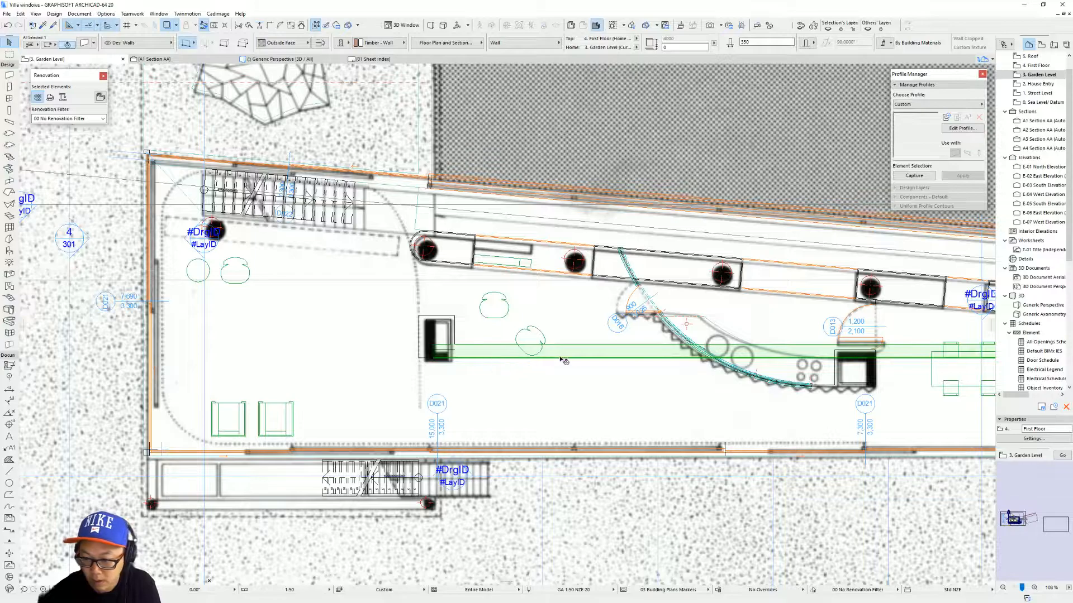
pyautogui.click(648, 360)
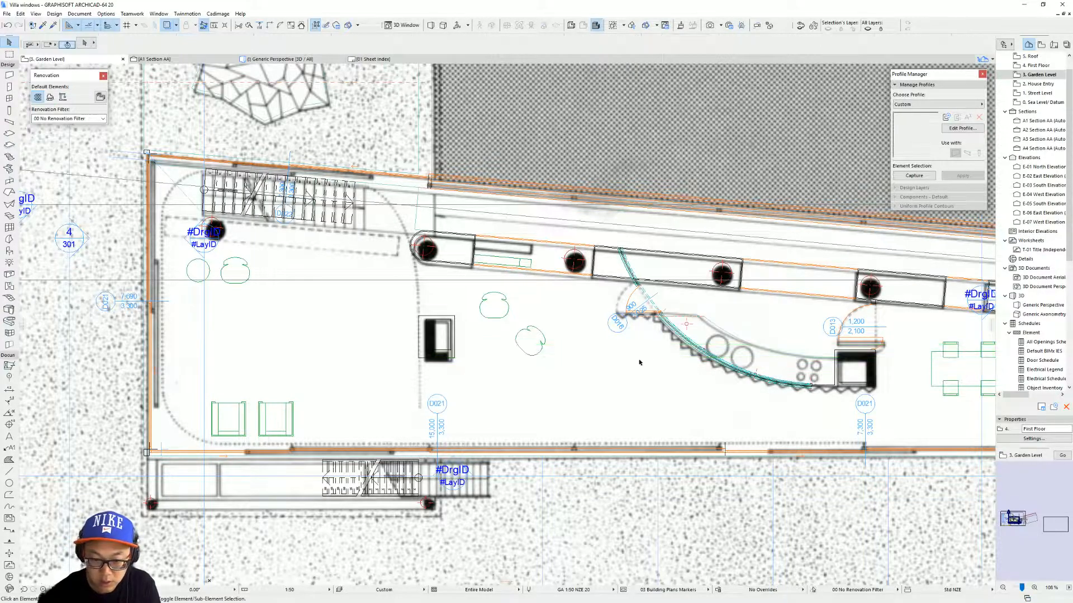
pyautogui.hotkey('ctrl', 'z')
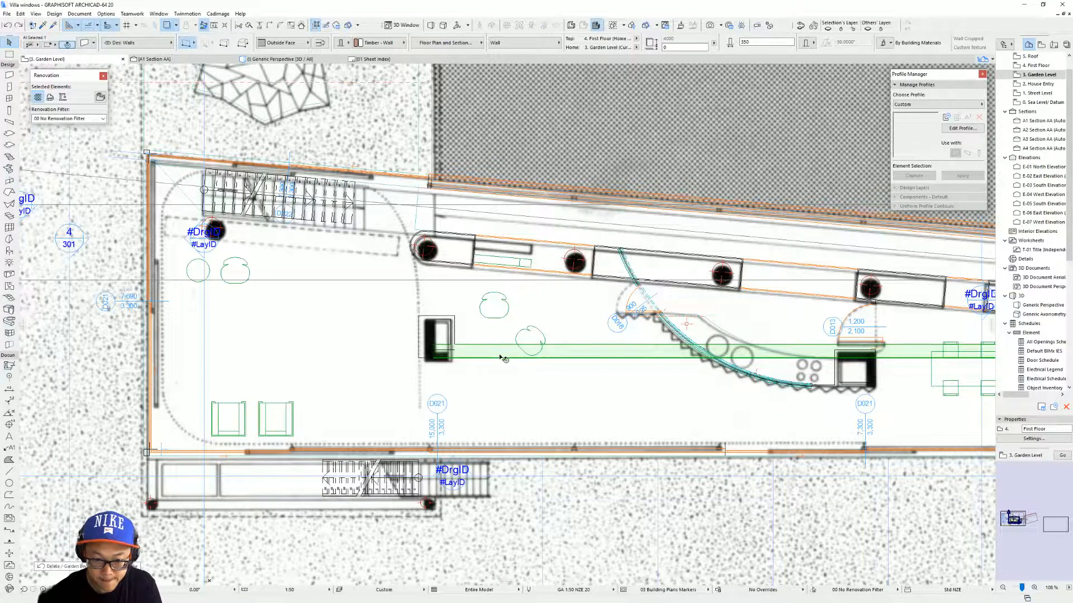
# Cut the wall from the Garden Level and paste it back onto the First Floor.
pyautogui.hotkey('ctrl', 'x')
pyautogui.hotkey('ctrl', 'Up')
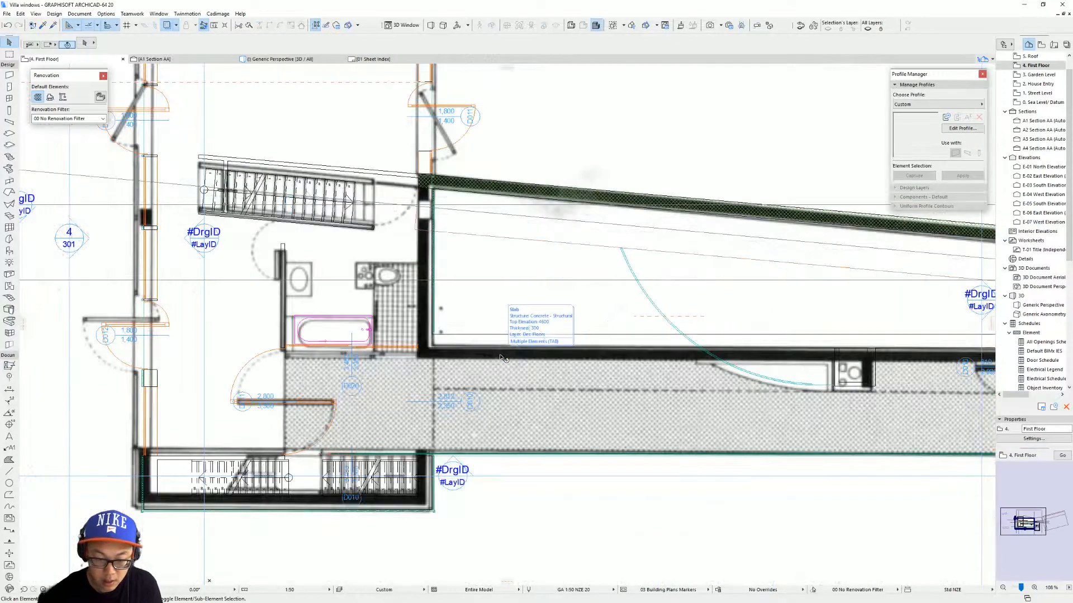
pyautogui.hotkey('ctrl', 'v')
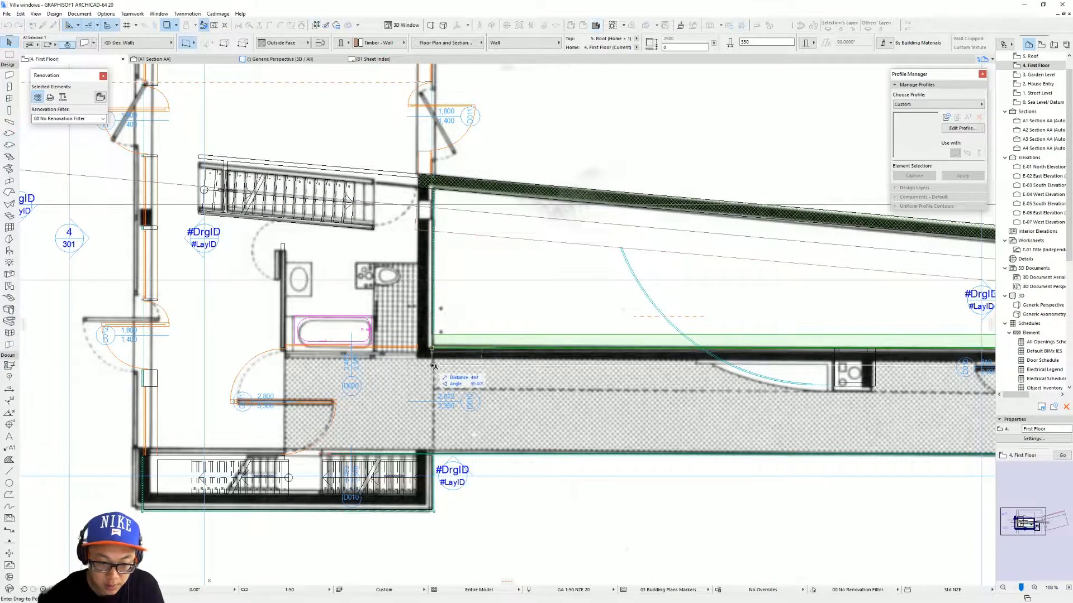
pyautogui.keyDown('shift'); pyautogui.click(416, 346); pyautogui.keyUp('shift')
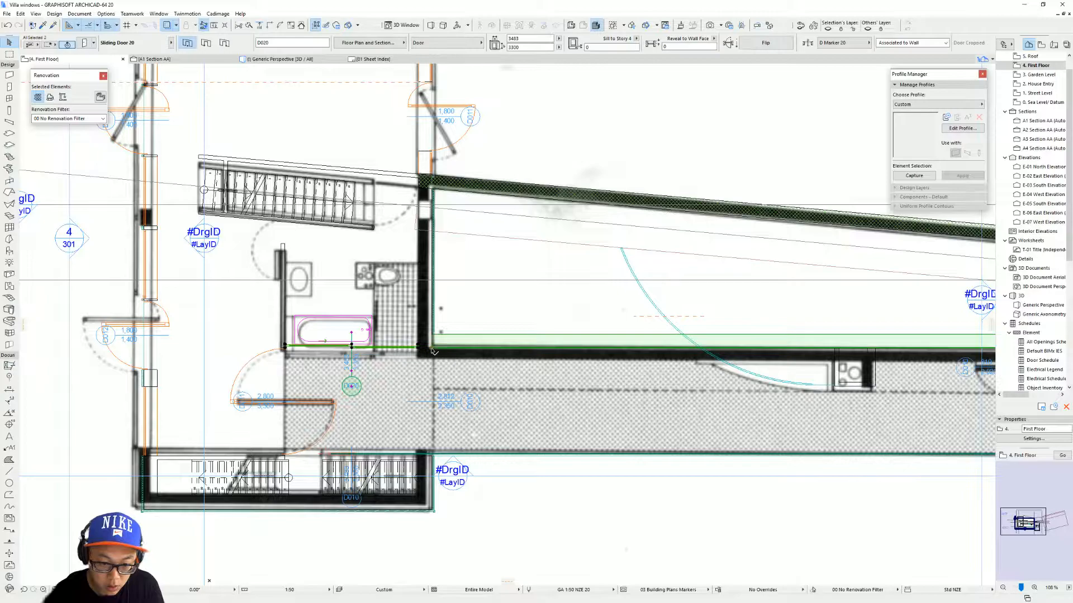
# Move the D020 sliding door below the bathroom 250 mm along its wall.
pyautogui.hotkey('ctrl', 'd')
pyautogui.click(431, 348)
pyautogui.write('250')
pyautogui.press('Return')
# Move the D020 sliding door about 108 mm further towards the corridor's east wall corner.
pyautogui.moveTo(564, 331); pyautogui.dragTo(229, 295, button='middle')
pyautogui.scroll(3, 707, 327)
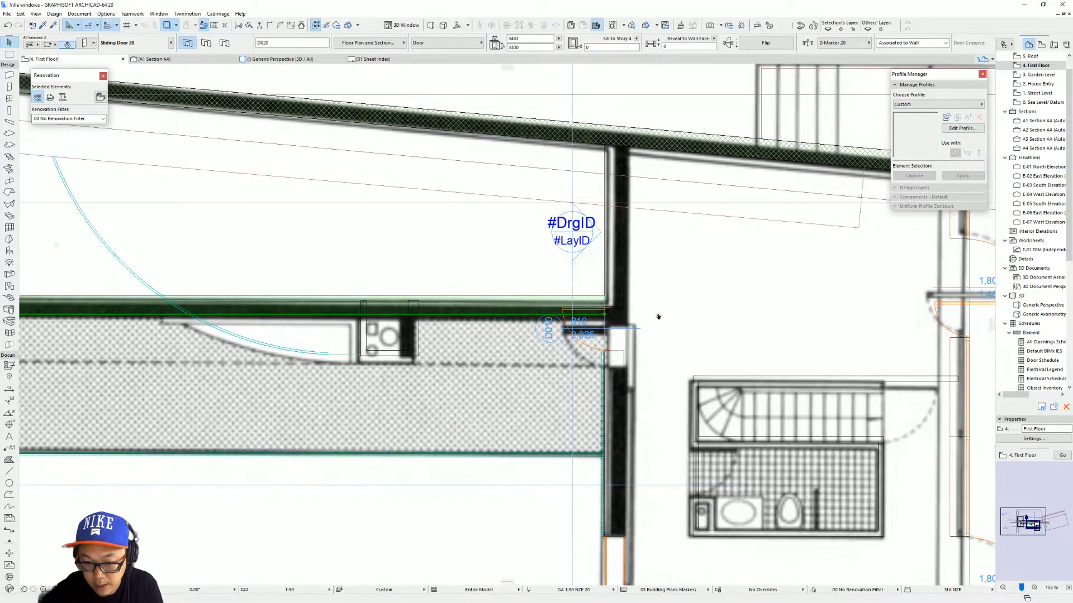
pyautogui.hotkey('ctrl', 'd')
pyautogui.click(604, 319)
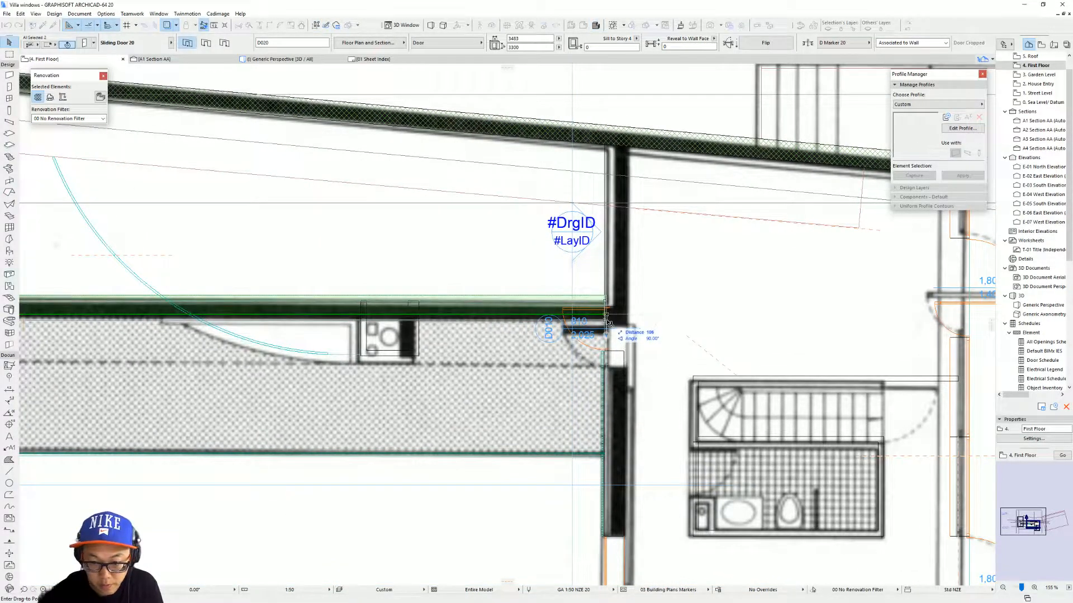
pyautogui.click(608, 322)
pyautogui.moveTo(608, 323); pyautogui.dragTo(568, 317, button='middle')
pyautogui.click(556, 331)
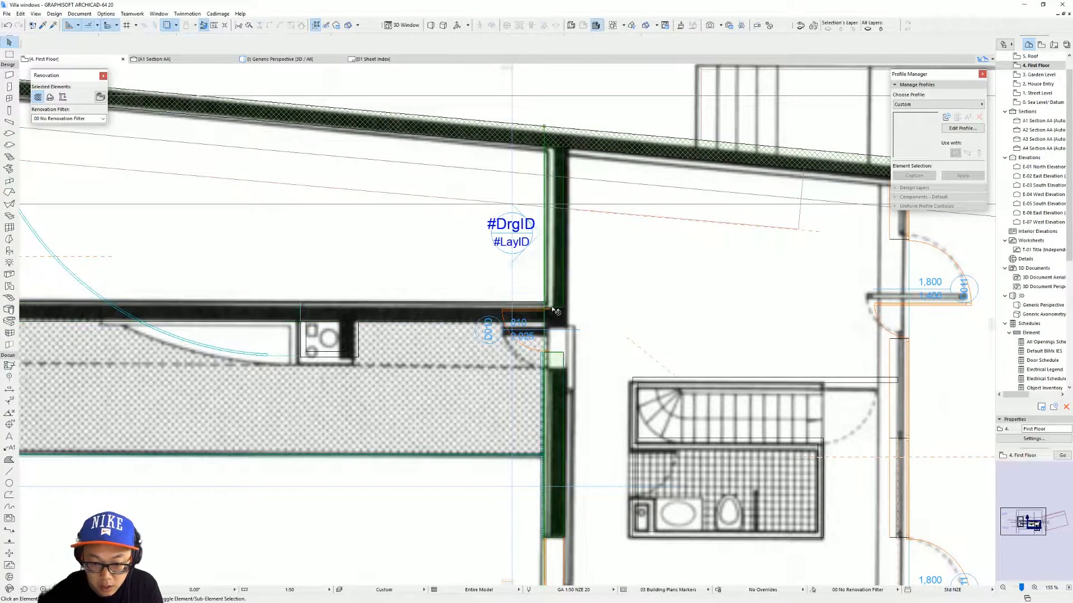
# Move door D010 on the corridor's east wall 250 mm down.
pyautogui.click(543, 309)
pyautogui.hotkey('ctrl', 'd')
pyautogui.click(546, 311)
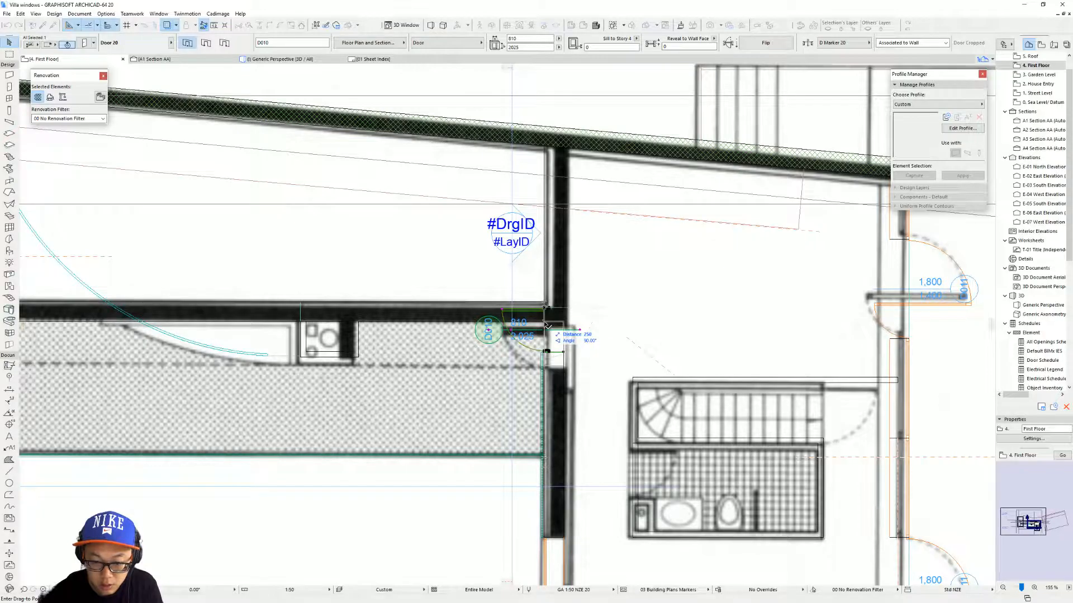
pyautogui.click(546, 325)
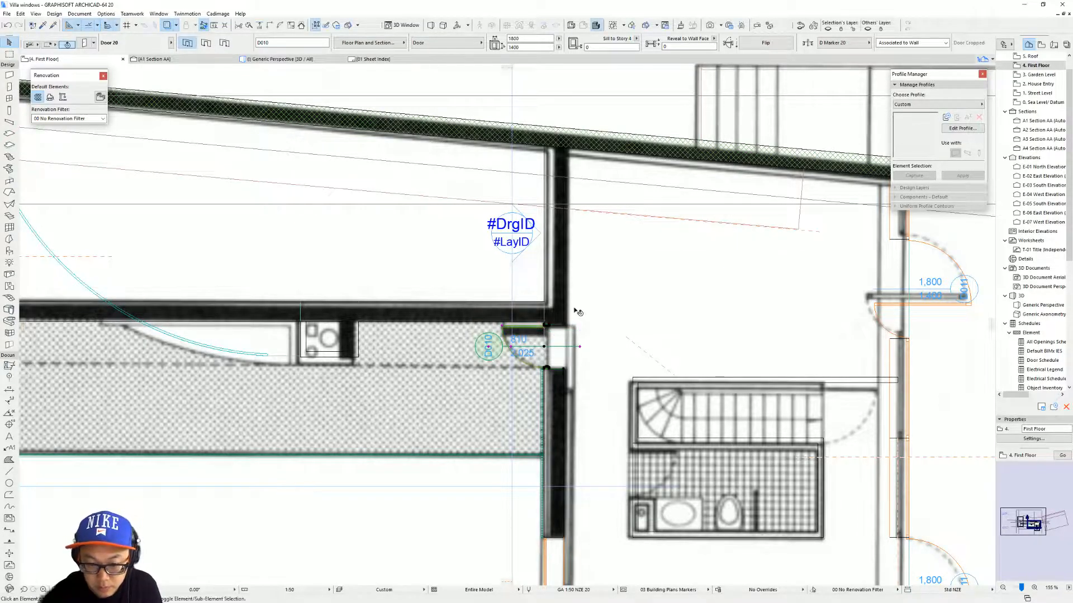
# Inspect the corridor doors and the stair walls around the west wing.
pyautogui.press('Escape')
pyautogui.scroll(-3, 498, 308)
pyautogui.moveTo(332, 330); pyautogui.dragTo(617, 340, button='middle')
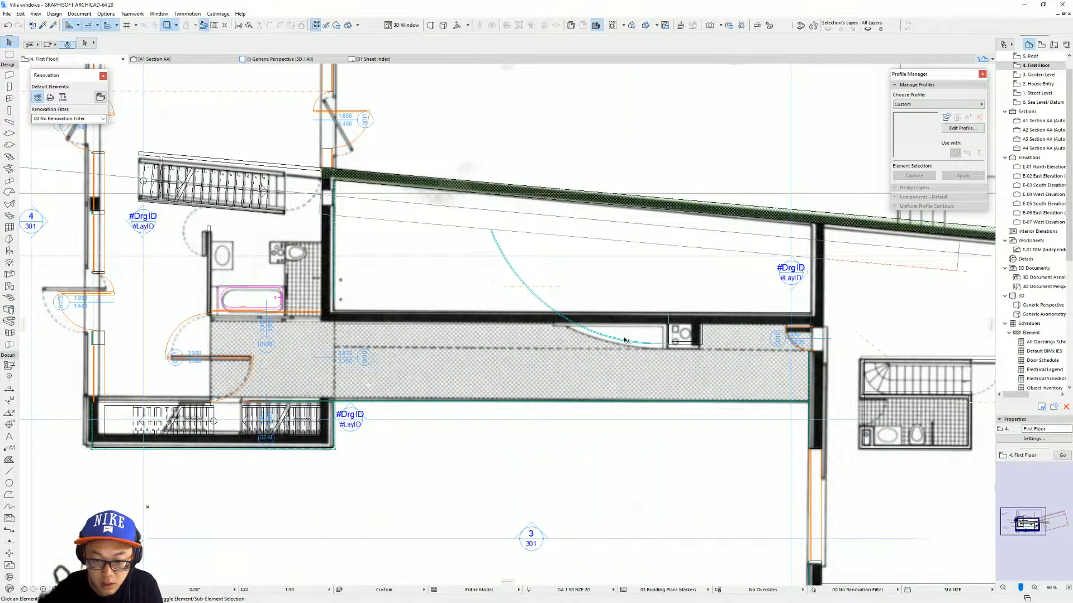
pyautogui.moveTo(455, 306); pyautogui.dragTo(542, 301, button='middle')
pyautogui.click(424, 353)
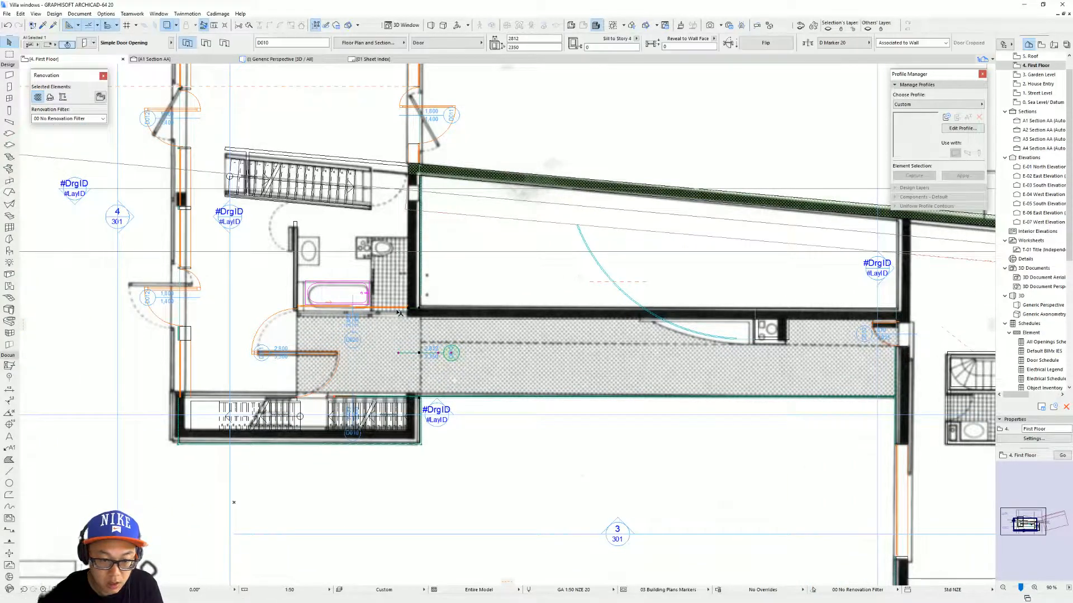
pyautogui.press('Escape')
pyautogui.scroll(3, 308, 327)
pyautogui.moveTo(349, 367); pyautogui.dragTo(410, 343, button='middle')
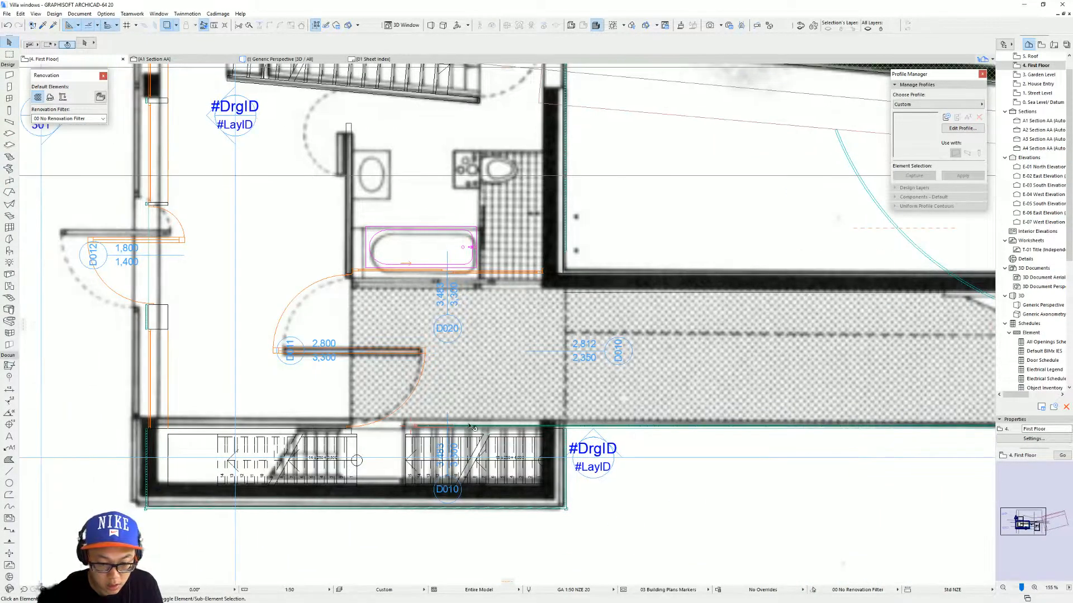
# Inspect the stair enclosure's north wall and how it appears on the stories below and above.
pyautogui.click(246, 429)
pyautogui.press('Escape')
pyautogui.click(174, 429)
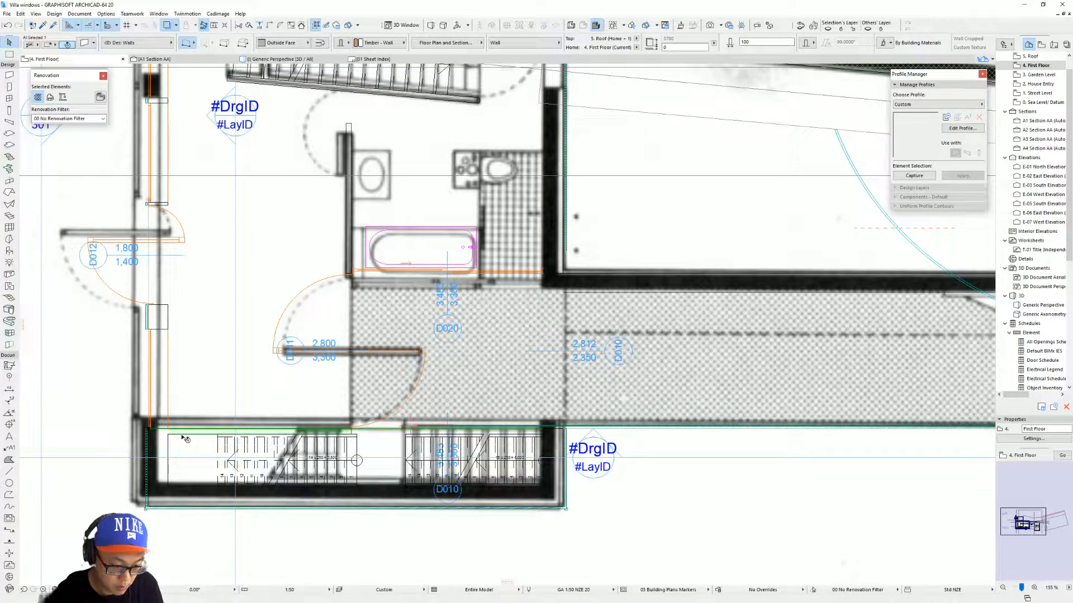
pyautogui.click(165, 423)
pyautogui.press('Escape')
pyautogui.hotkey('ctrl', 'Down')
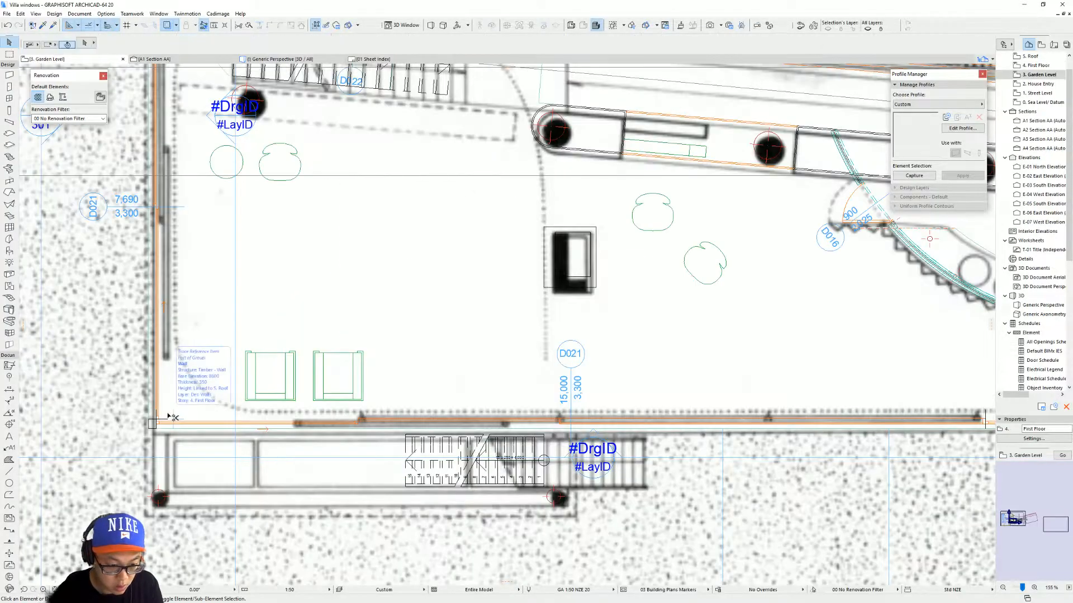
pyautogui.hotkey('ctrl', 'Up')
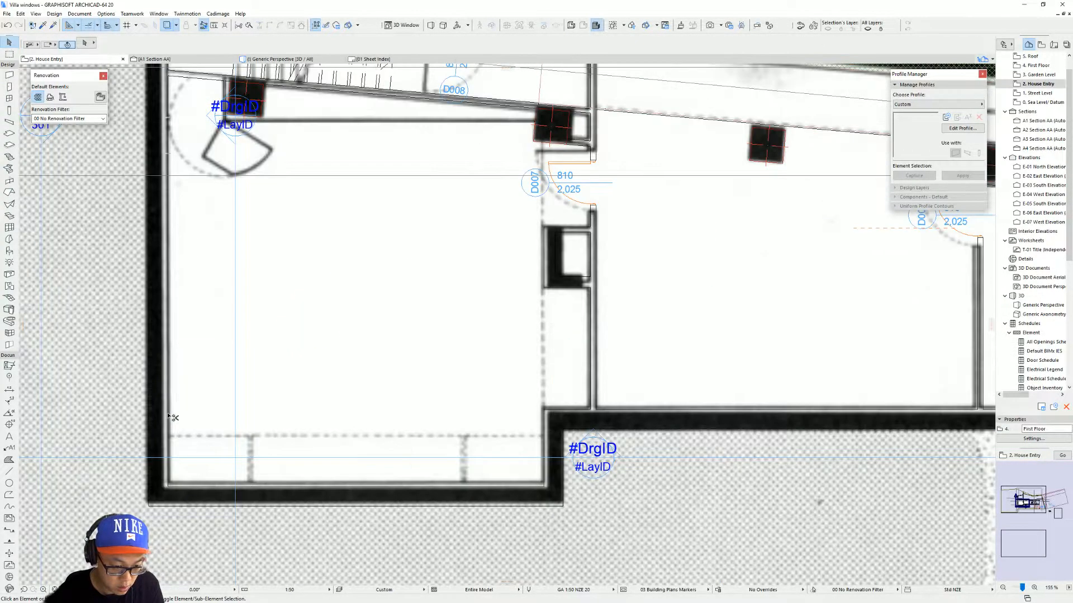
pyautogui.hotkey('ctrl', 'Down')
pyautogui.hotkey('ctrl', 'Up')
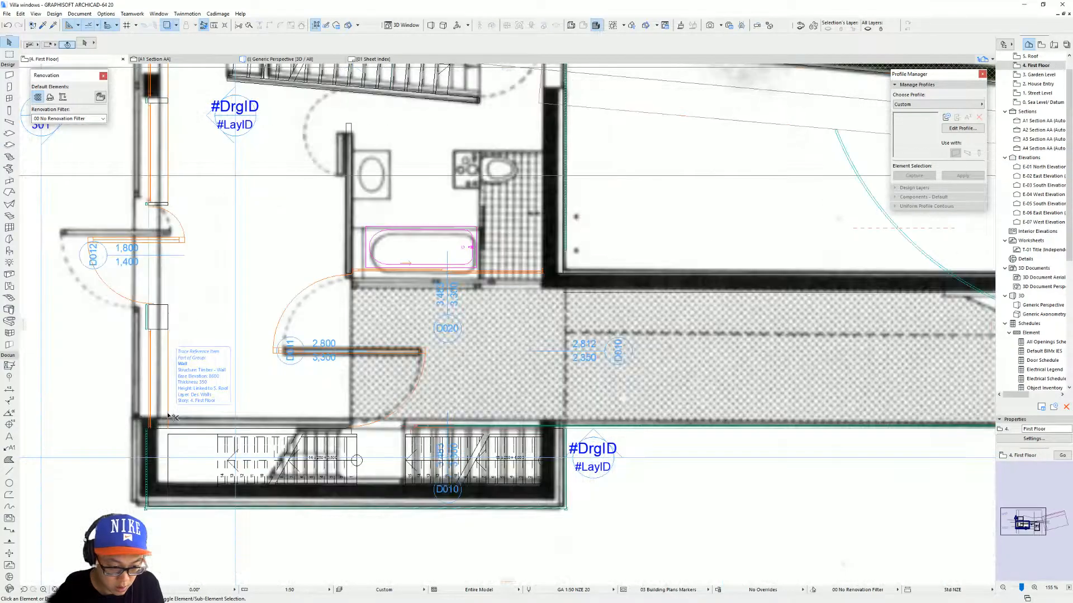
# Show the Garden Level as a trace reference beneath the First Floor plan.
pyautogui.rightClick(1055, 73)
pyautogui.click(1042, 123)
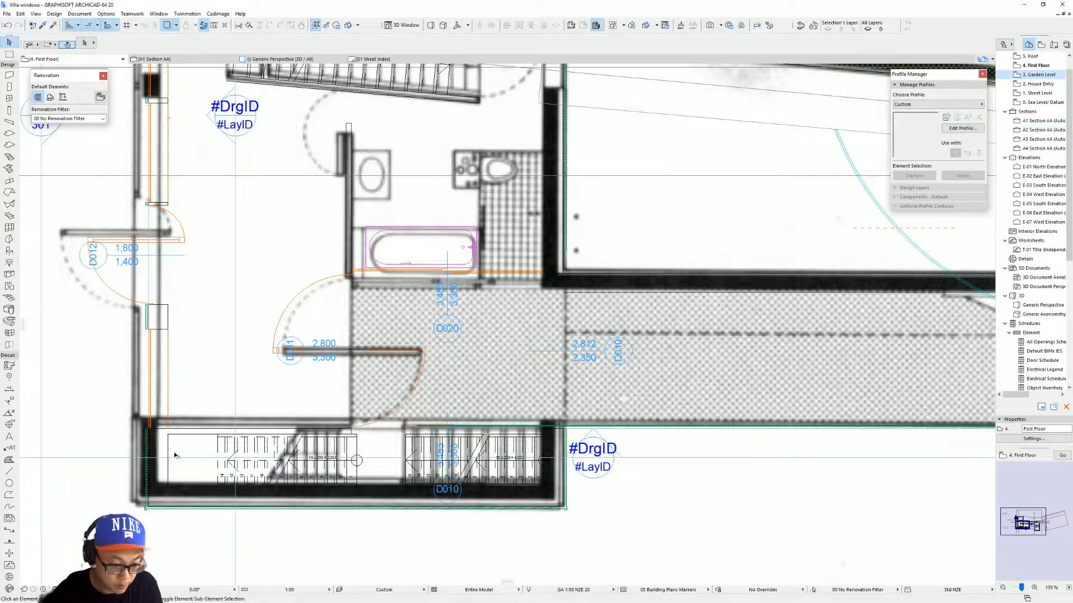
pyautogui.scroll(-2, 121, 503)
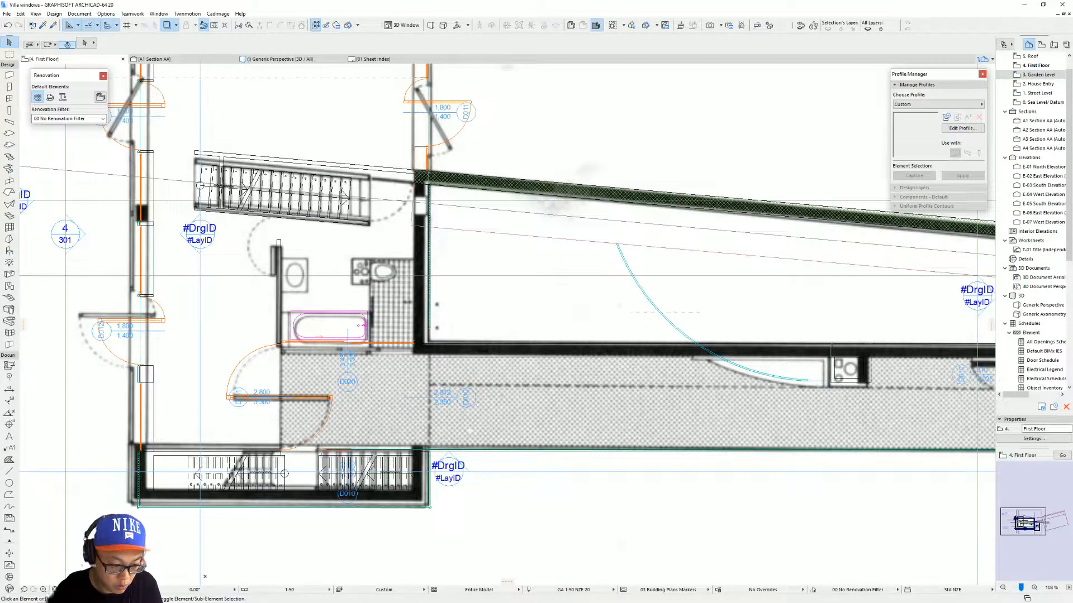
pyautogui.click(104, 486)
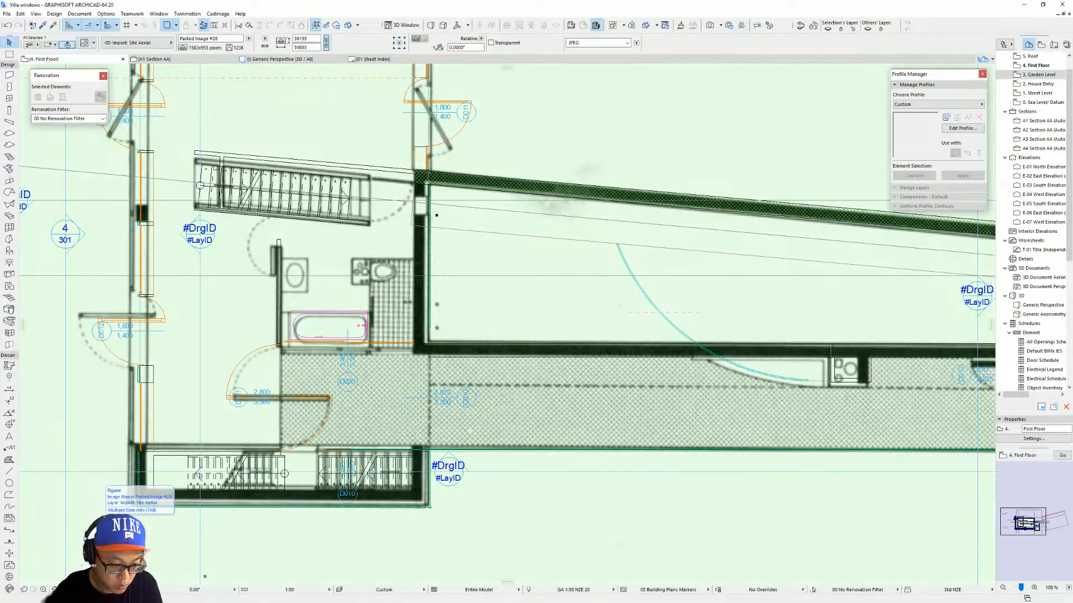
pyautogui.click(828, 29)
pyautogui.scroll(1, 127, 458)
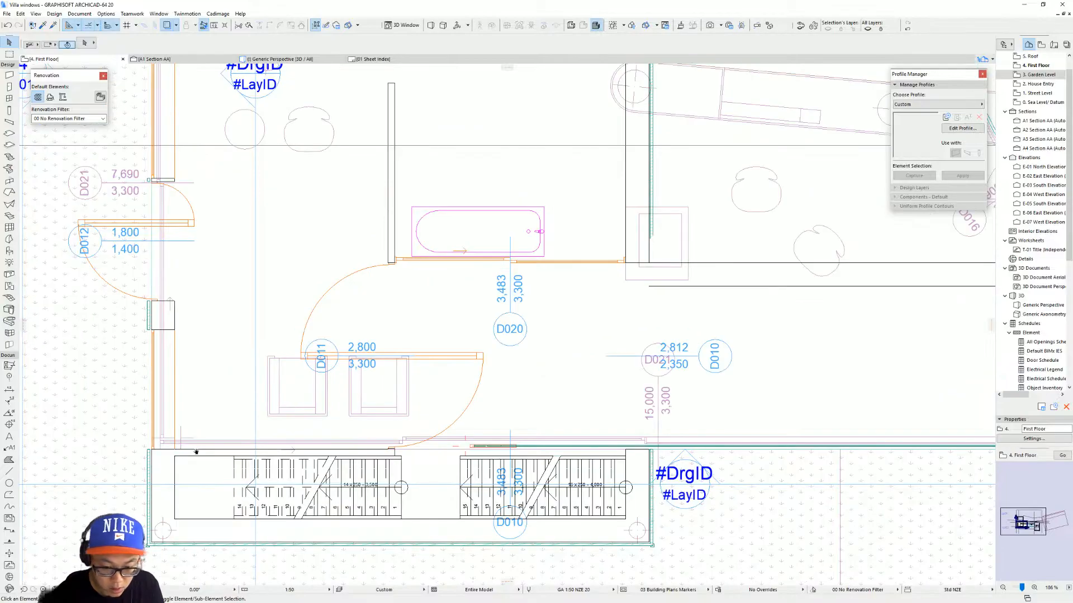
# Inspect the slab and stair walls against the traced Garden Level plan.
pyautogui.scroll(-6, 586, 429)
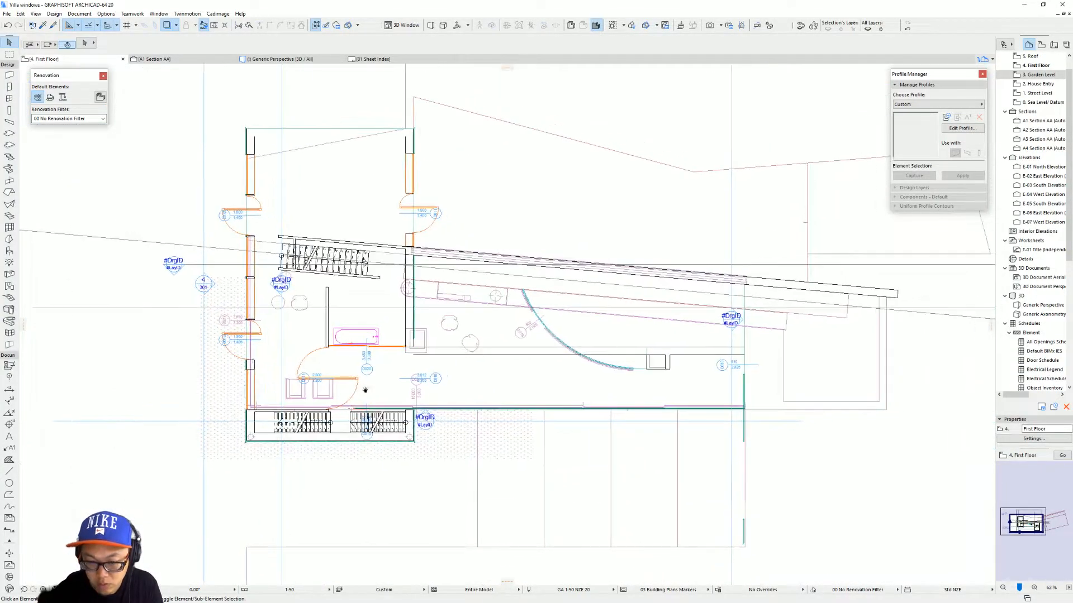
pyautogui.click(537, 393)
pyautogui.scroll(4, 537, 392)
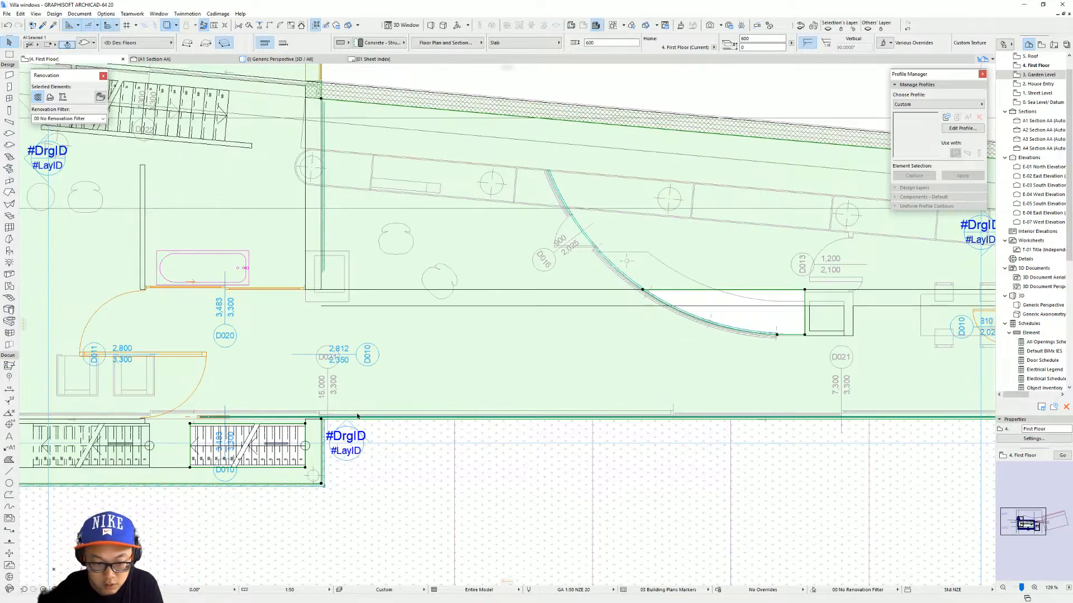
pyautogui.scroll(2, 302, 415)
pyautogui.moveTo(303, 415); pyautogui.dragTo(523, 419, button='middle')
pyautogui.click(270, 429)
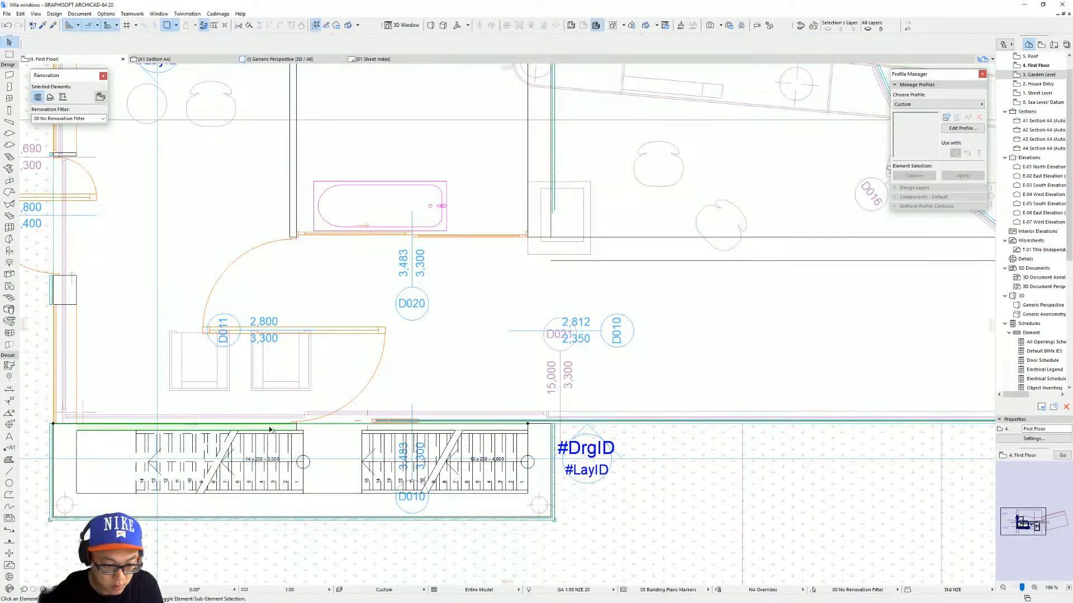
pyautogui.click(270, 429)
pyautogui.hotkey('ctrl', 'd')
pyautogui.click(76, 430)
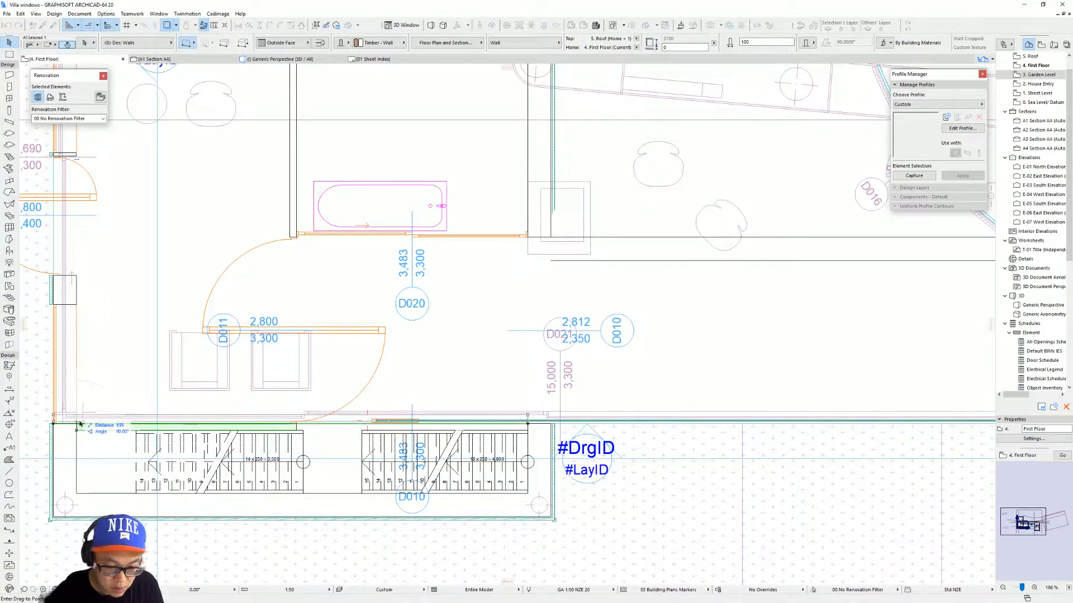
pyautogui.press('Escape')
pyautogui.press('Escape')
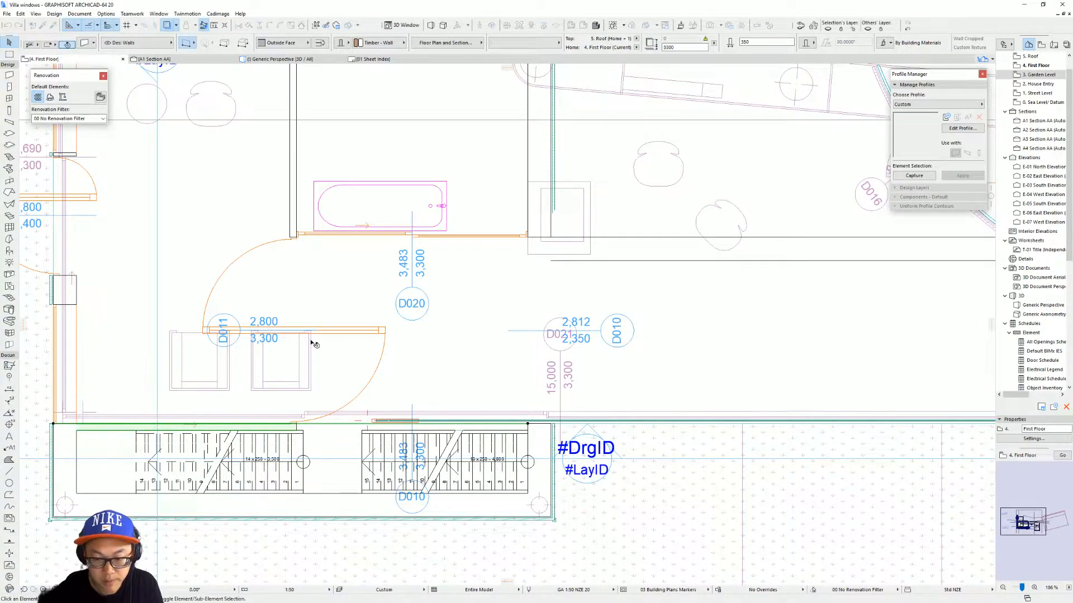
# Offset the stair enclosure's north wall about 204 mm up to meet the corridor.
pyautogui.click(170, 26)
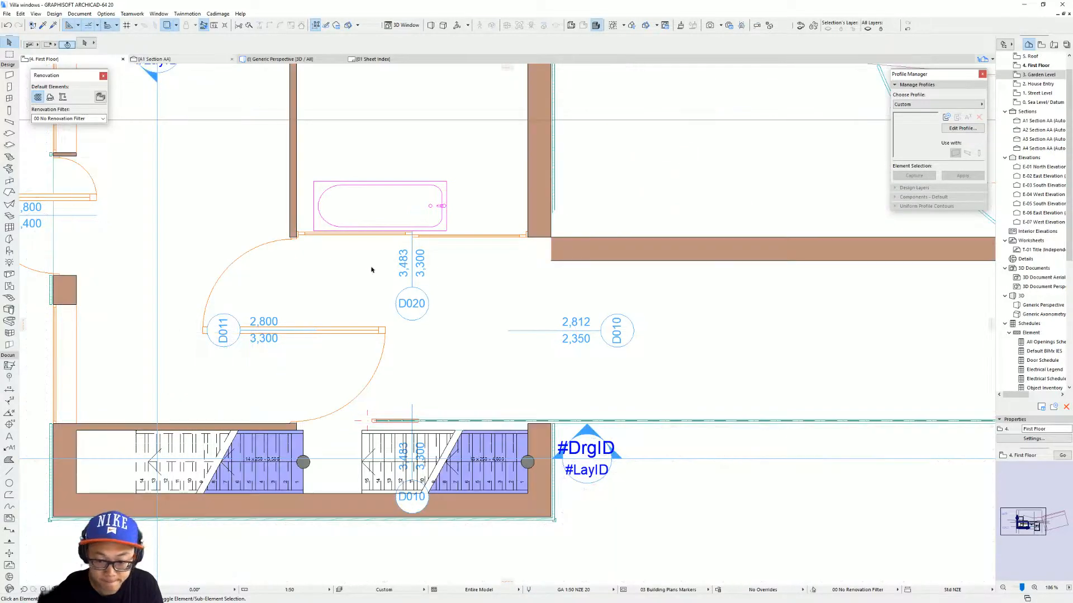
pyautogui.click(907, 28)
pyautogui.click(94, 432)
pyautogui.moveTo(94, 432); pyautogui.dragTo(99, 419)
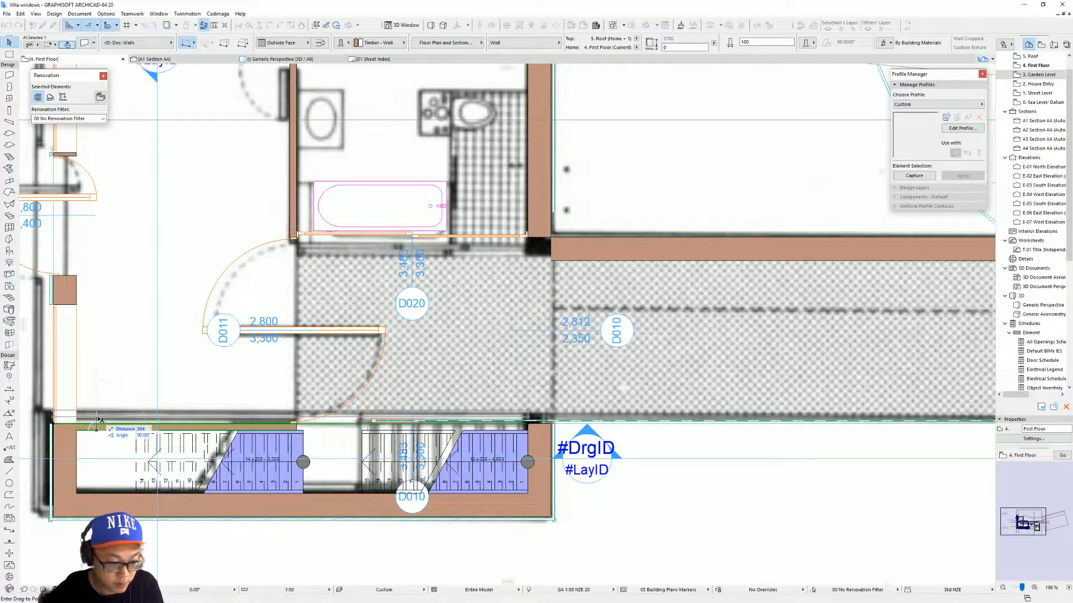
pyautogui.moveTo(99, 419); pyautogui.dragTo(98, 420)
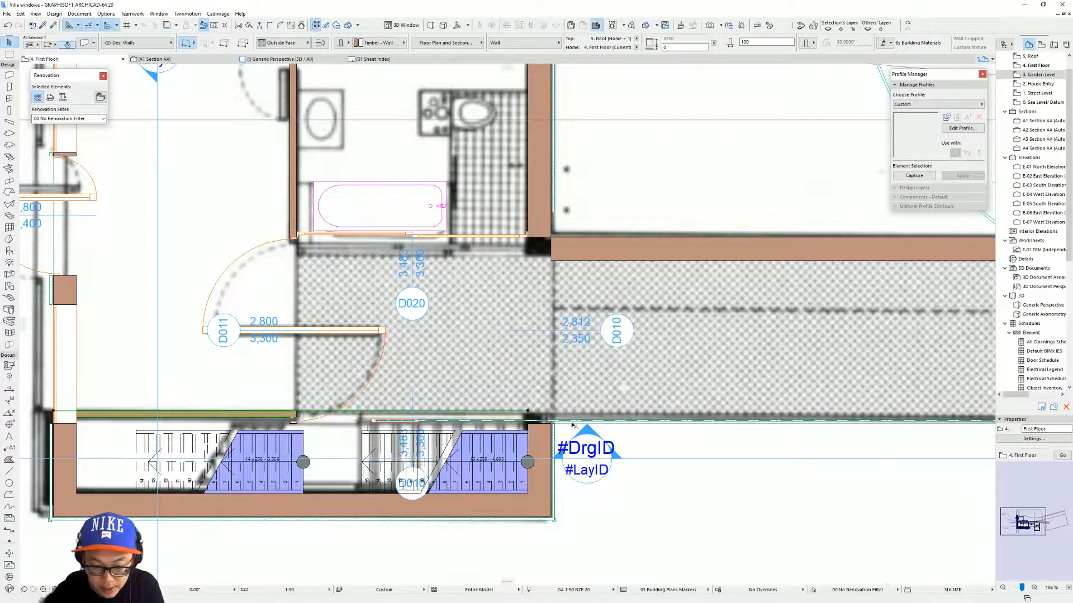
pyautogui.press('Escape')
# Inspect door D010 and the corridor wall beside the stairs.
pyautogui.click(527, 424)
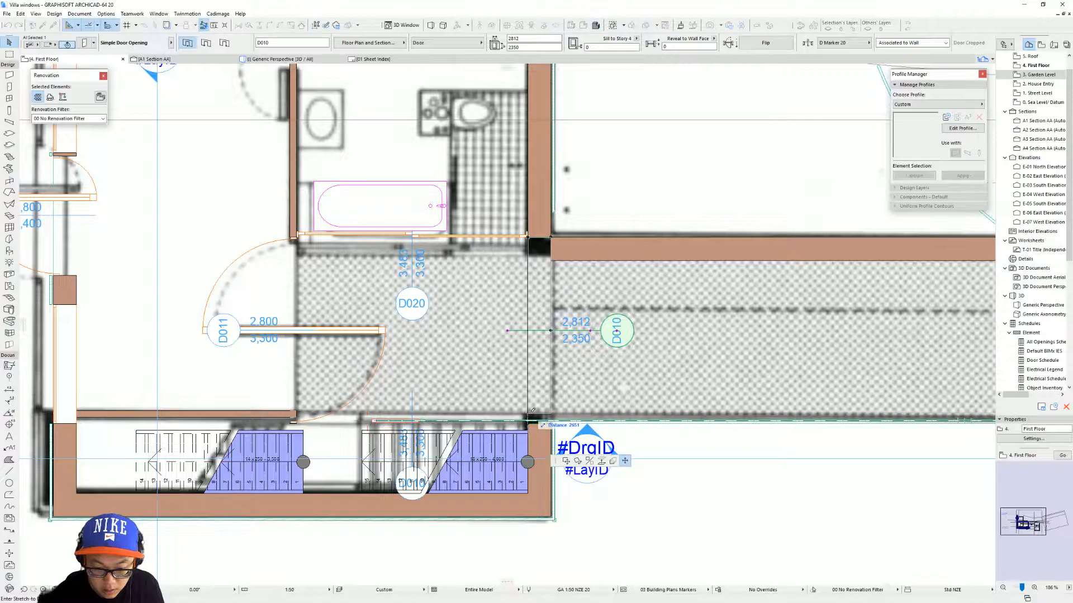
pyautogui.click(308, 410)
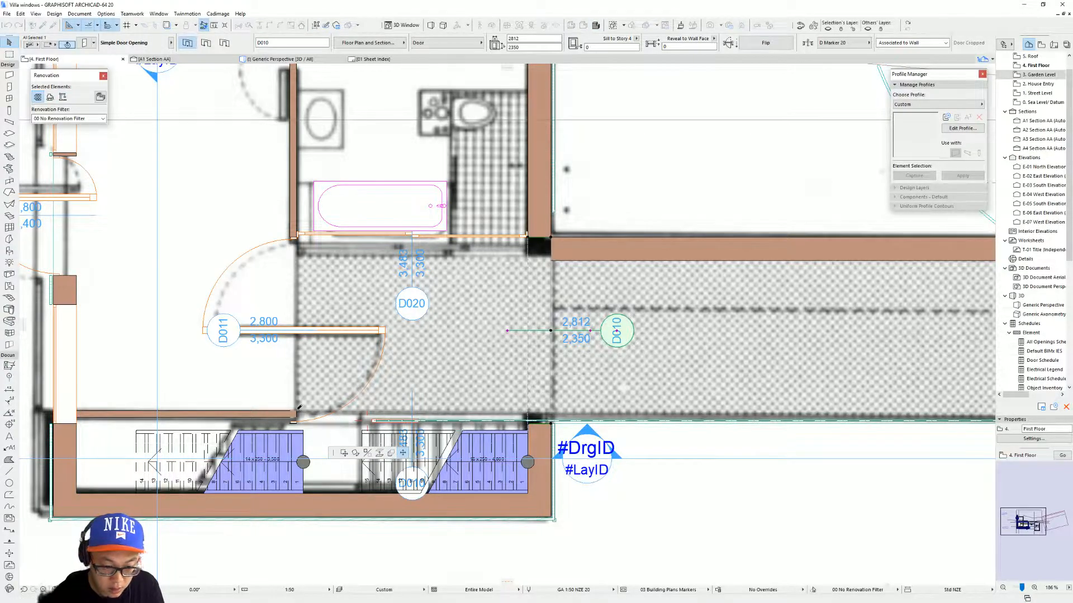
pyautogui.press('Escape')
pyautogui.moveTo(272, 376); pyautogui.dragTo(514, 364, button='middle')
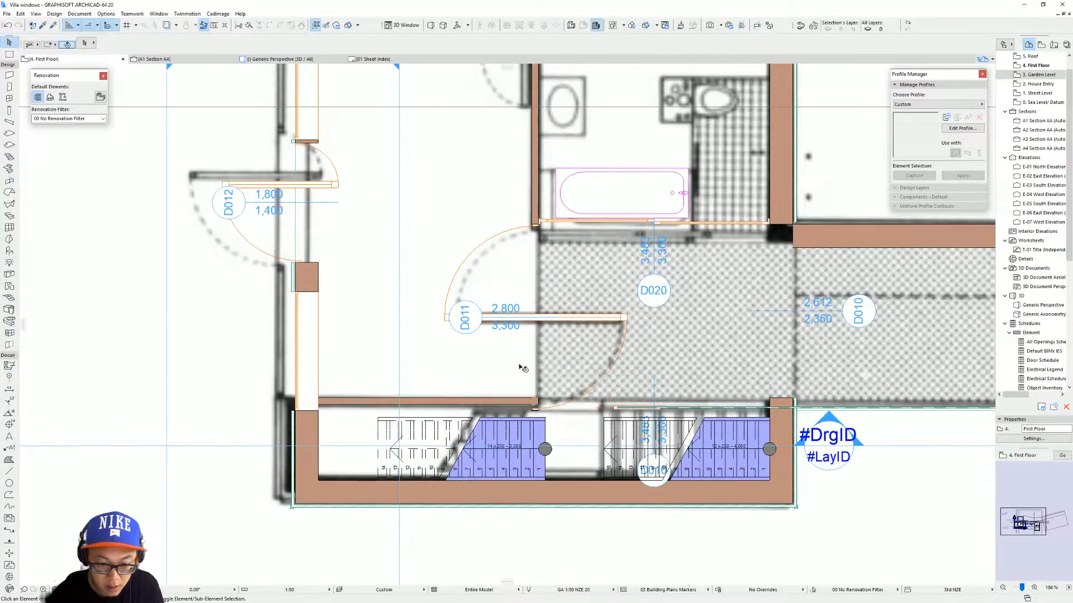
# Move the bathroom's east wall end down to the corridor wall's edge.
pyautogui.click(536, 322)
pyautogui.click(786, 227)
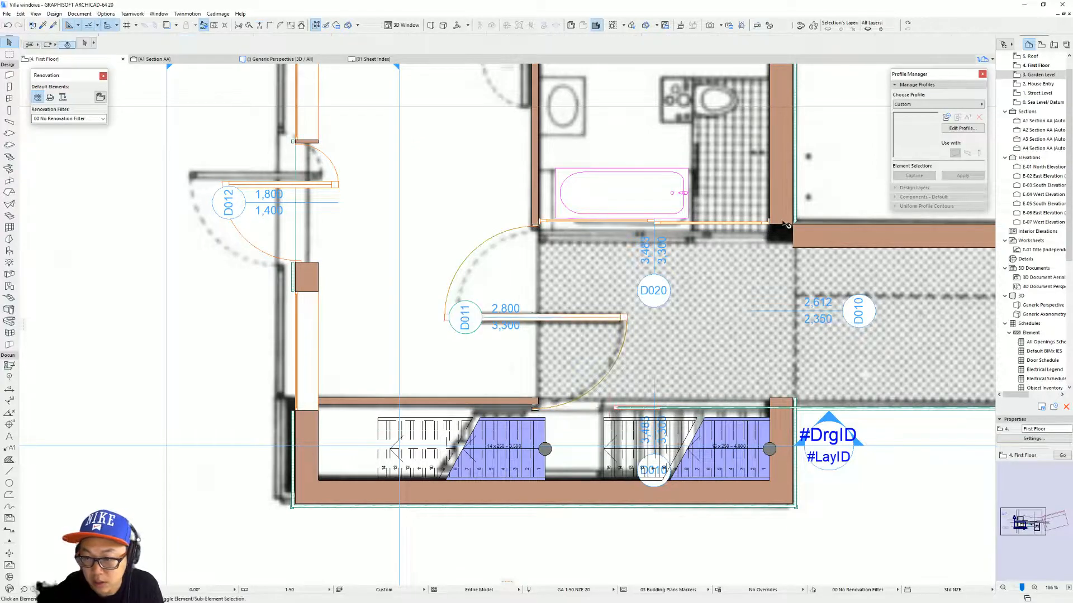
pyautogui.hotkey('ctrl', 'd')
pyautogui.click(793, 225)
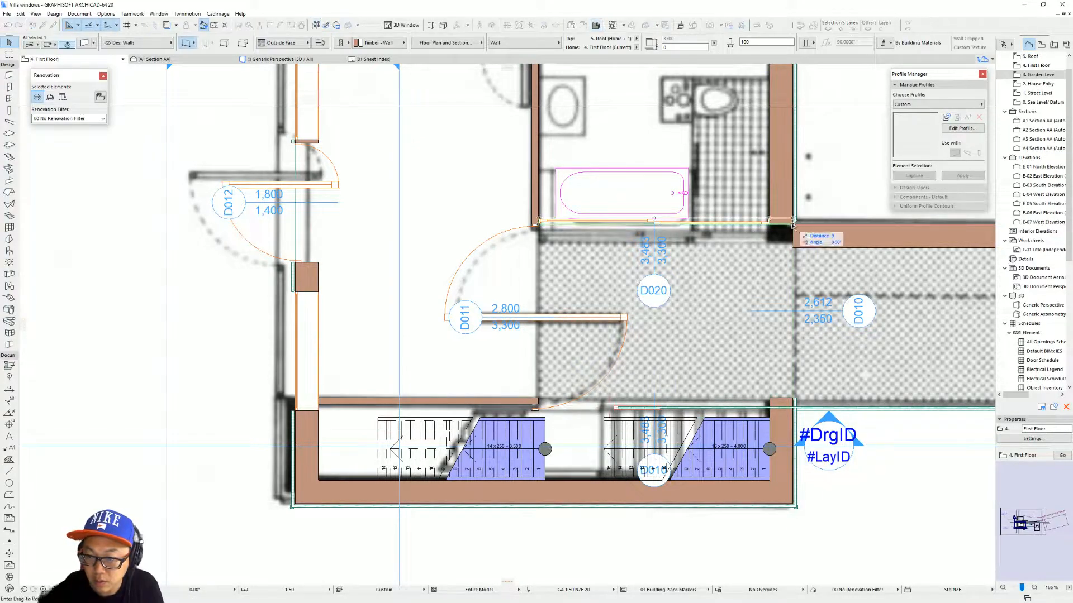
pyautogui.click(792, 247)
pyautogui.moveTo(746, 242); pyautogui.dragTo(699, 278, button='middle')
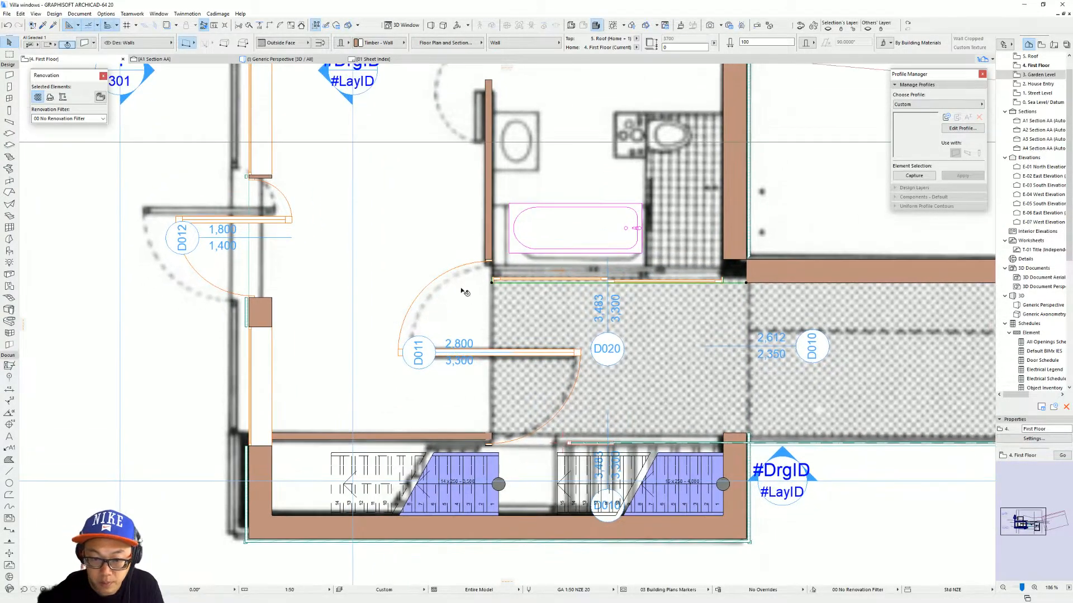
# Move door D011 down its wall and shorten it to end at the stair wall.
pyautogui.click(490, 261)
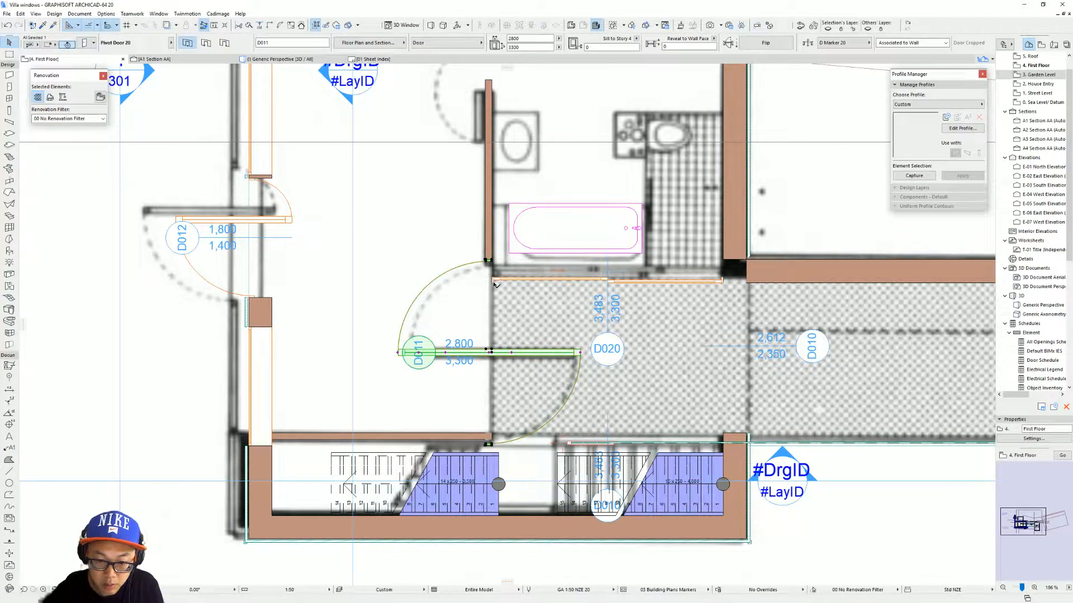
pyautogui.click(492, 261)
pyautogui.click(492, 284)
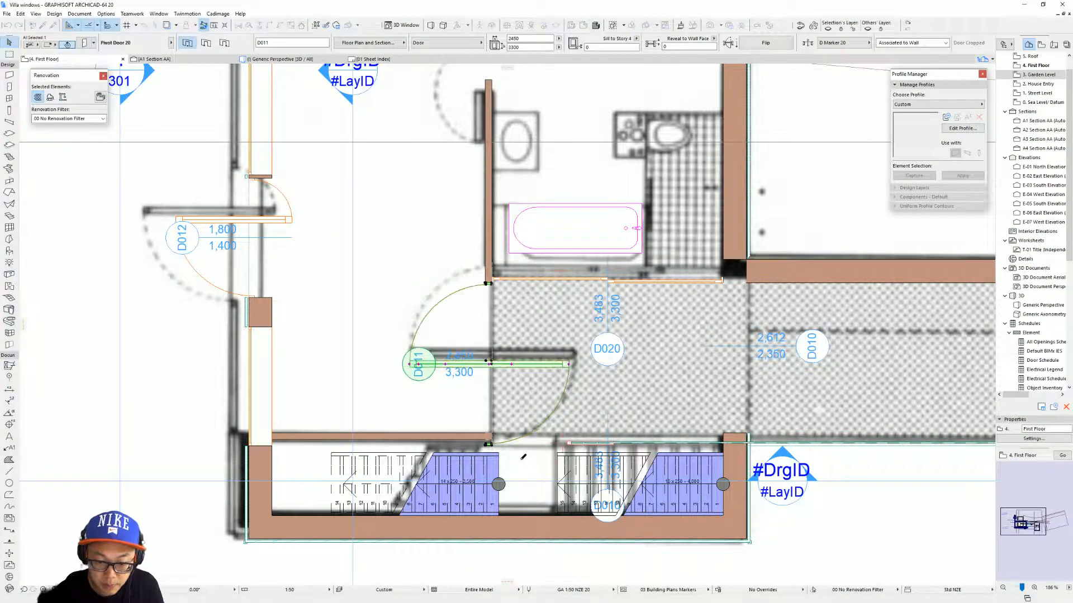
pyautogui.click(491, 446)
pyautogui.click(490, 432)
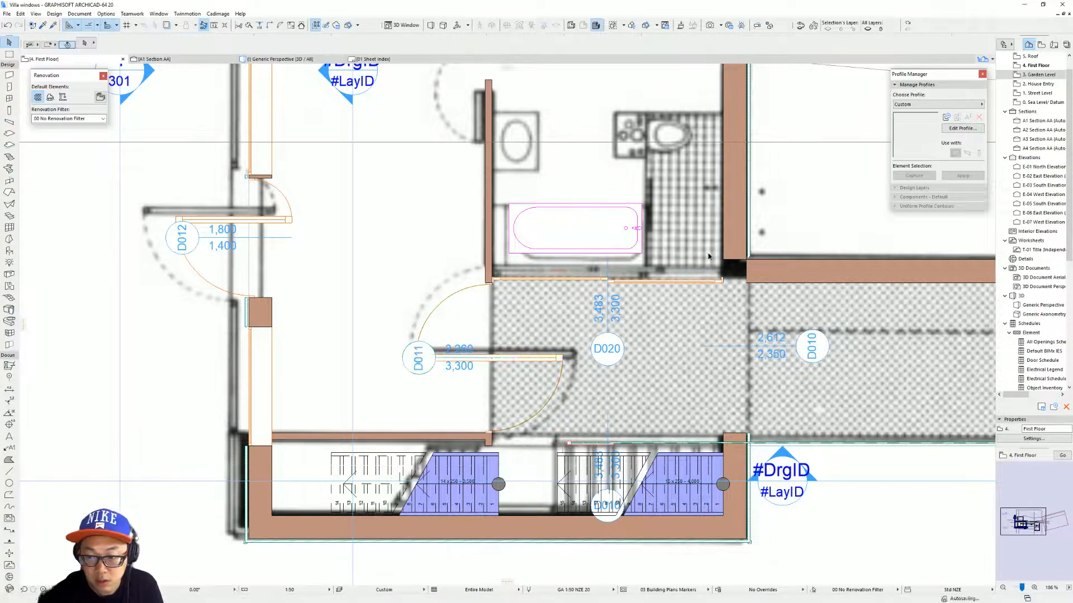
# Resize door D010 to about 2262 mm wide from the corridor's bathroom corner.
pyautogui.click(742, 261)
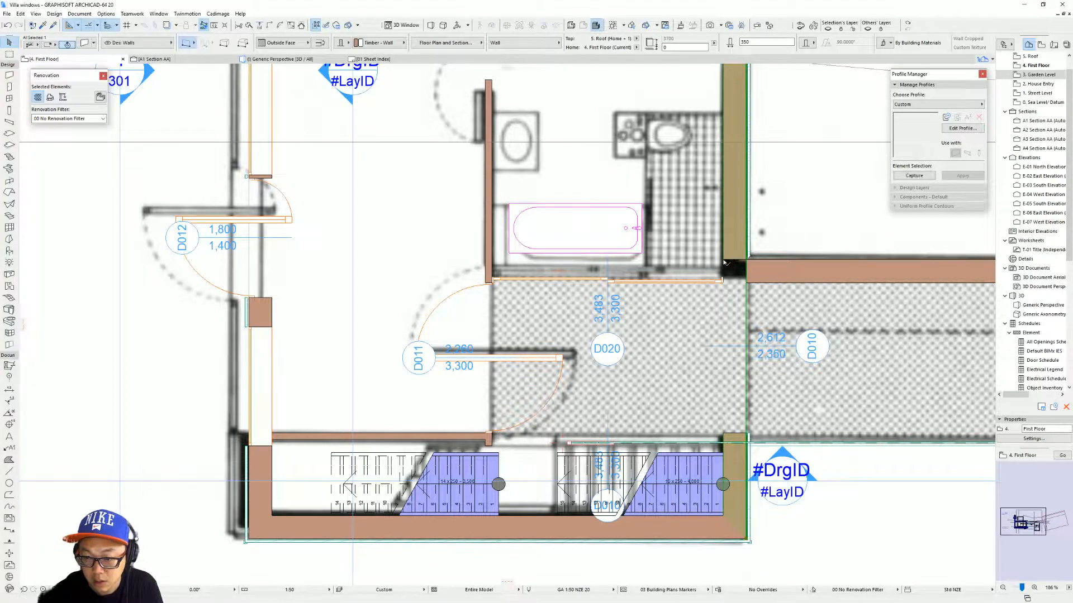
pyautogui.click(724, 261)
pyautogui.click(747, 260)
pyautogui.click(747, 283)
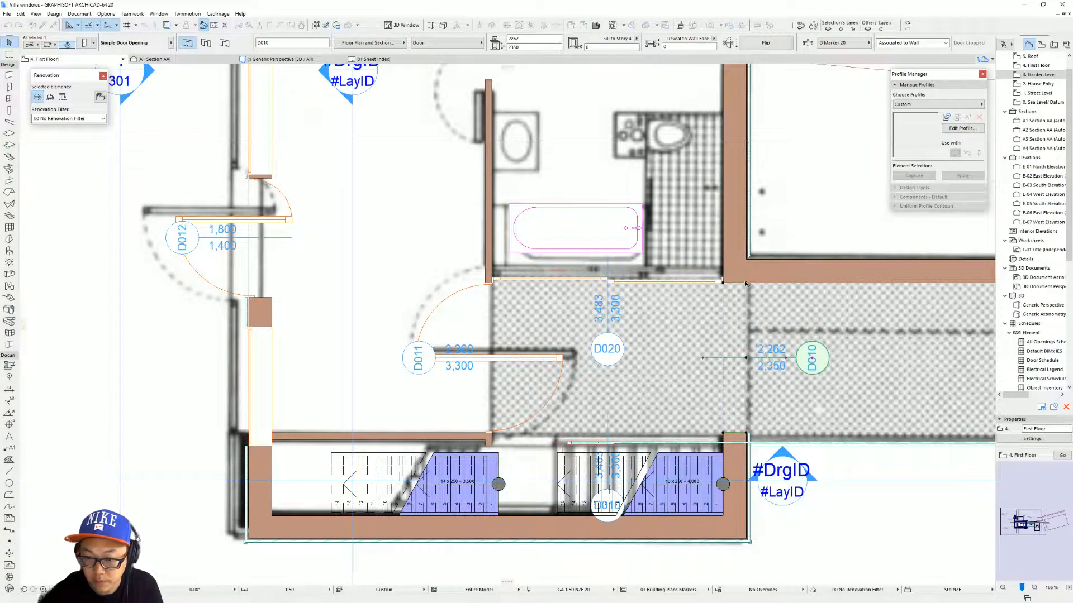
# Move the bathtub down to sit against the bathroom's lower wall.
pyautogui.press('Escape')
pyautogui.moveTo(526, 239); pyautogui.dragTo(543, 293, button='middle')
pyautogui.click(542, 294)
pyautogui.hotkey('ctrl', 'd')
pyautogui.click(527, 307)
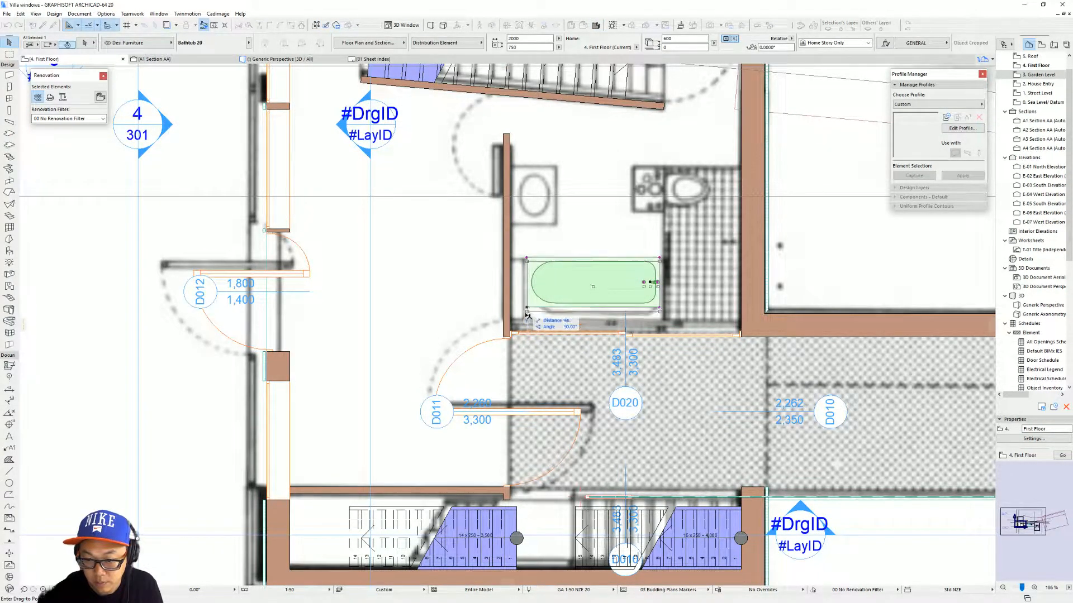
pyautogui.click(527, 330)
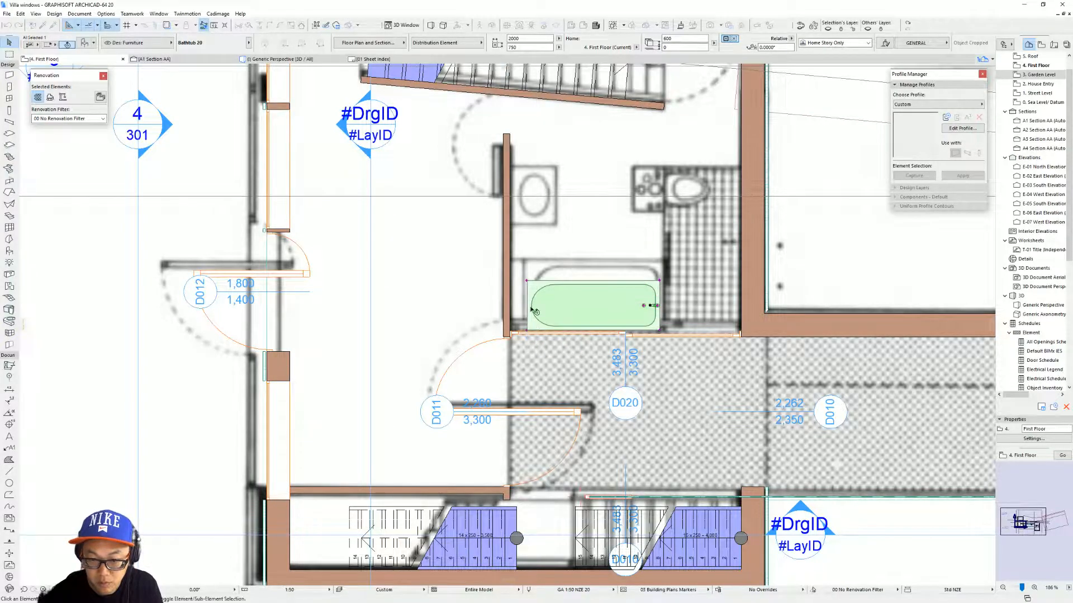
pyautogui.press('Escape')
# Examine the windows and wall segments along the west corridor wall.
pyautogui.moveTo(467, 304); pyautogui.dragTo(547, 273, button='middle')
pyautogui.scroll(-2, 514, 328)
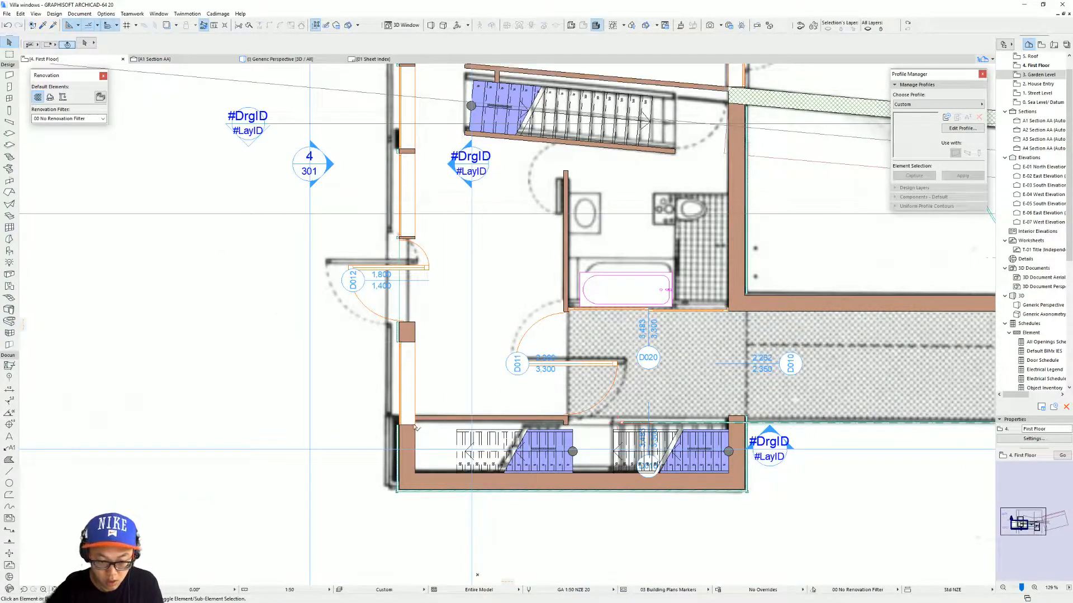
pyautogui.click(414, 426)
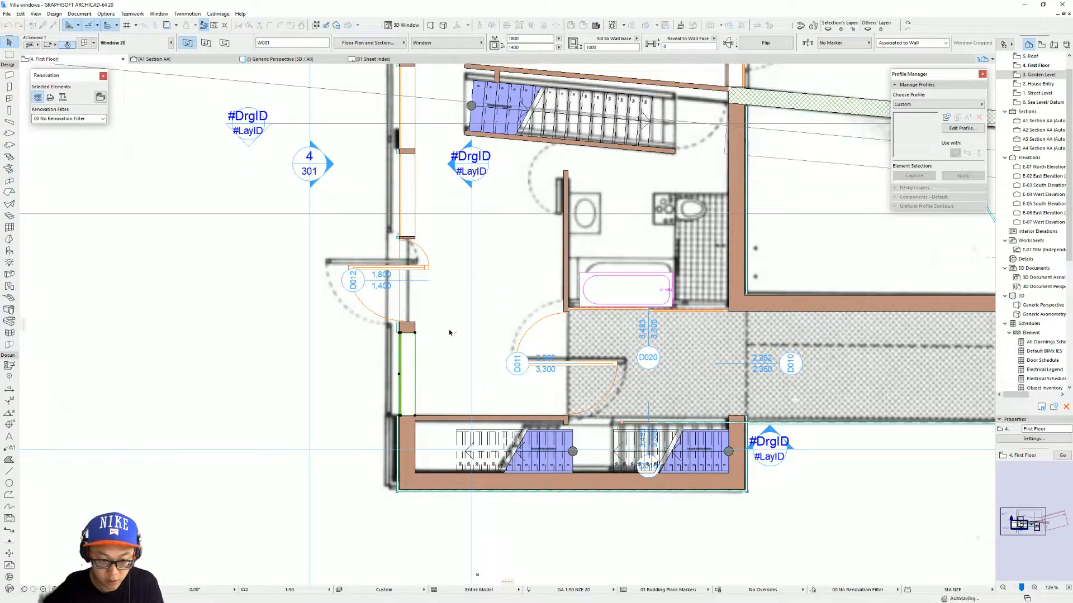
pyautogui.click(414, 334)
pyautogui.click(413, 411)
pyautogui.press('Escape')
pyautogui.click(417, 416)
pyautogui.press('Escape')
pyautogui.click(416, 326)
pyautogui.press('Escape')
pyautogui.click(419, 282)
pyautogui.press('Escape')
pyautogui.click(402, 415)
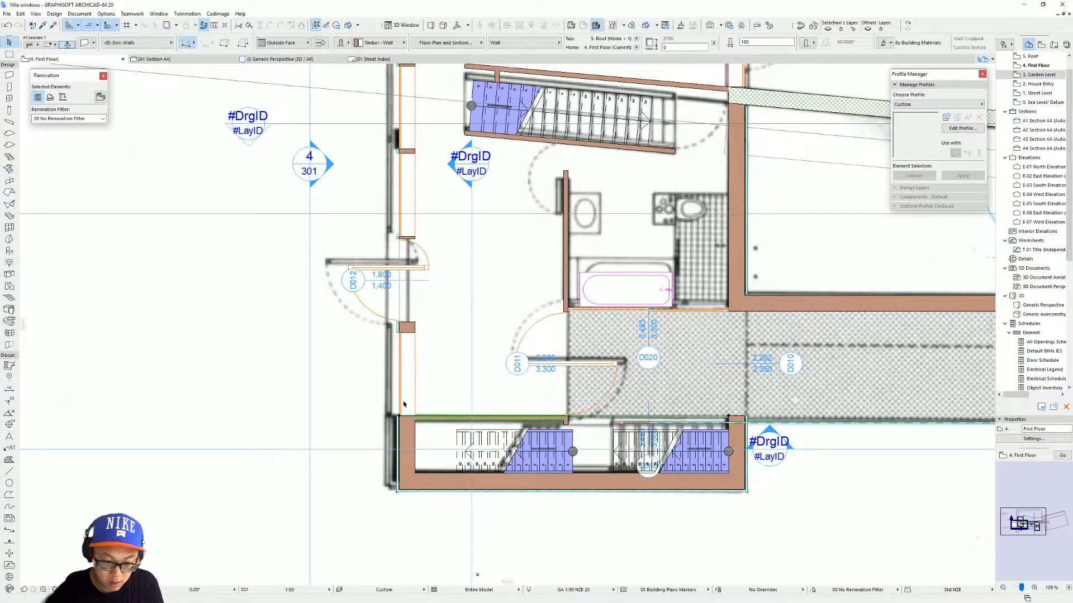
pyautogui.click(402, 405)
pyautogui.moveTo(402, 405)
pyautogui.mouseDown()
pyautogui.moveTo(400, 490)
pyautogui.moveTo(402, 420)
pyautogui.mouseUp()
pyautogui.click(400, 418)
pyautogui.press('Escape')
# Move and stretch the window at the north end of the west wall up toward the room's corner.
pyautogui.scroll(-2, 432, 393)
pyautogui.moveTo(432, 392); pyautogui.dragTo(450, 546, button='middle')
pyautogui.press('Escape')
pyautogui.click(443, 202)
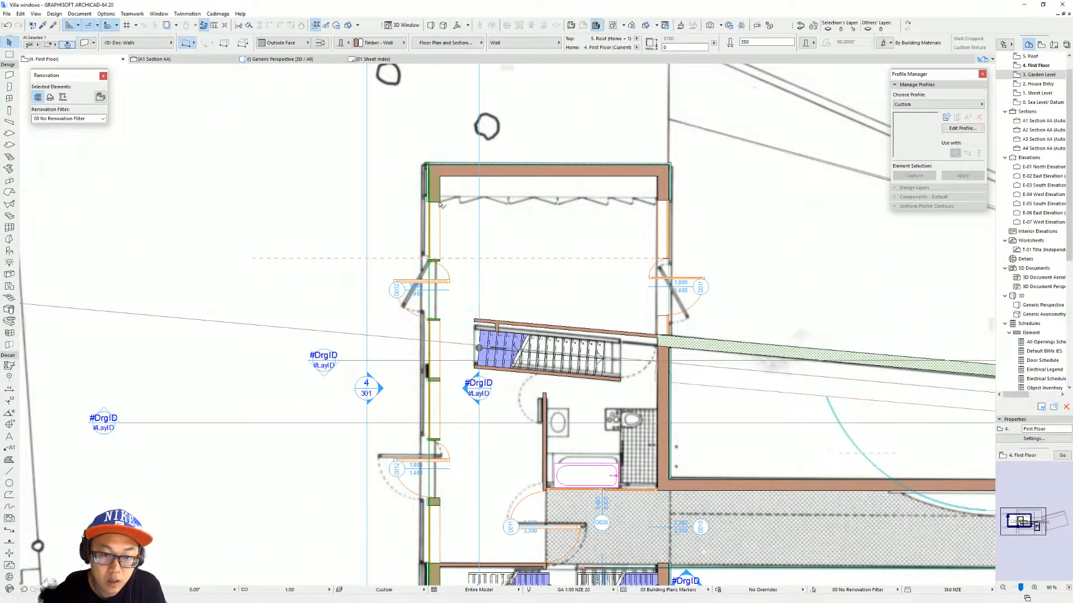
pyautogui.click(434, 202)
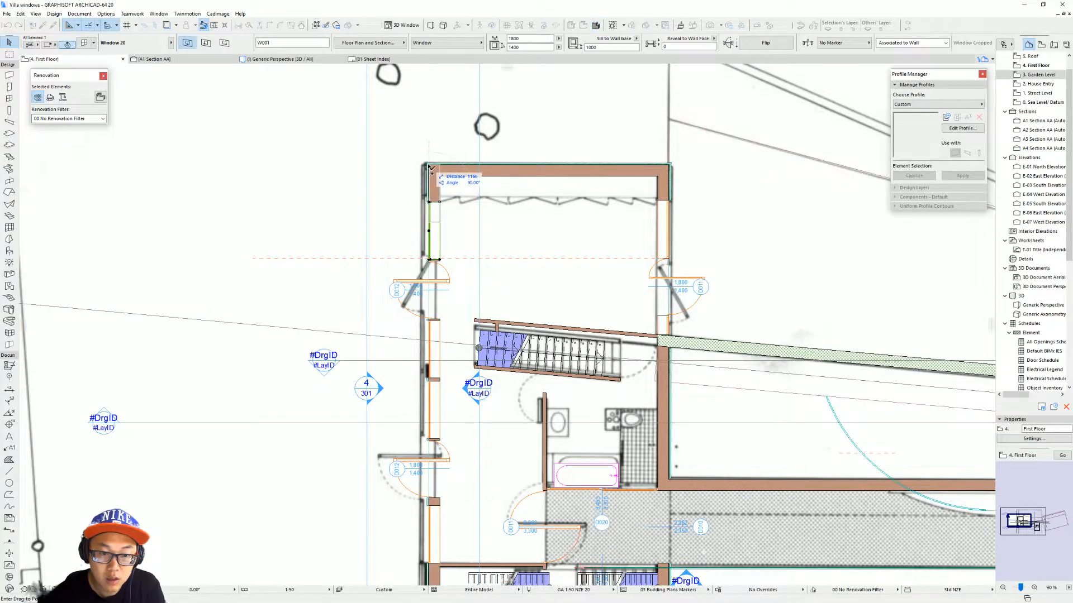
pyautogui.press('Escape')
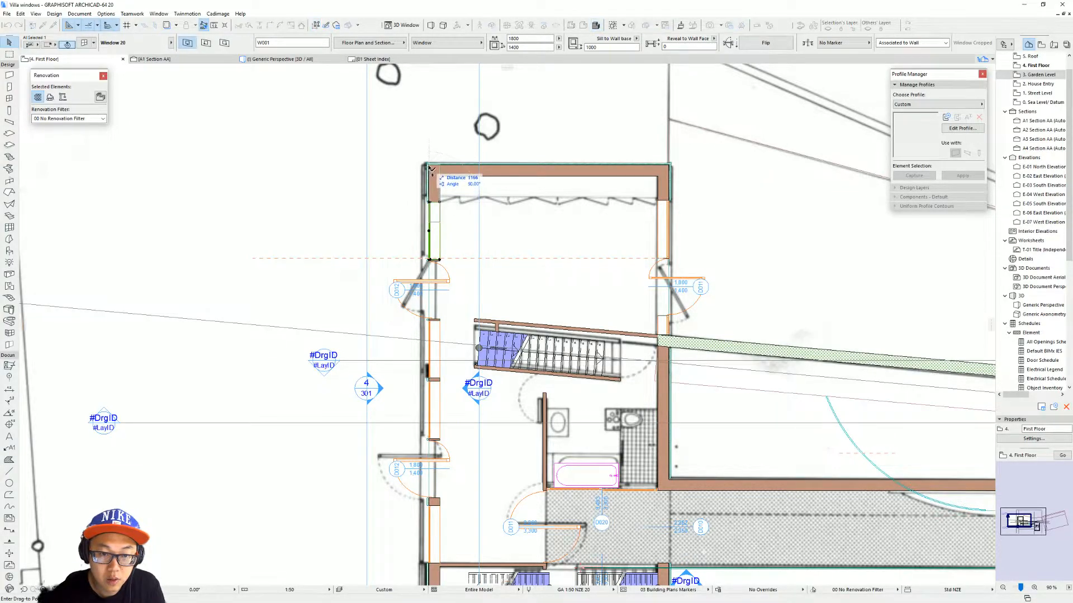
pyautogui.click(431, 166)
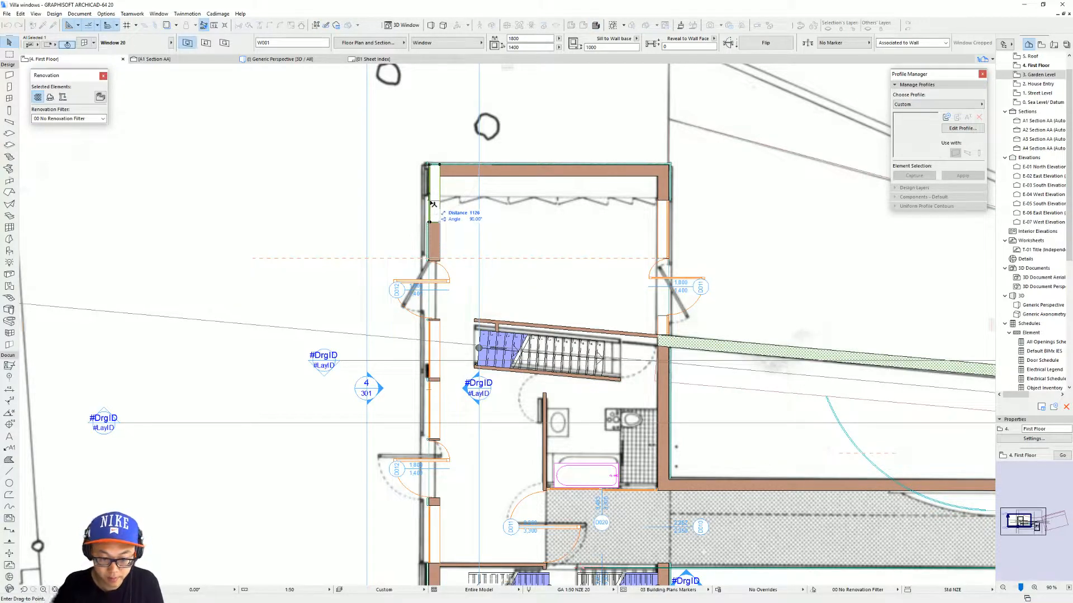
pyautogui.click(447, 229)
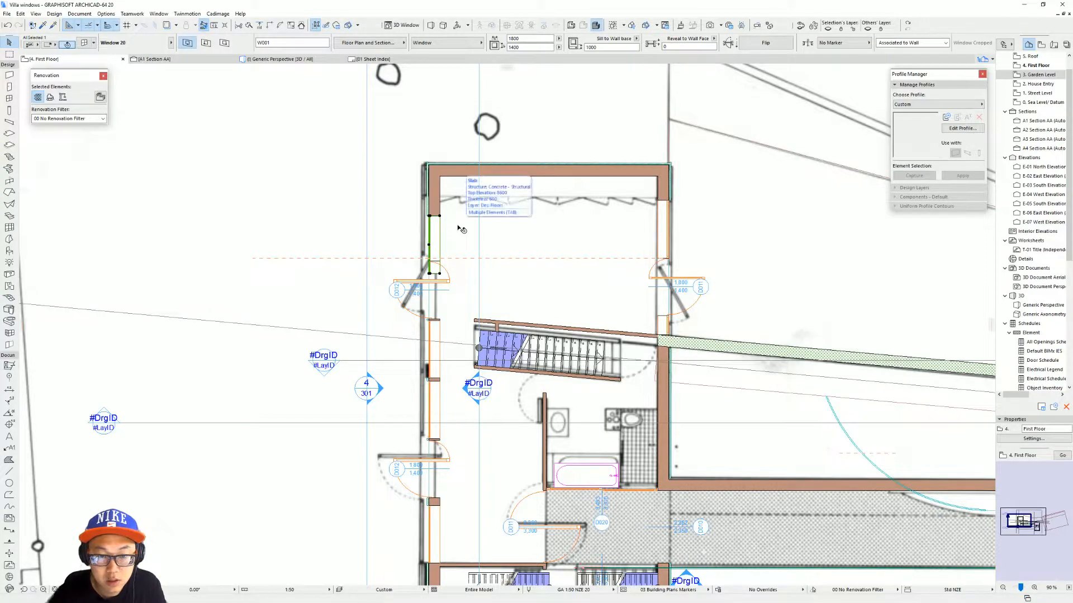
pyautogui.click(440, 217)
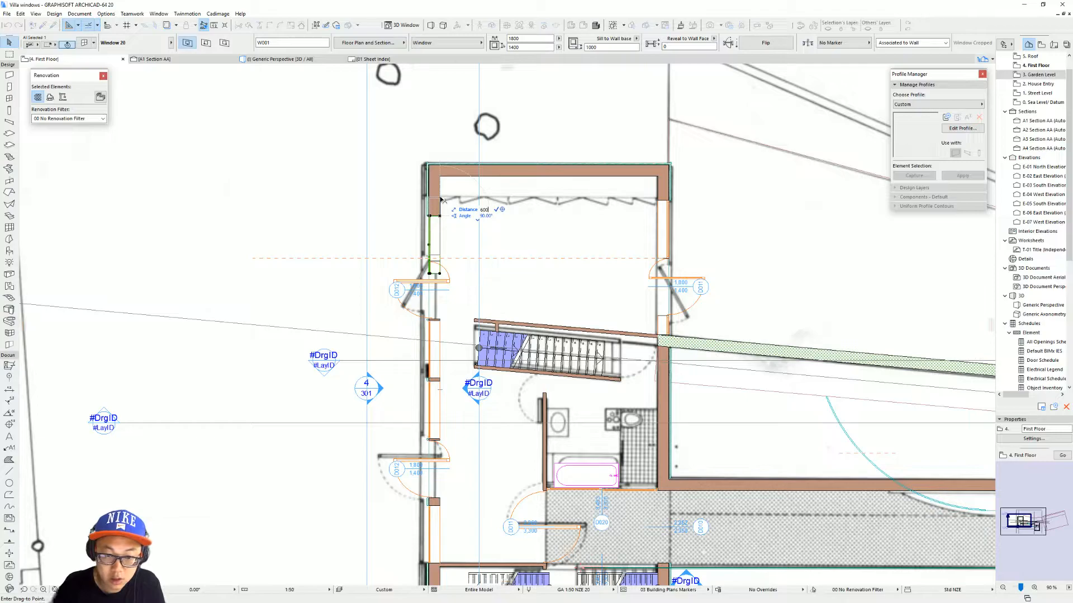
pyautogui.click(439, 193)
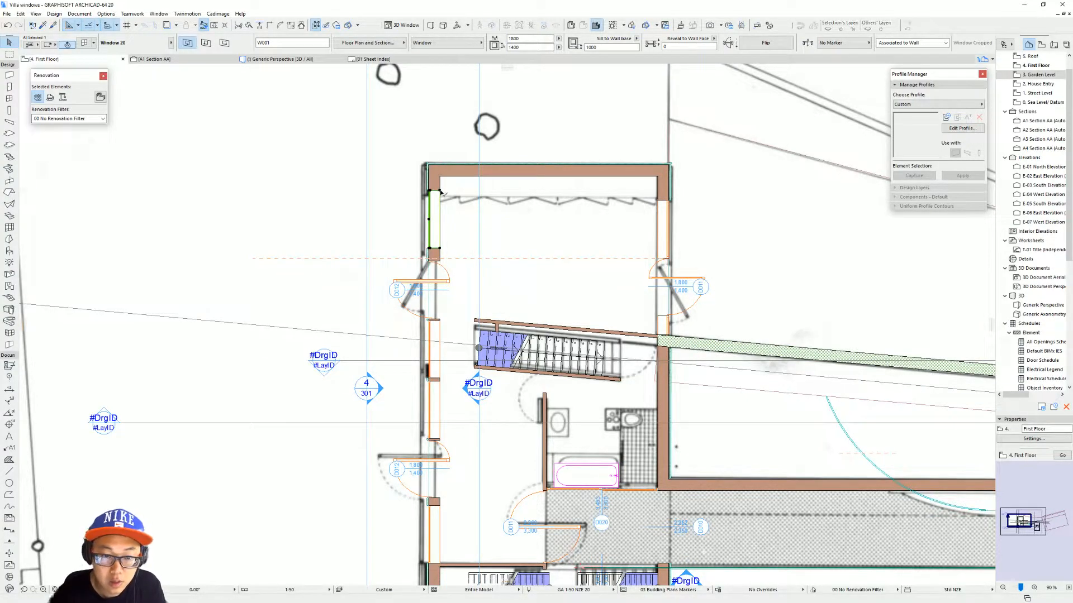
pyautogui.click(440, 192)
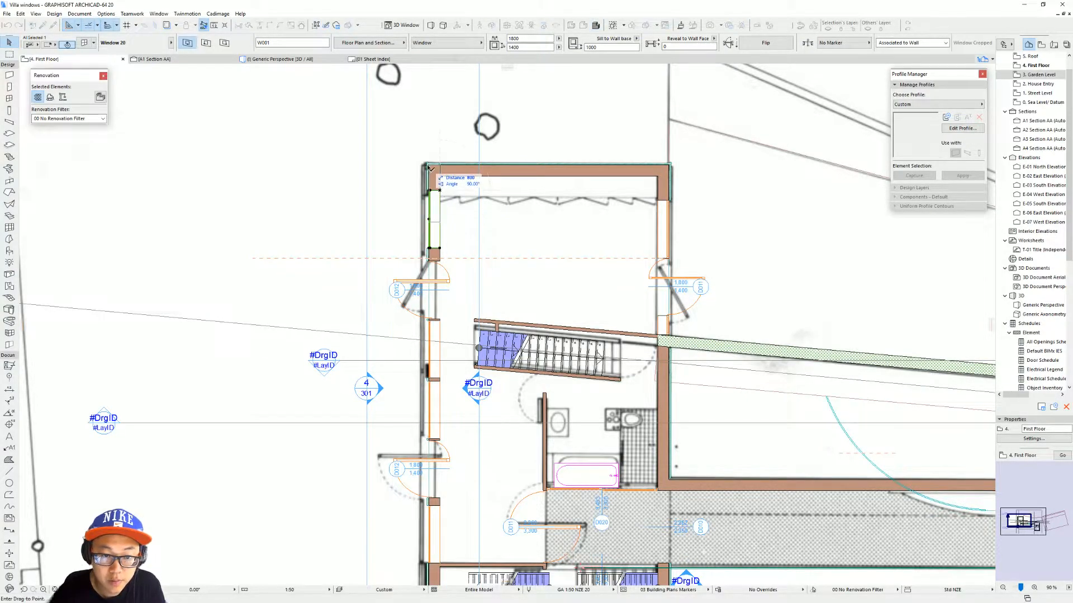
pyautogui.click(440, 206)
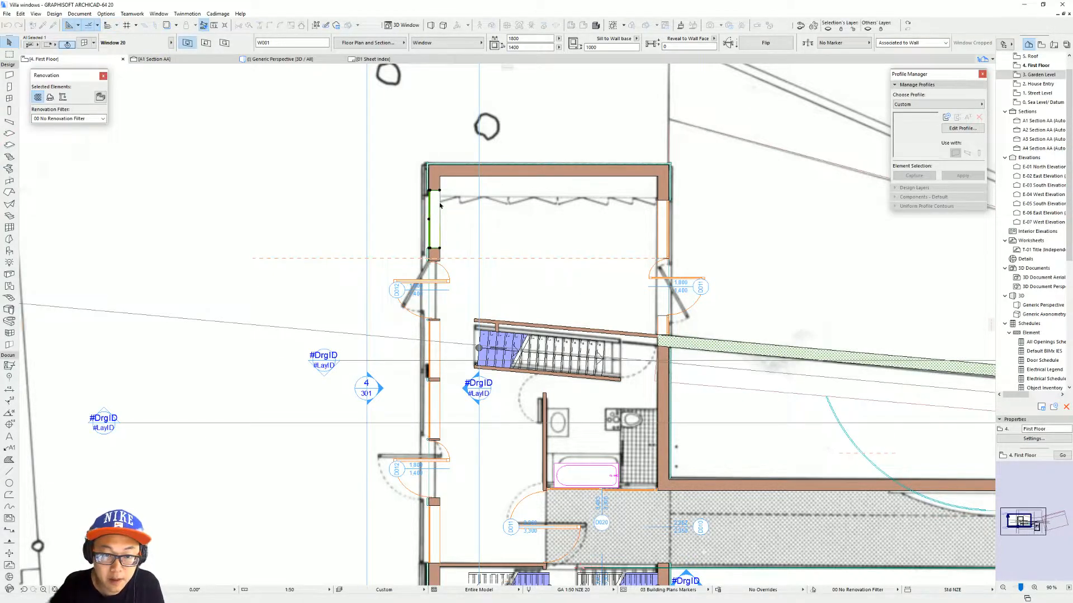
pyautogui.click(441, 264)
# Move the upper D012 pivot door up to meet the end of that window.
pyautogui.click(440, 265)
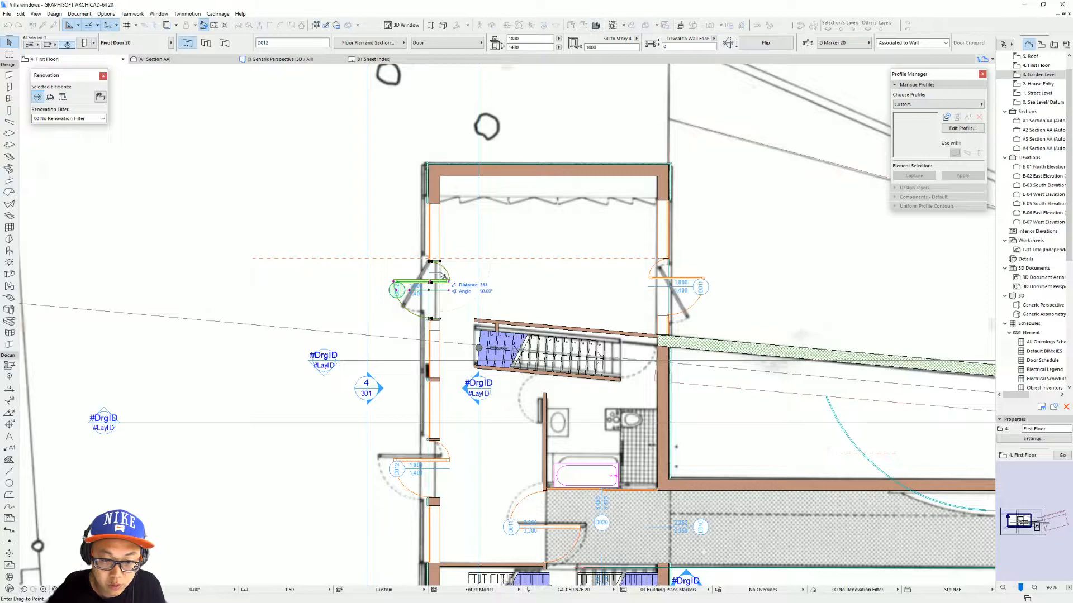
pyautogui.click(440, 260)
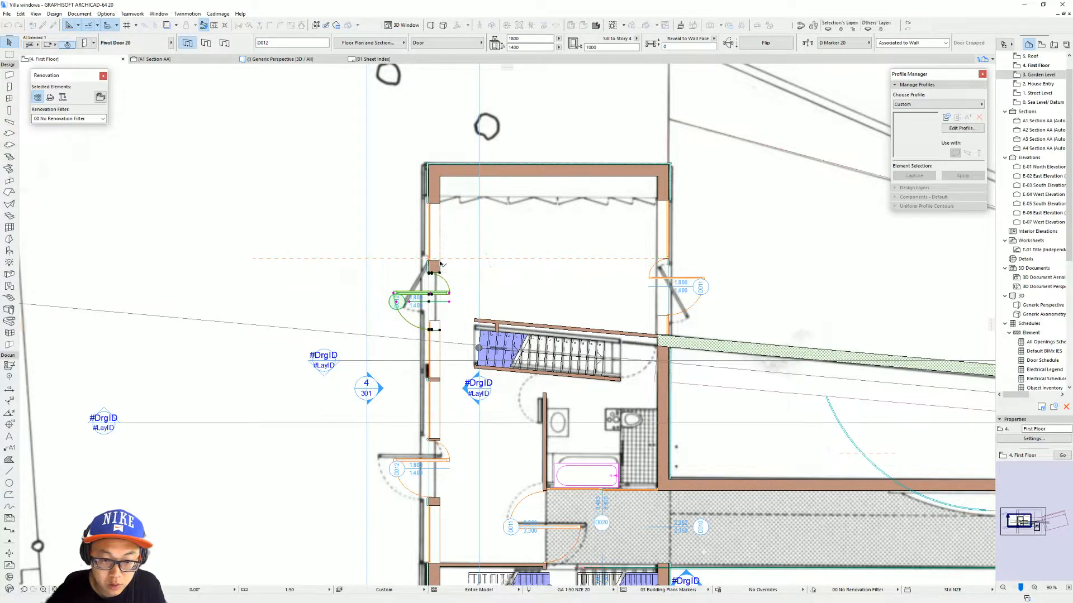
pyautogui.press('Escape')
# Move the window below the upper D012 door up against the door.
pyautogui.scroll(4, 441, 328)
pyautogui.click(441, 324)
pyautogui.hotkey('ctrl', 'd')
pyautogui.click(443, 316)
pyautogui.click(443, 313)
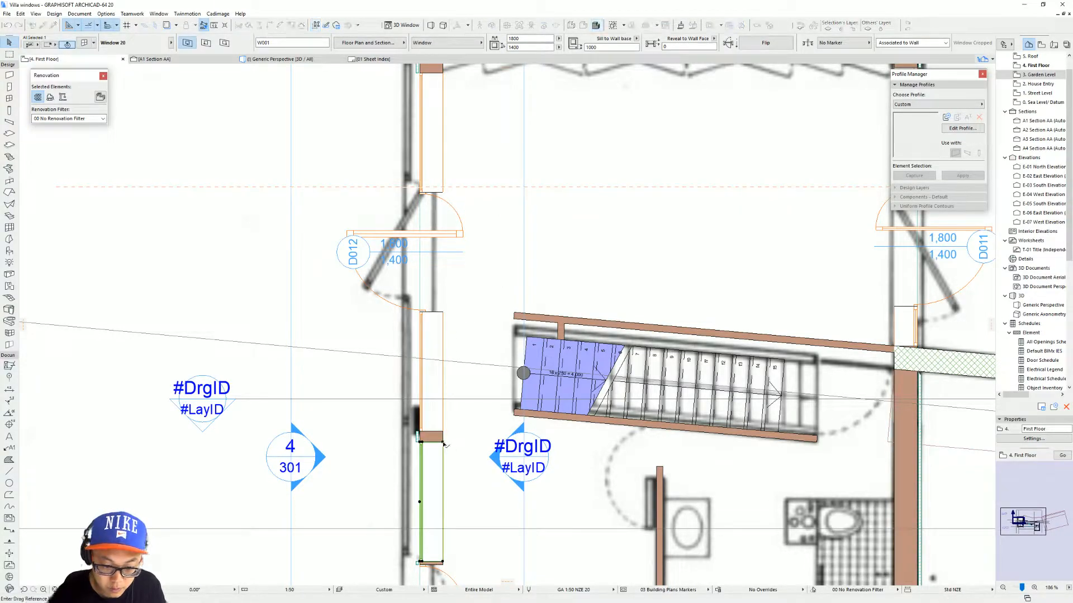
pyautogui.scroll(-3, 470, 428)
pyautogui.moveTo(474, 429); pyautogui.dragTo(440, 317, button='middle')
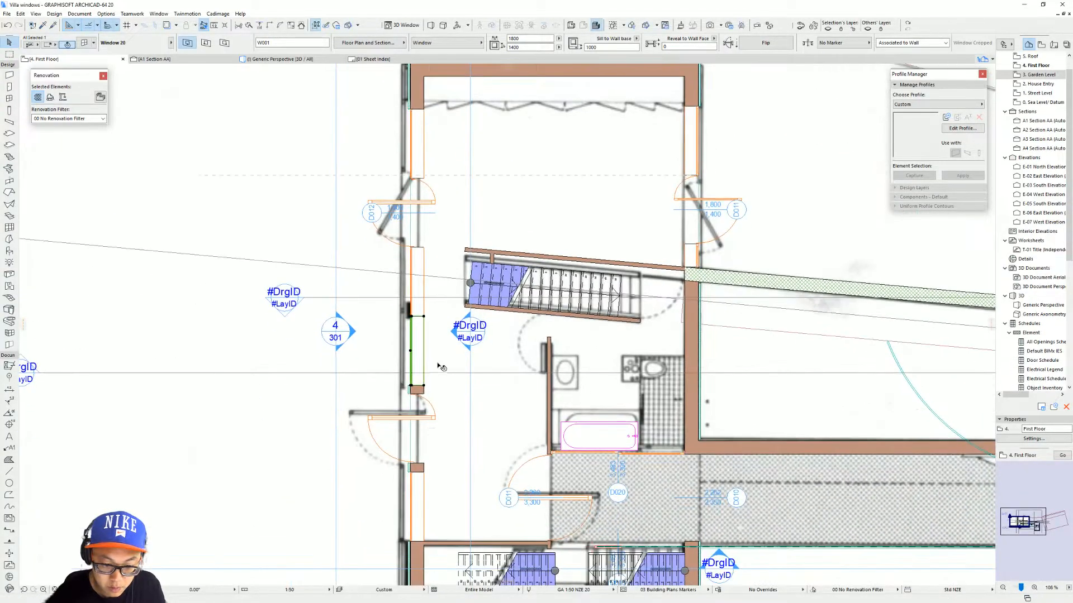
# Reposition the lower D012 door and the window below it along the west wall.
pyautogui.click(433, 411)
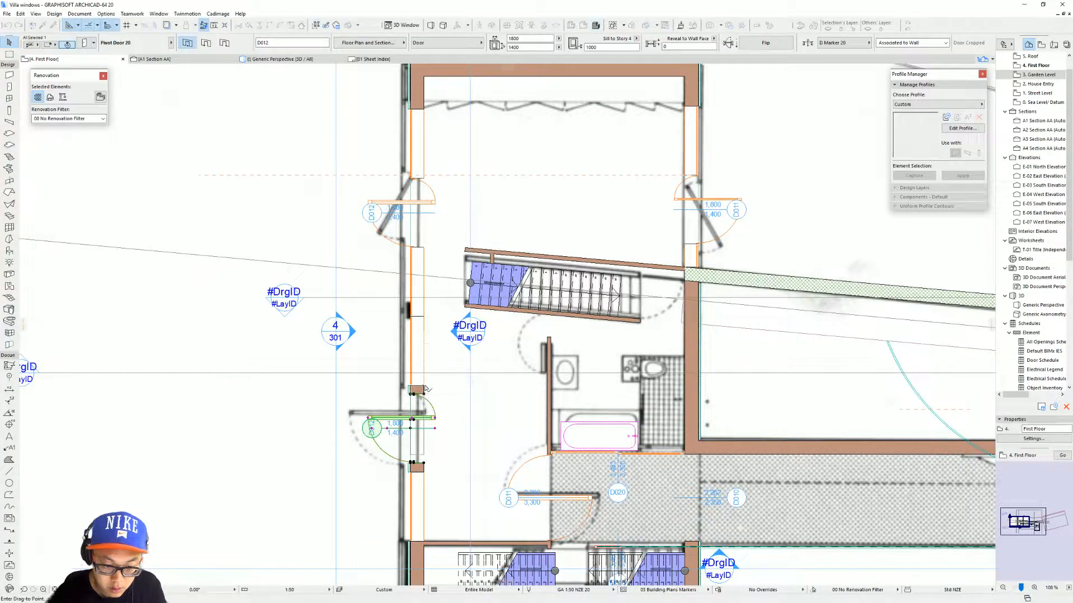
pyautogui.click(424, 472)
pyautogui.hotkey('ctrl', 'd')
pyautogui.click(424, 472)
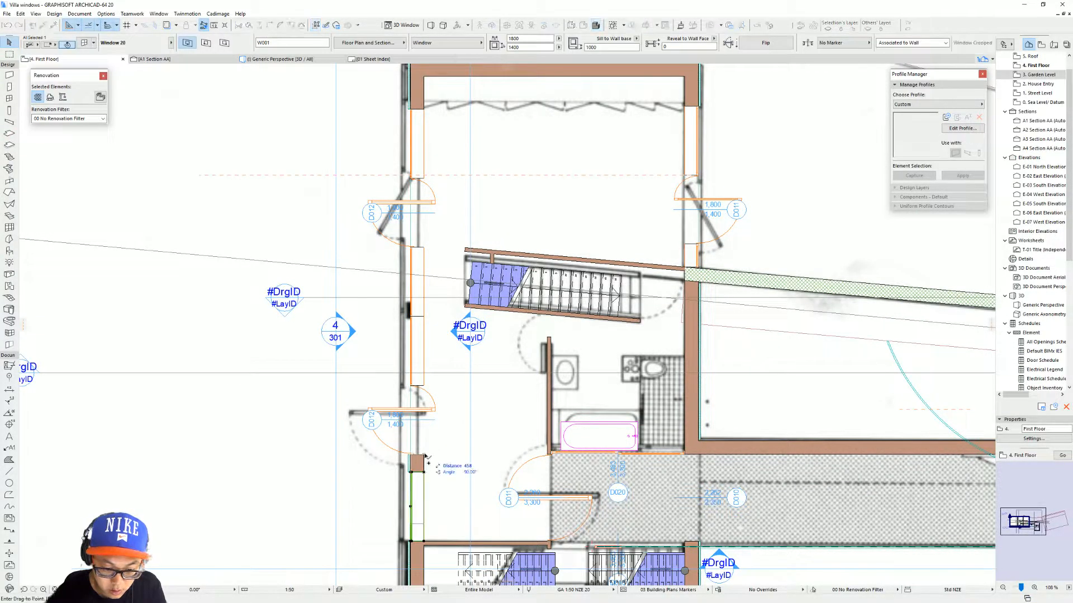
pyautogui.click(424, 419)
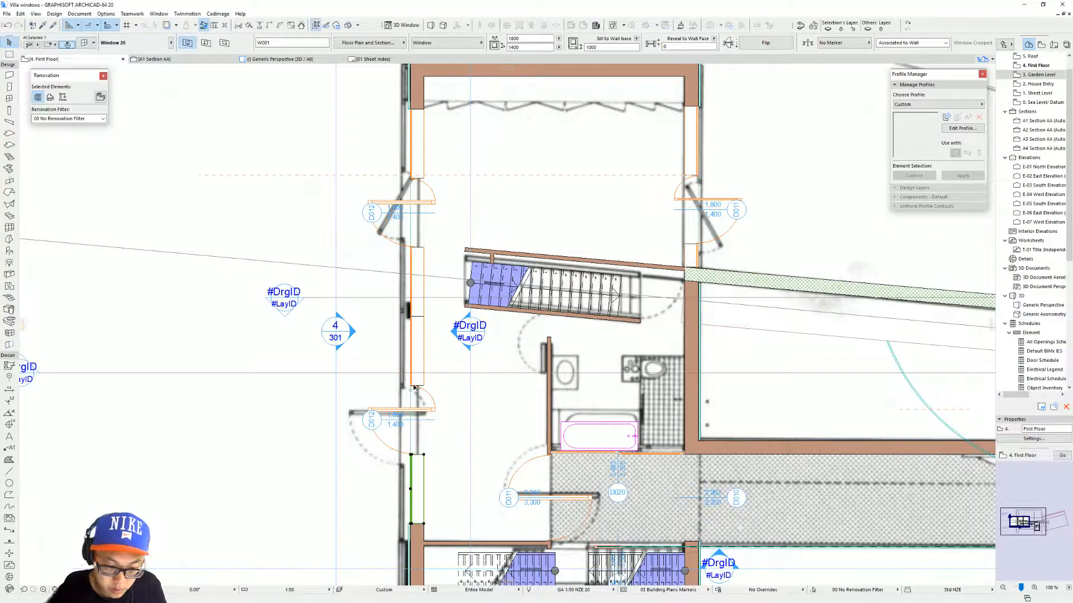
pyautogui.moveTo(409, 412); pyautogui.dragTo(409, 407, button='middle')
pyautogui.press('m')
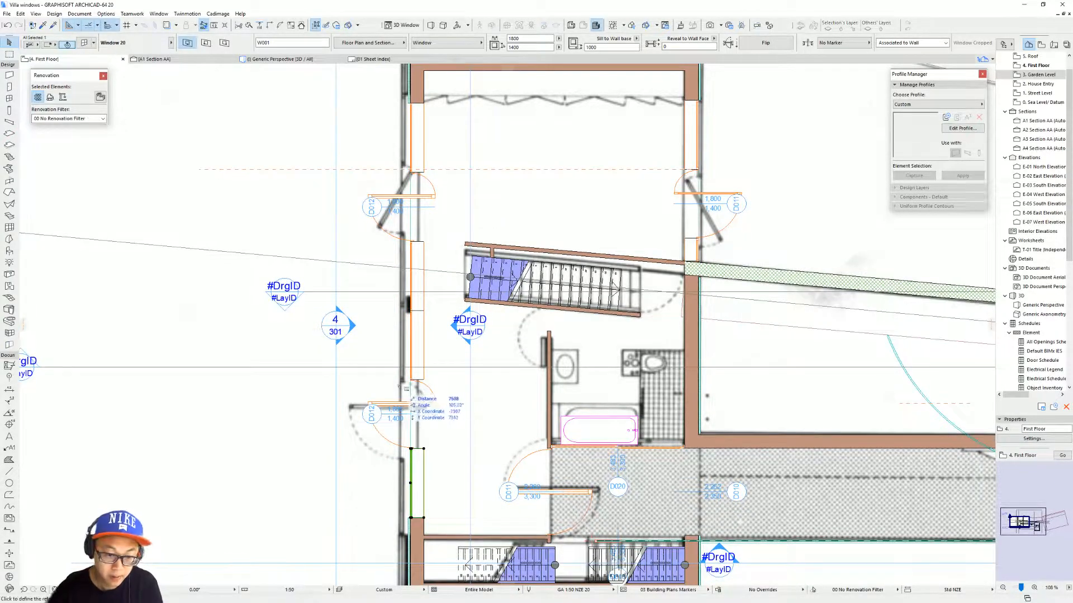
pyautogui.click(400, 380)
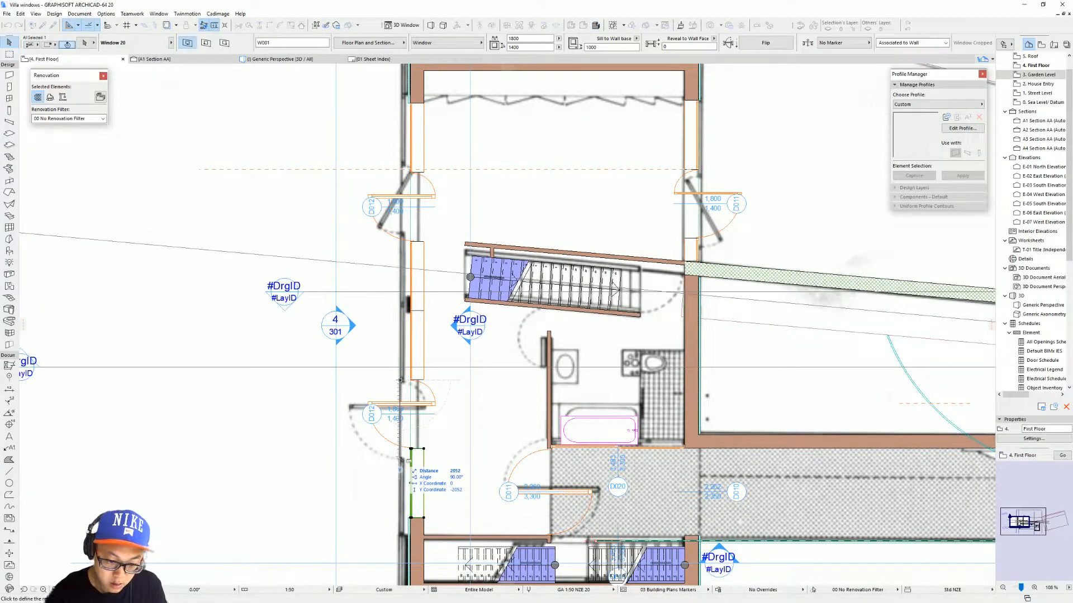
pyautogui.press('Escape')
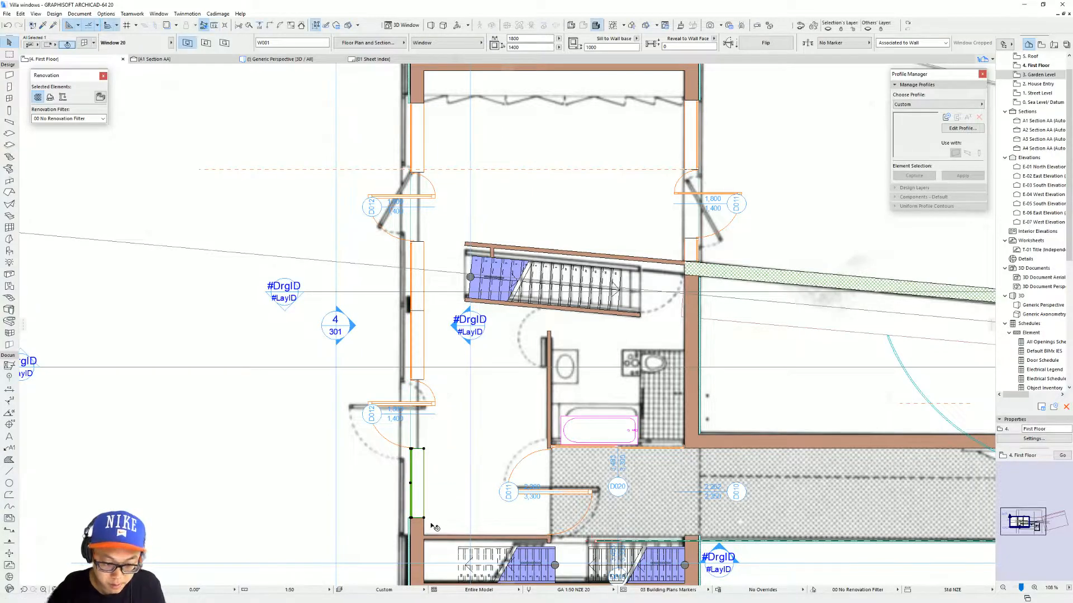
pyautogui.click(423, 522)
pyautogui.click(422, 522)
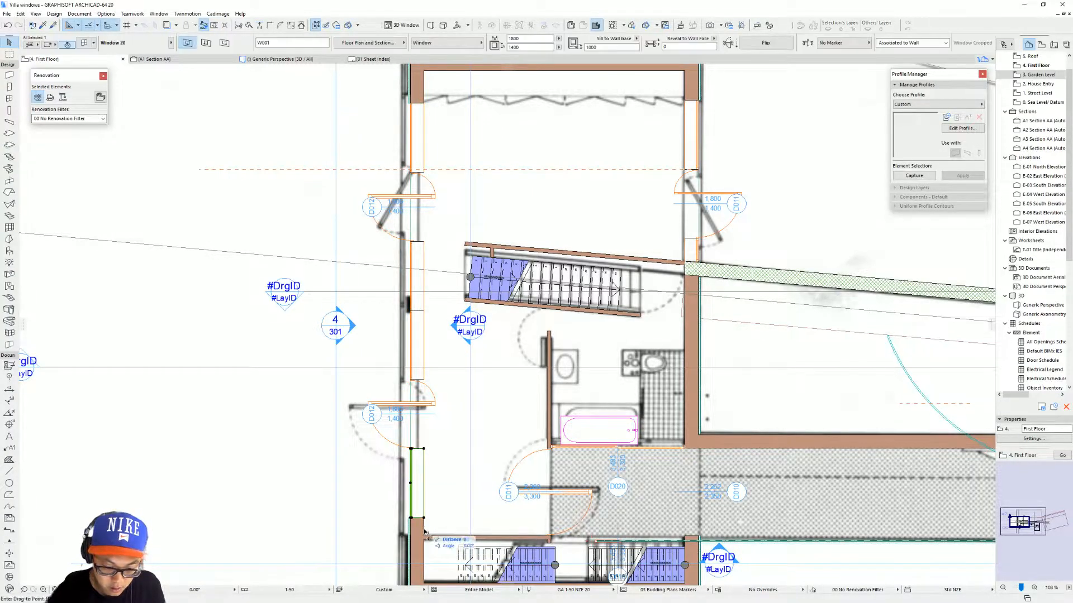
pyautogui.click(423, 518)
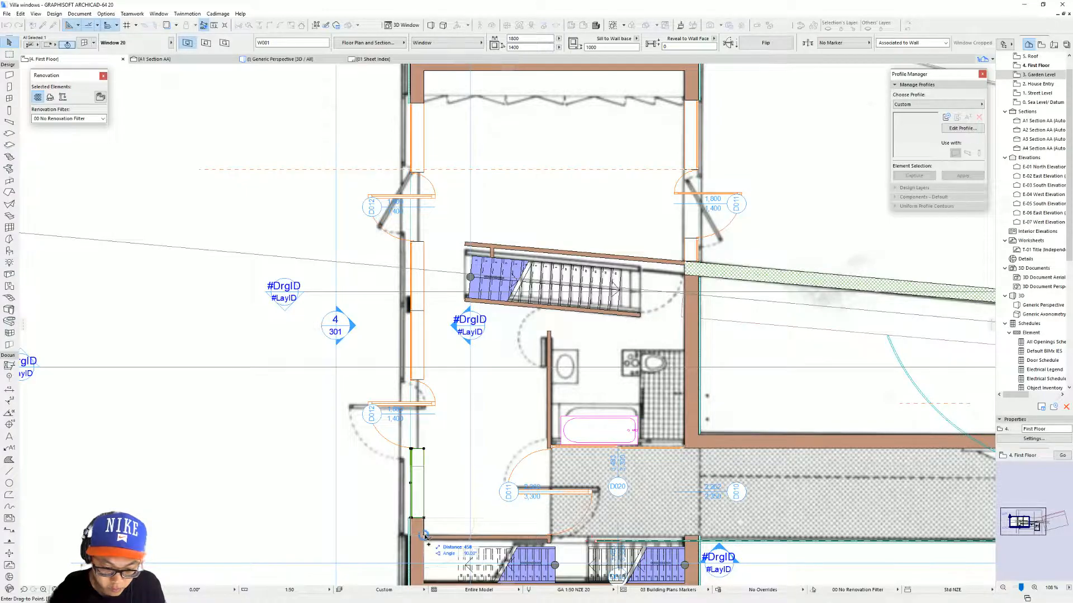
pyautogui.click(424, 536)
# Set the width of both D012 pivot doors to 2000 mm.
pyautogui.click(425, 450)
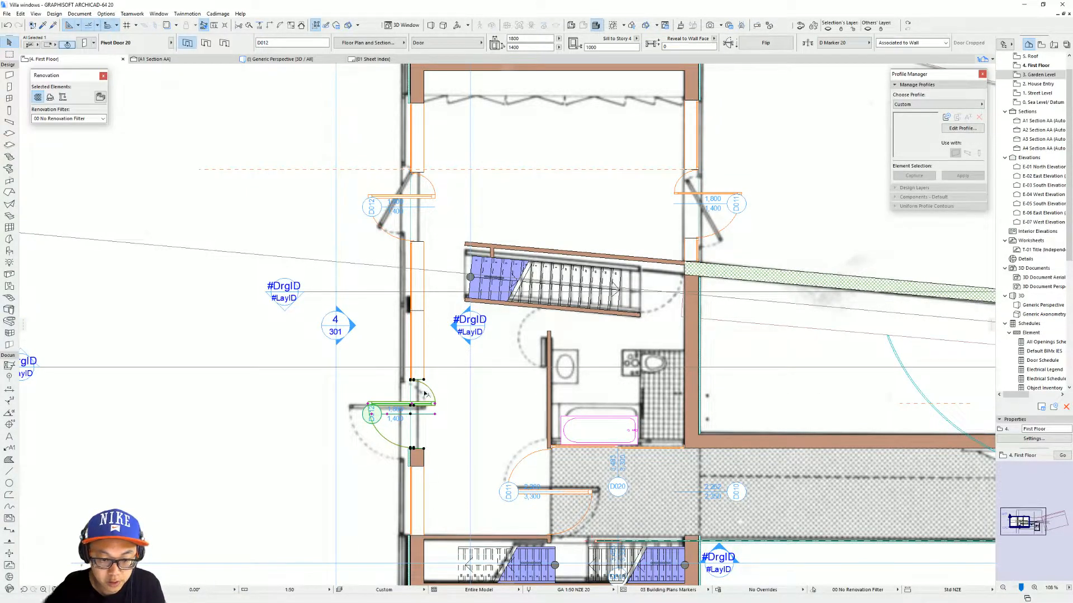
pyautogui.click(424, 450)
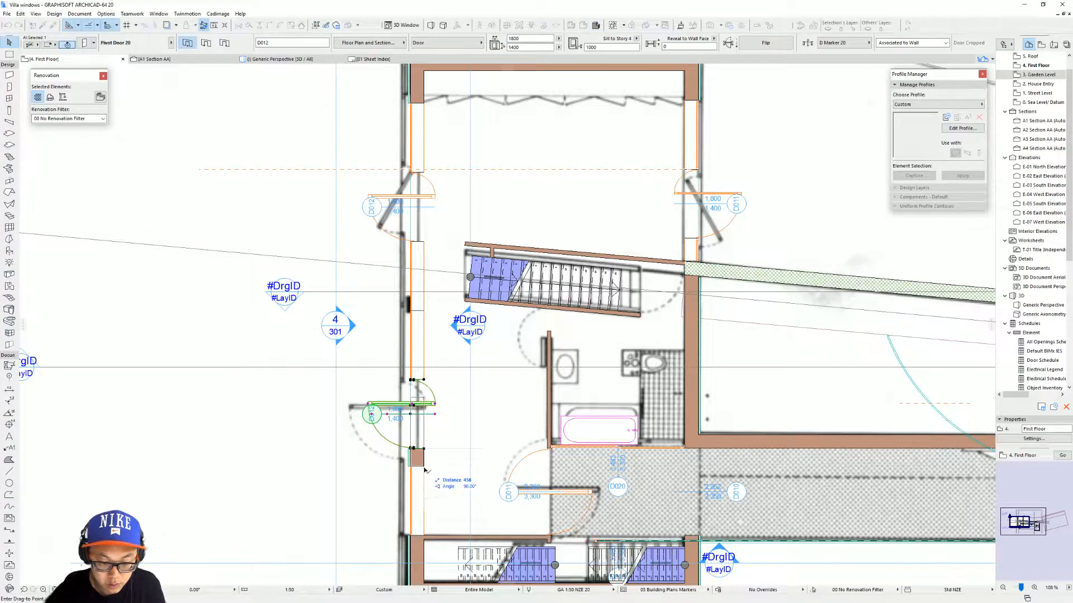
pyautogui.press('Escape')
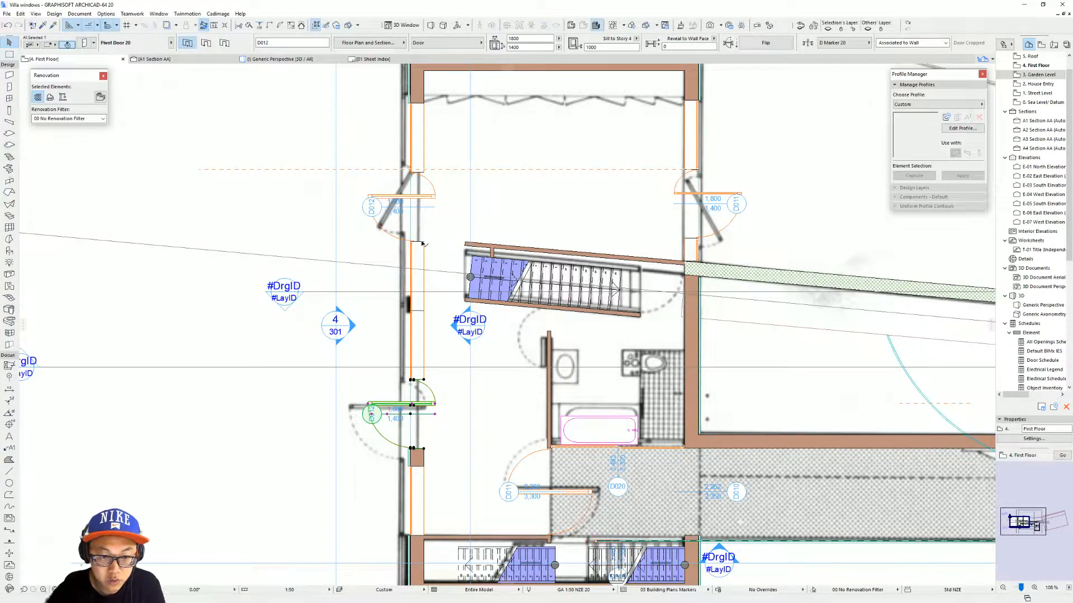
pyautogui.keyDown('shift'); pyautogui.click(412, 176); pyautogui.keyUp('shift')
pyautogui.write('2000')
pyautogui.press('Return')
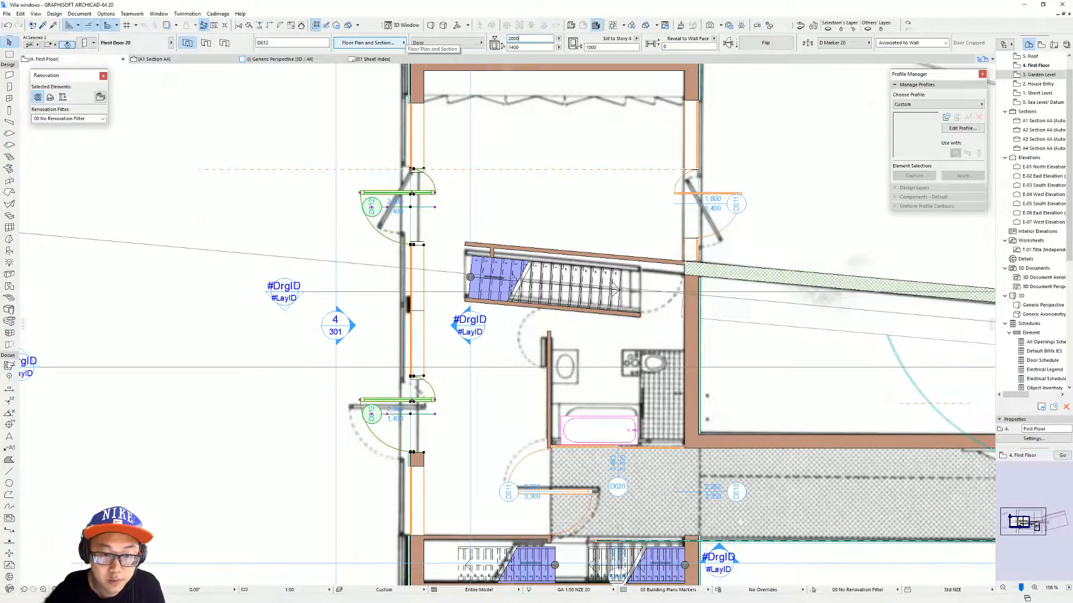
pyautogui.click(374, 173)
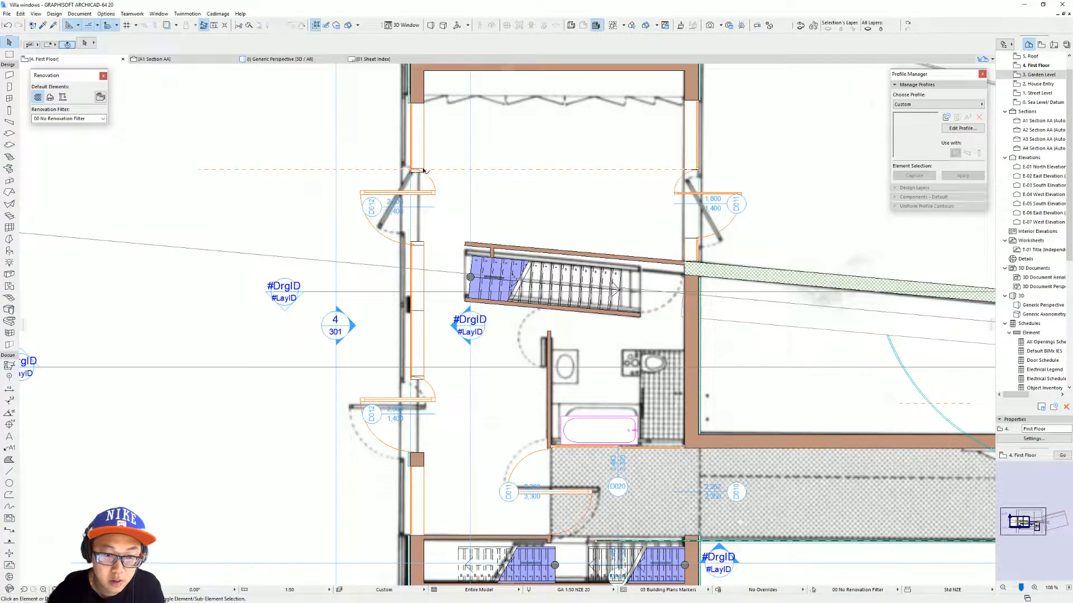
# Move the window below the upper D012 door down clear of the wider door.
pyautogui.click(424, 171)
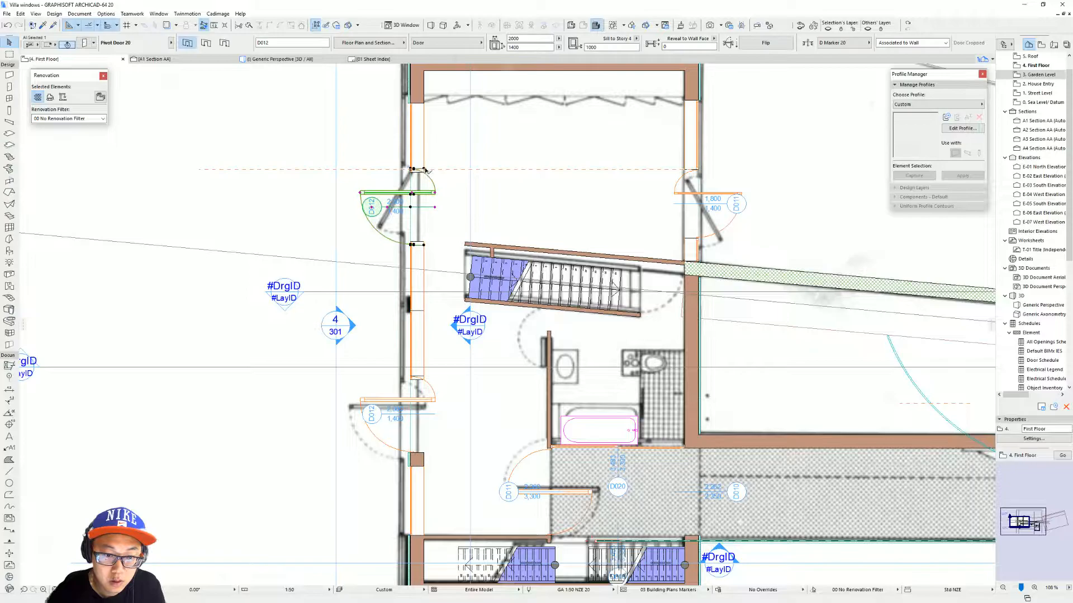
pyautogui.click(423, 243)
pyautogui.hotkey('ctrl', 'd')
pyautogui.click(424, 242)
pyautogui.click(423, 249)
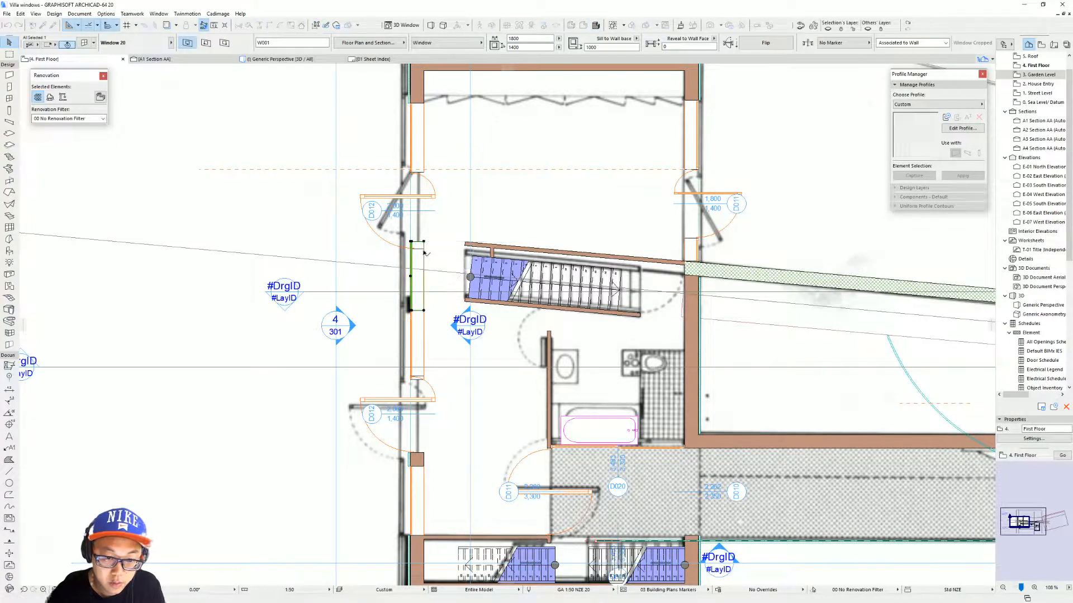
pyautogui.click(420, 333)
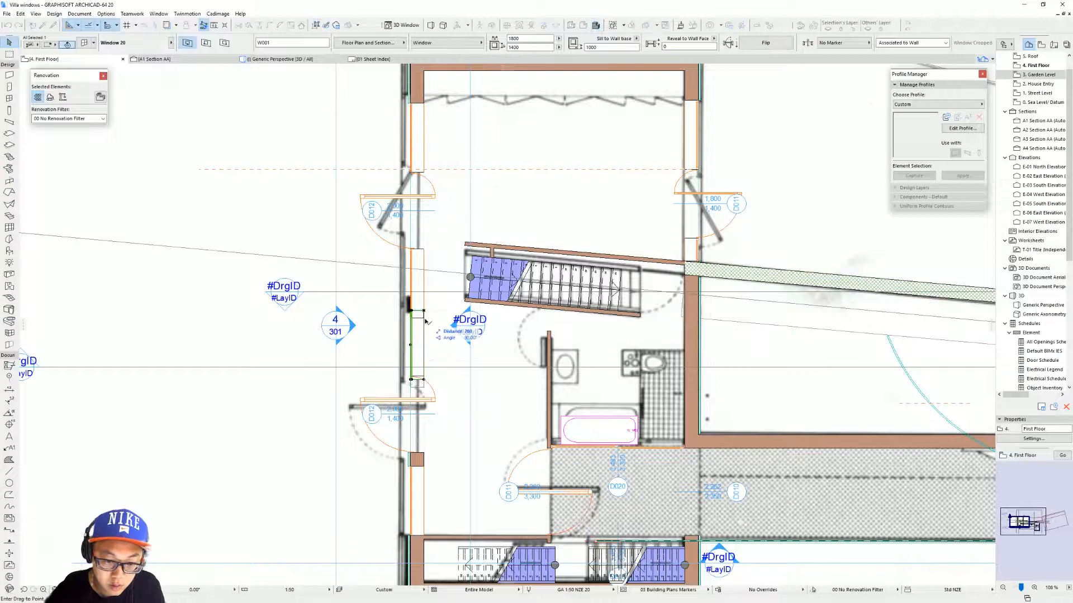
# Move the lower D012 door slightly down the west wall.
pyautogui.click(412, 401)
pyautogui.hotkey('ctrl', 'd')
pyautogui.click(424, 376)
pyautogui.click(425, 389)
pyautogui.moveTo(431, 480); pyautogui.dragTo(392, 386, button='middle')
# Move the window below the lower D012 door down the west wall so it ends at the south wall corner.
pyautogui.click(390, 381)
pyautogui.click(394, 504)
pyautogui.hotkey('ctrl', 'd')
pyautogui.click(372, 503)
pyautogui.moveTo(375, 271); pyautogui.dragTo(370, 472, button='middle')
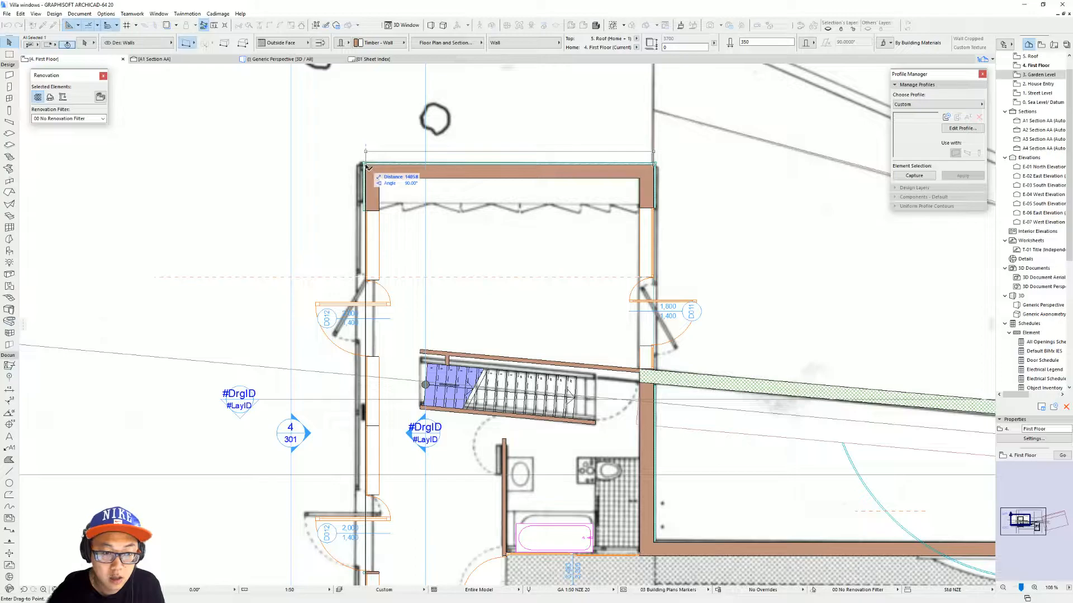
pyautogui.scroll(5, 366, 166)
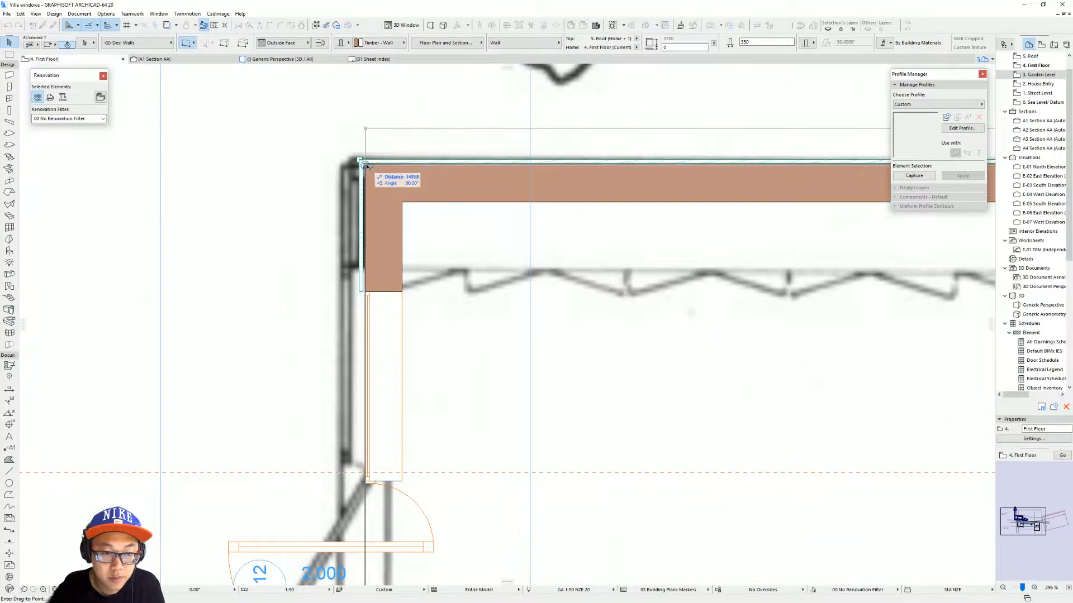
pyautogui.scroll(-8, 369, 169)
pyautogui.scroll(5, 365, 444)
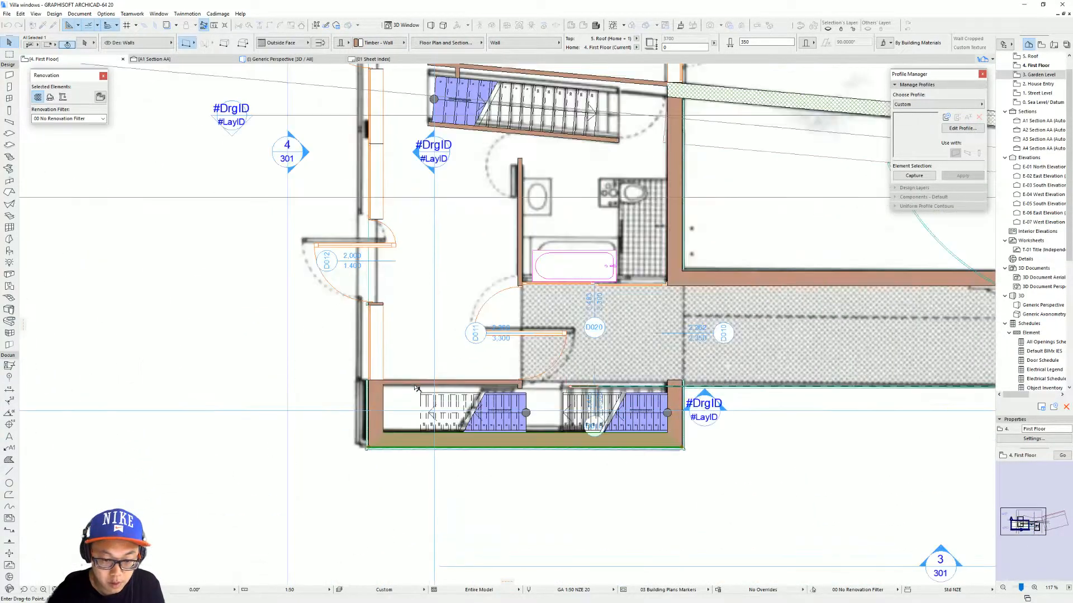
pyautogui.scroll(3, 528, 421)
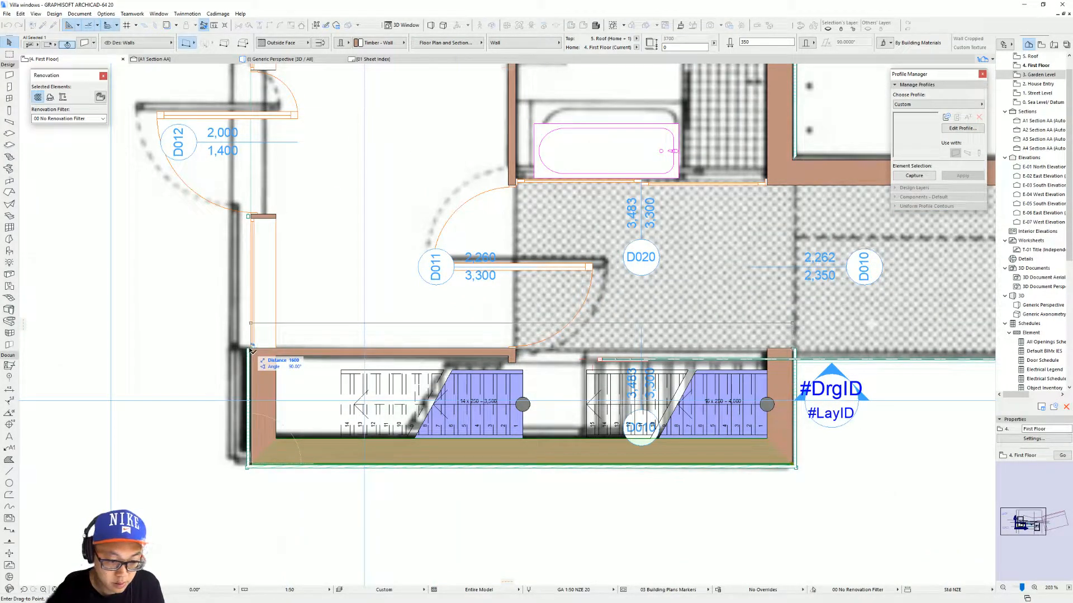
pyautogui.click(251, 350)
pyautogui.scroll(-5, 383, 379)
pyautogui.press('Escape')
pyautogui.click(330, 149)
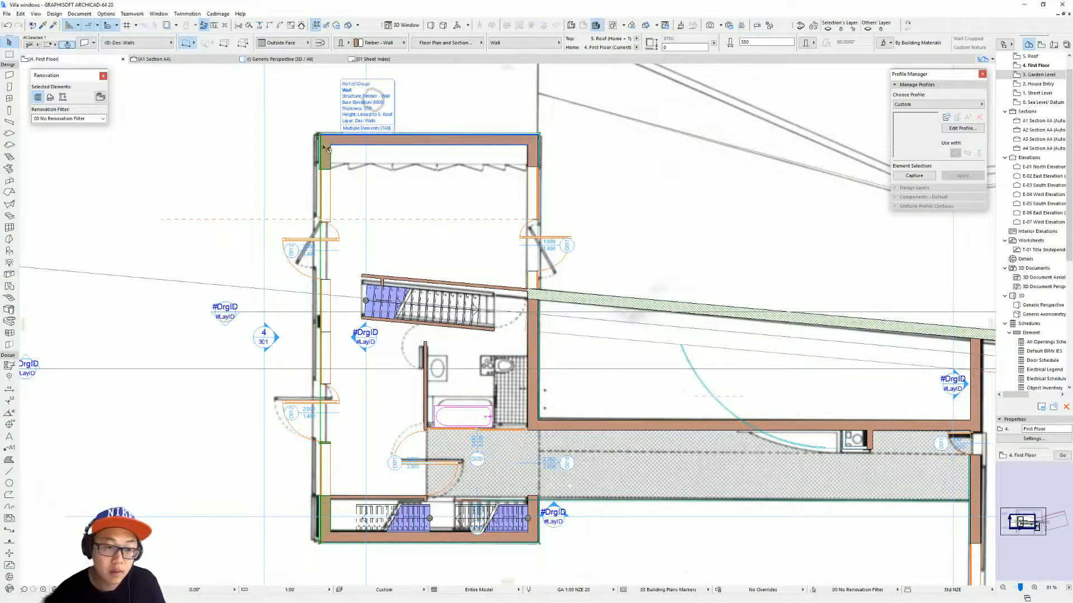
pyautogui.press('Escape')
pyautogui.click(321, 169)
pyautogui.hotkey('ctrl', 'd')
pyautogui.click(320, 169)
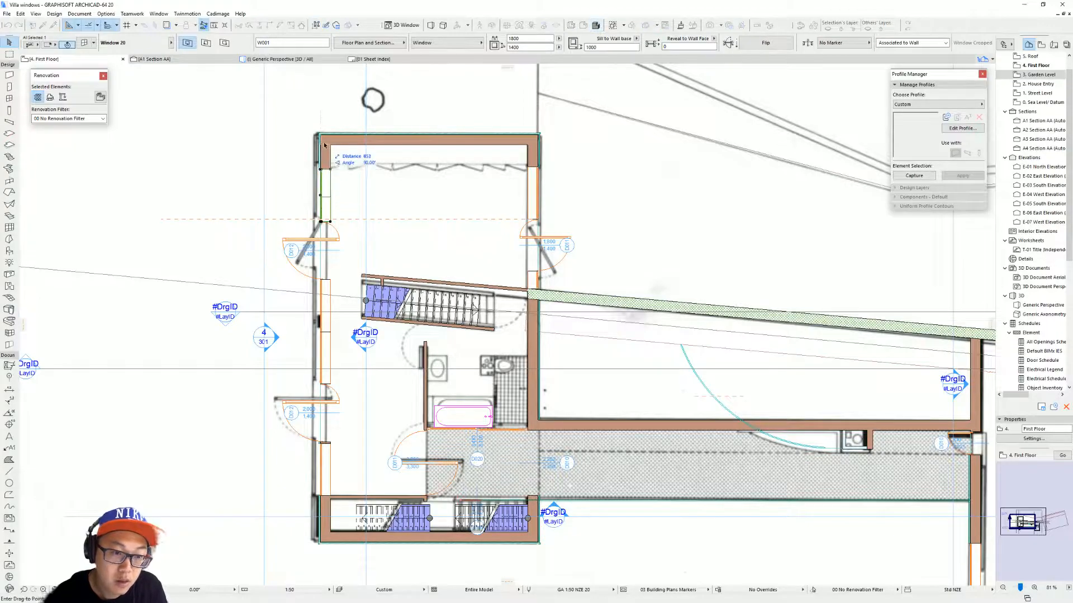
pyautogui.press('Escape')
pyautogui.press('Escape')
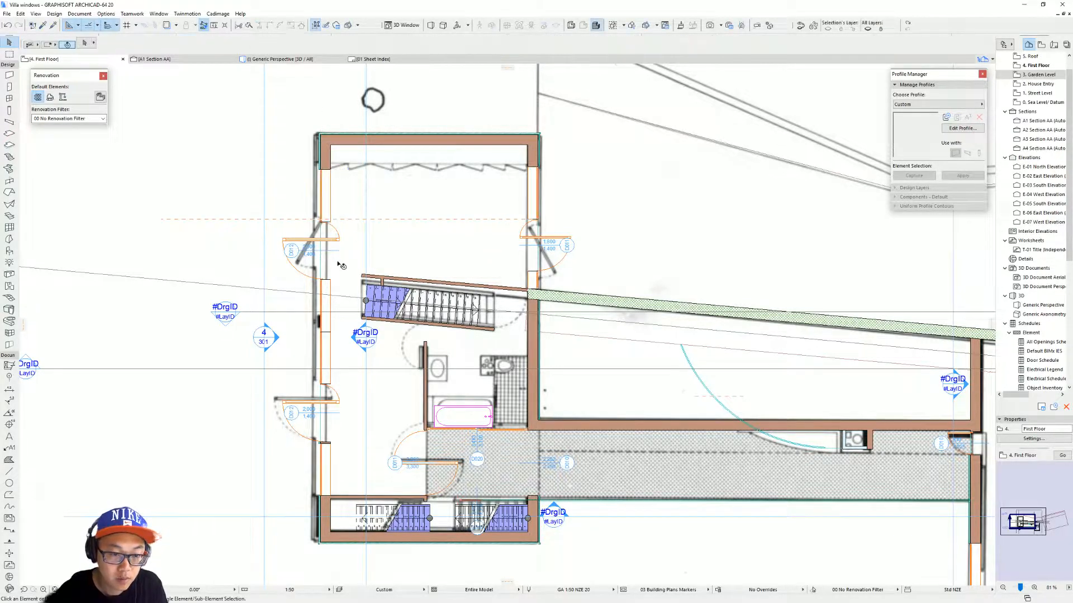
# Examine the window between the two D012 doors and the lower D012 door on the west wall.
pyautogui.scroll(2, 337, 260)
pyautogui.click(315, 304)
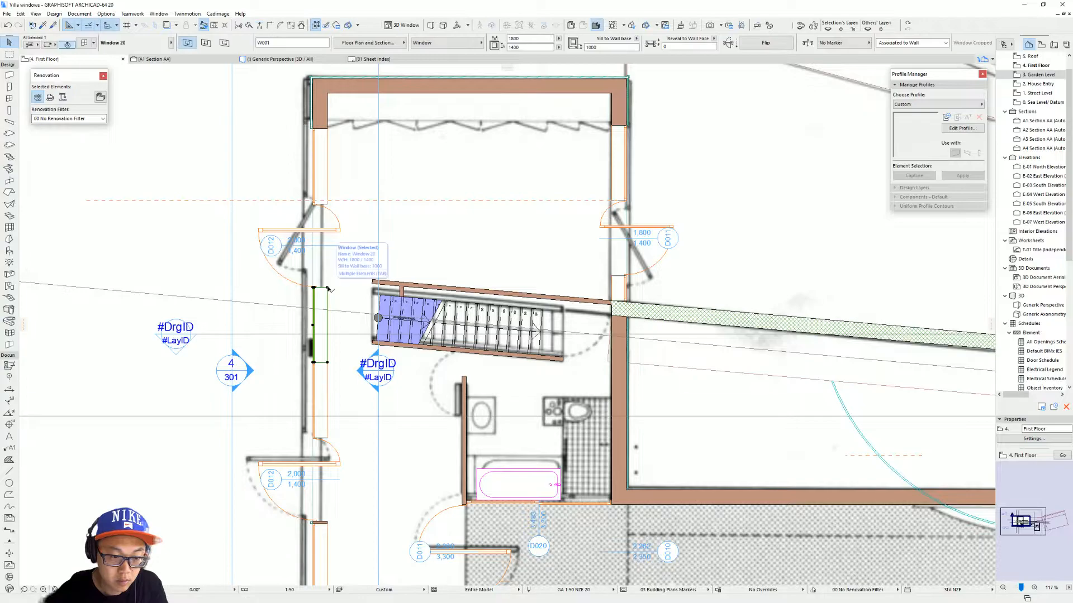
pyautogui.scroll(8, 314, 366)
pyautogui.scroll(5, 316, 363)
pyautogui.scroll(-12, 324, 355)
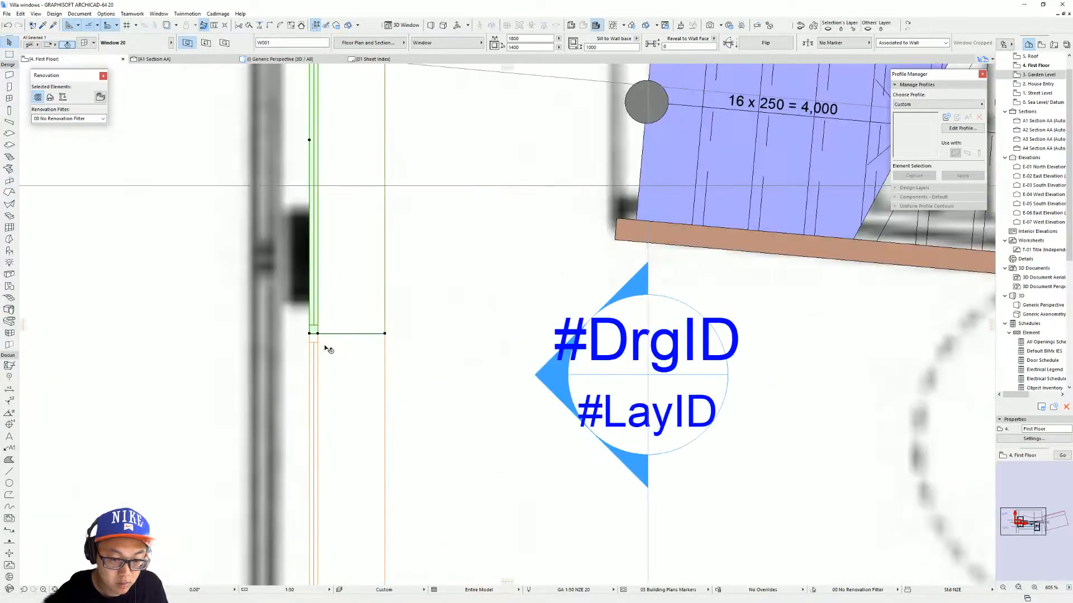
pyautogui.scroll(2, 369, 409)
pyautogui.click(352, 398)
pyautogui.click(352, 397)
pyautogui.click(353, 391)
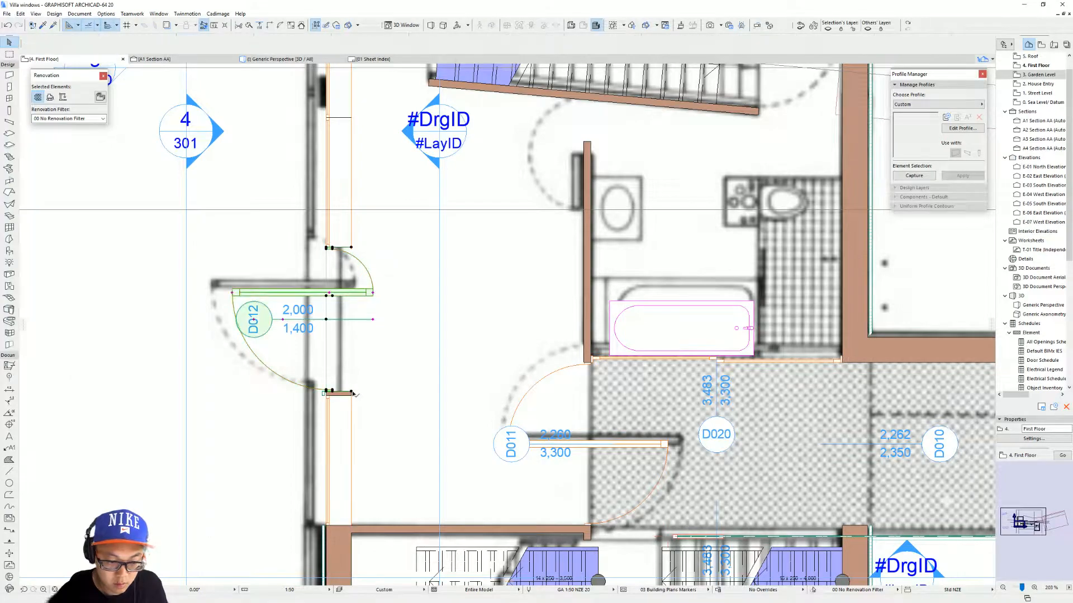
pyautogui.scroll(-2, 384, 393)
pyautogui.scroll(-1, 385, 369)
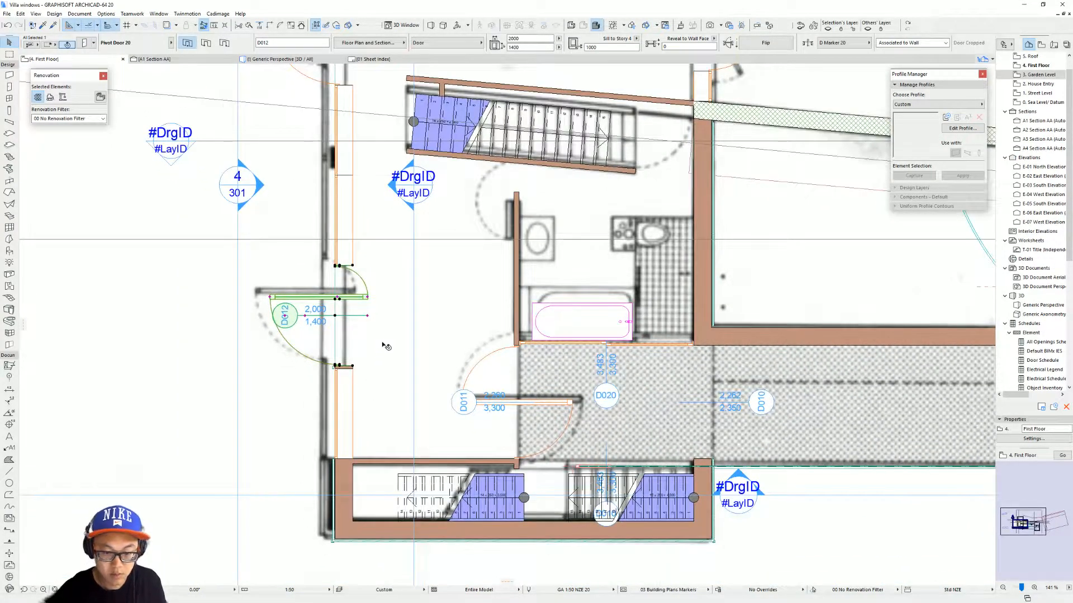
# Inspect the window at the west wall's south end and the neighbouring stairs.
pyautogui.click(350, 374)
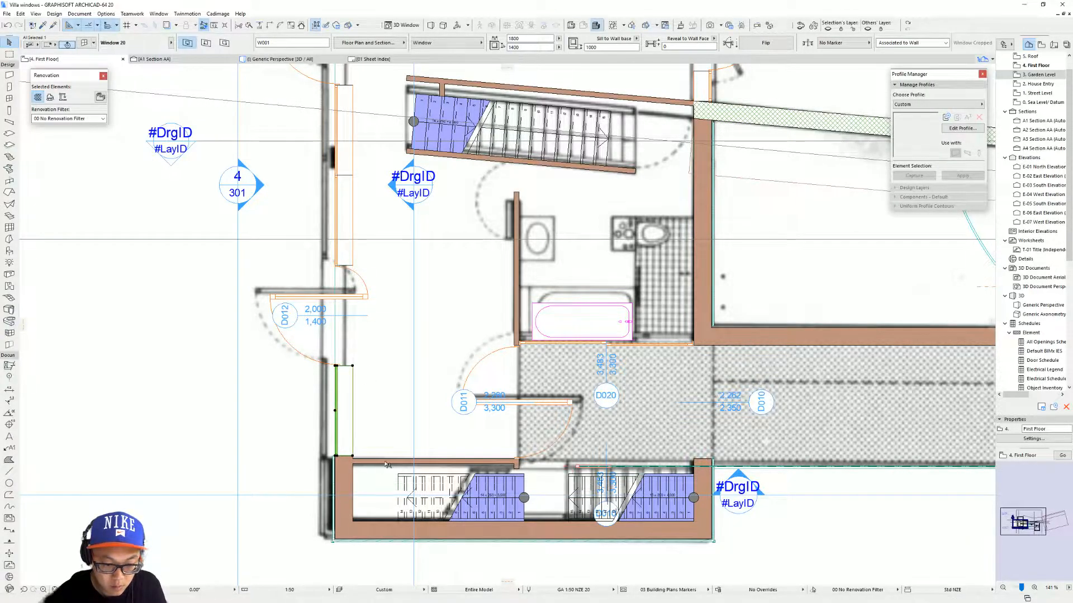
pyautogui.click(386, 463)
pyautogui.keyDown('shift'); pyautogui.click(512, 511); pyautogui.keyUp('shift')
pyautogui.keyDown('shift'); pyautogui.click(667, 487); pyautogui.keyUp('shift')
pyautogui.scroll(6, 612, 482)
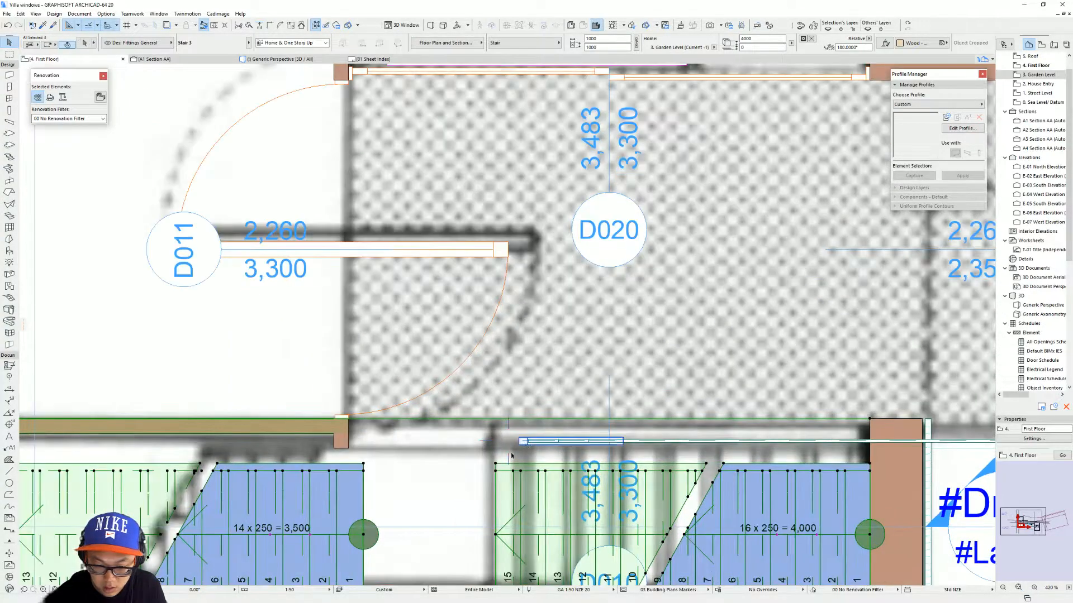
pyautogui.scroll(-7, 454, 456)
pyautogui.scroll(4, 379, 506)
# Examine the walls enclosing the south staircase.
pyautogui.keyDown('shift'); pyautogui.click(212, 487); pyautogui.keyUp('shift')
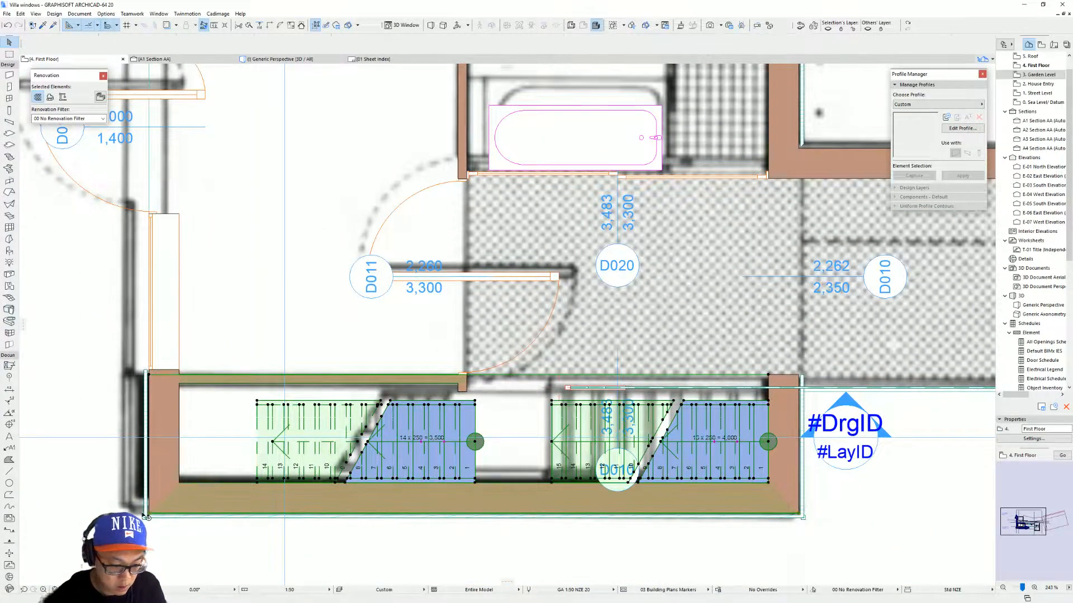
pyautogui.click(179, 377)
pyautogui.click(178, 372)
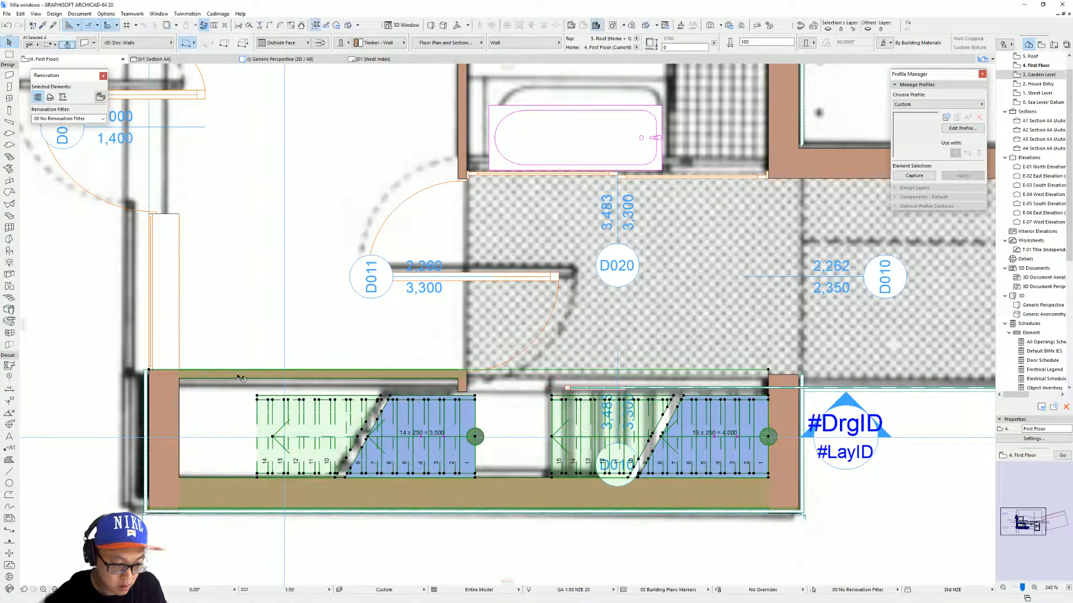
pyautogui.press('Escape')
pyautogui.click(167, 449)
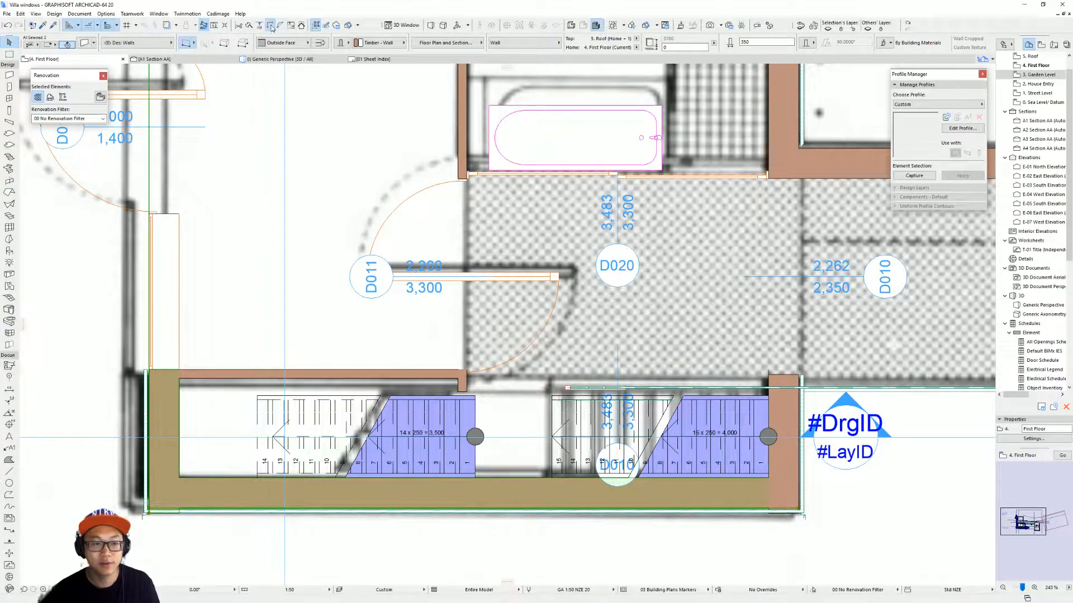
pyautogui.press('Escape')
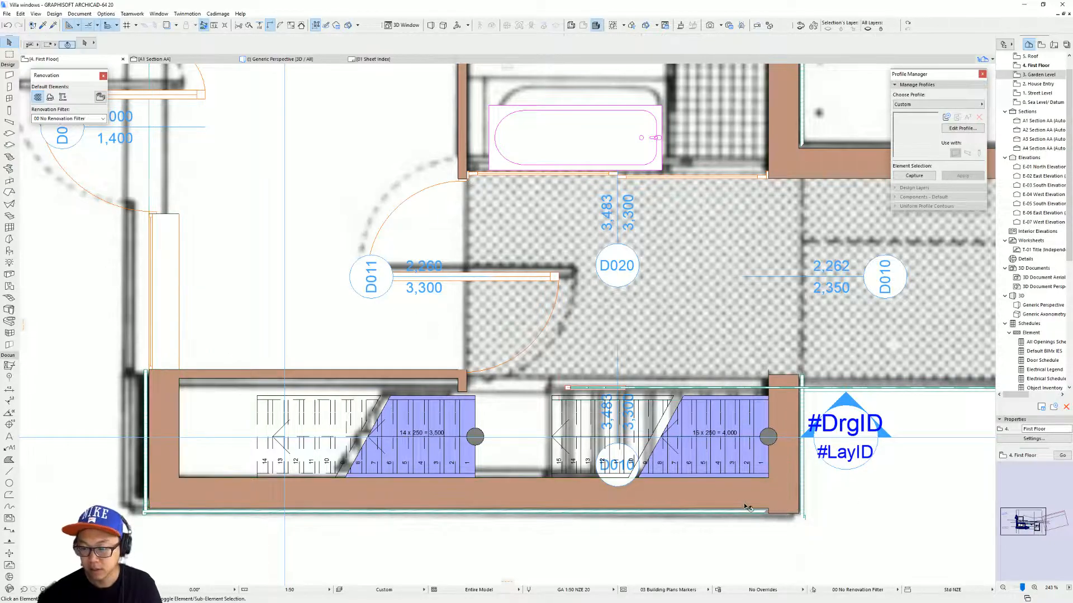
pyautogui.click(750, 508)
pyautogui.keyDown('shift'); pyautogui.click(791, 479); pyautogui.keyUp('shift')
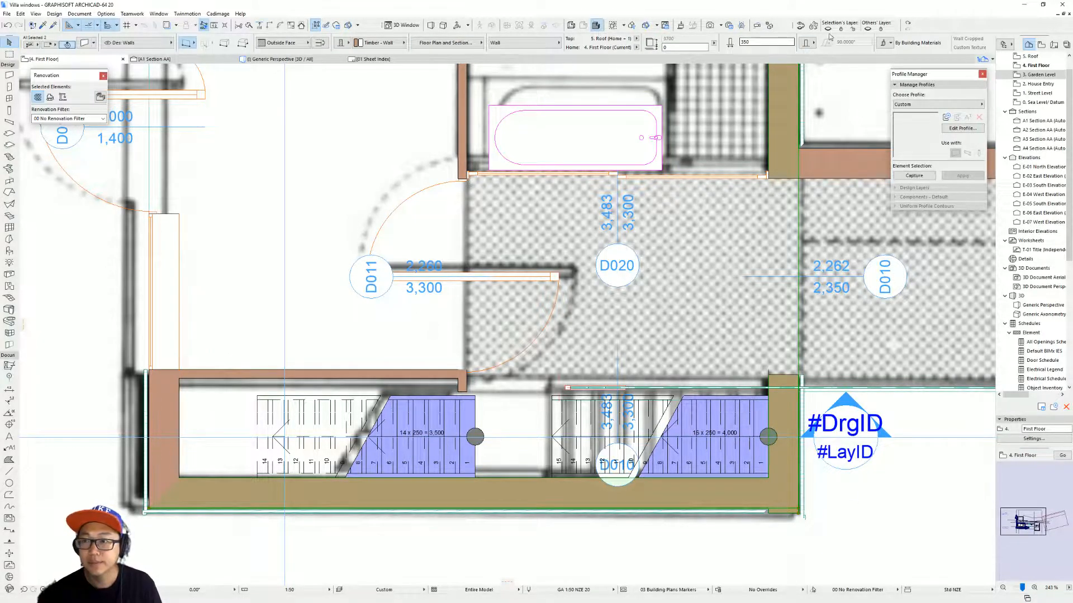
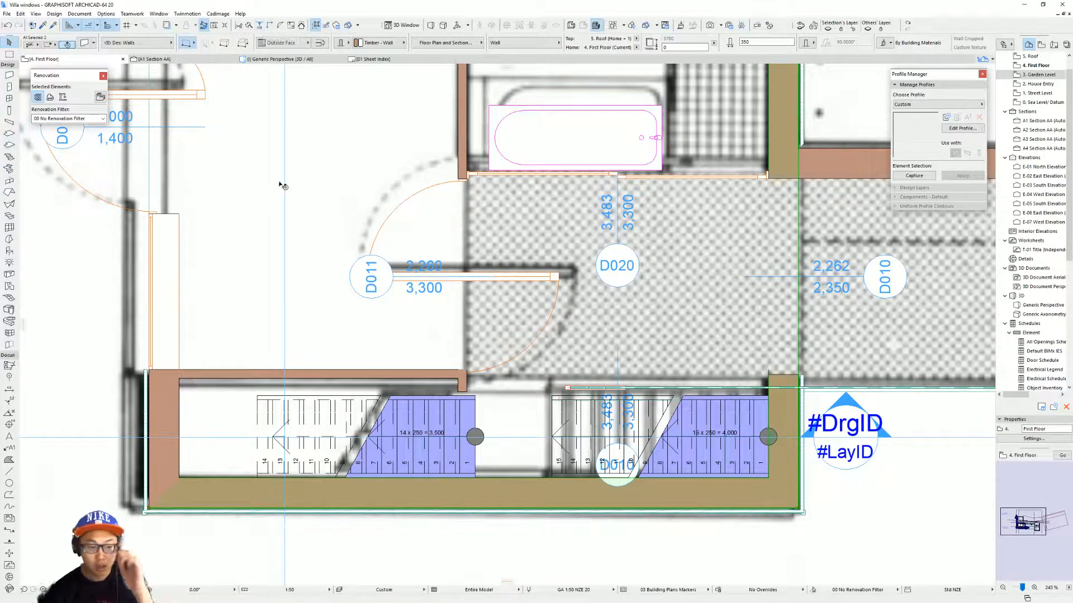
pyautogui.scroll(-4, 297, 192)
pyautogui.scroll(5, 620, 403)
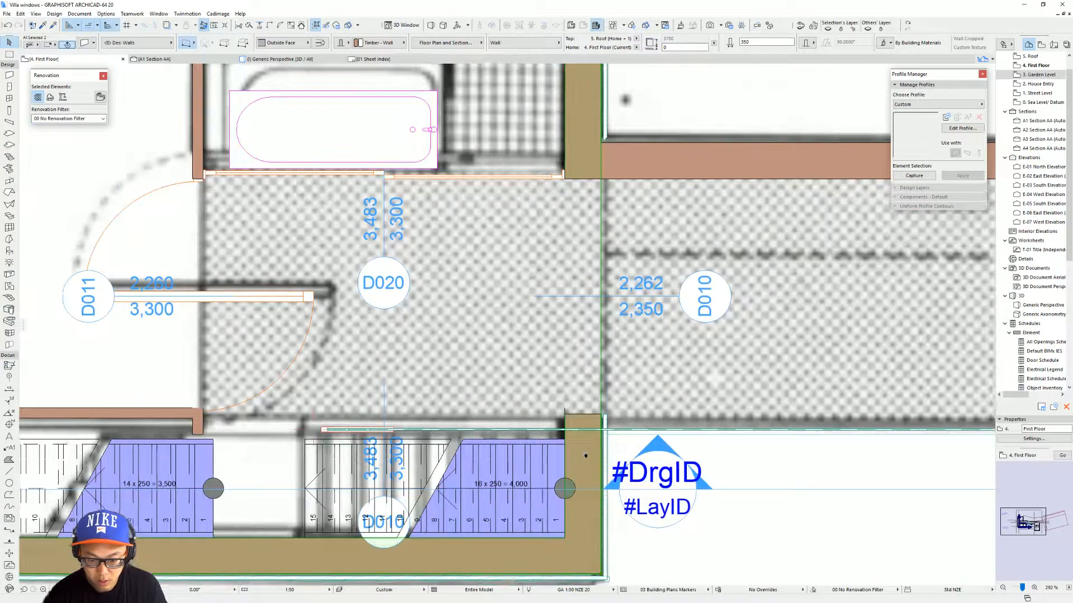
pyautogui.moveTo(586, 455); pyautogui.dragTo(623, 438, button='middle')
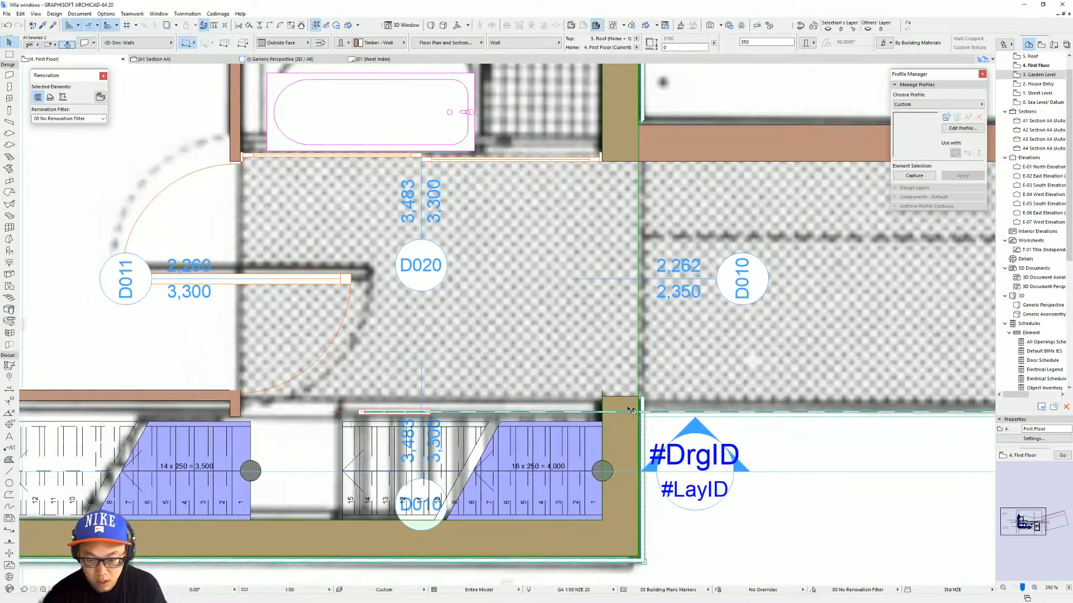
pyautogui.press('Escape')
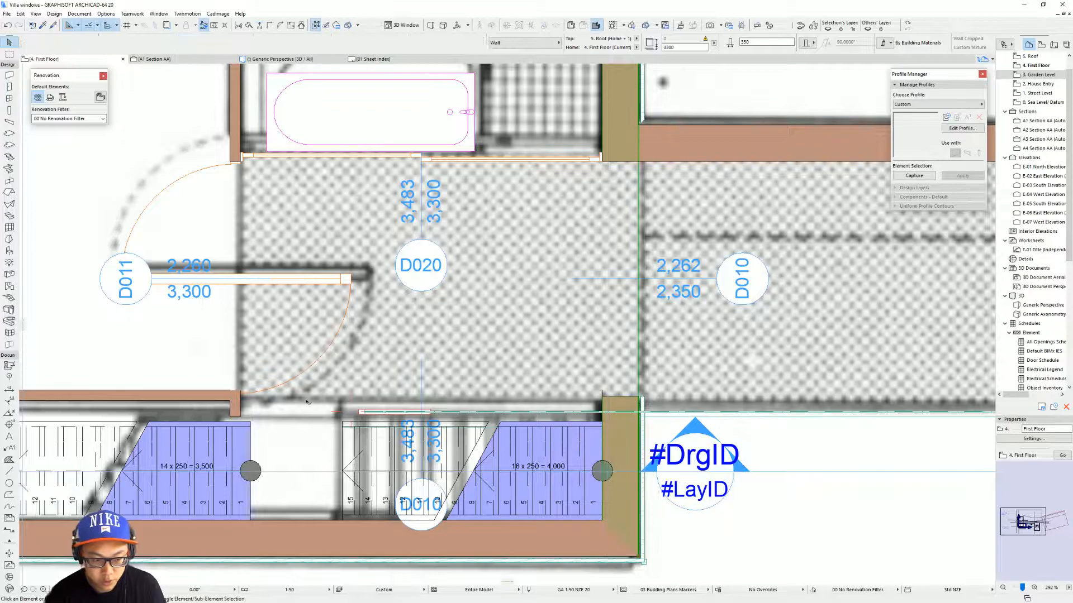
# Resize the D010 door opening on the south wall to a width of 2200 mm.
pyautogui.scroll(1, 638, 407)
pyautogui.click(676, 404)
pyautogui.click(676, 403)
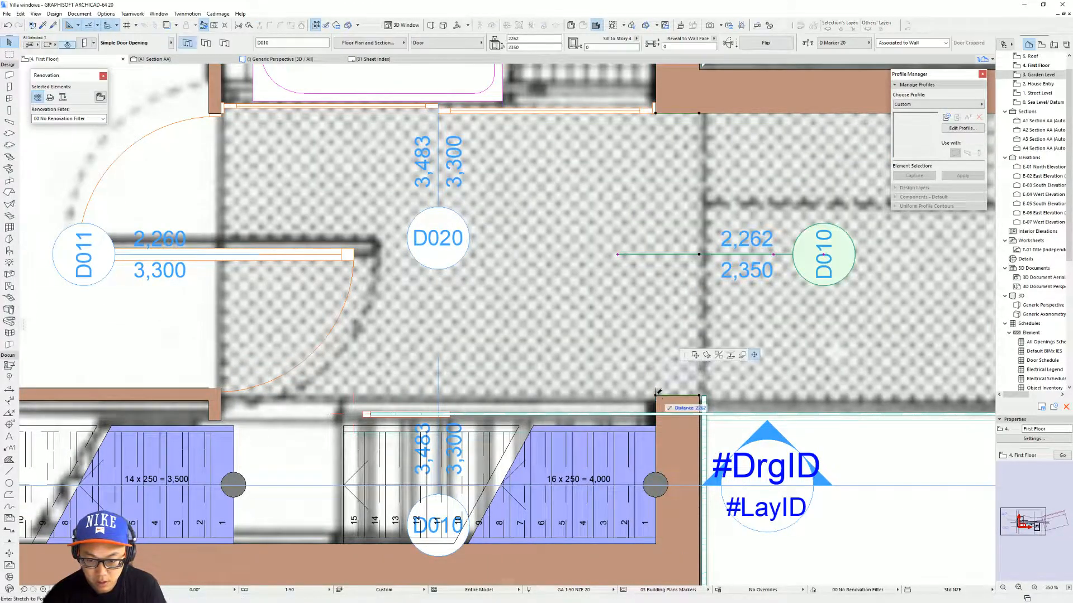
pyautogui.click(222, 388)
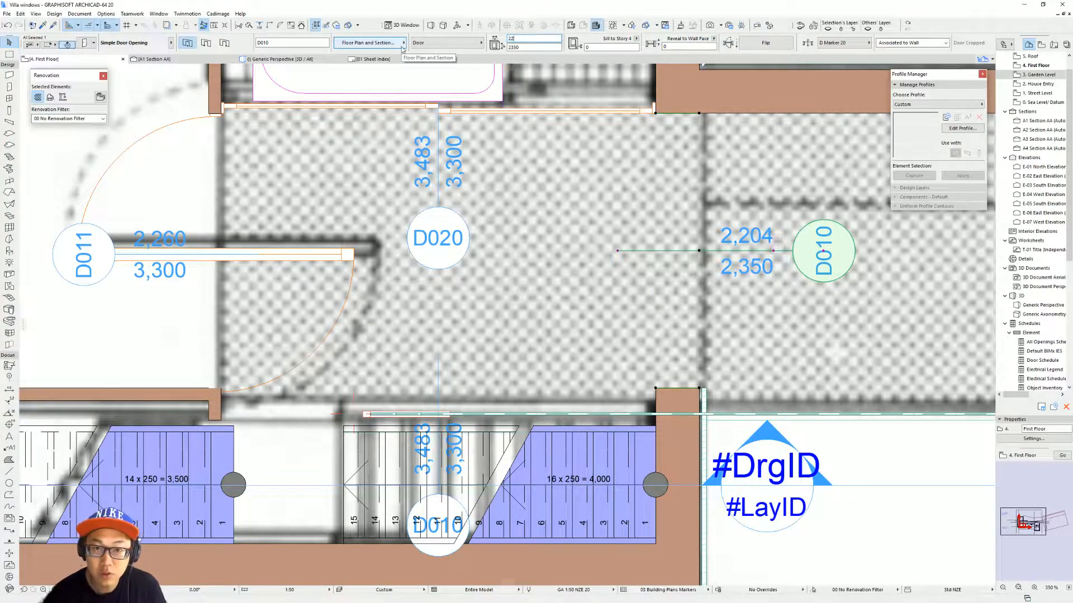
pyautogui.press('Escape')
pyautogui.click(678, 403)
pyautogui.press('Escape')
# Stretch the D011 pivot door so its leaf reaches the inner face of the south staircase wall.
pyautogui.scroll(-2, 406, 185)
pyautogui.click(296, 143)
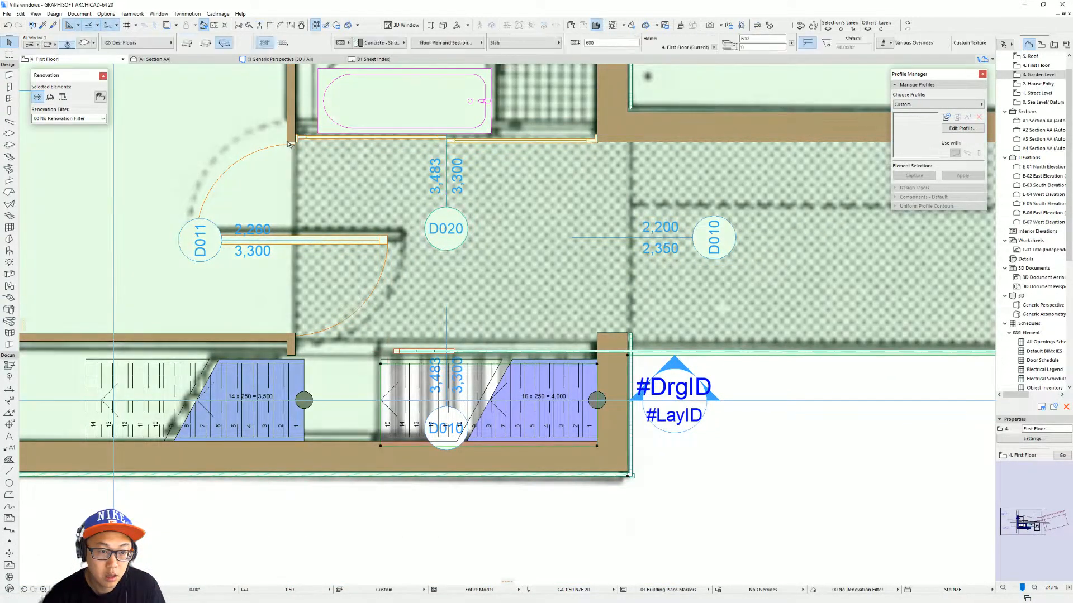
pyautogui.click(287, 145)
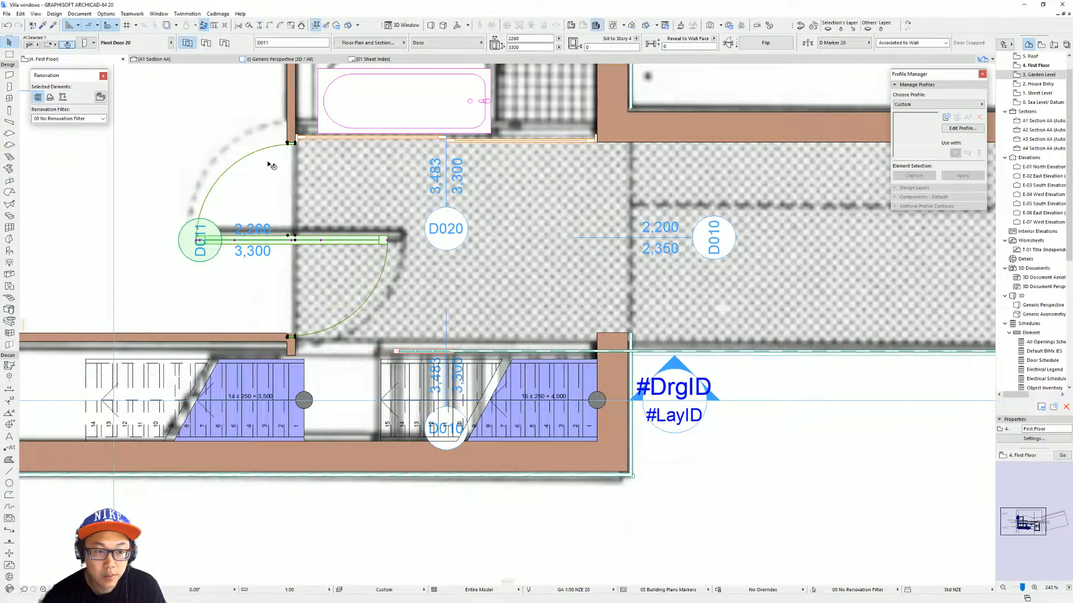
pyautogui.scroll(3, 307, 343)
pyautogui.click(289, 336)
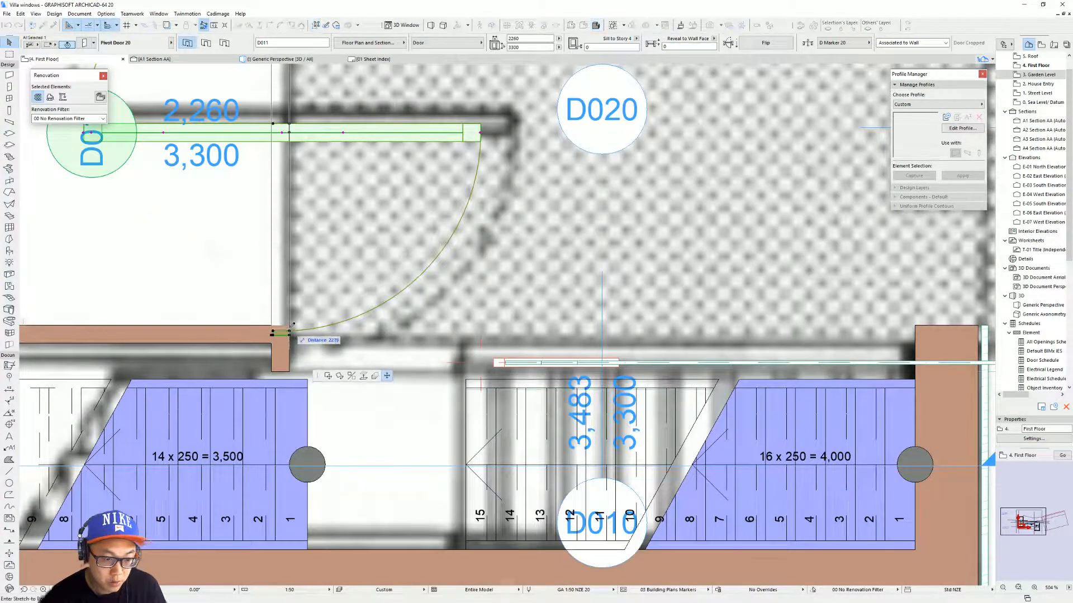
pyautogui.scroll(-3, 289, 323)
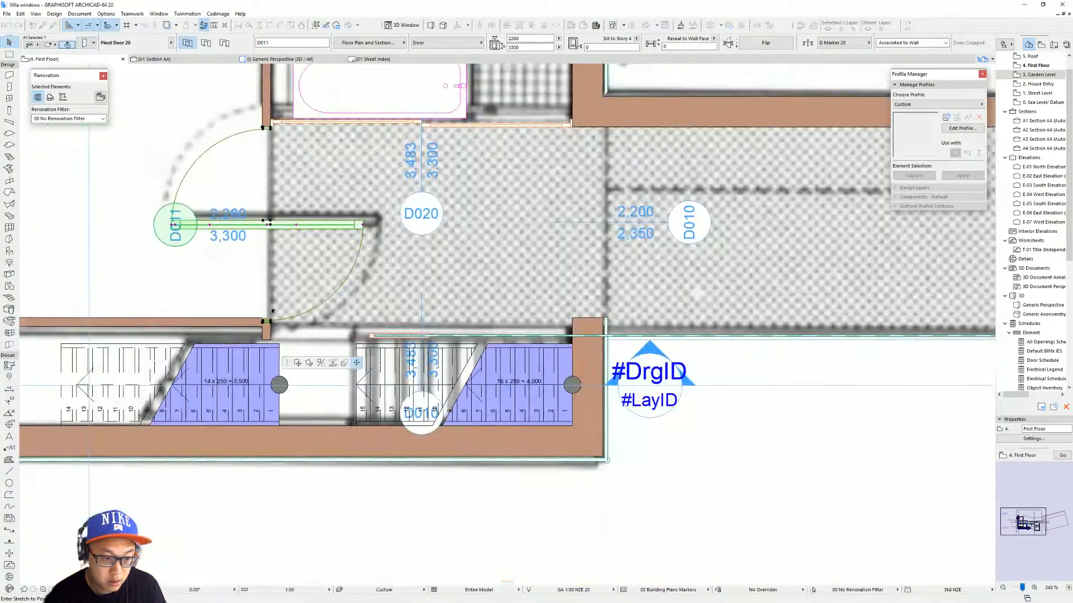
pyautogui.click(239, 310)
pyautogui.click(271, 319)
pyautogui.hotkey('ctrl', 'd')
pyautogui.click(208, 310)
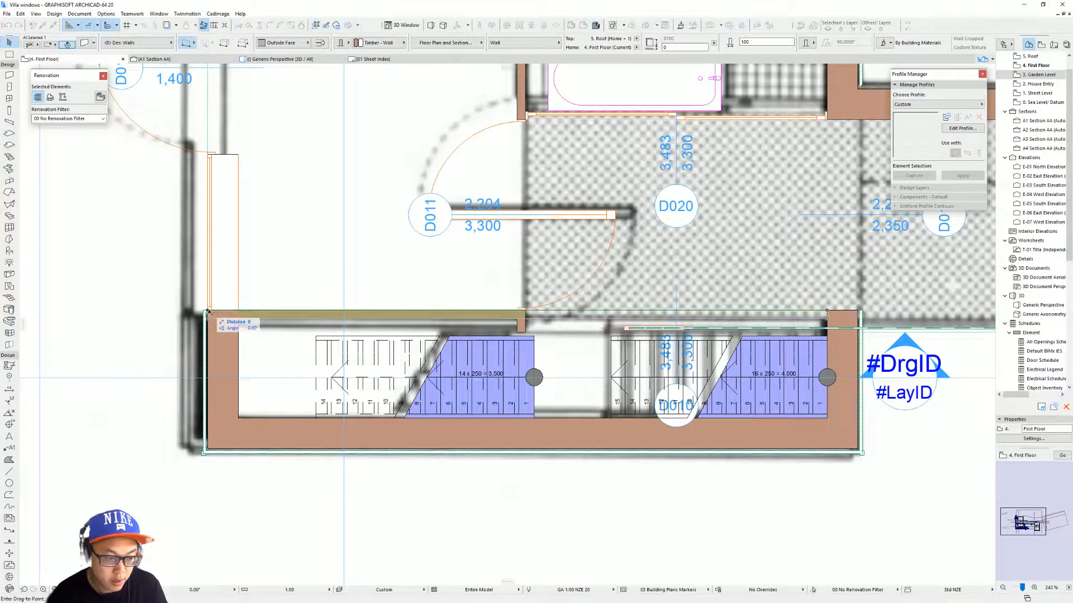
pyautogui.scroll(5, 206, 451)
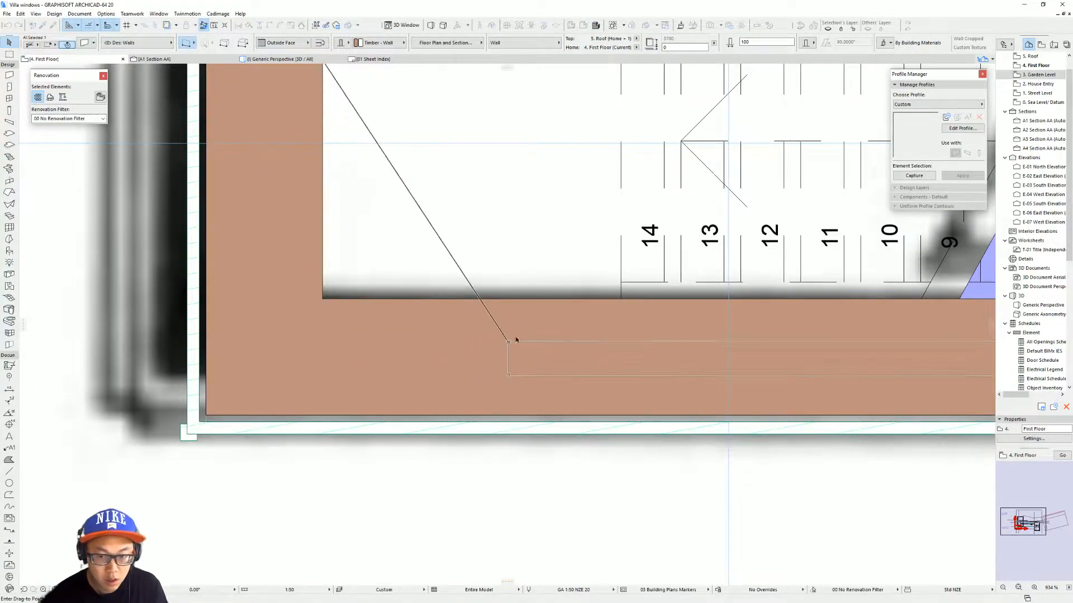
pyautogui.scroll(-3, 329, 447)
pyautogui.hscroll(3, 541, 287)
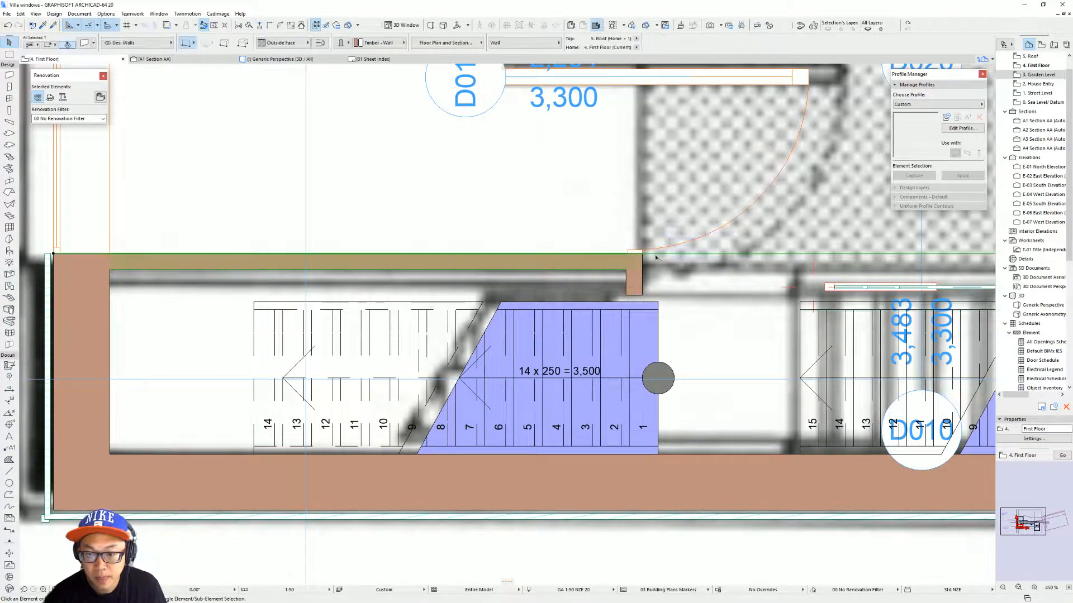
pyautogui.scroll(-2, 617, 150)
pyautogui.click(571, 90)
pyautogui.hscroll(4, 636, 148)
pyautogui.press('Escape')
# Stretch the wall north of the D010 space so its end meets the adjacent wall corner.
pyautogui.click(731, 150)
pyautogui.click(729, 148)
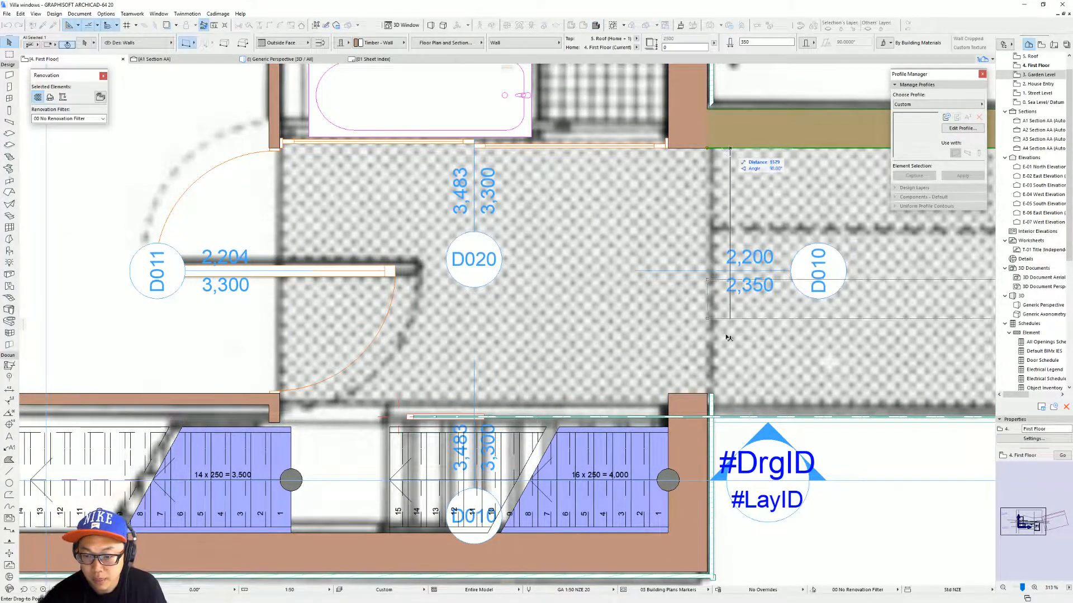
pyautogui.click(708, 394)
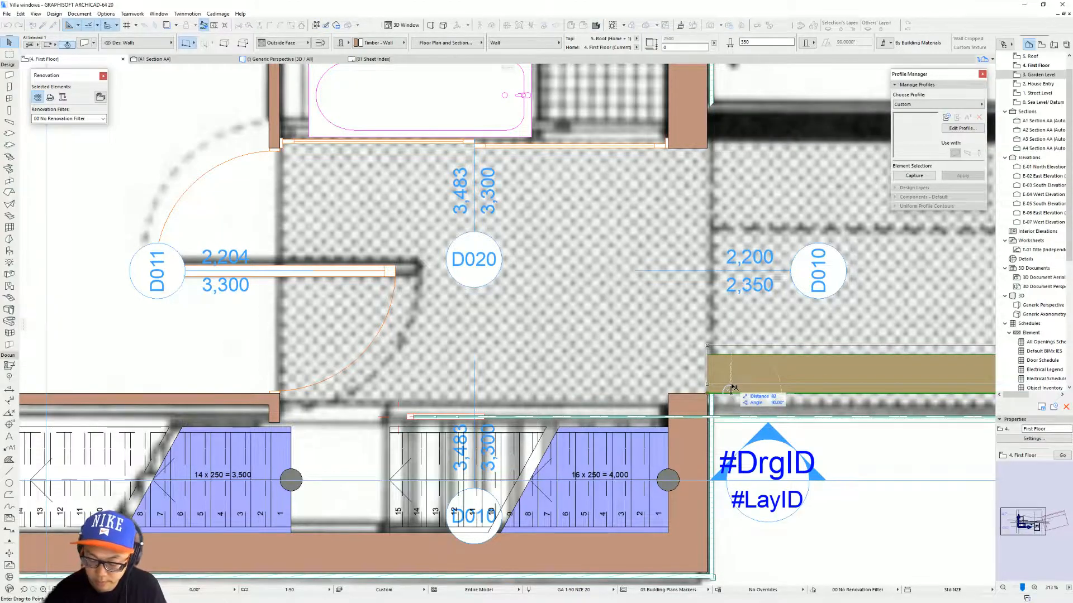
pyautogui.click(733, 150)
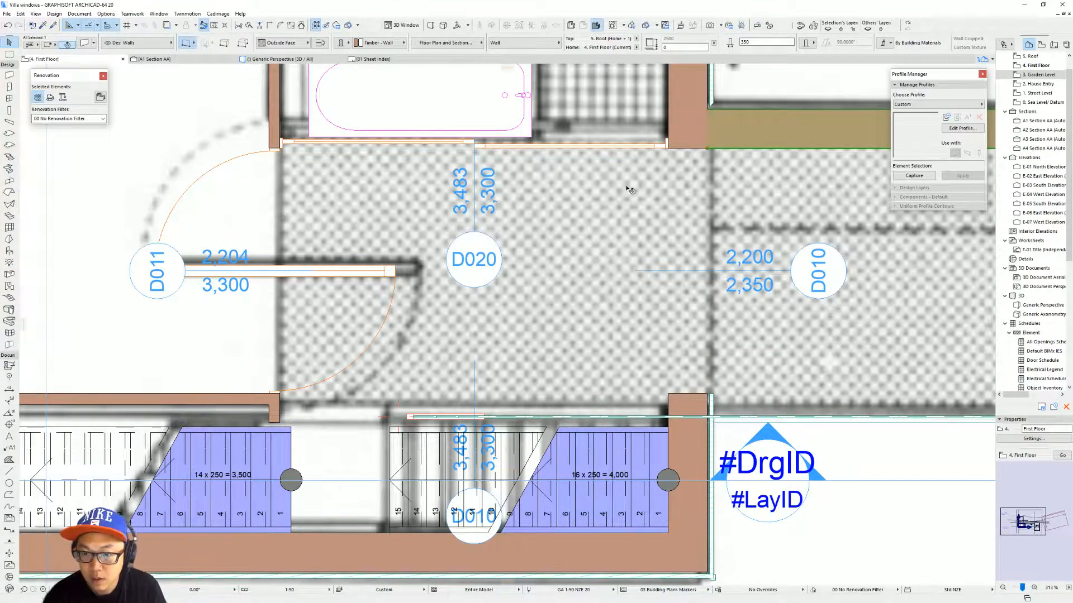
pyautogui.click(671, 148)
pyautogui.scroll(6, 670, 150)
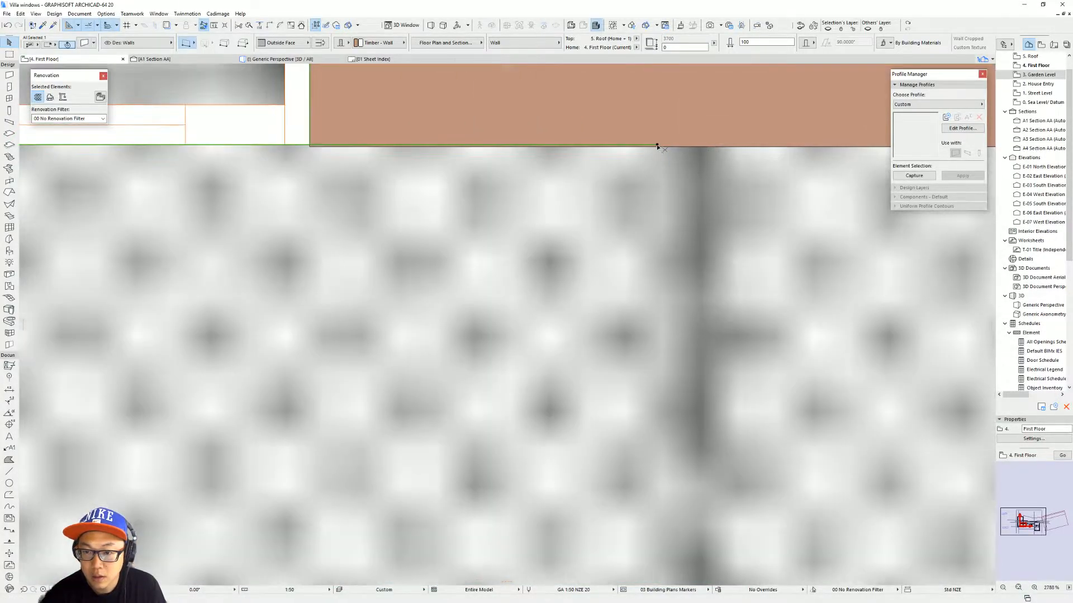
pyautogui.click(663, 149)
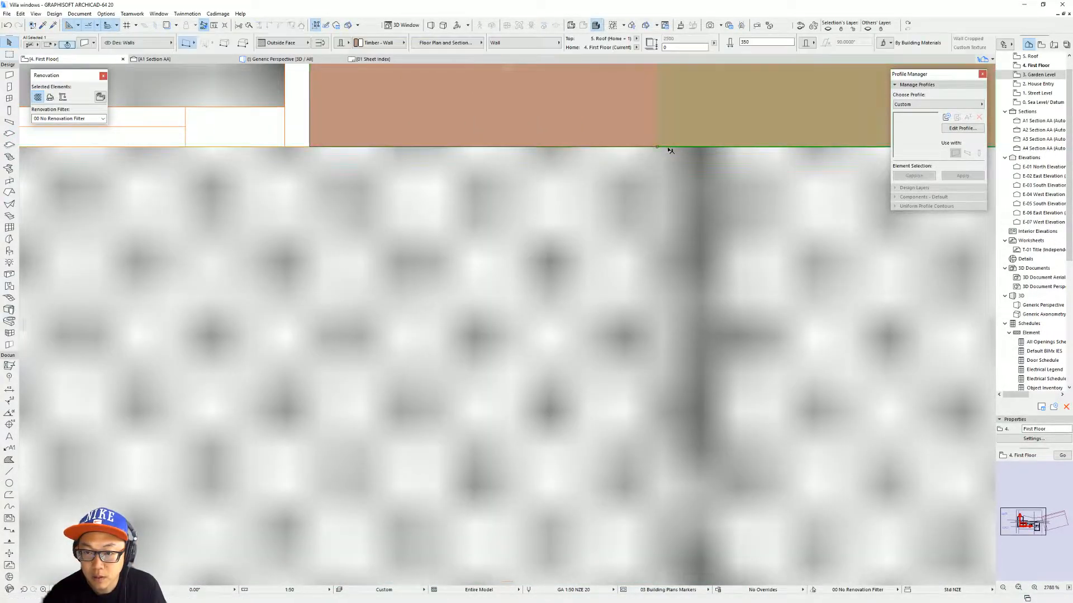
# Set the D011 pivot door's width to 2200 mm.
pyautogui.scroll(-8, 671, 150)
pyautogui.scroll(3, 353, 150)
pyautogui.click(341, 145)
pyautogui.click(332, 140)
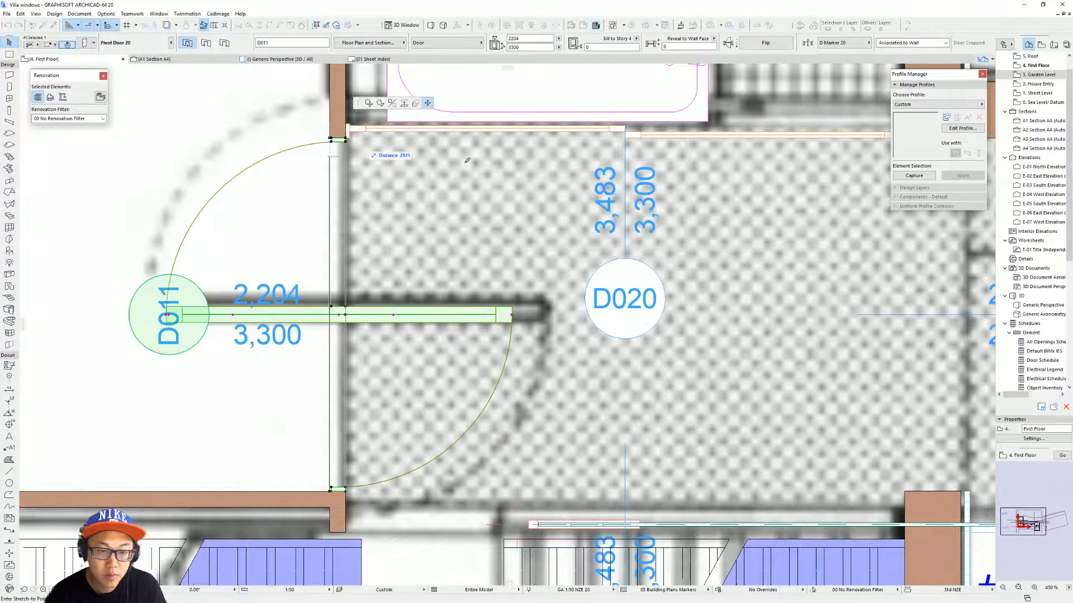
pyautogui.scroll(-2, 548, 182)
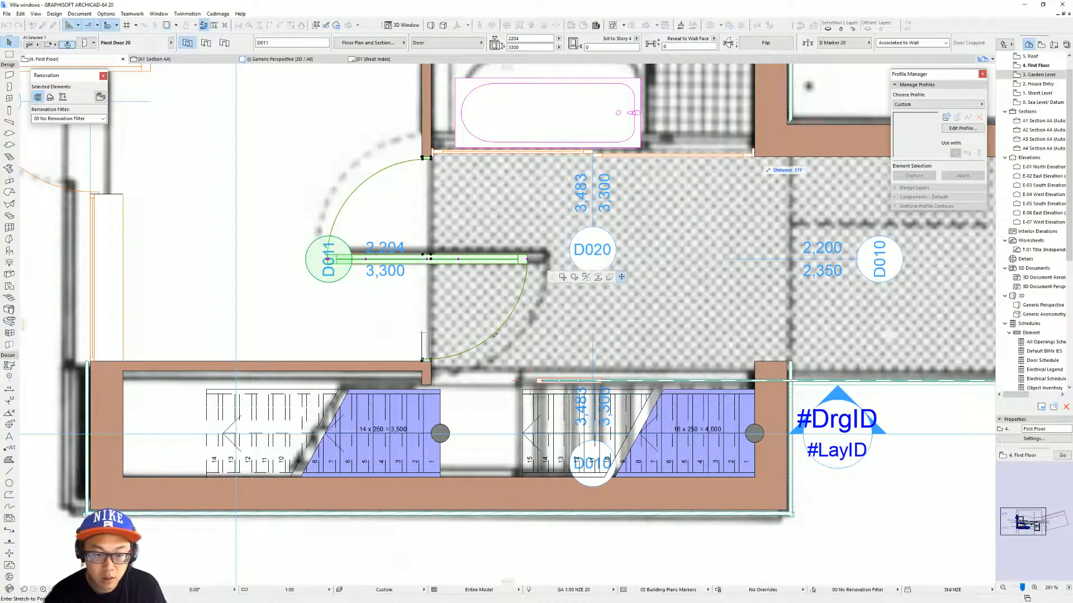
pyautogui.scroll(12, 422, 363)
pyautogui.scroll(5, 464, 506)
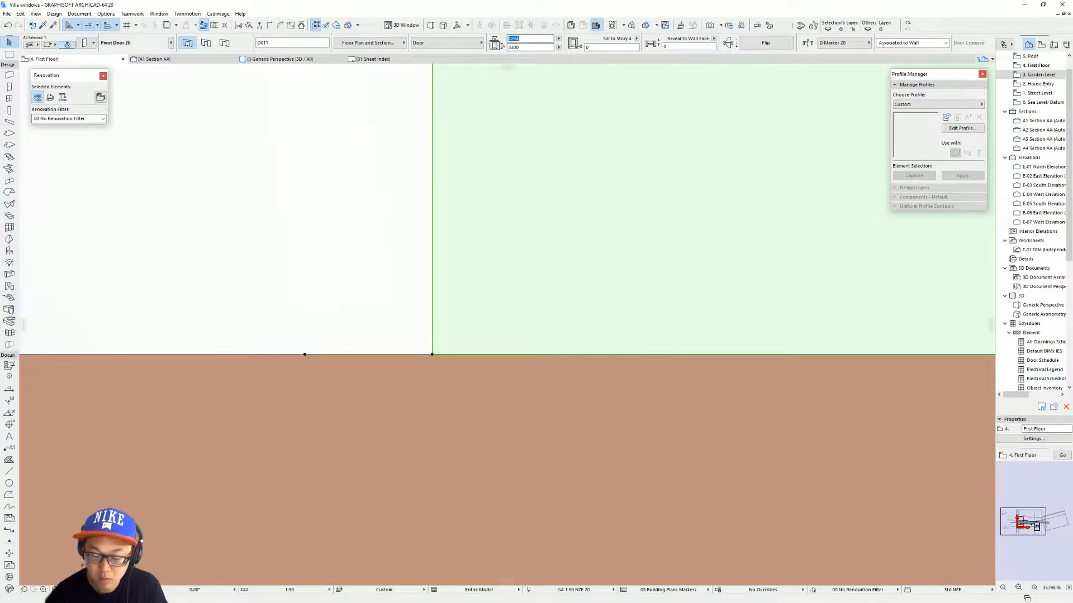
pyautogui.press('Return')
# Move the D011 door so its edge aligns with the corner of the adjoining wall.
pyautogui.scroll(-4, 477, 278)
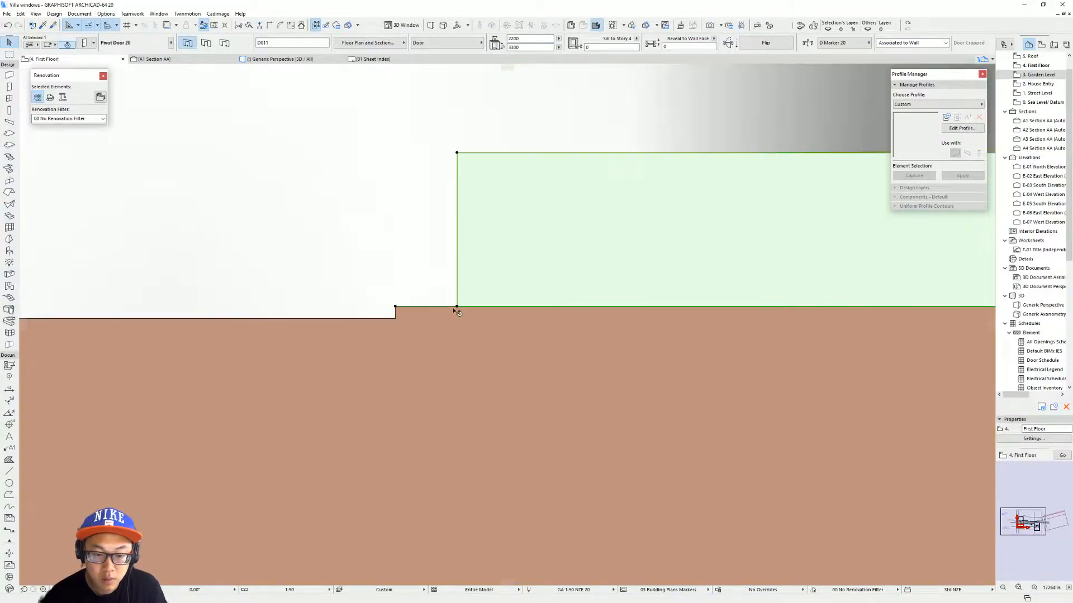
pyautogui.hotkey('ctrl', 'd')
pyautogui.click(456, 306)
pyautogui.click(396, 320)
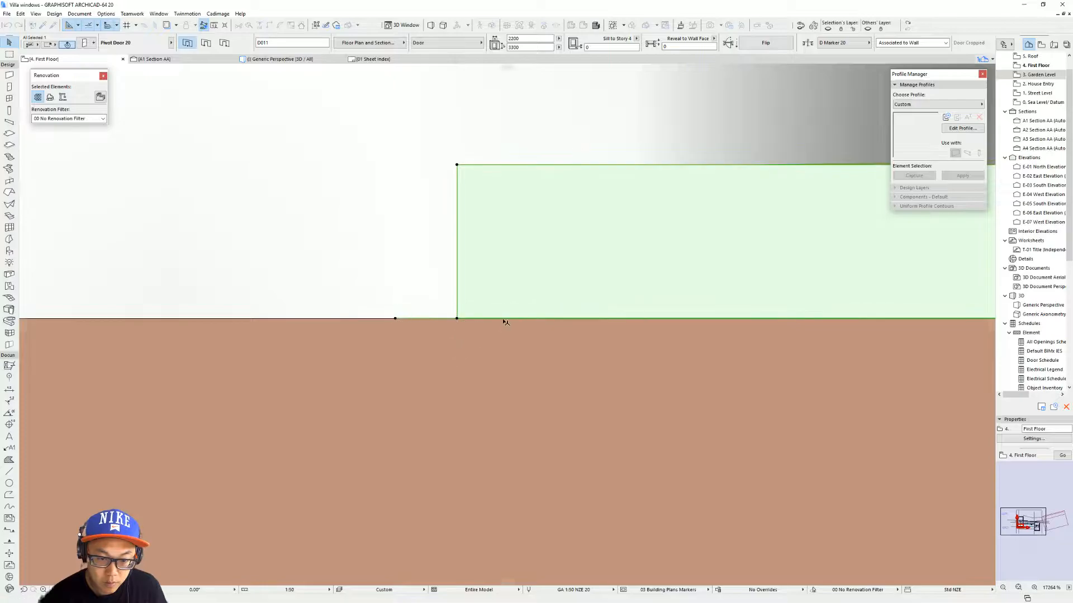
# Nudge the wall segment at the D011 door's hinge end to line up with the adjacent wall face.
pyautogui.scroll(-15, 541, 298)
pyautogui.scroll(13, 540, 297)
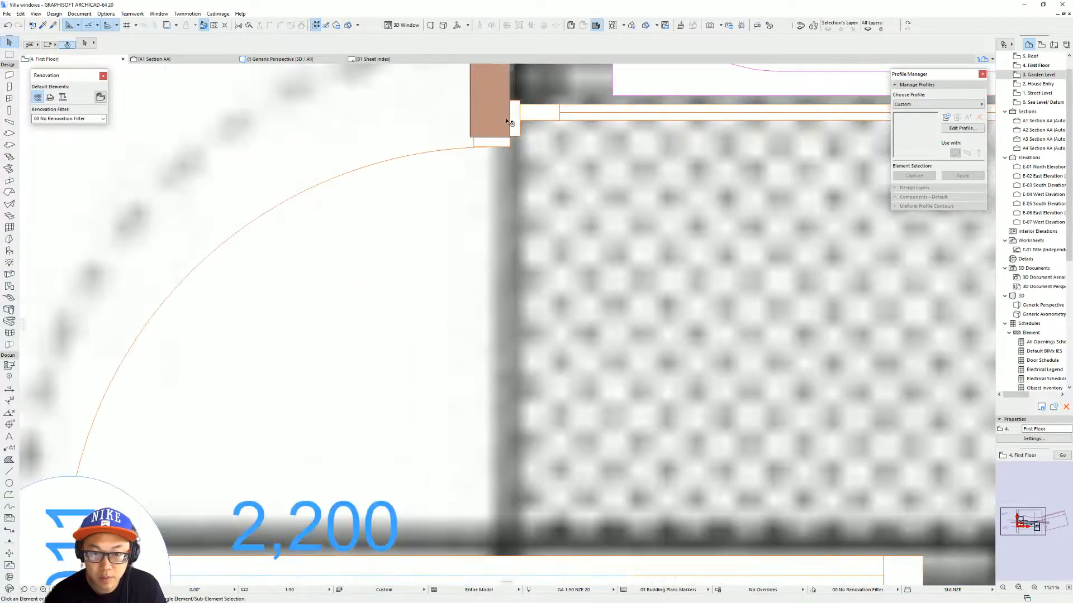
pyautogui.click(511, 166)
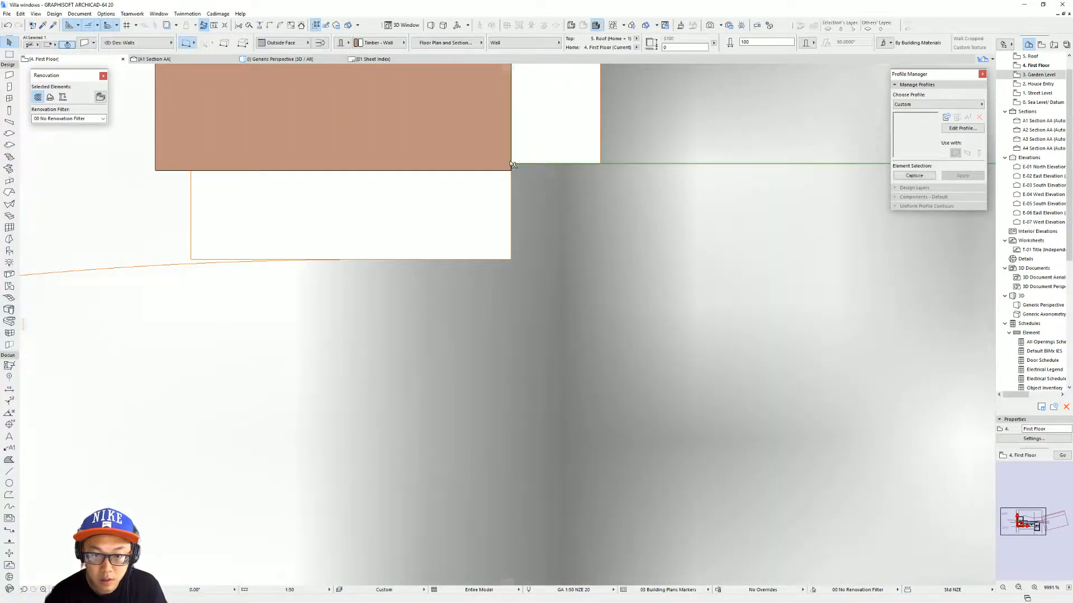
pyautogui.hotkey('ctrl', 'd')
pyautogui.click(511, 165)
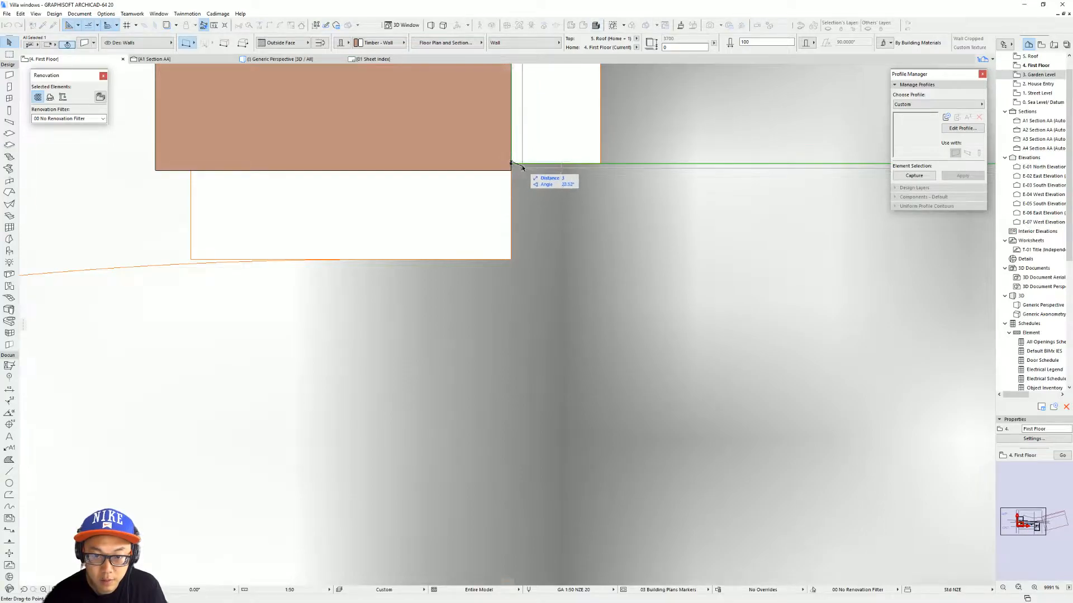
pyautogui.click(511, 170)
pyautogui.press('Escape')
# Inspect the D010 door edge where it meets the wall corner.
pyautogui.scroll(-13, 590, 205)
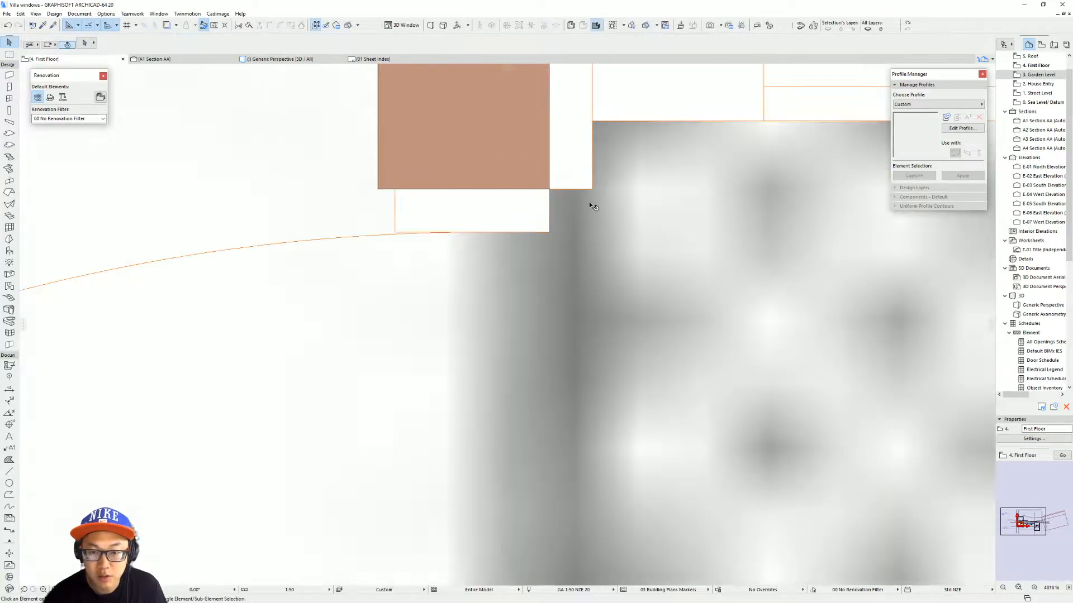
pyautogui.moveTo(666, 186); pyautogui.dragTo(235, 181, button='middle')
pyautogui.scroll(-1, 475, 181)
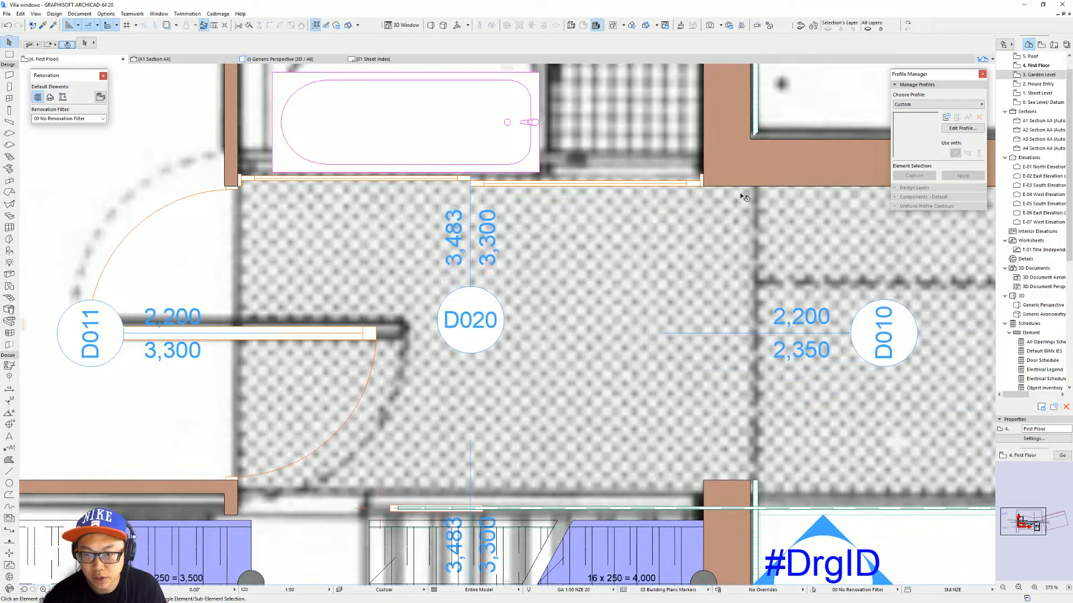
pyautogui.scroll(10, 634, 221)
pyautogui.click(587, 206)
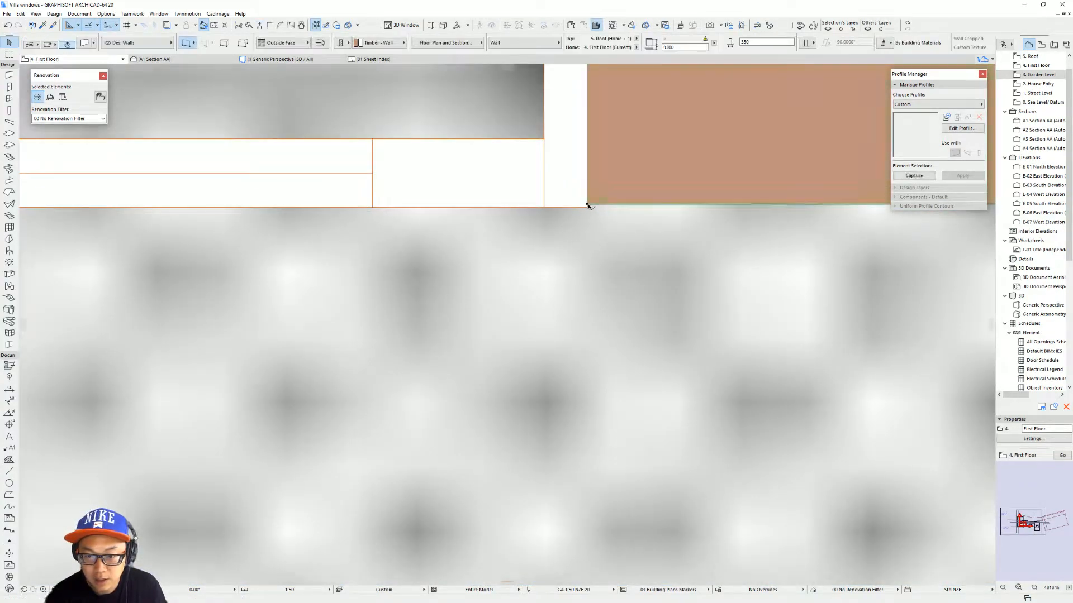
pyautogui.click(587, 205)
pyautogui.click(587, 205)
pyautogui.click(586, 209)
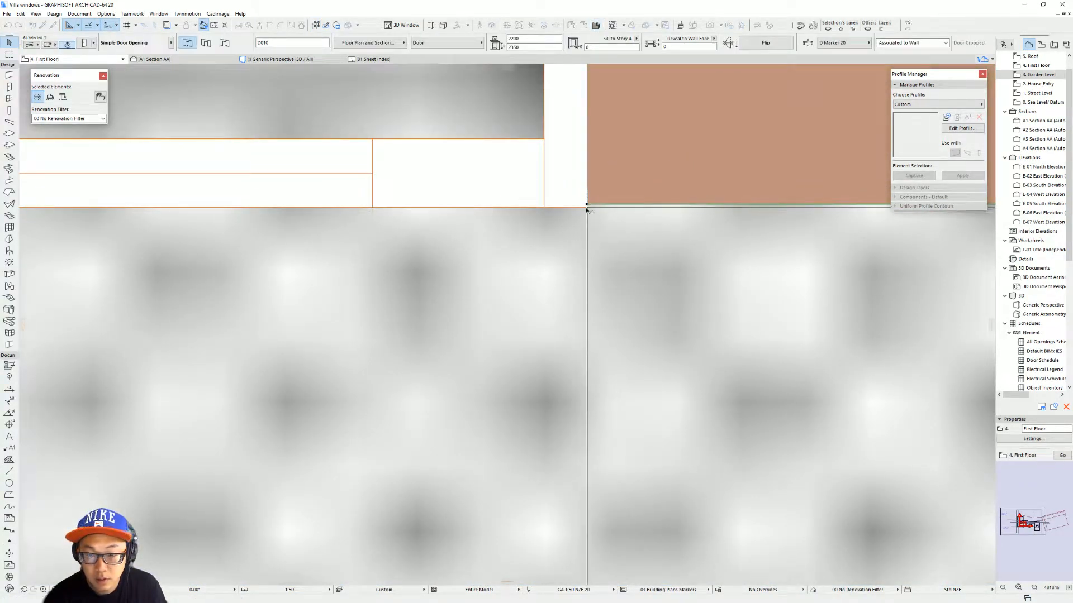
pyautogui.click(626, 221)
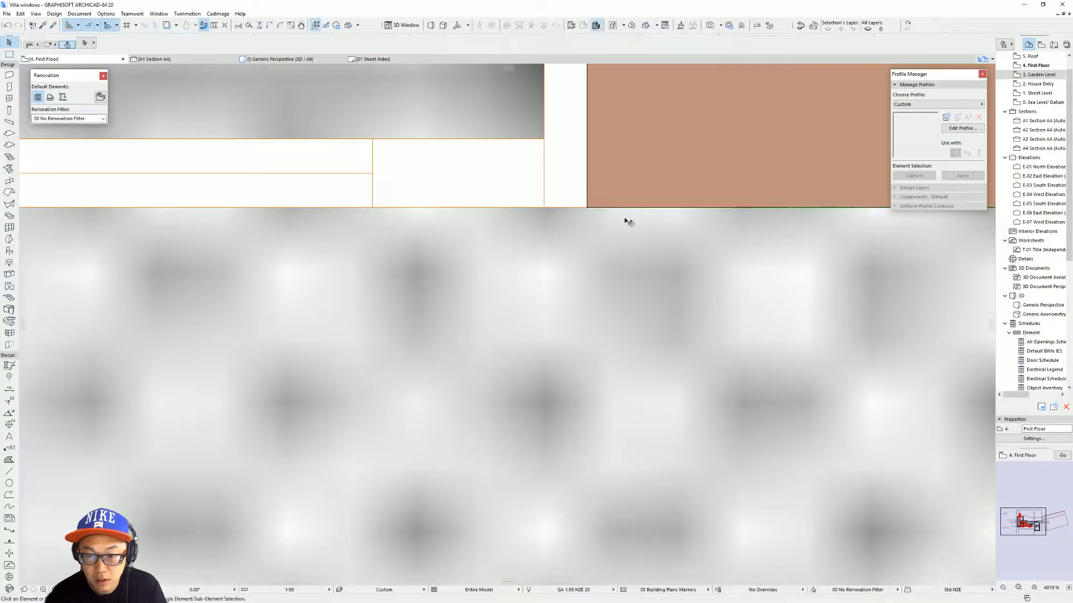
# Examine the wall end beside the south staircase.
pyautogui.scroll(-11, 669, 216)
pyautogui.moveTo(773, 361); pyautogui.dragTo(739, 354, button='middle')
pyautogui.scroll(8, 642, 378)
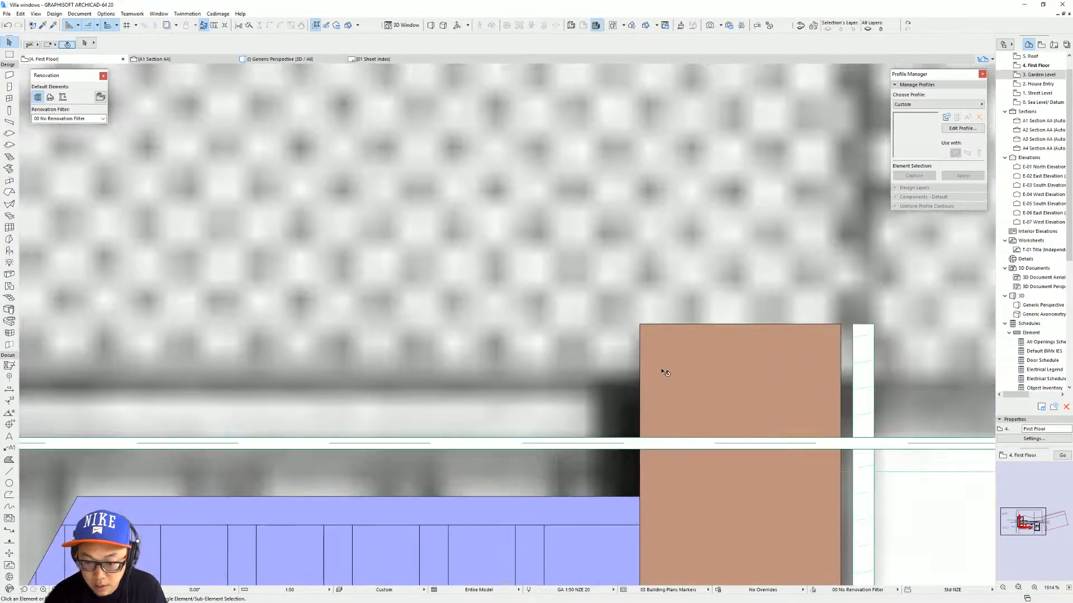
pyautogui.click(645, 326)
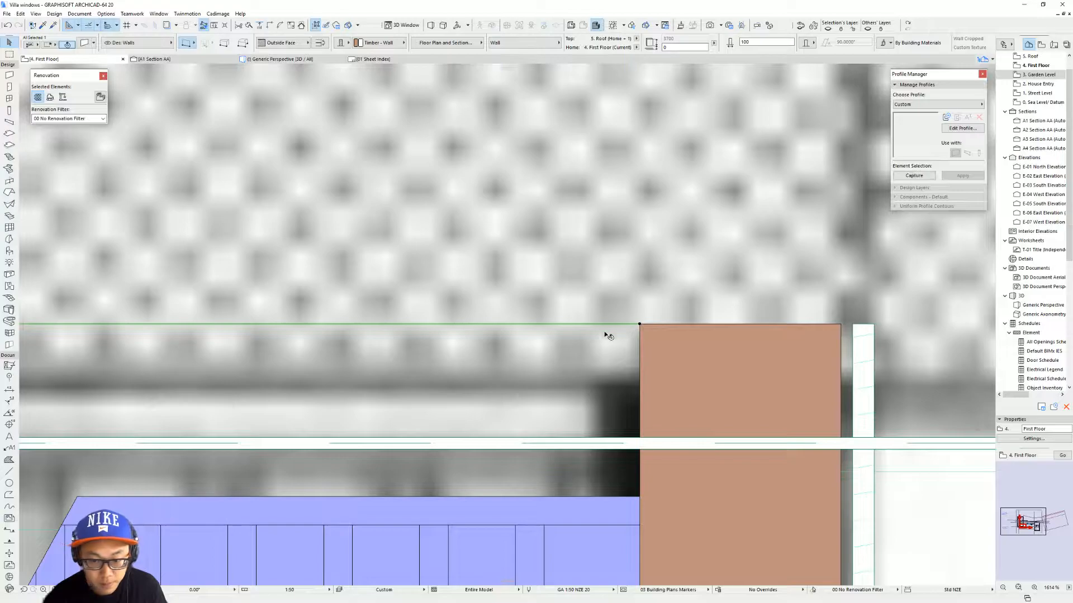
pyautogui.scroll(-6, 378, 324)
pyautogui.scroll(-3, 378, 324)
pyautogui.press('Escape')
pyautogui.scroll(-2, 470, 315)
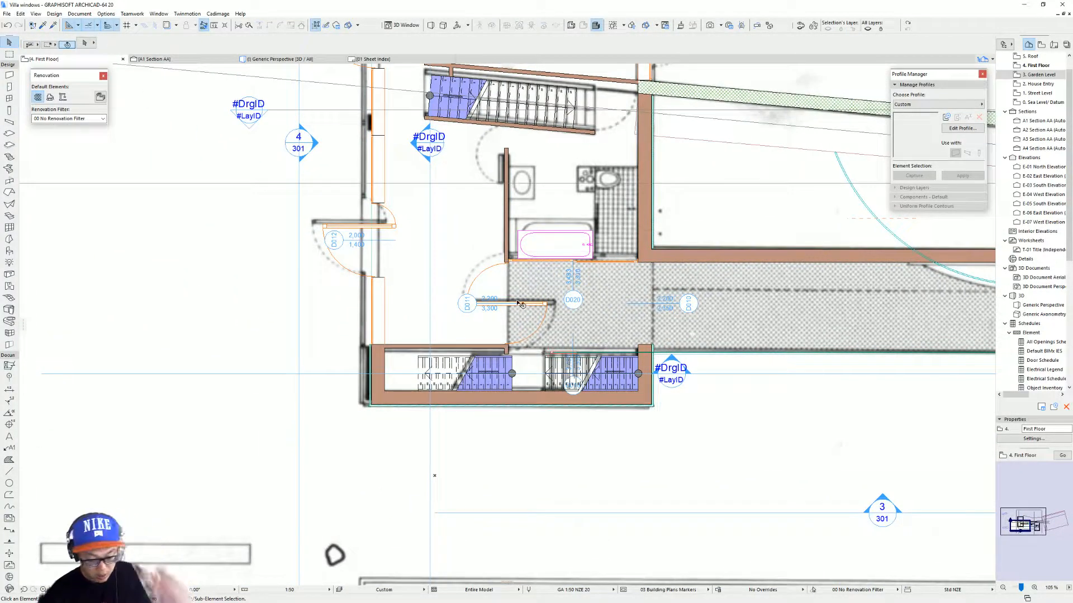
# Review the villa in the 3D perspective, then switch to the browser's reference images of Villa dall'Ava.
pyautogui.press('F3')
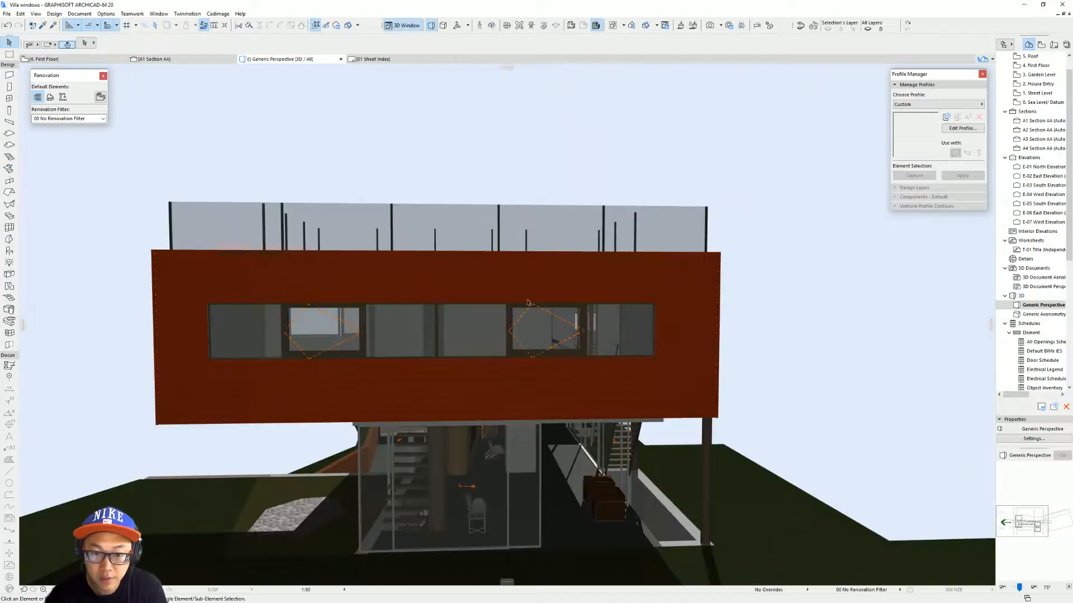
pyautogui.scroll(3, 518, 362)
pyautogui.keyDown('shift'); pyautogui.moveTo(519, 360); pyautogui.dragTo(592, 269, button='middle'); pyautogui.keyUp('shift')
pyautogui.scroll(-2, 570, 293)
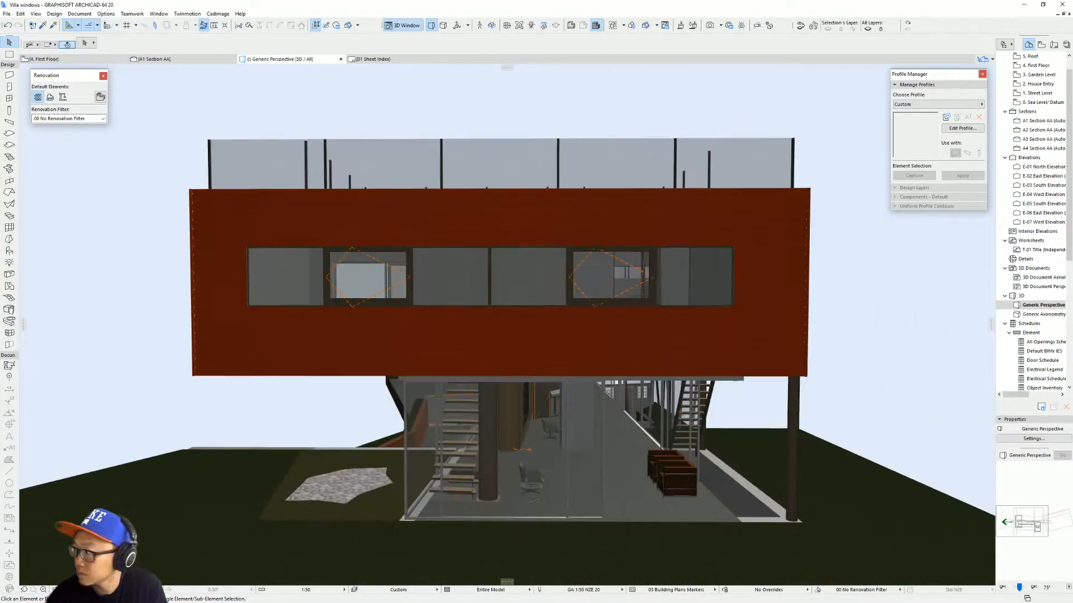
pyautogui.hotkey('alt', 'Tab')
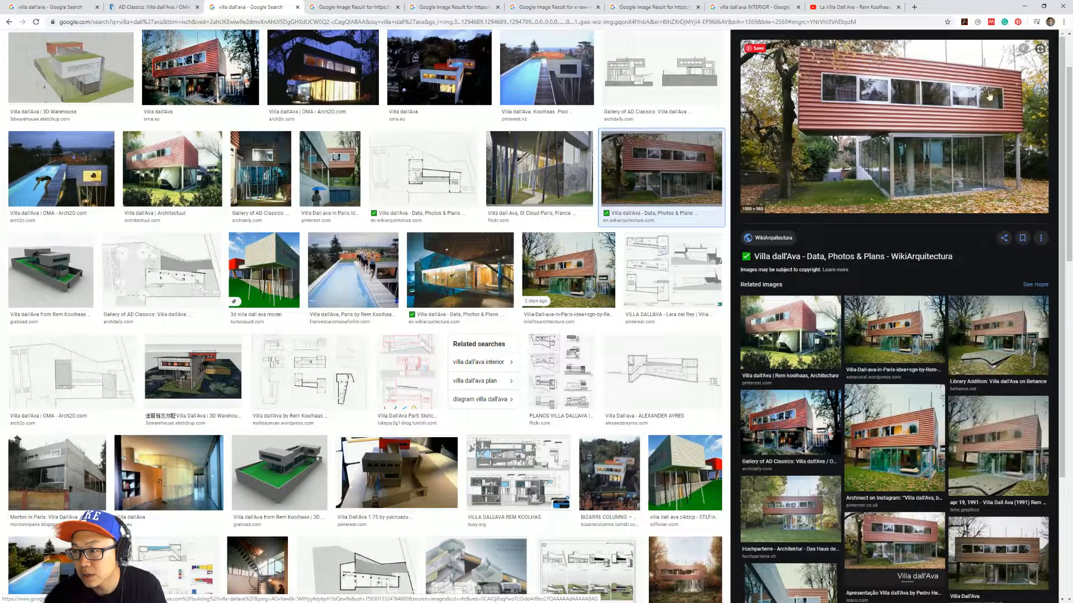
# Back in the 3D view, select the second ribbon-window opening and apply the Pivot Door 20 settings at 1800 by 1400 to both.
pyautogui.hotkey('alt', 'Tab')
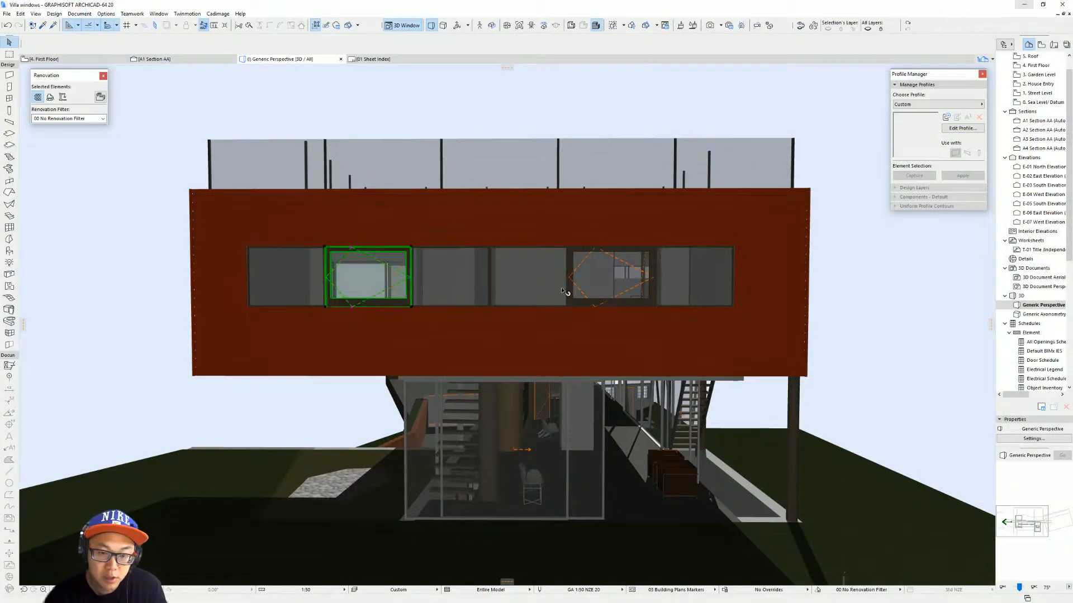
pyautogui.keyDown('shift'); pyautogui.click(612, 276); pyautogui.keyUp('shift')
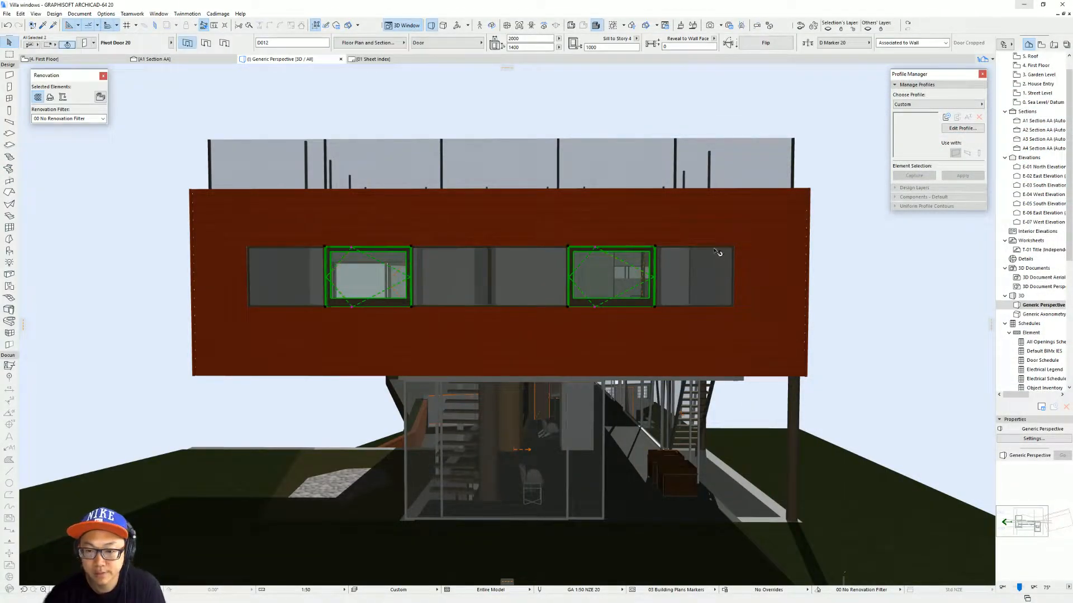
pyautogui.hotkey('ctrl', 't')
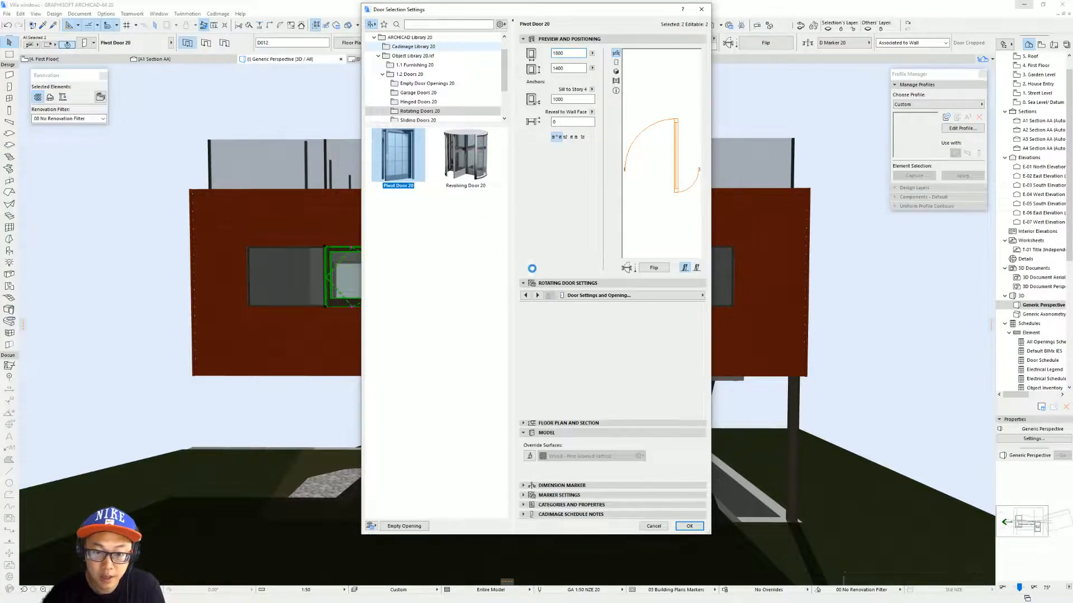
pyautogui.click(689, 526)
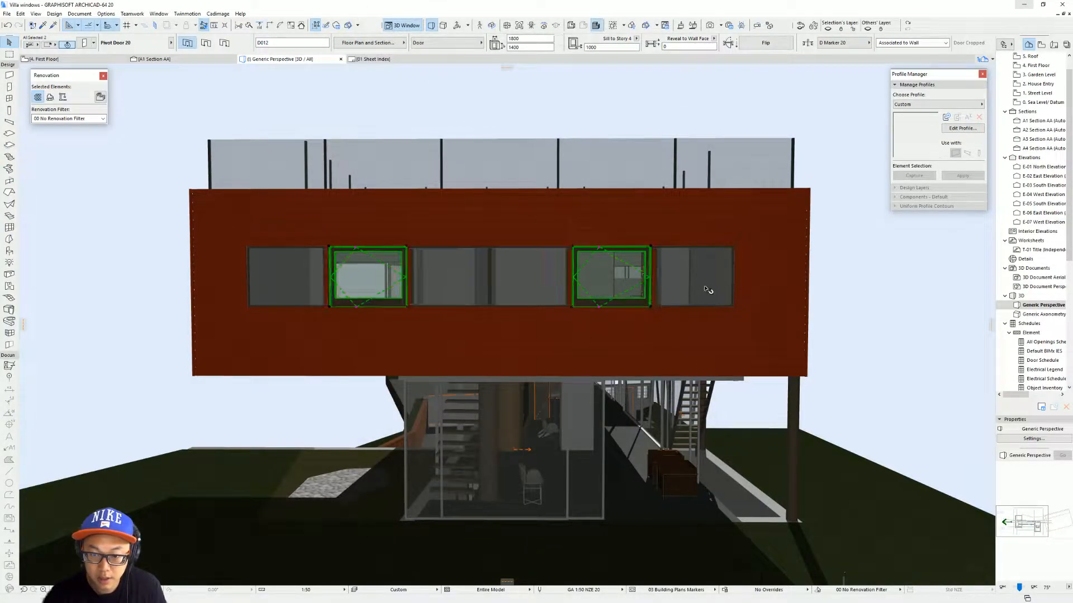
pyautogui.press('Escape')
# Examine the windows along the First Floor plan's west wall beside the staircase.
pyautogui.press('F2')
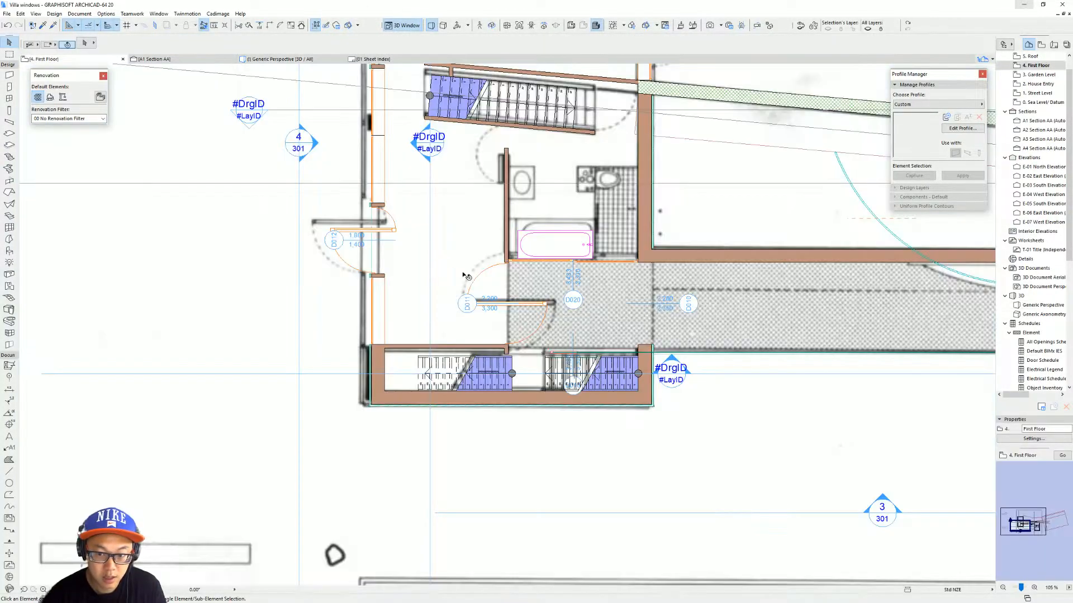
pyautogui.scroll(2, 442, 308)
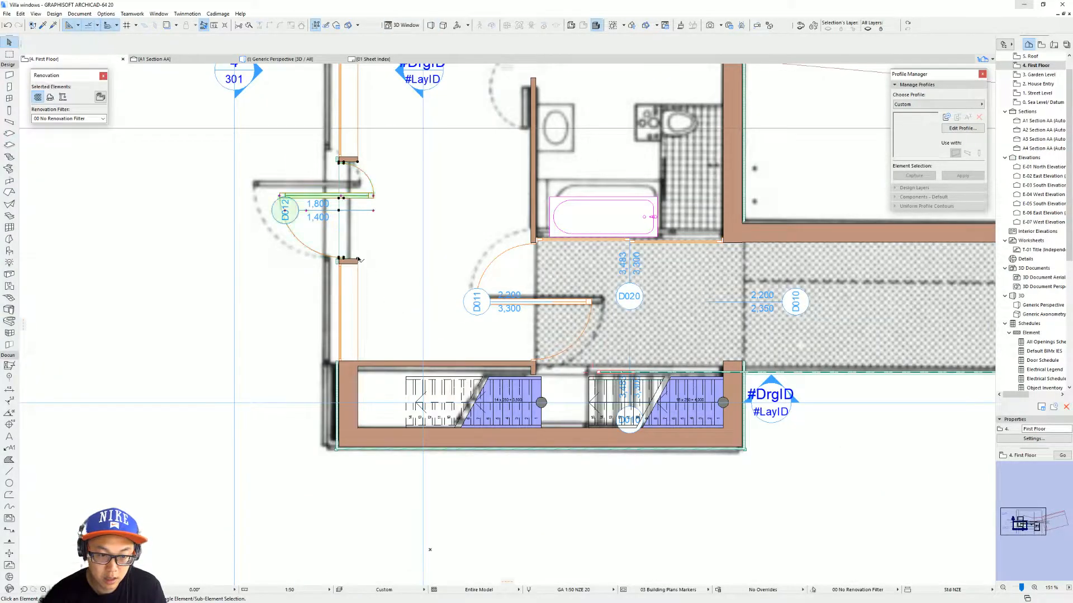
pyautogui.click(359, 267)
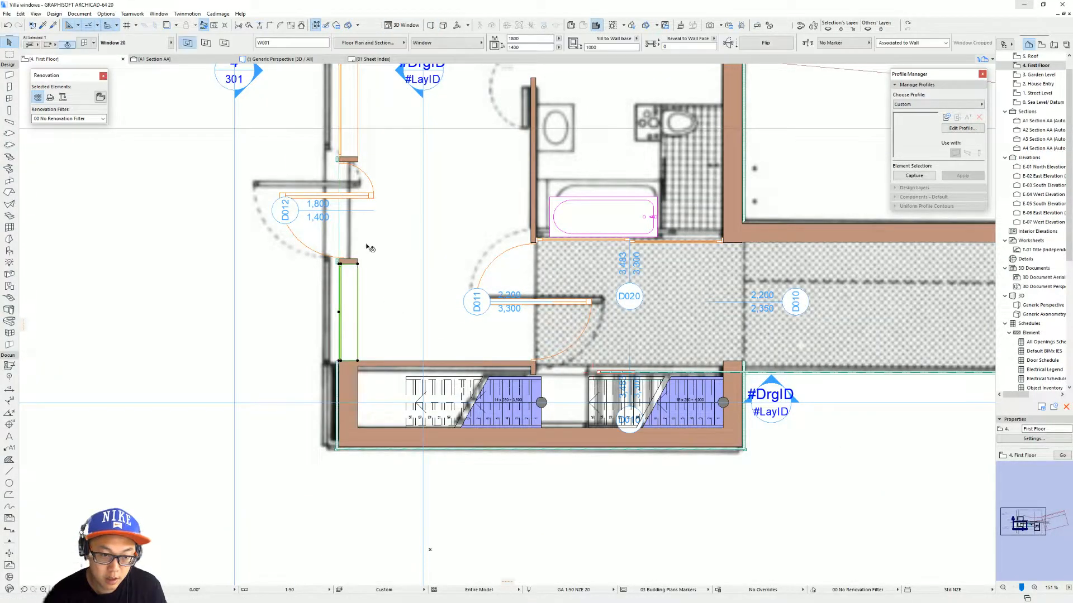
pyautogui.scroll(-2, 367, 244)
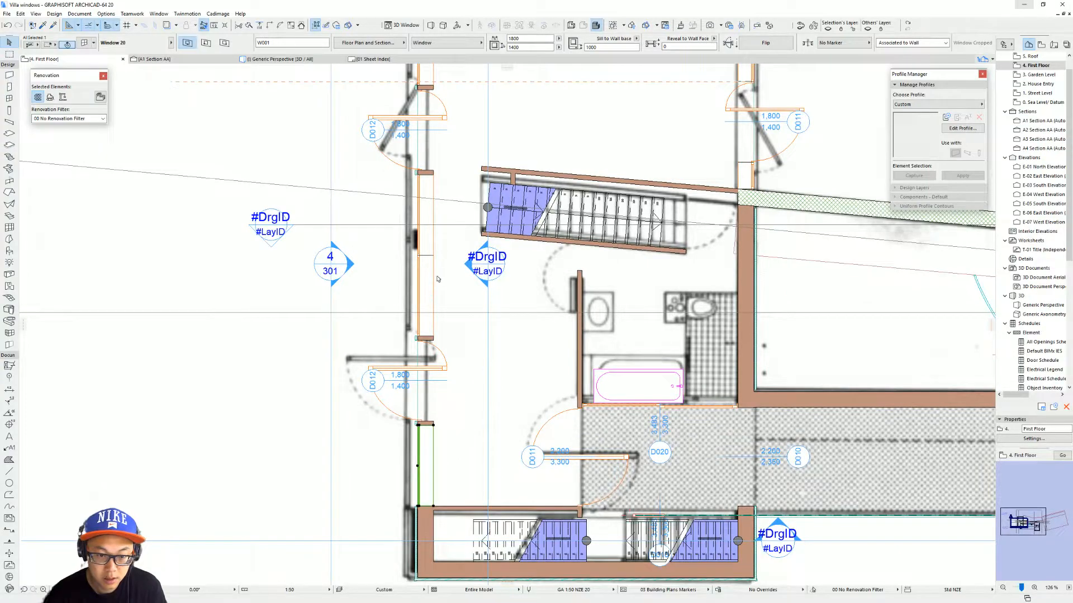
pyautogui.scroll(3, 436, 275)
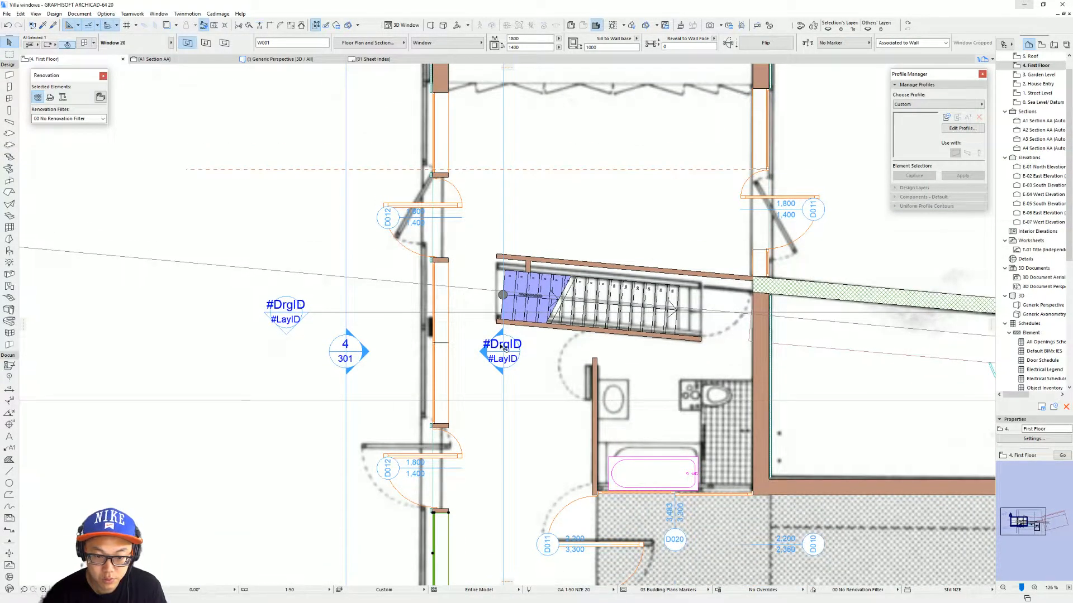
pyautogui.scroll(-2, 504, 347)
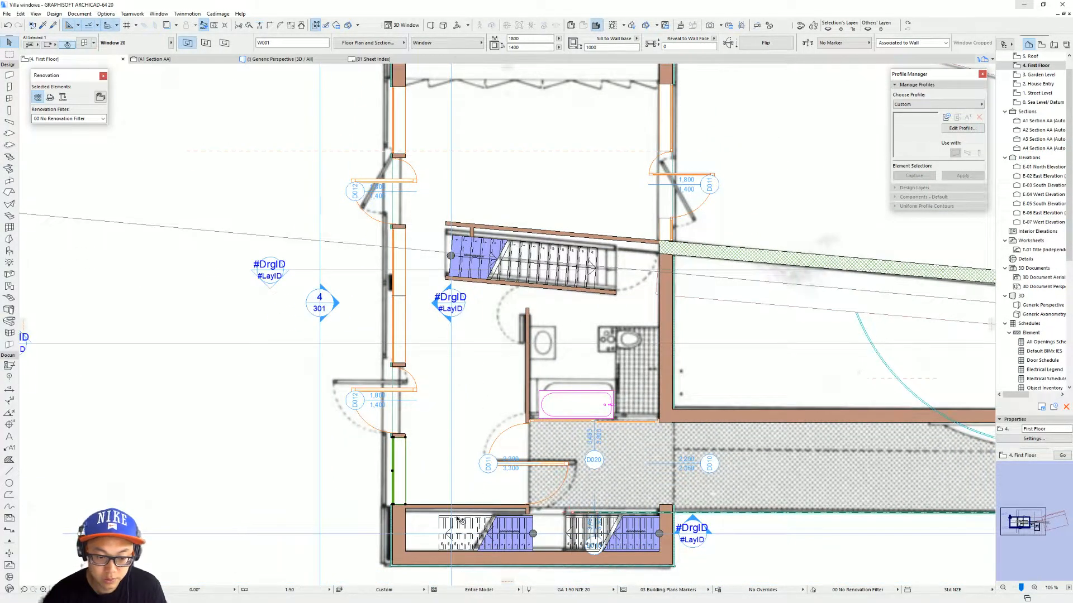
pyautogui.scroll(-2, 449, 409)
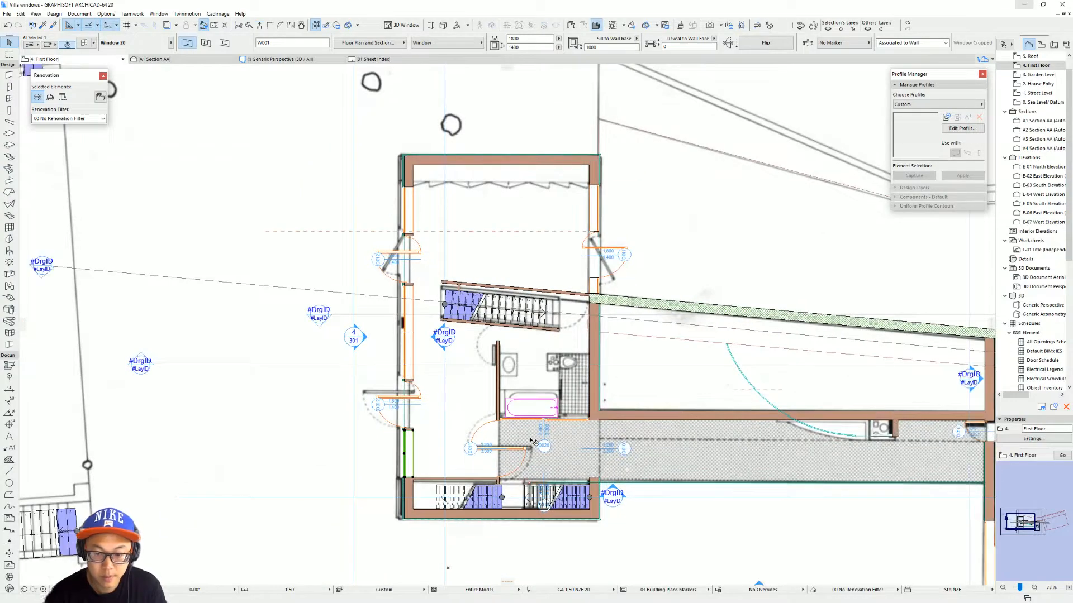
pyautogui.scroll(5, 568, 426)
pyautogui.scroll(-6, 620, 386)
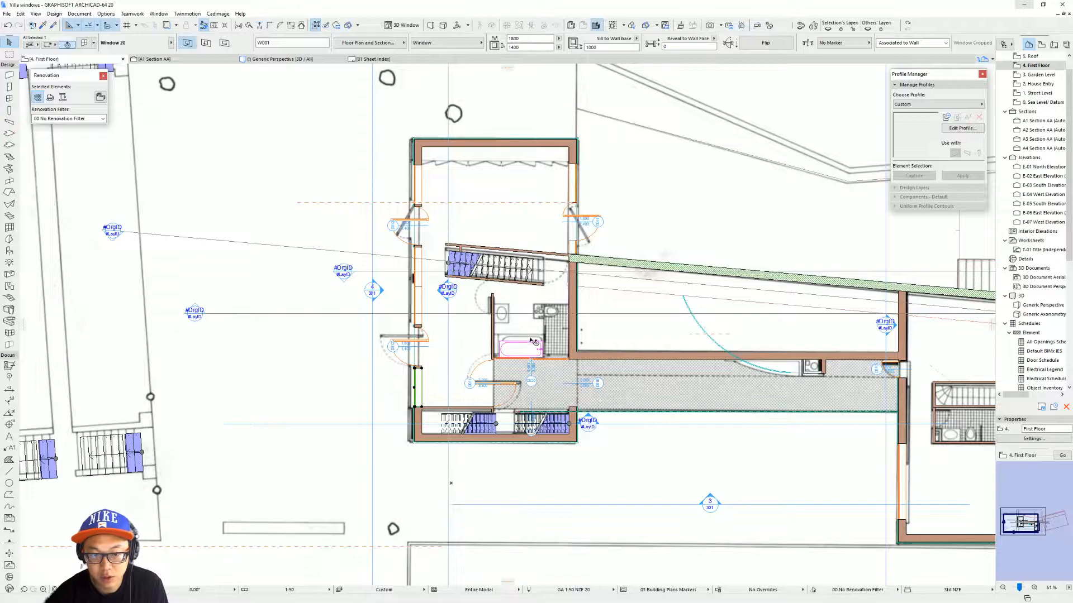
pyautogui.scroll(2, 428, 278)
pyautogui.click(421, 295)
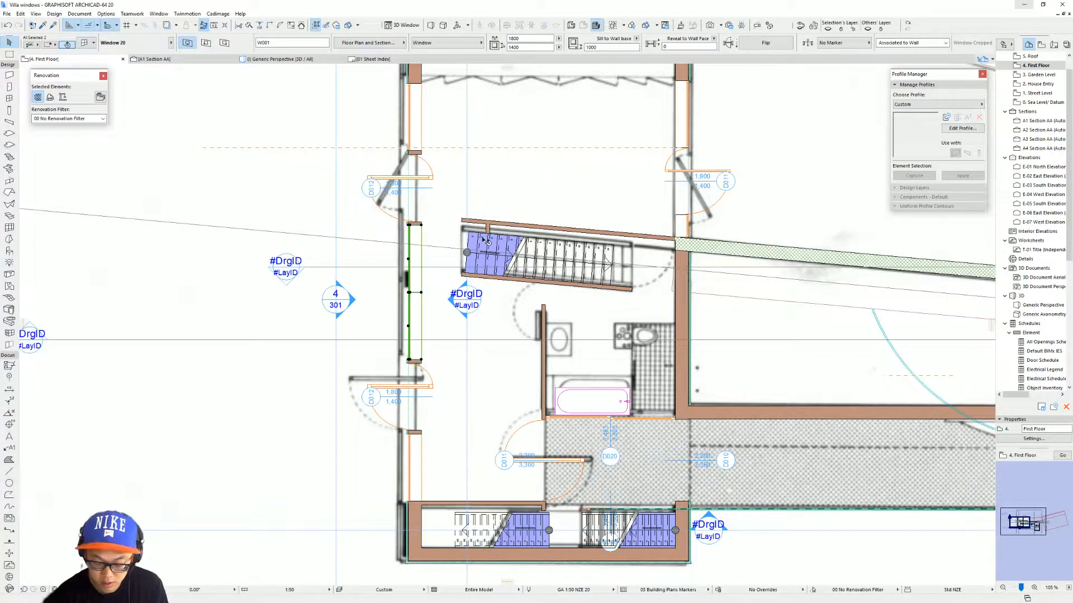
# Go to the House Entry story and delete the pasted site aerial image.
pyautogui.hotkey('ctrl', 'Down')
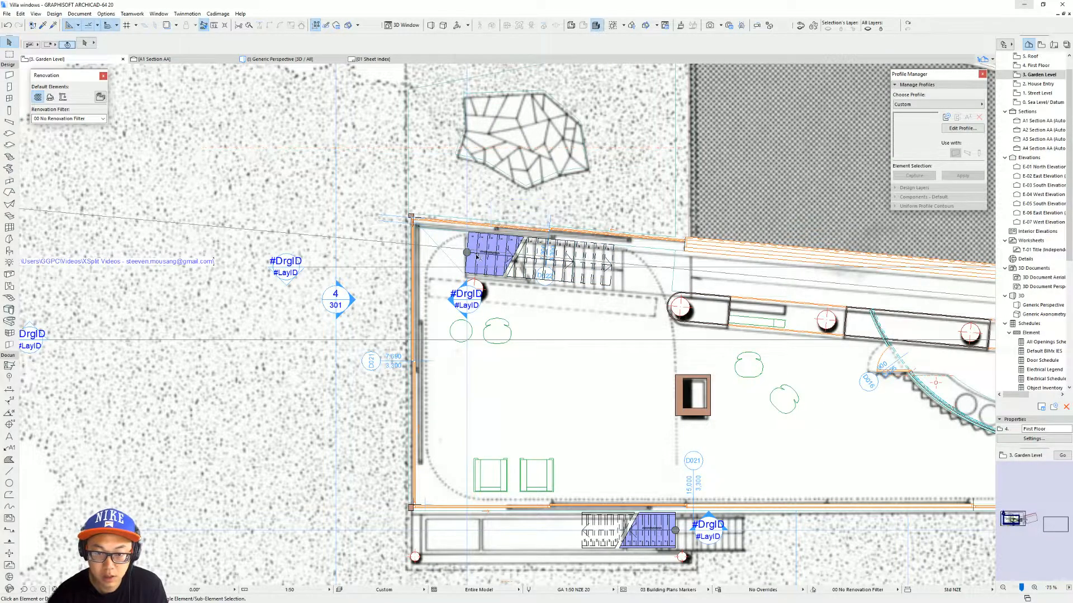
pyautogui.scroll(-1, 391, 324)
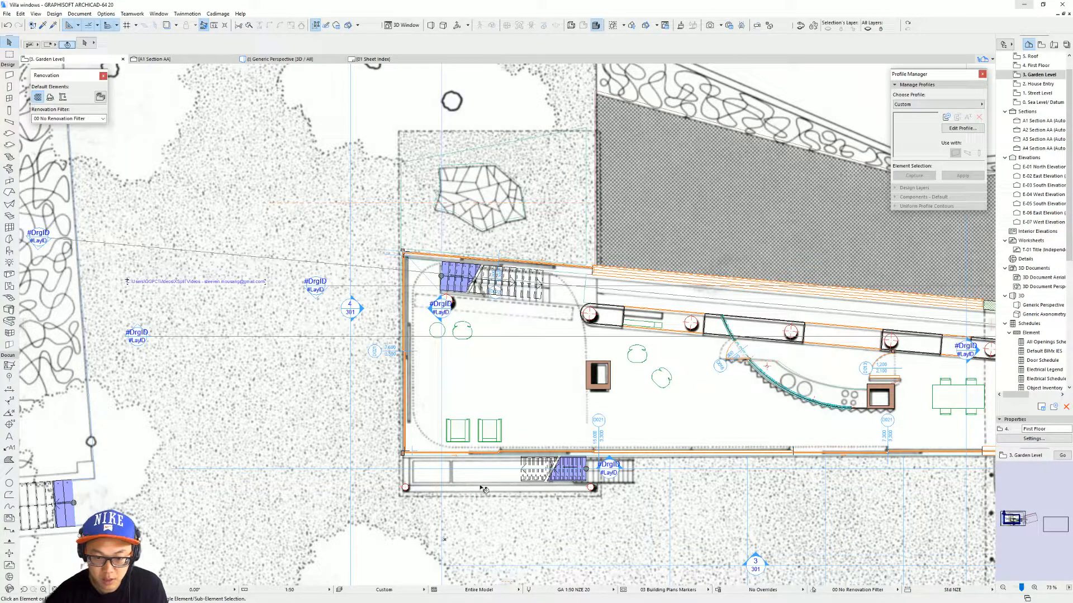
pyautogui.doubleClick(1032, 84)
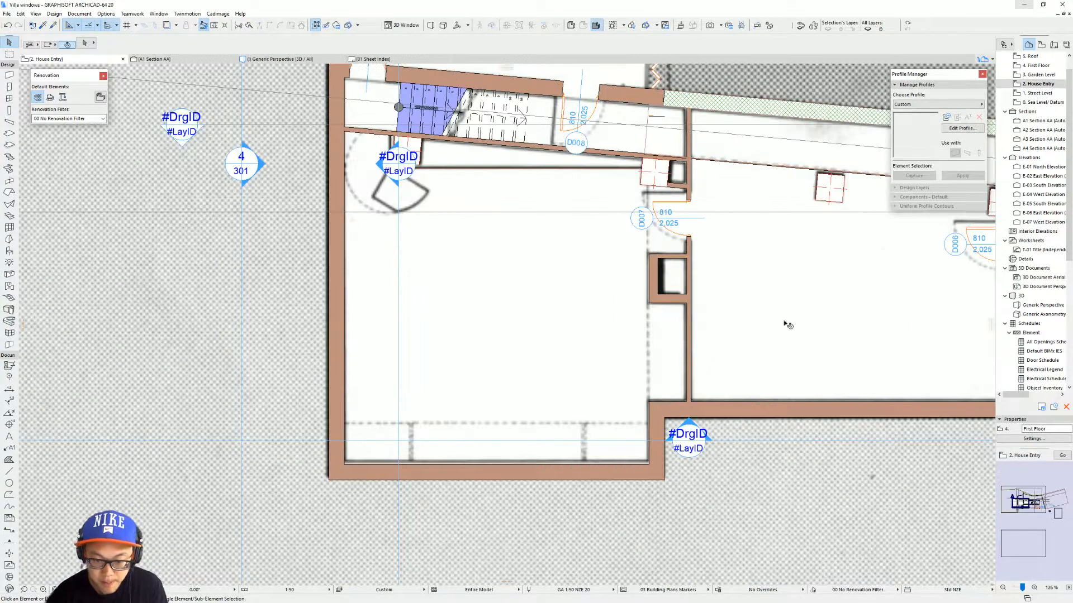
pyautogui.doubleClick(1038, 75)
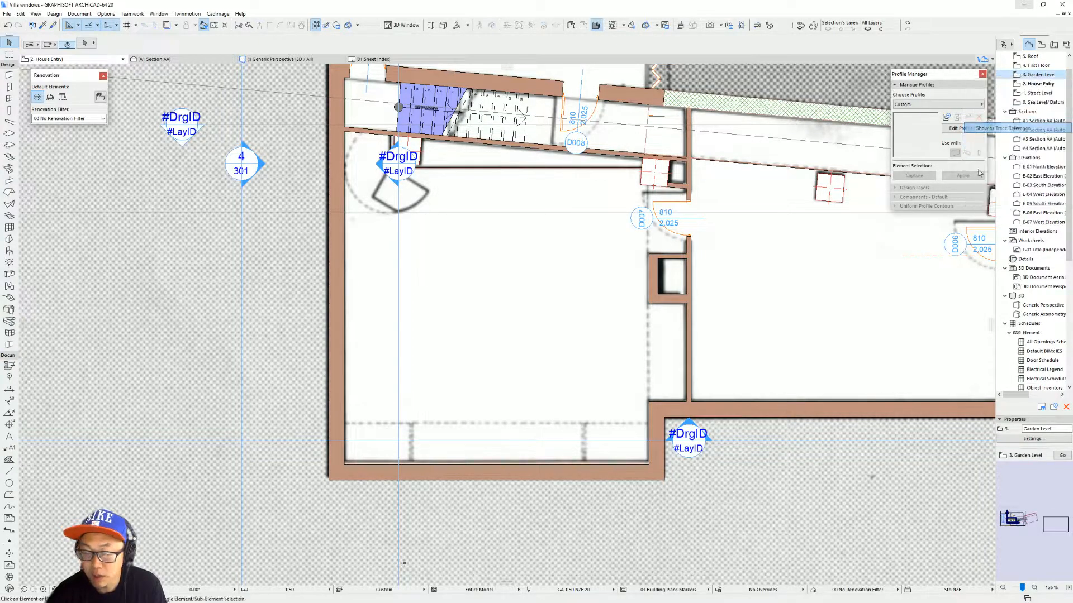
pyautogui.scroll(4, 330, 477)
pyautogui.click(244, 521)
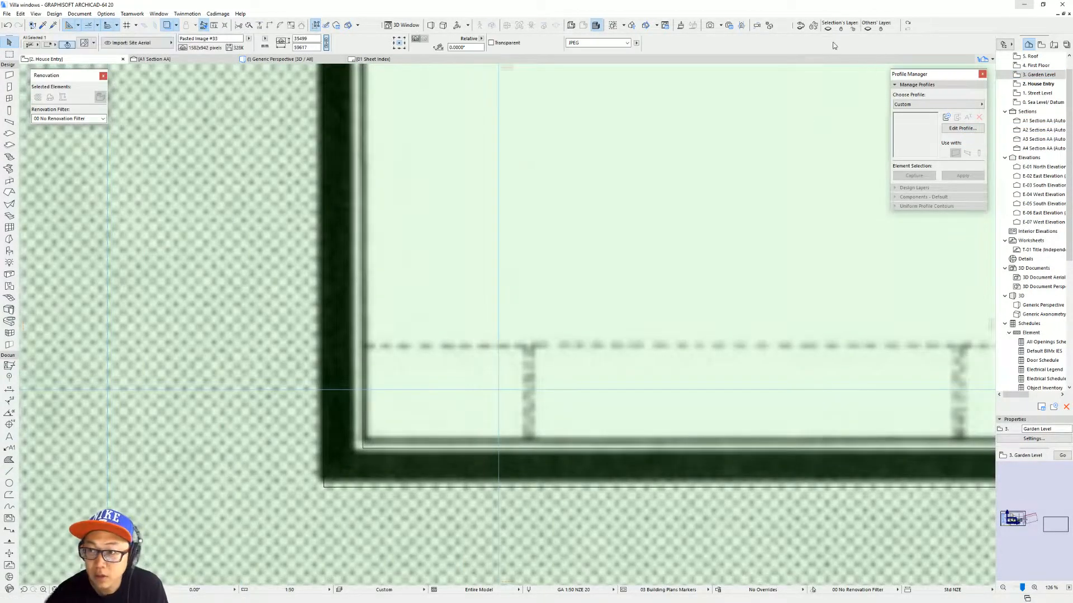
pyautogui.press('Delete')
# Set the south wall's reference line to Center and move it to line up with the adjoining wall corner.
pyautogui.click(377, 486)
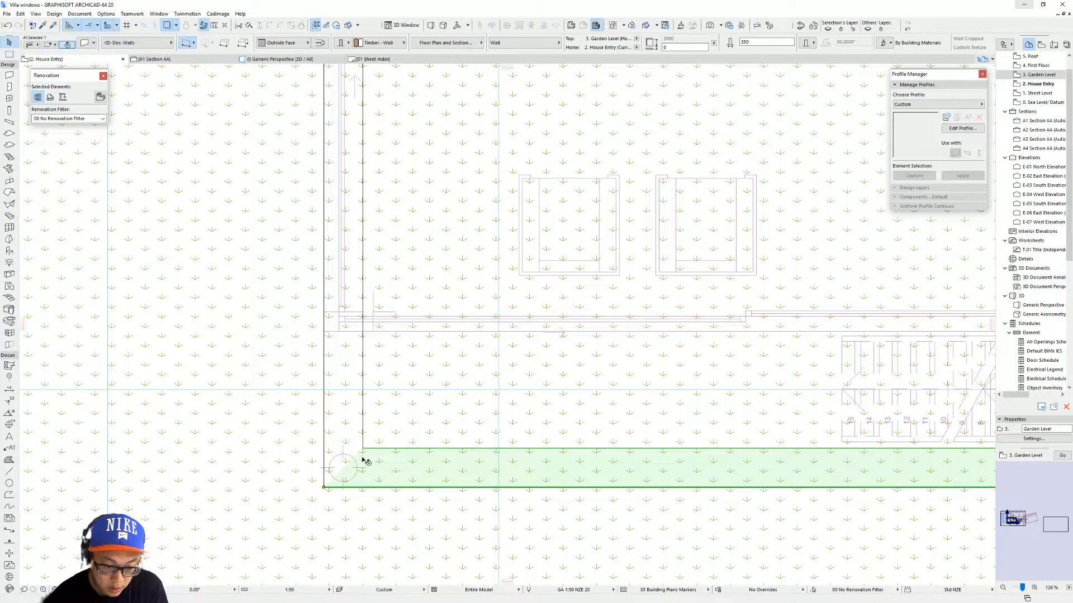
pyautogui.hotkey('ctrl', 'd')
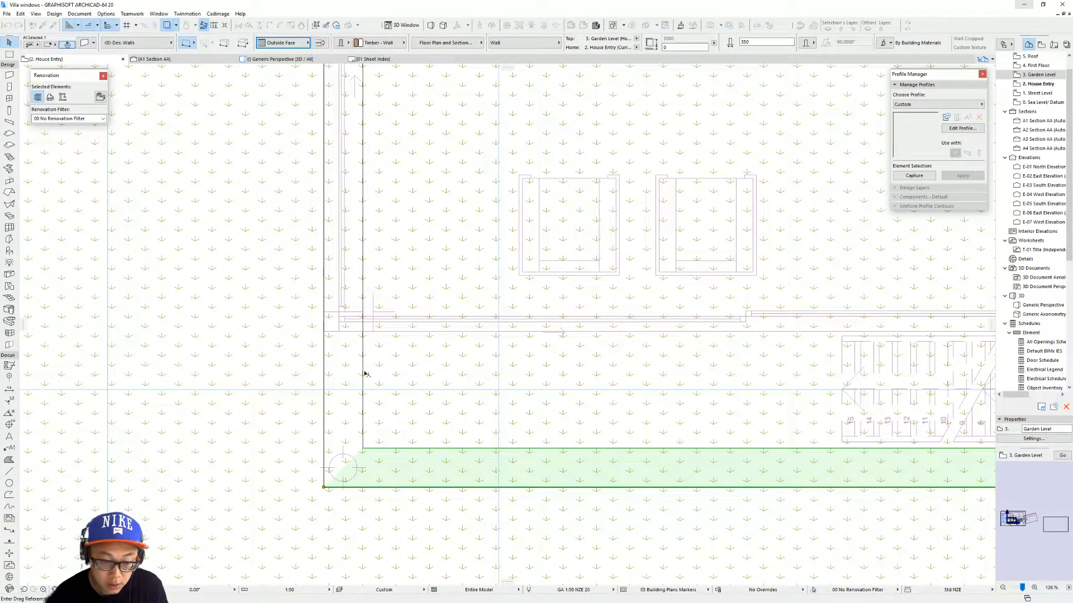
pyautogui.click(282, 43)
pyautogui.click(332, 61)
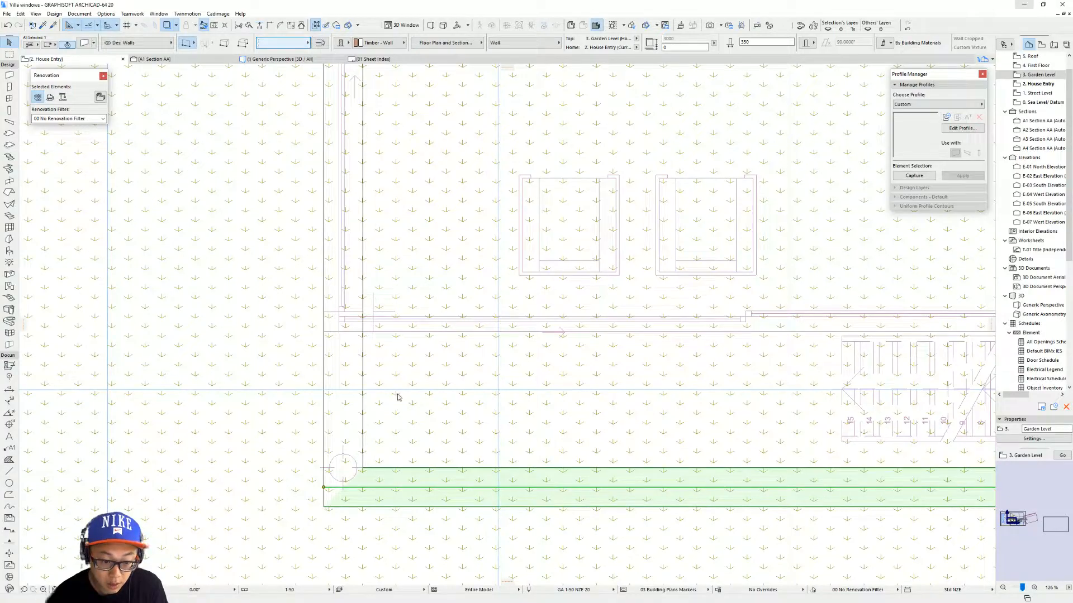
pyautogui.hotkey('ctrl', 'd')
pyautogui.click(324, 487)
pyautogui.keyDown('shift'); pyautogui.click(344, 468); pyautogui.keyUp('shift')
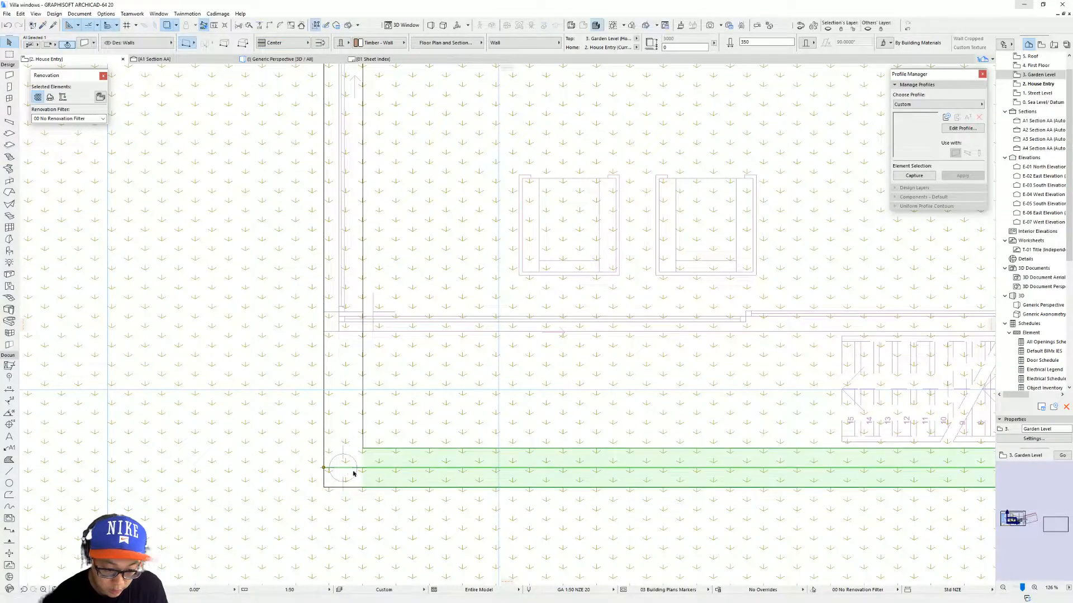
pyautogui.scroll(-3, 432, 475)
pyautogui.keyDown('shift'); pyautogui.click(740, 425); pyautogui.keyUp('shift')
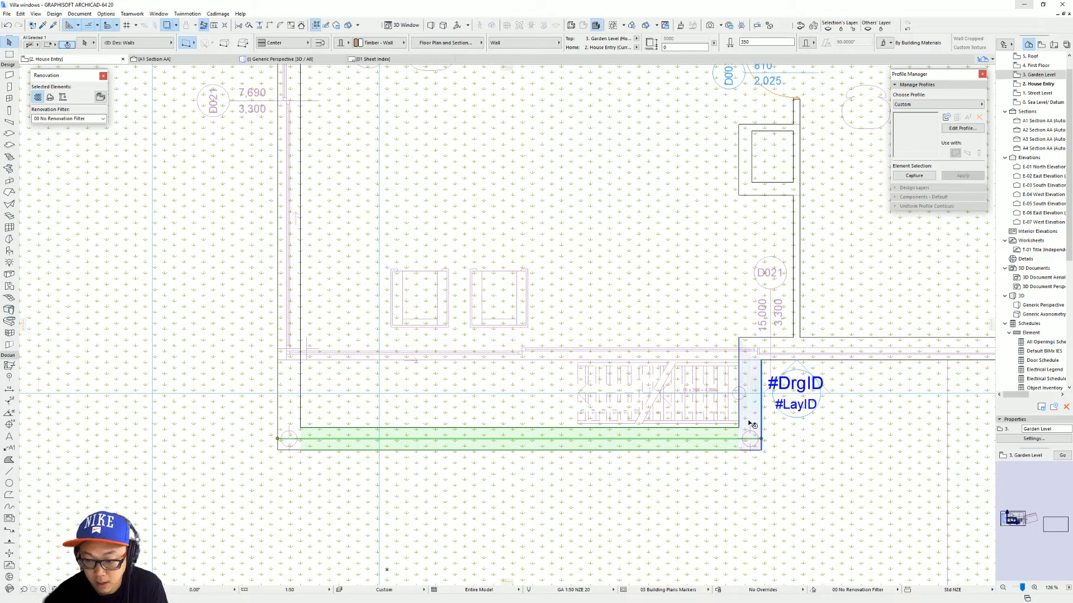
pyautogui.keyDown('shift'); pyautogui.click(300, 425); pyautogui.keyUp('shift')
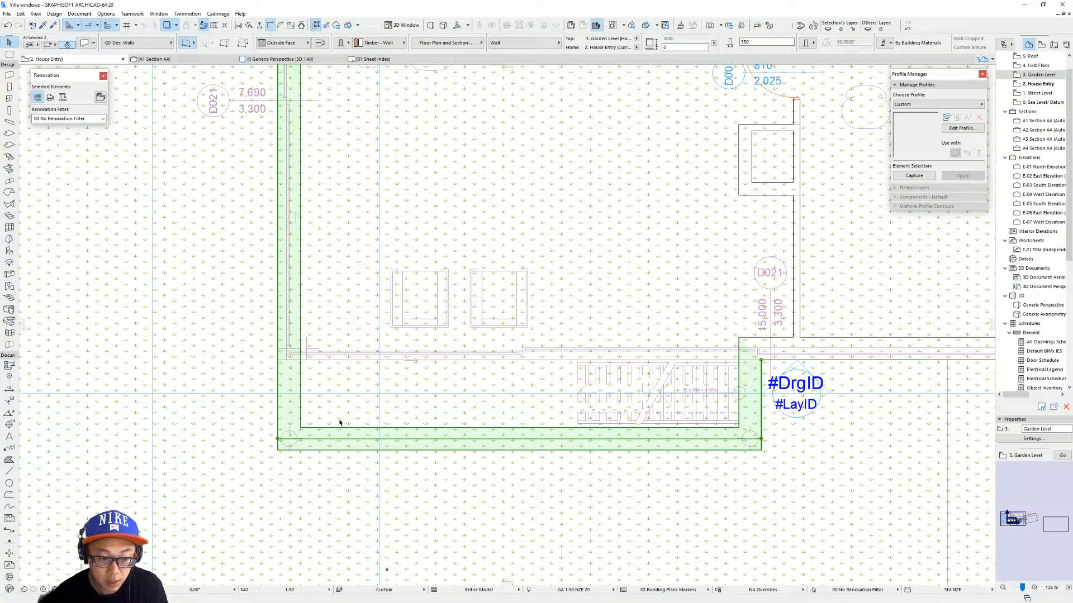
pyautogui.press('Escape')
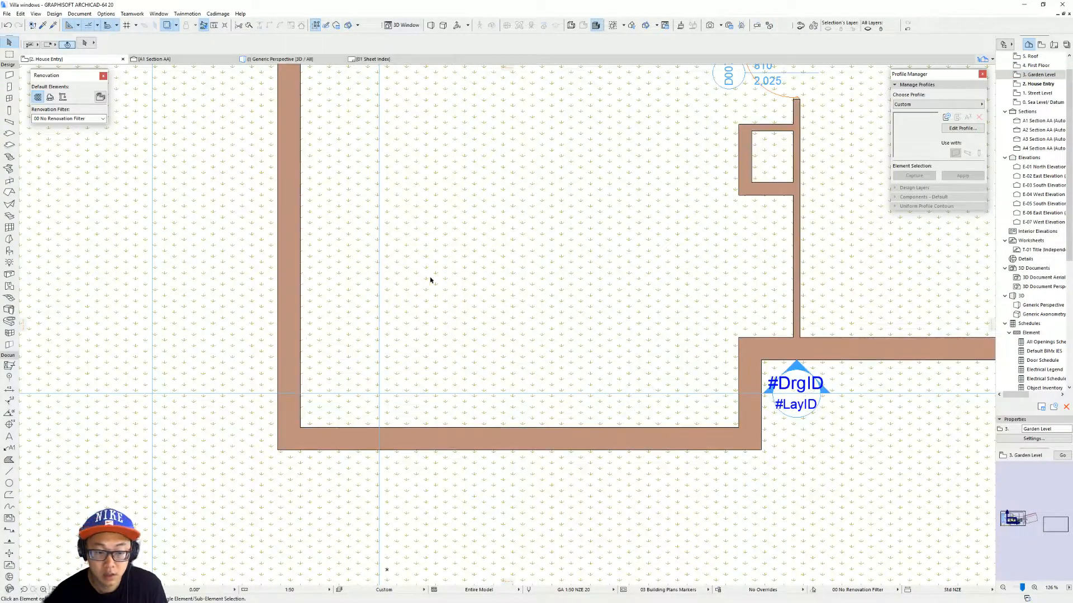
# Return to the First Floor and reposition the thin wall along the top of the south staircase enclosure.
pyautogui.scroll(-3, 426, 276)
pyautogui.hotkey('ctrl', 'Up')
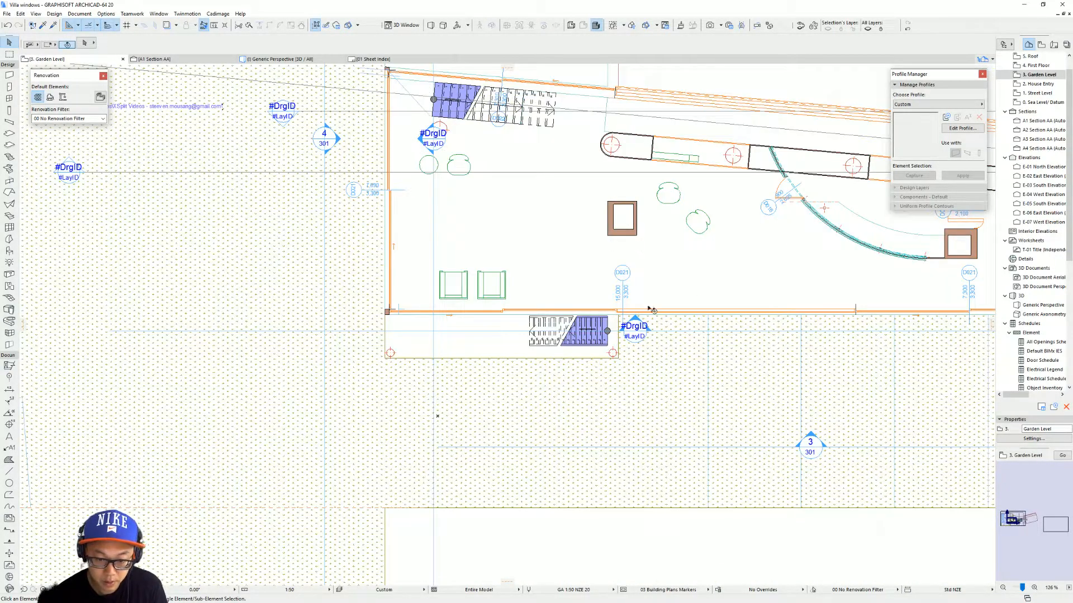
pyautogui.scroll(2, 663, 307)
pyautogui.hotkey('ctrl', 'Up')
pyautogui.click(331, 343)
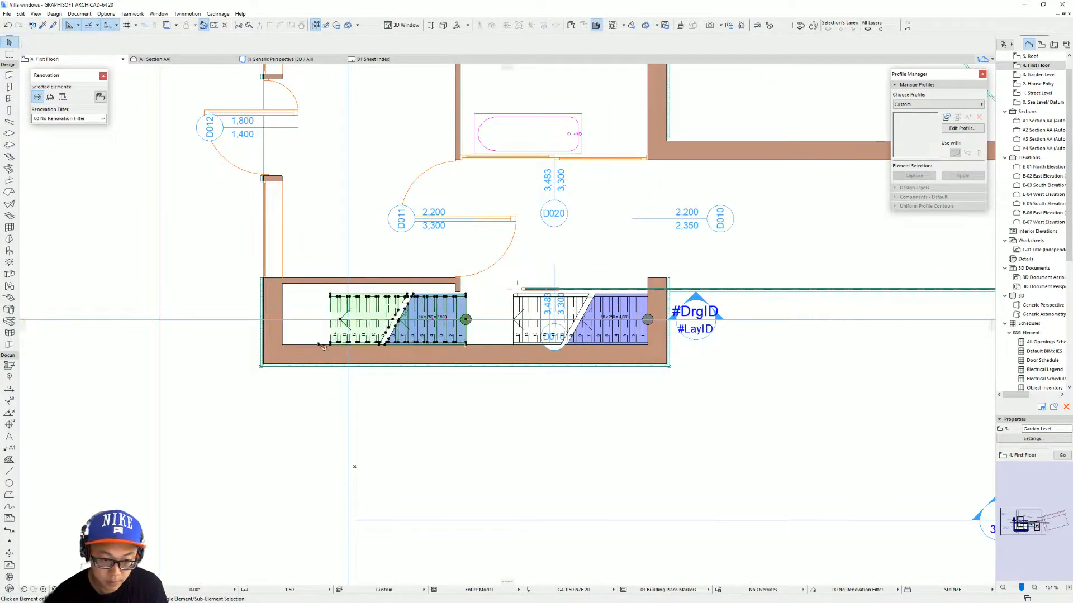
pyautogui.click(278, 313)
pyautogui.moveTo(326, 281); pyautogui.dragTo(400, 331, button='middle')
pyautogui.click(359, 337)
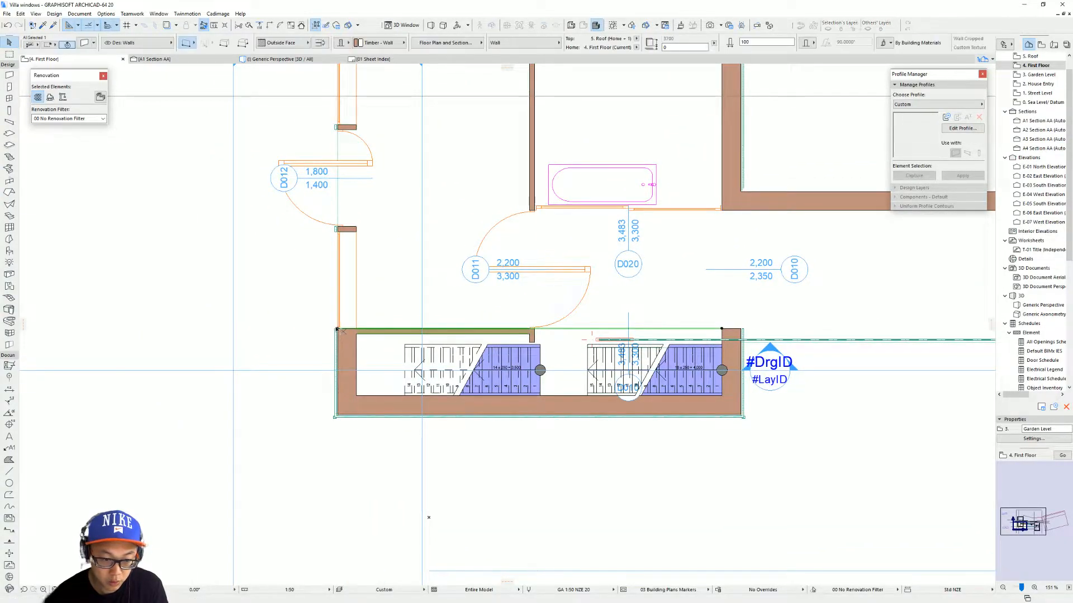
pyautogui.hotkey('ctrl', 'd')
pyautogui.click(338, 328)
pyautogui.press('Escape')
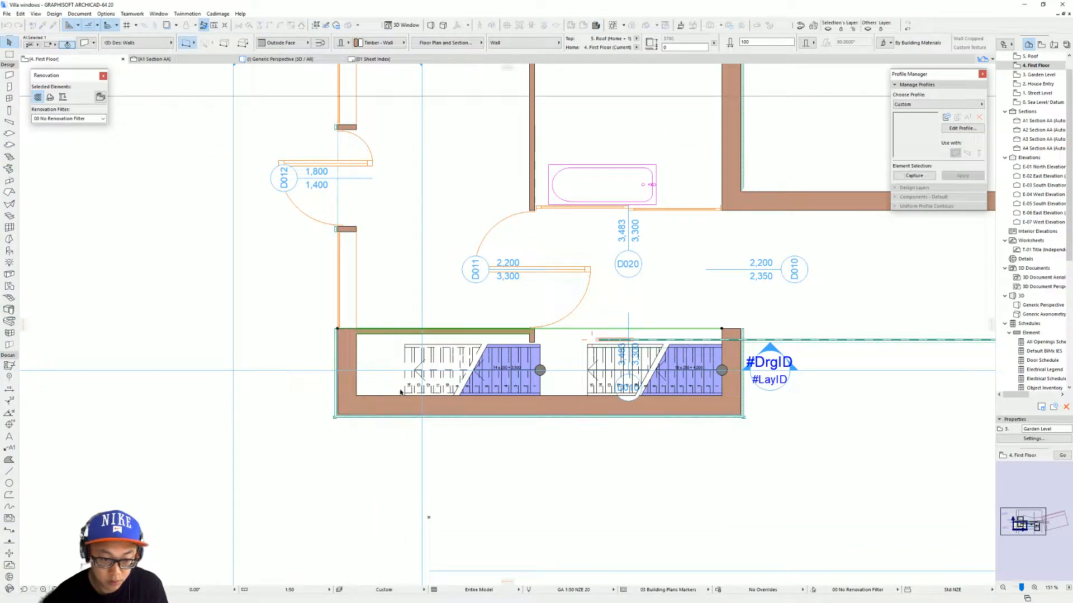
# Inspect the west wall windows and the walls around the south staircase on the First Floor plan.
pyautogui.scroll(-4, 445, 326)
pyautogui.moveTo(445, 326); pyautogui.dragTo(448, 497, button='middle')
pyautogui.click(401, 215)
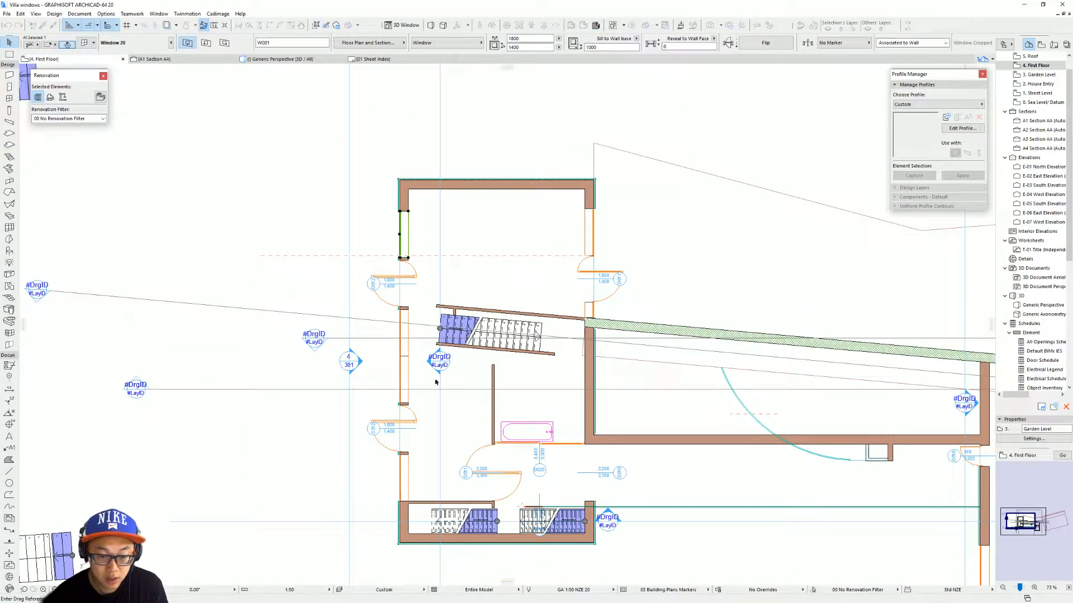
pyautogui.scroll(3, 458, 511)
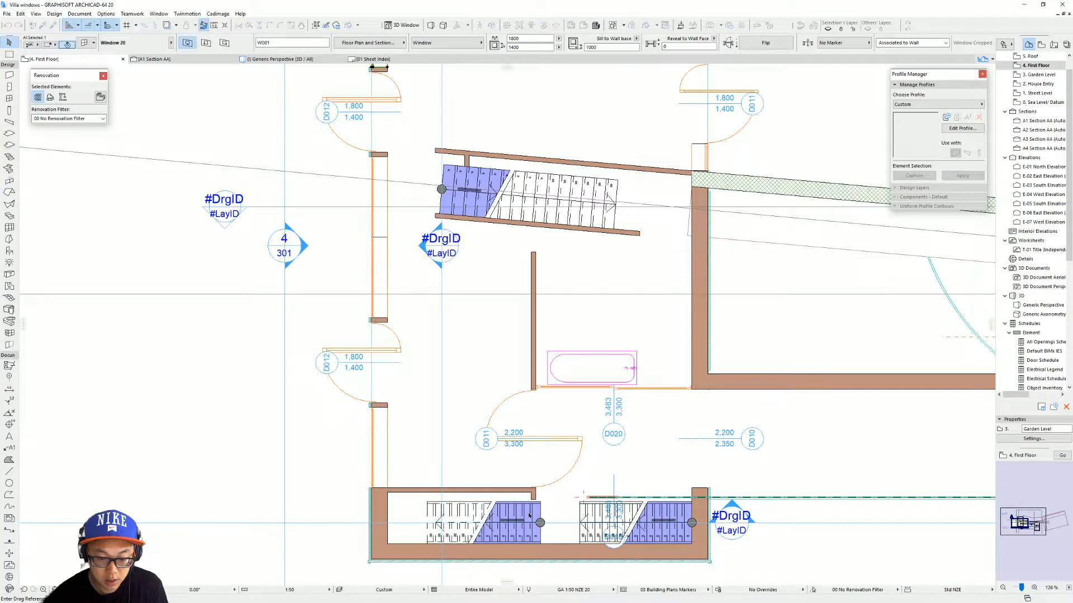
pyautogui.moveTo(399, 458); pyautogui.dragTo(417, 510, button='middle')
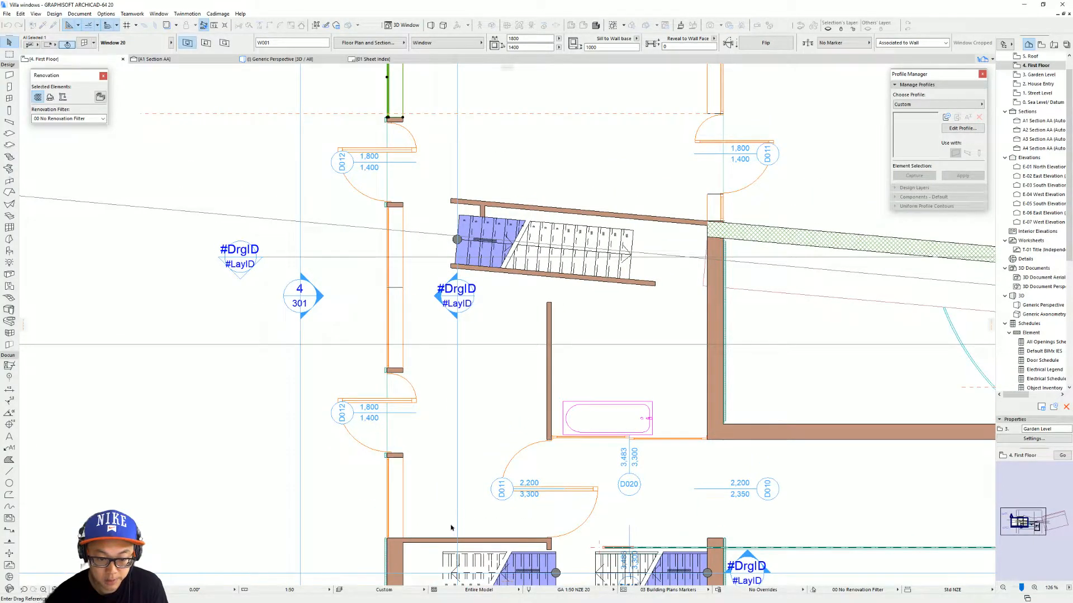
pyautogui.click(426, 540)
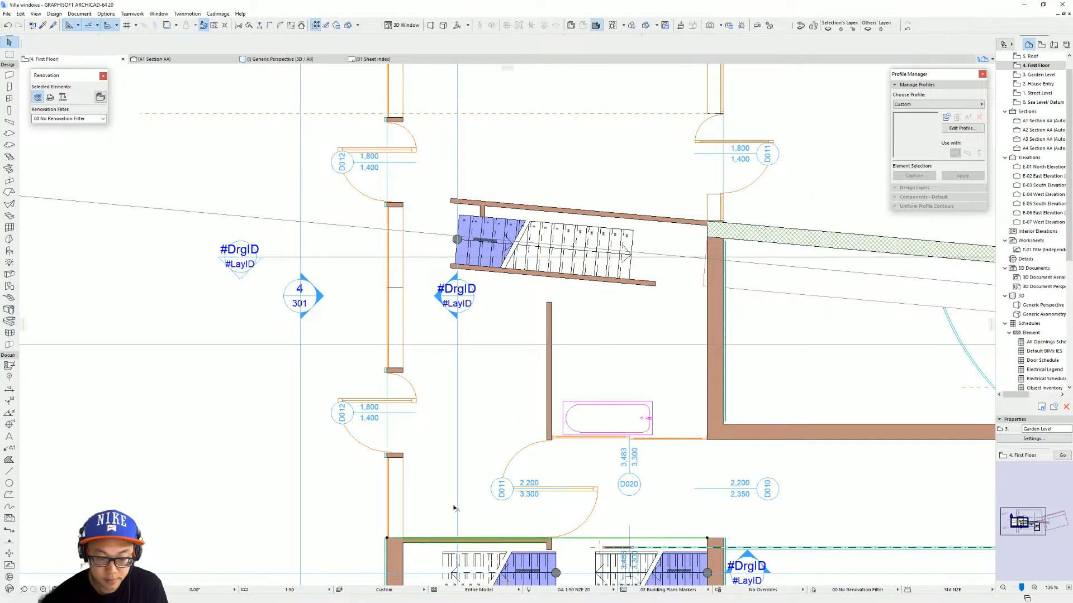
# Turn the trace reference drawing back on over the First Floor plan.
pyautogui.click(825, 69)
pyautogui.click(908, 26)
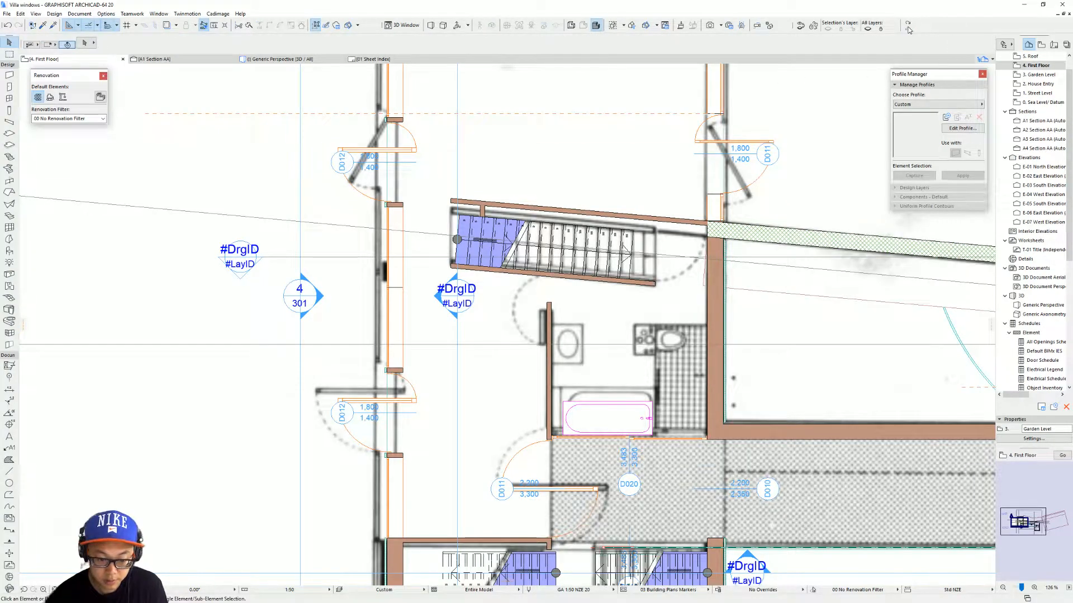
pyautogui.scroll(-2, 505, 189)
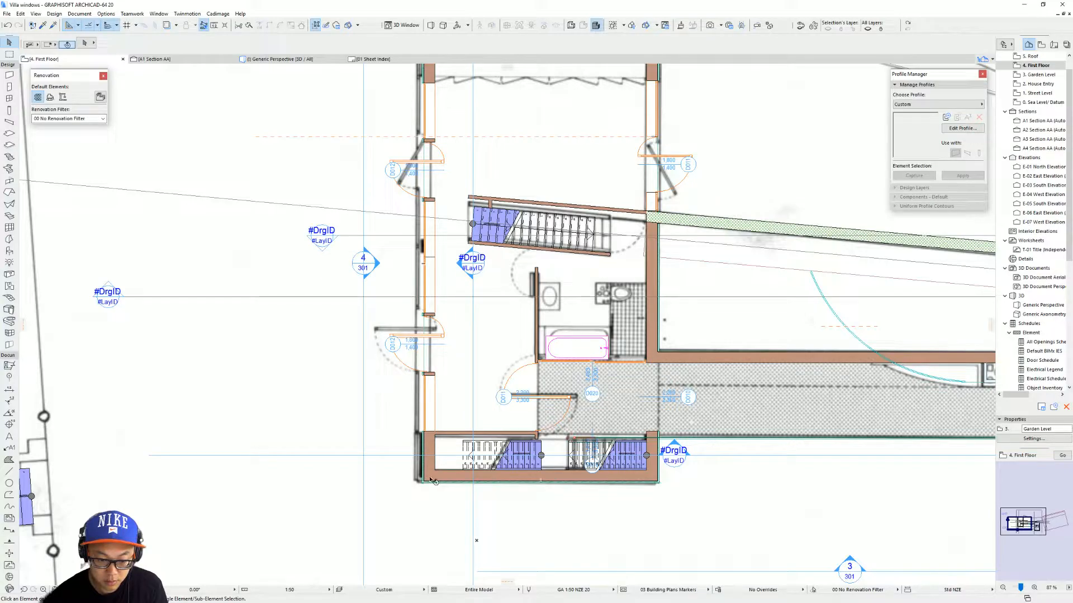
# Move the thin wall above the south staircase enclosure down onto the enclosure's top edge.
pyautogui.scroll(8, 450, 461)
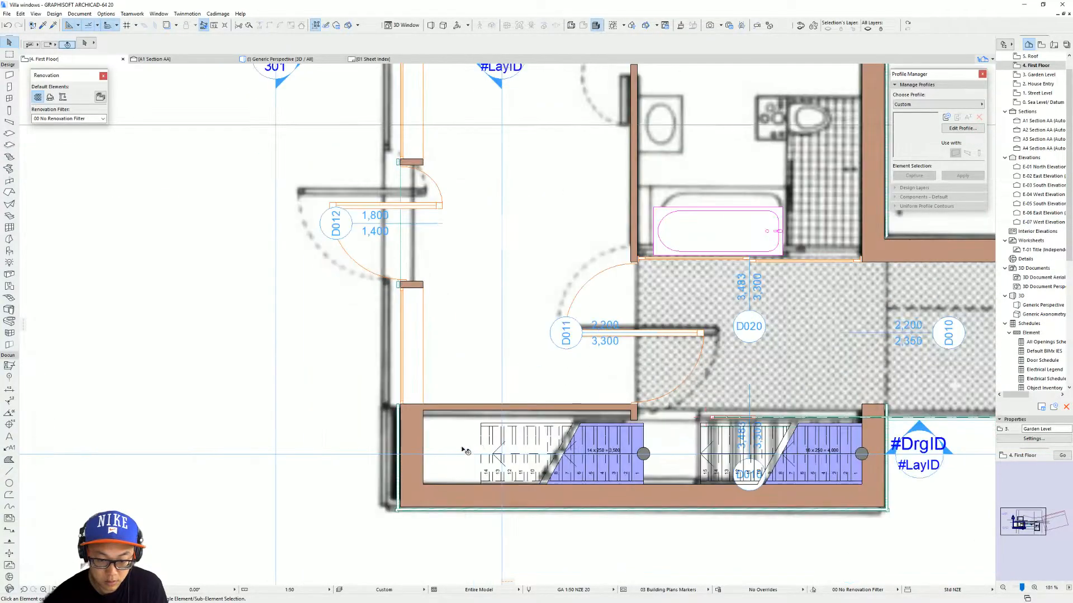
pyautogui.click(472, 407)
pyautogui.hotkey('ctrl', 'd')
pyautogui.click(401, 404)
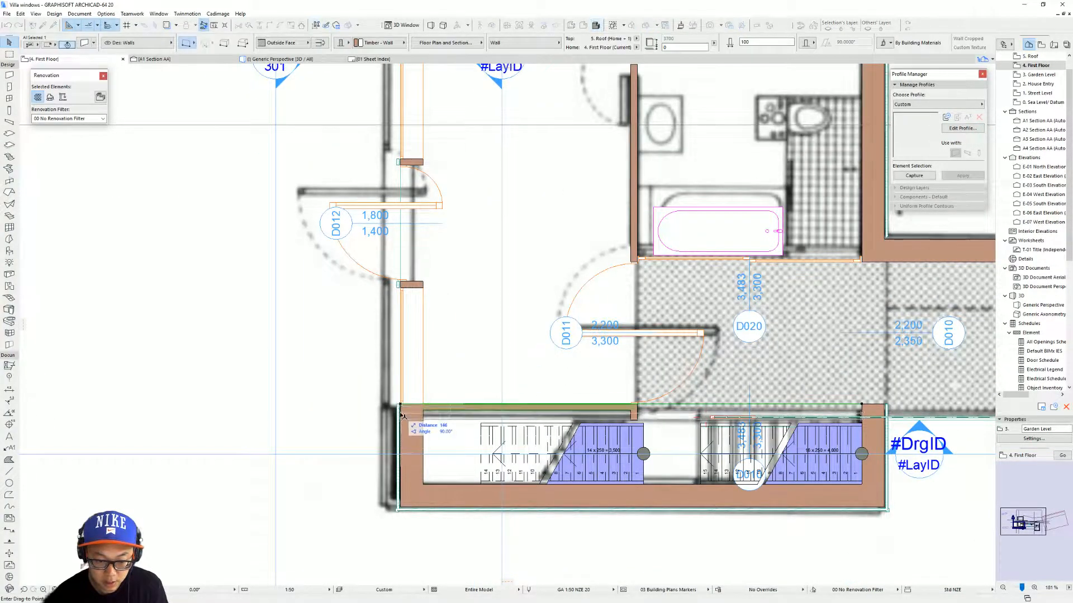
pyautogui.click(402, 510)
pyautogui.hotkey('ctrl', 'd')
pyautogui.click(402, 510)
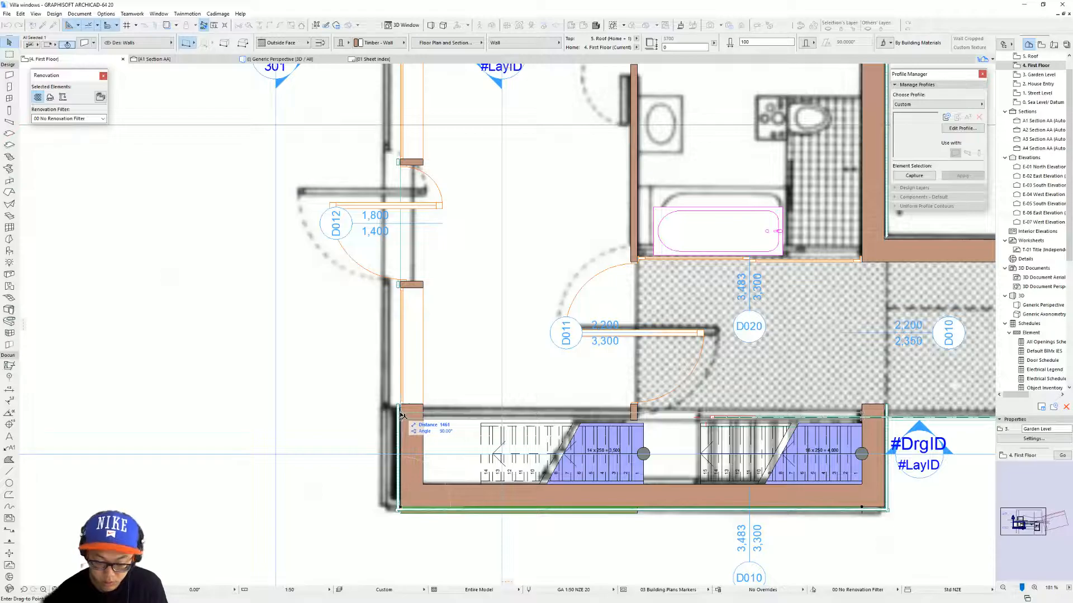
pyautogui.click(402, 412)
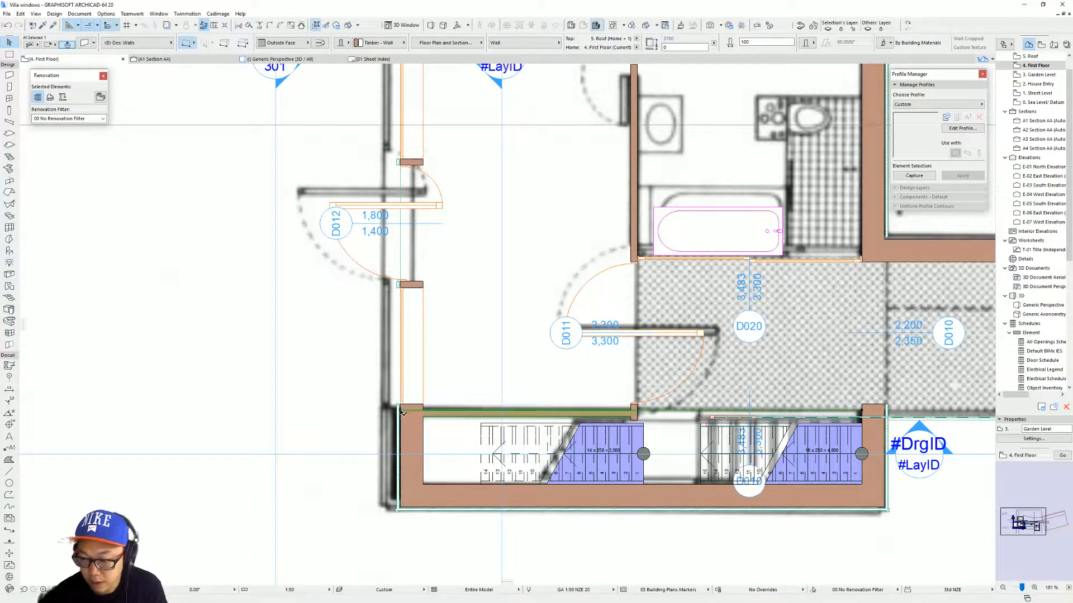
pyautogui.click(412, 346)
pyautogui.hotkey('ctrl', 'd')
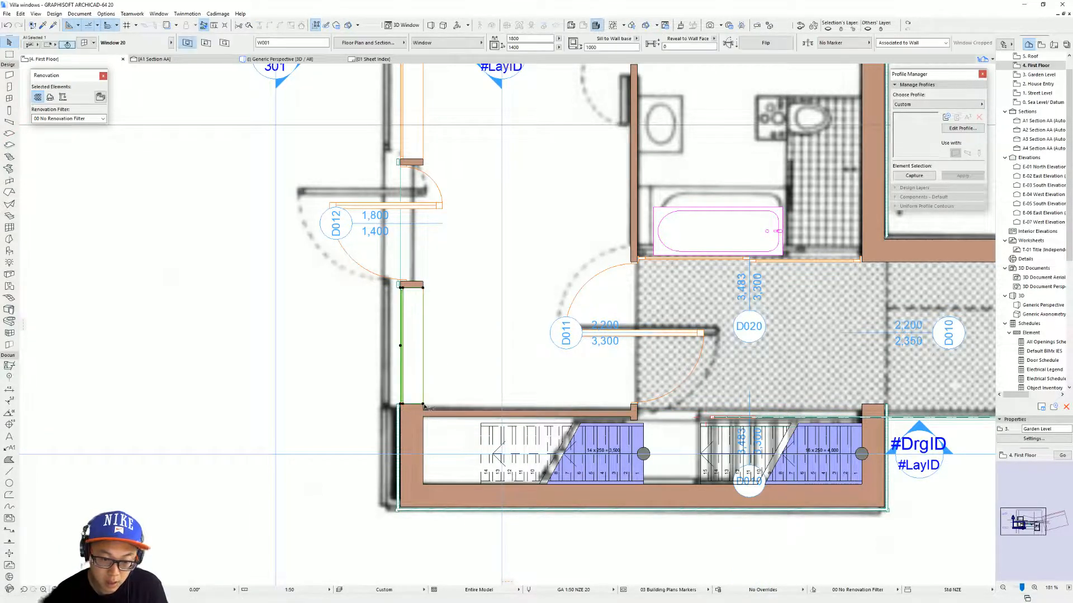
pyautogui.click(423, 404)
pyautogui.press('Escape')
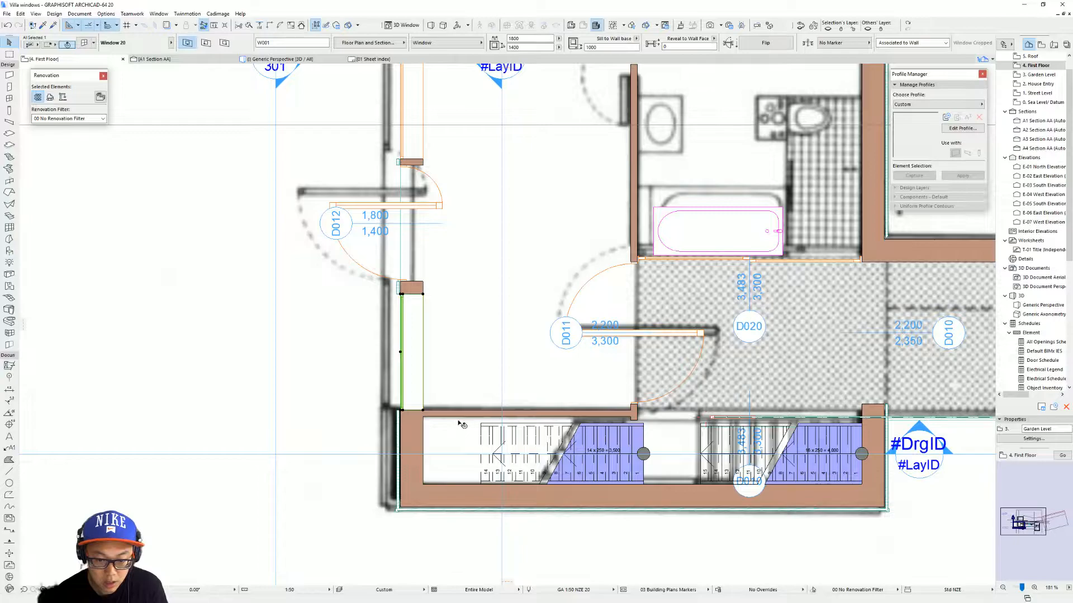
# Move the thin wall above the south staircase enclosure up by 150 mm.
pyautogui.click(395, 411)
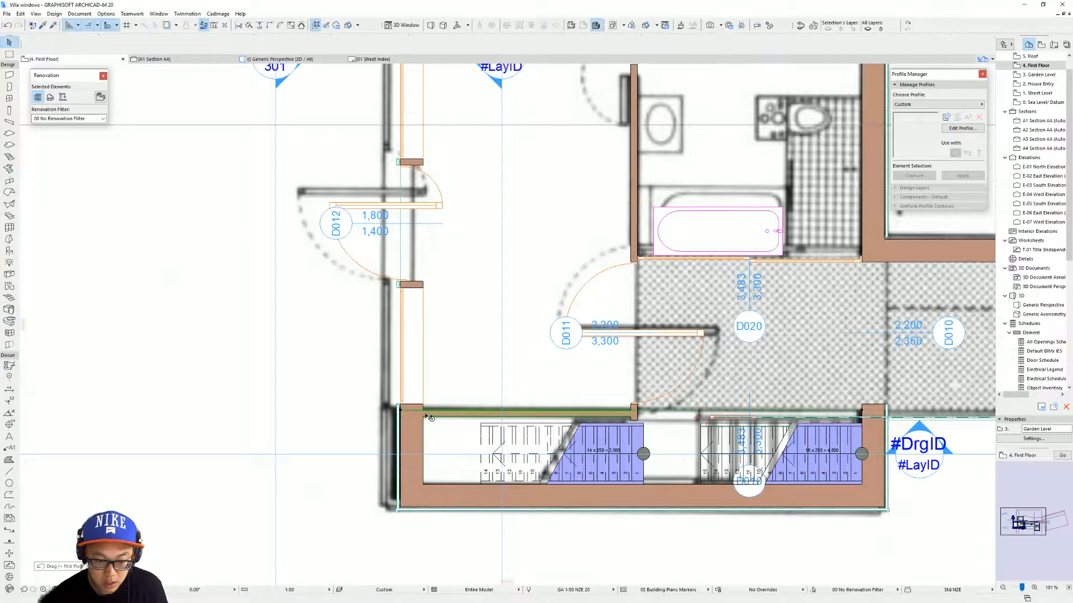
pyautogui.hotkey('ctrl', 'd')
pyautogui.click(397, 410)
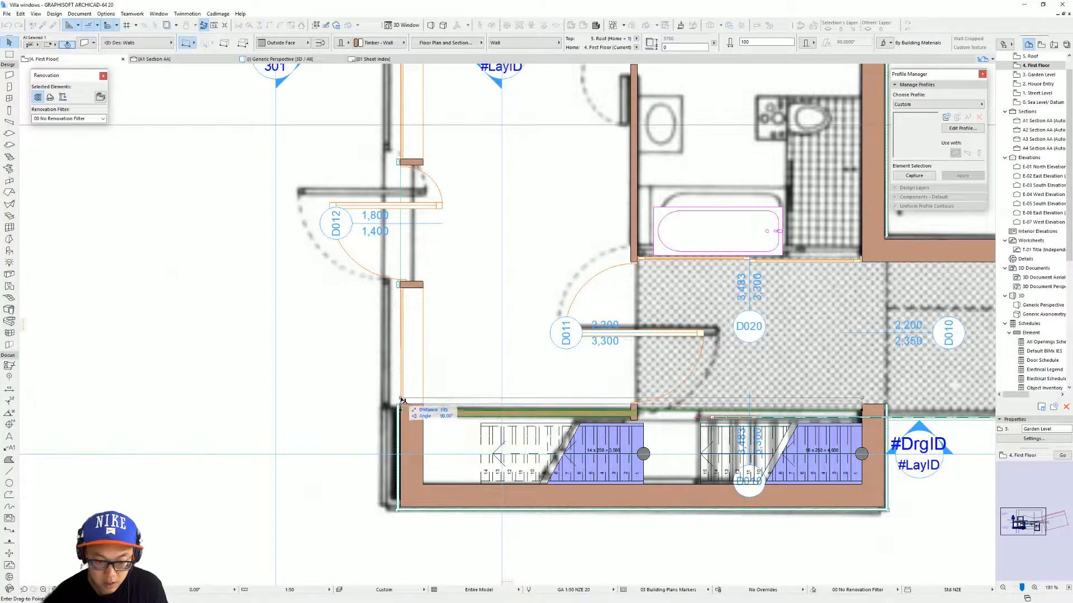
pyautogui.click(403, 399)
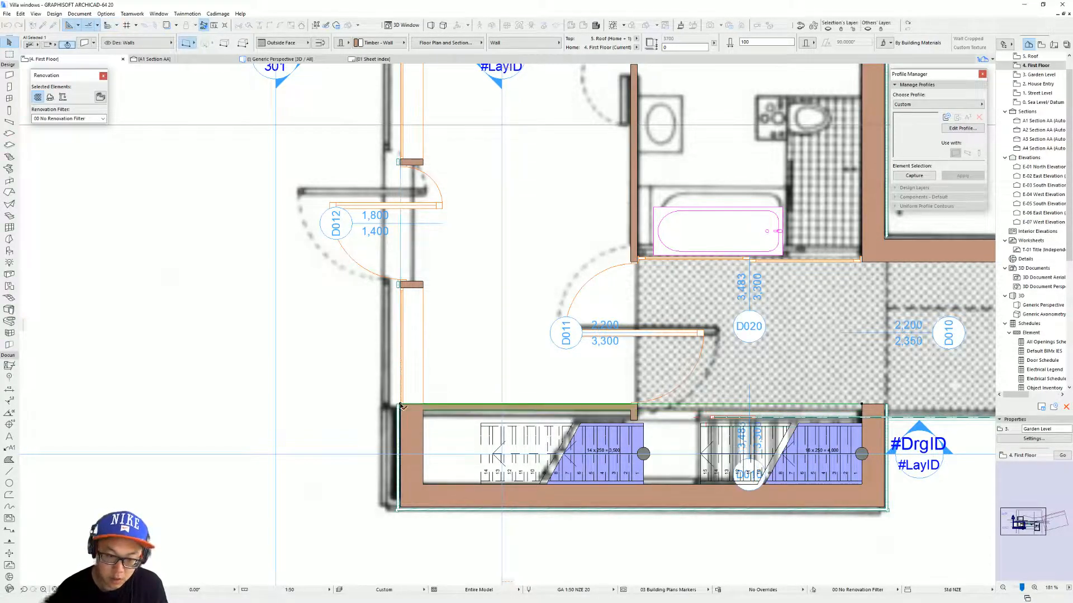
pyautogui.press('Escape')
# Reposition the upper pivot door D012 and the window next to it along the west wall.
pyautogui.moveTo(433, 267); pyautogui.dragTo(427, 303, button='middle')
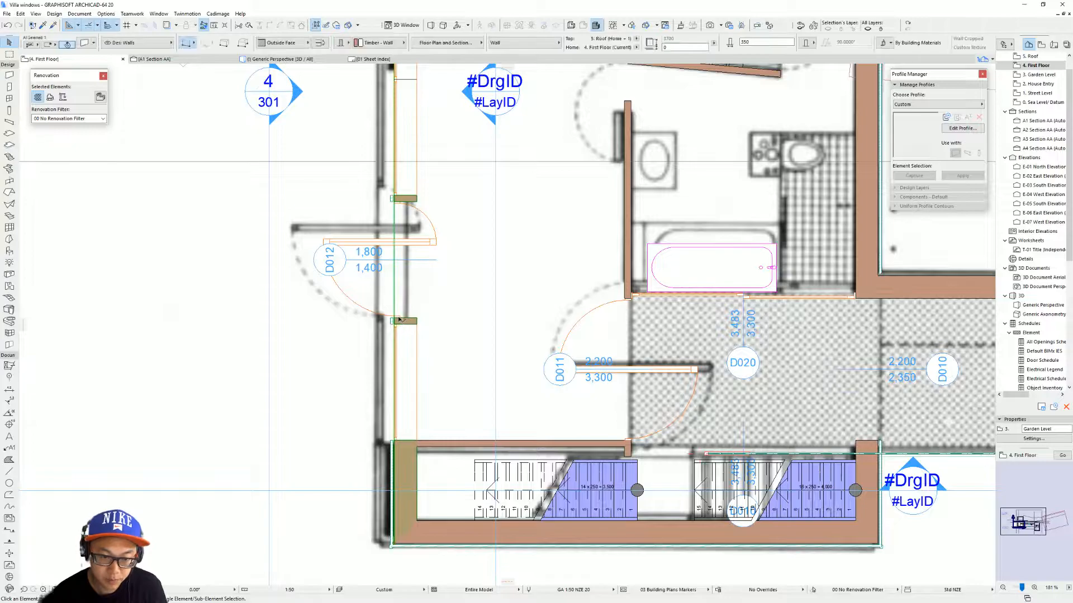
pyautogui.click(394, 319)
pyautogui.click(394, 320)
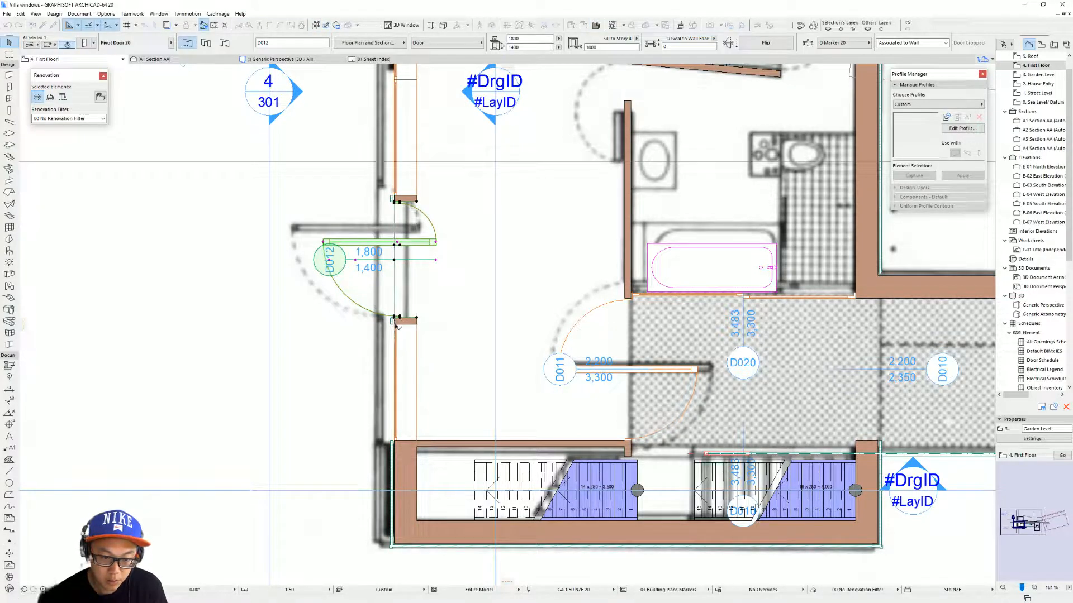
pyautogui.click(394, 326)
pyautogui.click(418, 199)
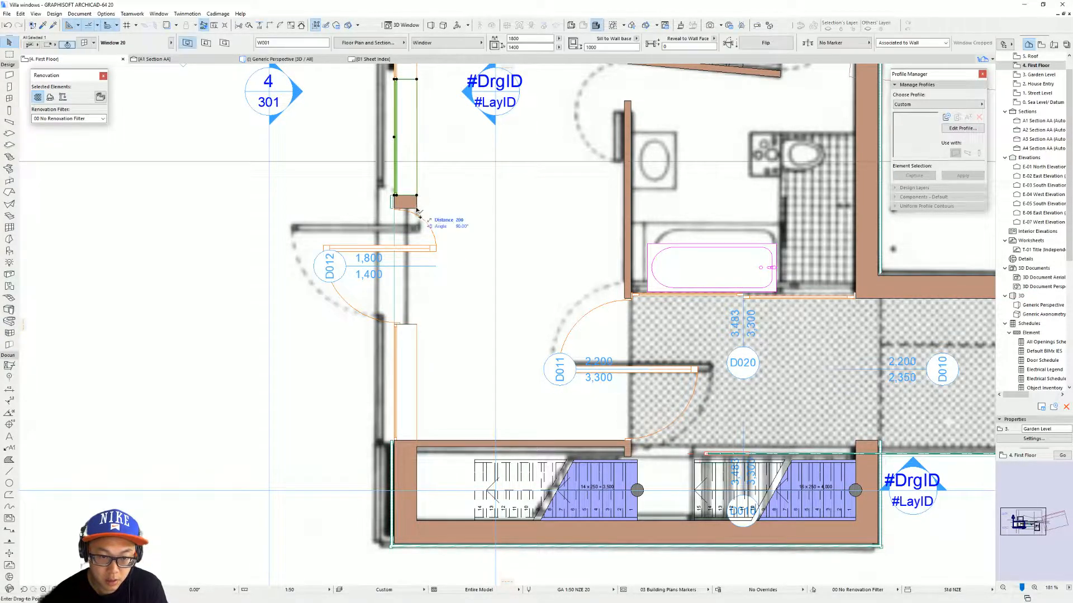
pyautogui.scroll(-3, 467, 203)
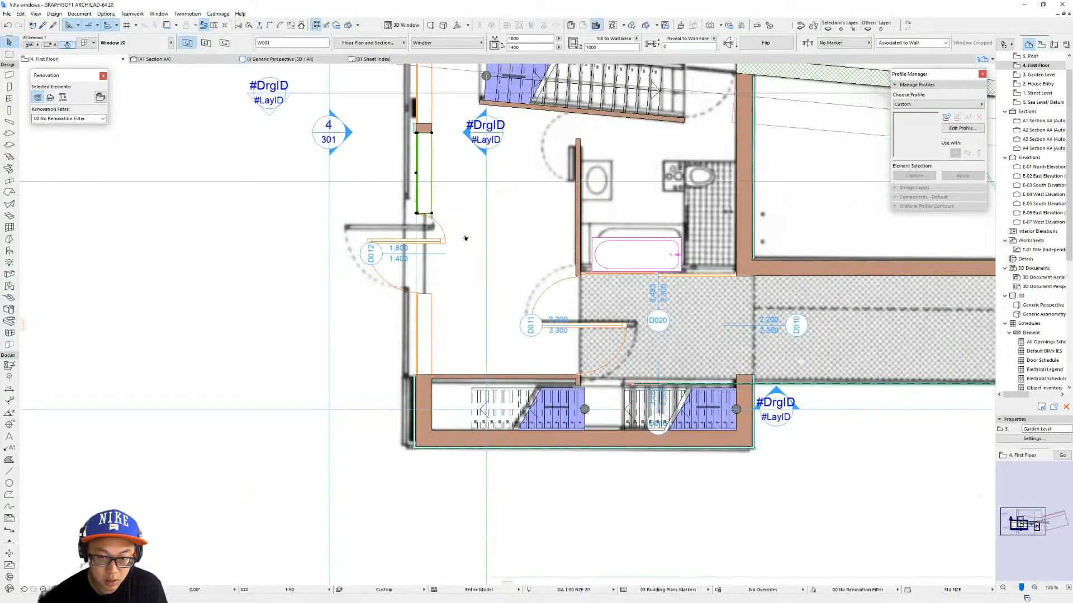
pyautogui.scroll(1, 464, 230)
pyautogui.moveTo(417, 299); pyautogui.dragTo(418, 213)
pyautogui.click(416, 209)
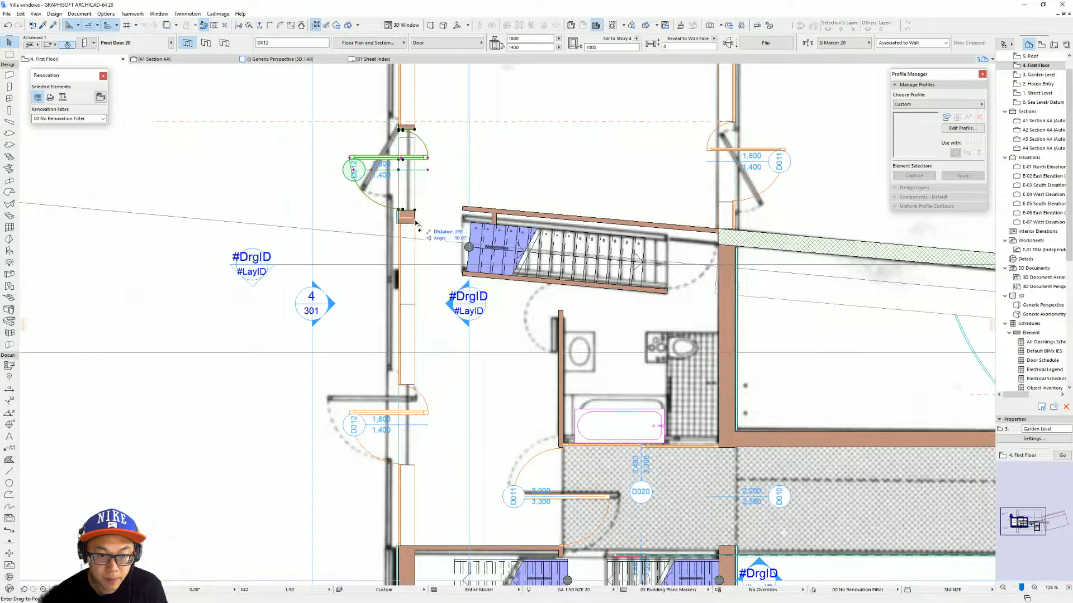
# Inspect the pivot doors on the east wall of the First Floor plan.
pyautogui.scroll(-3, 429, 225)
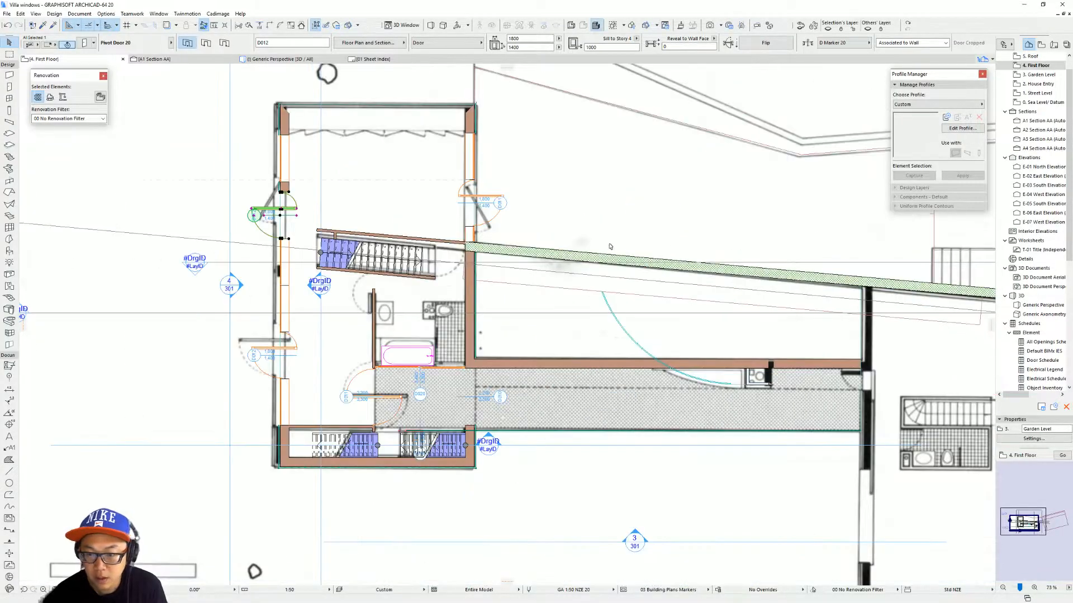
pyautogui.scroll(1, 374, 288)
pyautogui.scroll(4, 699, 434)
pyautogui.moveTo(687, 520); pyautogui.dragTo(544, 277, button='middle')
pyautogui.scroll(-2, 546, 279)
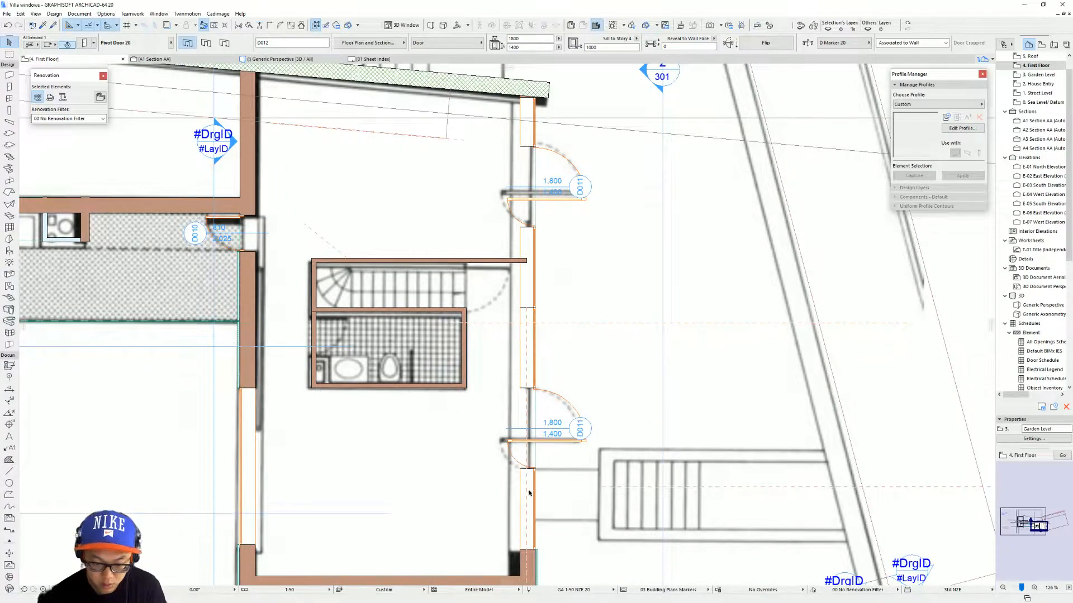
pyautogui.click(511, 552)
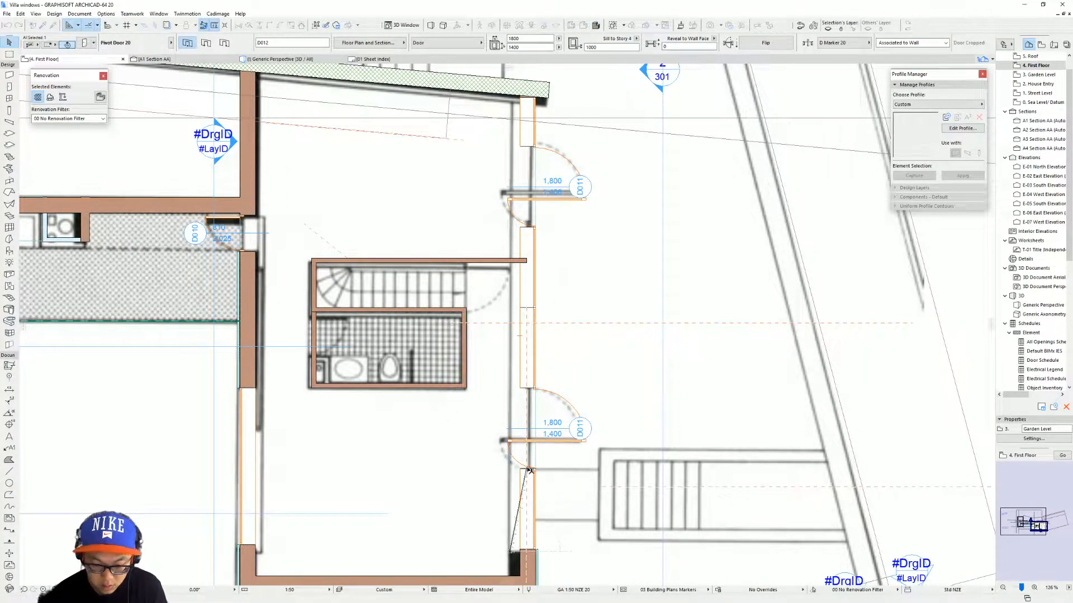
pyautogui.press('Escape')
# Nudge the upper pivot door D012 slightly down along the west wall.
pyautogui.scroll(-6, 493, 458)
pyautogui.moveTo(493, 457); pyautogui.dragTo(915, 434, button='middle')
pyautogui.scroll(5, 475, 289)
pyautogui.scroll(4, 626, 134)
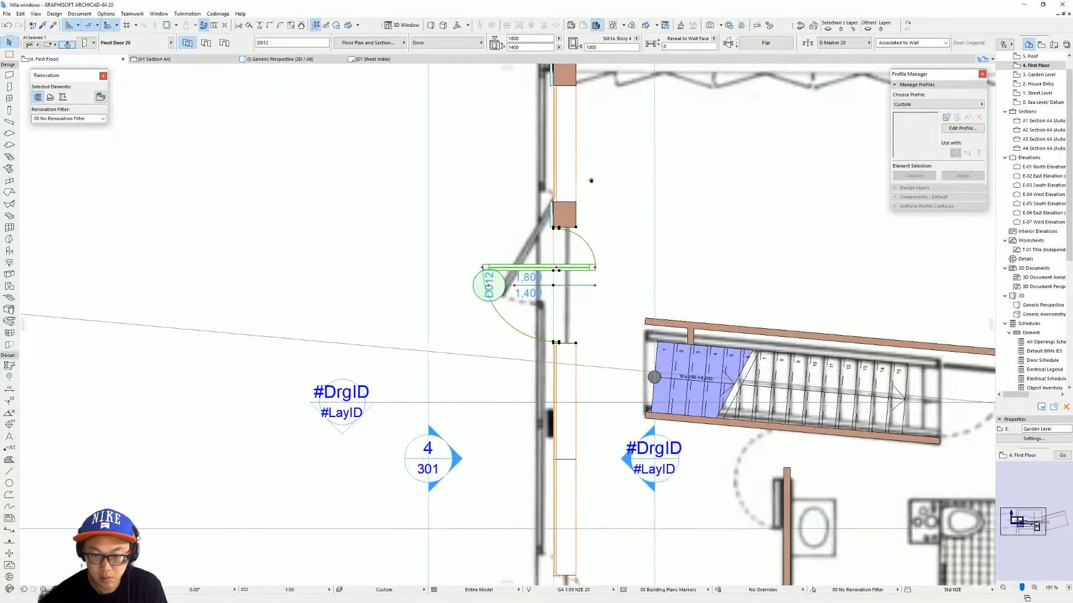
pyautogui.click(541, 257)
pyautogui.hotkey('ctrl', 'd')
pyautogui.click(539, 255)
pyautogui.click(538, 281)
# Select the upper pivot door together with the west wall windows to review their layout.
pyautogui.scroll(-2, 569, 292)
pyautogui.moveTo(566, 285); pyautogui.dragTo(517, 227, button='middle')
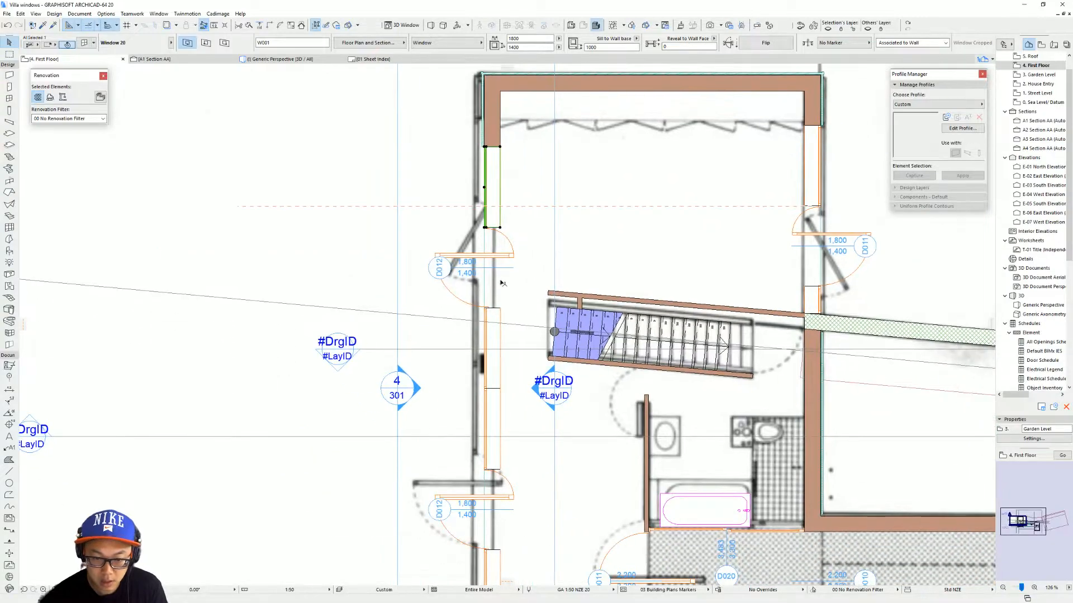
pyautogui.keyDown('shift'); pyautogui.click(517, 259); pyautogui.keyUp('shift')
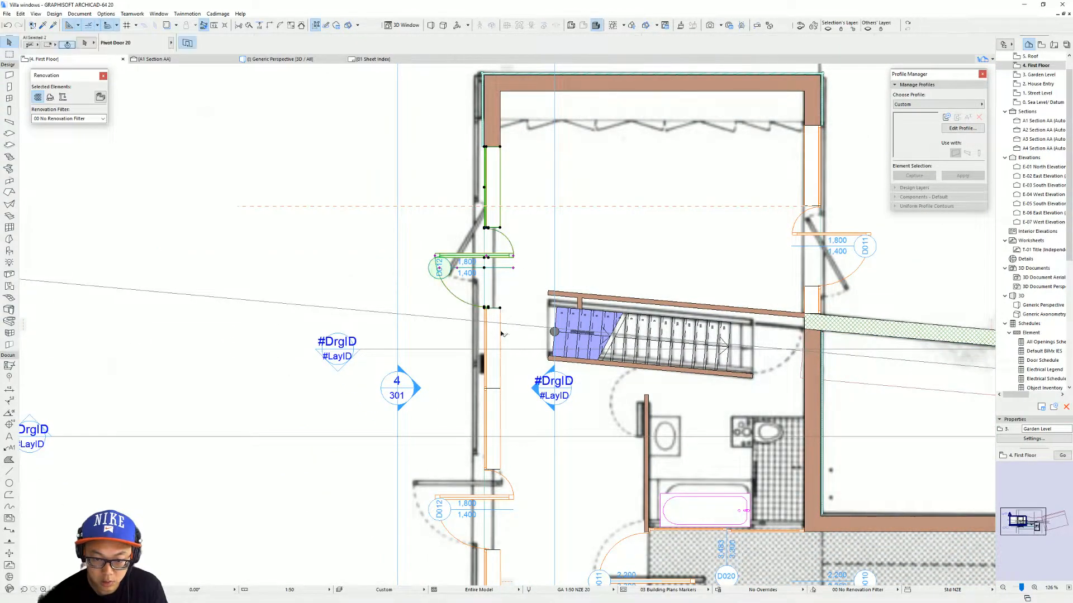
pyautogui.keyDown('shift'); pyautogui.click(499, 330); pyautogui.keyUp('shift')
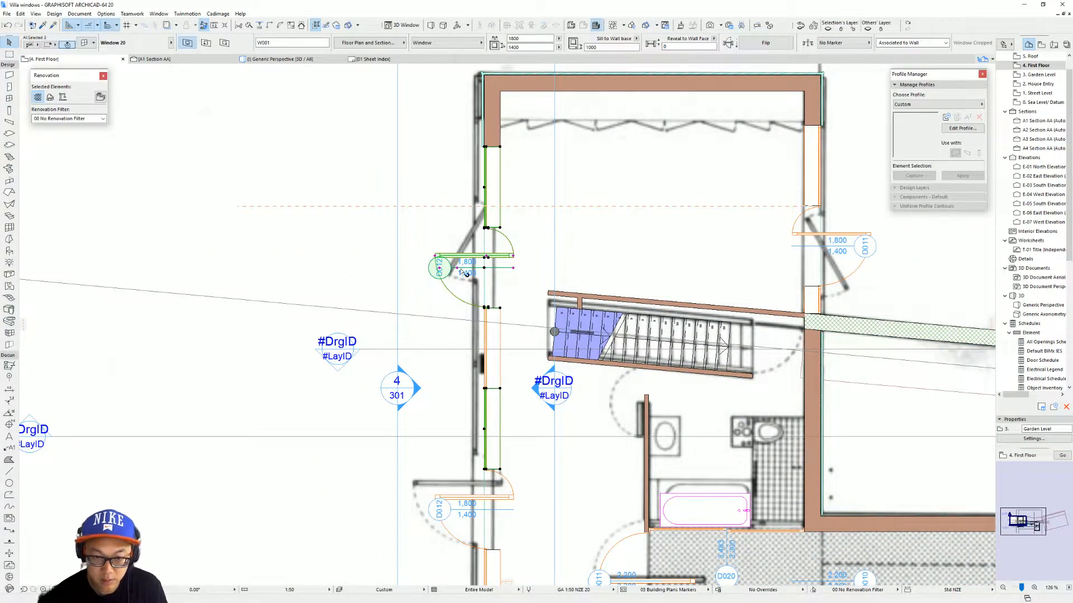
pyautogui.scroll(-2, 465, 276)
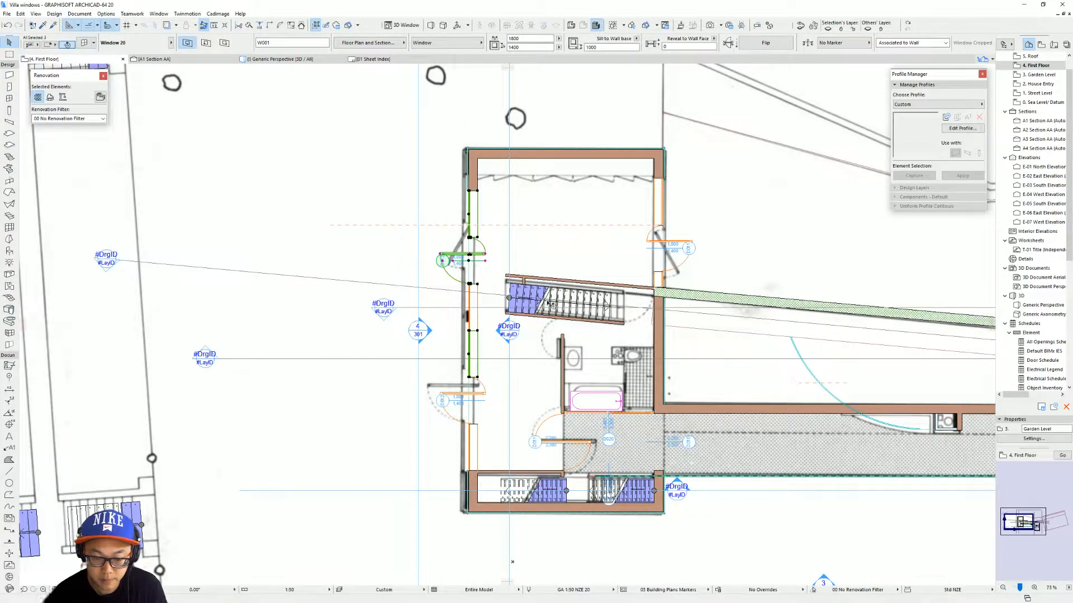
pyautogui.press('Escape')
pyautogui.click(497, 157)
pyautogui.hotkey('ctrl', 'd')
pyautogui.click(468, 150)
pyautogui.press('Escape')
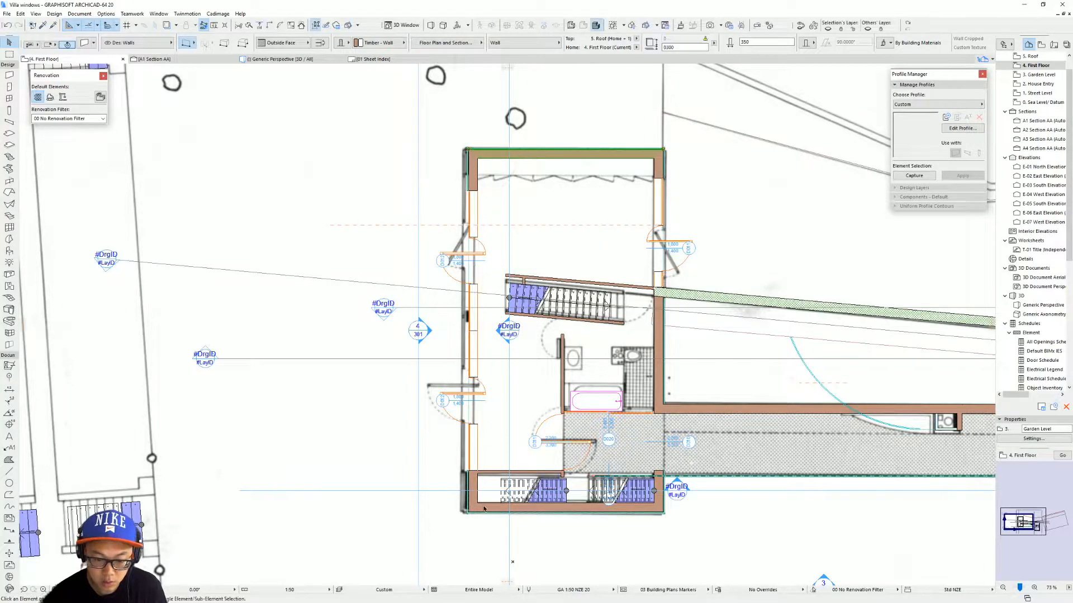
pyautogui.press('Escape')
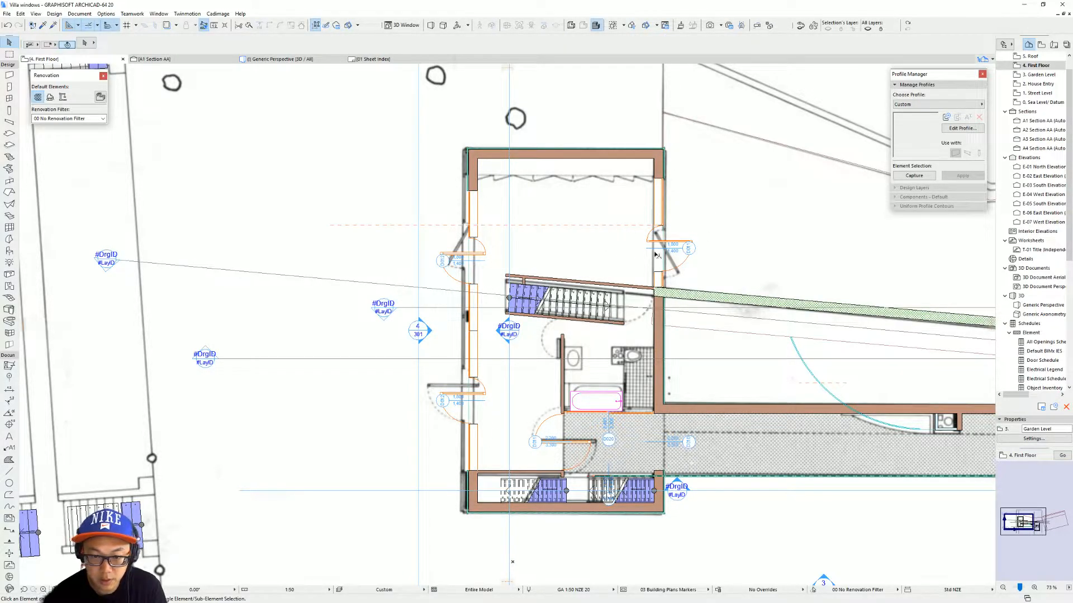
# Check the 3D view, then browse Villa dall'Ava reference photos in the browser image search.
pyautogui.press('F3')
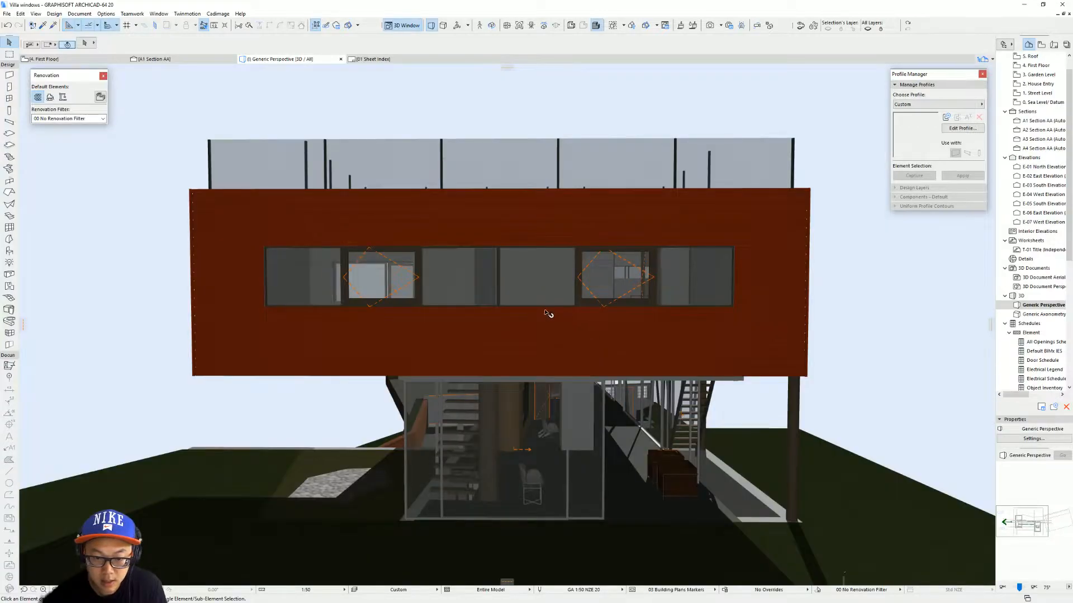
pyautogui.keyDown('shift'); pyautogui.moveTo(548, 314); pyautogui.dragTo(518, 356, button='middle'); pyautogui.keyUp('shift')
pyautogui.hotkey('alt', 'Tab')
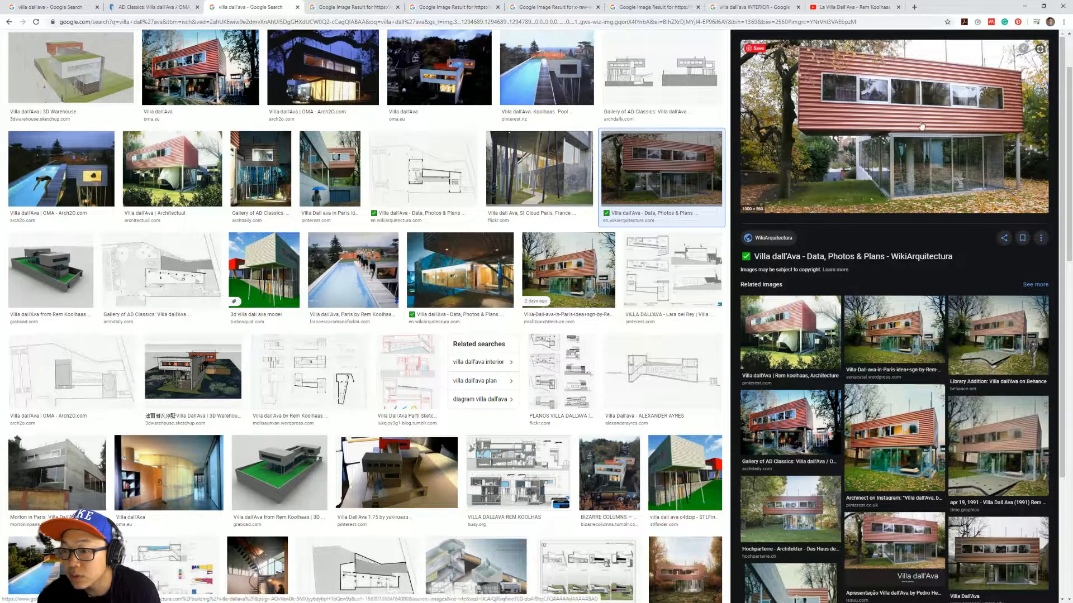
pyautogui.scroll(-3, 408, 374)
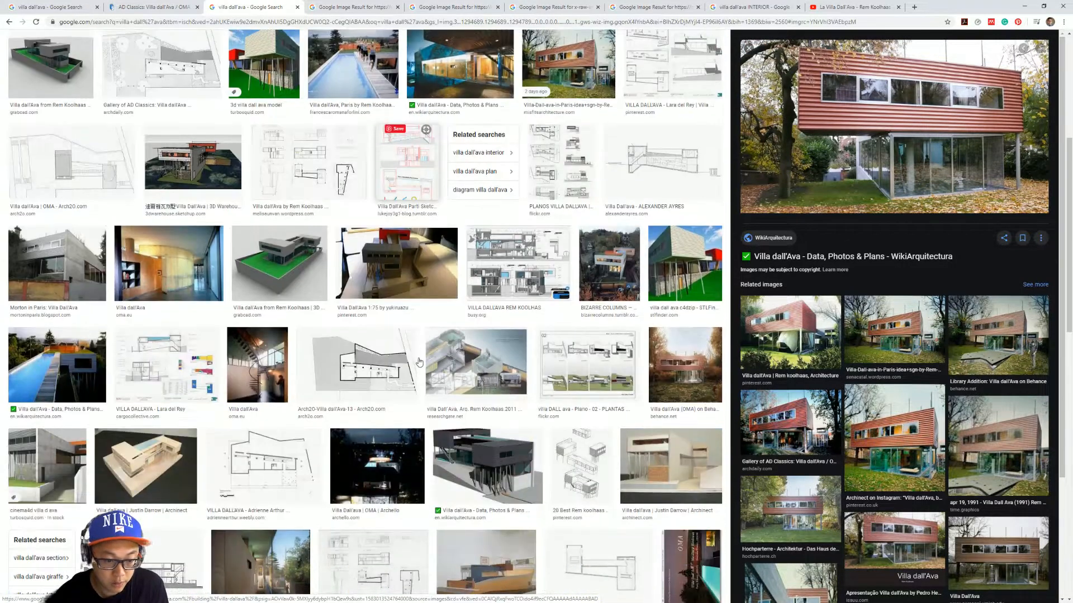
pyautogui.scroll(-1, 443, 370)
pyautogui.click(685, 281)
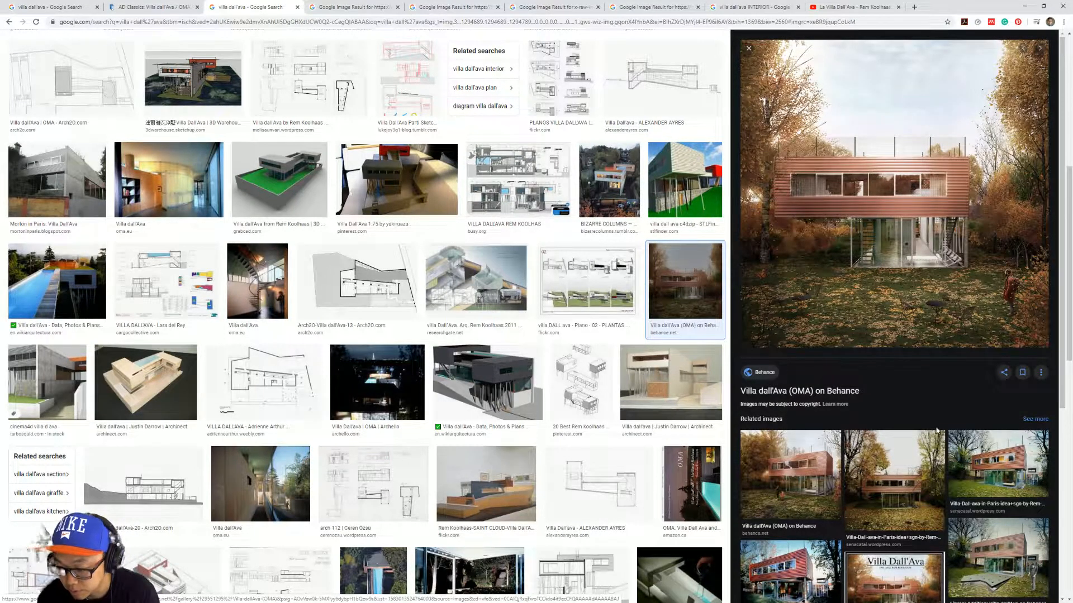
pyautogui.click(903, 519)
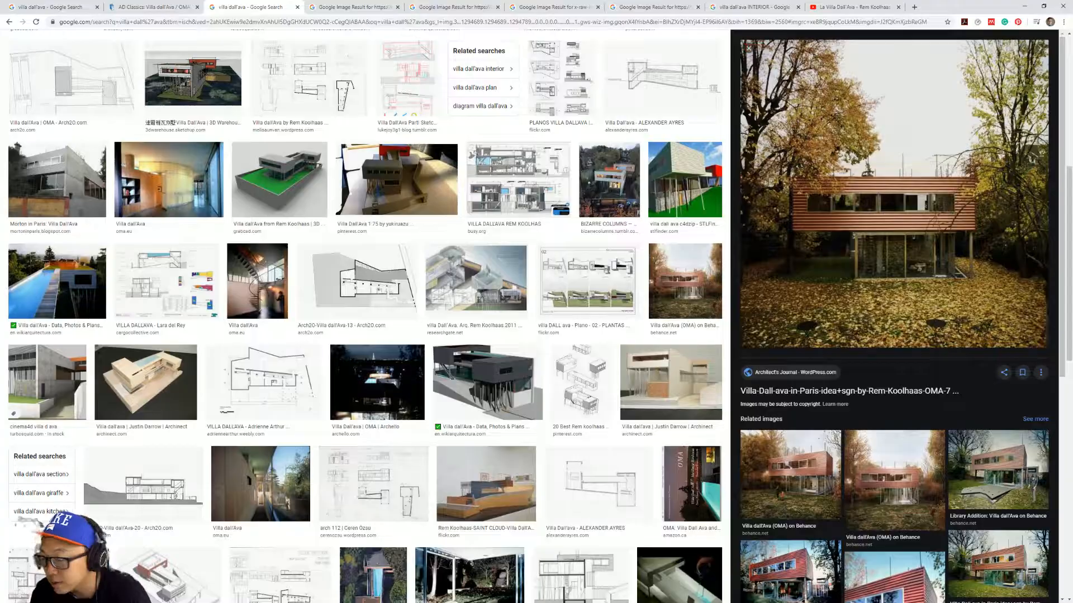
# Return to the First Floor plan and compare it with the Garden Level below by switching between the two stories.
pyautogui.hotkey('alt', 'Tab')
pyautogui.press('F2')
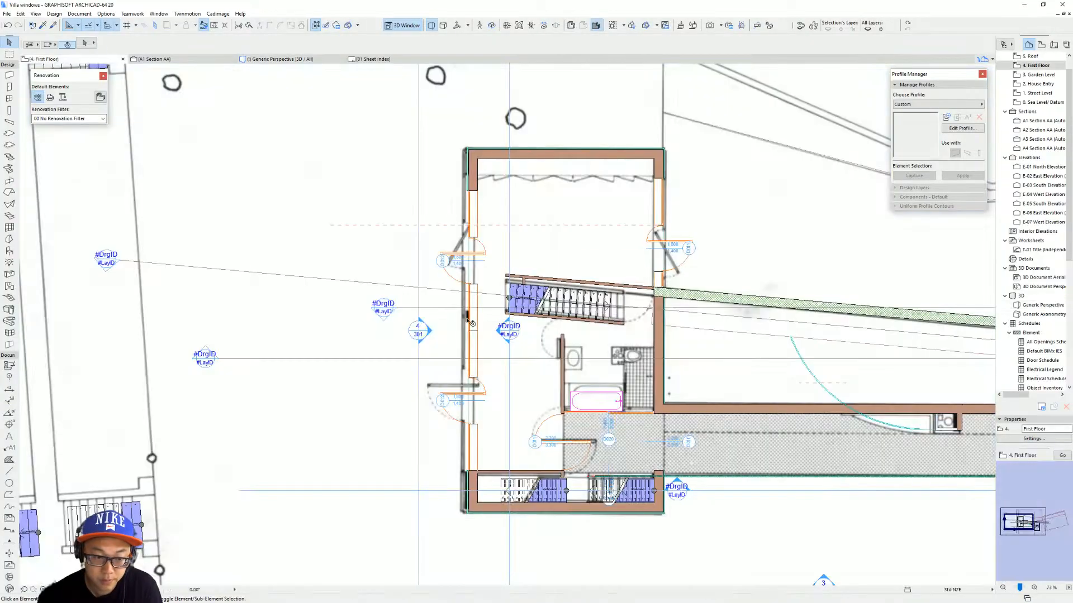
pyautogui.scroll(2, 569, 324)
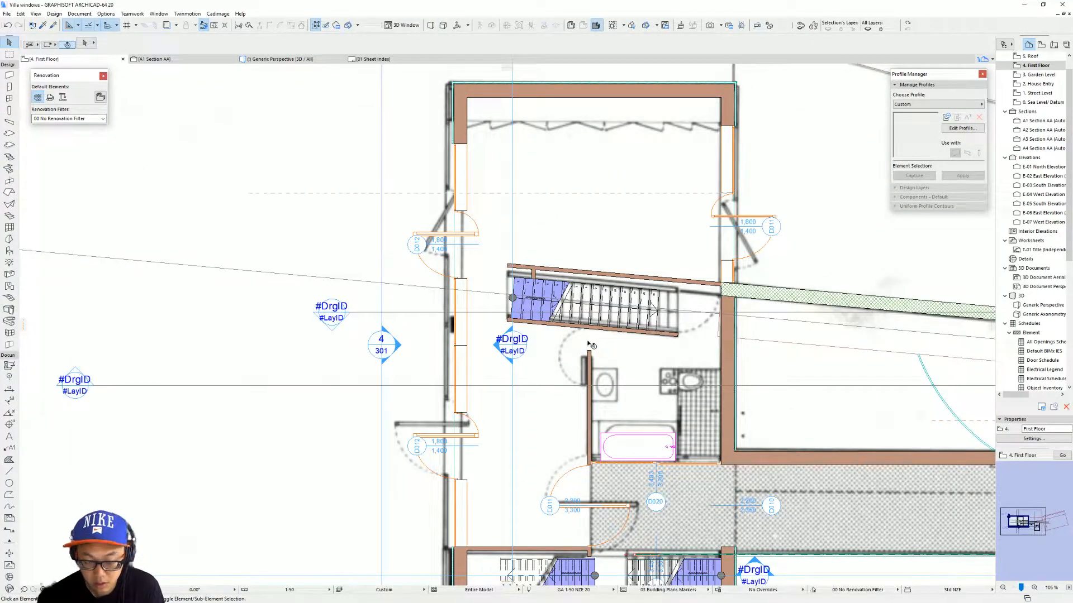
pyautogui.hotkey('ctrl', 'Up')
pyautogui.hotkey('ctrl', 'Down')
pyautogui.hotkey('ctrl', 'Down')
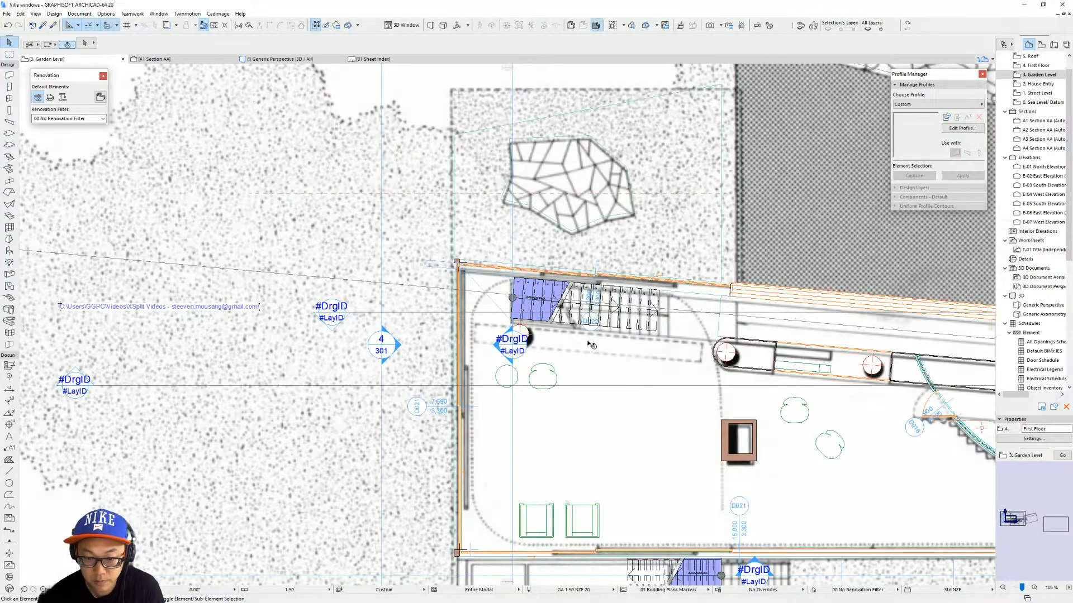
pyautogui.hotkey('ctrl', 'Up')
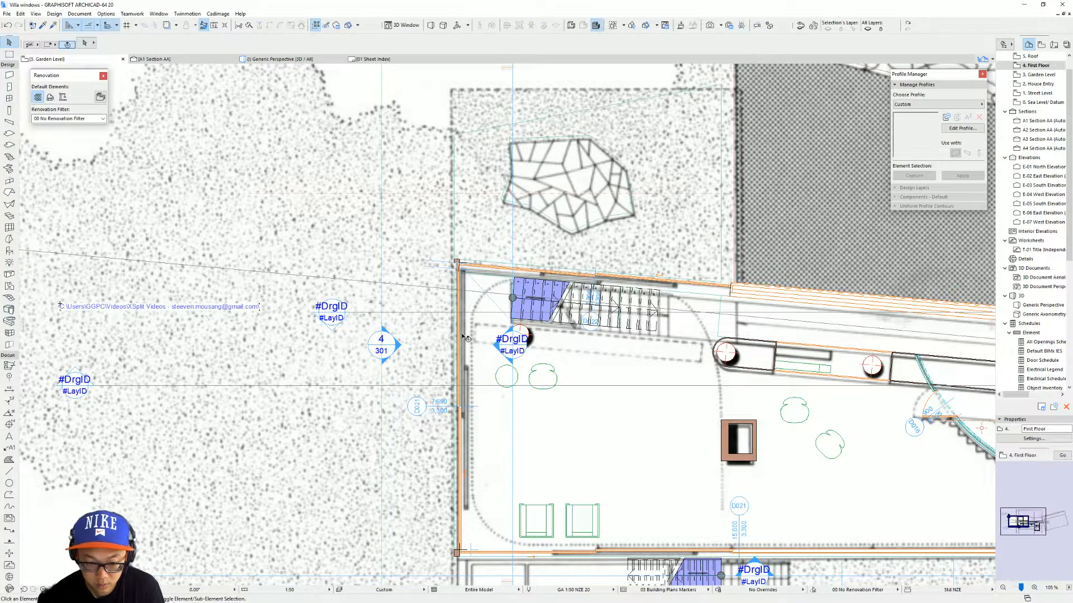
pyautogui.hotkey('ctrl', 'Down')
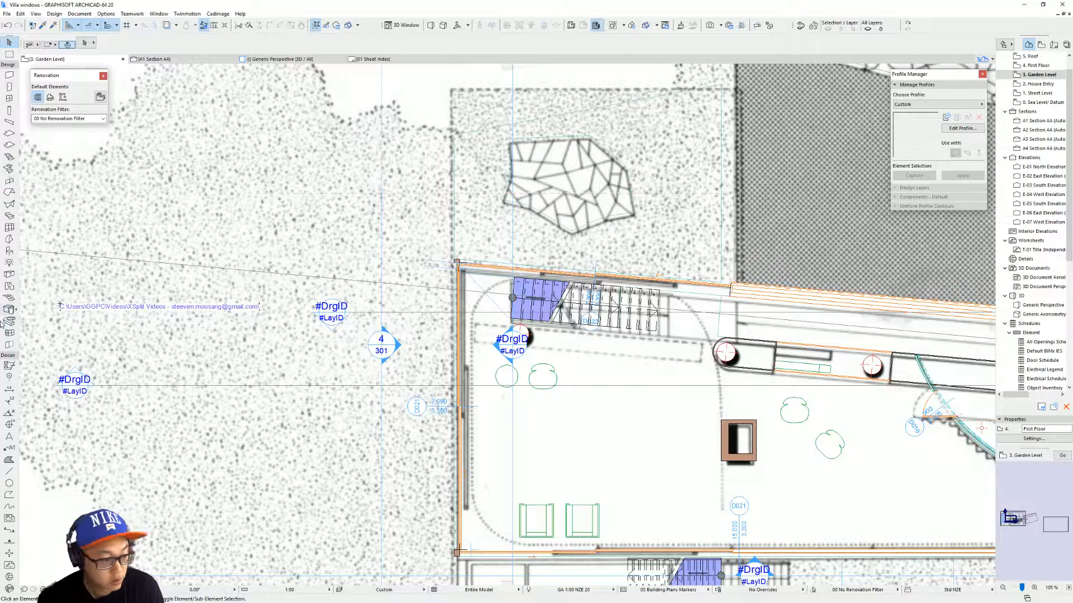
# Select a line on the Garden Level, then paste the clipboard contents onto the First Floor plan.
pyautogui.click(9, 471)
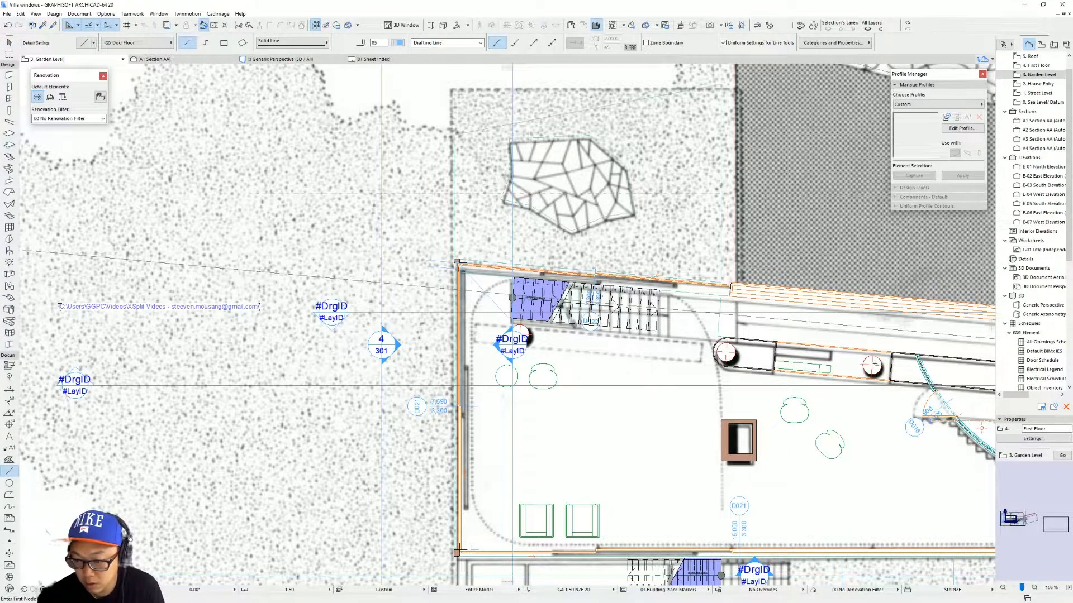
pyautogui.click(260, 296)
pyautogui.press('Escape')
pyautogui.click(439, 329)
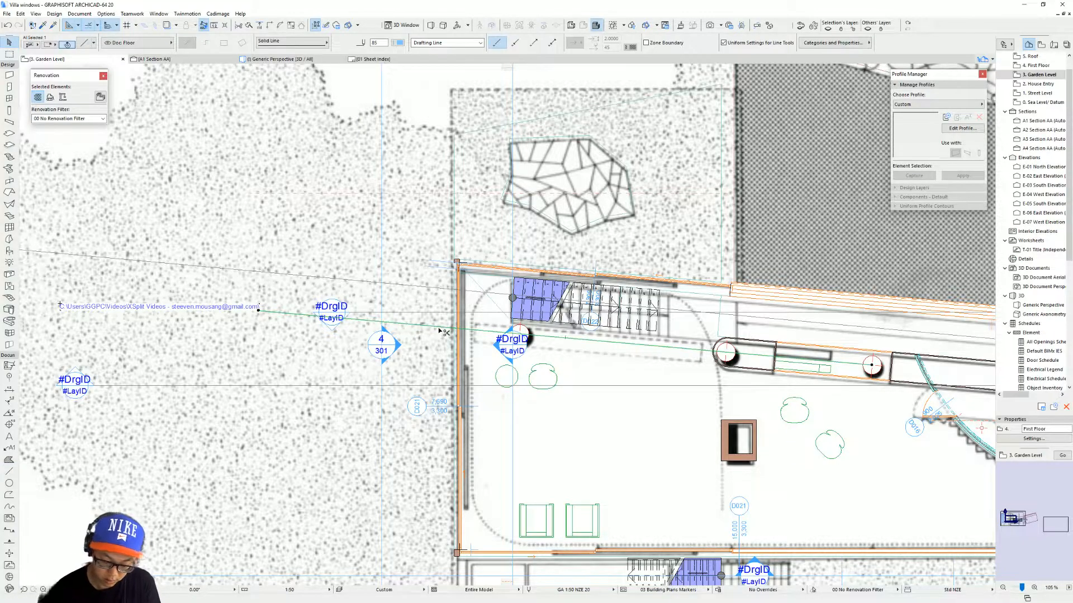
pyautogui.hotkey('ctrl', 'Up')
pyautogui.hotkey('ctrl', 'v')
pyautogui.click(411, 269)
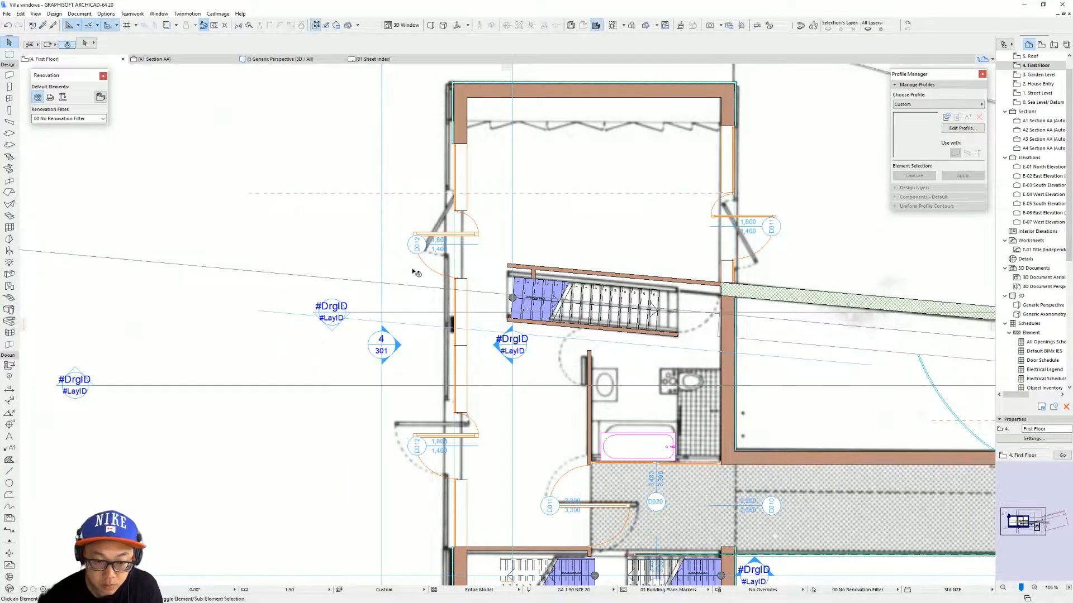
# Select both pivot doors together with the west wall windows and move them slightly up along the wall.
pyautogui.scroll(2, 468, 343)
pyautogui.click(467, 346)
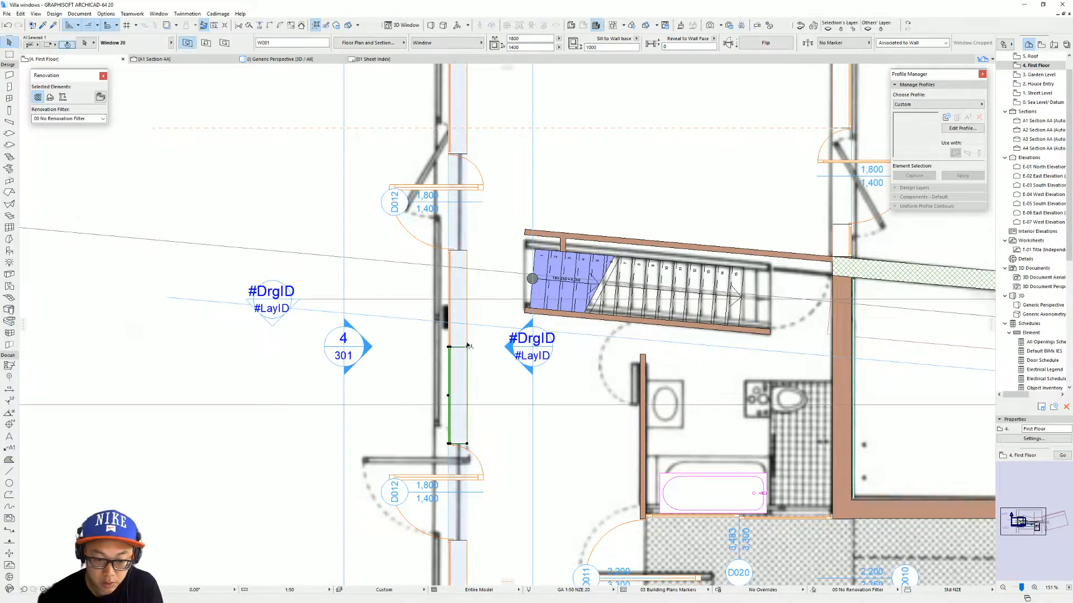
pyautogui.keyDown('shift'); pyautogui.click(467, 255); pyautogui.keyUp('shift')
pyautogui.keyDown('shift'); pyautogui.click(450, 154); pyautogui.keyUp('shift')
pyautogui.keyDown('shift'); pyautogui.click(390, 186); pyautogui.keyUp('shift')
pyautogui.keyDown('shift'); pyautogui.click(390, 186); pyautogui.keyUp('shift')
pyautogui.keyDown('shift'); pyautogui.click(389, 186); pyautogui.keyUp('shift')
pyautogui.keyDown('shift'); pyautogui.click(389, 186); pyautogui.keyUp('shift')
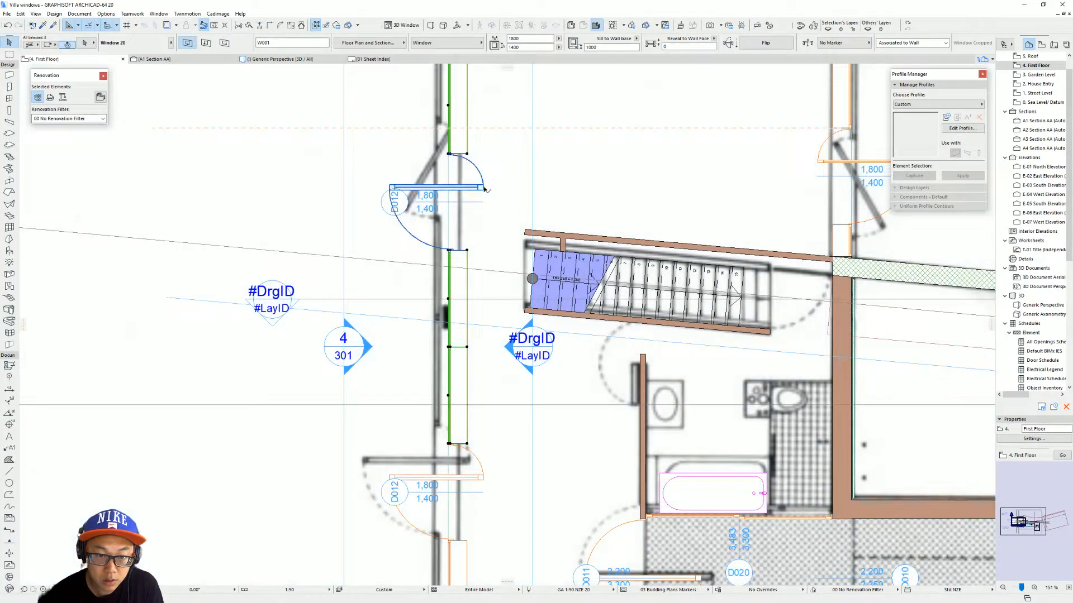
pyautogui.keyDown('shift'); pyautogui.click(484, 189); pyautogui.keyUp('shift')
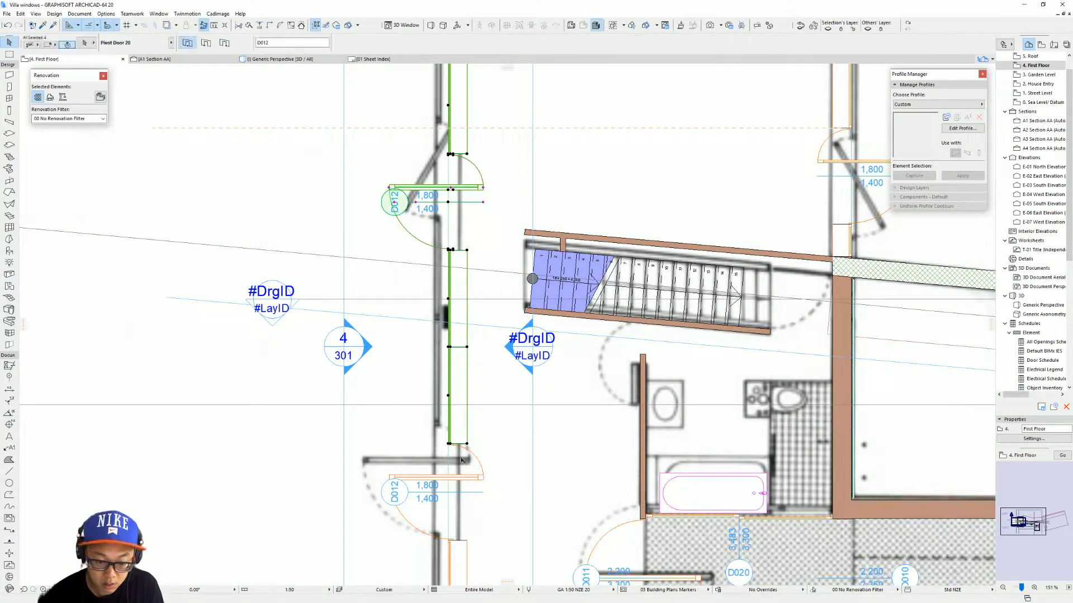
pyautogui.keyDown('shift'); pyautogui.click(486, 484); pyautogui.keyUp('shift')
pyautogui.keyDown('shift'); pyautogui.click(485, 482); pyautogui.keyUp('shift')
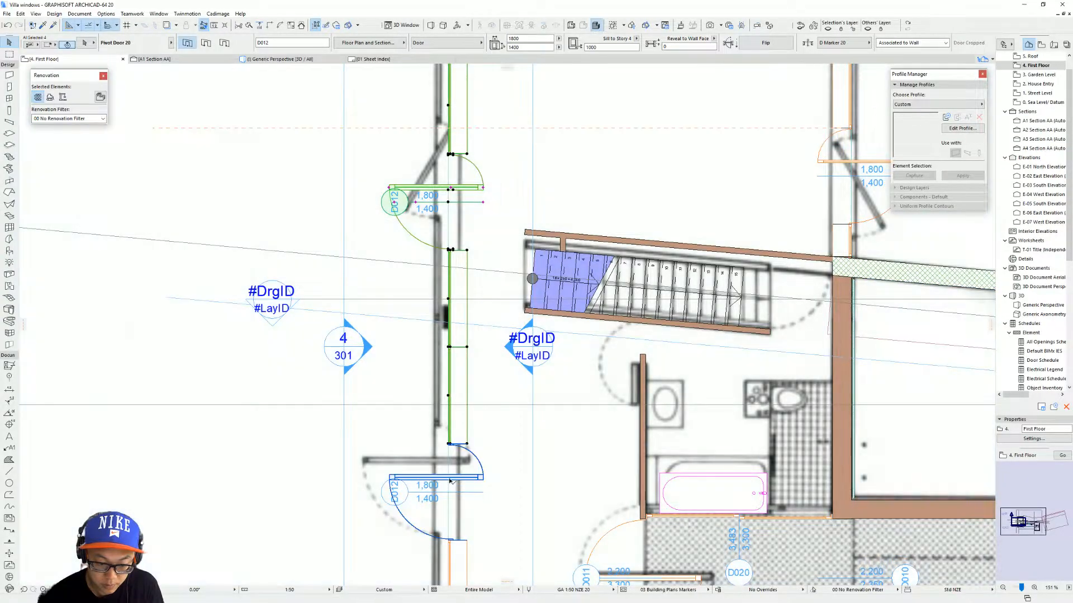
pyautogui.keyDown('shift'); pyautogui.click(461, 534); pyautogui.keyUp('shift')
pyautogui.scroll(-2, 453, 505)
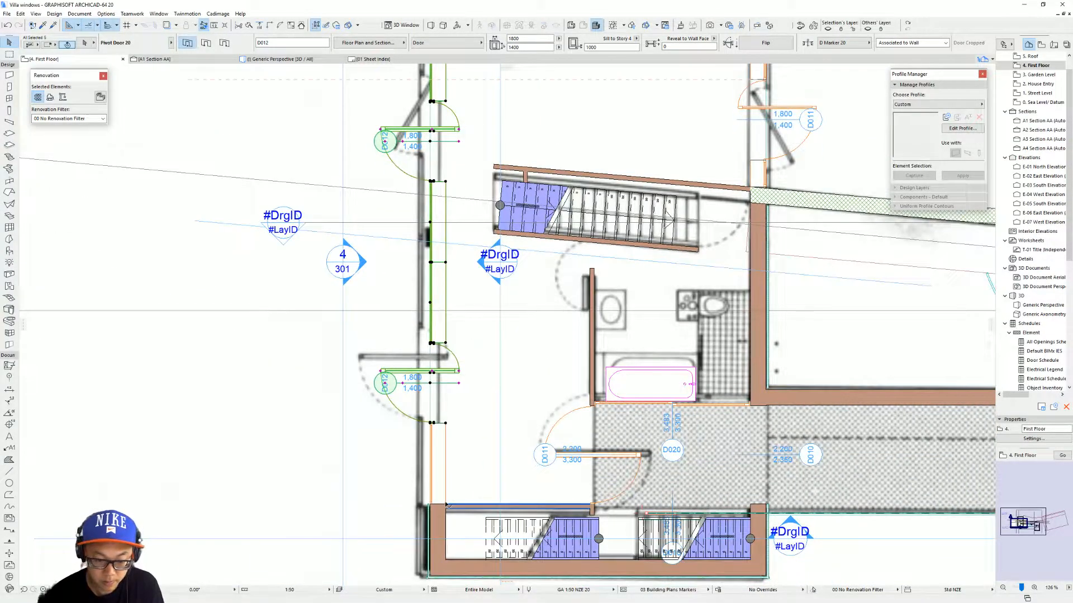
pyautogui.keyDown('shift'); pyautogui.click(431, 505); pyautogui.keyUp('shift')
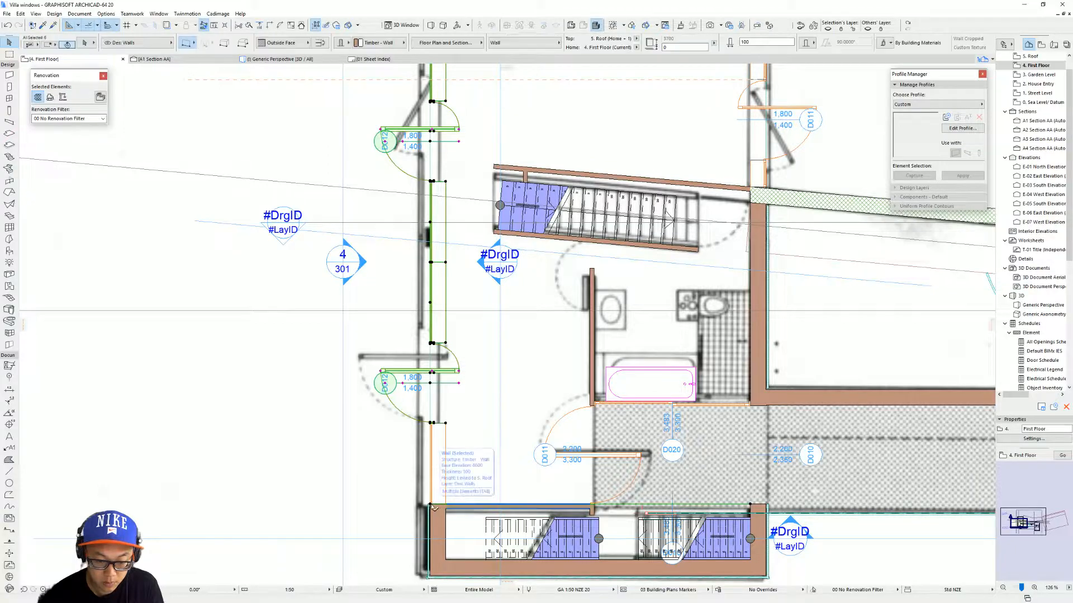
pyautogui.keyDown('shift'); pyautogui.click(435, 505); pyautogui.keyUp('shift')
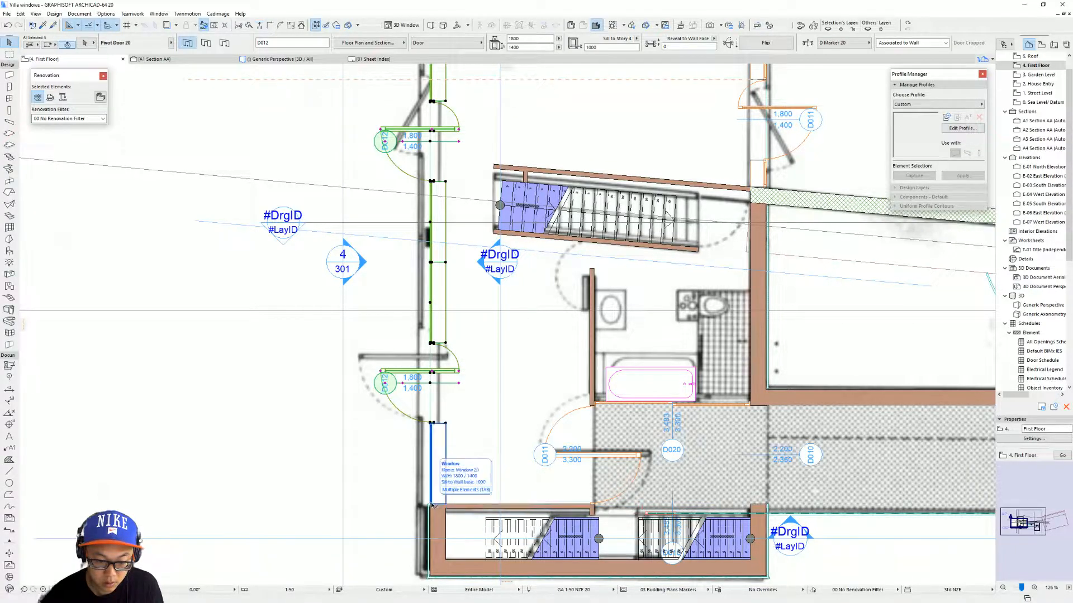
pyautogui.click(434, 261)
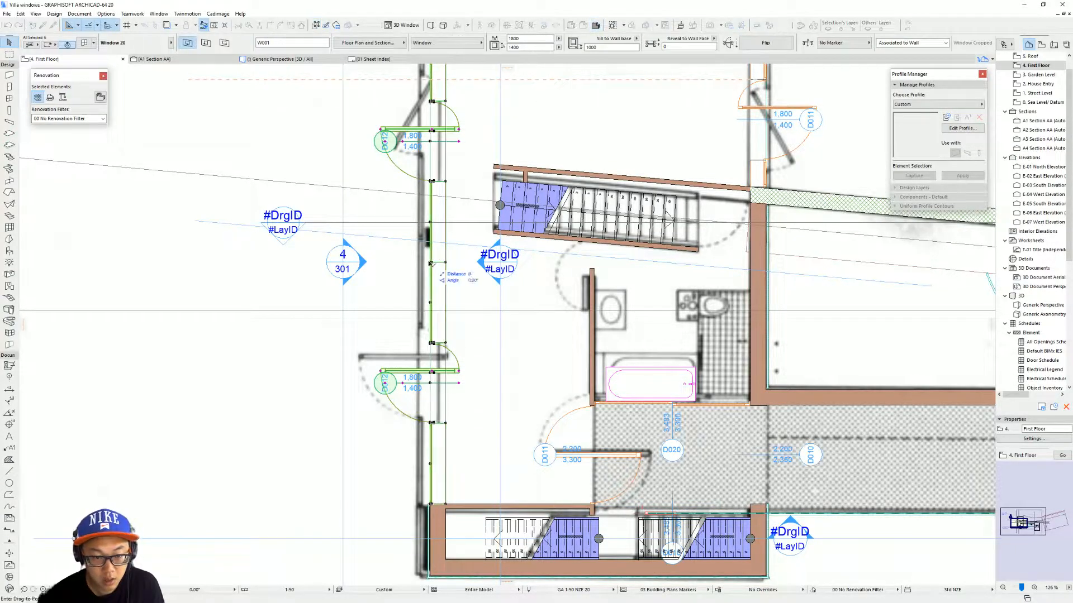
pyautogui.click(434, 245)
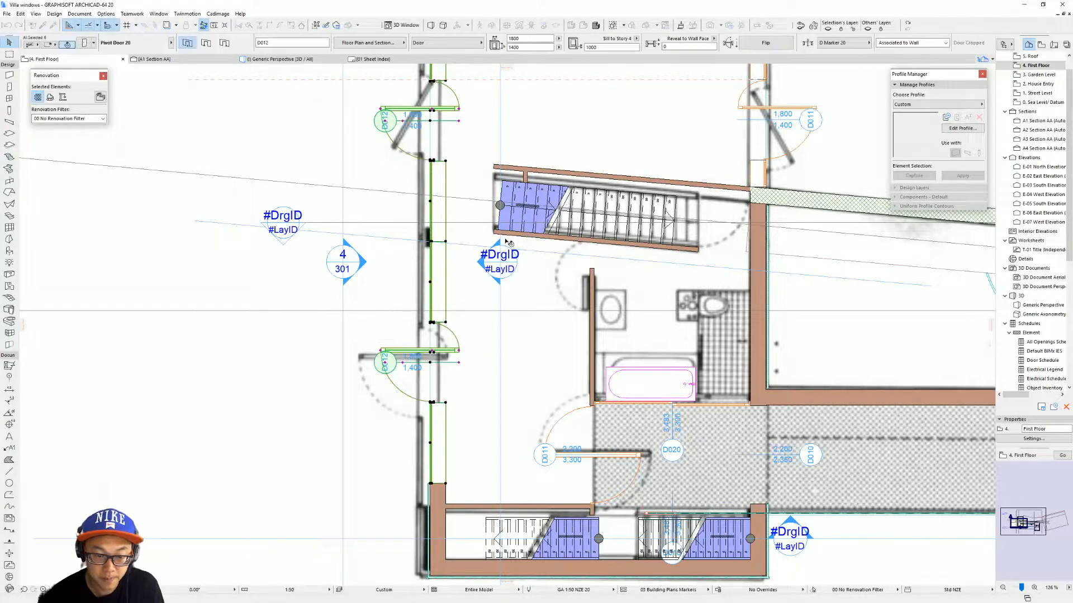
# Check the updated west wall openings in the 3D view, then return to the floor plan.
pyautogui.click(505, 389)
pyautogui.scroll(-3, 505, 389)
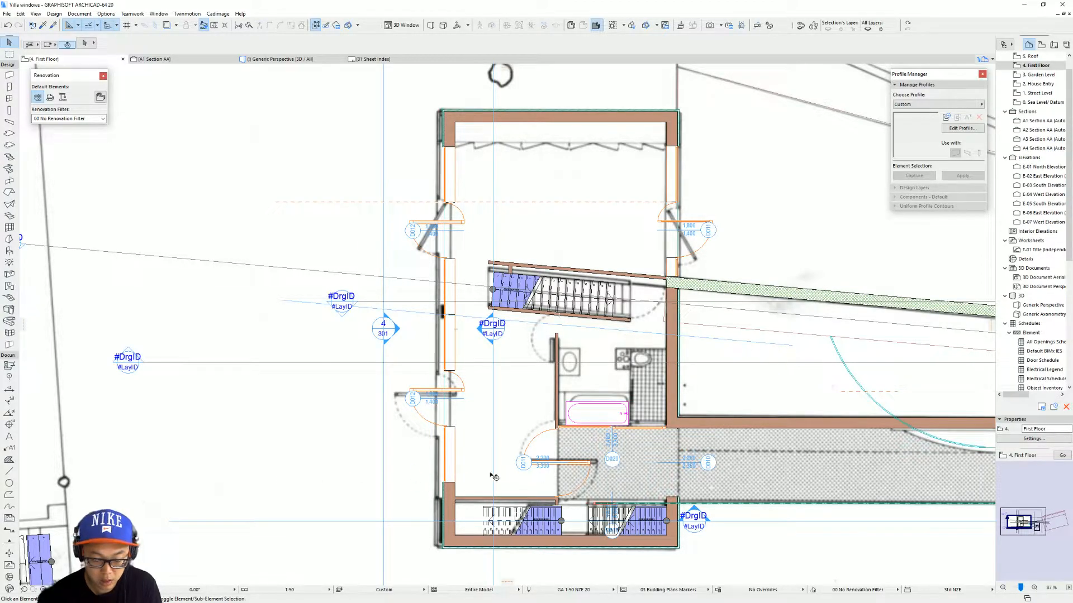
pyautogui.press('F3')
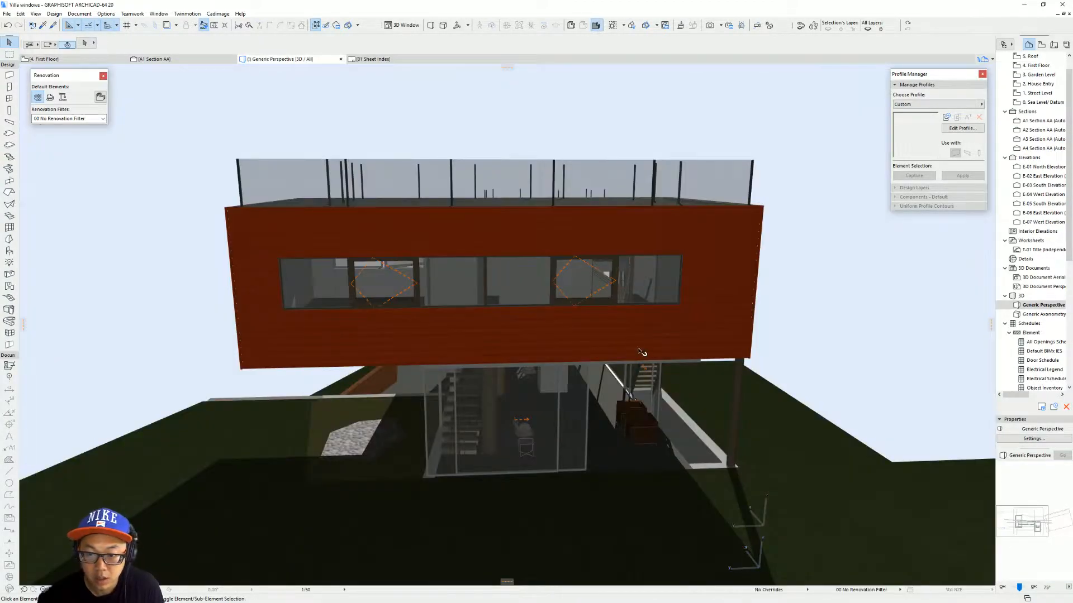
pyautogui.keyDown('shift'); pyautogui.moveTo(631, 332); pyautogui.dragTo(706, 258, button='middle'); pyautogui.keyUp('shift')
pyautogui.keyDown('shift'); pyautogui.moveTo(651, 291); pyautogui.dragTo(713, 311, button='middle'); pyautogui.keyUp('shift')
pyautogui.press('F2')
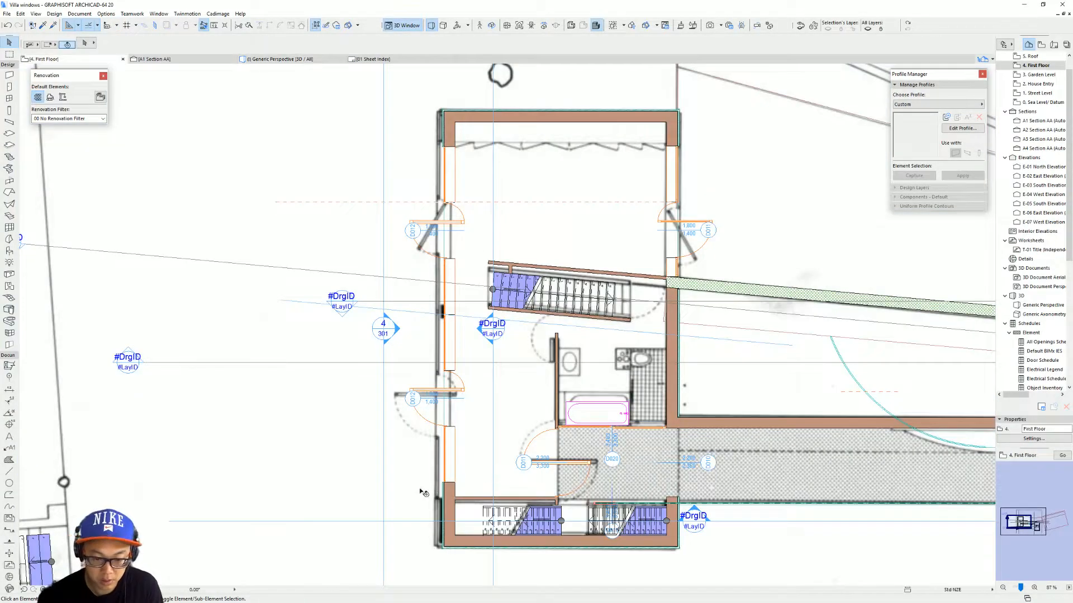
# Inspect the doors D011 and D010 and the wall around the south stair hall.
pyautogui.scroll(4, 558, 497)
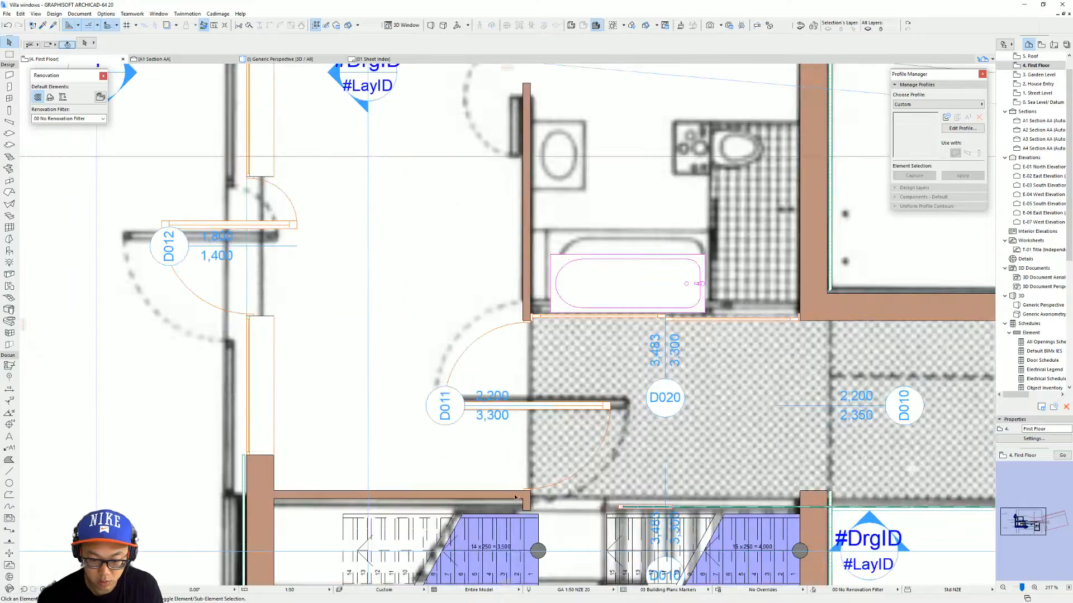
pyautogui.moveTo(533, 481); pyautogui.dragTo(495, 471, button='middle')
pyautogui.click(484, 311)
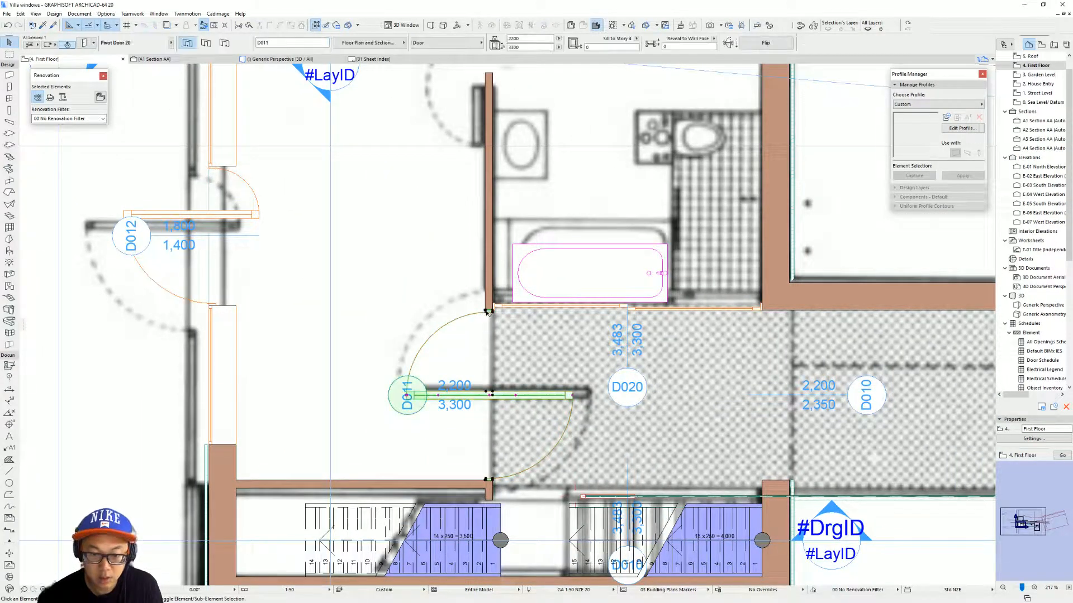
pyautogui.click(810, 315)
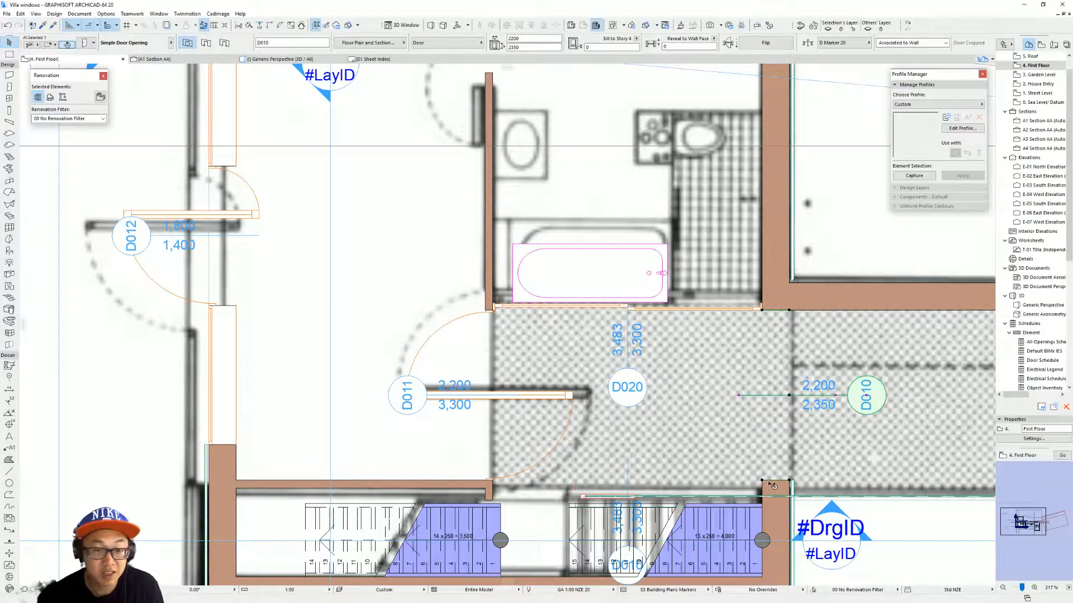
pyautogui.scroll(-5, 774, 486)
pyautogui.scroll(2, 491, 411)
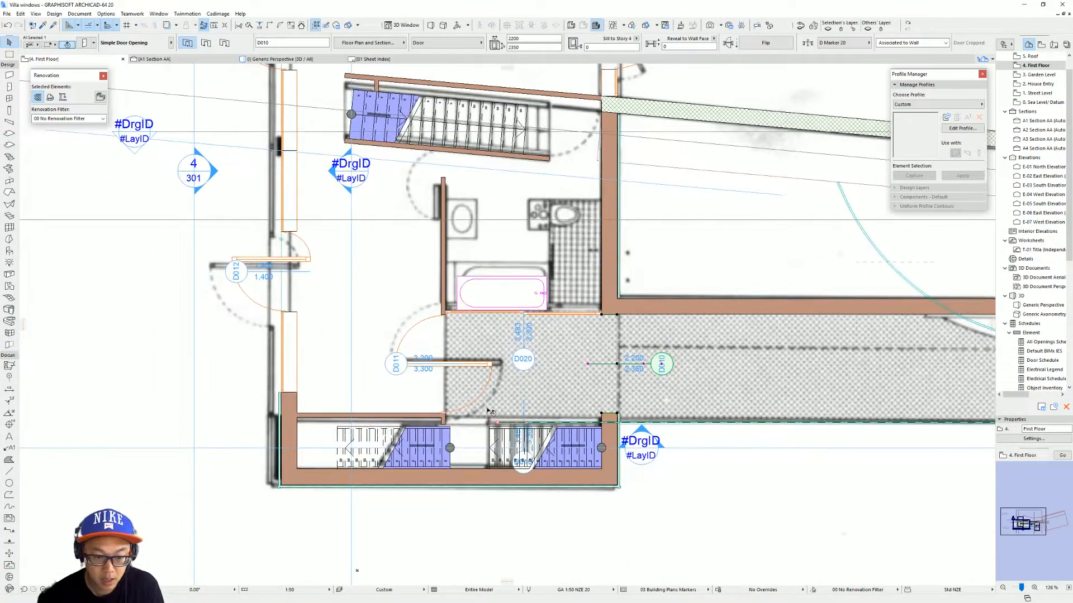
pyautogui.moveTo(490, 411); pyautogui.dragTo(605, 403, button='middle')
pyautogui.scroll(3, 559, 418)
pyautogui.click(561, 414)
pyautogui.click(561, 415)
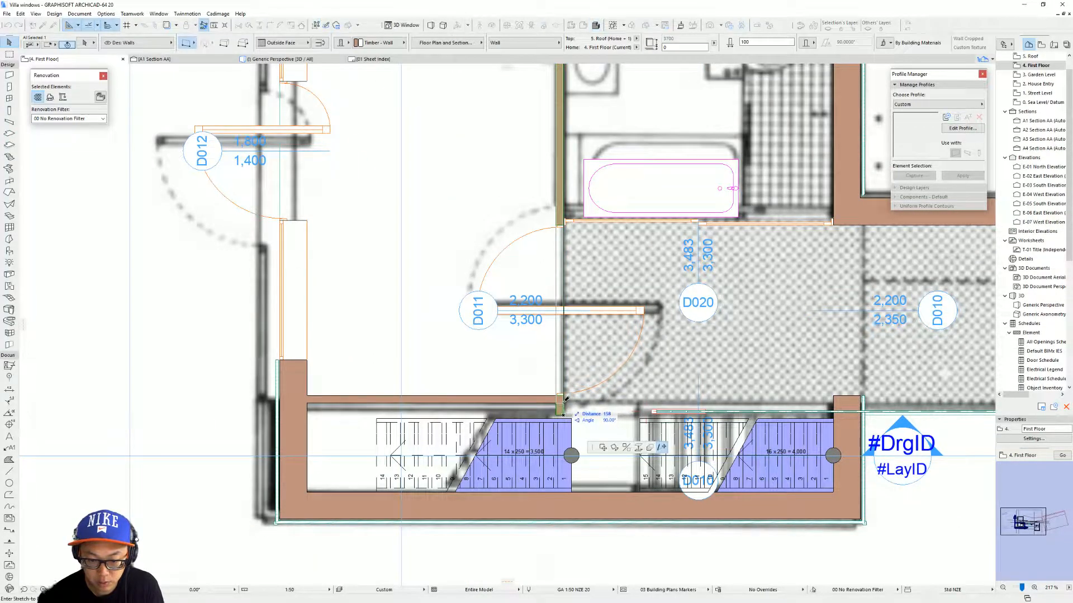
pyautogui.click(565, 399)
pyautogui.moveTo(764, 412); pyautogui.dragTo(728, 410, button='middle')
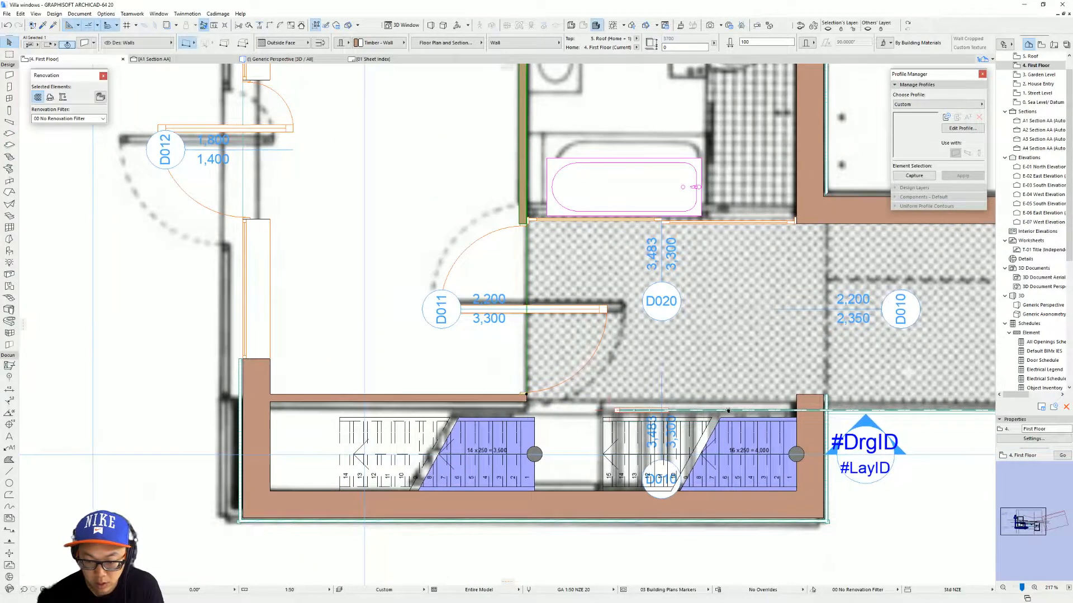
# Try repositioning both stairs in the south corridor, entering a 575 mm offset, and move them back.
pyautogui.click(663, 442)
pyautogui.keyDown('shift'); pyautogui.click(365, 447); pyautogui.keyUp('shift')
pyautogui.hotkey('ctrl', 'd')
pyautogui.click(534, 491)
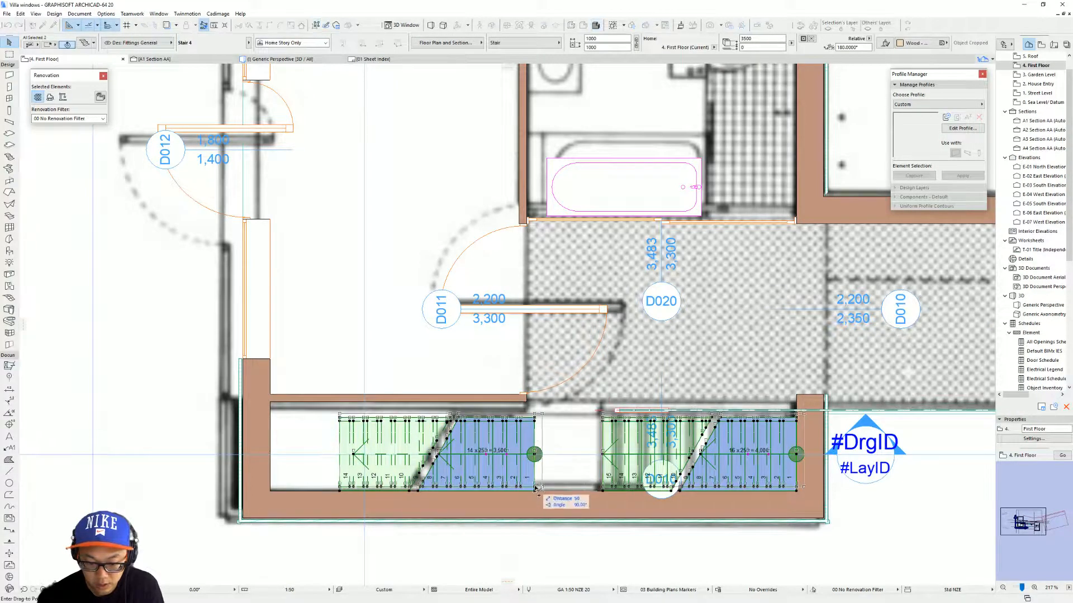
pyautogui.press('Escape')
pyautogui.hotkey('ctrl', 'd')
pyautogui.click(356, 457)
pyautogui.click(353, 494)
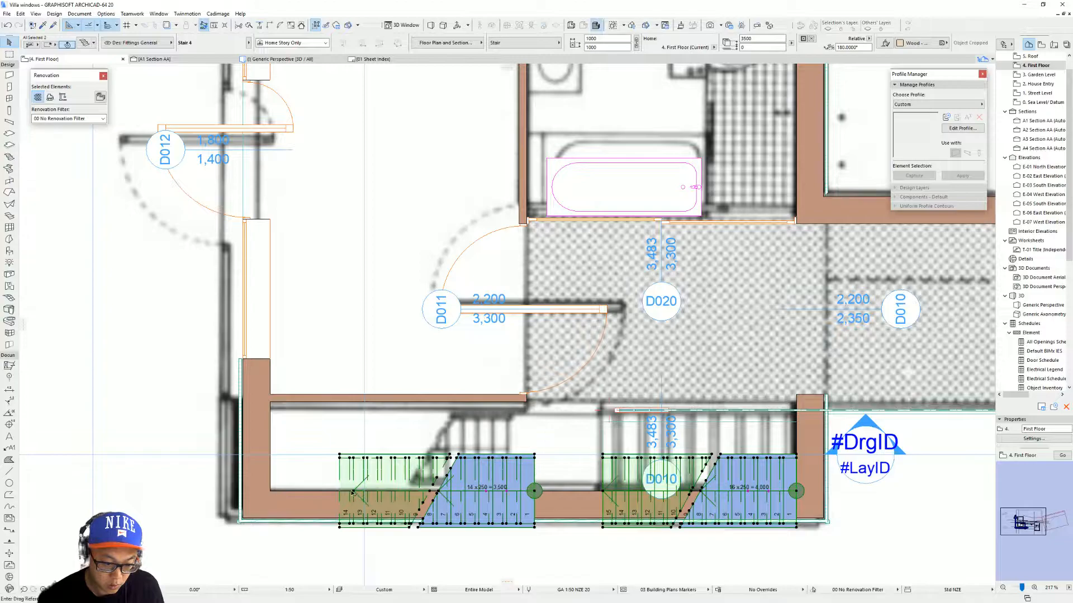
pyautogui.click(352, 492)
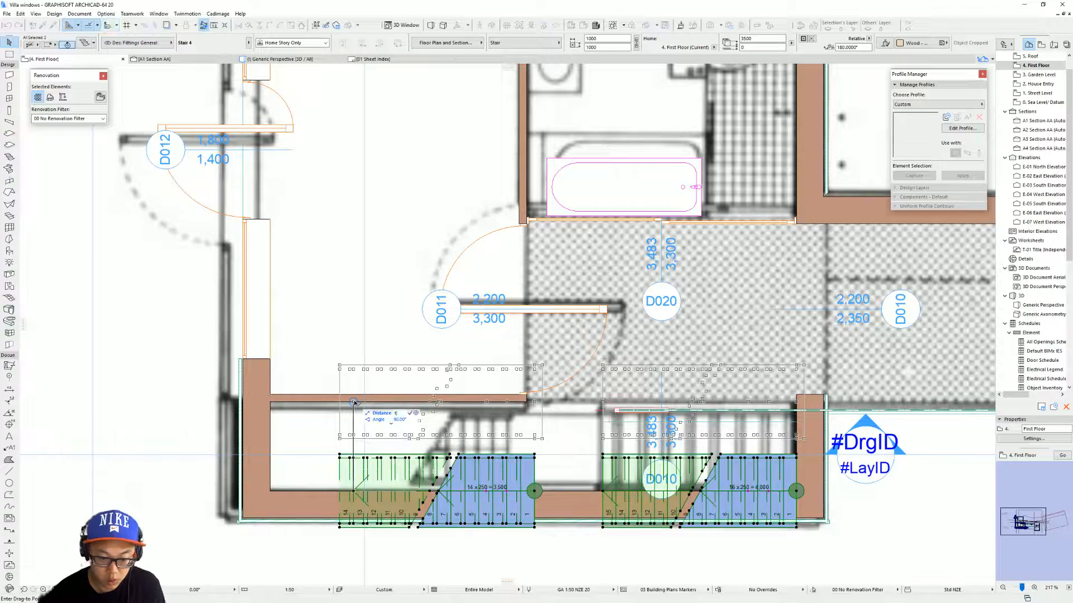
pyautogui.write('575')
pyautogui.press('Return')
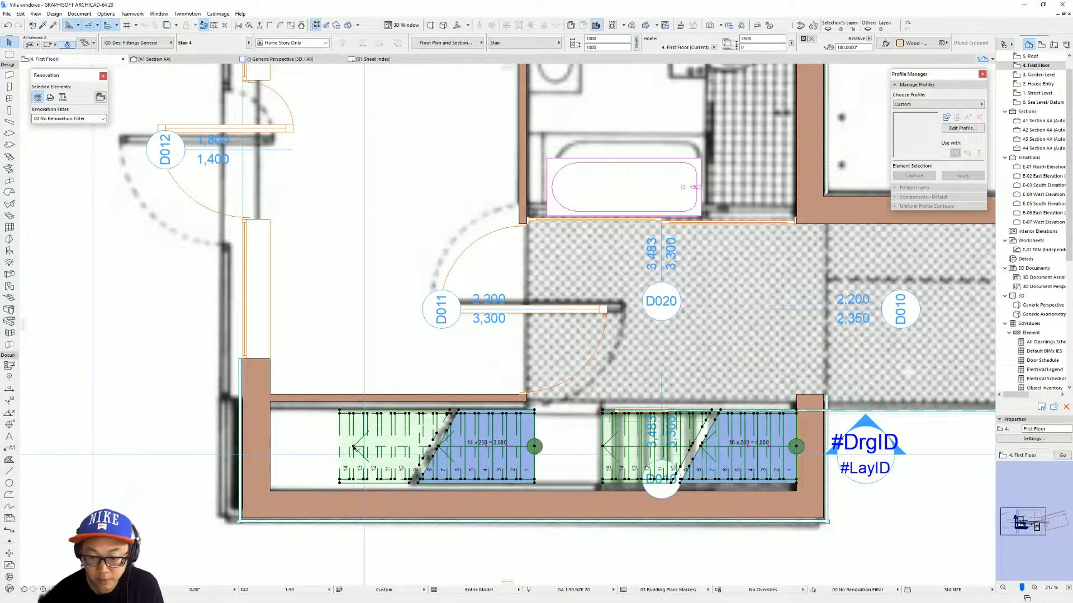
pyautogui.hotkey('ctrl', 'd')
pyautogui.click(602, 483)
pyautogui.click(602, 491)
pyautogui.press('Escape')
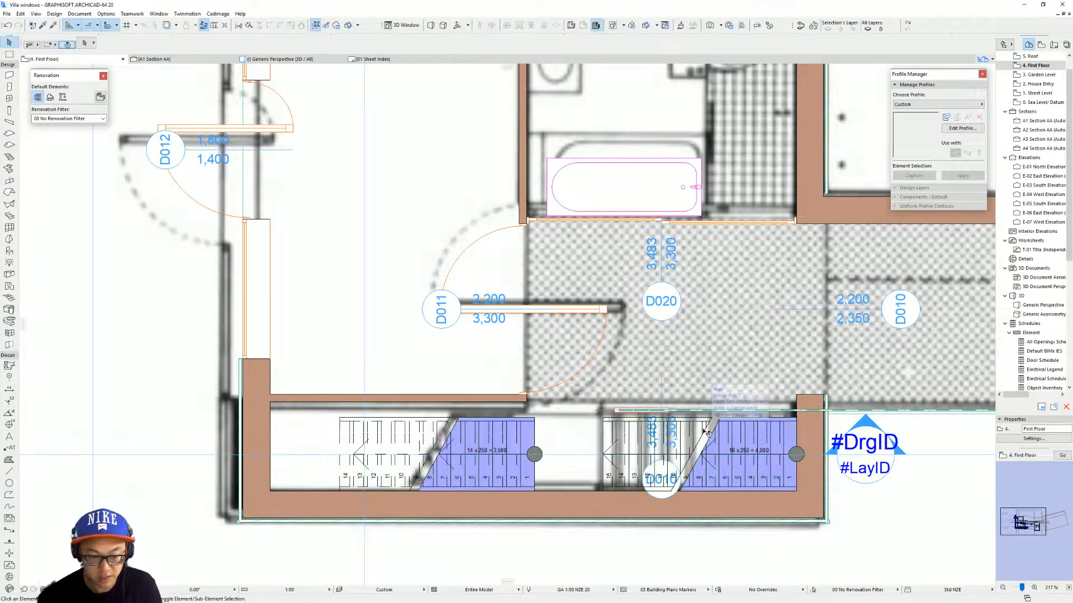
# Nudge the left stair slightly up against the corridor wall.
pyautogui.scroll(-3, 530, 429)
pyautogui.moveTo(531, 430); pyautogui.dragTo(550, 461, button='middle')
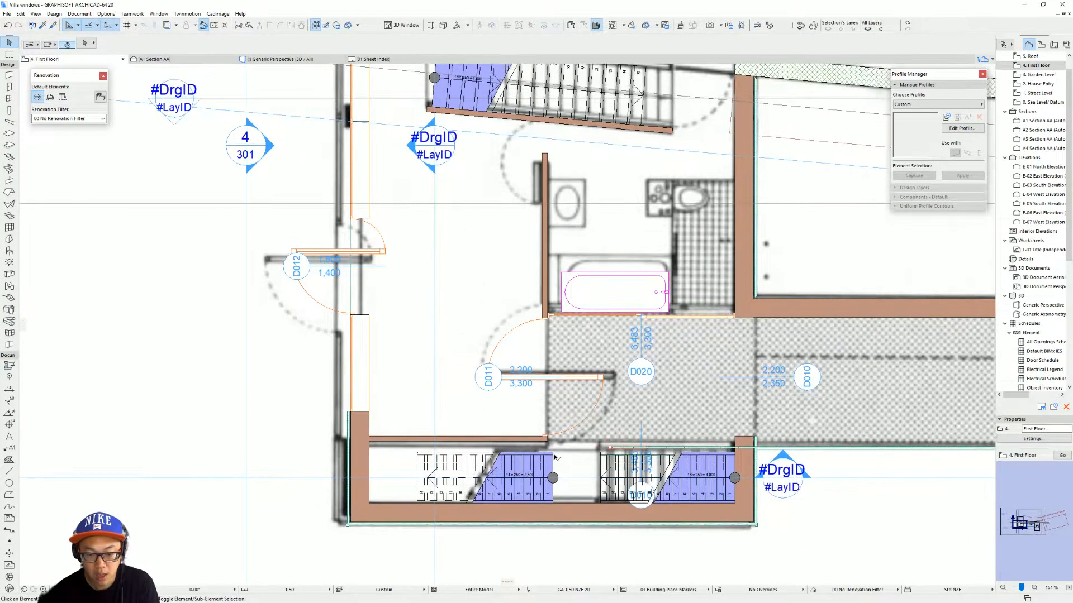
pyautogui.click(551, 454)
pyautogui.hotkey('ctrl', 'd')
pyautogui.click(552, 452)
pyautogui.click(548, 446)
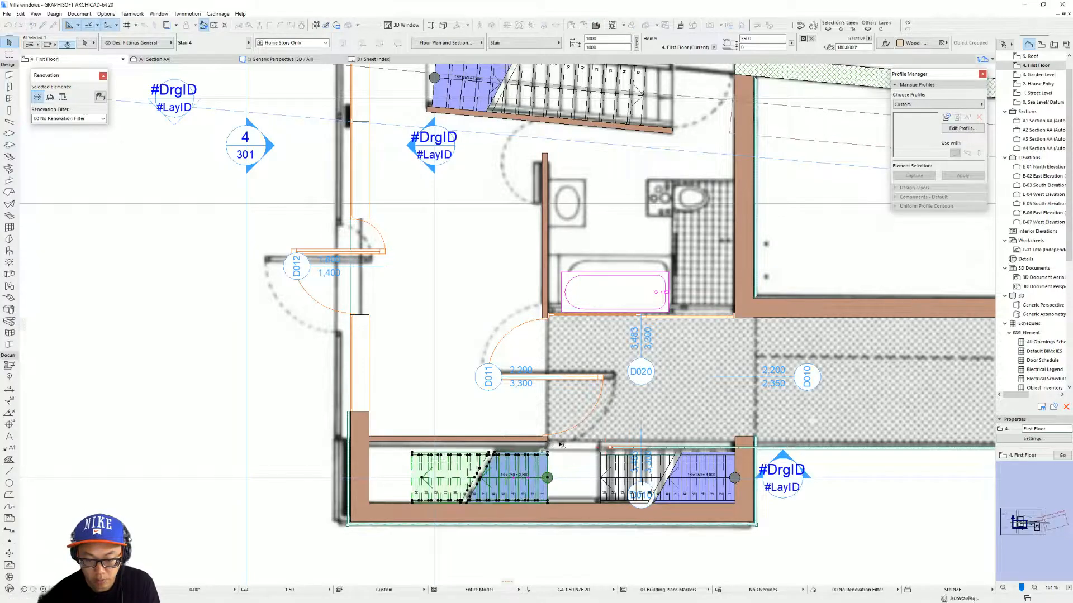
pyautogui.press('Escape')
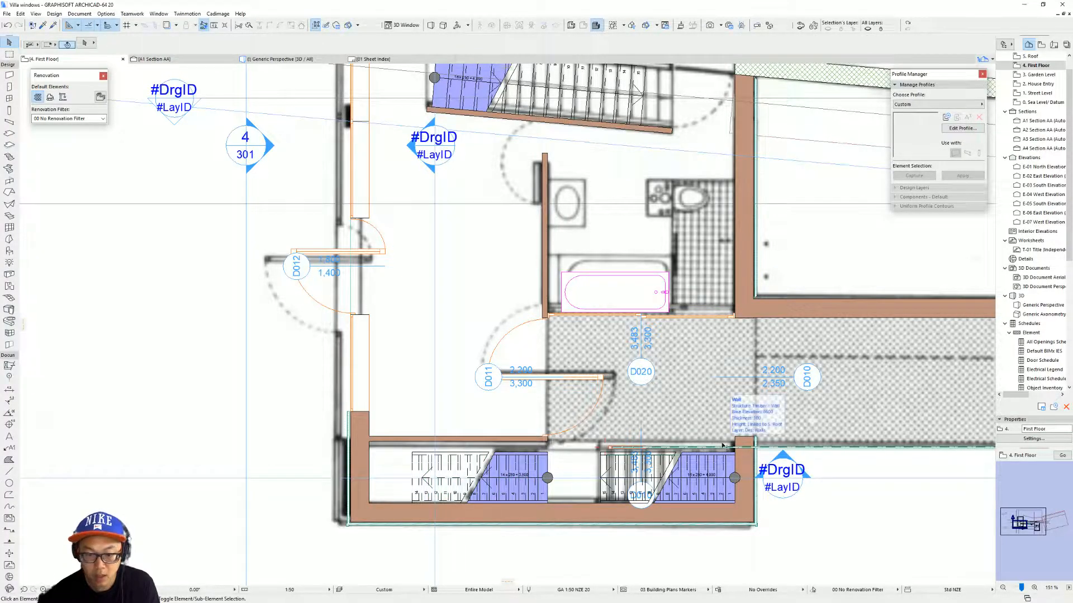
pyautogui.scroll(-2, 587, 426)
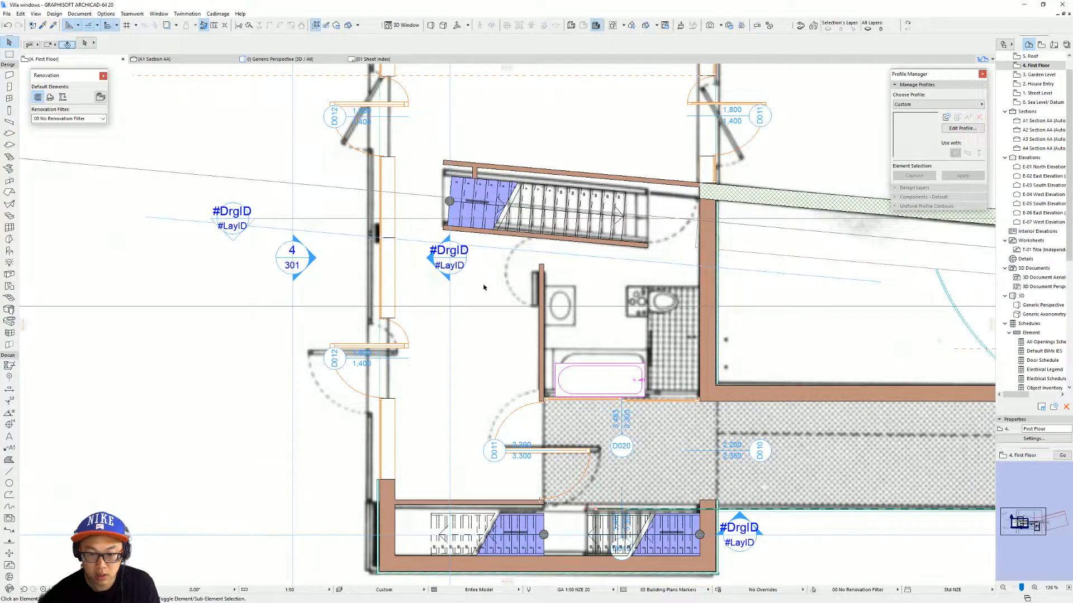
pyautogui.scroll(2, 393, 246)
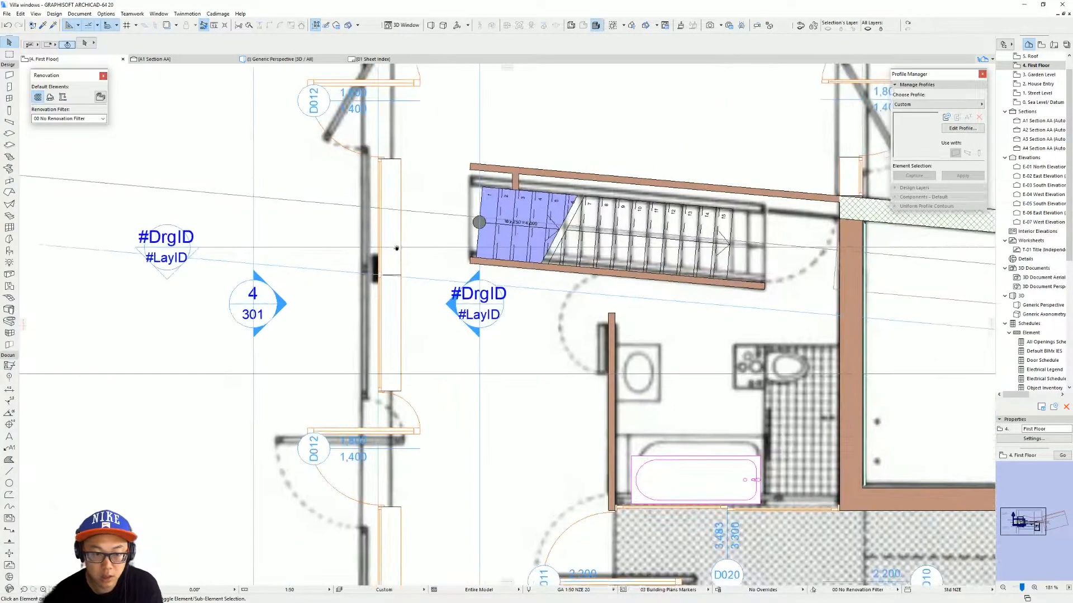
# Place a column against the west wall beside the window mullion, undoing an accidental move of the underlay image.
pyautogui.moveTo(394, 246); pyautogui.dragTo(443, 279, button='middle')
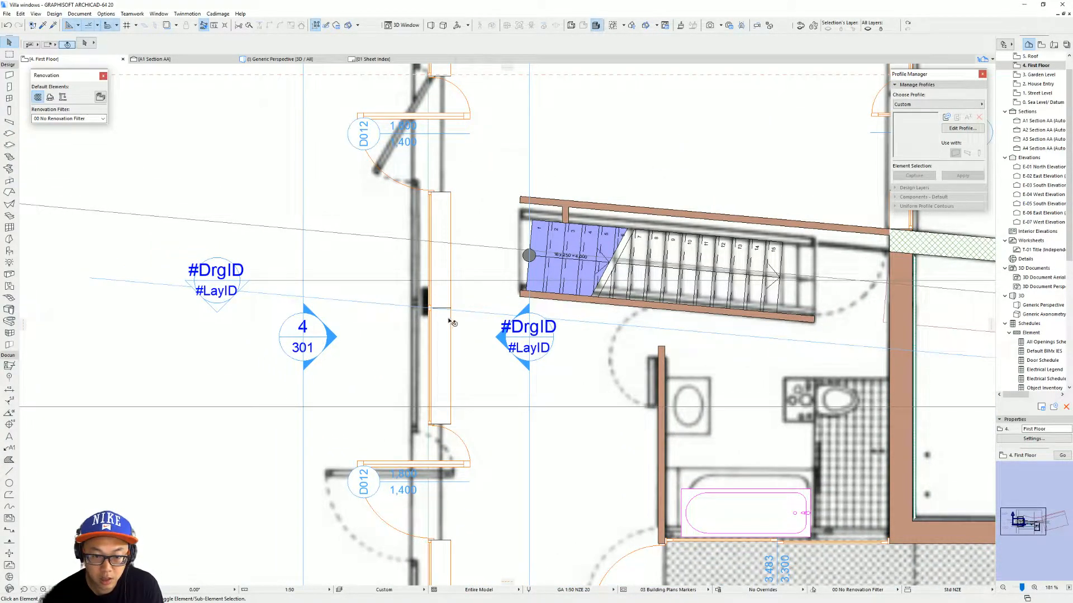
pyautogui.click(9, 110)
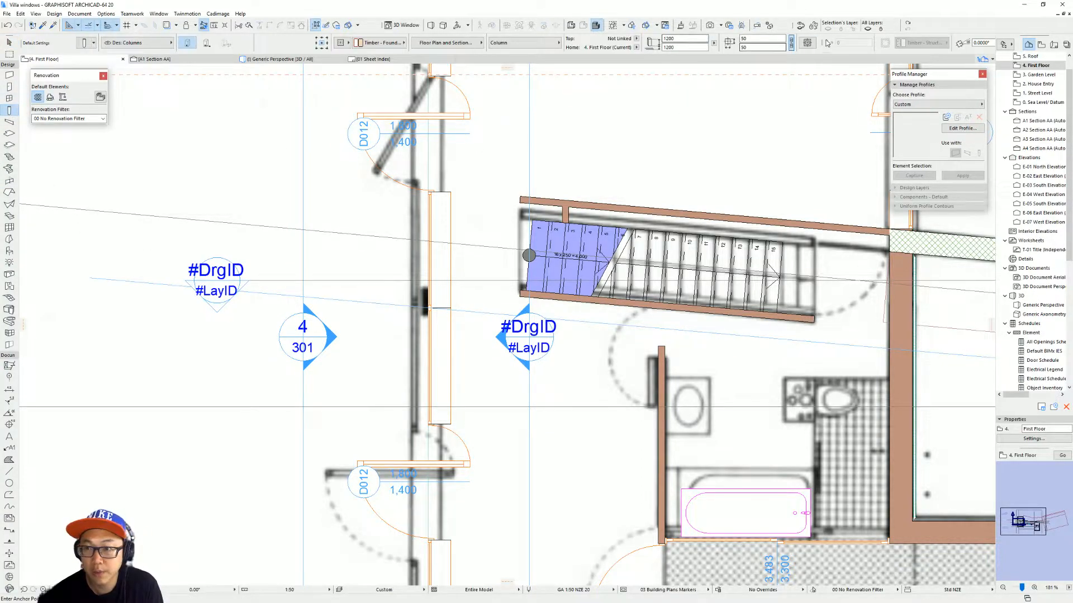
pyautogui.keyDown('shift'); pyautogui.click(439, 309); pyautogui.keyUp('shift')
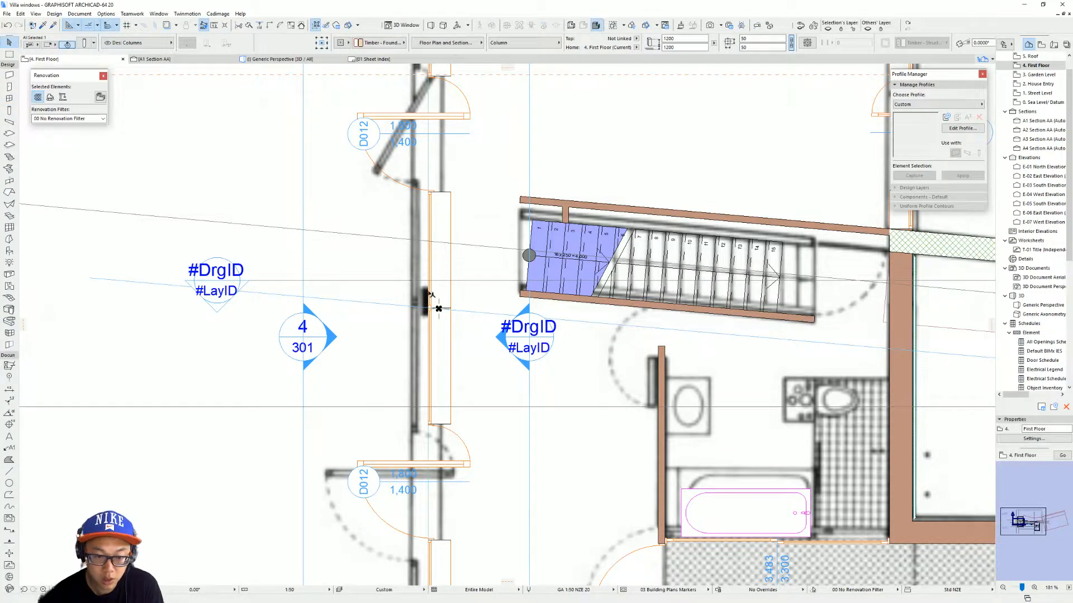
pyautogui.click(430, 323)
pyautogui.click(404, 328)
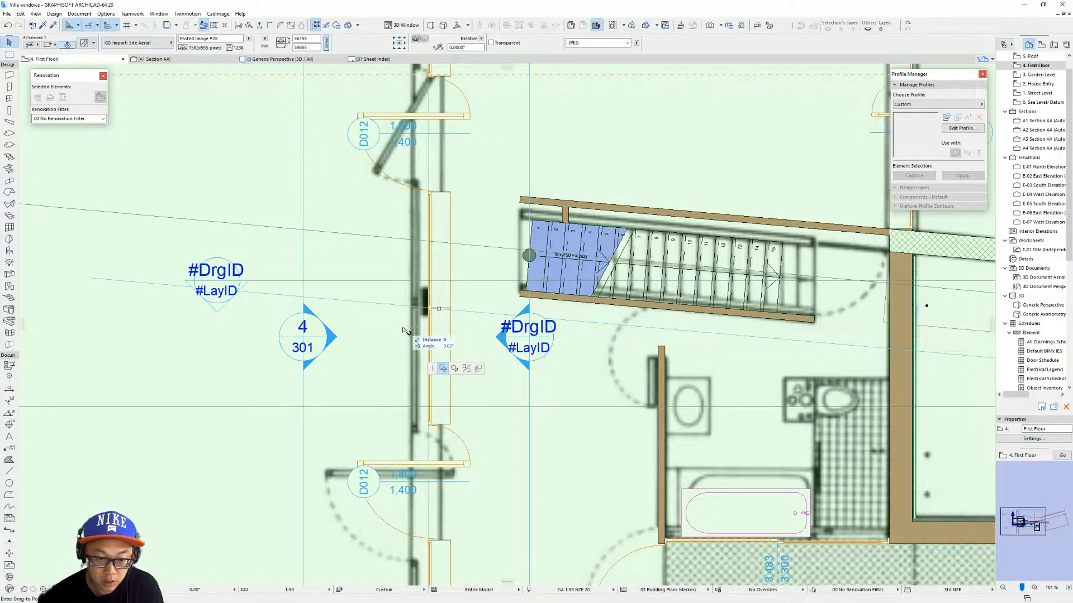
pyautogui.click(367, 330)
pyautogui.hotkey('ctrl', 'z')
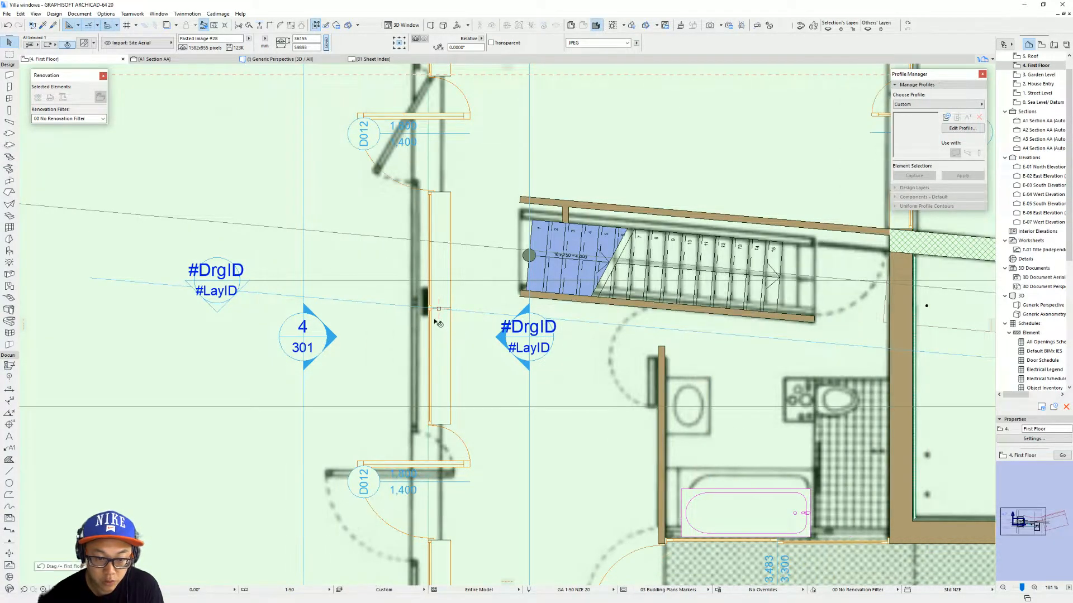
# Move the 400 x 200 column 175 mm to the right so it sits on the wall line.
pyautogui.click(439, 310)
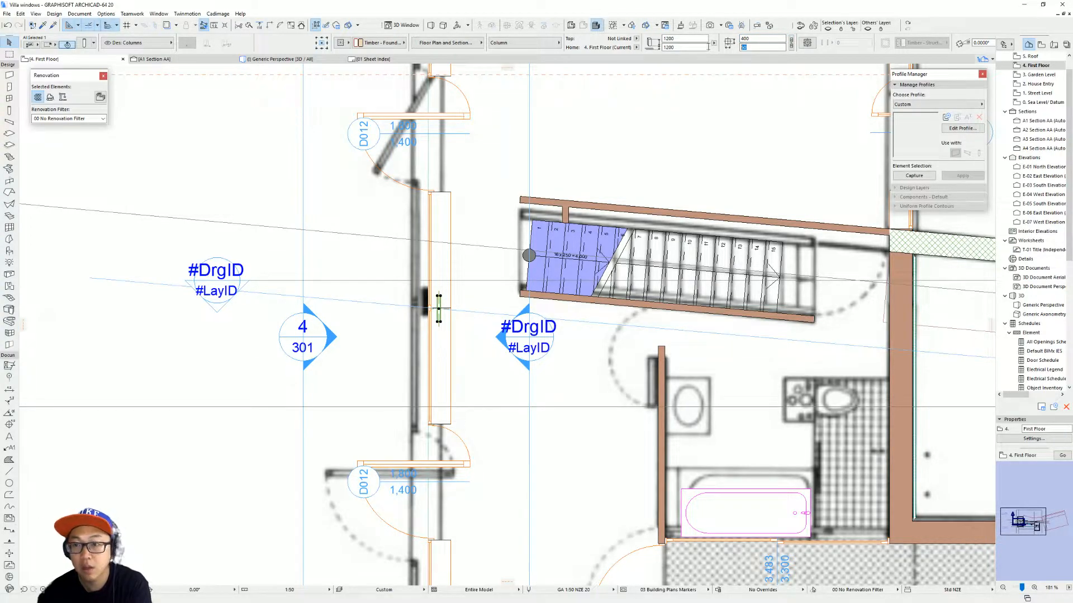
pyautogui.hotkey('ctrl', 'd')
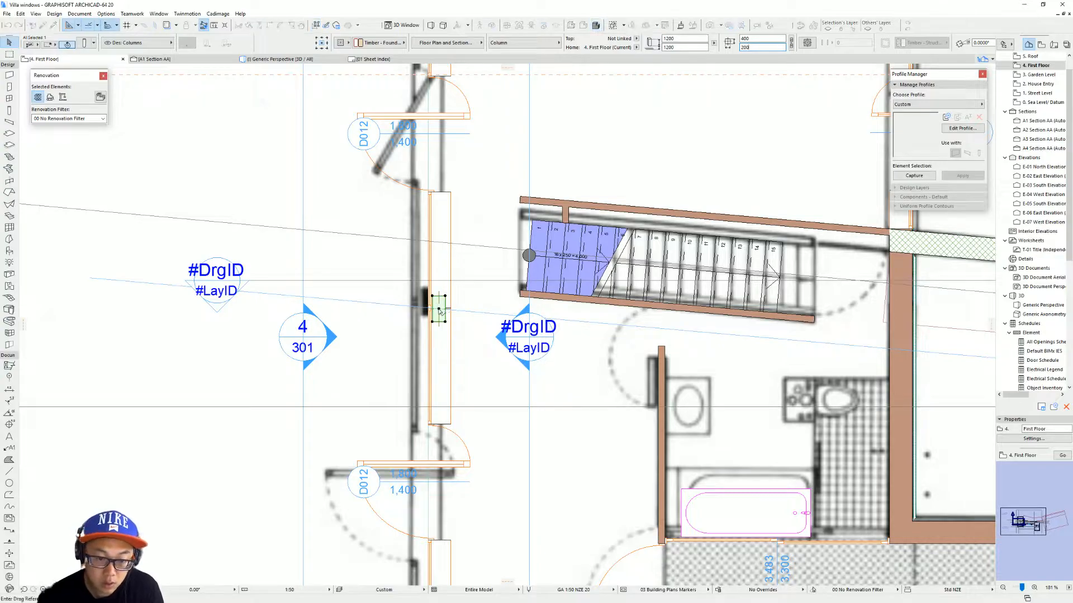
pyautogui.click(439, 310)
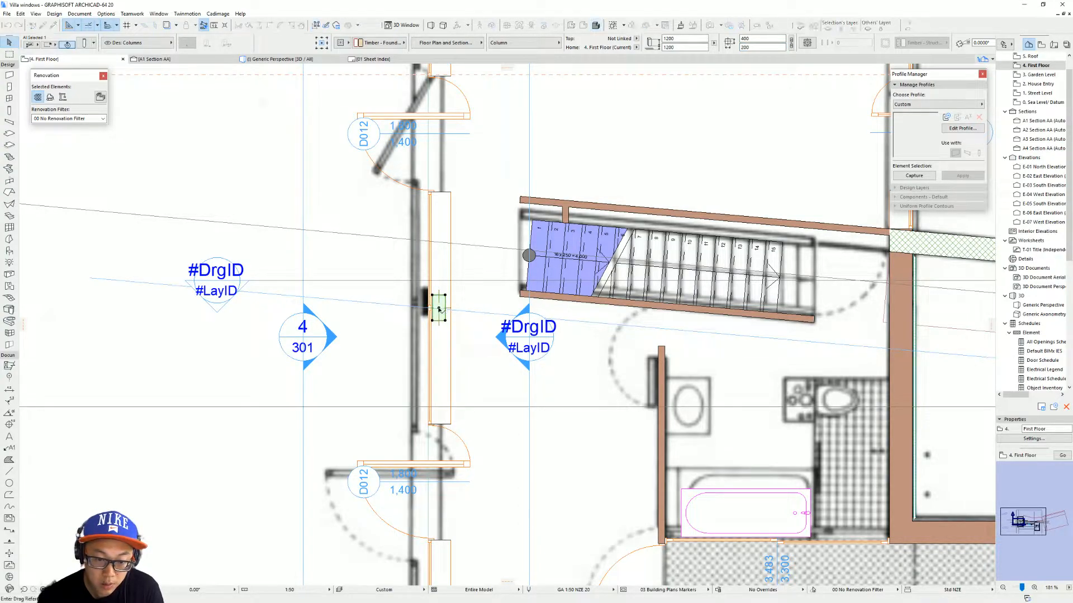
pyautogui.scroll(5, 438, 309)
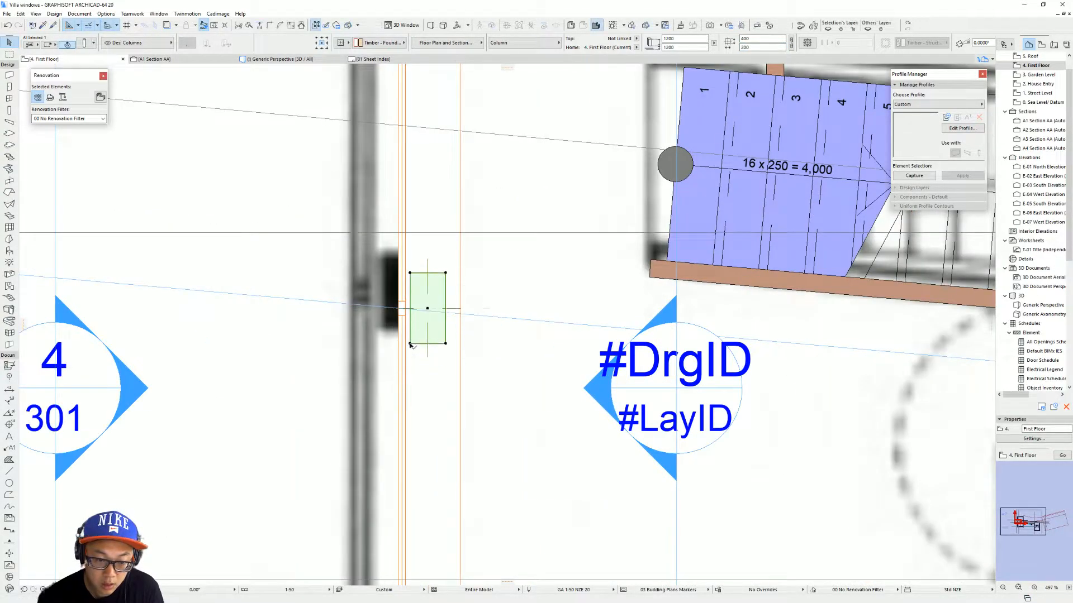
pyautogui.click(401, 305)
pyautogui.hotkey('ctrl', 'd')
pyautogui.click(402, 307)
pyautogui.click(398, 309)
pyautogui.hotkey('ctrl', 'd')
pyautogui.click(399, 308)
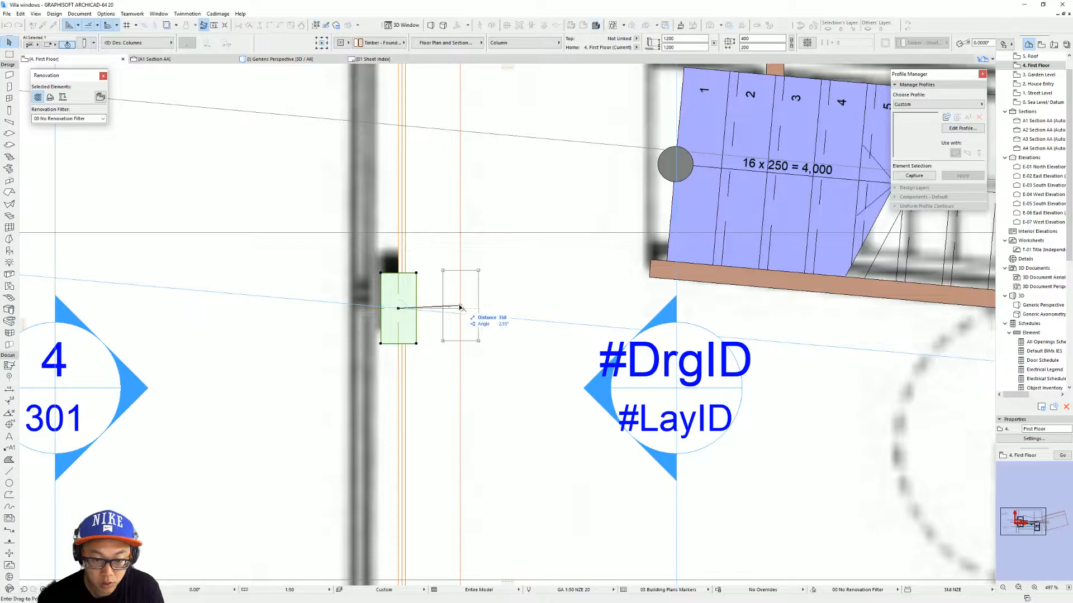
pyautogui.write('175')
pyautogui.press('Return')
pyautogui.press('Escape')
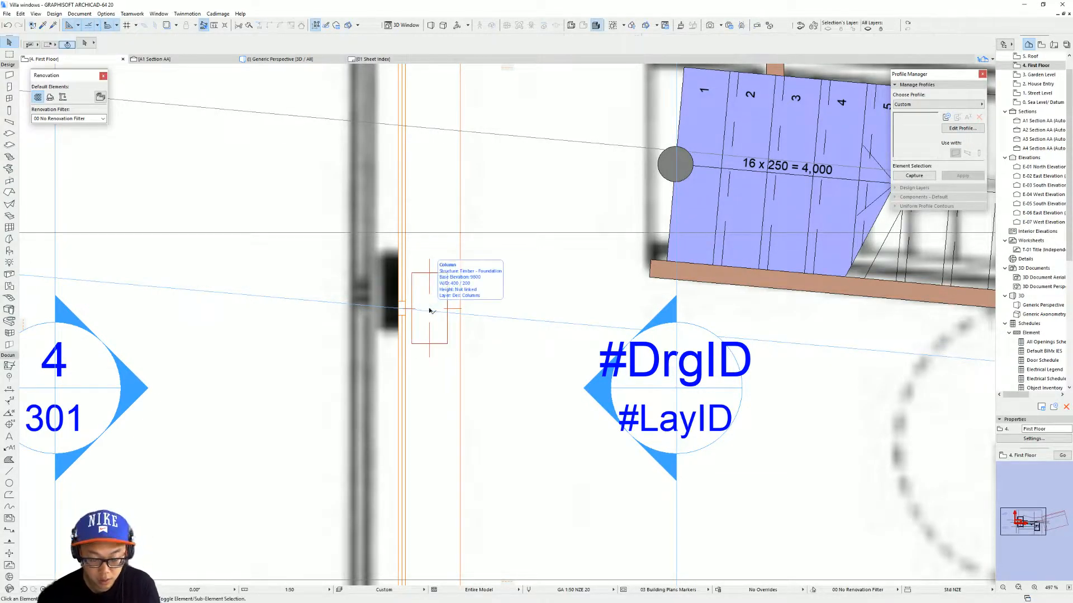
# Switch to the 3D view and orbit inside to inspect the new column behind the west windows.
pyautogui.press('F3')
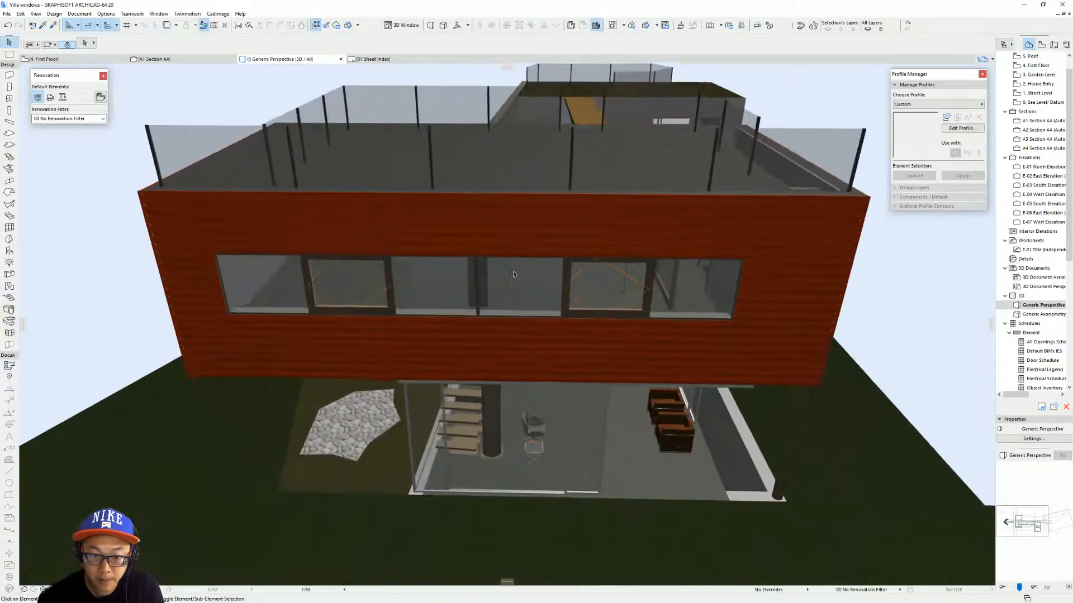
pyautogui.keyDown('shift'); pyautogui.moveTo(492, 208); pyautogui.dragTo(168, 240, button='middle'); pyautogui.keyUp('shift')
pyautogui.scroll(5, 537, 308)
pyautogui.keyDown('shift'); pyautogui.moveTo(581, 307); pyautogui.dragTo(445, 304, button='middle'); pyautogui.keyUp('shift')
pyautogui.click(508, 320)
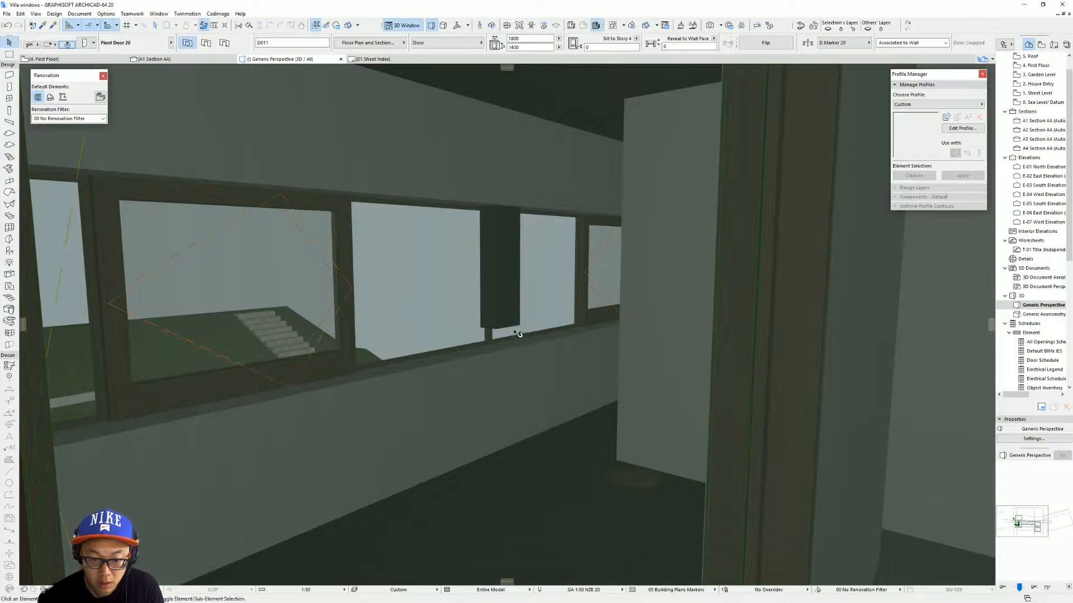
pyautogui.press('Escape')
pyautogui.scroll(1, 510, 324)
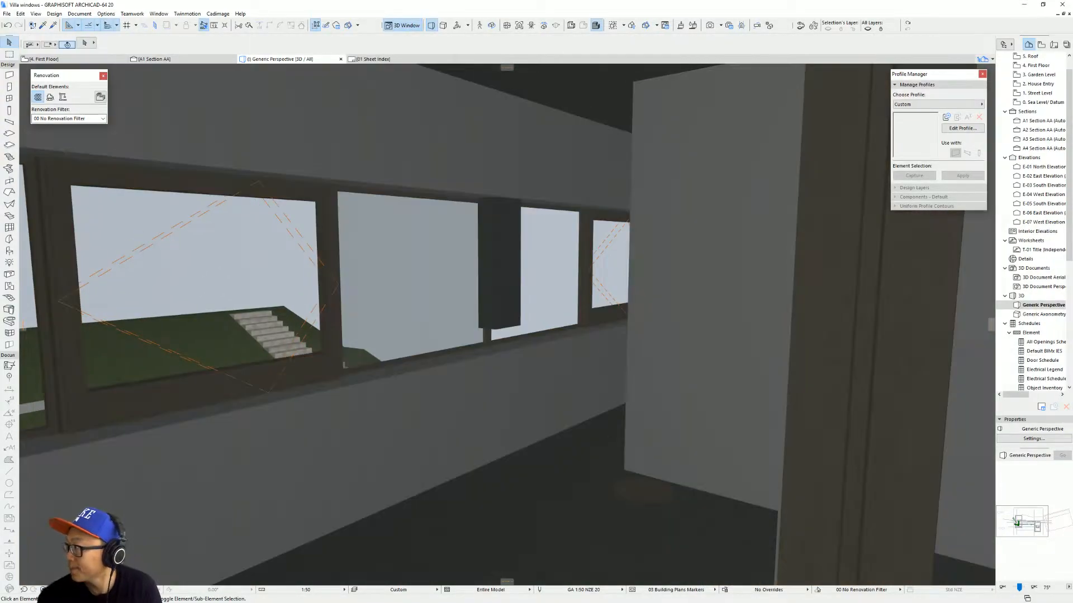
pyautogui.hotkey('alt', 'Tab')
pyautogui.hotkey('alt', 'Tab')
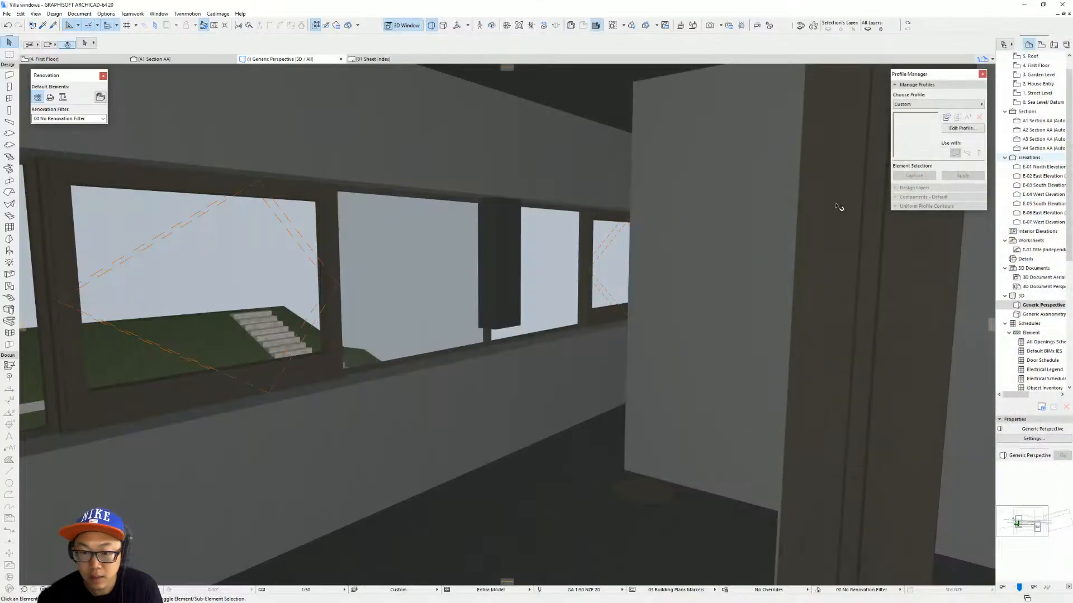
# Stretch the column's bottom in 3D so it aligns with the window head height.
pyautogui.scroll(3, 454, 350)
pyautogui.click(444, 283)
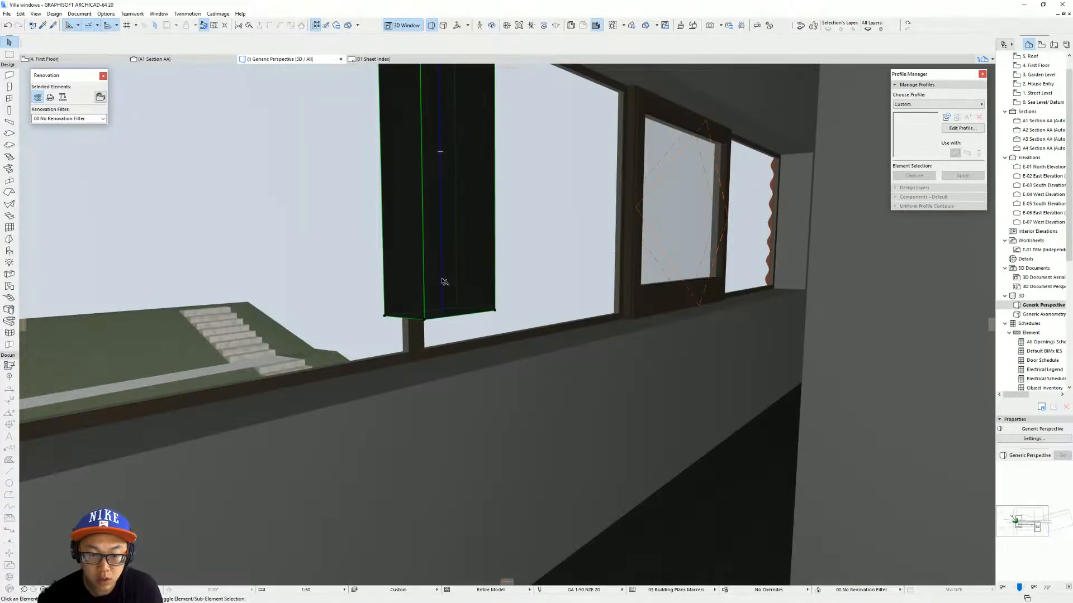
pyautogui.click(425, 320)
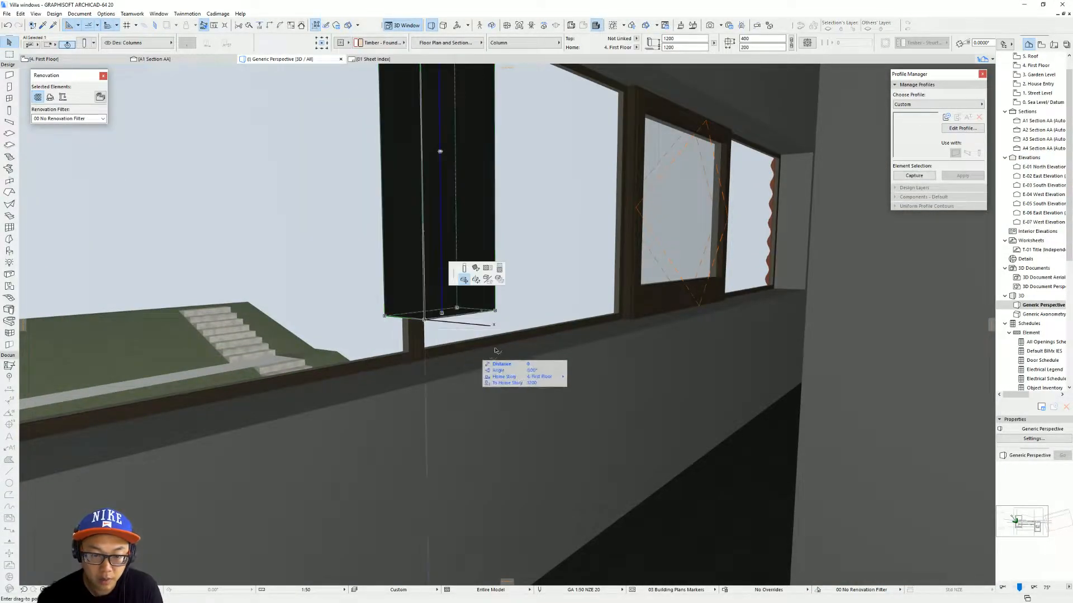
pyautogui.click(469, 268)
pyautogui.click(809, 289)
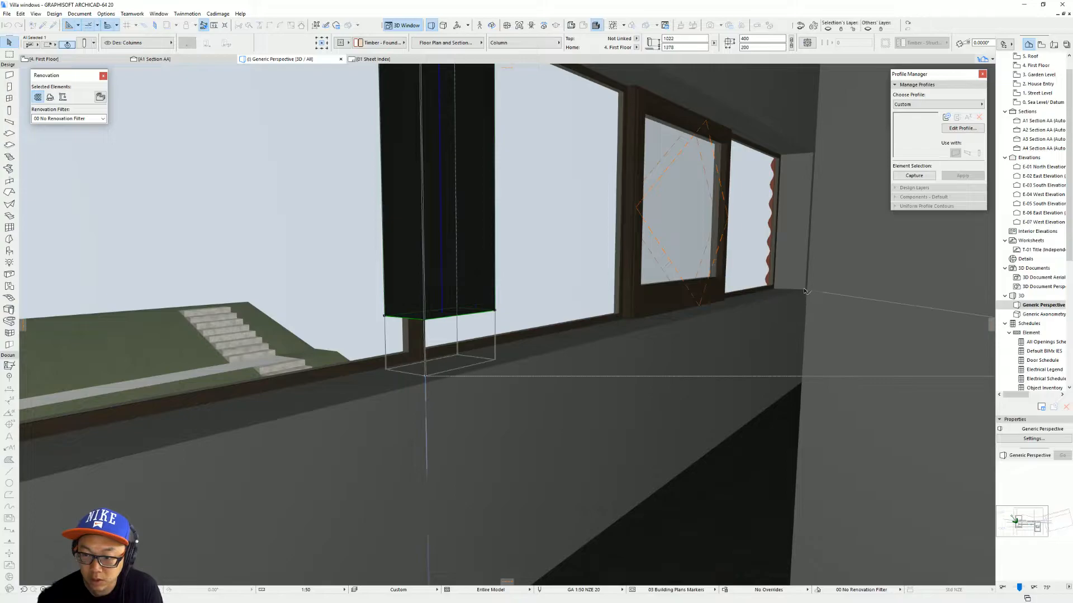
pyautogui.click(383, 267)
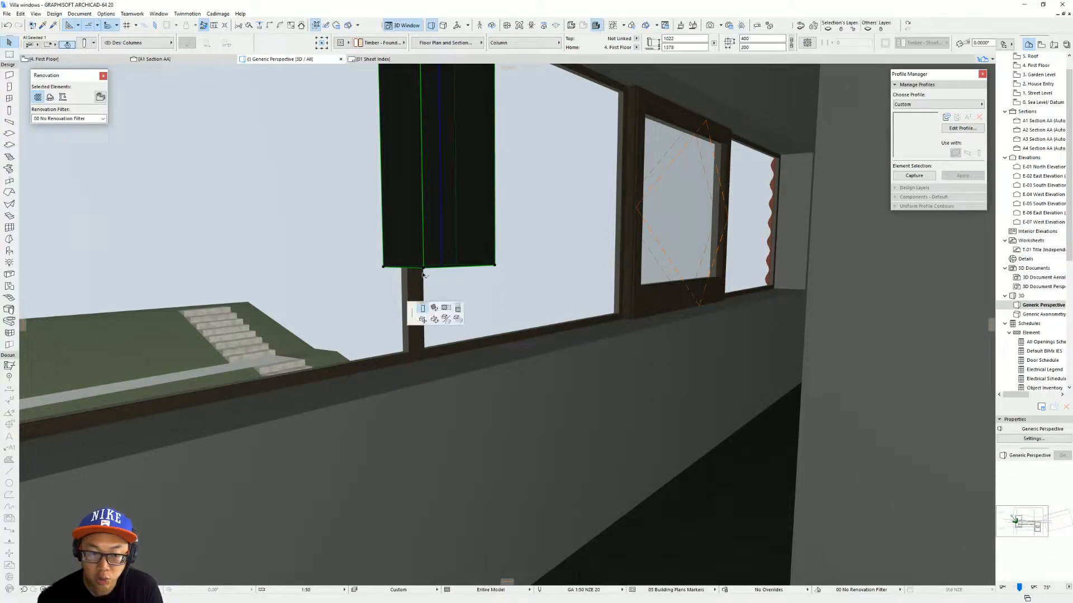
pyautogui.click(774, 290)
# Open the settings of one west wall window and close them without changes.
pyautogui.keyDown('shift'); pyautogui.moveTo(455, 290); pyautogui.dragTo(699, 354, button='middle'); pyautogui.keyUp('shift')
pyautogui.scroll(-2, 559, 342)
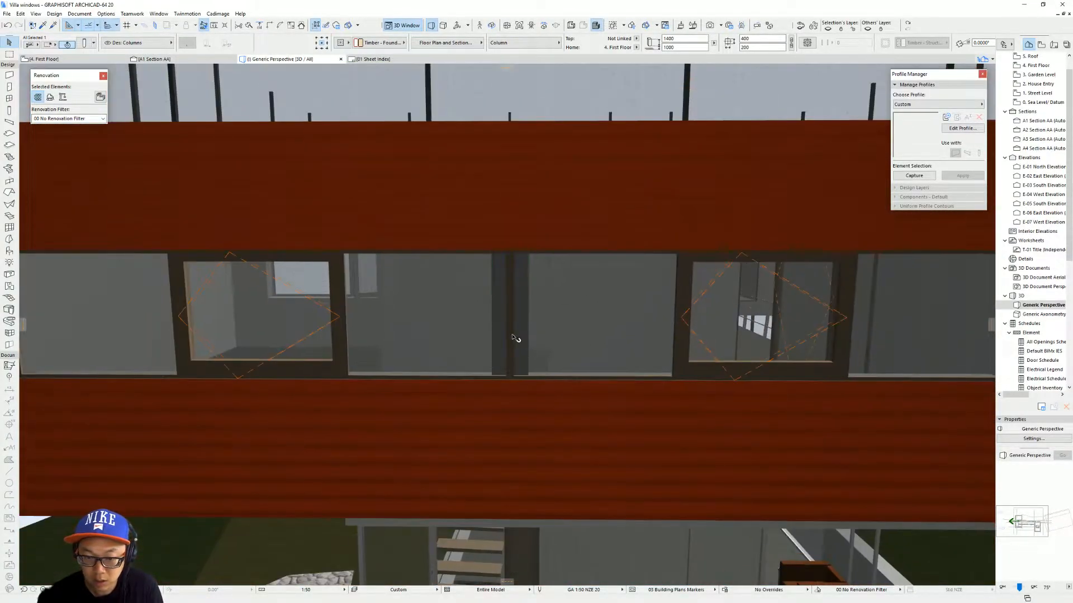
pyautogui.click(577, 291)
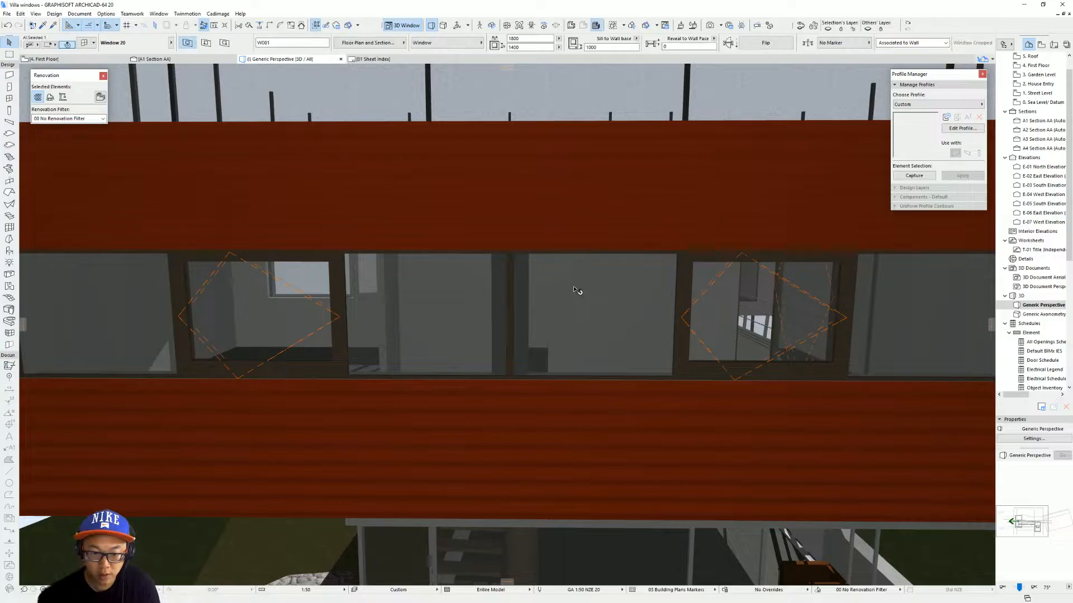
pyautogui.hotkey('ctrl', 't')
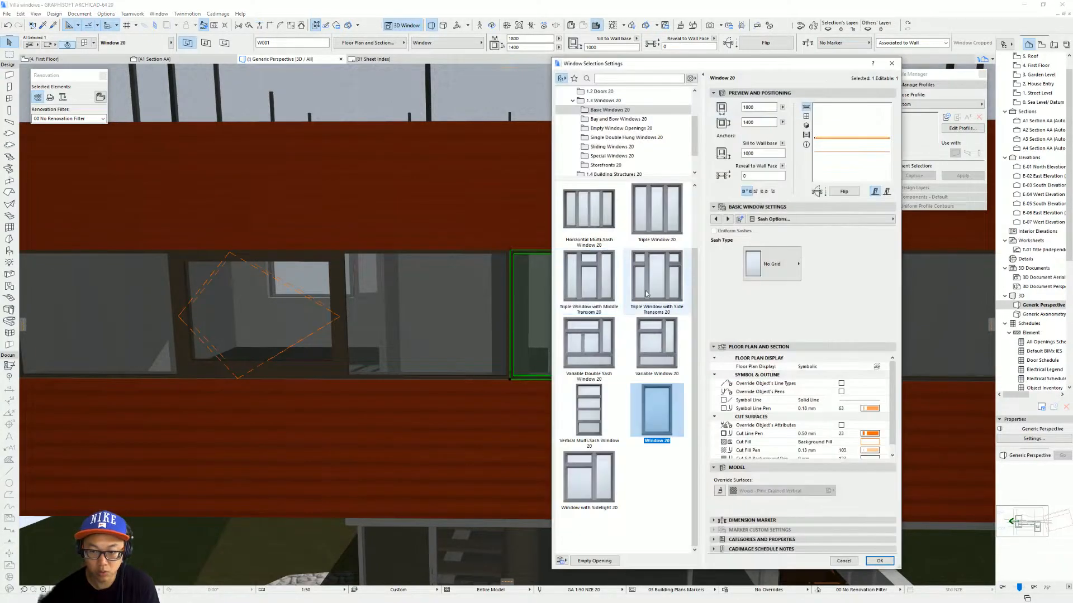
pyautogui.press('Escape')
pyautogui.press('Escape')
pyautogui.press('Escape')
# Select the corner window and review its frame and sash and frame width settings, then close the dialog.
pyautogui.scroll(-3, 689, 280)
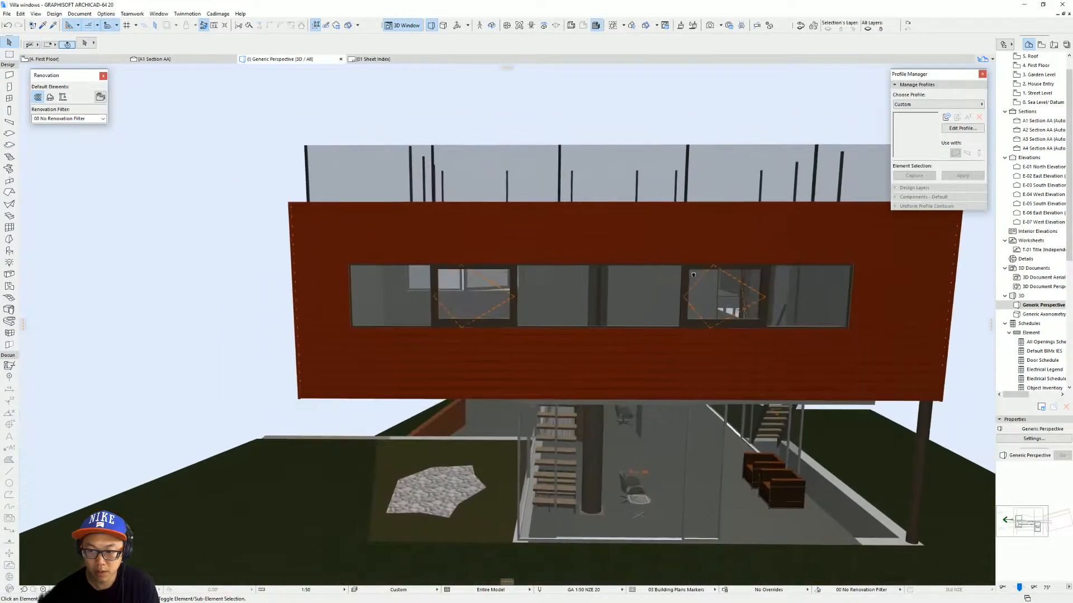
pyautogui.keyDown('shift'); pyautogui.moveTo(690, 281); pyautogui.dragTo(491, 317, button='middle'); pyautogui.keyUp('shift')
pyautogui.scroll(-2, 491, 316)
pyautogui.moveTo(662, 315); pyautogui.dragTo(201, 196, button='middle')
pyautogui.scroll(-1, 201, 196)
pyautogui.moveTo(591, 421); pyautogui.dragTo(568, 390, button='middle')
pyautogui.click(307, 431)
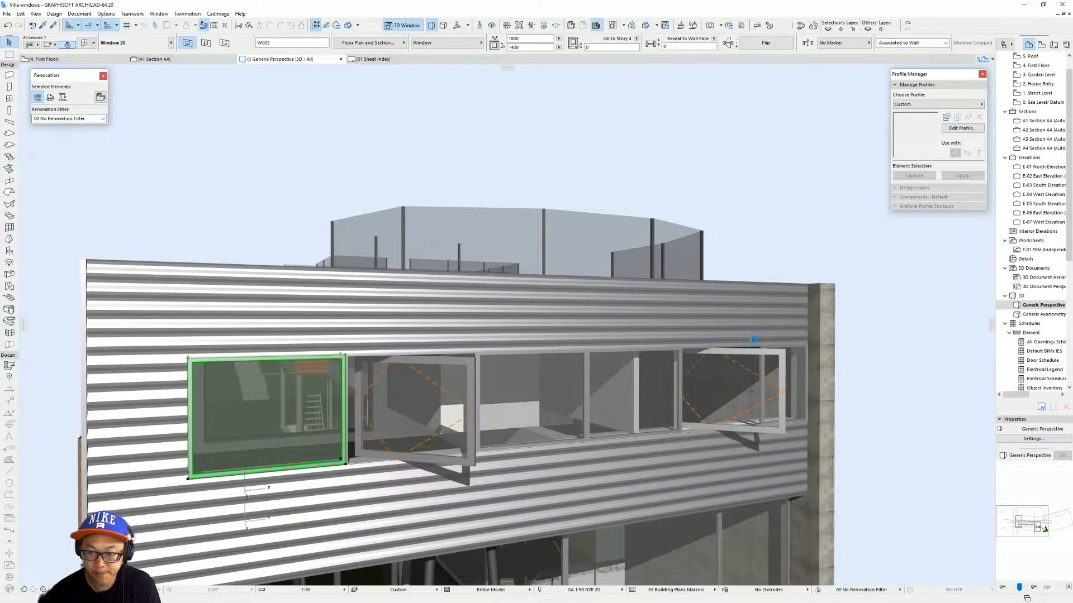
pyautogui.hotkey('ctrl', 't')
pyautogui.click(821, 219)
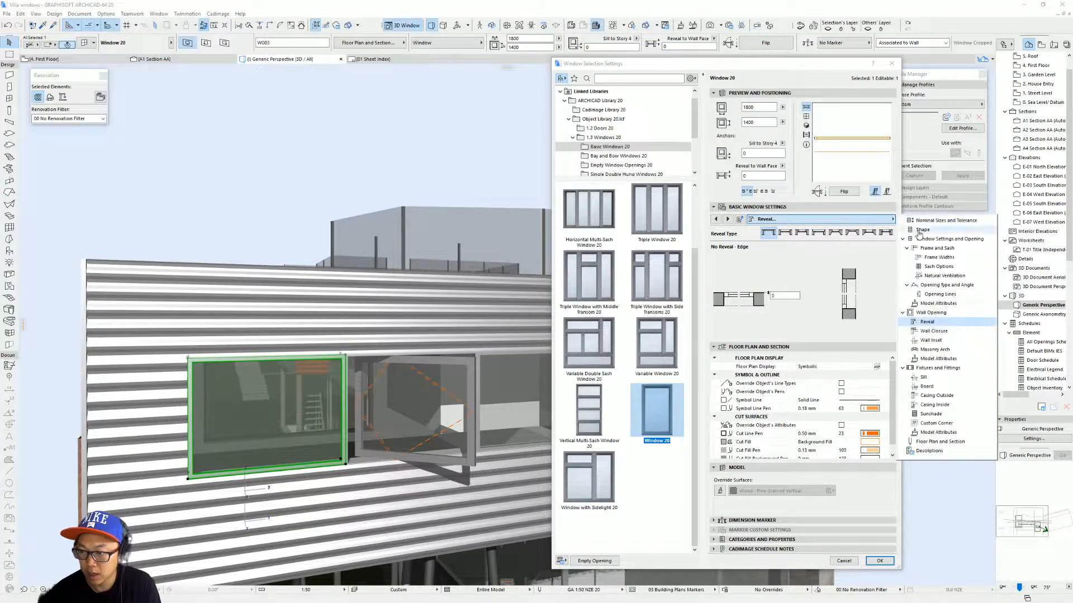
pyautogui.click(965, 253)
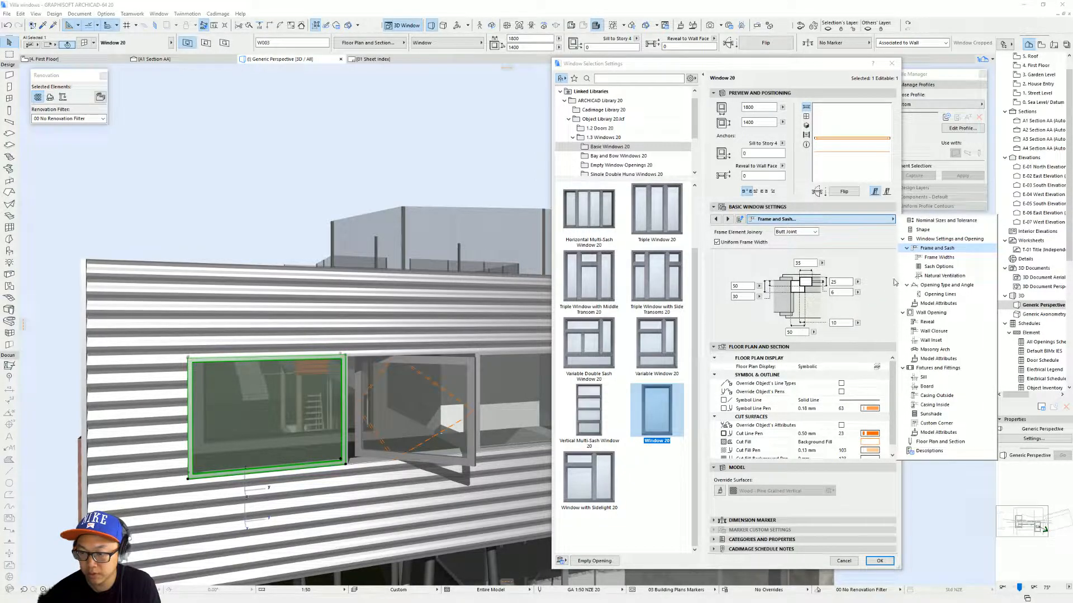
pyautogui.click(938, 257)
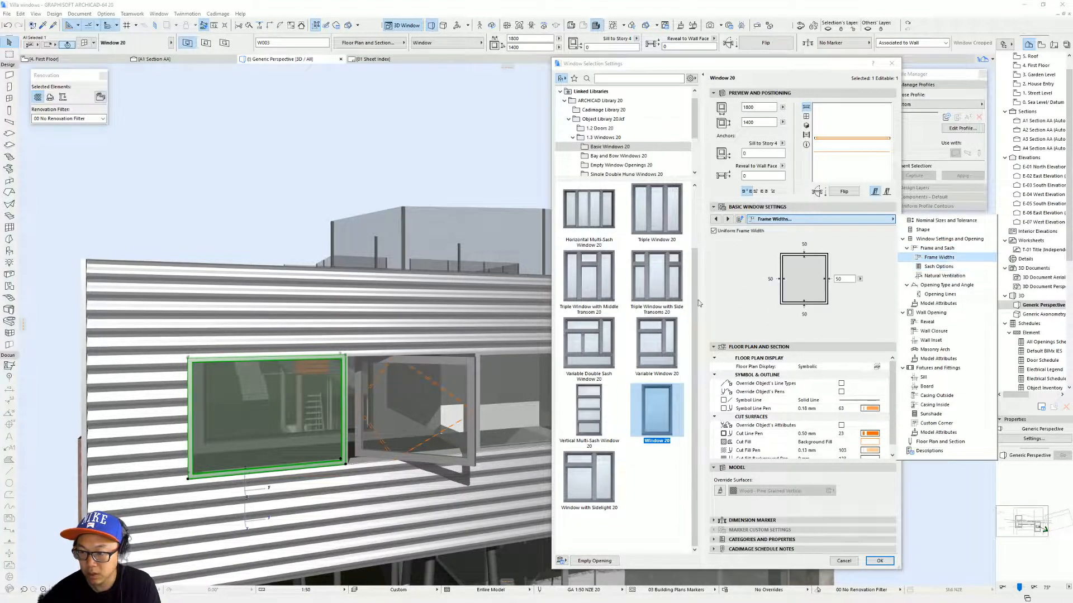
pyautogui.press('Escape')
pyautogui.press('Escape')
pyautogui.press('Escape')
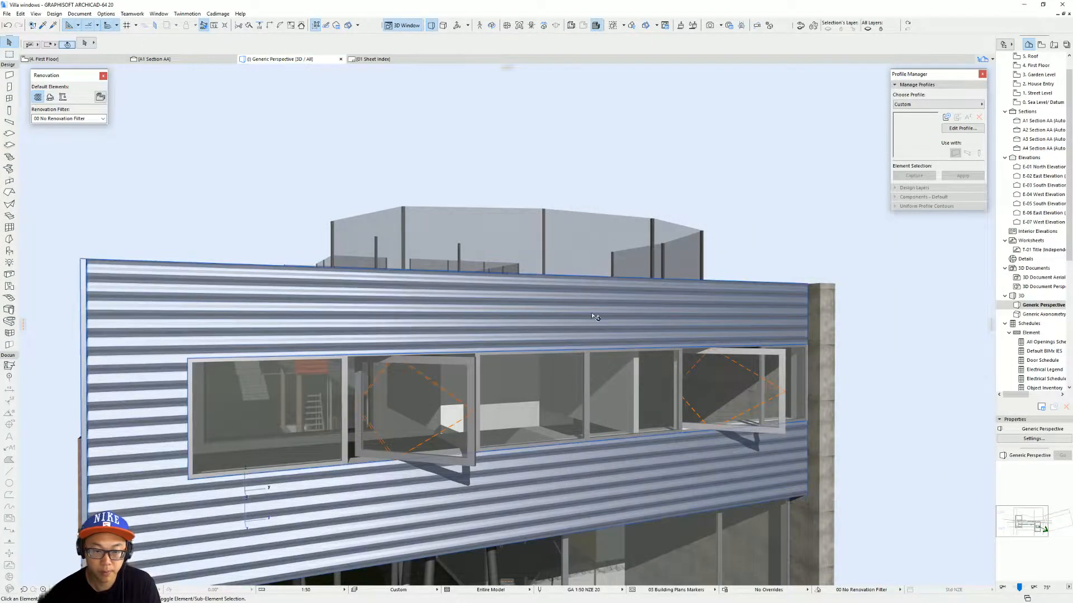
# Select the four fixed windows on the west facade and open their shared window settings.
pyautogui.scroll(-8, 560, 311)
pyautogui.keyDown('shift'); pyautogui.moveTo(421, 303); pyautogui.dragTo(828, 336, button='middle'); pyautogui.keyUp('shift')
pyautogui.scroll(8, 578, 339)
pyautogui.keyDown('shift'); pyautogui.moveTo(358, 333); pyautogui.dragTo(539, 331, button='middle'); pyautogui.keyUp('shift')
pyautogui.scroll(5, 485, 338)
pyautogui.click(294, 321)
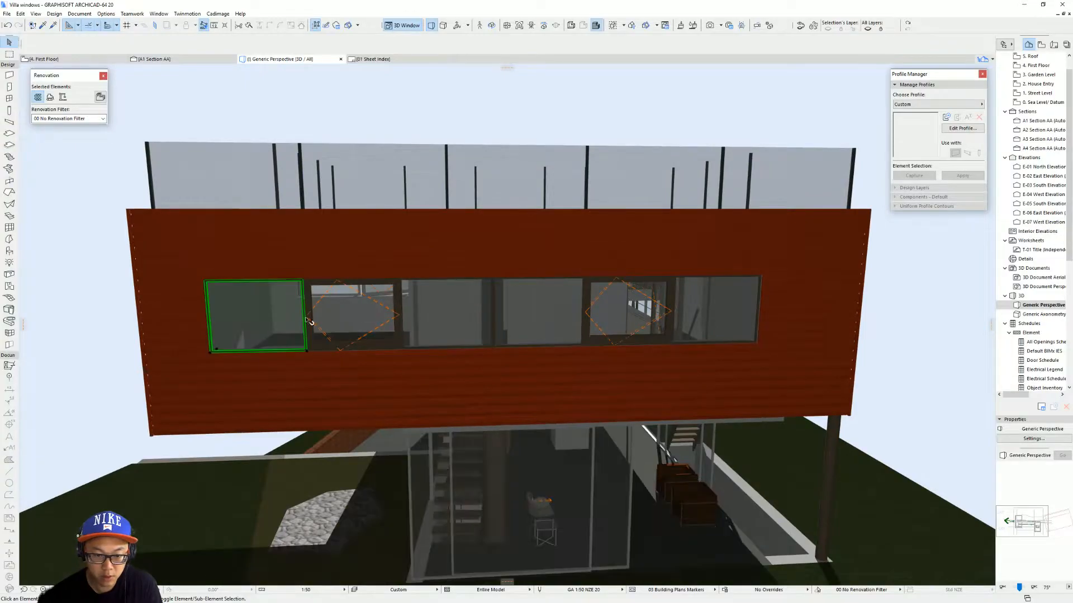
pyautogui.keyDown('shift'); pyautogui.click(553, 317); pyautogui.keyUp('shift')
pyautogui.keyDown('shift'); pyautogui.click(739, 313); pyautogui.keyUp('shift')
pyautogui.hotkey('ctrl', 't')
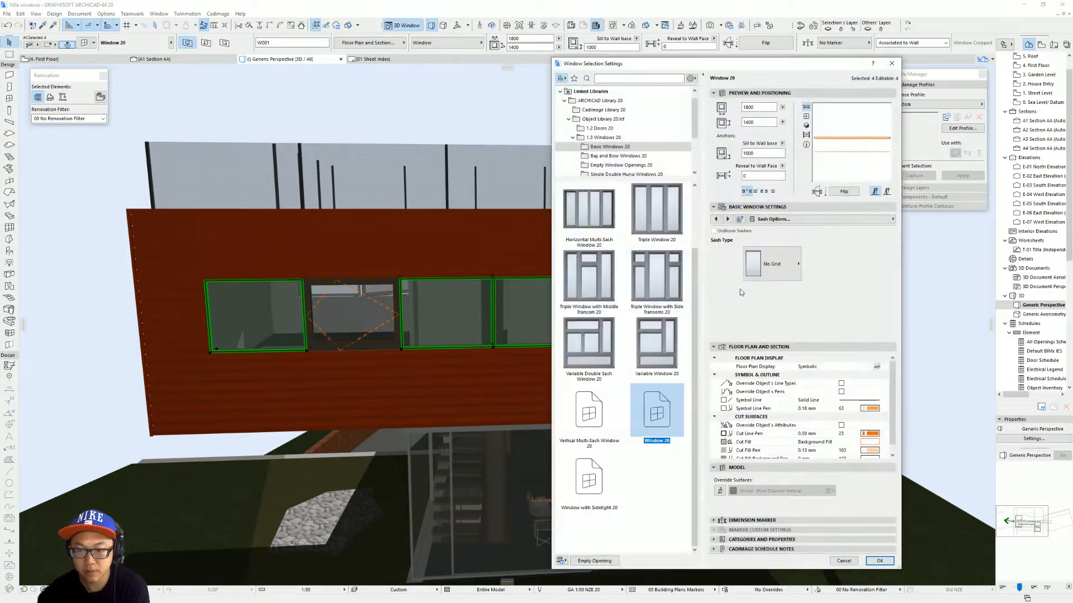
# In the four windows' settings, give the frame surfaces a uniform Metal - Stainless Steel material and apply.
pyautogui.click(867, 219)
pyautogui.click(945, 258)
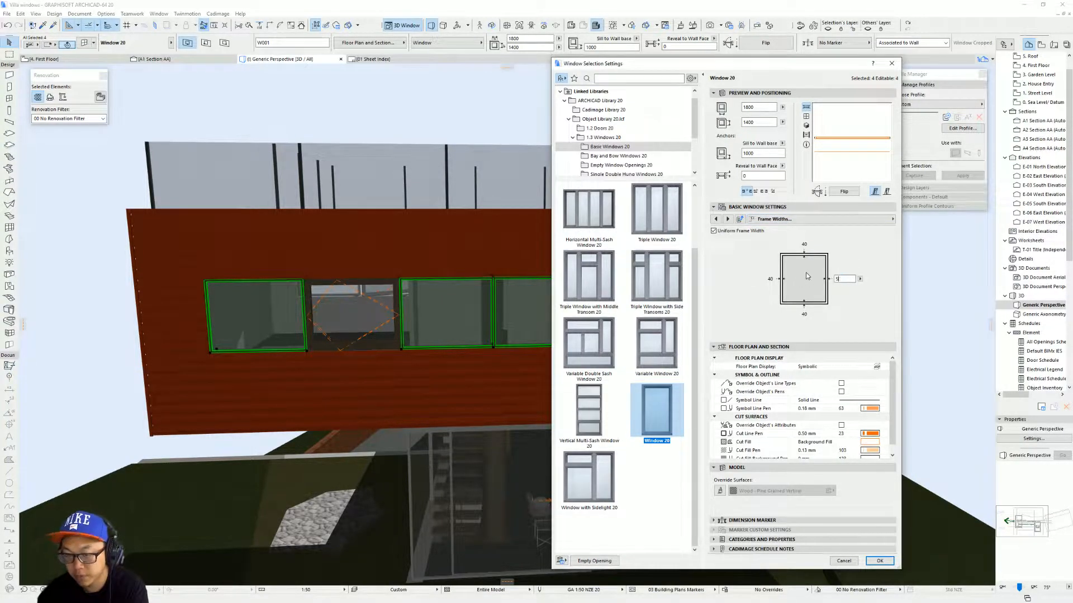
pyautogui.click(848, 220)
pyautogui.click(952, 249)
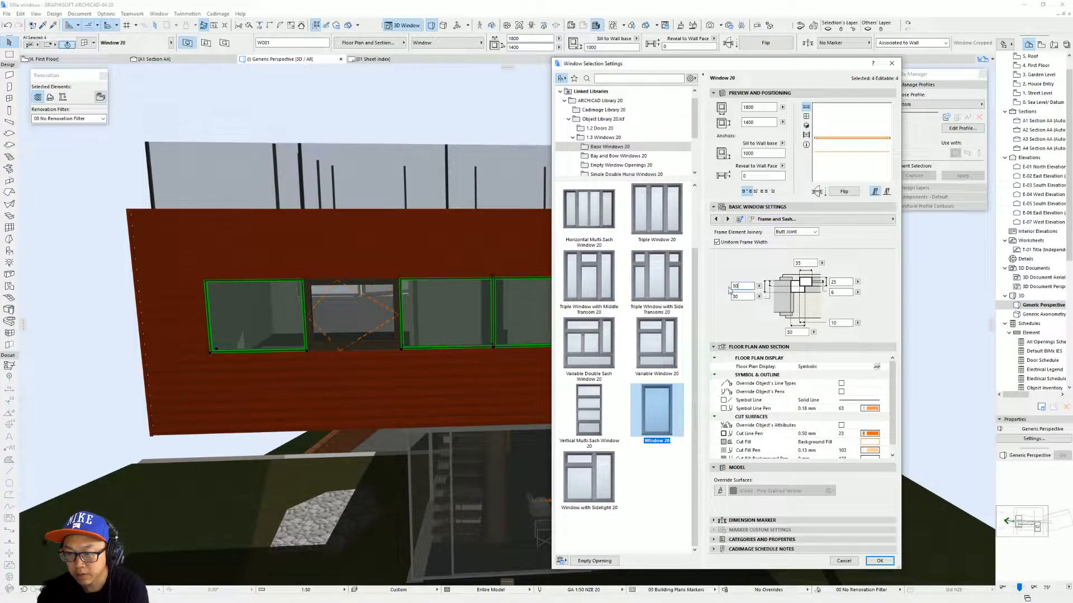
pyautogui.click(853, 219)
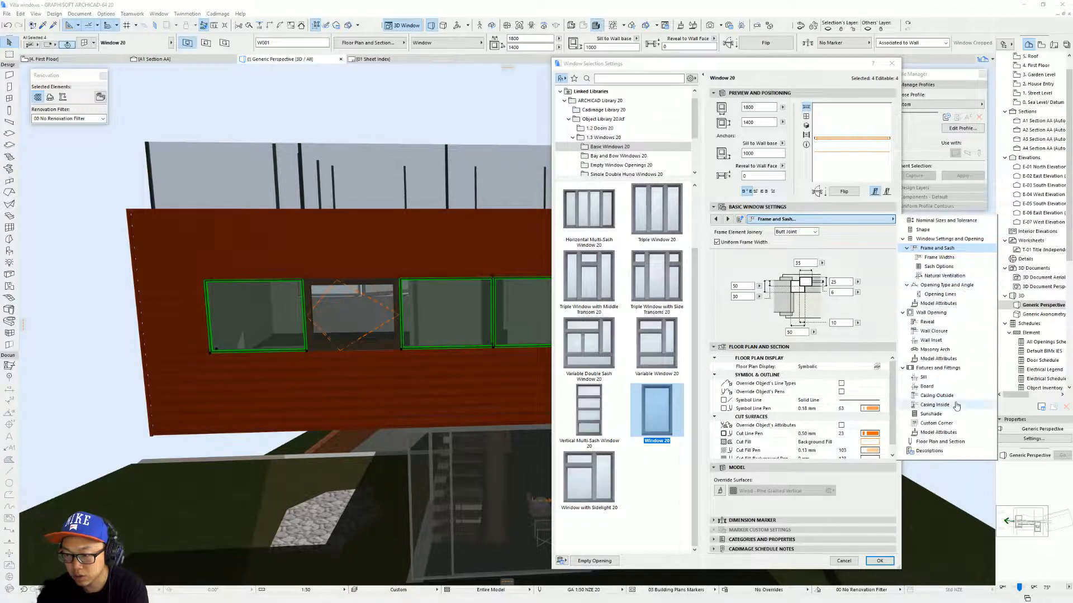
pyautogui.click(959, 359)
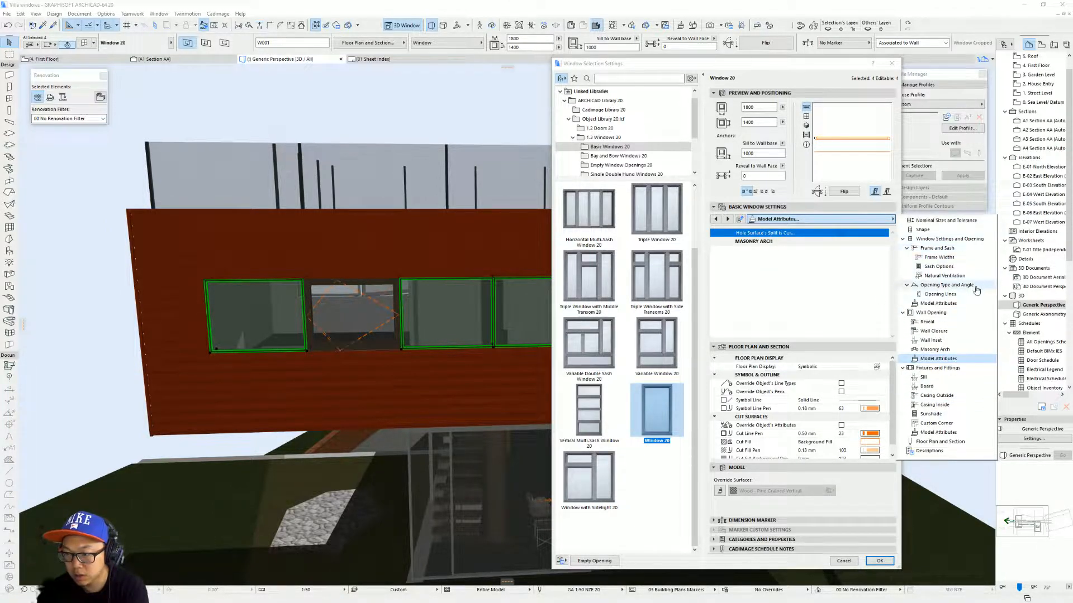
pyautogui.click(966, 305)
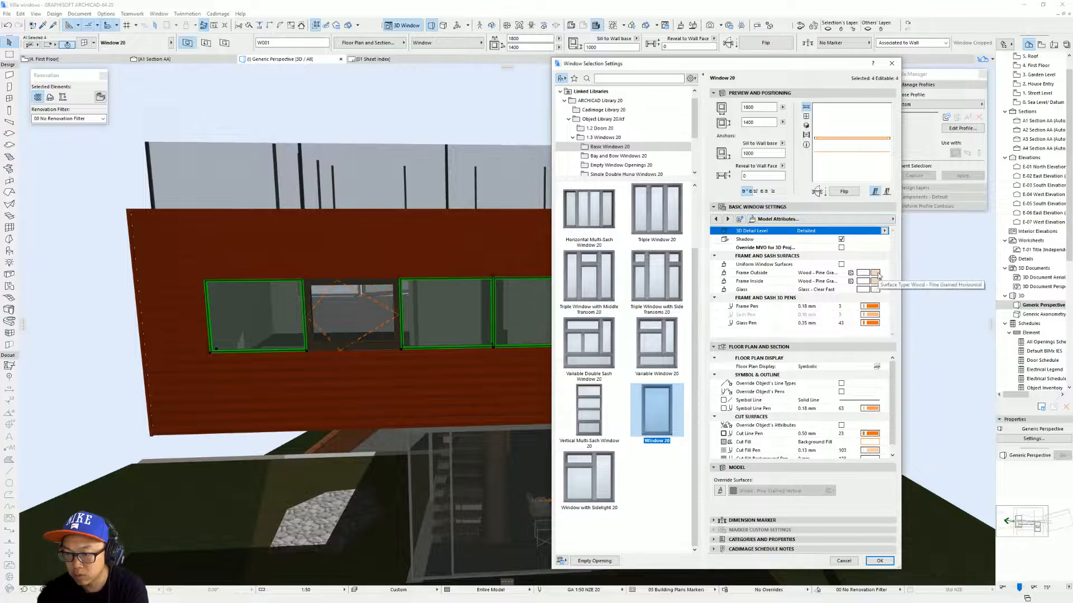
pyautogui.click(875, 281)
pyautogui.click(737, 498)
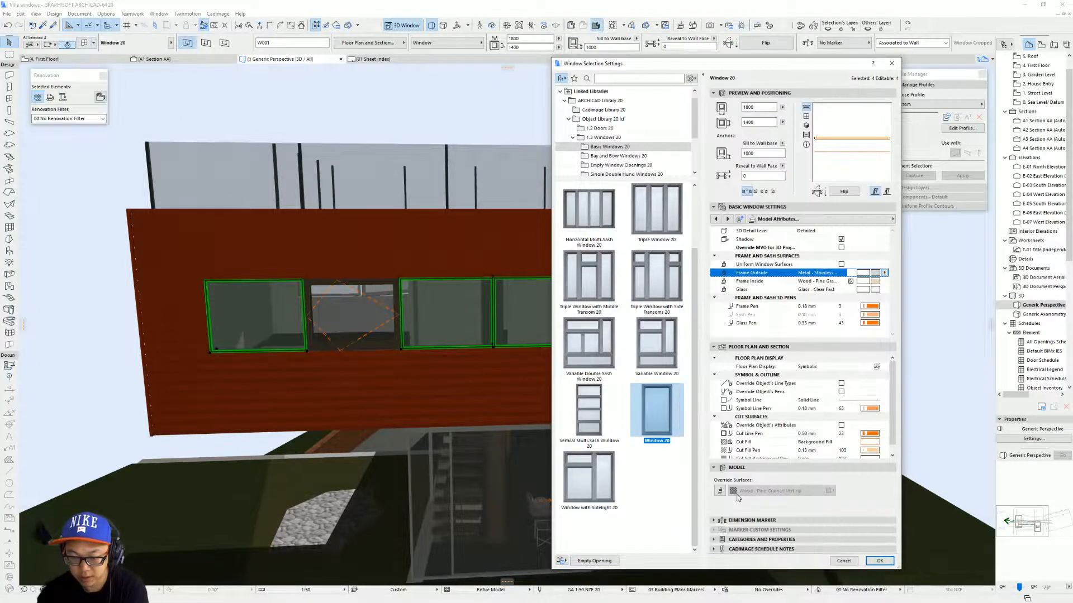
pyautogui.click(845, 267)
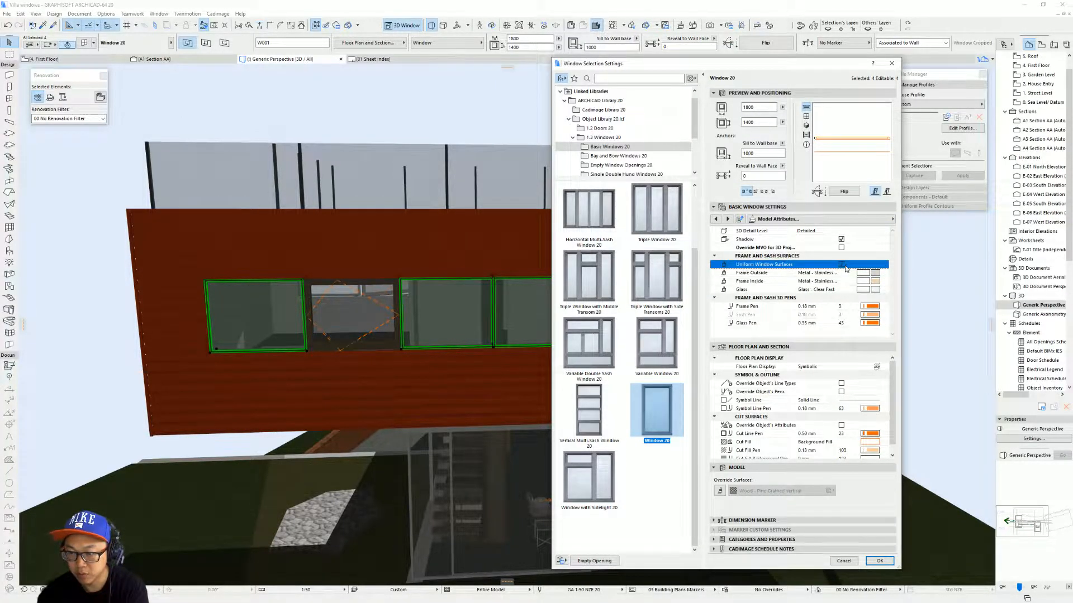
pyautogui.press('Return')
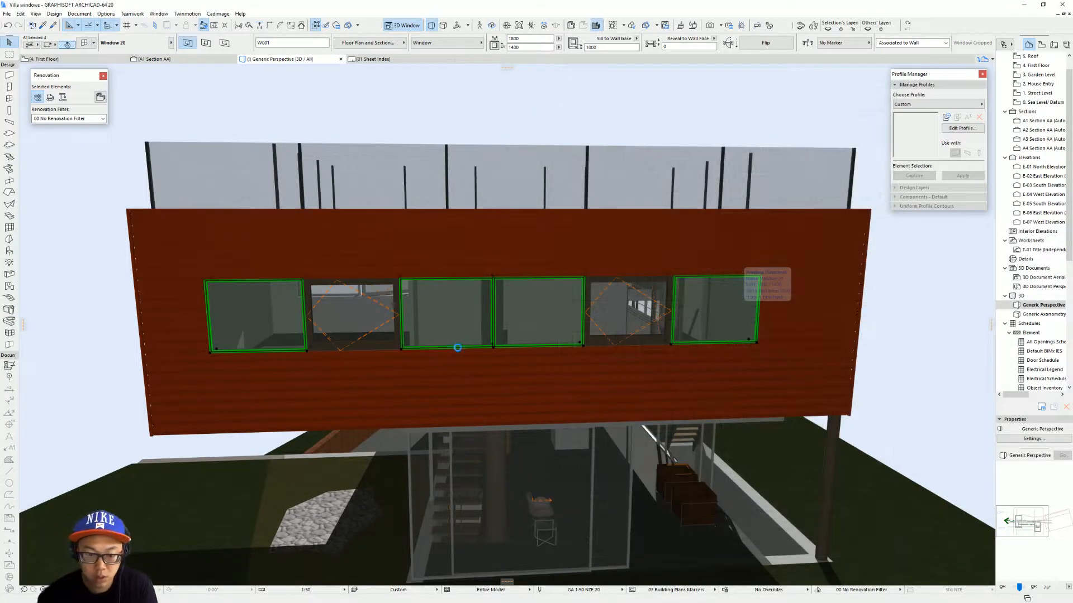
# Select the two pivot doors and open their settings to set the frame width to 10 and review the opening angle.
pyautogui.scroll(5, 457, 347)
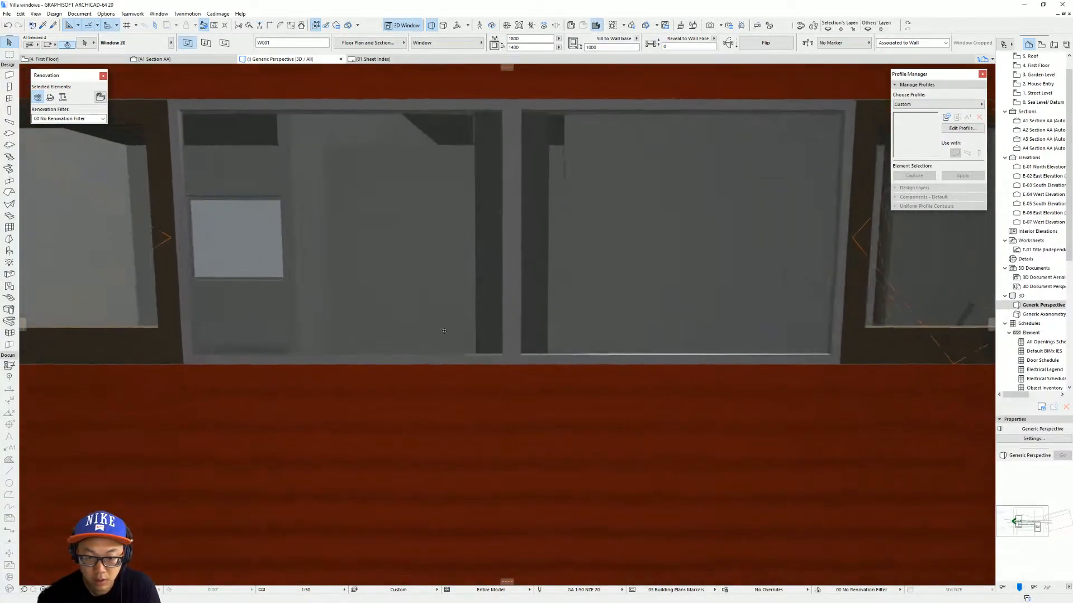
pyautogui.scroll(-6, 448, 331)
pyautogui.click(653, 308)
pyautogui.keyDown('shift'); pyautogui.click(354, 311); pyautogui.keyUp('shift')
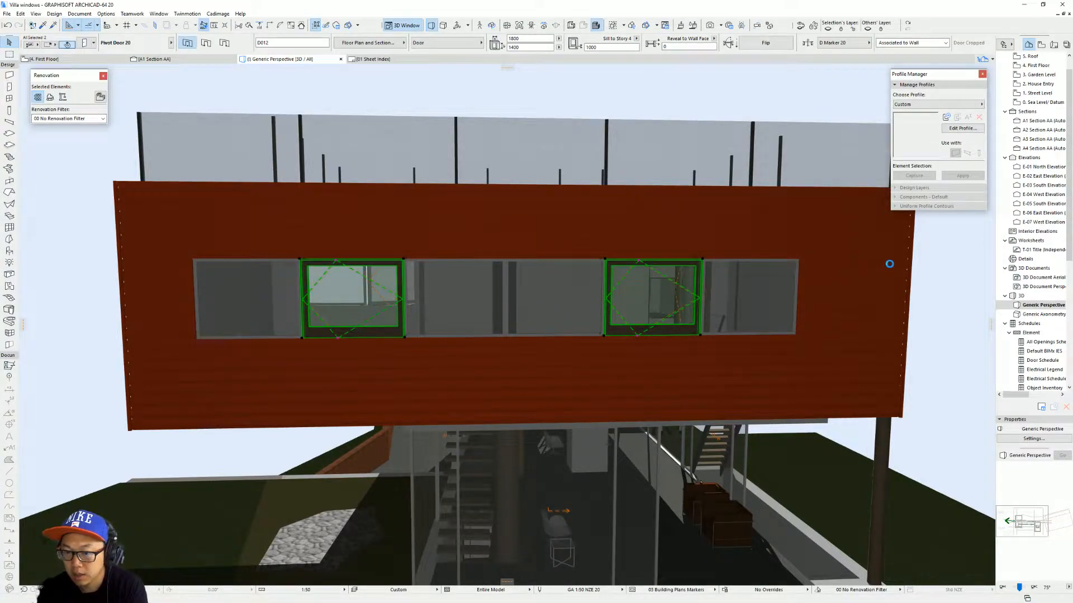
pyautogui.hotkey('ctrl', 't')
pyautogui.click(653, 296)
pyautogui.click(745, 316)
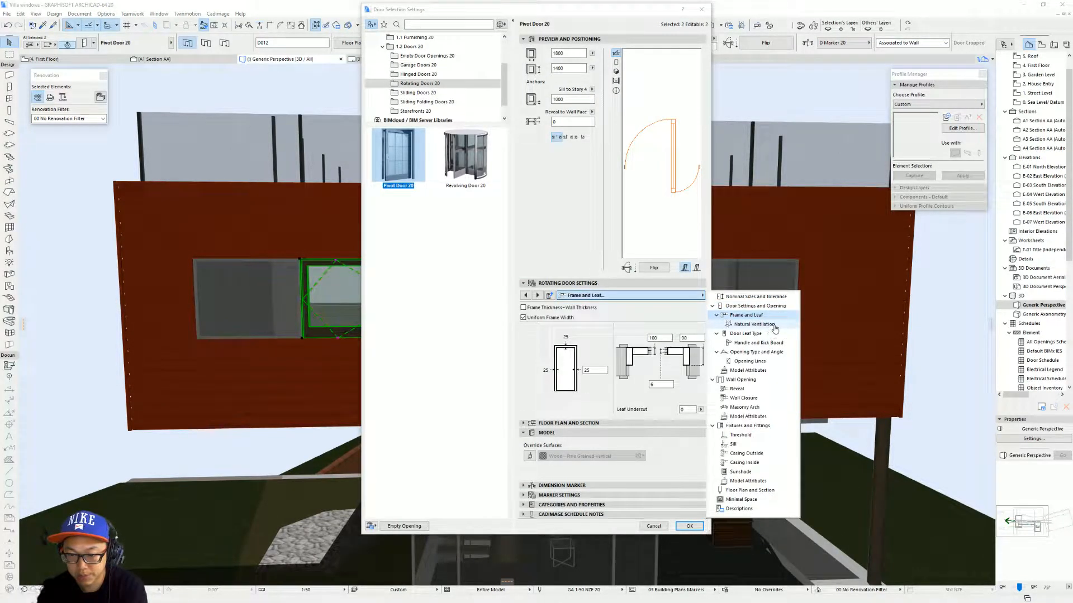
pyautogui.click(602, 371)
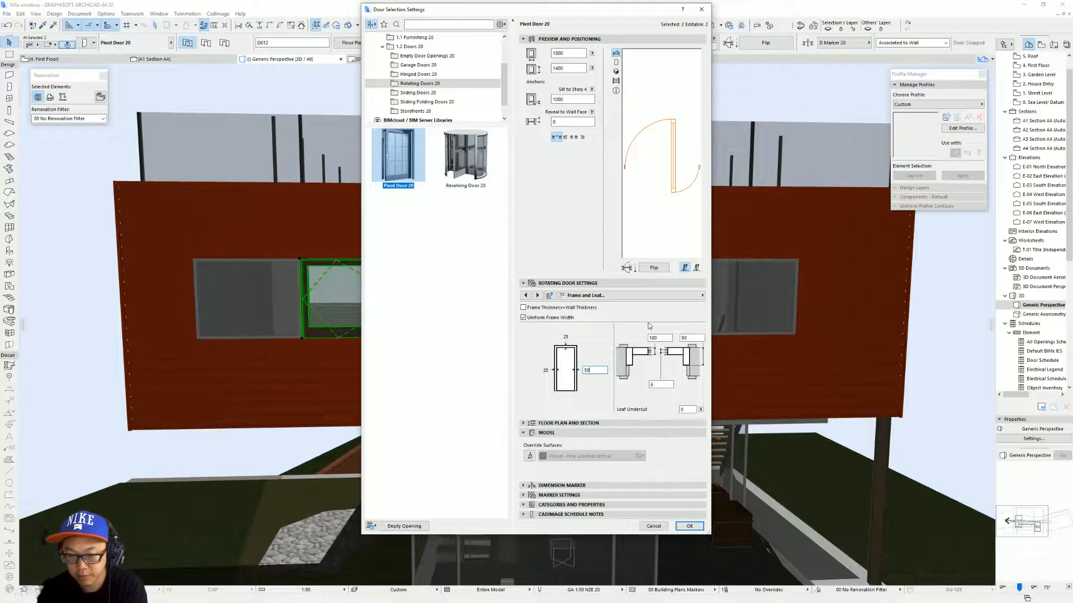
pyautogui.click(648, 295)
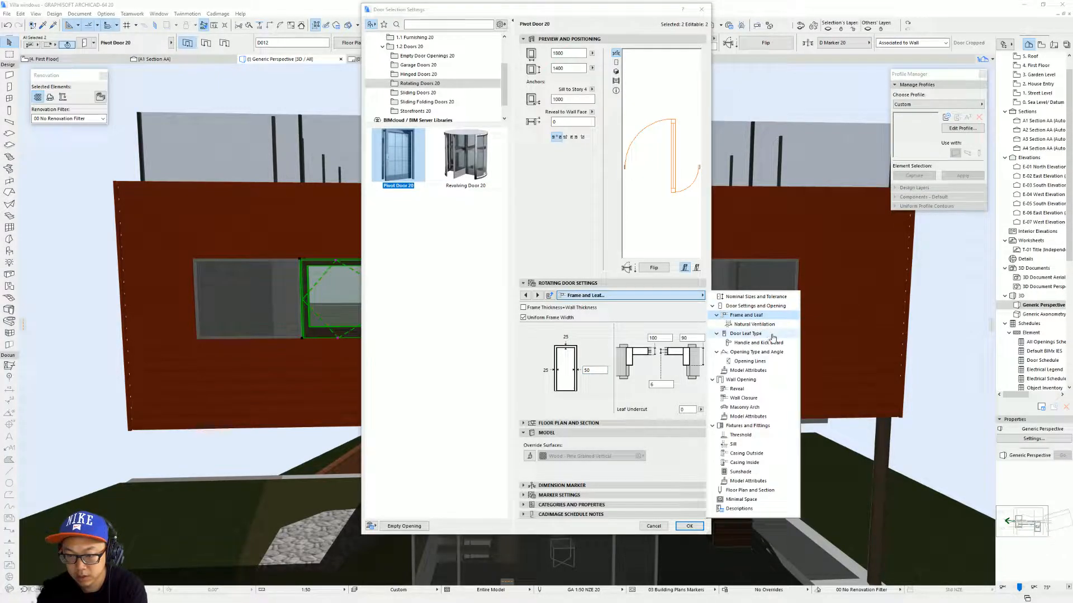
pyautogui.click(773, 352)
pyautogui.click(674, 325)
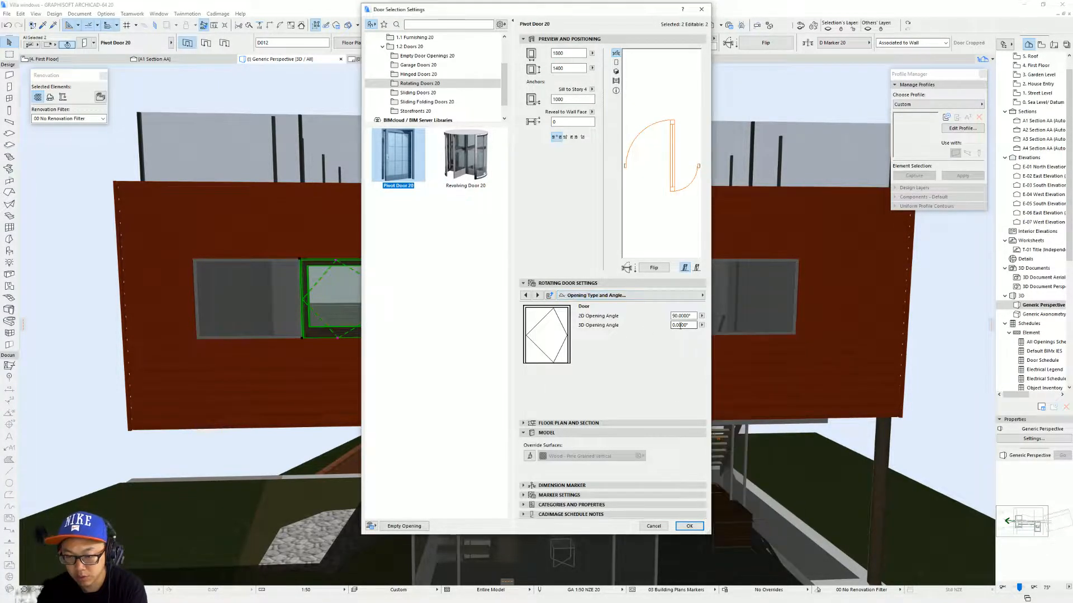
# Set the pivot doors' leaf frame widths to 50 and apply the settings.
pyautogui.click(679, 296)
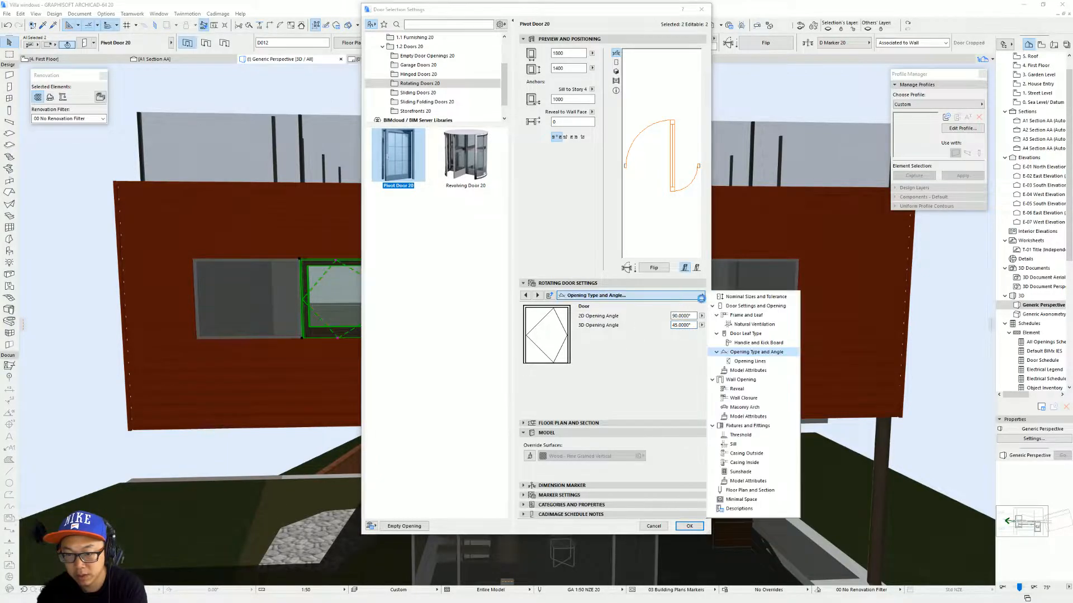
pyautogui.click(779, 335)
pyautogui.click(682, 314)
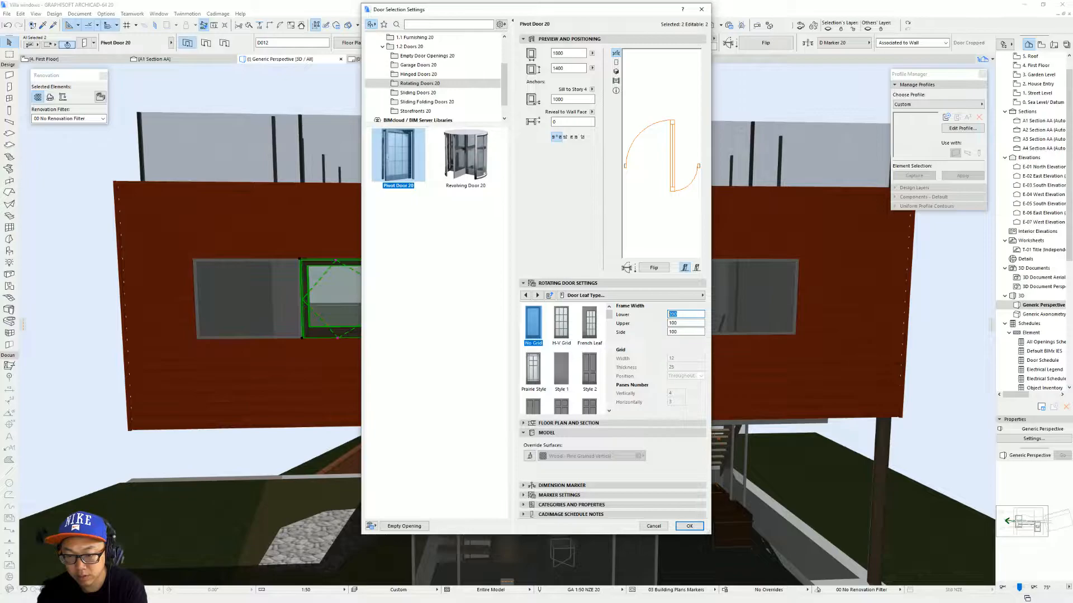
pyautogui.press('Tab')
pyautogui.doubleClick(689, 333)
pyautogui.press('Return')
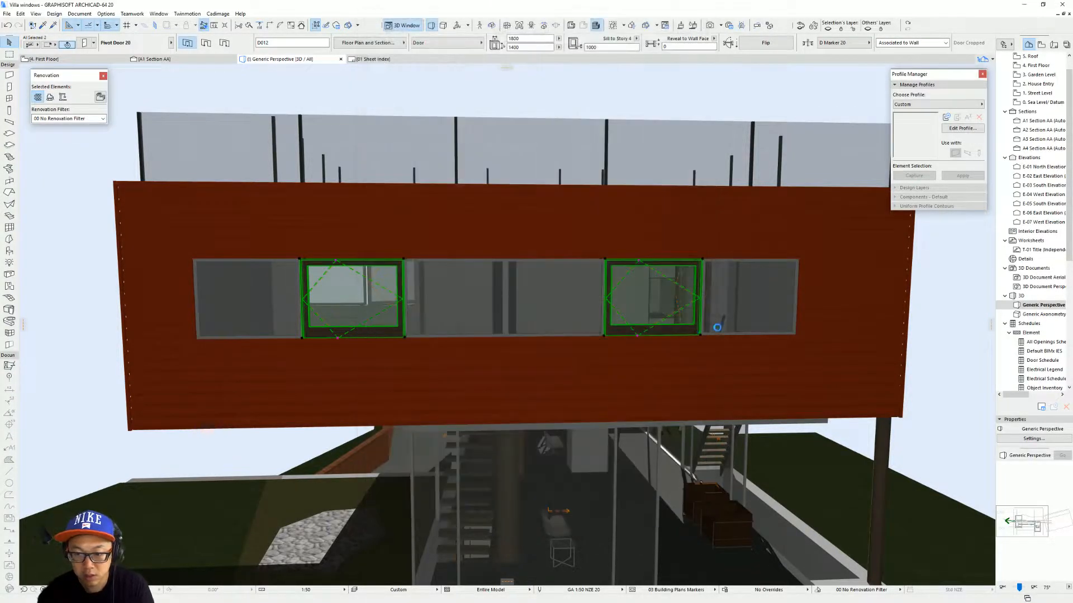
# Set the pivot doors' frame and leaf surfaces to uniform Metal - Stainless Steel and apply.
pyautogui.keyDown('shift'); pyautogui.moveTo(453, 319); pyautogui.dragTo(535, 332, button='middle'); pyautogui.keyUp('shift')
pyautogui.scroll(1, 535, 331)
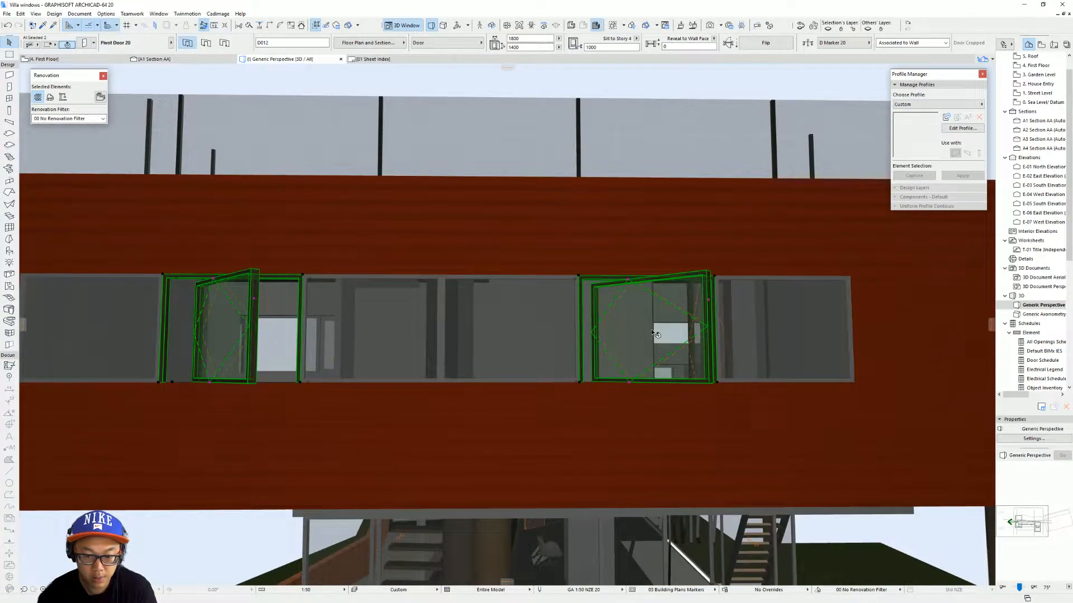
pyautogui.hotkey('ctrl', 't')
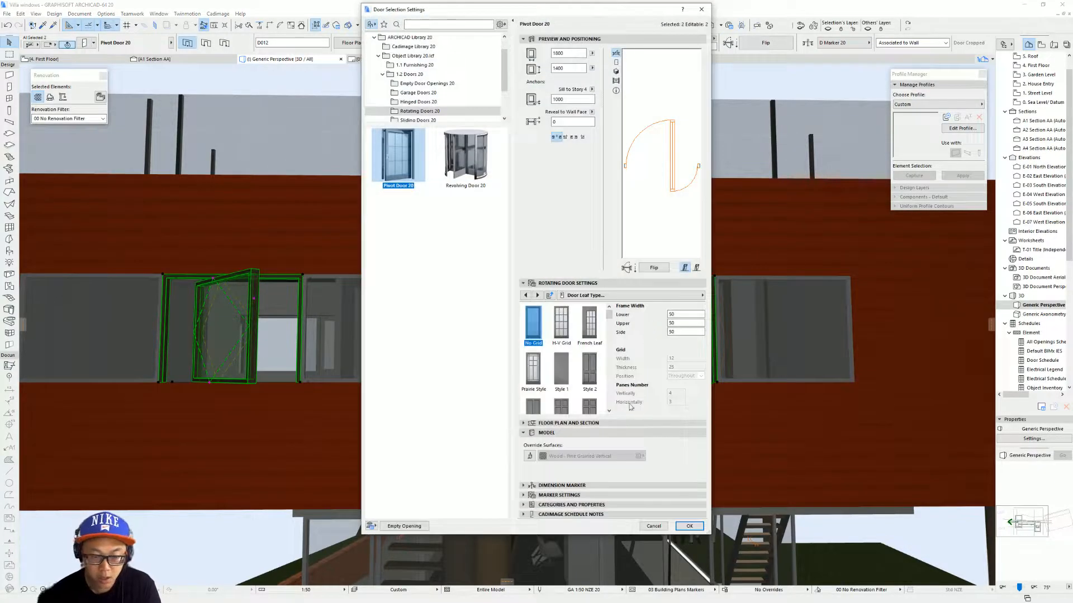
pyautogui.click(673, 297)
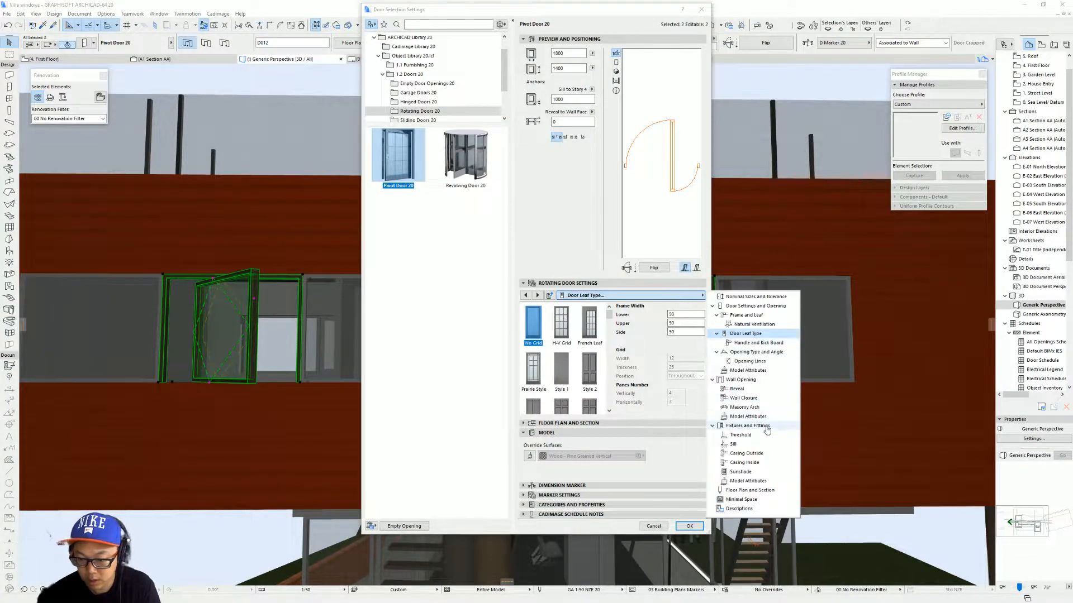
pyautogui.click(767, 372)
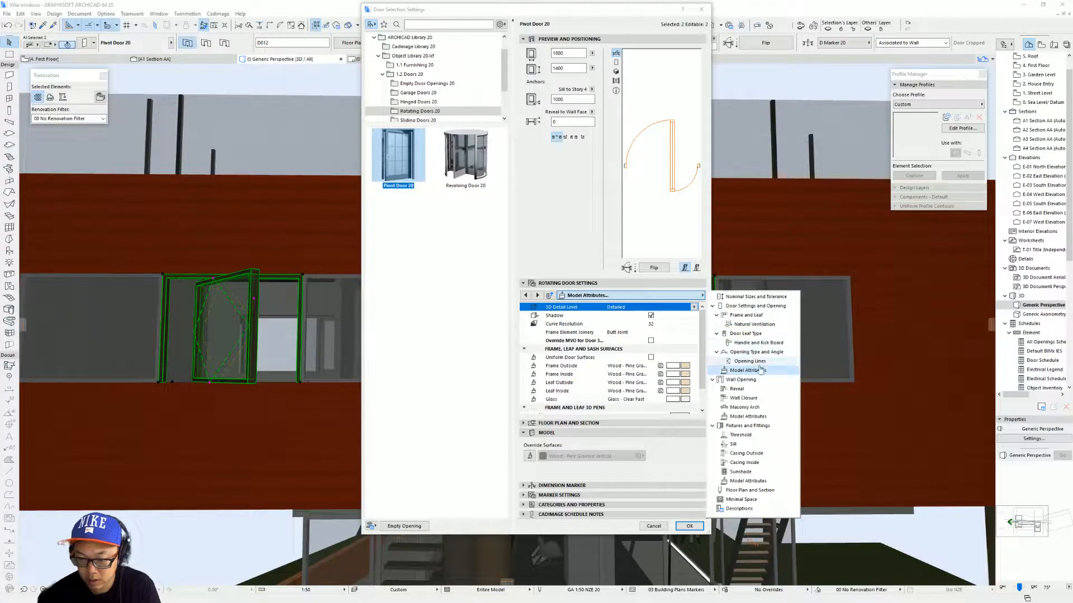
pyautogui.click(685, 365)
pyautogui.click(685, 366)
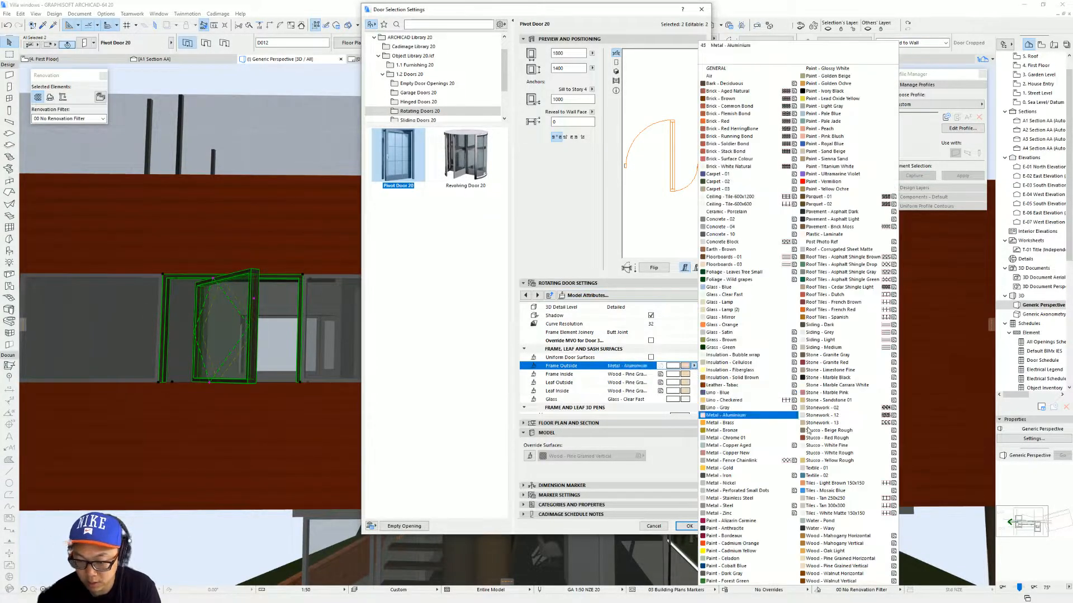
pyautogui.click(743, 498)
pyautogui.click(650, 357)
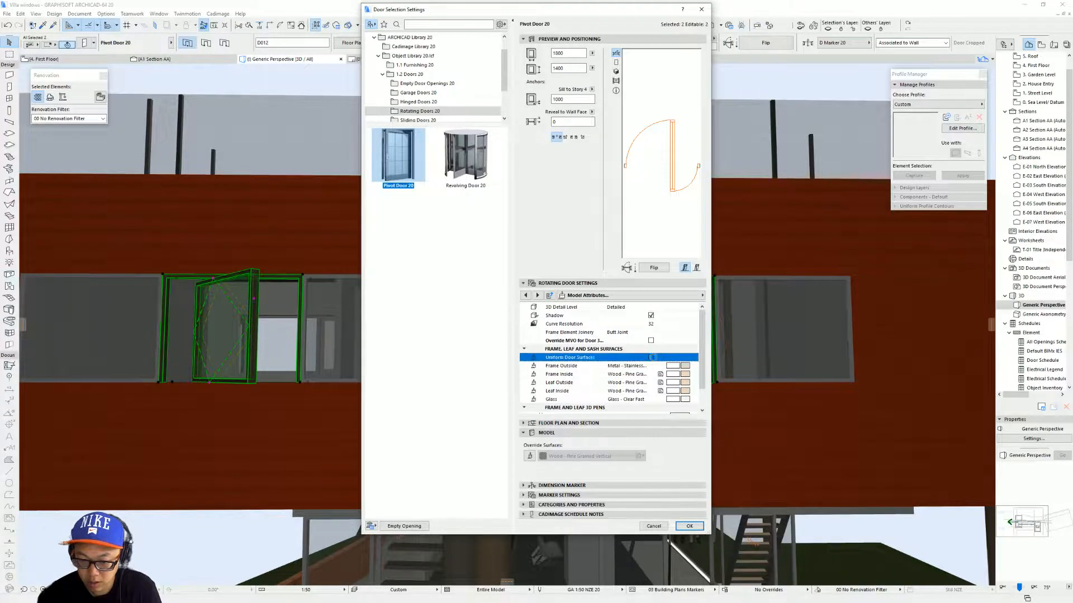
pyautogui.press('Return')
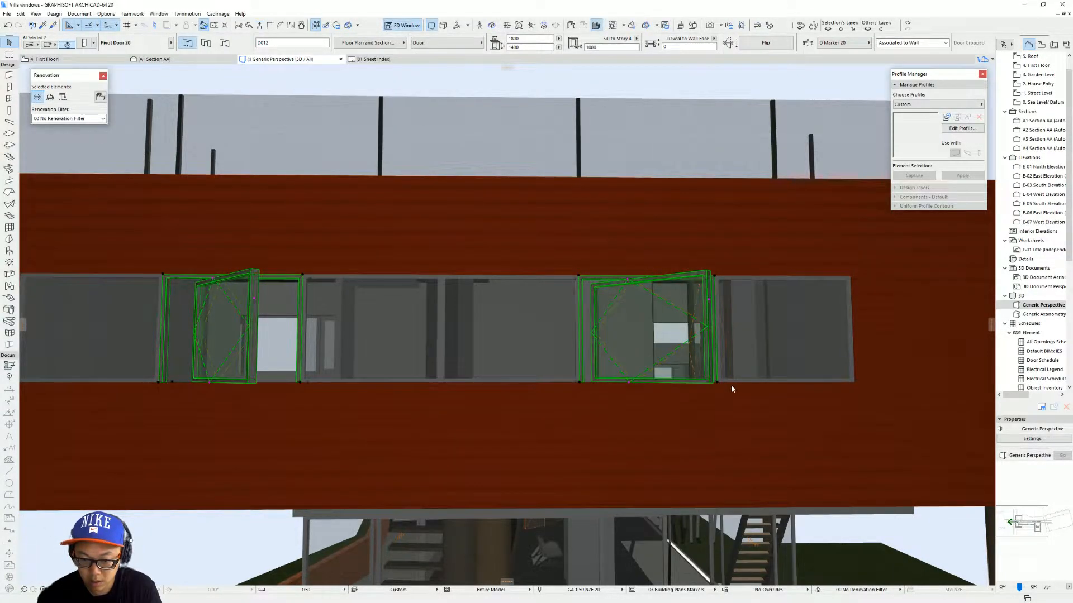
# Orbit around the building to inspect the opened pivot doors from outside.
pyautogui.scroll(-5, 741, 392)
pyautogui.keyDown('shift'); pyautogui.moveTo(720, 402); pyautogui.dragTo(502, 366, button='middle'); pyautogui.keyUp('shift')
pyautogui.scroll(-3, 733, 397)
pyautogui.keyDown('shift'); pyautogui.moveTo(759, 354); pyautogui.dragTo(582, 330, button='middle'); pyautogui.keyUp('shift')
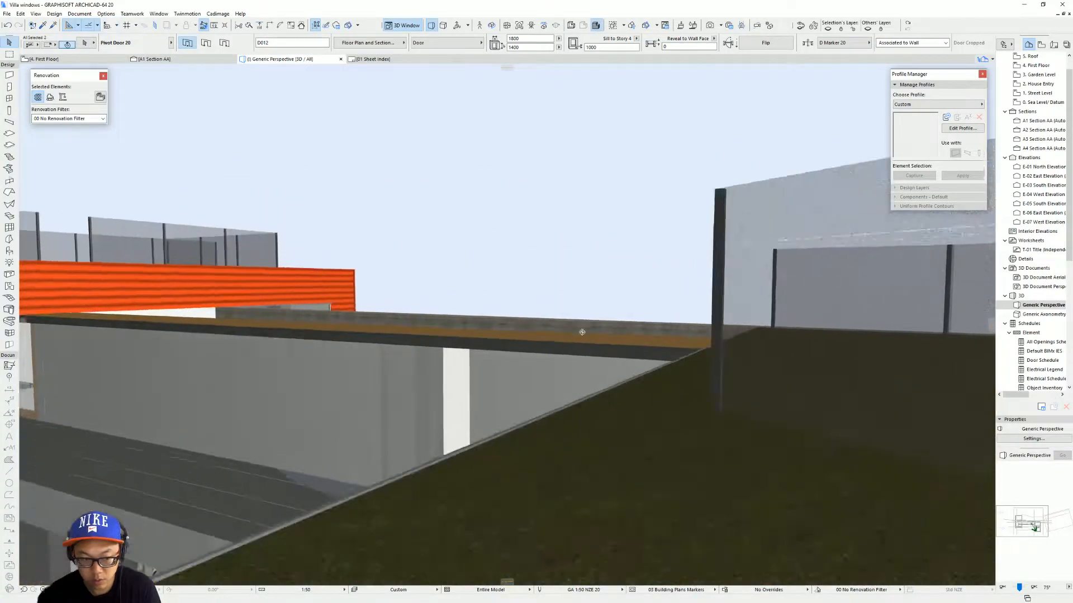
pyautogui.scroll(-4, 689, 355)
pyautogui.keyDown('shift'); pyautogui.moveTo(689, 354); pyautogui.dragTo(494, 316, button='middle'); pyautogui.keyUp('shift')
pyautogui.scroll(2, 296, 342)
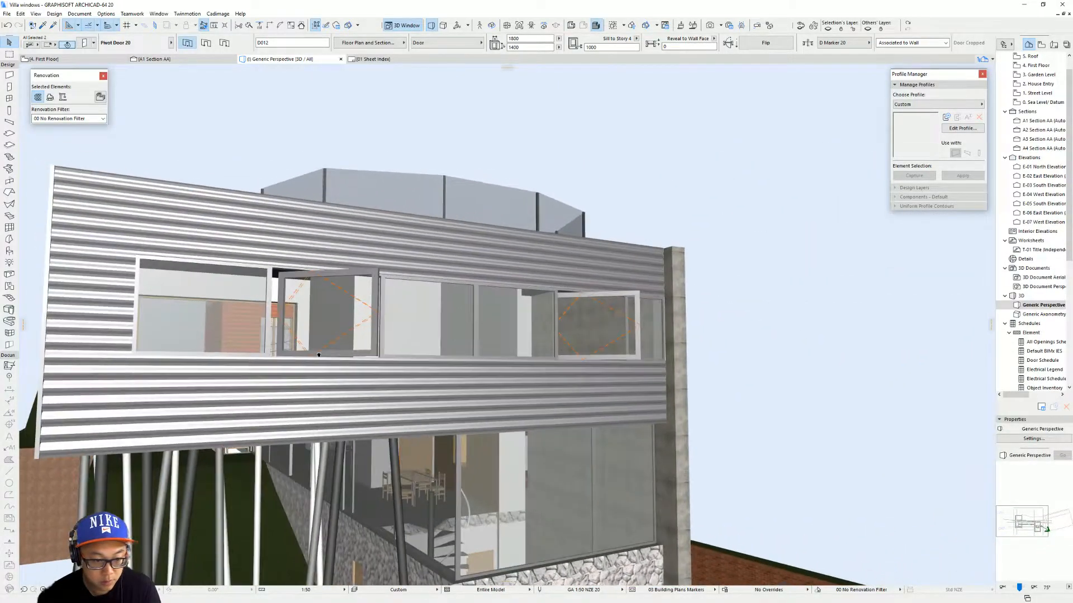
pyautogui.keyDown('shift'); pyautogui.moveTo(296, 342); pyautogui.dragTo(428, 508, button='middle'); pyautogui.keyUp('shift')
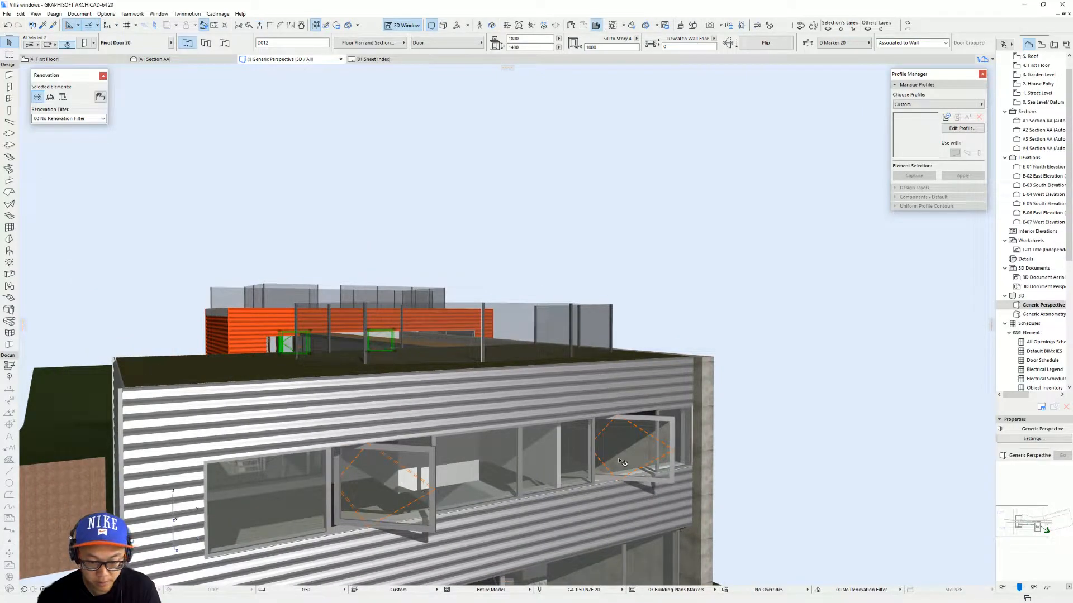
pyautogui.keyDown('shift'); pyautogui.moveTo(621, 462); pyautogui.dragTo(570, 330, button='middle'); pyautogui.keyUp('shift')
pyautogui.scroll(-5, 252, 357)
pyautogui.keyDown('shift'); pyautogui.moveTo(252, 358); pyautogui.dragTo(485, 392, button='middle'); pyautogui.keyUp('shift')
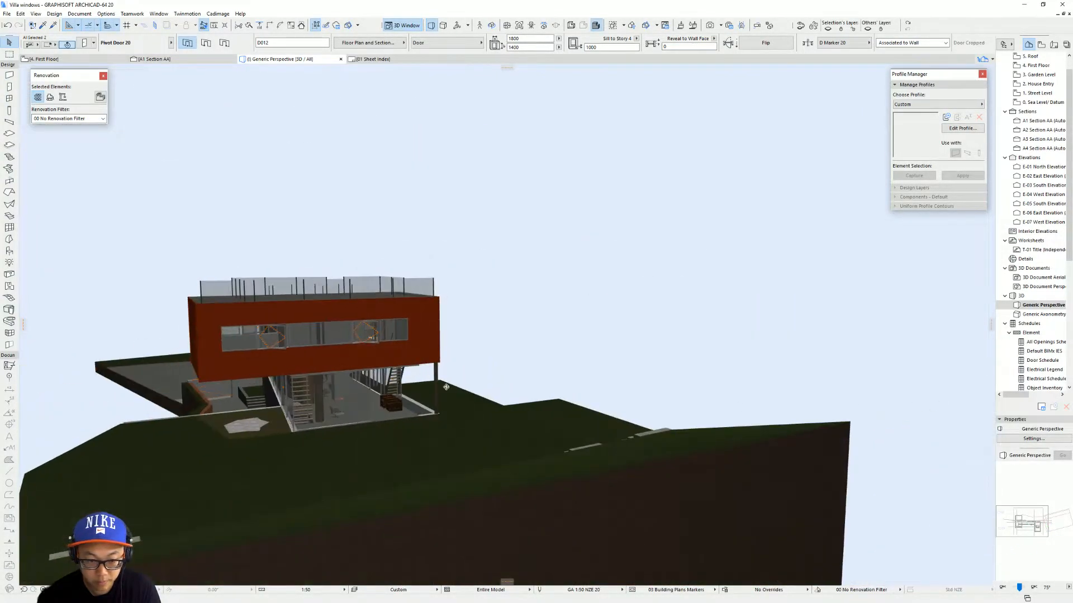
pyautogui.scroll(10, 485, 392)
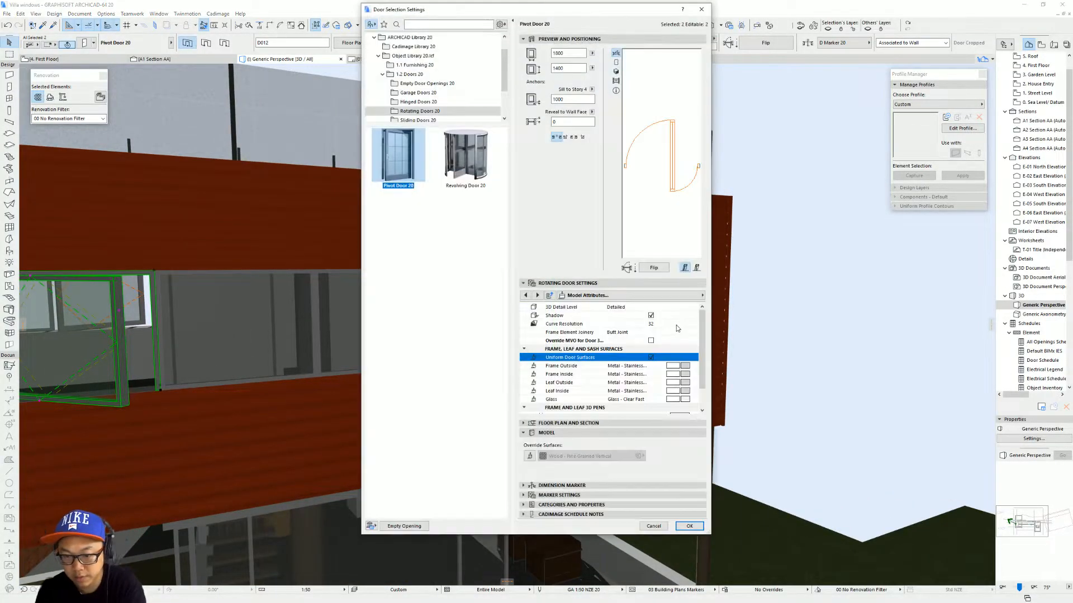
# Enter 100 and 10 for the pivot doors' leaf frame widths and apply the settings.
pyautogui.click(631, 295)
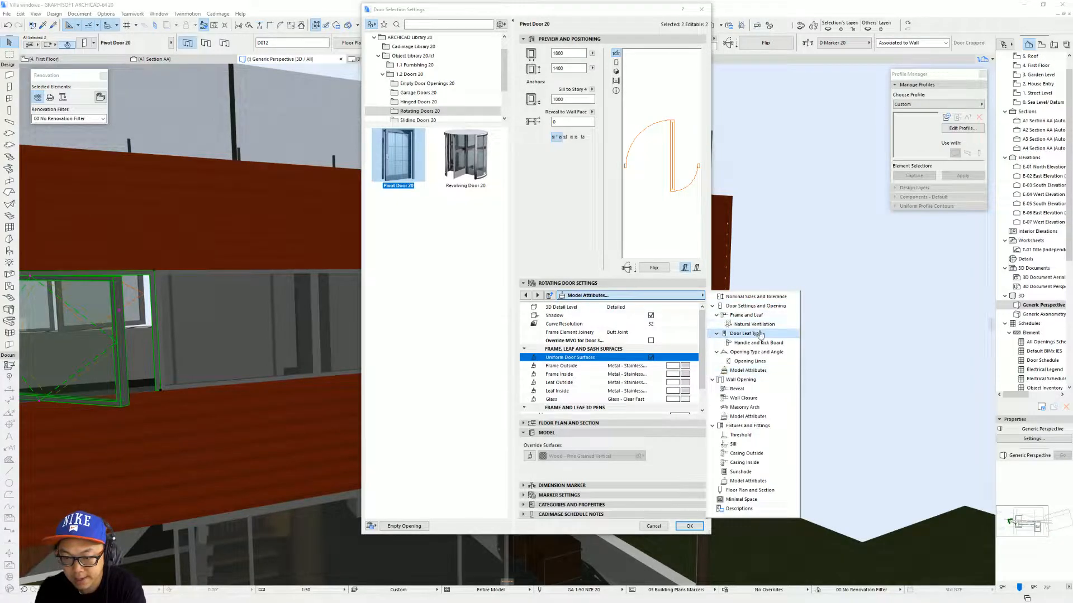
pyautogui.click(761, 334)
pyautogui.write('100')
pyautogui.press('Tab')
pyautogui.write('10')
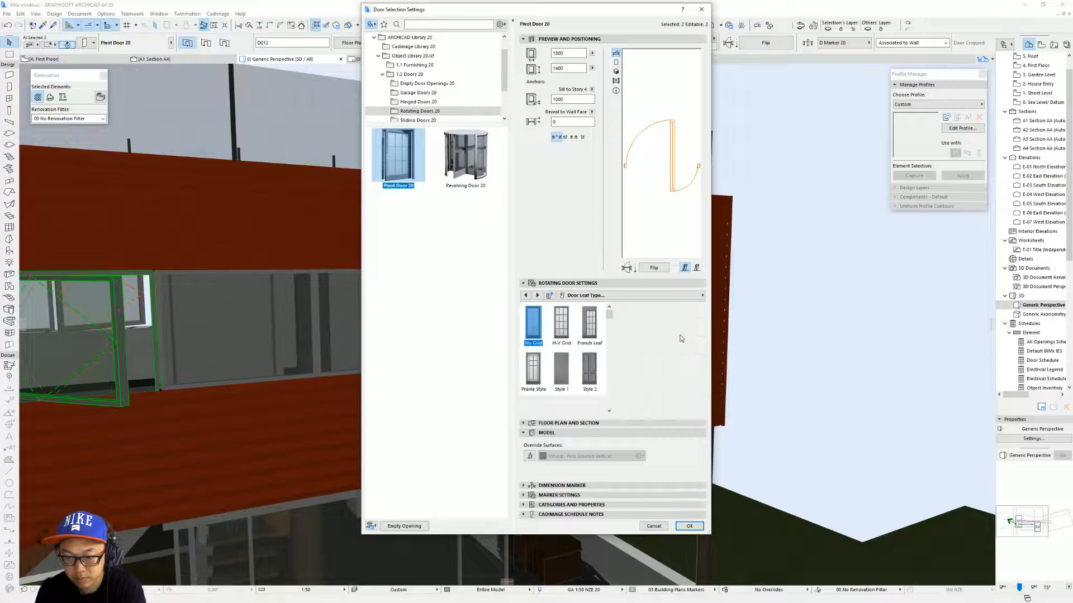
pyautogui.press('Return')
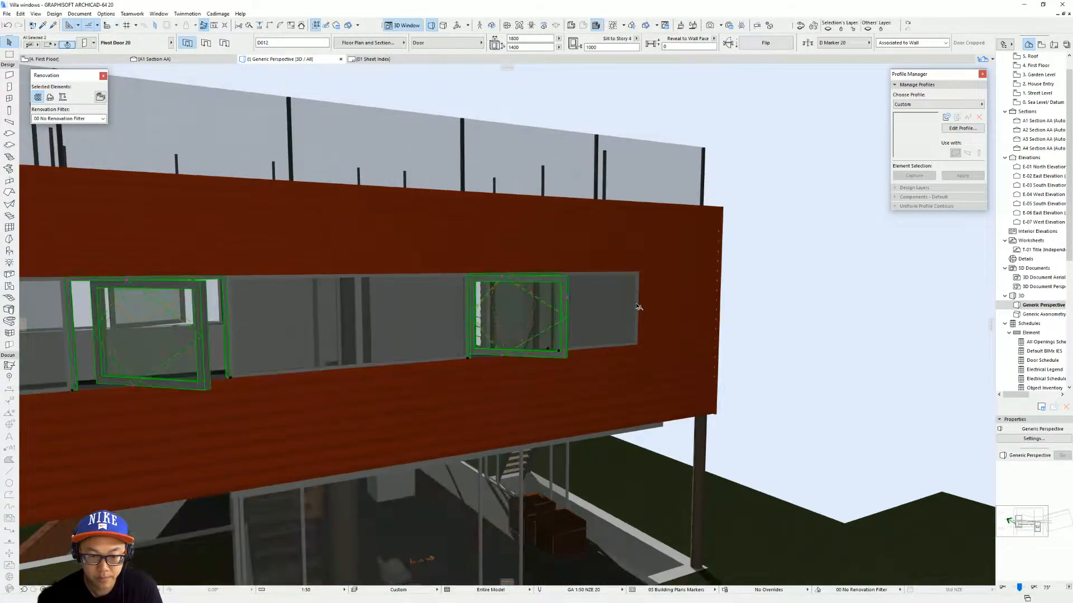
# Orbit to the building's end and inspect the roof slab edge above the First Floor wall.
pyautogui.press('Escape')
pyautogui.scroll(-5, 608, 322)
pyautogui.scroll(-3, 608, 322)
pyautogui.keyDown('shift'); pyautogui.moveTo(608, 322); pyautogui.dragTo(423, 324, button='middle'); pyautogui.keyUp('shift')
pyautogui.scroll(2, 632, 373)
pyautogui.scroll(2, 593, 346)
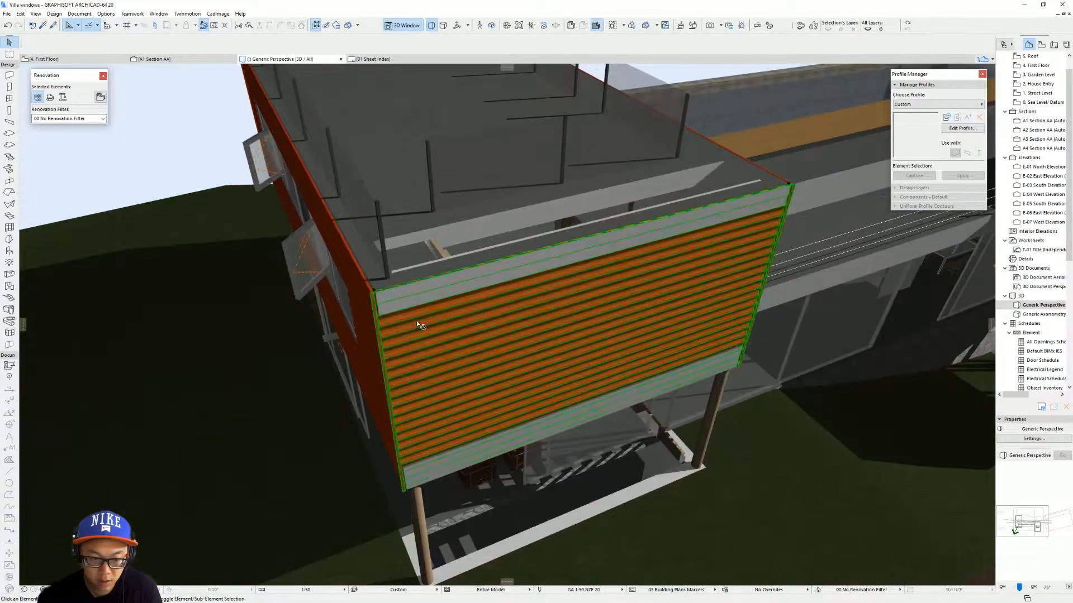
pyautogui.click(422, 324)
pyautogui.keyDown('shift'); pyautogui.moveTo(512, 319); pyautogui.dragTo(435, 342, button='middle'); pyautogui.keyUp('shift')
pyautogui.click(425, 340)
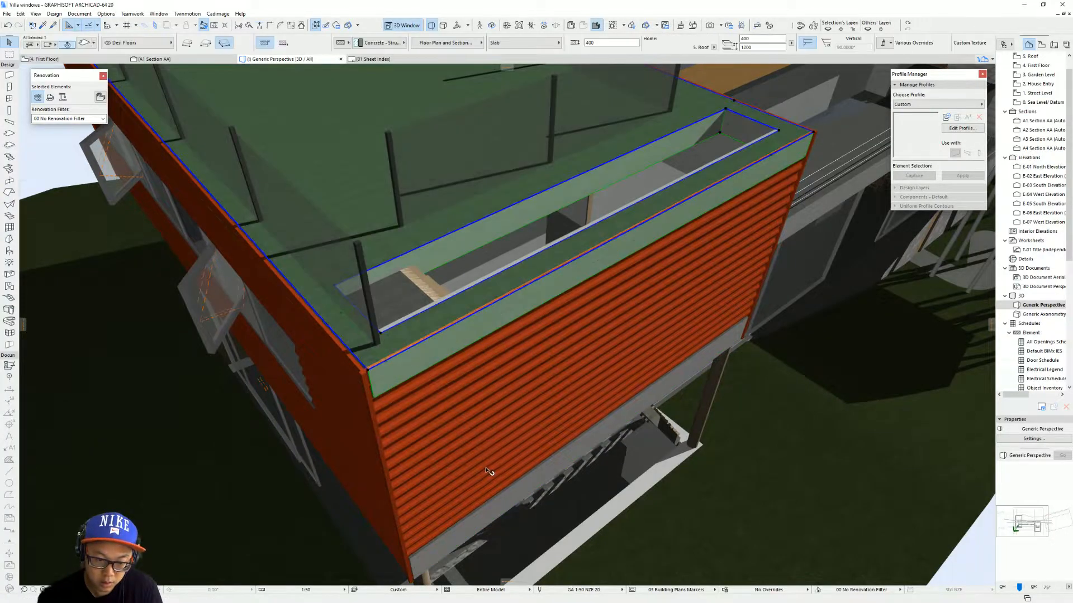
pyautogui.click(416, 344)
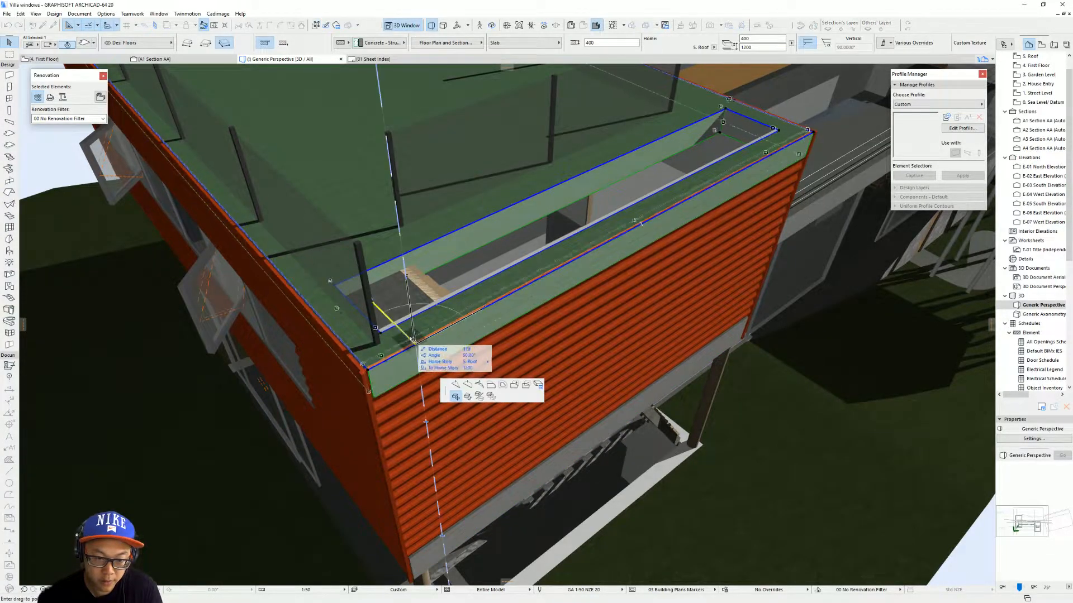
pyautogui.press('F2')
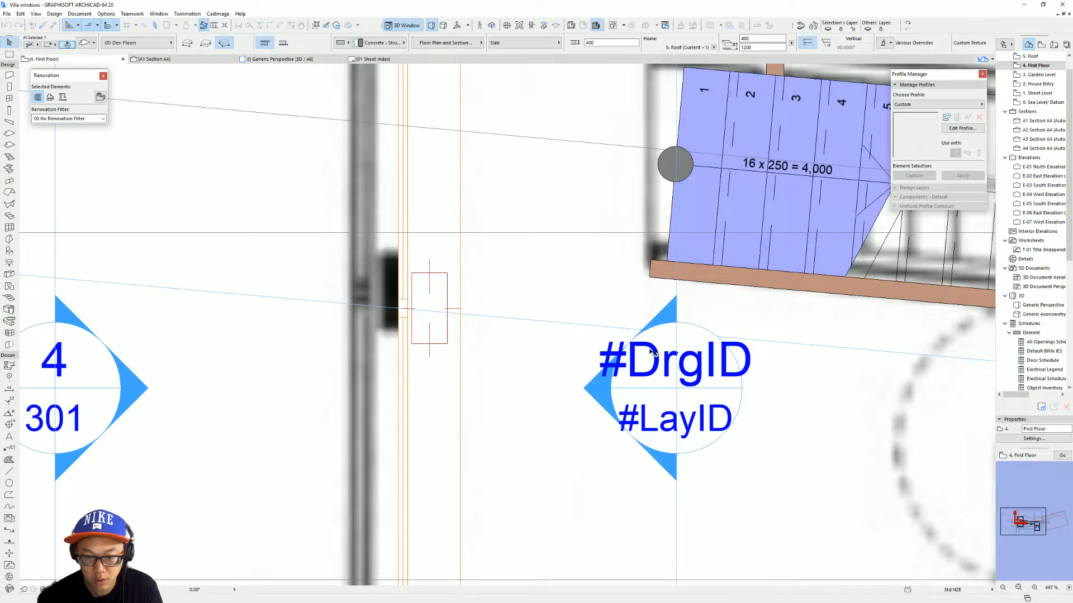
# Switch the floor plan to the Roof story and select the roof slab over the stair end.
pyautogui.moveTo(413, 251); pyautogui.dragTo(485, 298, button='middle')
pyautogui.scroll(-5, 485, 297)
pyautogui.hotkey('ctrl', 'Down')
pyautogui.moveTo(593, 488); pyautogui.dragTo(464, 369, button='middle')
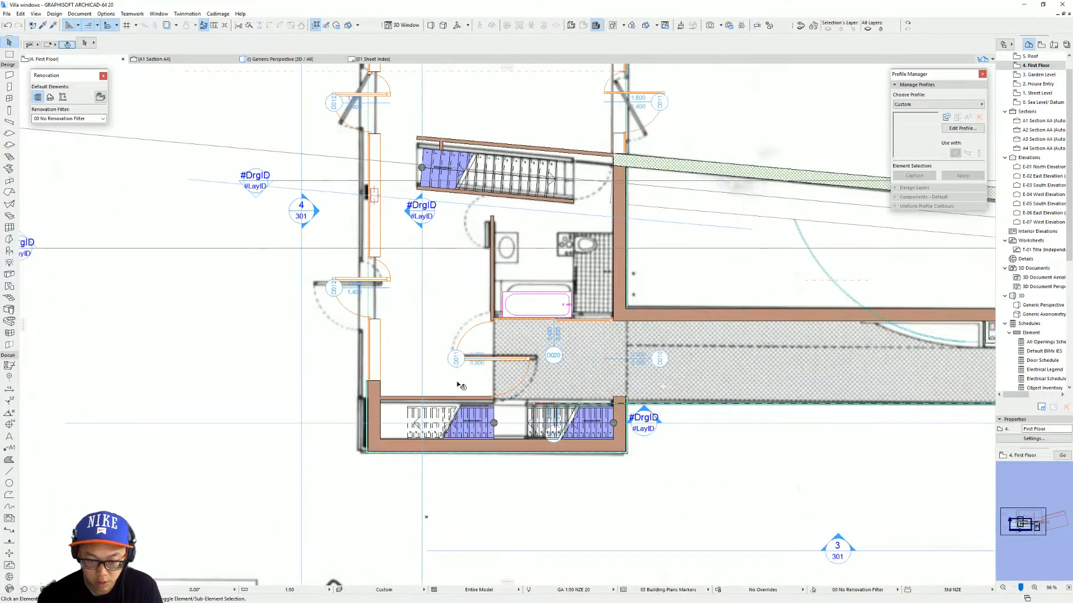
pyautogui.scroll(2, 434, 429)
pyautogui.hotkey('ctrl', 'Down')
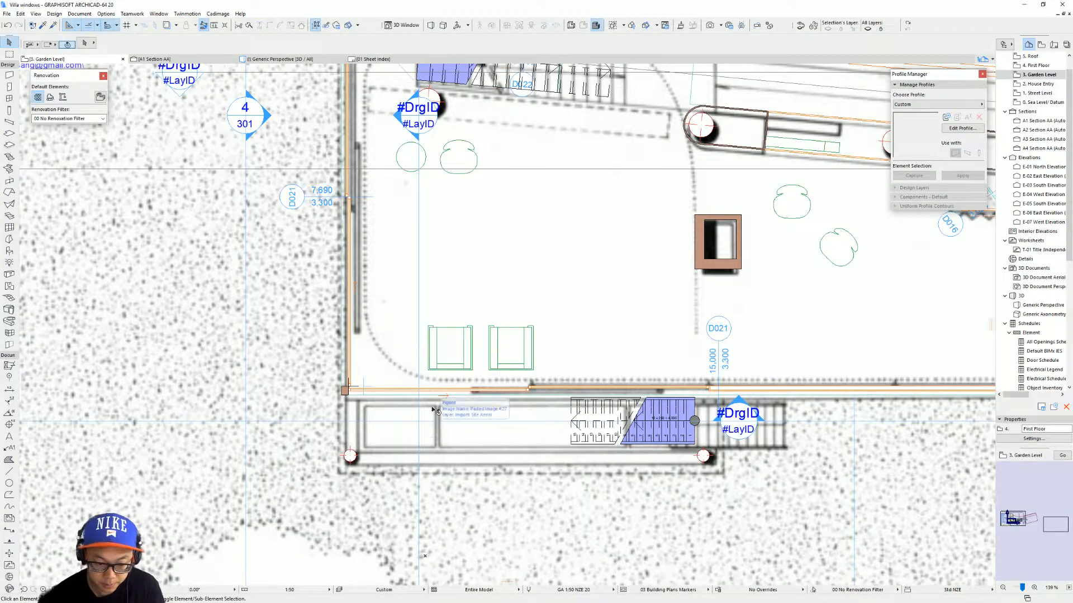
pyautogui.hotkey('ctrl', 'Up')
pyautogui.hotkey('ctrl', 'Up')
pyautogui.click(425, 334)
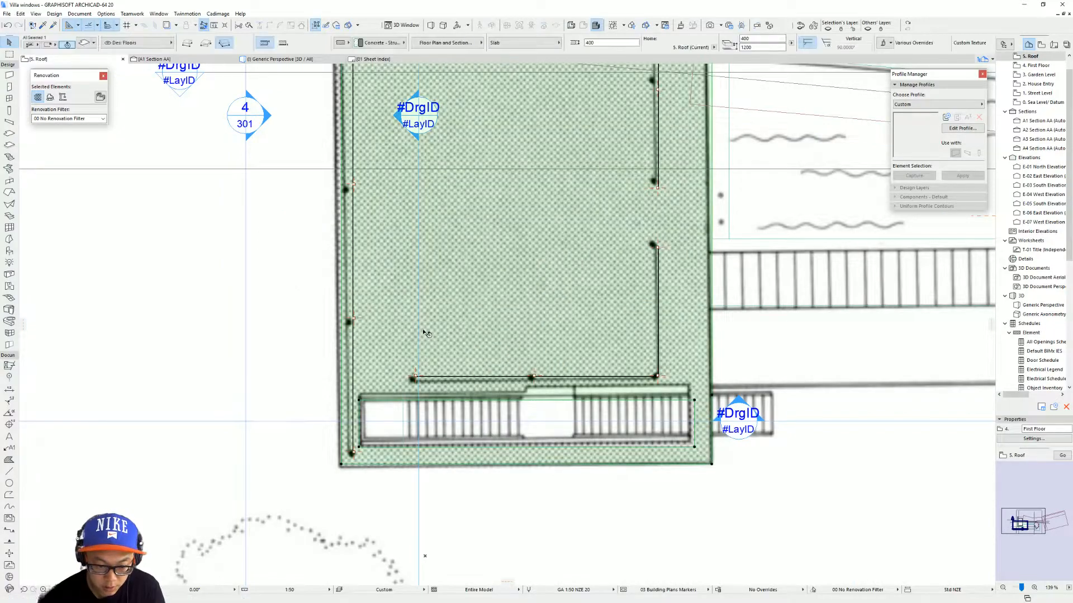
pyautogui.rightClick(1038, 67)
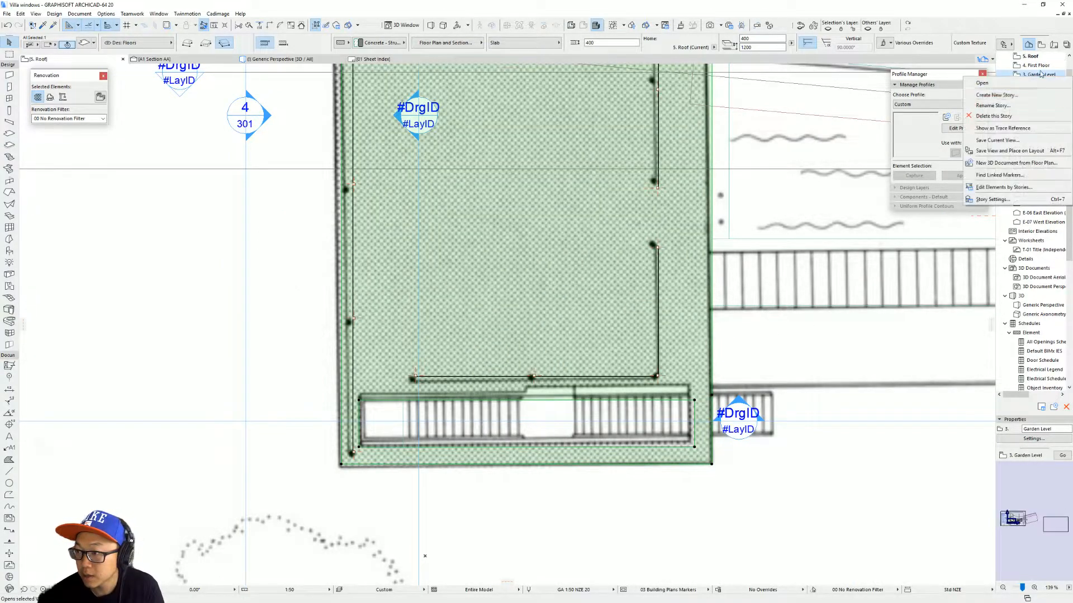
pyautogui.rightClick(1038, 67)
pyautogui.press('Escape')
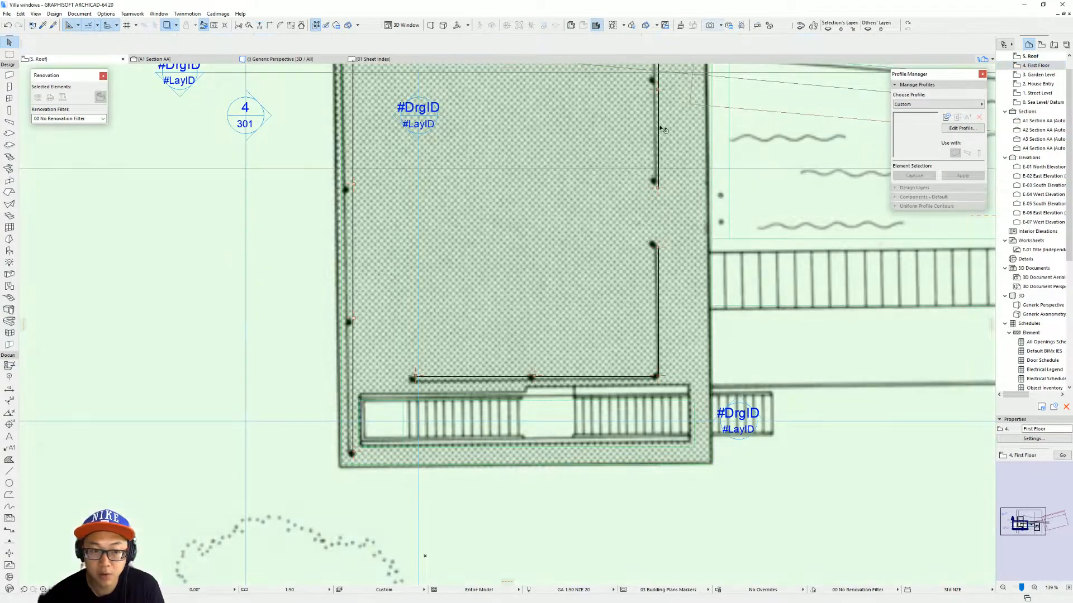
# Adjust the roof slab's edge and corner to line up with the wall below, then check in 3D.
pyautogui.press('Delete')
pyautogui.click(394, 414)
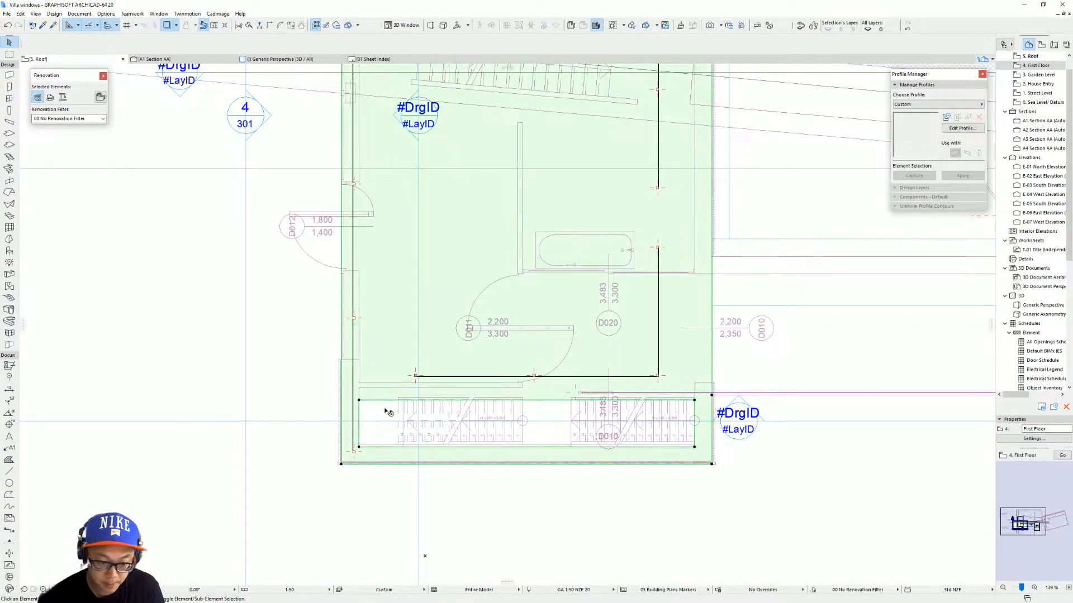
pyautogui.scroll(5, 380, 472)
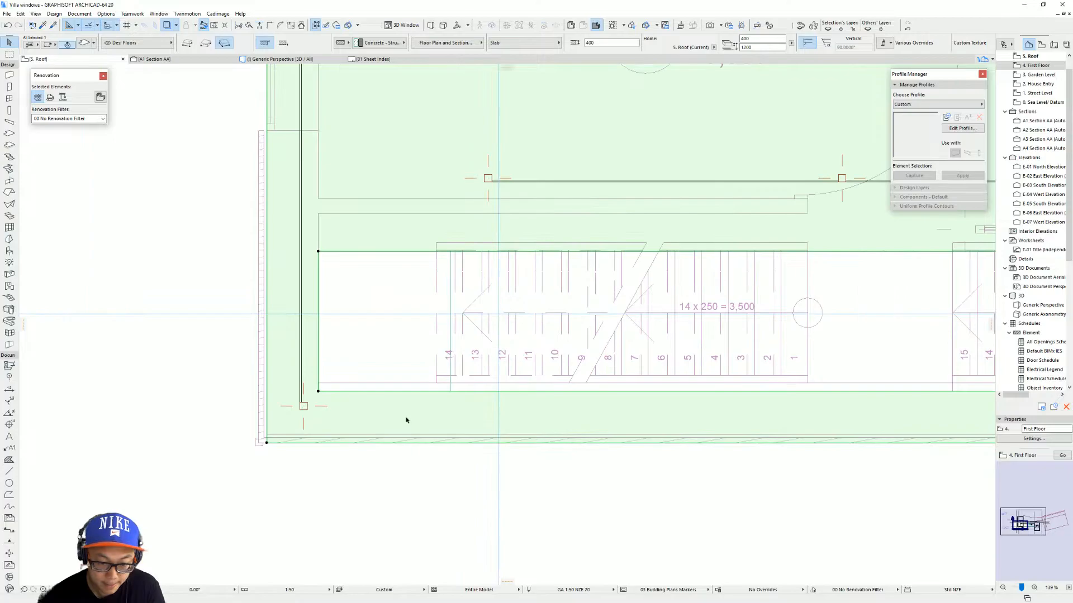
pyautogui.click(364, 394)
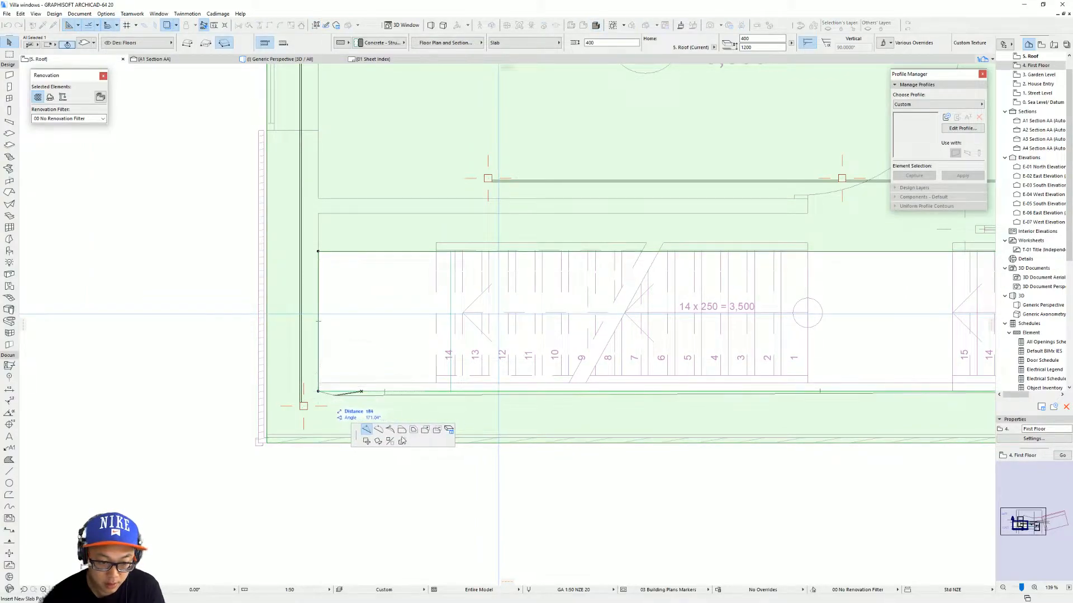
pyautogui.click(318, 382)
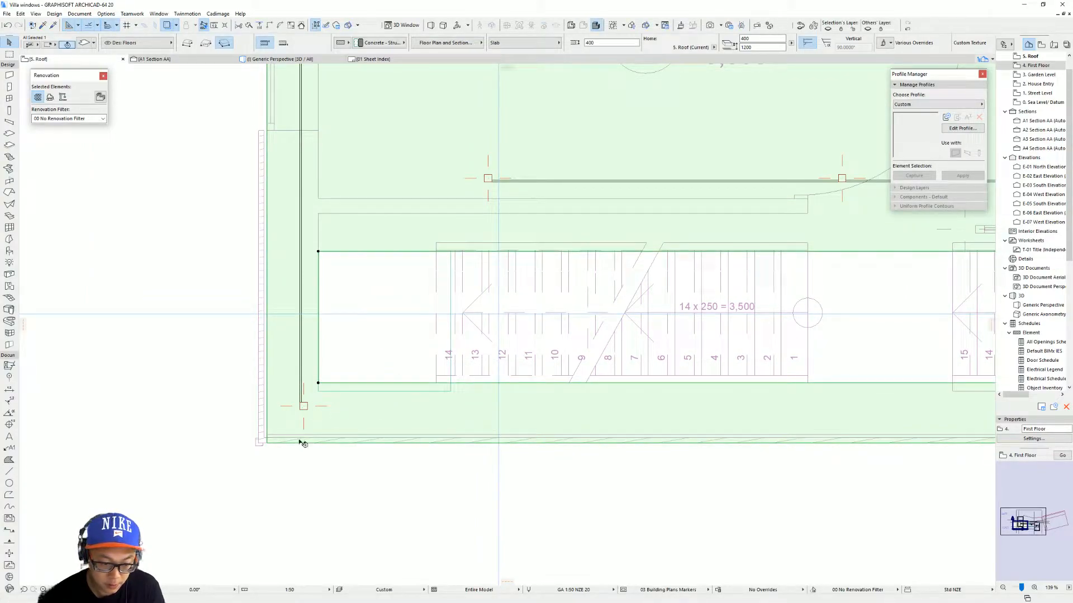
pyautogui.click(268, 442)
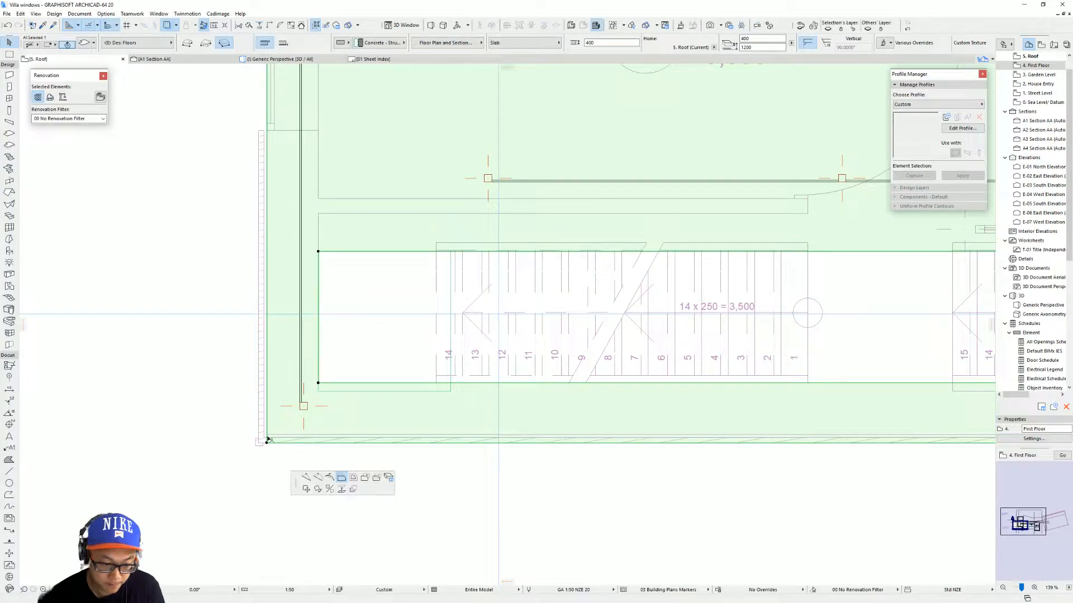
pyautogui.click(310, 436)
pyautogui.click(534, 377)
pyautogui.press('F3')
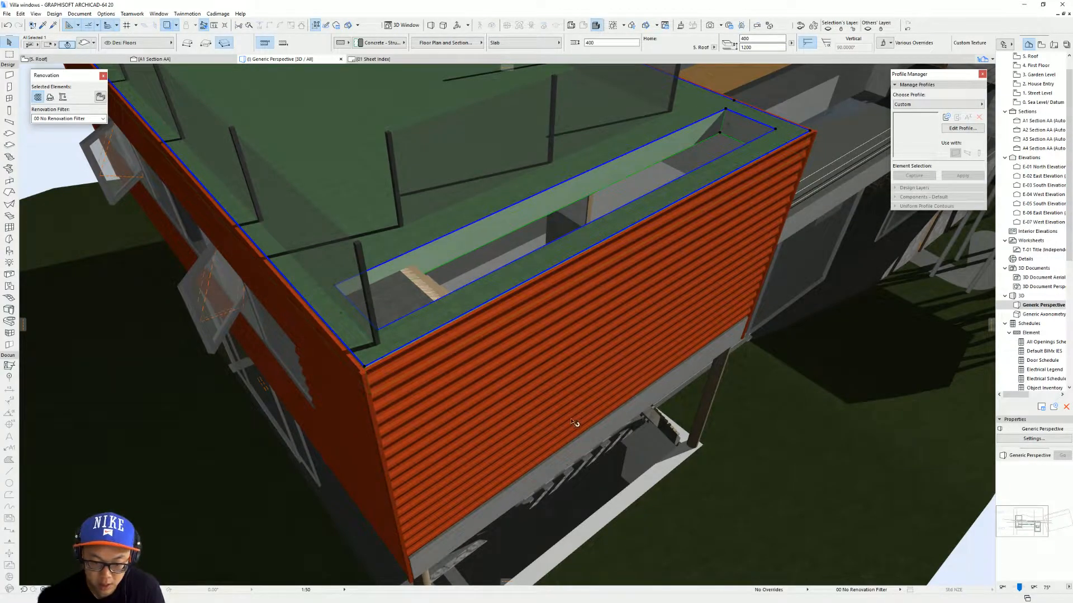
pyautogui.press('Escape')
pyautogui.scroll(5, 715, 336)
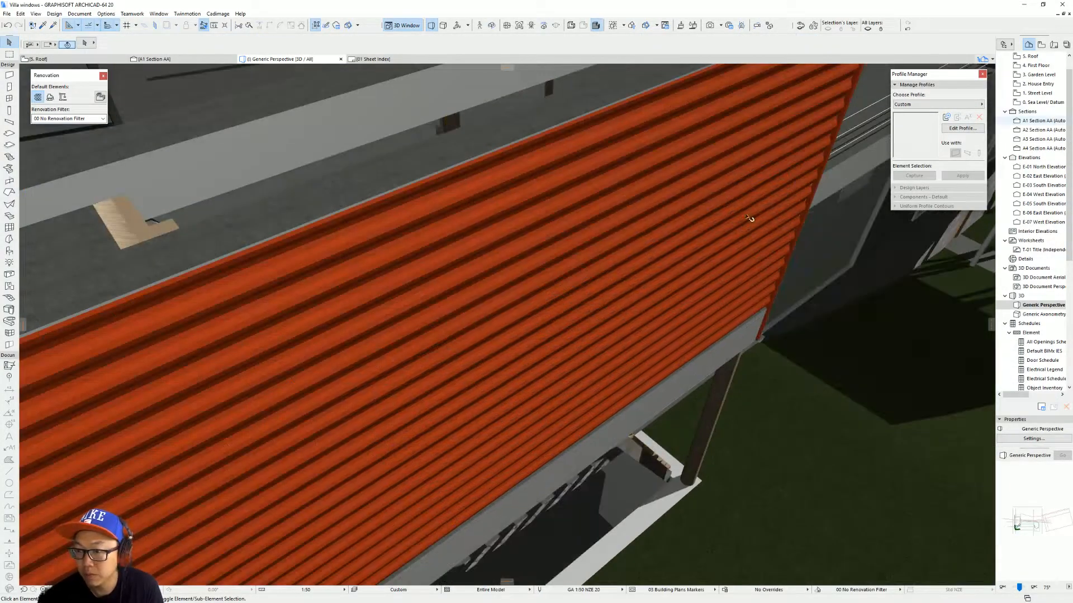
pyautogui.doubleClick(1039, 65)
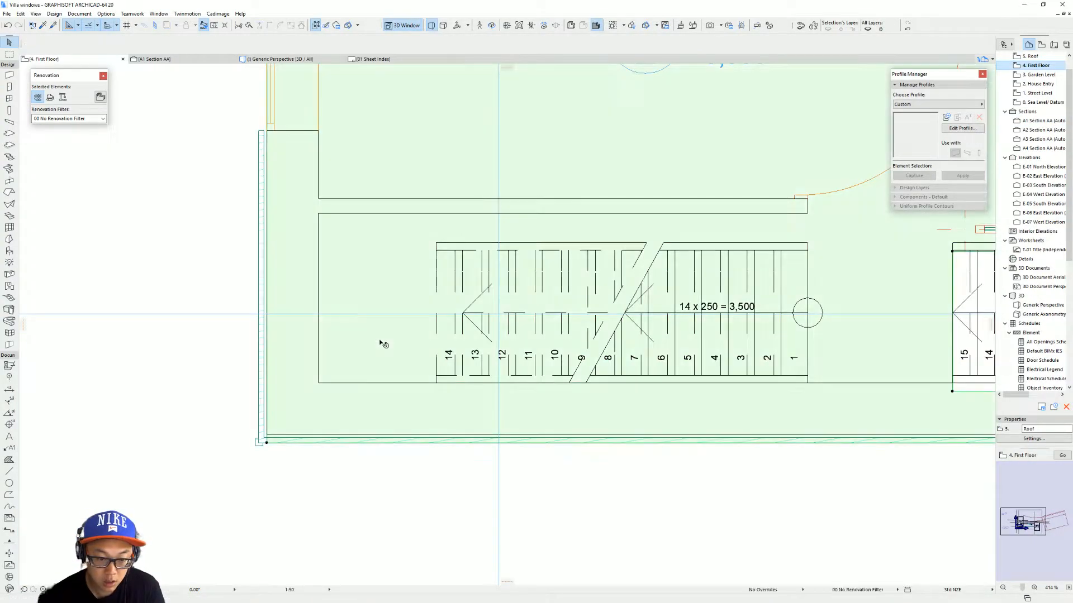
pyautogui.press('s')
pyautogui.click(306, 441)
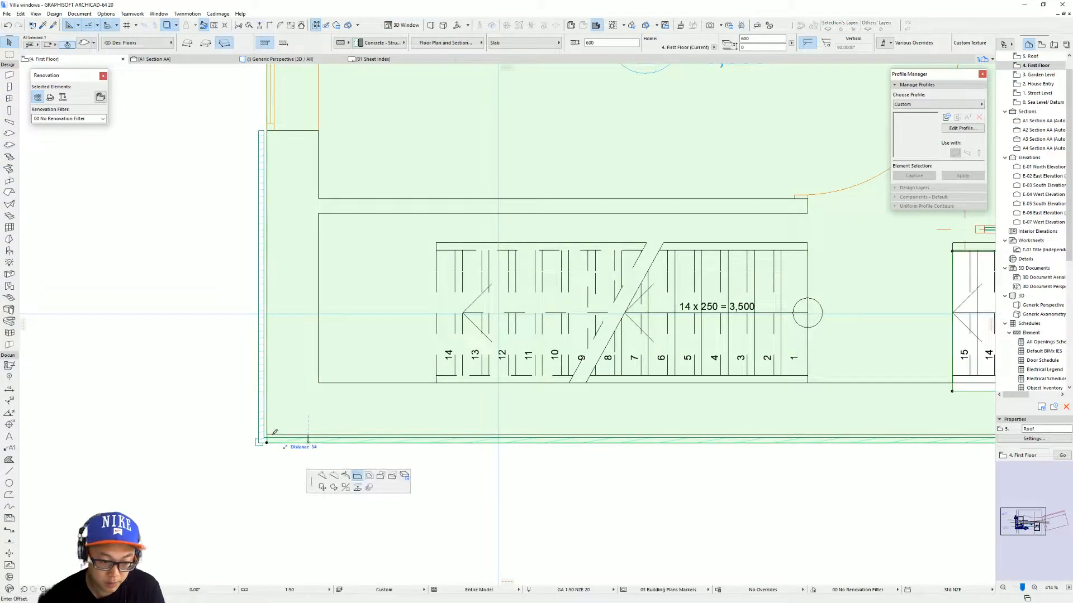
pyautogui.press('Escape')
pyautogui.press('F3')
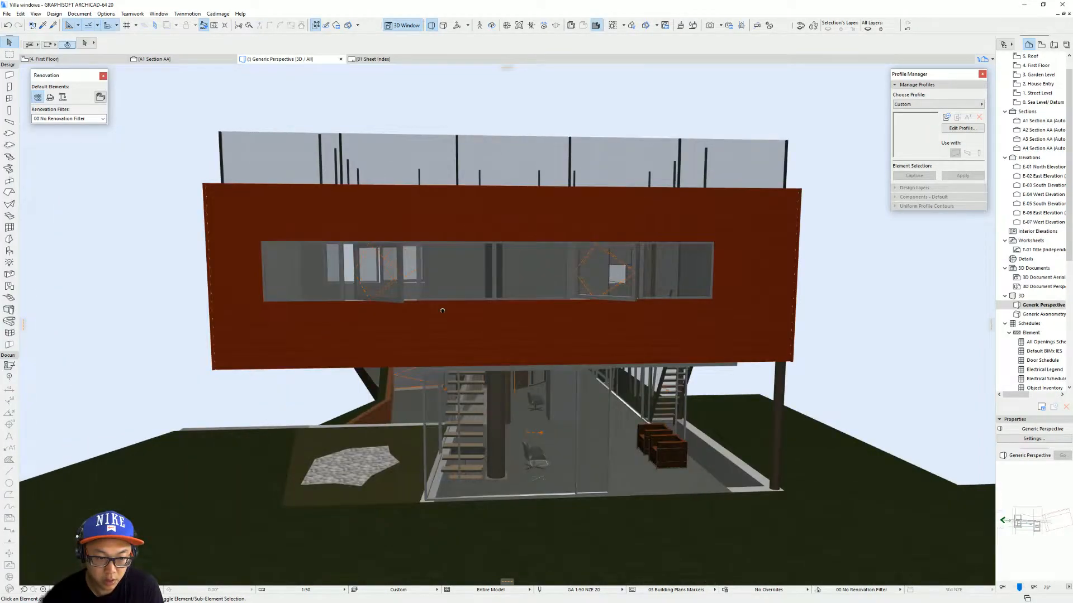
# Stretch the end of the window beside the pivot door towards the door frame on the First Floor plan.
pyautogui.keyDown('shift'); pyautogui.moveTo(442, 310); pyautogui.dragTo(513, 316, button='middle'); pyautogui.keyUp('shift')
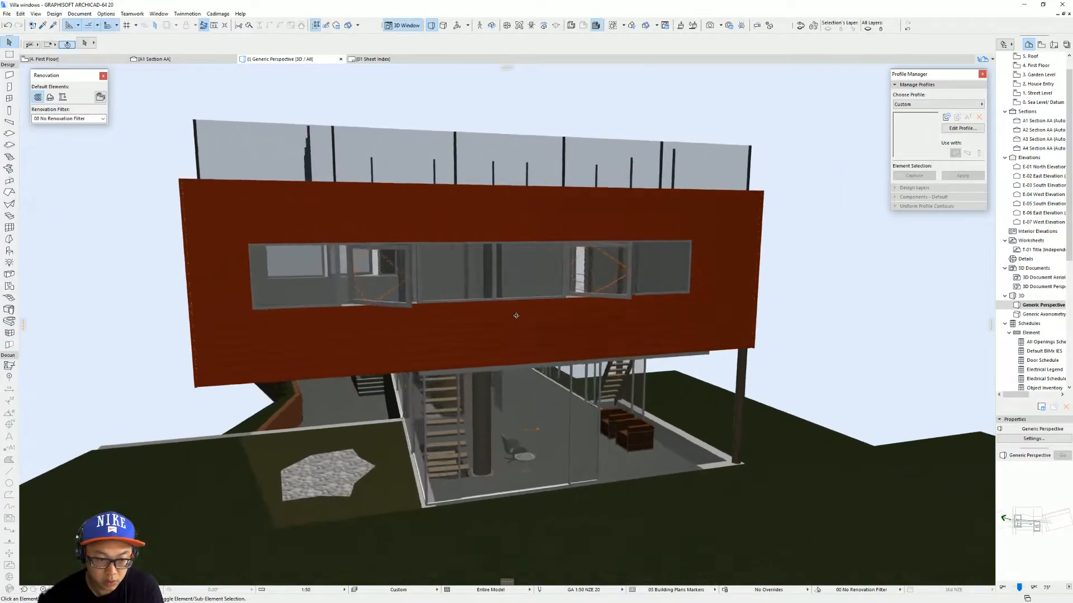
pyautogui.press('F2')
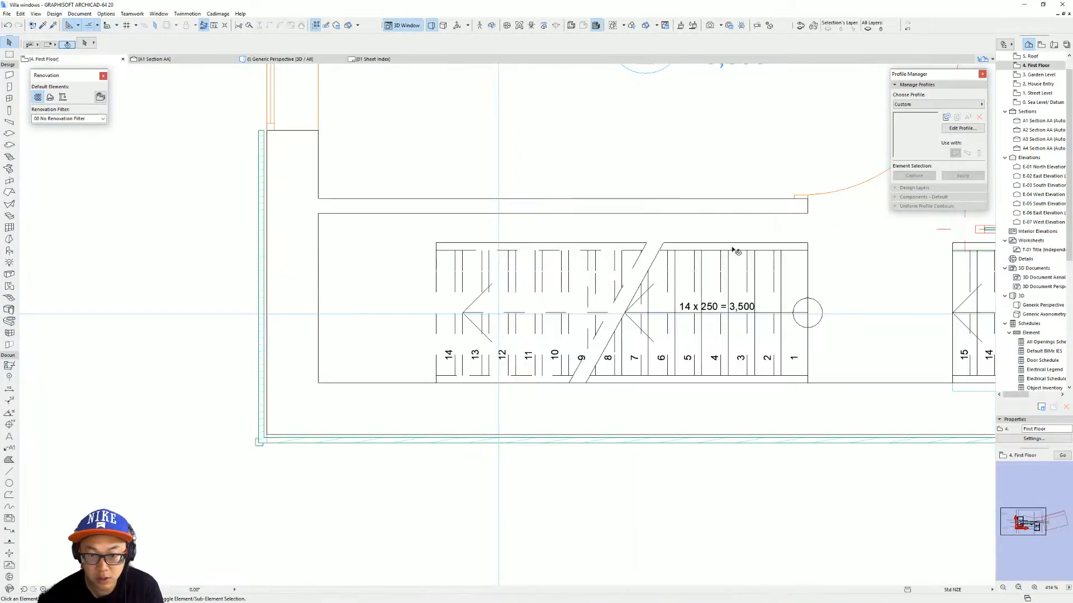
pyautogui.scroll(-10, 706, 238)
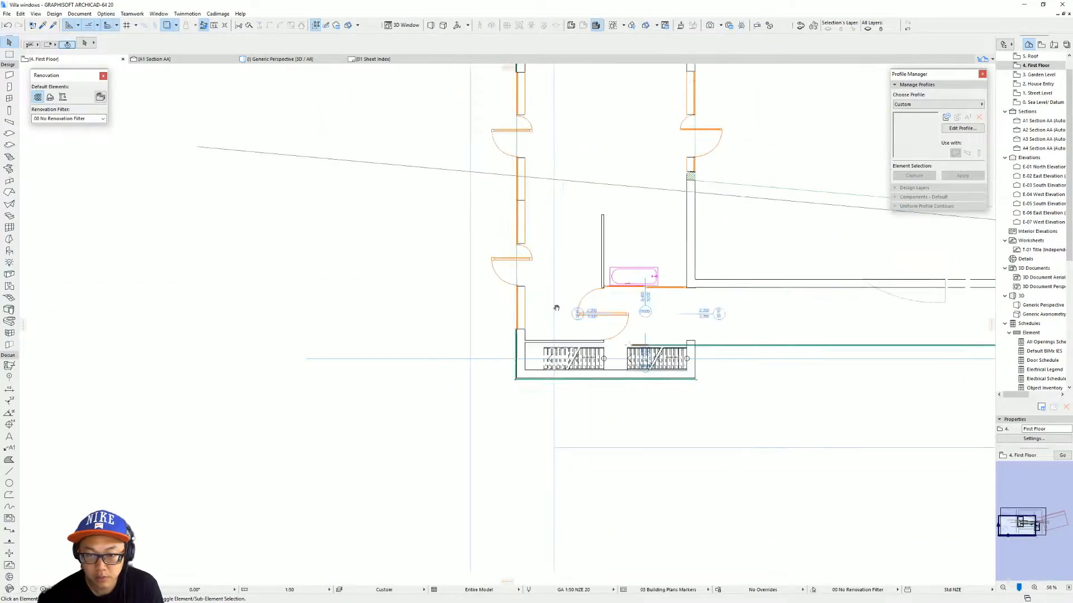
pyautogui.scroll(5, 581, 273)
pyautogui.hotkey('ctrl', 'd')
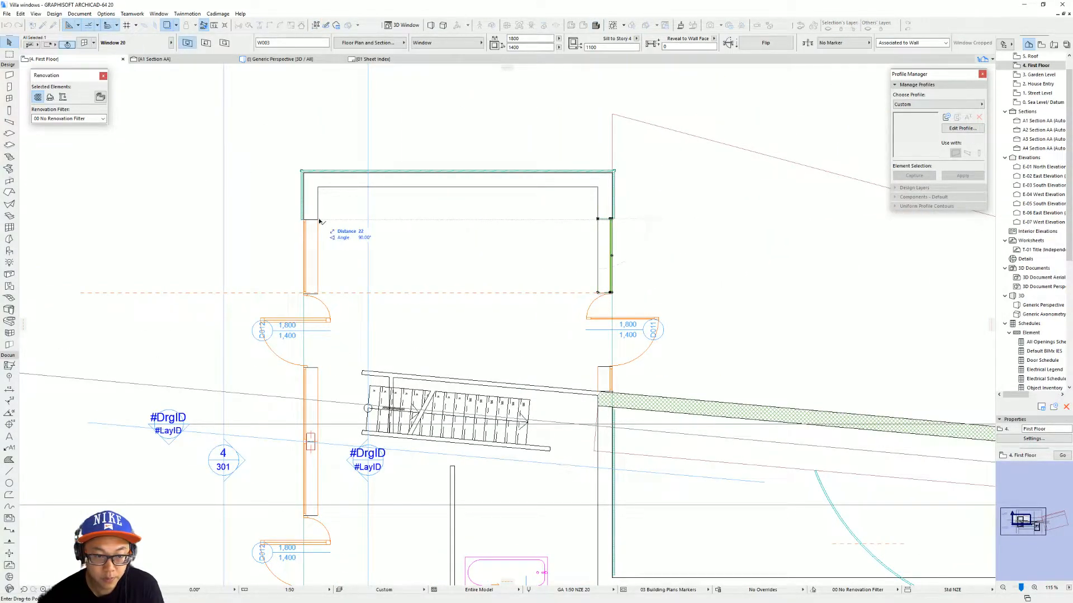
pyautogui.scroll(4, 616, 297)
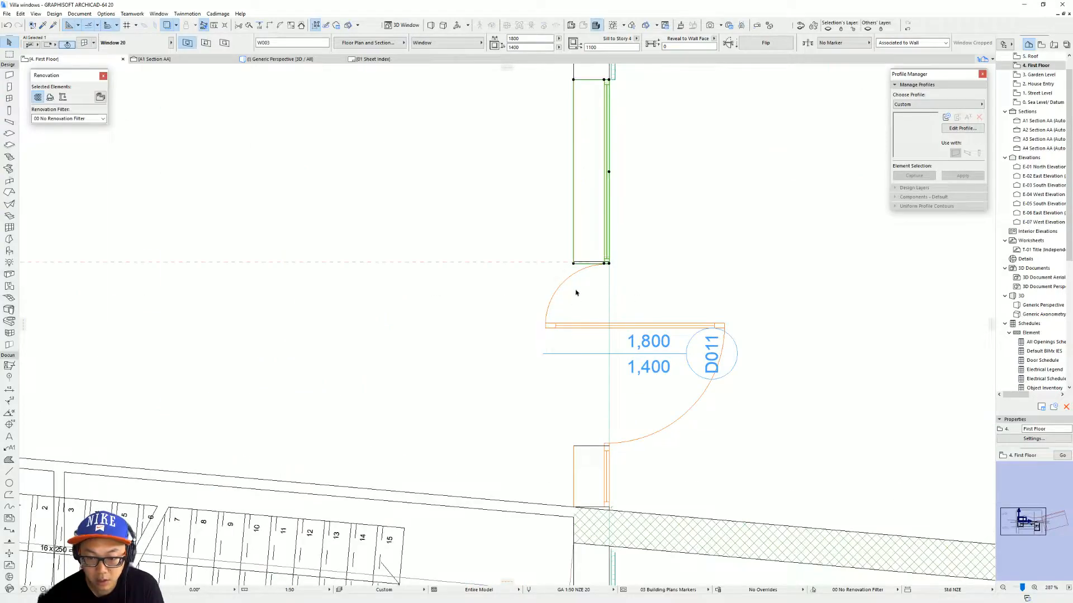
pyautogui.scroll(6, 603, 263)
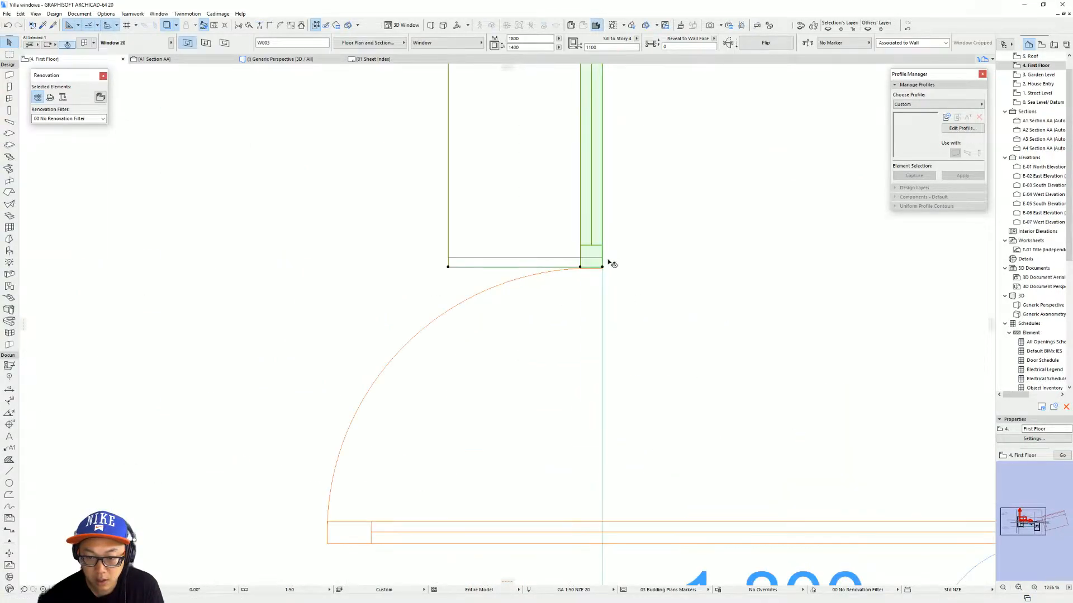
pyautogui.click(602, 259)
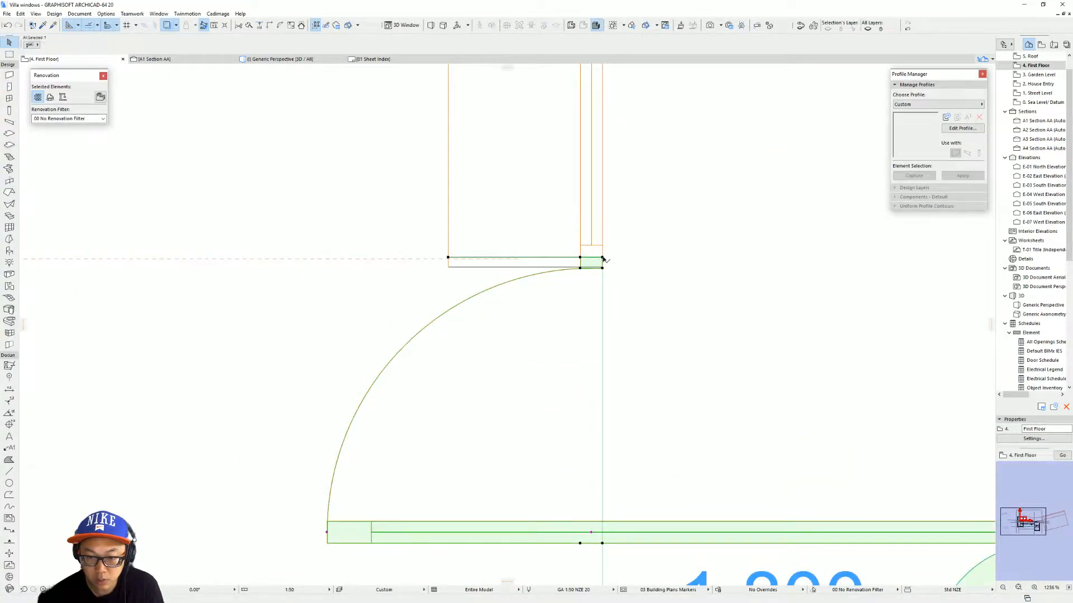
pyautogui.click(448, 268)
# Stretch the window to about 375 wide so it ends at the wall's corner, then view it in 3D.
pyautogui.scroll(-4, 557, 316)
pyautogui.moveTo(565, 380); pyautogui.dragTo(515, 150, button='middle')
pyautogui.click(524, 384)
pyautogui.click(523, 375)
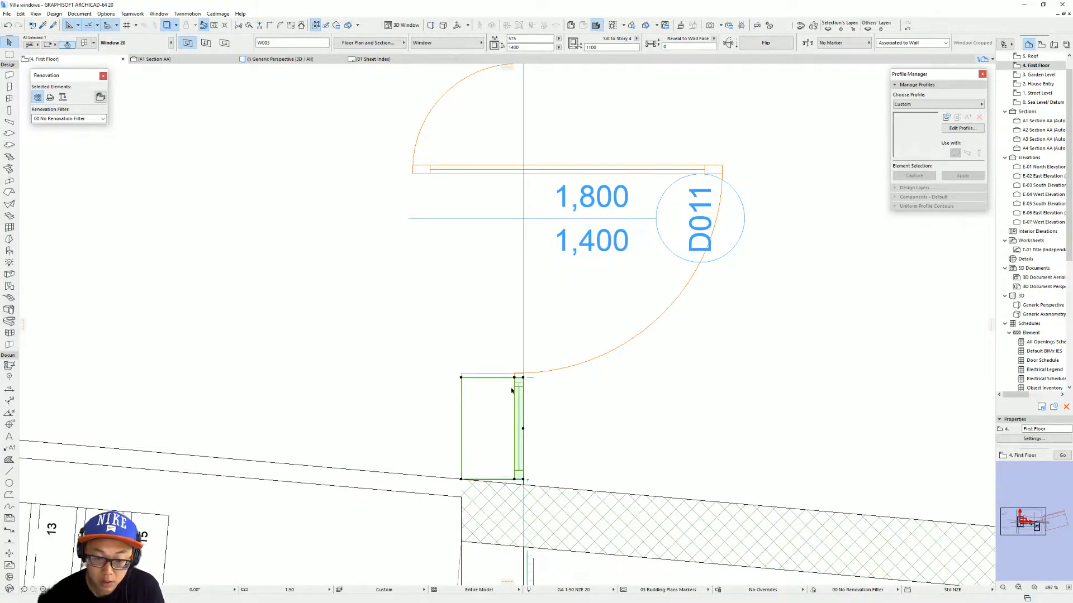
pyautogui.scroll(10, 512, 387)
pyautogui.click(604, 292)
pyautogui.click(604, 290)
pyautogui.scroll(-6, 528, 241)
pyautogui.moveTo(535, 241); pyautogui.dragTo(469, 55, button='middle')
pyautogui.click(486, 322)
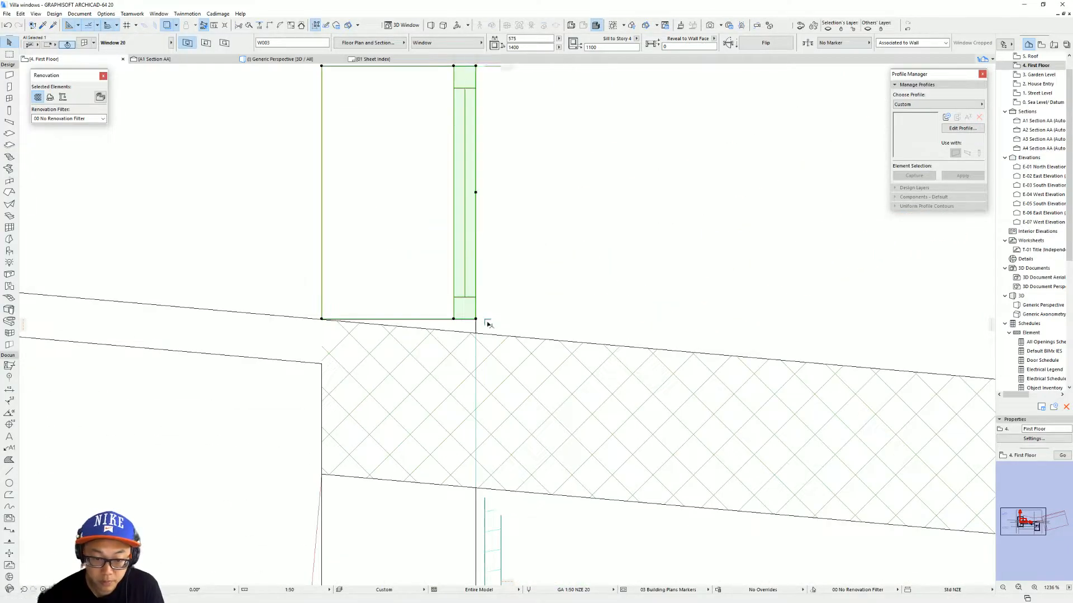
pyautogui.press('Escape')
pyautogui.press('F3')
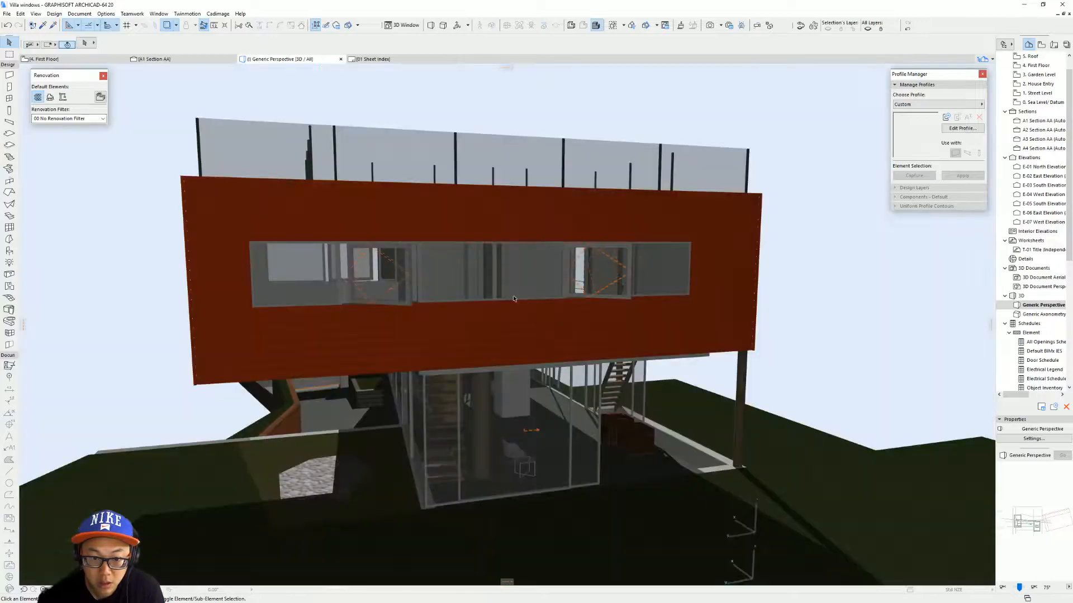
# Stretch the window's end to the outer wall face, about 607 wide, and review it in 3D.
pyautogui.keyDown('shift'); pyautogui.moveTo(749, 249); pyautogui.dragTo(399, 388, button='middle'); pyautogui.keyUp('shift')
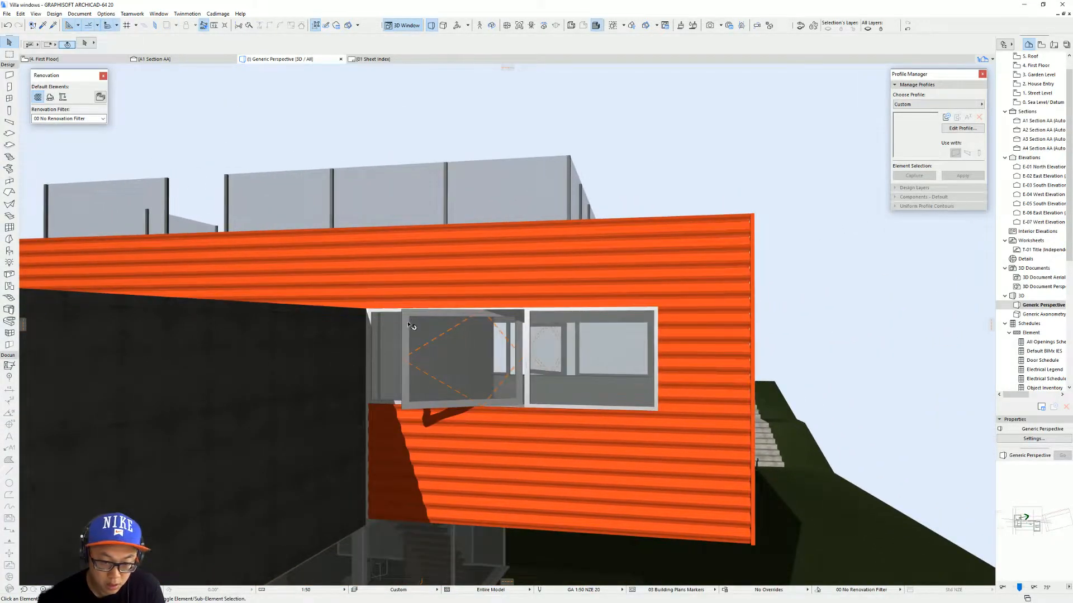
pyautogui.press('F2')
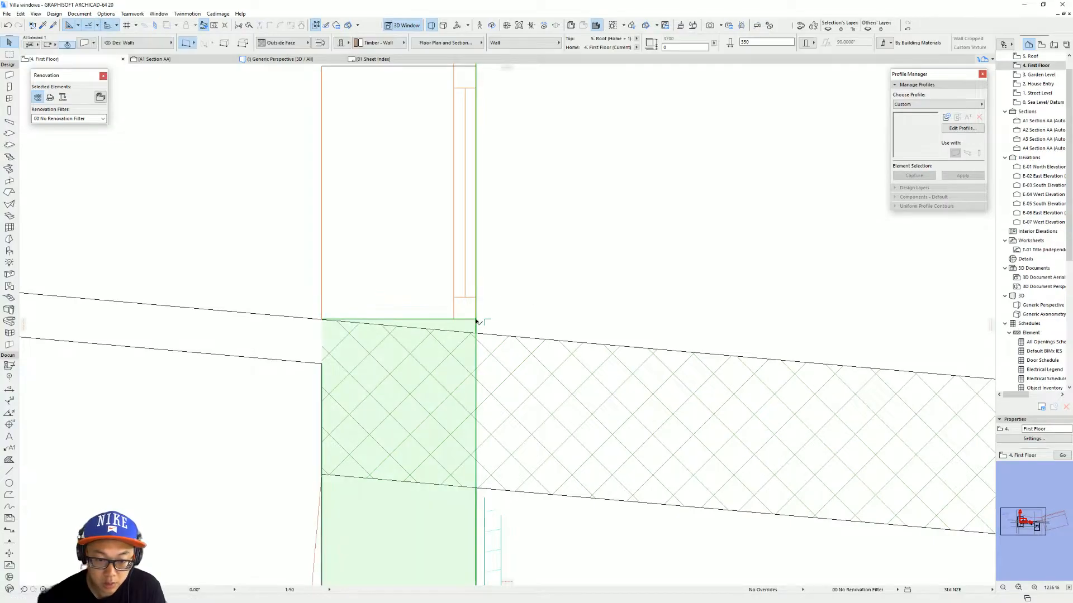
pyautogui.click(475, 317)
pyautogui.click(475, 319)
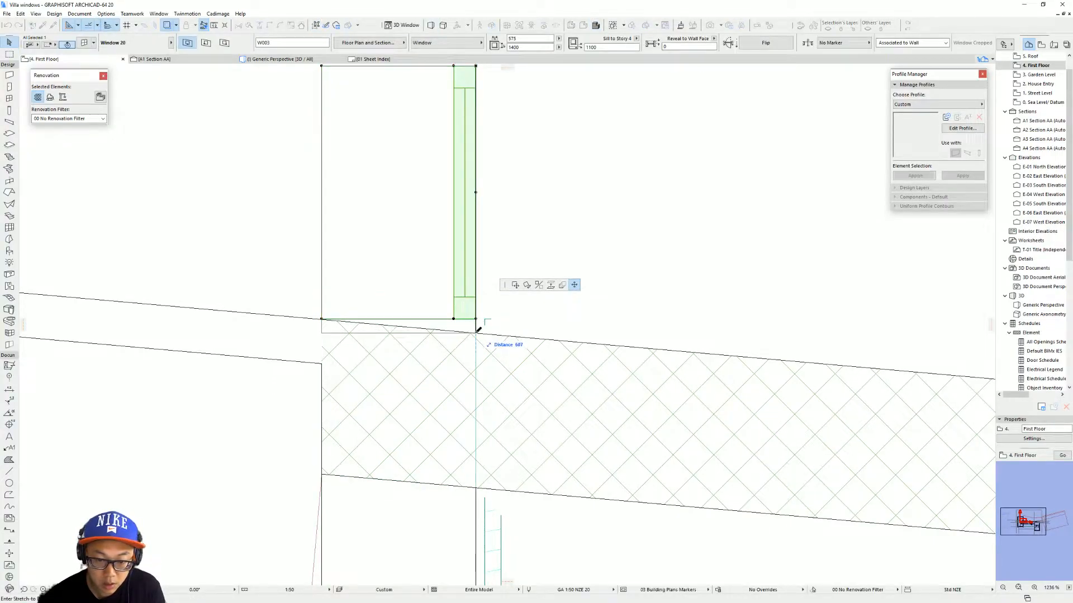
pyautogui.click(476, 332)
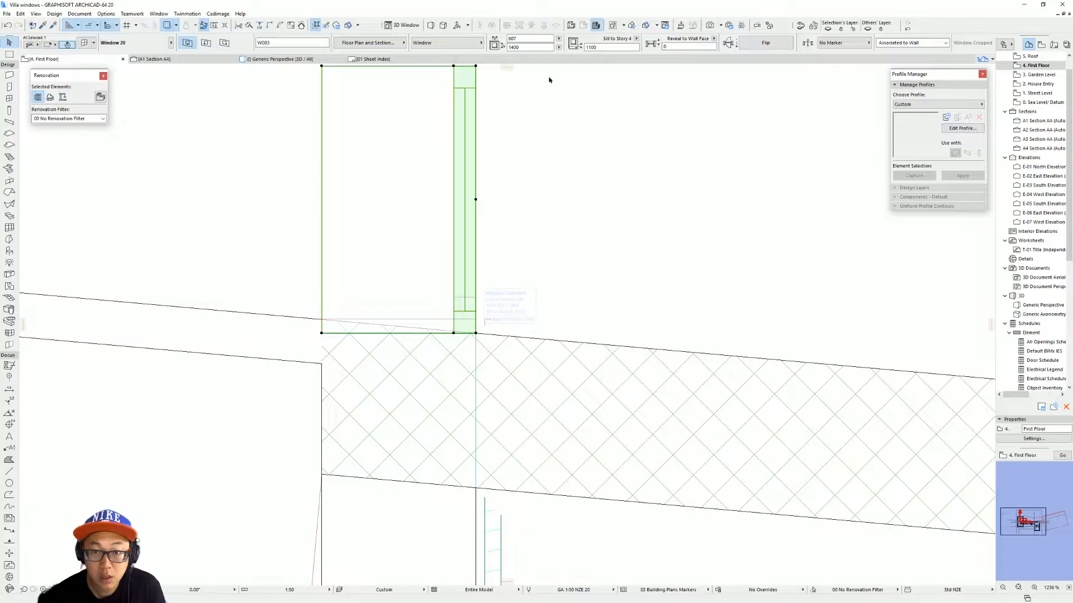
pyautogui.press('Return')
pyautogui.press('F3')
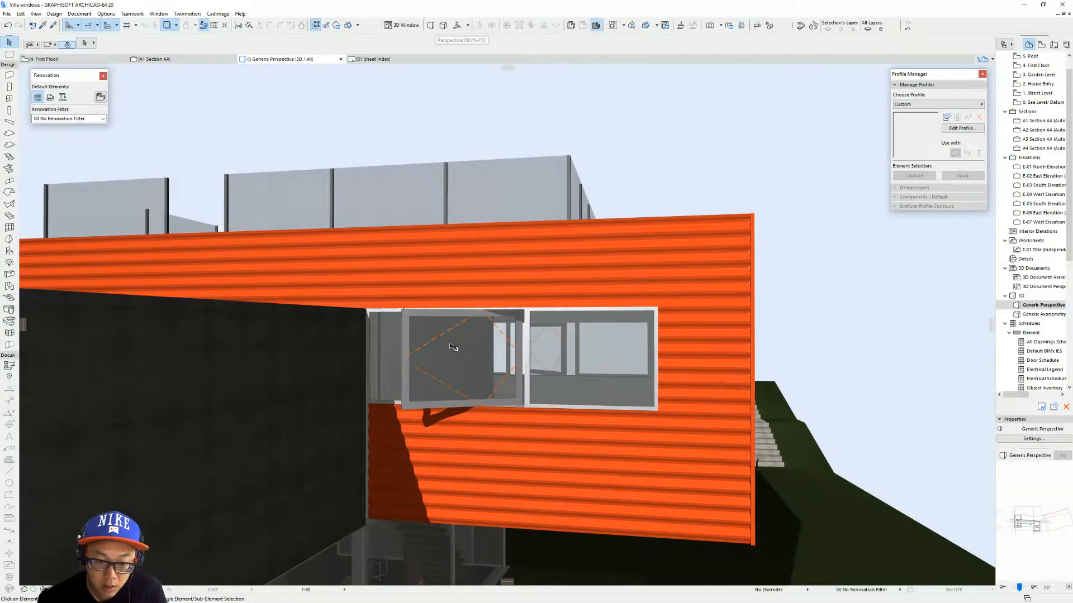
# Inspect the window and the wall cladding at the wall corner on the First Floor plan and in 3D.
pyautogui.scroll(3, 450, 345)
pyautogui.keyDown('shift'); pyautogui.moveTo(447, 345); pyautogui.dragTo(414, 297, button='middle'); pyautogui.keyUp('shift')
pyautogui.click(405, 364)
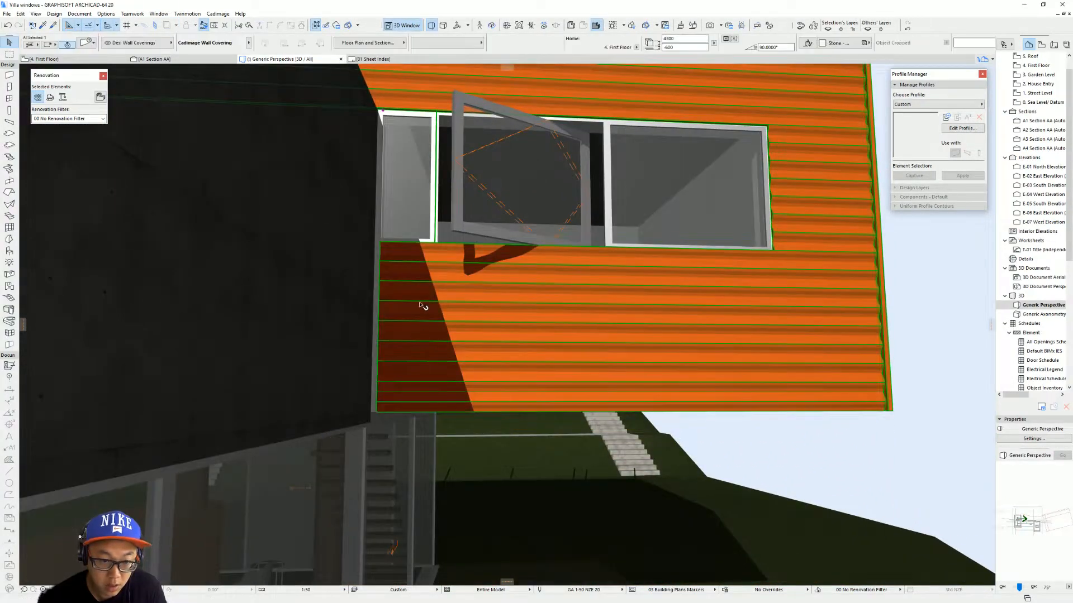
pyautogui.click(409, 197)
pyautogui.press('F2')
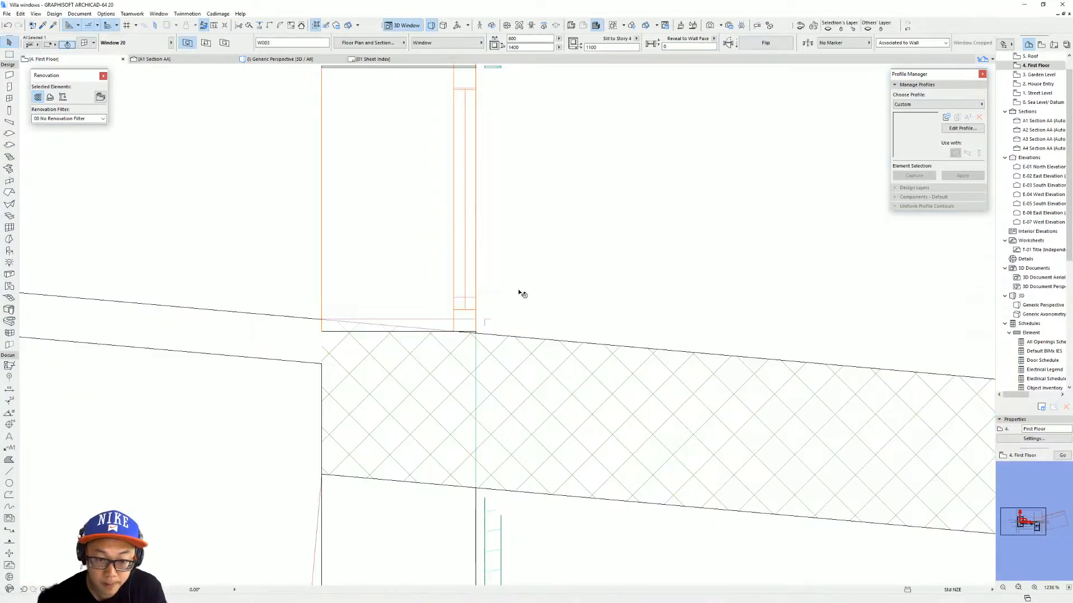
pyautogui.click(475, 333)
pyautogui.click(476, 332)
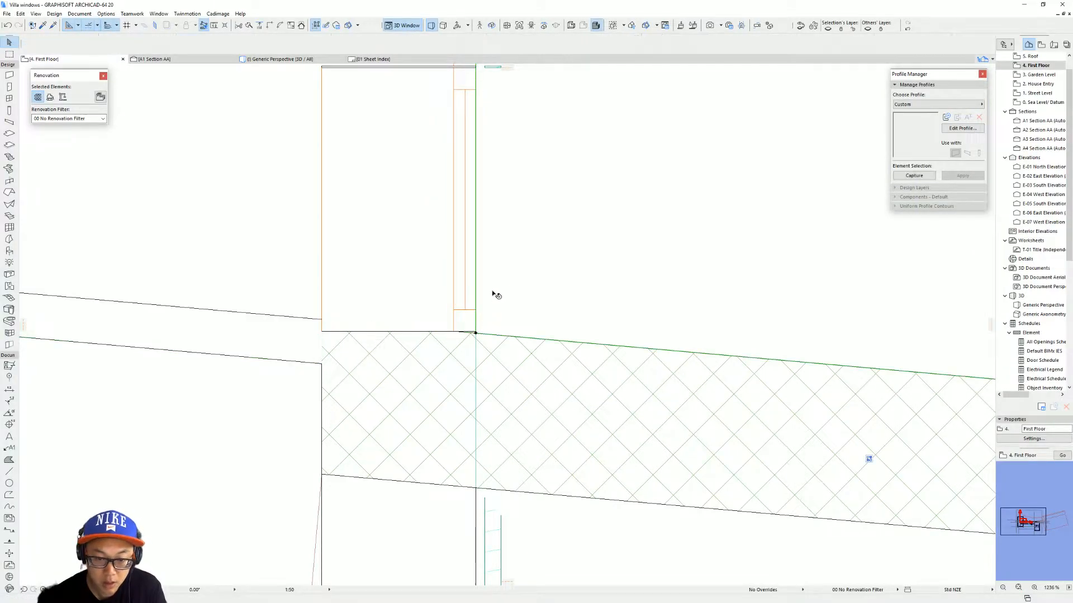
pyautogui.scroll(-6, 498, 302)
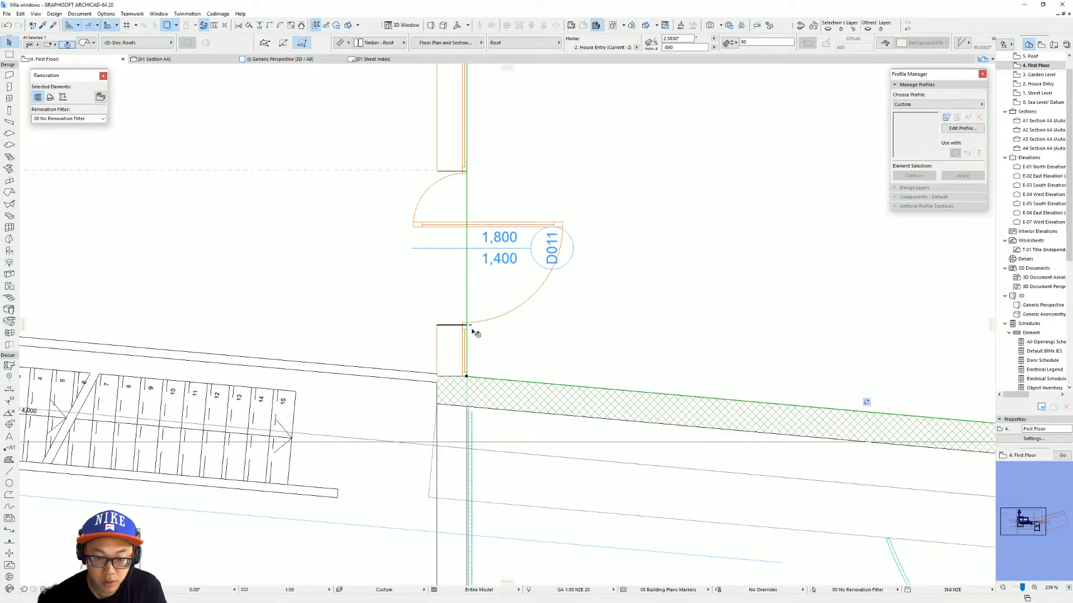
pyautogui.scroll(10, 476, 333)
pyautogui.click(462, 290)
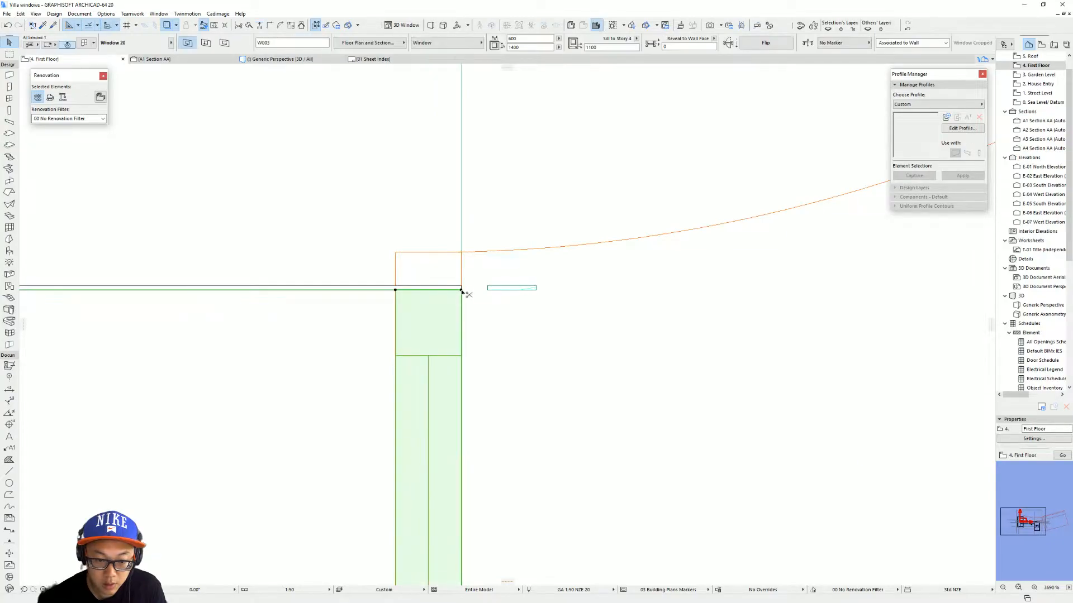
pyautogui.press('F3')
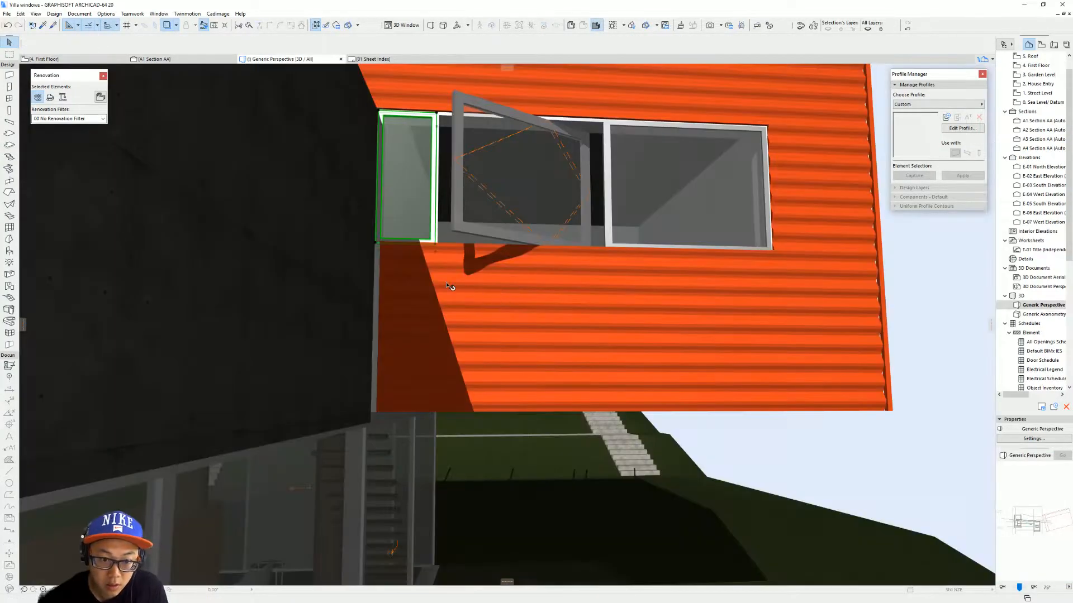
# Stretch the wall cladding's top and bottom corners in 3D to meet the window's outer edge at the wall corner.
pyautogui.click(445, 339)
pyautogui.click(449, 336)
pyautogui.keyDown('shift'); pyautogui.moveTo(449, 337); pyautogui.dragTo(444, 385, button='middle'); pyautogui.keyUp('shift')
pyautogui.click(373, 163)
pyautogui.click(373, 162)
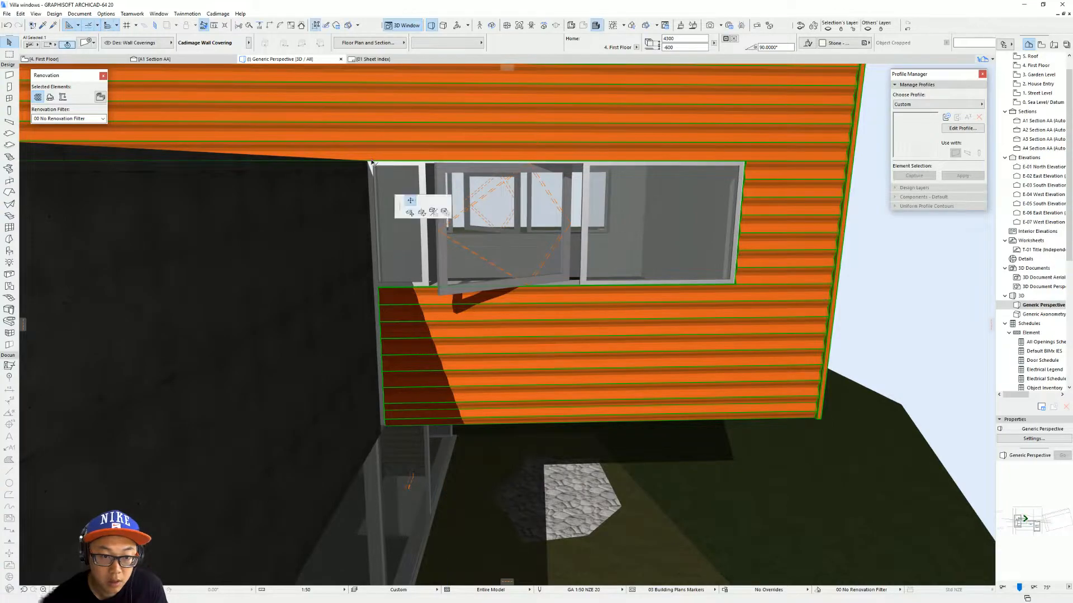
pyautogui.click(370, 160)
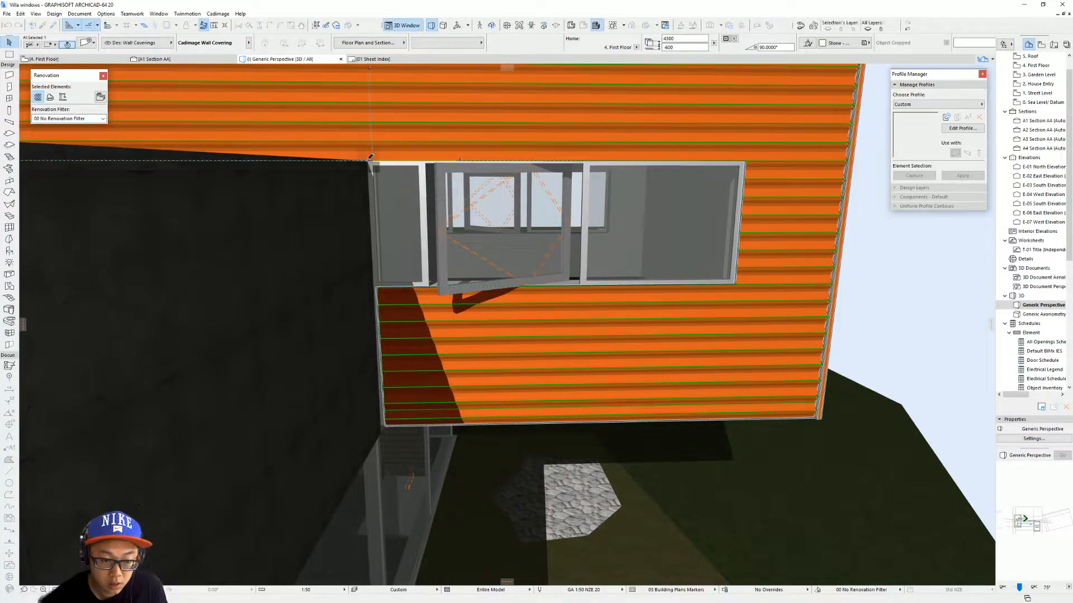
pyautogui.click(387, 426)
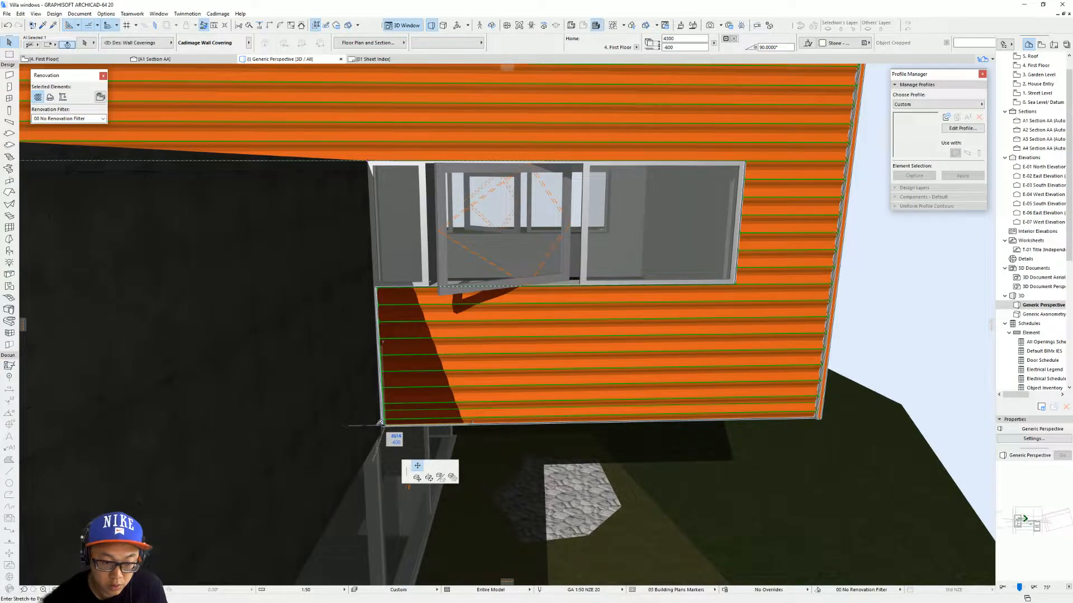
pyautogui.click(383, 425)
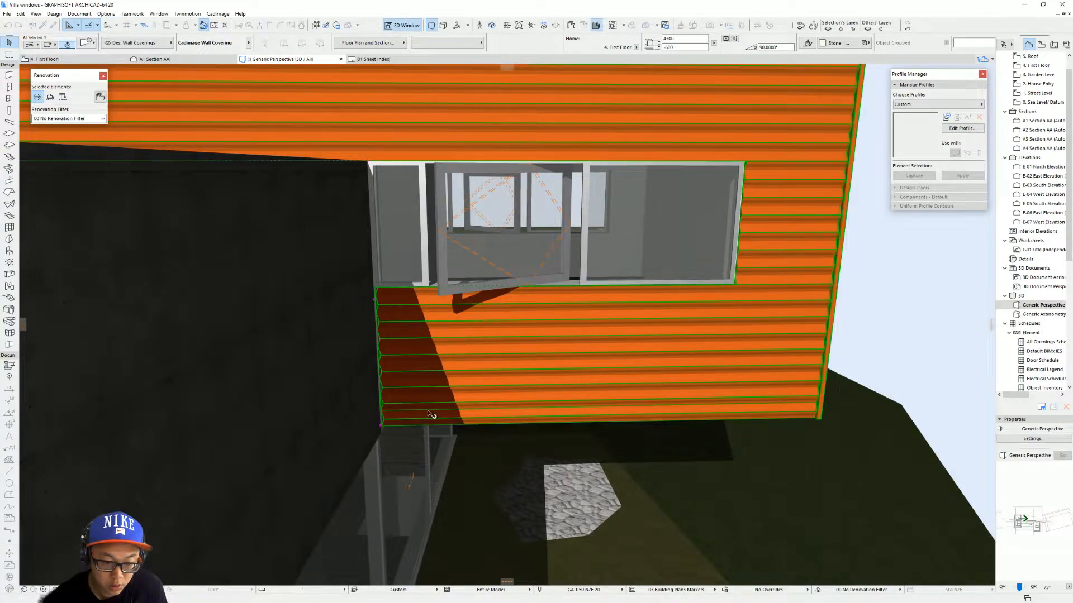
pyautogui.press('Escape')
# Stretch the cladding's end on the First Floor plan to the corner beside the window.
pyautogui.keyDown('shift'); pyautogui.moveTo(435, 394); pyautogui.dragTo(337, 362, button='middle'); pyautogui.keyUp('shift')
pyautogui.press('F2')
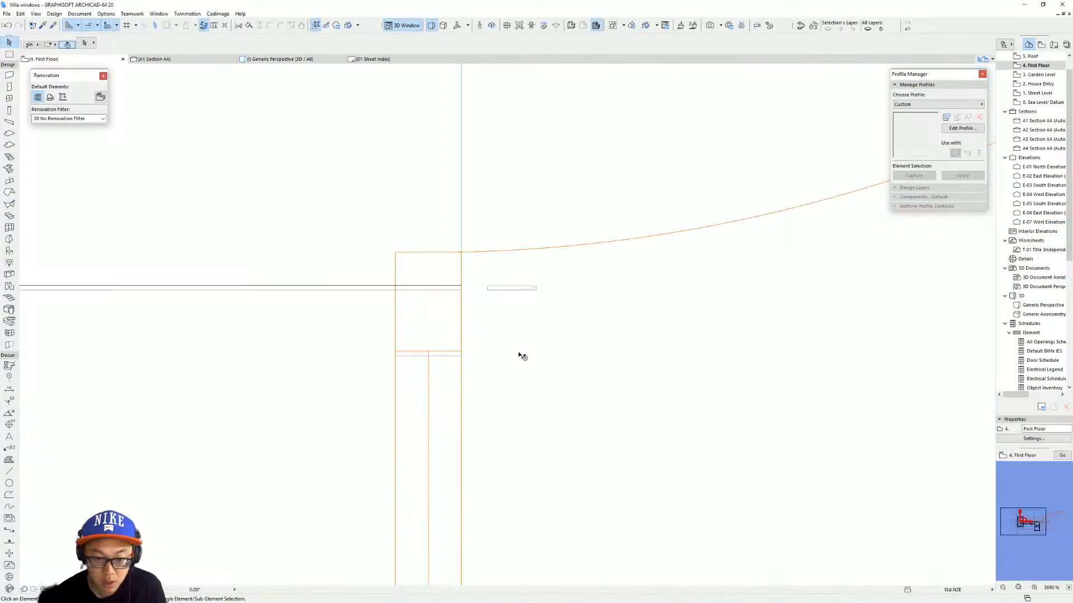
pyautogui.scroll(-2, 494, 375)
pyautogui.moveTo(494, 376); pyautogui.dragTo(501, 148, button='middle')
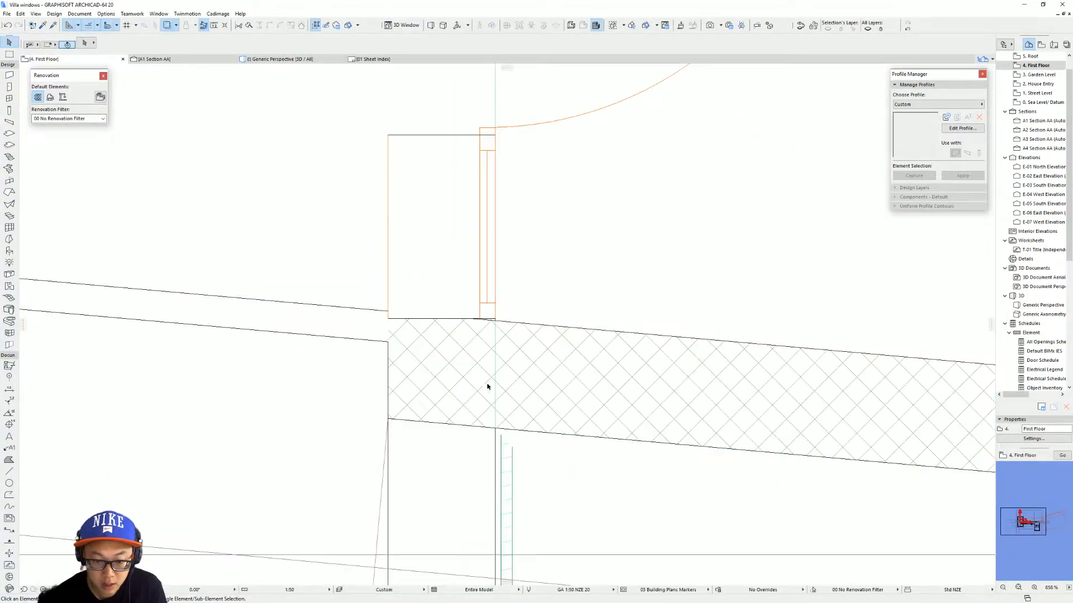
pyautogui.click(504, 447)
pyautogui.click(525, 292)
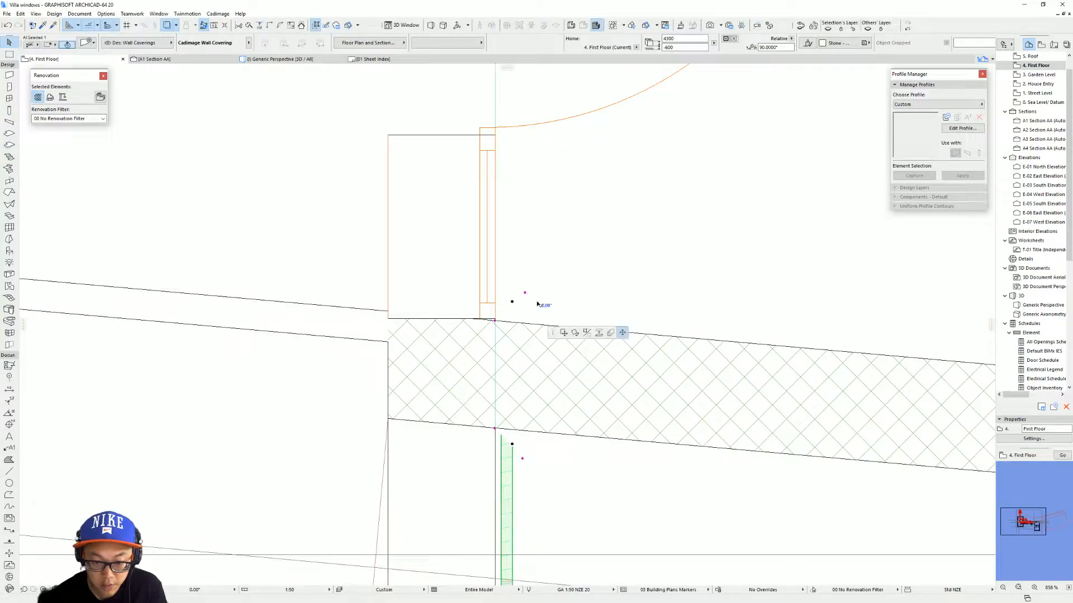
pyautogui.click(535, 324)
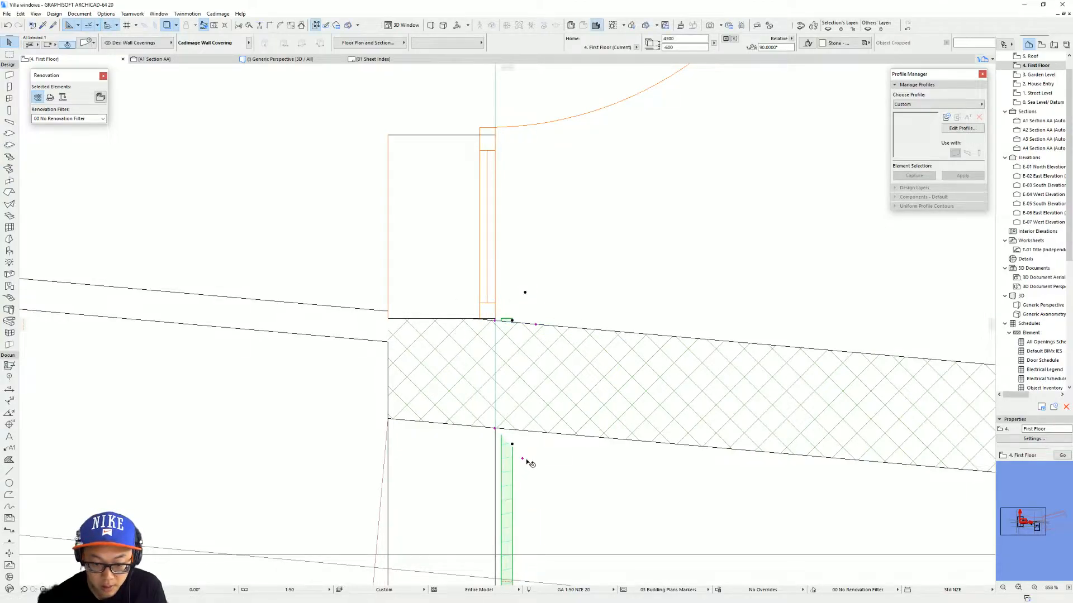
pyautogui.press('Escape')
# Orbit around the villa in 3D to review the cladding and windows of the upper volume.
pyautogui.press('F3')
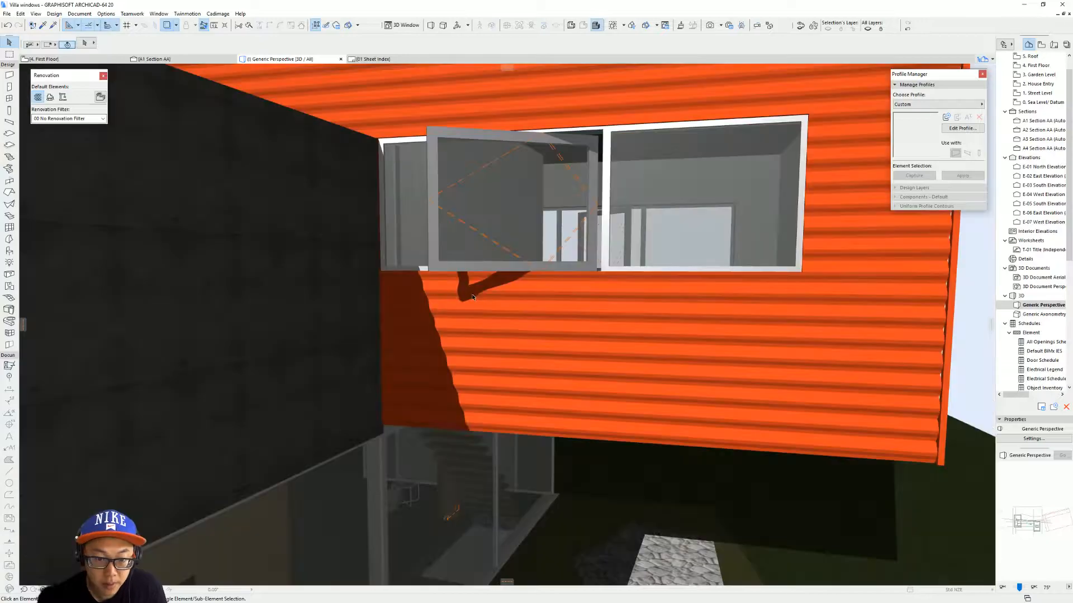
pyautogui.scroll(-8, 454, 378)
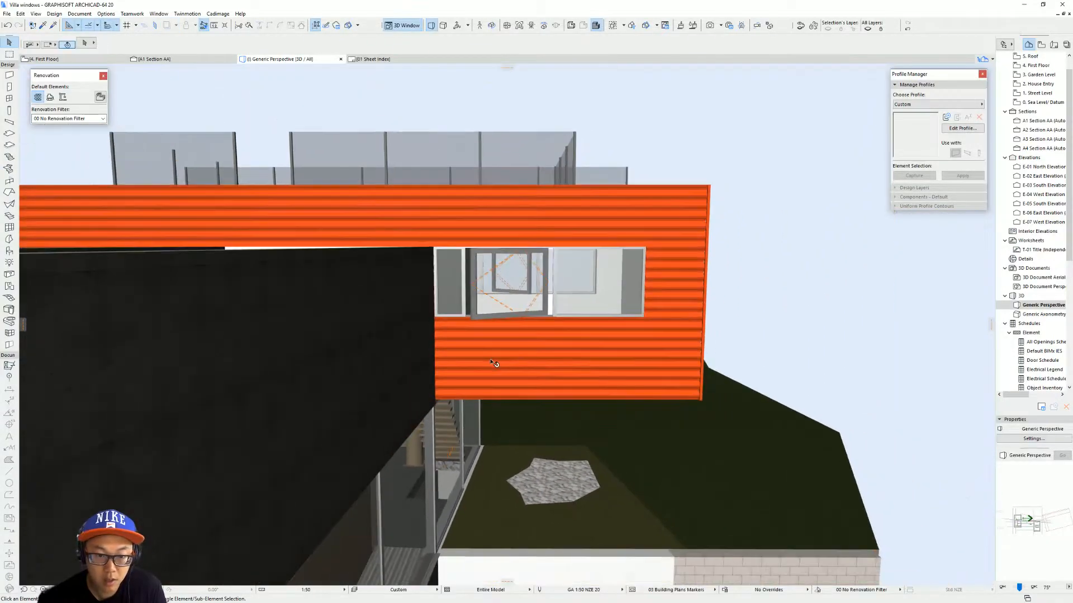
pyautogui.moveTo(494, 363); pyautogui.dragTo(456, 319)
pyautogui.keyDown('shift'); pyautogui.moveTo(313, 308); pyautogui.dragTo(115, 319, button='middle'); pyautogui.keyUp('shift')
pyautogui.scroll(-5, 492, 337)
pyautogui.keyDown('shift'); pyautogui.moveTo(503, 319); pyautogui.dragTo(347, 387, button='middle'); pyautogui.keyUp('shift')
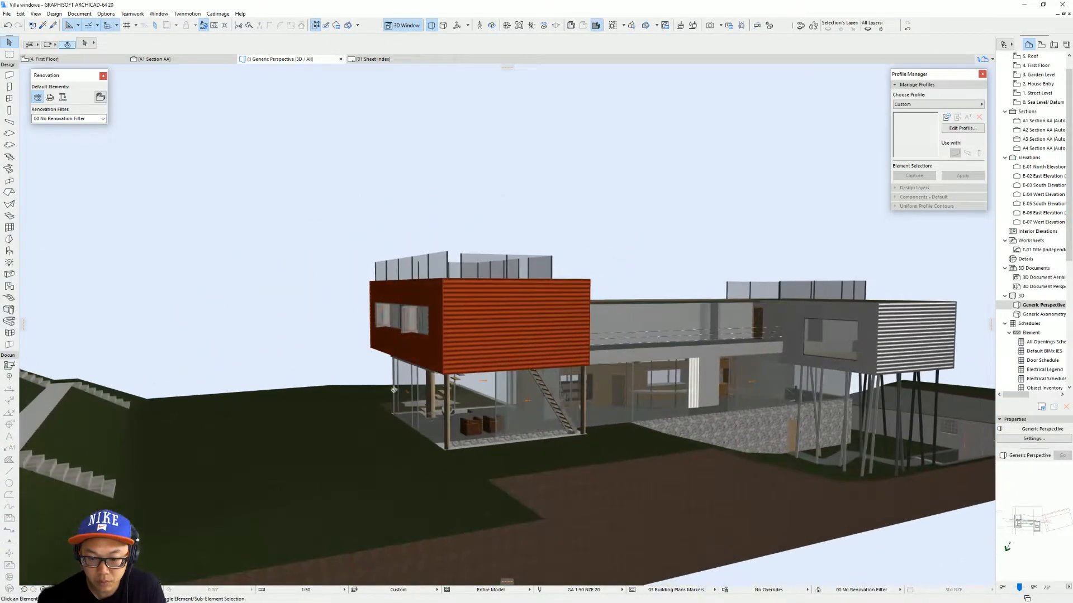
pyautogui.keyDown('shift'); pyautogui.moveTo(853, 399); pyautogui.dragTo(401, 447, button='middle'); pyautogui.keyUp('shift')
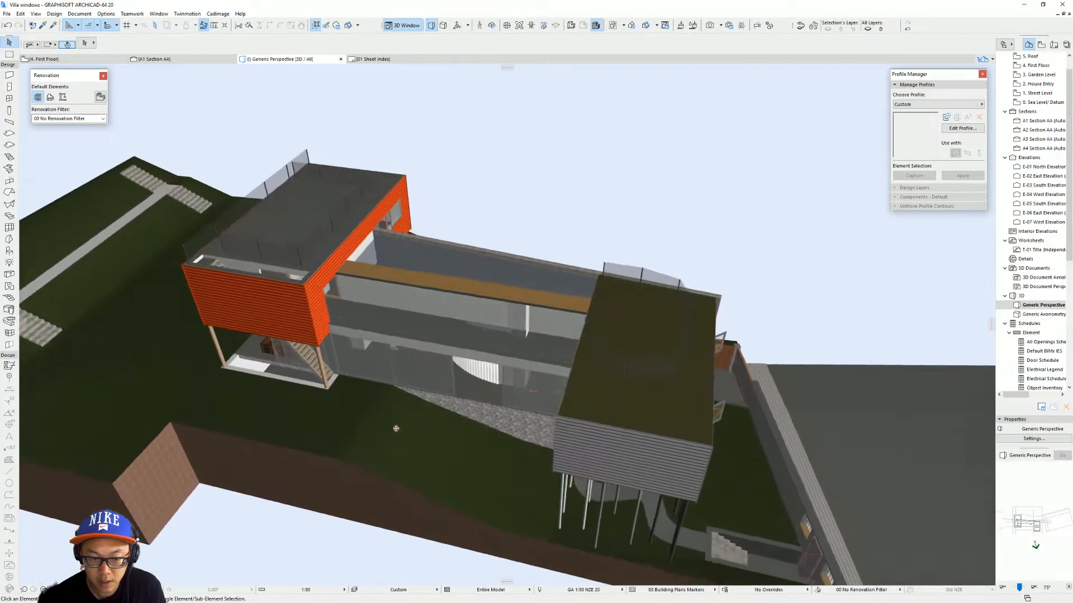
pyautogui.scroll(3, 329, 272)
pyautogui.keyDown('shift'); pyautogui.moveTo(330, 273); pyautogui.dragTo(432, 271, button='middle'); pyautogui.keyUp('shift')
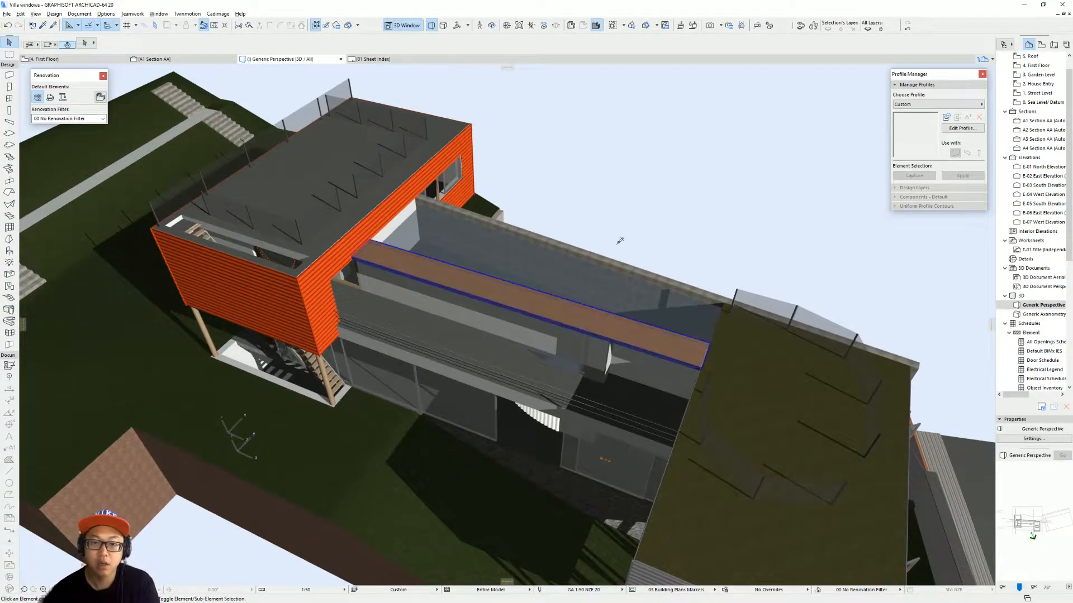
# Limit the 3D view to stories up to 4. First Floor and view the floor from above.
pyautogui.hotkey('alt', 'F5')
pyautogui.click(773, 120)
pyautogui.click(847, 120)
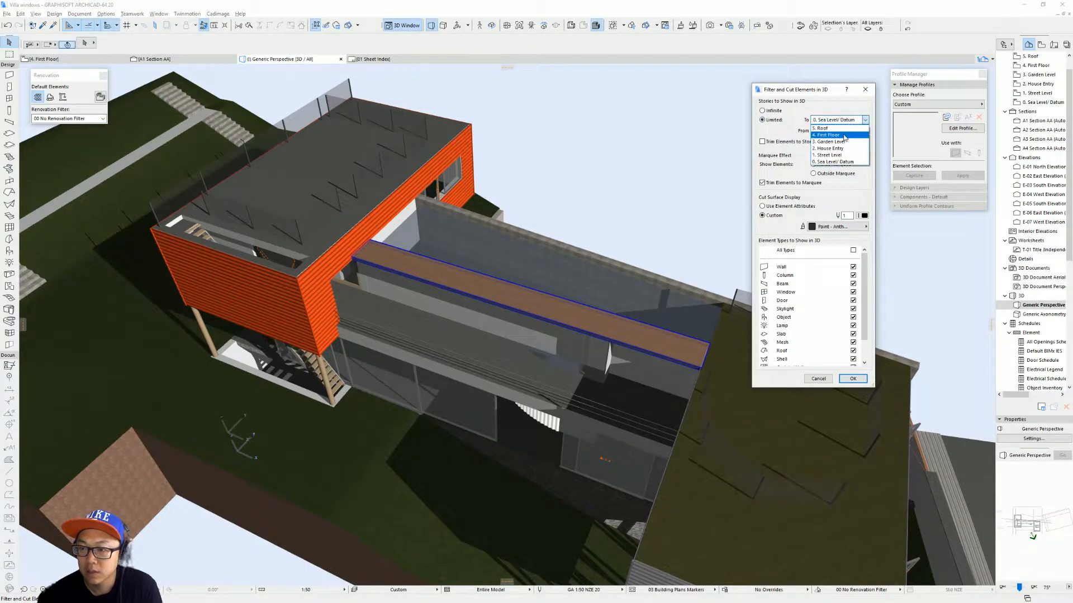
pyautogui.click(844, 135)
pyautogui.press('Return')
pyautogui.keyDown('shift'); pyautogui.moveTo(250, 282); pyautogui.dragTo(578, 303, button='middle'); pyautogui.keyUp('shift')
pyautogui.keyDown('shift'); pyautogui.moveTo(542, 343); pyautogui.dragTo(454, 290, button='middle'); pyautogui.keyUp('shift')
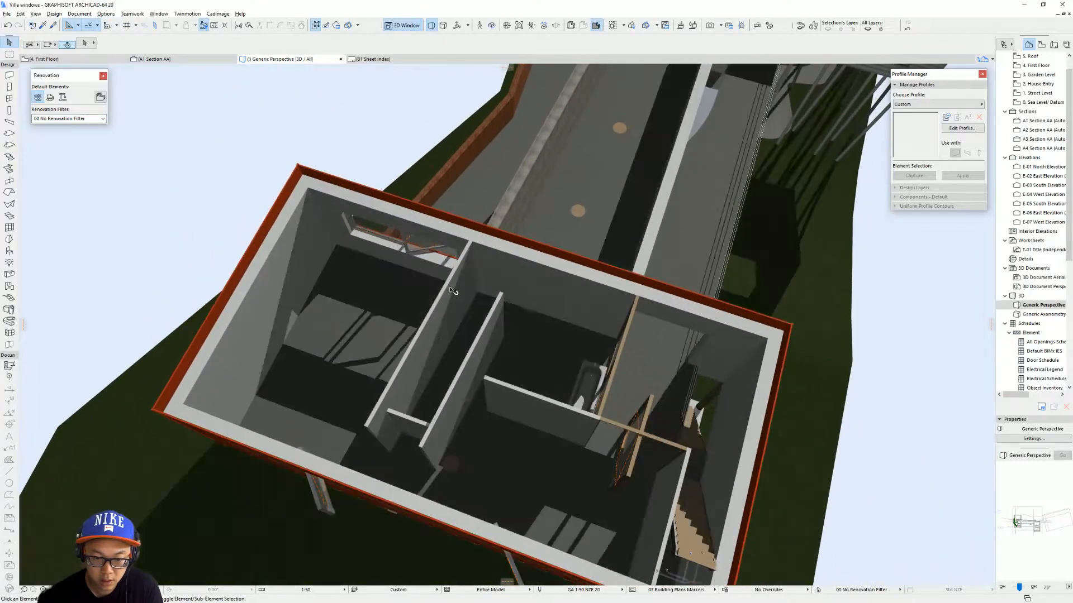
pyautogui.moveTo(474, 412)
pyautogui.keyDown('shift'); pyautogui.mouseDown(button='middle')
pyautogui.moveTo(475, 386)
pyautogui.moveTo(474, 403)
pyautogui.mouseUp(button='middle'); pyautogui.keyUp('shift')
# Subtract a polygon around the staircase from the First Floor slab to create the stair opening.
pyautogui.press('F2')
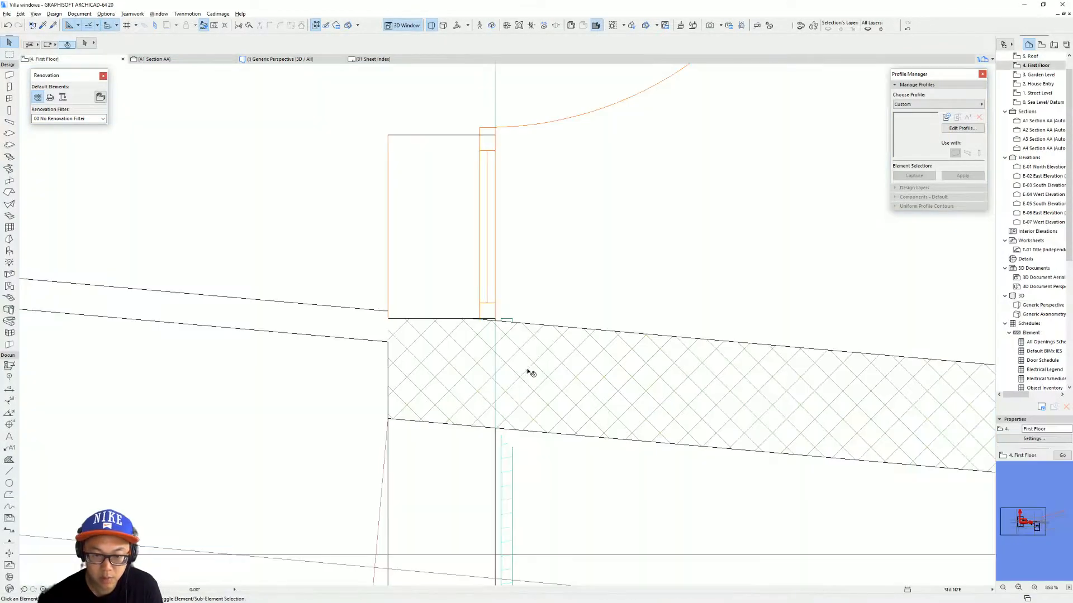
pyautogui.scroll(-4, 570, 338)
pyautogui.hotkey('ctrl', 'Up')
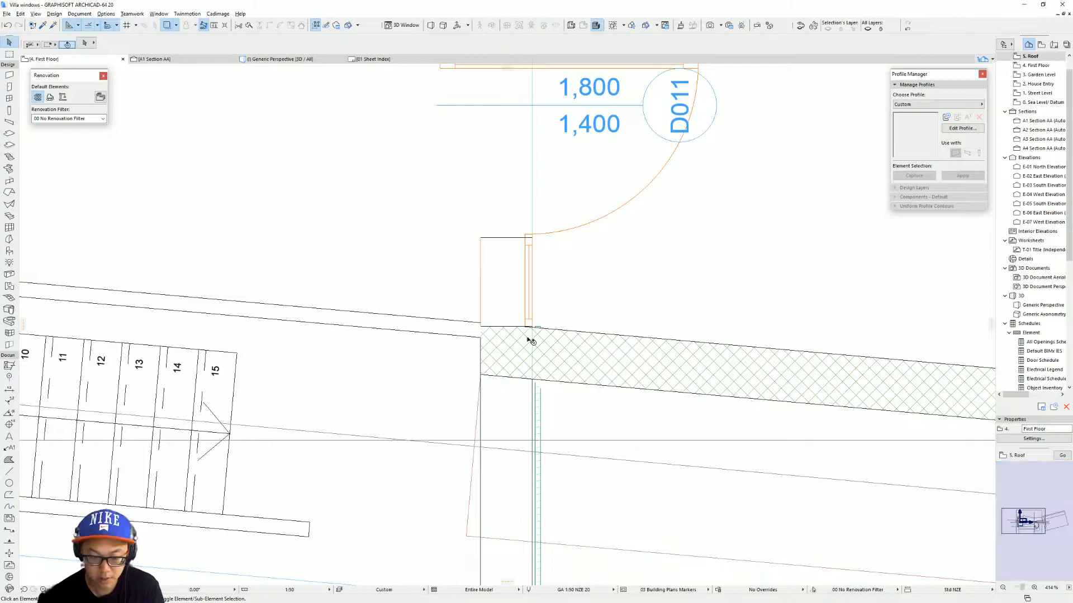
pyautogui.scroll(-10, 492, 337)
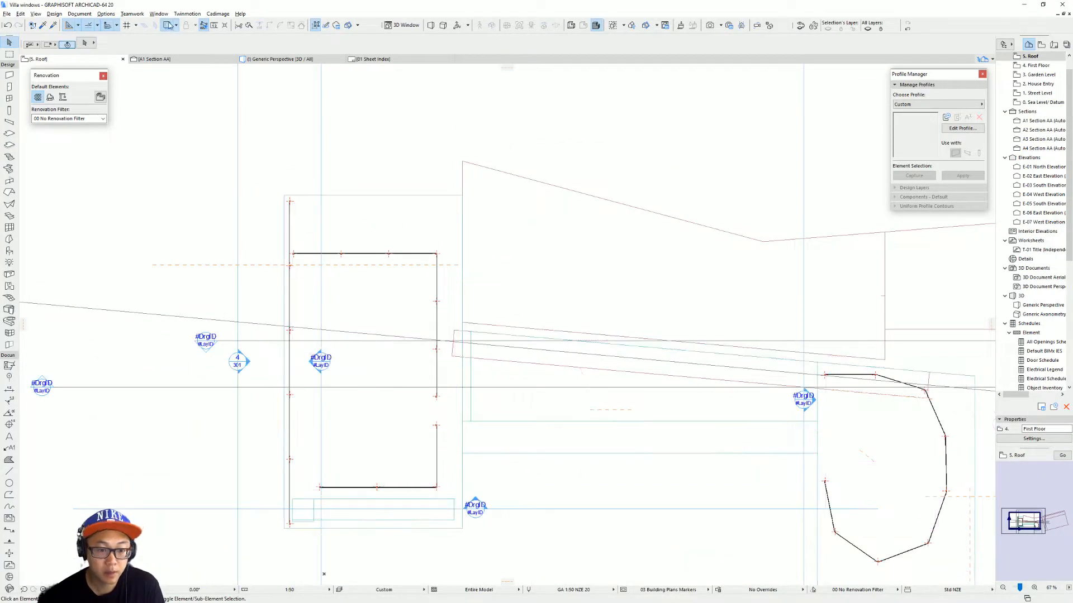
pyautogui.hotkey('ctrl', 'Down')
pyautogui.scroll(3, 355, 283)
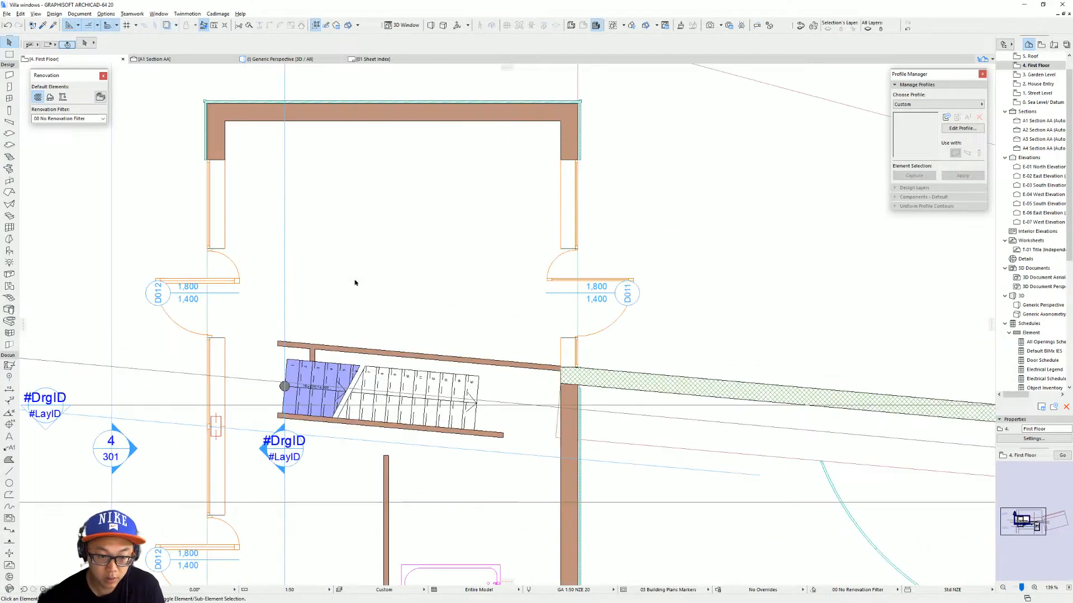
pyautogui.click(462, 390)
pyautogui.click(491, 304)
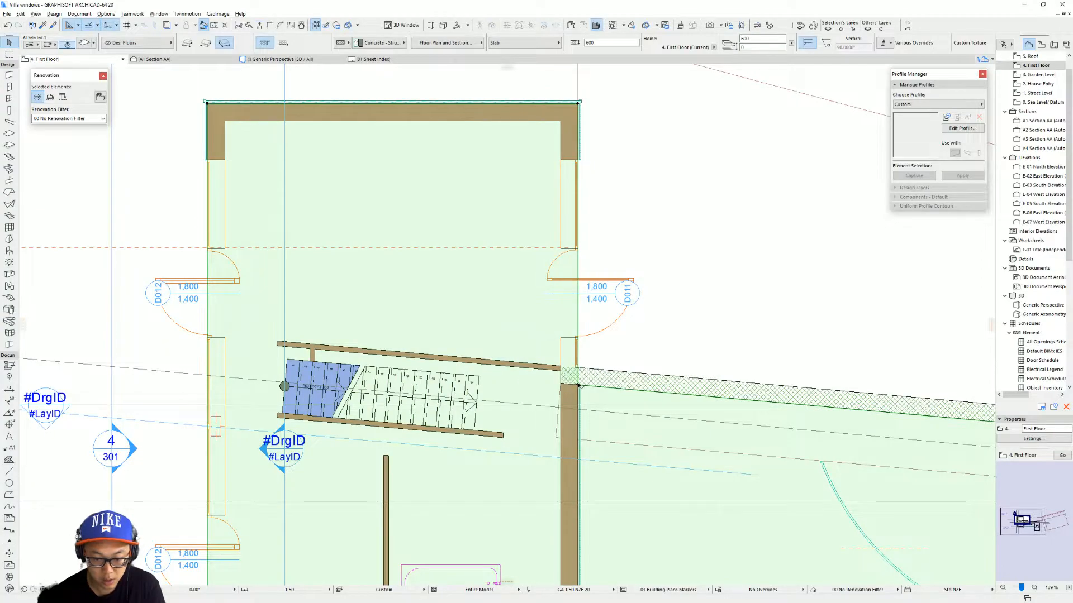
pyautogui.click(578, 386)
pyautogui.click(664, 426)
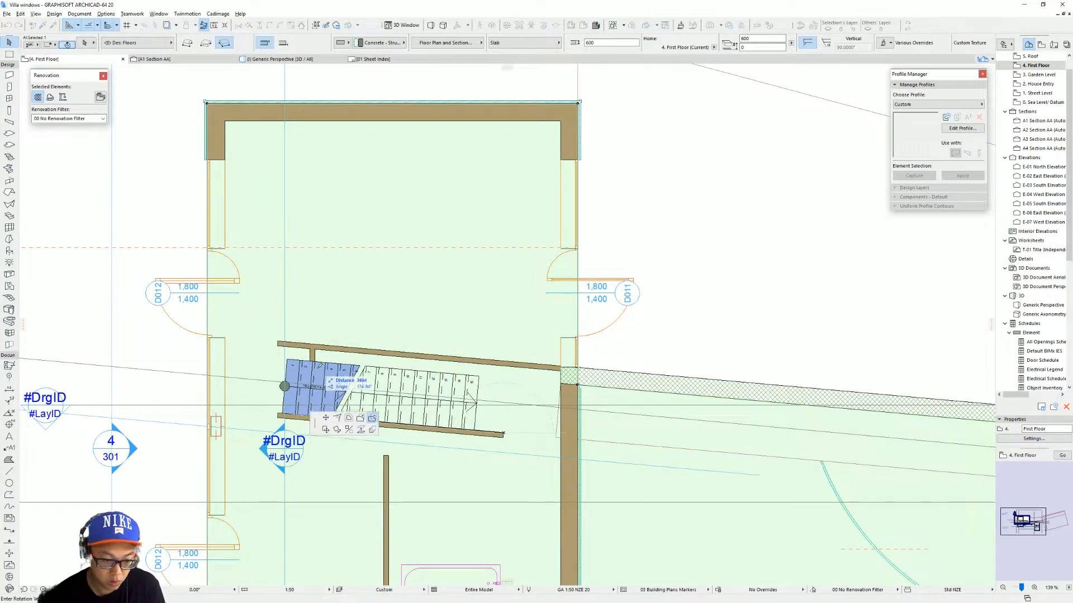
pyautogui.click(315, 350)
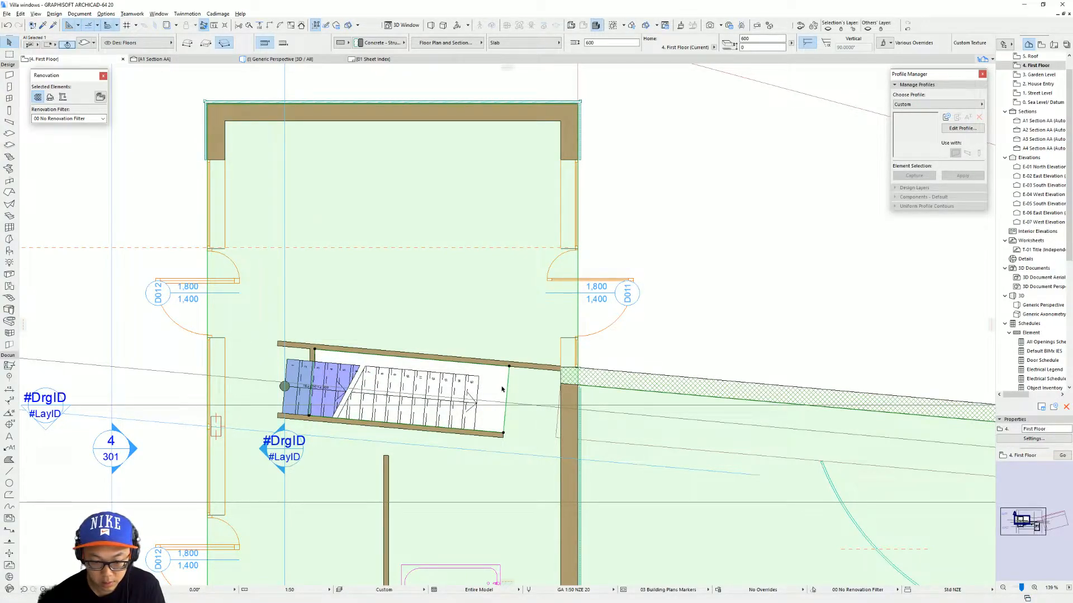
pyautogui.click(509, 383)
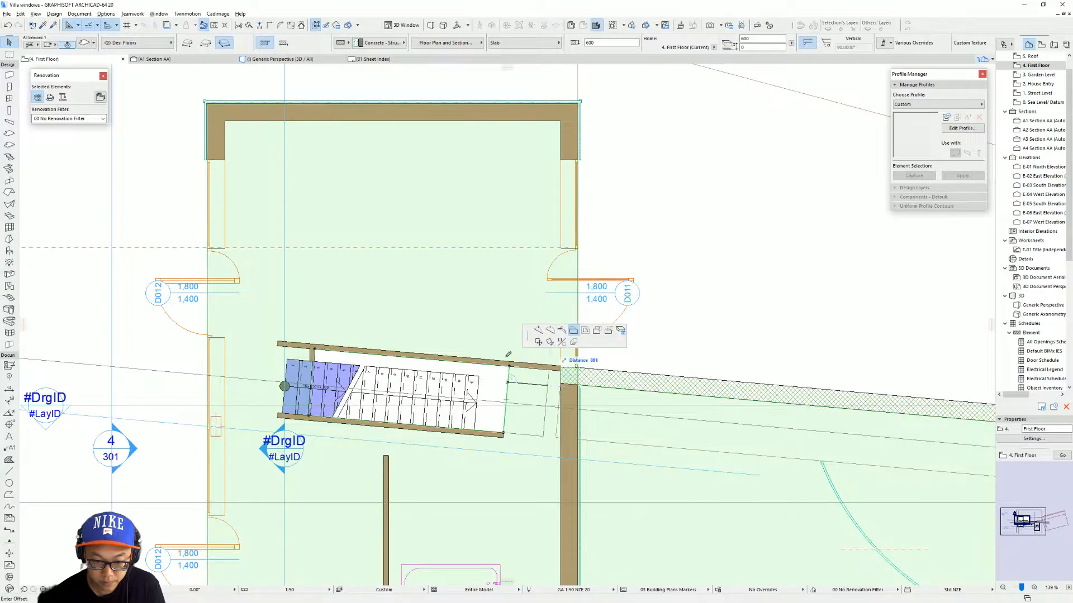
pyautogui.click(479, 376)
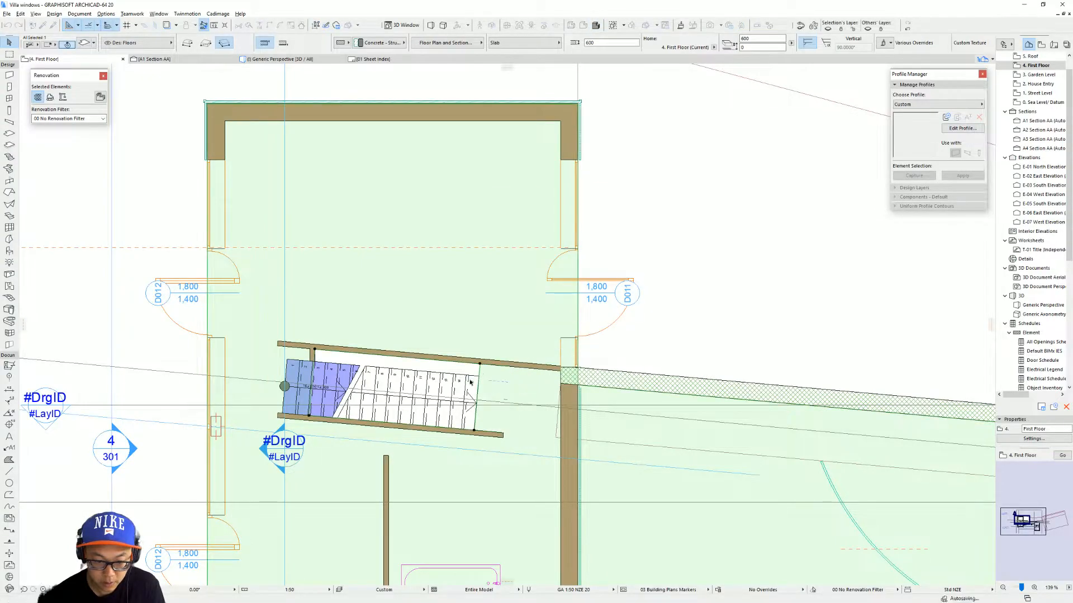
pyautogui.click(317, 416)
pyautogui.click(348, 456)
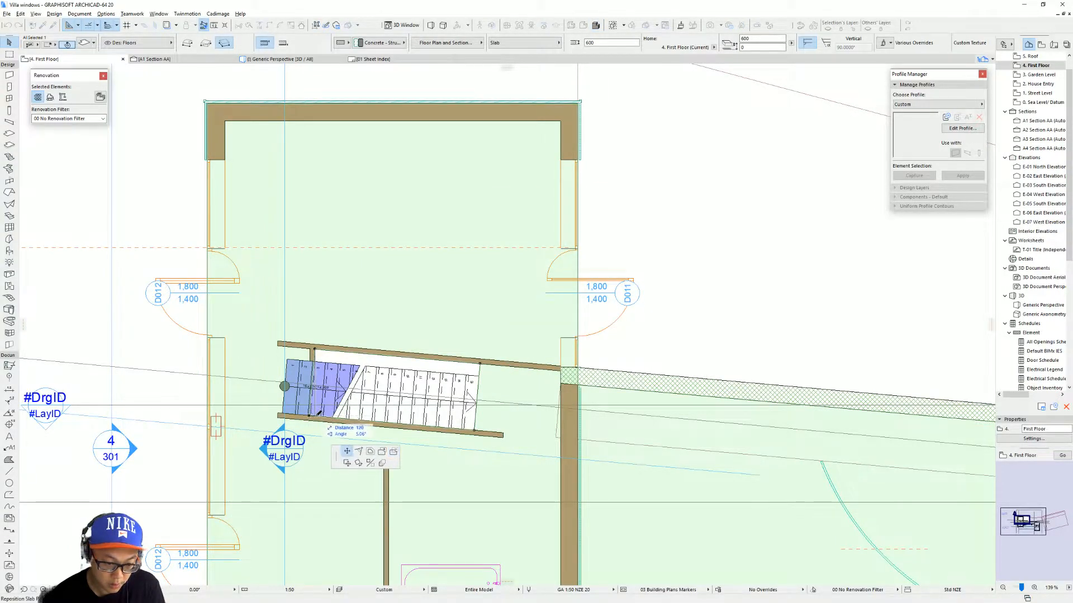
pyautogui.click(317, 417)
pyautogui.press('Escape')
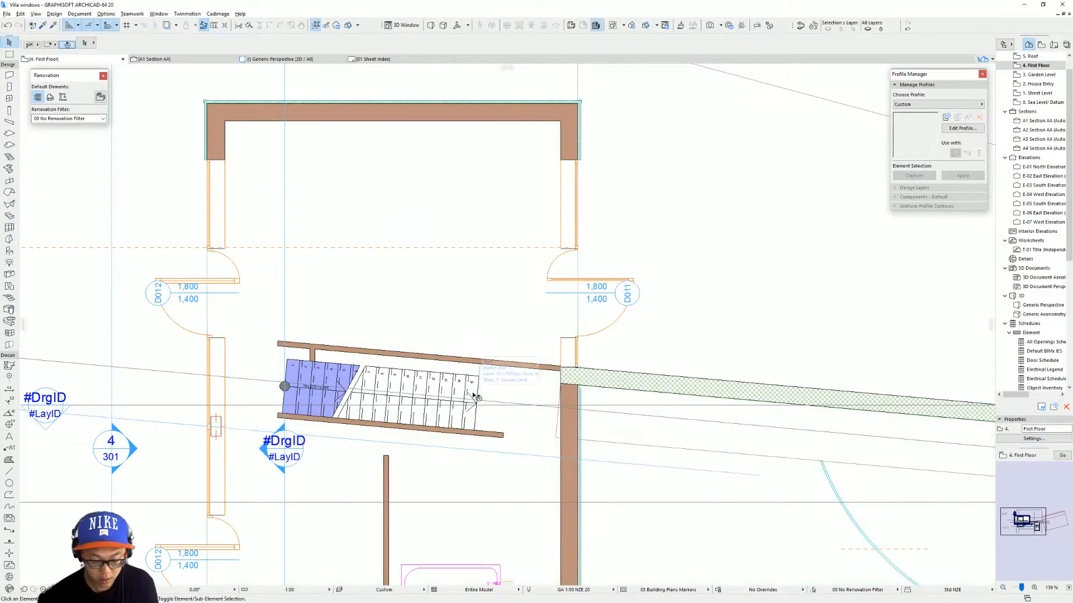
# Orbit the cut 3D view to review the stair opening in the First Floor slab.
pyautogui.press('F3')
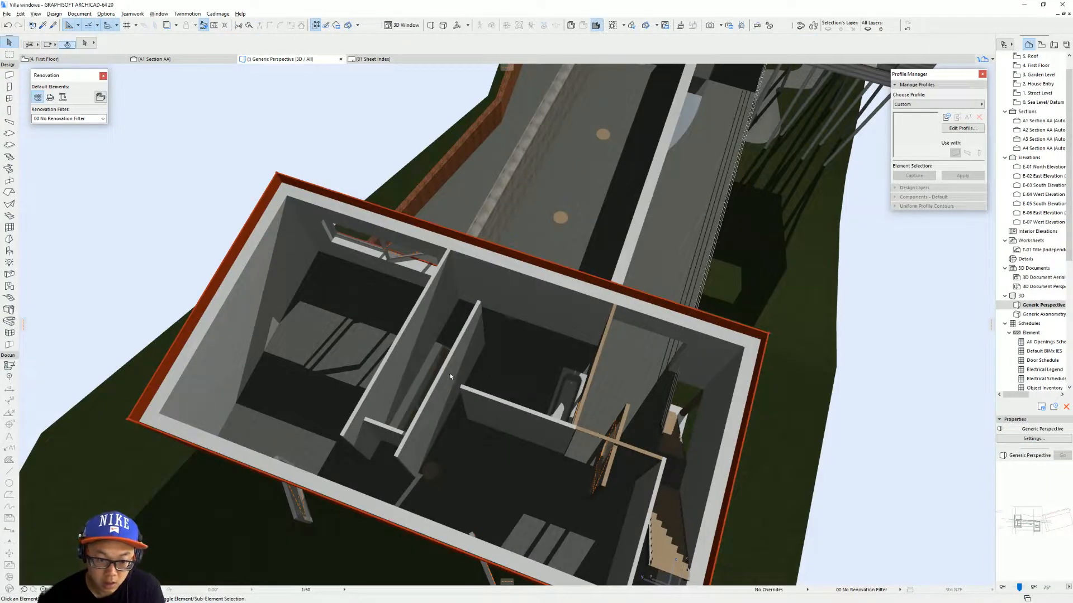
pyautogui.scroll(10, 449, 376)
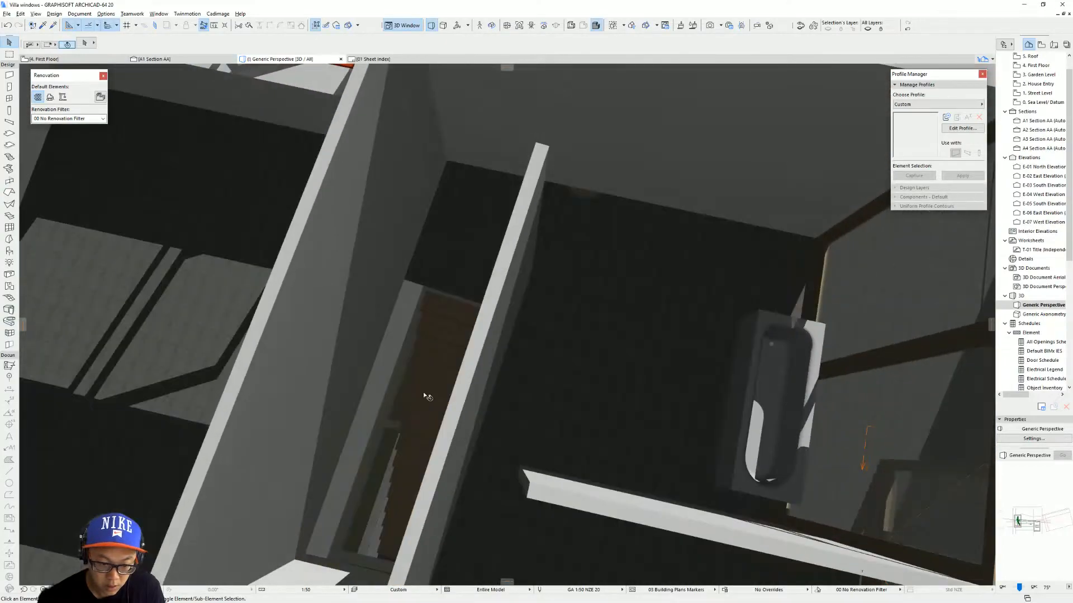
pyautogui.keyDown('shift'); pyautogui.moveTo(426, 396); pyautogui.dragTo(549, 441, button='middle'); pyautogui.keyUp('shift')
pyautogui.scroll(-8, 550, 287)
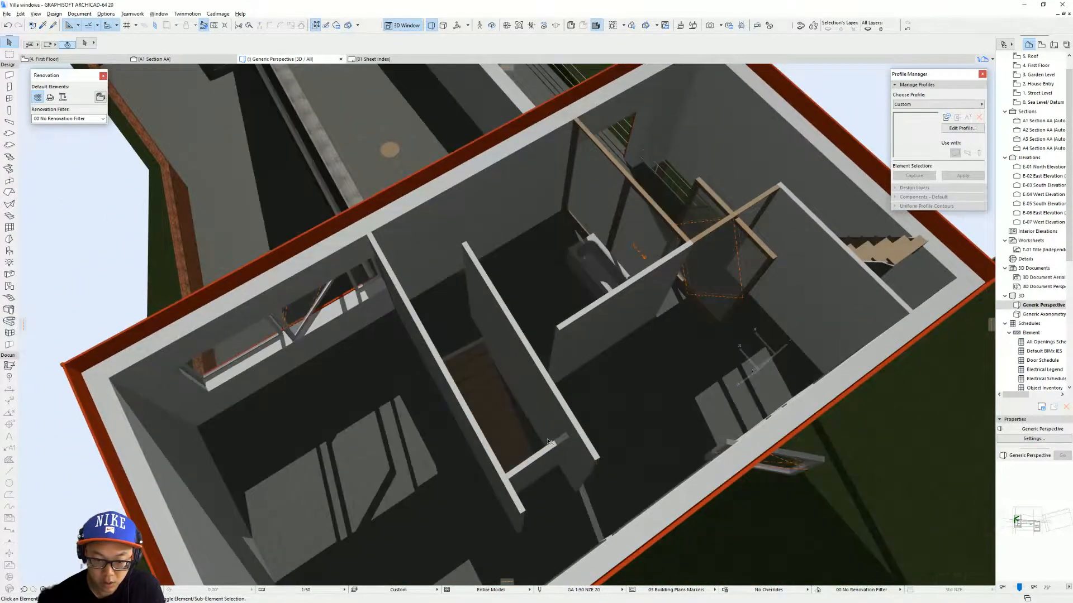
pyautogui.keyDown('shift'); pyautogui.moveTo(625, 414); pyautogui.dragTo(592, 391, button='middle'); pyautogui.keyUp('shift')
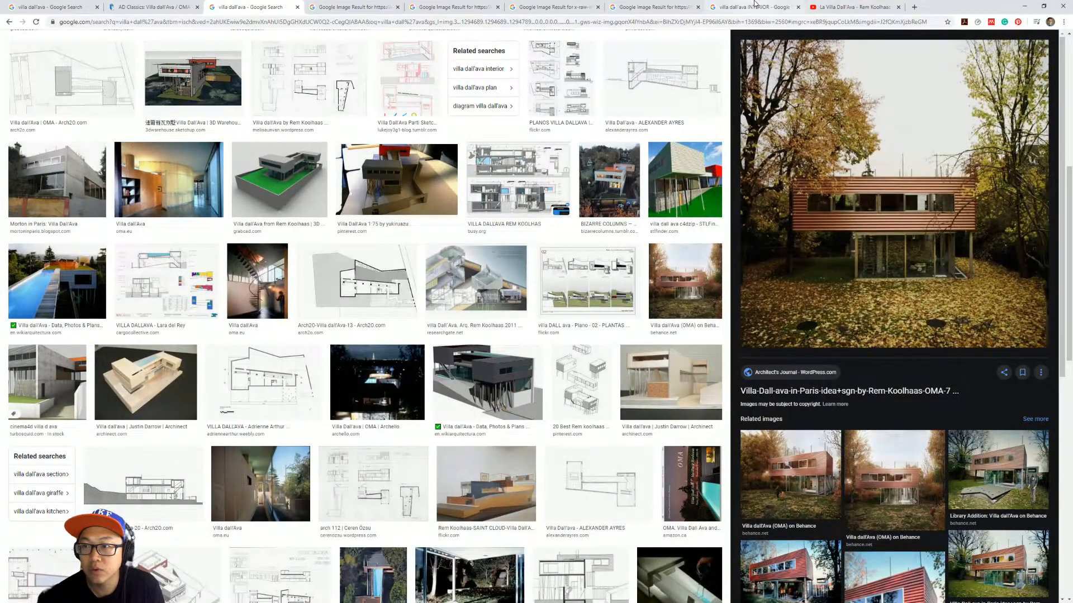
# Switch to the web browser and look through the open tabs of Villa dall'Ava reference photos.
pyautogui.click(754, 7)
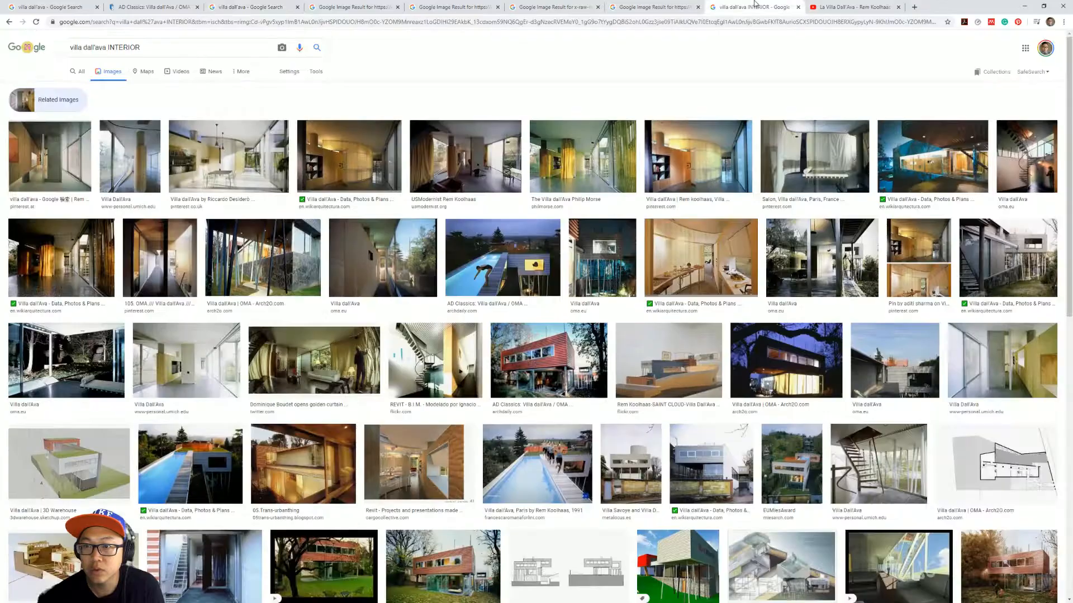
pyautogui.click(667, 5)
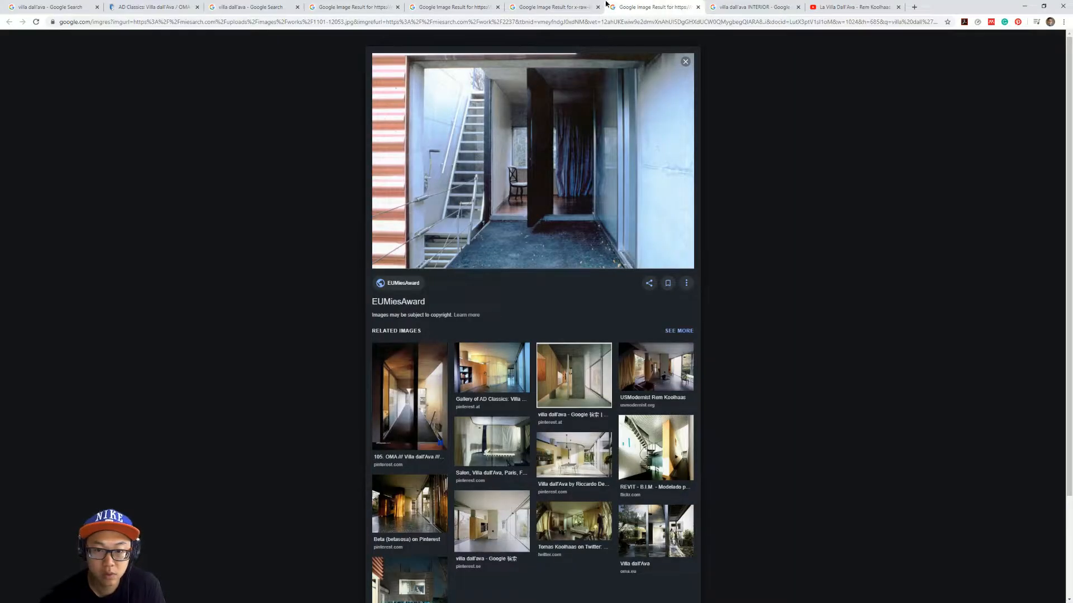
pyautogui.click(545, 5)
pyautogui.click(448, 5)
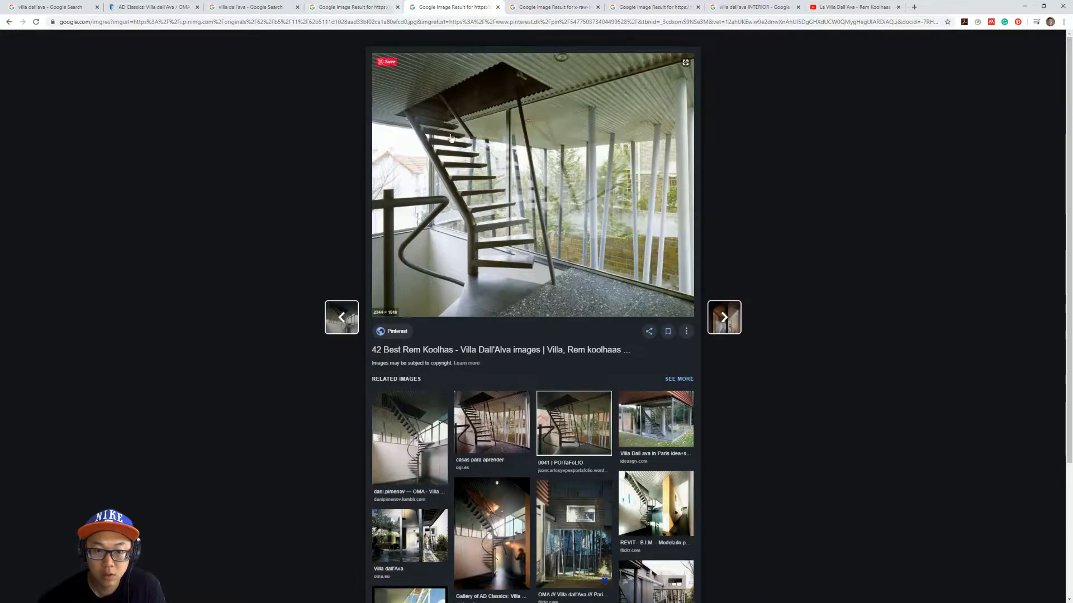
pyautogui.click(314, 5)
pyautogui.click(248, 5)
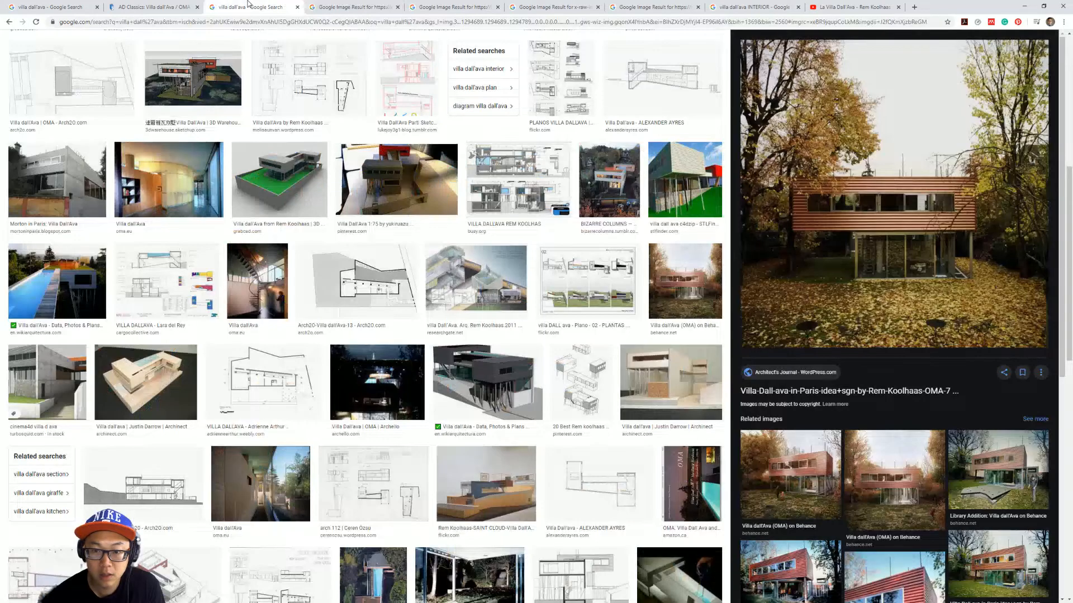
pyautogui.click(155, 3)
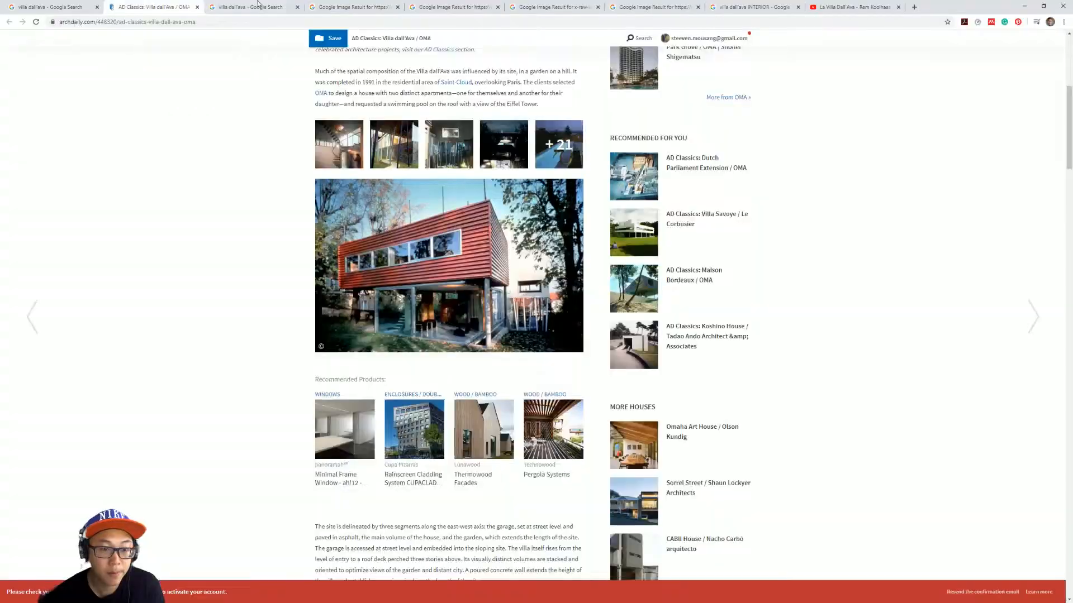
pyautogui.click(333, 4)
pyautogui.click(449, 7)
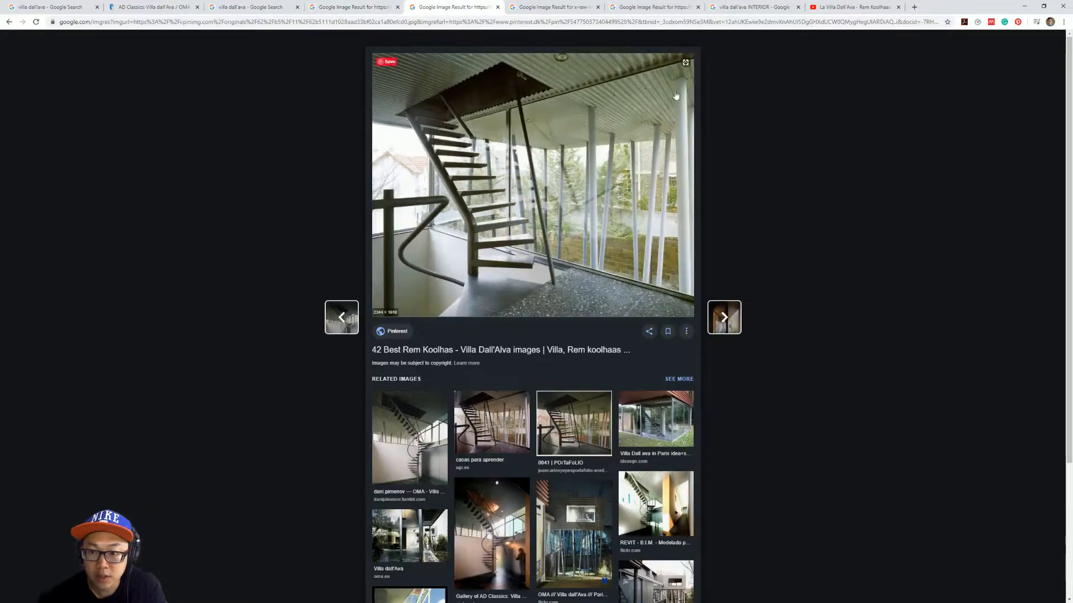
pyautogui.click(303, 4)
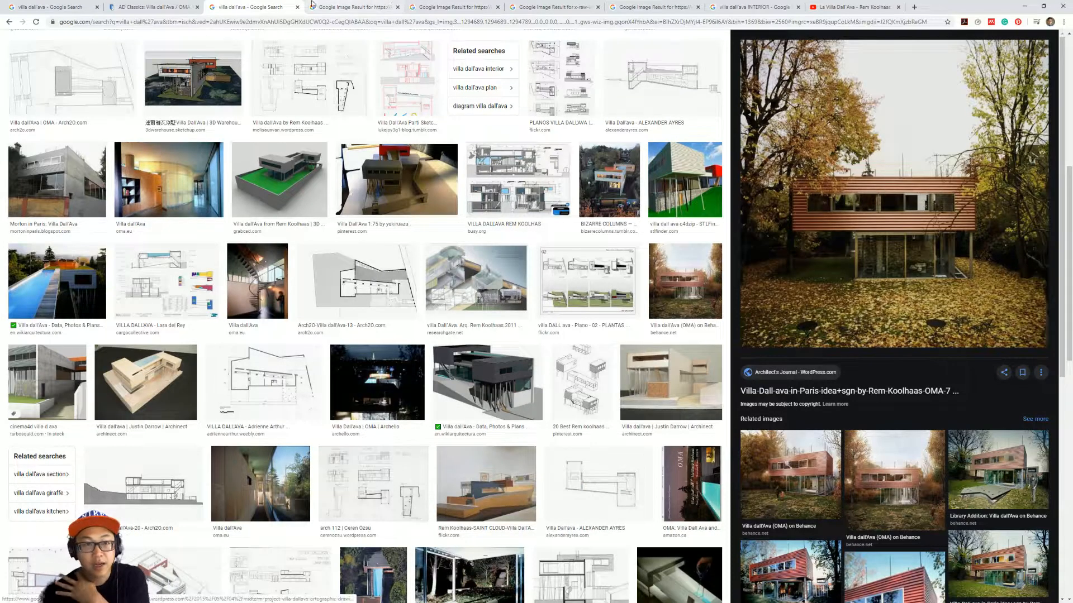
pyautogui.click(346, 7)
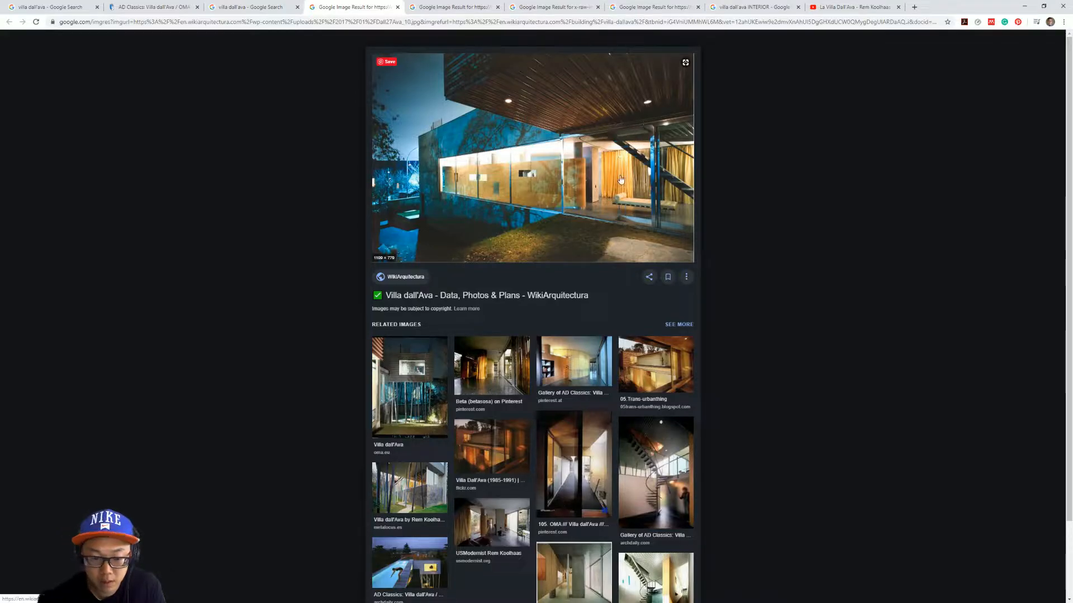
pyautogui.scroll(-2, 622, 212)
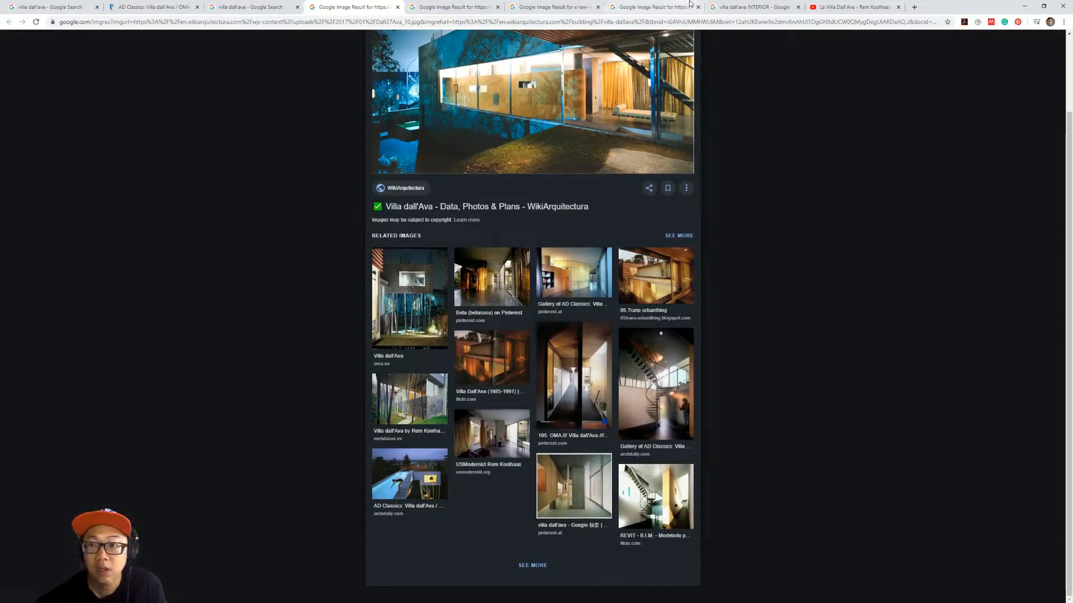
pyautogui.click(425, 7)
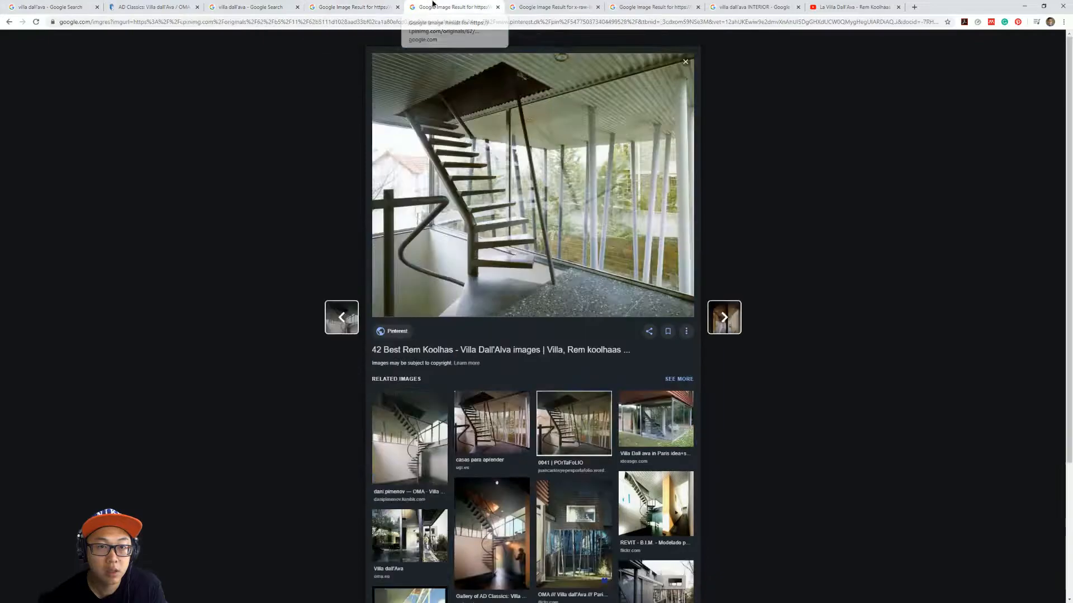
# Go to pinterest.nz in the current browser tab.
pyautogui.click(427, 23)
pyautogui.write('PINTEREST.N')
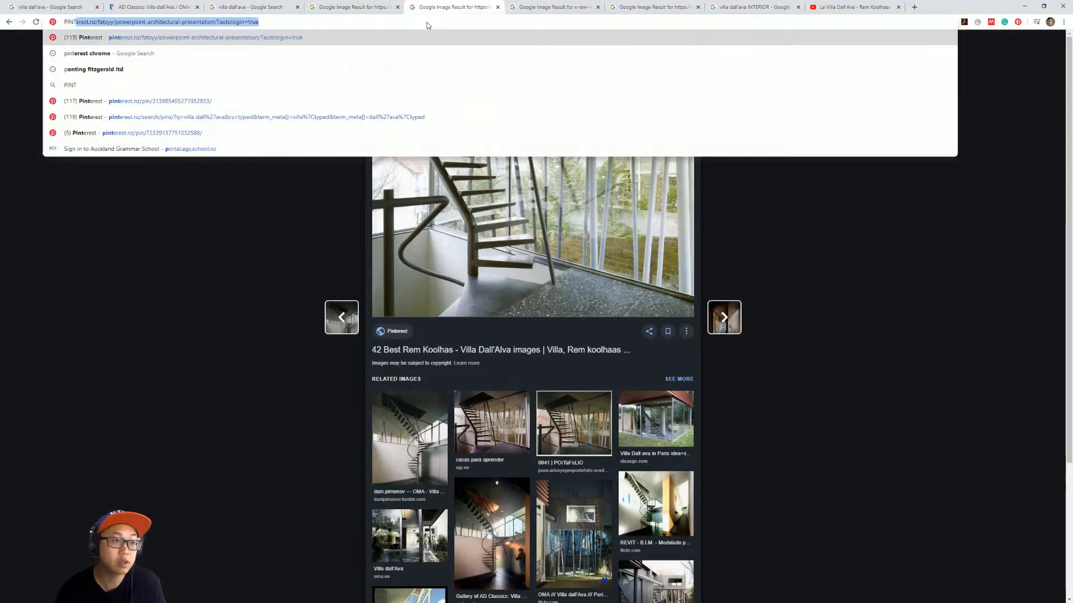
pyautogui.write('Z')
pyautogui.press('Return')
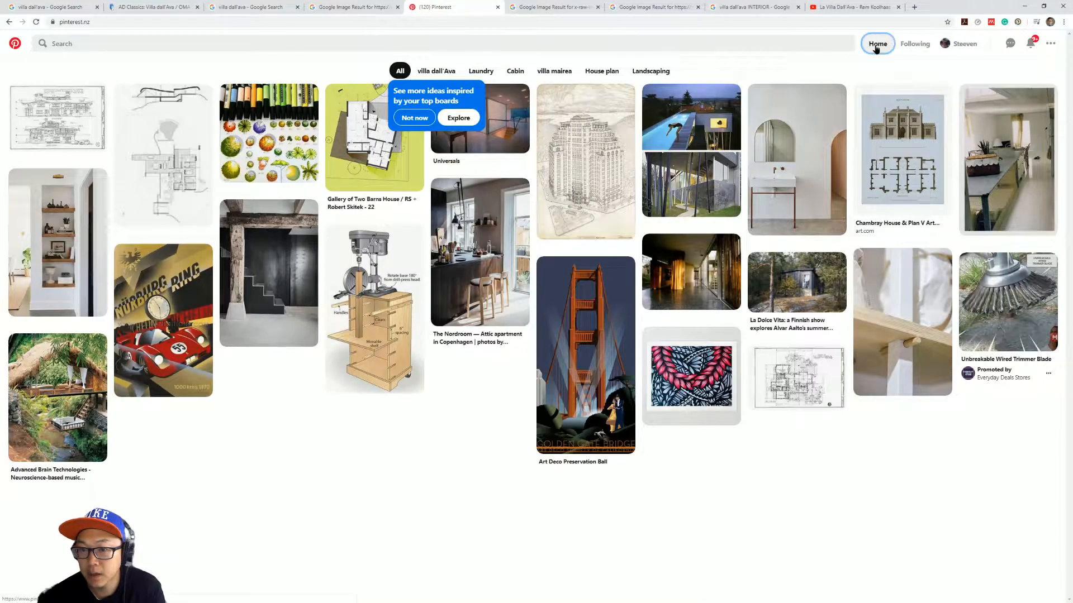
# Open the profile's villa dall'Ava board and view one of its staircase photos.
pyautogui.click(876, 44)
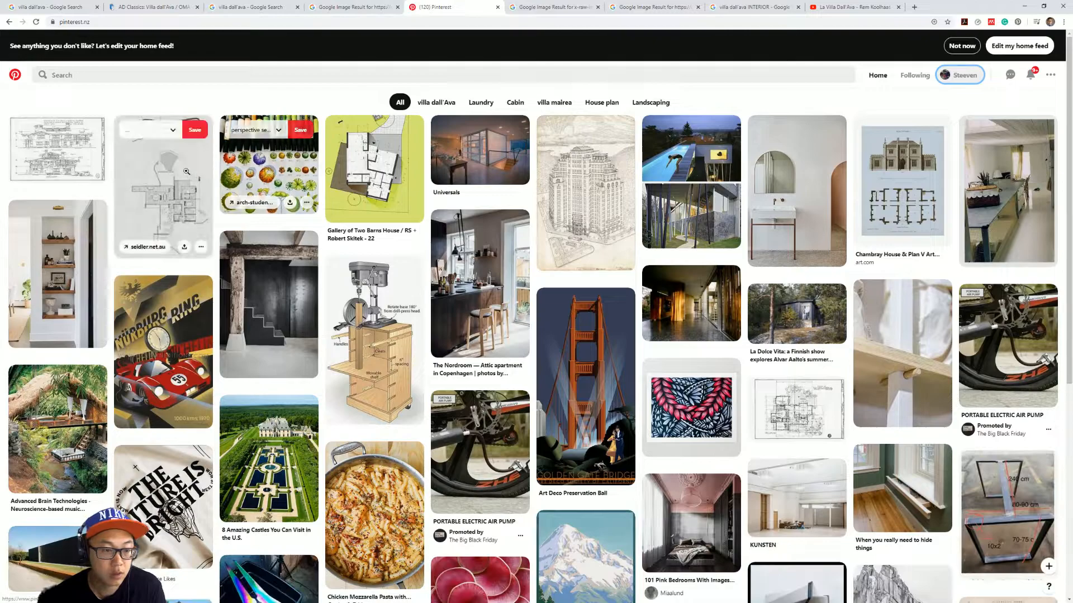
pyautogui.click(960, 74)
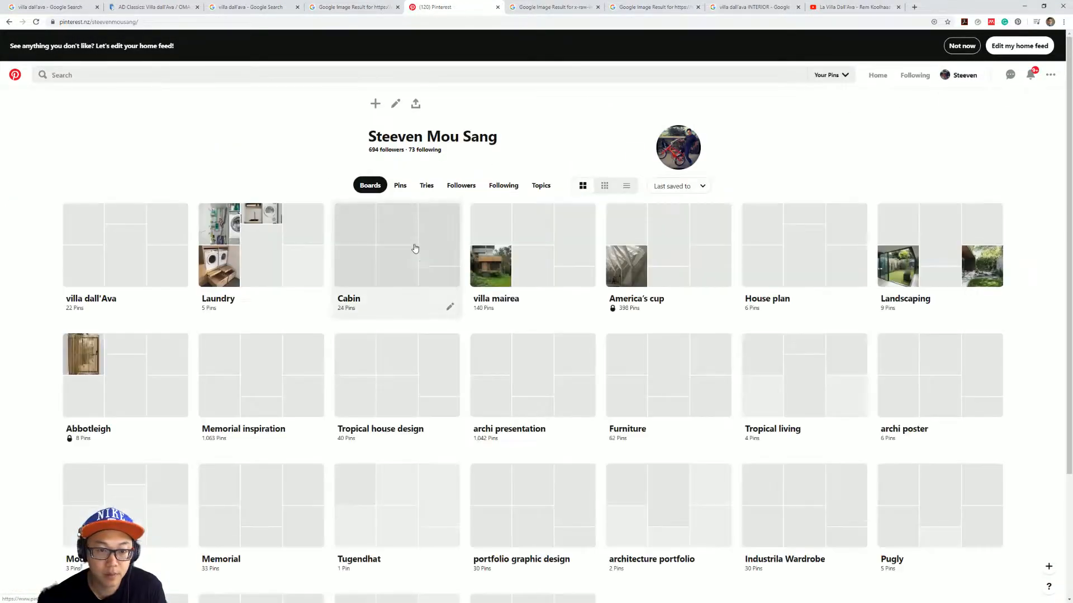
pyautogui.click(140, 276)
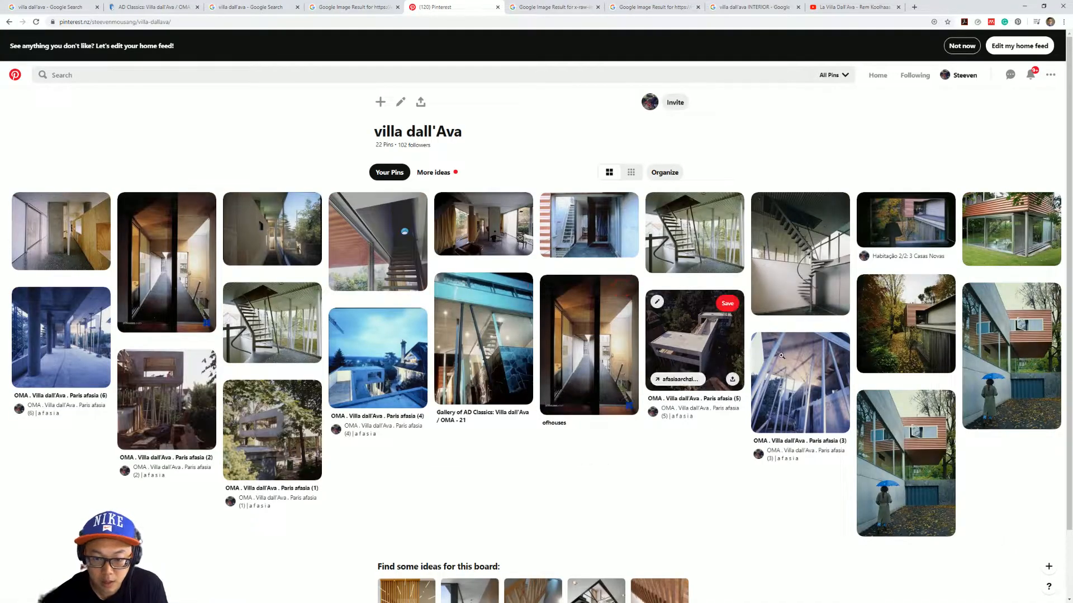
pyautogui.click(382, 251)
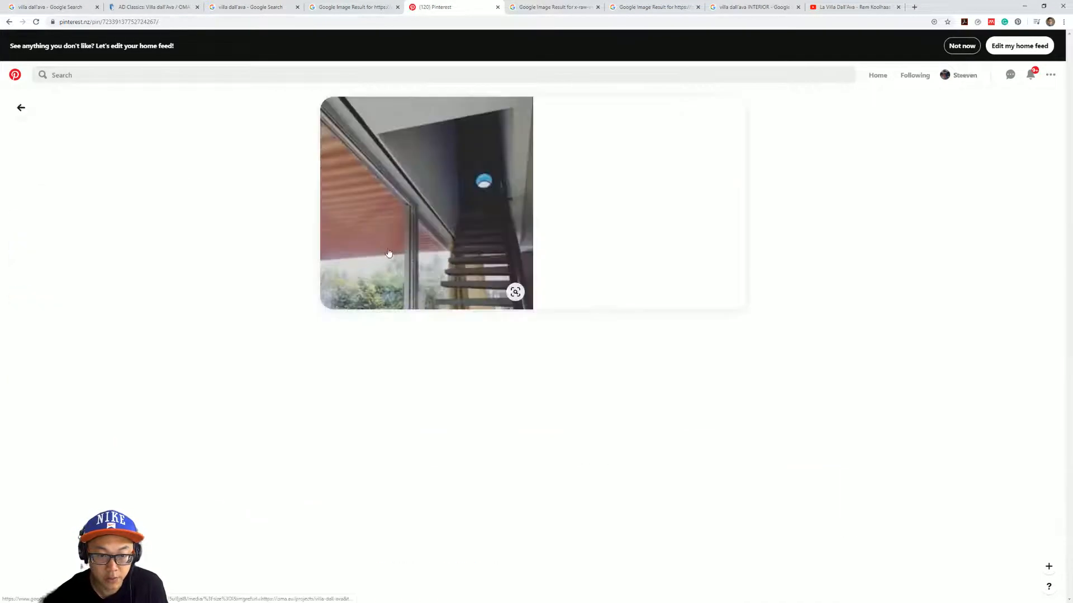
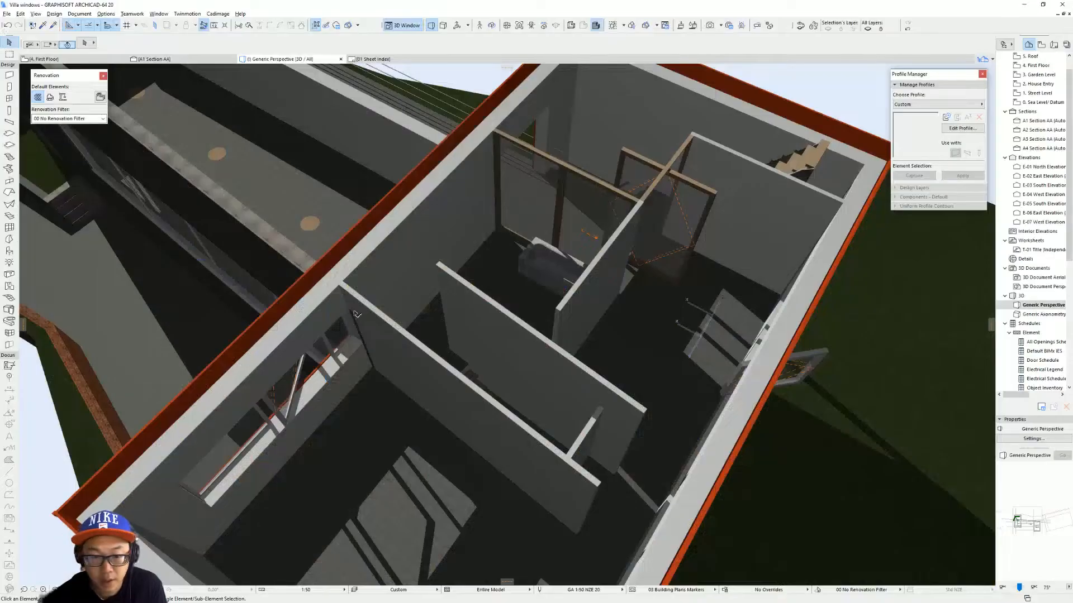
# Orbit and walk through the 3D view to examine the staircase and the walls beside it, then return to the floor plan.
pyautogui.keyDown('shift'); pyautogui.moveTo(589, 481); pyautogui.dragTo(462, 330, button='middle'); pyautogui.keyUp('shift')
pyautogui.scroll(4, 512, 543)
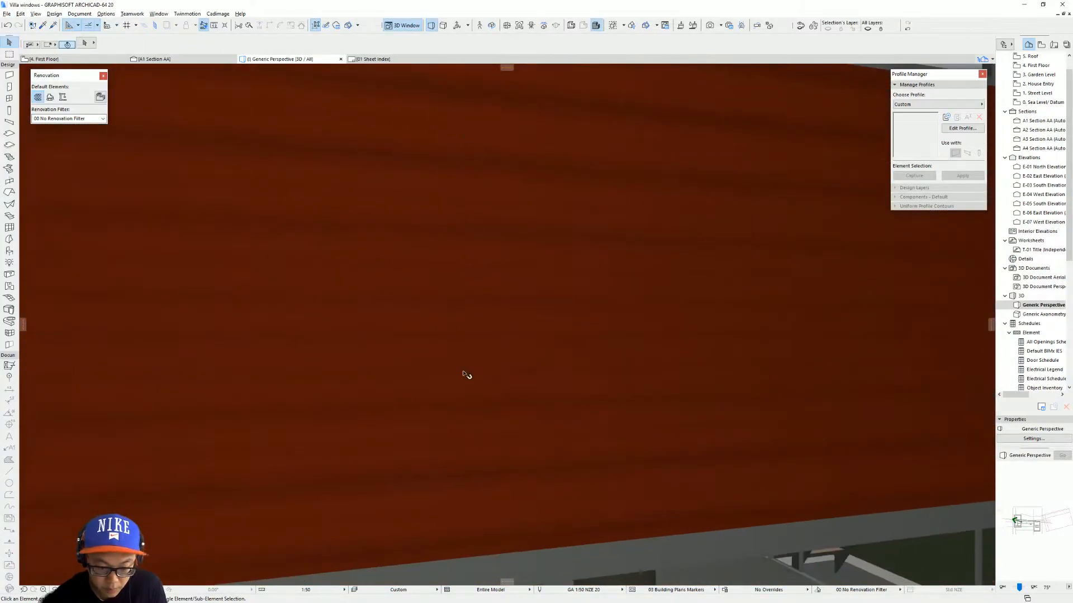
pyautogui.moveTo(479, 562); pyautogui.dragTo(424, 374, button='middle')
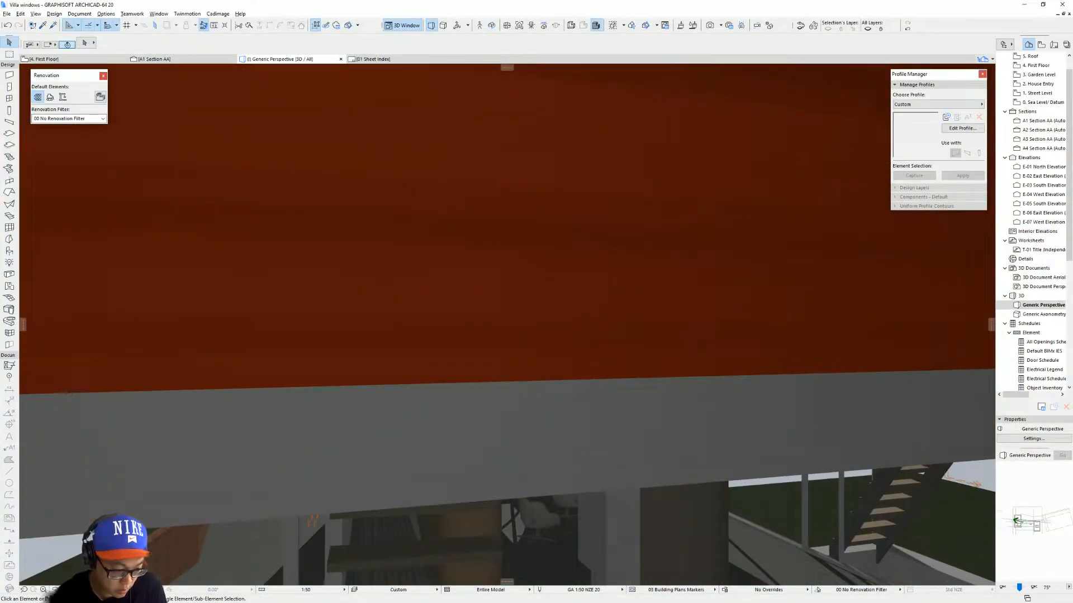
pyautogui.press('Up')
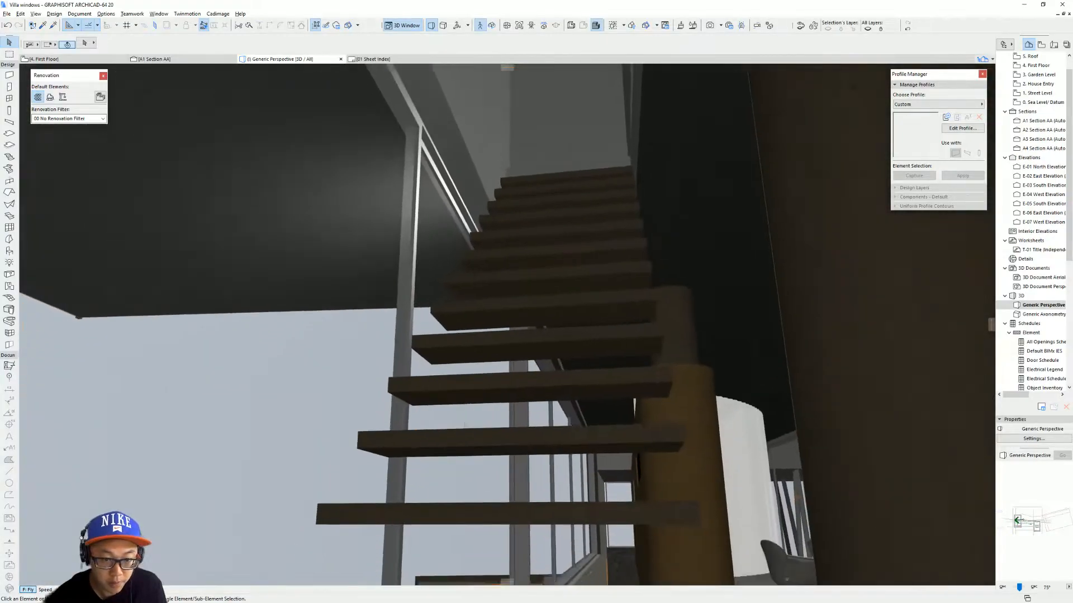
pyautogui.press('Up')
pyautogui.press('Escape')
pyautogui.scroll(1, 520, 295)
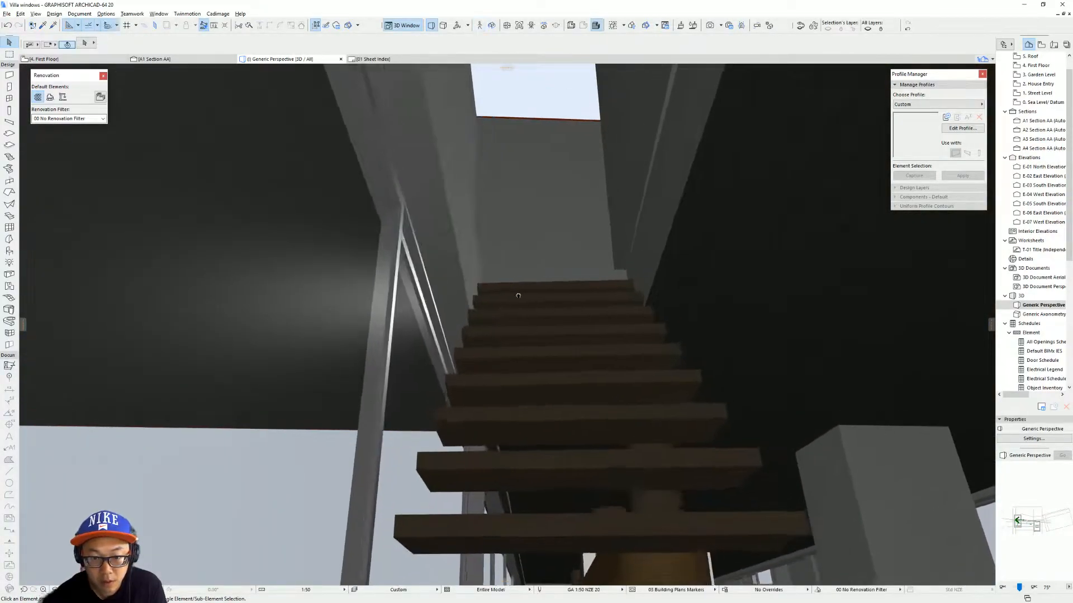
pyautogui.moveTo(520, 295); pyautogui.dragTo(472, 343, button='middle')
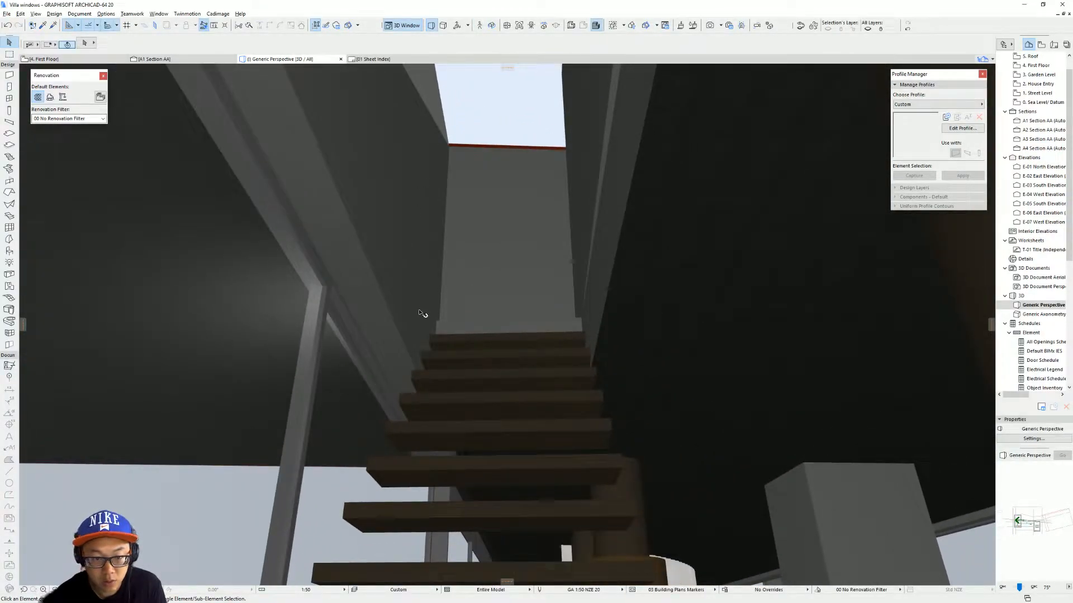
pyautogui.click(544, 261)
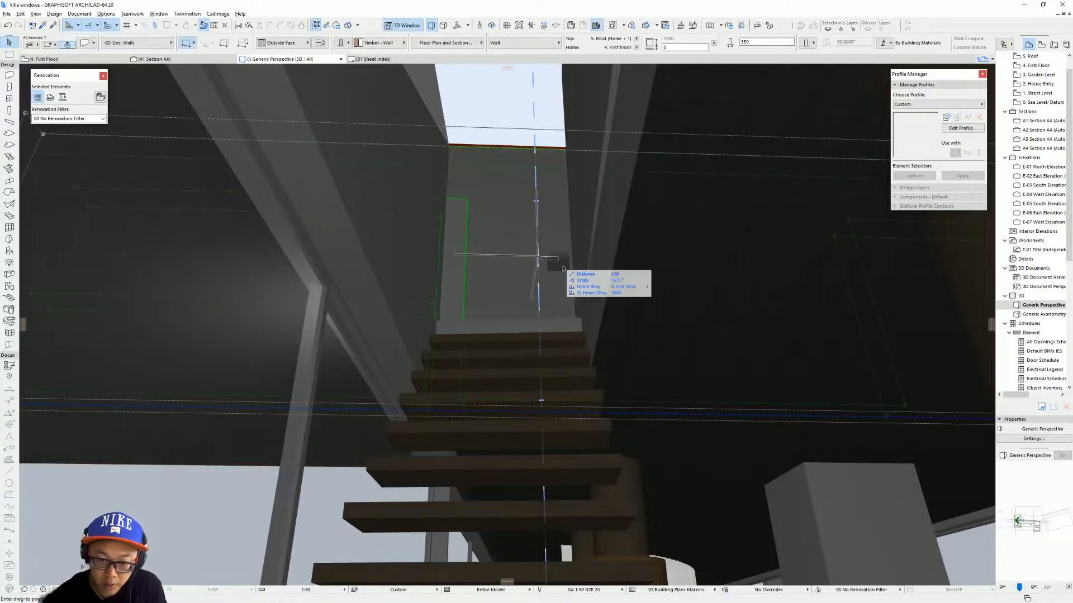
pyautogui.press('Escape')
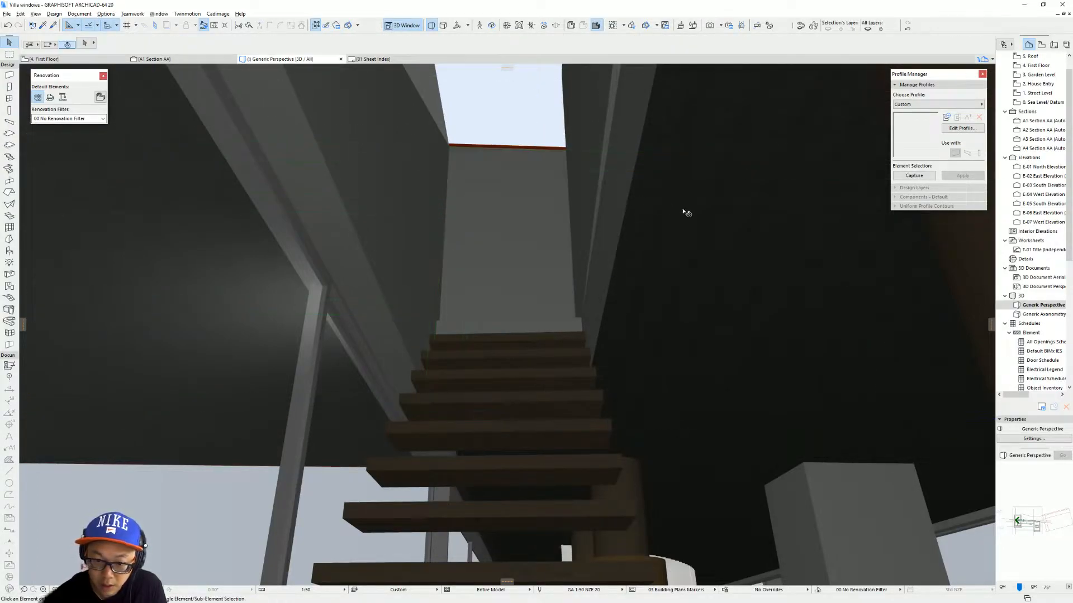
pyautogui.scroll(2, 625, 201)
pyautogui.click(734, 323)
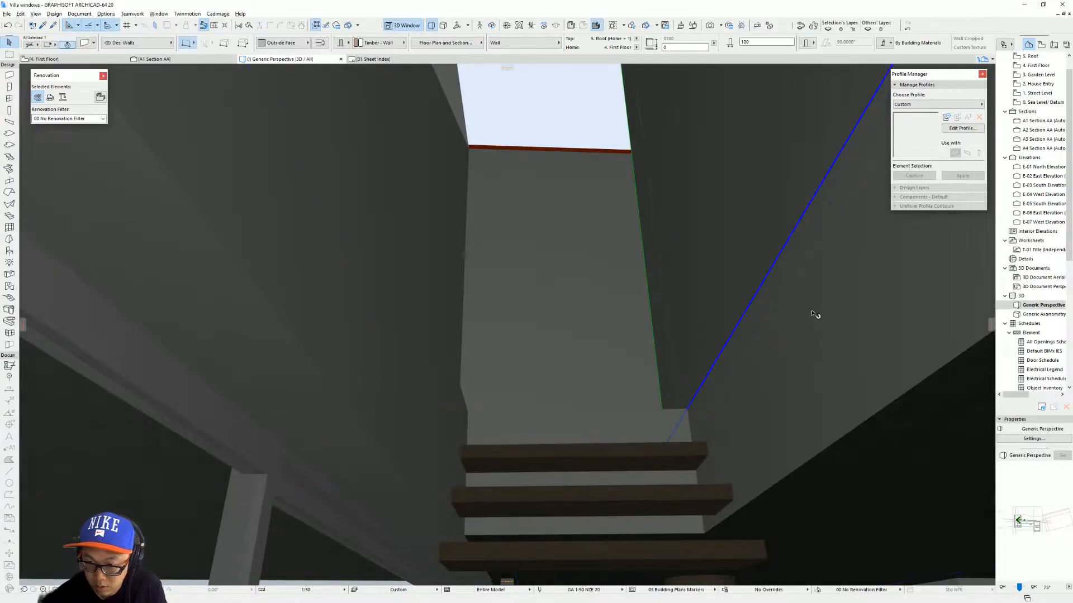
pyautogui.scroll(-1, 814, 314)
pyautogui.moveTo(814, 314); pyautogui.dragTo(550, 345, button='middle')
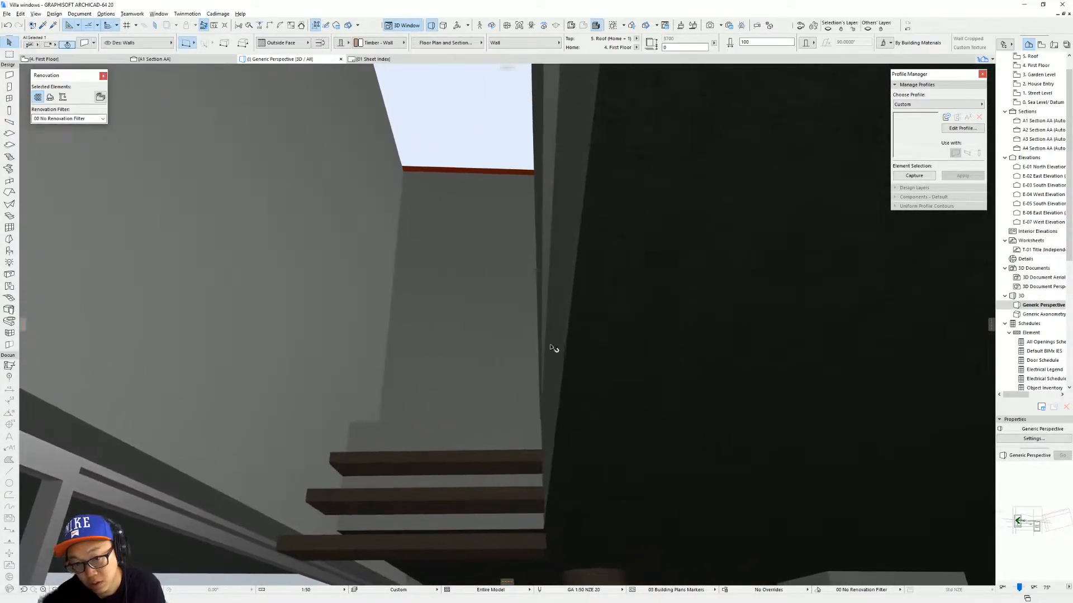
pyautogui.press('F2')
pyautogui.press('Escape')
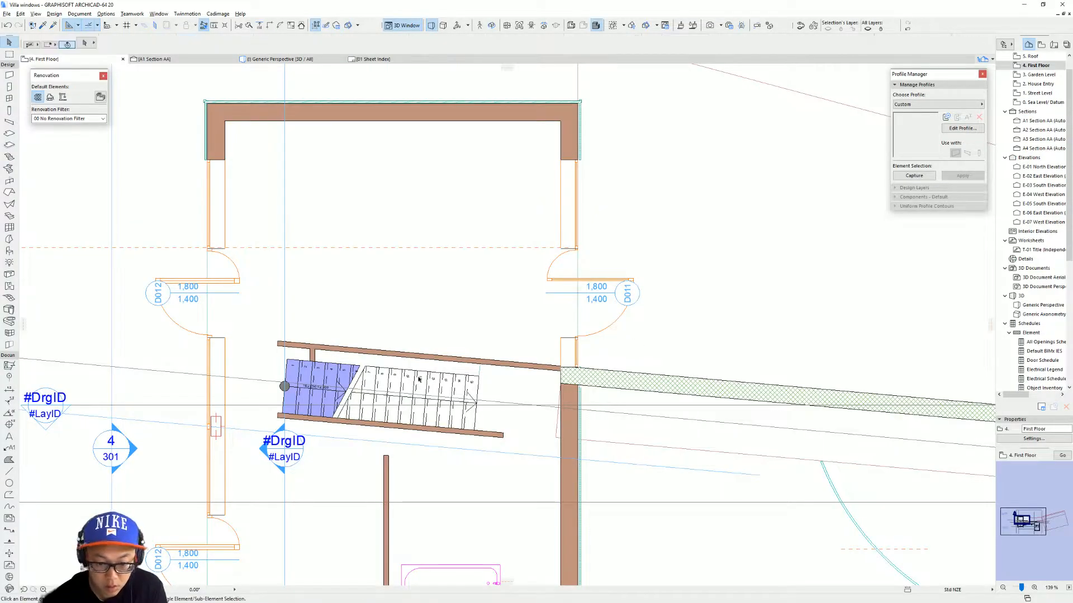
# Reshape the First Floor slab's stair opening by moving its corner to line up with the stair's upper end.
pyautogui.scroll(3, 985, 112)
pyautogui.moveTo(347, 434); pyautogui.dragTo(876, 254, button='middle')
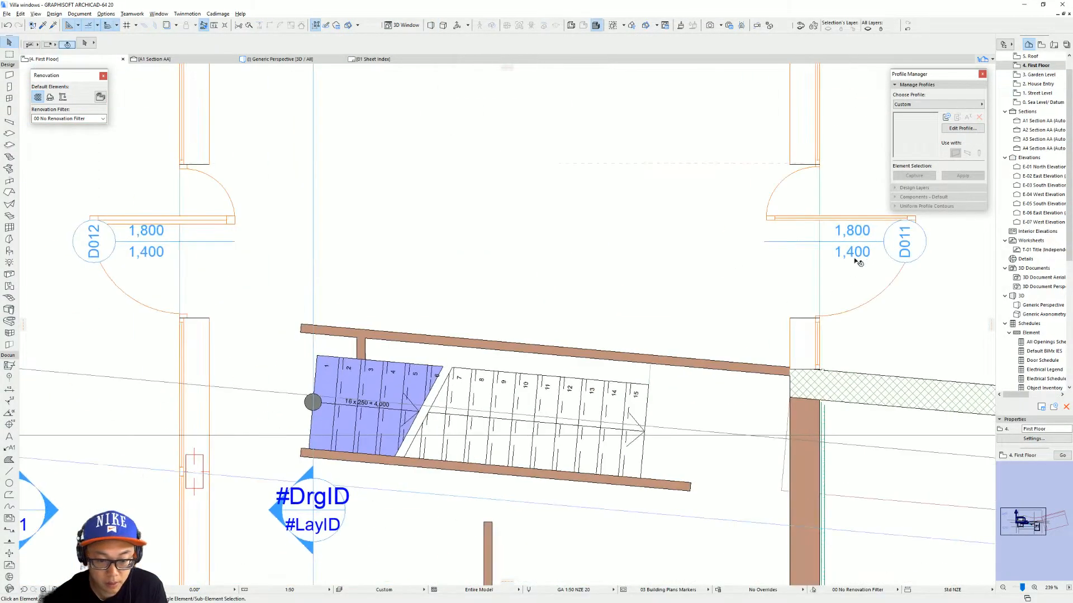
pyautogui.click(529, 498)
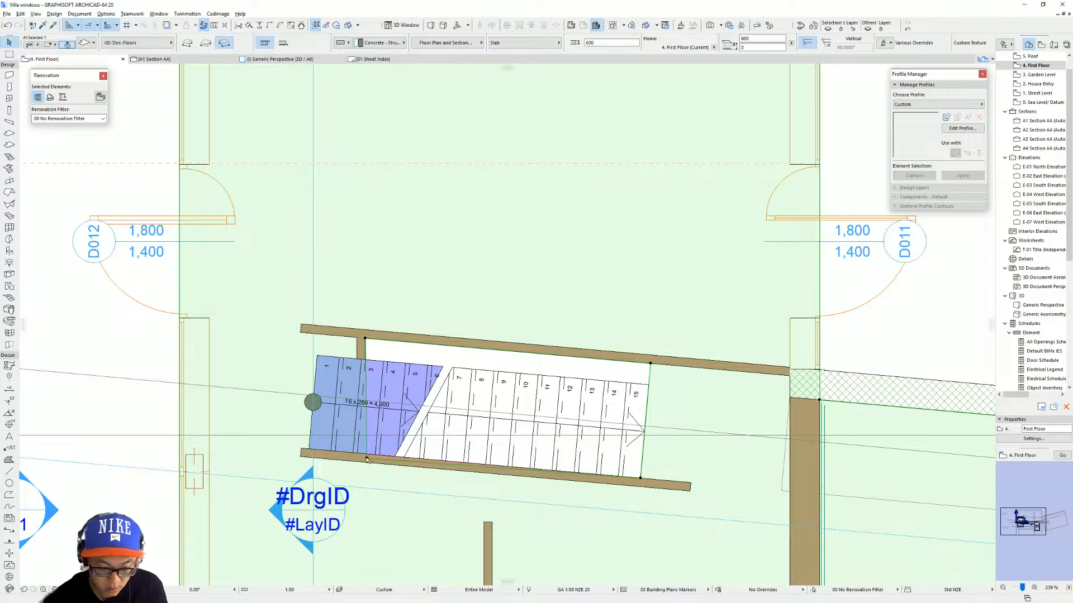
pyautogui.click(367, 458)
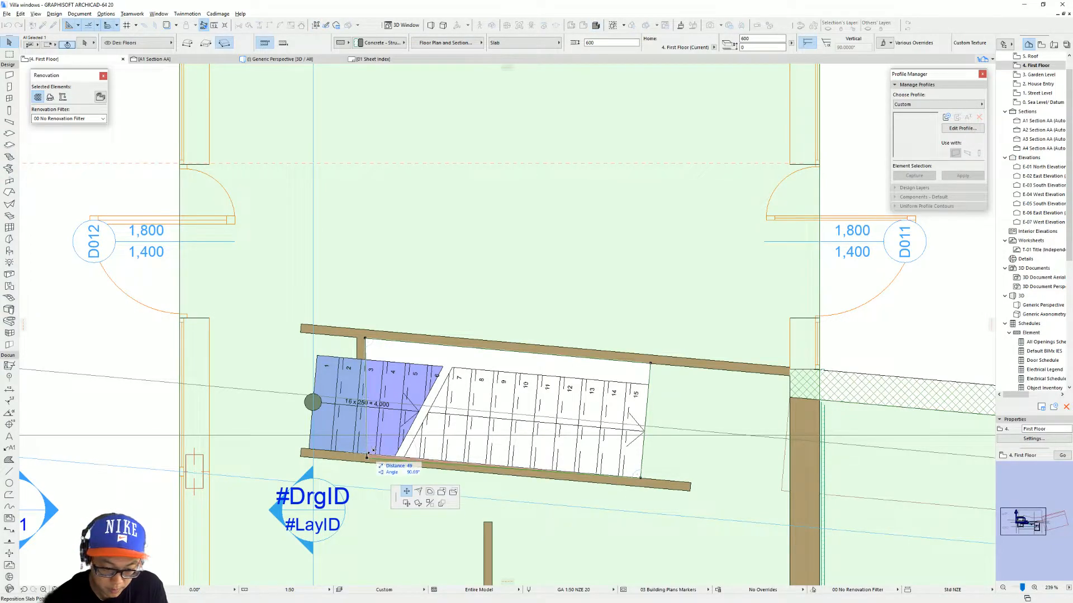
pyautogui.click(368, 453)
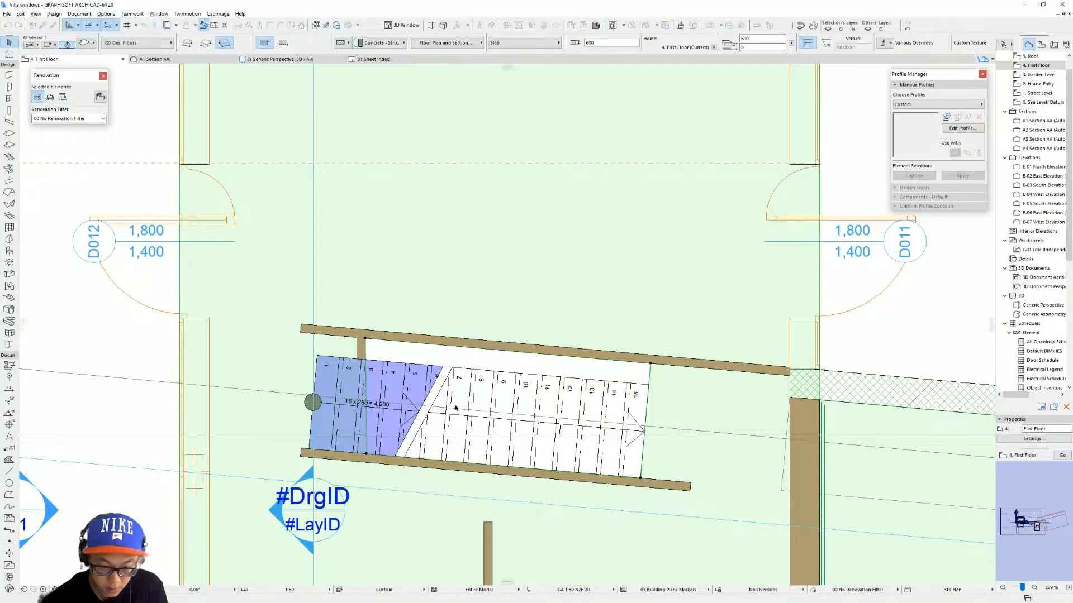
pyautogui.click(637, 363)
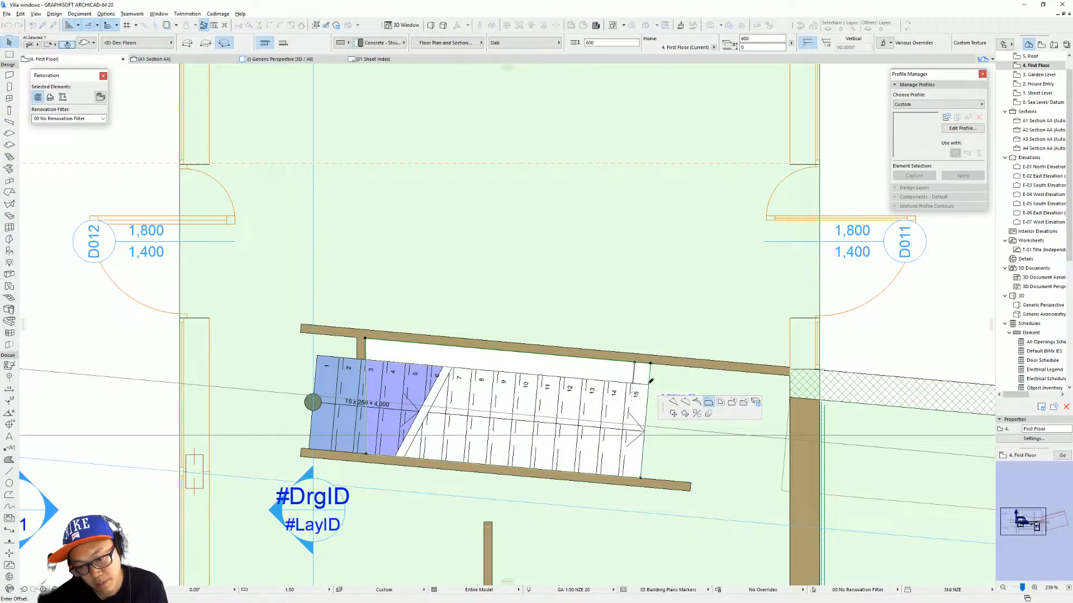
pyautogui.click(649, 384)
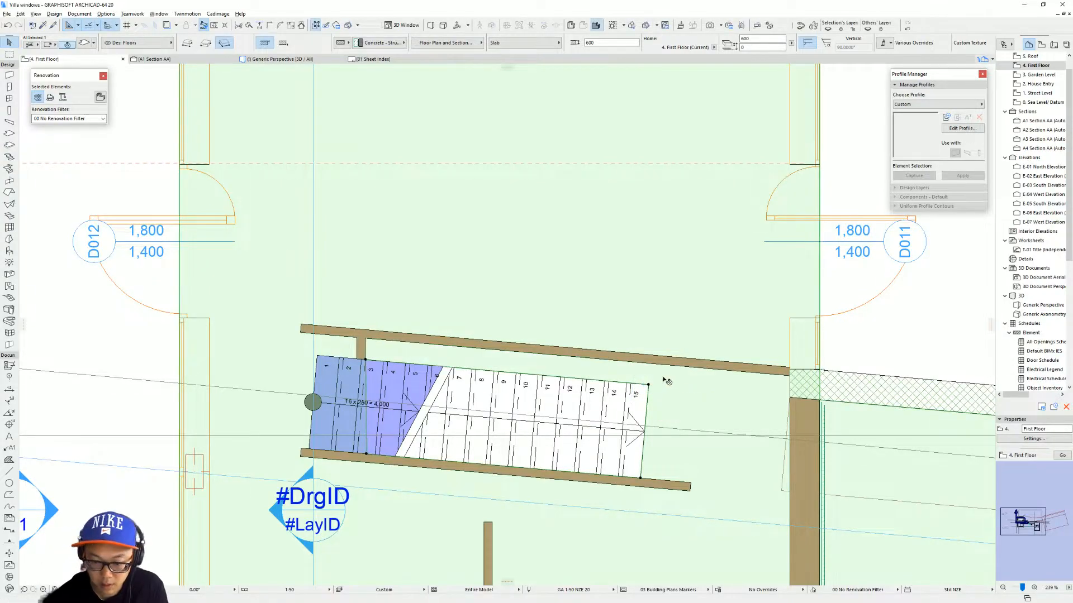
pyautogui.press('Escape')
# Move the wall along the stair's upper side down so it aligns with the edge of the stair.
pyautogui.click(659, 367)
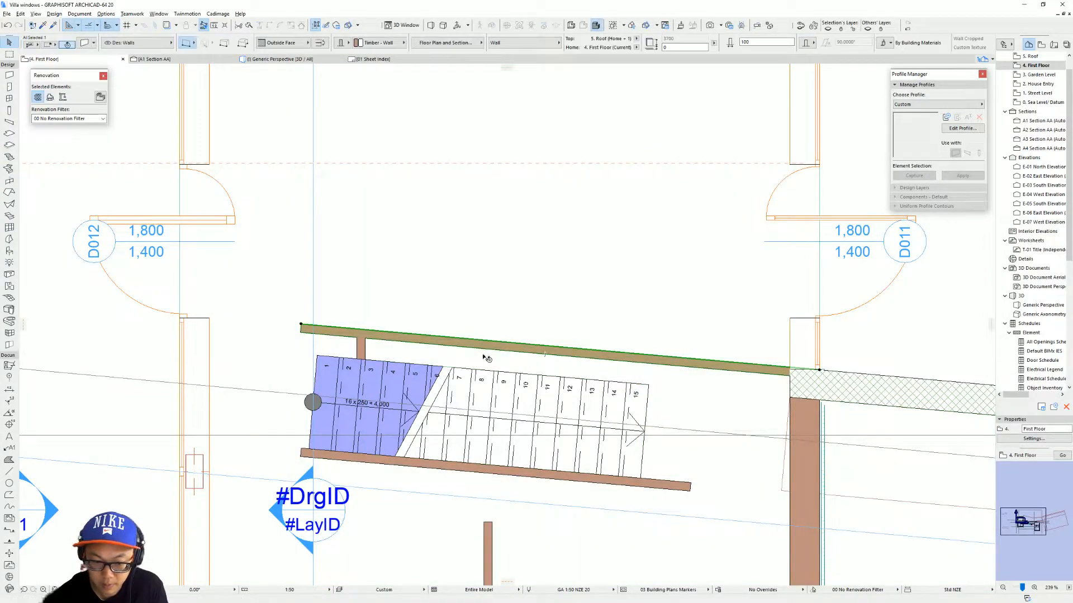
pyautogui.hotkey('ctrl', 'd')
pyautogui.click(365, 338)
pyautogui.click(365, 358)
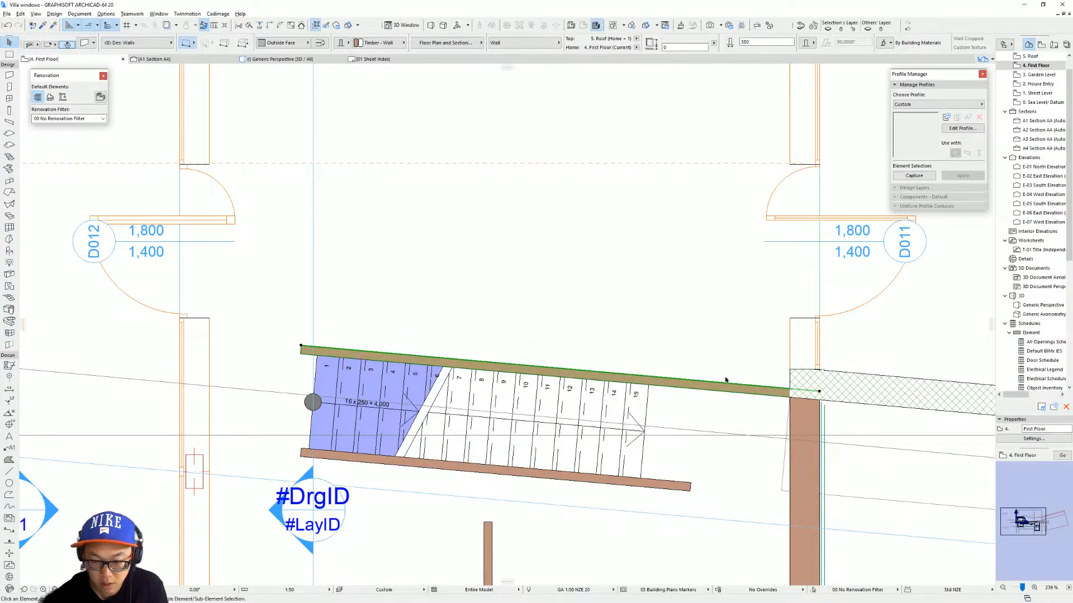
pyautogui.press('Escape')
pyautogui.scroll(-4, 727, 386)
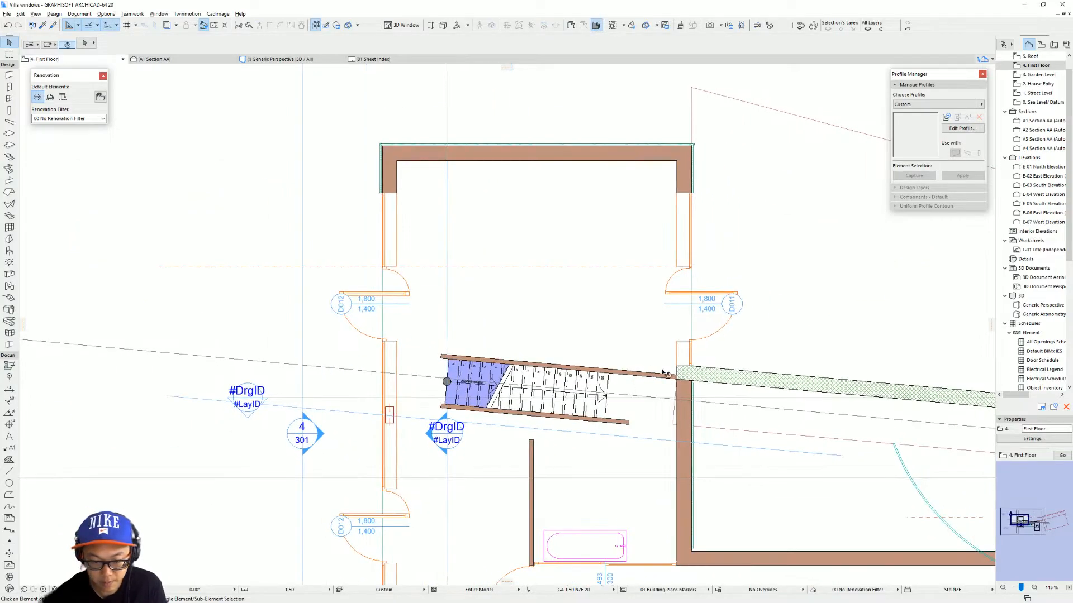
pyautogui.press('F3')
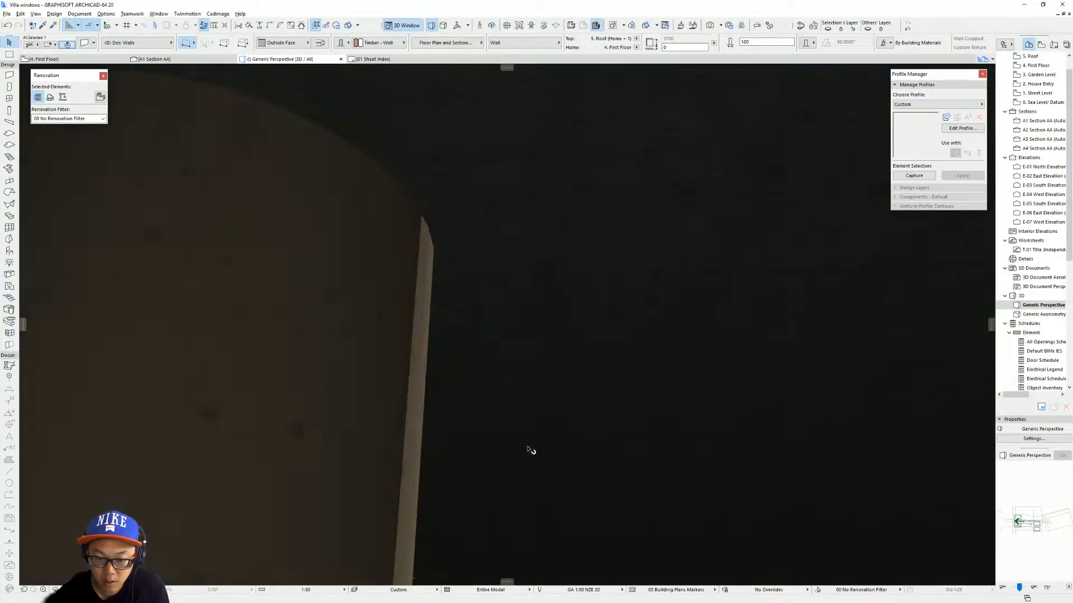
pyautogui.press('F2')
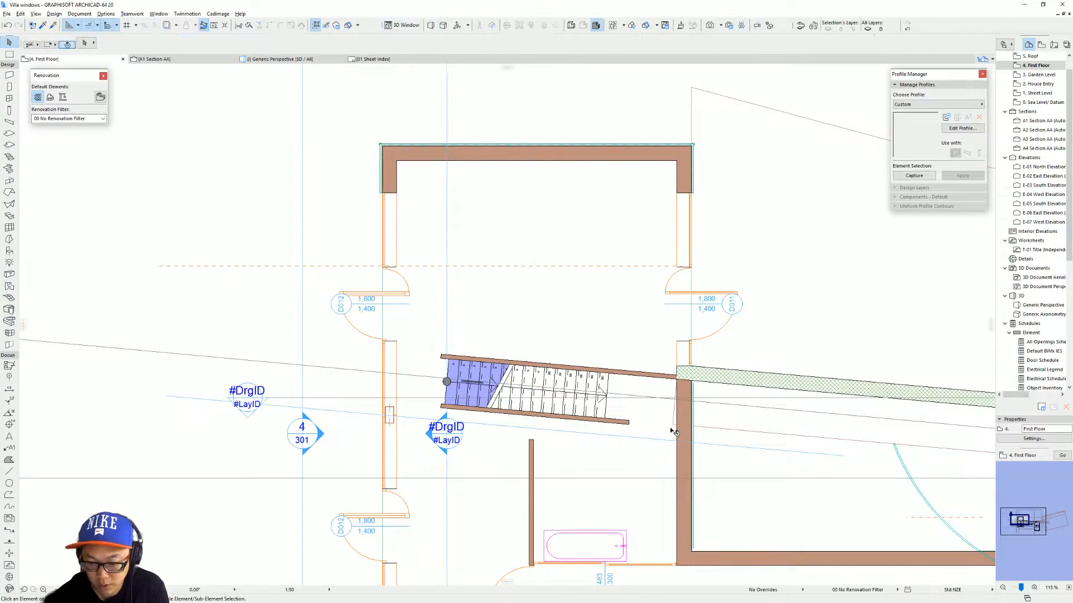
pyautogui.click(673, 425)
pyautogui.click(673, 426)
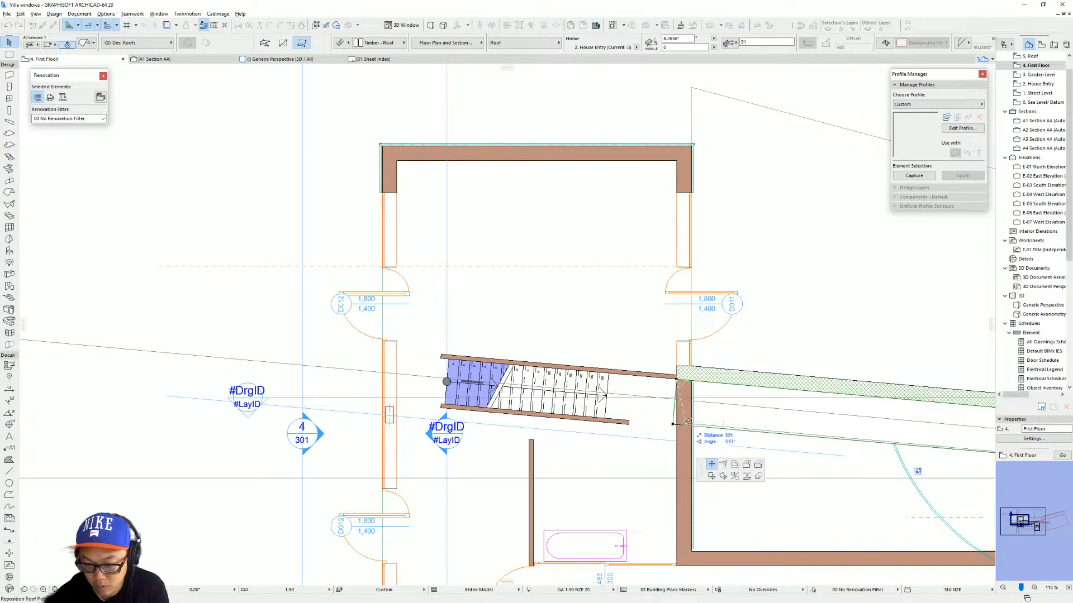
pyautogui.press('Escape')
pyautogui.press('Escape')
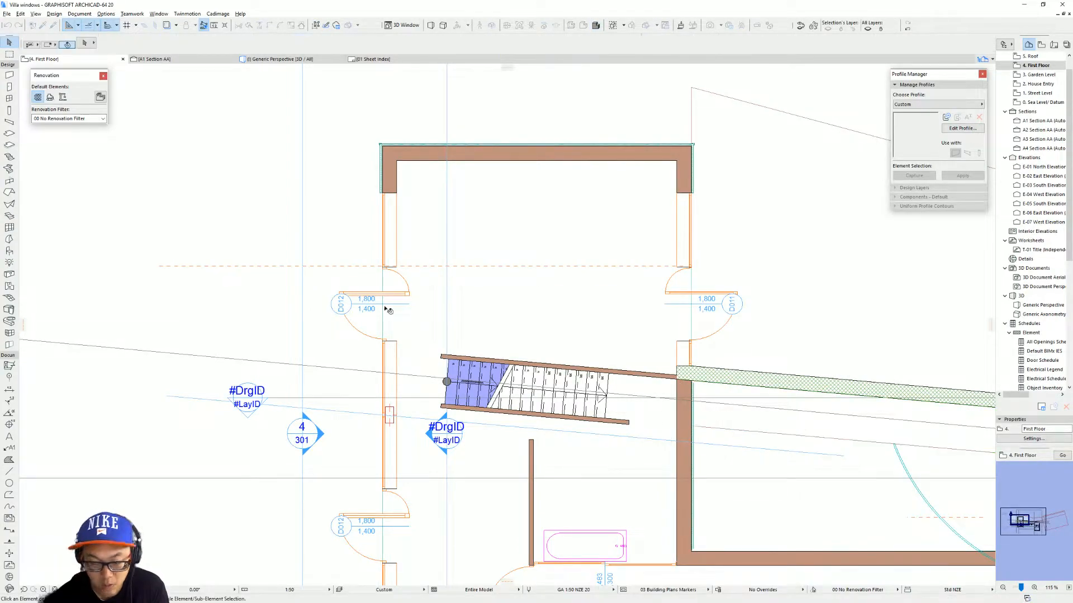
# Set the Window tool's default to Round Window 20 from the Special Windows 20 library folder.
pyautogui.click(9, 99)
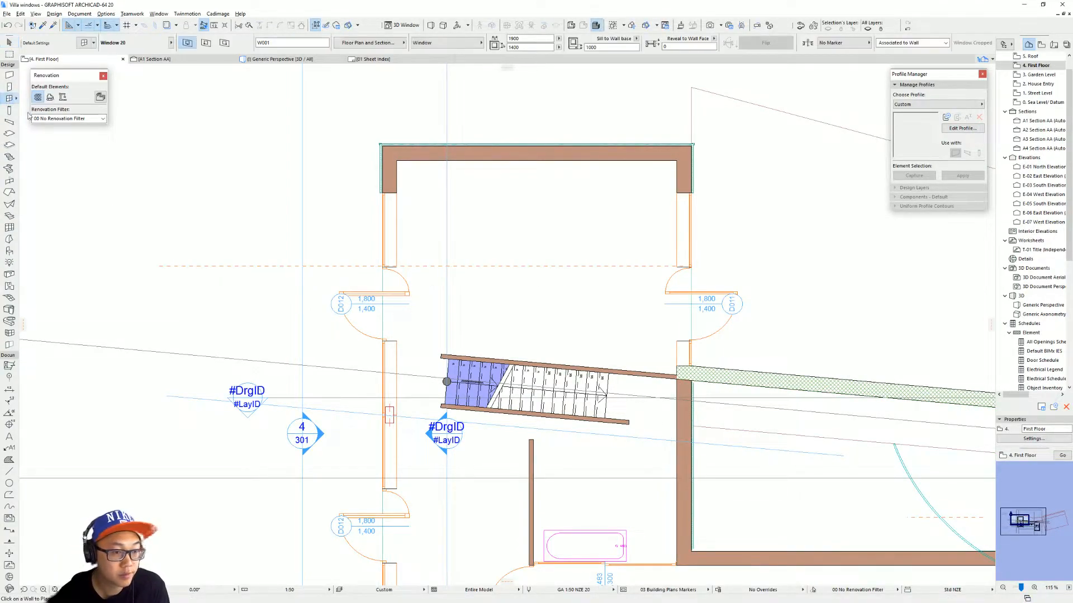
pyautogui.hotkey('ctrl', 't')
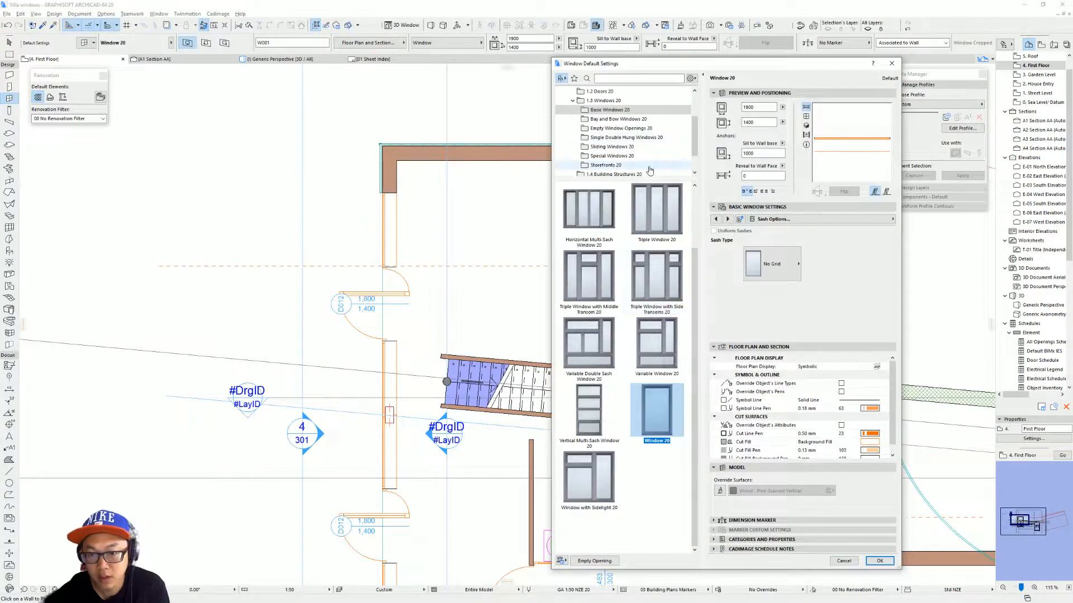
pyautogui.click(611, 128)
pyautogui.scroll(-5, 595, 381)
pyautogui.click(594, 373)
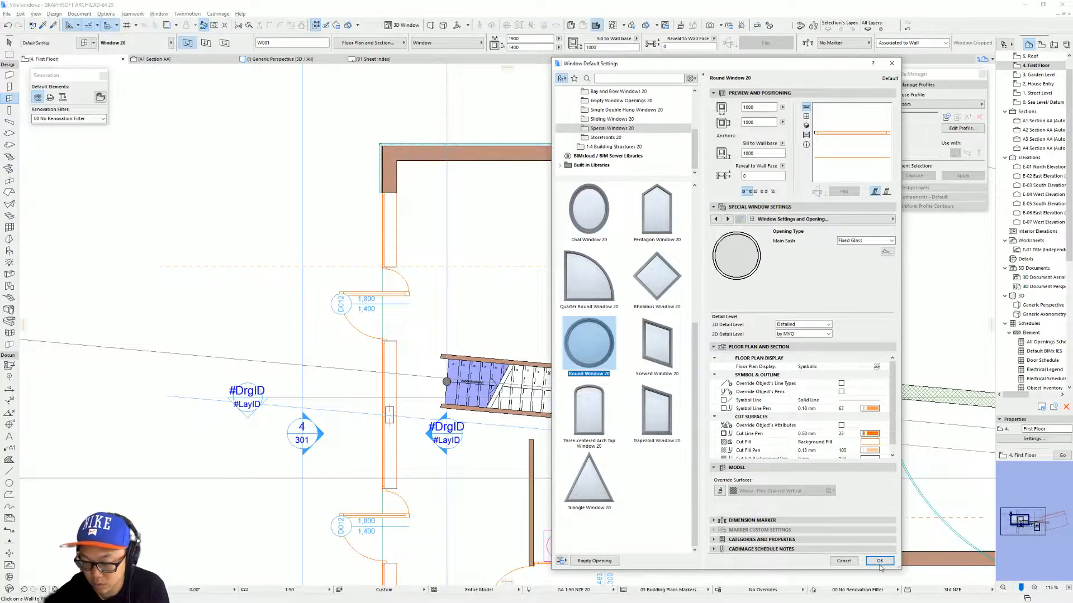
pyautogui.click(879, 561)
# Place a round window in the wall at the upper end of the stair.
pyautogui.scroll(5, 648, 398)
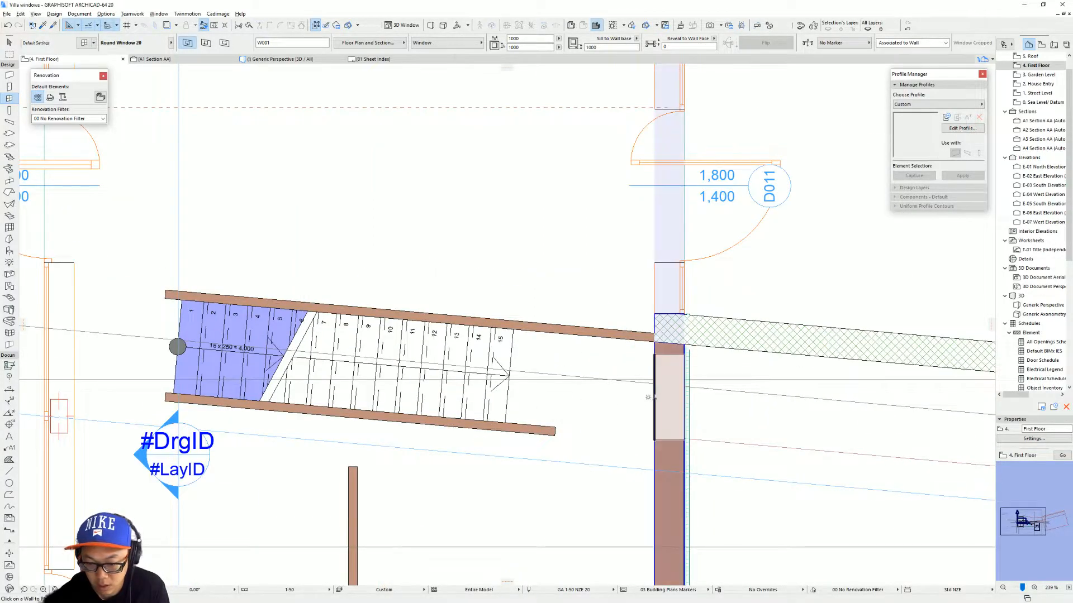
pyautogui.click(648, 397)
pyautogui.click(705, 402)
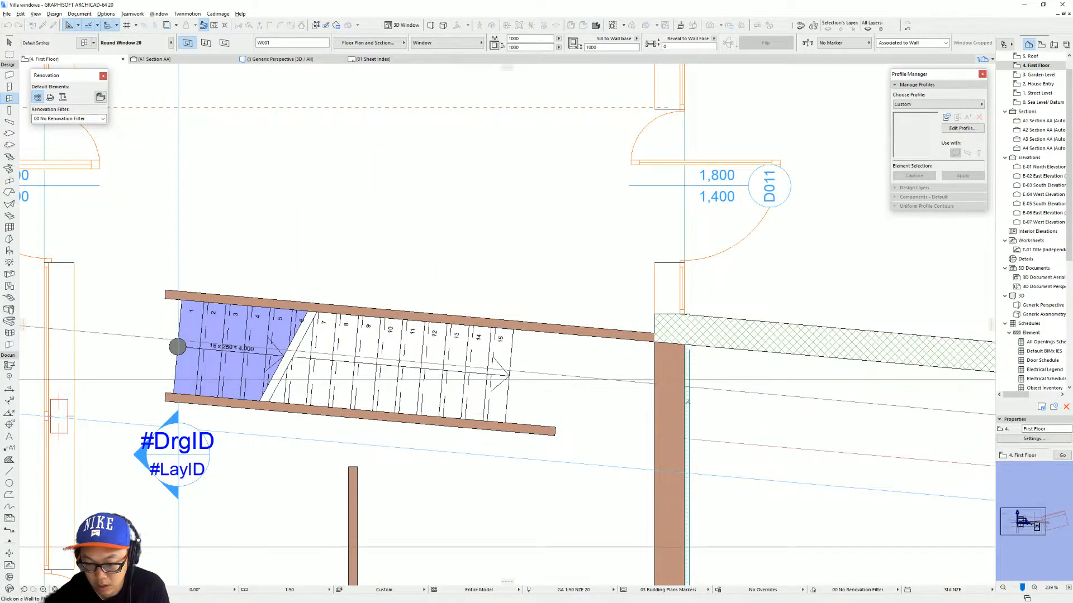
pyautogui.click(373, 364)
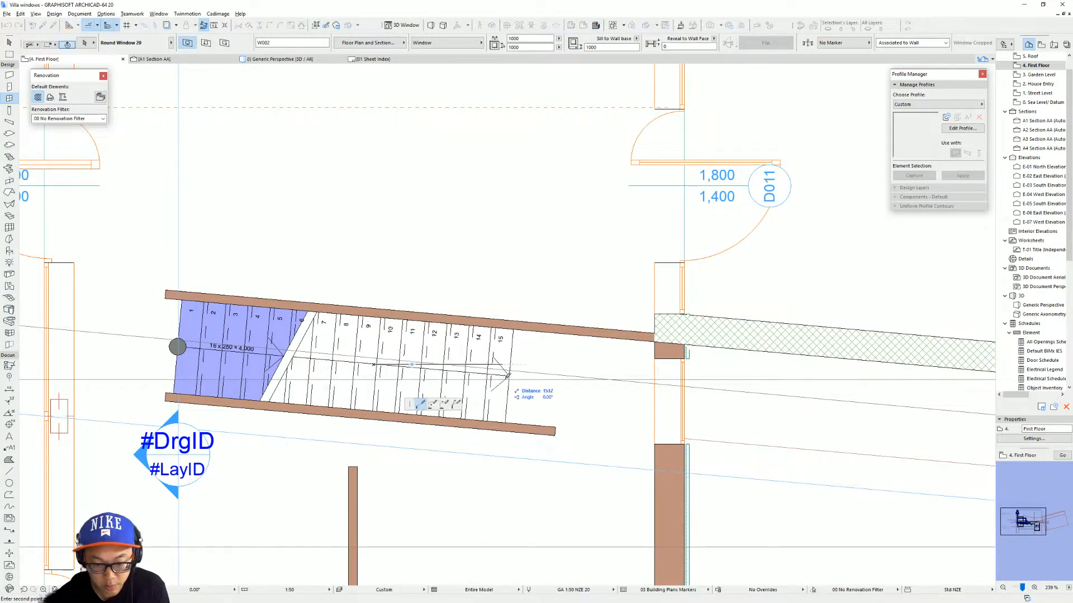
pyautogui.press('Escape')
# Draw a drafting line from the stair's start point across to the wall along the stair's axis.
pyautogui.click(7, 472)
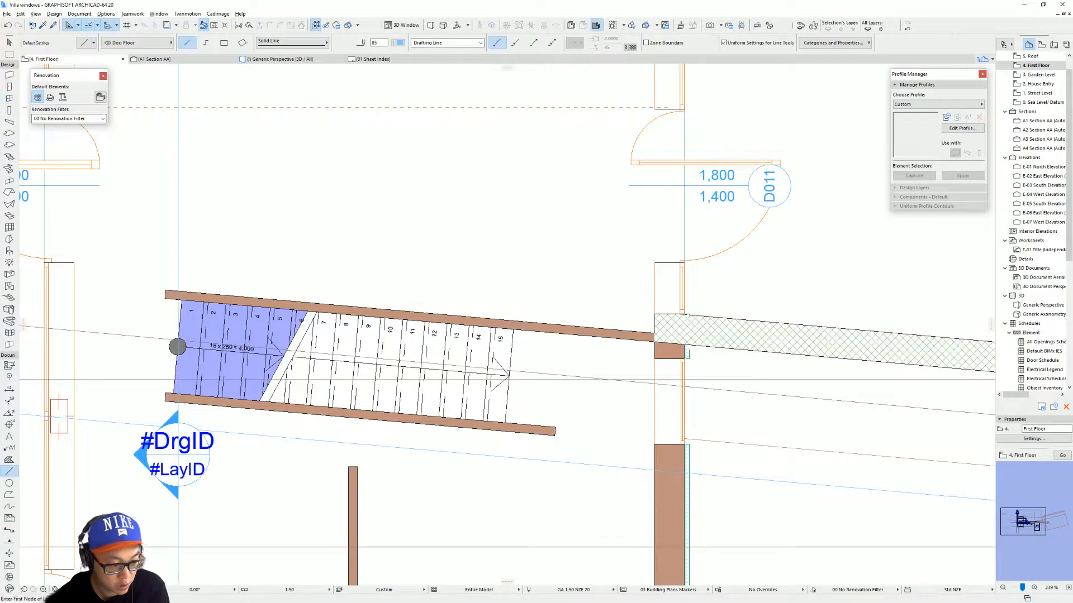
pyautogui.click(178, 347)
pyautogui.click(884, 409)
pyautogui.press('Escape')
# Move the round window slightly along the wall to align it with the drafting line.
pyautogui.click(684, 401)
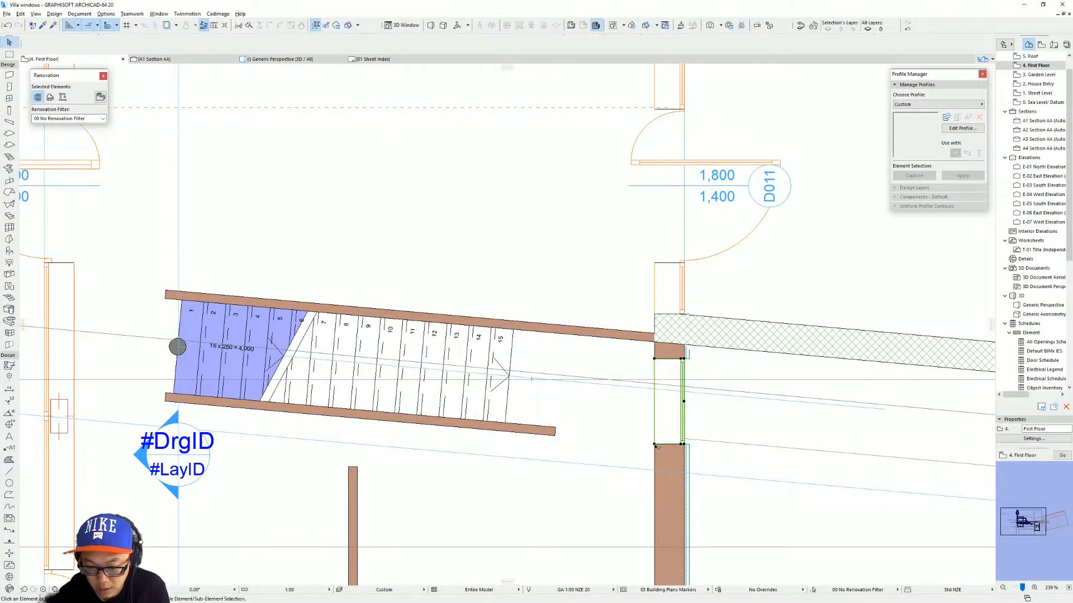
pyautogui.hotkey('ctrl', 'd')
pyautogui.click(683, 401)
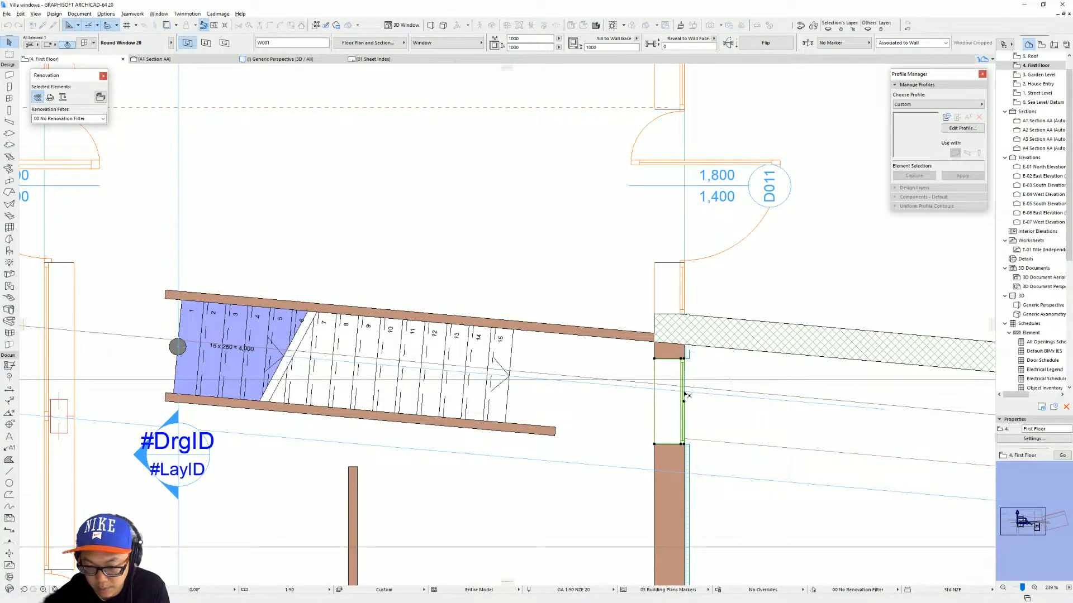
pyautogui.click(684, 391)
# Set the round window's width and height to 400 mm.
pyautogui.click(522, 36)
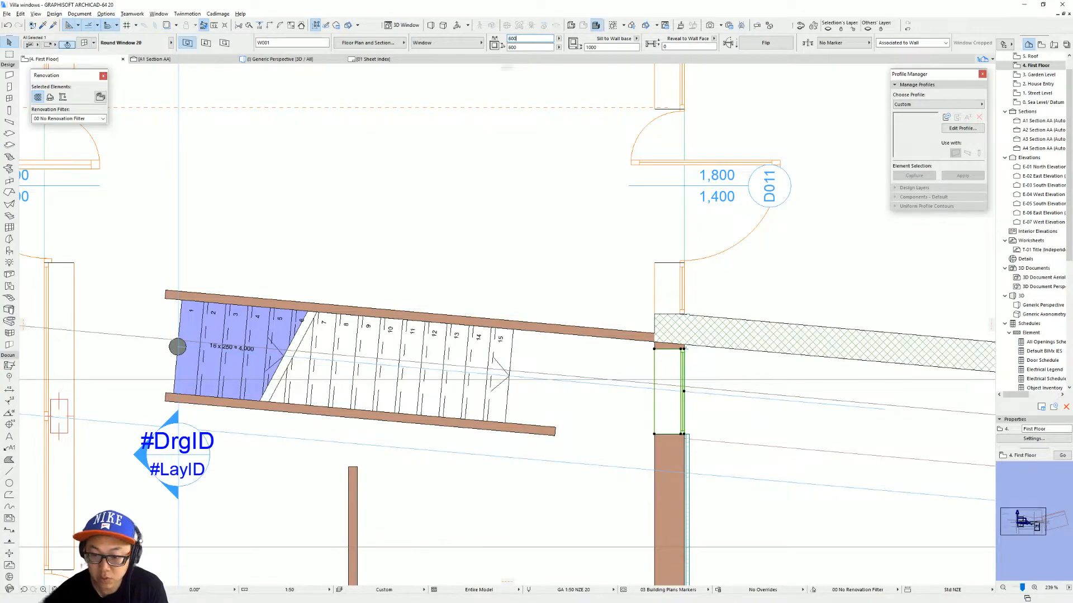
pyautogui.write('600')
pyautogui.press('Return')
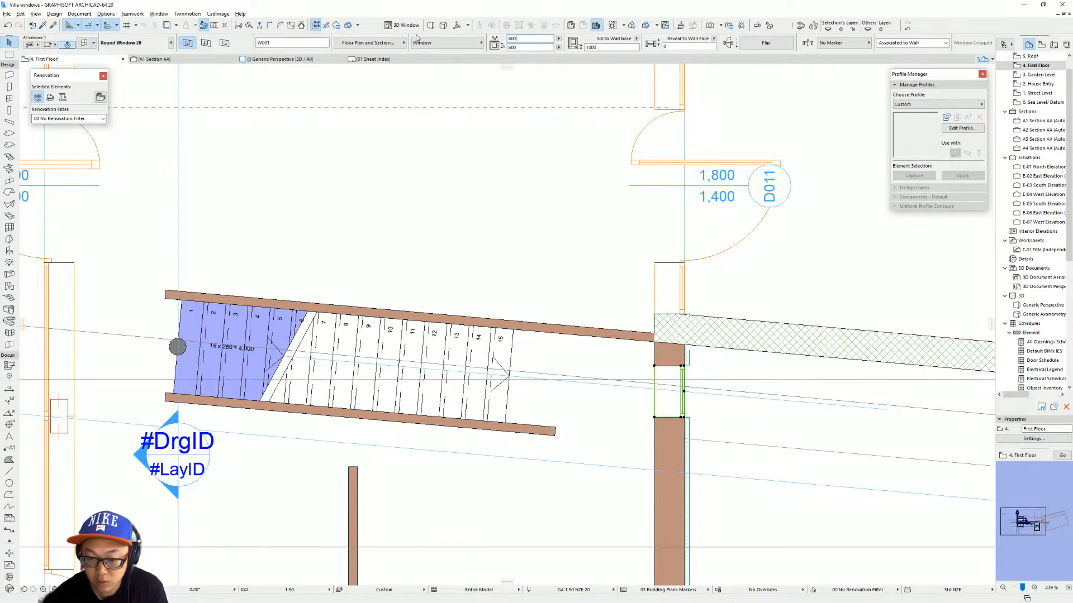
pyautogui.click(524, 40)
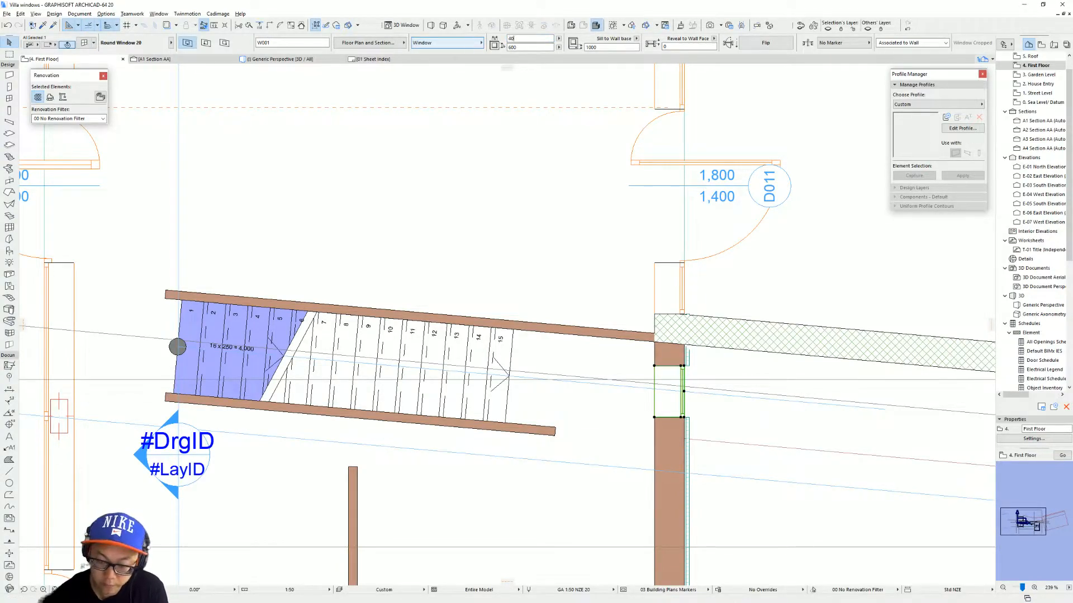
pyautogui.write('400')
pyautogui.press('Return')
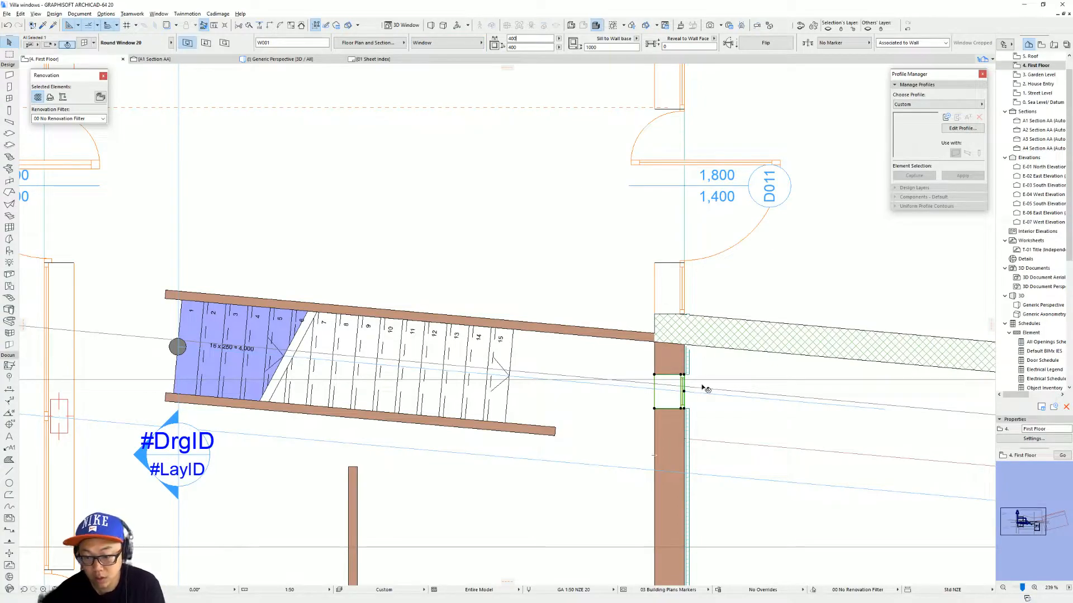
# Examine the round window above the stair in the 3D perspective and compare it with the reference photo.
pyautogui.press('F3')
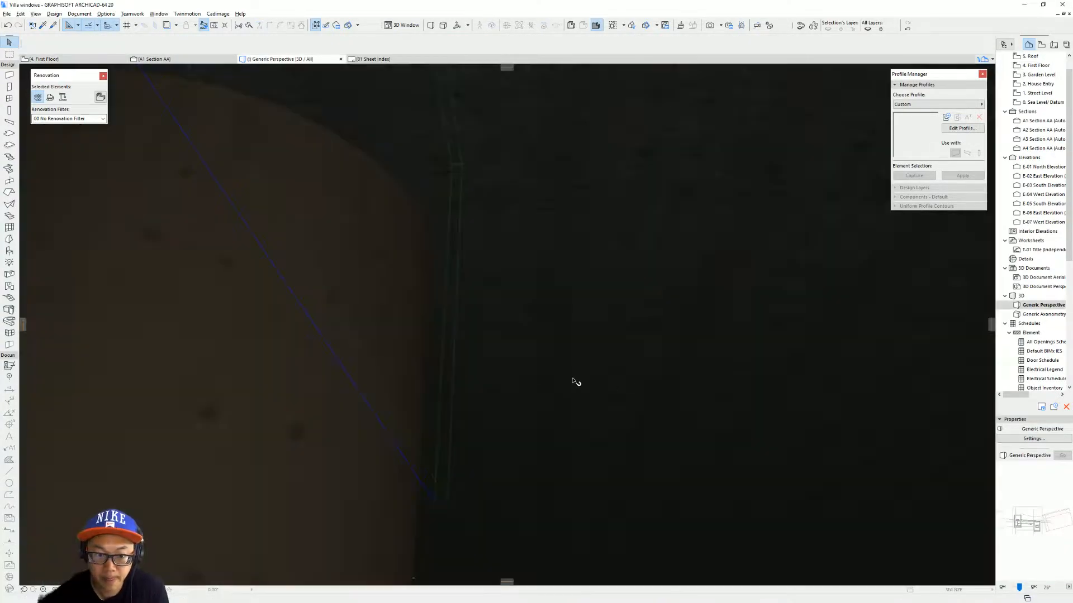
pyautogui.click(510, 442)
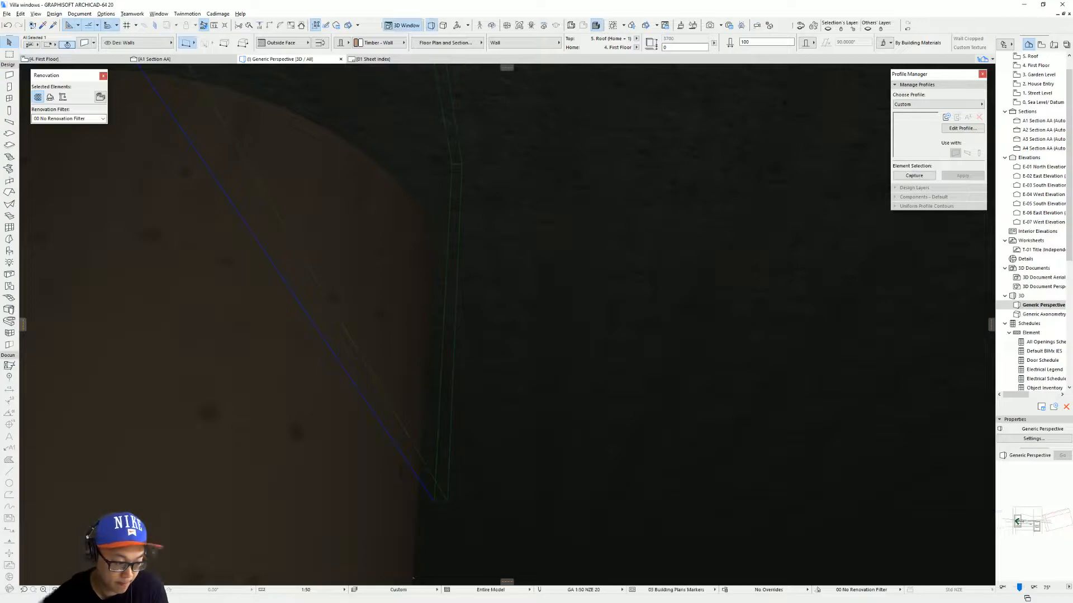
pyautogui.click(78, 590)
pyautogui.press('Up')
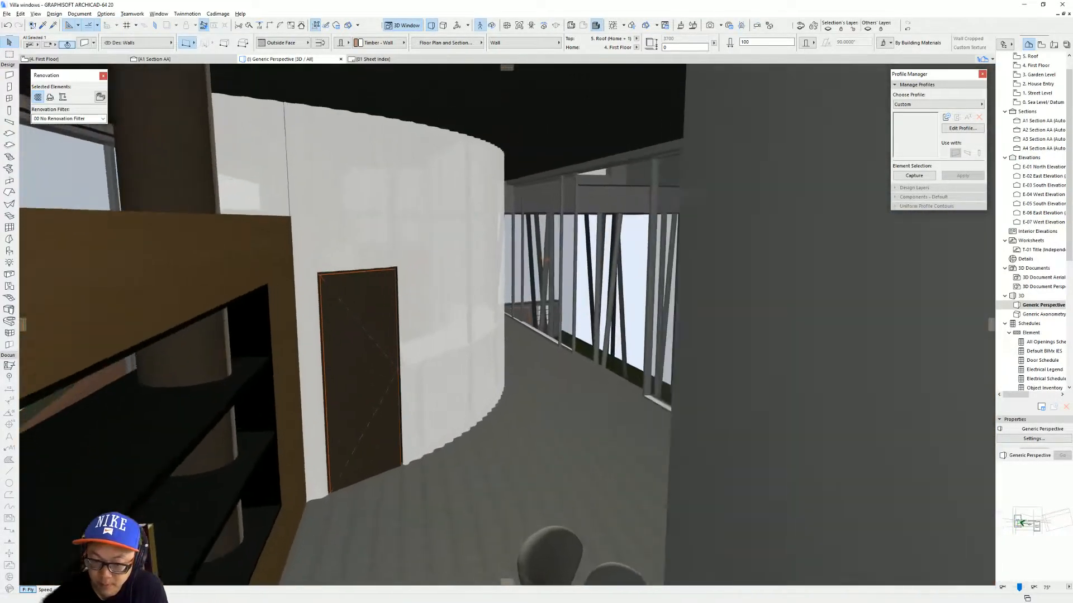
pyautogui.press('Left')
pyautogui.press('Down')
pyautogui.press('Down')
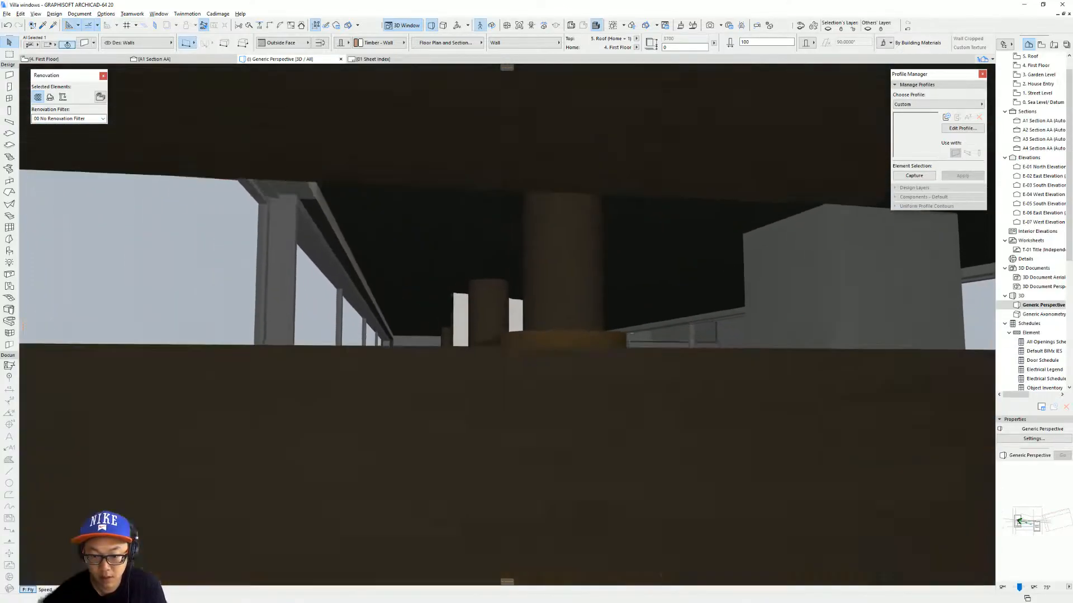
pyautogui.press('Down')
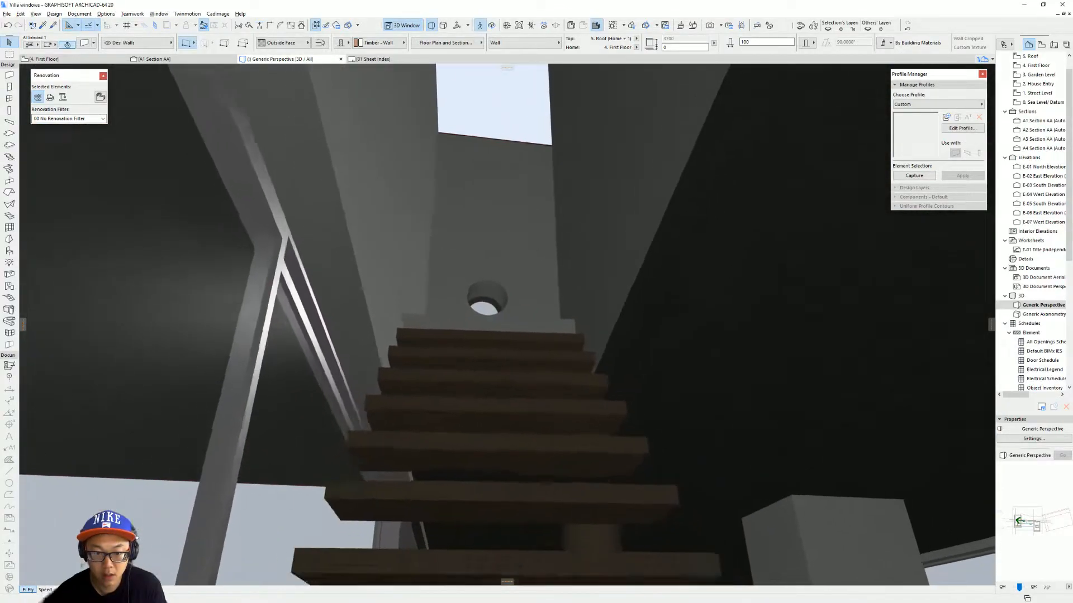
pyautogui.press('Escape')
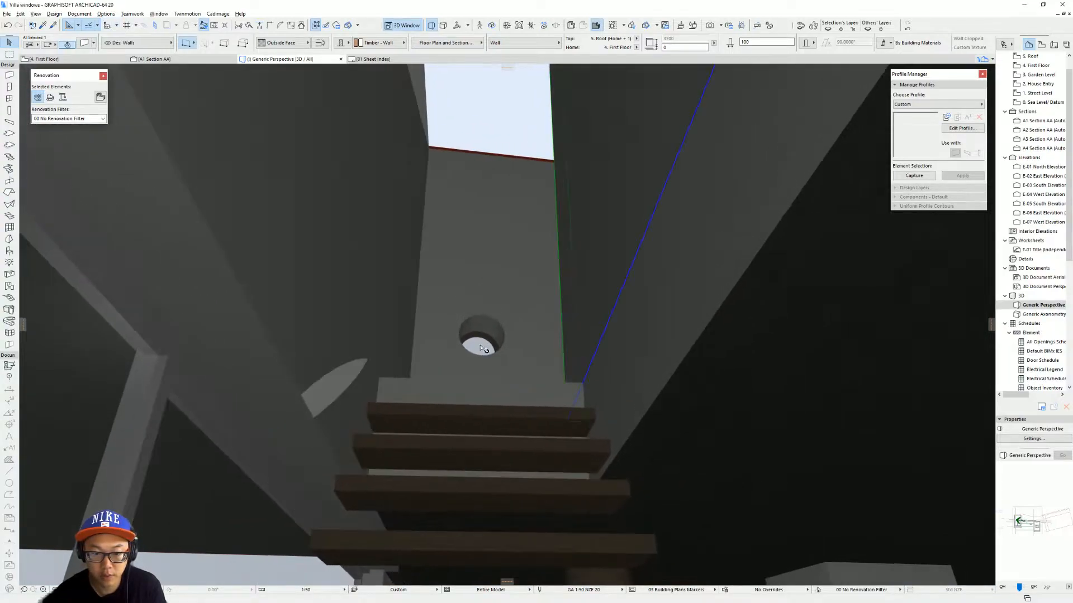
pyautogui.click(479, 341)
pyautogui.hotkey('alt', 'Tab')
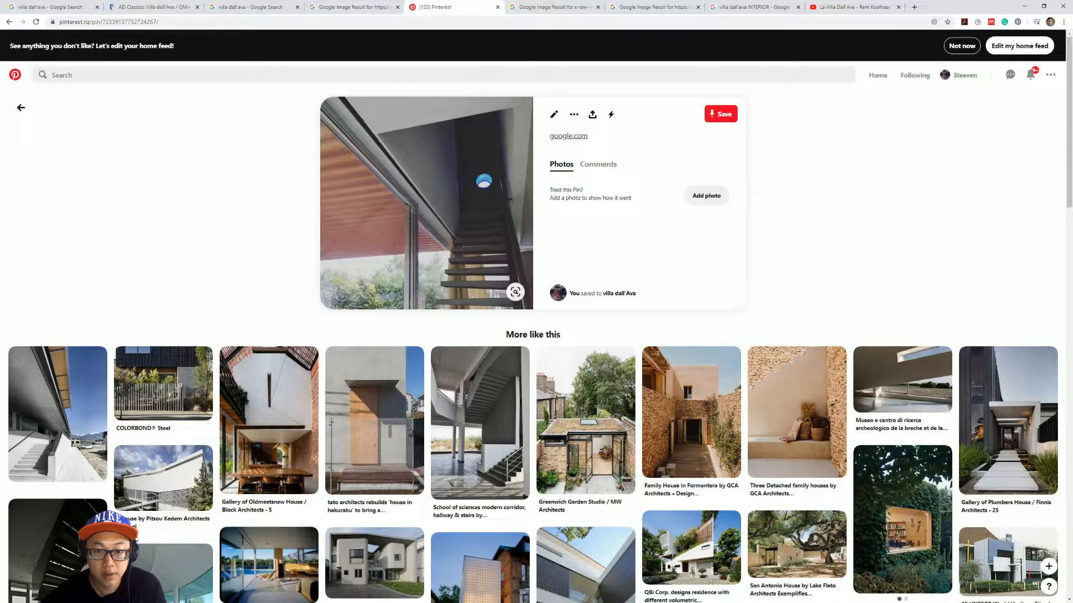
pyautogui.hotkey('alt', 'Tab')
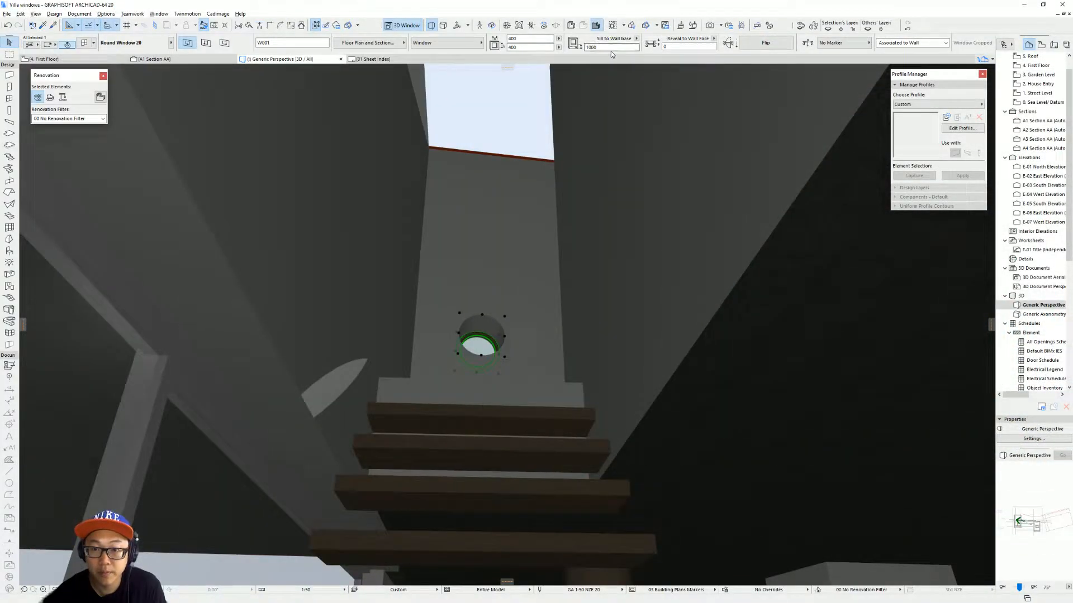
# Set the round window's sill height to 1400 mm.
pyautogui.click(609, 47)
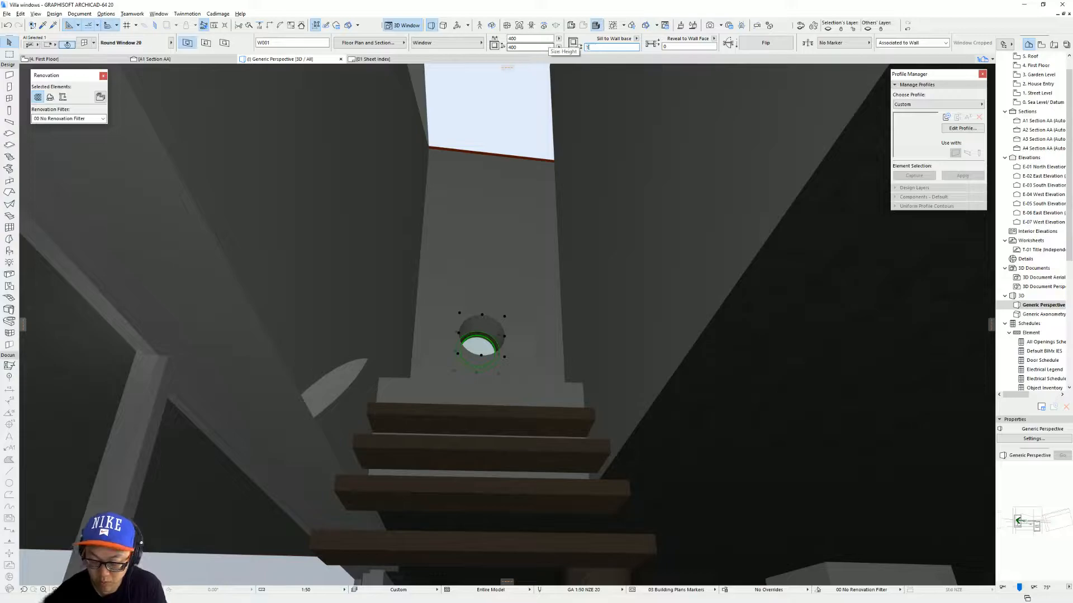
pyautogui.press('Return')
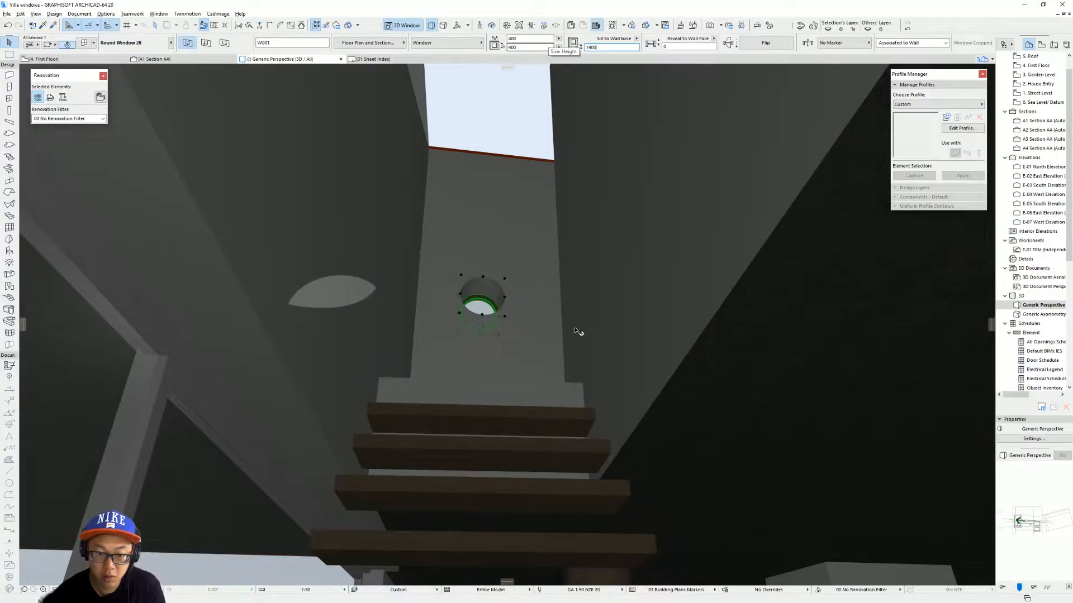
pyautogui.scroll(-4, 575, 329)
pyautogui.moveTo(564, 344); pyautogui.dragTo(521, 319, button='middle')
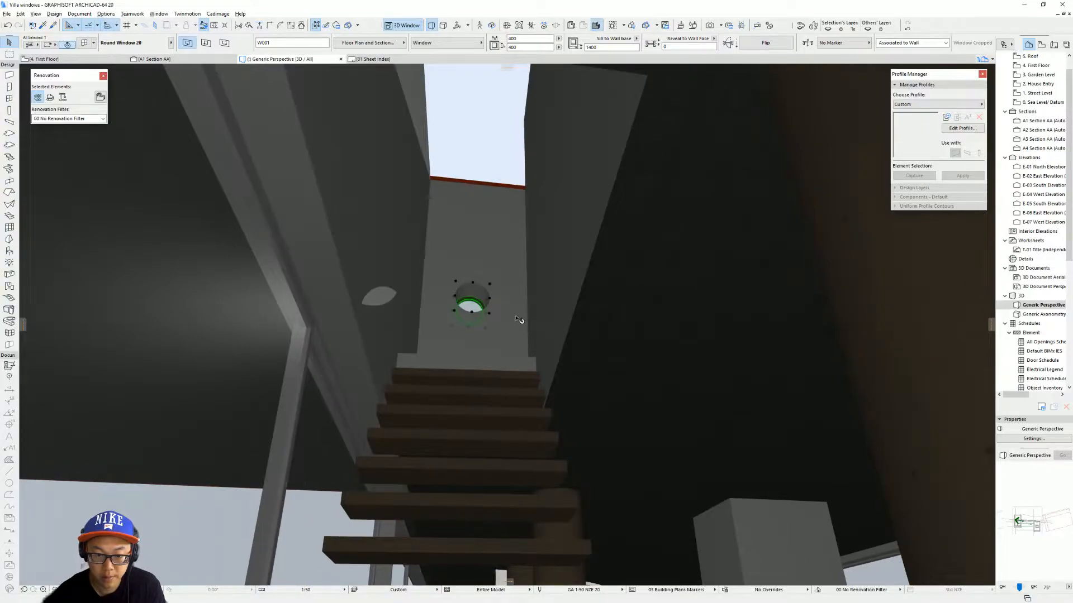
pyautogui.press('Escape')
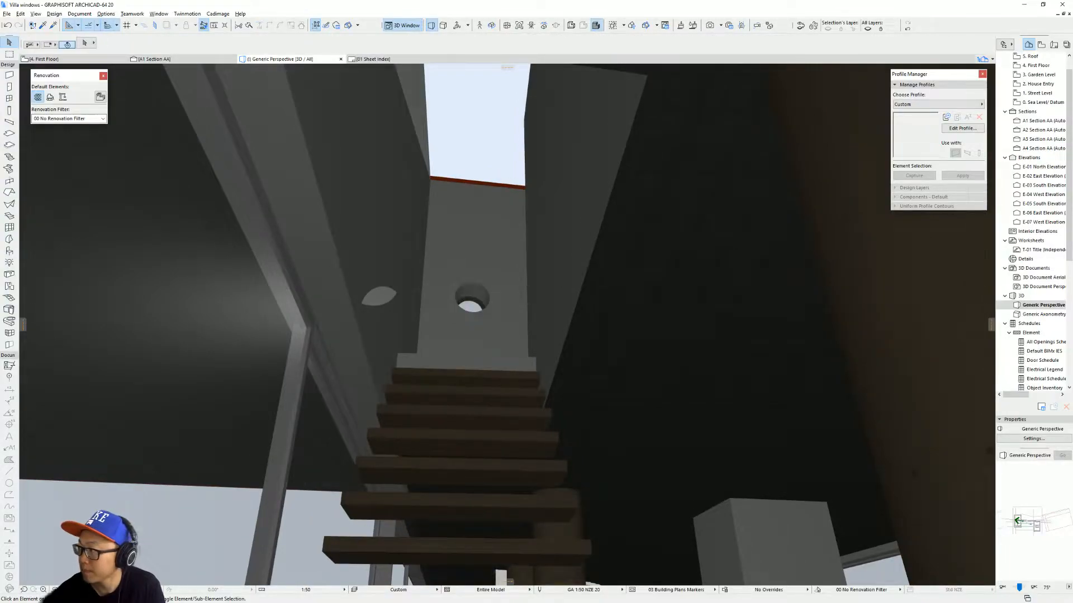
# Raise the round window's sill height to 1600 mm.
pyautogui.hotkey('alt', 'Tab')
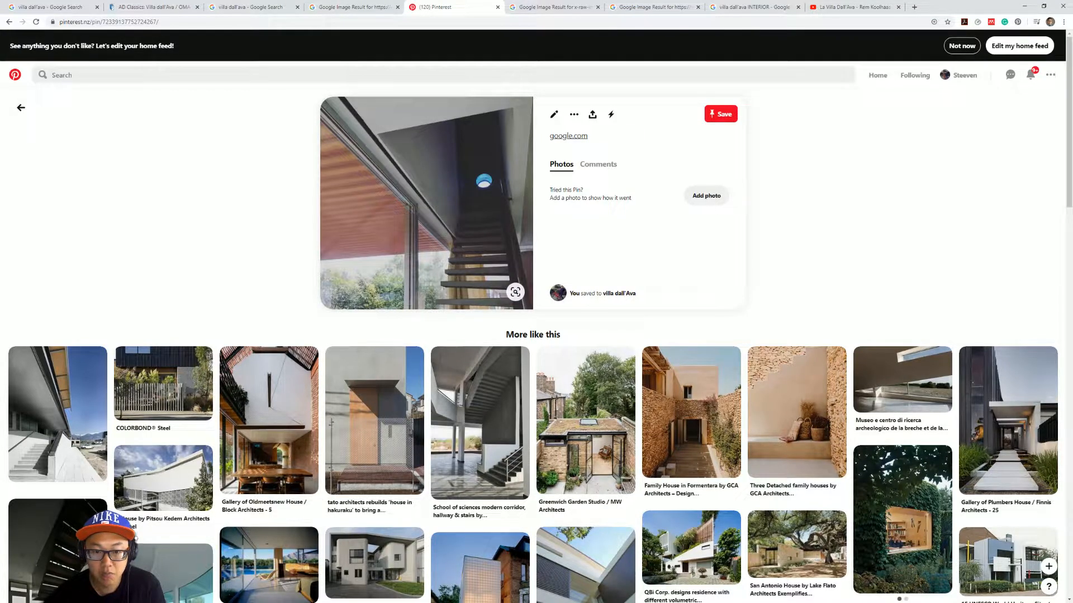
pyautogui.hotkey('alt', 'Tab')
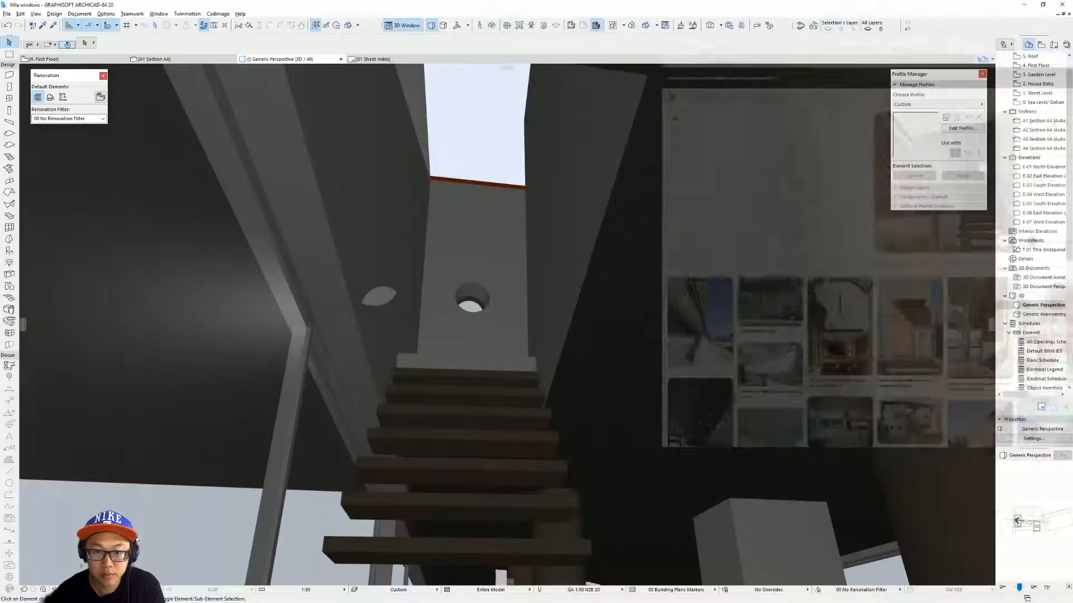
pyautogui.click(474, 309)
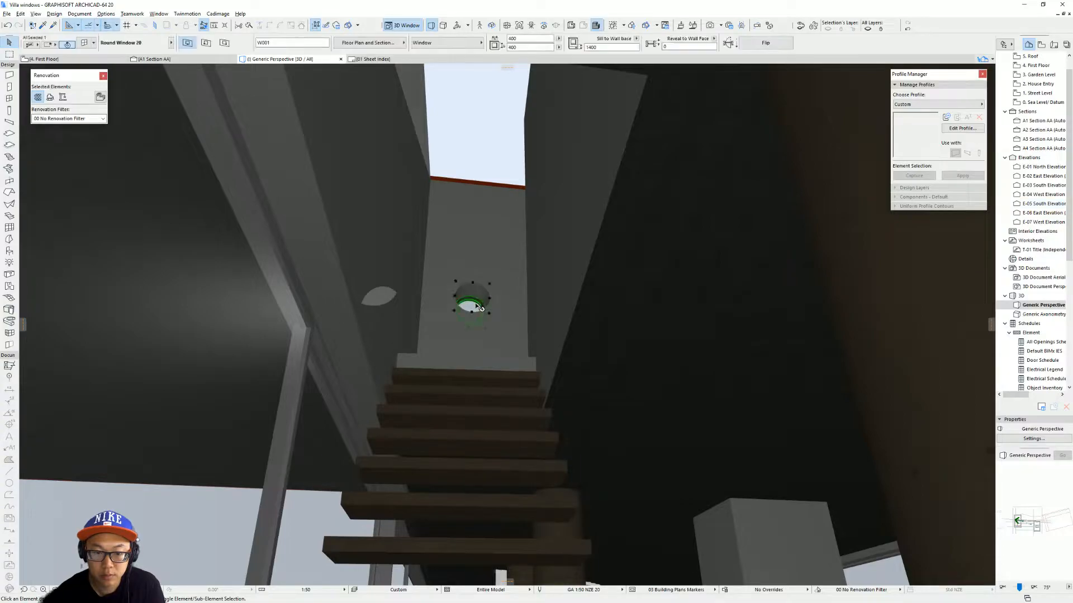
pyautogui.click(592, 47)
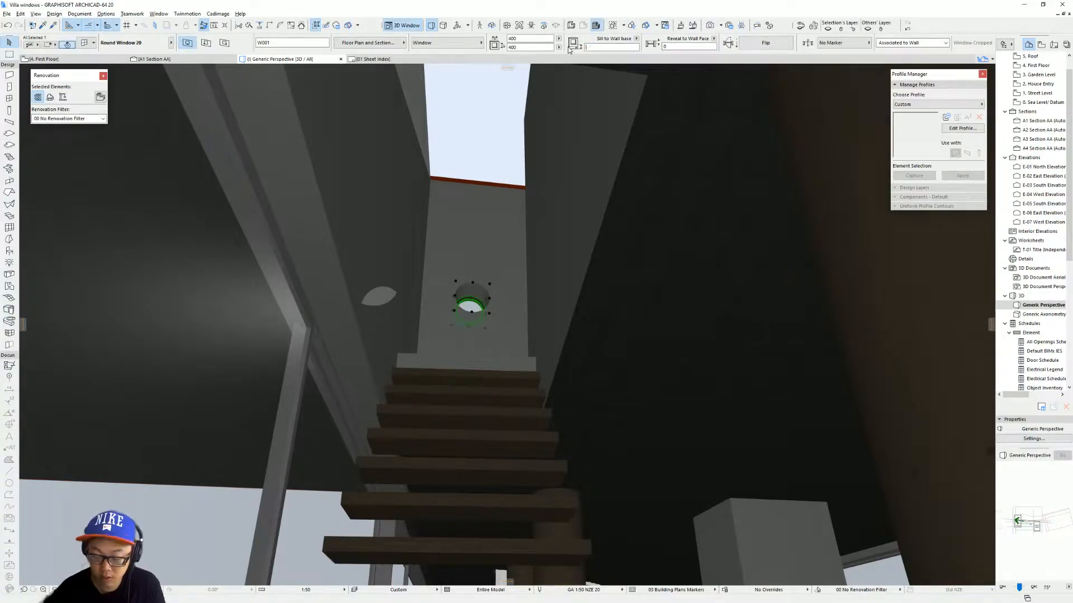
pyautogui.write('1600')
pyautogui.press('Return')
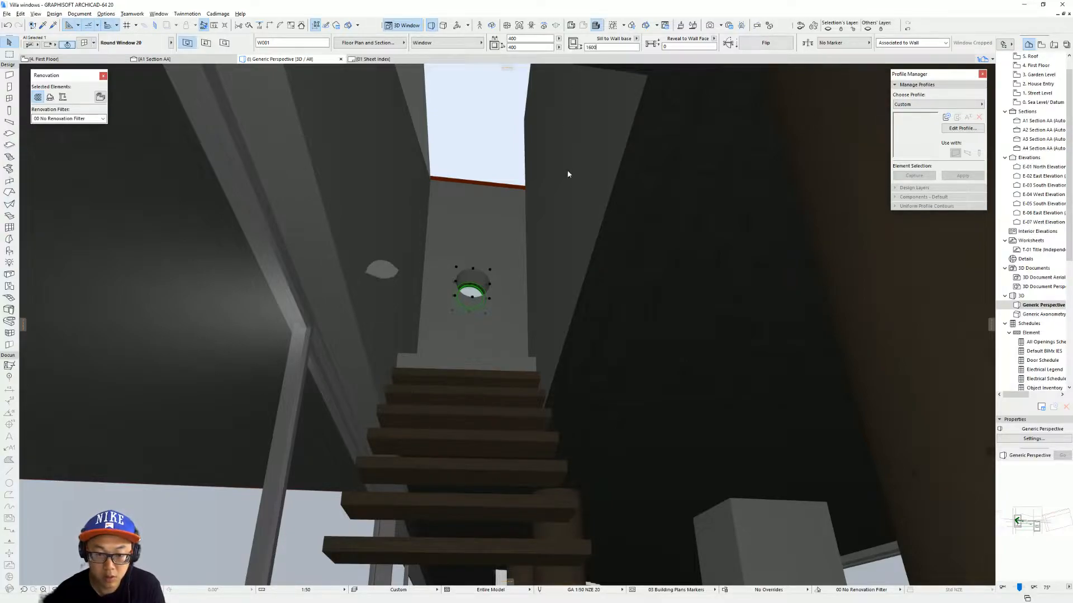
pyautogui.press('Escape')
# Inspect the raised round window from below the stair in 3D and compare it with the reference photo.
pyautogui.moveTo(501, 322)
pyautogui.mouseDown(button='middle')
pyautogui.moveTo(488, 352)
pyautogui.moveTo(505, 362)
pyautogui.moveTo(495, 345)
pyautogui.mouseUp(button='middle')
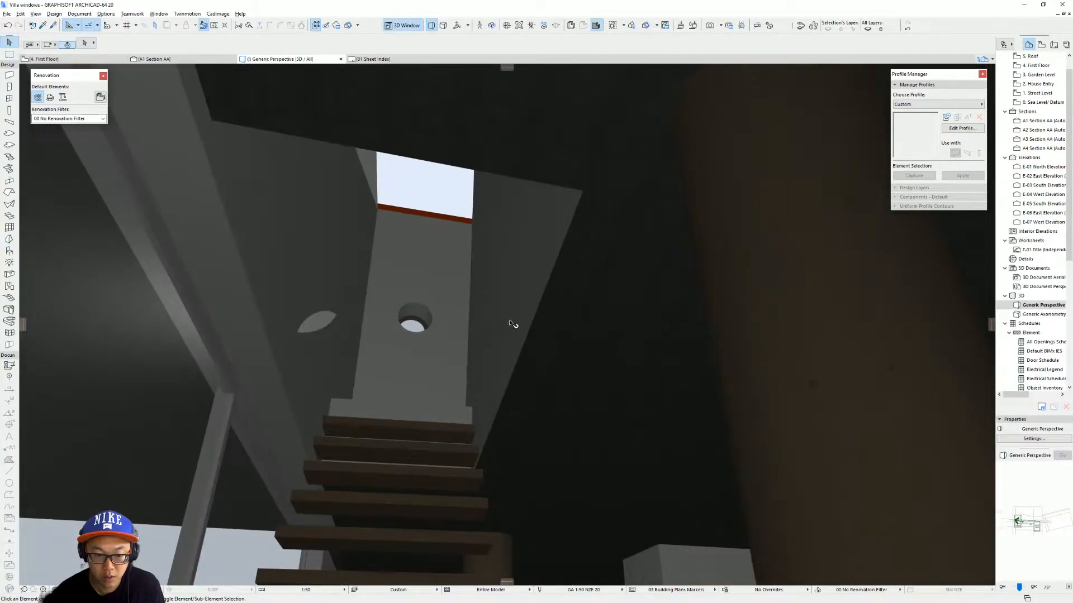
pyautogui.click(418, 322)
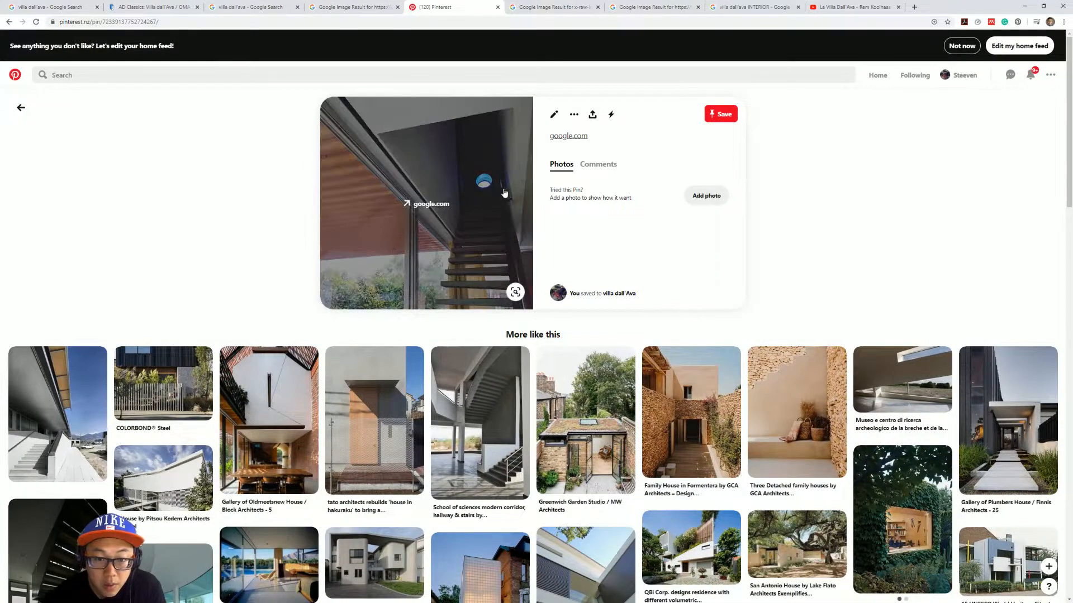
pyautogui.click(1024, 8)
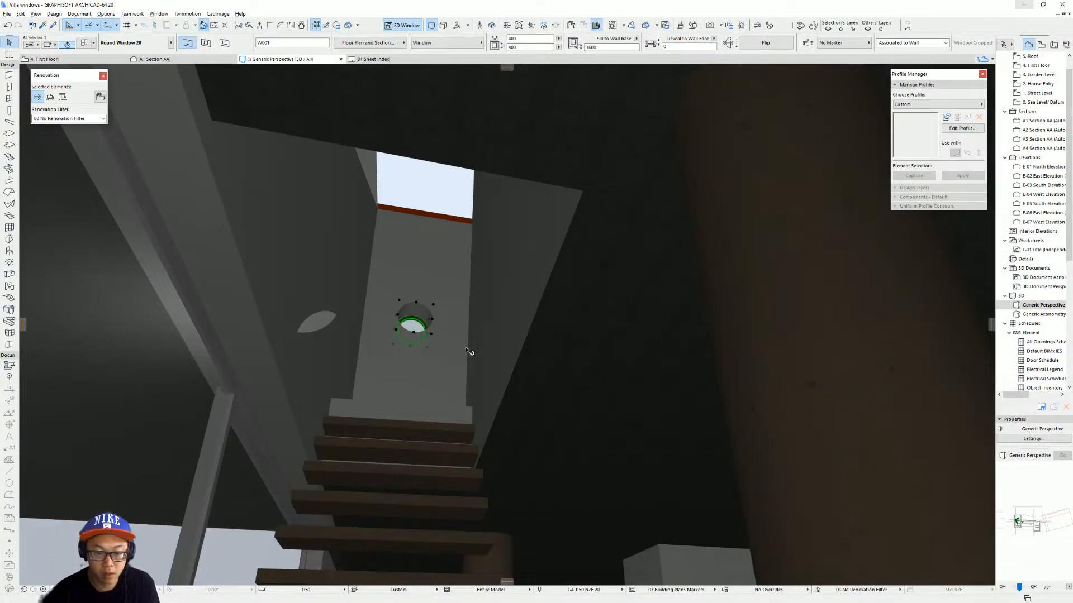
pyautogui.scroll(2, 537, 324)
pyautogui.scroll(3, 620, 355)
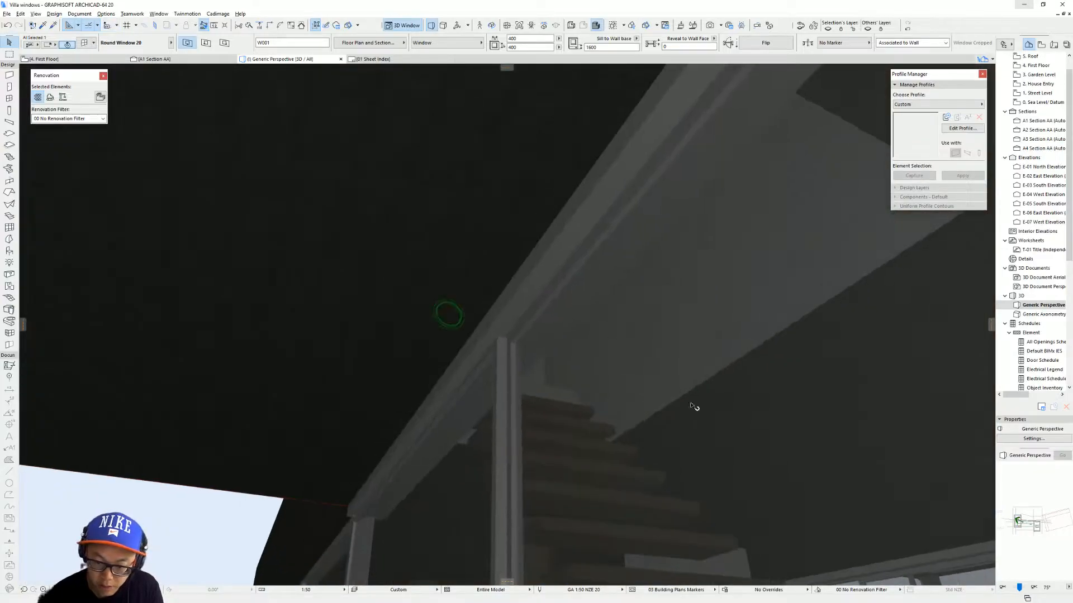
pyautogui.scroll(2, 656, 402)
pyautogui.scroll(2, 587, 395)
pyautogui.press('Escape')
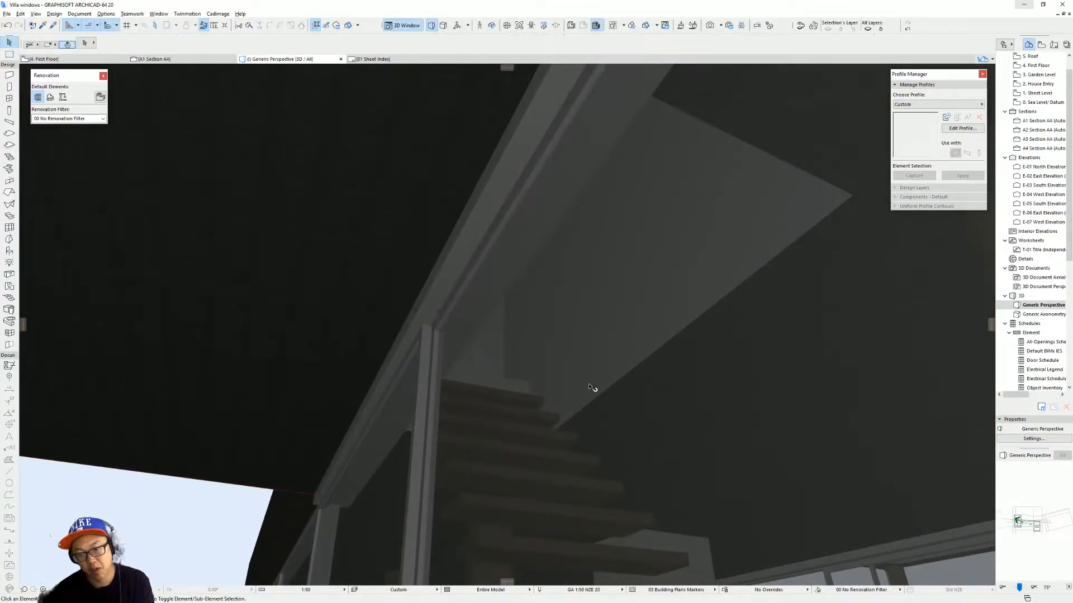
pyautogui.scroll(1, 476, 356)
pyautogui.moveTo(476, 356); pyautogui.dragTo(409, 350, button='middle')
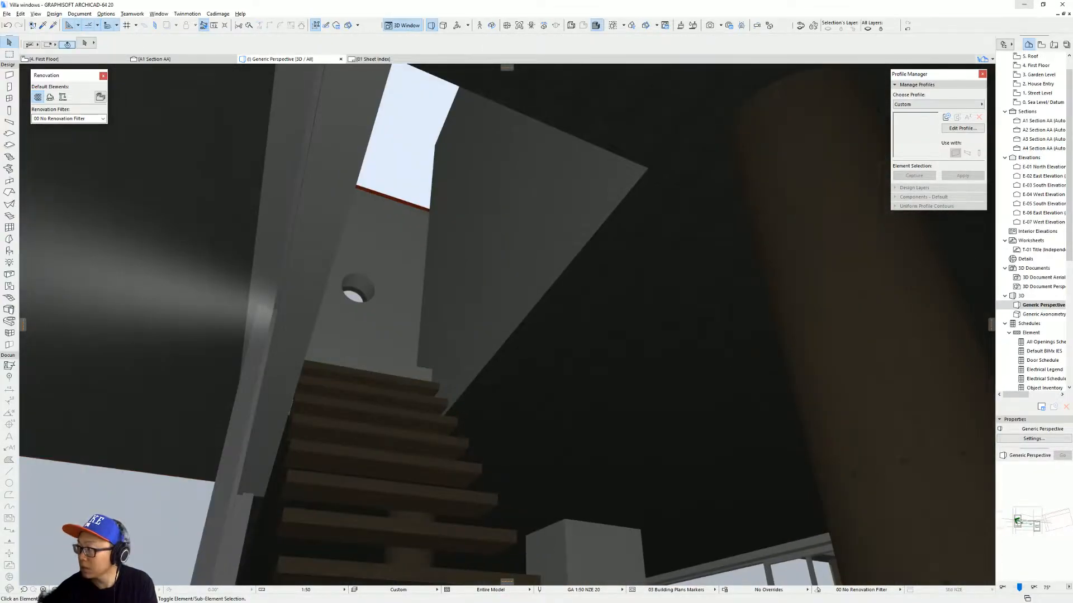
pyautogui.hotkey('alt', 'Tab')
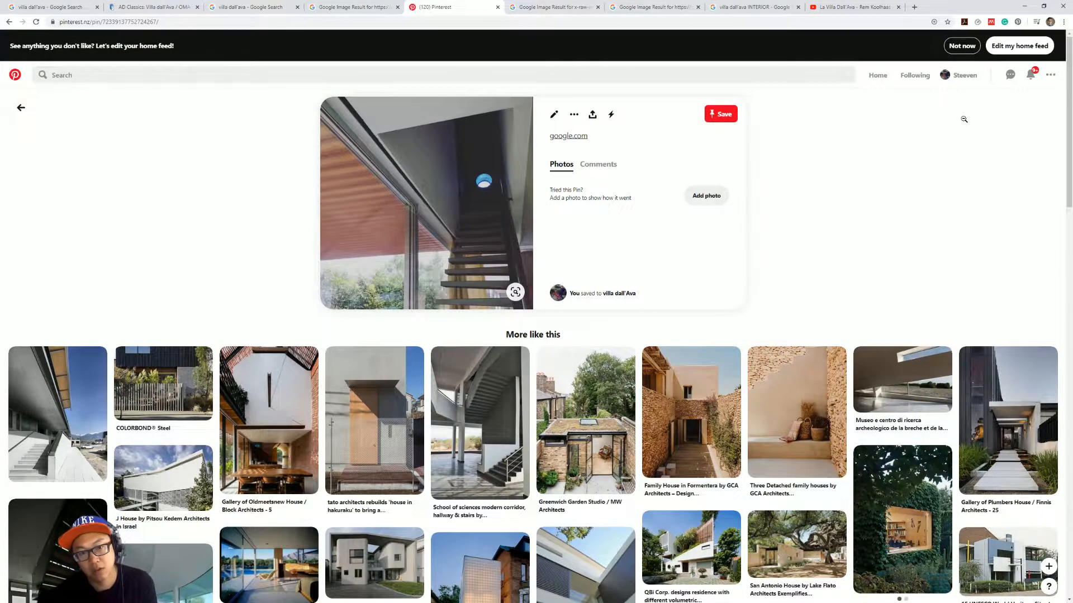
pyautogui.hotkey('alt', 'Tab')
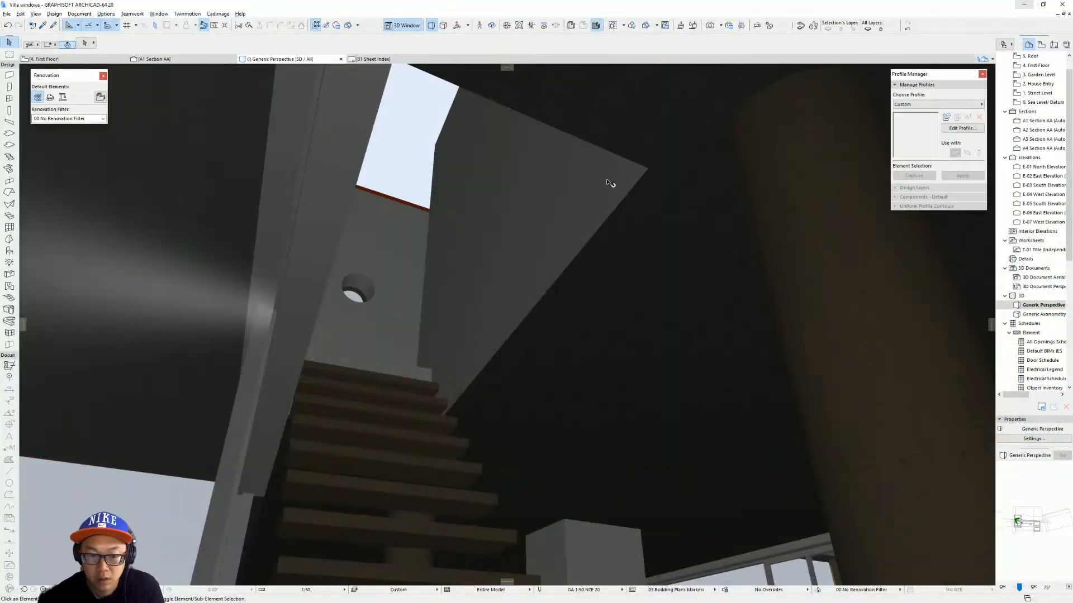
# Adjust the Beam tool's default geometry on the First Floor plan and draw a beam along the stair's lower edge.
pyautogui.press('F2')
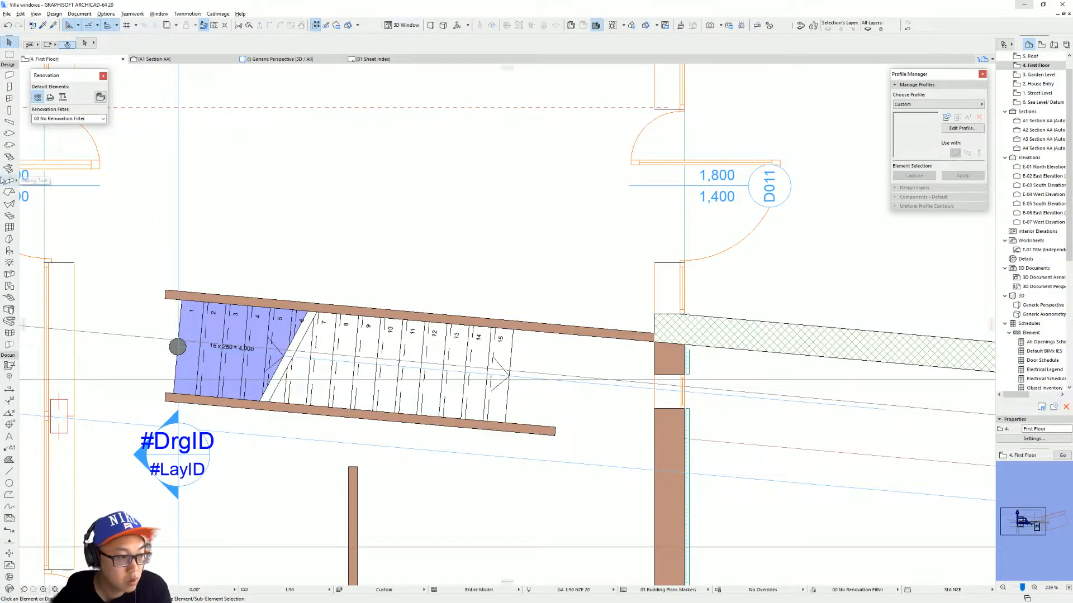
pyautogui.doubleClick(11, 123)
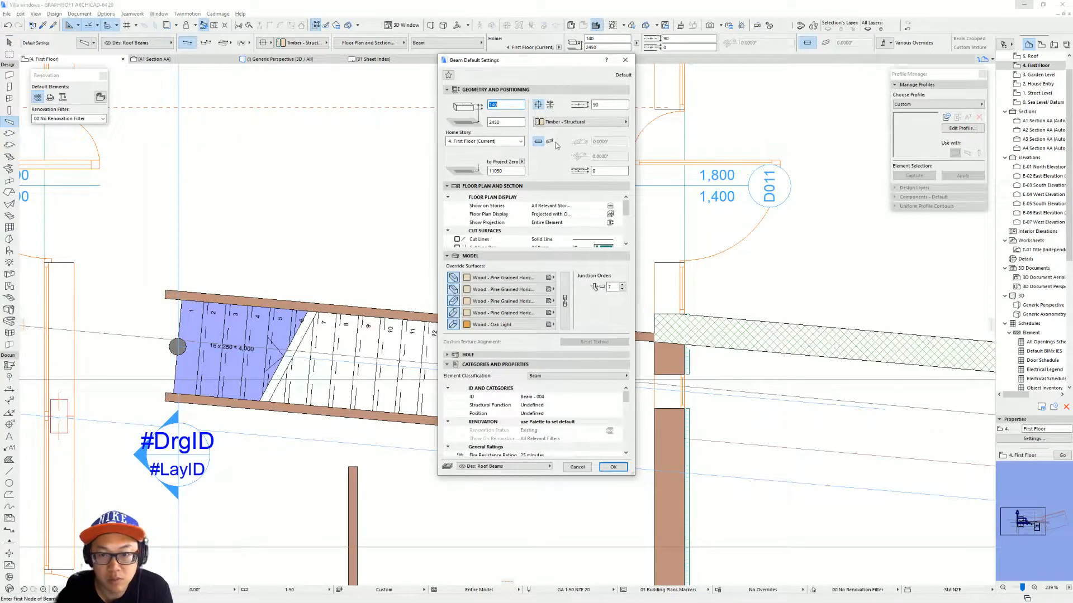
pyautogui.click(550, 105)
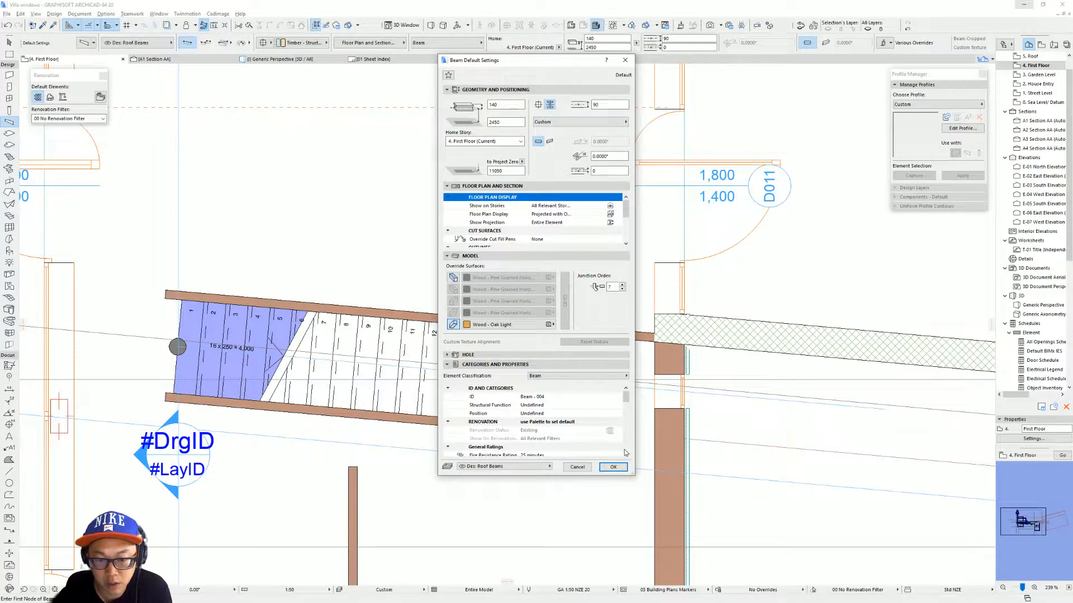
pyautogui.click(613, 467)
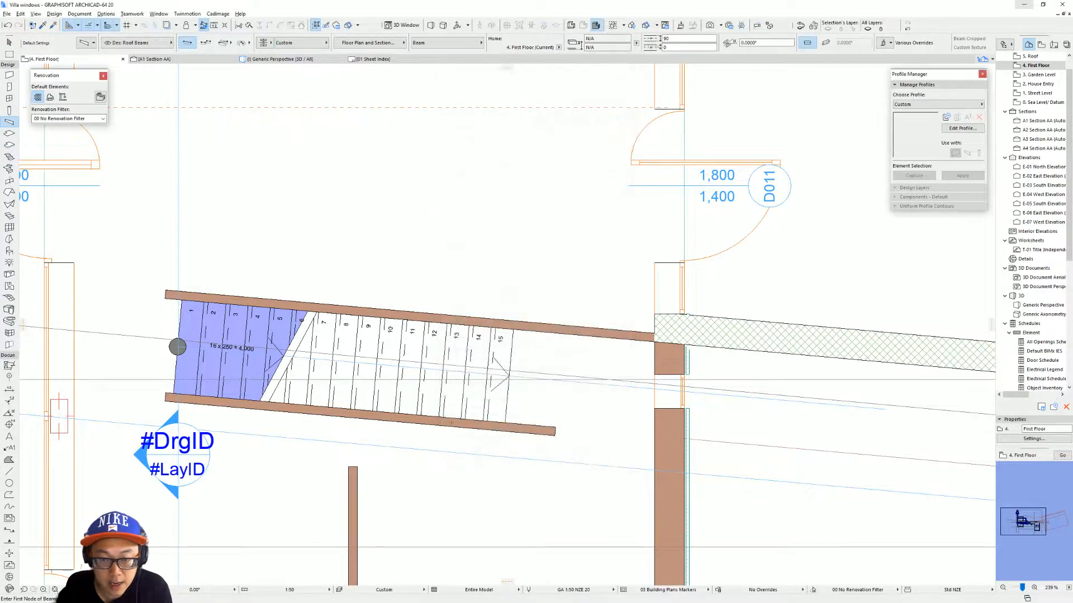
pyautogui.click(175, 396)
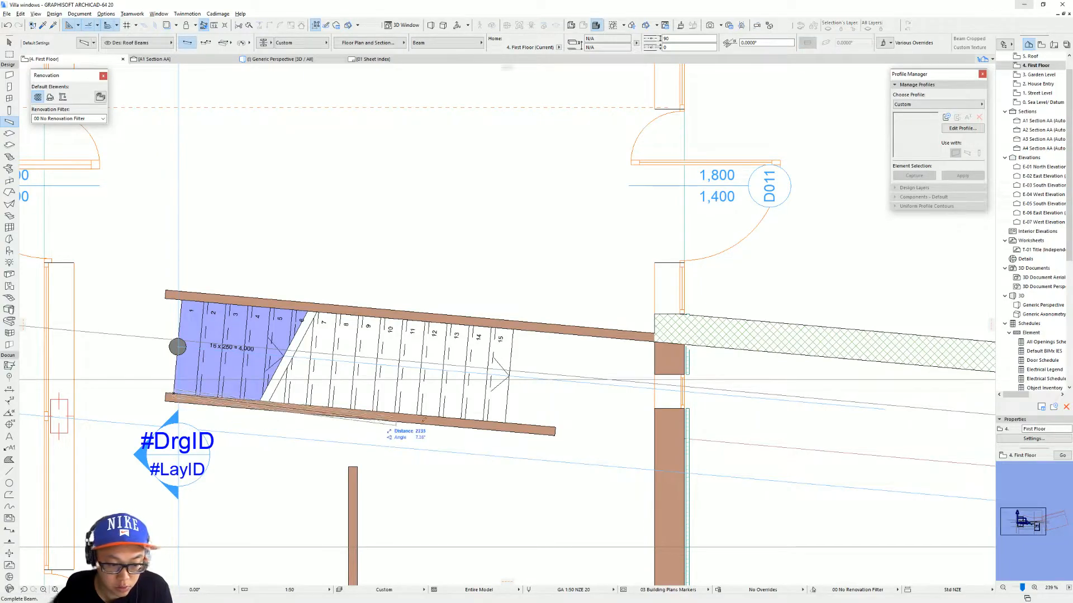
pyautogui.click(558, 426)
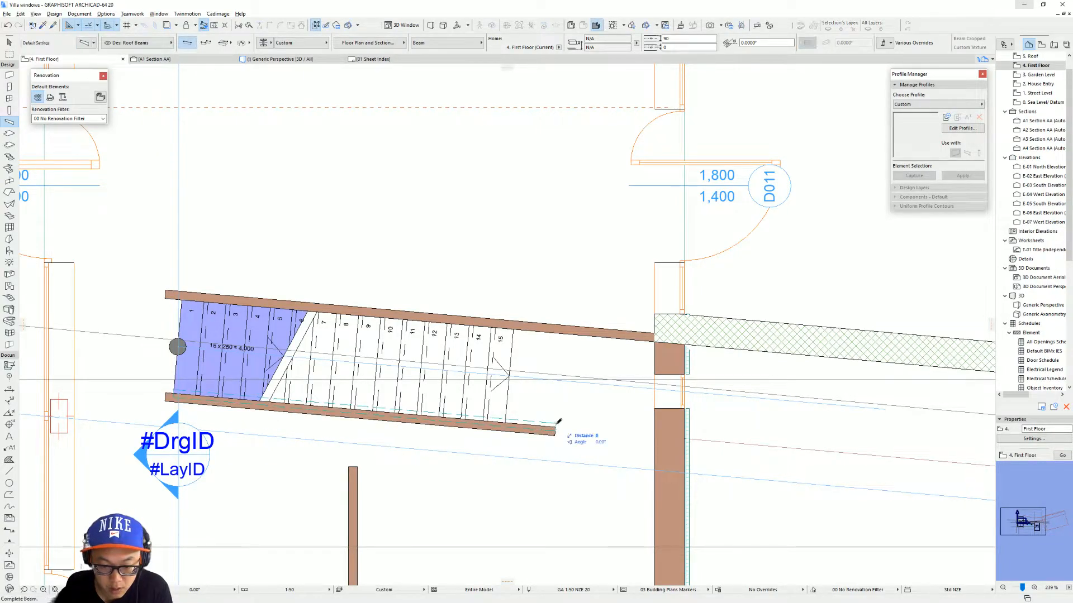
# Move the beam along the stair's lower edge slightly into place.
pyautogui.press('Escape')
pyautogui.click(556, 427)
pyautogui.hotkey('ctrl', 'd')
pyautogui.click(556, 431)
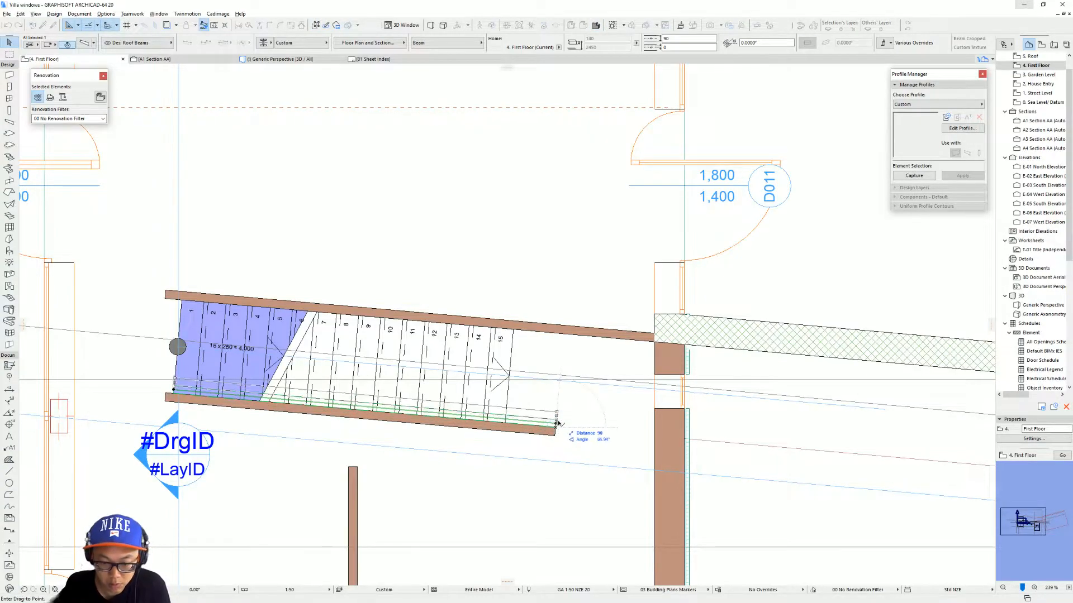
pyautogui.click(558, 420)
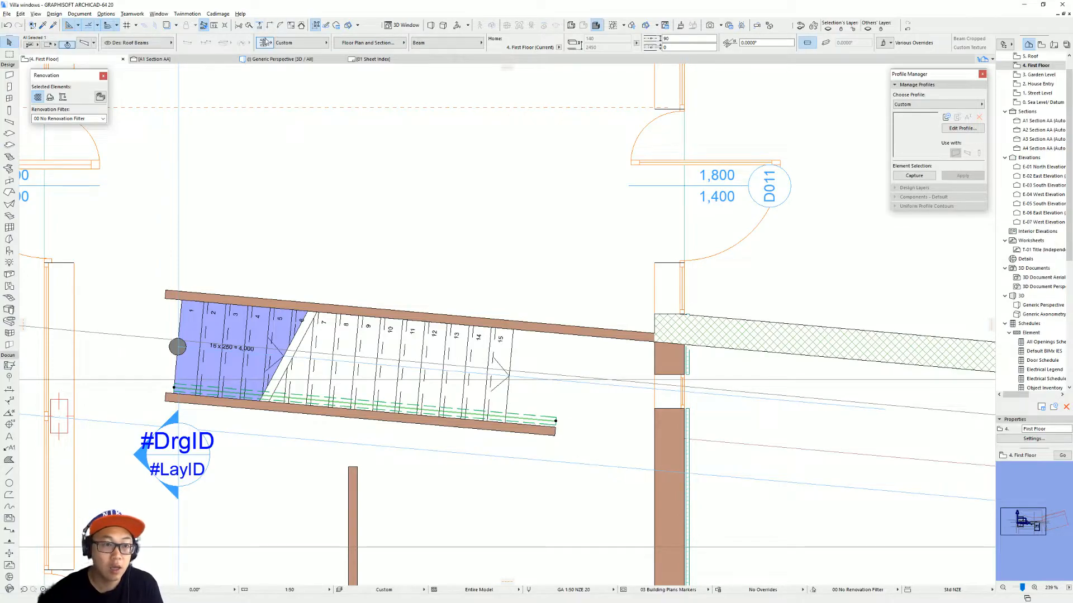
# Create a new custom profile named RAILING PROFILE in the Profile Manager.
pyautogui.click(954, 106)
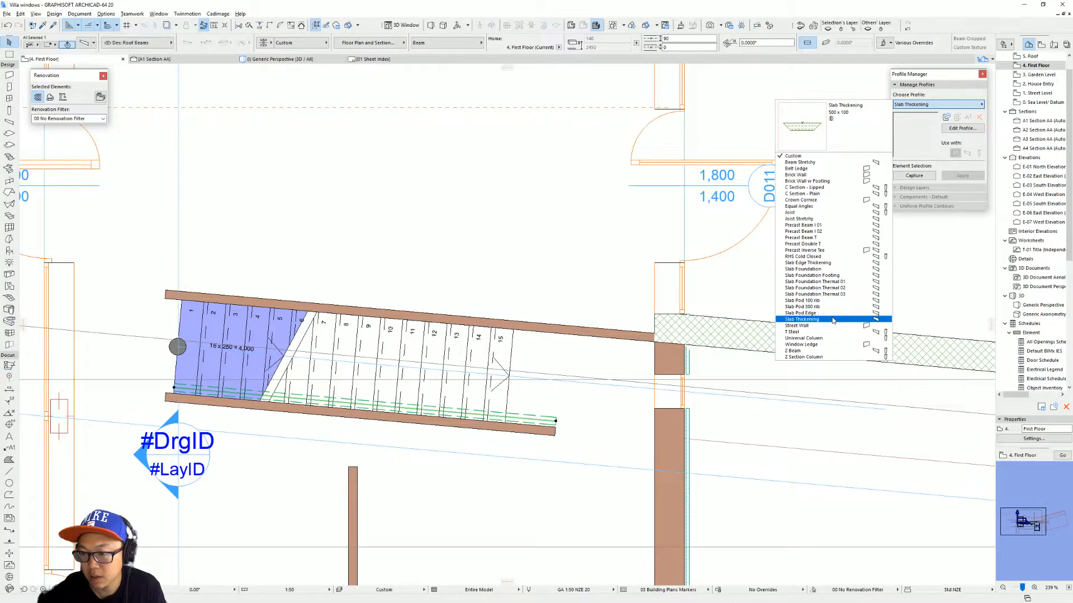
pyautogui.press('Escape')
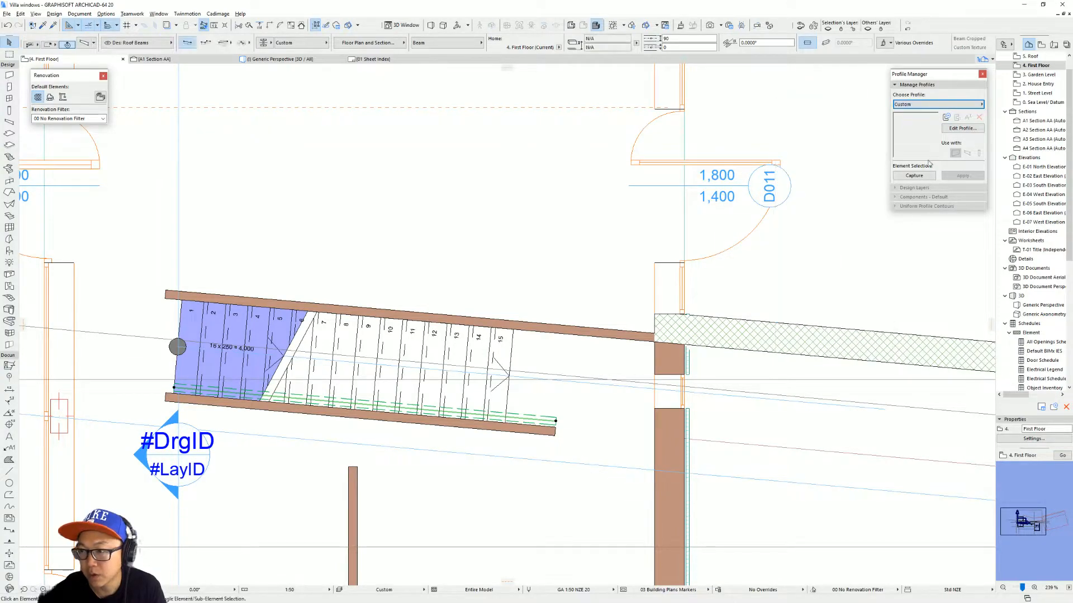
pyautogui.click(946, 117)
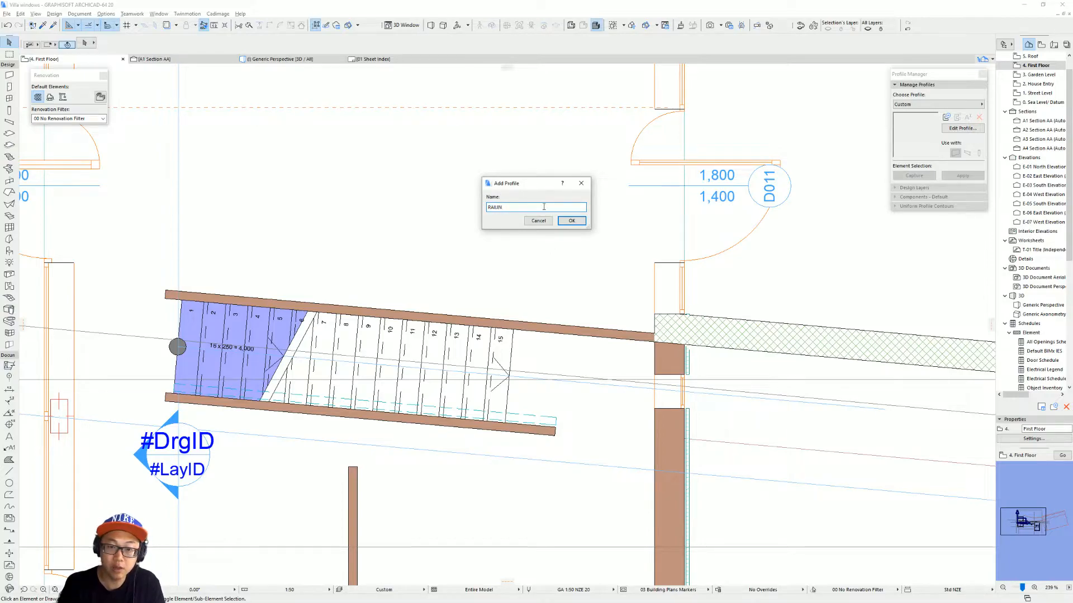
pyautogui.write('RAILING PROFILE')
pyautogui.press('Return')
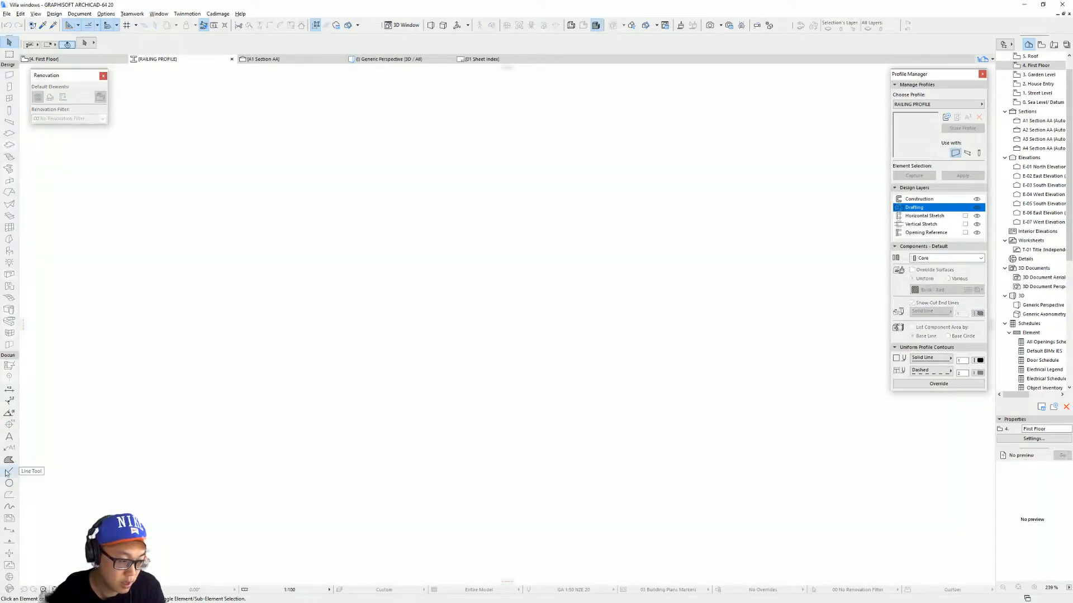
# Draw a circle with a radius of 40 at the origin of the profile editor.
pyautogui.click(9, 482)
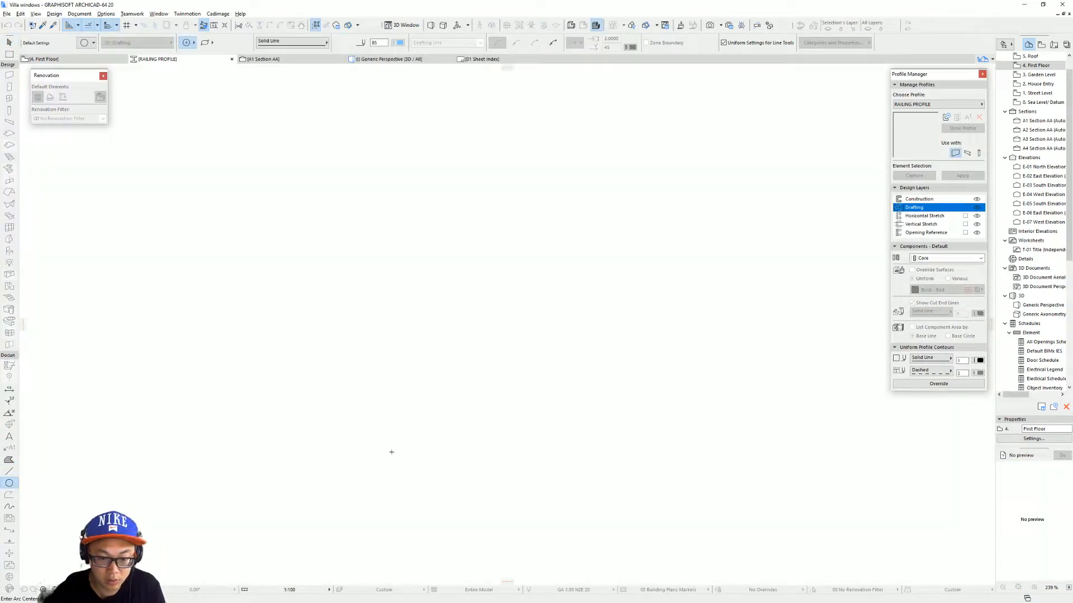
pyautogui.click(483, 409)
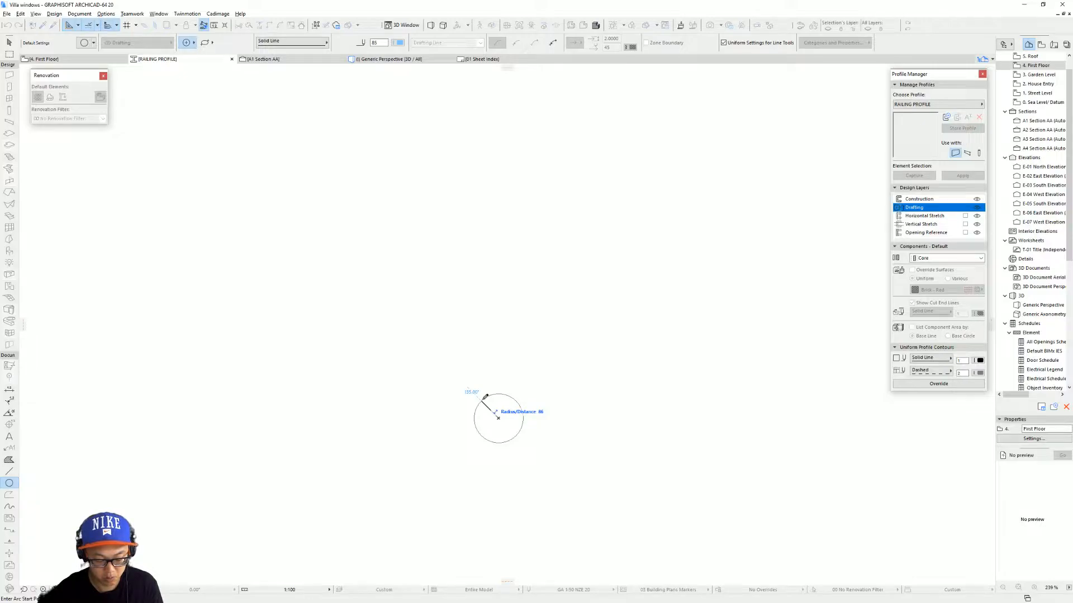
pyautogui.press('Escape')
pyautogui.click(489, 426)
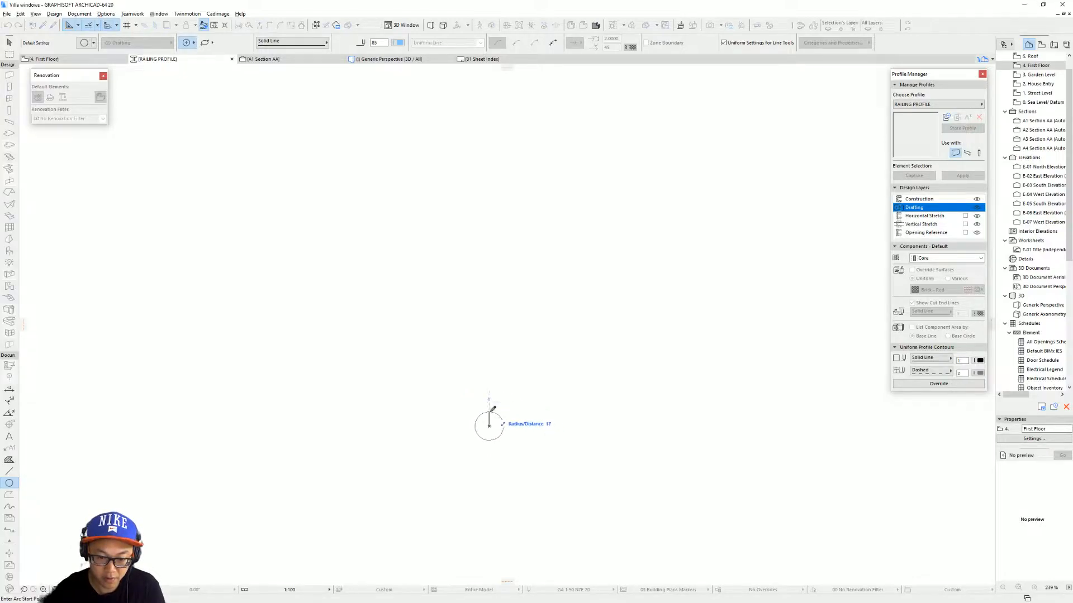
pyautogui.write('40')
pyautogui.press('Return')
pyautogui.click(489, 392)
pyautogui.click(490, 394)
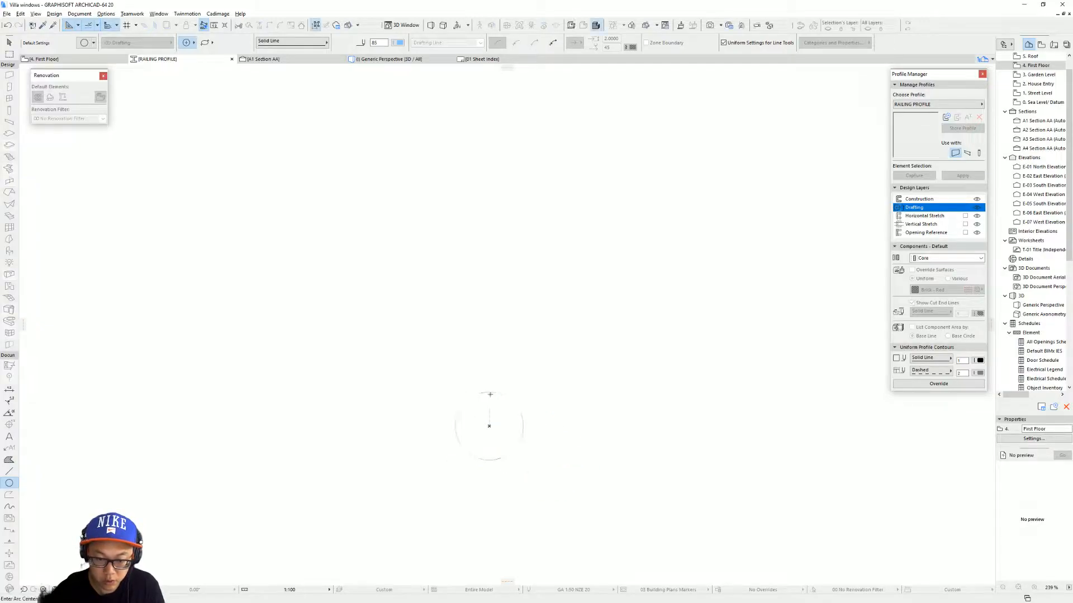
pyautogui.click(489, 427)
pyautogui.click(489, 392)
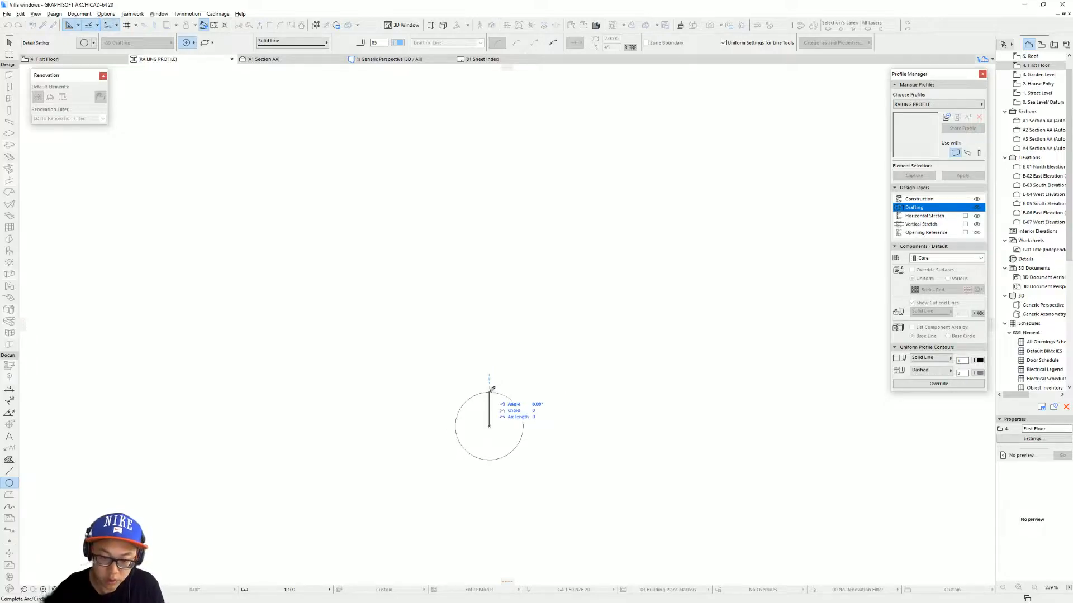
pyautogui.click(490, 391)
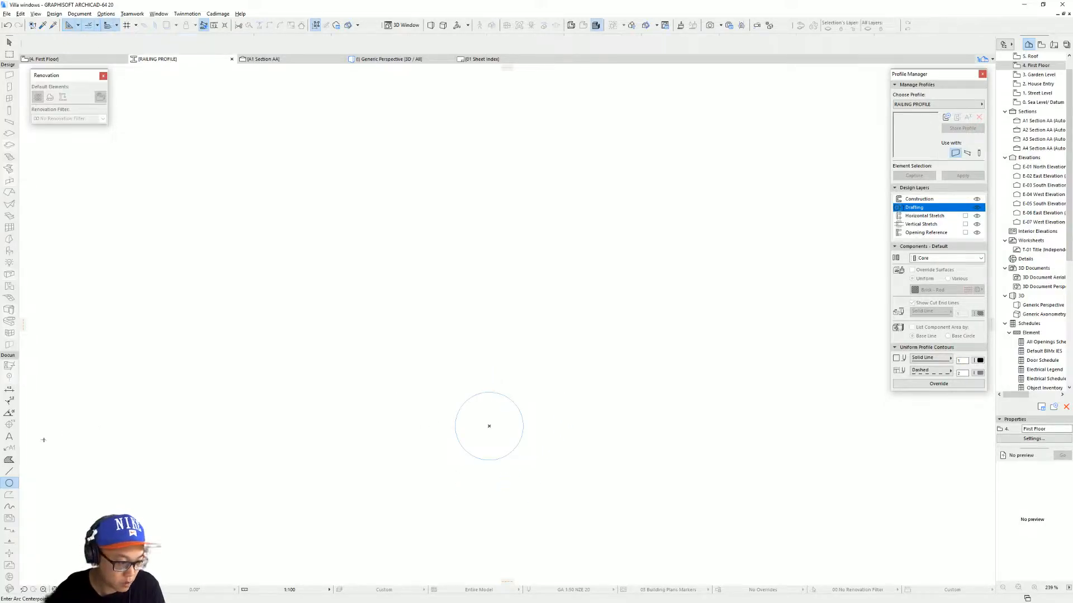
# Fill the circle with a Steel - Stainless fill.
pyautogui.click(9, 459)
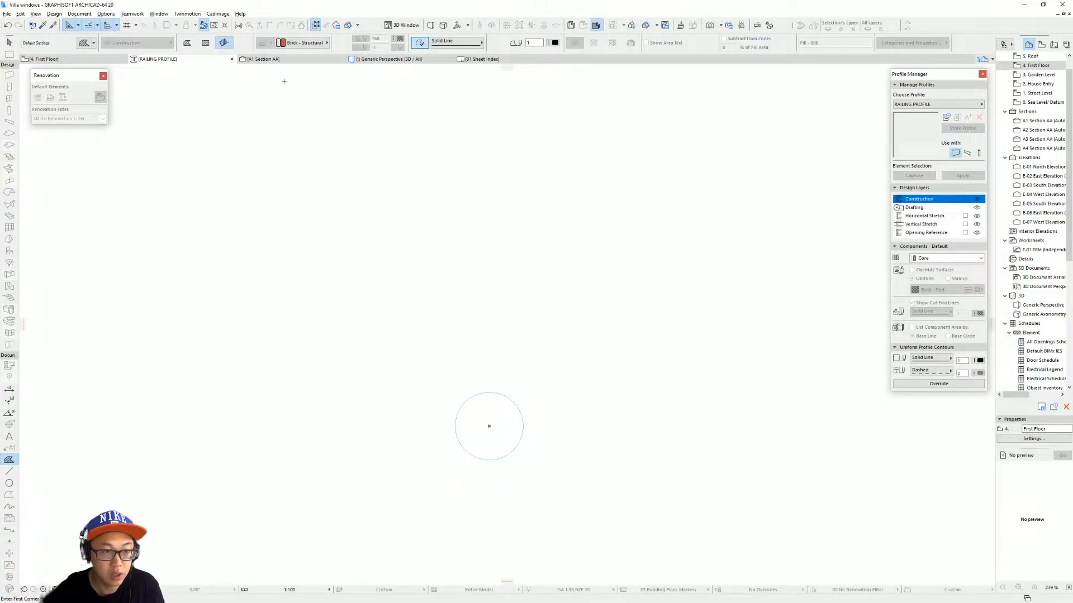
pyautogui.click(303, 43)
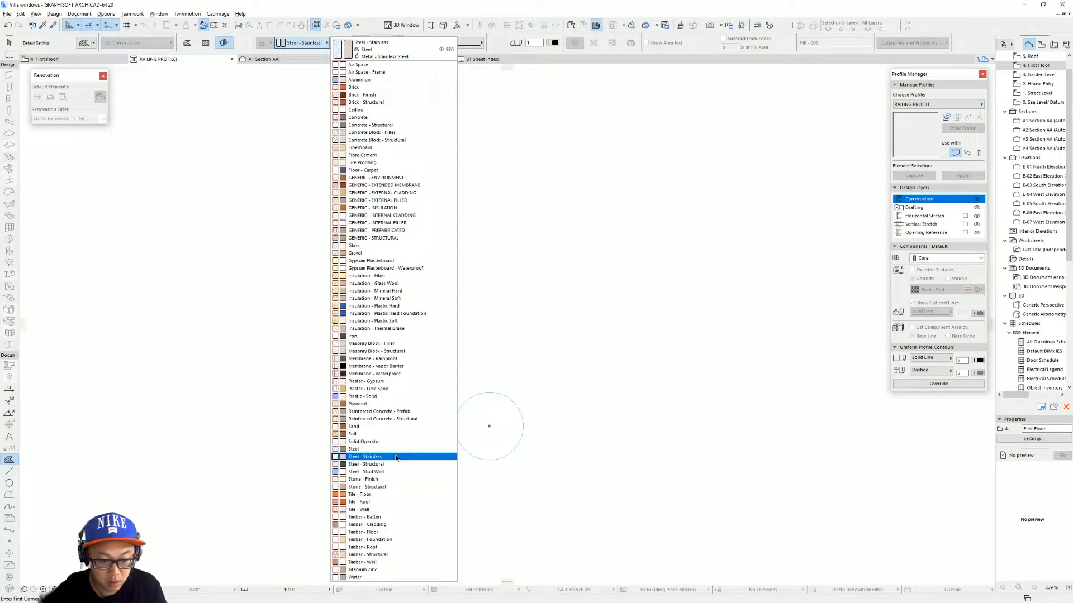
pyautogui.click(396, 458)
pyautogui.press('space')
pyautogui.click(487, 418)
pyautogui.press('Escape')
pyautogui.click(484, 412)
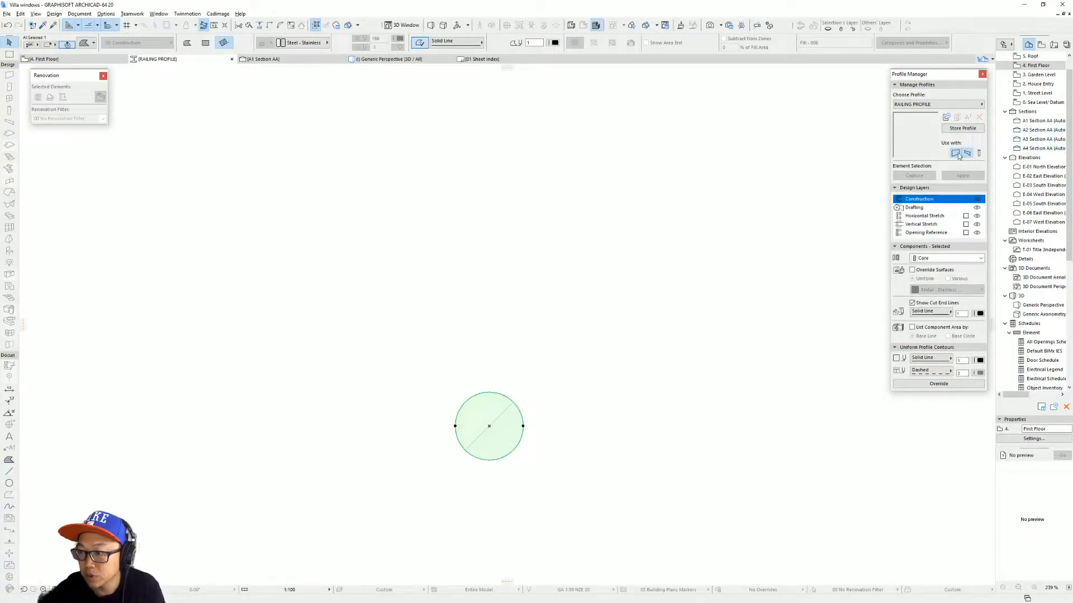
# Store the circular fill as the RAILING PROFILE and return to the First Floor plan.
pyautogui.click(962, 128)
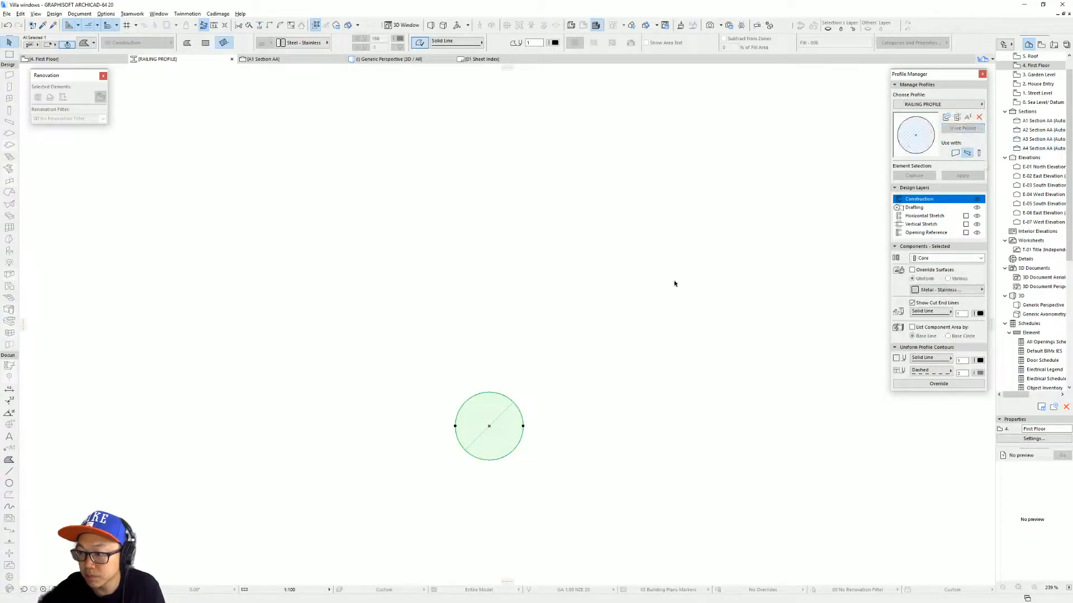
pyautogui.press('Escape')
pyautogui.press('F2')
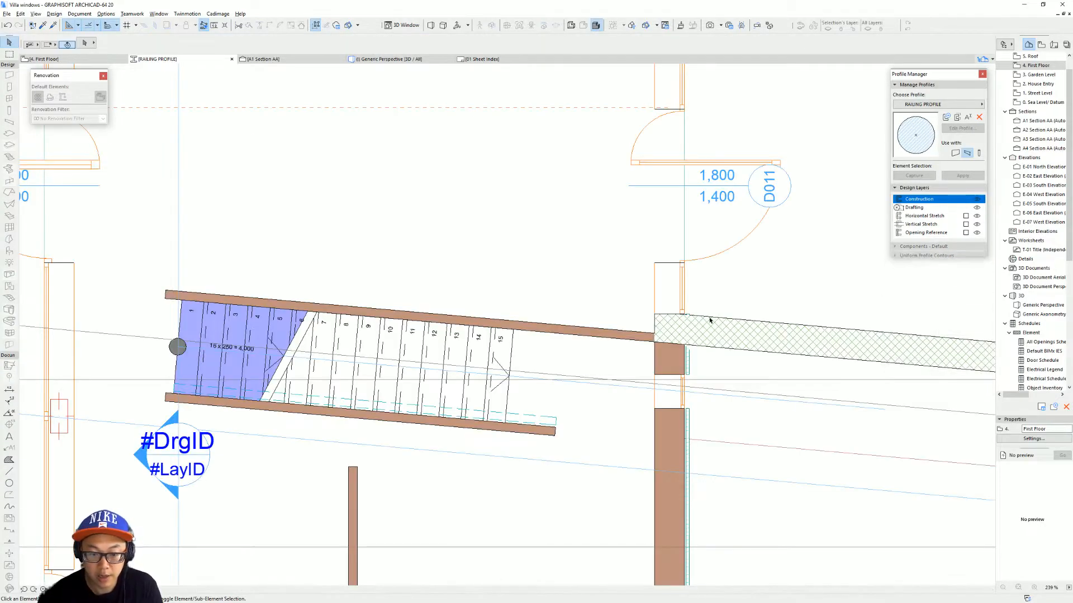
# Assign the RAILING PROFILE to the beam along the stair's lower edge.
pyautogui.click(550, 423)
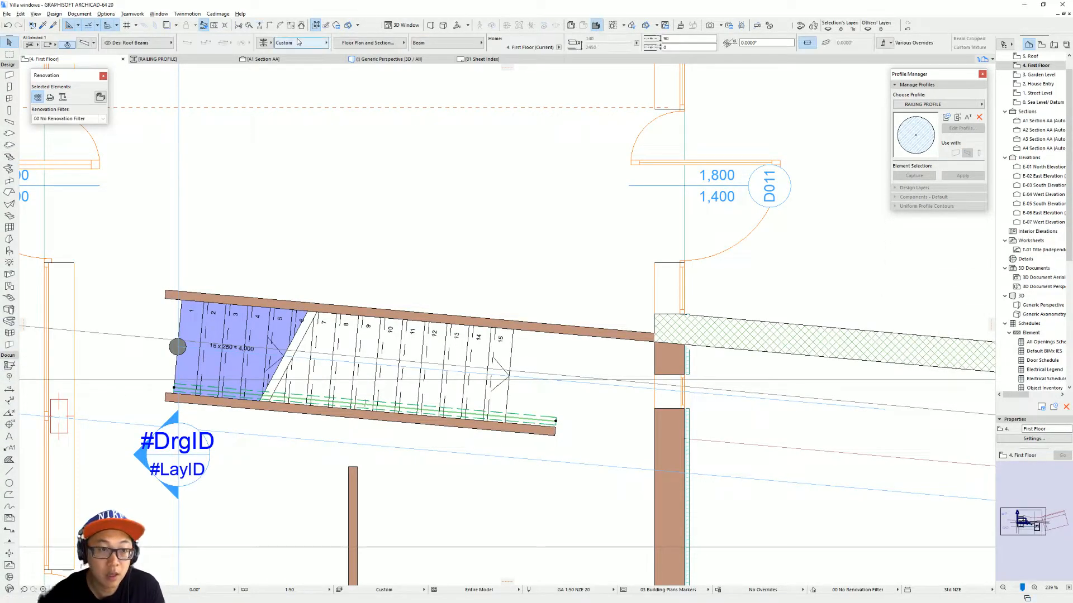
pyautogui.click(302, 42)
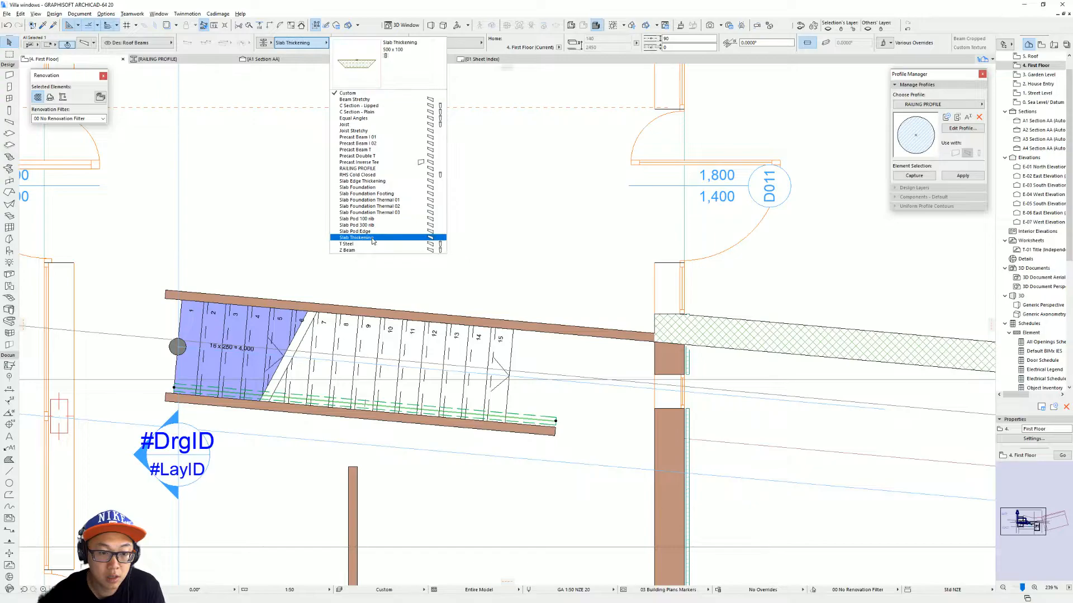
pyautogui.click(387, 168)
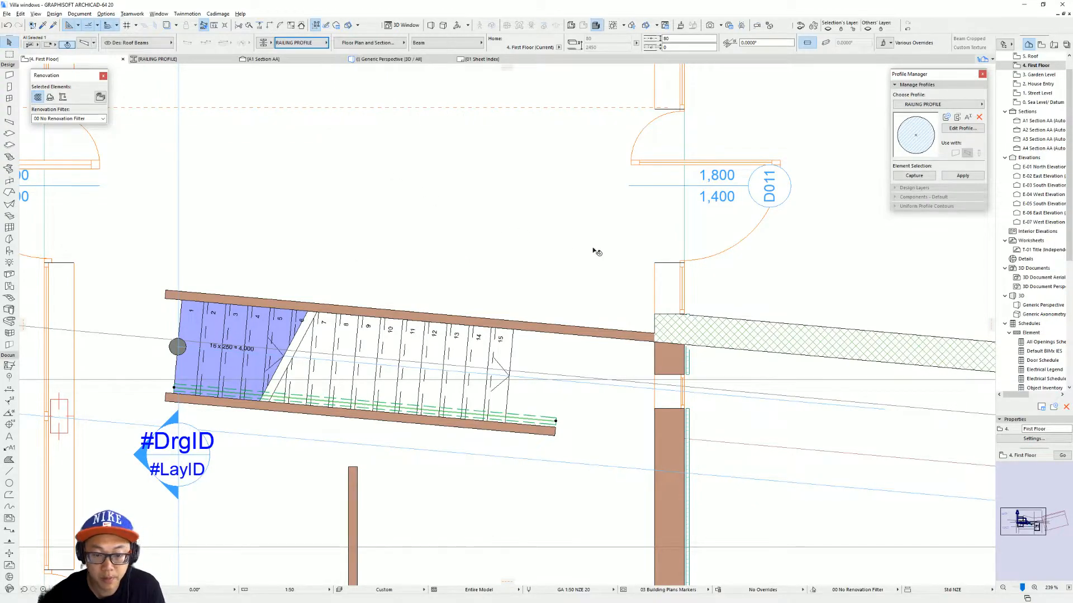
pyautogui.scroll(-3, 485, 349)
pyautogui.press('Escape')
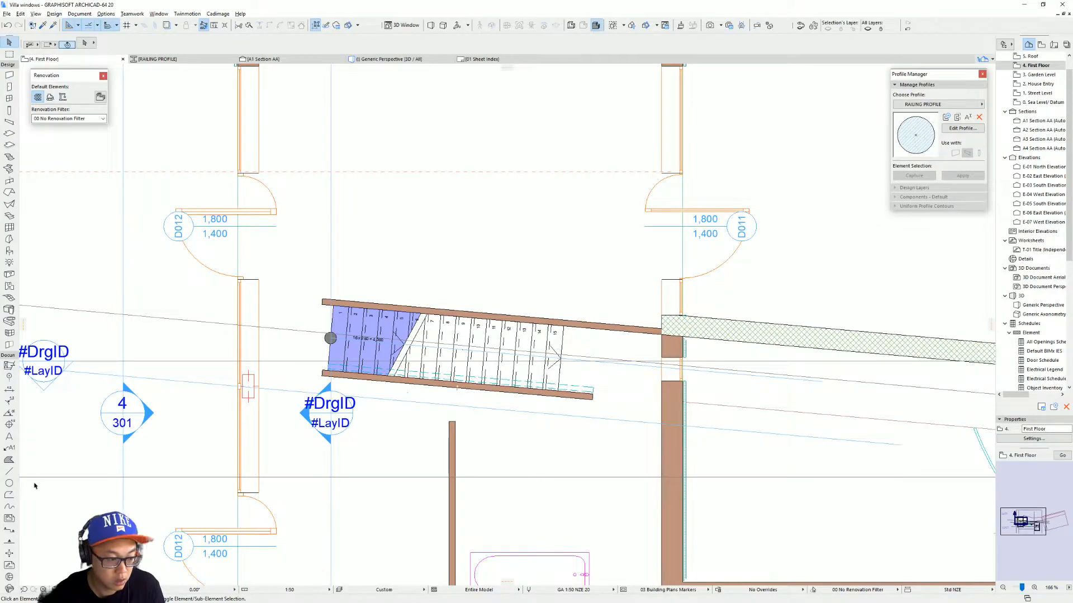
pyautogui.click(273, 394)
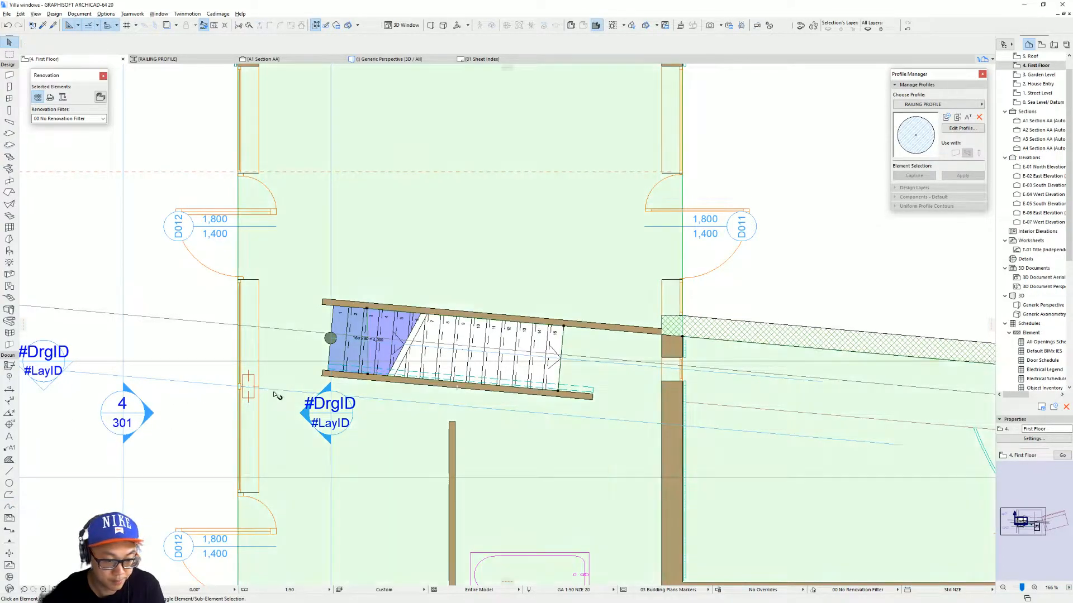
pyautogui.click(398, 401)
pyautogui.moveTo(398, 402); pyautogui.dragTo(351, 367)
pyautogui.scroll(-5, 351, 367)
pyautogui.scroll(4, 185, 382)
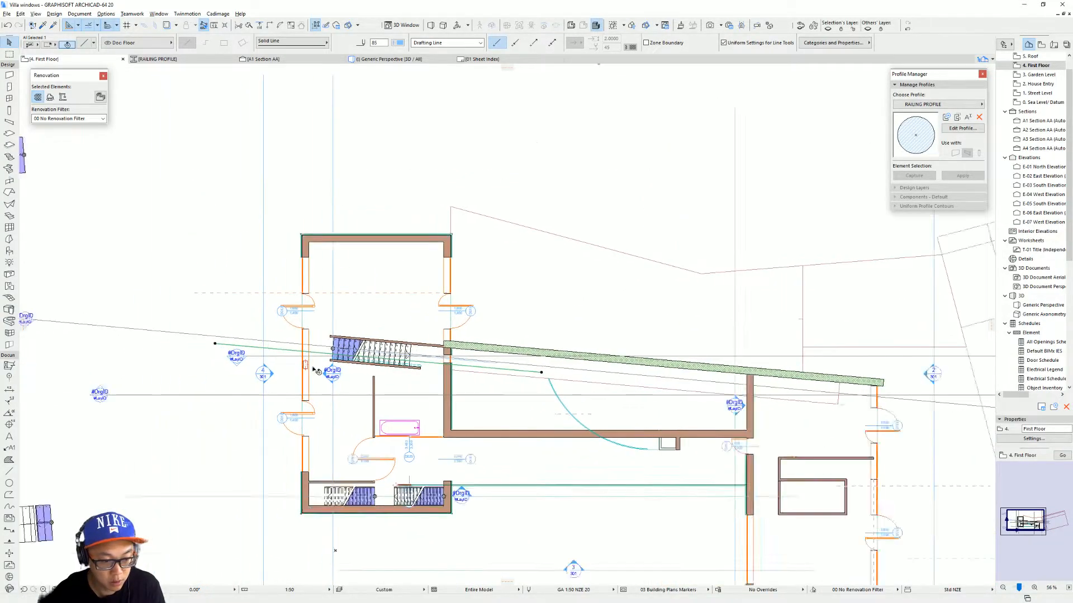
pyautogui.press('Escape')
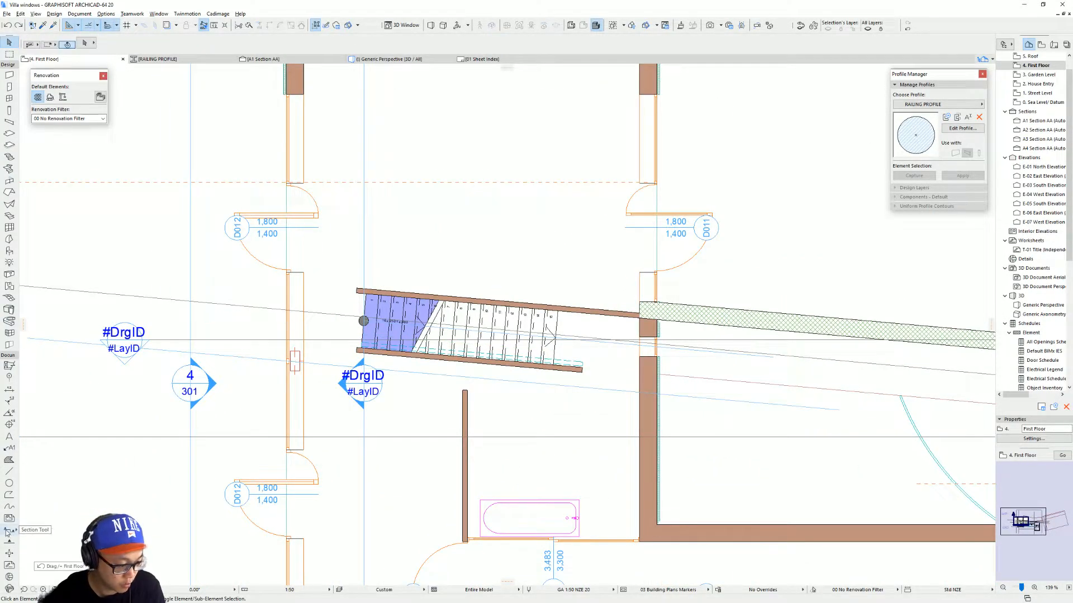
# Draw a new section line across the stair toward the lower right and open it.
pyautogui.click(7, 533)
pyautogui.click(158, 350)
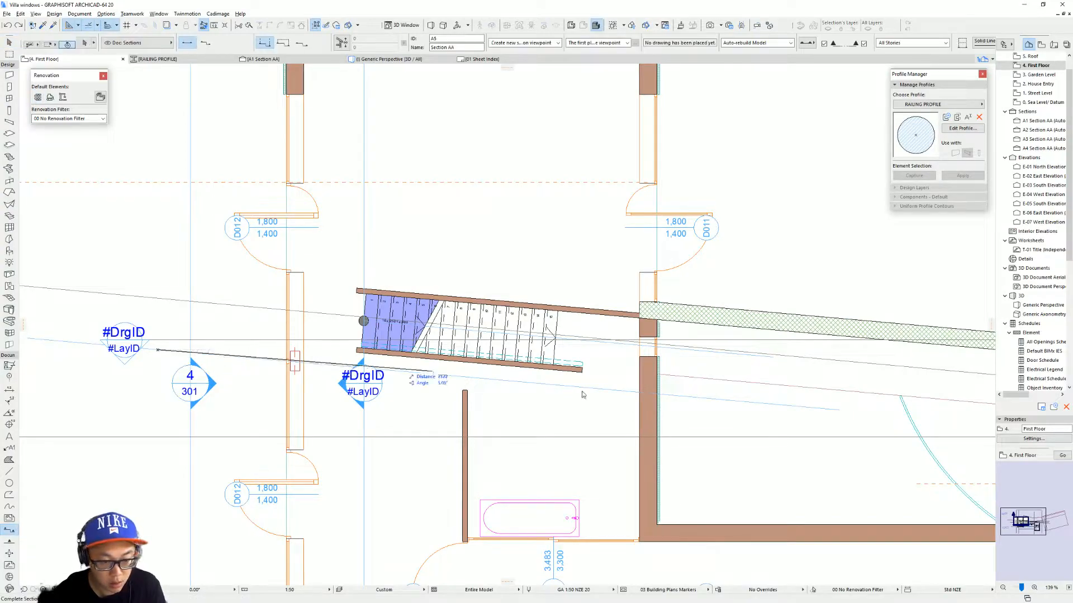
pyautogui.click(795, 406)
pyautogui.click(764, 447)
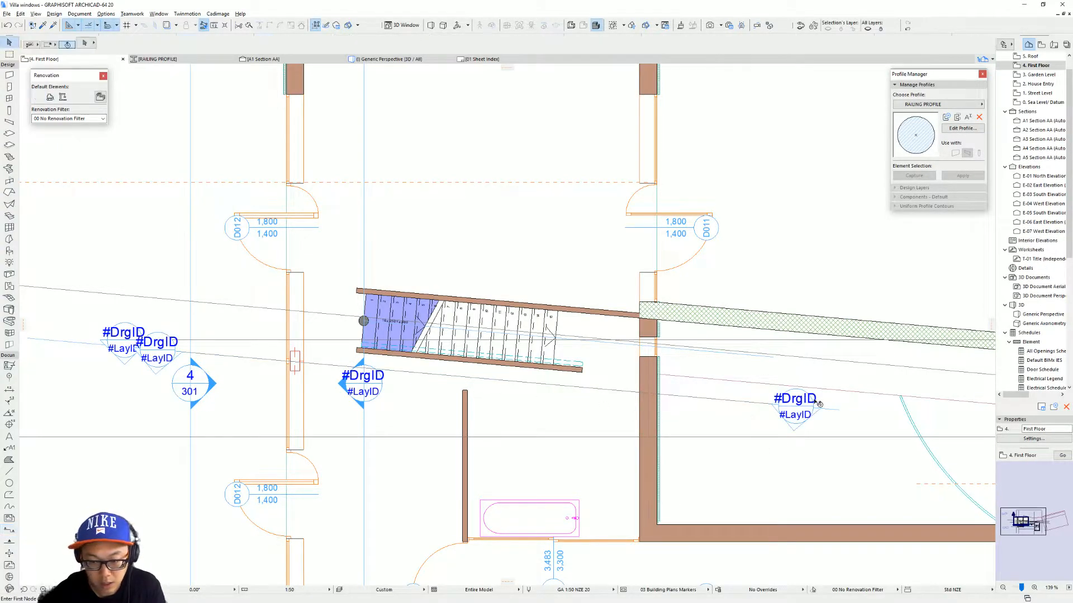
pyautogui.click(794, 407)
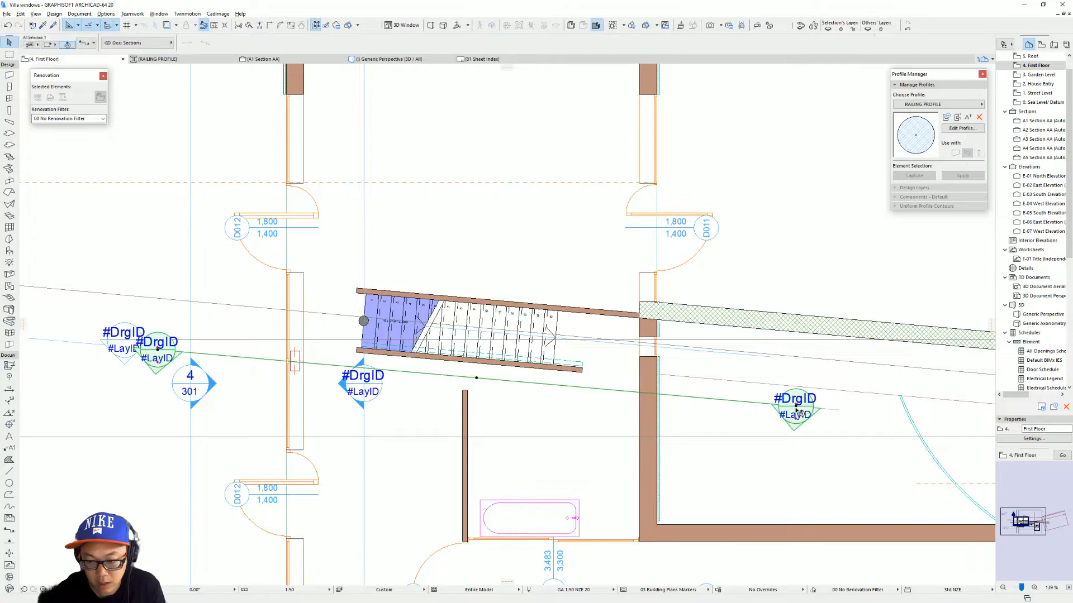
pyautogui.click(801, 373)
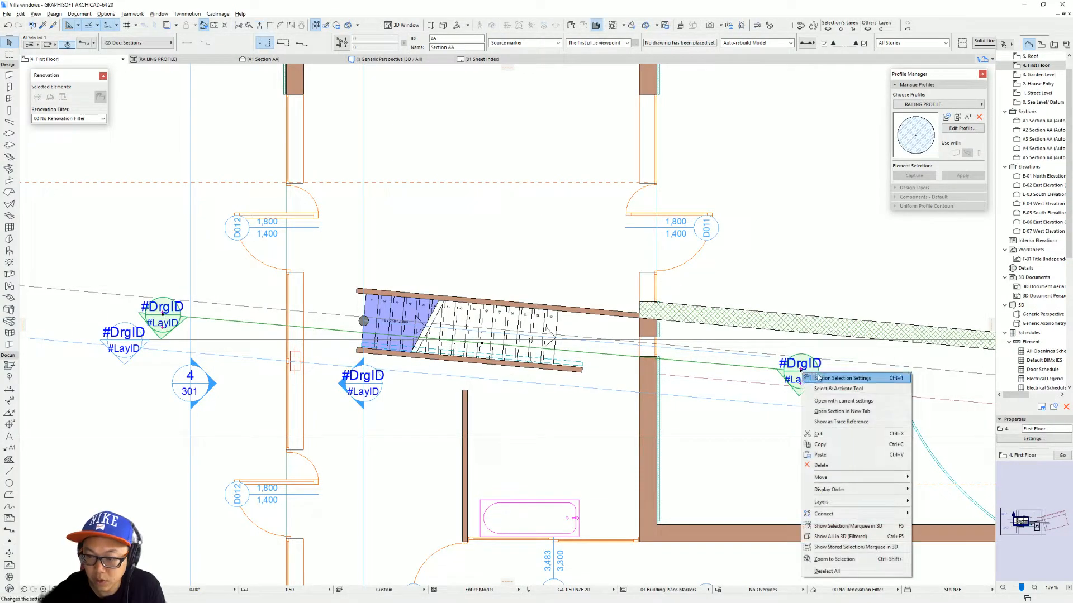
pyautogui.click(841, 400)
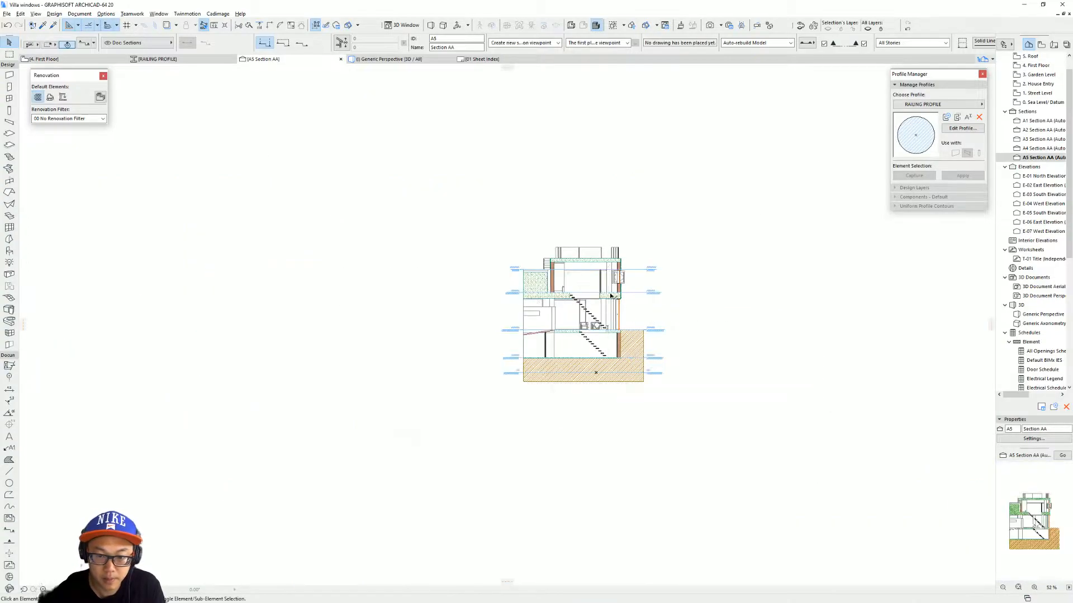
# Examine the stair in the new section between the Garden Level and First Floor.
pyautogui.scroll(10, 523, 379)
pyautogui.moveTo(522, 379); pyautogui.dragTo(537, 273, button='middle')
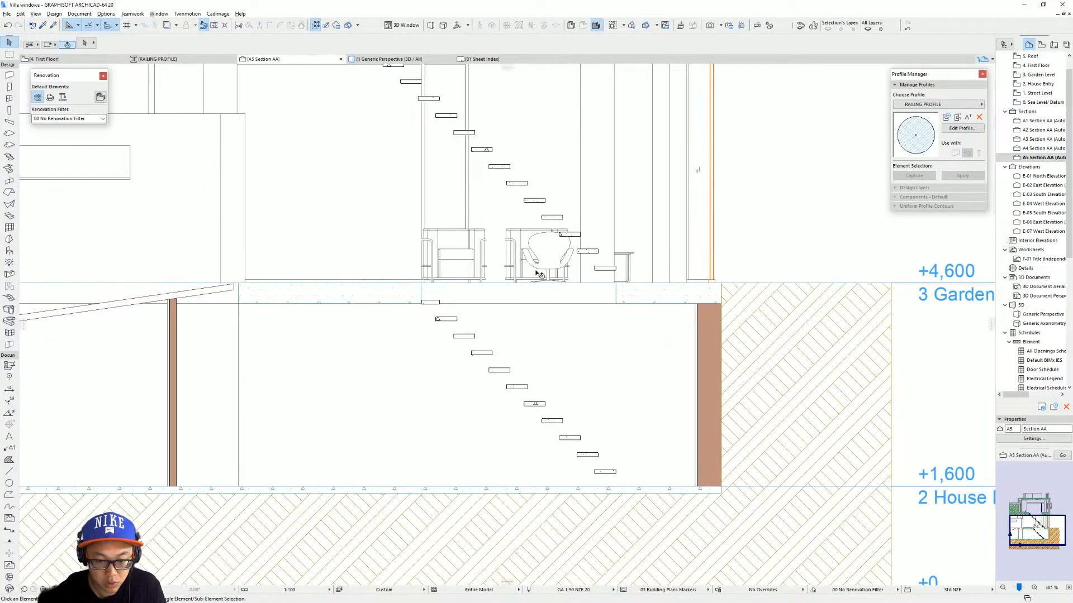
pyautogui.scroll(-5, 528, 279)
pyautogui.scroll(3, 537, 330)
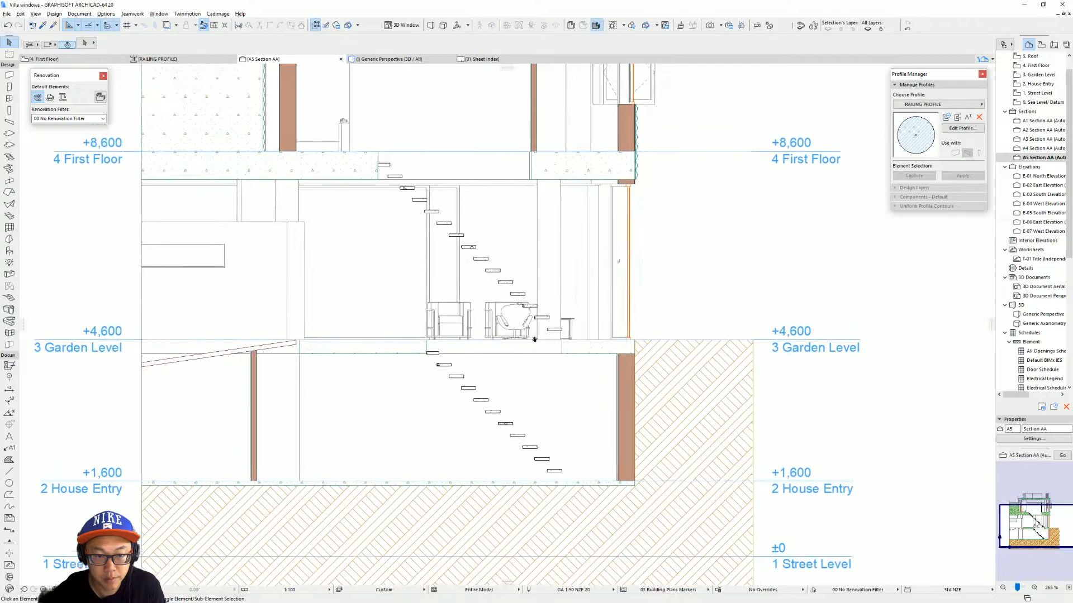
pyautogui.scroll(-2, 533, 354)
pyautogui.scroll(1, 546, 367)
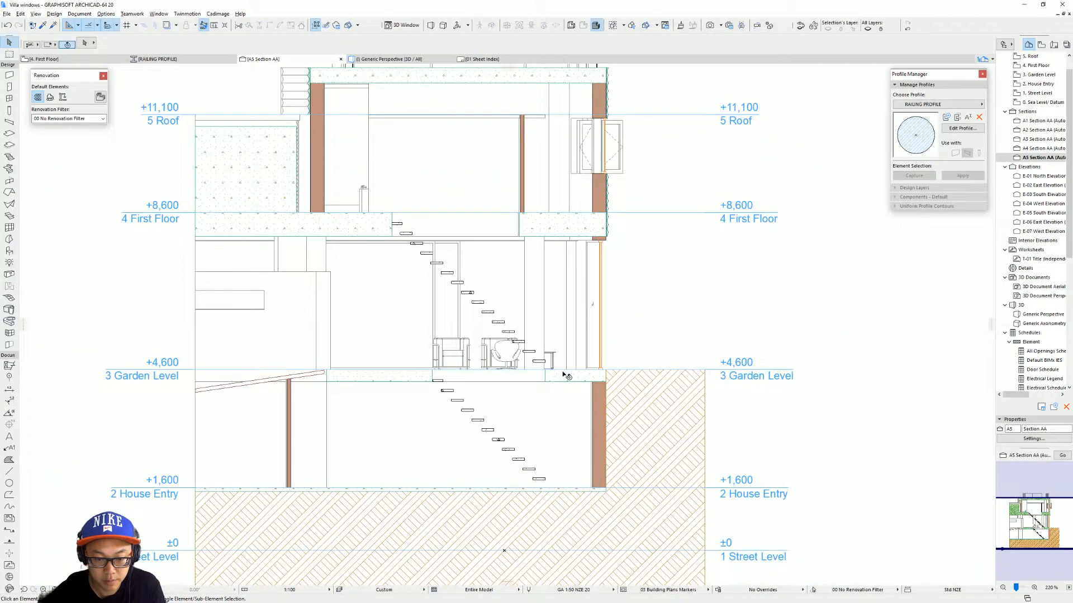
pyautogui.hotkey('ctrl', 'a')
pyautogui.press('Escape')
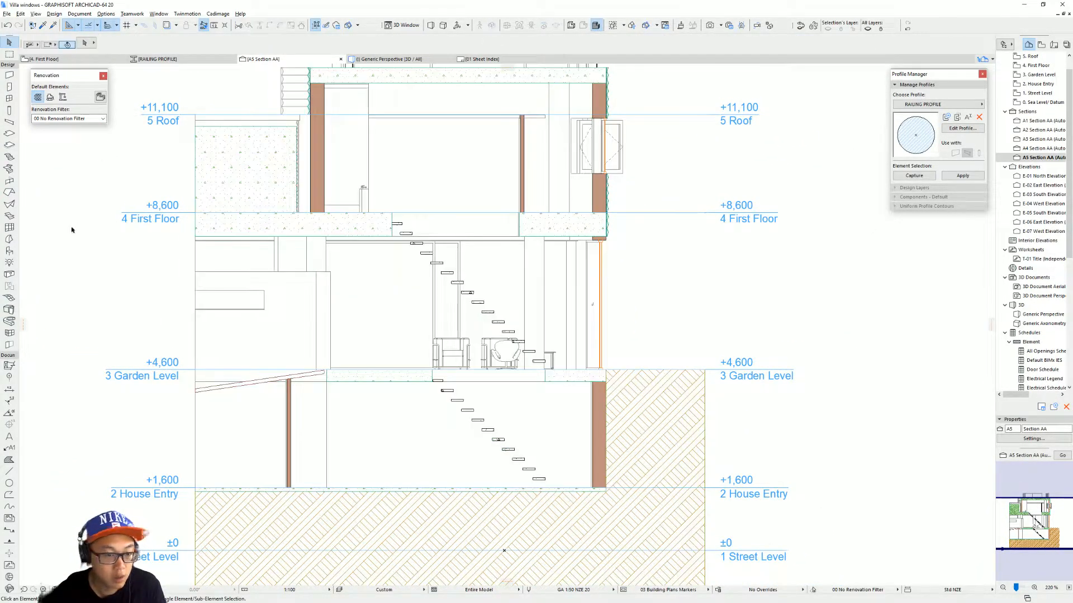
# Select the railing beam and move it down to the stair's lower end at the Garden Level.
pyautogui.click(9, 121)
pyautogui.hotkey('ctrl', 'a')
pyautogui.moveTo(508, 180); pyautogui.dragTo(523, 227, button='middle')
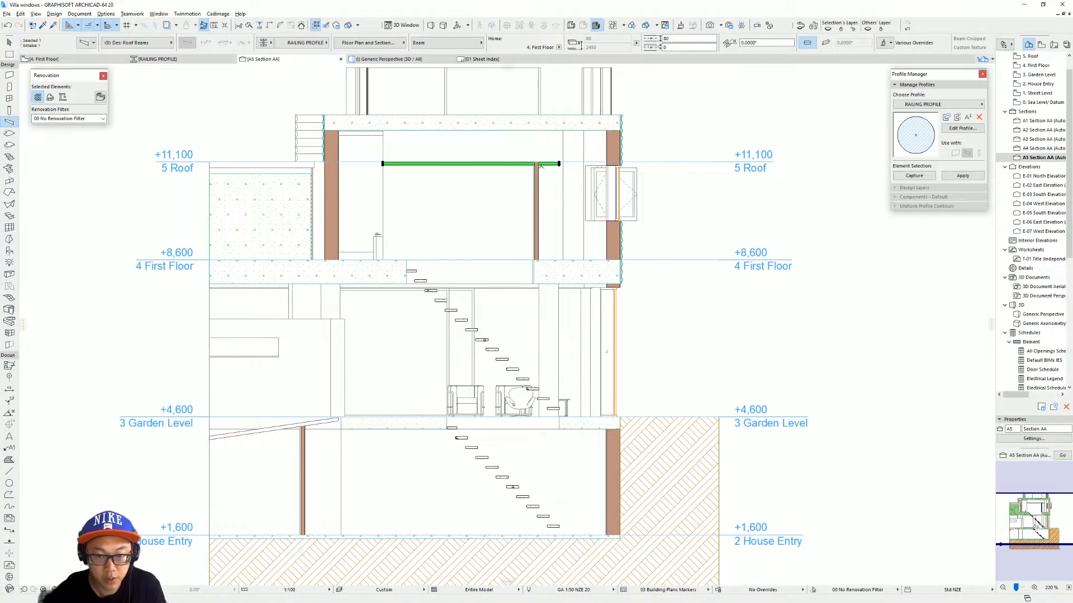
pyautogui.scroll(3, 558, 172)
pyautogui.click(559, 158)
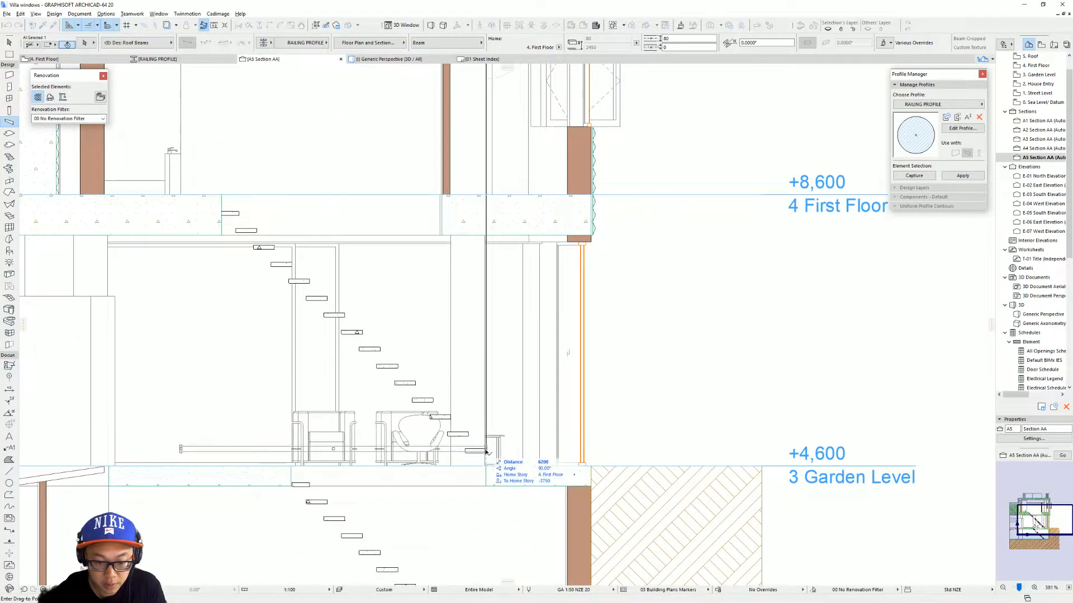
pyautogui.click(496, 451)
pyautogui.press('Escape')
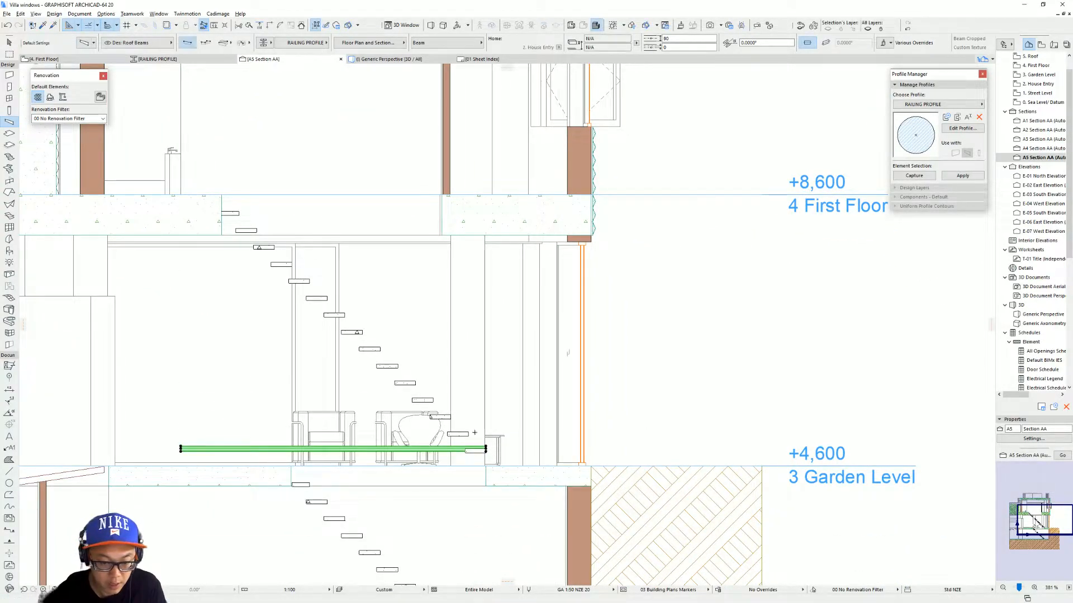
# Draw a reference line along the stair's slope from its lower end to the upper treads.
pyautogui.click(9, 471)
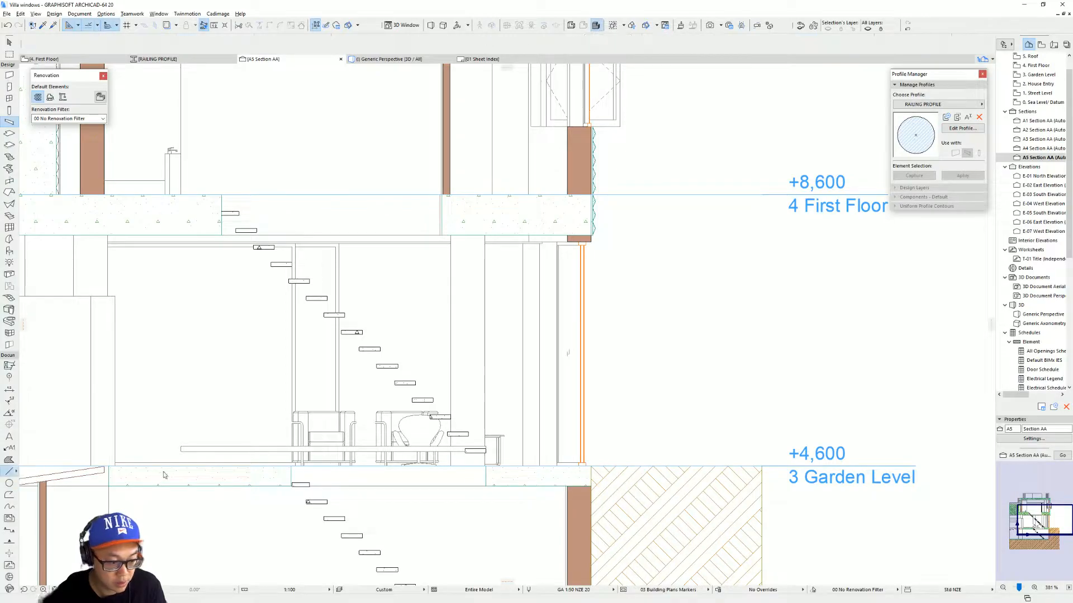
pyautogui.click(485, 449)
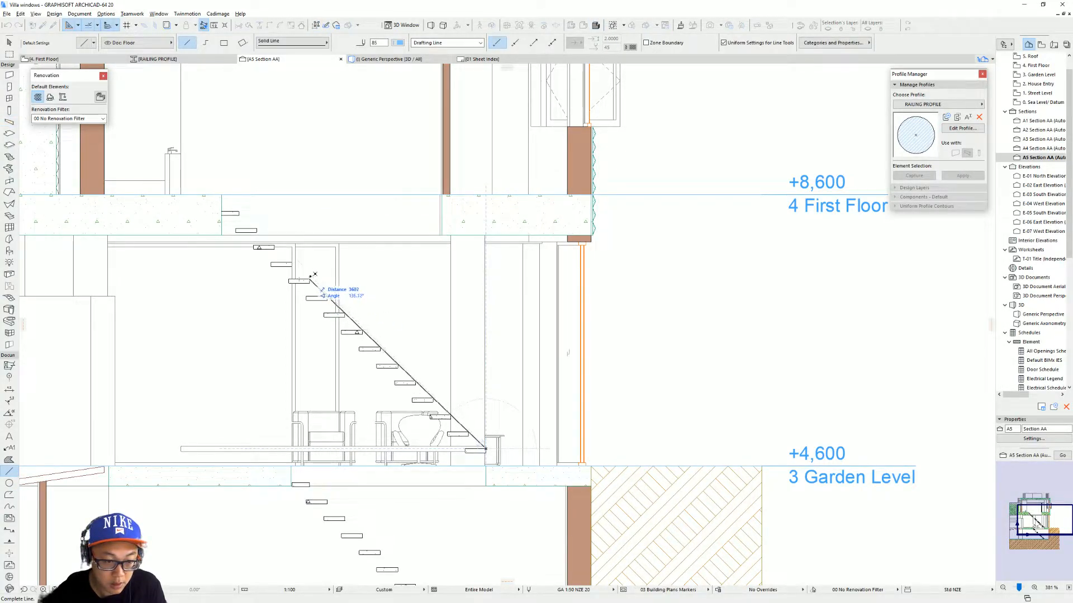
pyautogui.click(309, 280)
pyautogui.press('w')
pyautogui.click(317, 287)
pyautogui.click(317, 286)
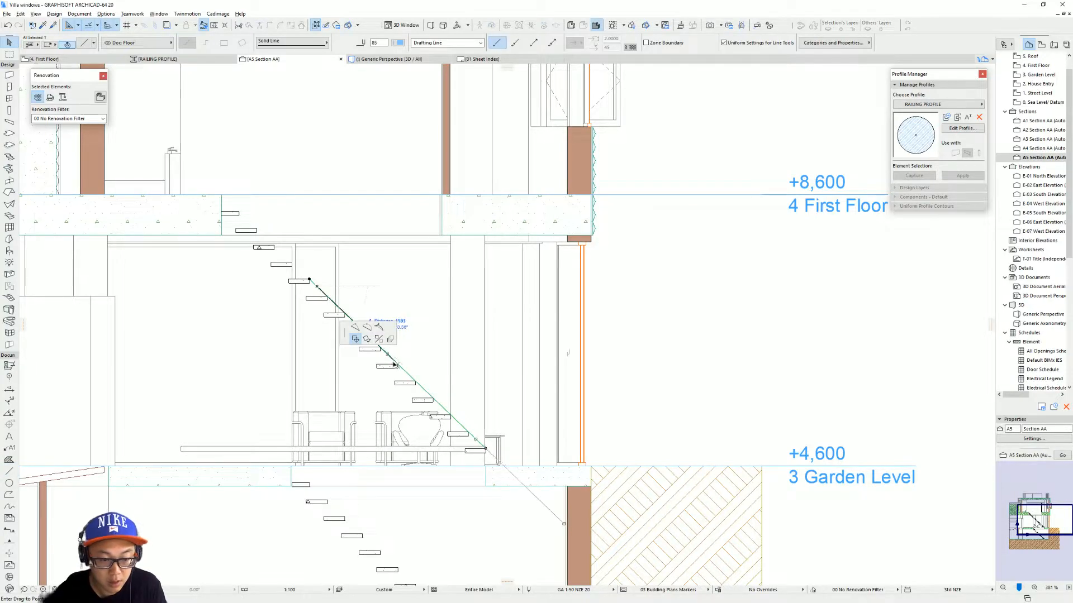
# Try to rotate the railing beam about its lower end to match the stair's slope.
pyautogui.click(367, 340)
pyautogui.scroll(5, 488, 461)
pyautogui.click(482, 431)
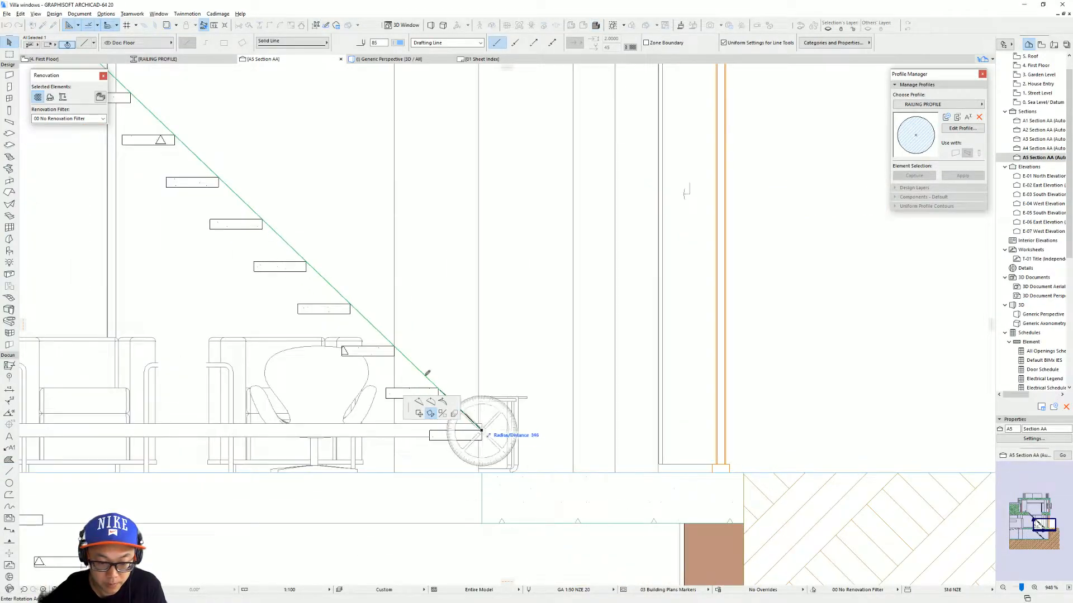
pyautogui.click(403, 378)
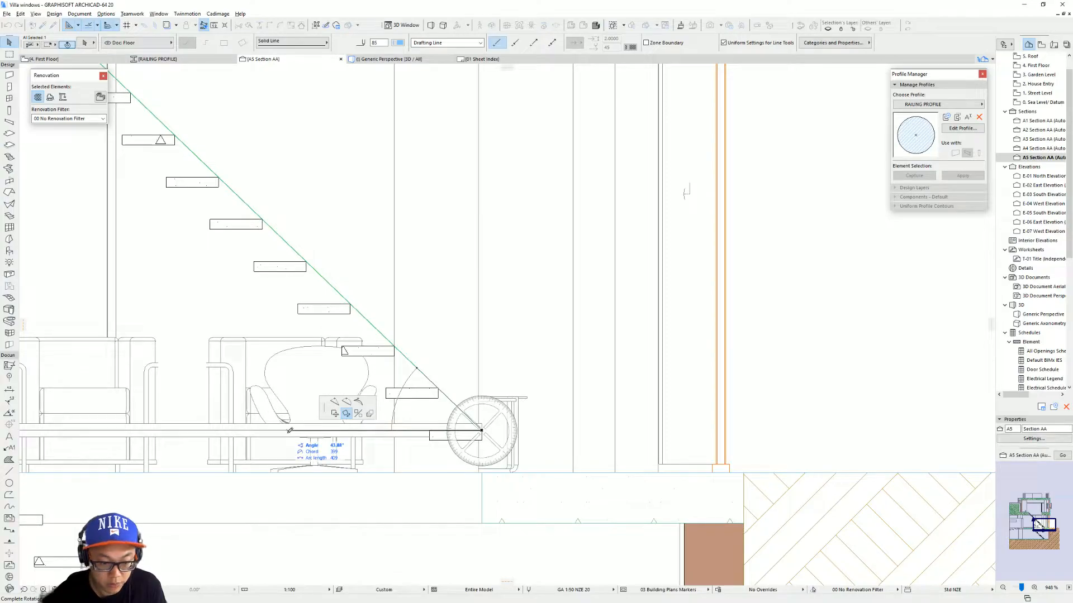
pyautogui.click(290, 431)
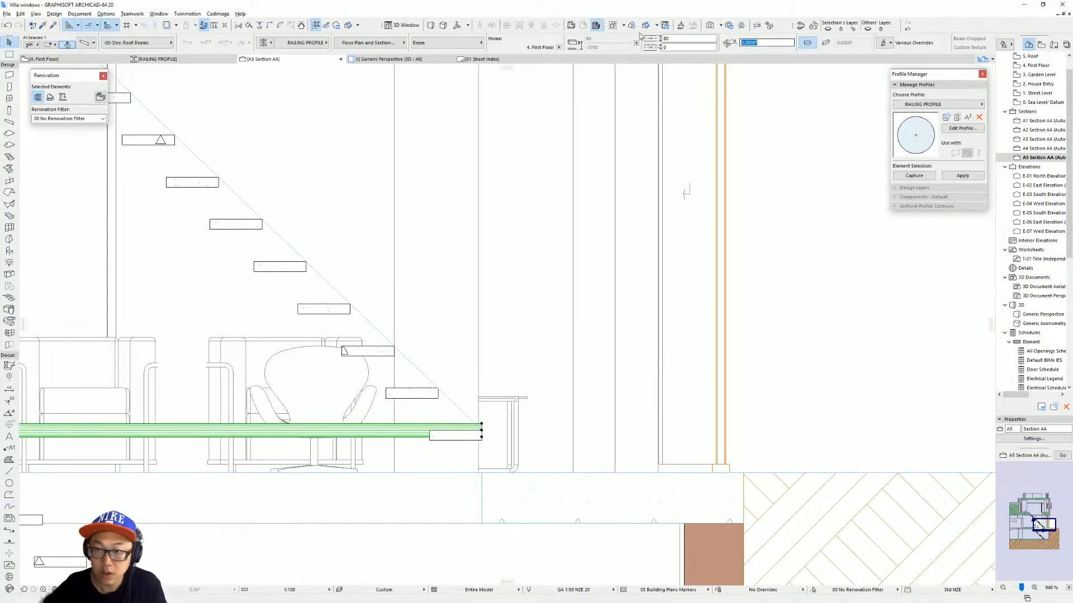
# Set the railing beam's slant angle to 43.88° in its settings.
pyautogui.hotkey('ctrl', 't')
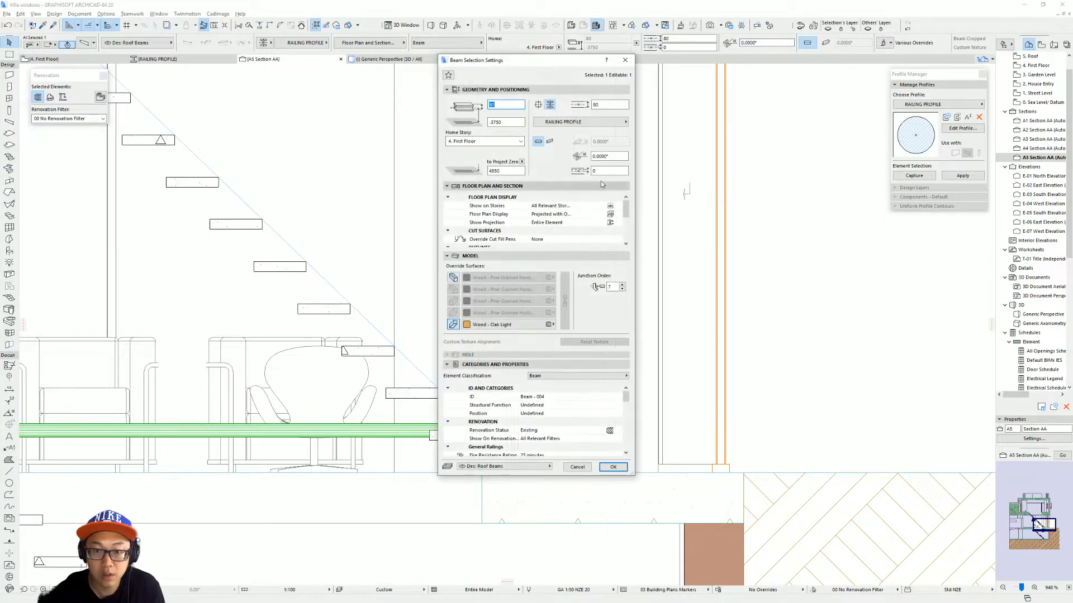
pyautogui.click(550, 141)
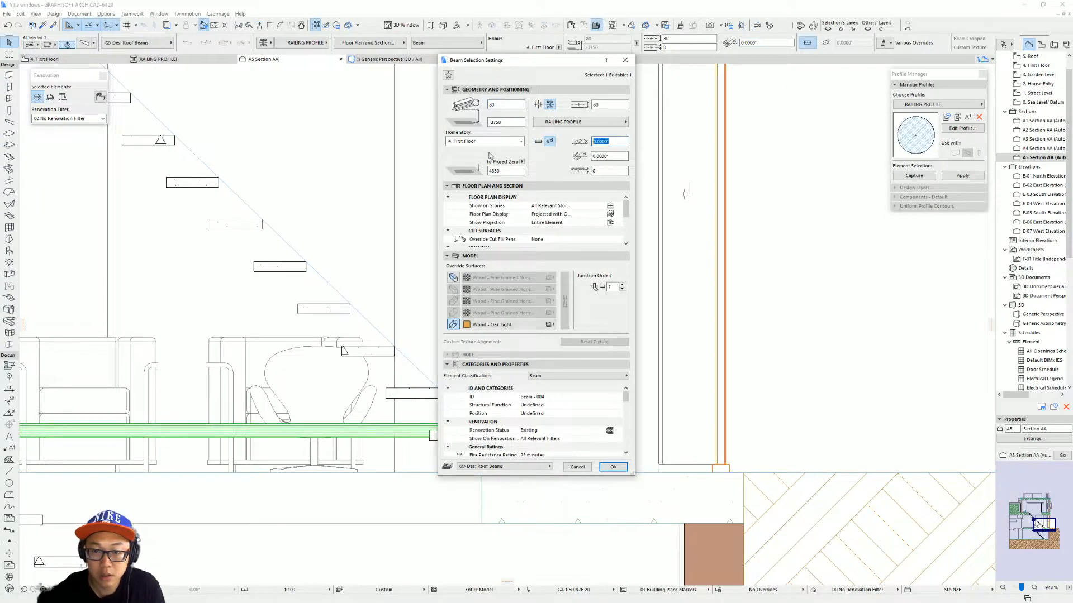
pyautogui.write('43.88')
pyautogui.press('Return')
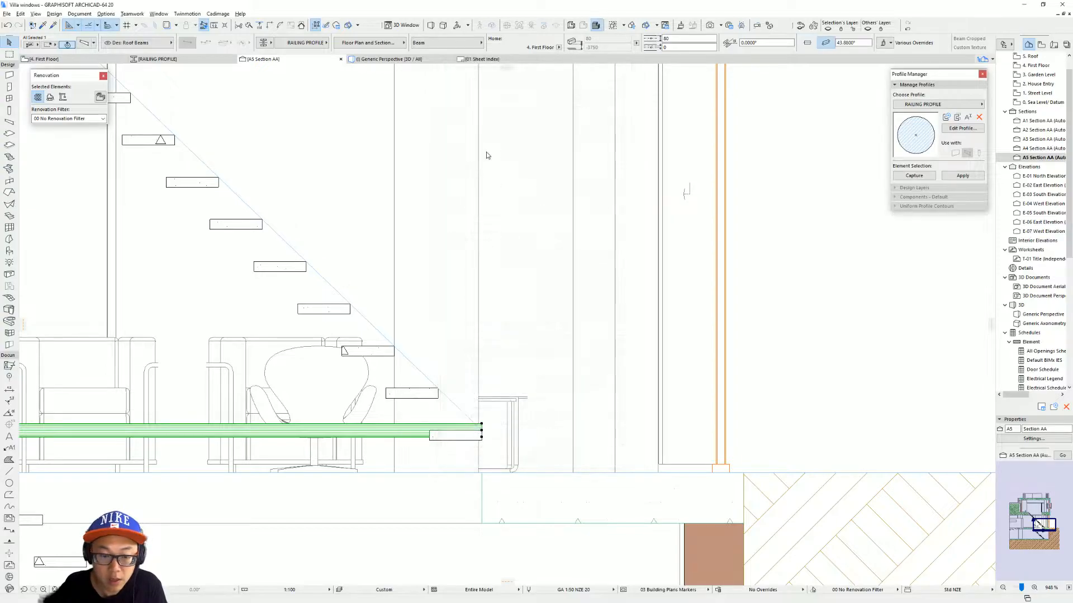
# Move the slanted railing beam vertically upward above the stair treads.
pyautogui.scroll(-5, 460, 311)
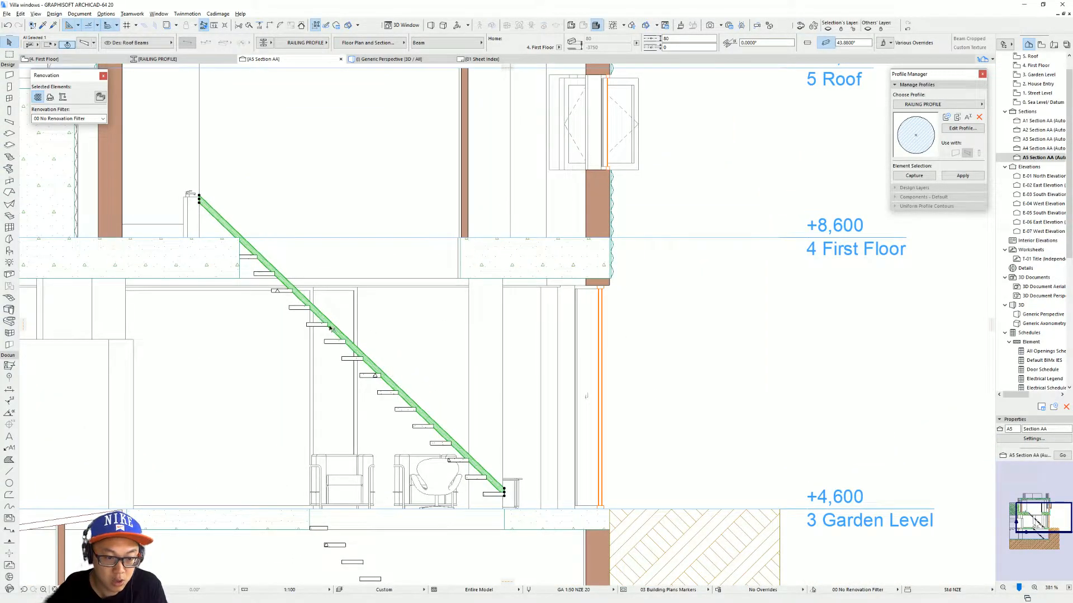
pyautogui.scroll(7, 512, 504)
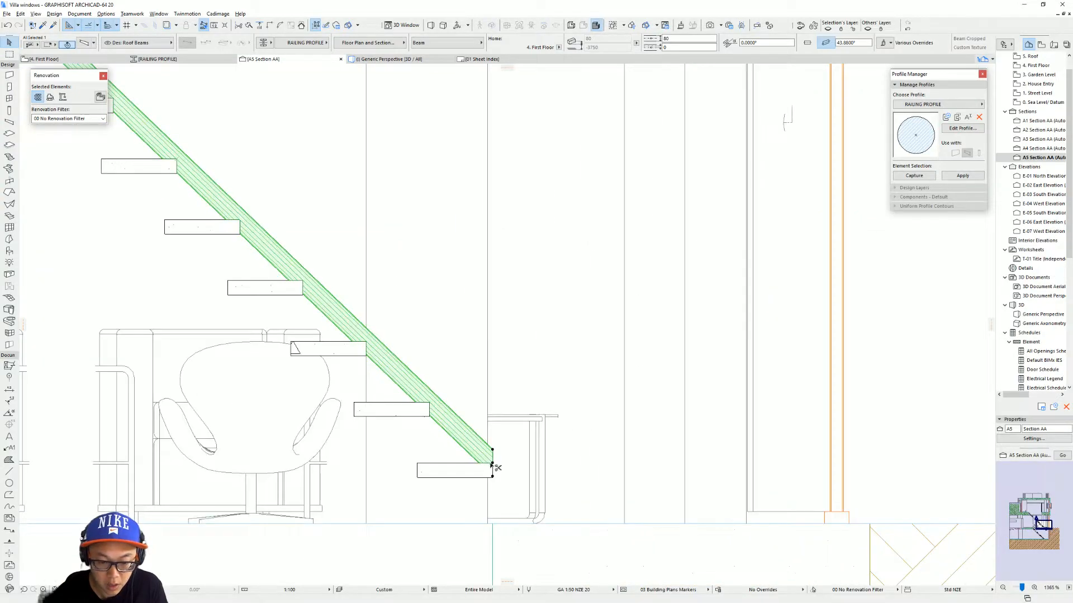
pyautogui.hotkey('ctrl', 'd')
pyautogui.click(492, 463)
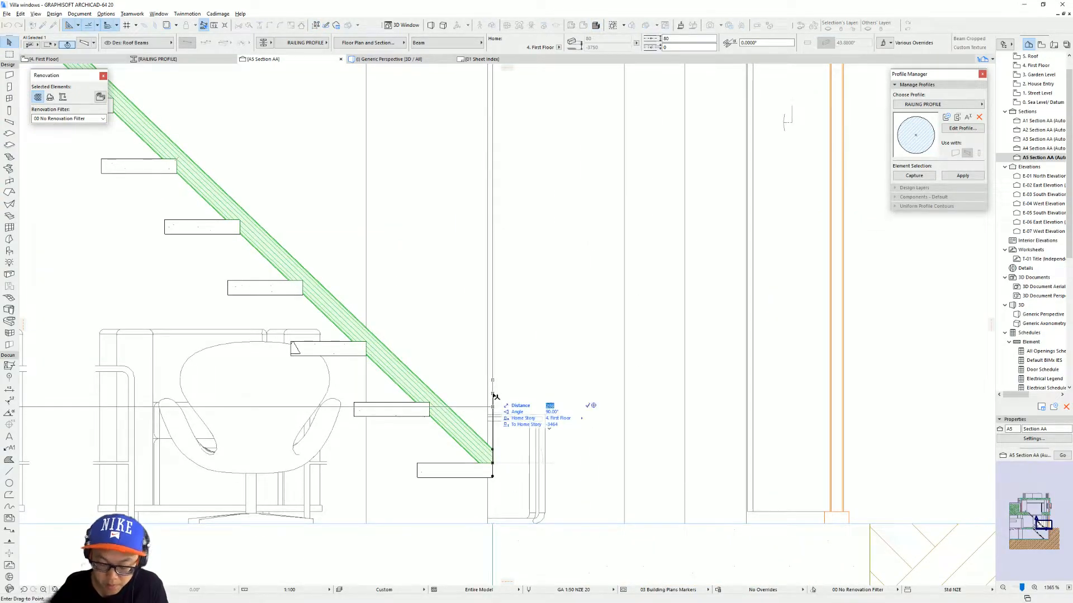
pyautogui.press('Return')
pyautogui.scroll(-9, 473, 249)
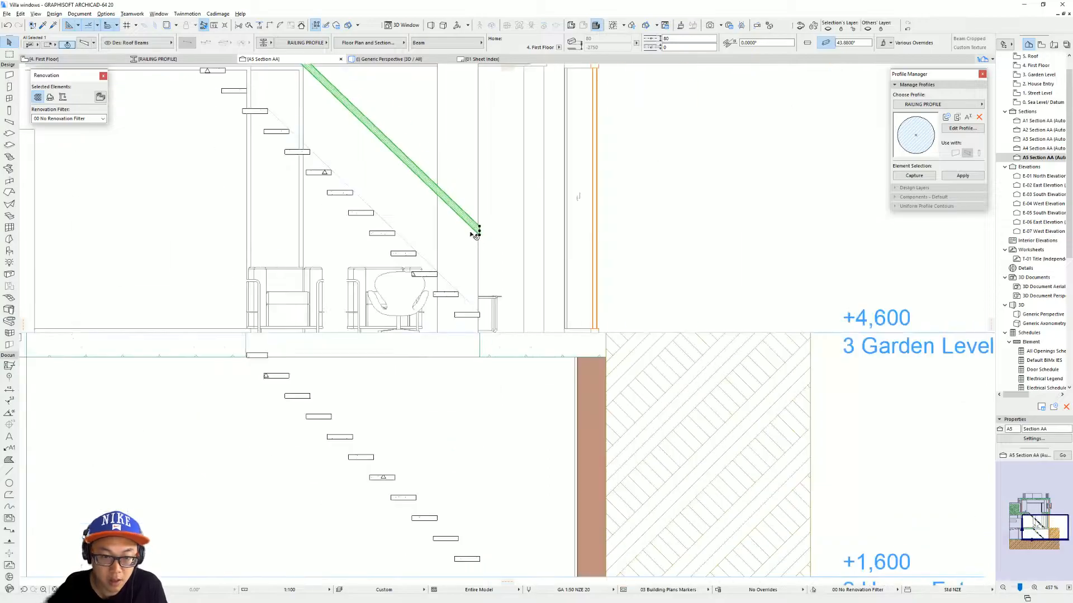
pyautogui.press('Escape')
pyautogui.click(395, 258)
pyautogui.press('Escape')
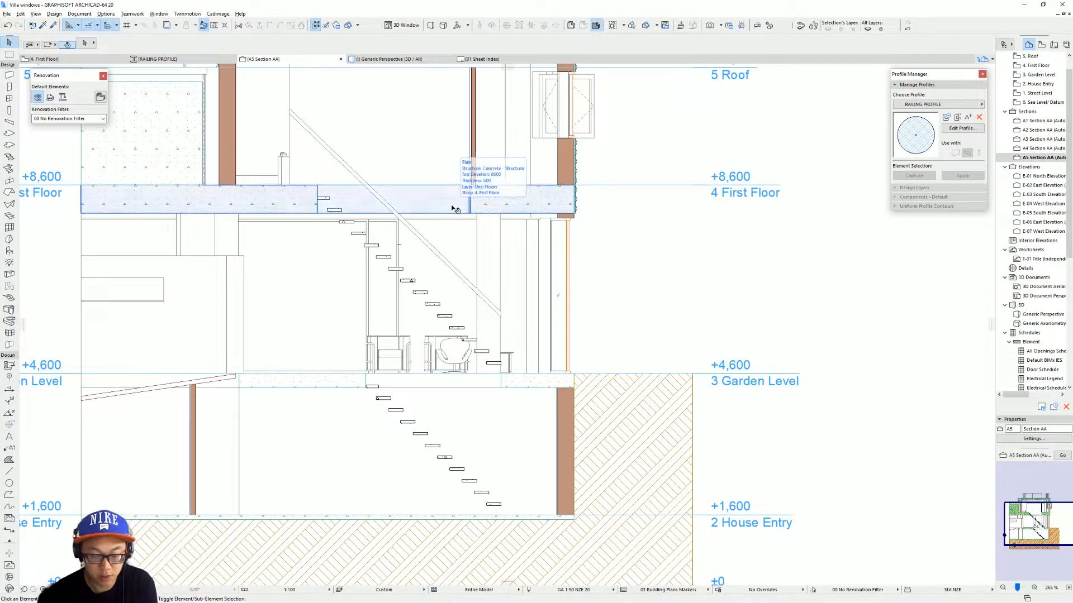
# Inspect the railing beam in the 3D view and compare it with the reference stair photo.
pyautogui.press('F3')
pyautogui.scroll(-2, 507, 338)
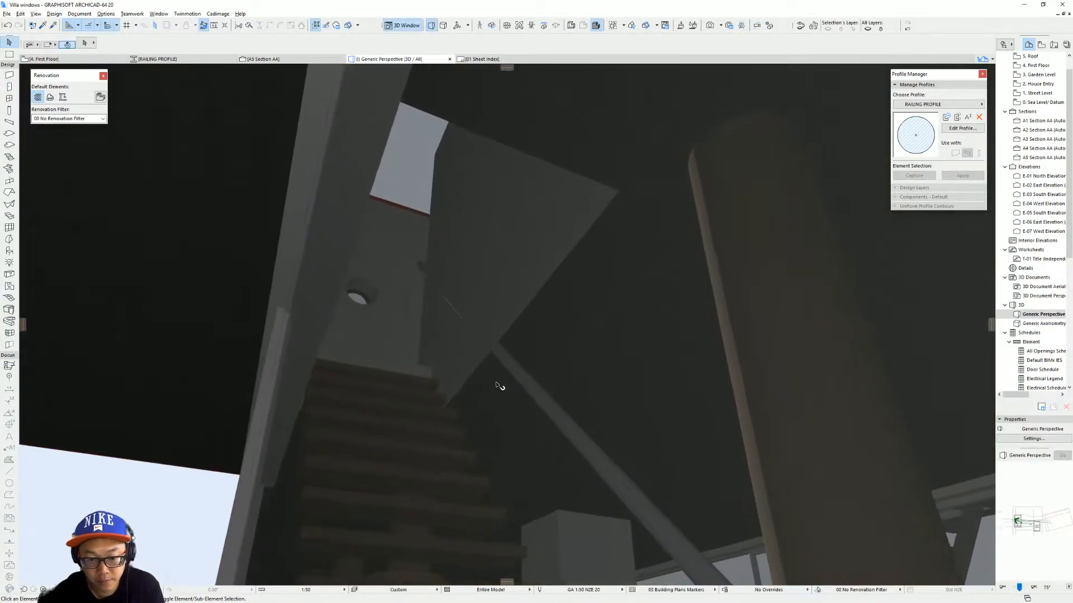
pyautogui.scroll(4, 501, 387)
pyautogui.scroll(-5, 399, 374)
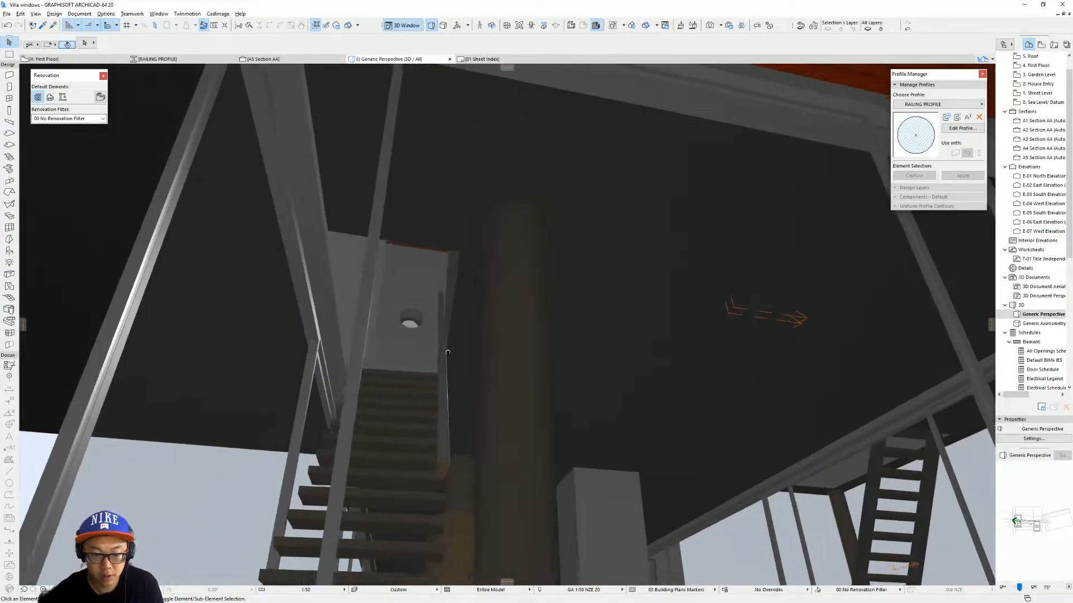
pyautogui.moveTo(447, 351); pyautogui.dragTo(563, 328, button='middle')
pyautogui.hotkey('alt', 'Tab')
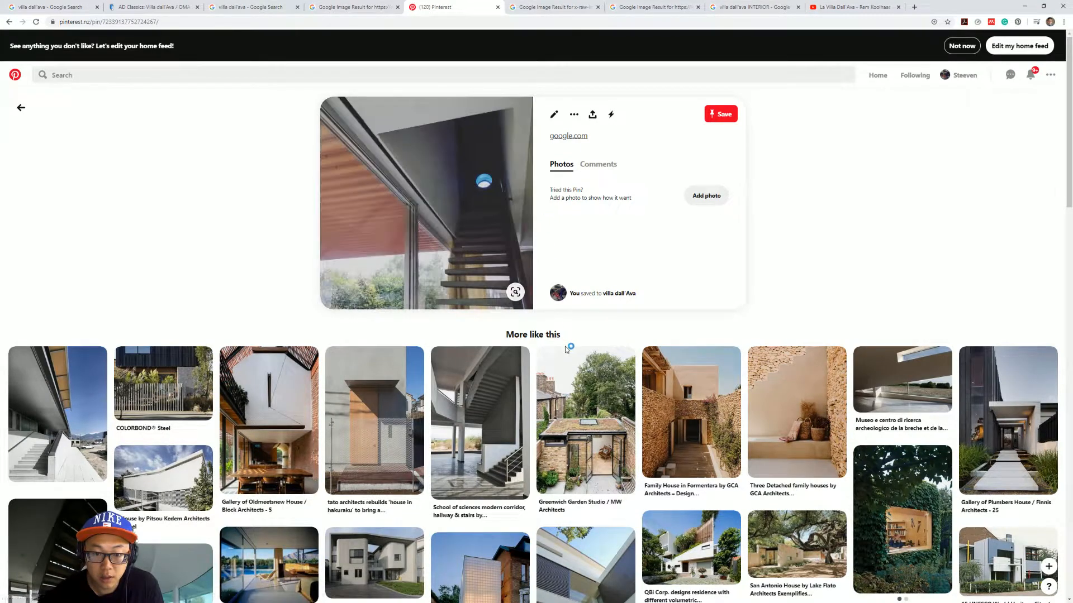
pyautogui.click(1023, 5)
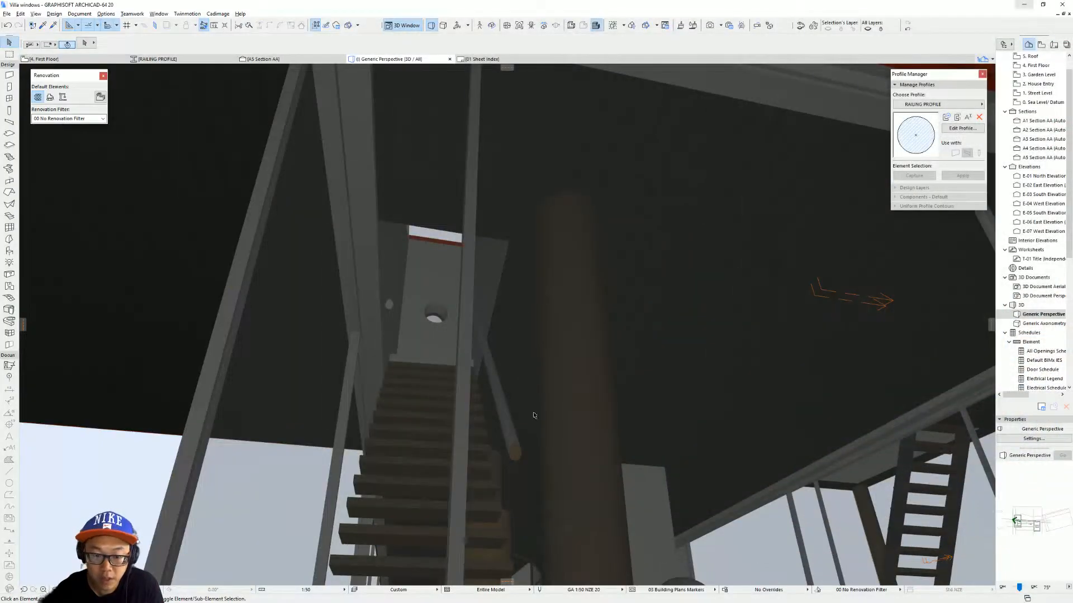
# Edit the RAILING PROFILE, enlarge the circular fill to radius 35, and store the profile.
pyautogui.scroll(3, 534, 414)
pyautogui.click(962, 128)
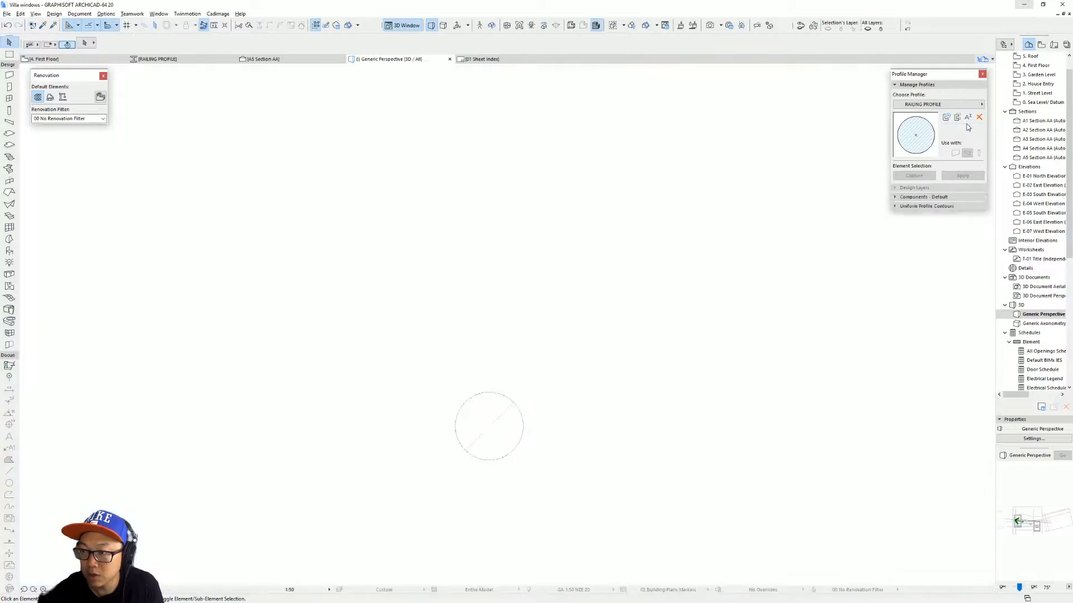
pyautogui.click(494, 392)
pyautogui.click(494, 393)
pyautogui.click(564, 424)
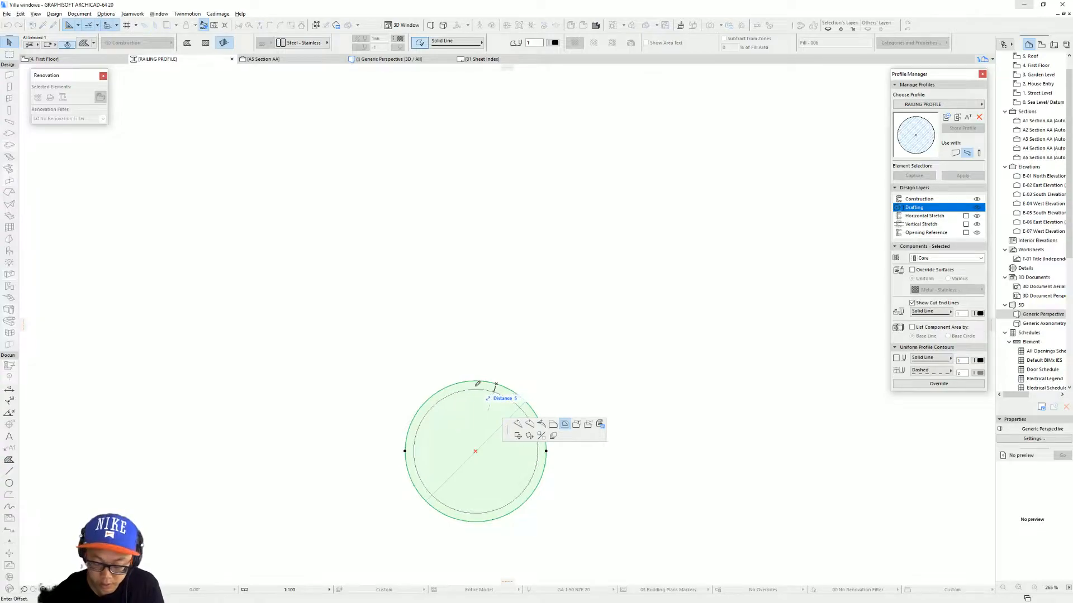
pyautogui.click(494, 393)
pyautogui.click(501, 390)
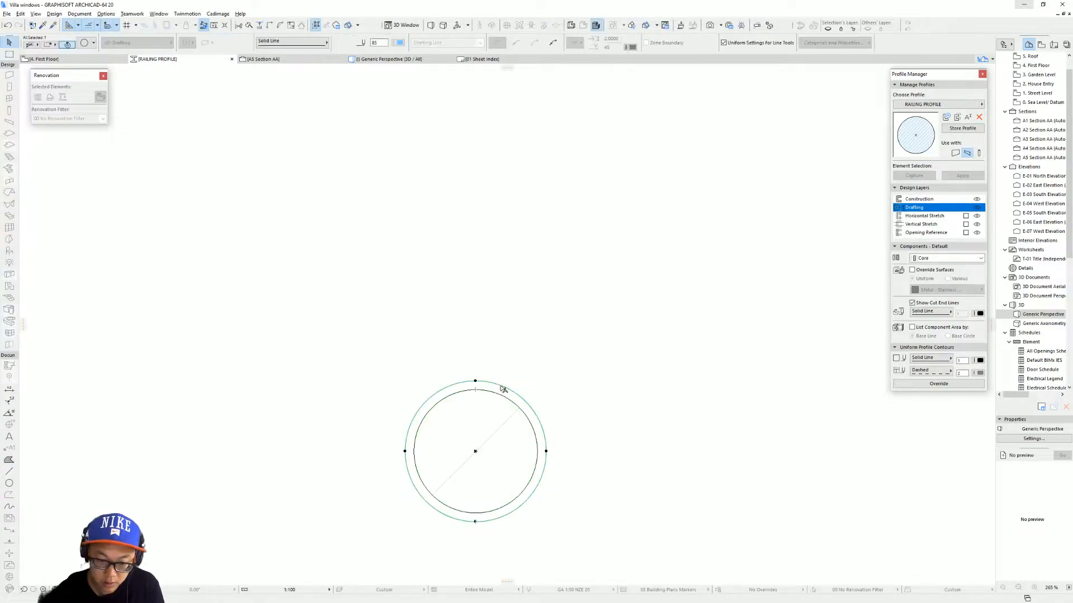
pyautogui.click(490, 384)
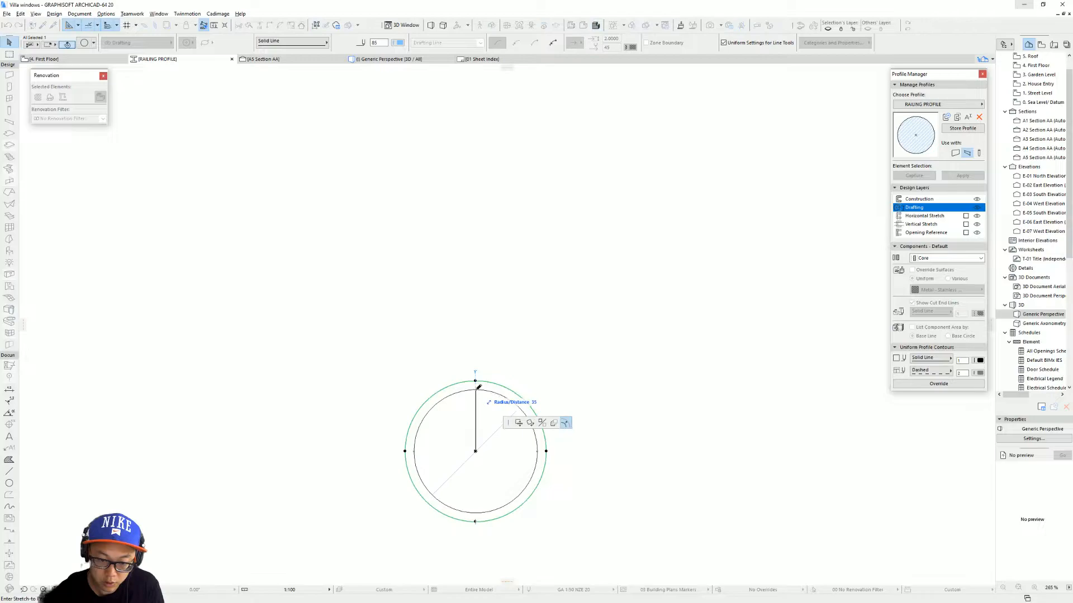
pyautogui.click(476, 389)
pyautogui.click(585, 374)
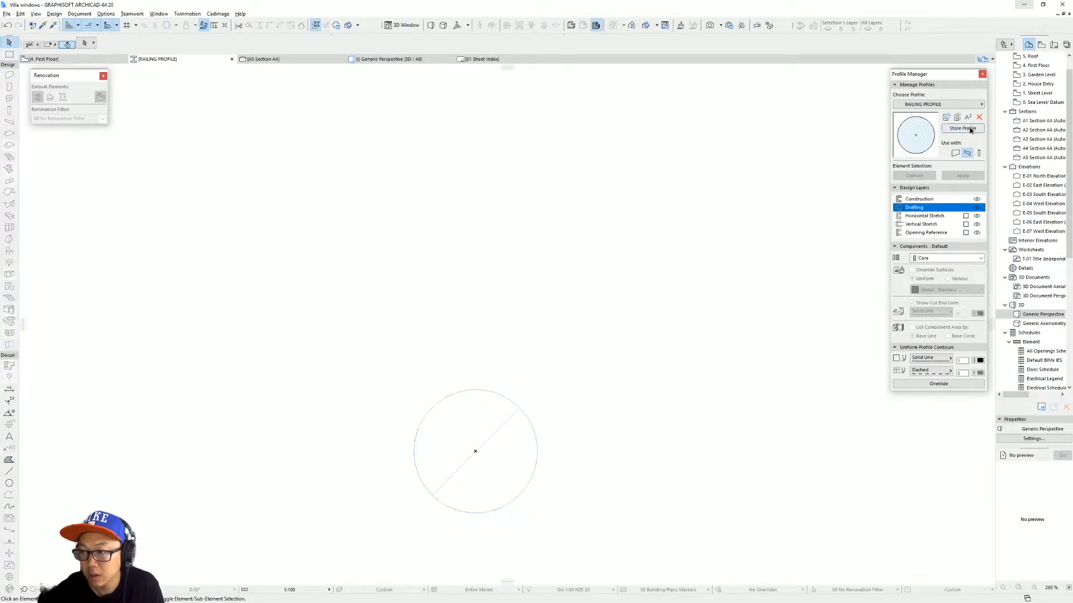
# Override the railing beam's surface with Wood - Walnut Vertical in the 3D view.
pyautogui.click(263, 59)
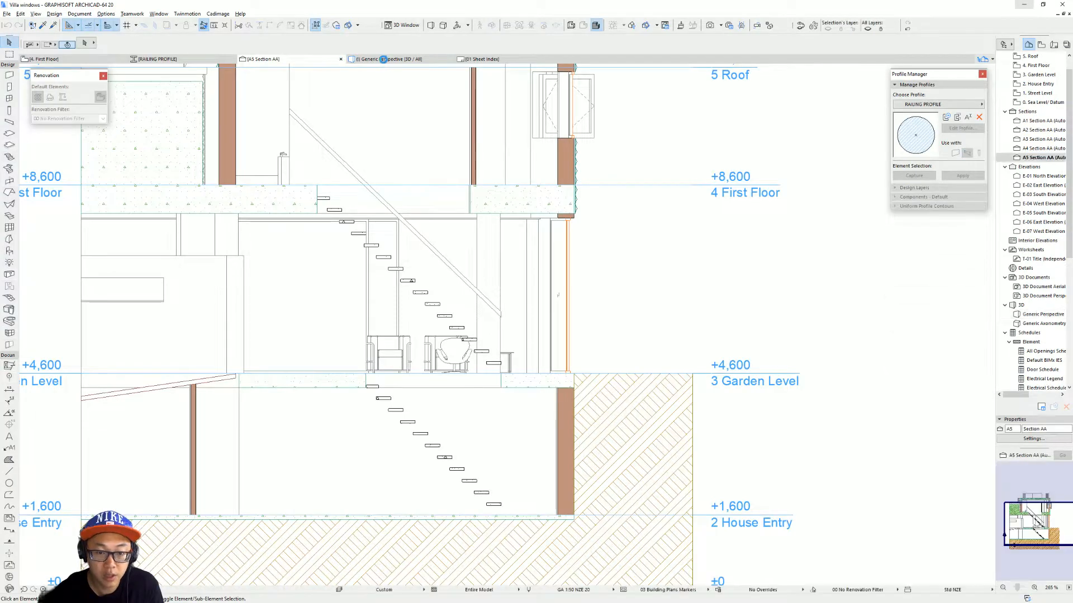
pyautogui.click(393, 59)
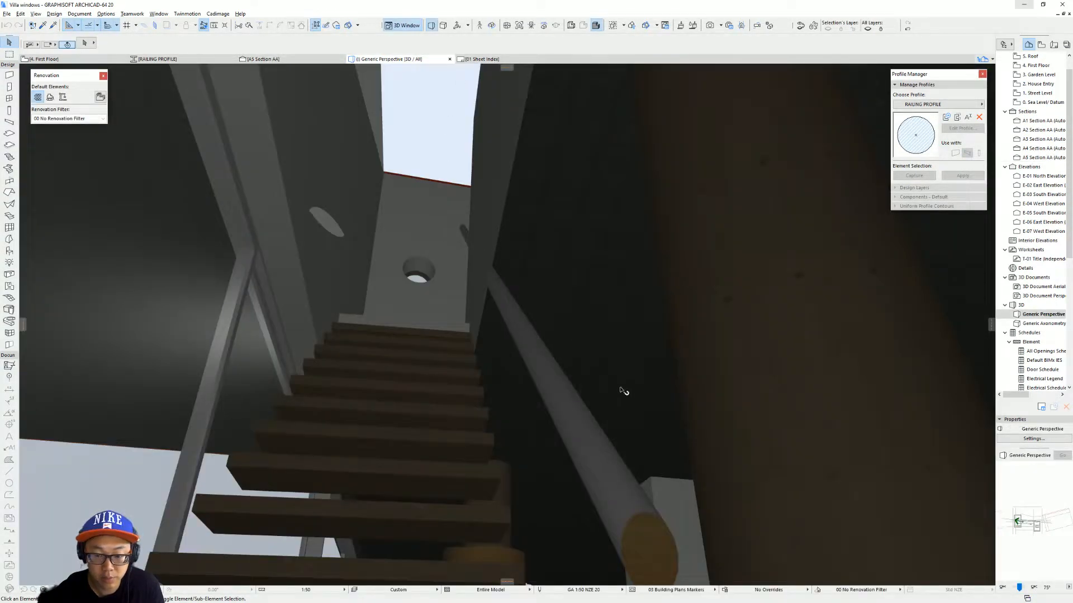
pyautogui.keyDown('shift'); pyautogui.moveTo(622, 390); pyautogui.dragTo(497, 311, button='middle'); pyautogui.keyUp('shift')
pyautogui.click(606, 357)
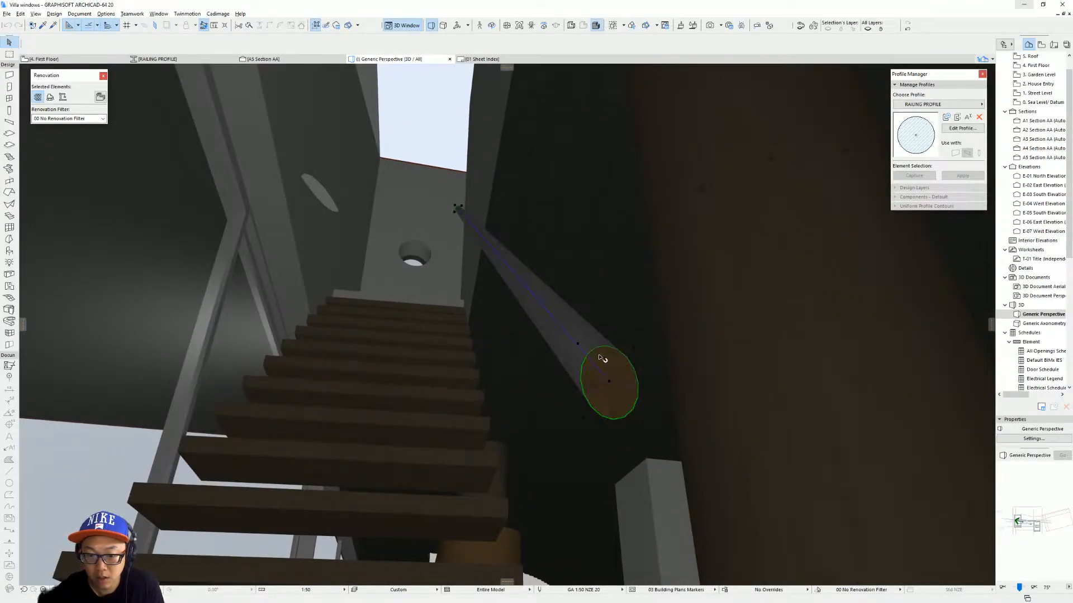
pyautogui.keyDown('shift'); pyautogui.moveTo(622, 375); pyautogui.dragTo(638, 330, button='middle'); pyautogui.keyUp('shift')
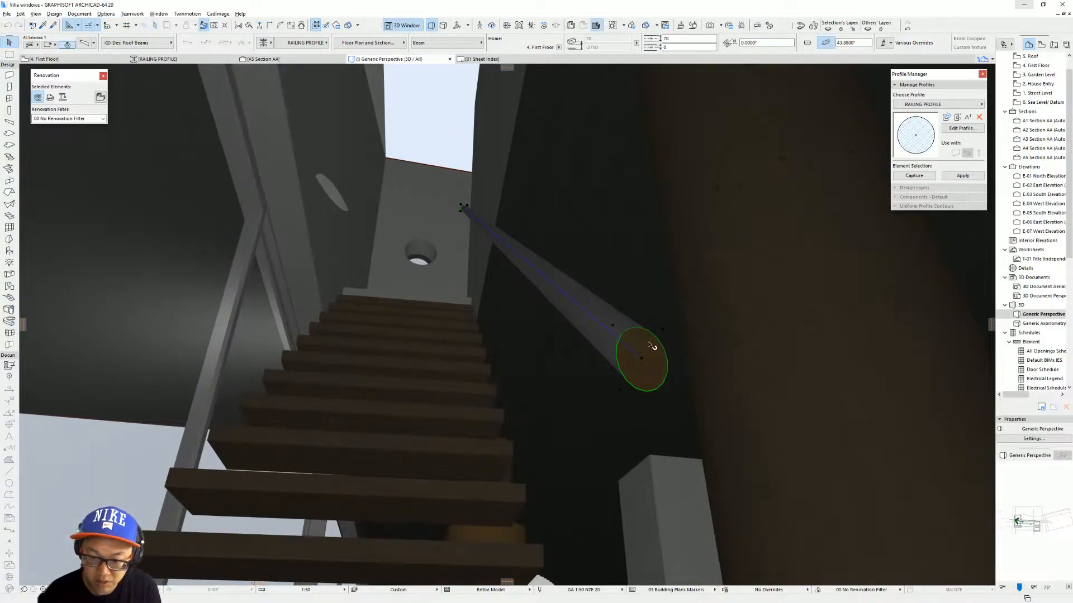
pyautogui.keyDown('shift'); pyautogui.moveTo(624, 369); pyautogui.dragTo(535, 328, button='middle'); pyautogui.keyUp('shift')
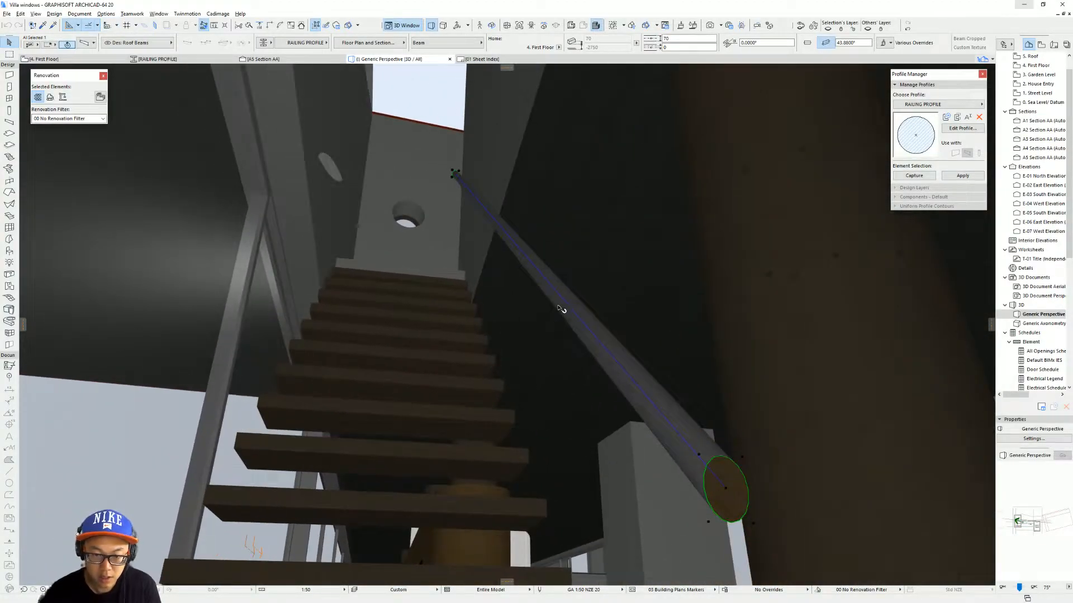
pyautogui.hotkey('ctrl', 't')
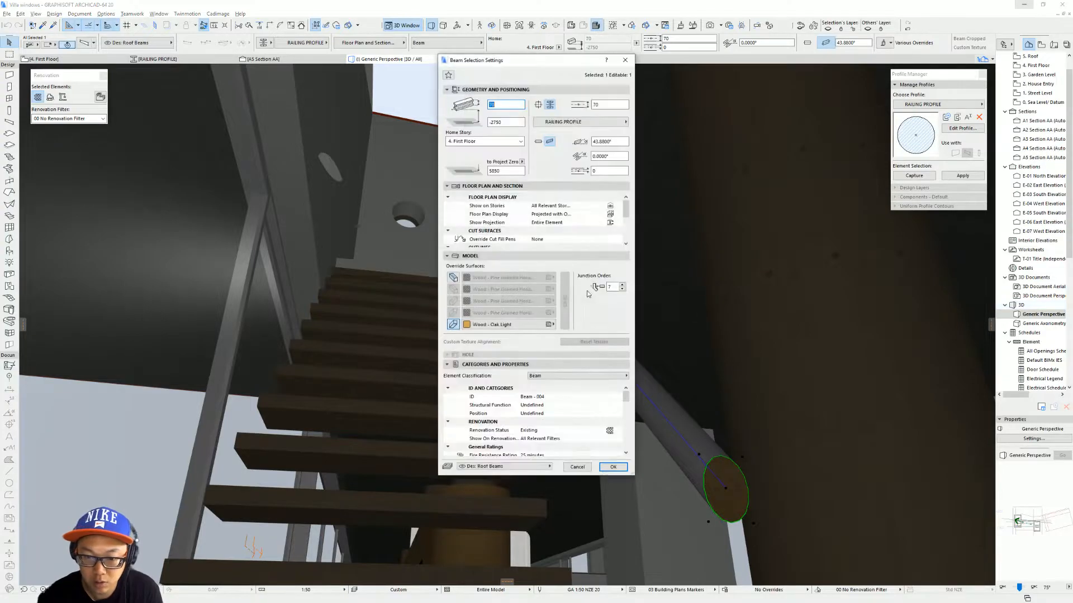
pyautogui.click(453, 324)
pyautogui.click(453, 277)
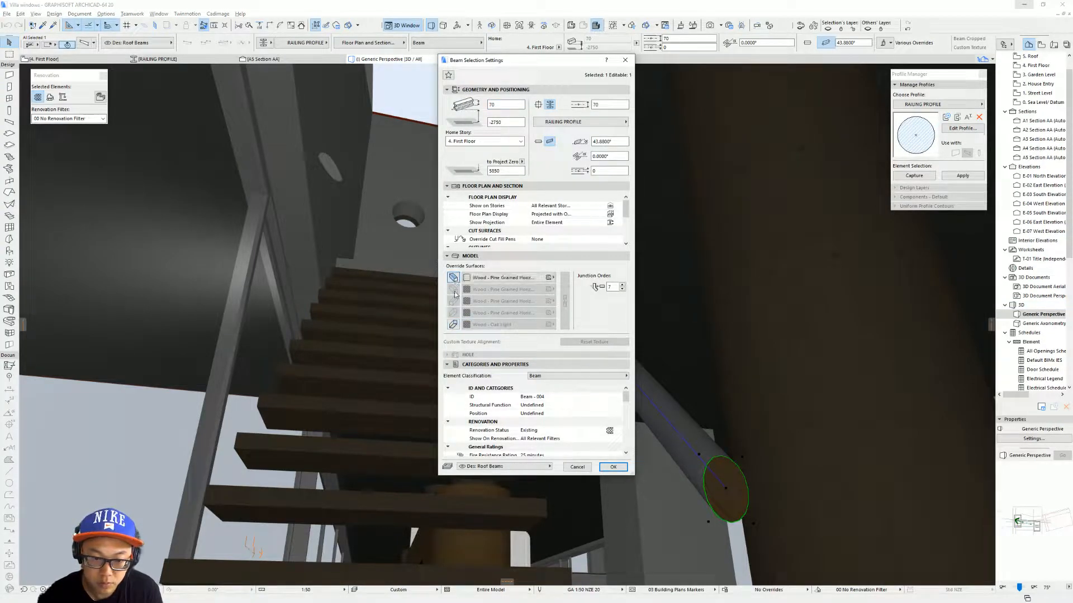
pyautogui.click(502, 277)
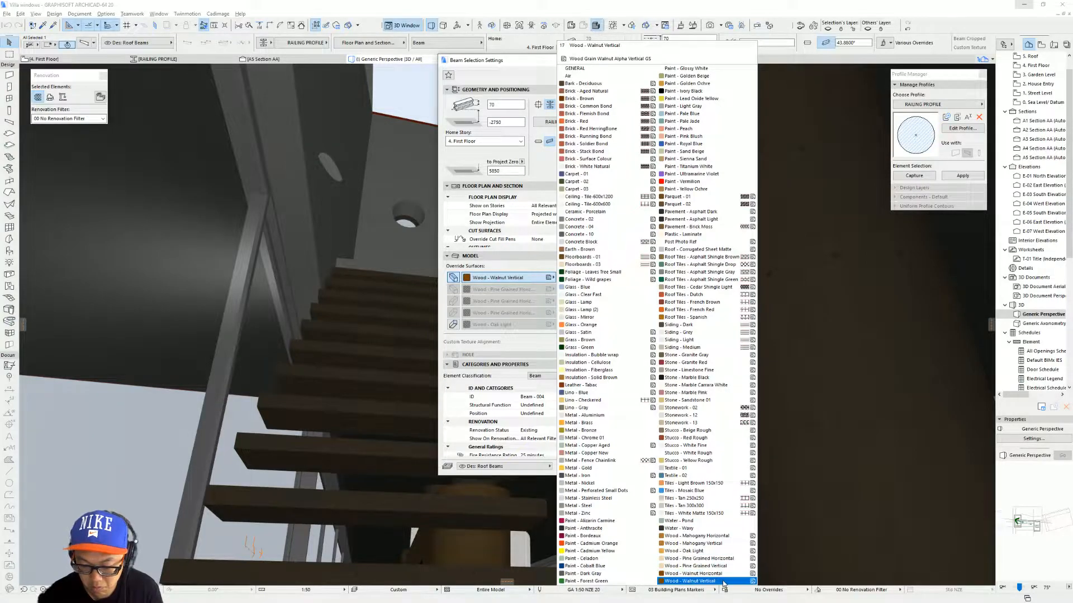
pyautogui.click(693, 581)
pyautogui.press('Return')
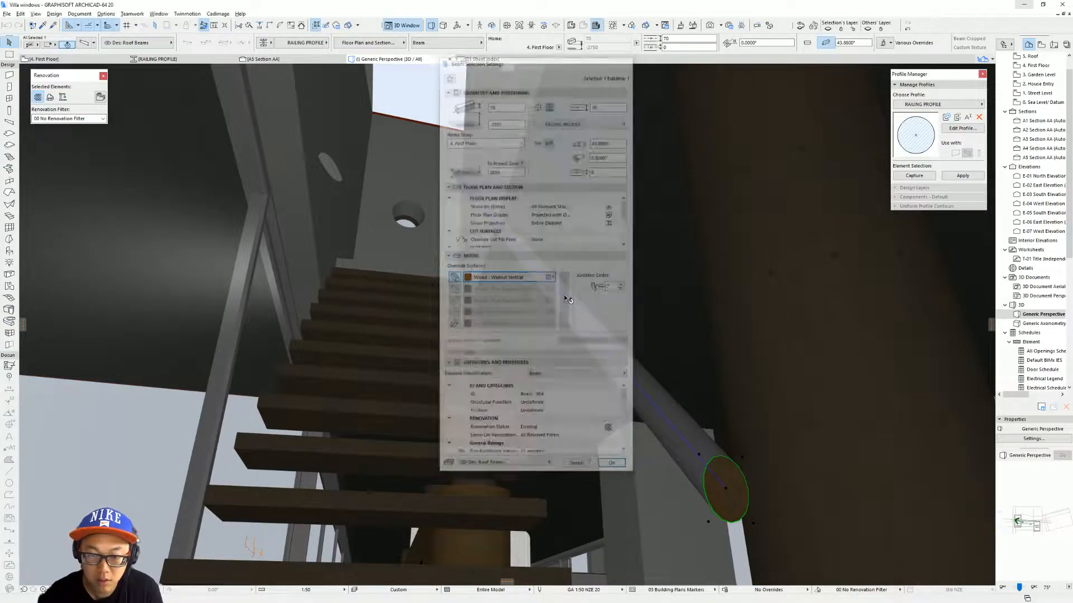
# Override the stair's surface with Metal - Stainless Steel.
pyautogui.press('Escape')
pyautogui.scroll(-2, 569, 400)
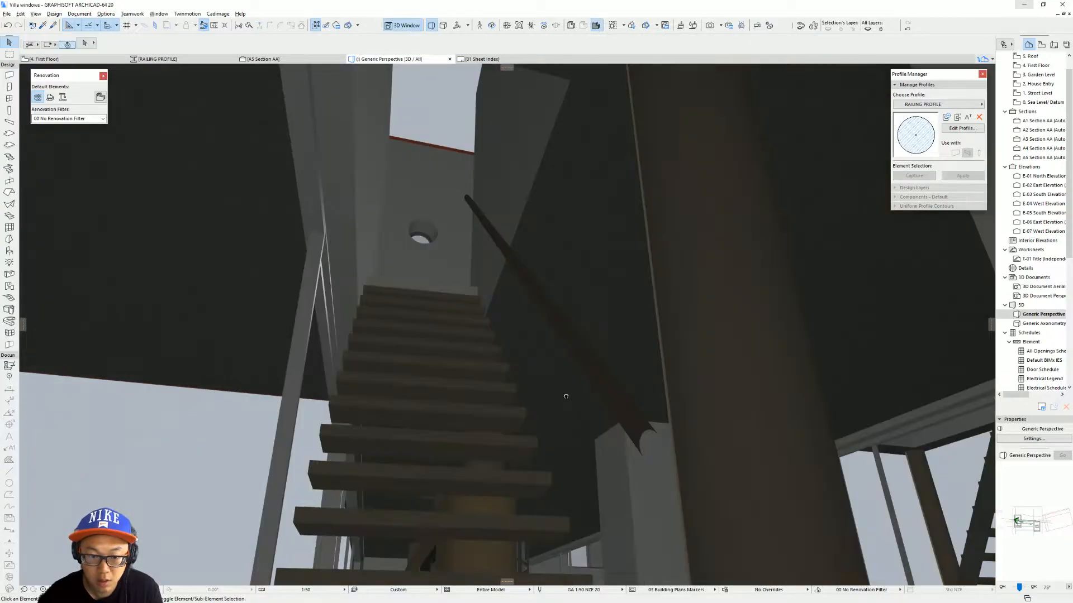
pyautogui.scroll(3, 489, 400)
pyautogui.click(465, 378)
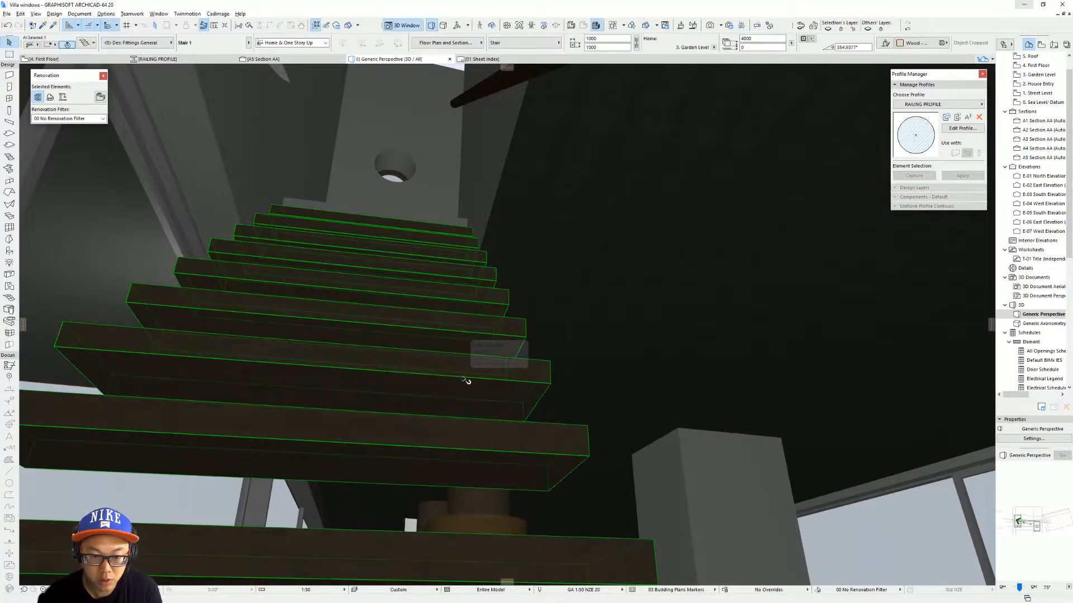
pyautogui.hotkey('ctrl', 't')
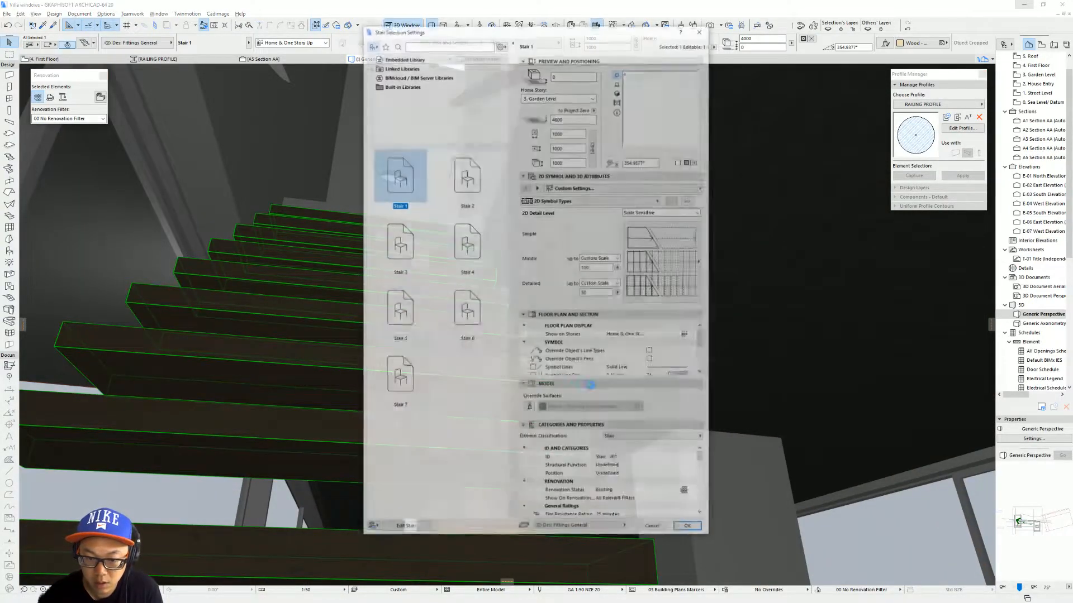
pyautogui.click(587, 407)
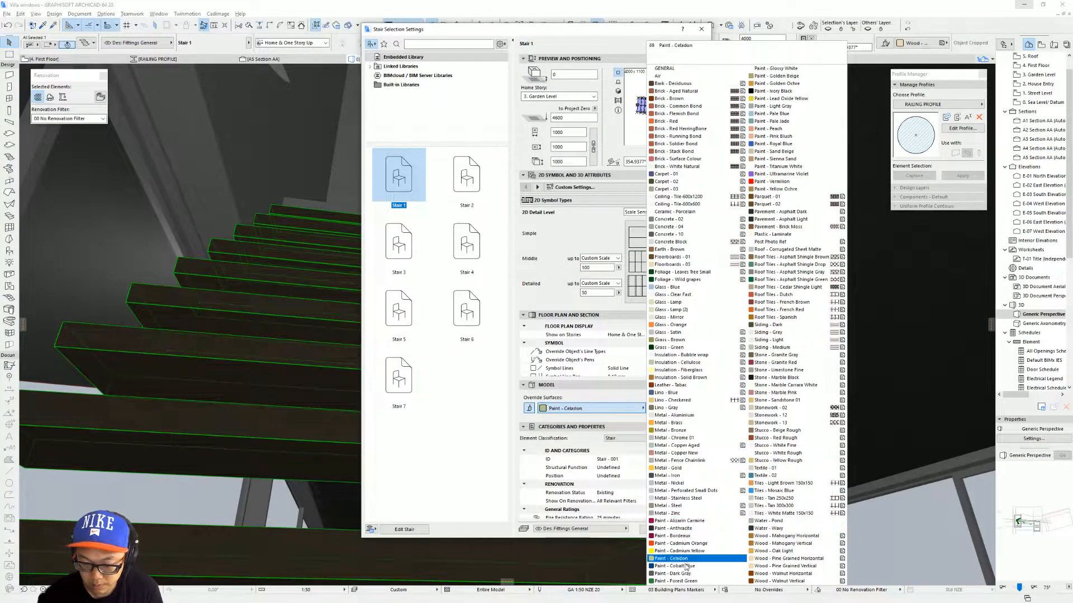
pyautogui.click(669, 498)
pyautogui.press('Return')
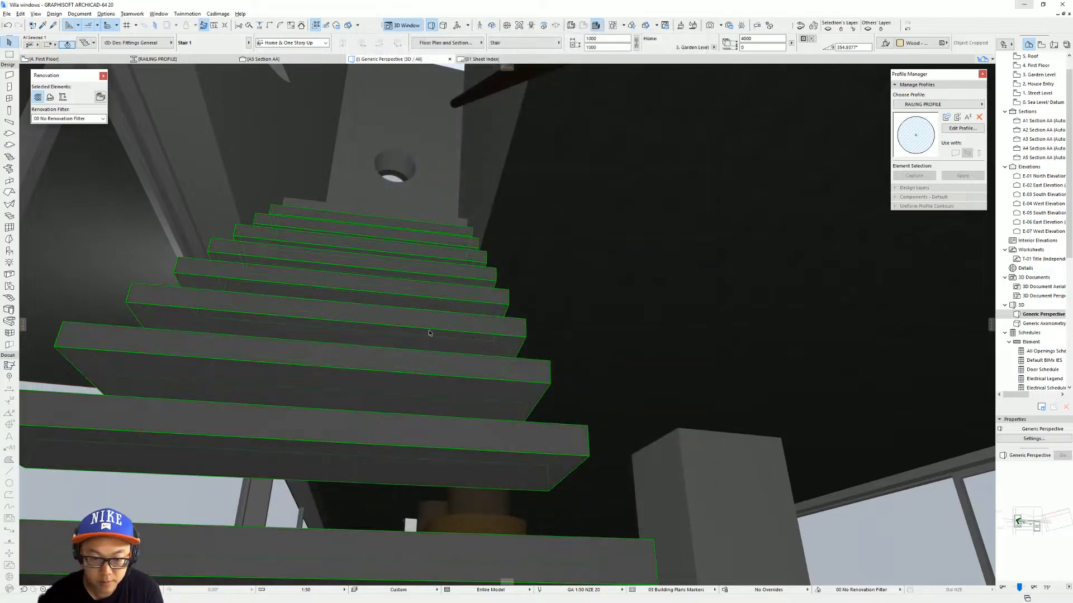
# Browse the Villa dall'Ava reference images in the browser to compare the stair and railing design.
pyautogui.scroll(-10, 433, 333)
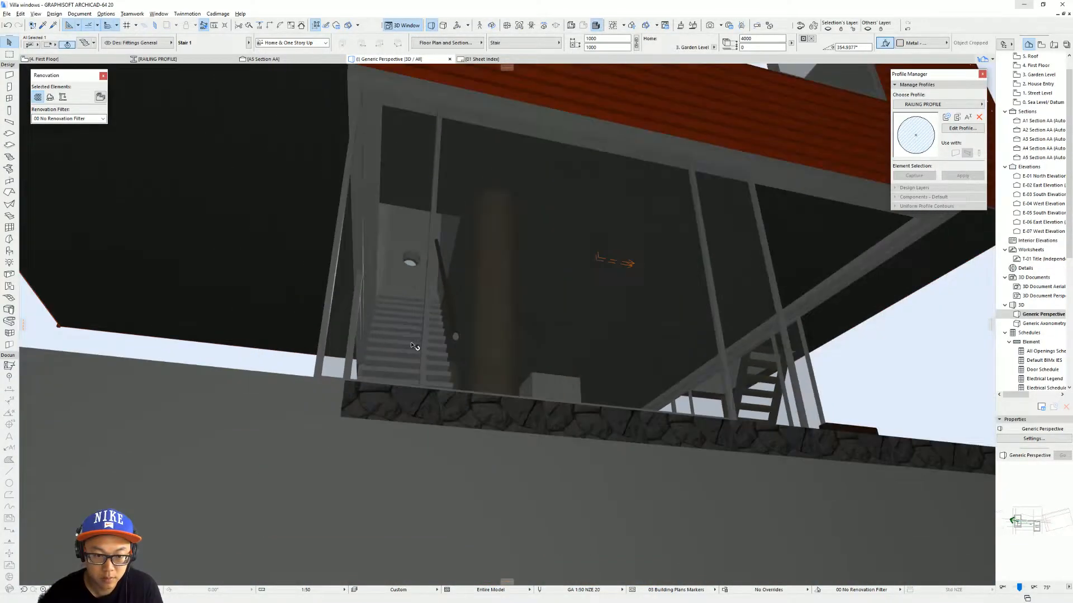
pyautogui.keyDown('shift'); pyautogui.moveTo(413, 346); pyautogui.dragTo(419, 397, button='middle'); pyautogui.keyUp('shift')
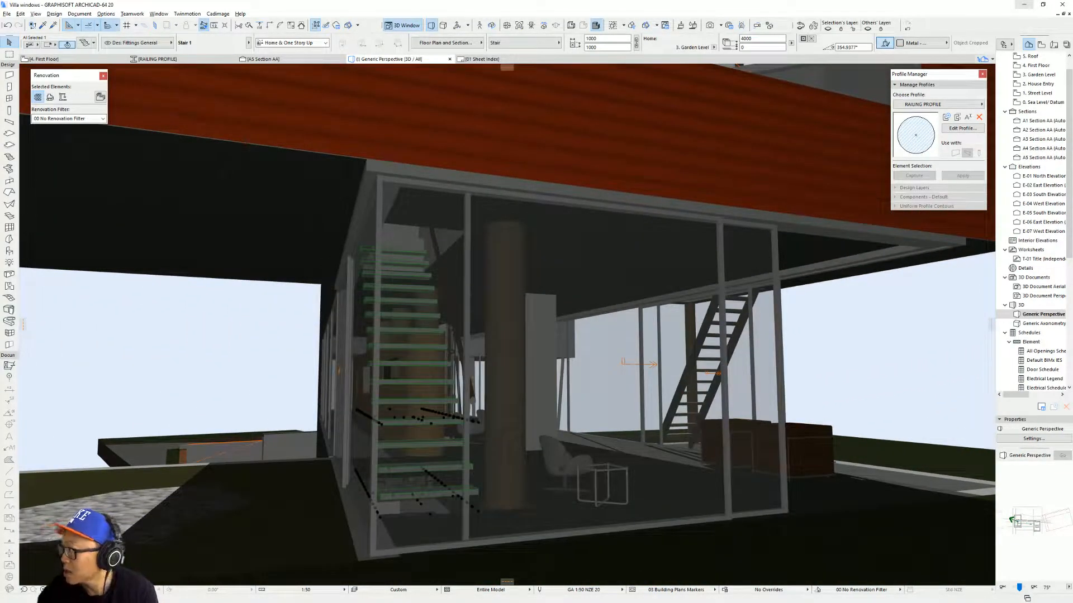
pyautogui.hotkey('alt', 'Tab')
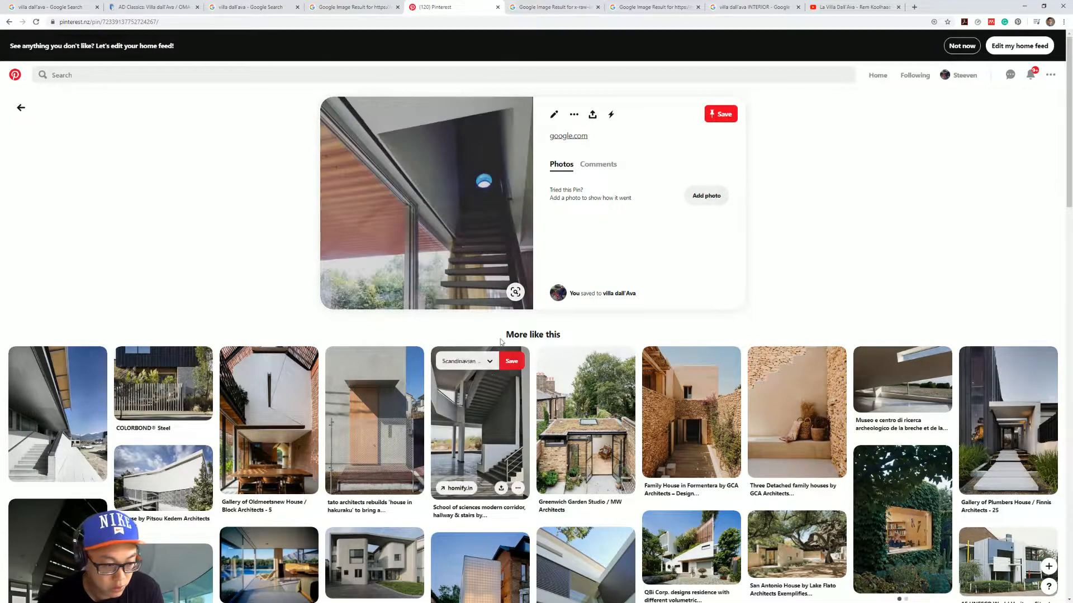
pyautogui.click(564, 7)
pyautogui.click(667, 6)
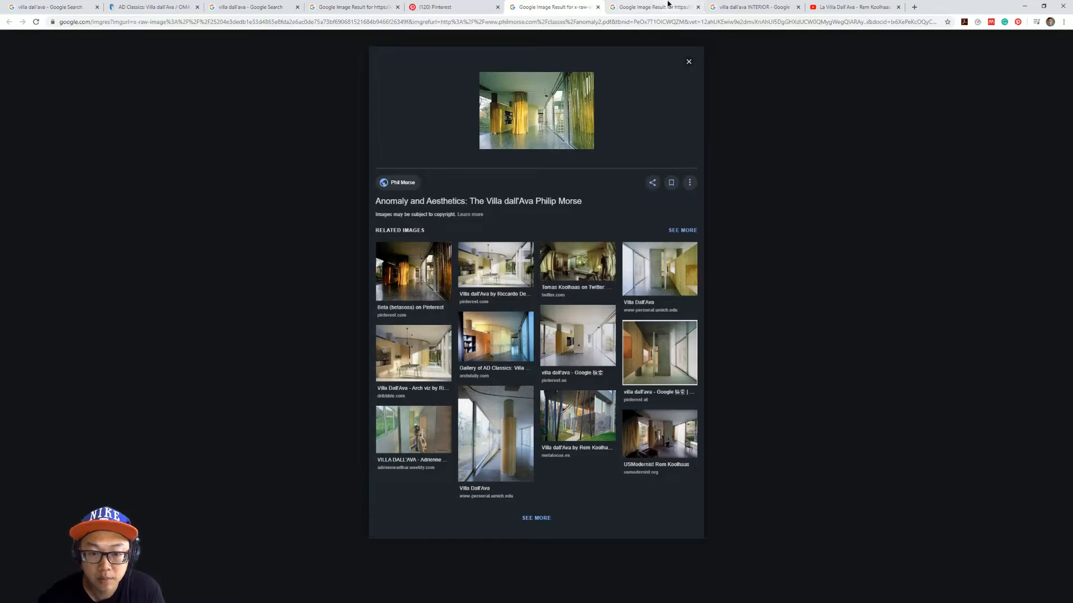
pyautogui.click(769, 7)
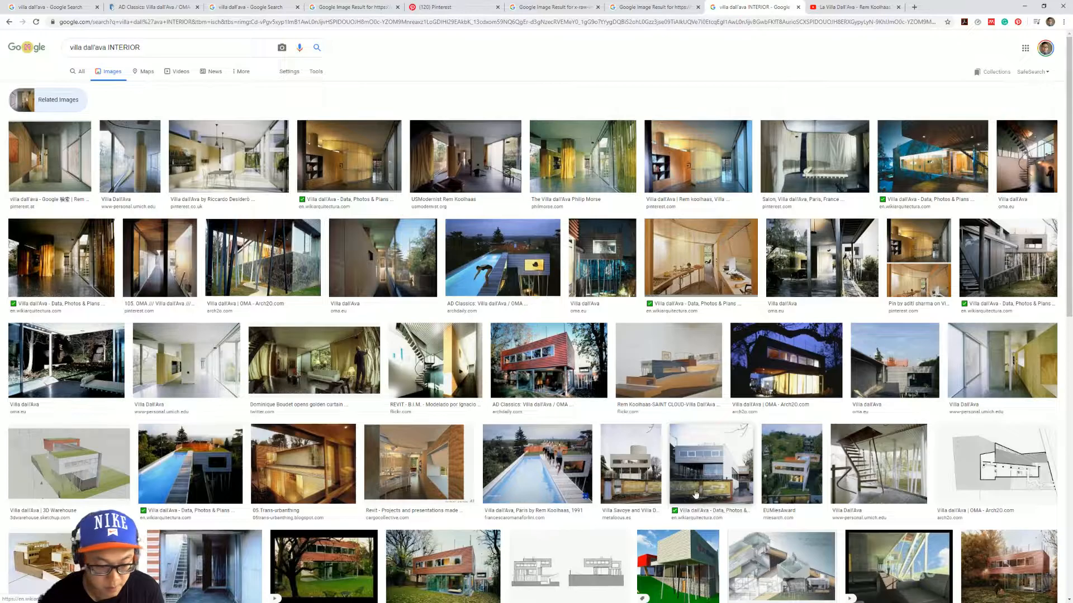
pyautogui.click(157, 7)
pyautogui.click(250, 6)
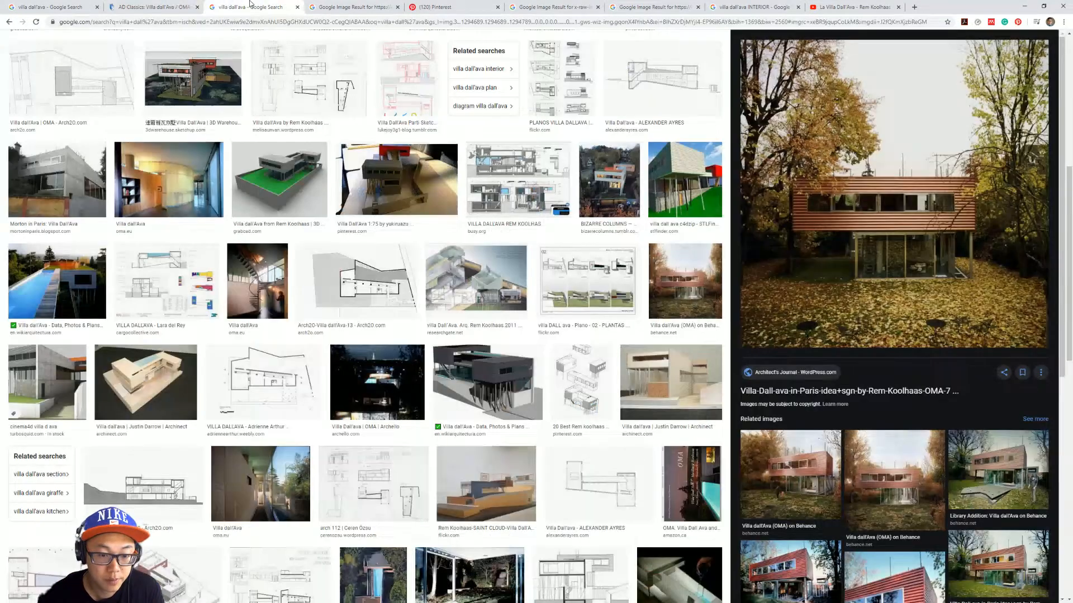
pyautogui.scroll(7, 316, 423)
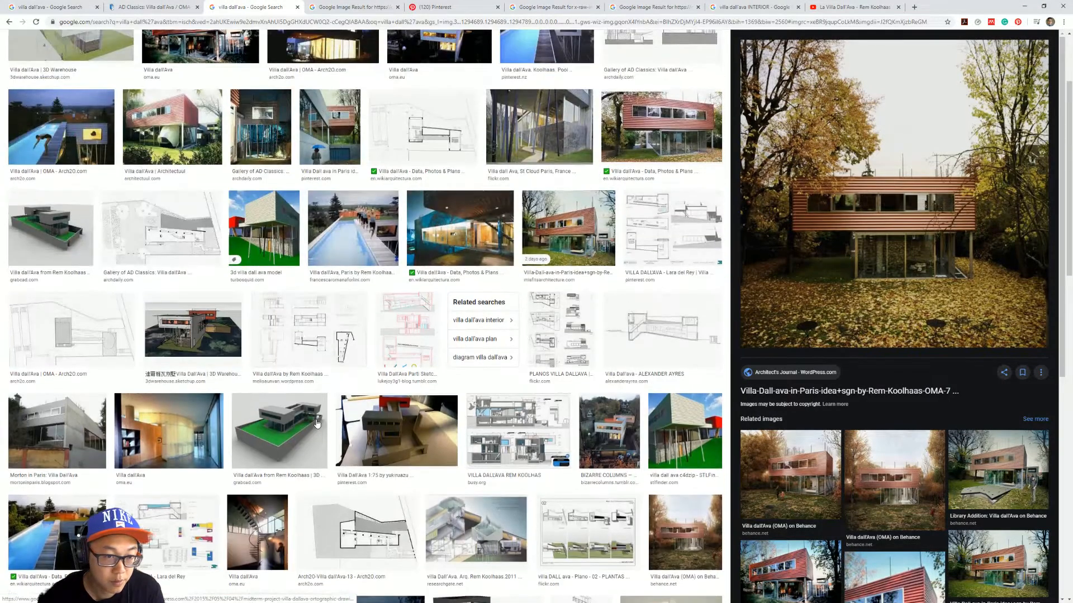
pyautogui.scroll(-8, 317, 423)
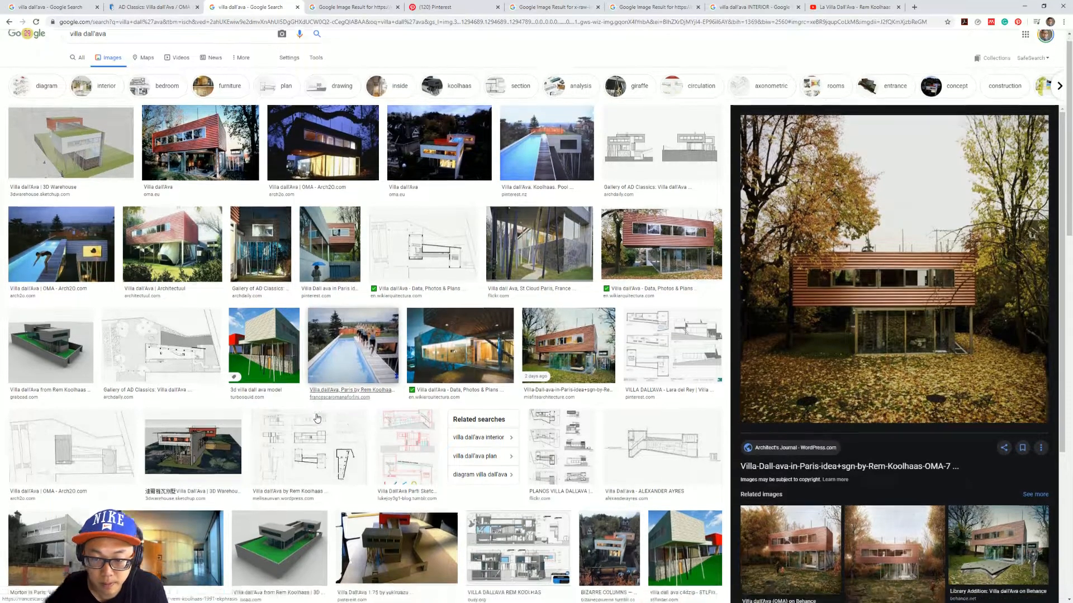
pyautogui.scroll(-1, 316, 418)
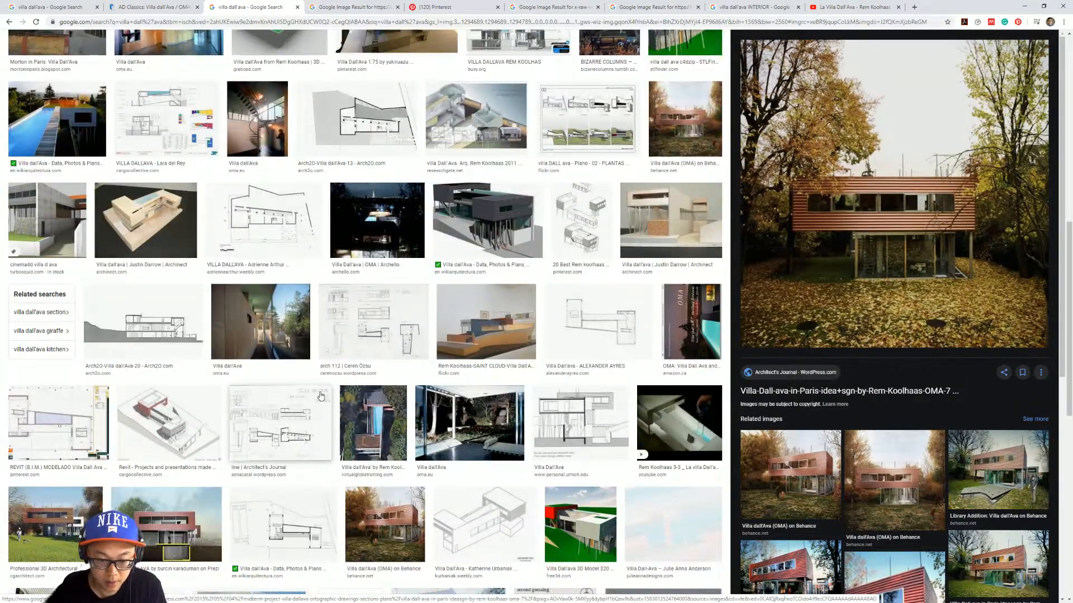
pyautogui.scroll(-3, 320, 396)
pyautogui.scroll(-3, 321, 395)
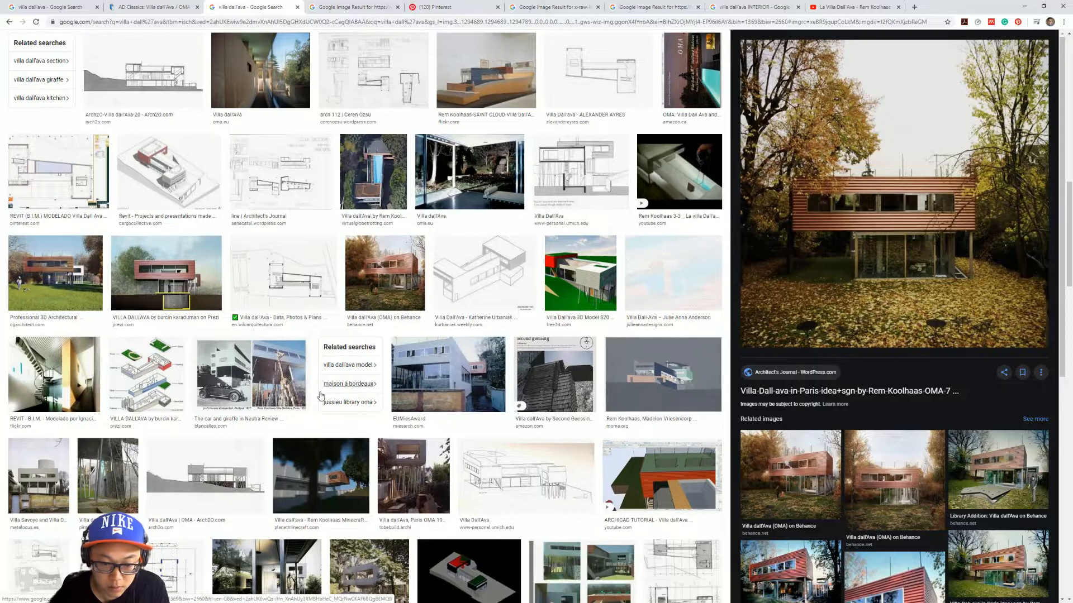
pyautogui.scroll(-7, 321, 396)
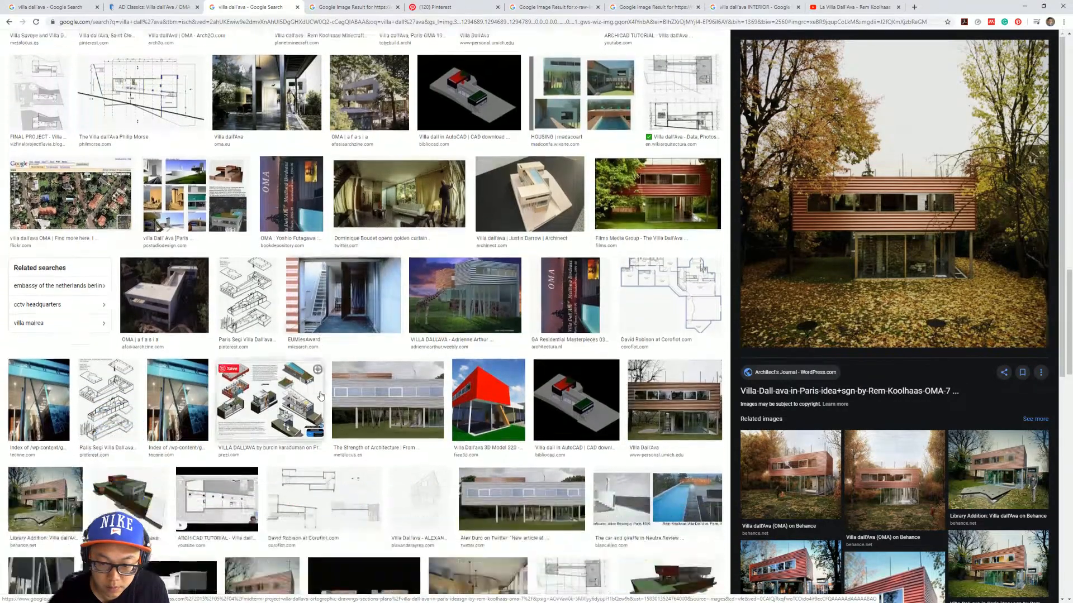
pyautogui.scroll(-6, 321, 396)
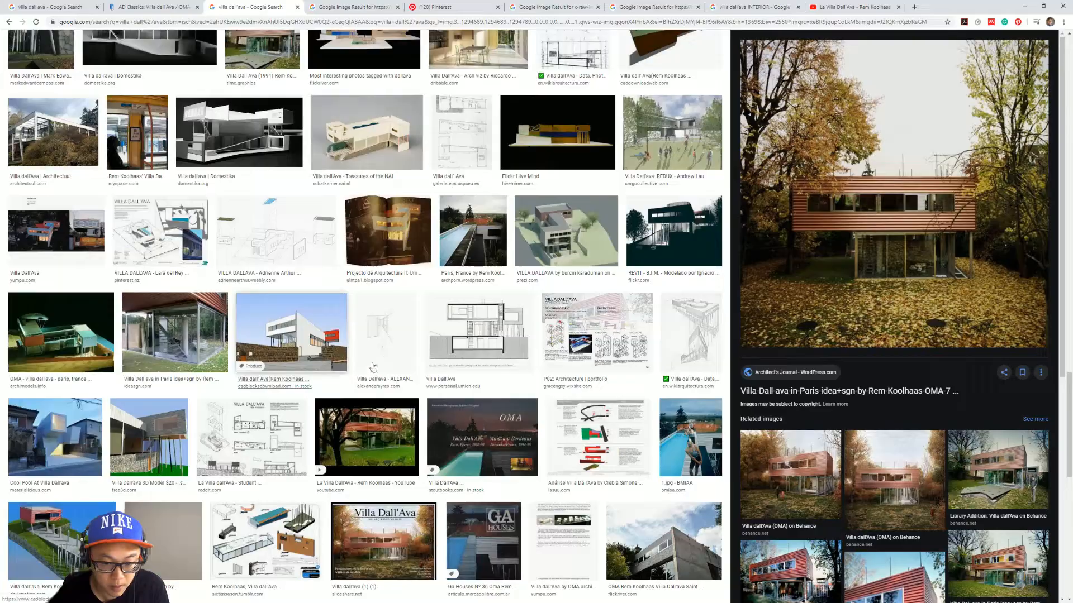
pyautogui.click(765, 5)
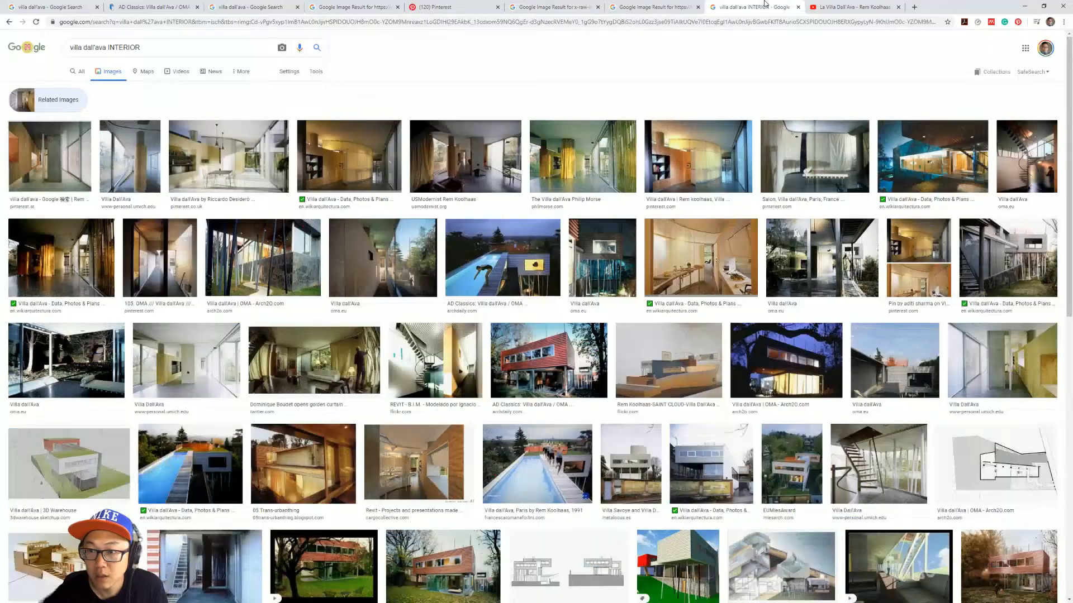
pyautogui.click(1025, 5)
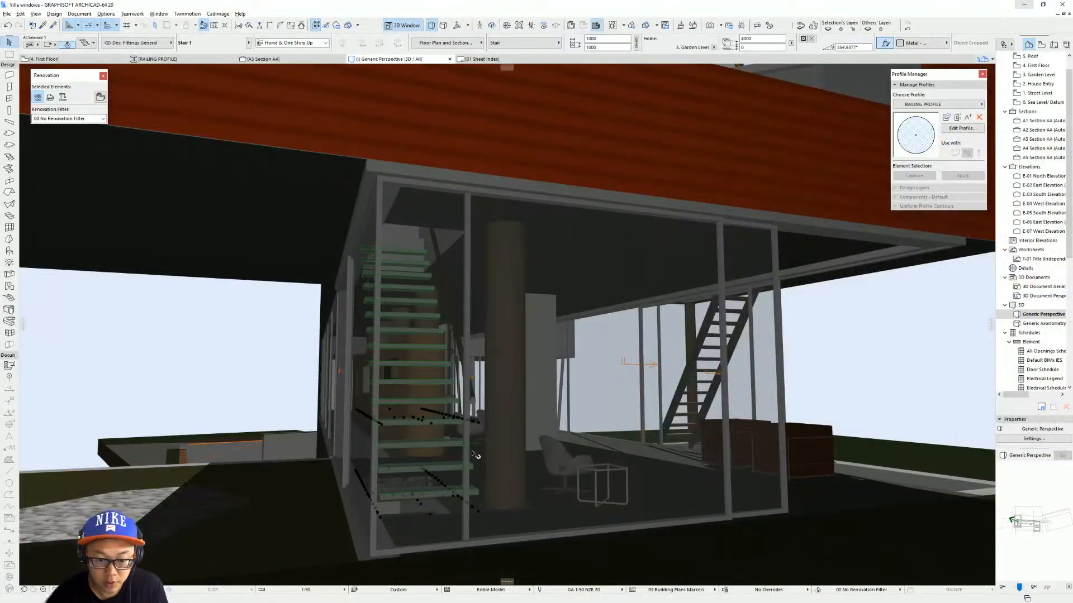
# Try changing the stair's structure type in the stair editor and review its railing settings.
pyautogui.keyDown('shift'); pyautogui.moveTo(349, 420); pyautogui.dragTo(28, 458, button='middle'); pyautogui.keyUp('shift')
pyautogui.scroll(5, 430, 447)
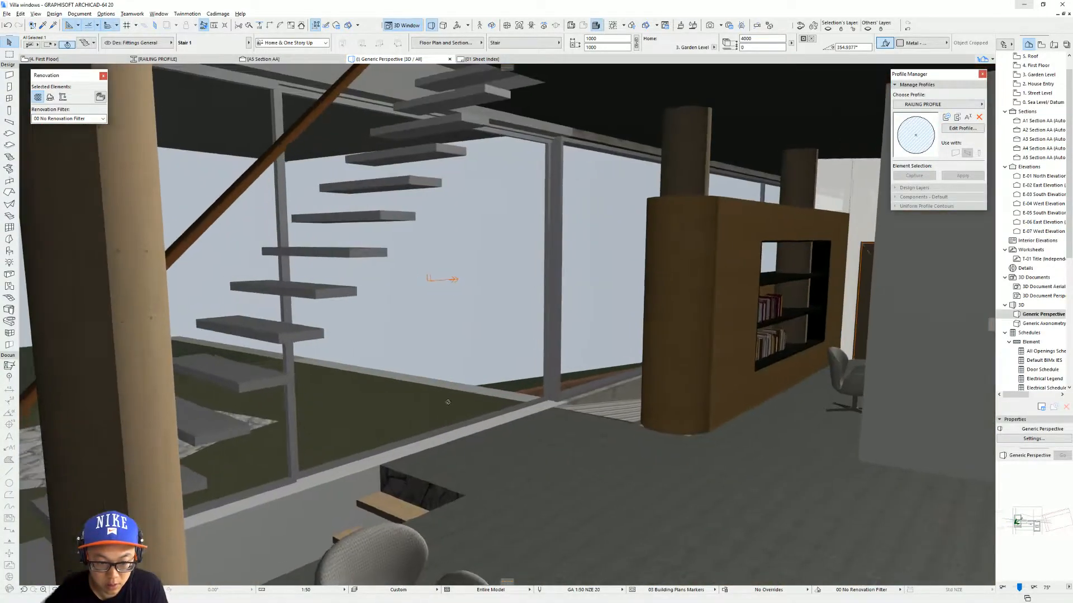
pyautogui.click(318, 296)
pyautogui.click(335, 302)
pyautogui.press('Escape')
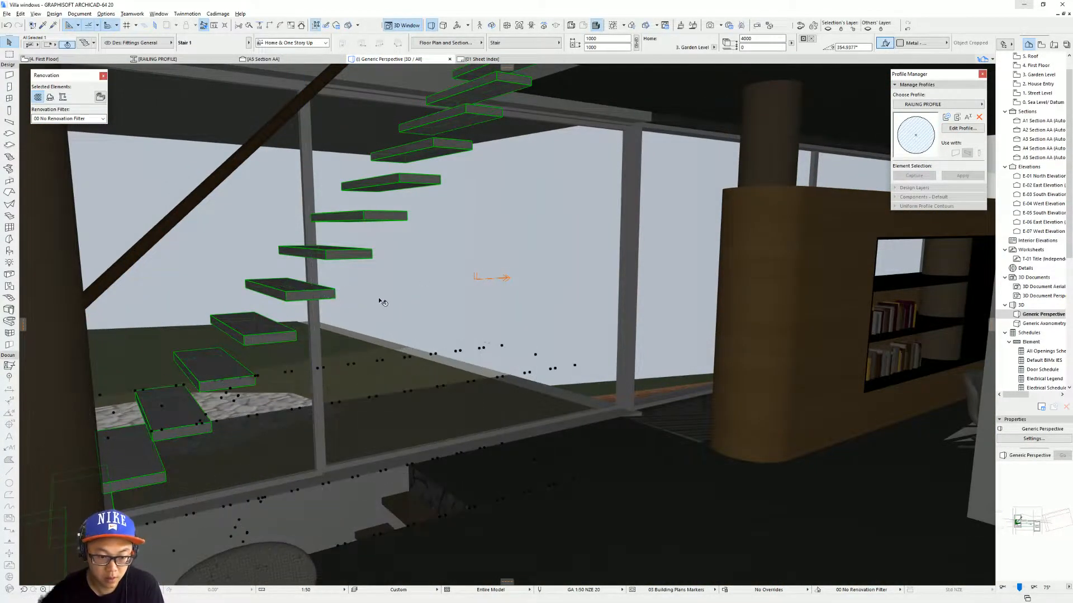
pyautogui.hotkey('ctrl', 't')
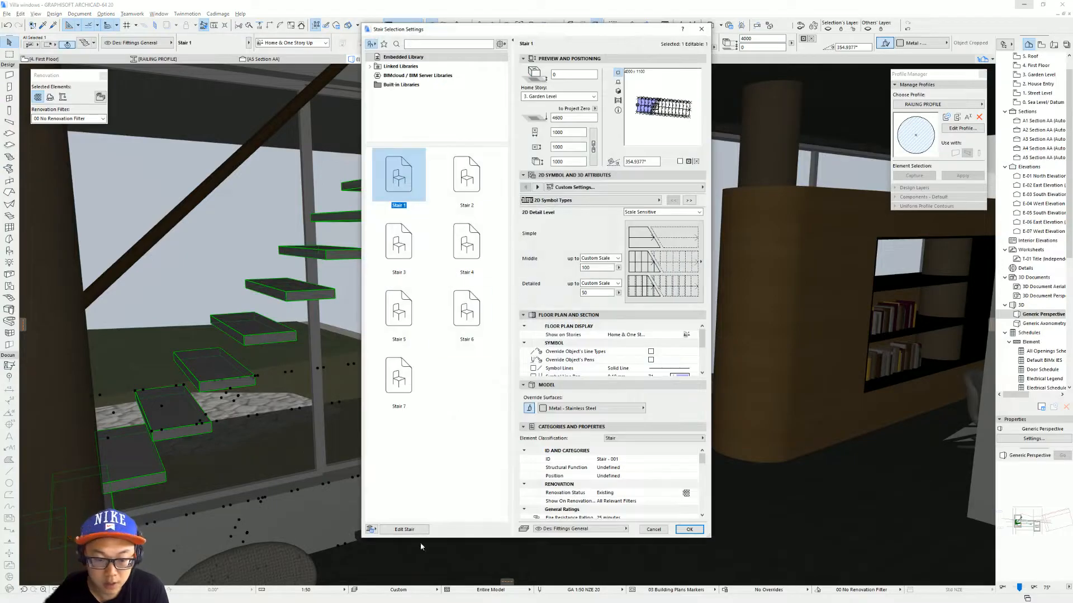
pyautogui.click(404, 529)
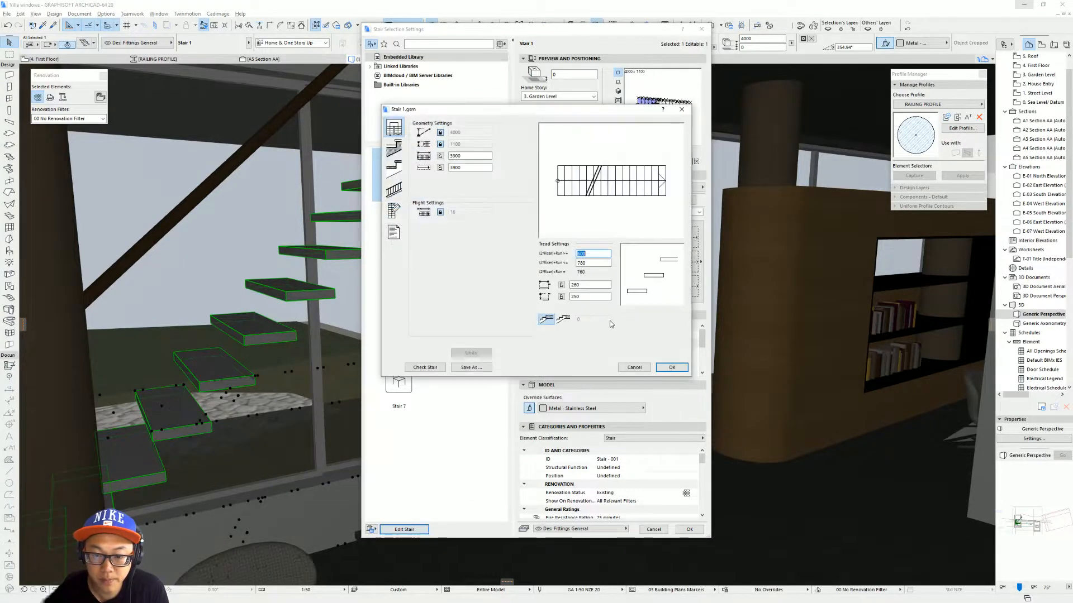
pyautogui.click(394, 148)
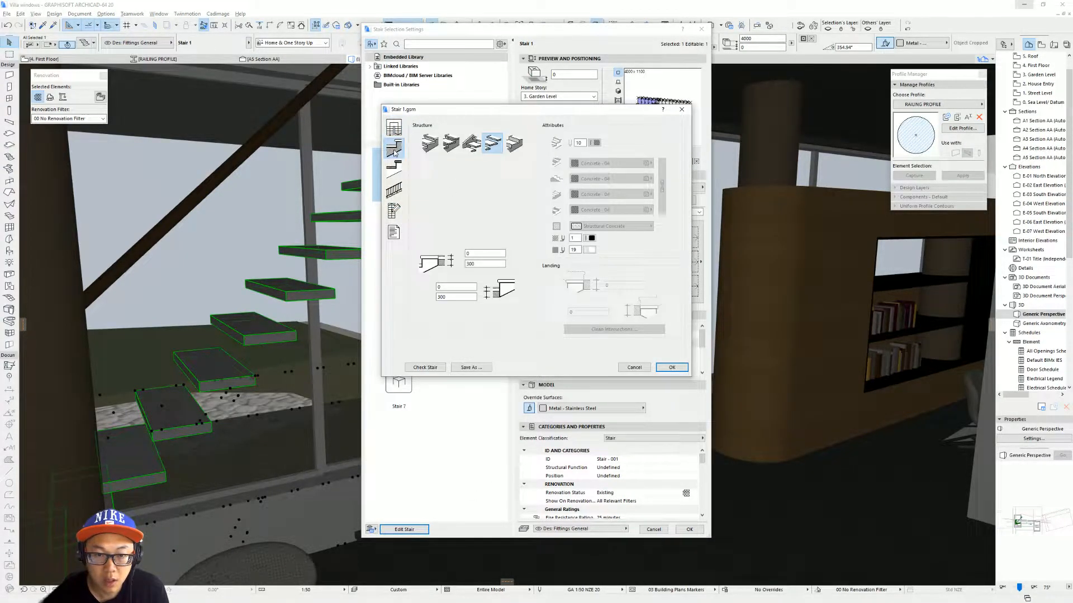
pyautogui.click(469, 146)
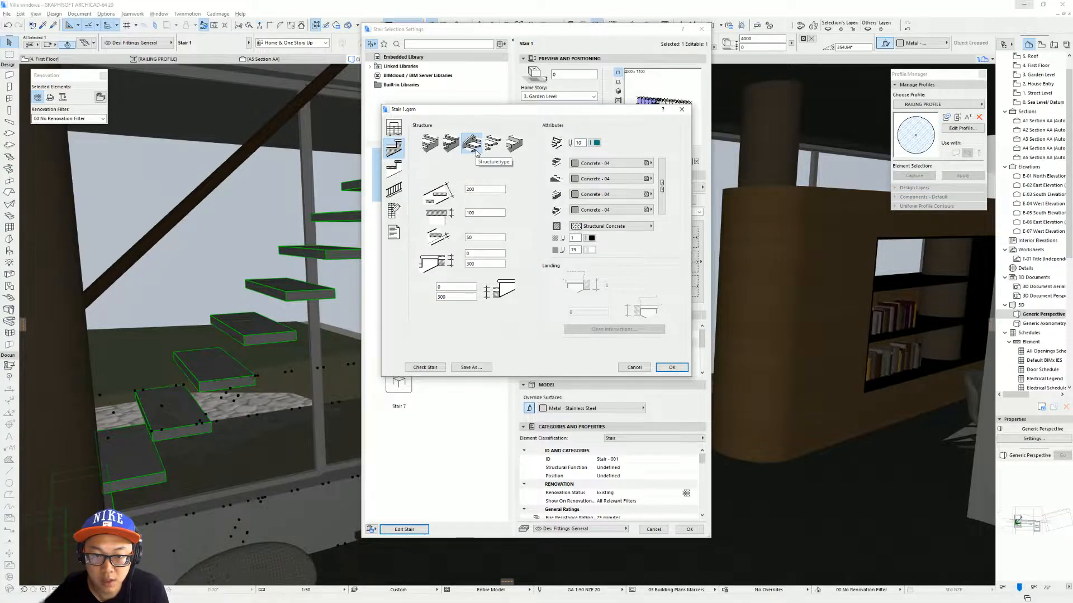
pyautogui.click(394, 168)
pyautogui.click(394, 190)
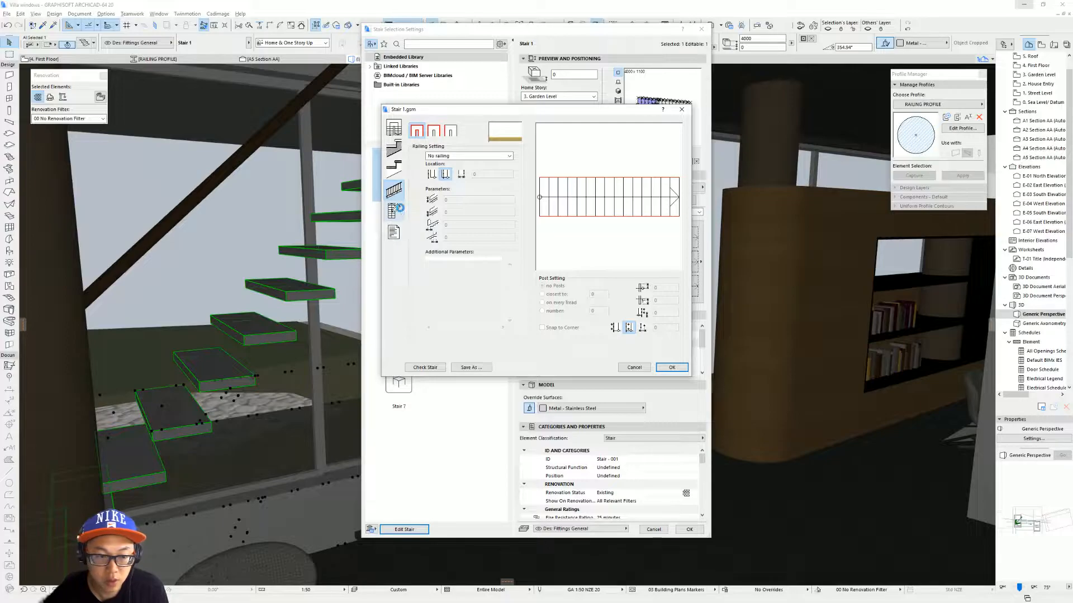
pyautogui.press('Escape')
pyautogui.click(689, 529)
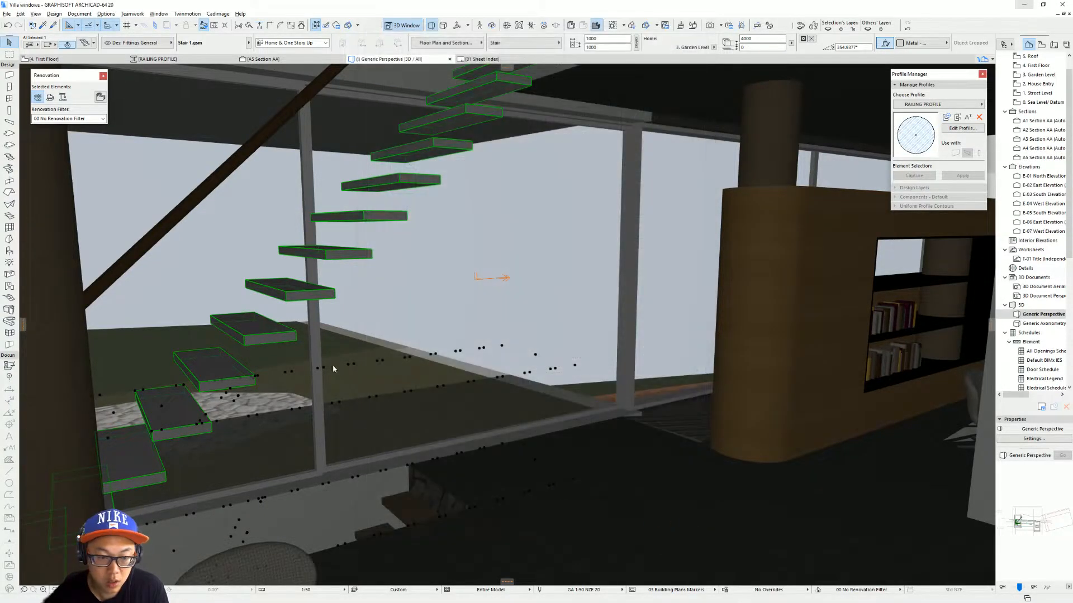
# Change the stair's structure type in the stair editor so the treads float without a supporting stringer.
pyautogui.keyDown('shift'); pyautogui.moveTo(279, 338); pyautogui.dragTo(758, 323, button='middle'); pyautogui.keyUp('shift')
pyautogui.keyDown('shift'); pyautogui.moveTo(783, 305); pyautogui.dragTo(491, 367, button='middle'); pyautogui.keyUp('shift')
pyautogui.scroll(-3, 514, 307)
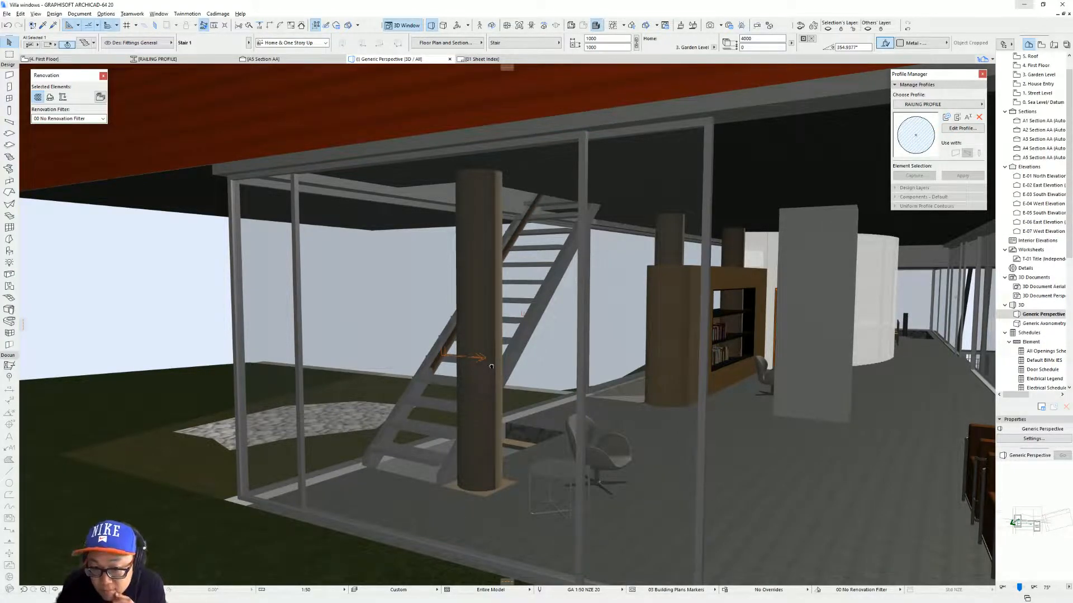
pyautogui.keyDown('shift'); pyautogui.moveTo(491, 366); pyautogui.dragTo(519, 362, button='middle'); pyautogui.keyUp('shift')
pyautogui.keyDown('shift'); pyautogui.moveTo(568, 319); pyautogui.dragTo(458, 318, button='middle'); pyautogui.keyUp('shift')
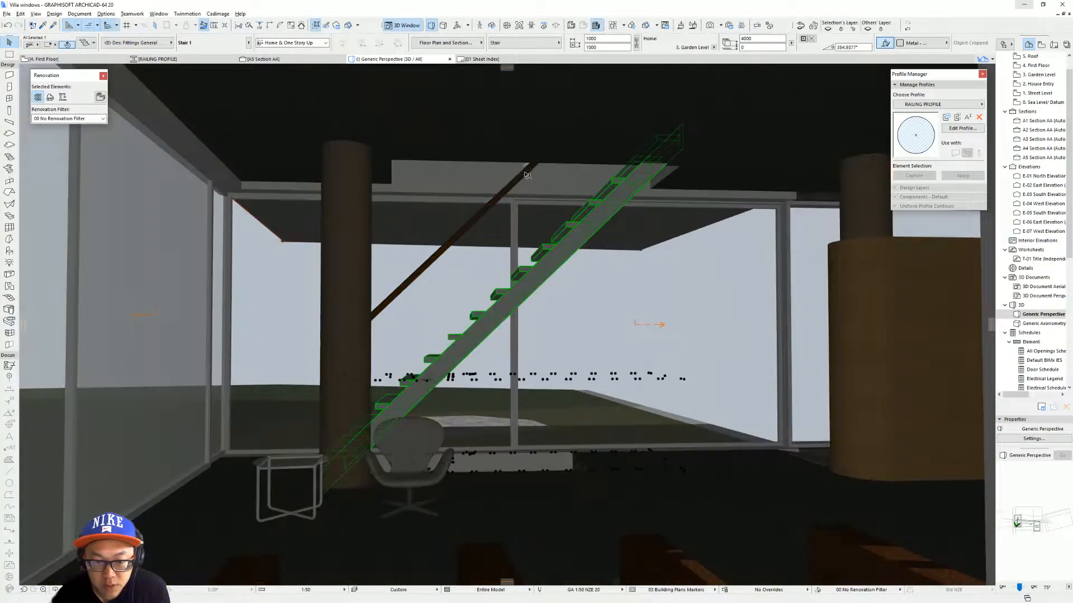
pyautogui.scroll(3, 491, 220)
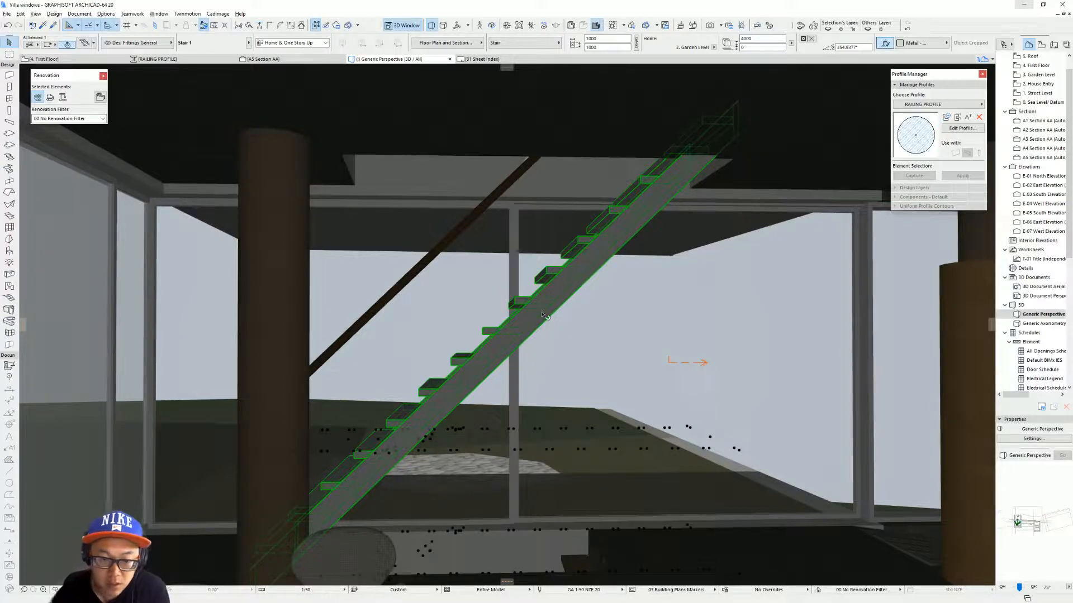
pyautogui.hotkey('ctrl', 't')
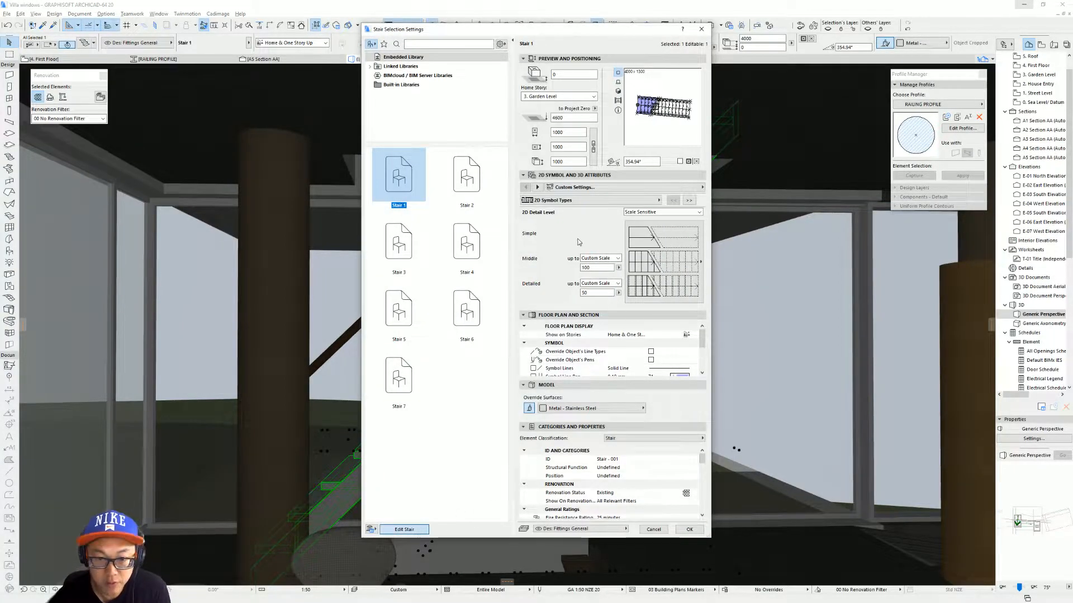
pyautogui.click(404, 529)
pyautogui.click(393, 155)
pyautogui.click(395, 167)
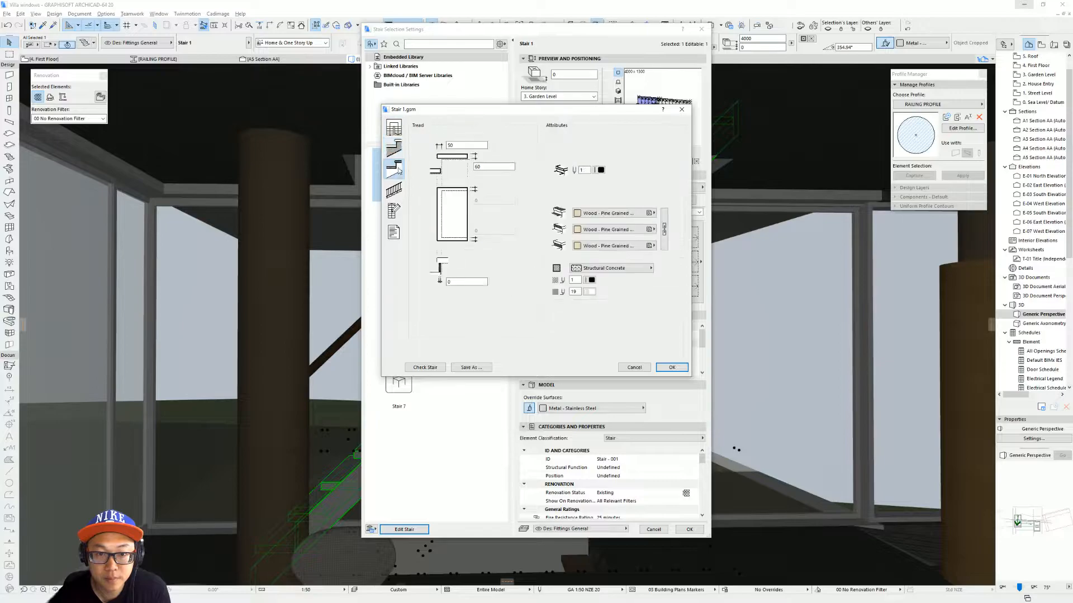
pyautogui.click(395, 150)
pyautogui.click(497, 143)
pyautogui.click(672, 367)
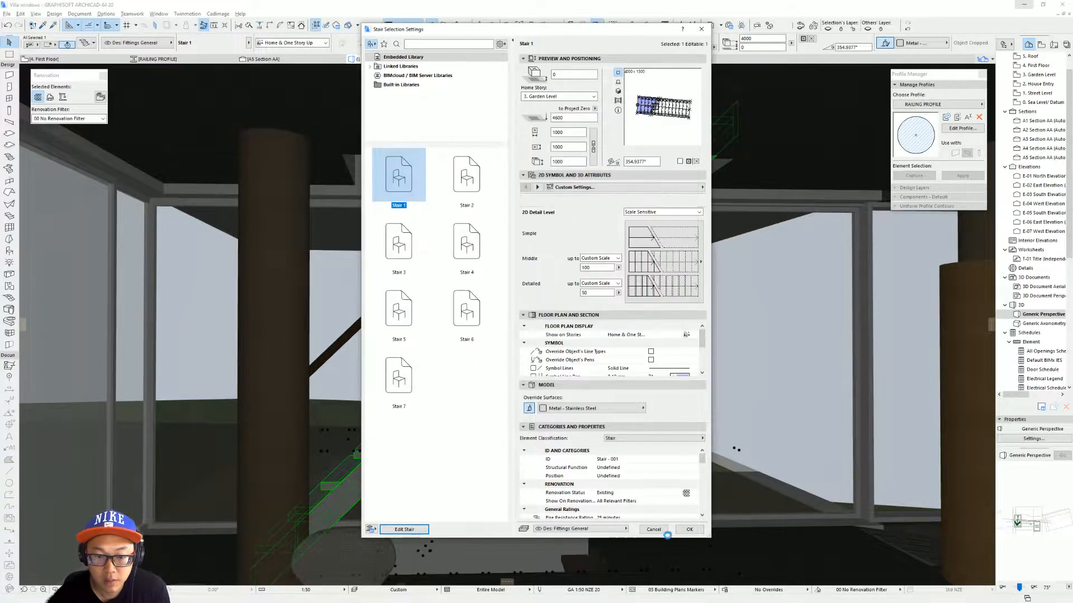
pyautogui.click(689, 529)
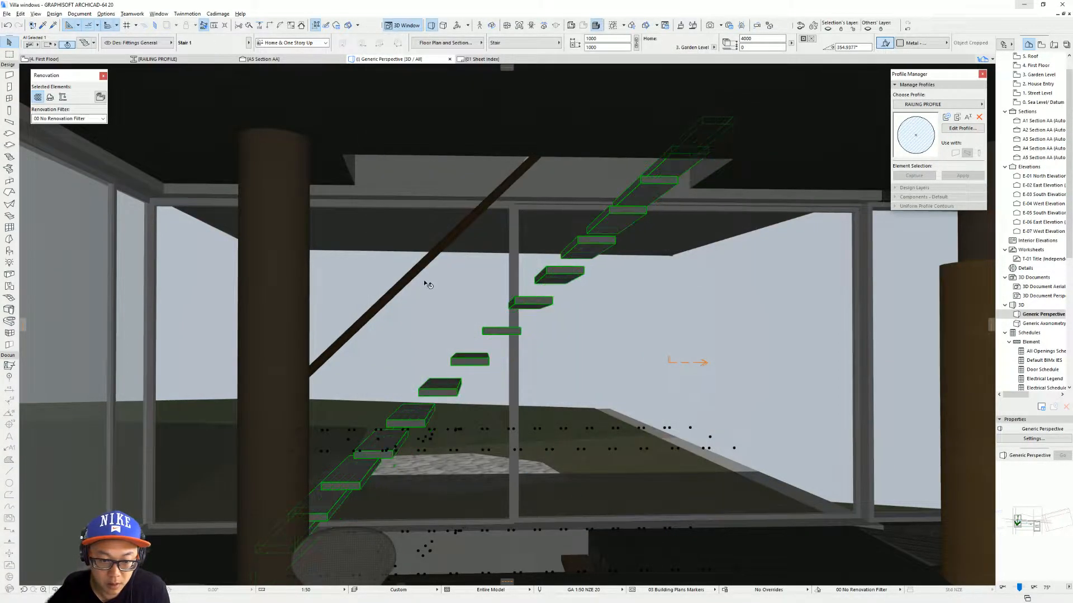
# Drag a copy of the slanted railing beam 1000 mm.
pyautogui.click(431, 259)
pyautogui.hotkey('ctrl', 'shift', 'd')
pyautogui.click(460, 236)
pyautogui.write('1000')
pyautogui.press('Return')
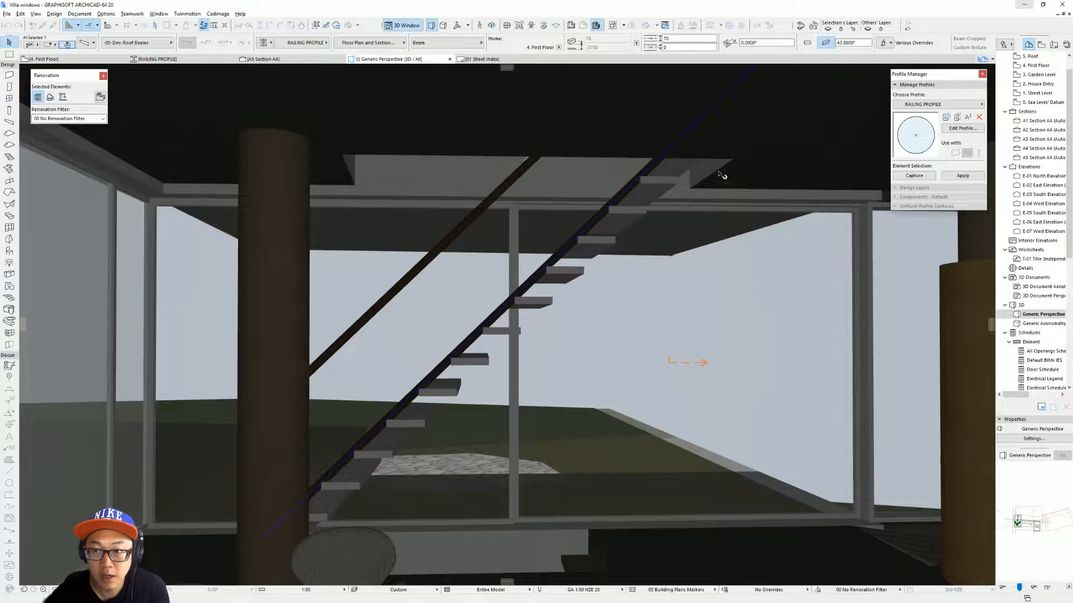
pyautogui.keyDown('shift'); pyautogui.moveTo(452, 298); pyautogui.dragTo(554, 294, button='middle'); pyautogui.keyUp('shift')
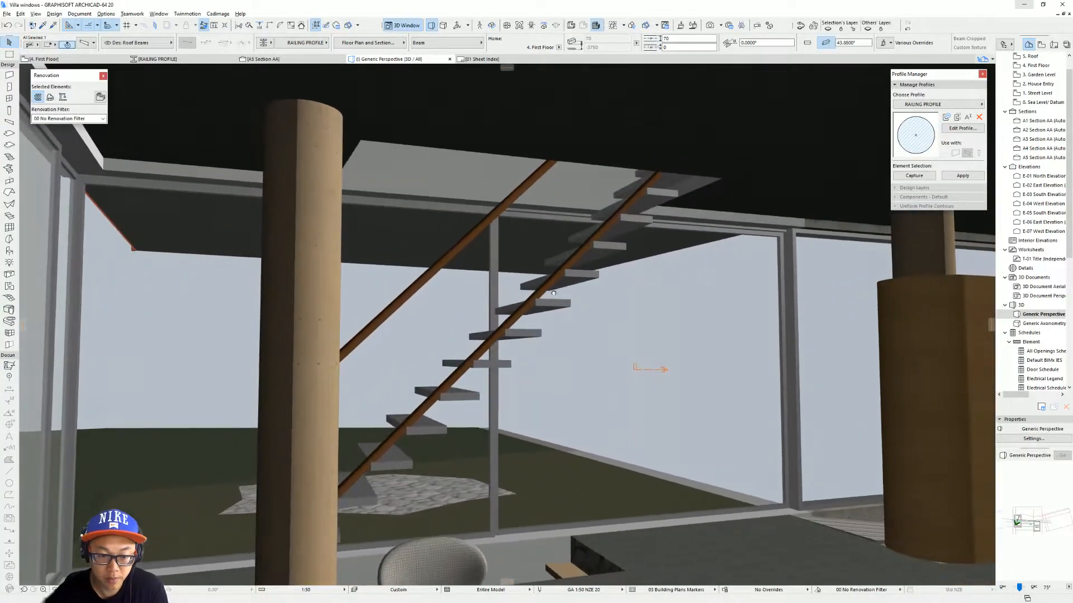
# Change the selected slanted beam from the railing profile to a rectangular Timber - Structural beam.
pyautogui.hotkey('ctrl', 't')
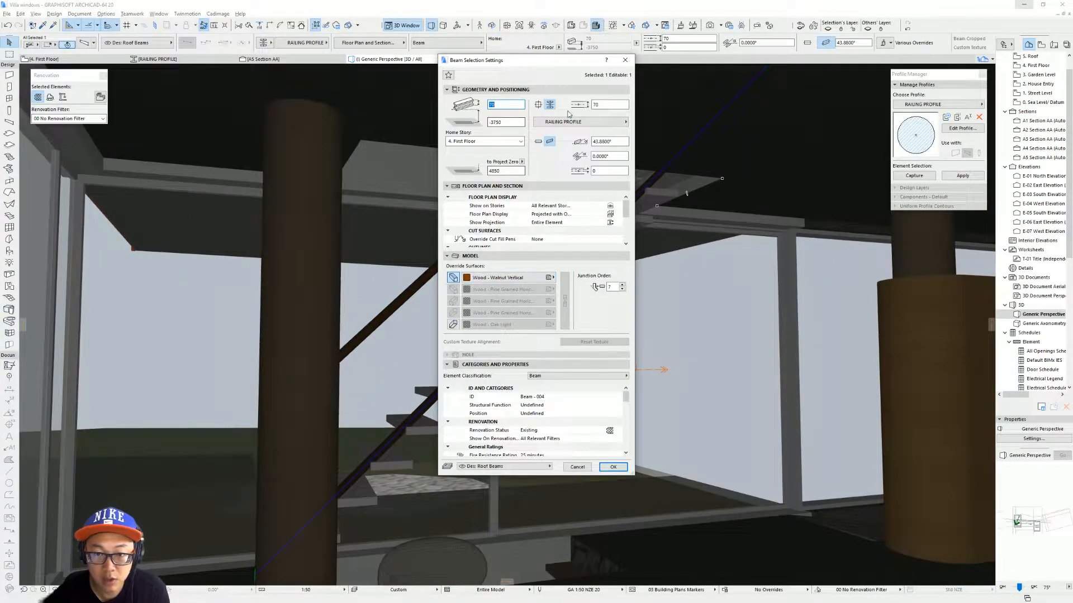
pyautogui.click(538, 105)
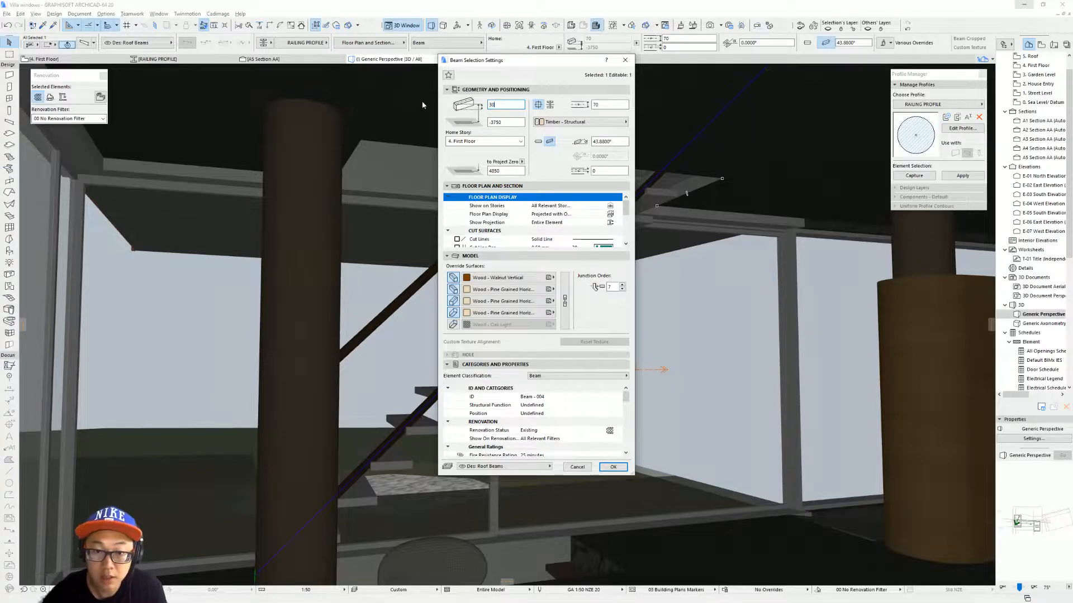
pyautogui.press('Return')
pyautogui.keyDown('shift'); pyautogui.moveTo(516, 323); pyautogui.dragTo(513, 297, button='middle'); pyautogui.keyUp('shift')
pyautogui.scroll(5, 531, 420)
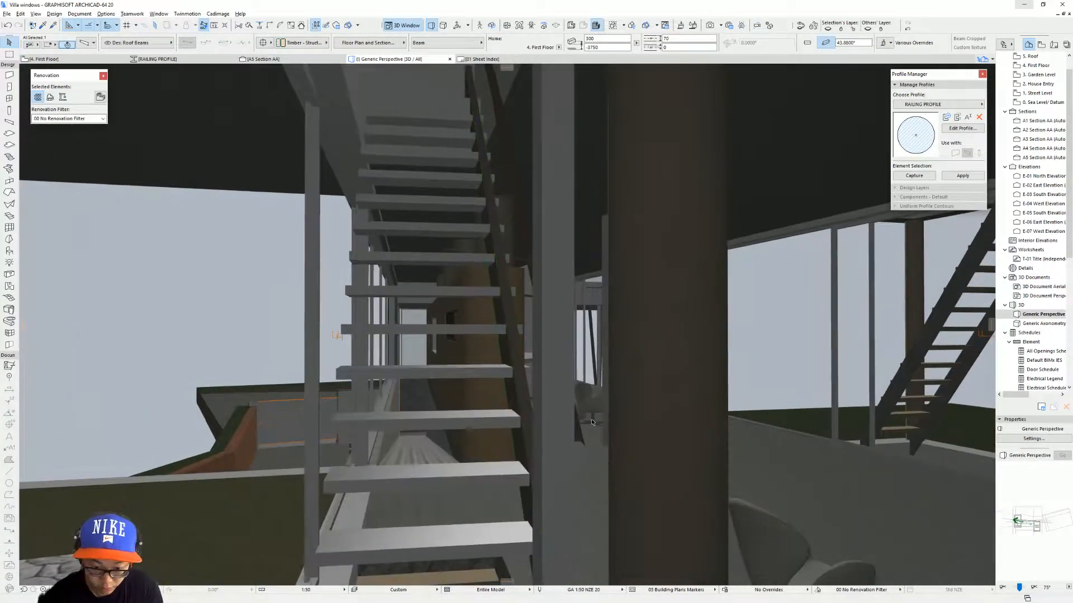
# Stretch the beam's ends in the Garden Level plan to line up with the start and end of the stair.
pyautogui.press('F2')
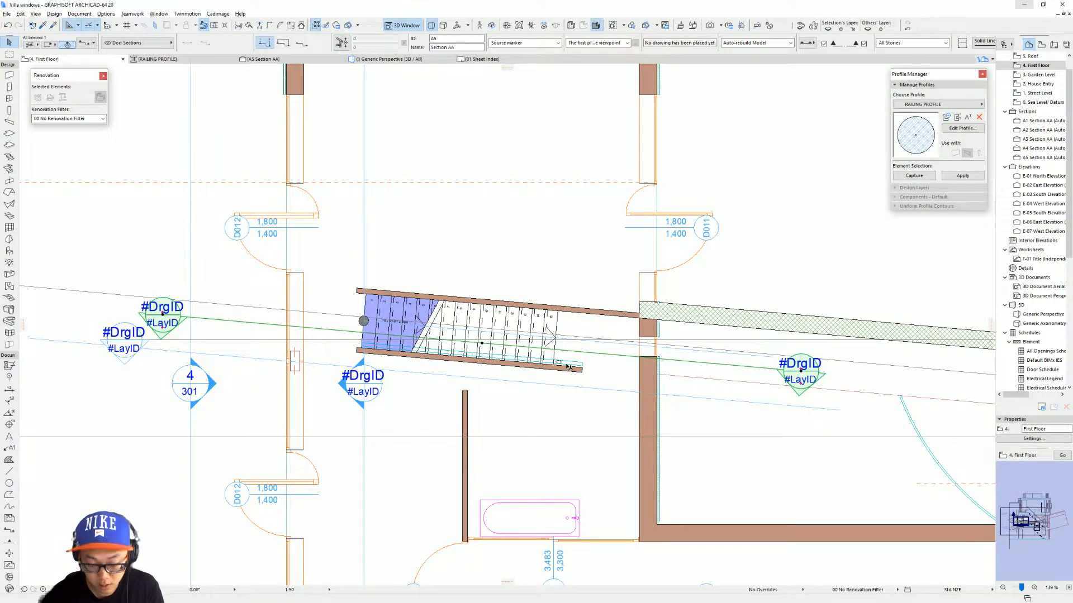
pyautogui.scroll(2, 569, 367)
pyautogui.hotkey('ctrl', 'Down')
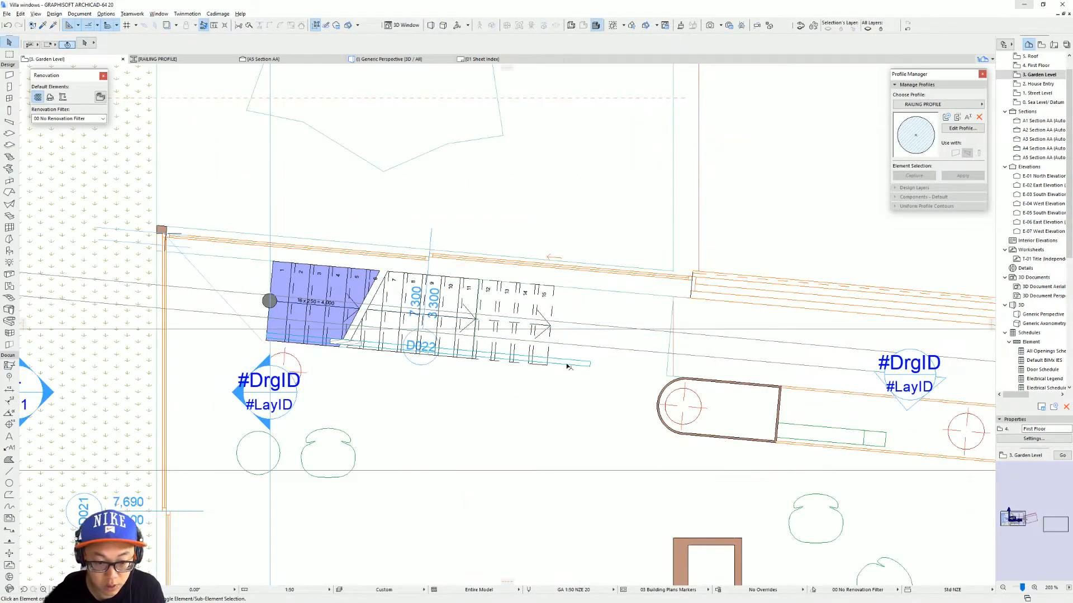
pyautogui.click(568, 366)
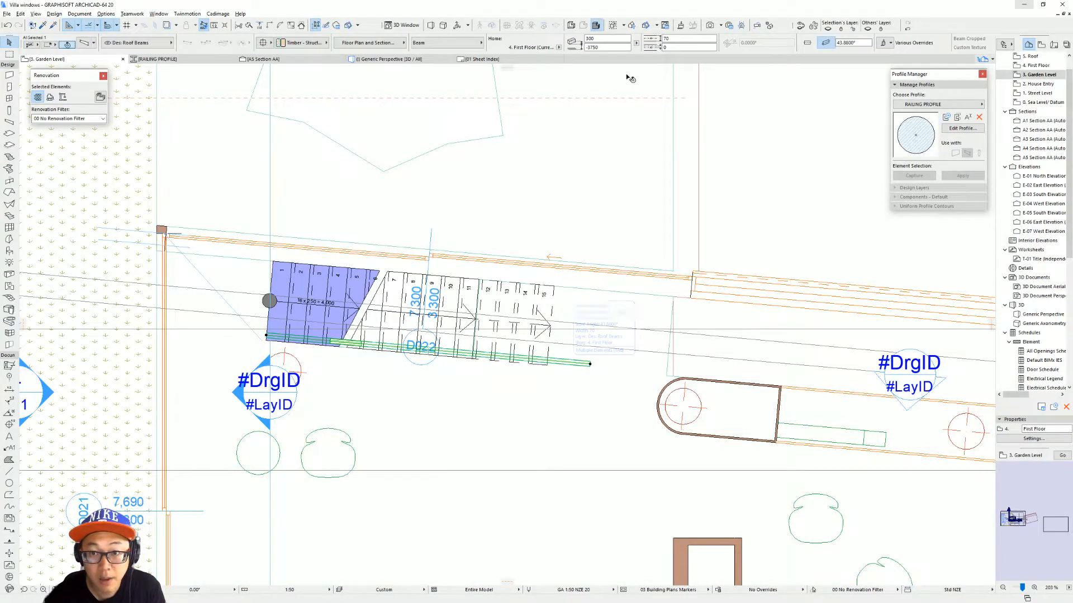
pyautogui.scroll(5, 296, 362)
pyautogui.click(266, 335)
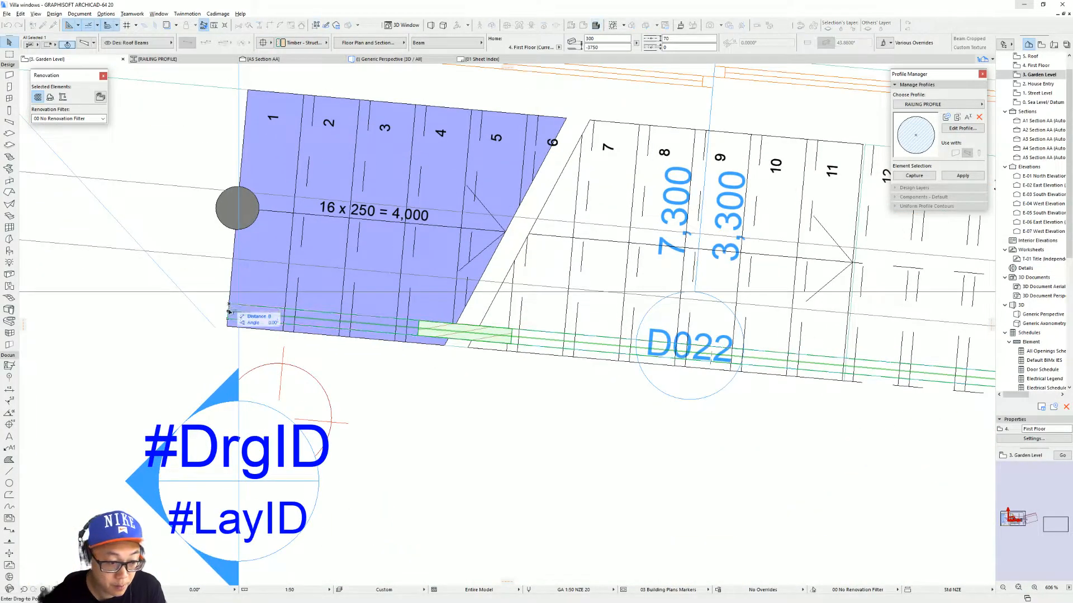
pyautogui.click(228, 328)
pyautogui.scroll(-3, 638, 361)
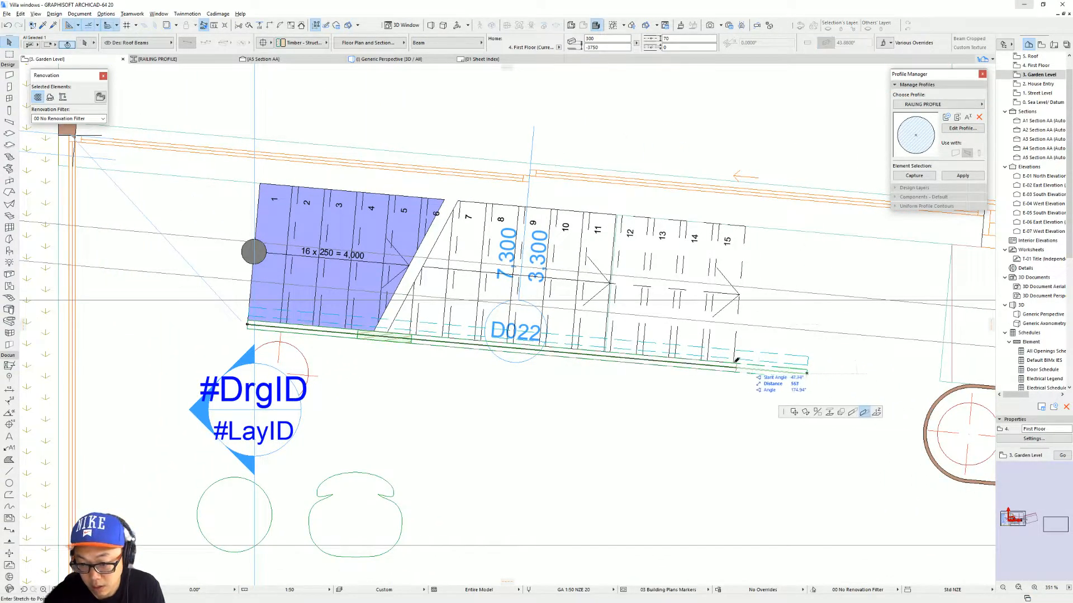
pyautogui.click(755, 394)
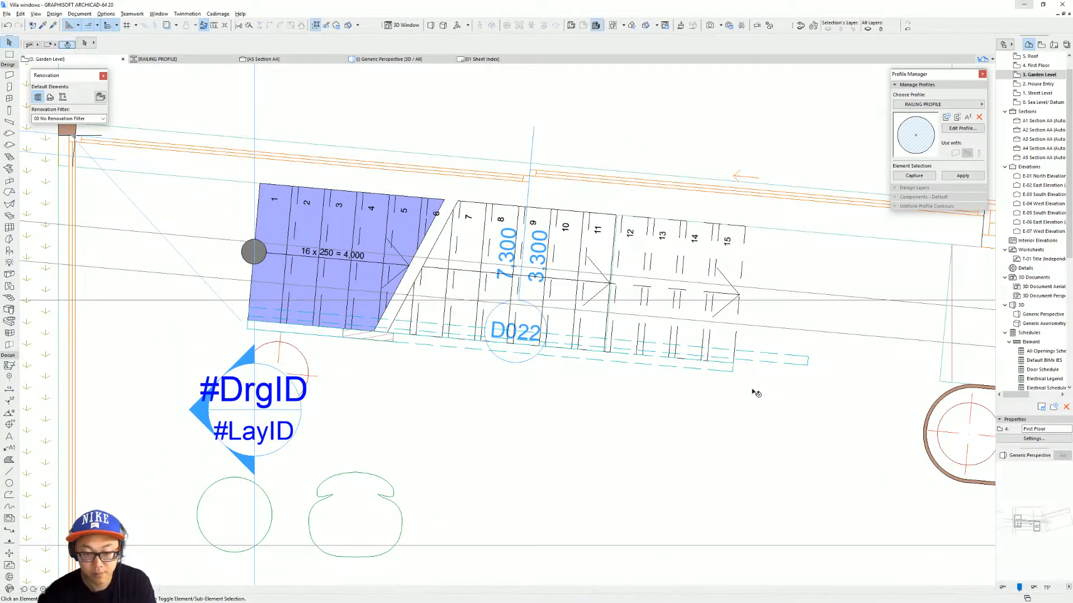
# Set the beam's slope angle to 45° in the 3D view.
pyautogui.press('F3')
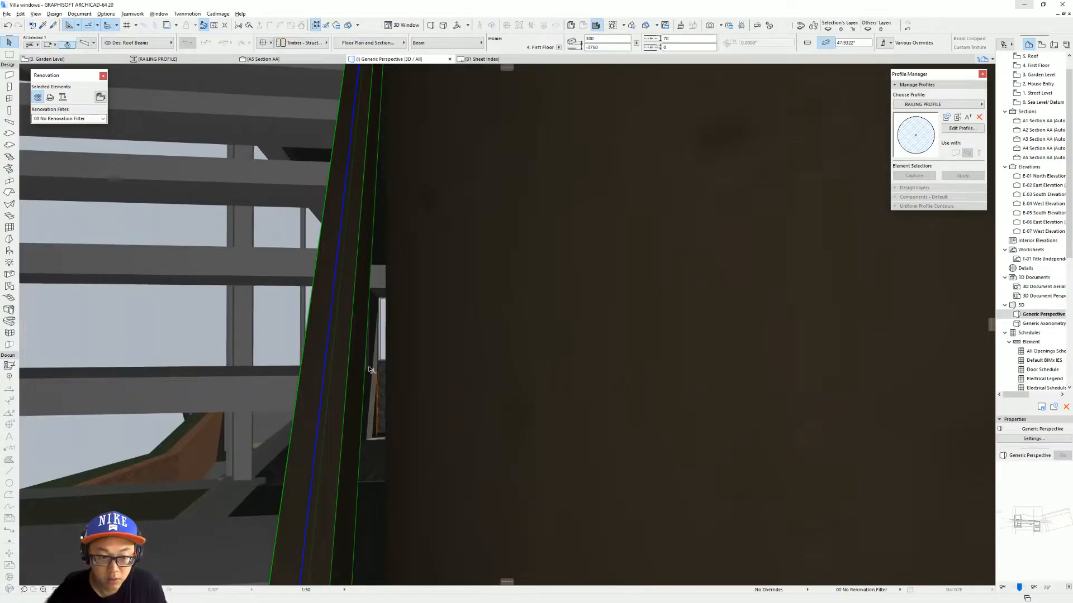
pyautogui.scroll(5, 363, 366)
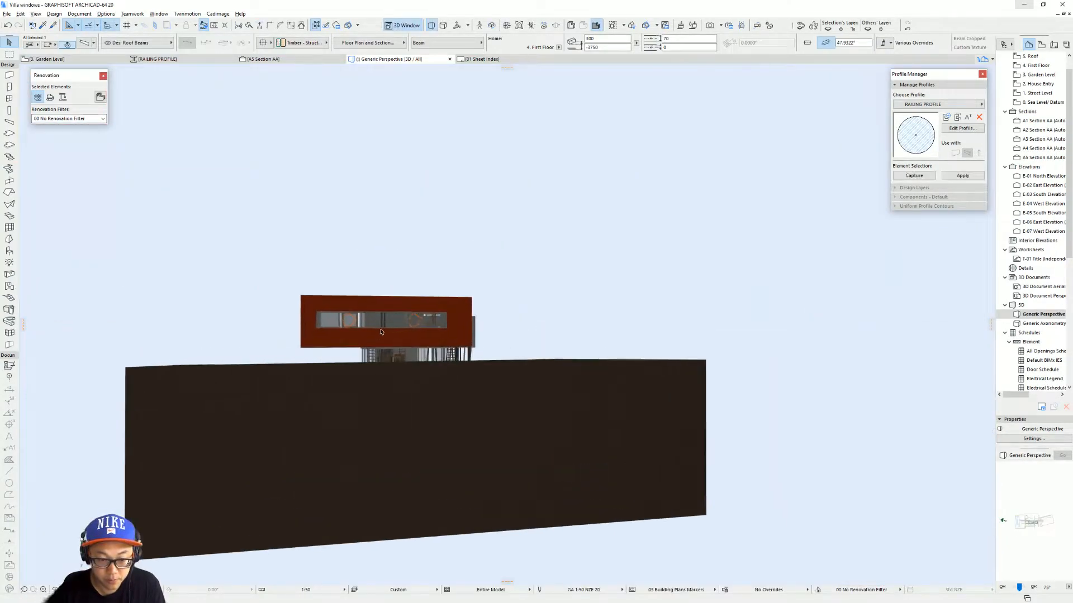
pyautogui.scroll(10, 363, 386)
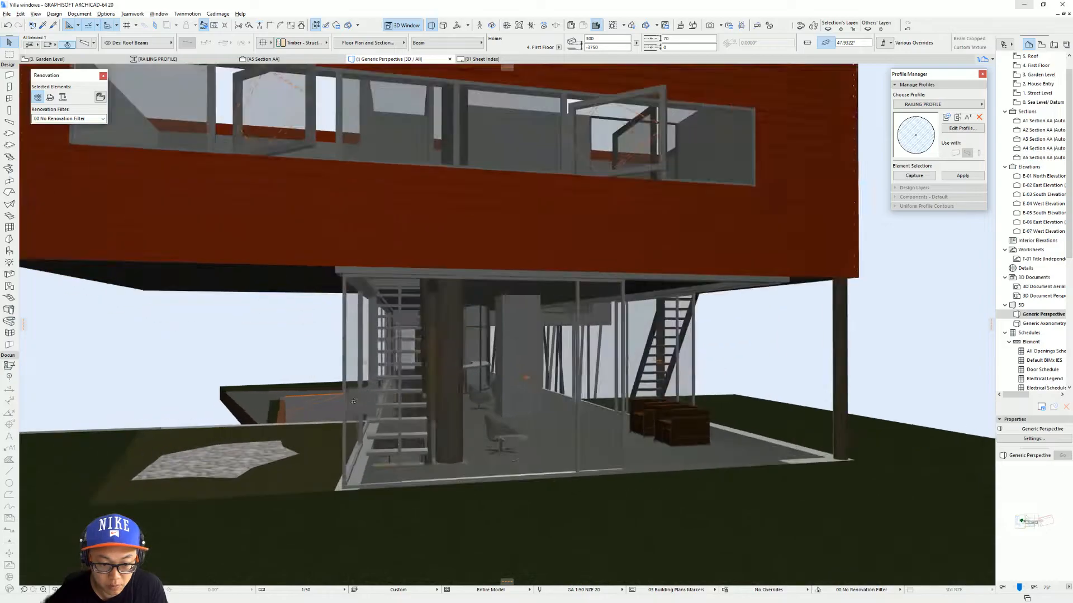
pyautogui.scroll(10, 613, 391)
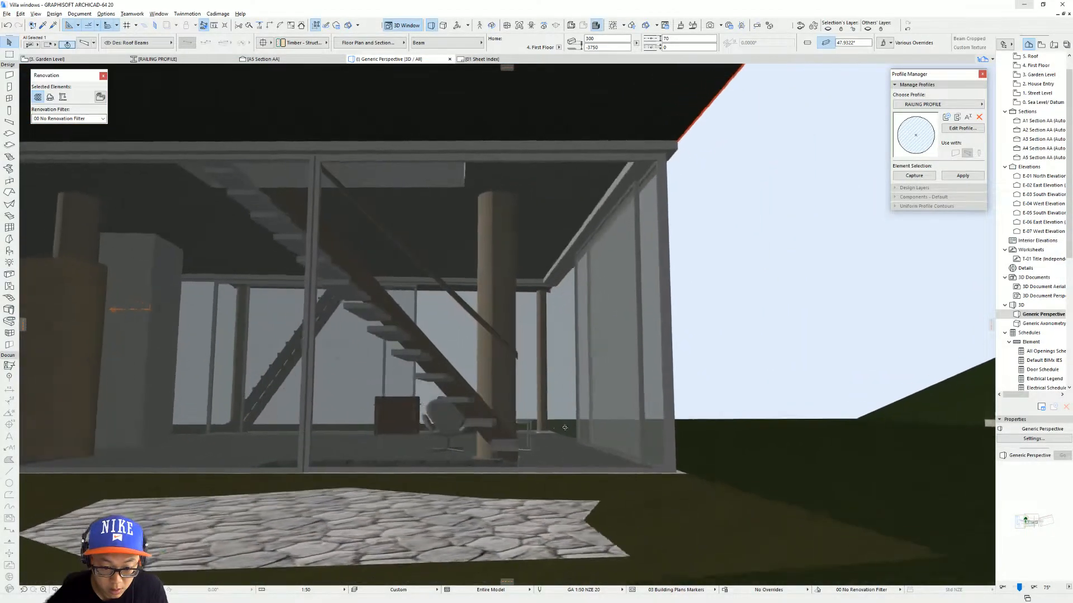
pyautogui.keyDown('shift'); pyautogui.moveTo(565, 428); pyautogui.dragTo(634, 467, button='middle'); pyautogui.keyUp('shift')
pyautogui.click(425, 316)
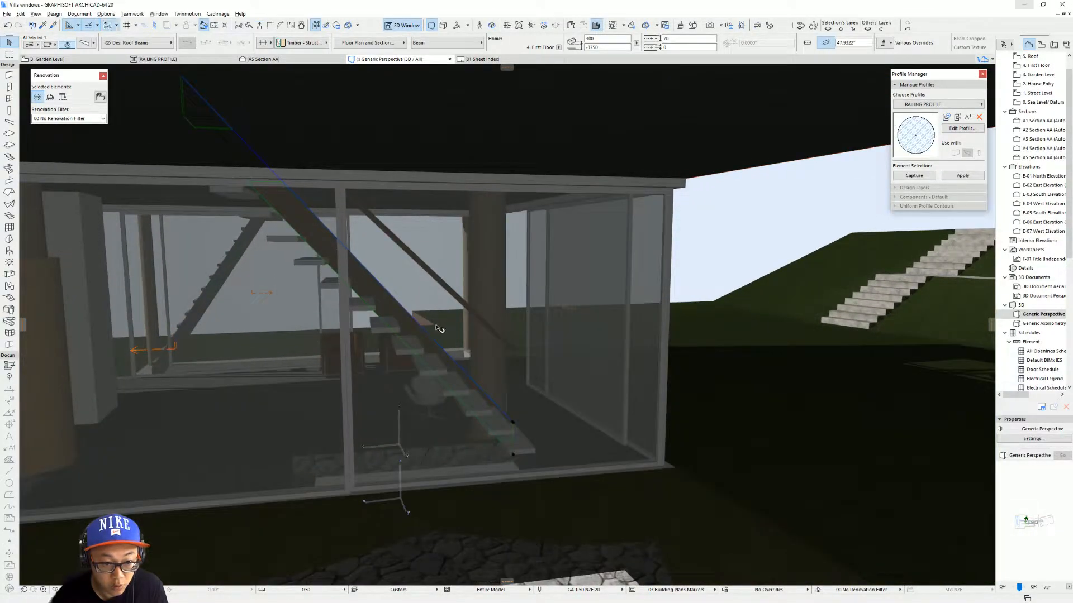
pyautogui.keyDown('shift'); pyautogui.moveTo(391, 303); pyautogui.dragTo(427, 316, button='middle'); pyautogui.keyUp('shift')
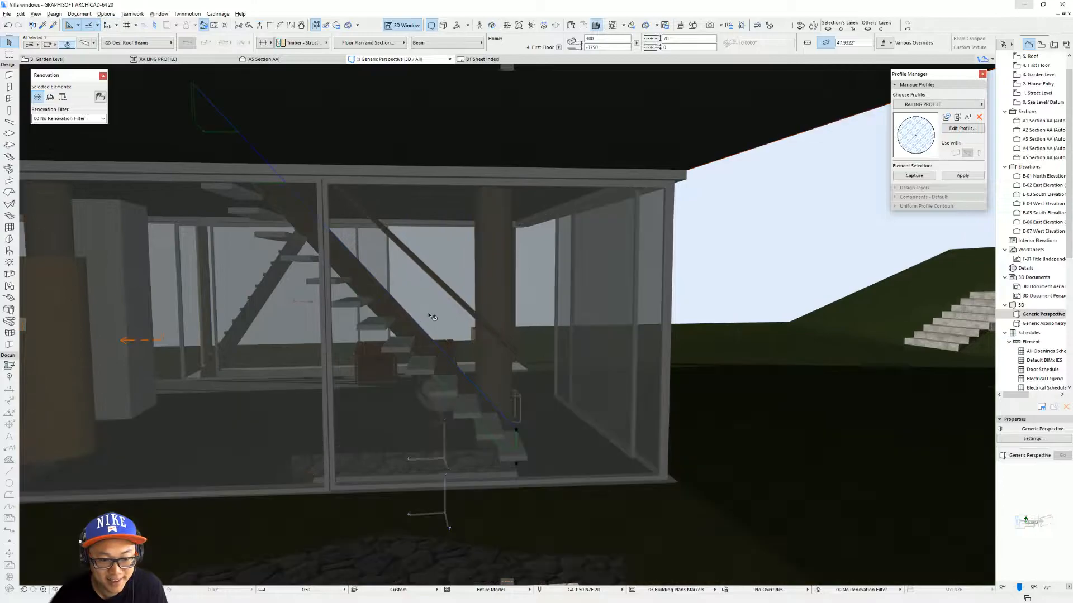
pyautogui.keyDown('shift'); pyautogui.moveTo(475, 344); pyautogui.dragTo(646, 148, button='middle'); pyautogui.keyUp('shift')
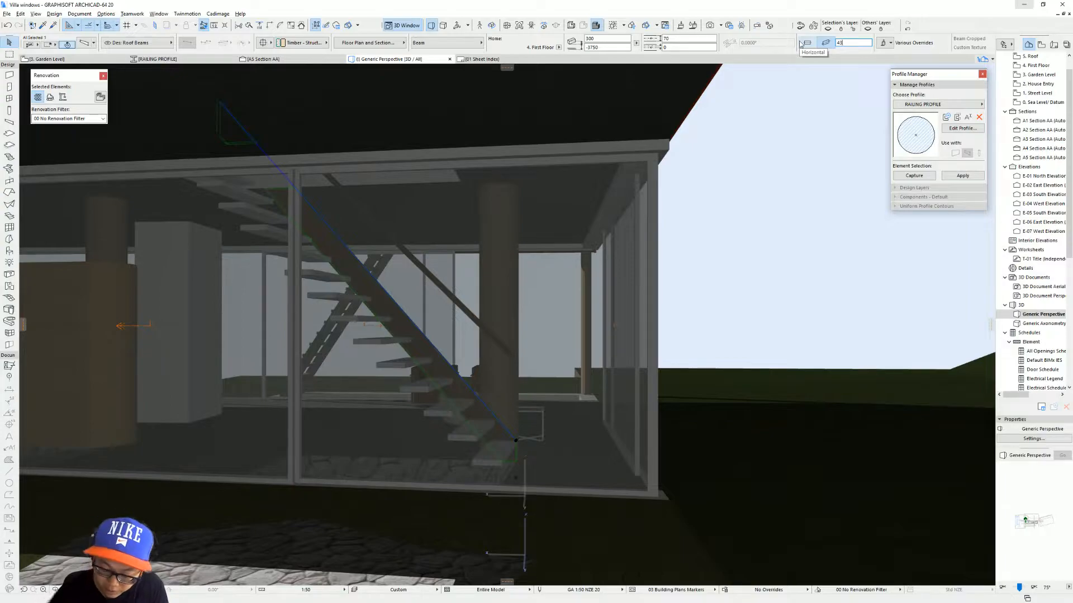
pyautogui.keyDown('shift'); pyautogui.moveTo(391, 335); pyautogui.dragTo(292, 318, button='middle'); pyautogui.keyUp('shift')
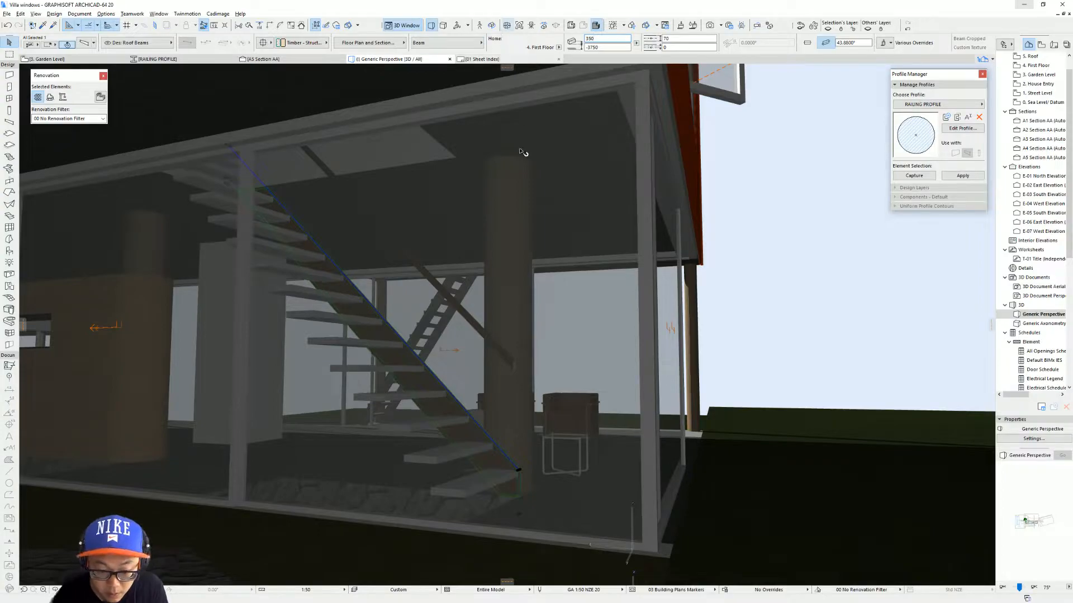
# Move and stretch the beam's endpoints in 3D so it runs along the underside of the floating stair.
pyautogui.click(519, 467)
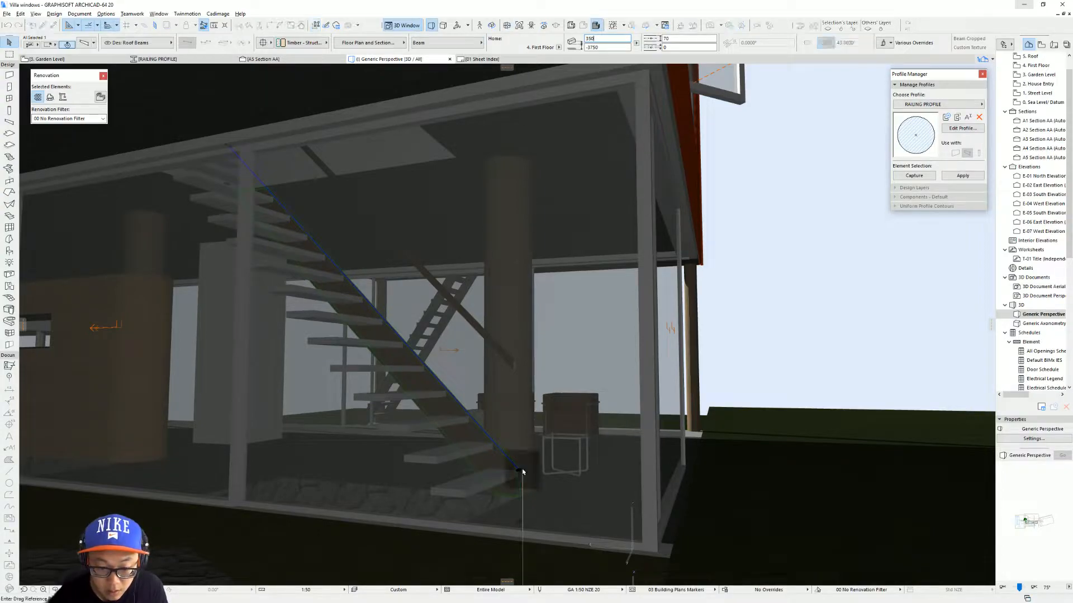
pyautogui.click(519, 461)
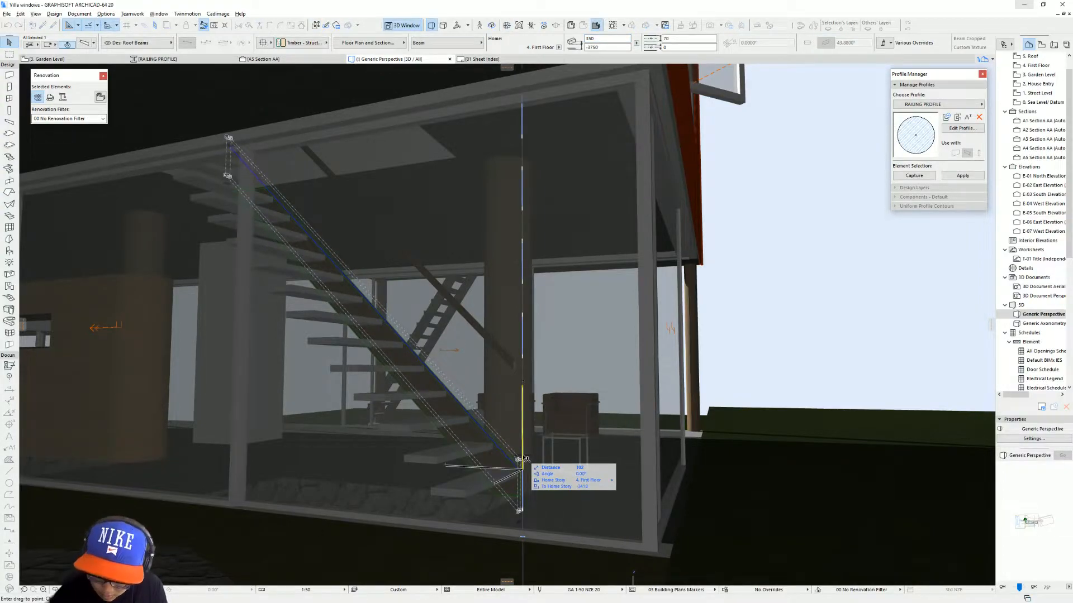
pyautogui.click(523, 463)
pyautogui.moveTo(525, 455)
pyautogui.keyDown('shift'); pyautogui.mouseDown(button='middle')
pyautogui.moveTo(368, 450)
pyautogui.moveTo(389, 460)
pyautogui.mouseUp(button='middle'); pyautogui.keyUp('shift')
pyautogui.click(275, 145)
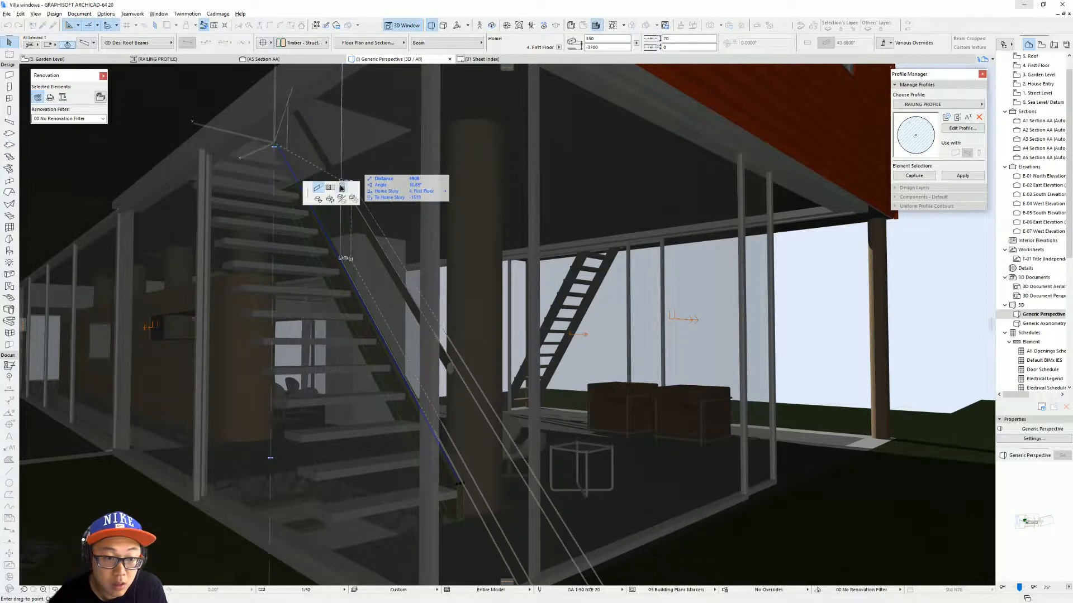
pyautogui.click(341, 189)
pyautogui.click(329, 188)
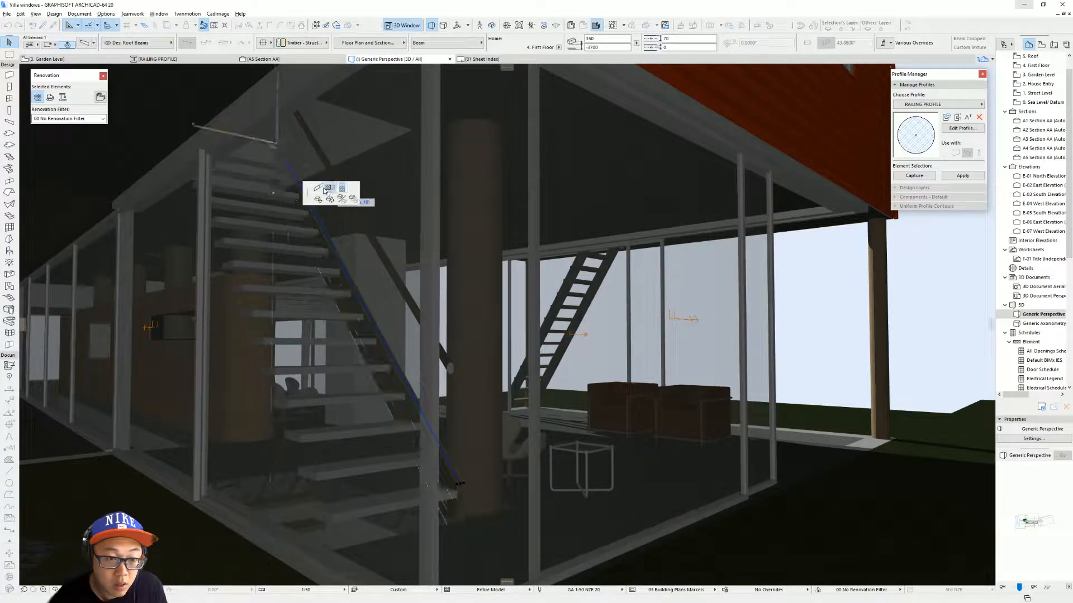
pyautogui.click(297, 181)
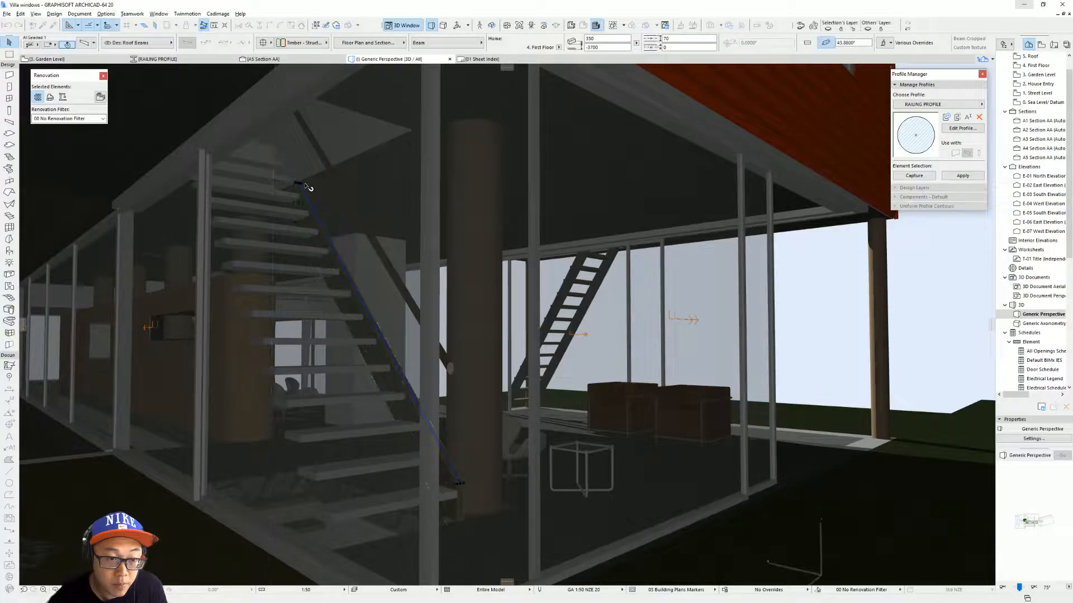
pyautogui.click(281, 150)
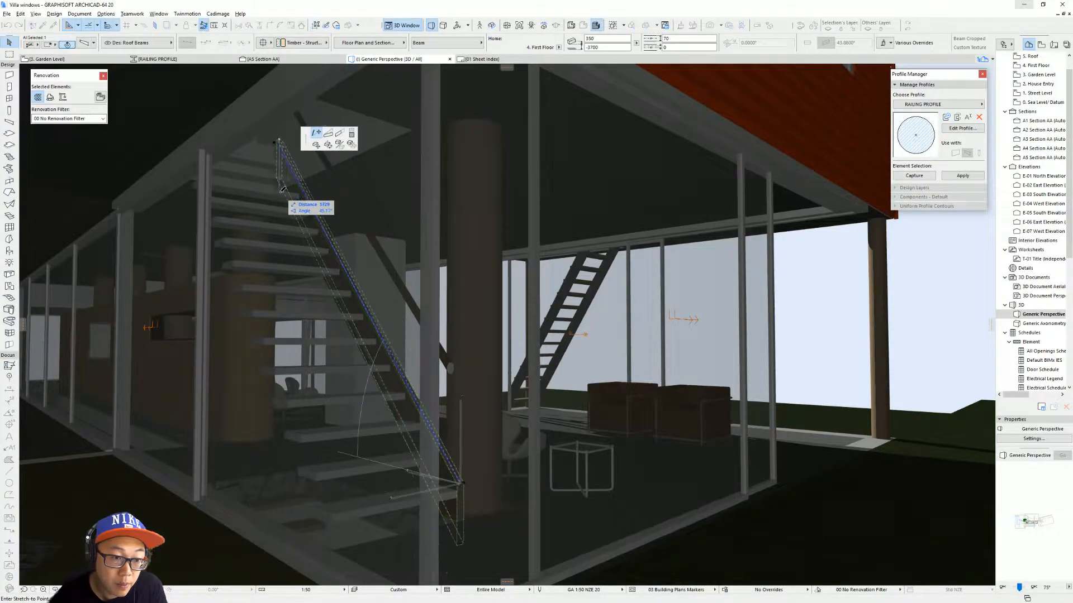
pyautogui.scroll(3, 276, 147)
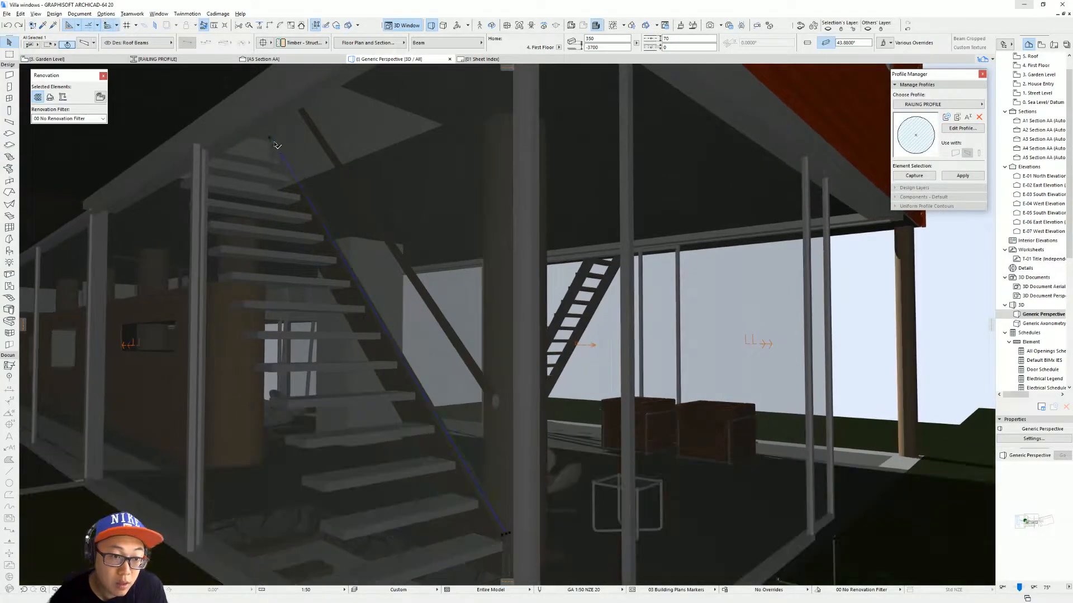
pyautogui.click(324, 179)
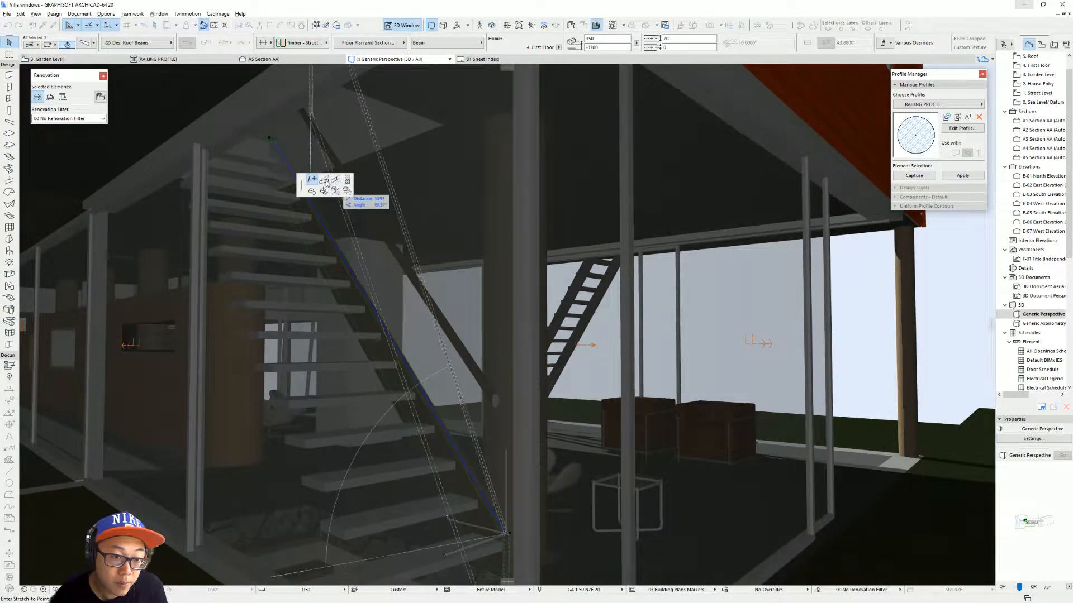
pyautogui.click(336, 180)
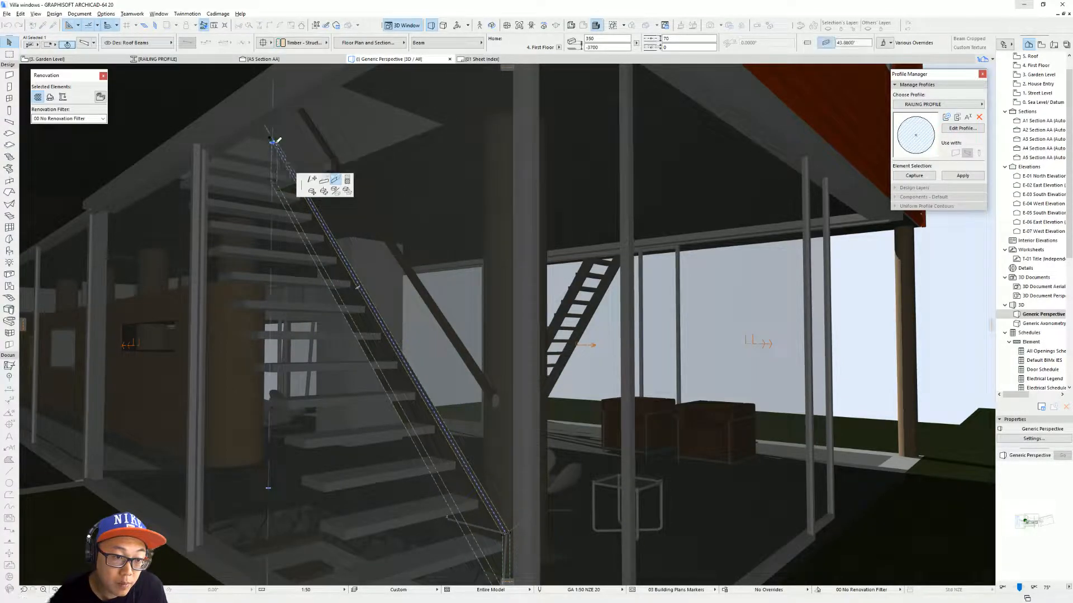
pyautogui.press('Escape')
pyautogui.press('Escape')
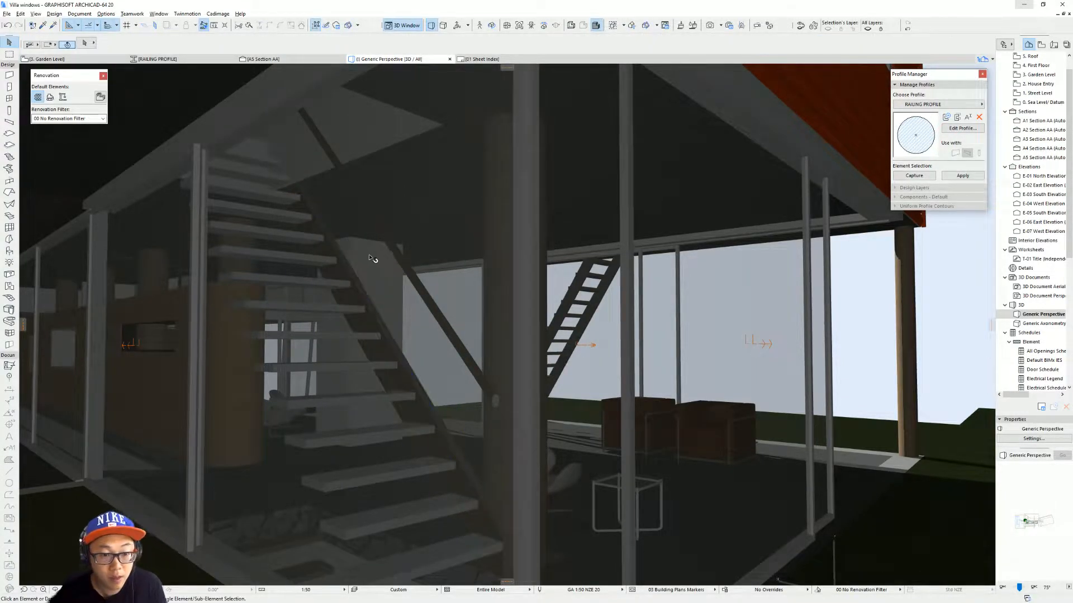
# Override the beam's surfaces with the Metal - Stainless Steel material.
pyautogui.scroll(-5, 370, 257)
pyautogui.keyDown('shift'); pyautogui.moveTo(726, 307); pyautogui.dragTo(531, 330, button='middle'); pyautogui.keyUp('shift')
pyautogui.scroll(2, 642, 332)
pyautogui.keyDown('shift'); pyautogui.moveTo(642, 332); pyautogui.dragTo(7, 298, button='middle'); pyautogui.keyUp('shift')
pyautogui.scroll(3, 520, 301)
pyautogui.keyDown('shift'); pyautogui.moveTo(503, 304); pyautogui.dragTo(426, 291, button='middle'); pyautogui.keyUp('shift')
pyautogui.scroll(2, 746, 288)
pyautogui.scroll(1, 744, 287)
pyautogui.click(323, 251)
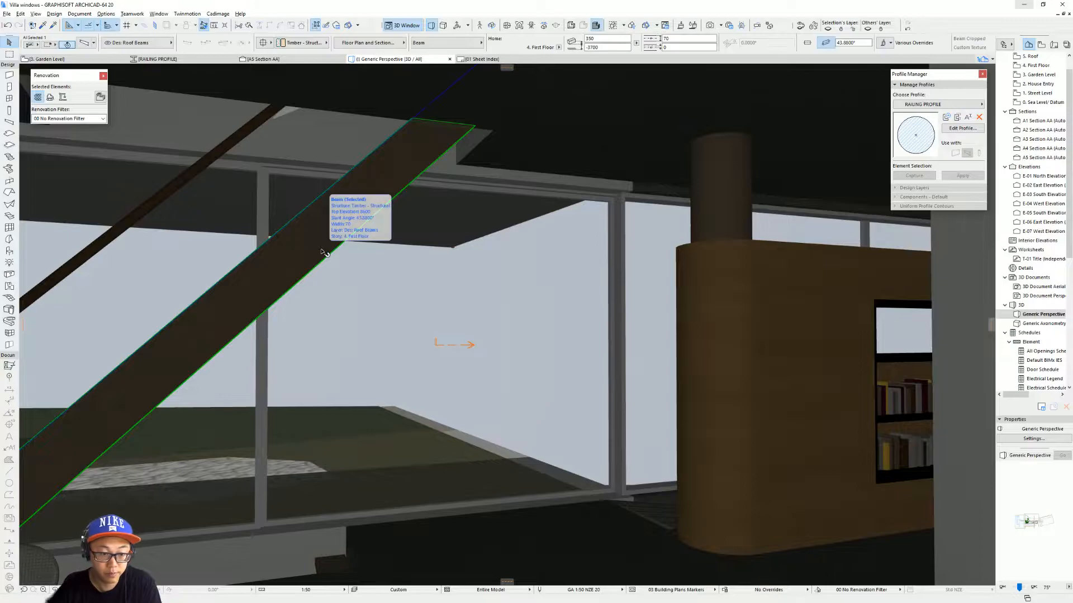
pyautogui.hotkey('ctrl', 't')
pyautogui.click(512, 277)
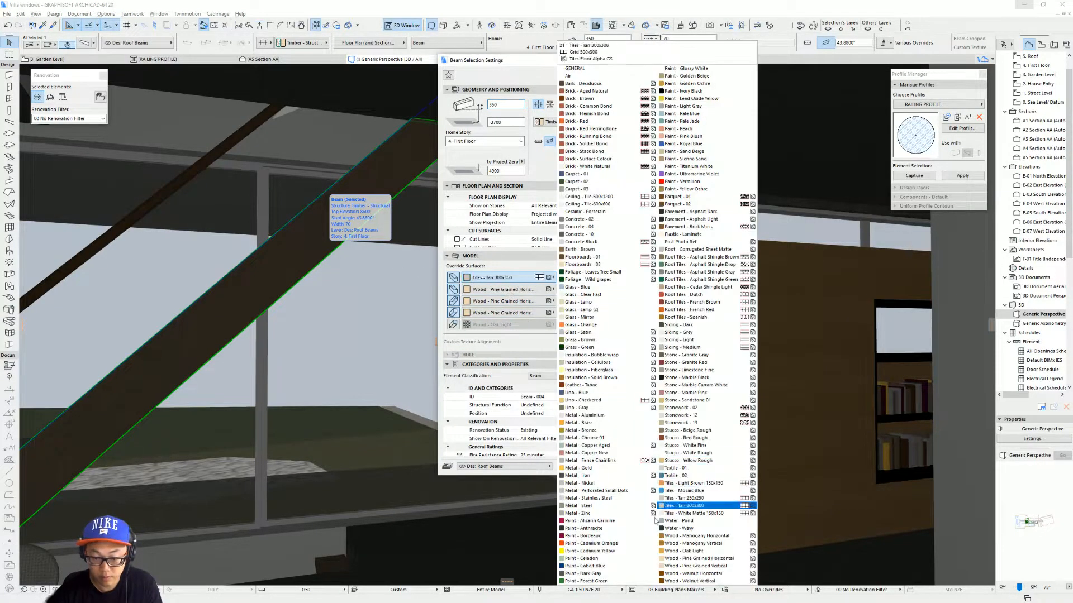
pyautogui.click(627, 499)
pyautogui.click(568, 316)
pyautogui.press('Return')
# Orbit and zoom around the stair in 3D to inspect the beams under the upper floor.
pyautogui.click(510, 326)
pyautogui.scroll(-3, 510, 326)
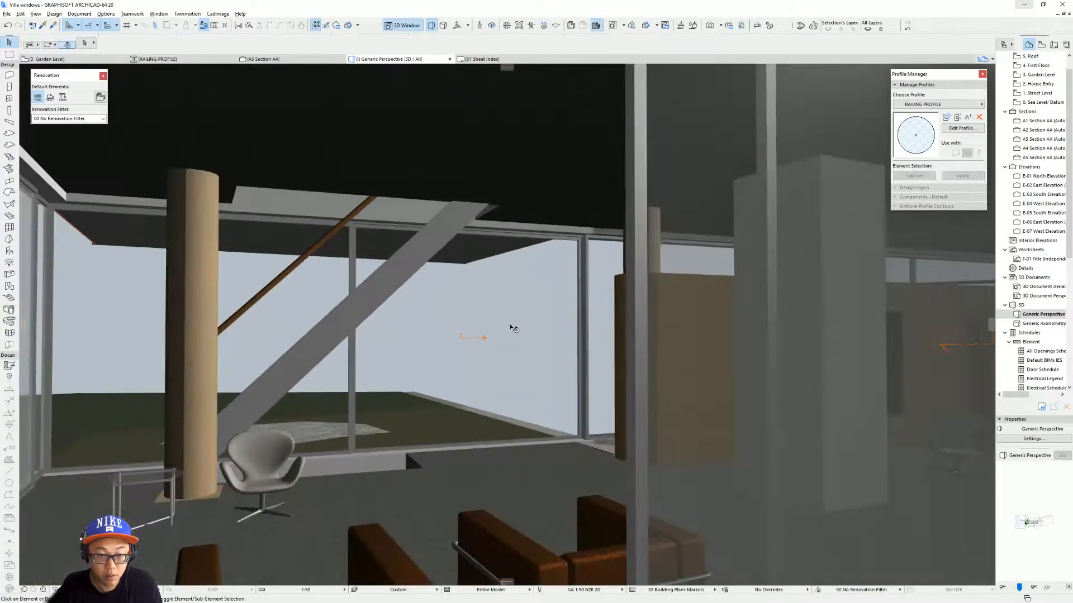
pyautogui.scroll(-4, 510, 326)
pyautogui.keyDown('shift'); pyautogui.moveTo(483, 323); pyautogui.dragTo(346, 303, button='middle'); pyautogui.keyUp('shift')
pyautogui.scroll(2, 346, 303)
pyautogui.scroll(7, 500, 260)
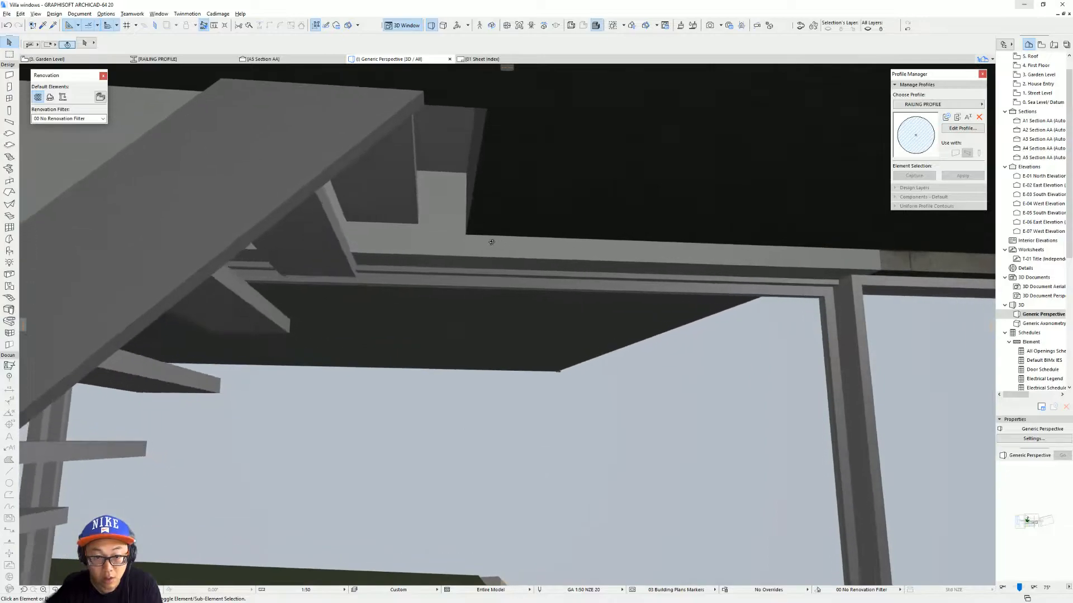
pyautogui.keyDown('shift'); pyautogui.moveTo(491, 243); pyautogui.dragTo(484, 185, button='middle'); pyautogui.keyUp('shift')
pyautogui.click(488, 174)
pyautogui.keyDown('shift'); pyautogui.moveTo(562, 256); pyautogui.dragTo(446, 343, button='middle'); pyautogui.keyUp('shift')
pyautogui.scroll(-10, 588, 304)
pyautogui.keyDown('shift'); pyautogui.moveTo(726, 324); pyautogui.dragTo(601, 323, button='middle'); pyautogui.keyUp('shift')
# Inspect the First Floor layout from above in 3D, briefly opening and closing the 3D filter and cut settings.
pyautogui.hotkey('ctrl', 'shift', 'F5')
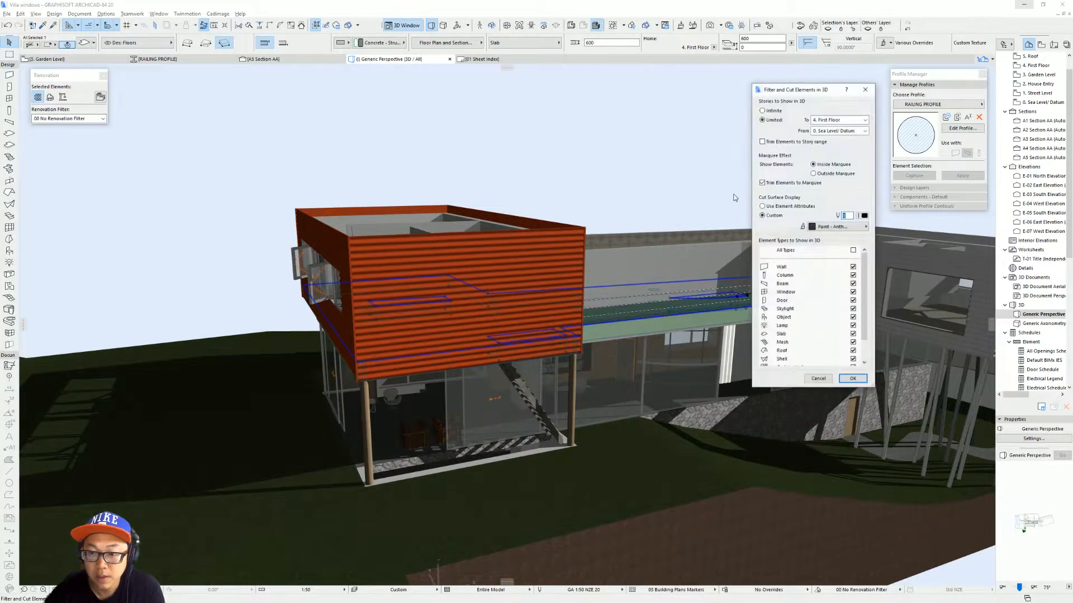
pyautogui.press('Escape')
pyautogui.keyDown('shift'); pyautogui.moveTo(584, 246); pyautogui.dragTo(768, 472, button='middle'); pyautogui.keyUp('shift')
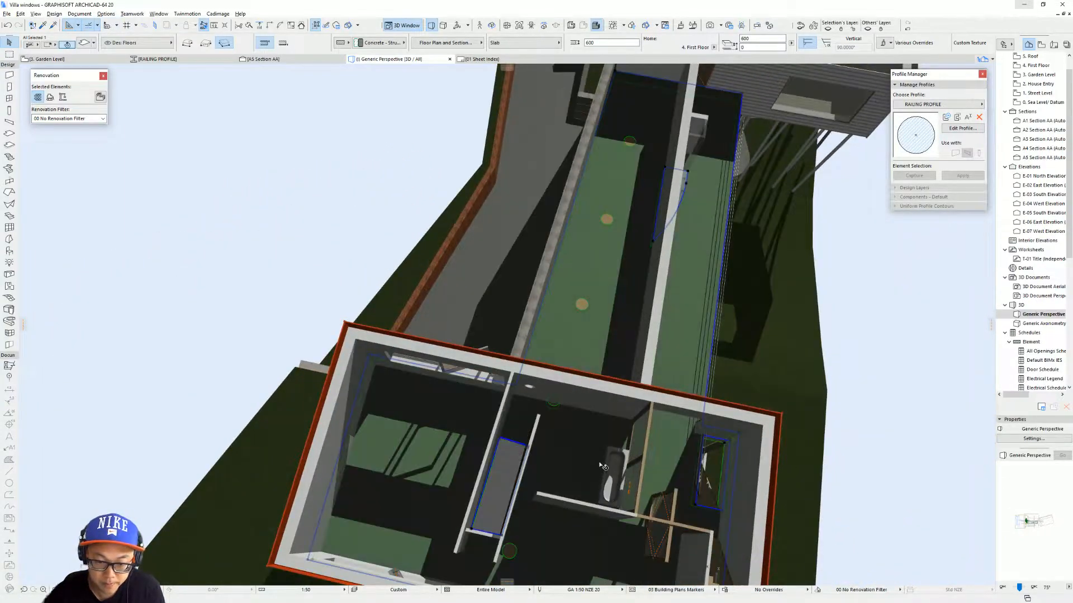
pyautogui.scroll(5, 527, 391)
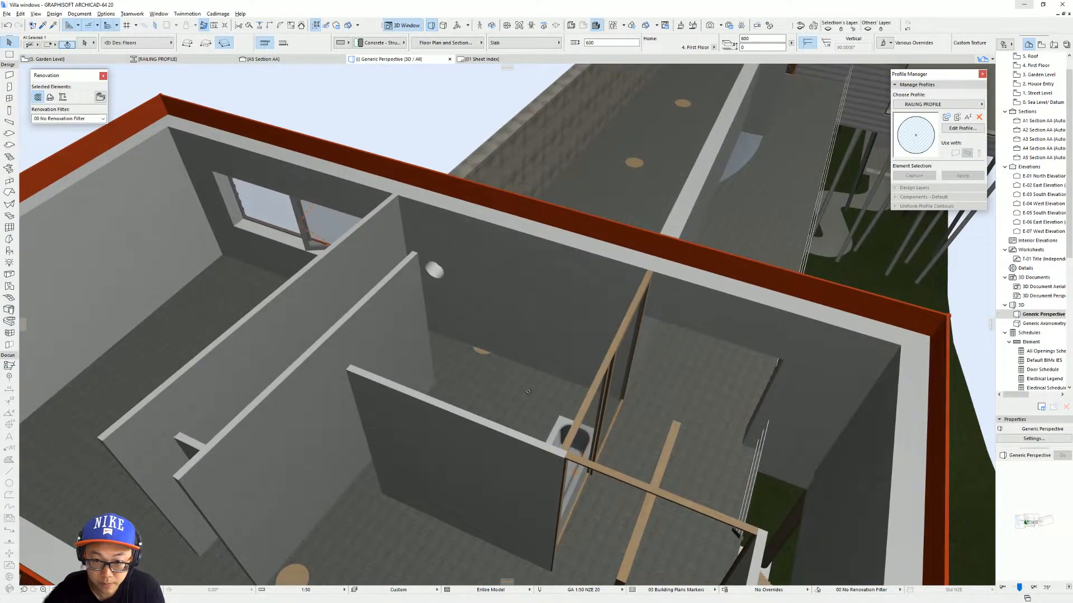
pyautogui.keyDown('shift'); pyautogui.moveTo(527, 391); pyautogui.dragTo(638, 355, button='middle'); pyautogui.keyUp('shift')
pyautogui.scroll(-3, 694, 397)
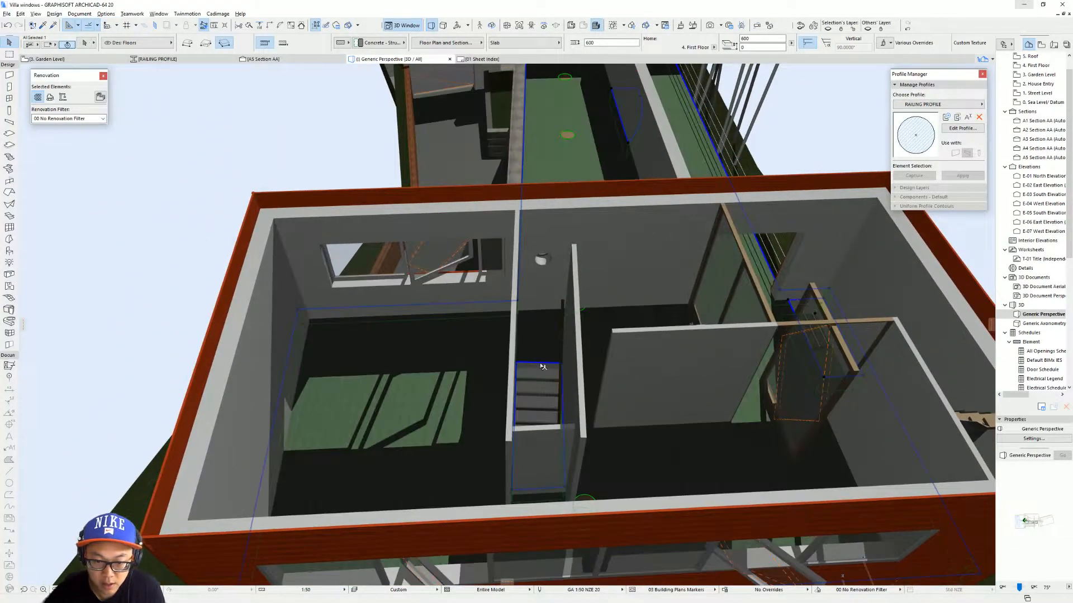
pyautogui.scroll(-4, 543, 366)
pyautogui.keyDown('shift'); pyautogui.moveTo(543, 366); pyautogui.dragTo(491, 377, button='middle'); pyautogui.keyUp('shift')
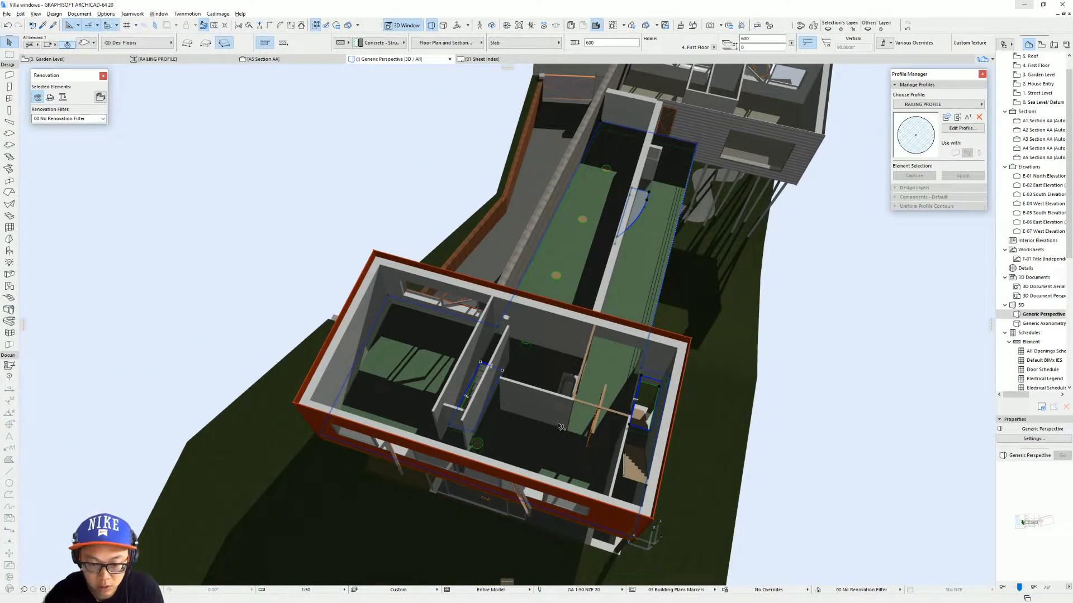
# Switch to the First Floor plan and place a Wardrobe Modular 20 object against the room's north wall.
pyautogui.press('Escape')
pyautogui.scroll(2, 561, 427)
pyautogui.keyDown('shift'); pyautogui.moveTo(561, 427); pyautogui.dragTo(483, 392, button='middle'); pyautogui.keyUp('shift')
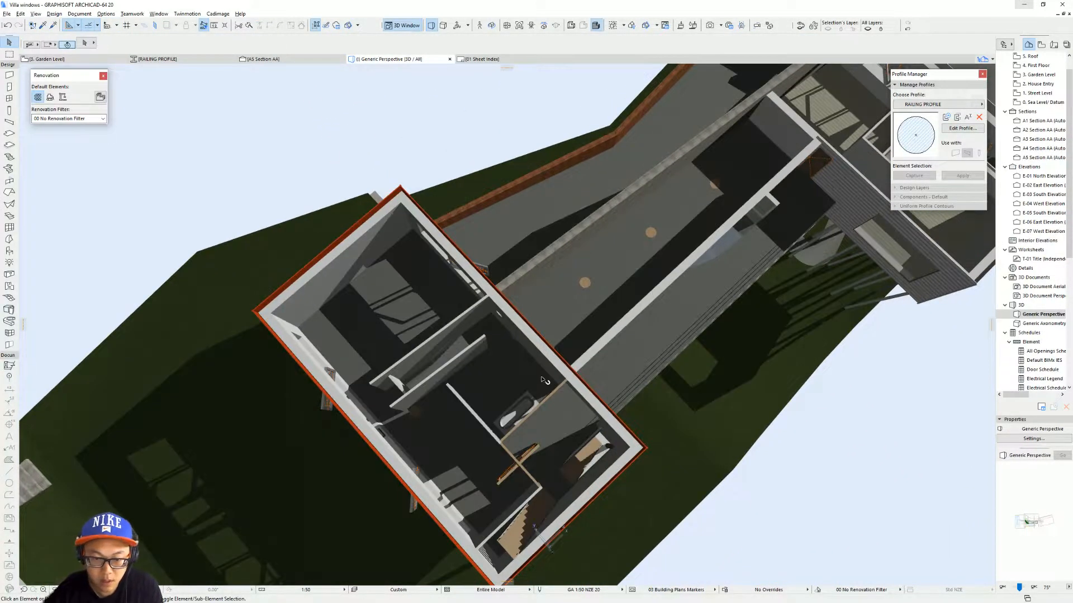
pyautogui.press('F2')
pyautogui.scroll(-6, 463, 301)
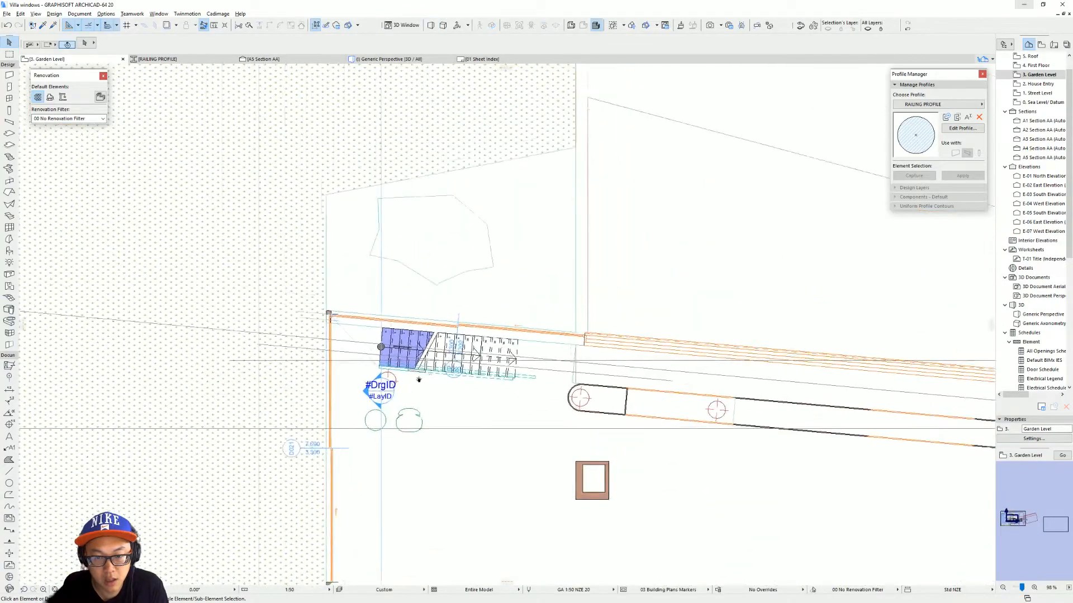
pyautogui.hotkey('ctrl', 'Up')
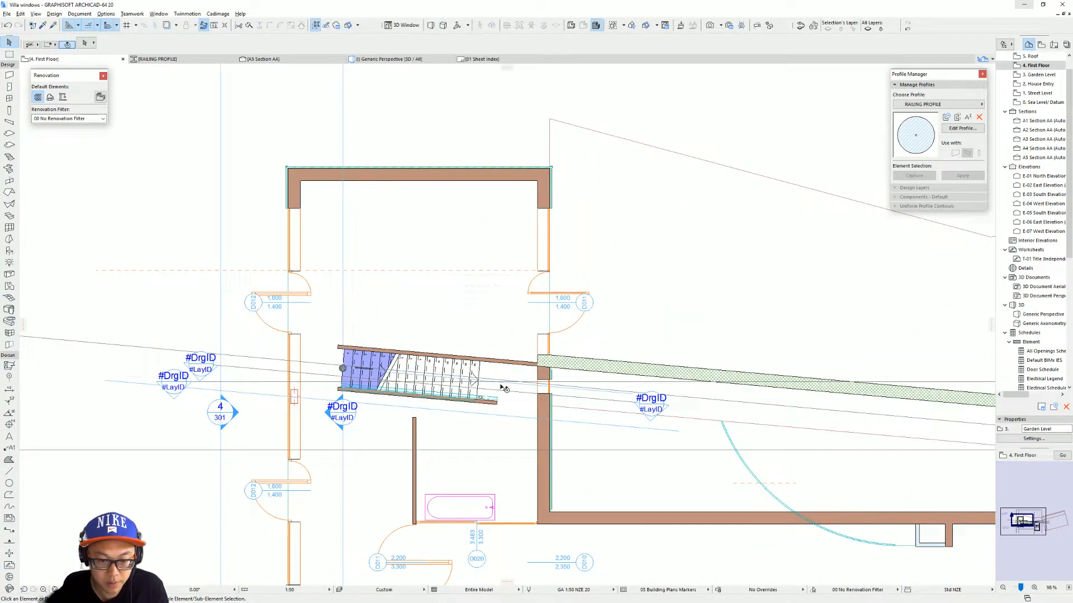
pyautogui.moveTo(475, 375); pyautogui.dragTo(499, 404, button='middle')
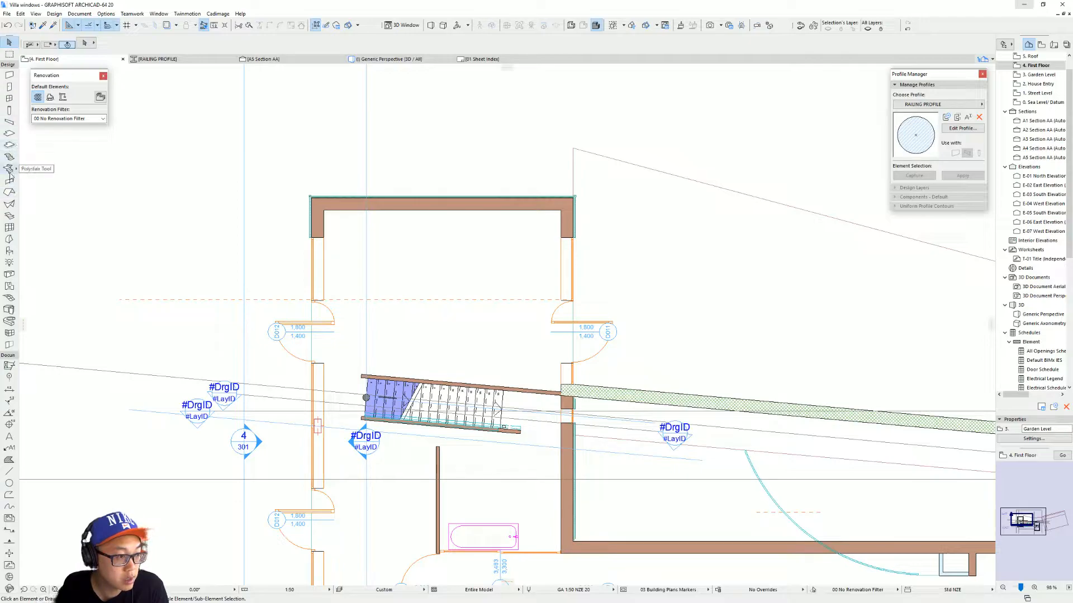
pyautogui.click(9, 251)
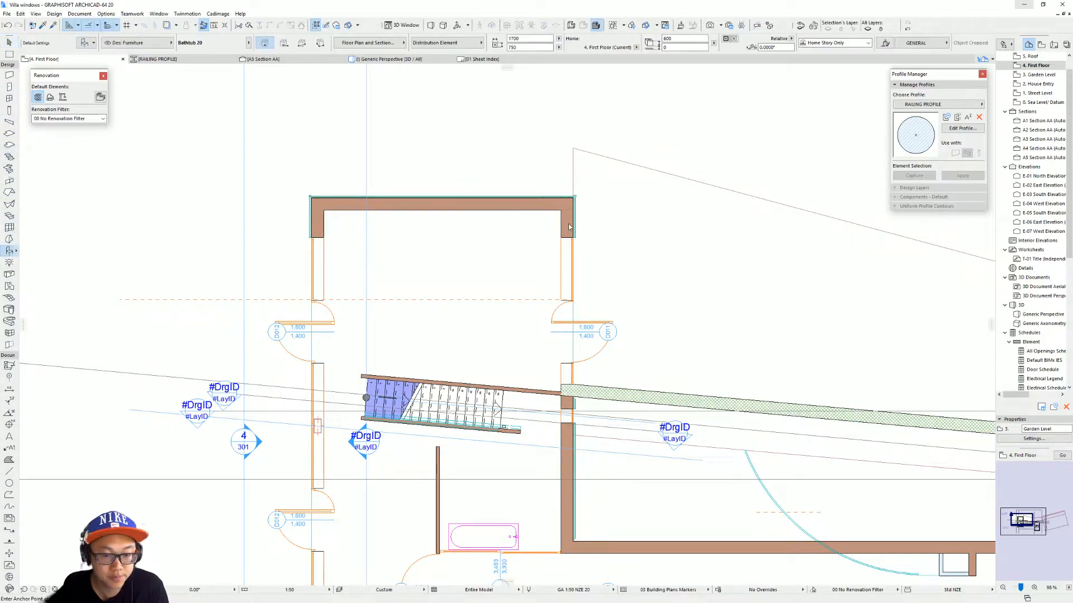
pyautogui.hotkey('ctrl', 't')
pyautogui.click(319, 20)
pyautogui.write('W')
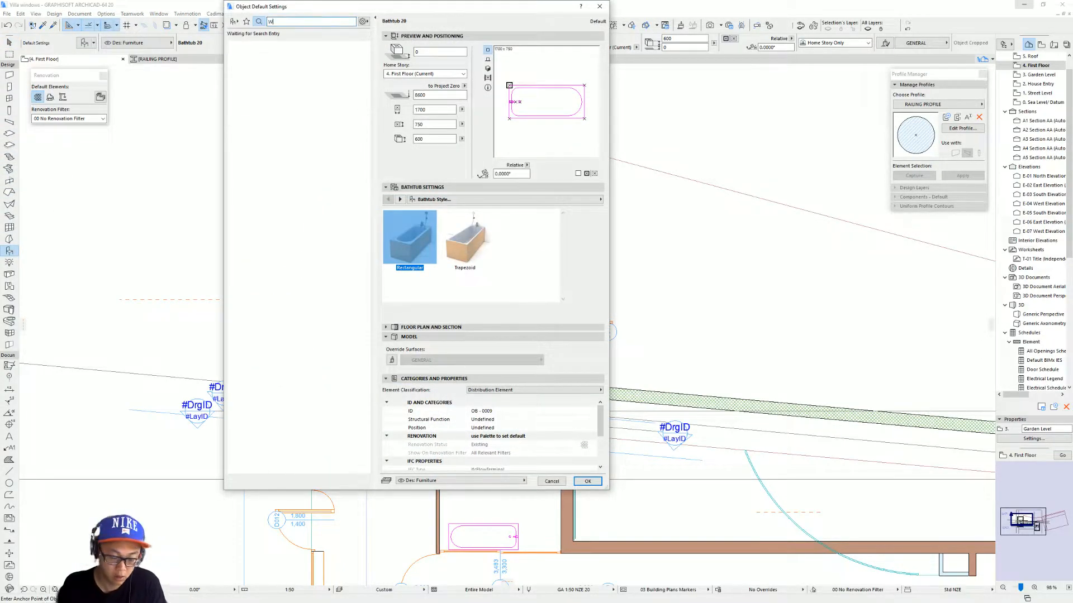
pyautogui.write('ARDROB')
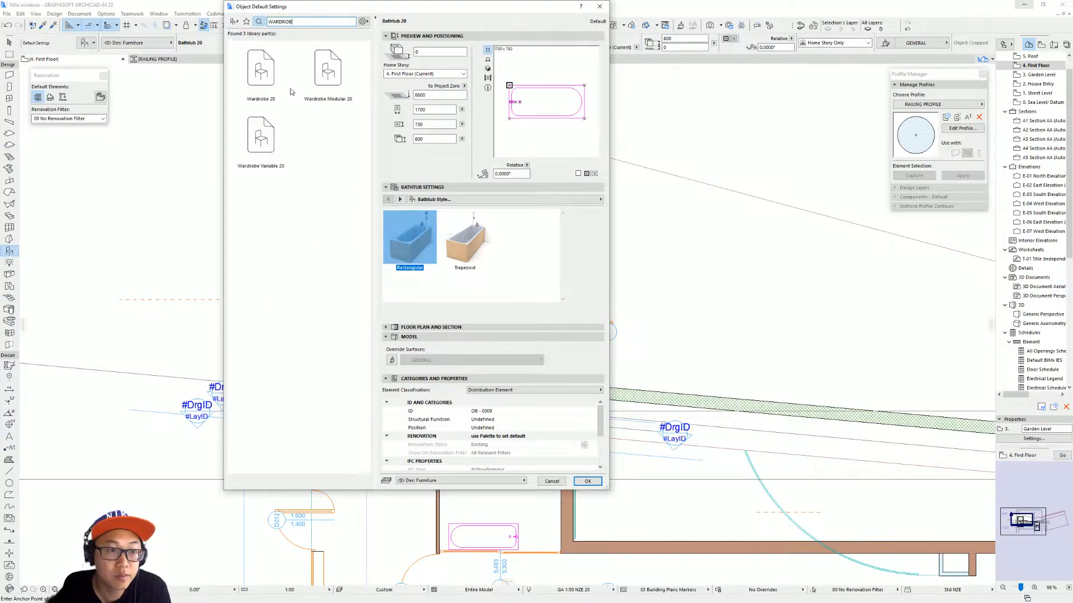
pyautogui.doubleClick(344, 69)
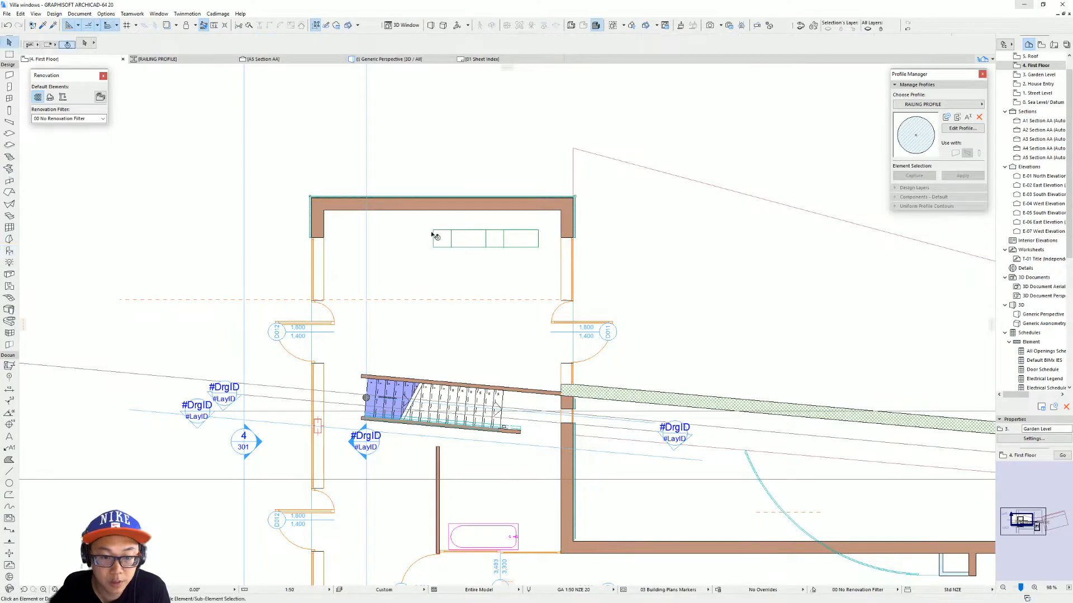
pyautogui.click(434, 246)
pyautogui.moveTo(437, 230); pyautogui.dragTo(324, 212)
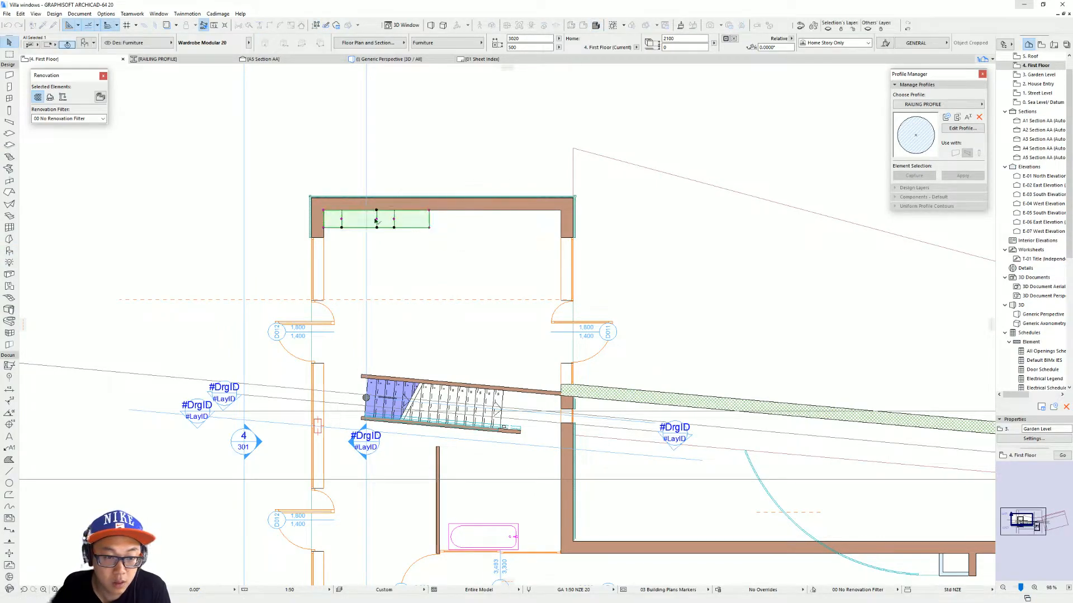
# Stretch the wardrobe so it spans the full width of the room's north wall.
pyautogui.click(429, 228)
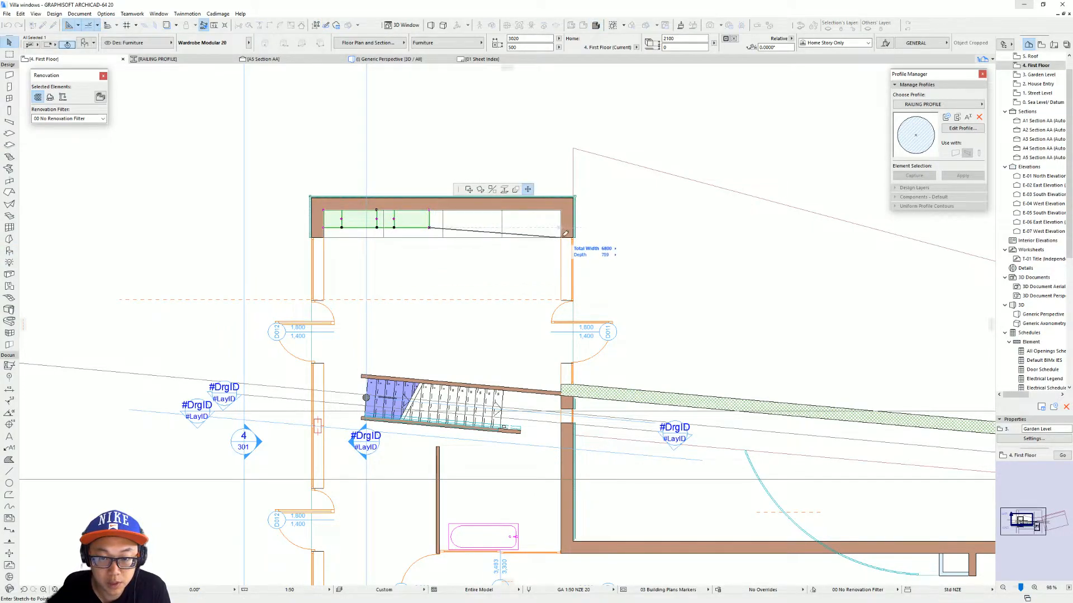
pyautogui.click(565, 233)
pyautogui.click(483, 251)
pyautogui.scroll(-3, 436, 268)
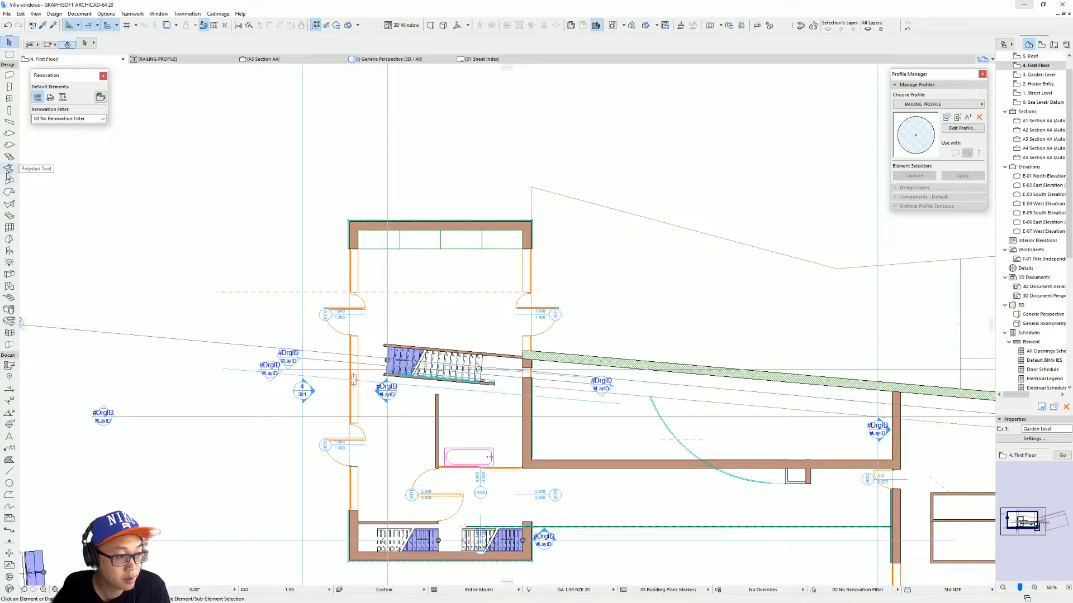
# Place a Bed Layout 20 object in the room below the wardrobe.
pyautogui.click(9, 251)
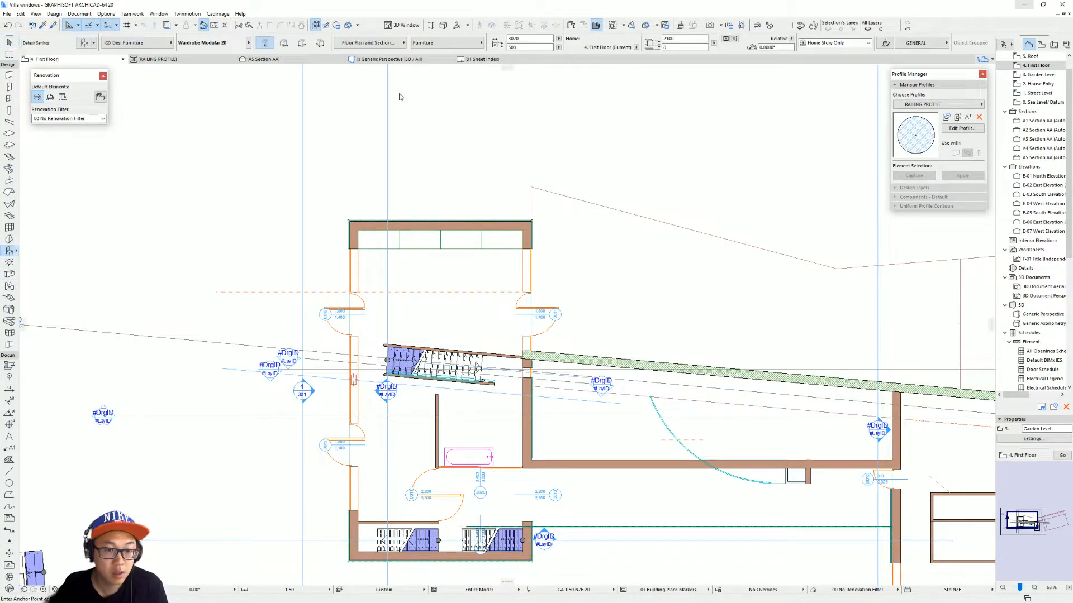
pyautogui.hotkey('ctrl', 't')
pyautogui.moveTo(296, 24); pyautogui.dragTo(184, 17)
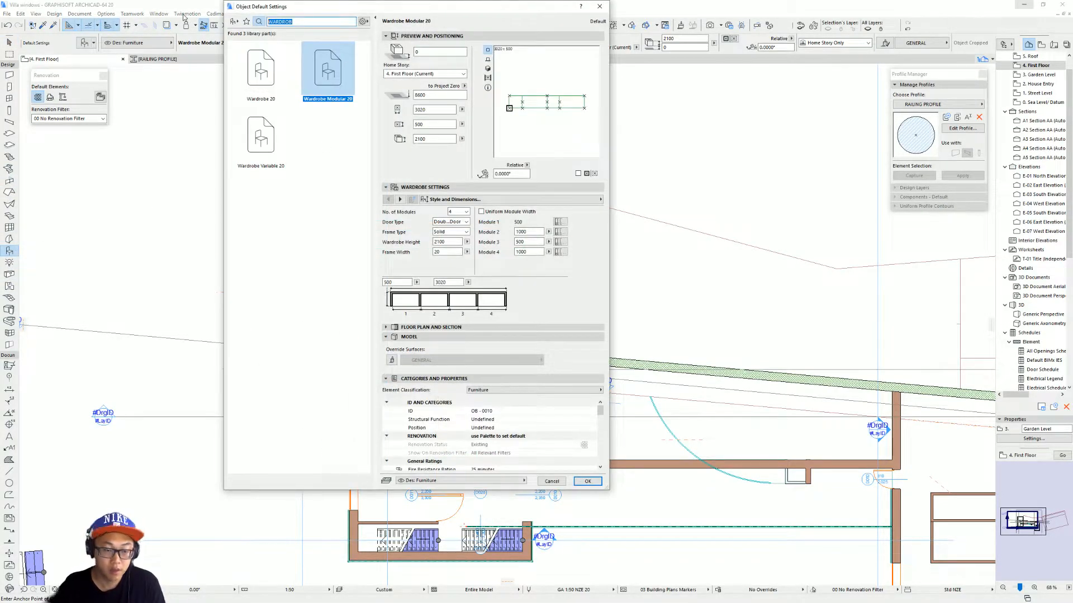
pyautogui.write('BED')
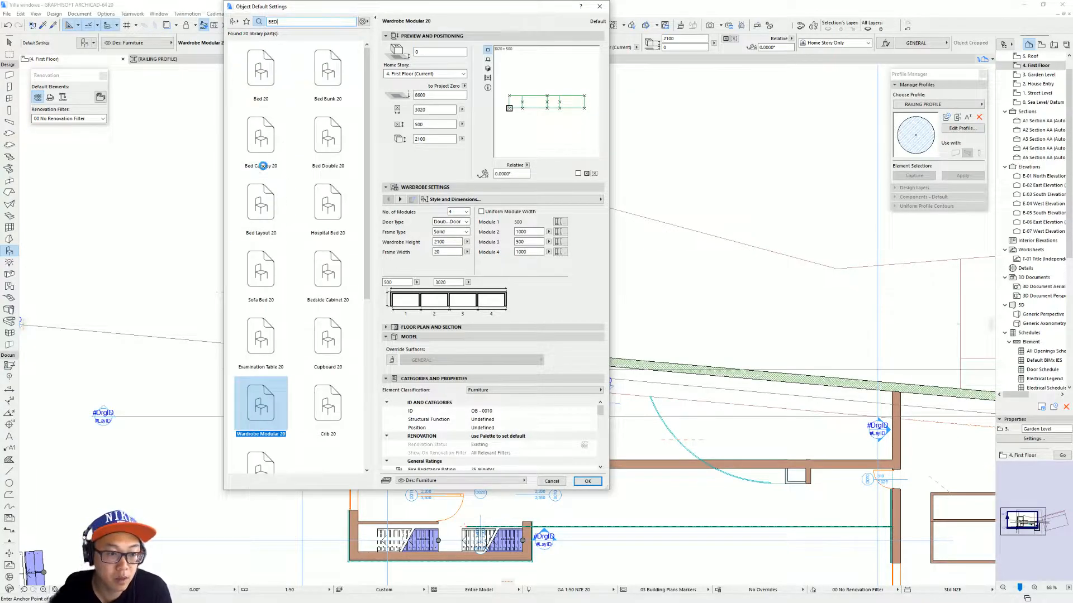
pyautogui.click(261, 215)
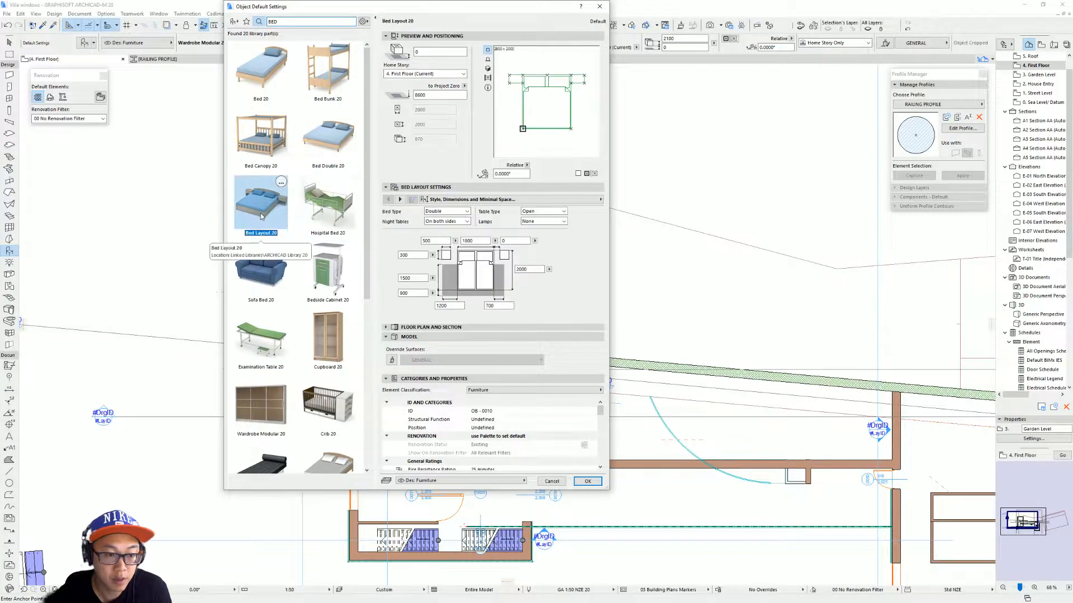
pyautogui.doubleClick(261, 215)
pyautogui.click(437, 302)
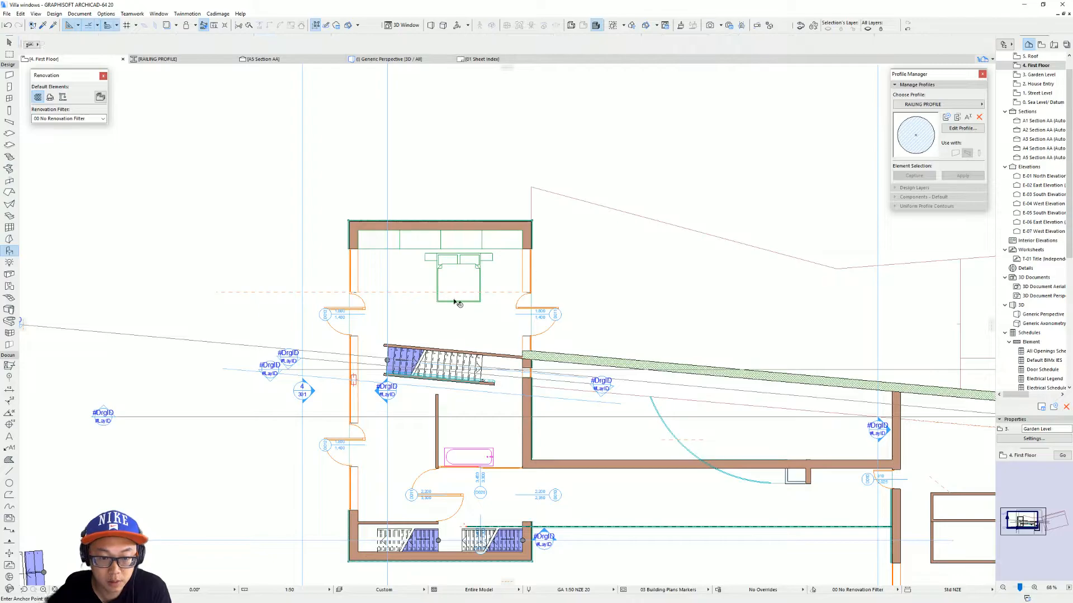
# Move the bed down onto the stair's upper edge.
pyautogui.keyDown('shift'); pyautogui.click(454, 253); pyautogui.keyUp('shift')
pyautogui.hotkey('ctrl', 'd')
pyautogui.click(458, 254)
pyautogui.scroll(4, 442, 368)
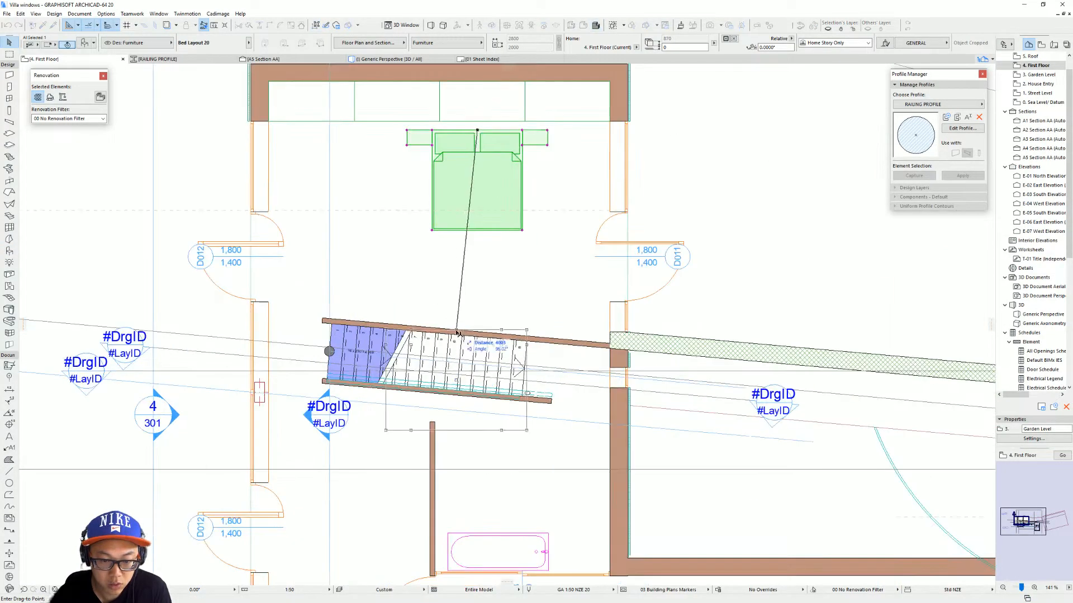
pyautogui.click(454, 331)
pyautogui.click(454, 331)
# Rotate the bed to match the stair's slope, with its headboard against the stair's upper edge.
pyautogui.click(503, 370)
pyautogui.click(524, 330)
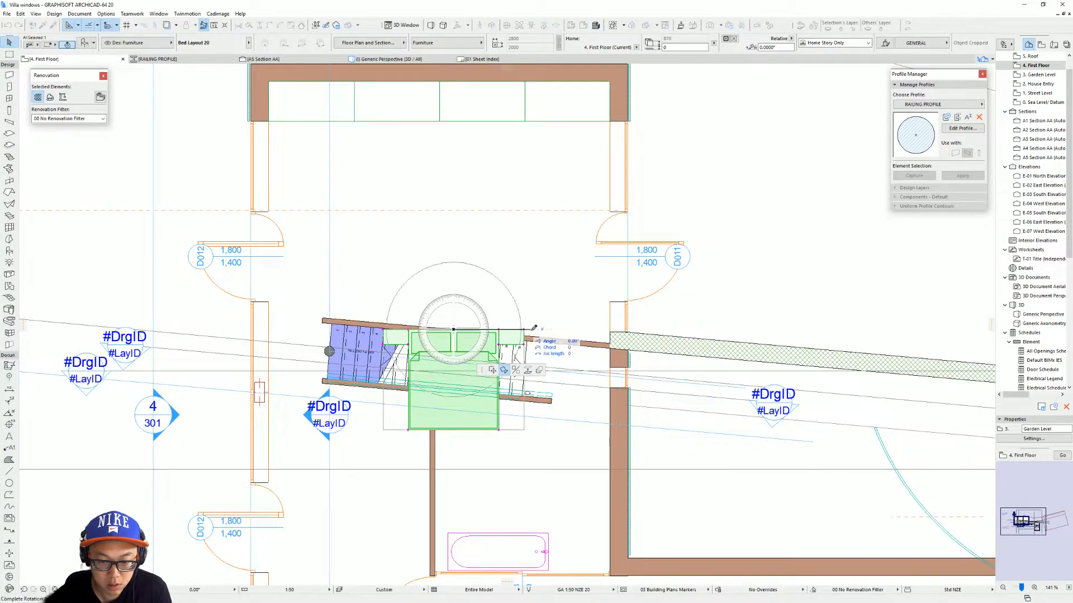
pyautogui.click(532, 336)
pyautogui.click(498, 334)
pyautogui.click(594, 376)
pyautogui.click(454, 330)
pyautogui.press('Escape')
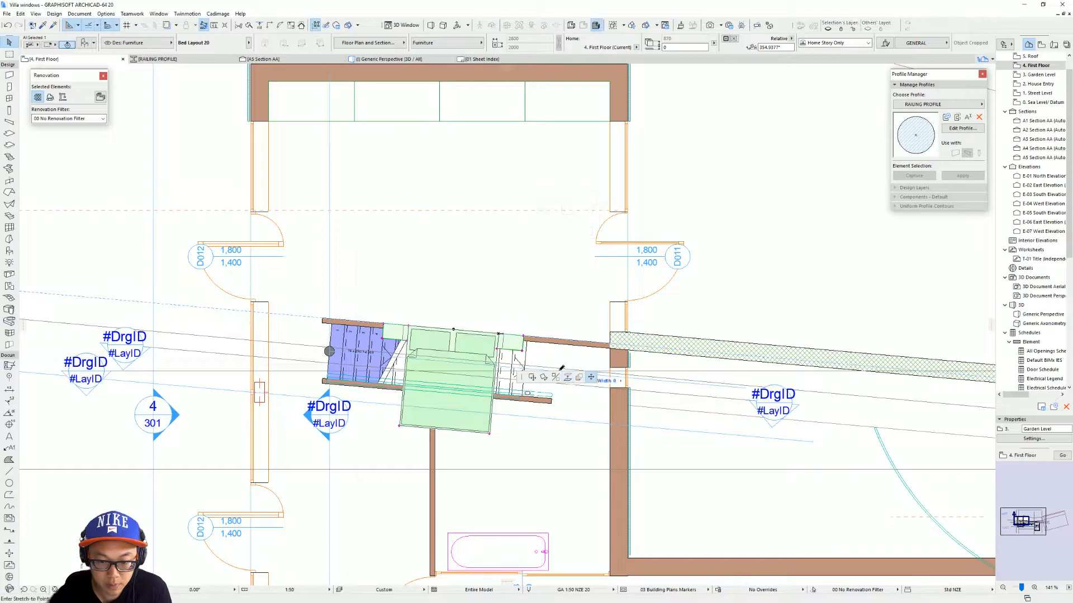
pyautogui.click(453, 330)
pyautogui.click(471, 330)
pyautogui.scroll(-2, 437, 324)
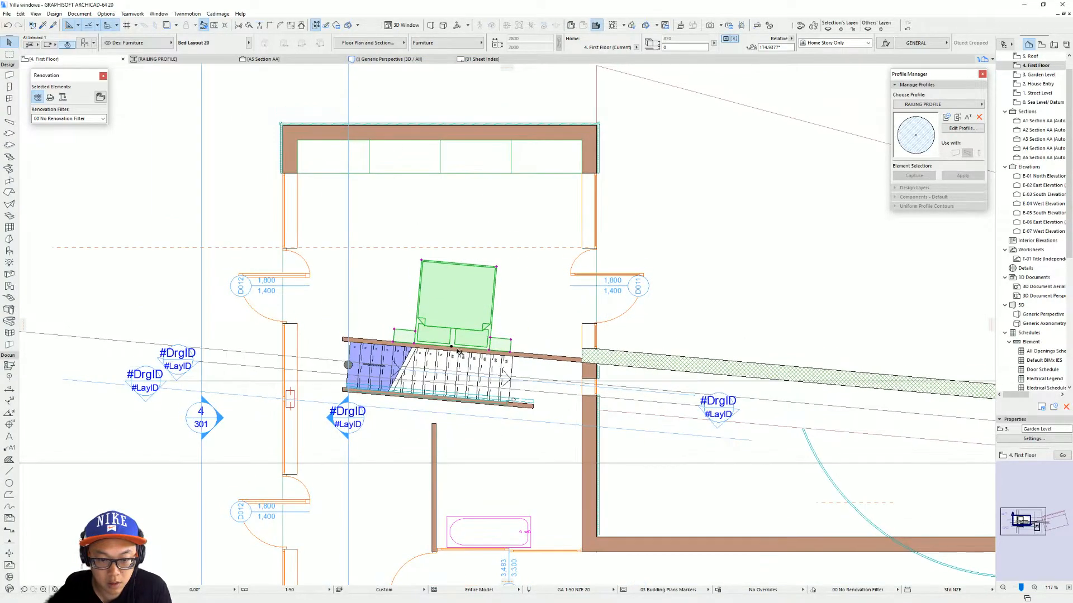
# Nudge the bed slightly so it sits flush against the stair's edge.
pyautogui.click(440, 167)
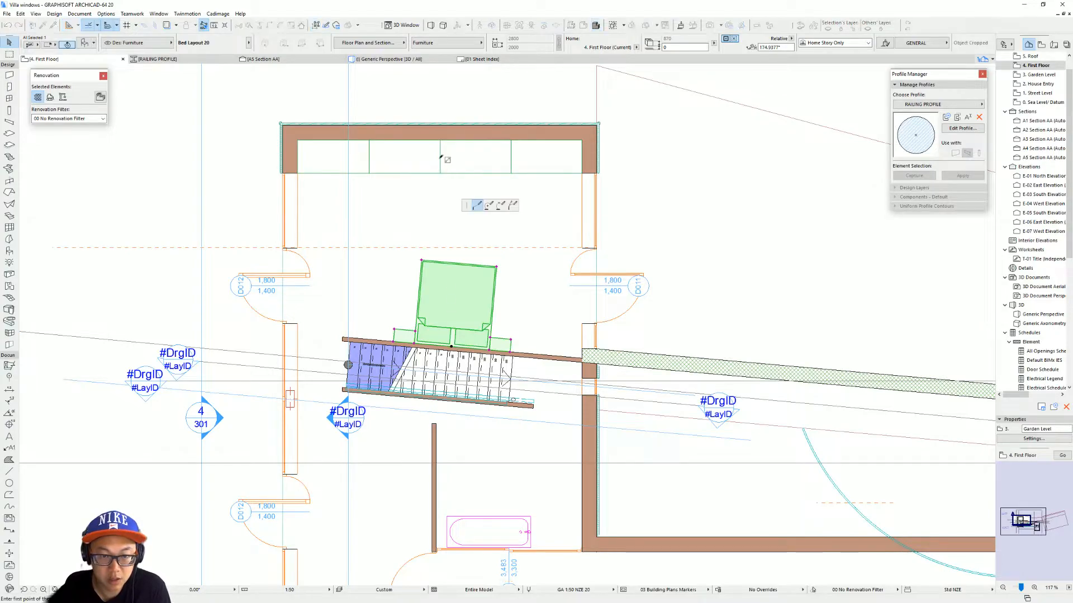
pyautogui.click(454, 345)
pyautogui.hotkey('ctrl', 'd')
pyautogui.click(452, 347)
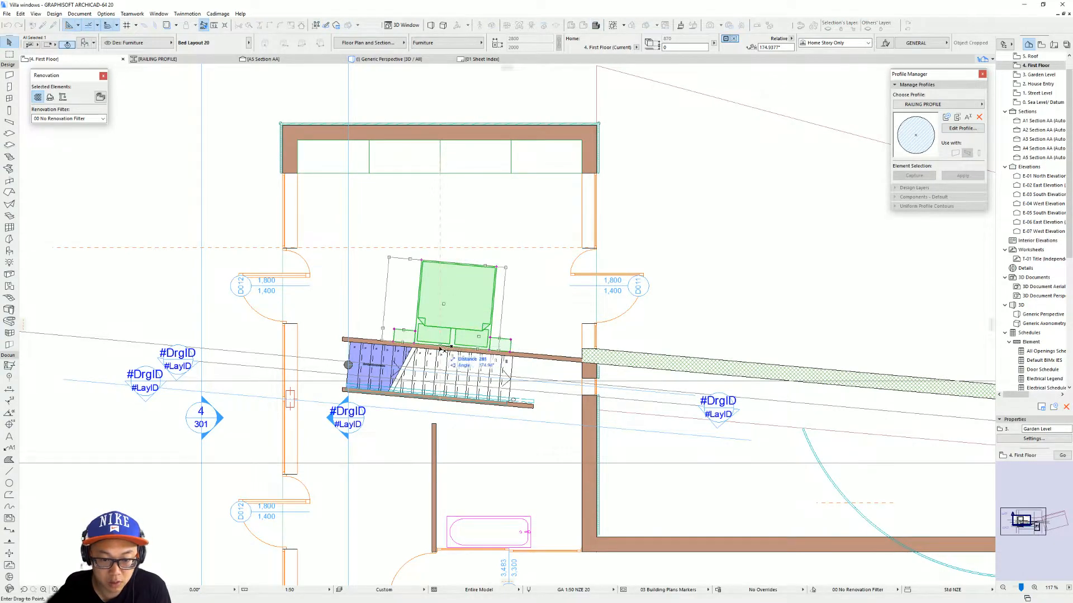
pyautogui.click(441, 345)
pyautogui.press('Escape')
pyautogui.scroll(-1, 509, 311)
pyautogui.moveTo(508, 310); pyautogui.dragTo(453, 232, button='middle')
pyautogui.scroll(-1, 498, 304)
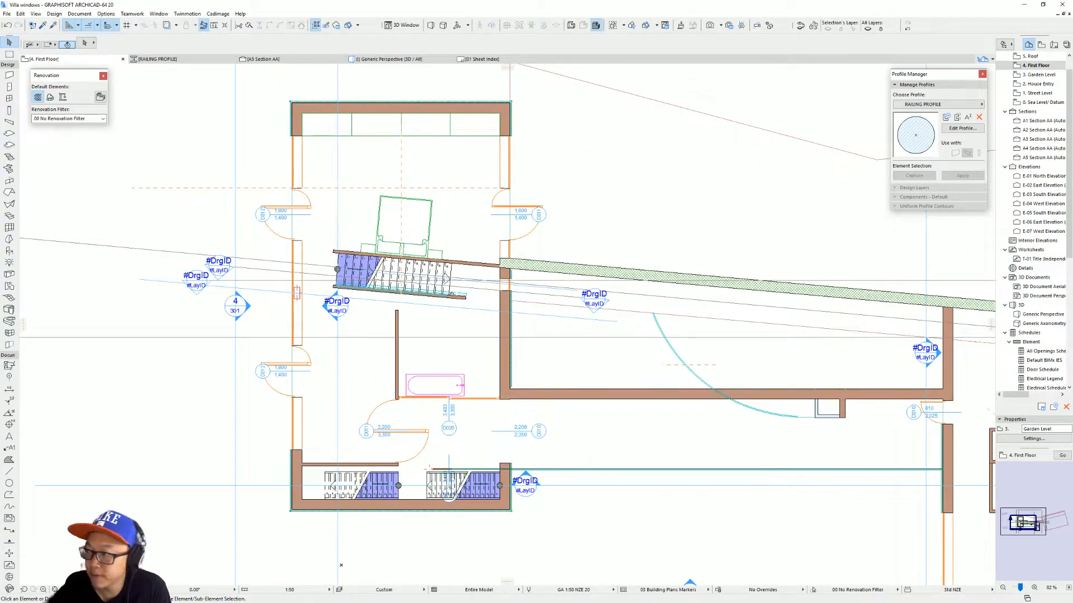
# Switch to the browser and watch the La Villa Dall'Ava reference video for the interior furnishing.
pyautogui.hotkey('alt', 'Tab')
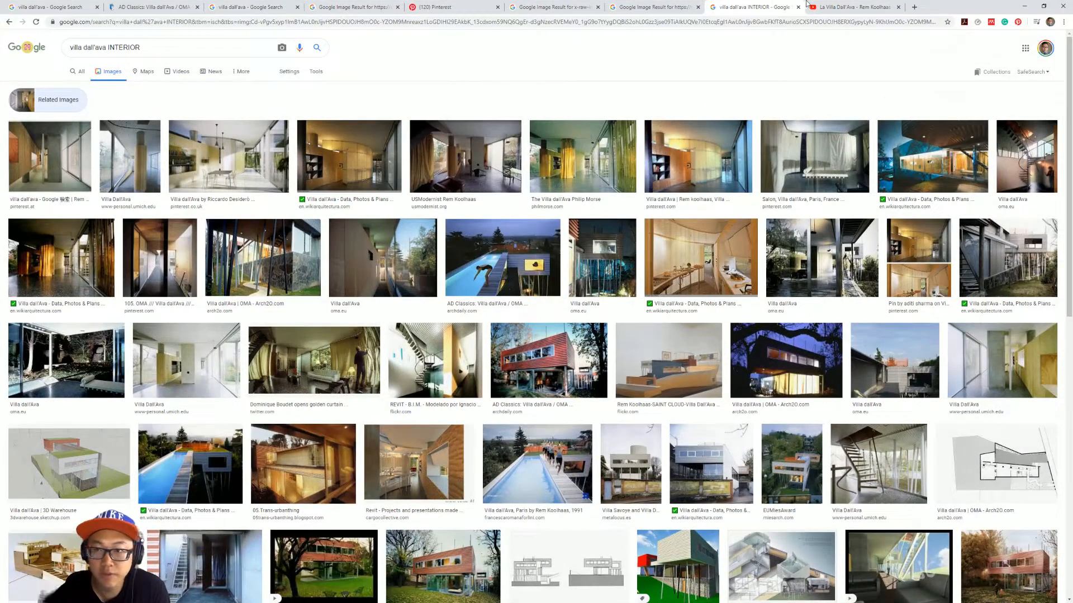
pyautogui.click(855, 7)
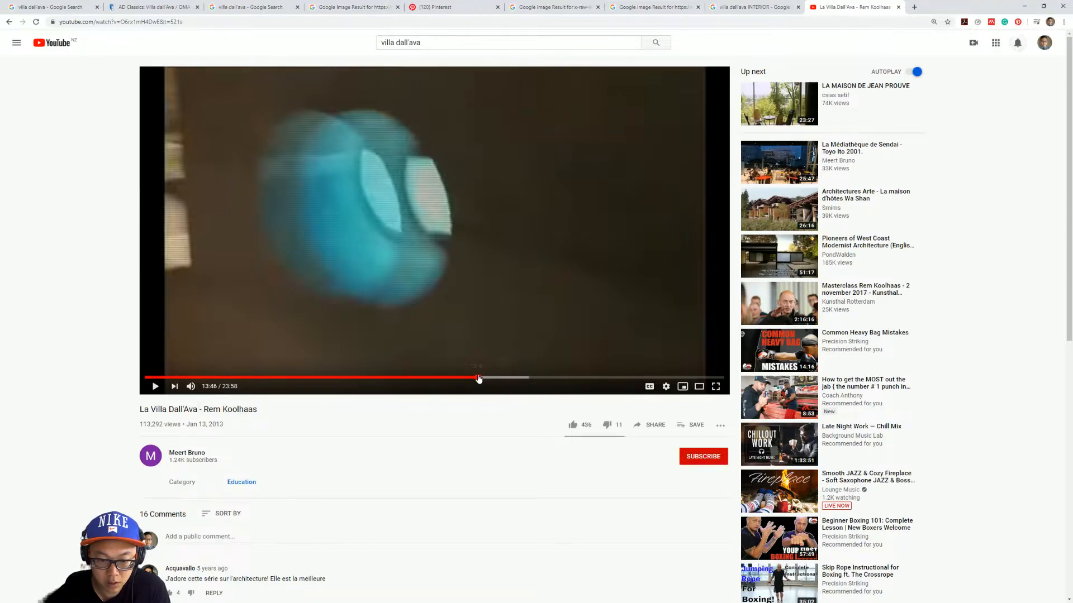
pyautogui.click(478, 379)
pyautogui.press('space')
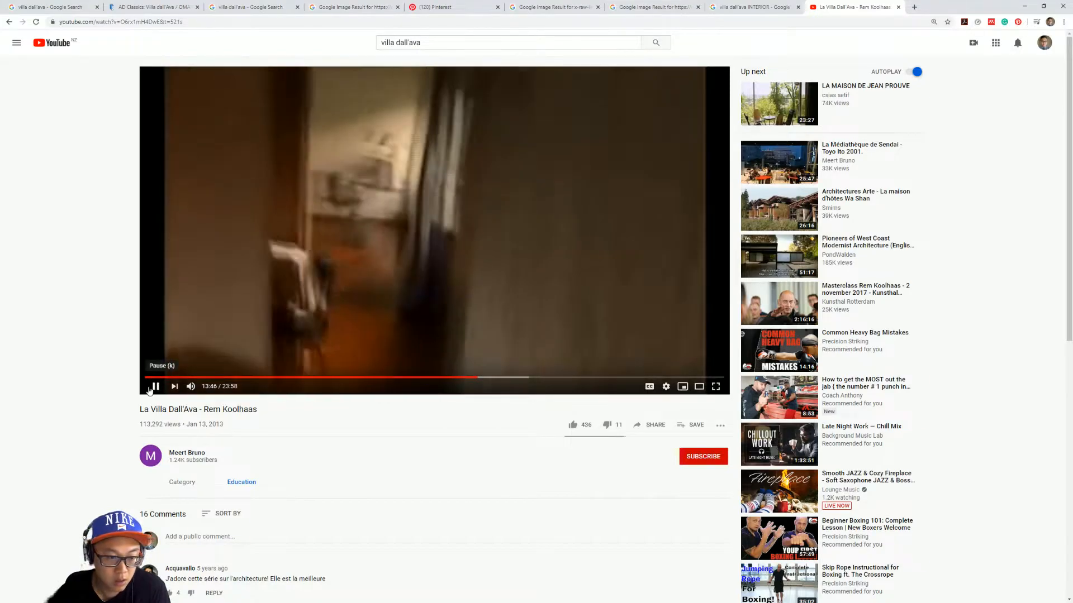
pyautogui.press('space')
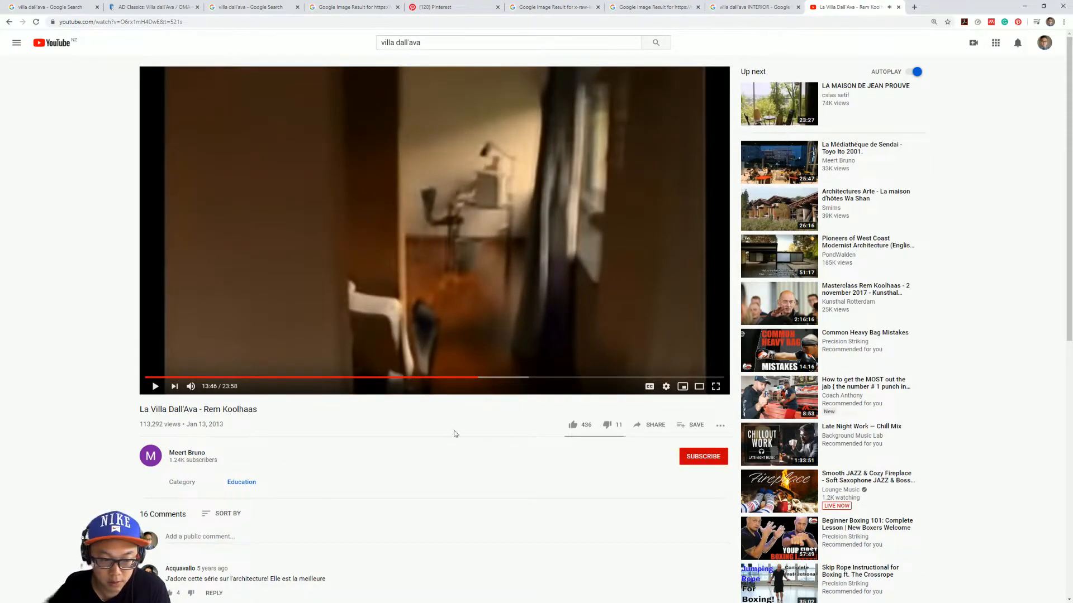
pyautogui.click(190, 386)
pyautogui.click(156, 385)
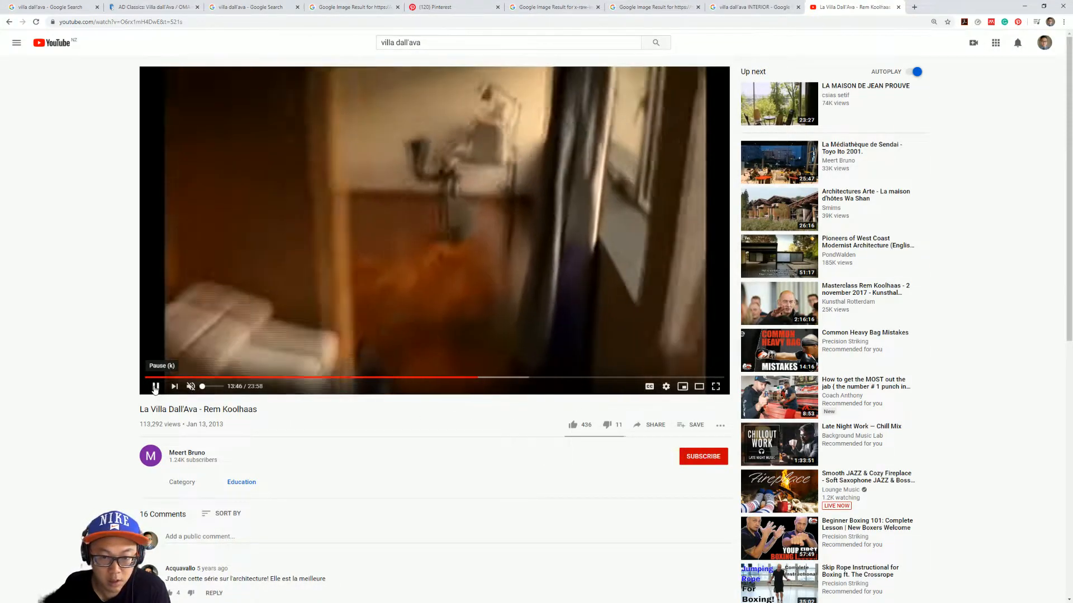
pyautogui.click(155, 386)
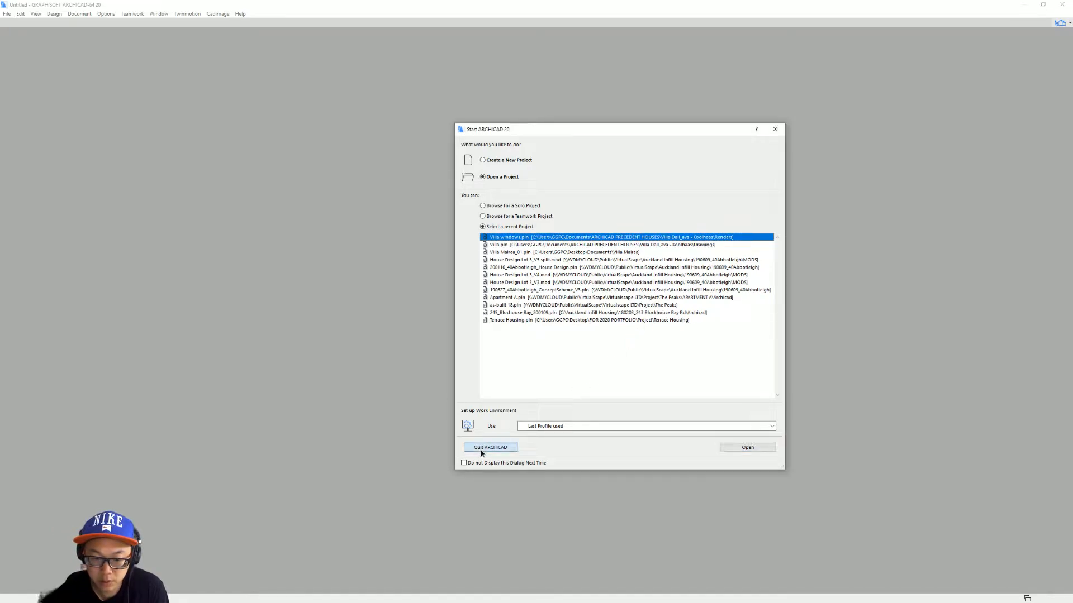
pyautogui.click(482, 449)
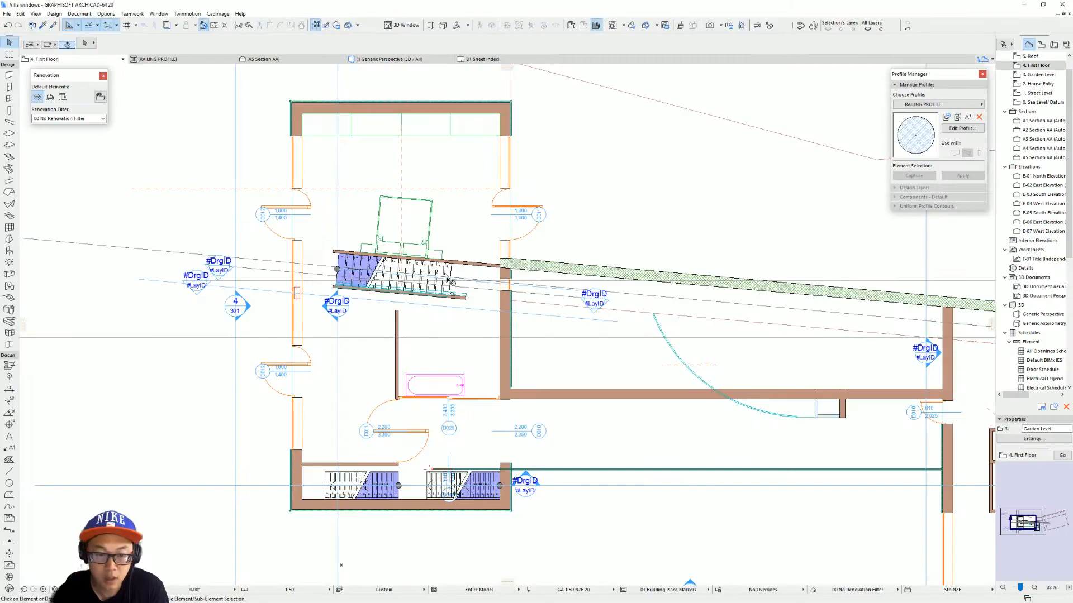
# Open the object settings, search the library for desks, and choose Office Workstation Solo 20 with the Straight desk style.
pyautogui.click(9, 252)
pyautogui.hotkey('ctrl', 't')
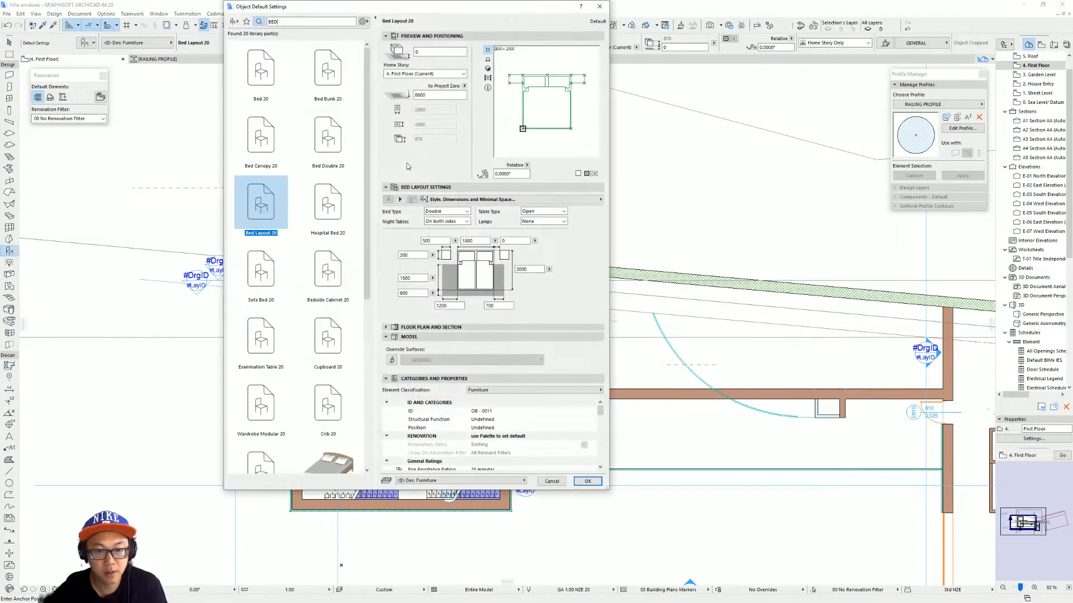
pyautogui.doubleClick(274, 21)
pyautogui.write('desk')
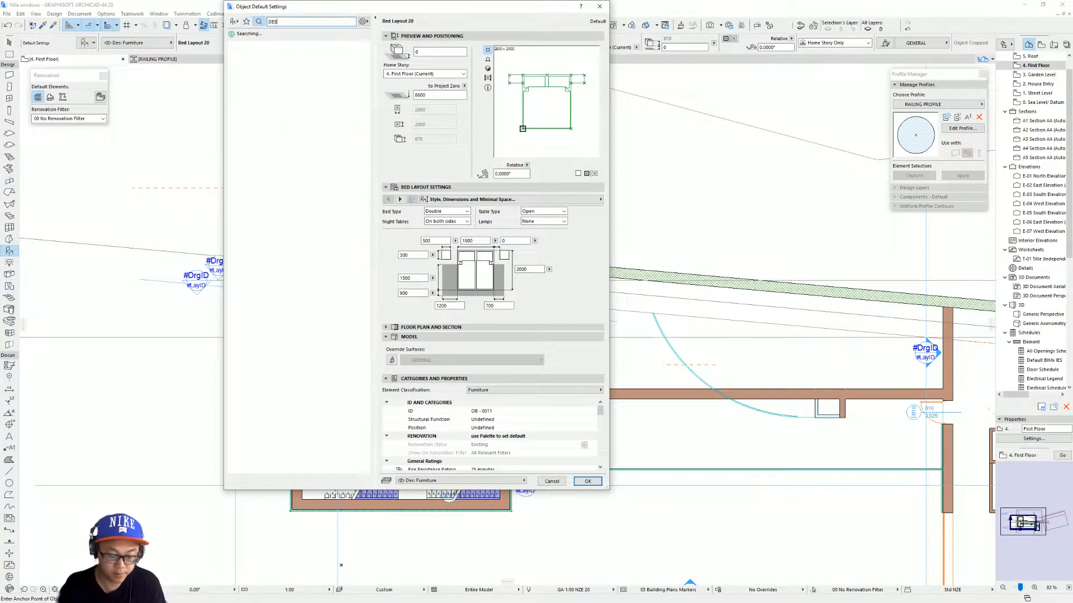
pyautogui.click(260, 67)
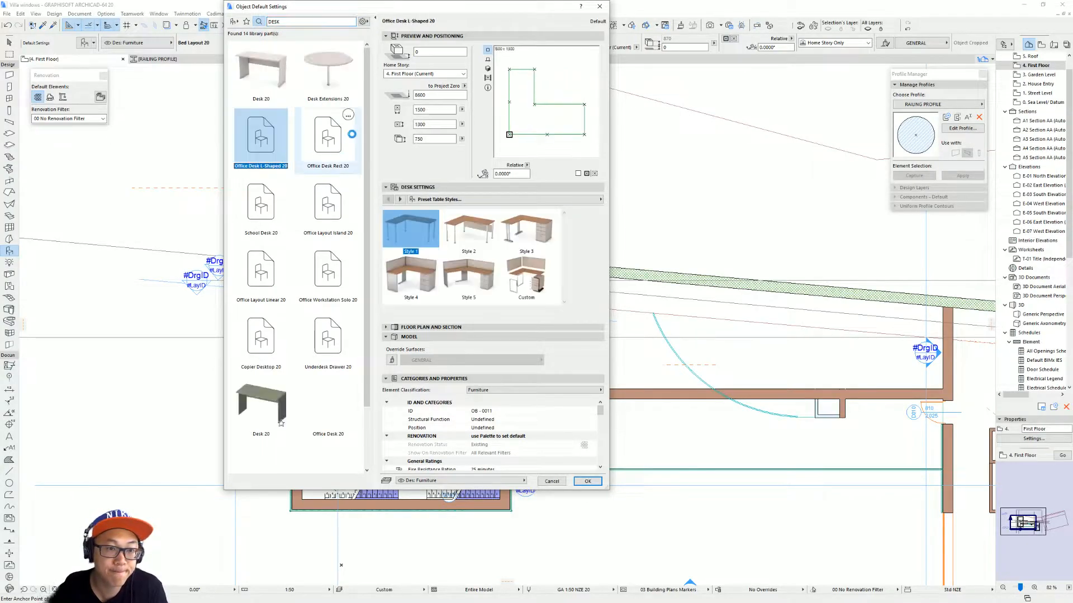
pyautogui.click(328, 270)
pyautogui.click(451, 220)
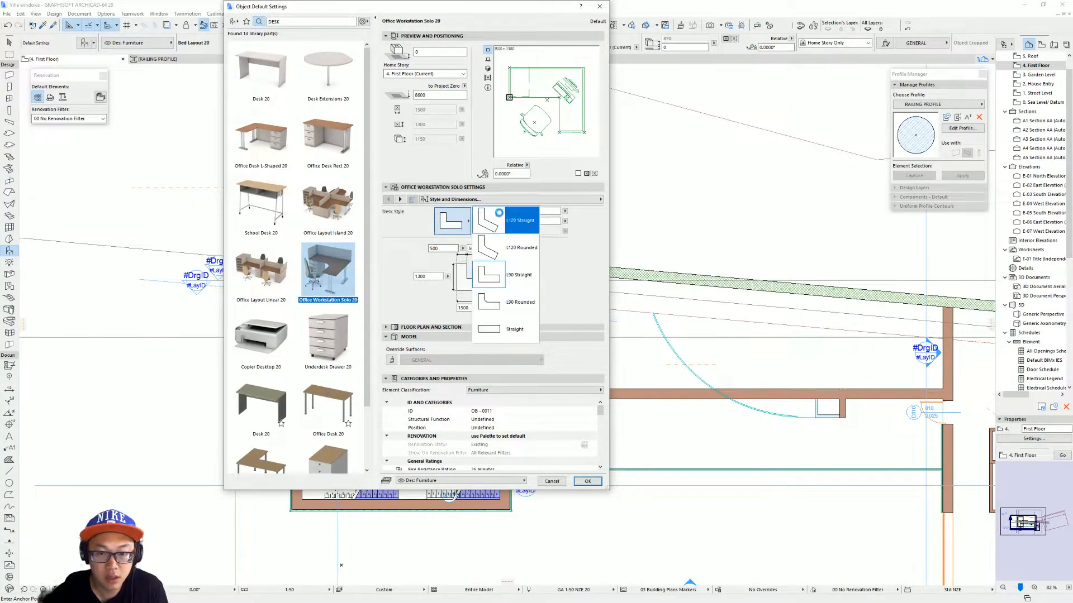
pyautogui.click(505, 329)
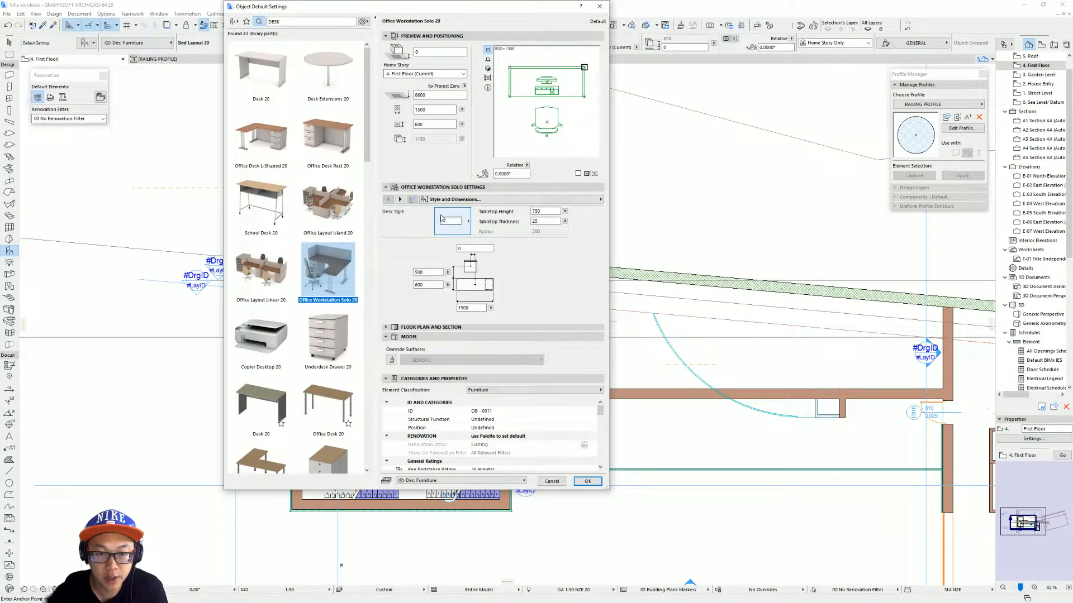
# Switch to the workstation's partition settings, set partitions Above Desks, toggle a side partition, and confirm.
pyautogui.click(400, 200)
pyautogui.click(400, 199)
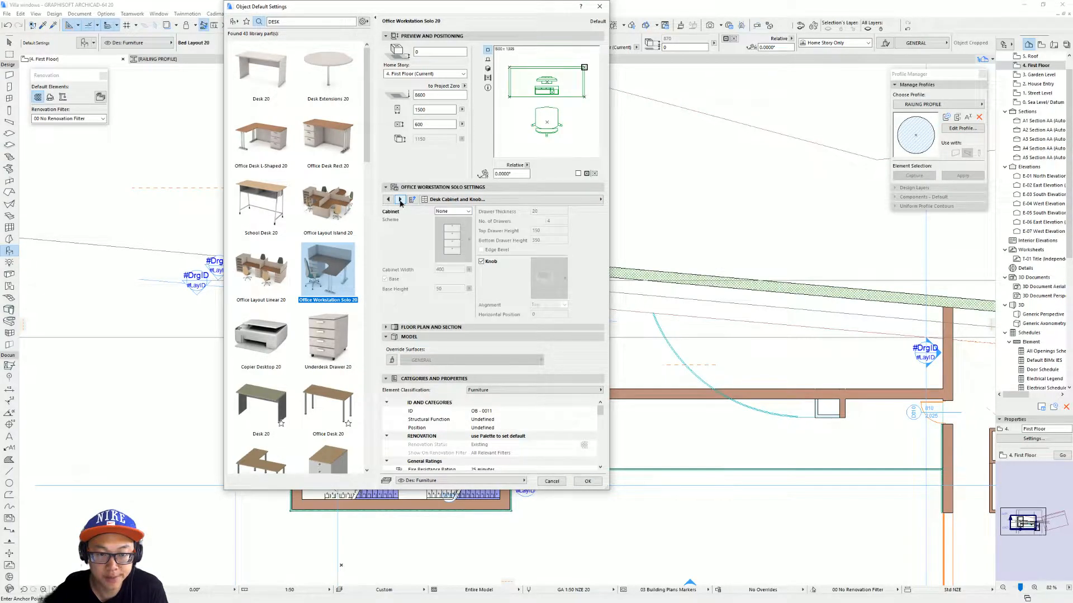
pyautogui.click(400, 199)
pyautogui.click(448, 212)
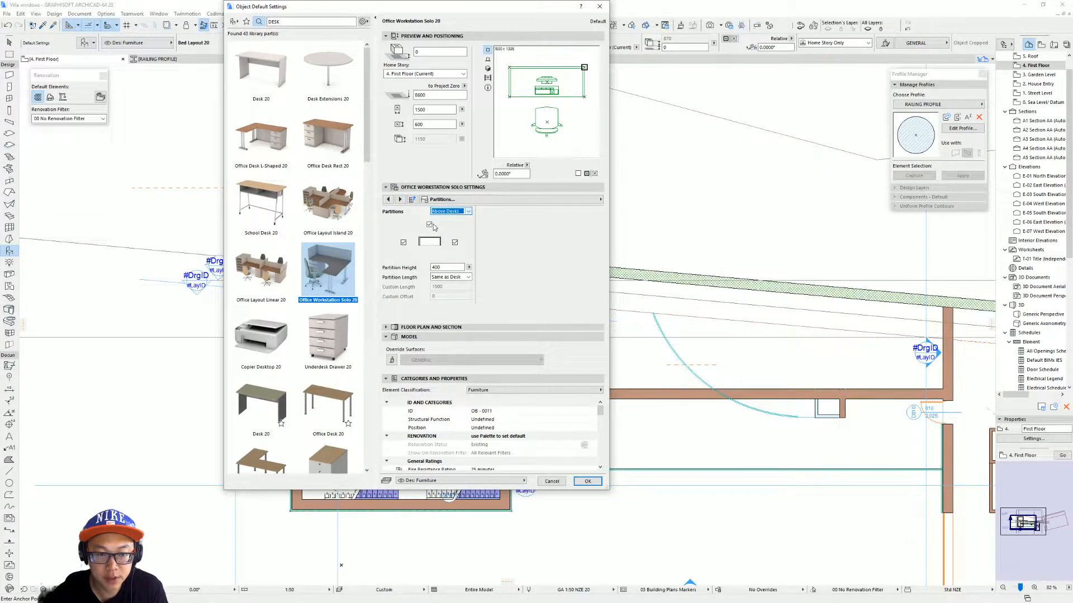
pyautogui.click(403, 243)
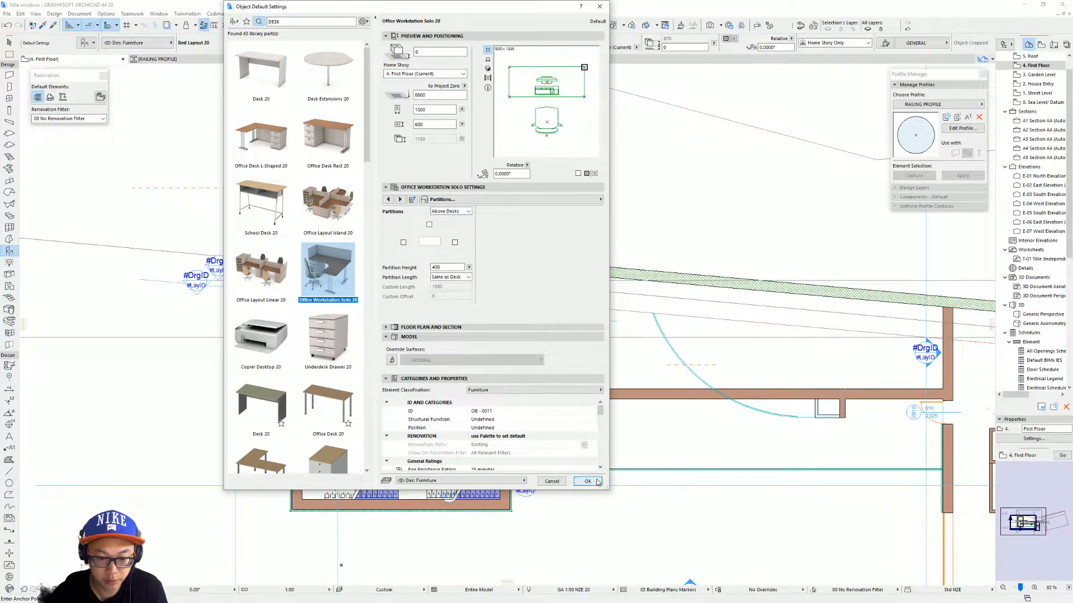
pyautogui.press('Escape')
# Place the workstation desk against the outer wall beside the lower stair, rotating and moving it into position.
pyautogui.click(330, 429)
pyautogui.click(309, 432)
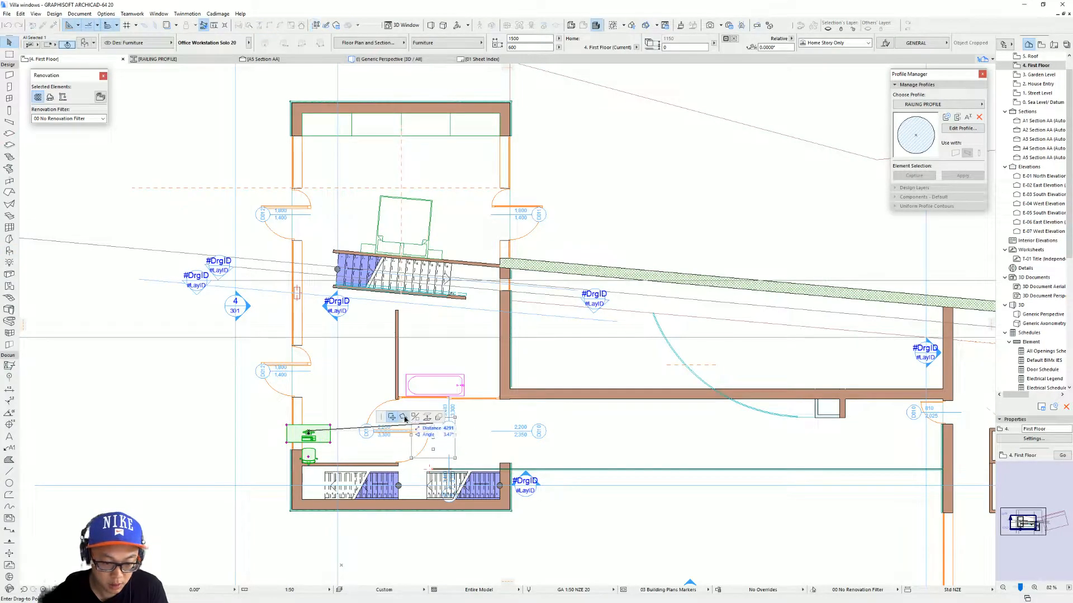
pyautogui.click(405, 419)
pyautogui.click(308, 435)
pyautogui.click(343, 436)
pyautogui.click(308, 408)
pyautogui.hotkey('ctrl', 'd')
pyautogui.click(318, 454)
pyautogui.click(326, 442)
pyautogui.hotkey('ctrl', 'd')
pyautogui.click(307, 447)
pyautogui.click(305, 451)
pyautogui.press('Escape')
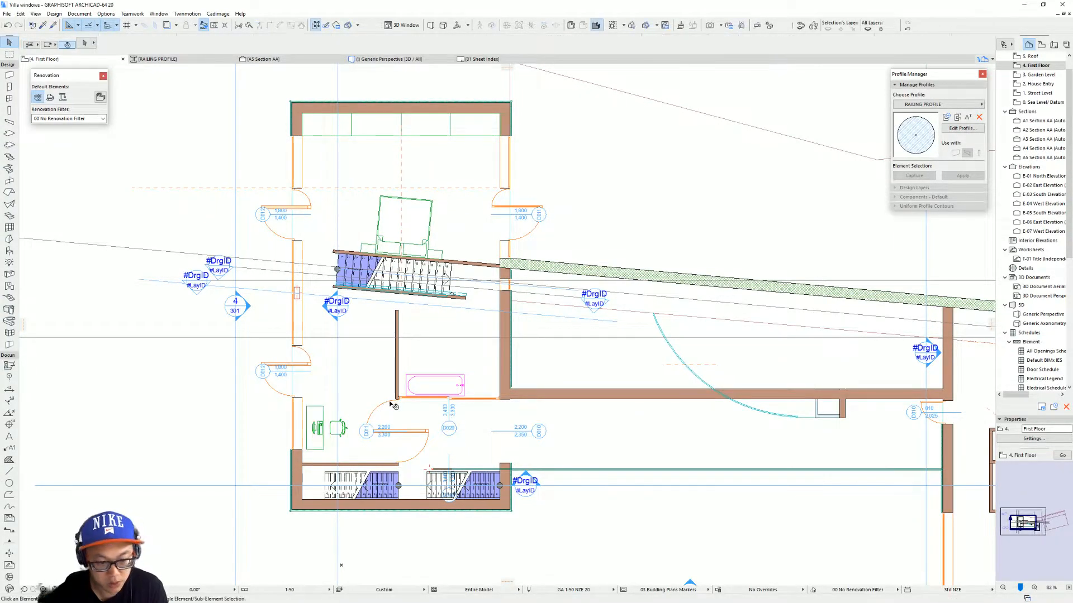
# Reopen the object settings, search the library for STORAGE, browse the results and choose Cupboard 20.
pyautogui.click(6, 253)
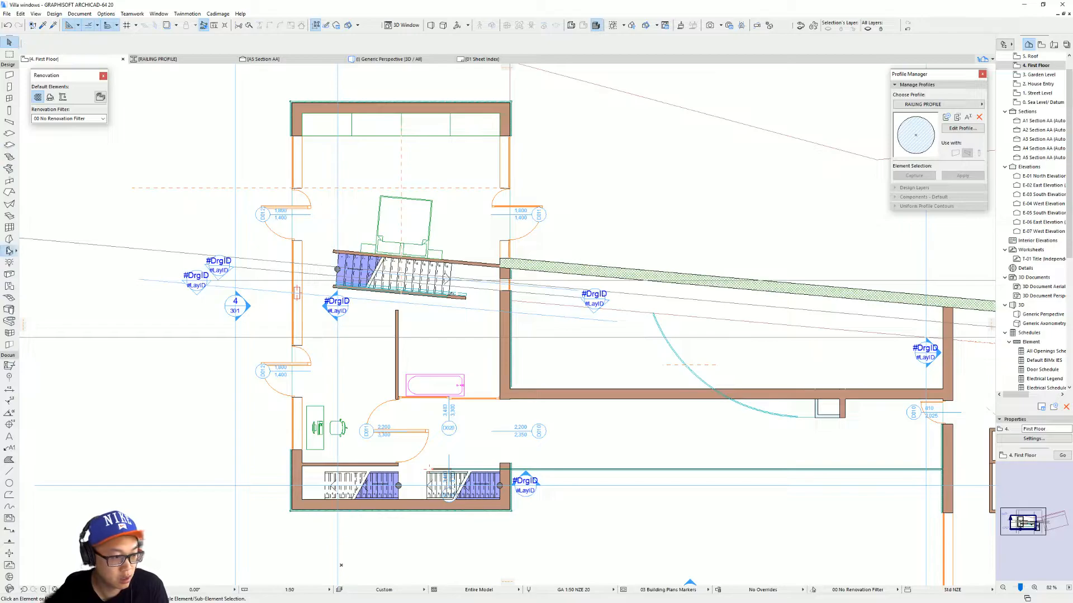
pyautogui.hotkey('ctrl', 't')
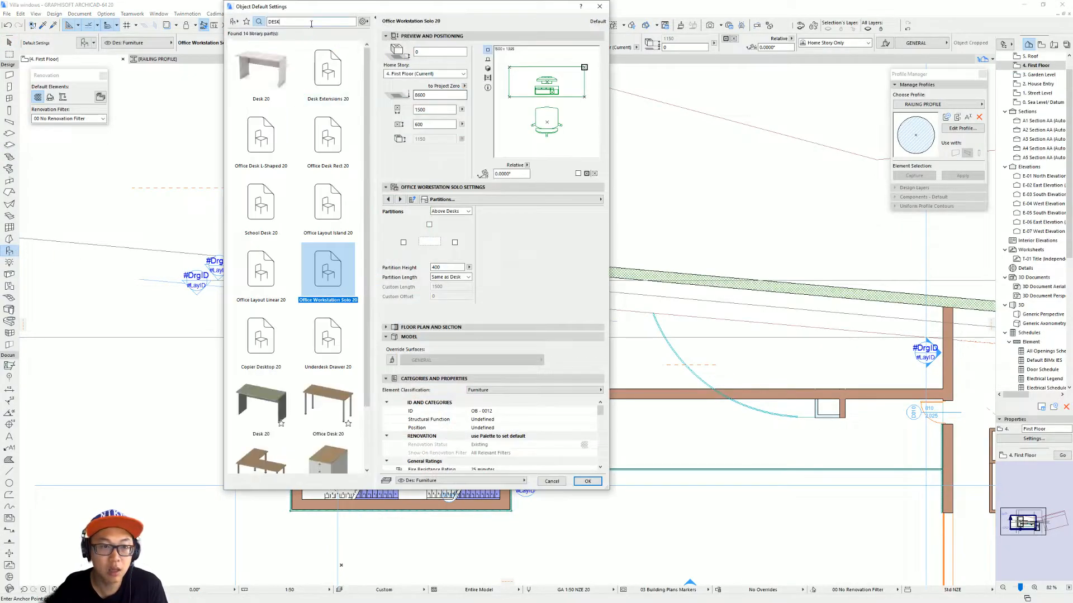
pyautogui.write('STORAGE')
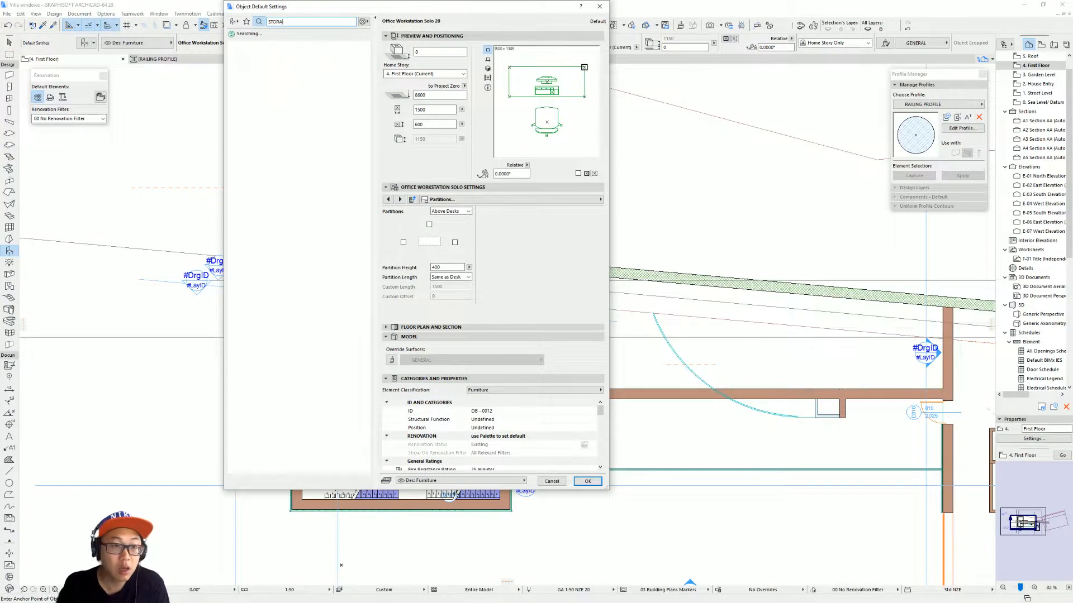
pyautogui.press('Return')
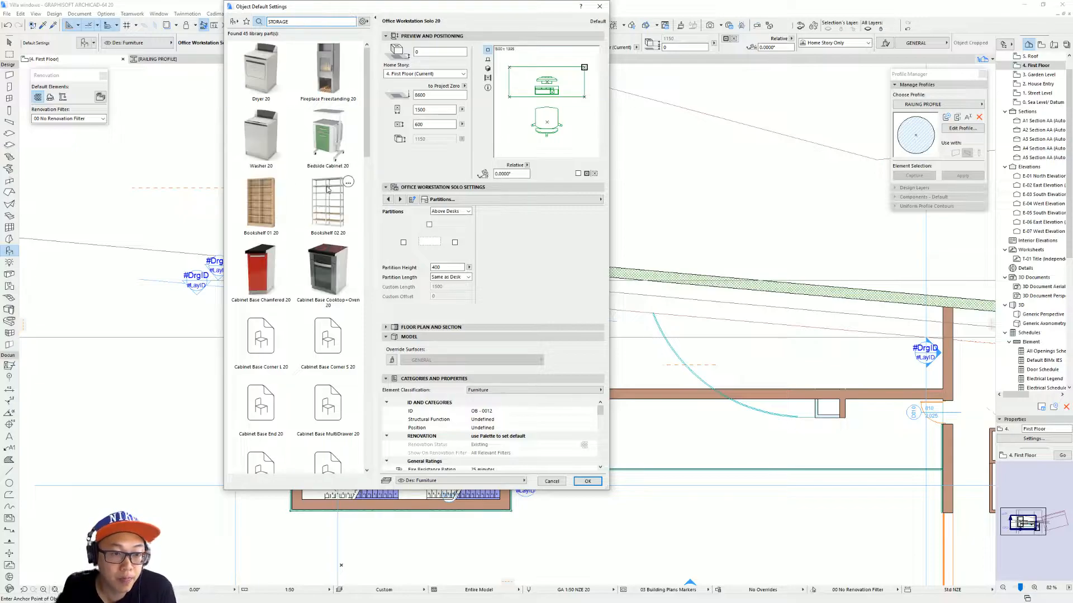
pyautogui.scroll(-5, 319, 240)
pyautogui.scroll(-6, 315, 282)
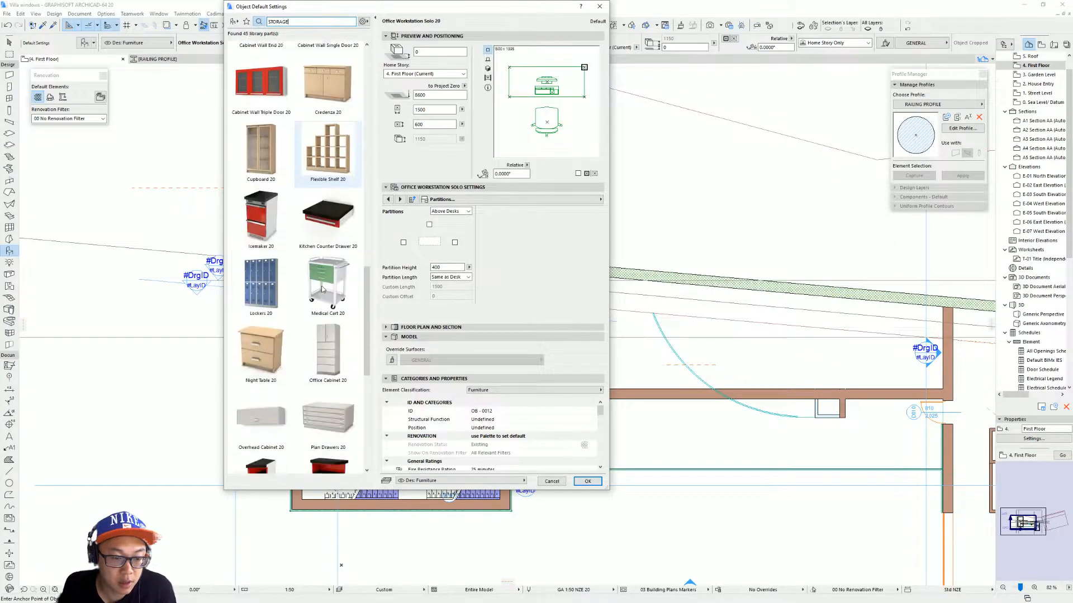
pyautogui.scroll(3, 321, 278)
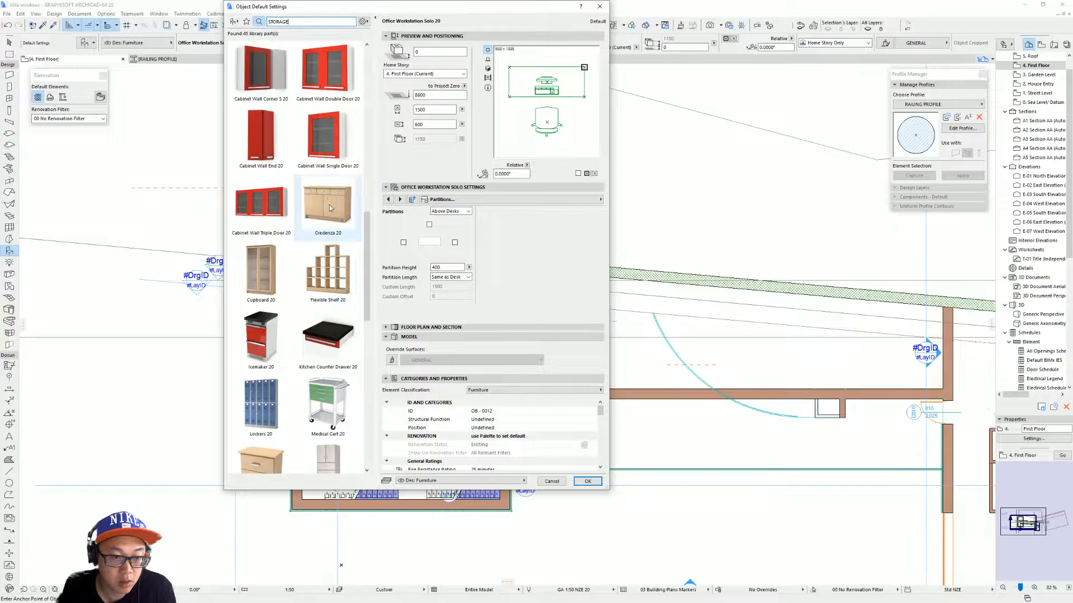
pyautogui.scroll(-3, 319, 302)
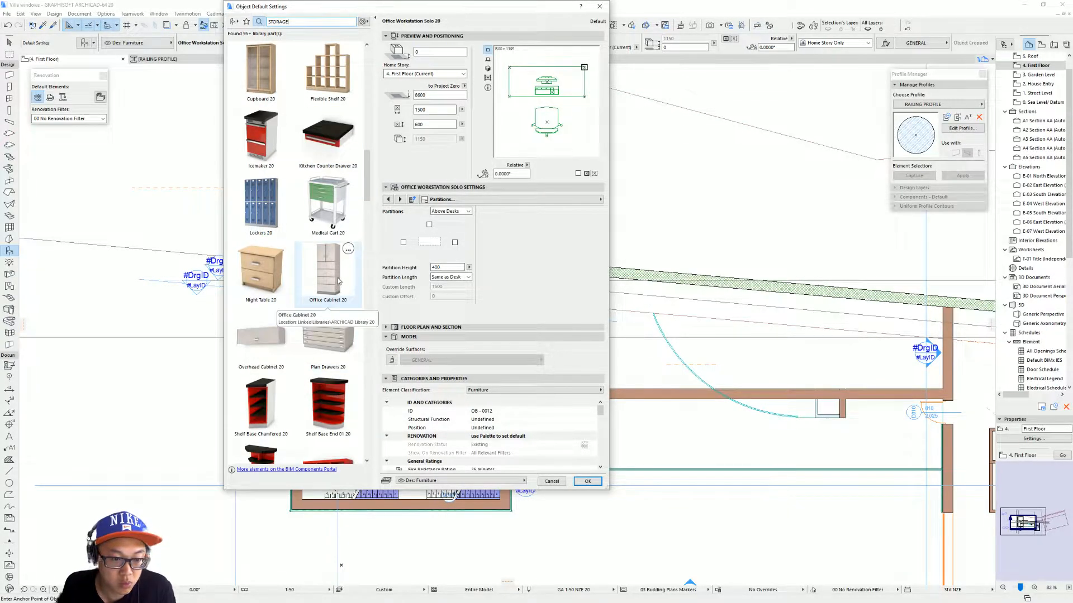
pyautogui.scroll(3, 337, 277)
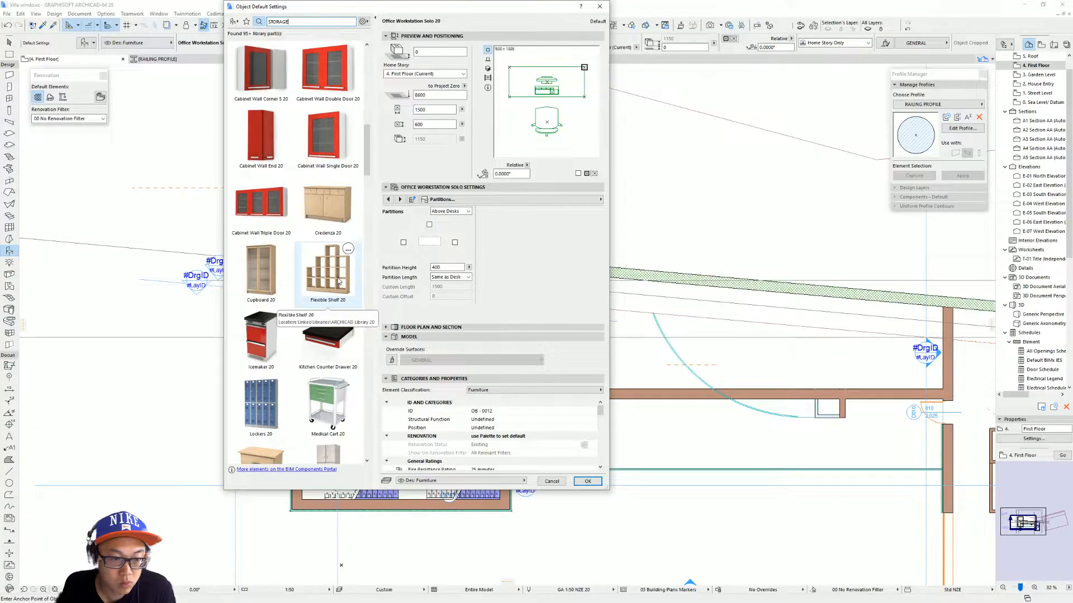
pyautogui.click(260, 271)
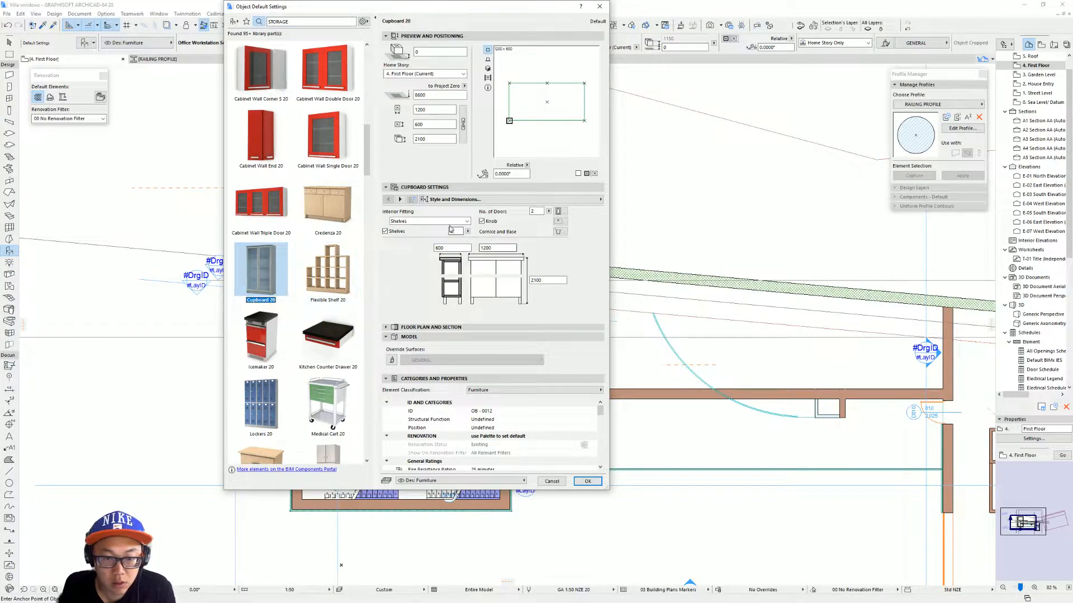
# Open the cupboard's door settings, pick door Style 1, and confirm.
pyautogui.click(510, 199)
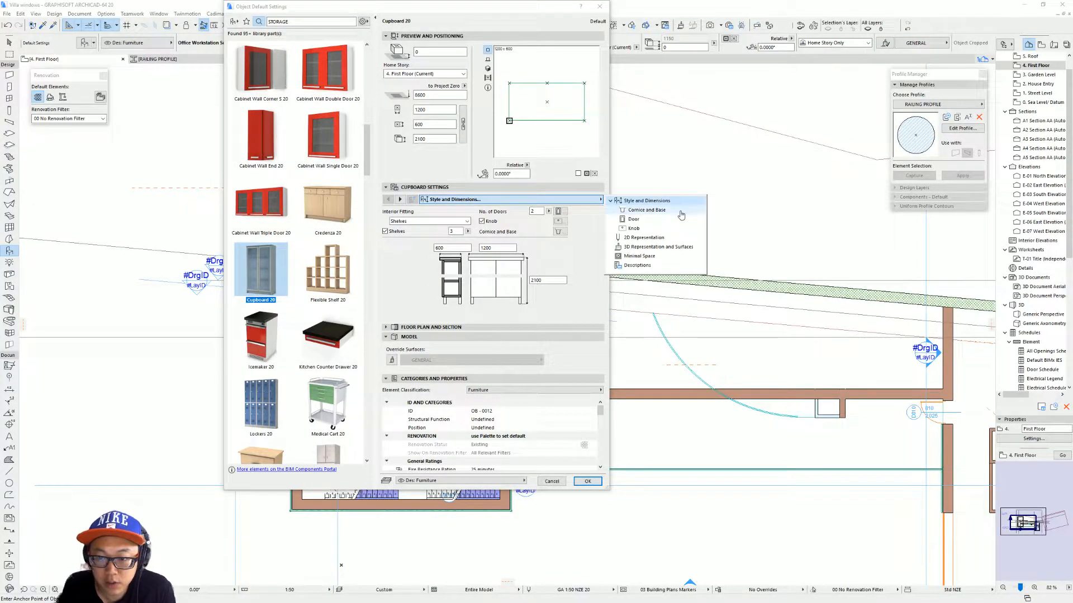
pyautogui.click(676, 219)
pyautogui.click(441, 237)
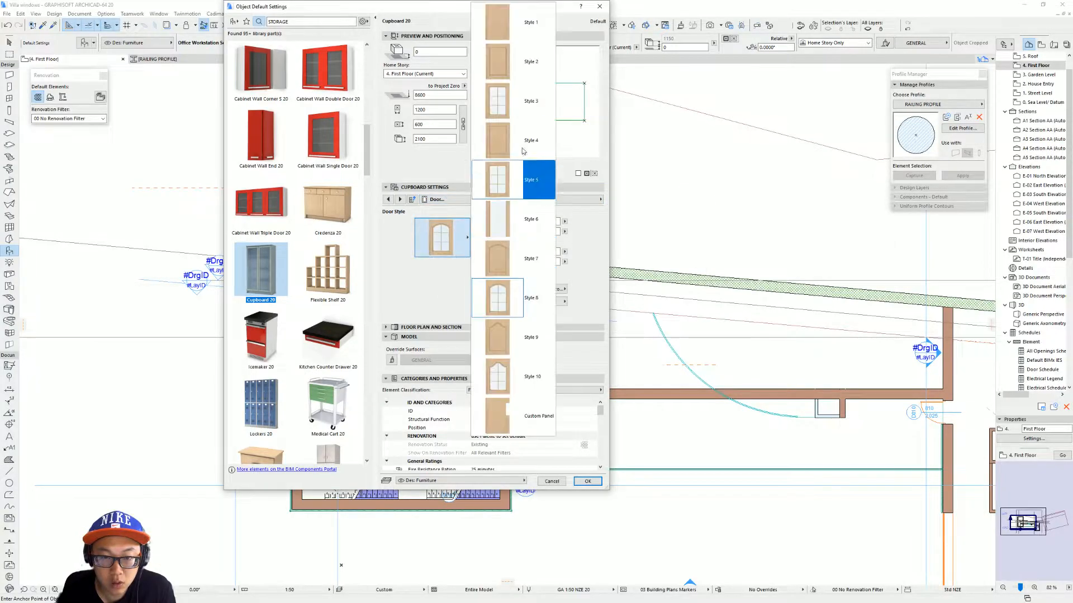
pyautogui.click(523, 34)
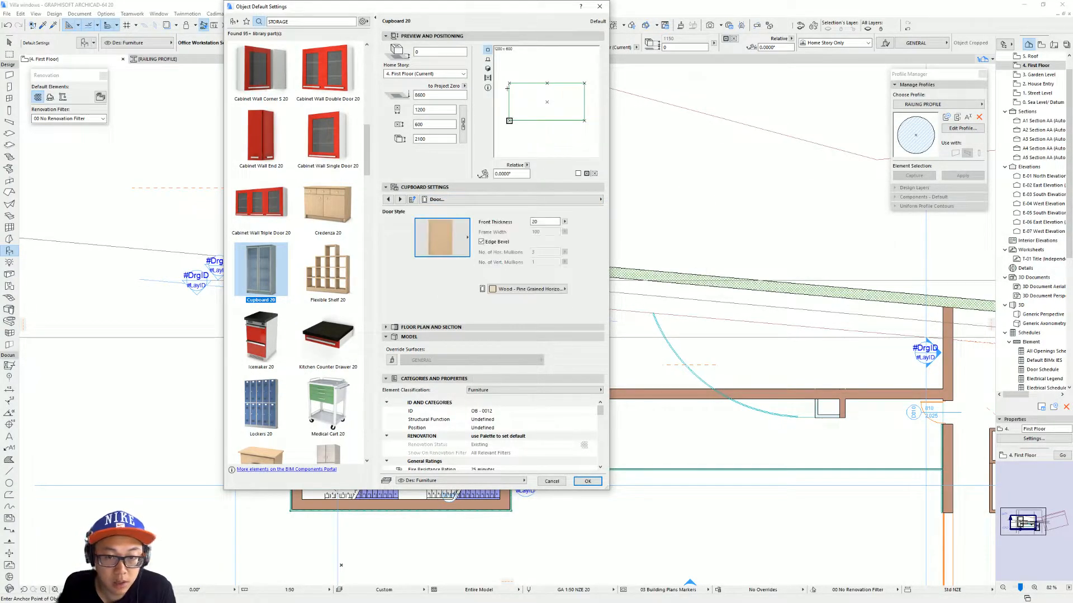
pyautogui.click(488, 68)
pyautogui.press('Return')
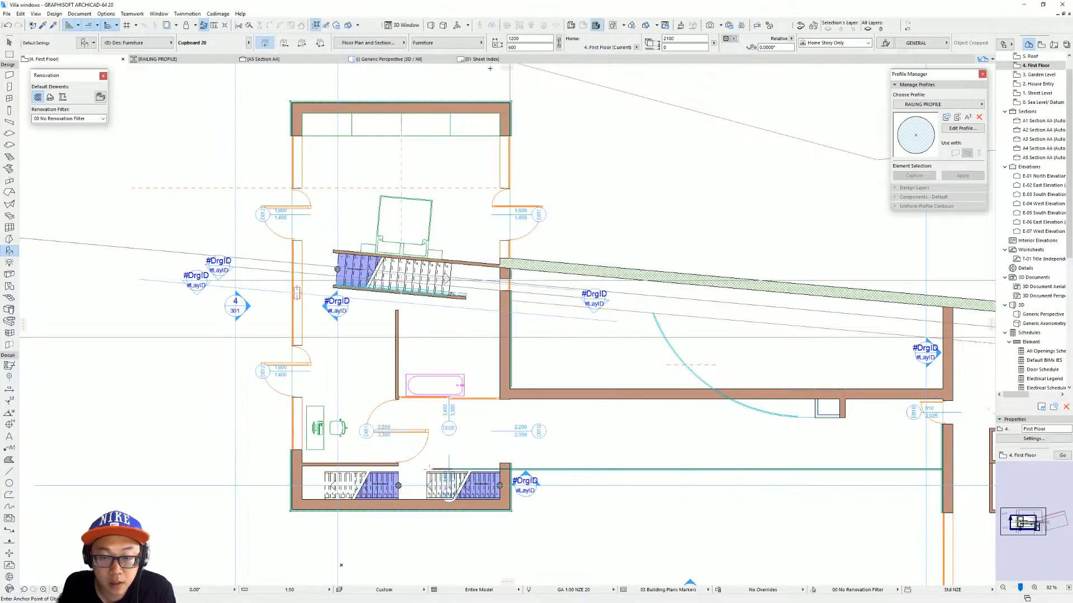
# Place the cupboard against the short partition wall beside the bathtub, rotated to 270°, and move it into position.
pyautogui.click(381, 368)
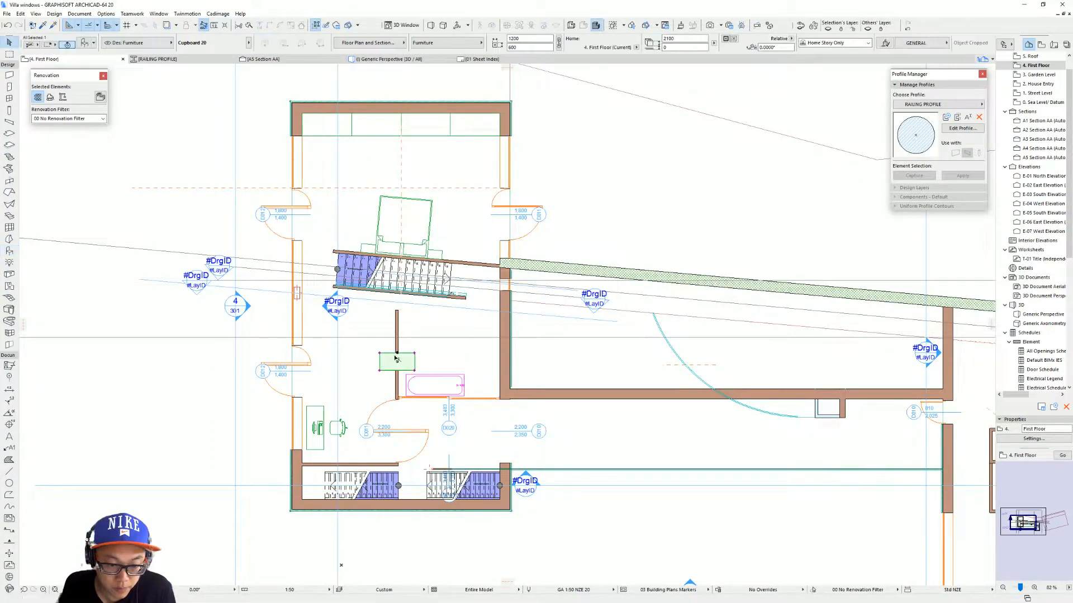
pyautogui.click(398, 354)
pyautogui.click(448, 315)
pyautogui.click(432, 353)
pyautogui.click(398, 402)
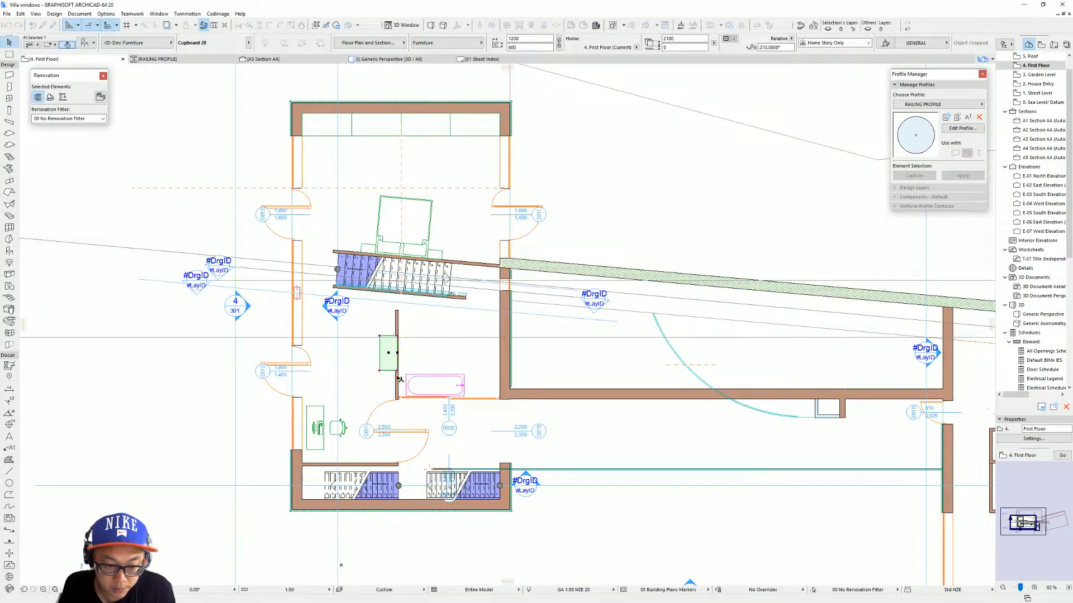
pyautogui.click(395, 386)
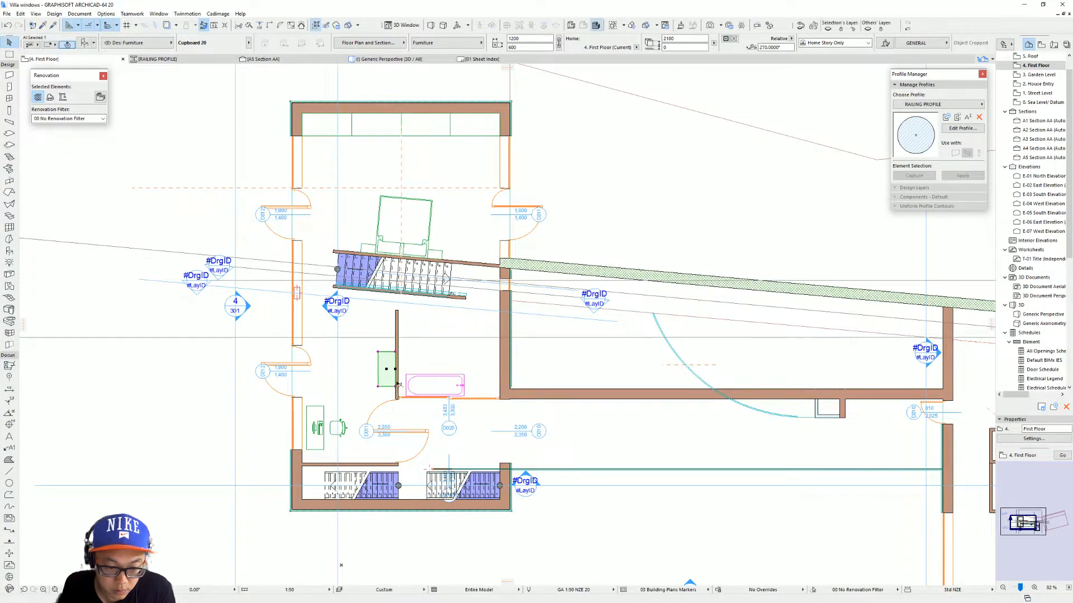
pyautogui.hotkey('ctrl', 'd')
pyautogui.click(396, 369)
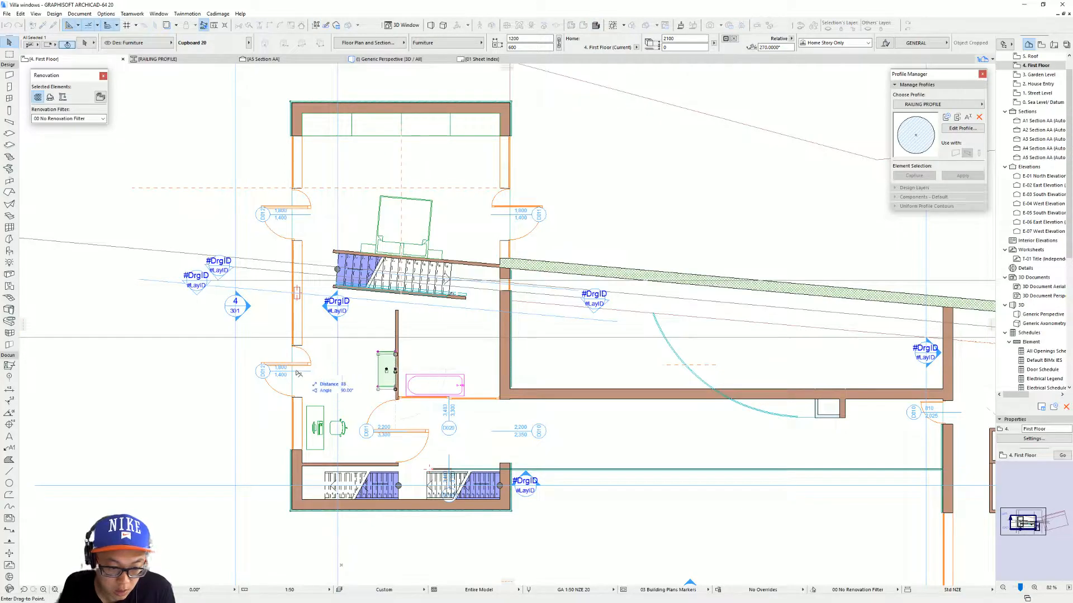
pyautogui.keyDown('shift'); pyautogui.click(293, 365); pyautogui.keyUp('shift')
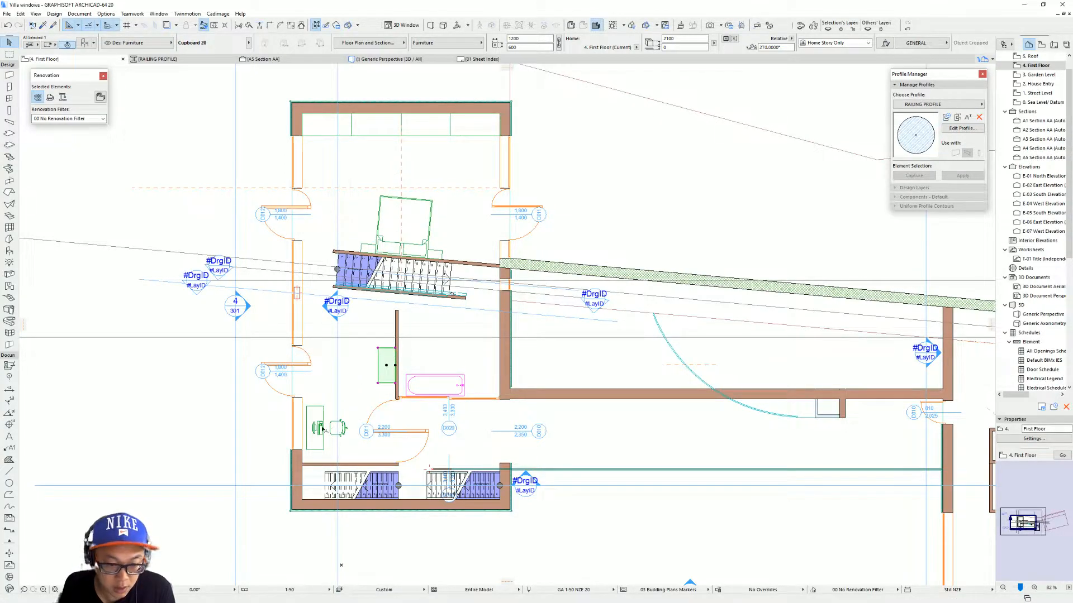
pyautogui.press('Escape')
# Reopen the object settings, search the library for CHAIR and choose Chair 04 20.
pyautogui.doubleClick(9, 250)
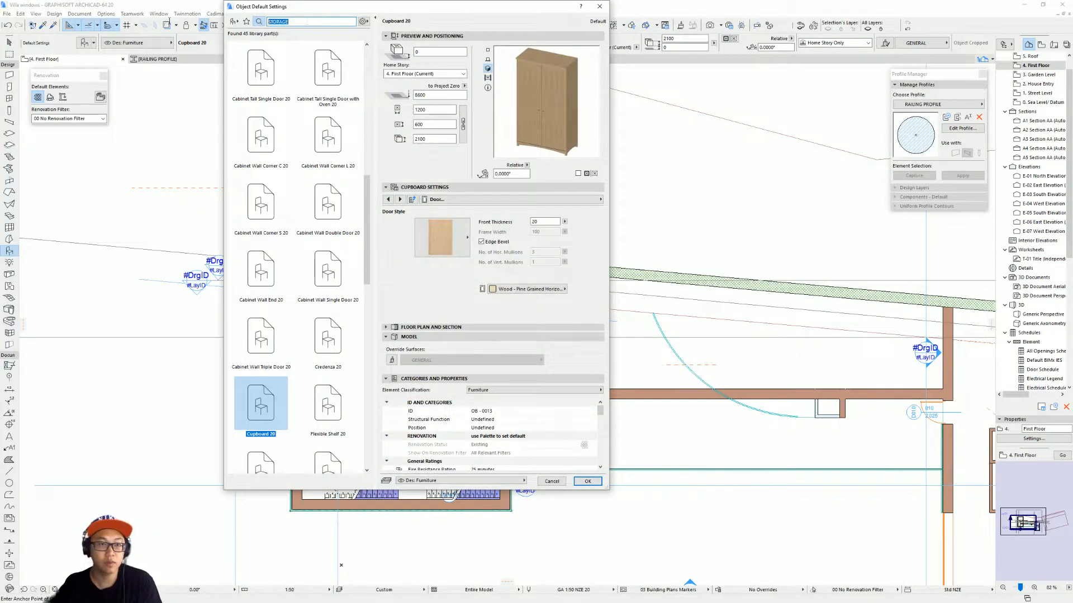
pyautogui.write('CHAIR')
pyautogui.click(314, 135)
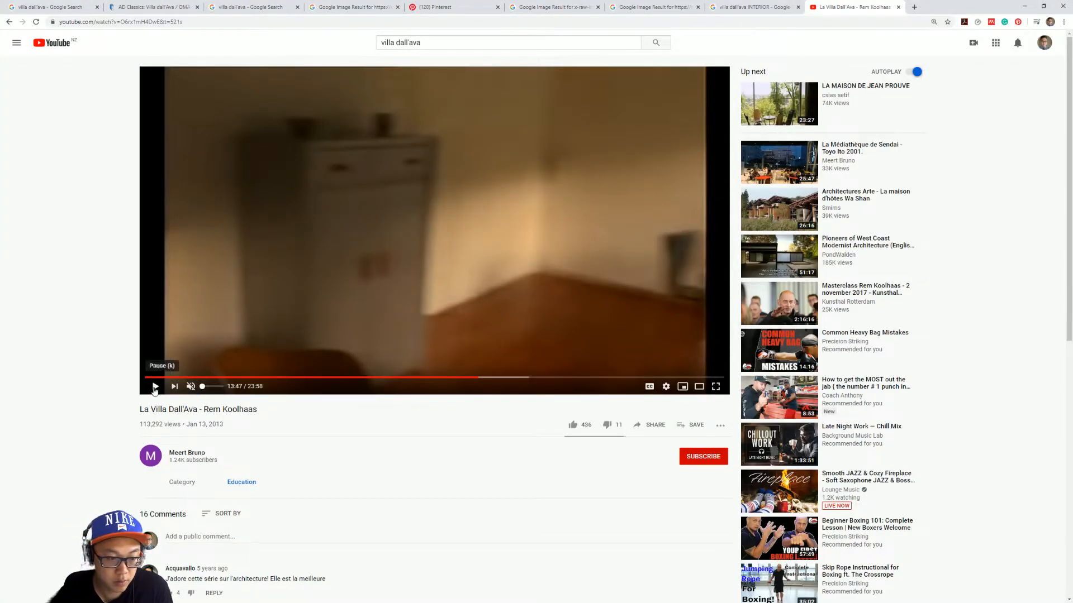
# Replay the La Villa Dall'Ava video around 13:47 to study the interior furniture, then return to ARCHICAD.
pyautogui.click(155, 386)
pyautogui.click(474, 379)
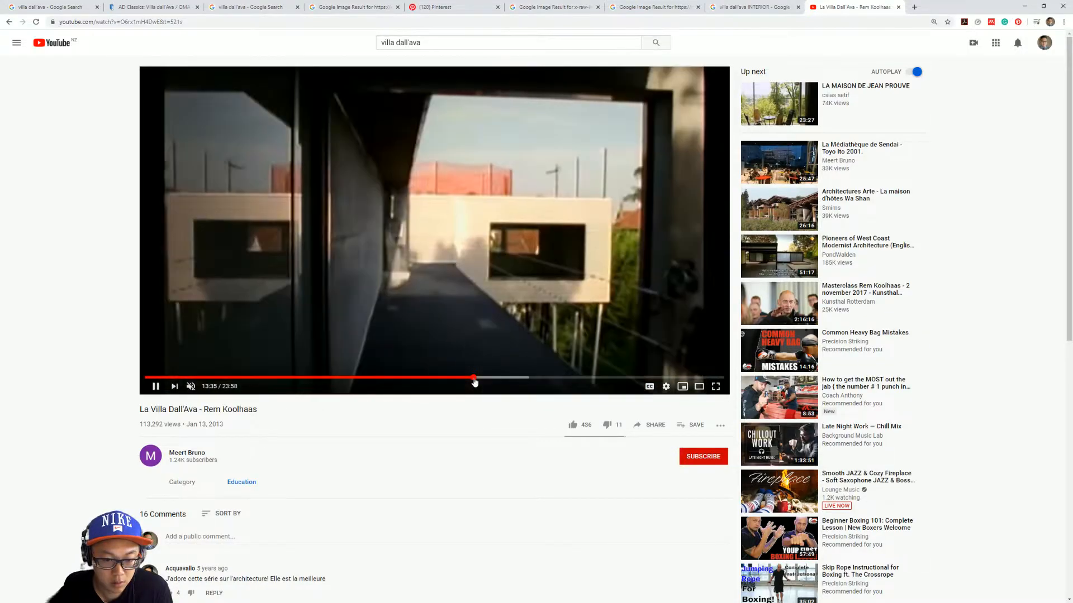
pyautogui.click(478, 378)
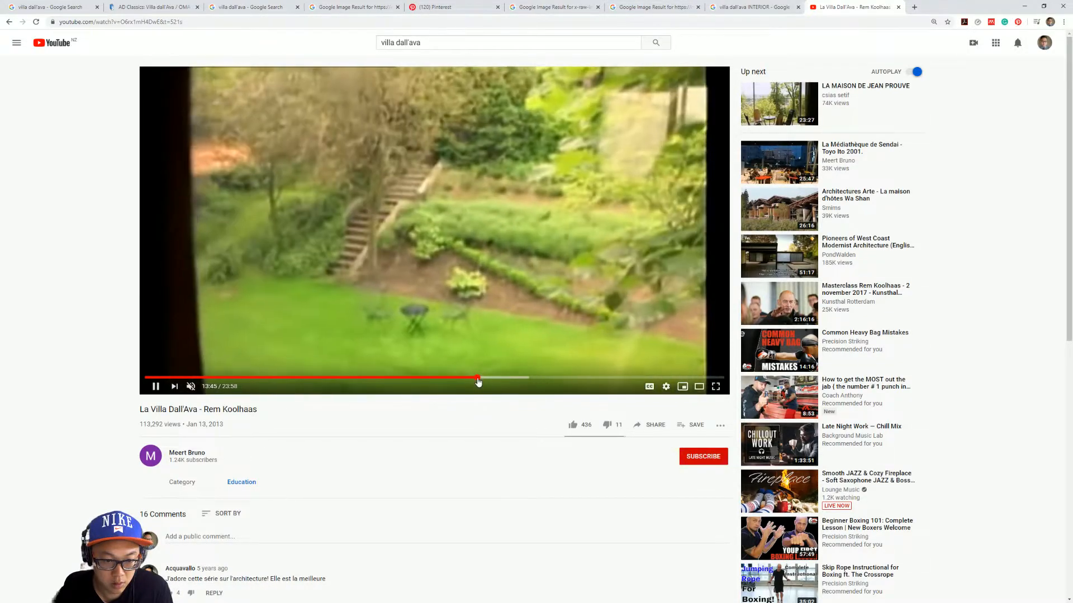
pyautogui.click(479, 378)
pyautogui.moveTo(479, 378); pyautogui.dragTo(479, 382)
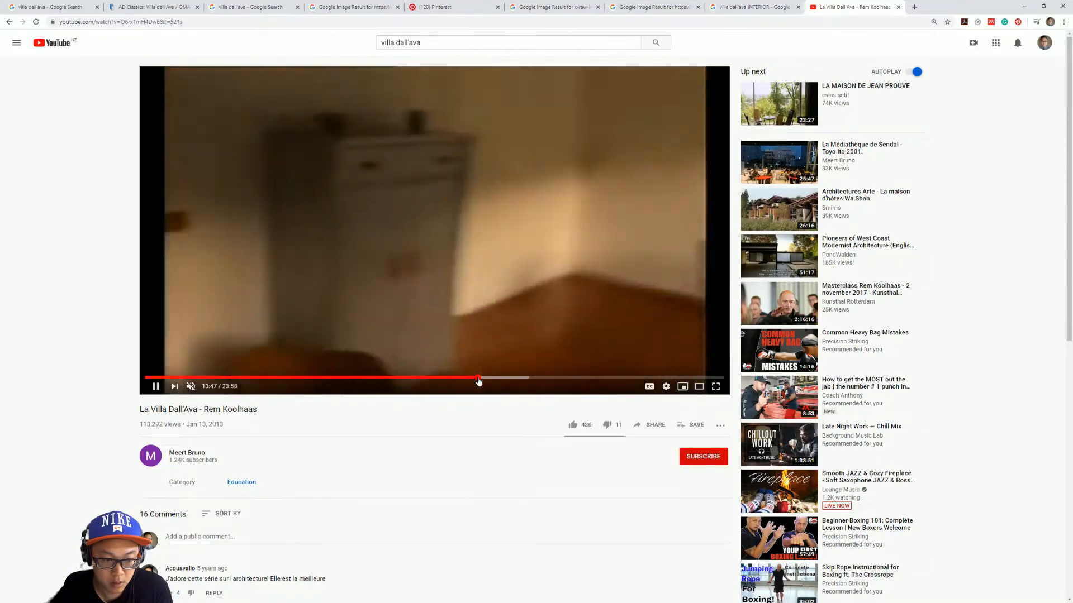
pyautogui.click(157, 388)
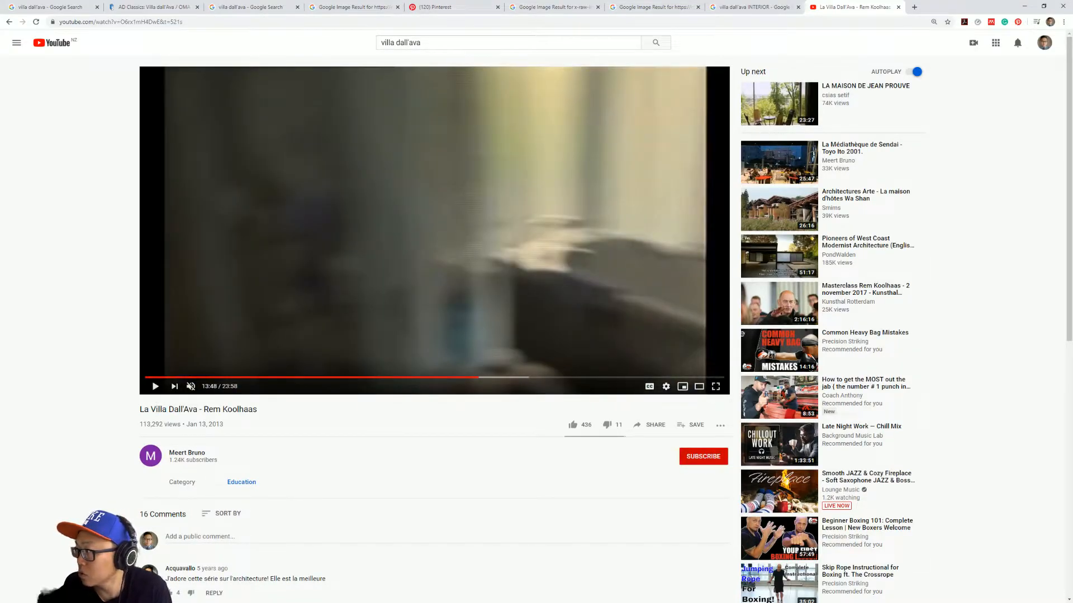
pyautogui.hotkey('alt', 'Tab')
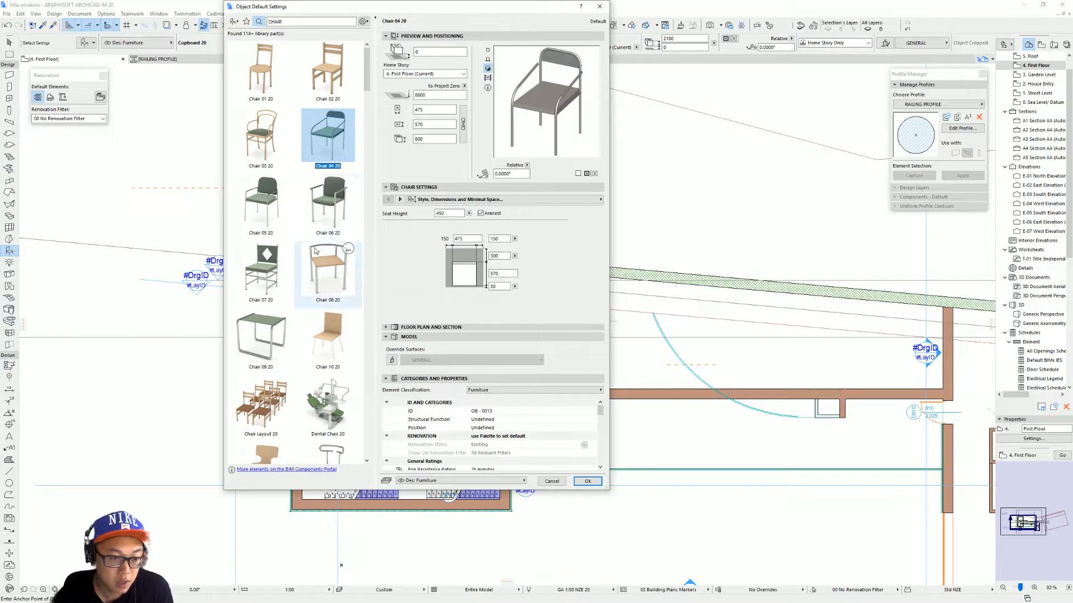
# Browse the chair library, choose Designer Chair 12 20 instead, and confirm the object settings.
pyautogui.scroll(-10, 305, 267)
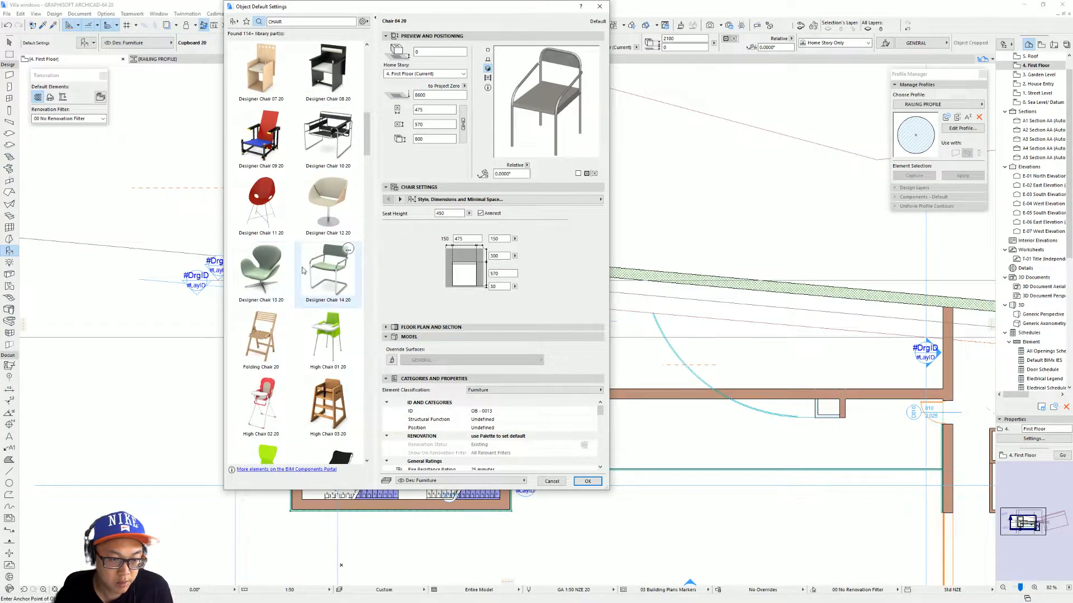
pyautogui.scroll(-5, 277, 280)
pyautogui.scroll(-10, 331, 282)
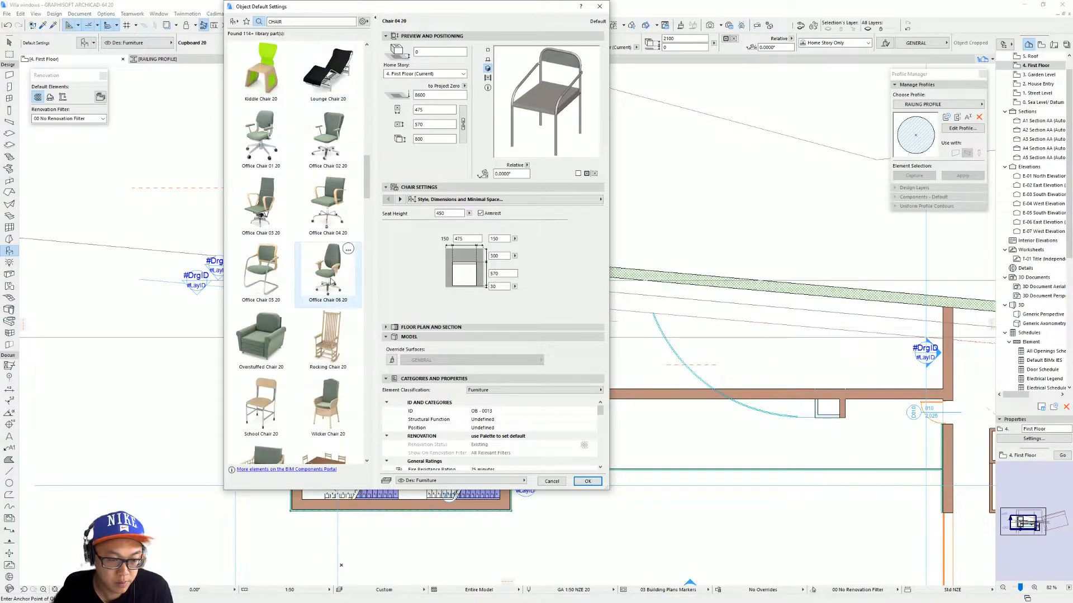
pyautogui.scroll(10, 331, 281)
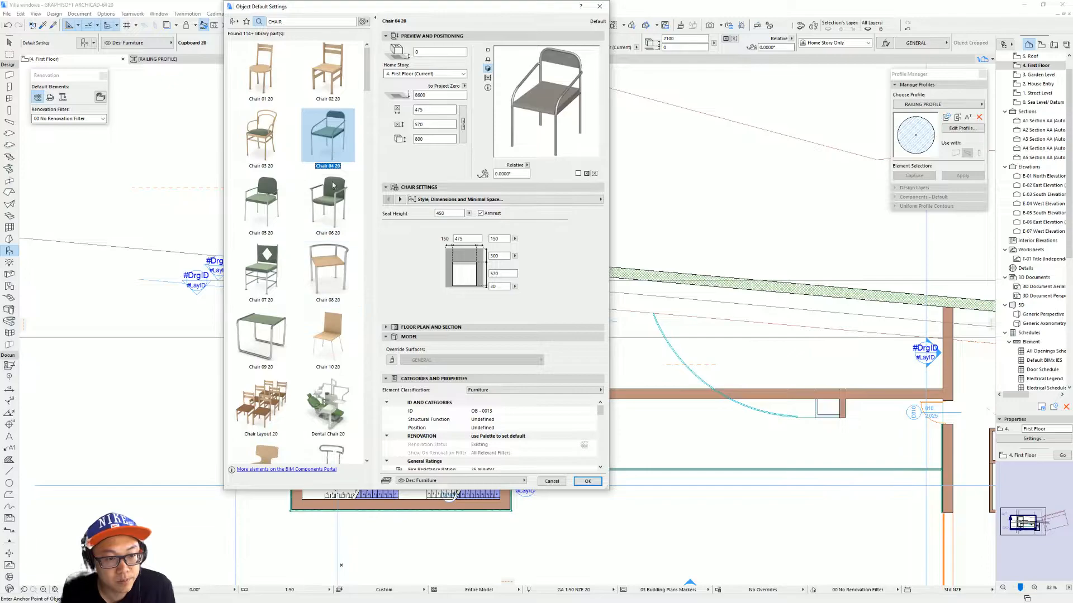
pyautogui.scroll(-3, 334, 319)
pyautogui.scroll(-3, 350, 356)
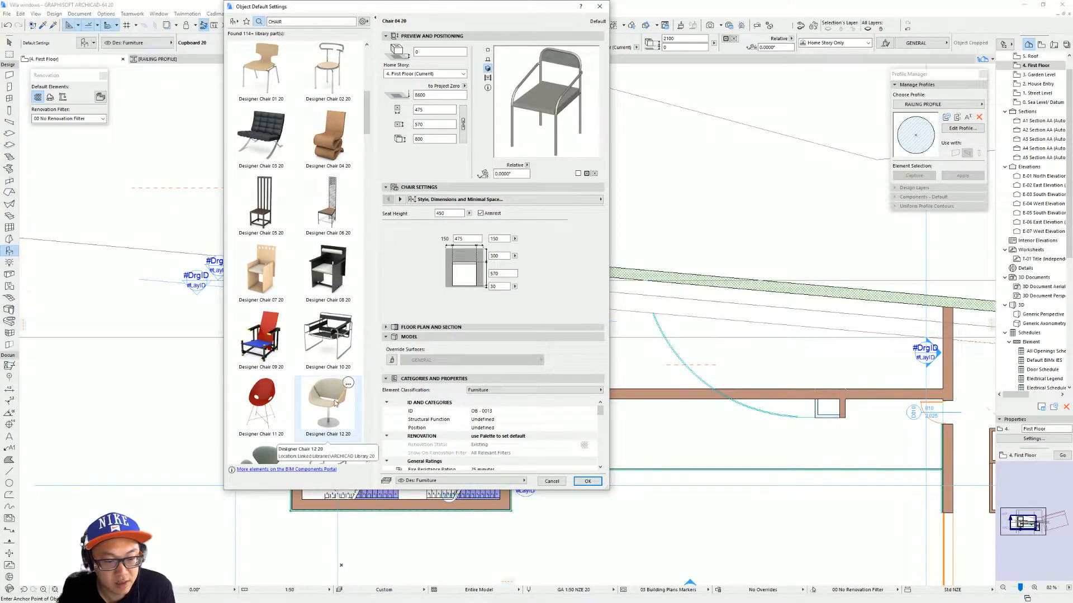
pyautogui.click(326, 423)
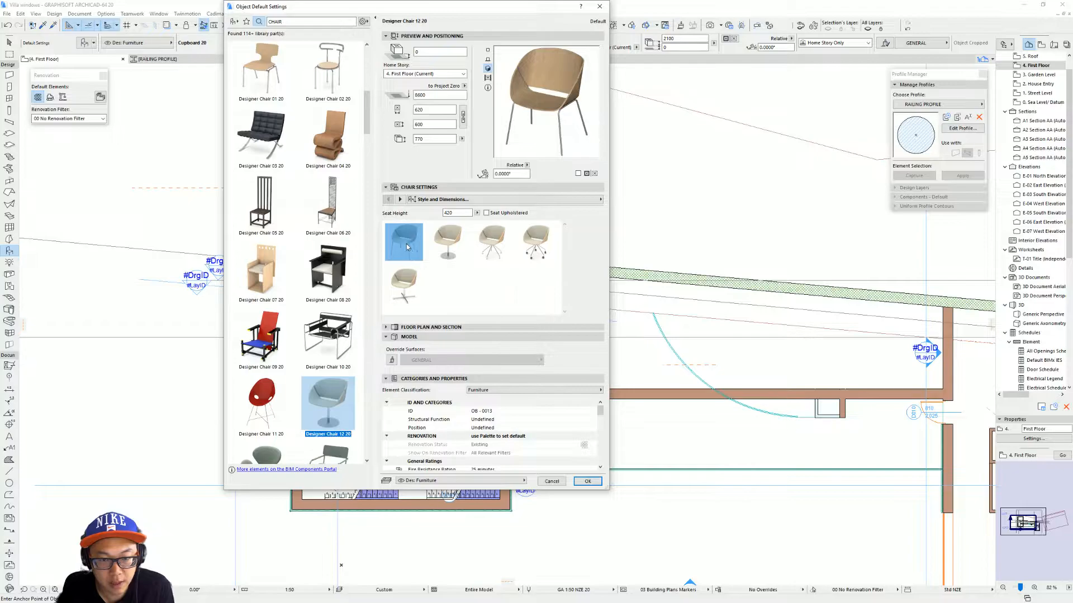
pyautogui.click(581, 484)
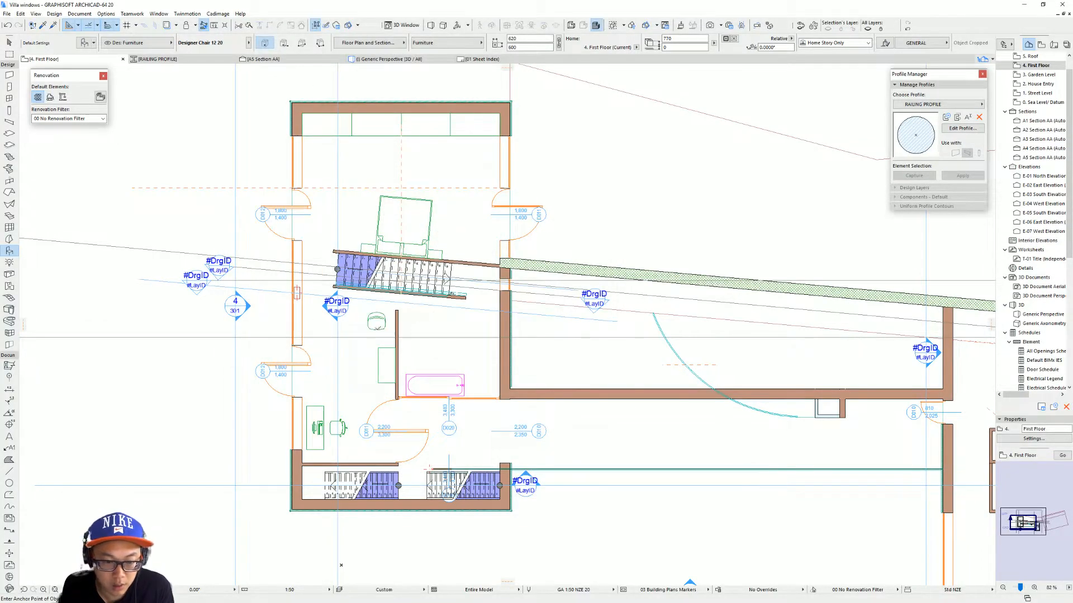
# Place the designer chair beside the stair landing, rotate it to about 315° and nudge it into position.
pyautogui.press('Escape')
pyautogui.click(377, 328)
pyautogui.moveTo(377, 324); pyautogui.dragTo(381, 328)
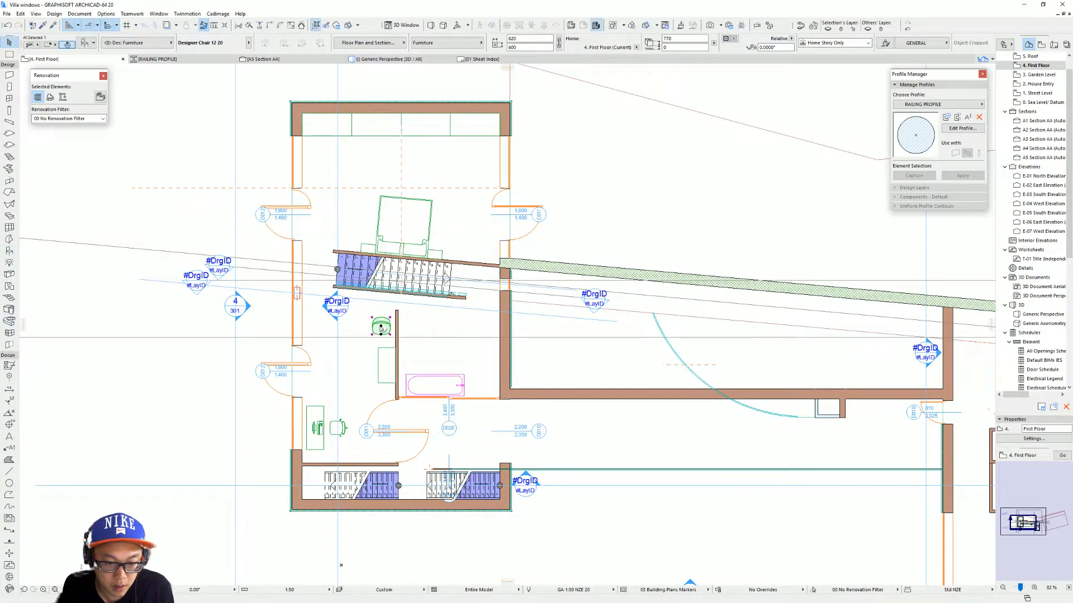
pyautogui.click(380, 328)
pyautogui.click(430, 368)
pyautogui.click(381, 327)
pyautogui.click(382, 333)
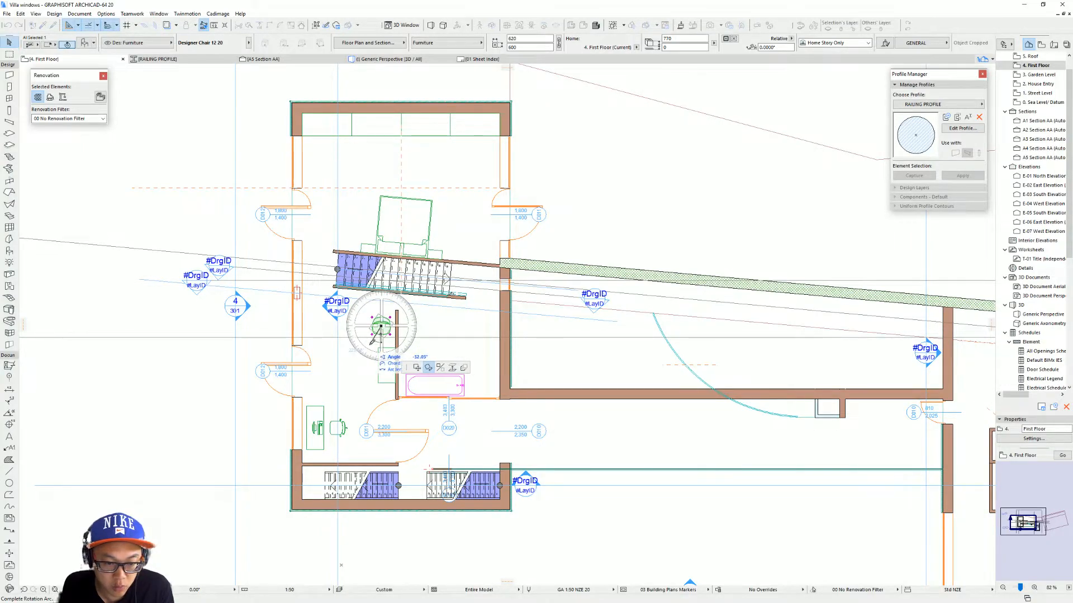
pyautogui.click(386, 331)
pyautogui.moveTo(386, 330); pyautogui.dragTo(380, 329)
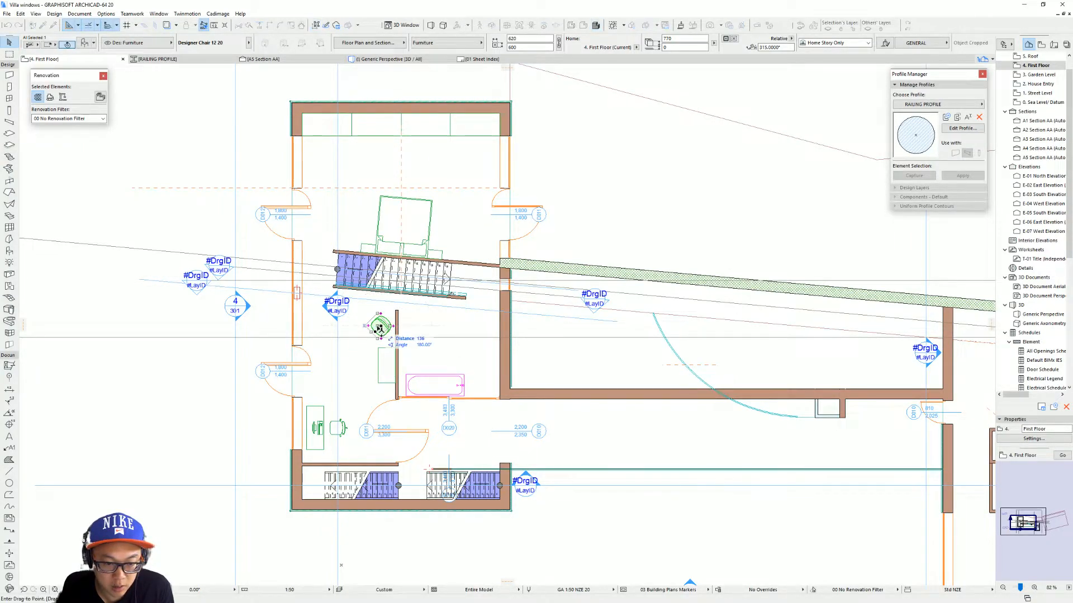
pyautogui.click(379, 329)
pyautogui.press('Escape')
# Open Layer Settings, select all layers and confirm the dialog.
pyautogui.moveTo(505, 322); pyautogui.dragTo(473, 327, button='middle')
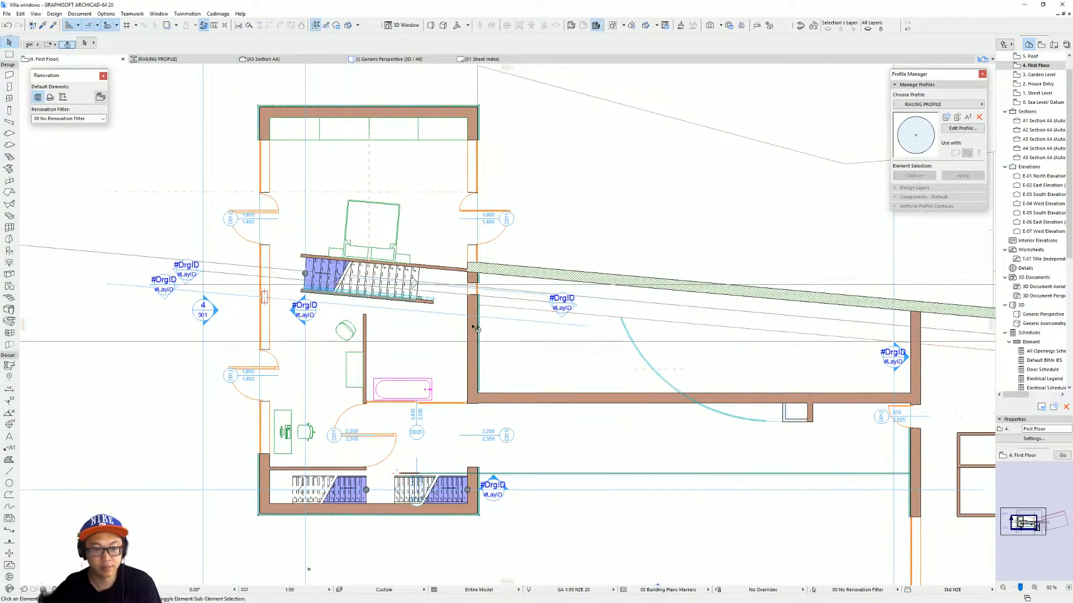
pyautogui.hotkey('ctrl', 'l')
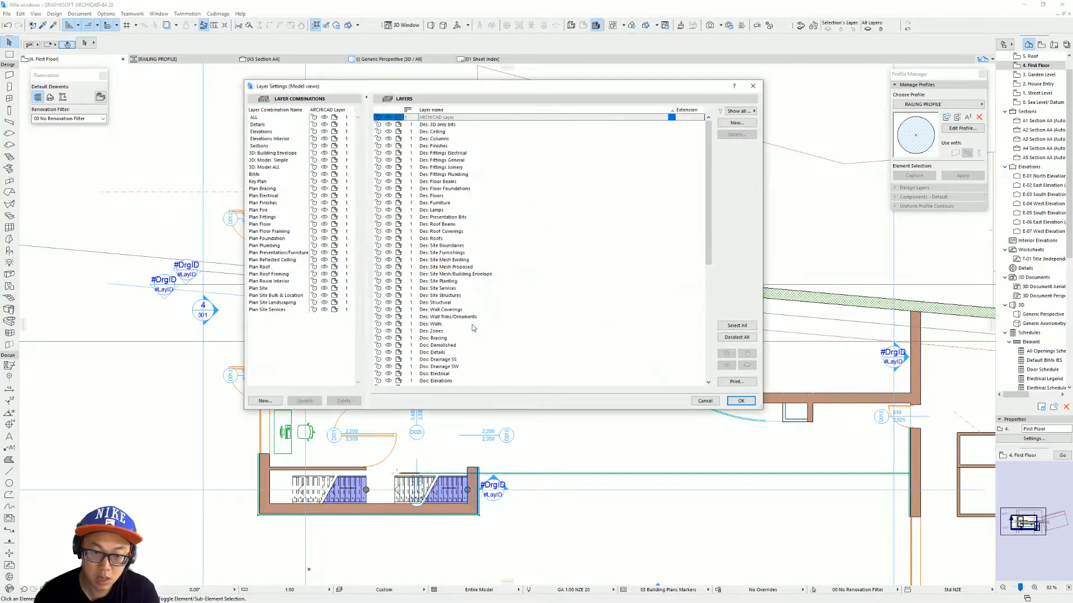
pyautogui.click(737, 325)
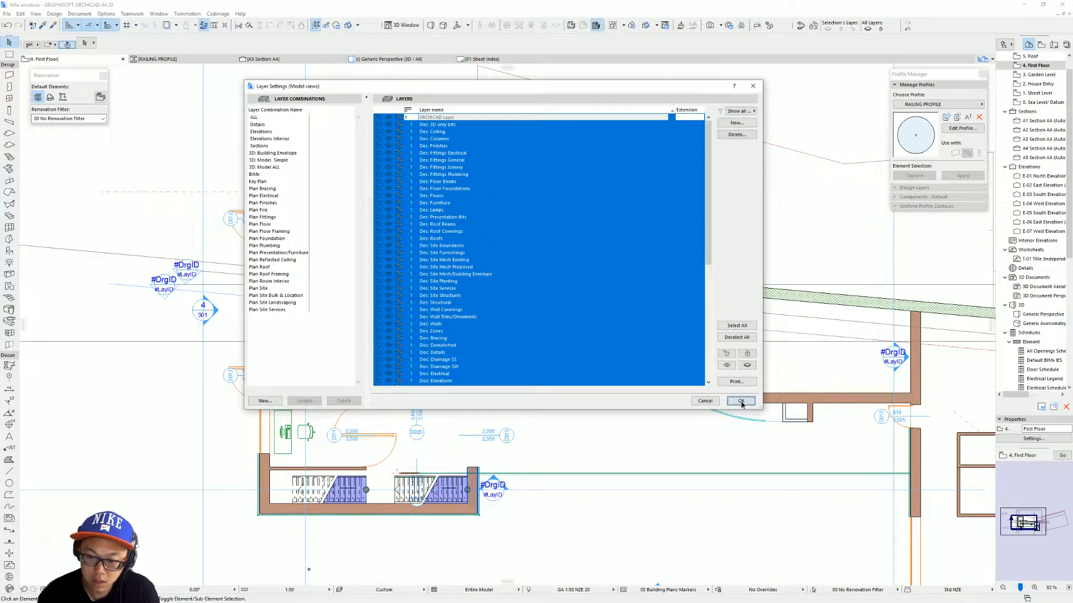
pyautogui.click(740, 401)
# Select the bathtub and move it upward within the bathroom, away from the lower wall.
pyautogui.scroll(5, 467, 374)
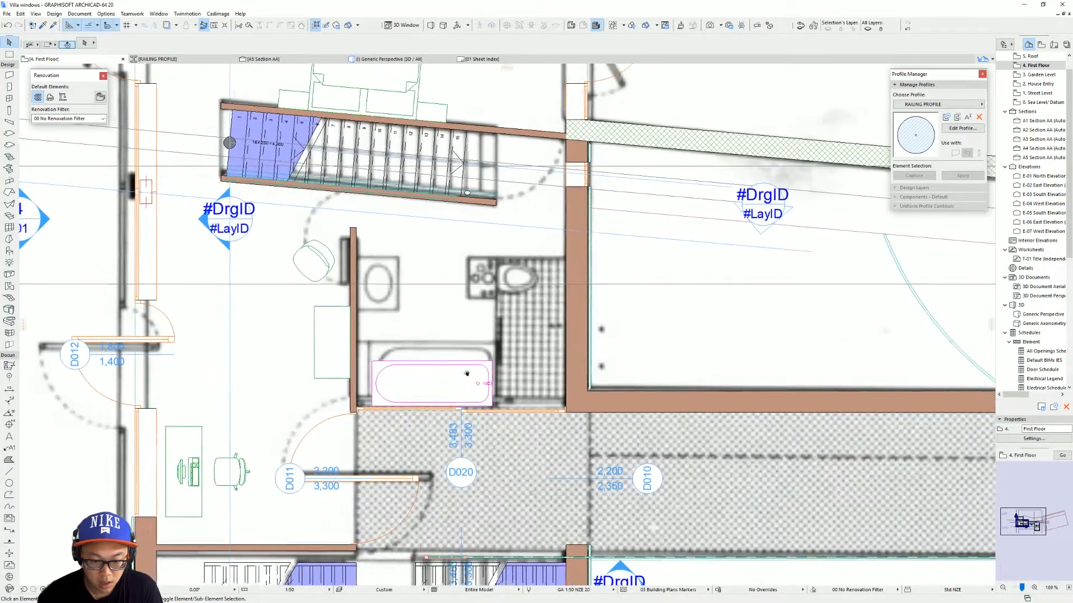
pyautogui.click(568, 410)
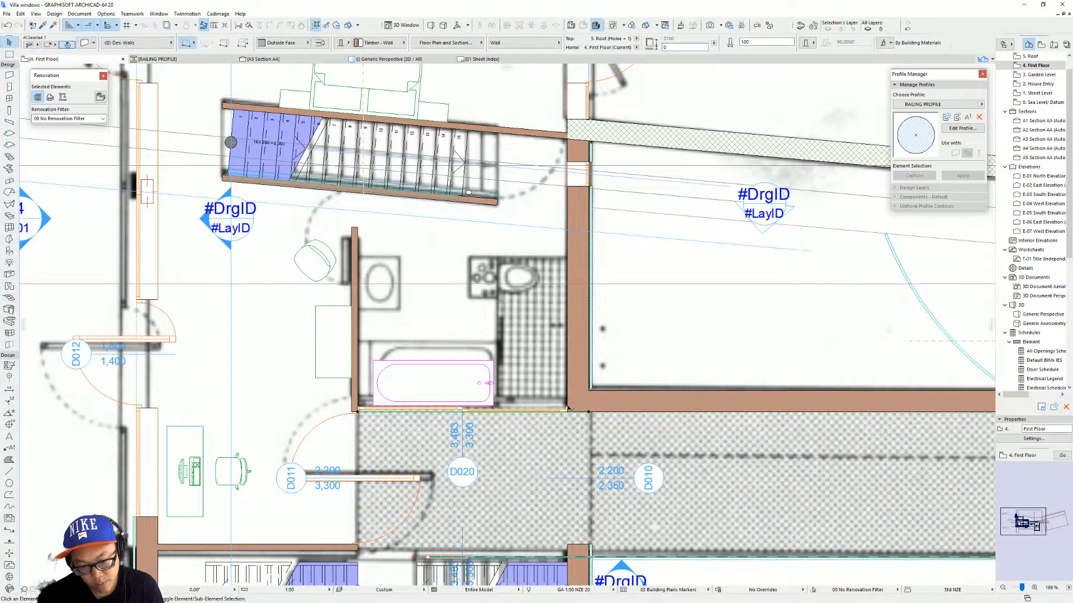
pyautogui.click(447, 385)
pyautogui.moveTo(447, 385); pyautogui.dragTo(447, 349)
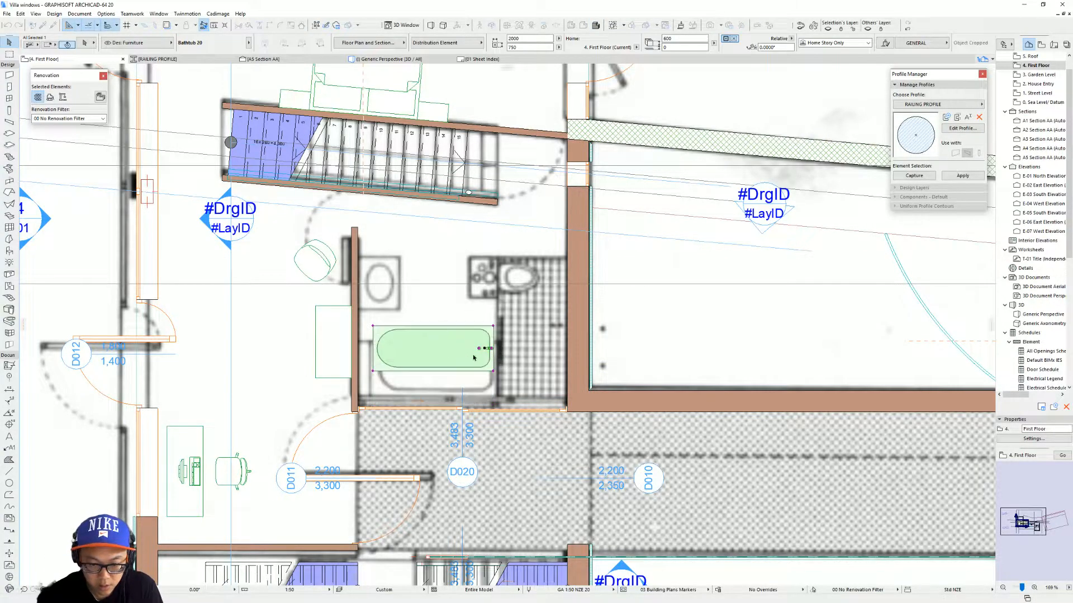
pyautogui.click(565, 409)
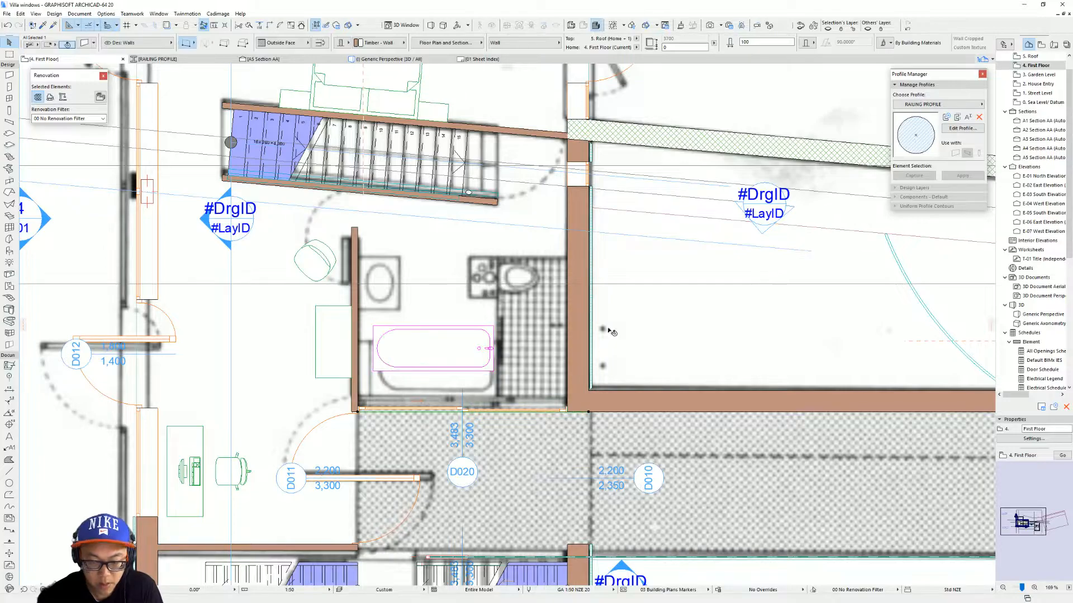
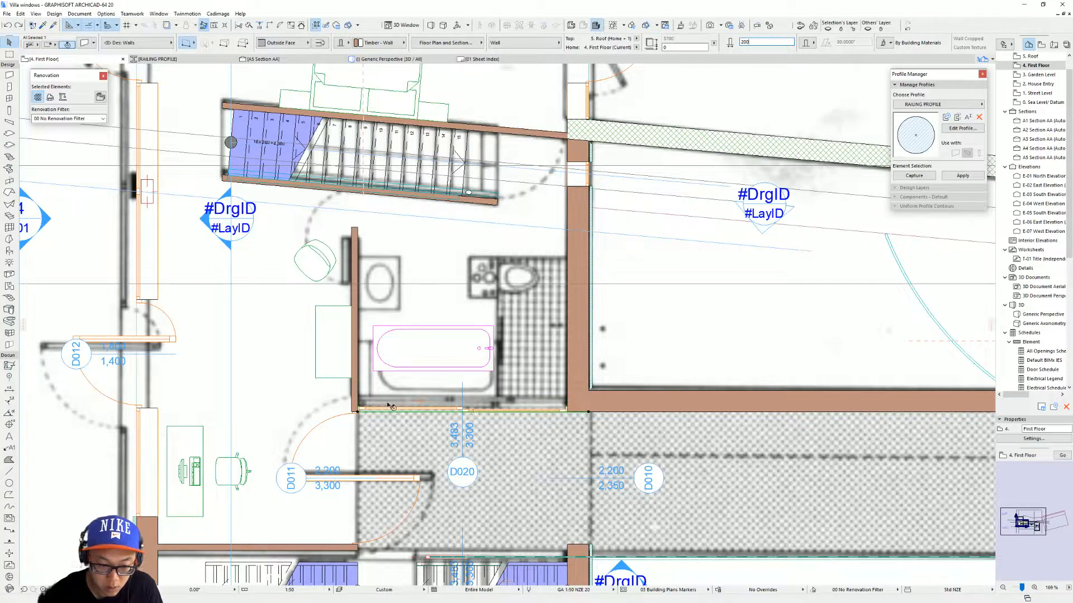
# Move the bathtub down so its edge sits against the bathroom's lower wall.
pyautogui.press('Escape')
pyautogui.click(492, 384)
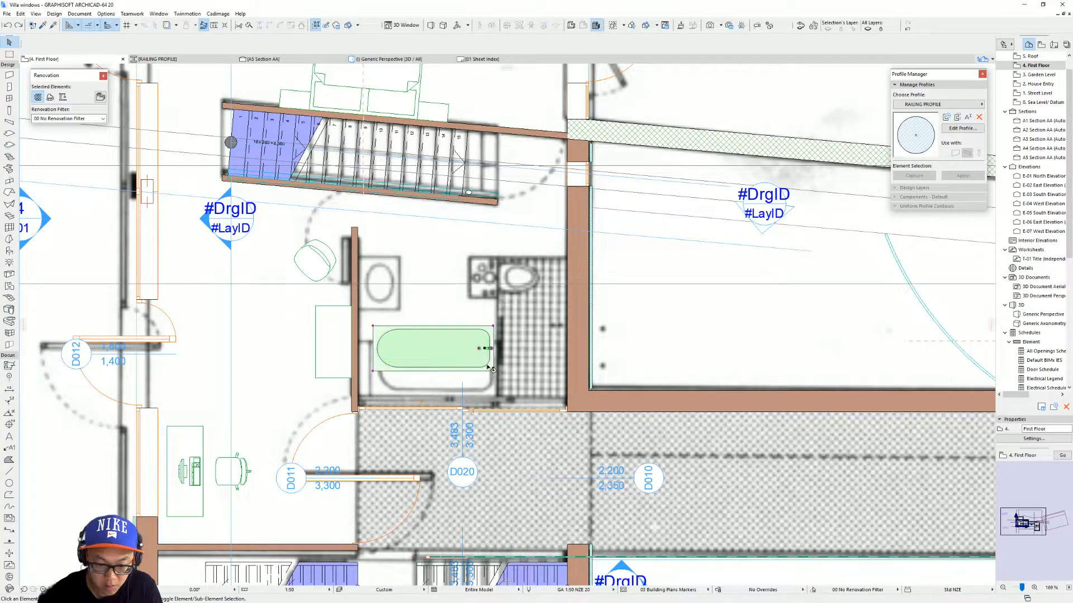
pyautogui.click(492, 371)
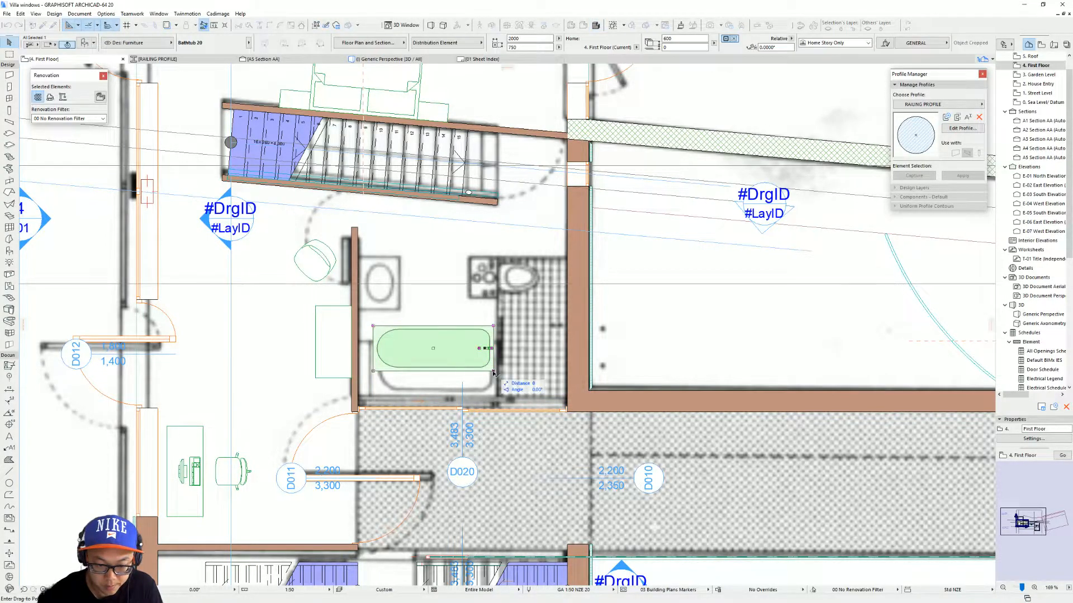
pyautogui.click(494, 402)
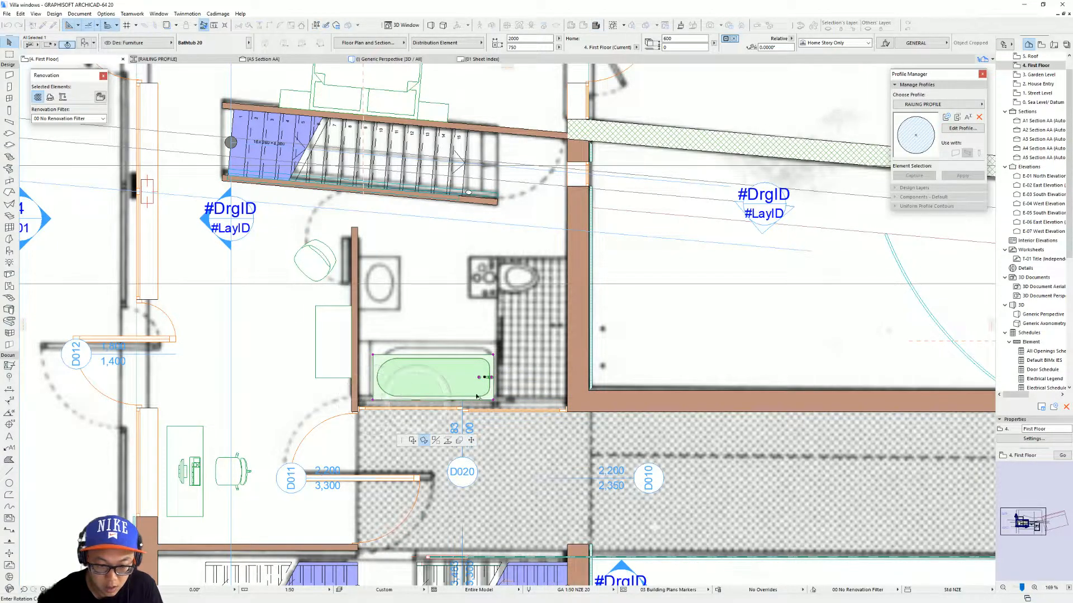
# Set the bathtub's width to 900 mm.
pyautogui.press('Escape')
pyautogui.click(486, 358)
pyautogui.click(486, 354)
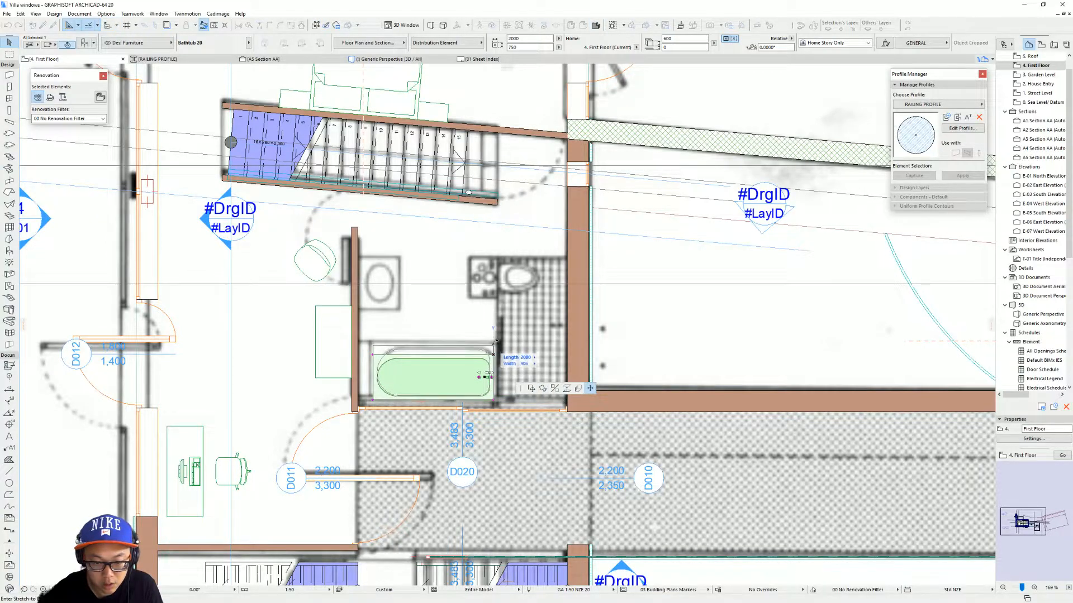
pyautogui.press('Escape')
pyautogui.write('900')
pyautogui.press('Return')
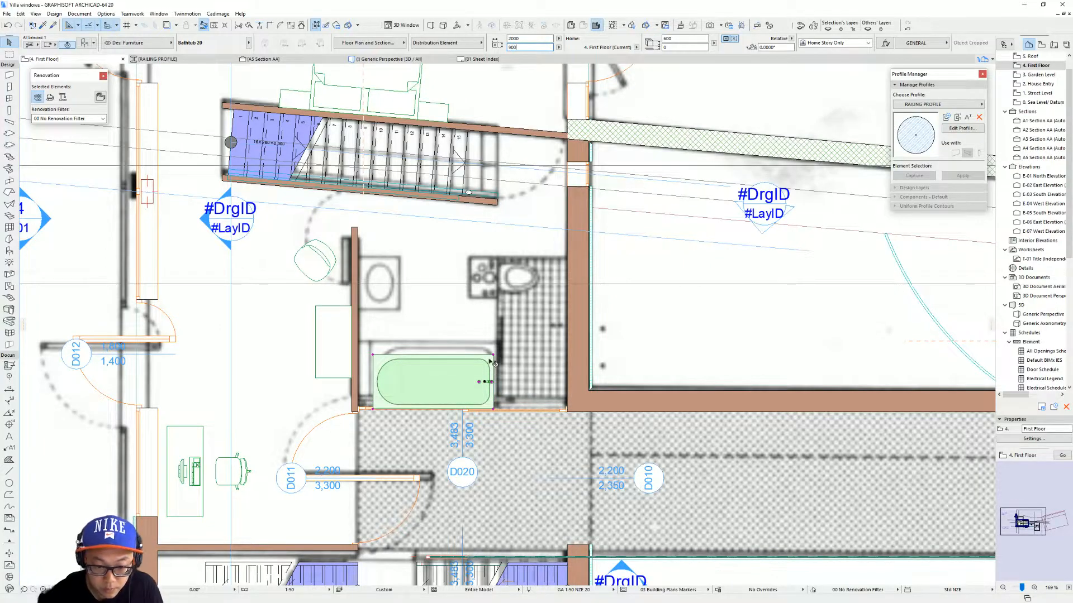
# Move the resized bathtub back against the lower wall of the bathroom.
pyautogui.click(493, 410)
pyautogui.click(493, 400)
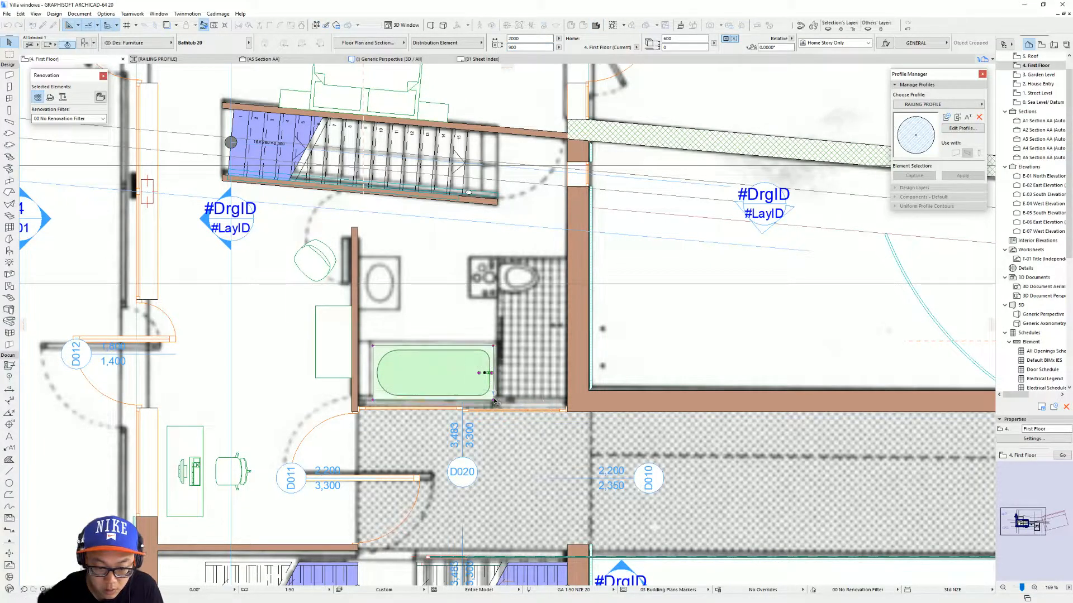
pyautogui.press('Escape')
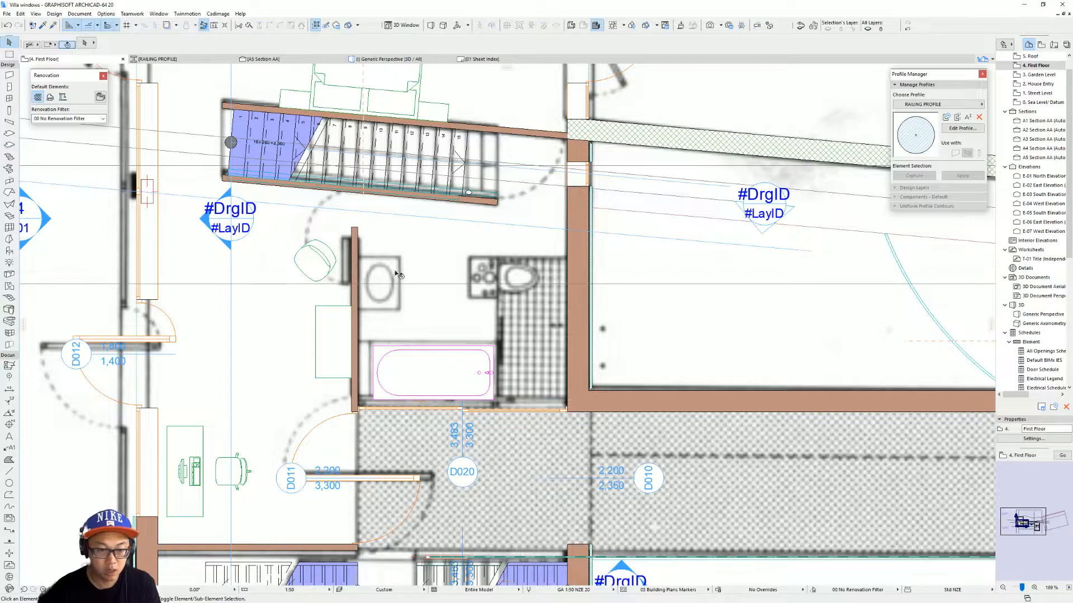
# Search the object library for a basin and place a Basin Cabinet 20 in the bathroom.
pyautogui.click(9, 250)
pyautogui.hotkey('ctrl', 't')
pyautogui.write('VANITY')
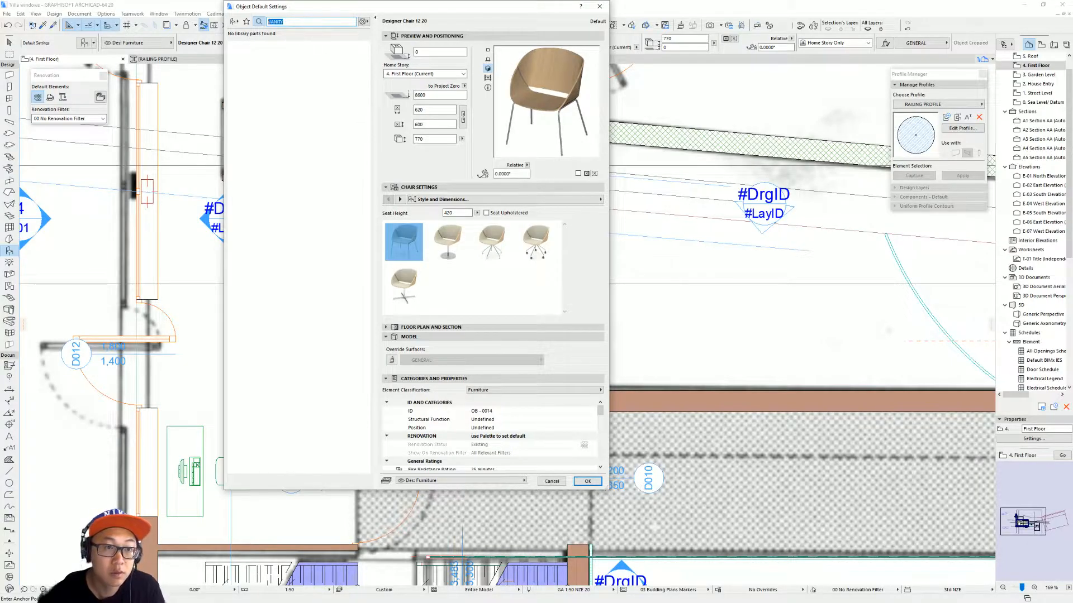
pyautogui.write('BASIN')
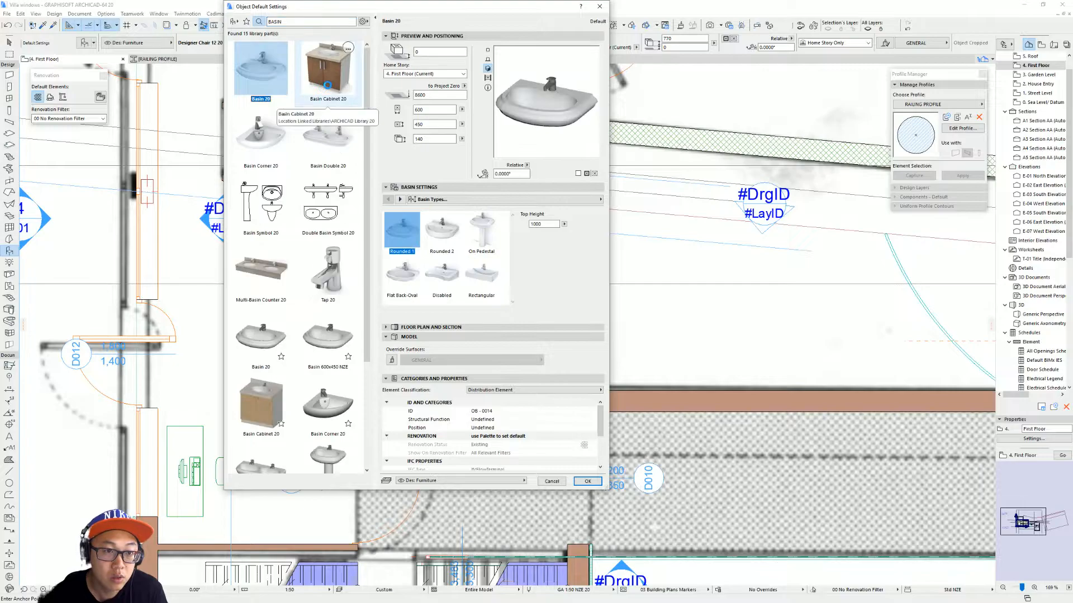
pyautogui.doubleClick(328, 88)
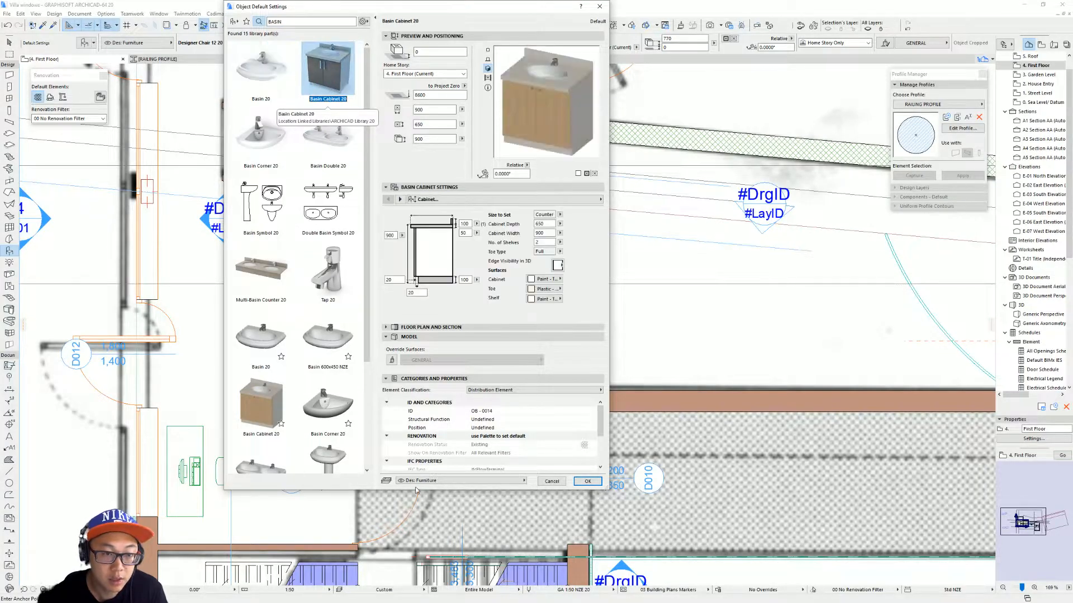
pyautogui.click(408, 311)
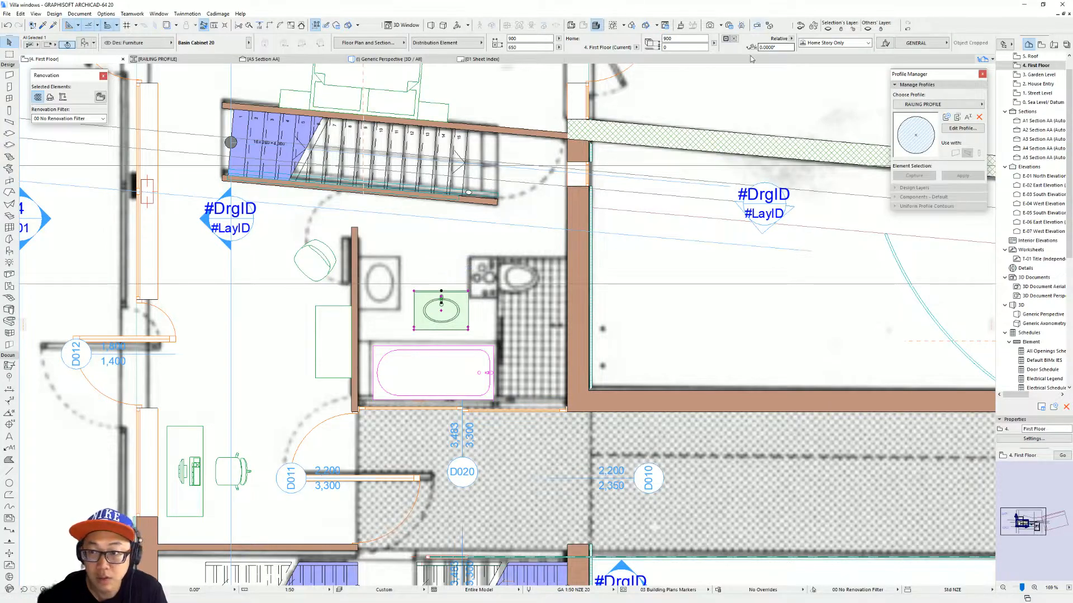
# Rotate the basin cabinet 90° and move it against the bathroom's left wall.
pyautogui.write('90')
pyautogui.press('Return')
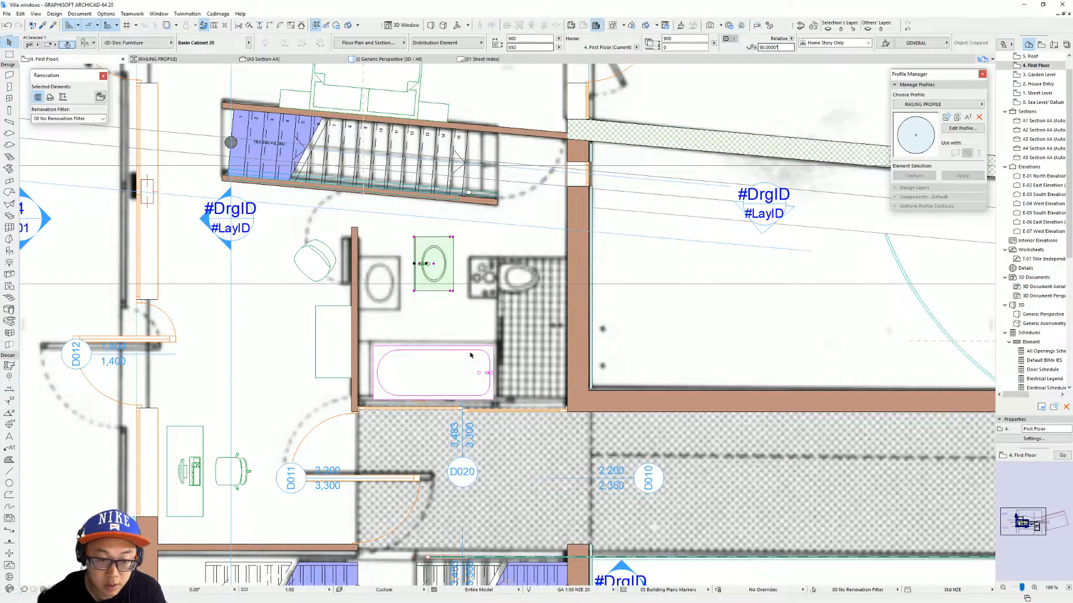
pyautogui.click(414, 291)
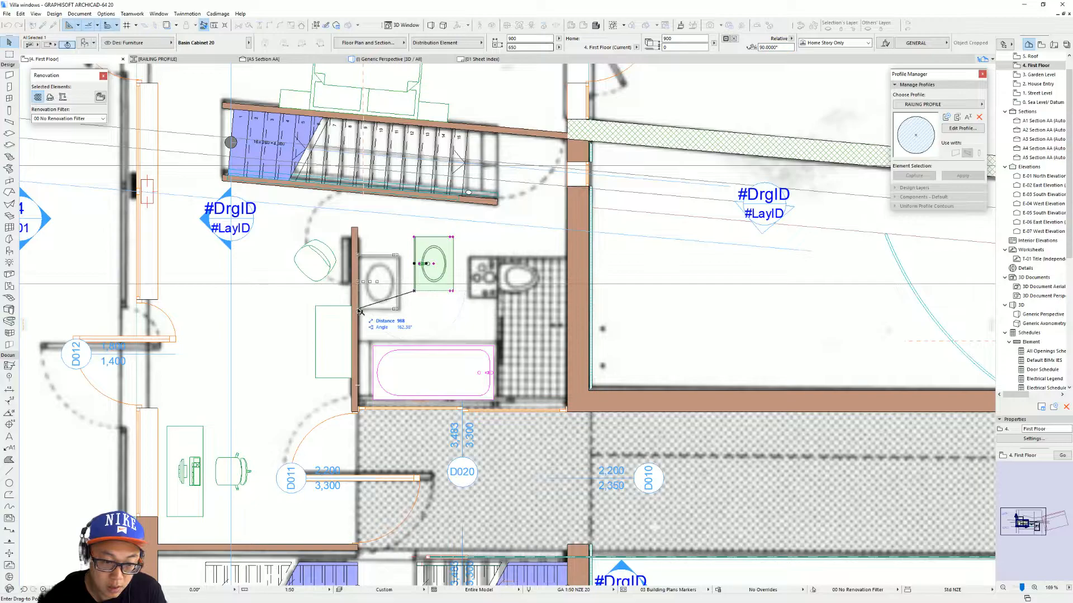
pyautogui.click(358, 306)
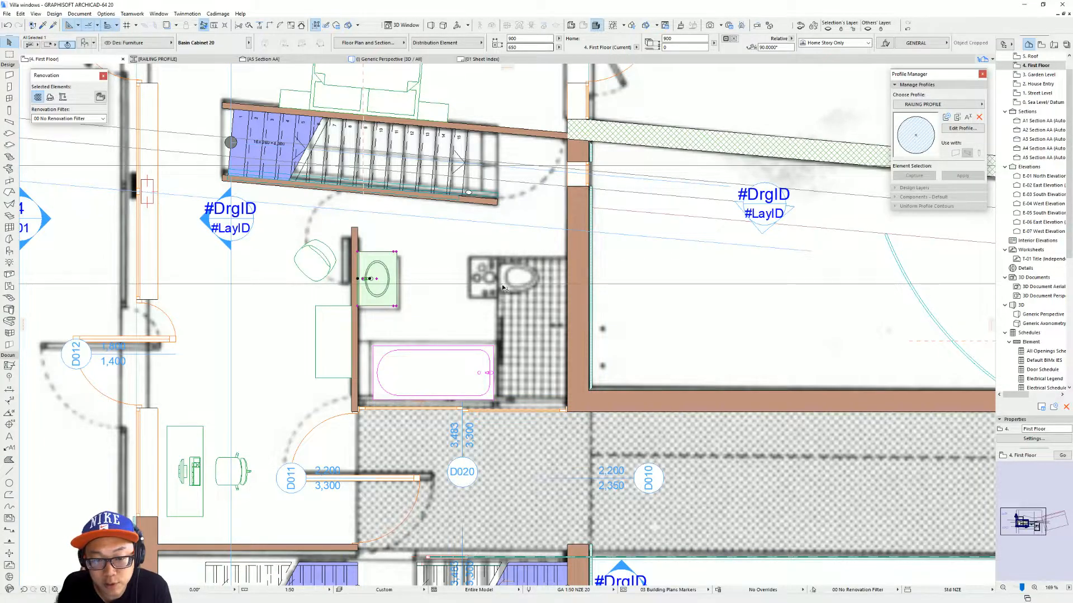
pyautogui.press('Escape')
# Search the library for WC, choose WC 20 with a different cistern type, and place it beside the basin.
pyautogui.click(9, 252)
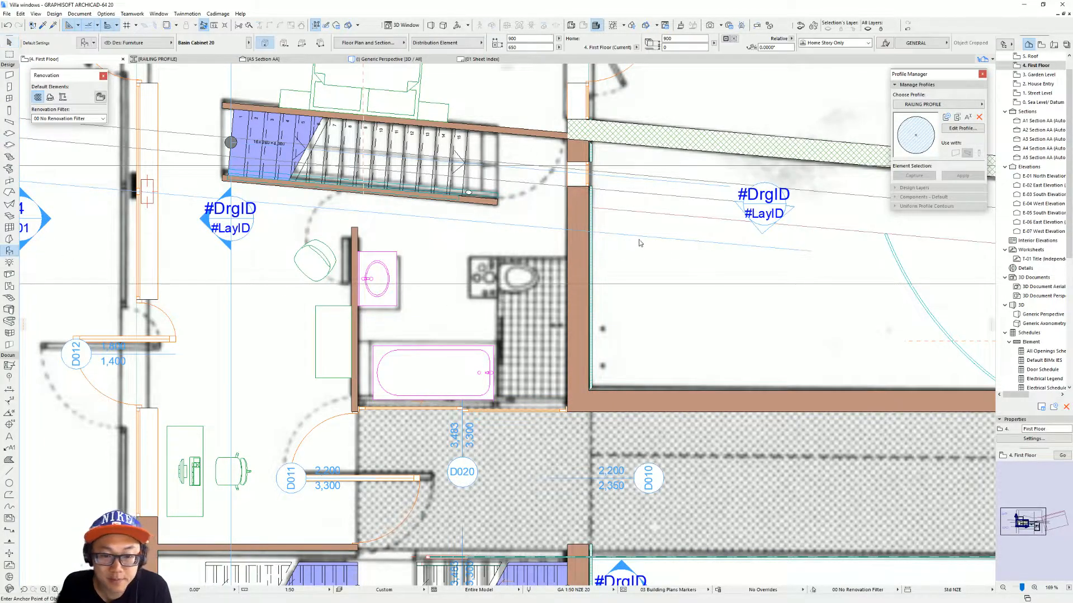
pyautogui.hotkey('ctrl', 't')
pyautogui.doubleClick(316, 22)
pyautogui.write('WC')
pyautogui.click(262, 80)
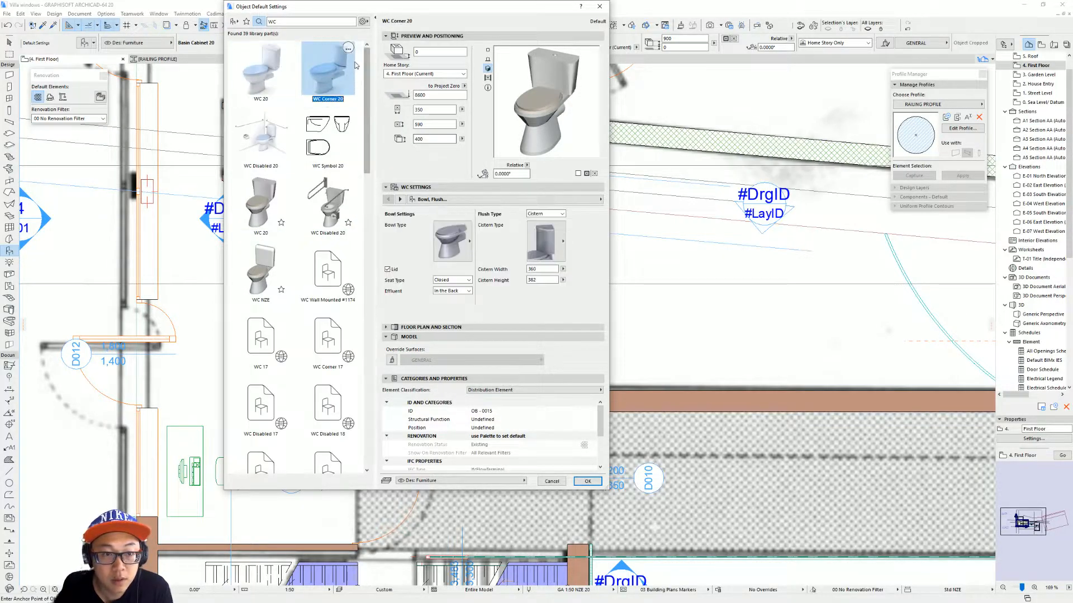
pyautogui.click(450, 255)
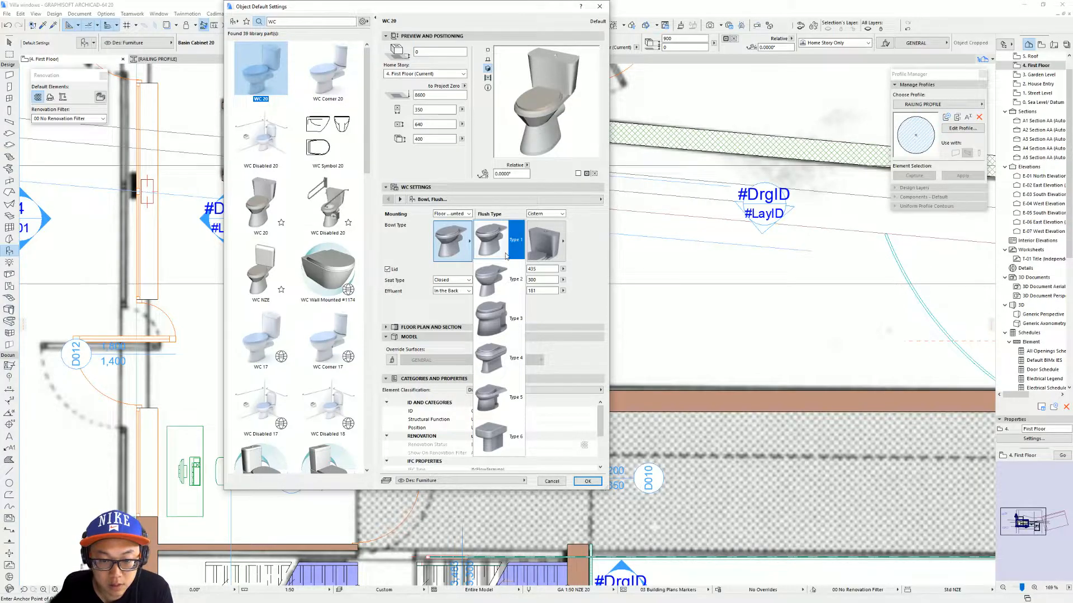
pyautogui.click(536, 259)
pyautogui.click(545, 257)
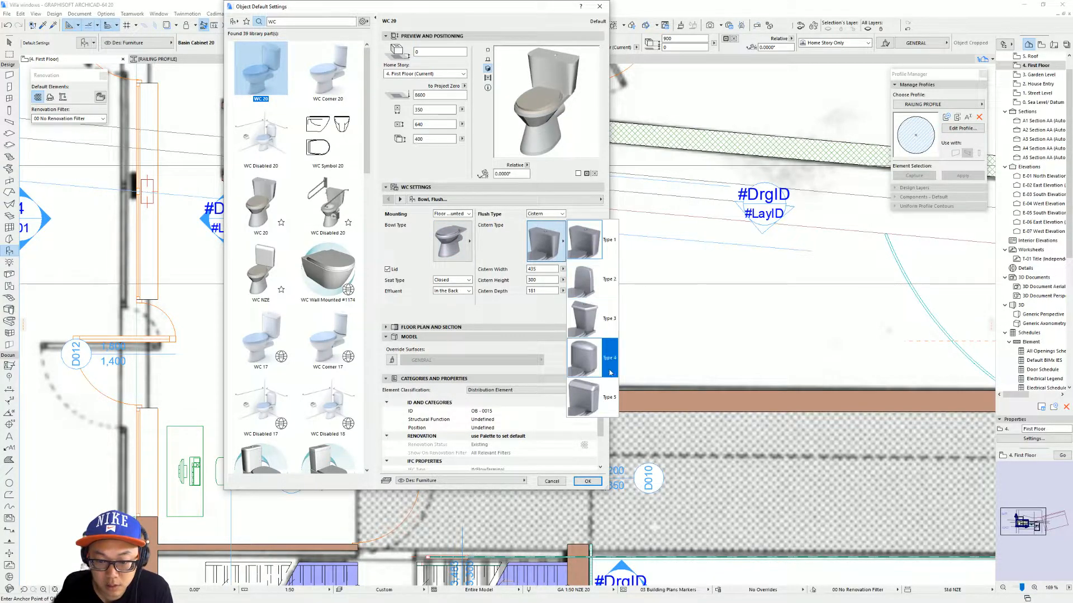
pyautogui.click(592, 398)
pyautogui.press('Return')
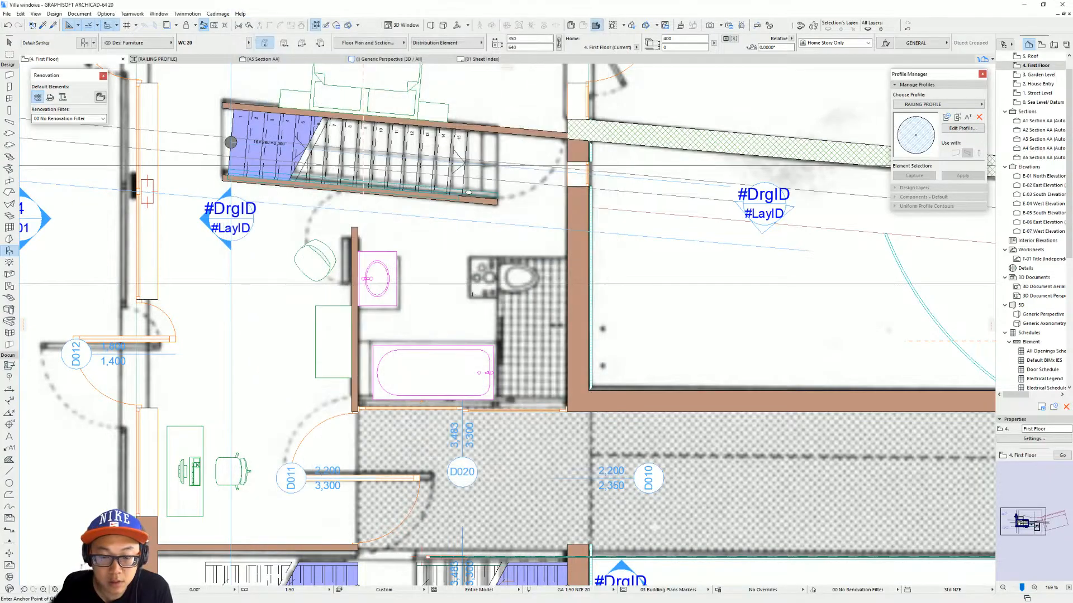
pyautogui.click(501, 284)
# Rotate the WC 90° so it faces into the bathroom.
pyautogui.press('Escape')
pyautogui.click(501, 283)
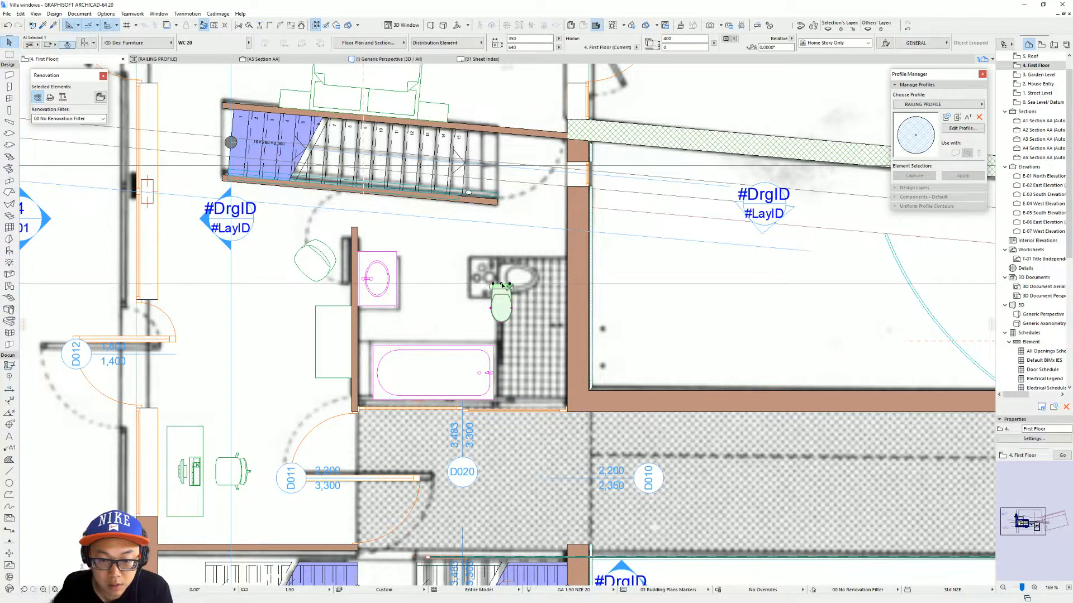
pyautogui.hotkey('ctrl', 'd')
pyautogui.click(501, 284)
pyautogui.click(492, 278)
pyautogui.click(492, 279)
pyautogui.click(544, 319)
pyautogui.click(492, 279)
pyautogui.click(492, 279)
pyautogui.click(493, 246)
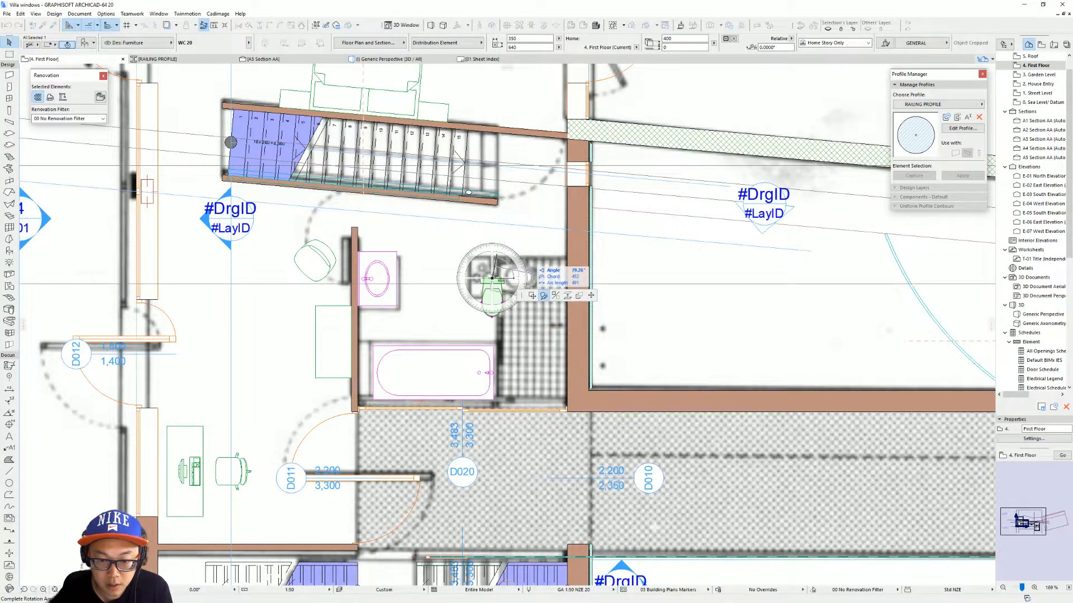
pyautogui.press('Escape')
pyautogui.click(501, 282)
pyautogui.click(542, 319)
pyautogui.click(491, 278)
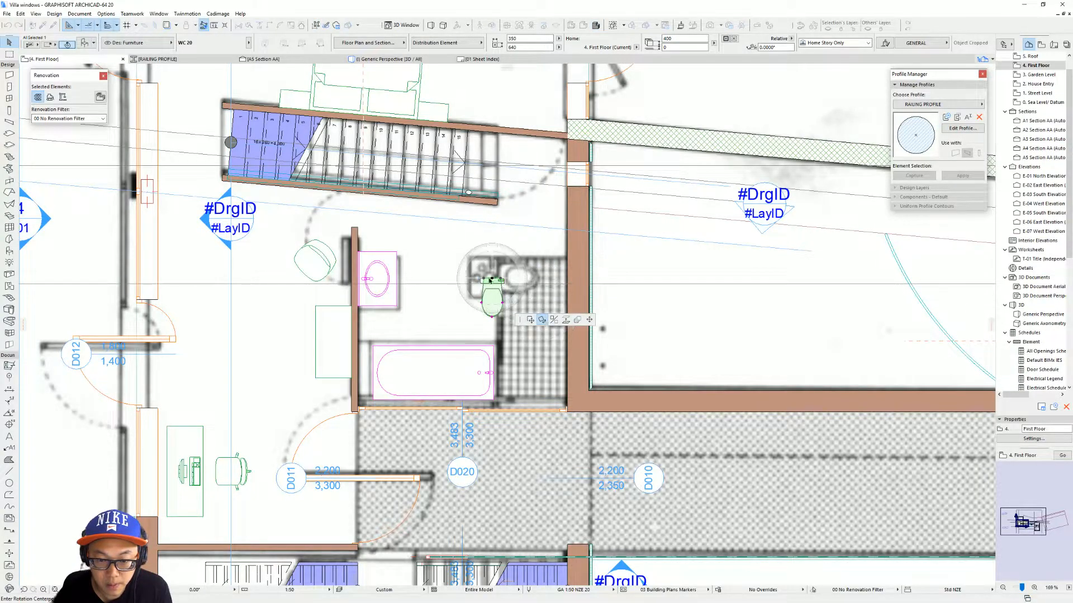
pyautogui.click(525, 273)
pyautogui.click(490, 245)
# Move the WC against the wall next to the basin.
pyautogui.hotkey('ctrl', 'd')
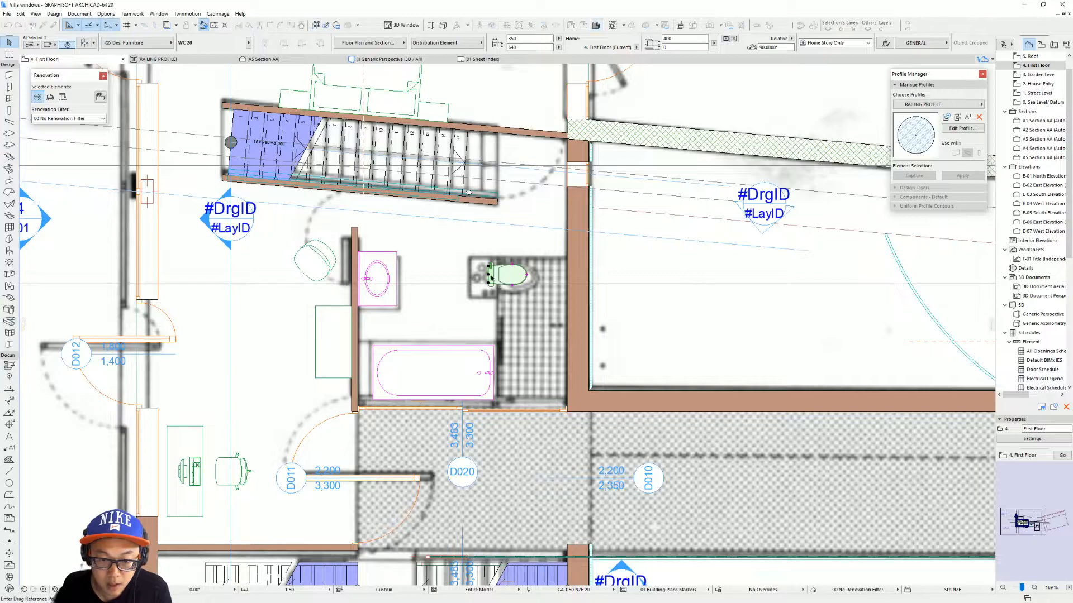
pyautogui.click(488, 274)
pyautogui.keyDown('shift'); pyautogui.click(493, 346); pyautogui.keyUp('shift')
pyautogui.click(494, 276)
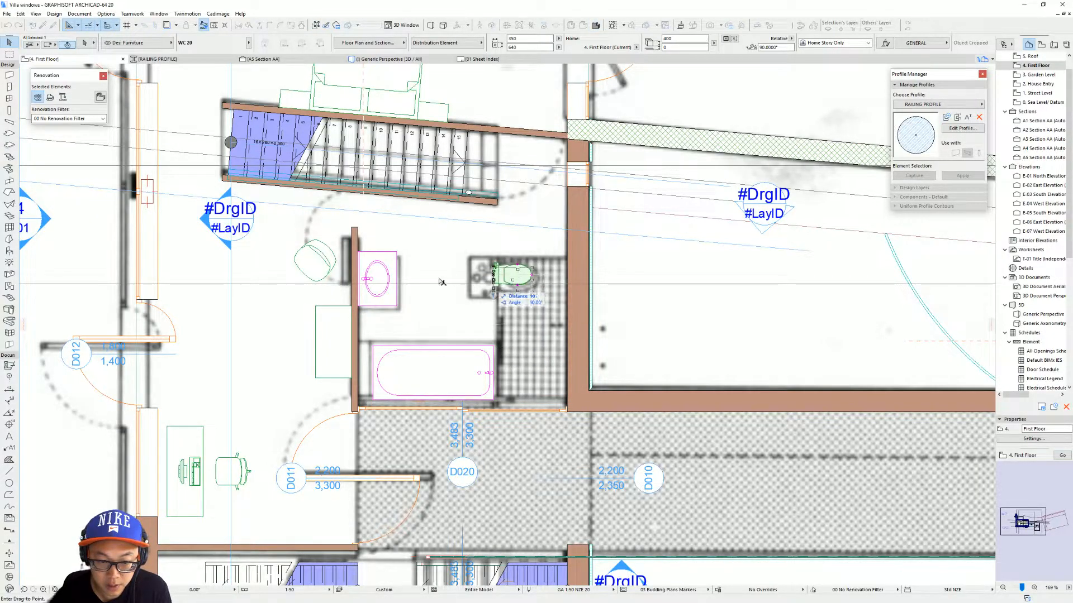
pyautogui.keyDown('shift'); pyautogui.click(366, 279); pyautogui.keyUp('shift')
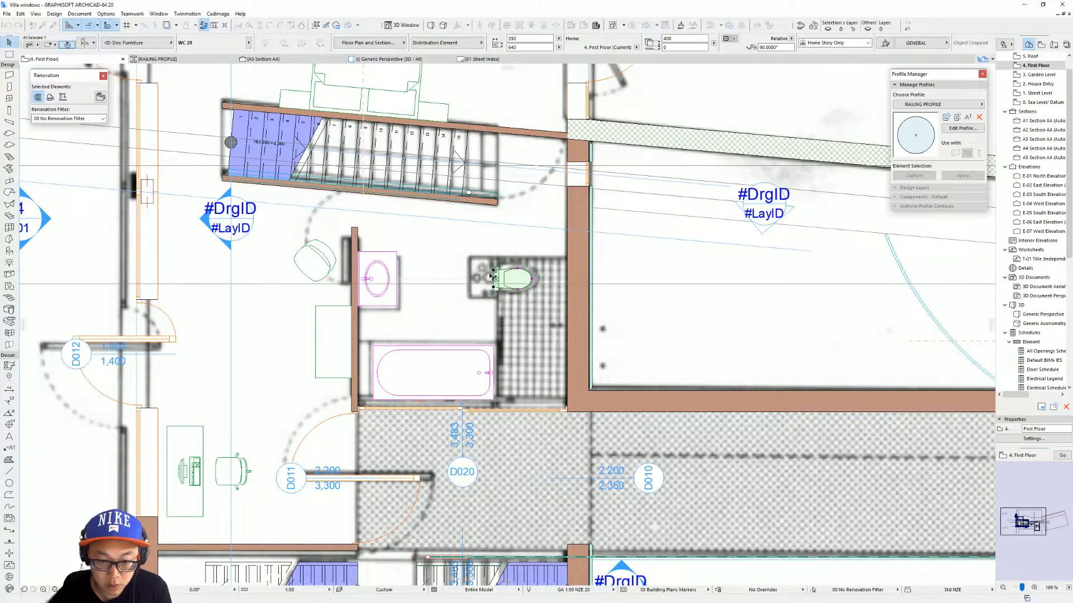
pyautogui.press('Escape')
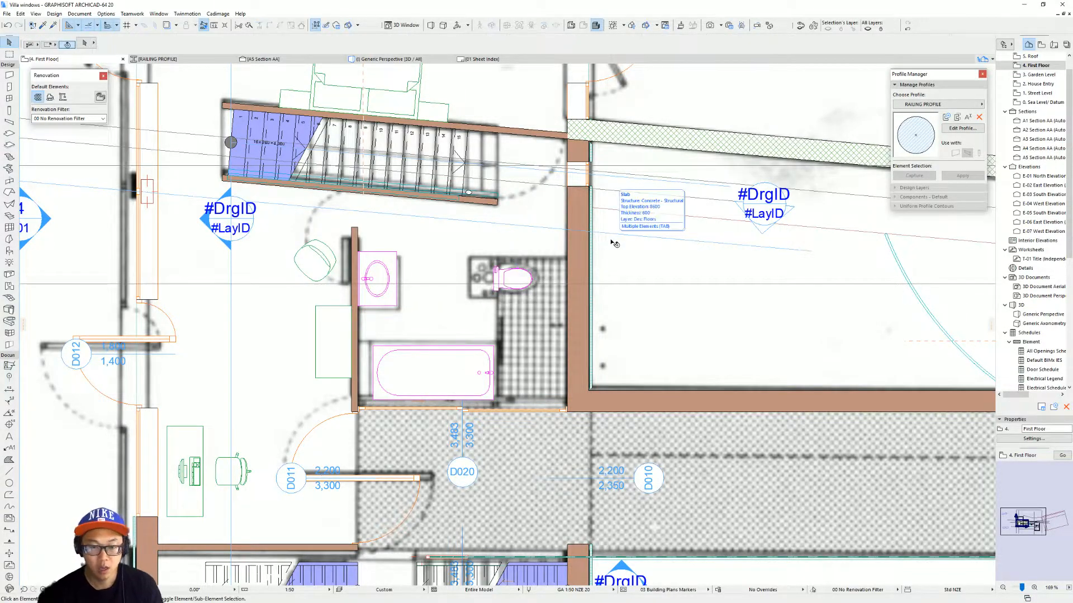
# Search the library for a shower and place a Shower Cabin 20 below the WC.
pyautogui.click(9, 251)
pyautogui.hotkey('ctrl', 't')
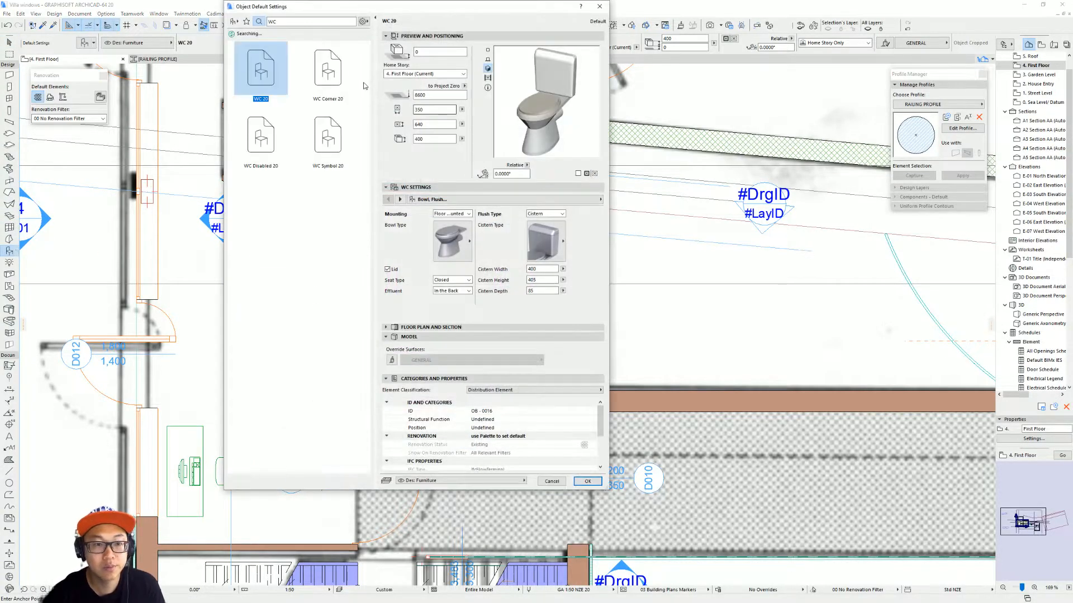
pyautogui.click(287, 21)
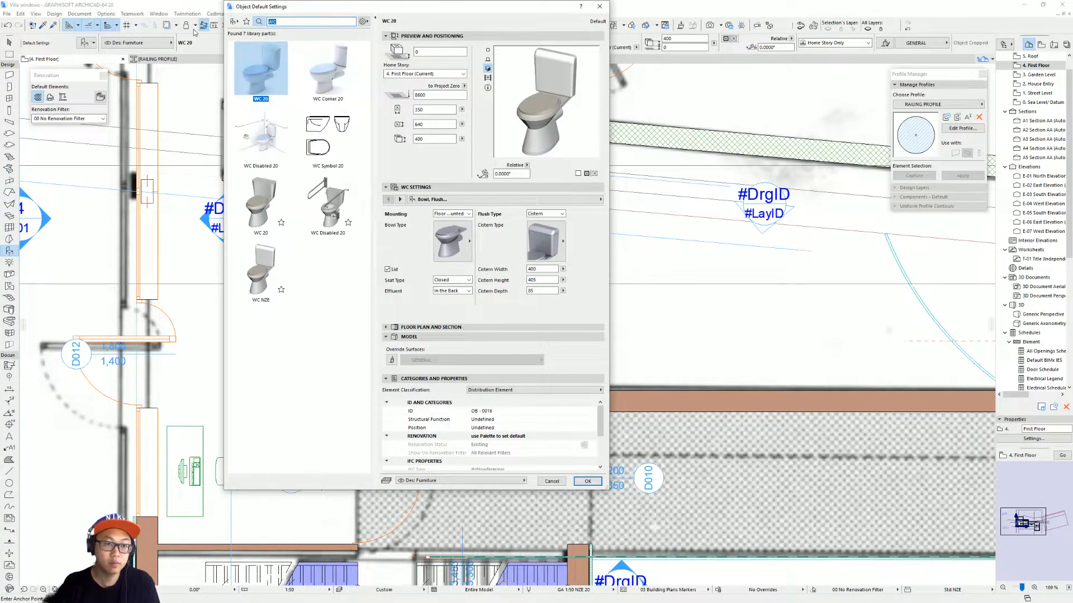
pyautogui.write('SHOWER')
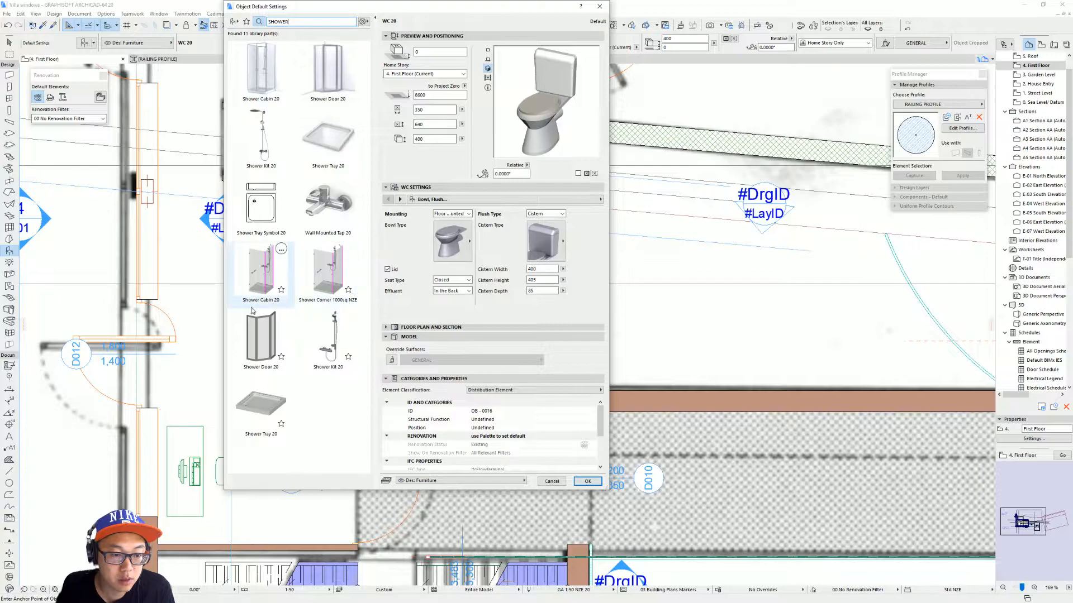
pyautogui.doubleClick(260, 70)
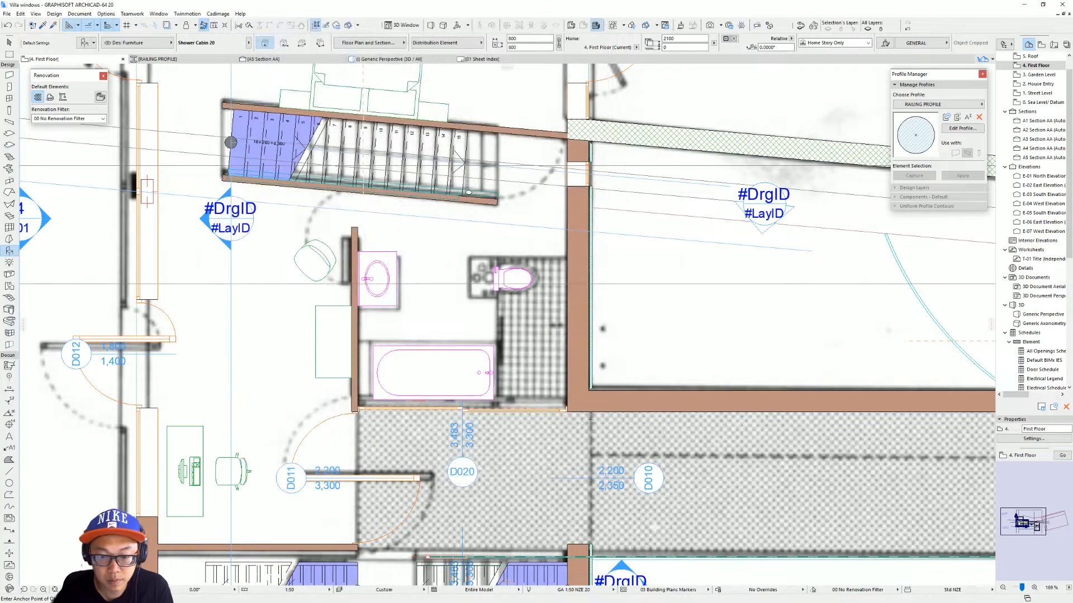
pyautogui.click(506, 326)
# Rotate the shower cabin 90°.
pyautogui.press('Escape')
pyautogui.click(494, 310)
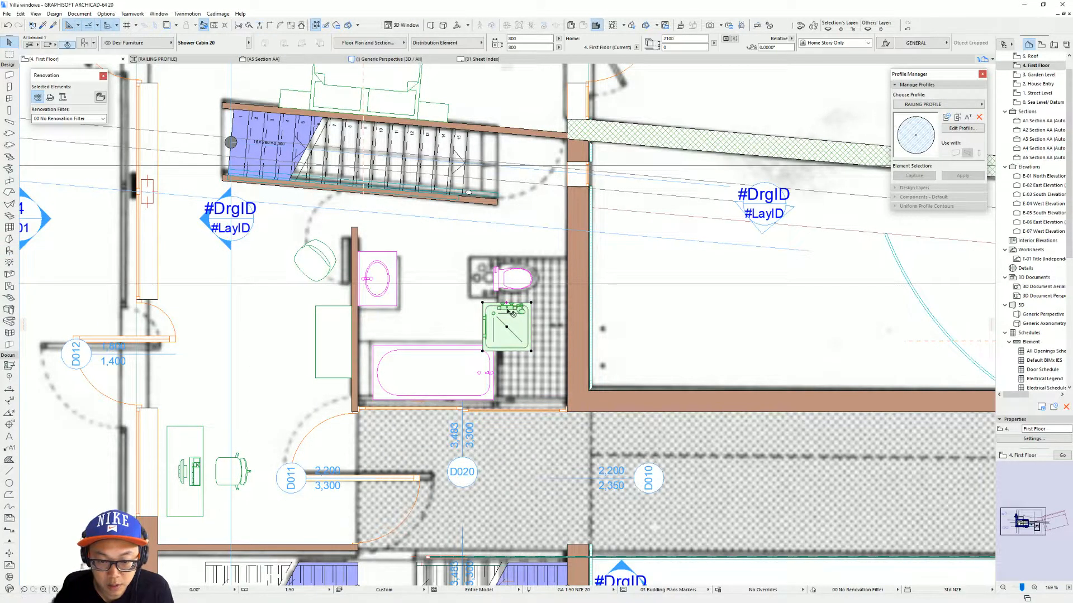
pyautogui.click(518, 344)
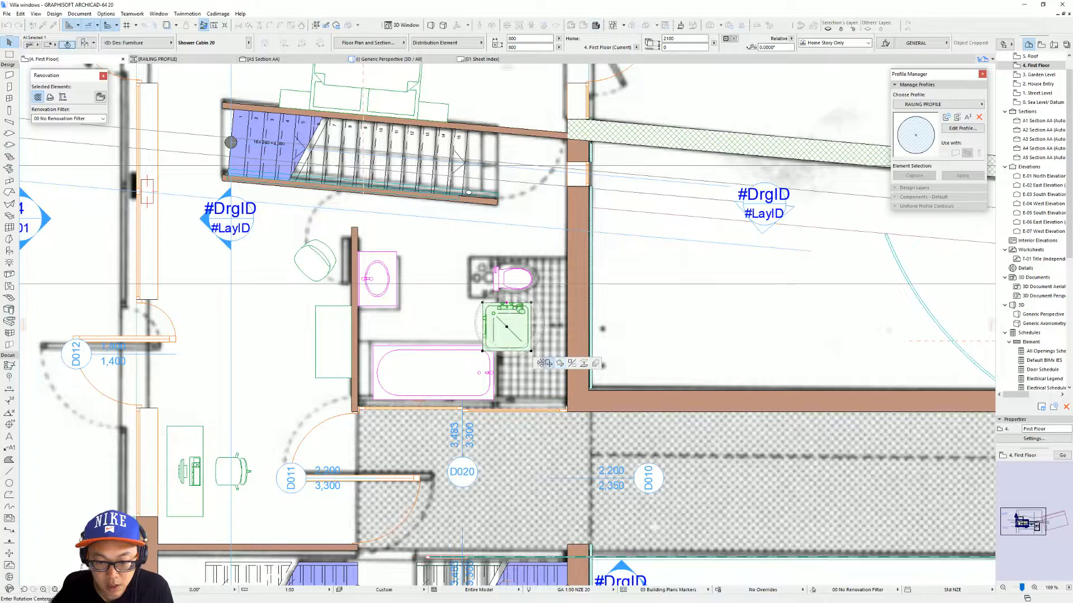
pyautogui.click(560, 363)
pyautogui.click(505, 332)
pyautogui.click(533, 333)
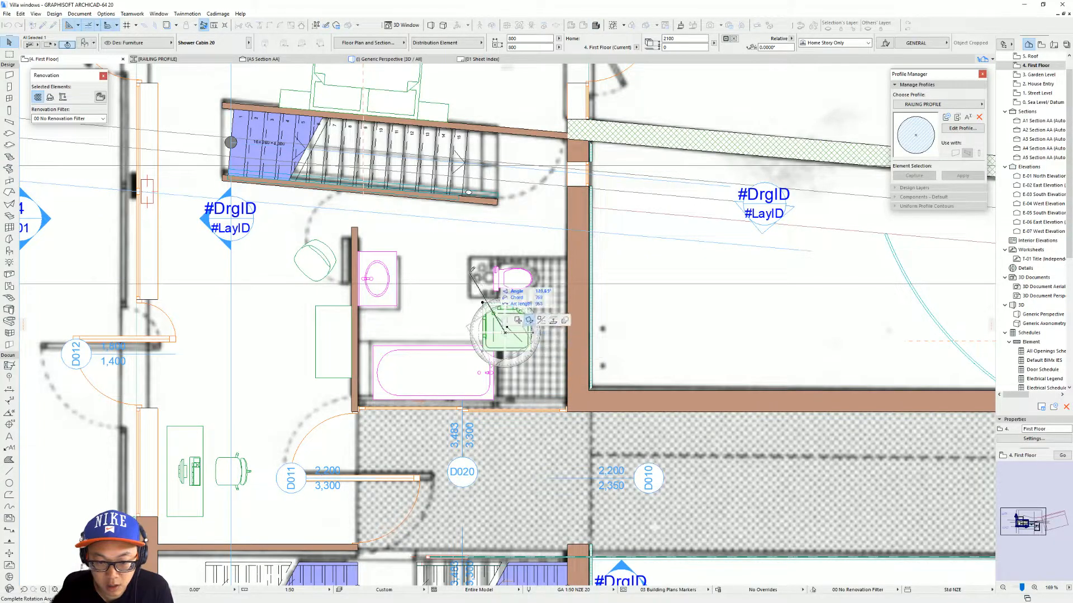
pyautogui.click(484, 262)
# Move the shower cabin into the corner beside the bathtub and the right wall.
pyautogui.hotkey('ctrl', 'd')
pyautogui.click(523, 355)
pyautogui.click(548, 389)
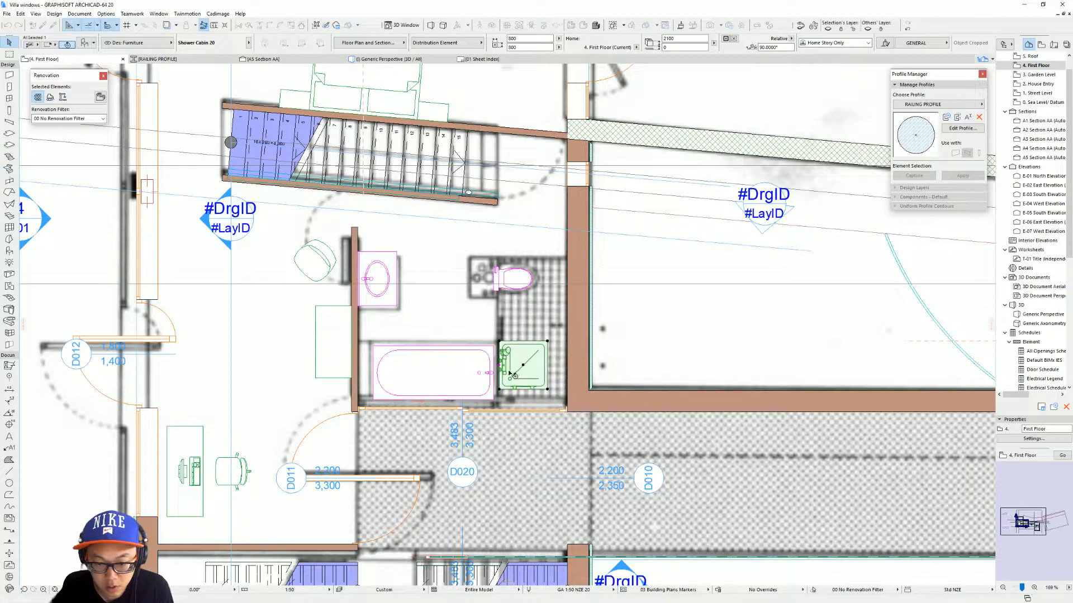
pyautogui.hotkey('ctrl', 'd')
pyautogui.click(515, 374)
pyautogui.click(565, 369)
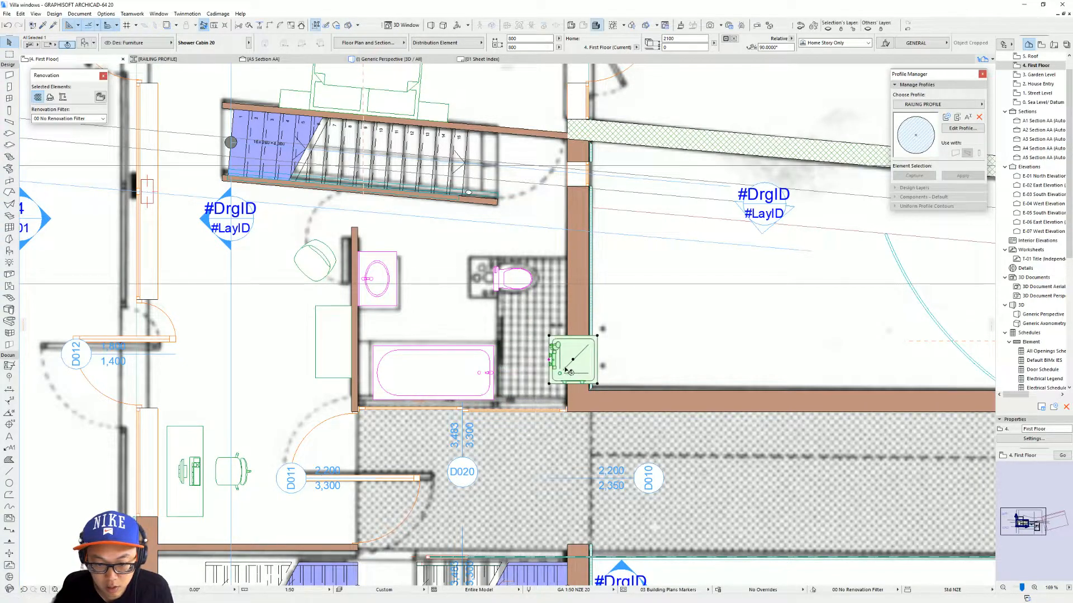
# Switch to the browser to view the Villa dall'Ava reference video, then return to the plan.
pyautogui.hotkey('alt', 'Tab')
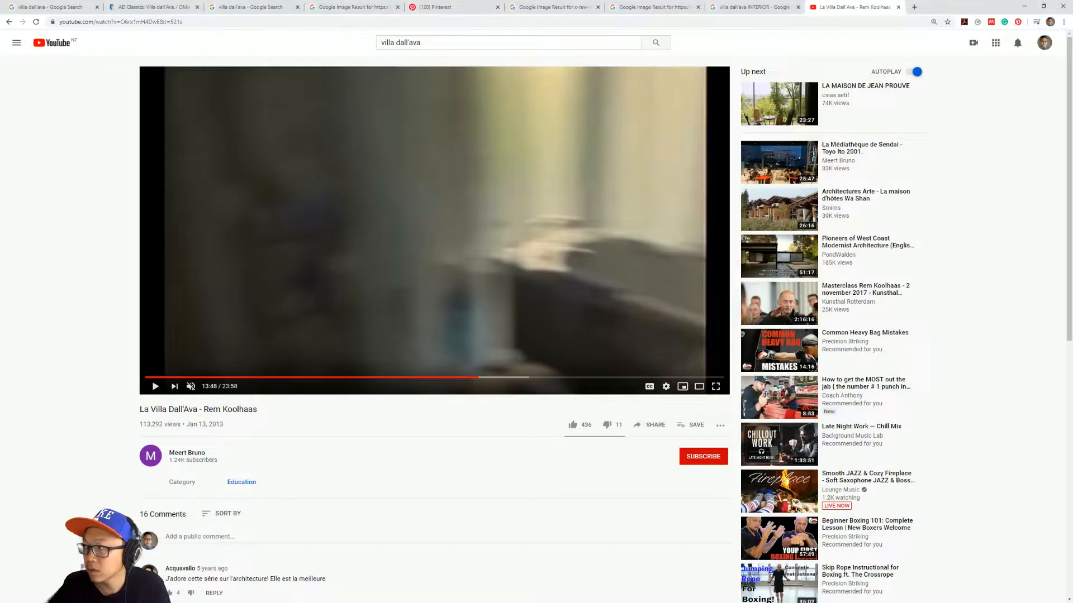
pyautogui.click(154, 387)
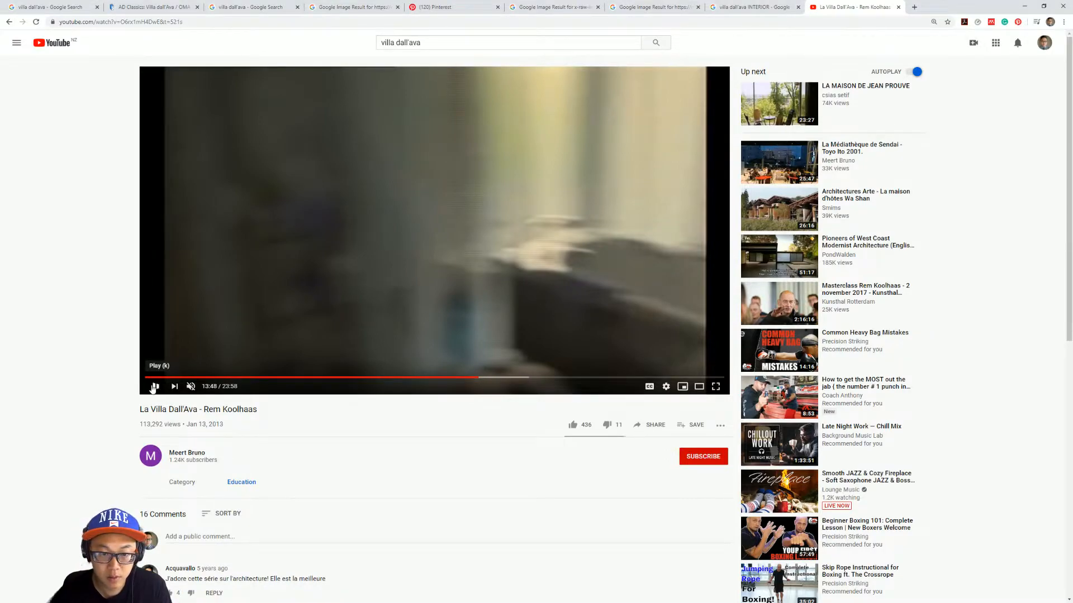
pyautogui.click(1024, 6)
# Move the shower cabin left so it sits against the end of the bathtub.
pyautogui.moveTo(558, 388); pyautogui.dragTo(509, 393)
pyautogui.click(510, 393)
pyautogui.click(493, 400)
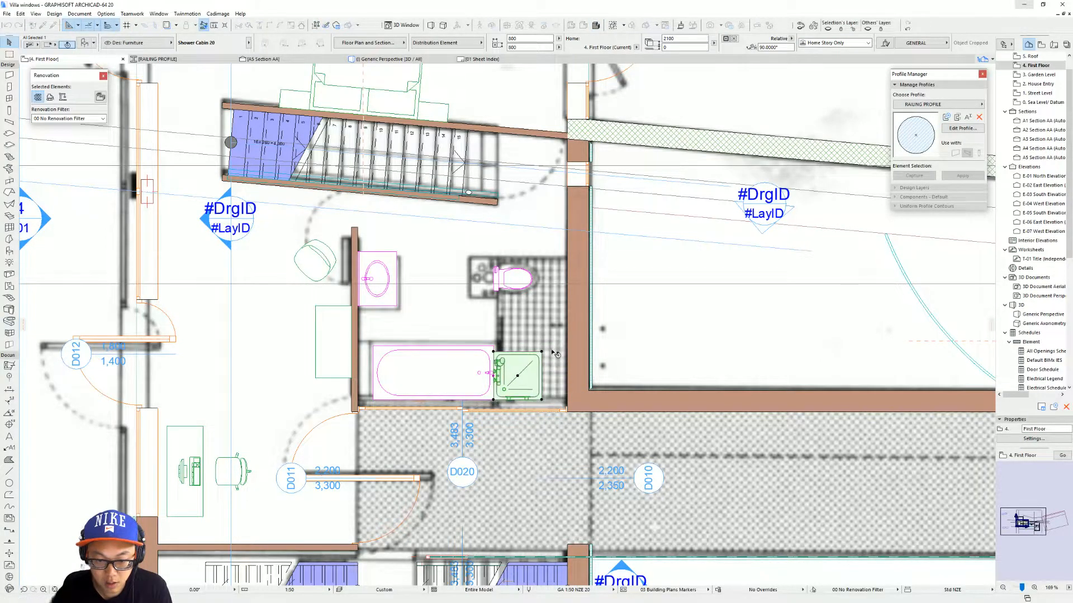
# Stretch the shower cabin upward along the right wall to about 2460 × 1226 mm, reaching the wall above the WC.
pyautogui.hotkey('ctrl', 'e')
pyautogui.click(638, 318)
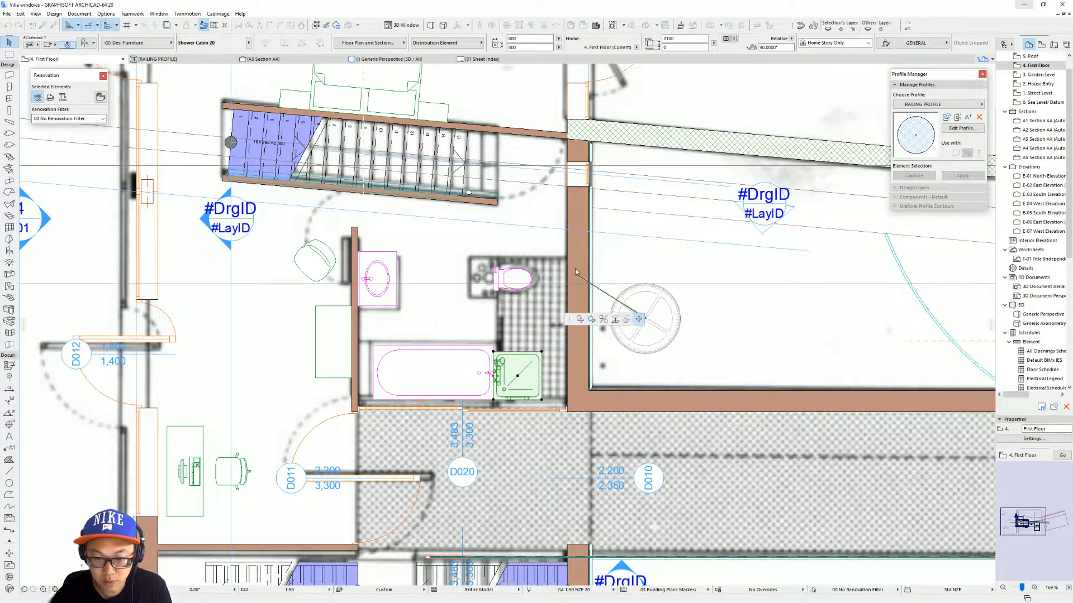
pyautogui.click(568, 258)
pyautogui.click(567, 257)
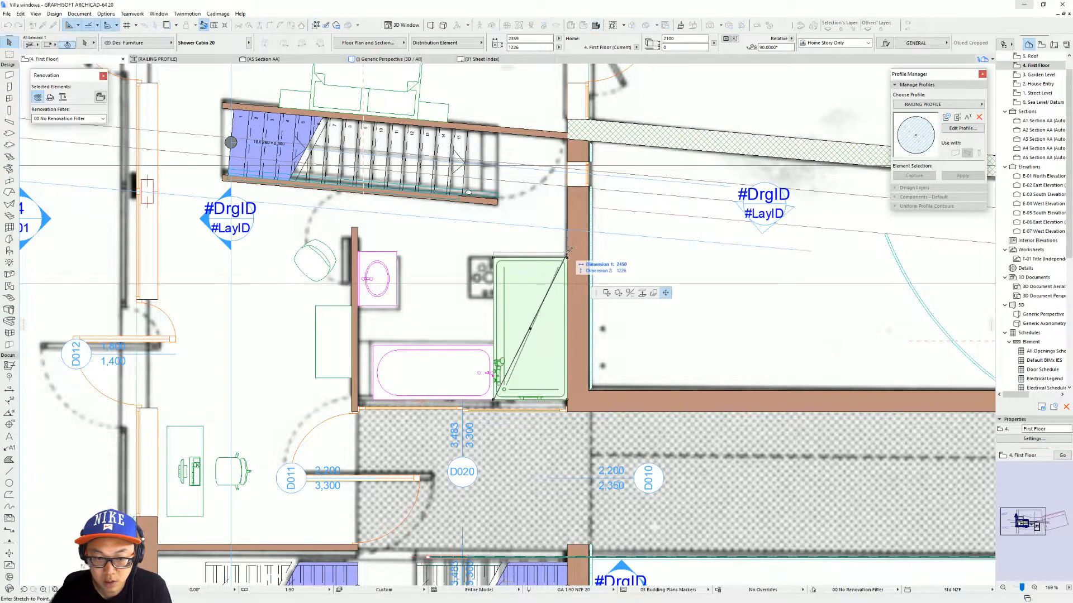
pyautogui.click(398, 250)
pyautogui.press('Escape')
# Rotate the stretched shower cabin 180° about its centre.
pyautogui.click(505, 371)
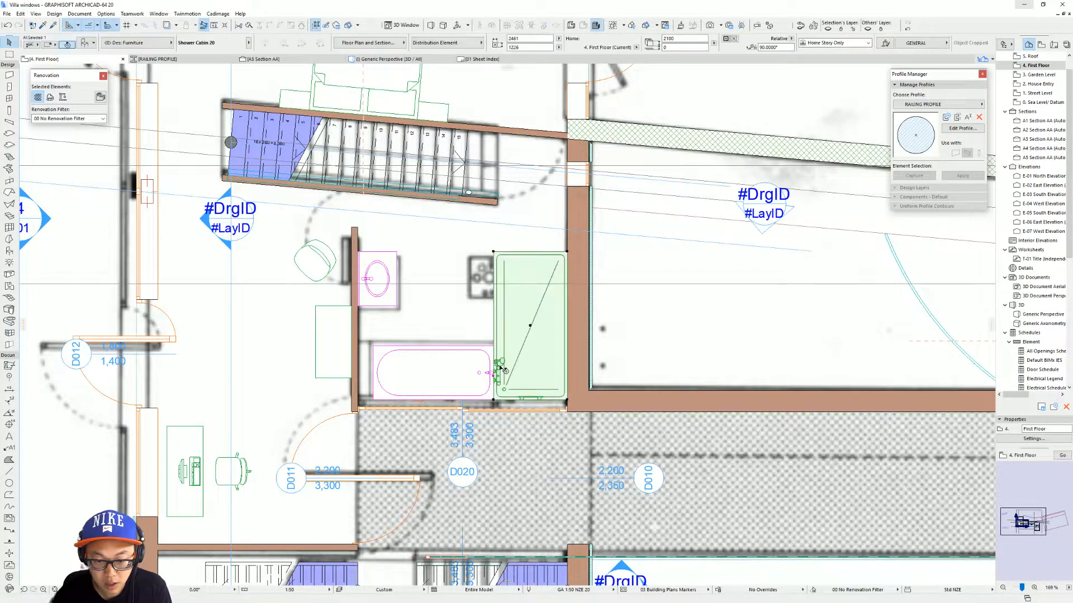
pyautogui.click(529, 326)
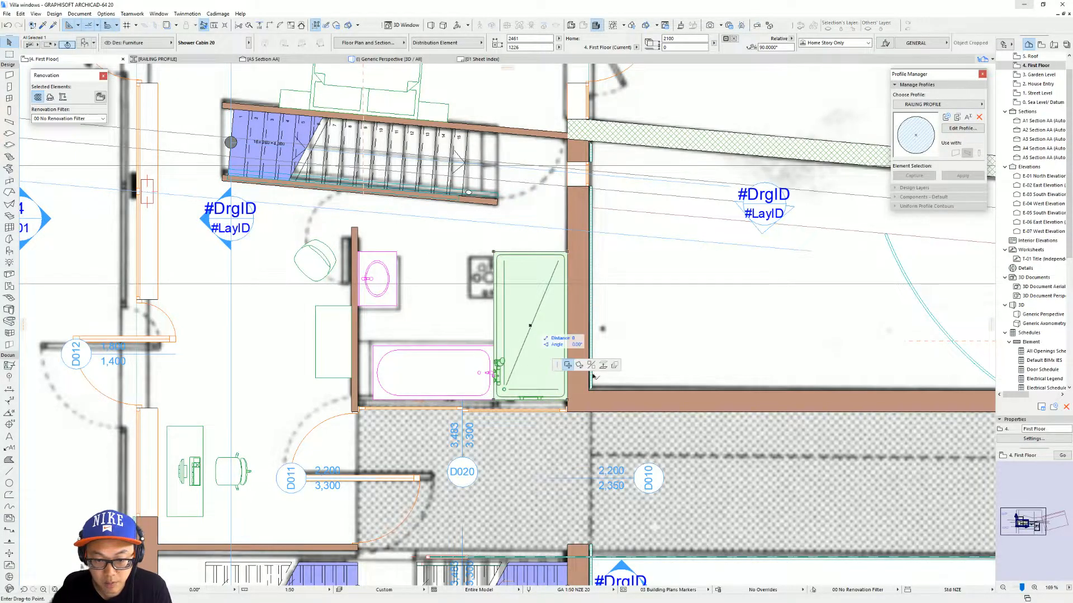
pyautogui.click(530, 326)
pyautogui.click(531, 305)
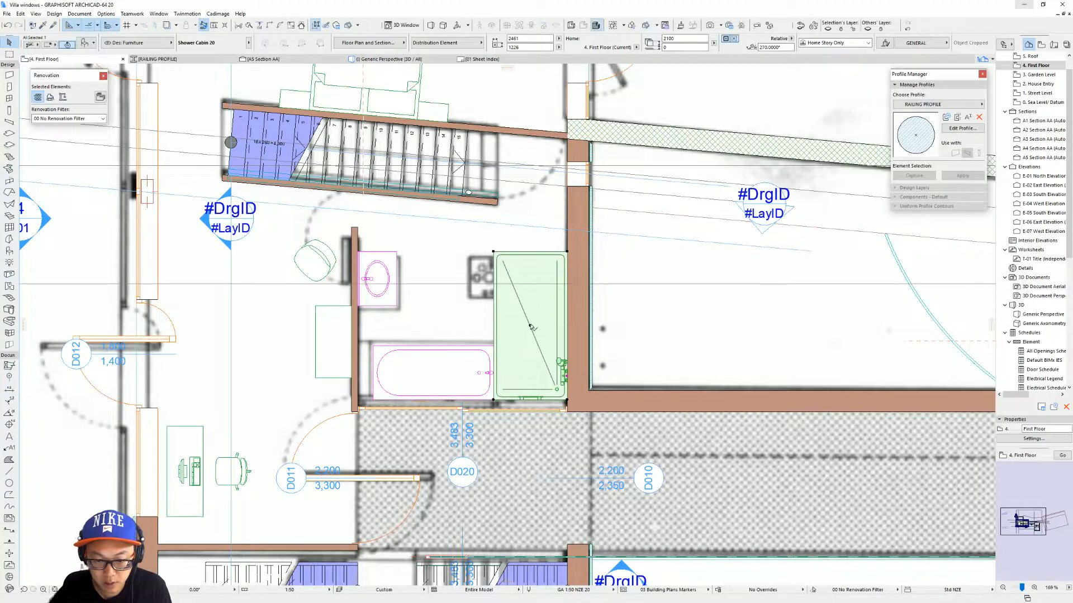
# Send the shower cabin backward in the drawing order and deselect it.
pyautogui.rightClick(531, 326)
pyautogui.click(682, 461)
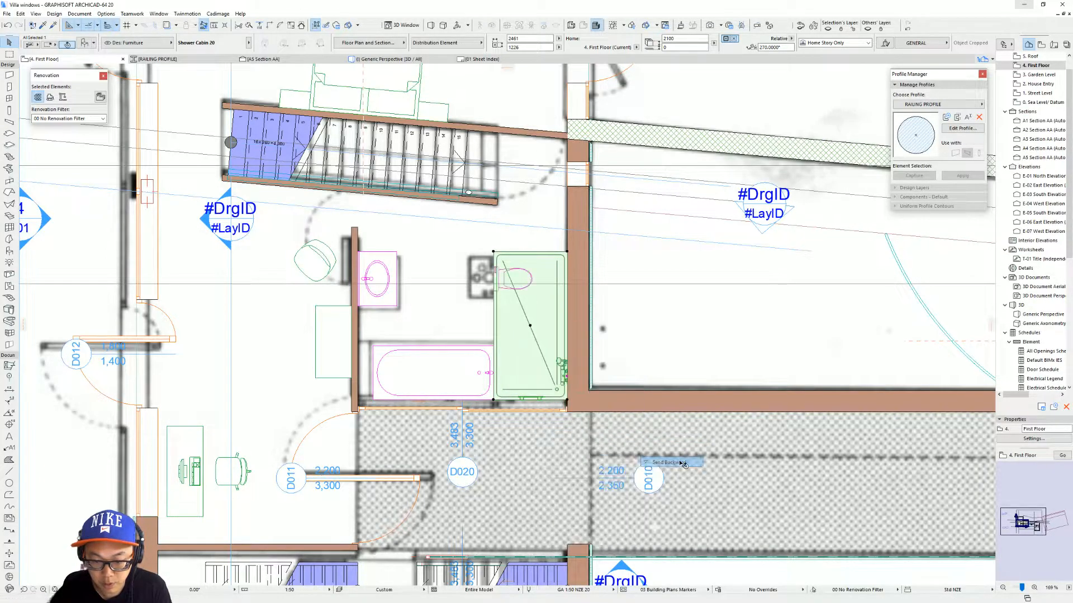
pyautogui.press('Escape')
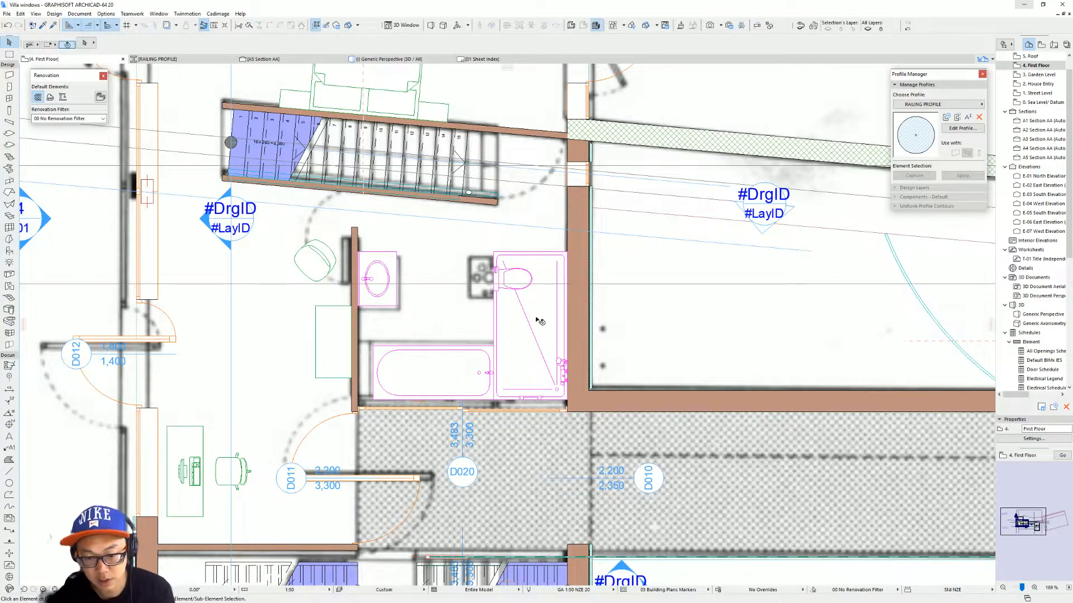
# In the 3D view, set the shower cabin's door type to Simple Leaf with Double Side Panel.
pyautogui.press('F3')
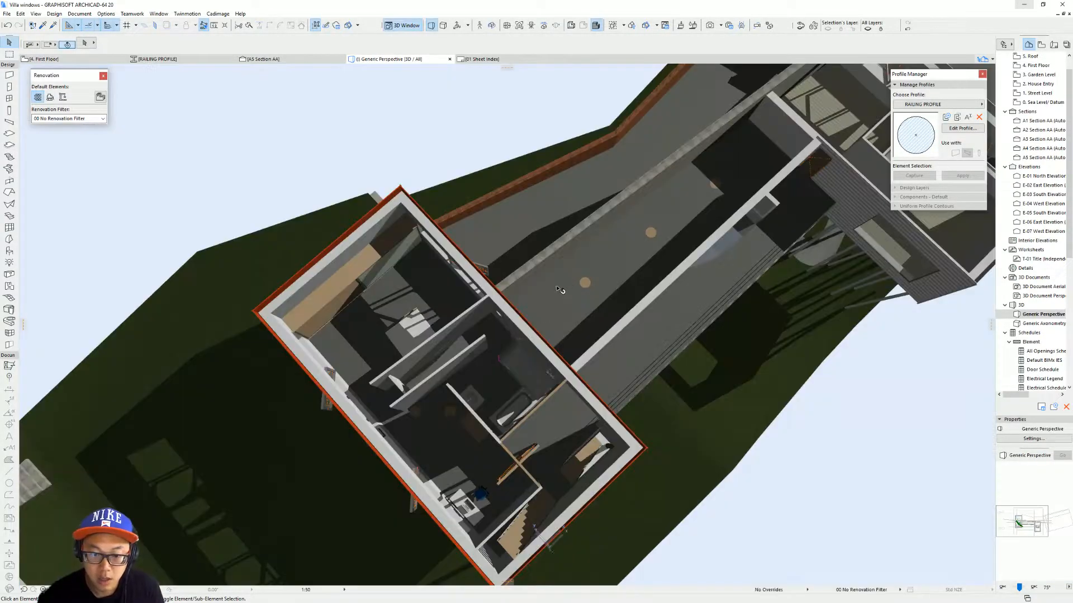
pyautogui.scroll(2, 458, 414)
pyautogui.keyDown('shift'); pyautogui.moveTo(458, 415); pyautogui.dragTo(546, 322, button='middle'); pyautogui.keyUp('shift')
pyautogui.scroll(4, 593, 303)
pyautogui.scroll(2, 598, 294)
pyautogui.moveTo(598, 294); pyautogui.dragTo(549, 311, button='middle')
pyautogui.click(530, 317)
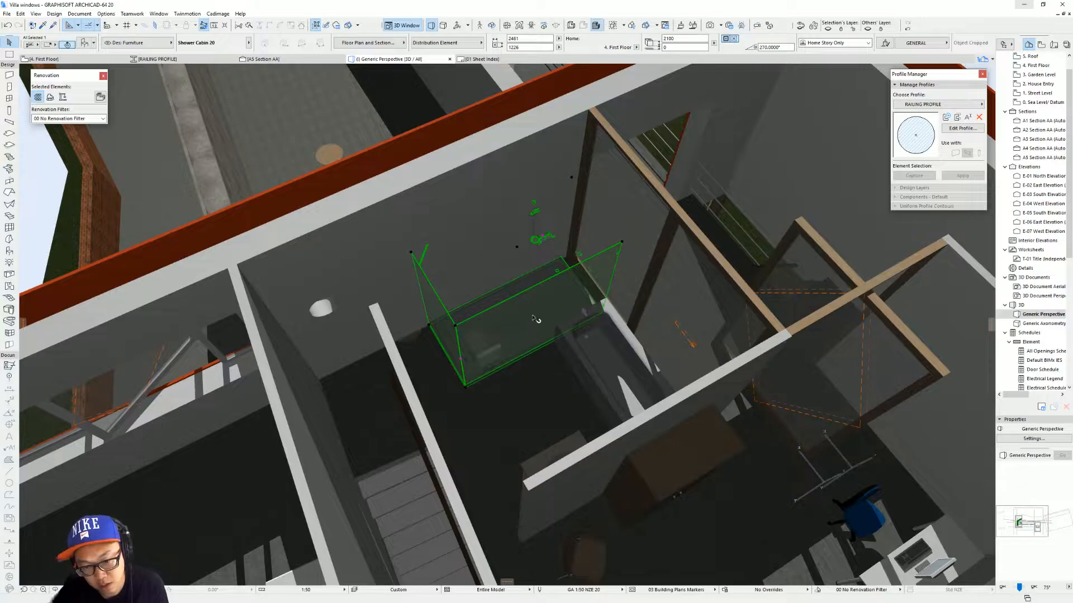
pyautogui.keyDown('shift'); pyautogui.moveTo(546, 327); pyautogui.dragTo(546, 307, button='middle'); pyautogui.keyUp('shift')
pyautogui.doubleClick(551, 308)
pyautogui.click(547, 202)
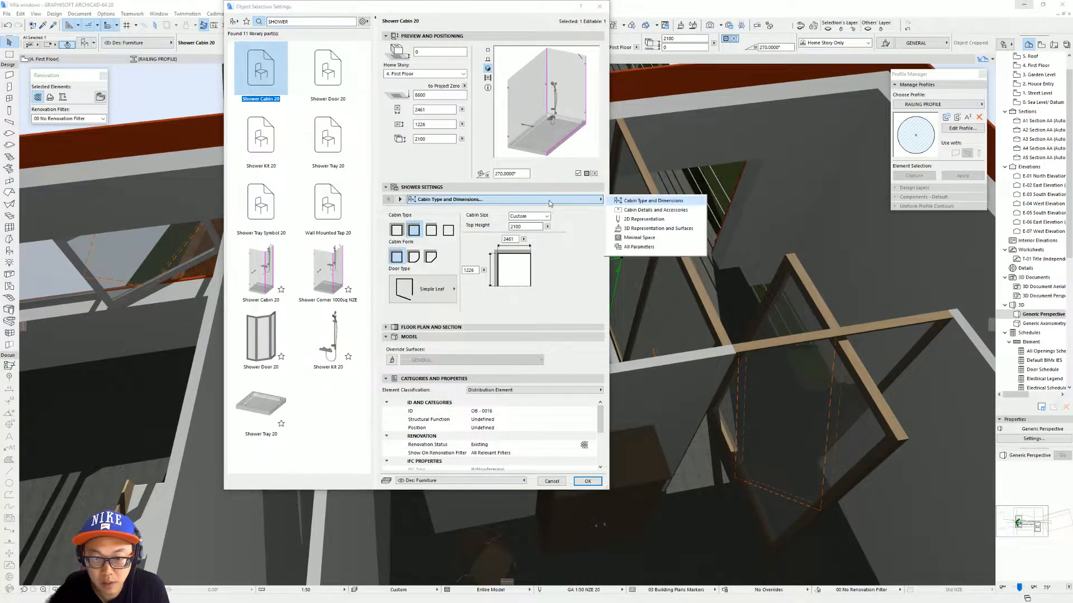
pyautogui.click(438, 288)
pyautogui.click(440, 285)
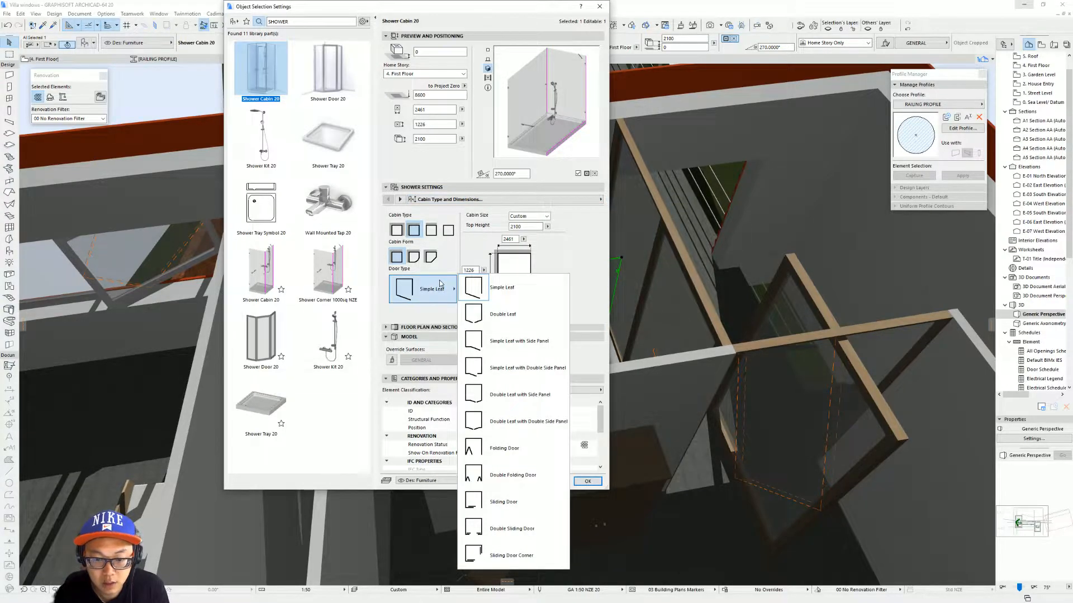
pyautogui.click(558, 377)
pyautogui.press('Return')
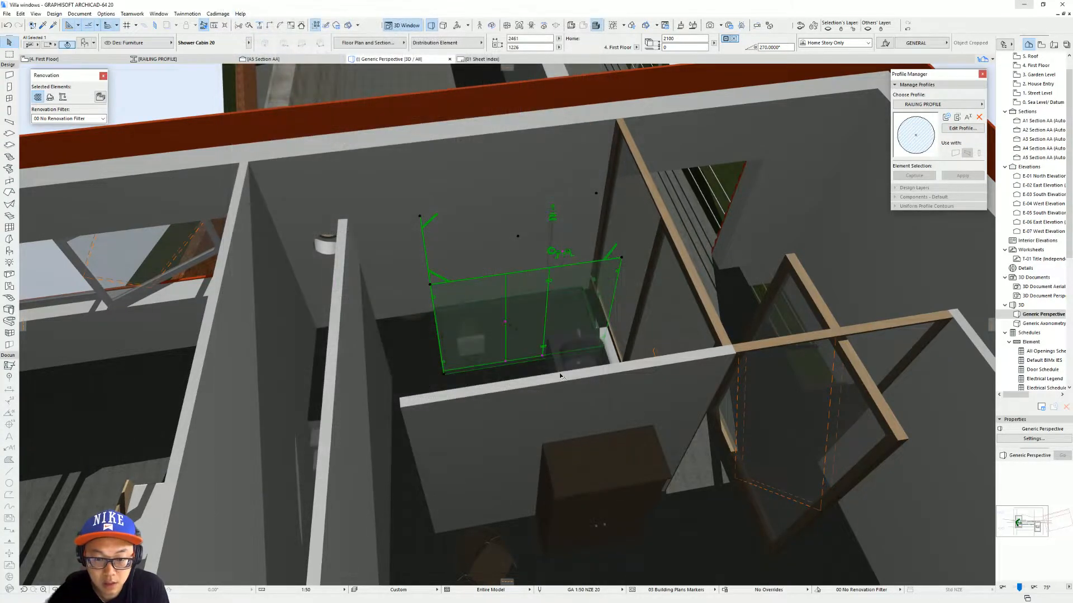
# Set the shower cabin's cabin glass surface to Glass - Satin.
pyautogui.hotkey('ctrl', 't')
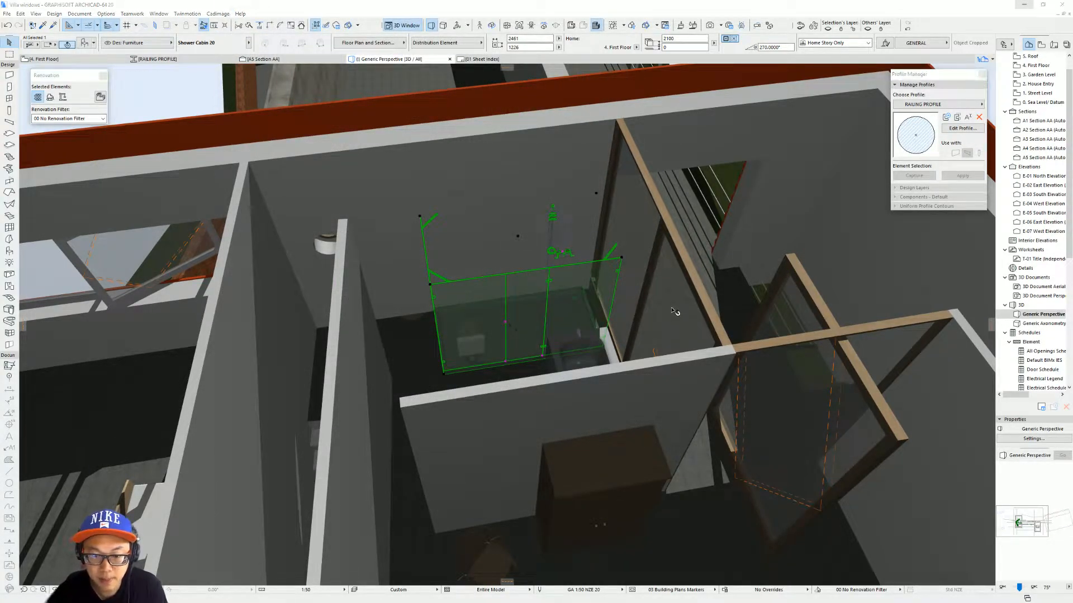
pyautogui.click(600, 200)
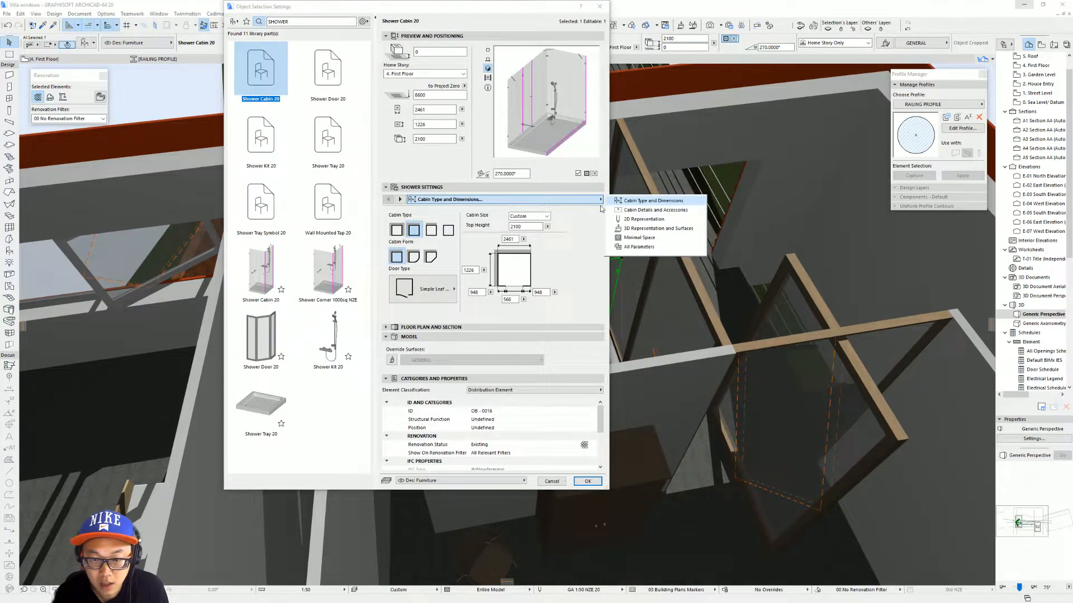
pyautogui.click(676, 229)
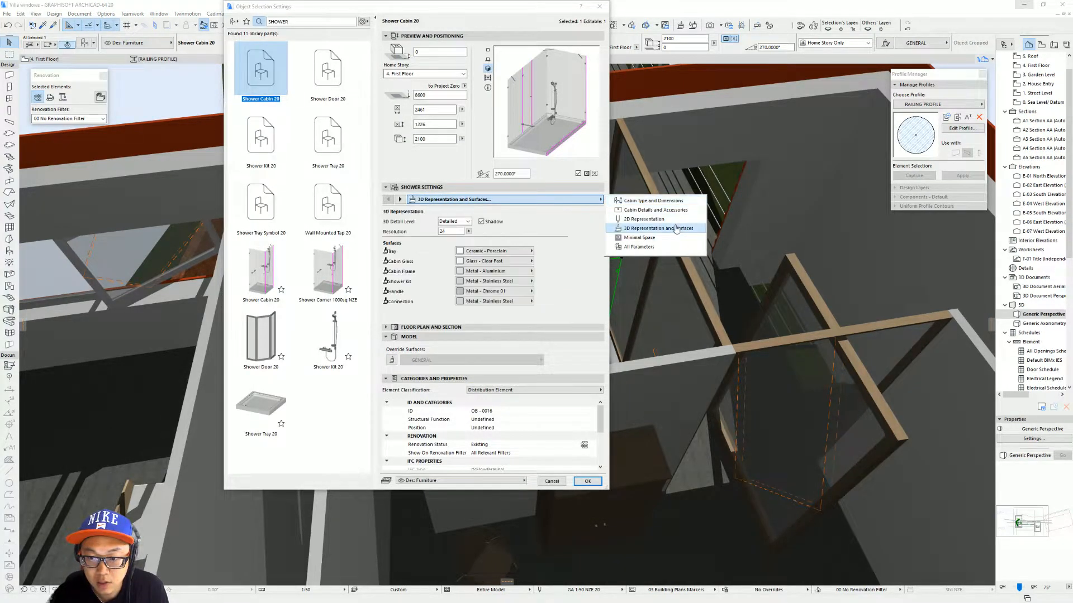
pyautogui.click(508, 261)
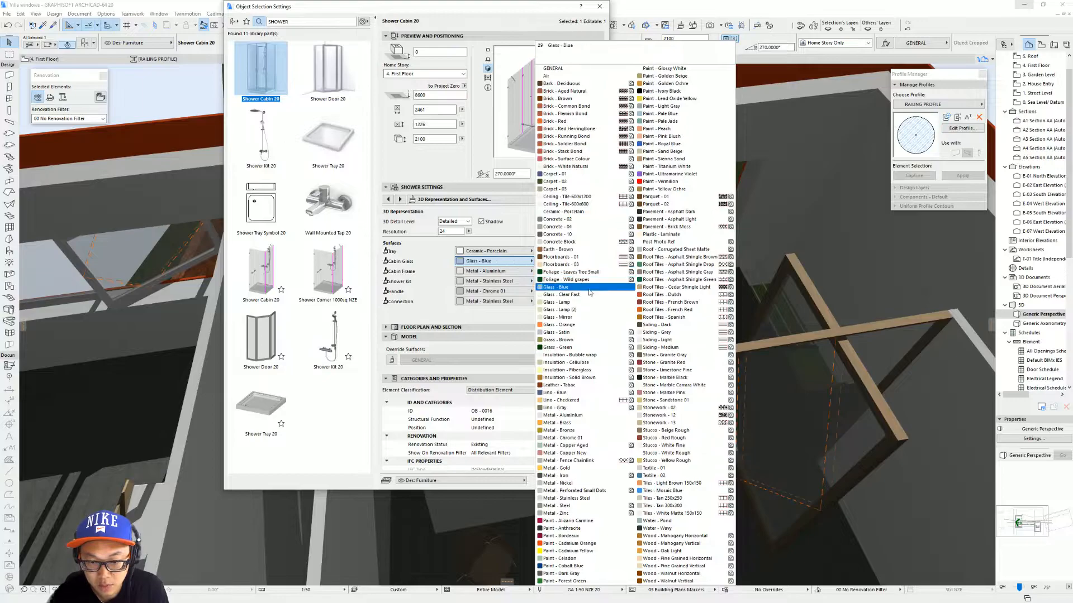
pyautogui.click(591, 332)
pyautogui.press('Return')
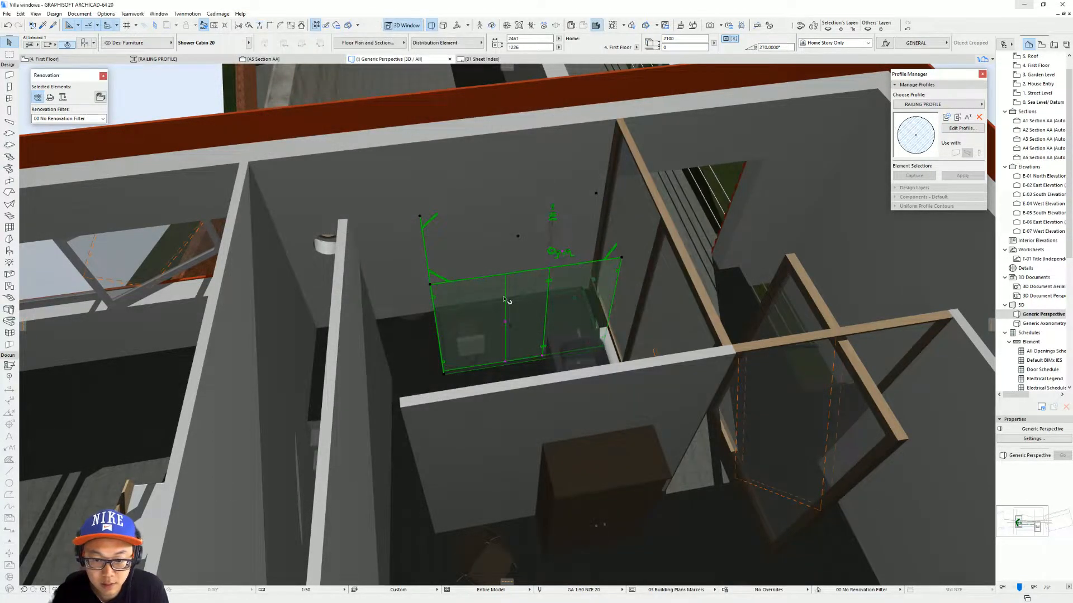
pyautogui.scroll(5, 657, 286)
pyautogui.keyDown('shift'); pyautogui.moveTo(657, 286); pyautogui.dragTo(691, 275, button='middle'); pyautogui.keyUp('shift')
pyautogui.scroll(1, 540, 292)
pyautogui.moveTo(541, 292)
pyautogui.keyDown('shift'); pyautogui.mouseDown(button='middle')
pyautogui.moveTo(605, 285)
pyautogui.moveTo(539, 308)
pyautogui.mouseUp(button='middle'); pyautogui.keyUp('shift')
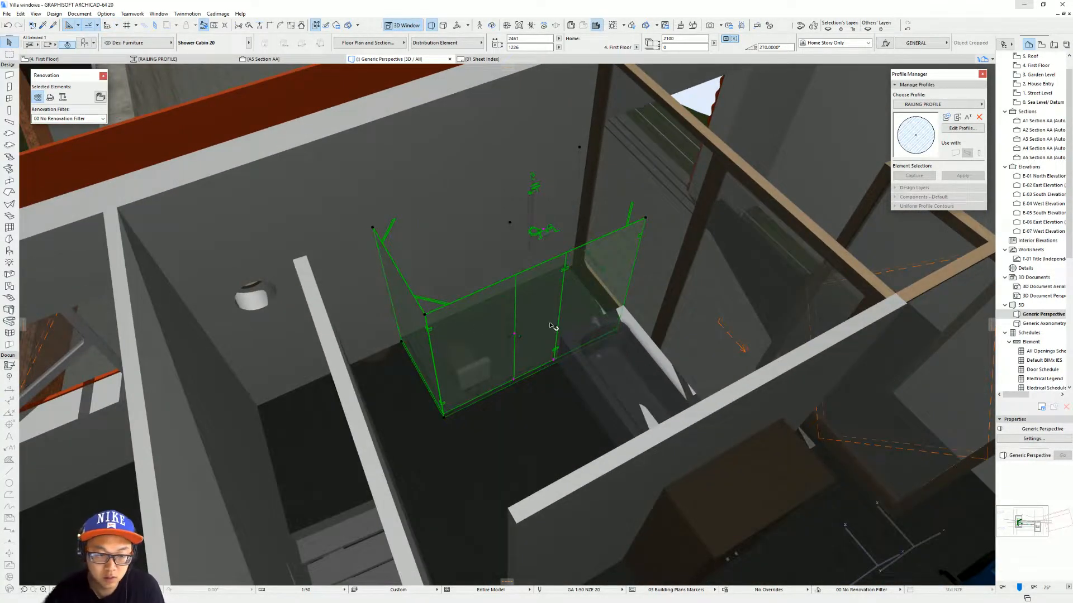
pyautogui.hotkey('ctrl', 't')
pyautogui.click(512, 263)
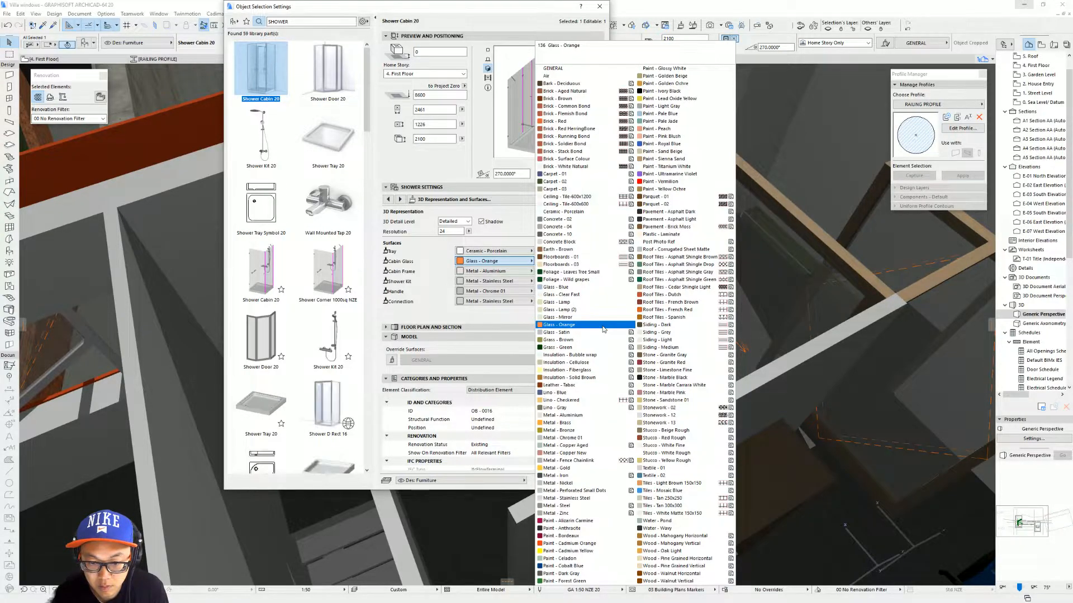
pyautogui.press('Escape')
pyautogui.press('Escape')
pyautogui.press('Escape')
# Enable the bracket and remove the grab bar in the shower cabin's details and accessories settings.
pyautogui.scroll(-3, 449, 297)
pyautogui.keyDown('shift'); pyautogui.moveTo(450, 297); pyautogui.dragTo(597, 411, button='middle'); pyautogui.keyUp('shift')
pyautogui.scroll(3, 561, 365)
pyautogui.keyDown('shift'); pyautogui.moveTo(561, 366); pyautogui.dragTo(573, 341, button='middle'); pyautogui.keyUp('shift')
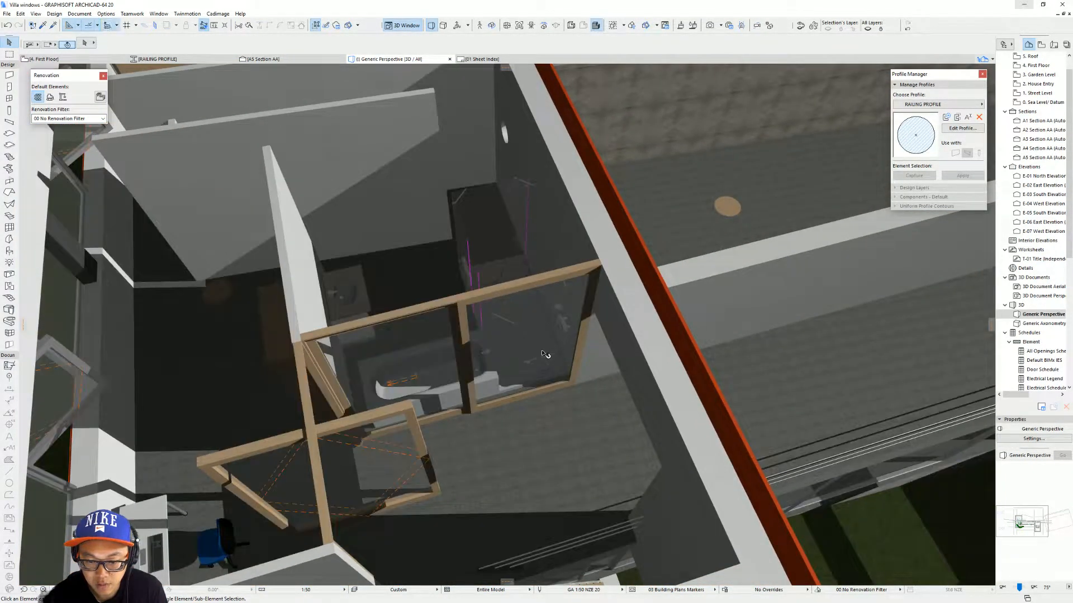
pyautogui.click(522, 243)
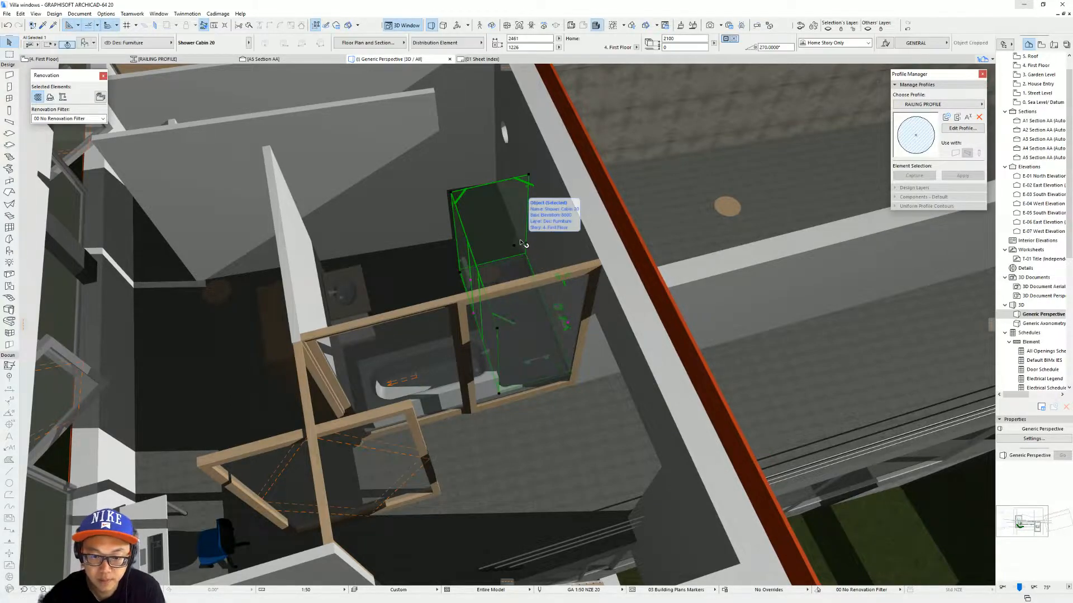
pyautogui.doubleClick(521, 242)
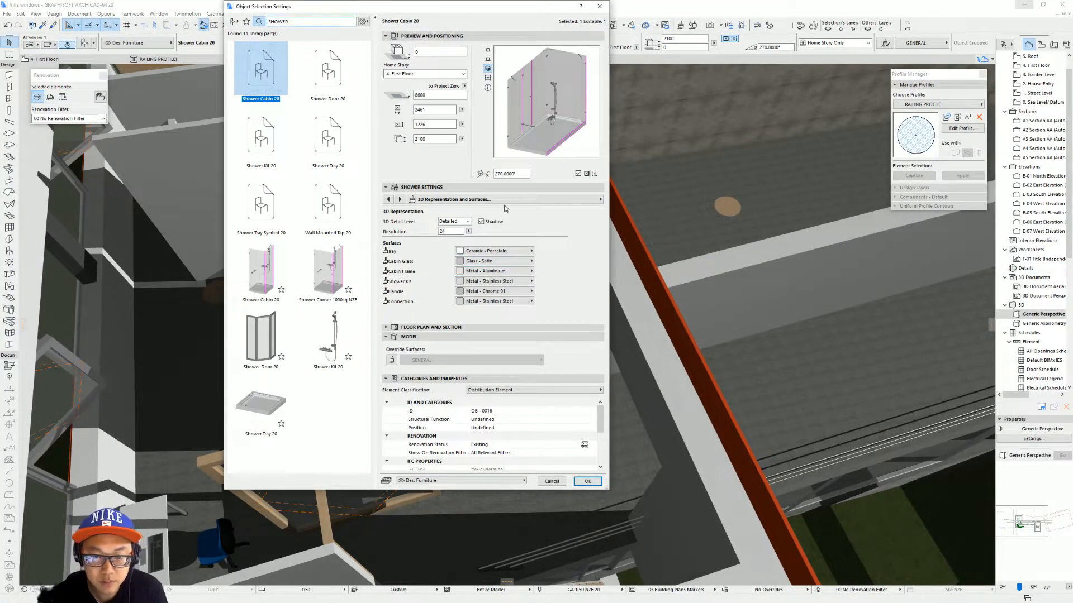
pyautogui.click(519, 199)
pyautogui.click(687, 210)
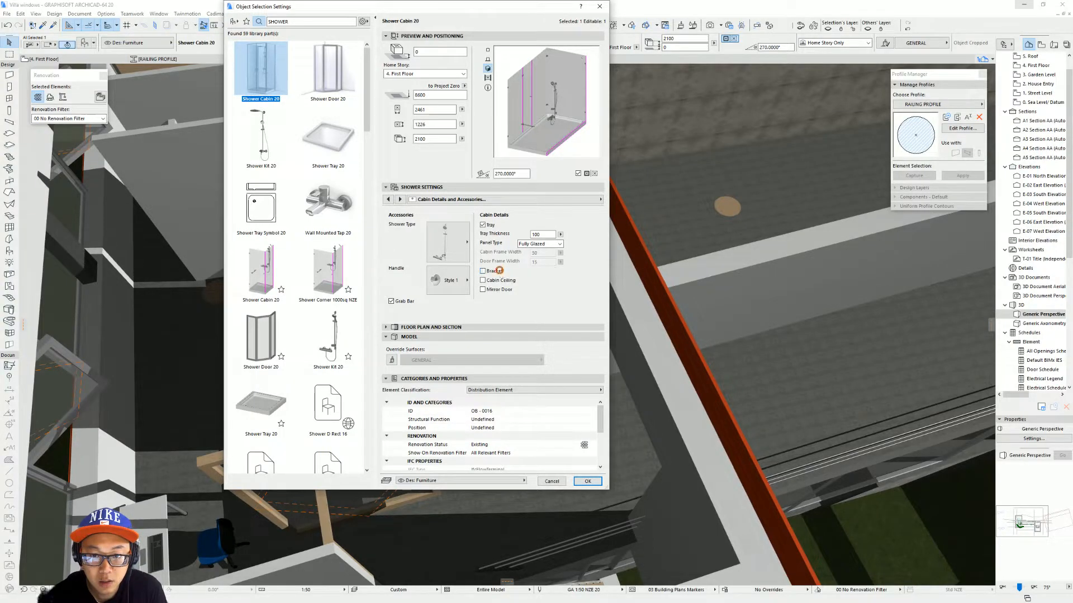
pyautogui.click(482, 271)
pyautogui.click(451, 282)
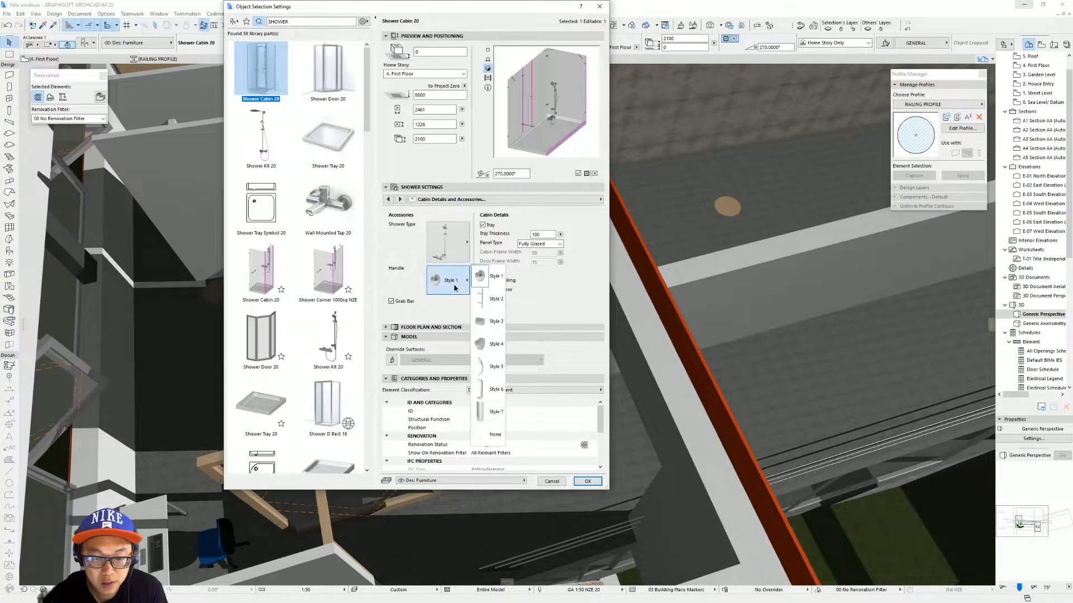
pyautogui.click(455, 288)
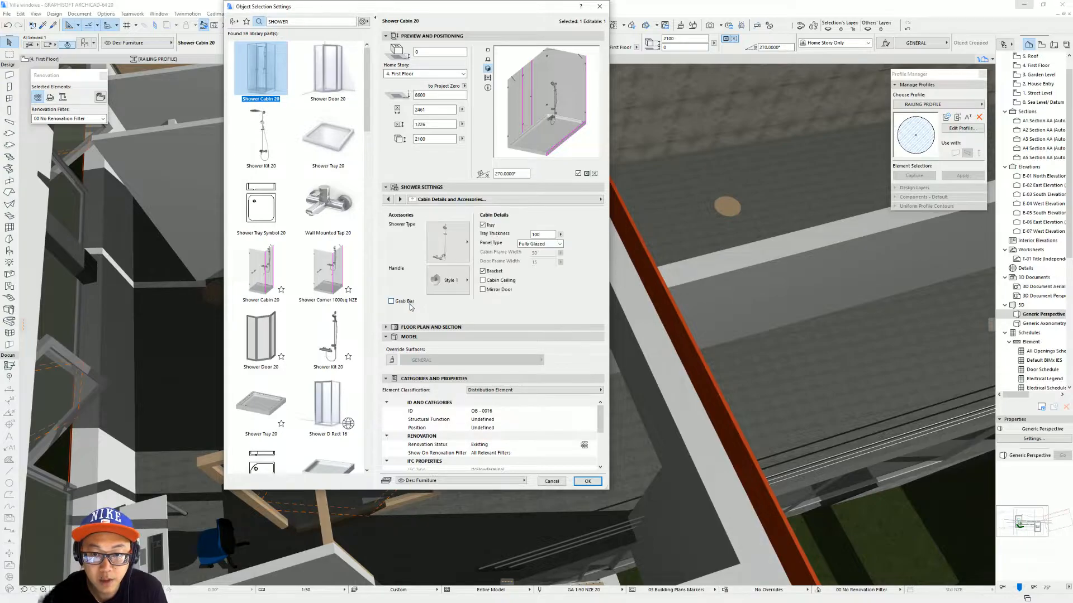
pyautogui.press('Return')
# Extend the thin partition wall on the bathroom's left side up to the staircase.
pyautogui.scroll(-5, 510, 320)
pyautogui.moveTo(510, 320)
pyautogui.keyDown('shift'); pyautogui.mouseDown(button='middle')
pyautogui.moveTo(741, 333)
pyautogui.moveTo(503, 326)
pyautogui.mouseUp(button='middle'); pyautogui.keyUp('shift')
pyautogui.scroll(3, 435, 324)
pyautogui.keyDown('shift'); pyautogui.moveTo(436, 323); pyautogui.dragTo(487, 476, button='middle'); pyautogui.keyUp('shift')
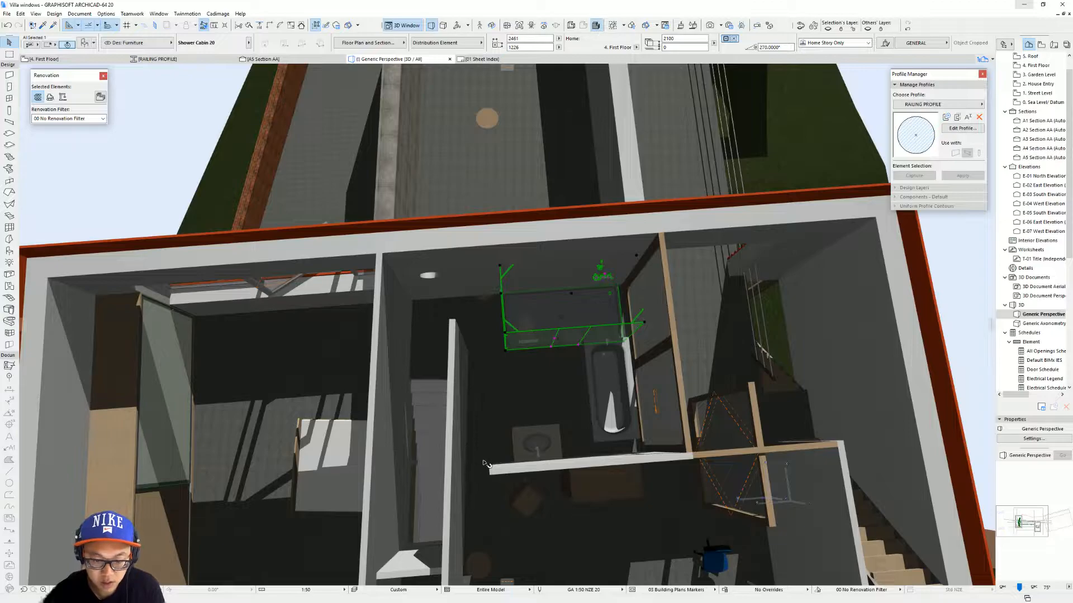
pyautogui.press('F2')
pyautogui.press('Escape')
pyautogui.scroll(2, 355, 231)
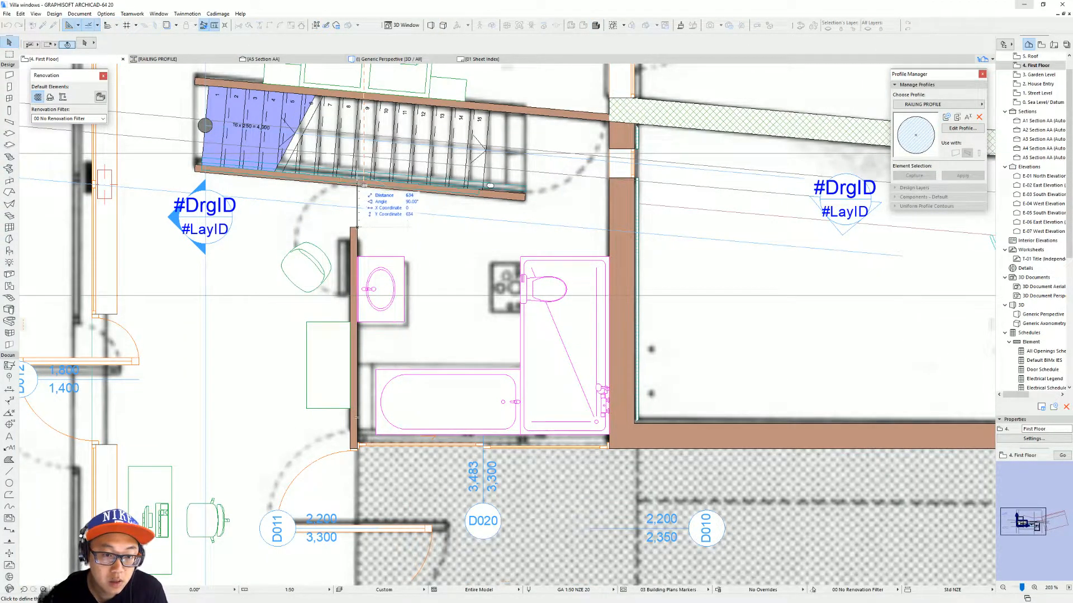
pyautogui.click(358, 230)
pyautogui.click(357, 228)
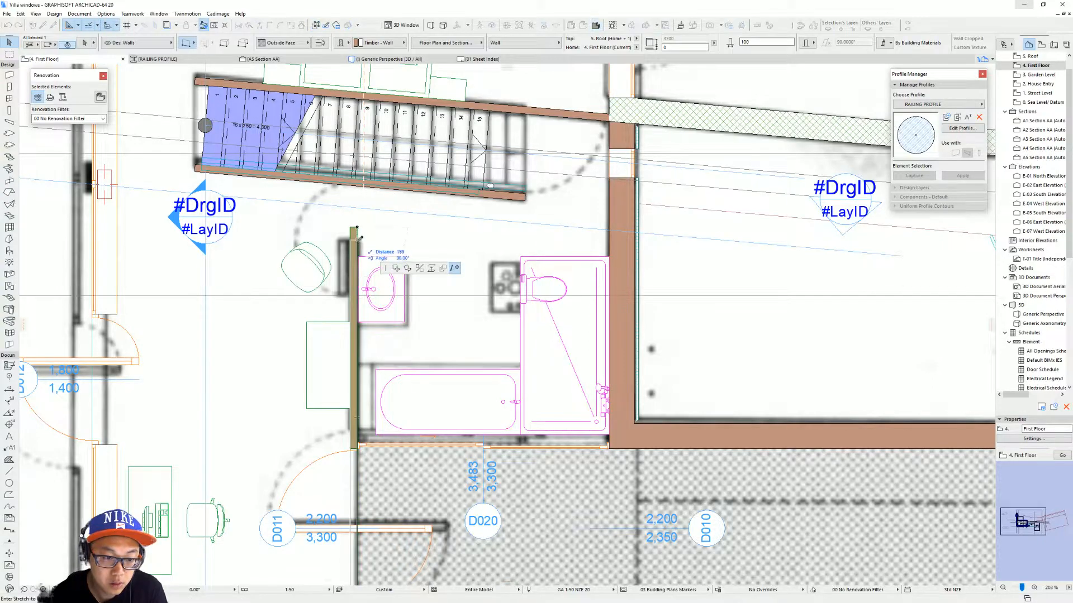
pyautogui.click(358, 180)
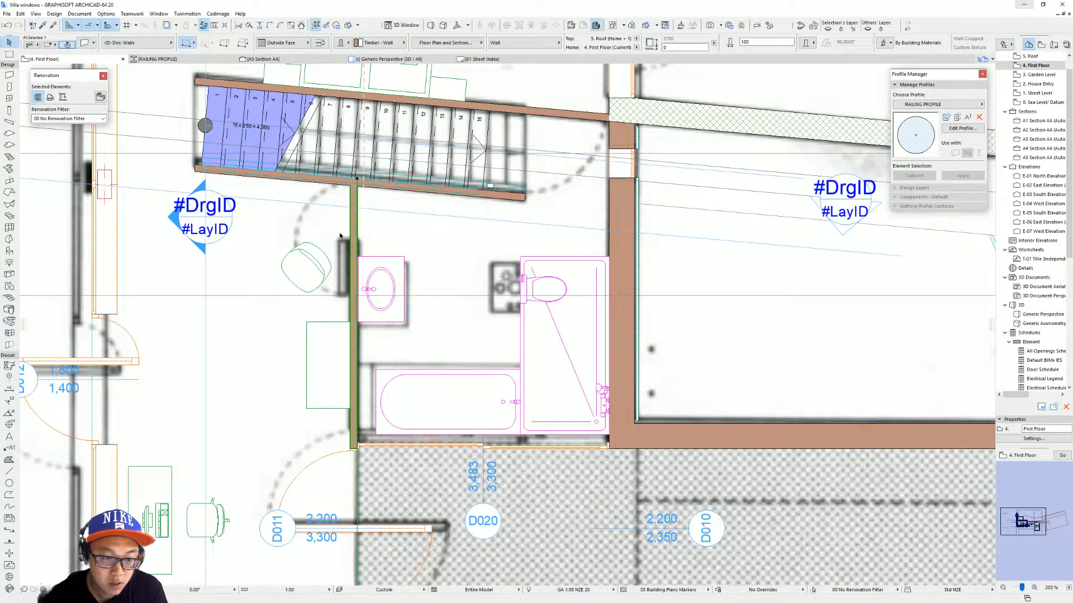
pyautogui.moveTo(344, 252); pyautogui.dragTo(497, 267, button='middle')
pyautogui.press('Escape')
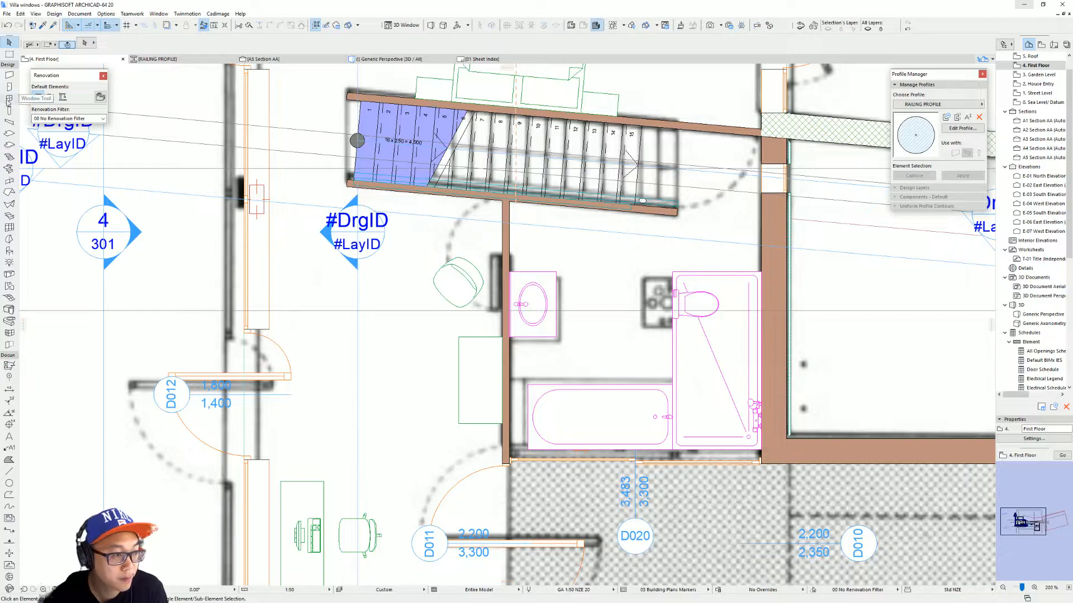
# Insert a hinged Door 20 with a Style 1 leaf into the partition wall between the staircase and the bathroom.
pyautogui.click(9, 87)
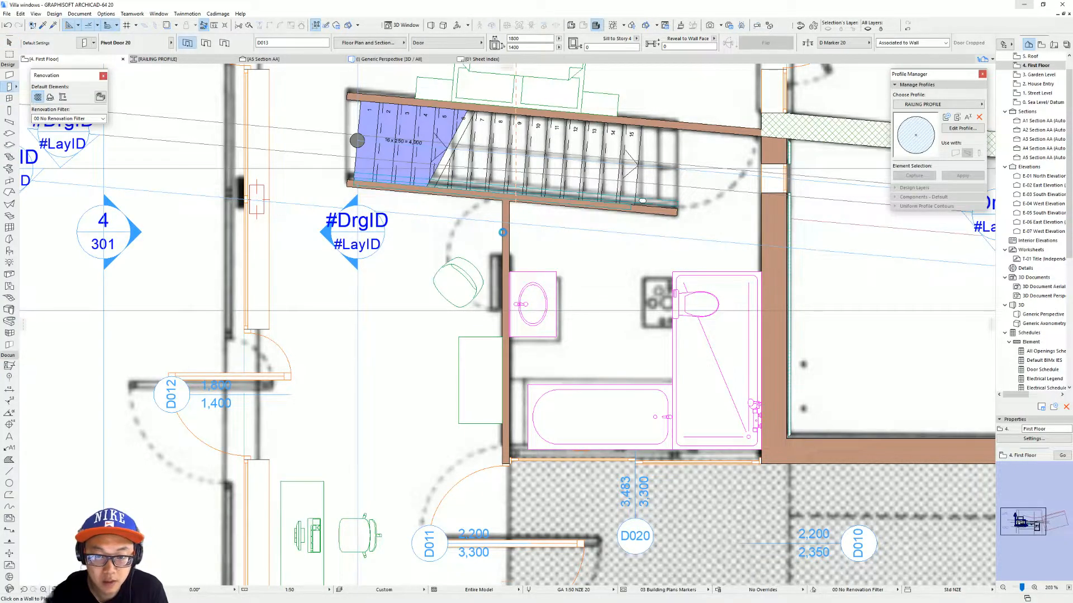
pyautogui.hotkey('ctrl', 't')
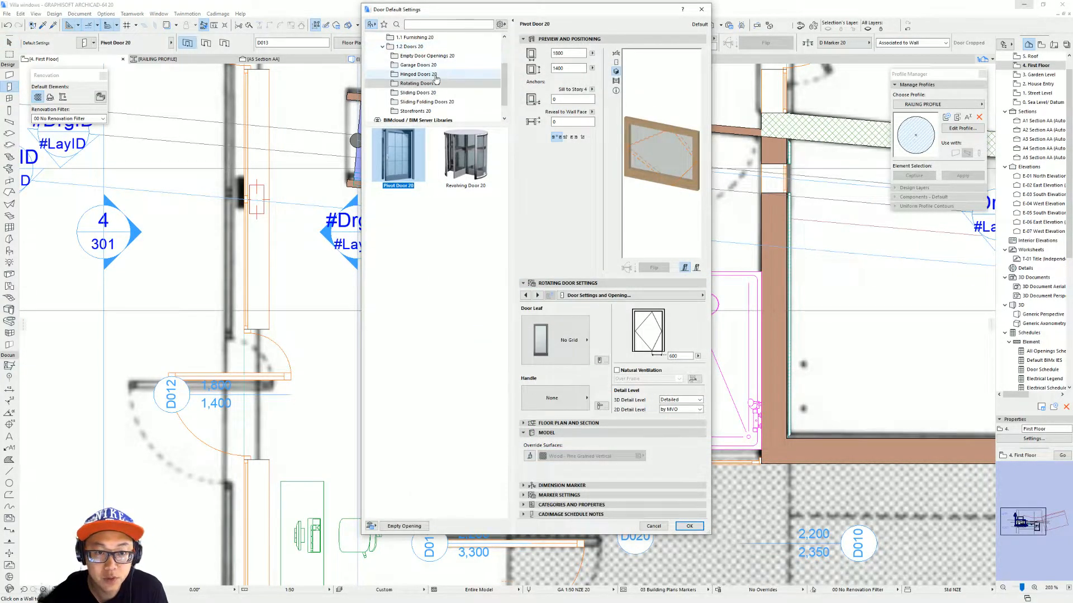
pyautogui.click(435, 75)
pyautogui.click(474, 428)
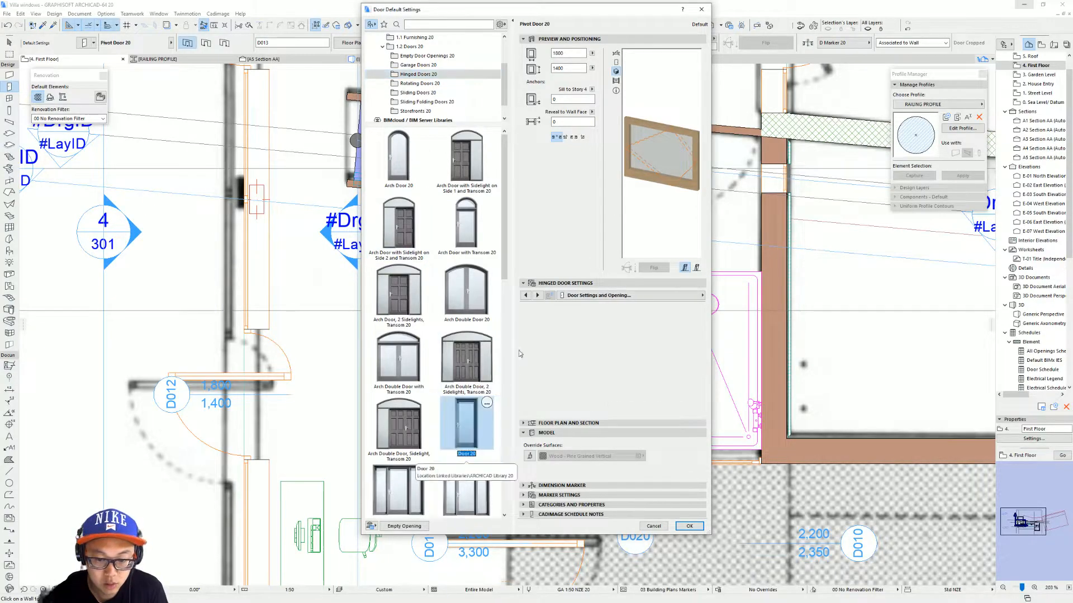
pyautogui.click(567, 358)
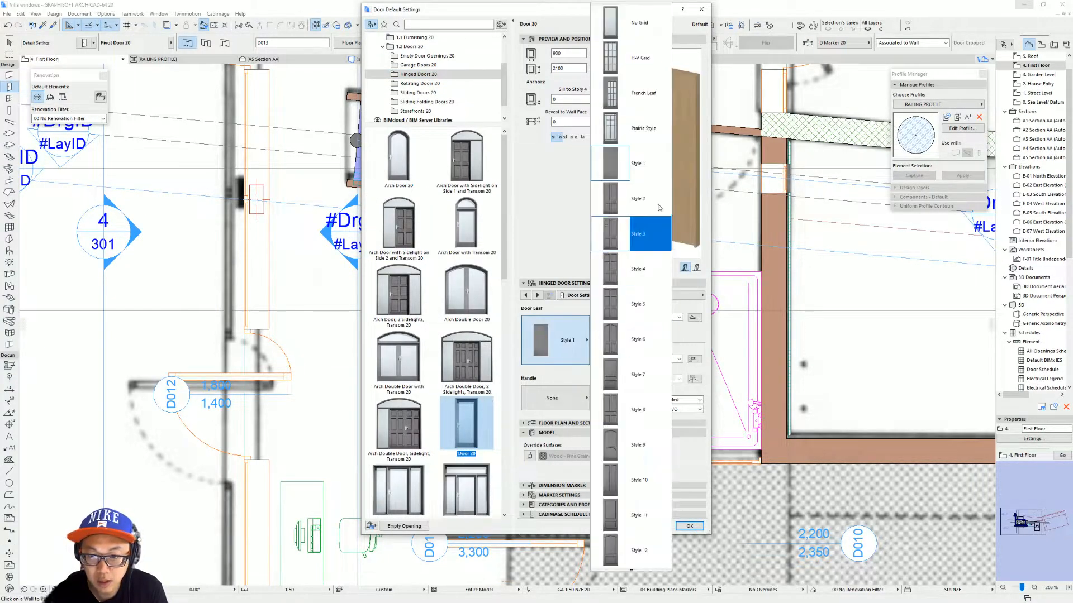
pyautogui.click(654, 161)
pyautogui.click(689, 526)
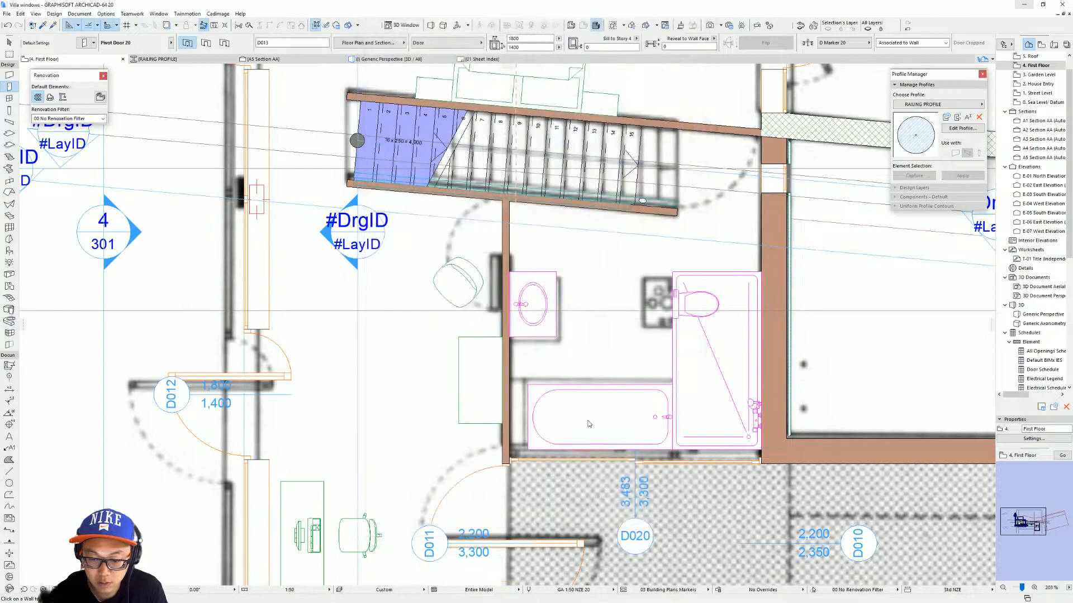
pyautogui.click(500, 235)
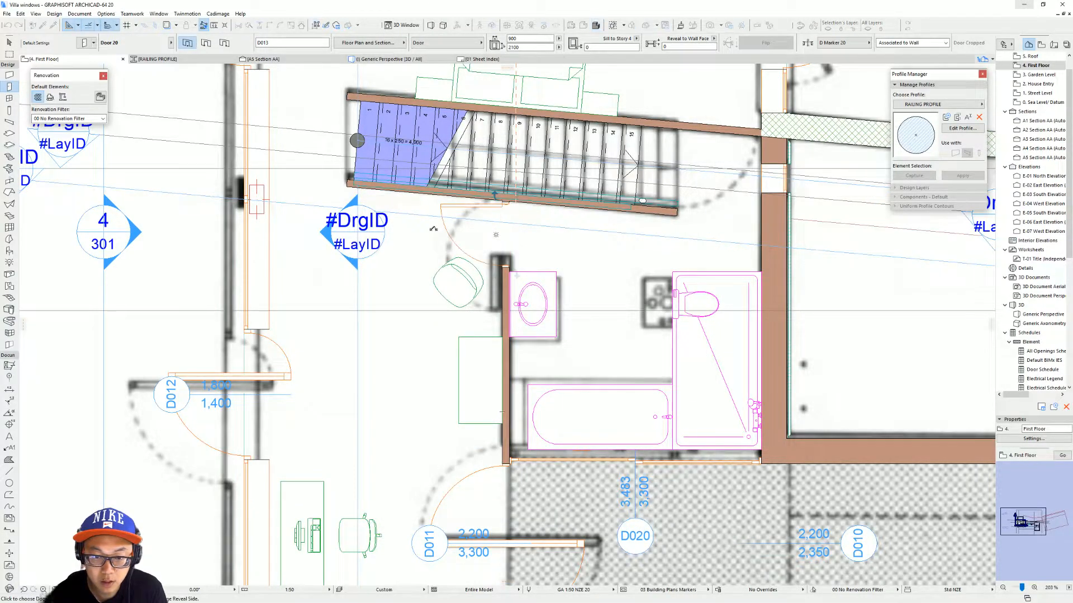
pyautogui.click(494, 274)
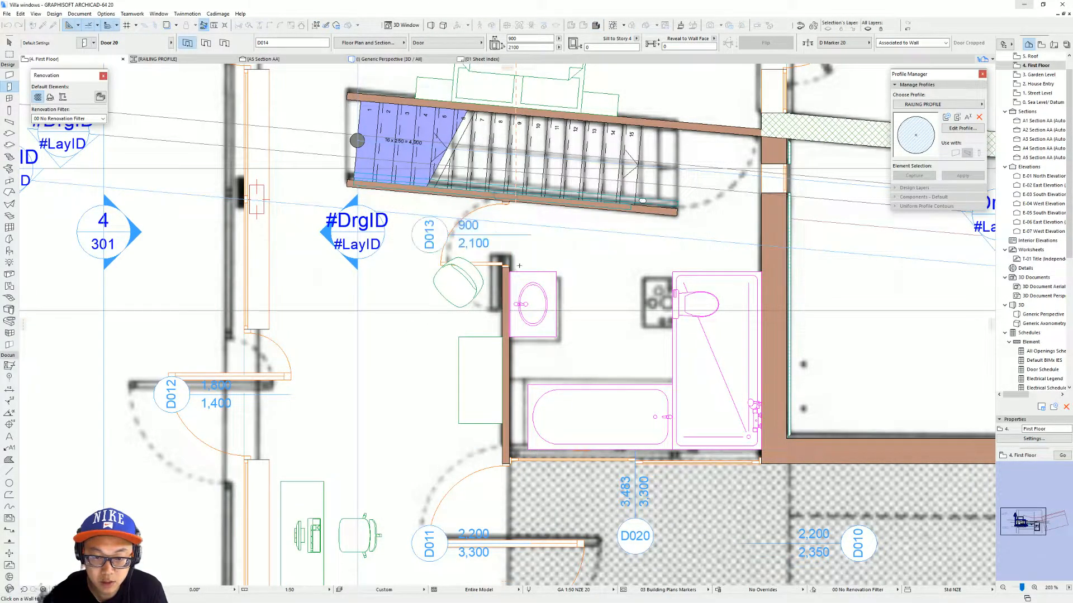
pyautogui.press('Escape')
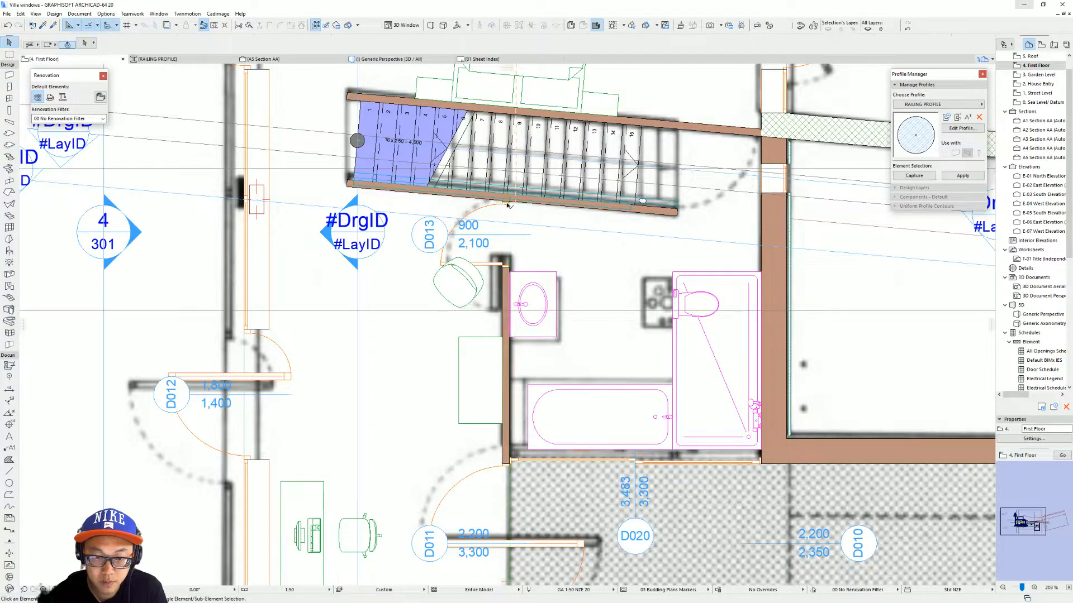
# Try to widen the new door by stretching its edge, then undo it.
pyautogui.scroll(3, 509, 205)
pyautogui.click(503, 202)
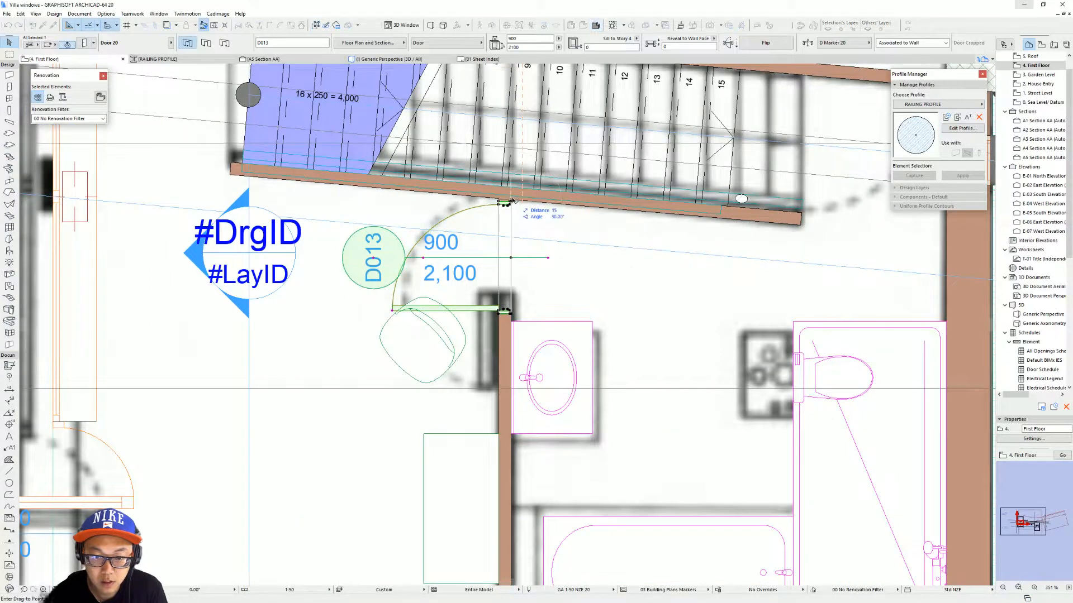
pyautogui.press('Escape')
pyautogui.scroll(-2, 501, 329)
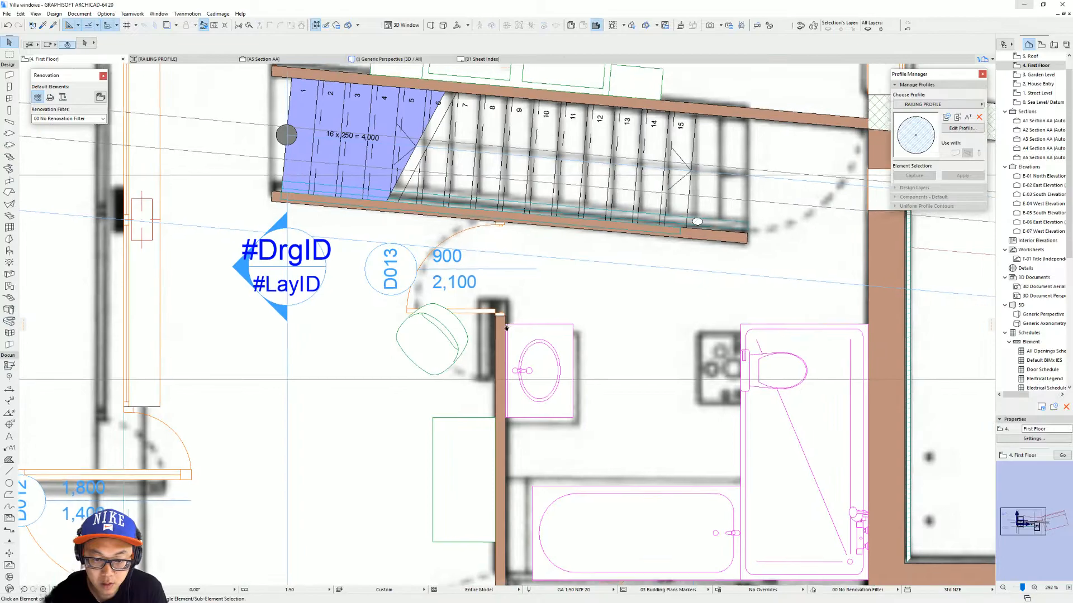
pyautogui.click(497, 318)
pyautogui.click(498, 318)
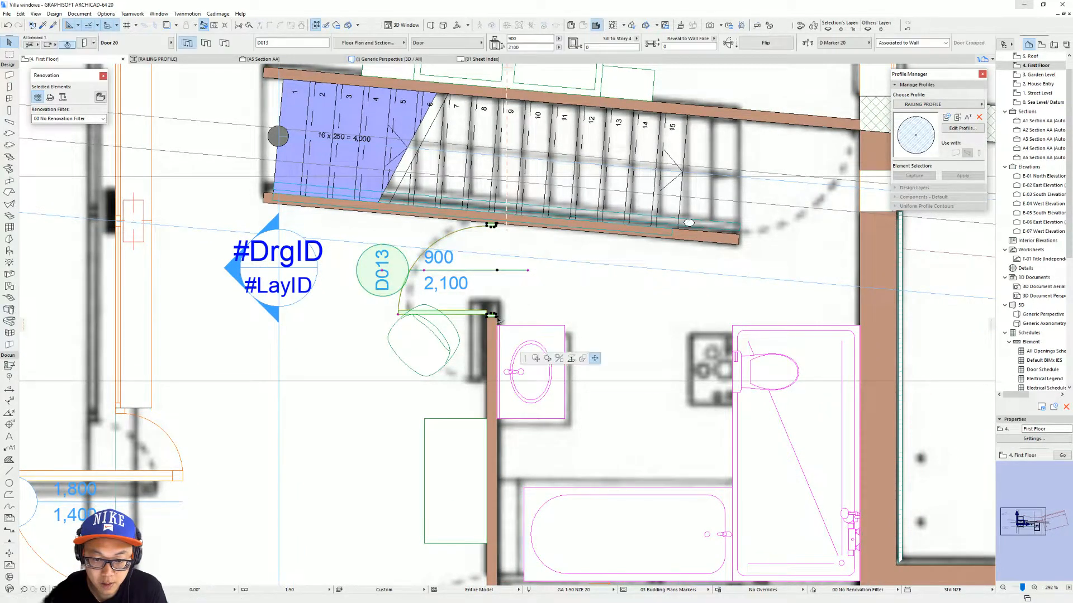
pyautogui.click(499, 321)
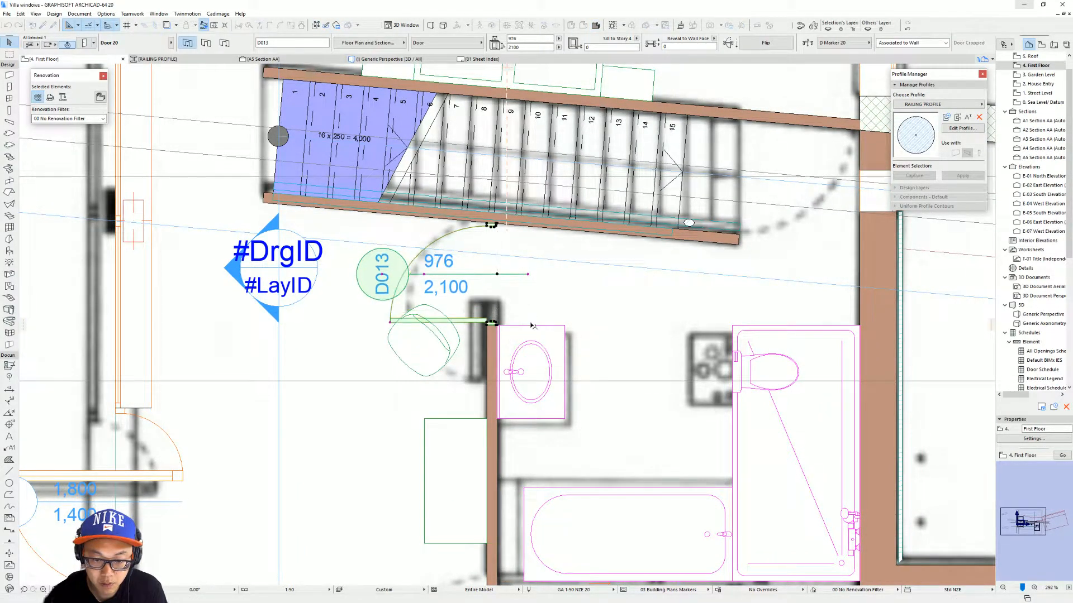
pyautogui.scroll(-2, 515, 324)
pyautogui.hotkey('ctrl', 'z')
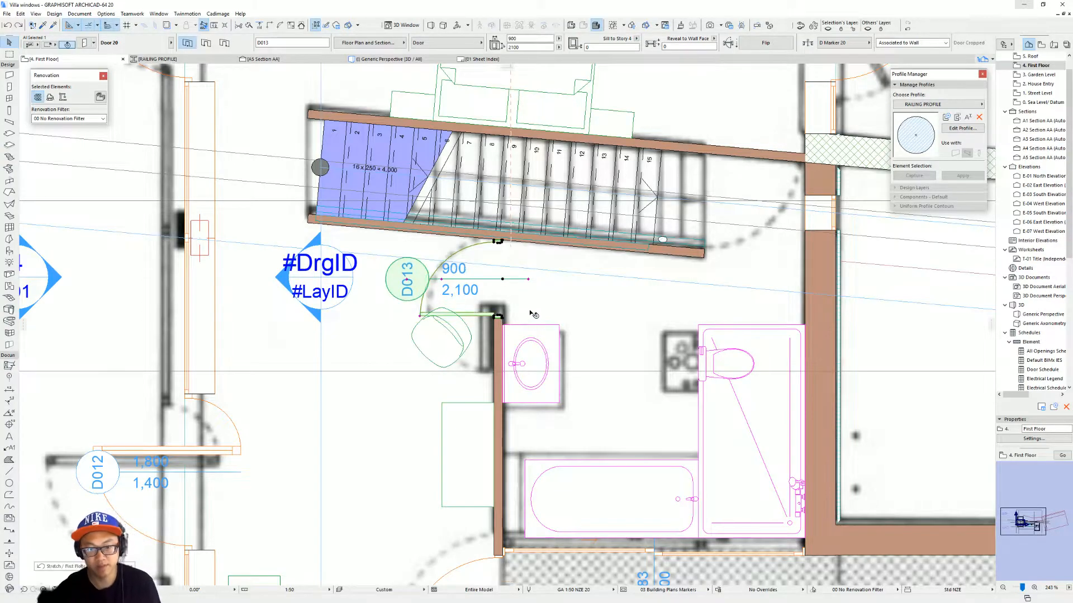
pyautogui.press('Escape')
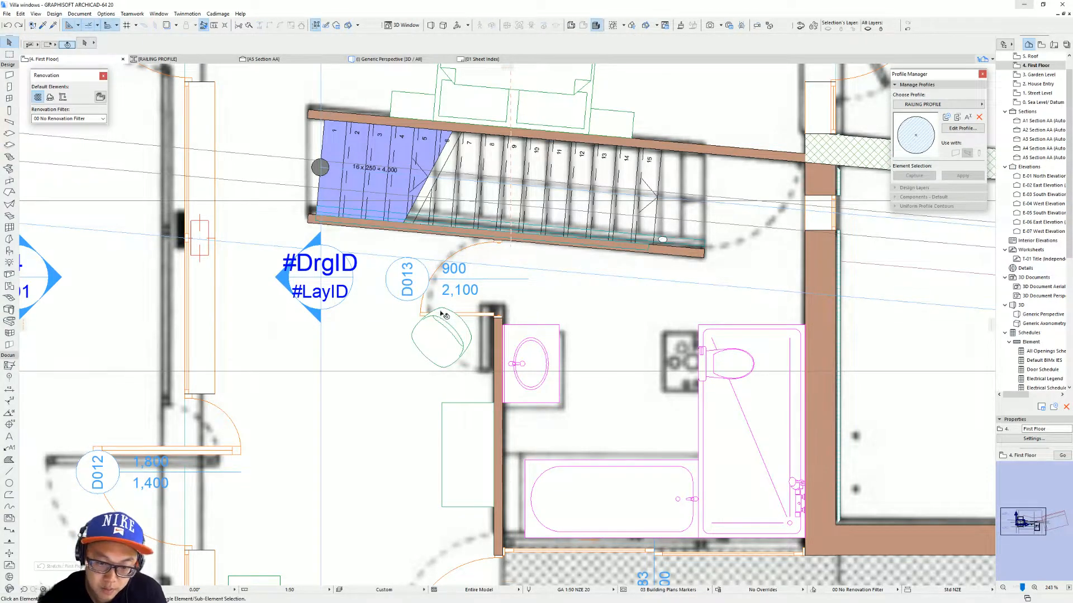
# Change the new door's opening side so it swings the other way.
pyautogui.click(424, 315)
pyautogui.press('Escape')
pyautogui.click(420, 316)
pyautogui.click(420, 317)
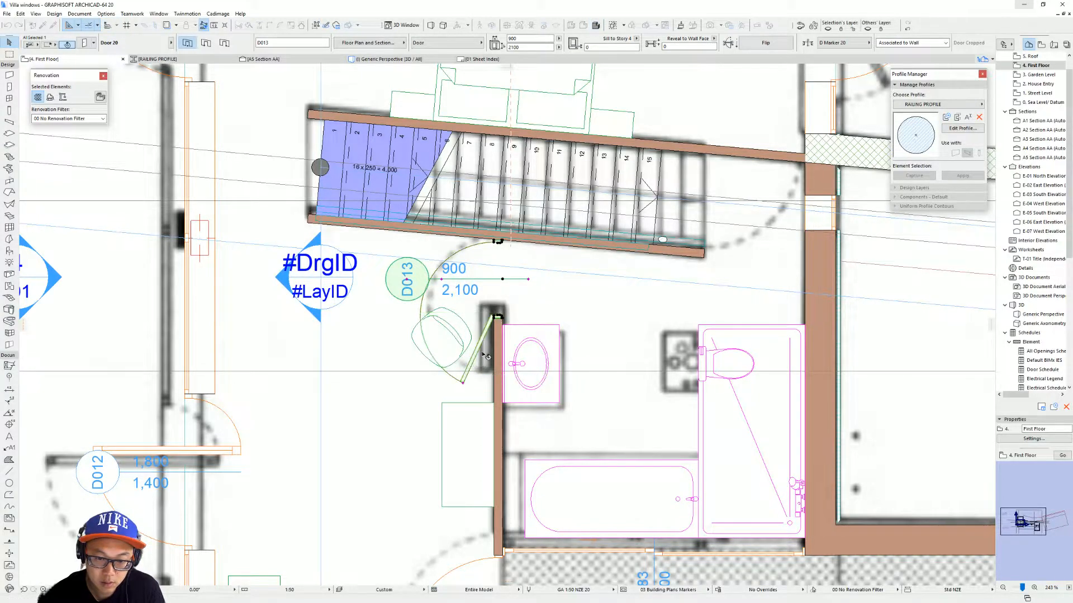
pyautogui.click(485, 360)
# Inspect the staircase by selecting it and checking it on the story below.
pyautogui.scroll(-3, 559, 330)
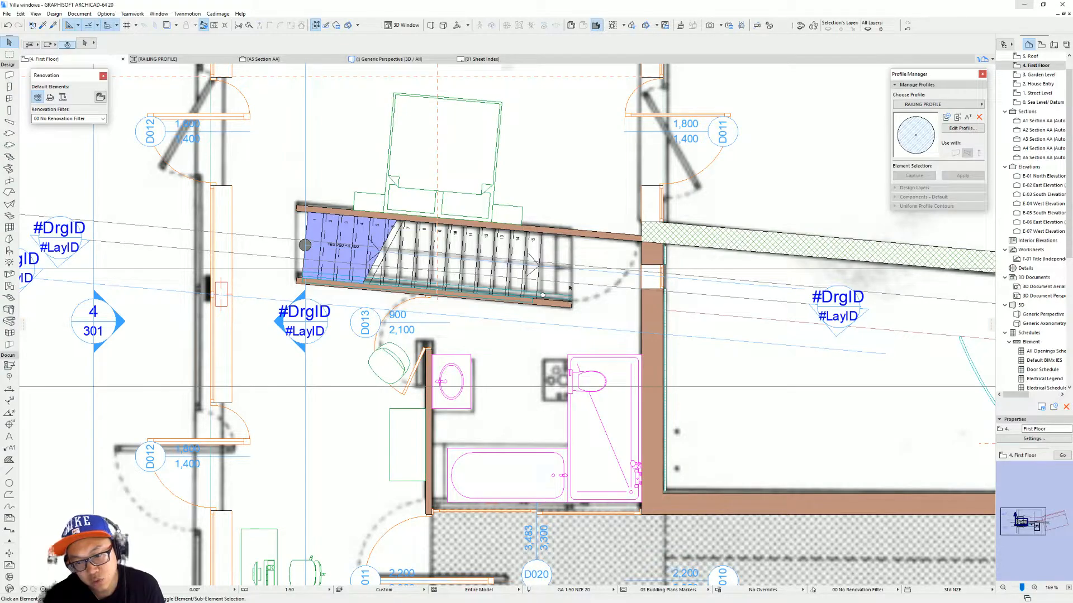
pyautogui.scroll(-2, 567, 311)
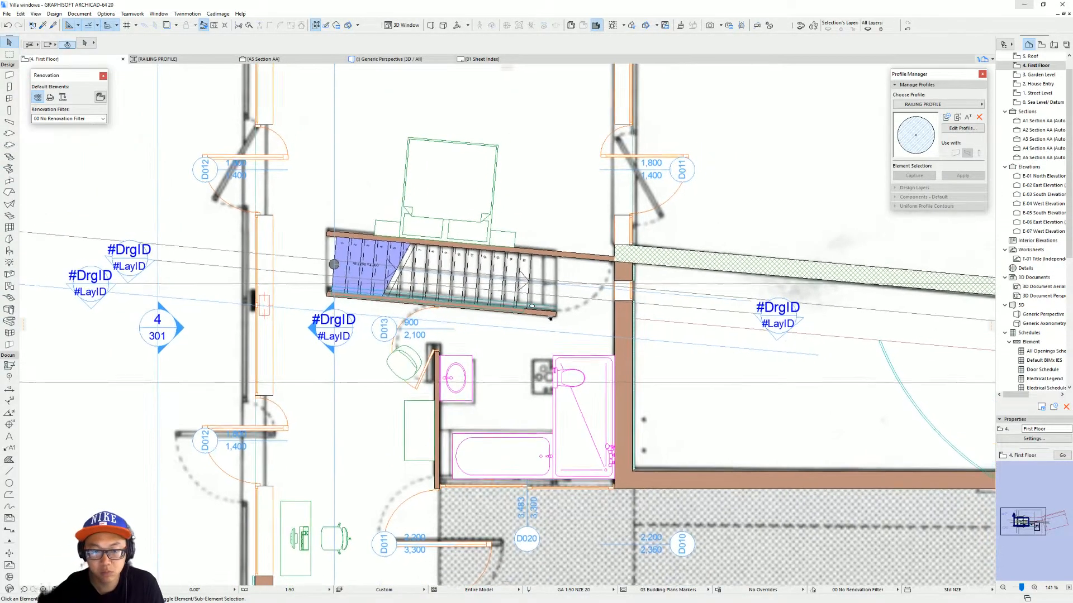
pyautogui.click(511, 304)
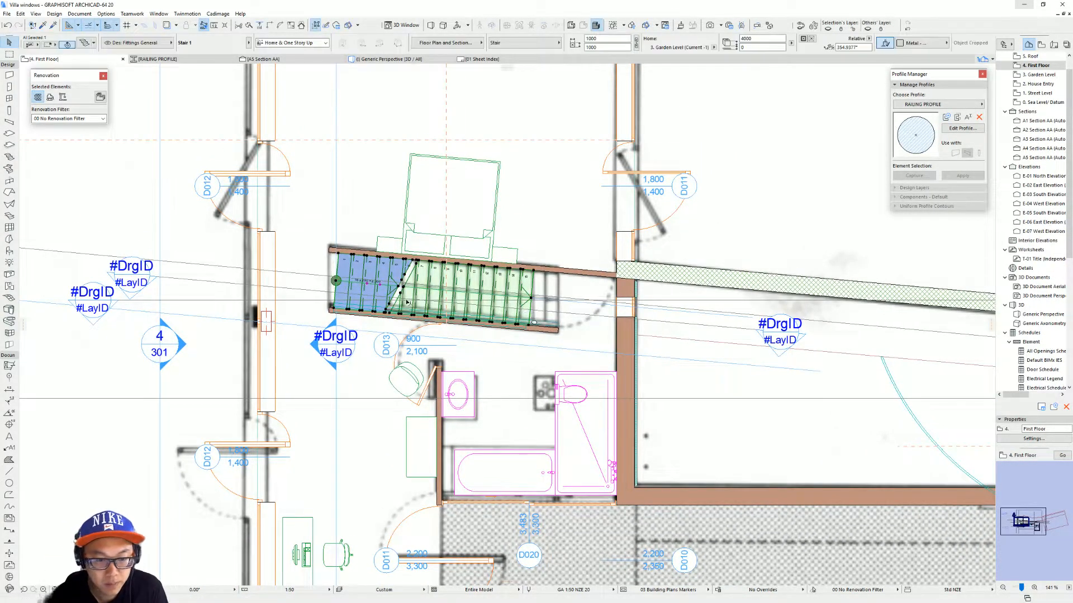
pyautogui.rightClick(450, 287)
pyautogui.click(527, 284)
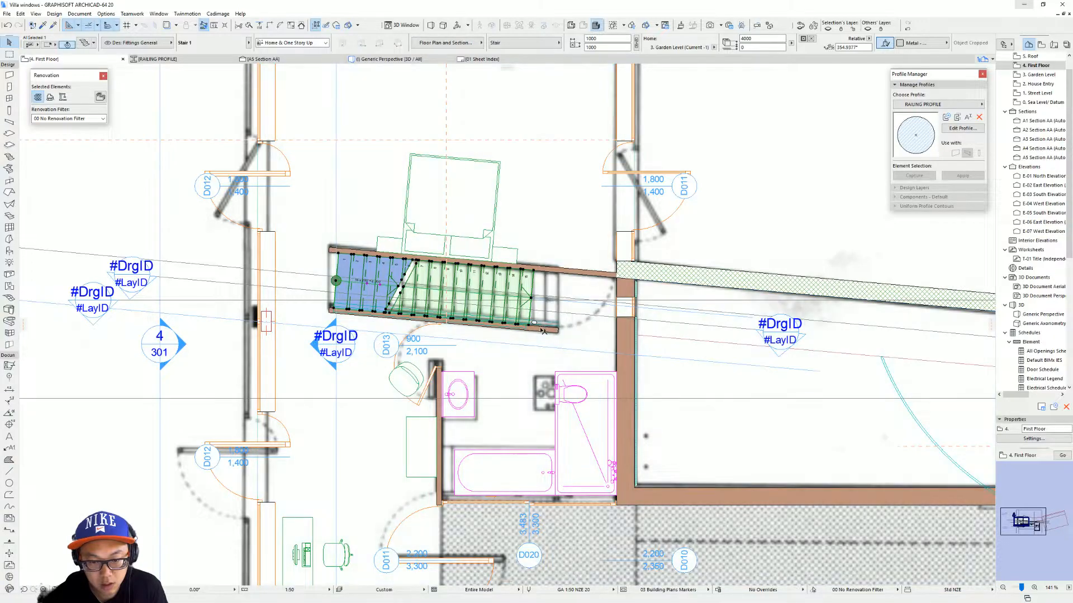
pyautogui.hotkey('ctrl', 'Down')
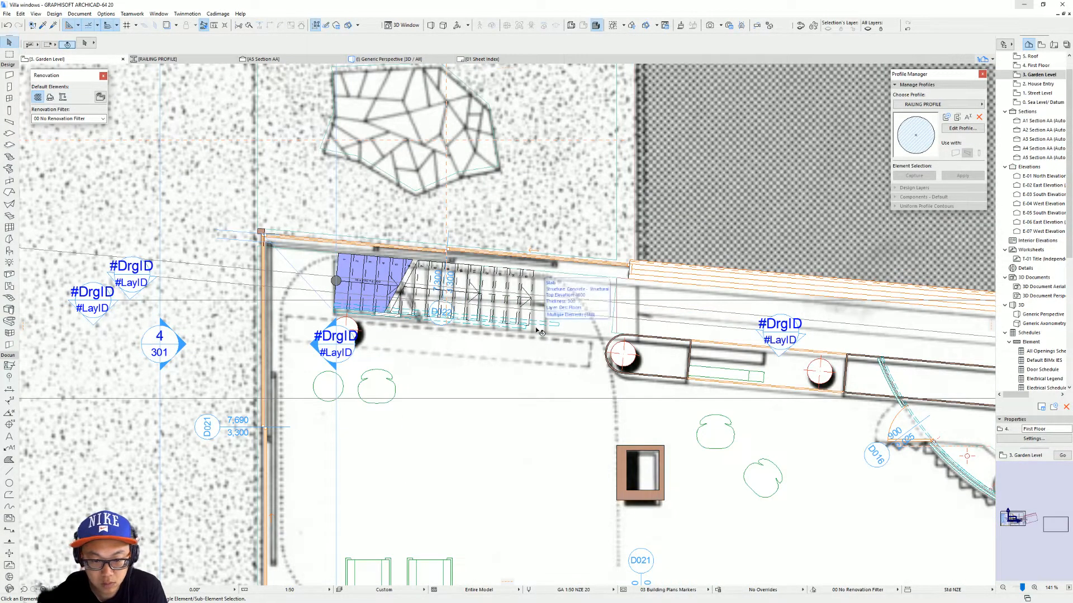
pyautogui.hotkey('ctrl', 'Up')
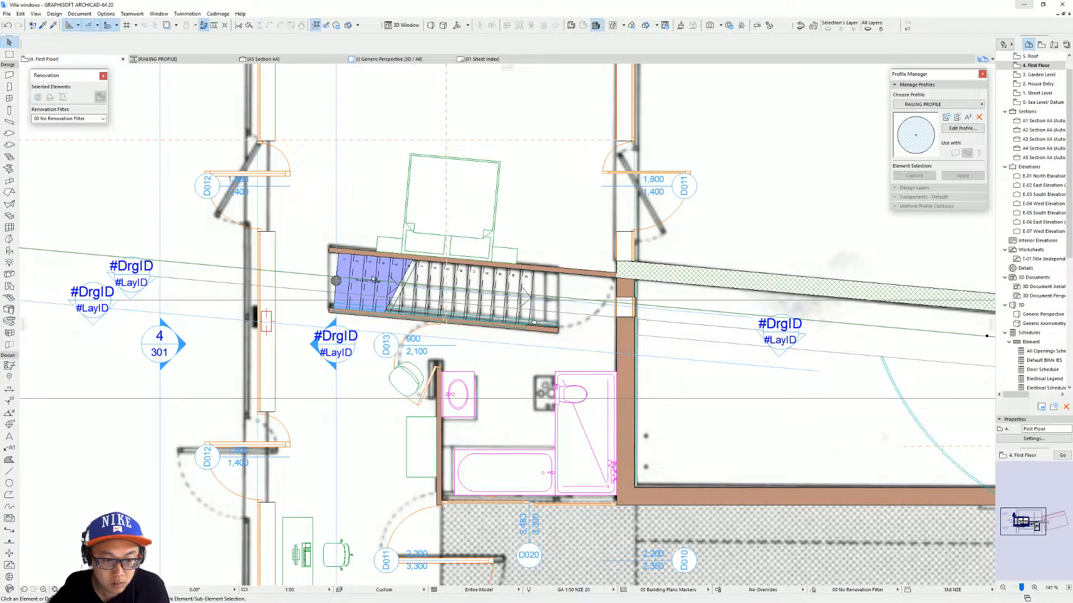
pyautogui.moveTo(335, 280); pyautogui.dragTo(464, 308)
pyautogui.hotkey('ctrl', 'z')
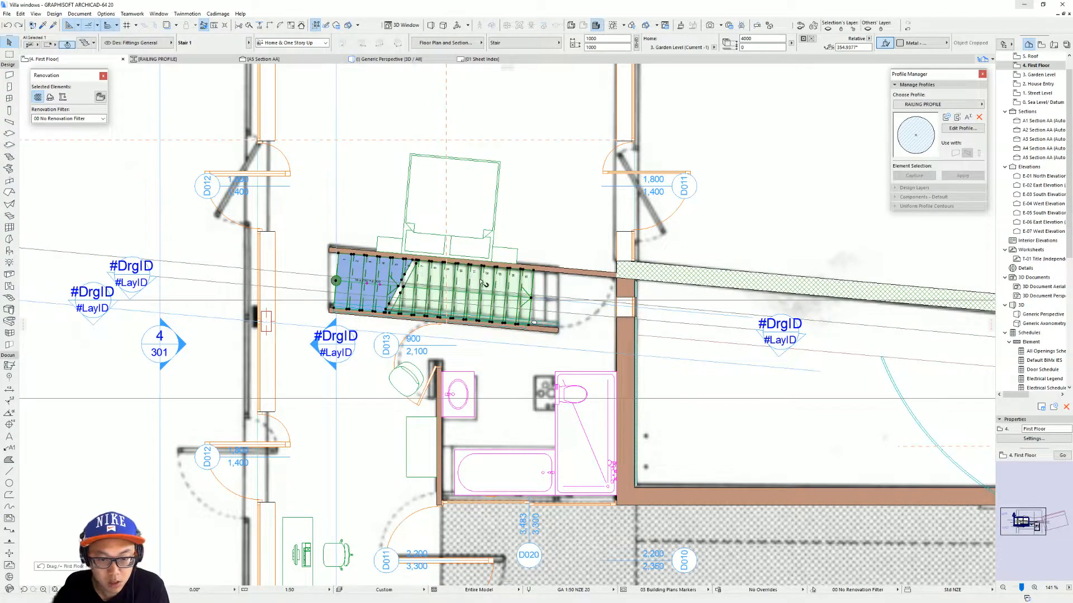
# Adjust the staircase's floor plan display on the first floor through its context options.
pyautogui.rightClick(484, 283)
pyautogui.moveTo(539, 395)
pyautogui.click(620, 426)
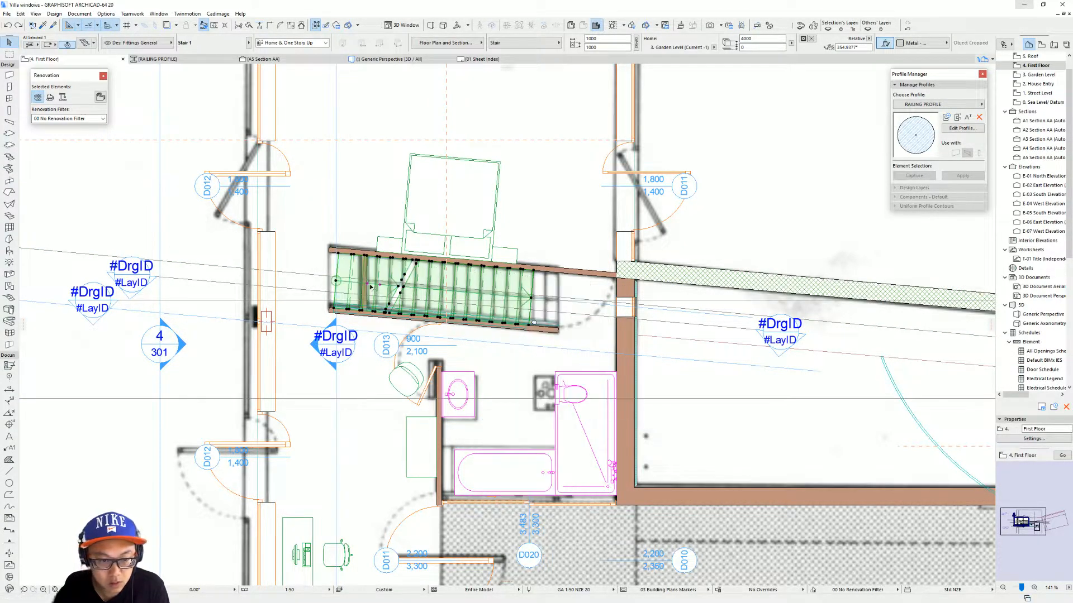
pyautogui.press('Escape')
pyautogui.click(559, 301)
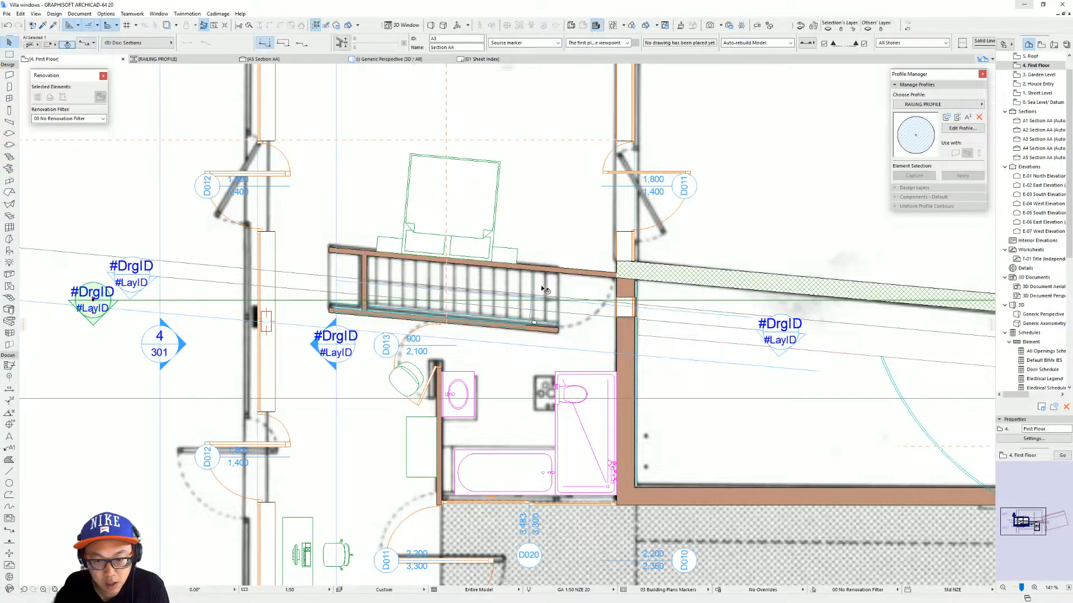
pyautogui.press('Escape')
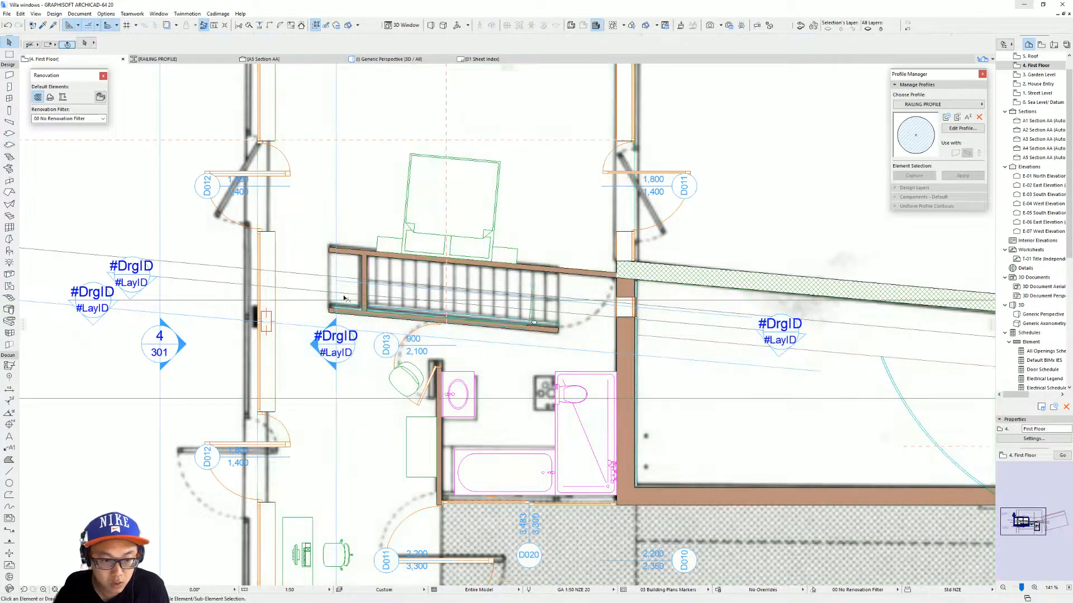
# Move the wardrobe from the upper room to an empty spot outside the building.
pyautogui.scroll(-2, 354, 270)
pyautogui.scroll(6, 369, 296)
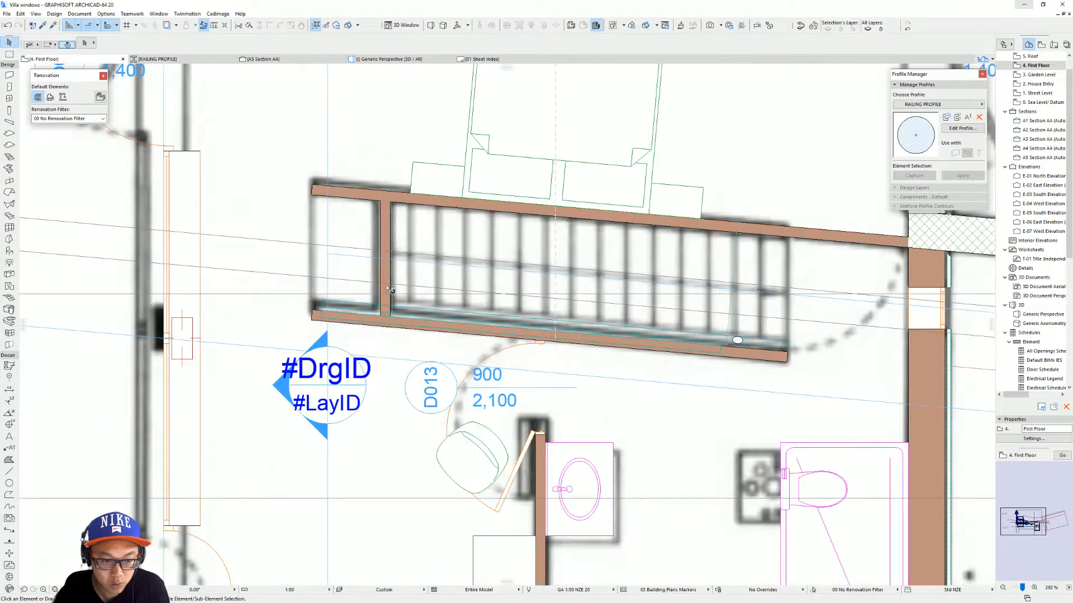
pyautogui.scroll(-7, 389, 316)
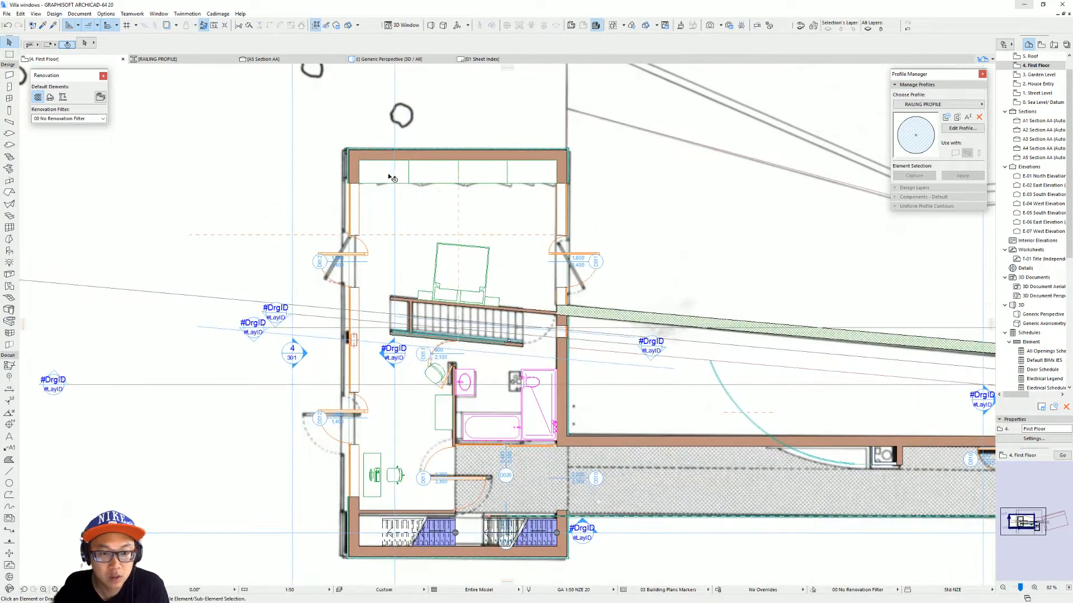
pyautogui.click(383, 177)
pyautogui.moveTo(420, 176); pyautogui.dragTo(244, 218)
# Change the wardrobe to Wardrobe Modular 20 with a single module.
pyautogui.doubleClick(254, 218)
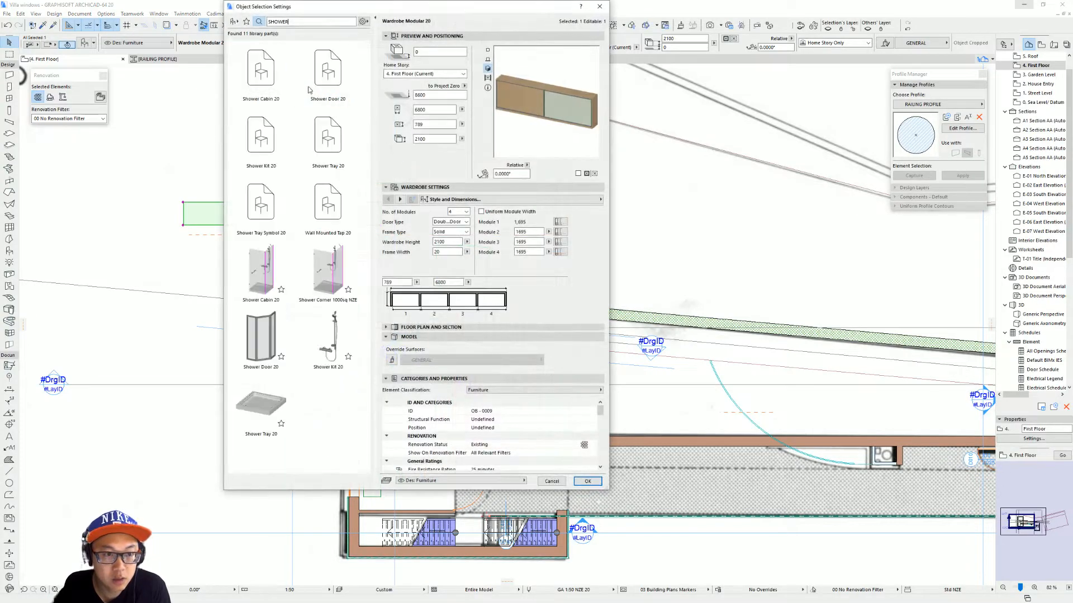
pyautogui.write('WAR')
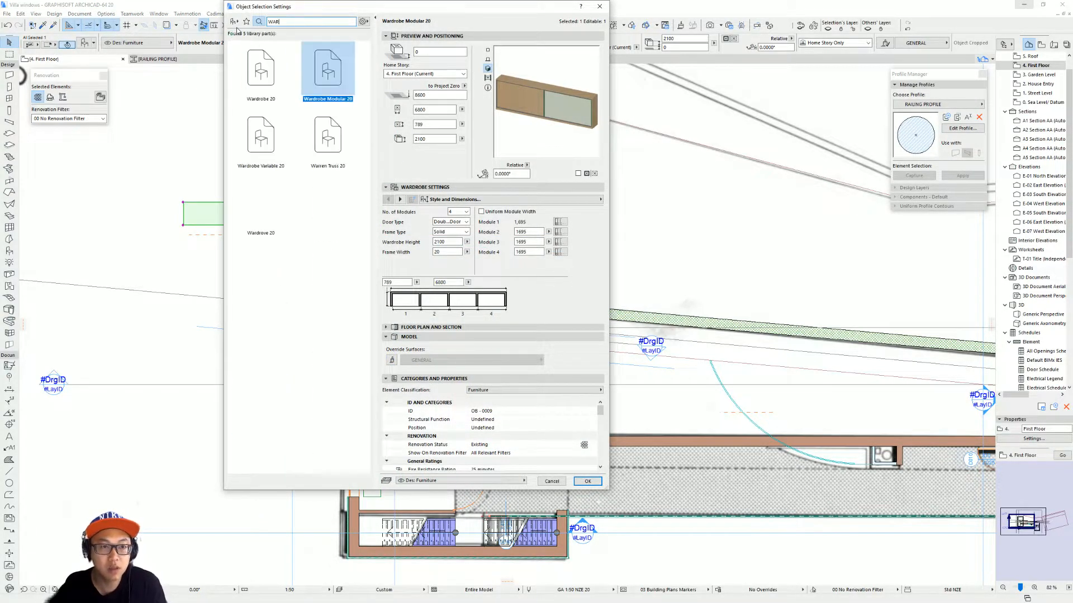
pyautogui.click(261, 55)
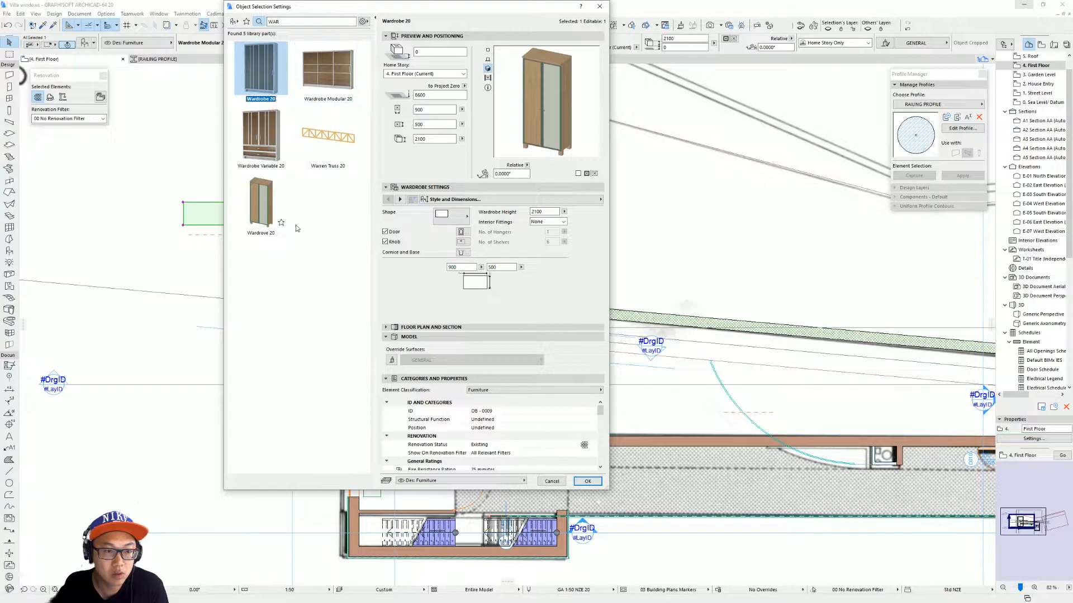
pyautogui.click(328, 72)
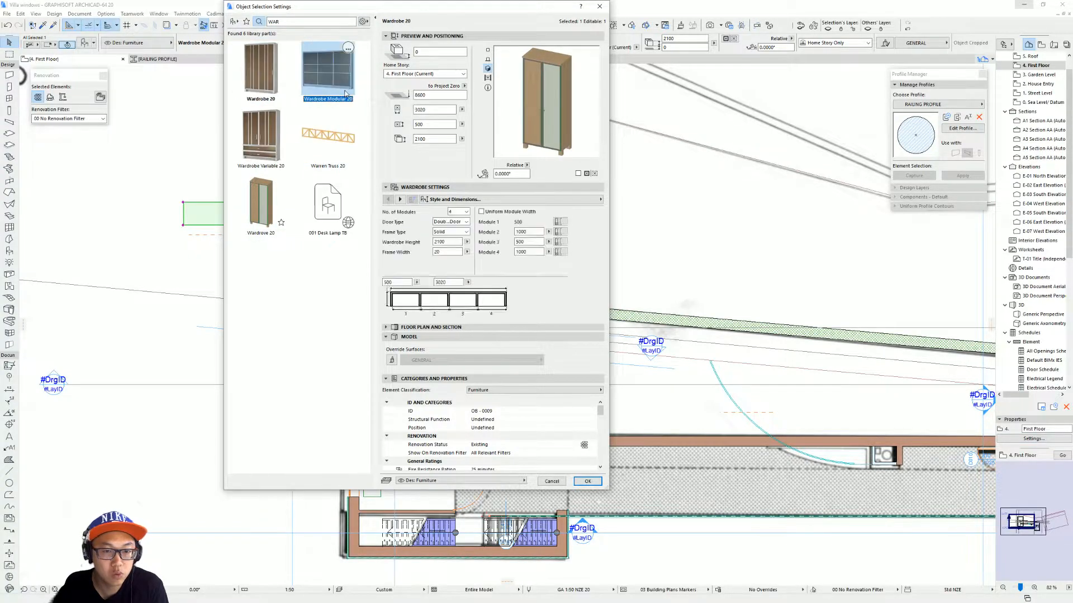
pyautogui.click(455, 222)
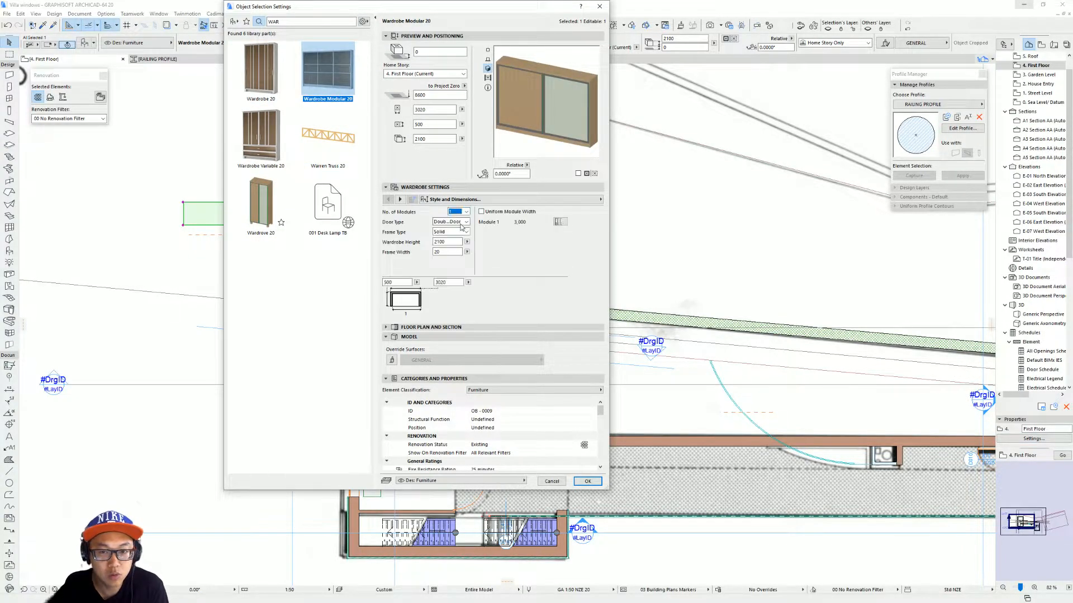
pyautogui.press('Return')
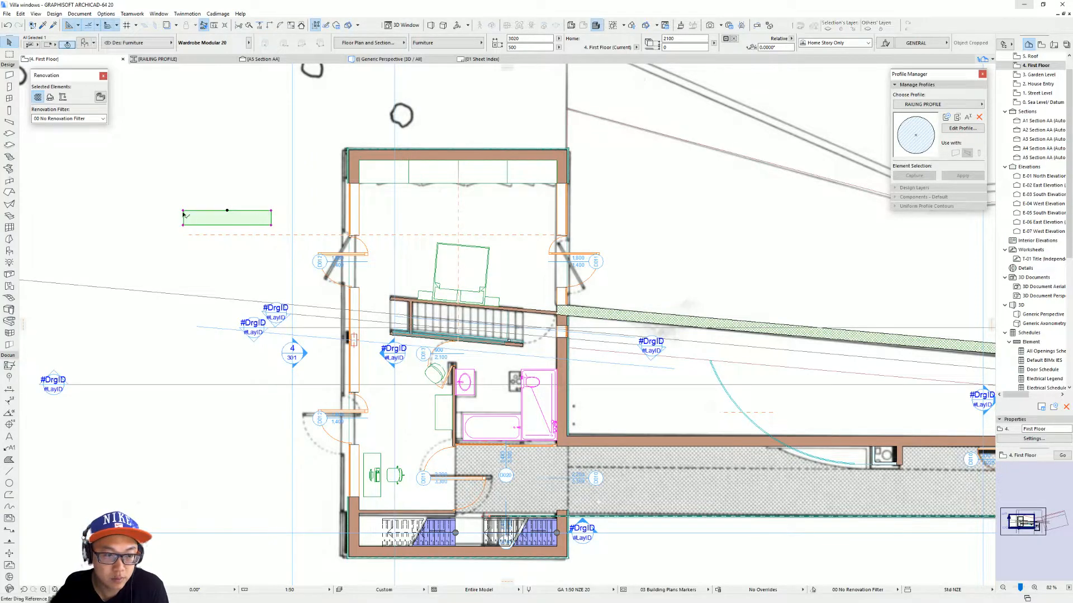
# Place the wardrobe against the end of the staircase and rotate it to run along the stair's side.
pyautogui.click(183, 215)
pyautogui.scroll(5, 402, 307)
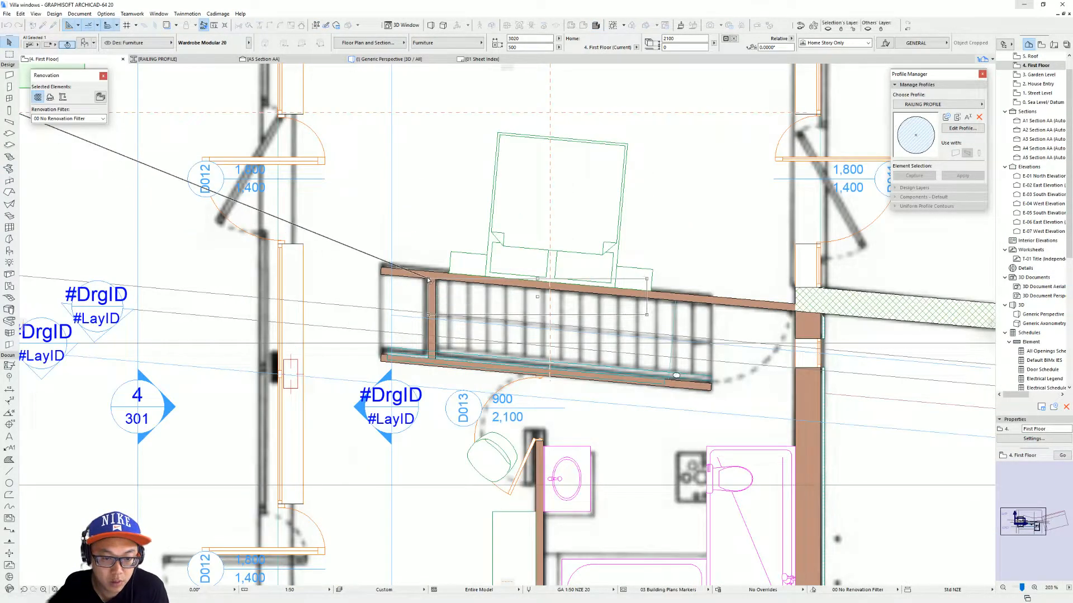
pyautogui.click(428, 280)
pyautogui.click(475, 315)
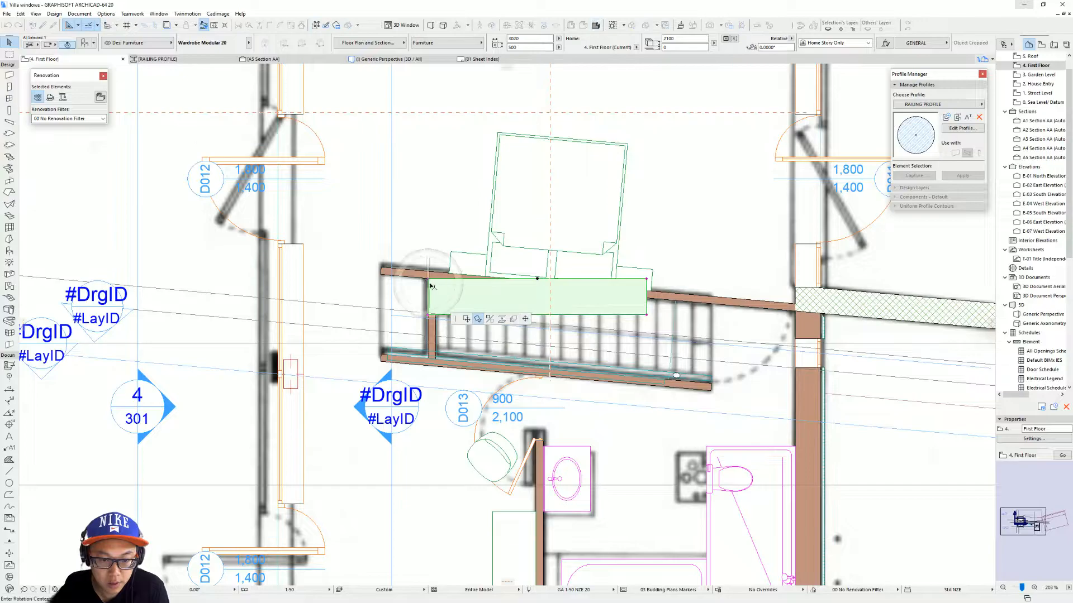
pyautogui.click(428, 279)
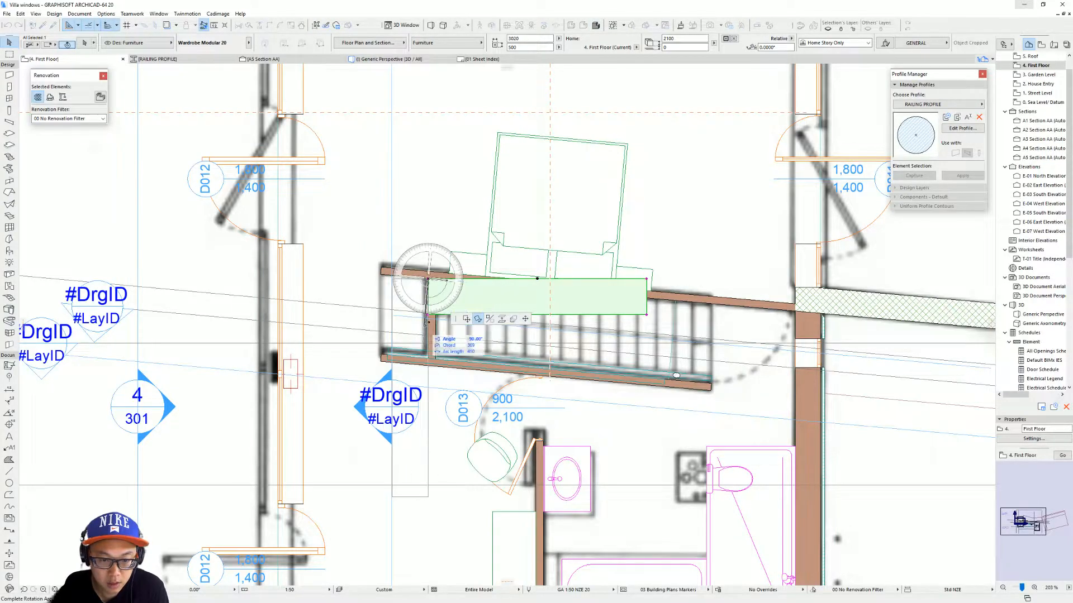
pyautogui.click(394, 280)
pyautogui.click(396, 279)
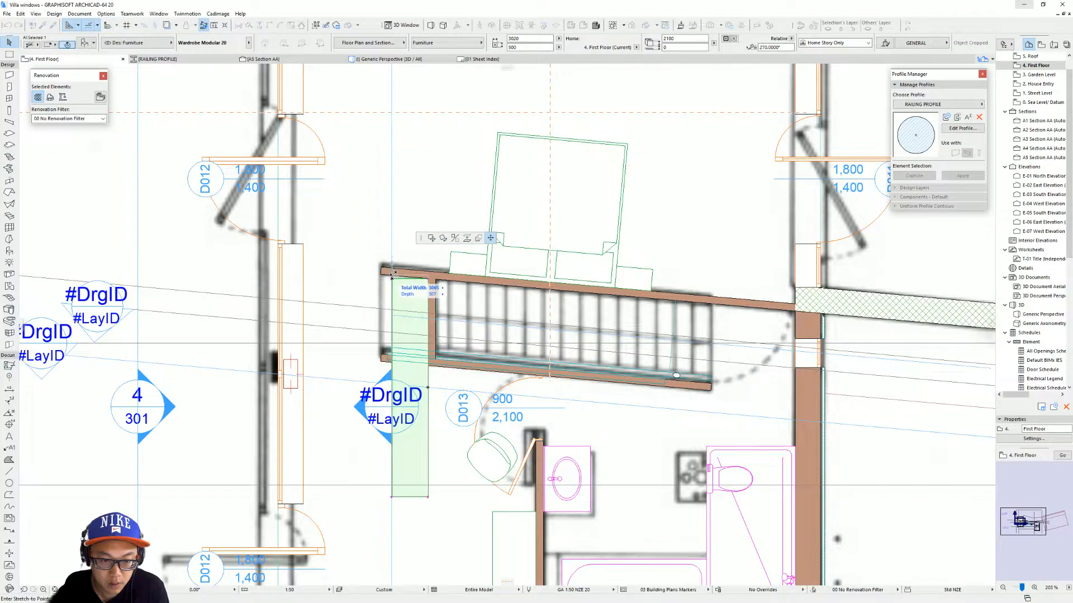
# Delete the wardrobe placed beside the staircase.
pyautogui.press('Escape')
pyautogui.press('Delete')
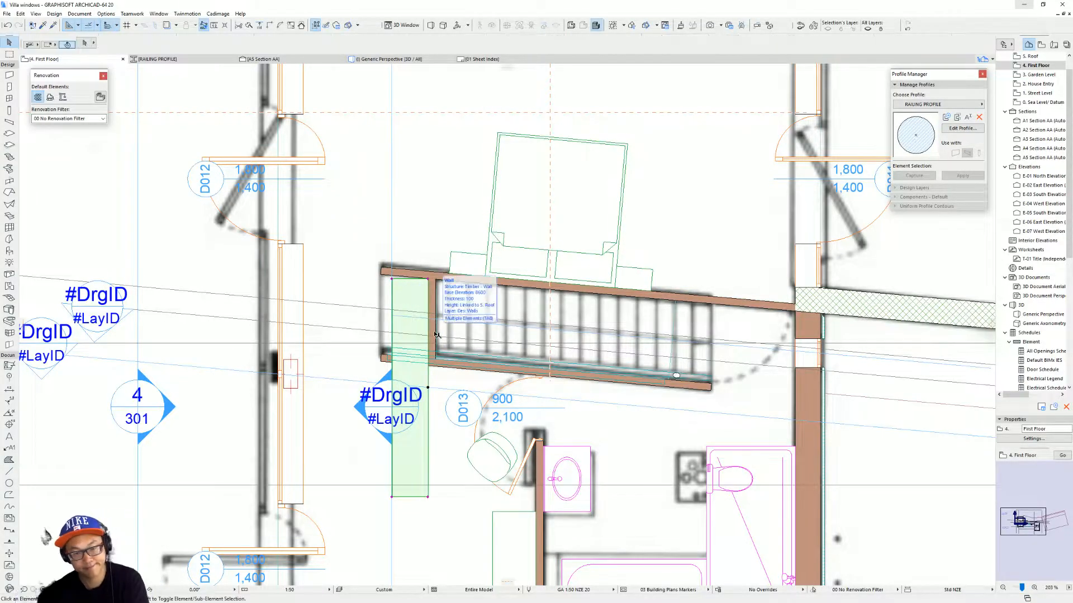
pyautogui.scroll(-2, 454, 356)
pyautogui.moveTo(448, 346); pyautogui.dragTo(355, 274, button='middle')
pyautogui.scroll(-2, 517, 321)
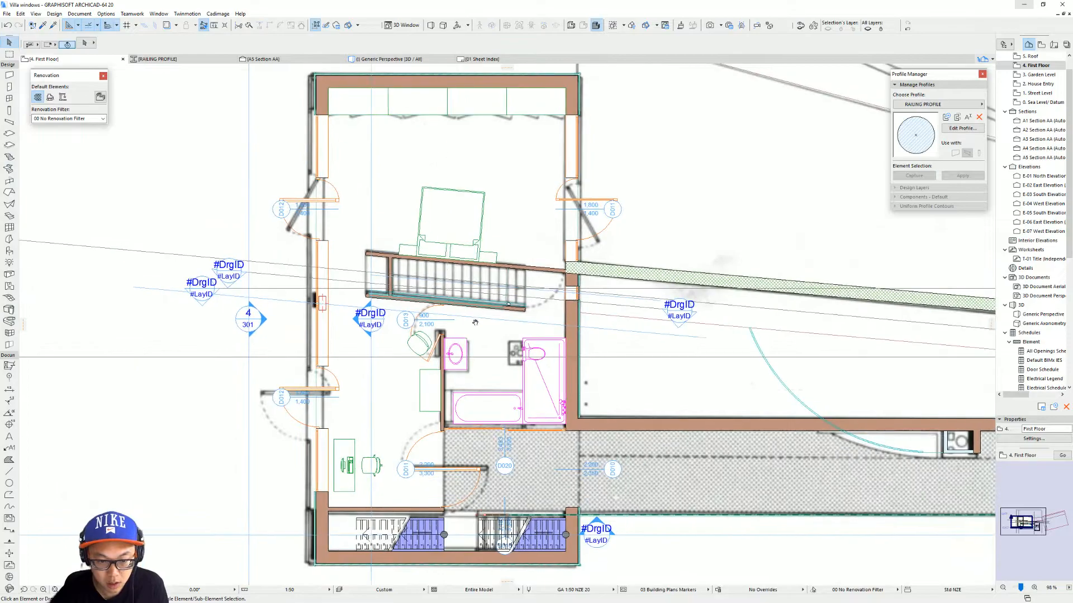
pyautogui.scroll(3, 486, 357)
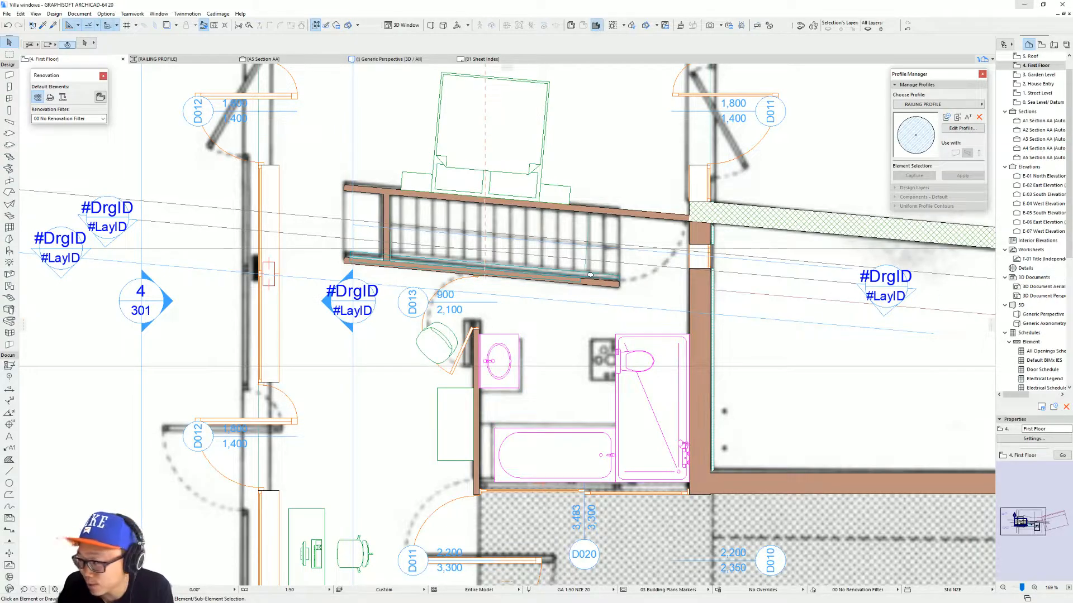
# Switch to the browser and review the La Villa Dall'Ava reference video around the stair and bathroom.
pyautogui.hotkey('alt', 'Tab')
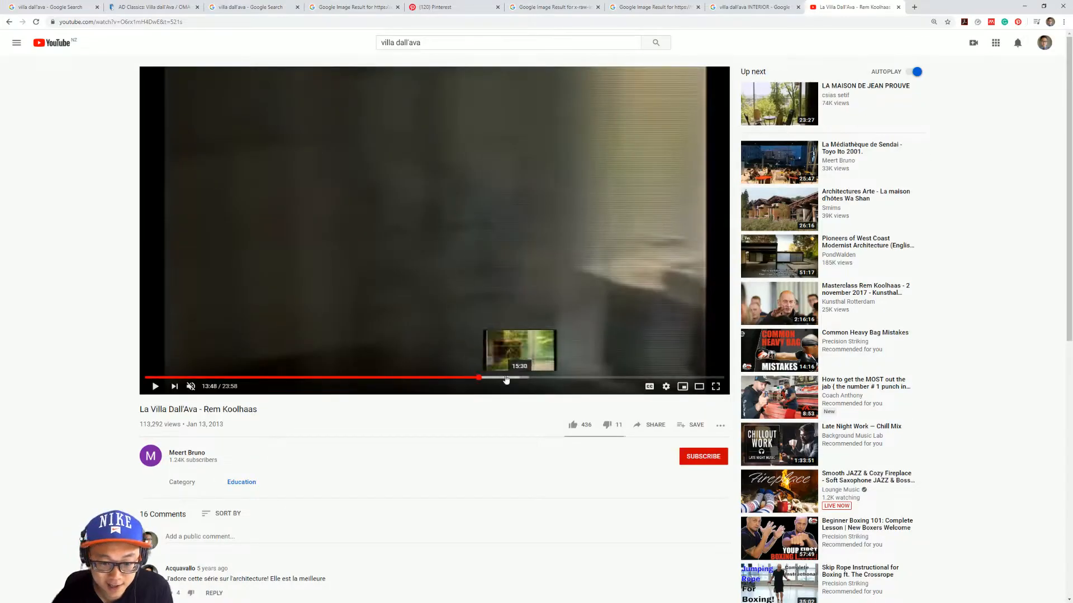
pyautogui.click(477, 378)
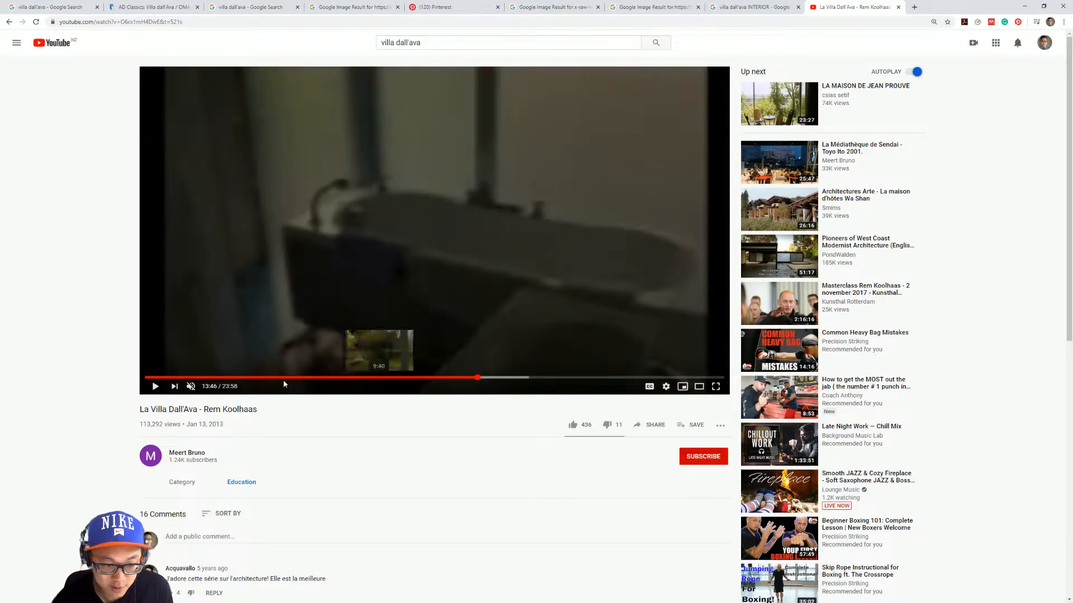
pyautogui.click(473, 378)
pyautogui.click(155, 387)
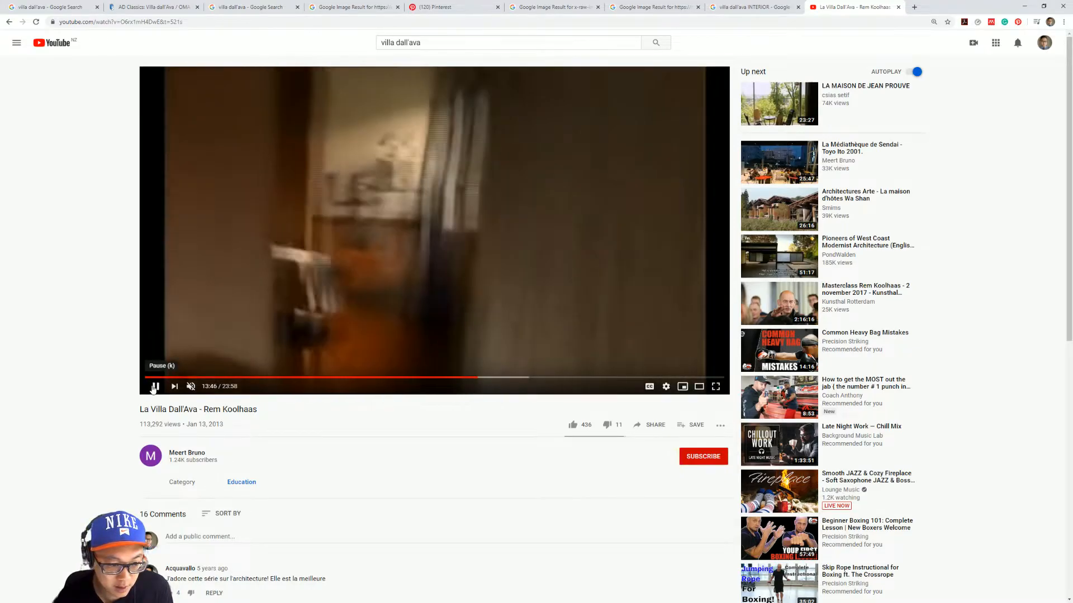
pyautogui.click(154, 387)
pyautogui.click(152, 386)
pyautogui.click(152, 386)
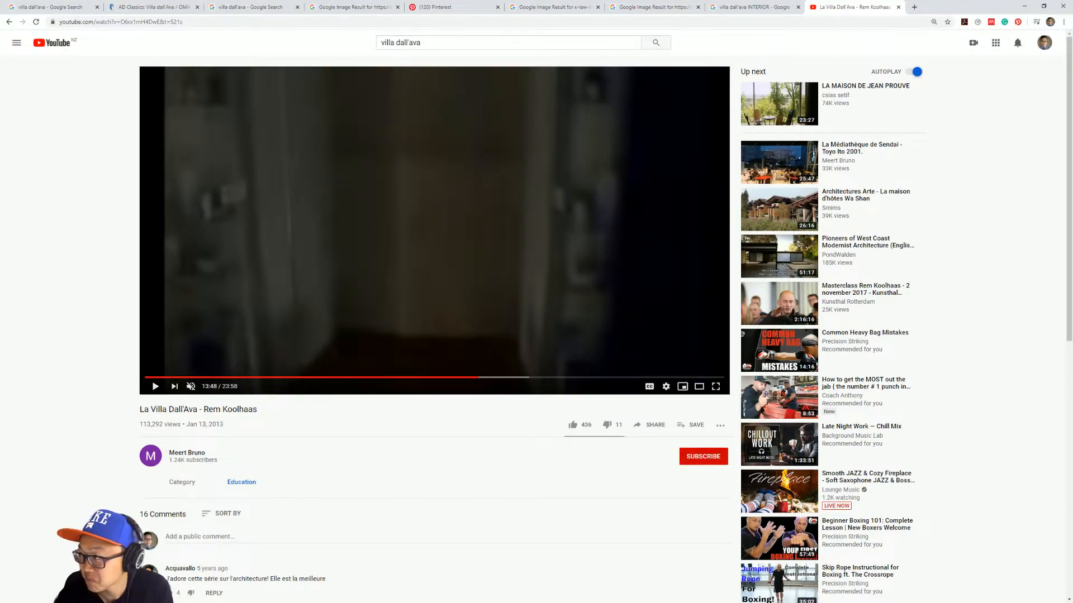
pyautogui.hotkey('alt', 'Tab')
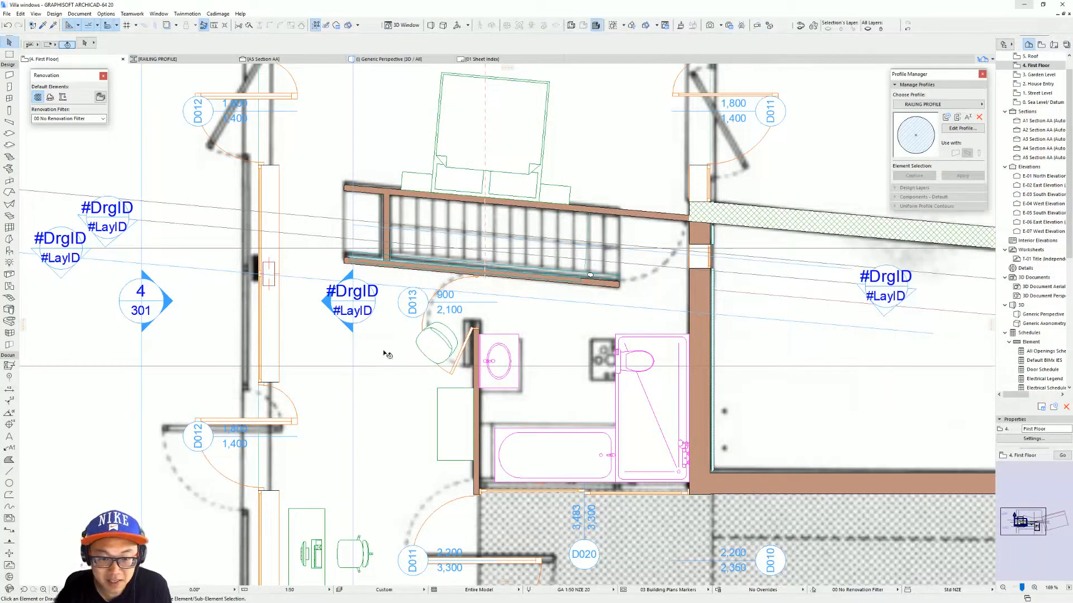
# Try to reverse the swing of door D013 beside the bathroom, then undo it.
pyautogui.click(479, 332)
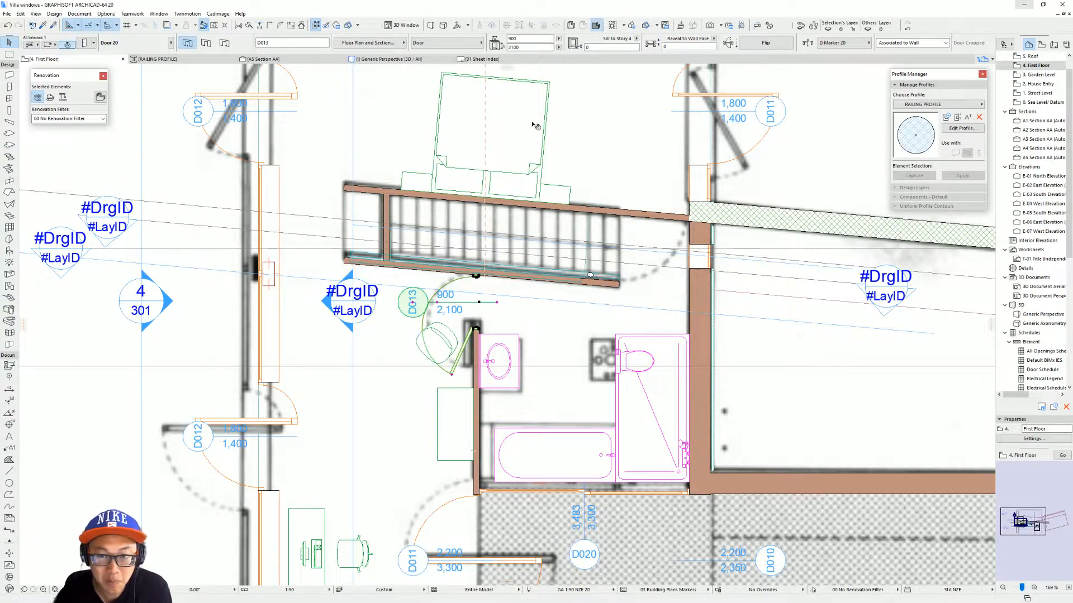
pyautogui.click(449, 376)
pyautogui.click(548, 416)
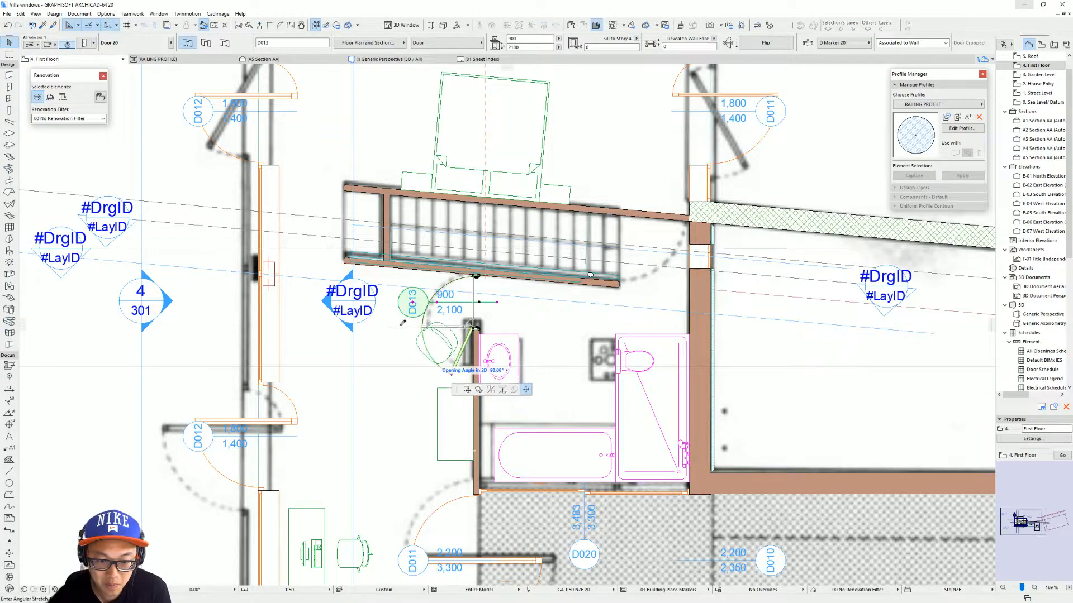
pyautogui.click(406, 328)
pyautogui.click(567, 202)
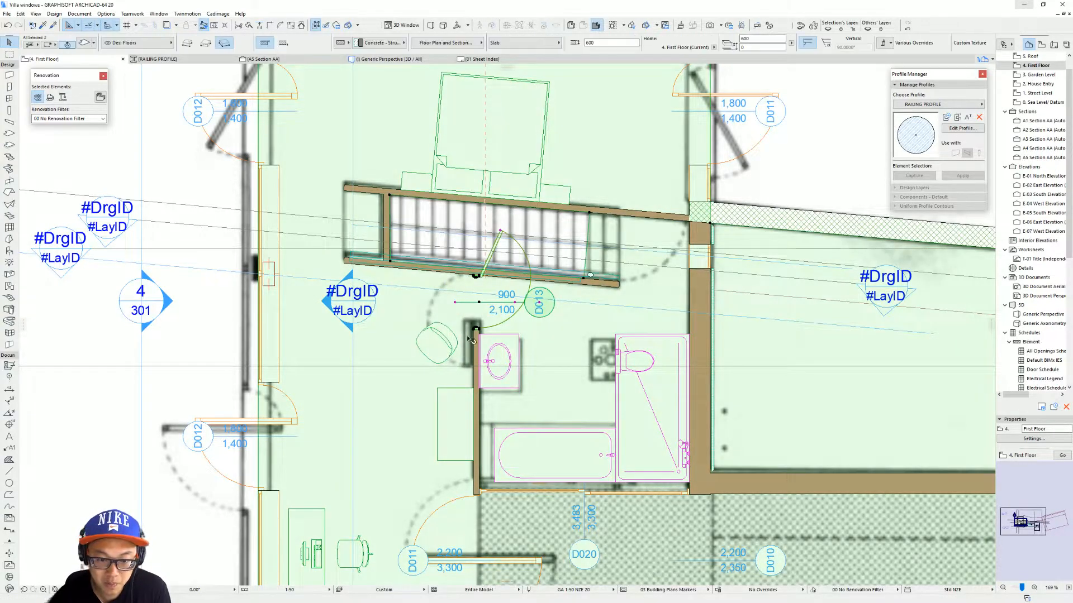
pyautogui.hotkey('ctrl', 'z')
pyautogui.press('Escape')
# Flip door D013's swing so it opens toward the staircase.
pyautogui.click(451, 374)
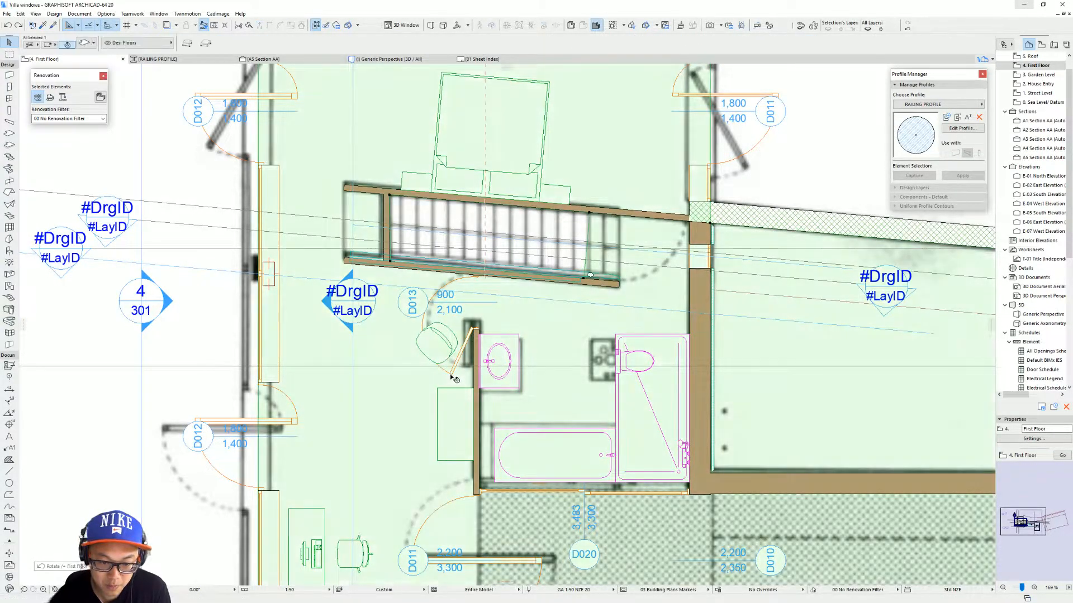
pyautogui.click(447, 372)
pyautogui.click(421, 345)
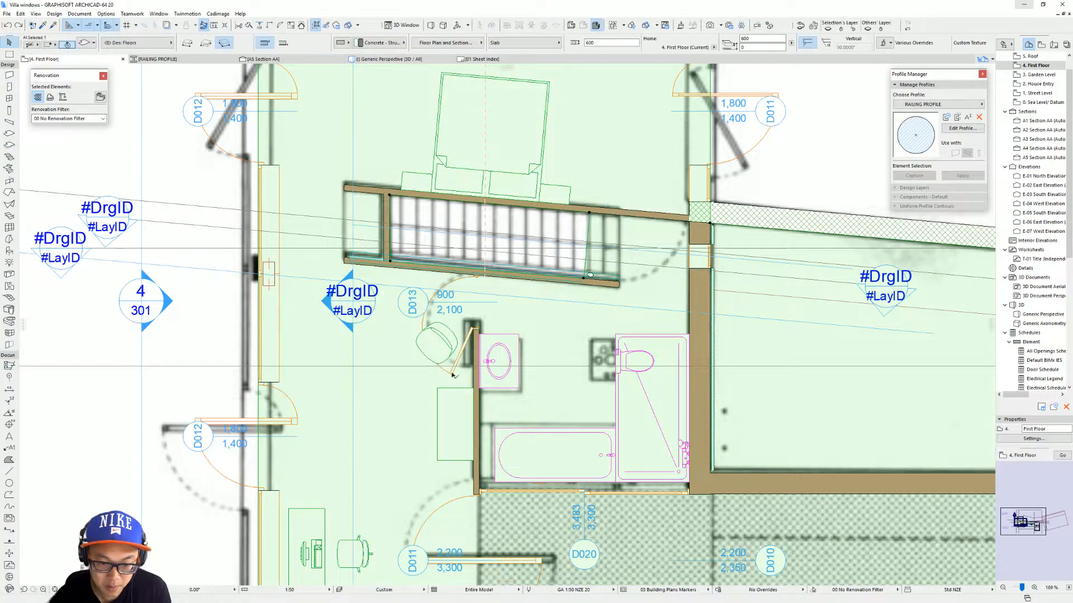
pyautogui.click(453, 375)
pyautogui.click(451, 373)
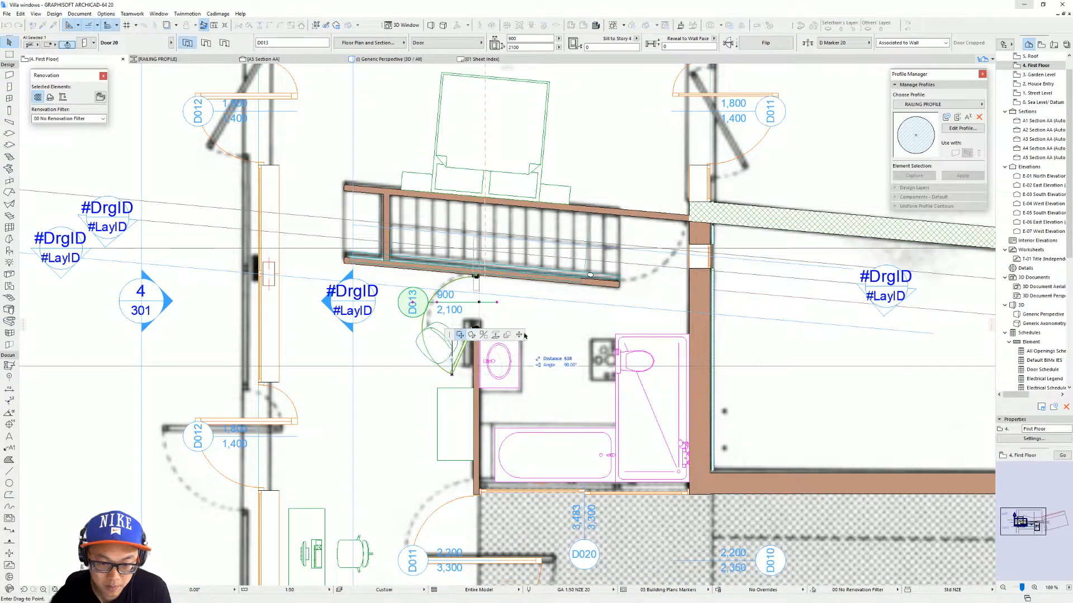
pyautogui.click(473, 322)
pyautogui.click(474, 324)
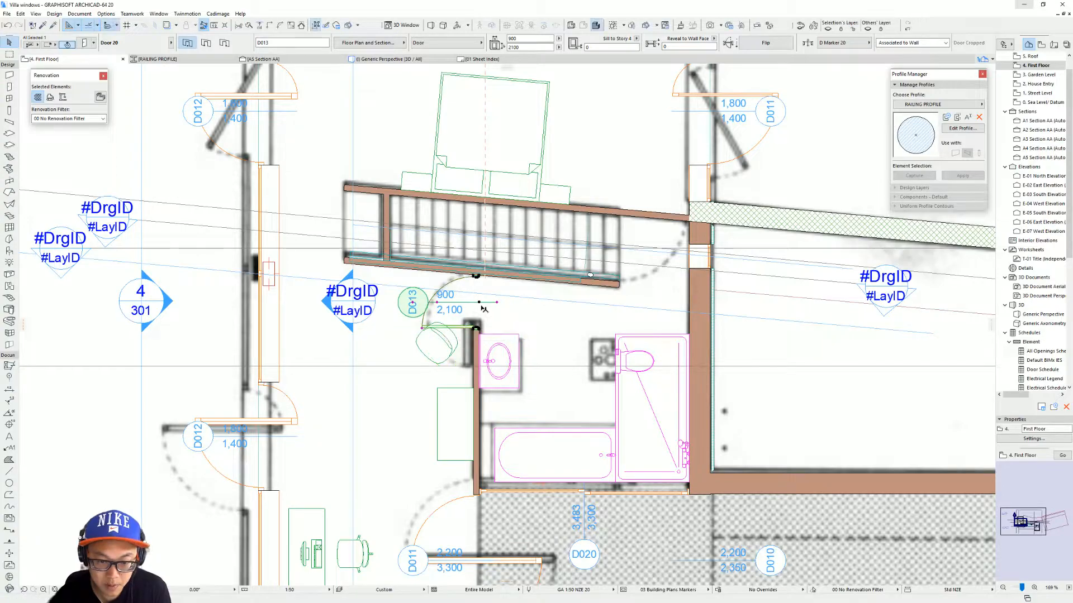
pyautogui.click(539, 345)
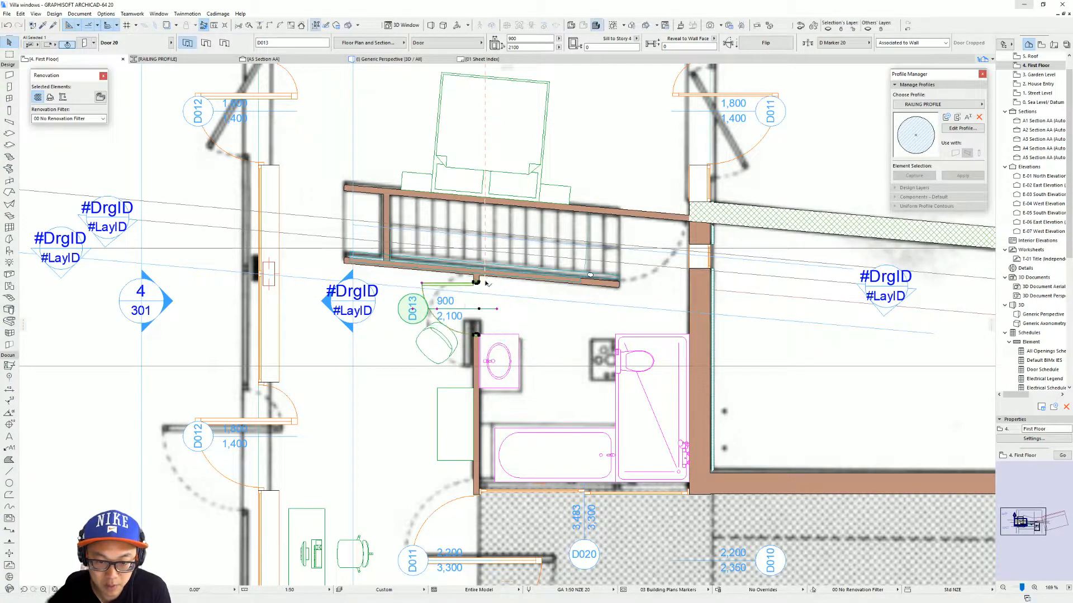
pyautogui.click(479, 276)
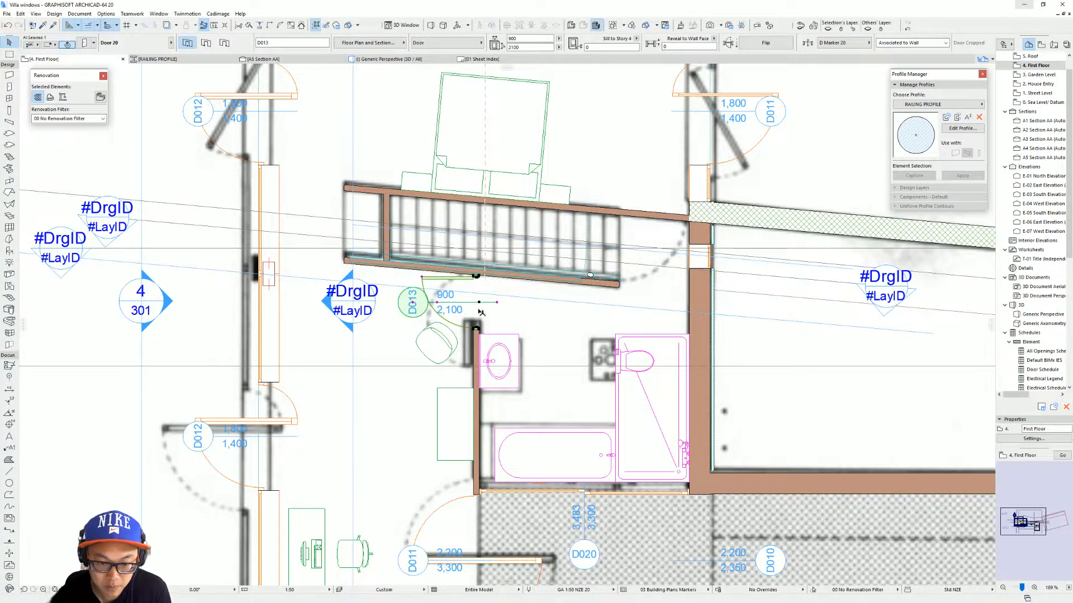
pyautogui.click(444, 341)
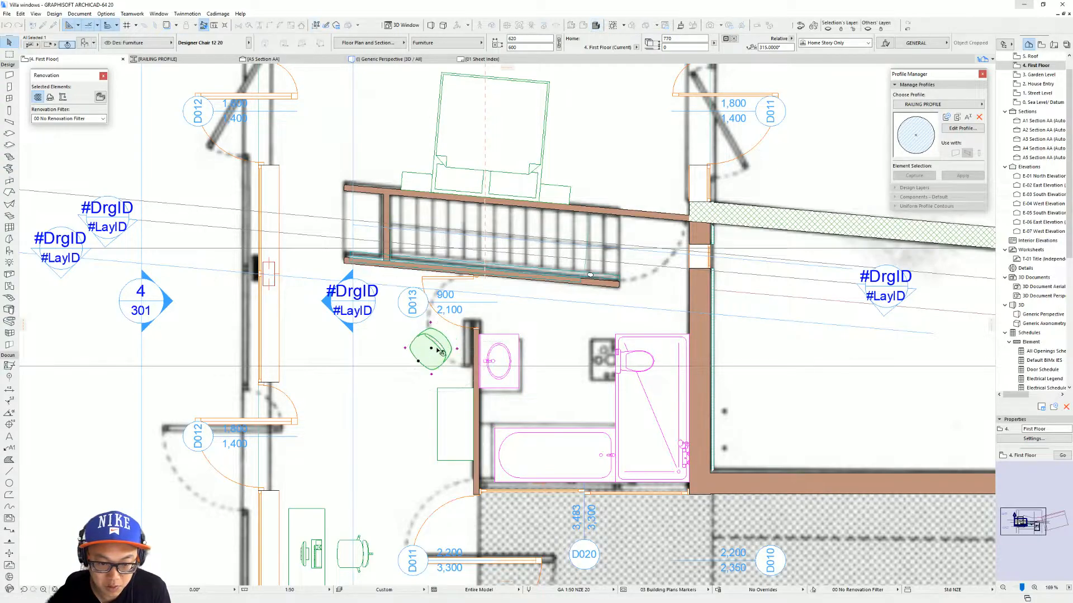
pyautogui.press('Escape')
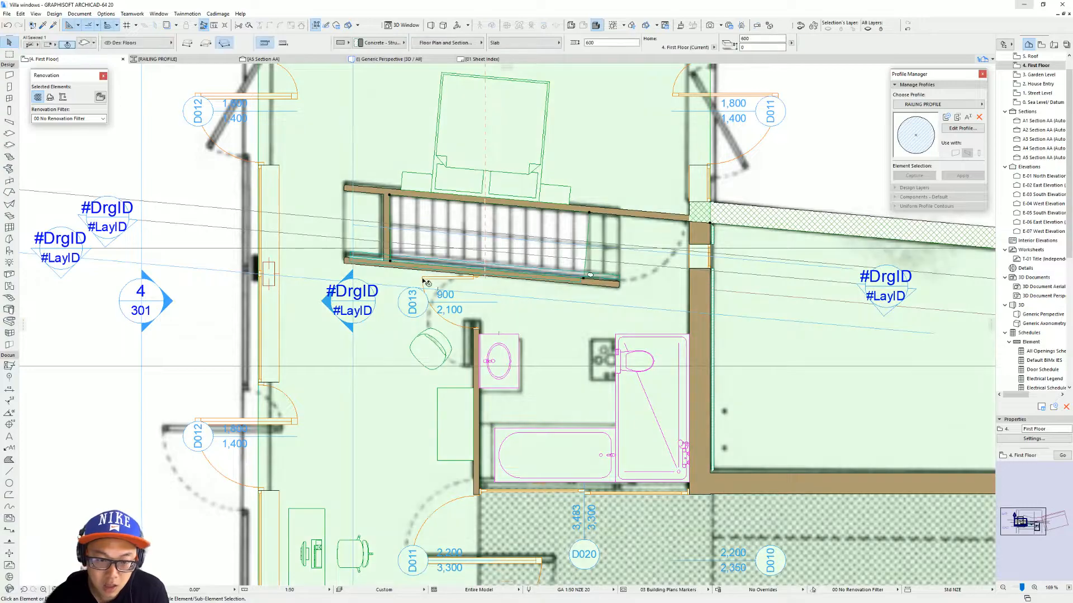
# Reduce door D013's 2D opening angle so its swing stops short of the staircase.
pyautogui.click(430, 279)
pyautogui.scroll(4, 426, 279)
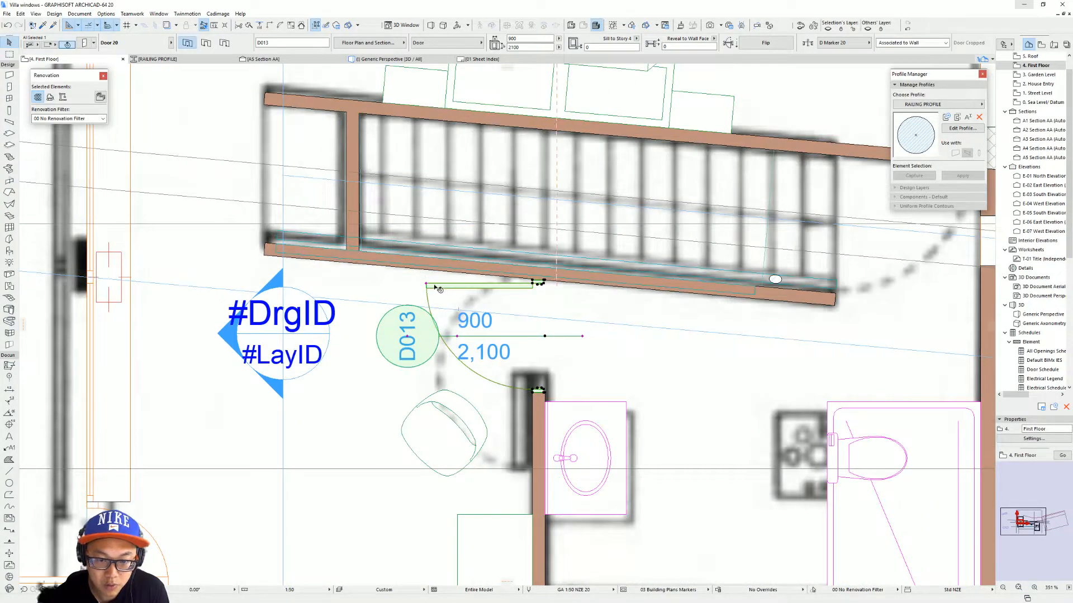
pyautogui.click(426, 285)
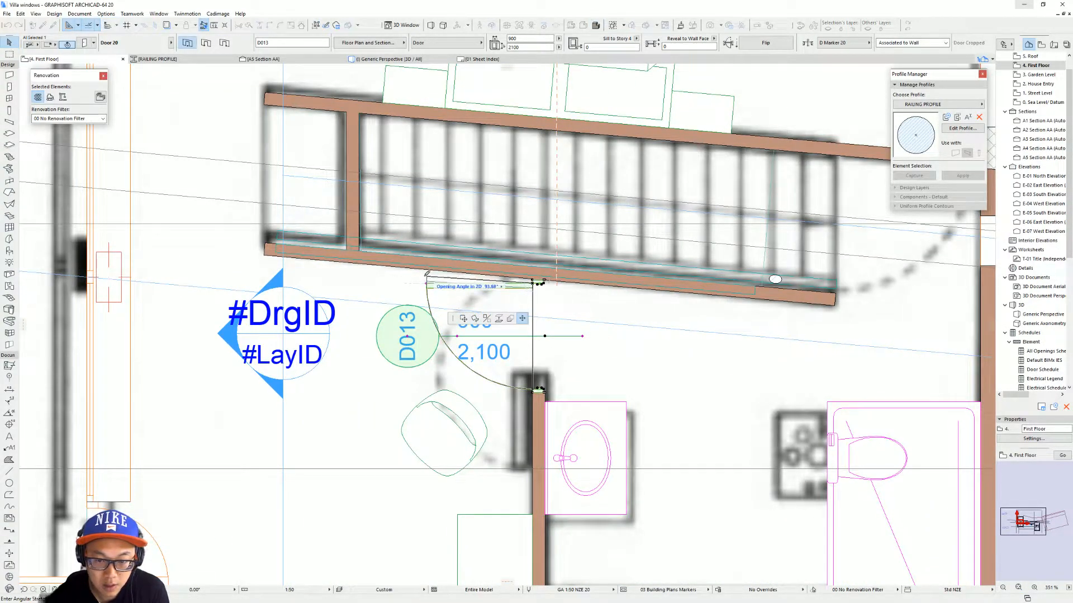
pyautogui.click(426, 272)
pyautogui.press('Escape')
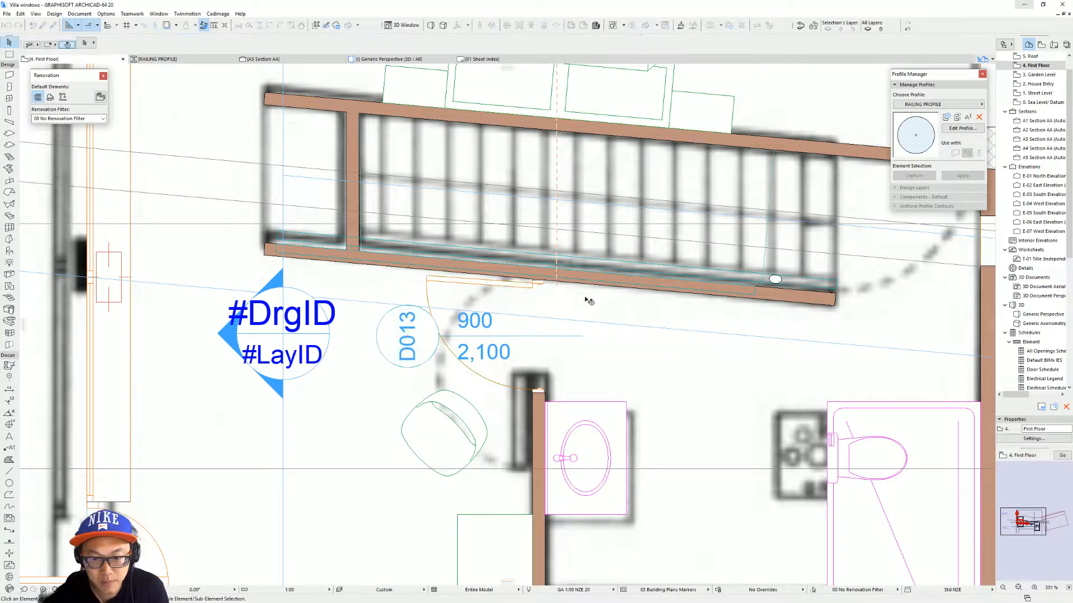
# Inspect the wall along the staircase edge in the floor plan.
pyautogui.scroll(-2, 653, 314)
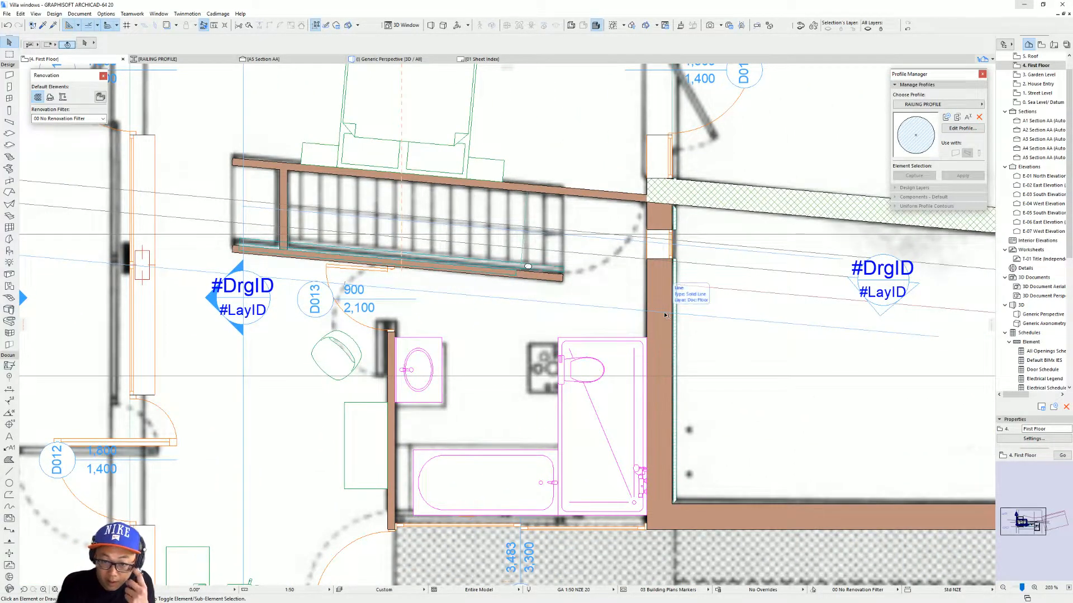
pyautogui.moveTo(641, 314); pyautogui.dragTo(631, 311, button='middle')
pyautogui.click(553, 283)
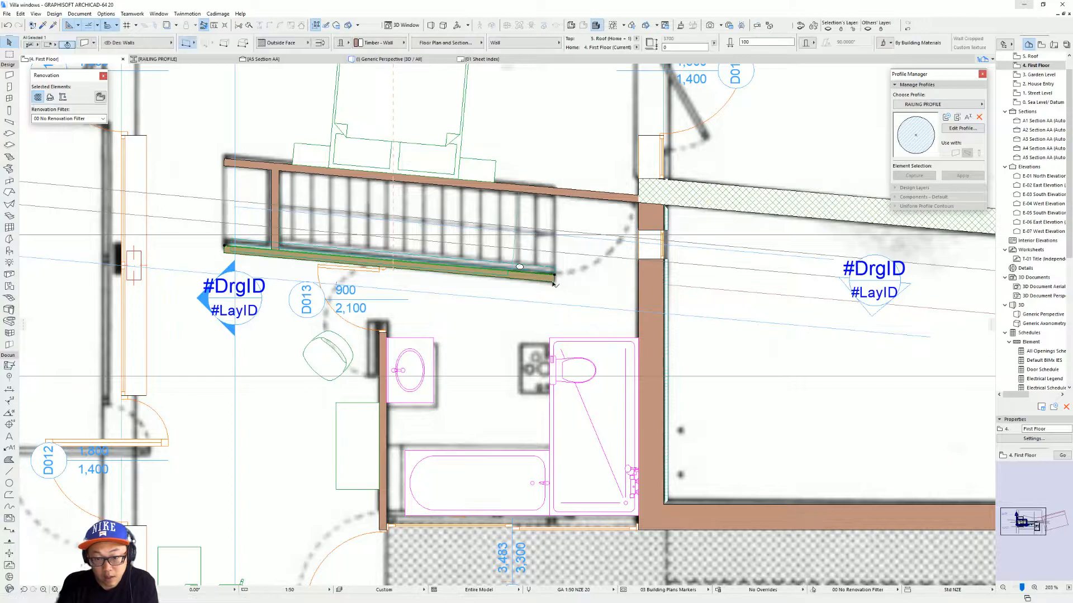
pyautogui.press('Escape')
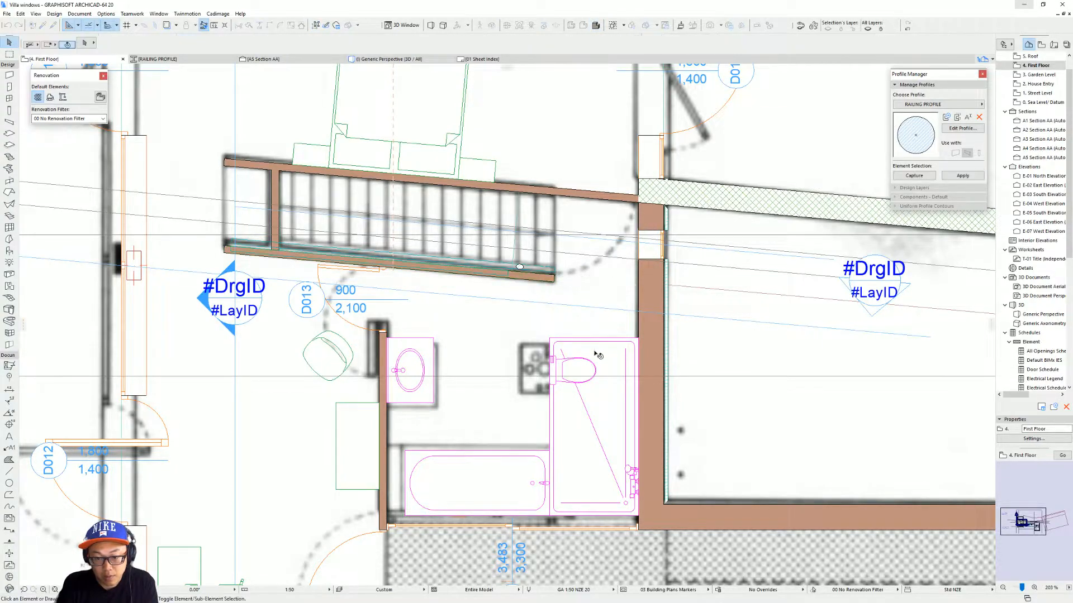
pyautogui.scroll(-2, 558, 336)
pyautogui.scroll(-2, 520, 320)
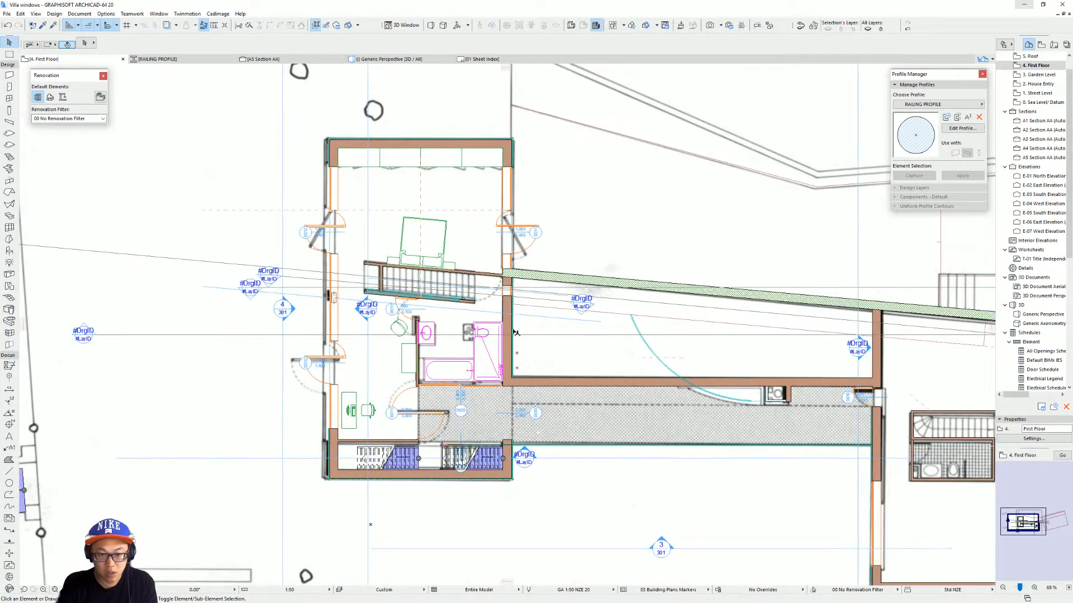
# Switch to the 3D view and examine the first-floor rooms and the cupboard near the staircase.
pyautogui.press('F3')
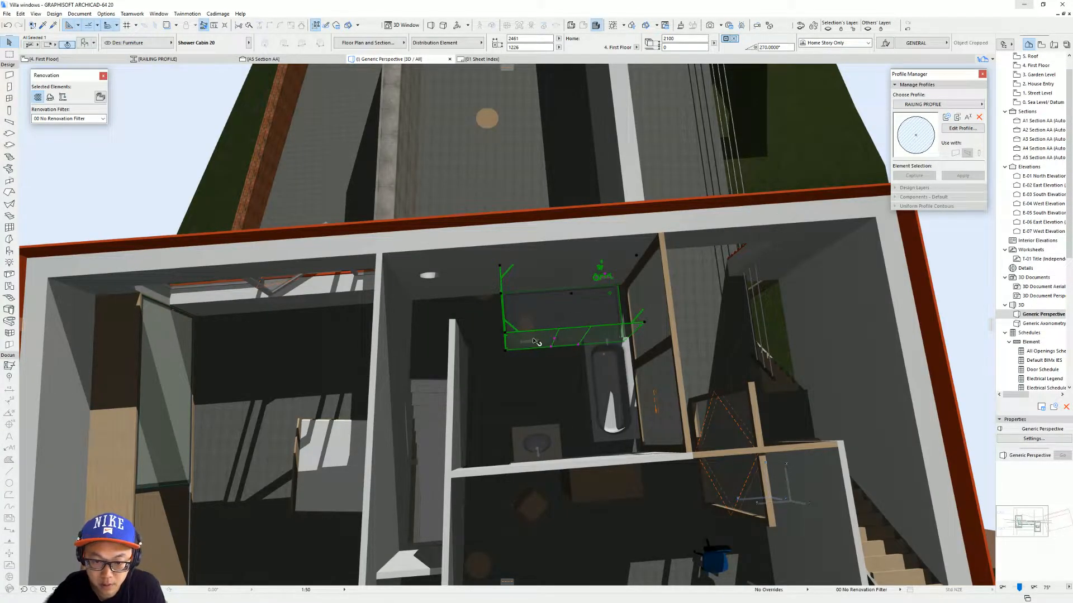
pyautogui.scroll(-1, 488, 382)
pyautogui.scroll(-2, 493, 385)
pyautogui.keyDown('shift'); pyautogui.moveTo(492, 385); pyautogui.dragTo(265, 310, button='middle'); pyautogui.keyUp('shift')
pyautogui.keyDown('shift'); pyautogui.moveTo(510, 403); pyautogui.dragTo(822, 361, button='middle'); pyautogui.keyUp('shift')
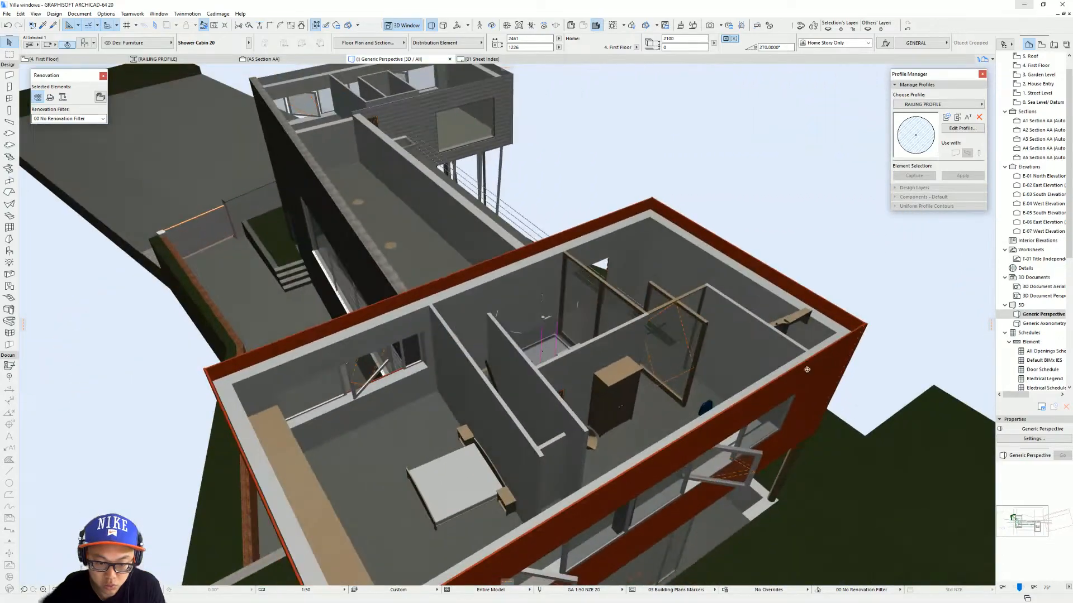
pyautogui.click(574, 429)
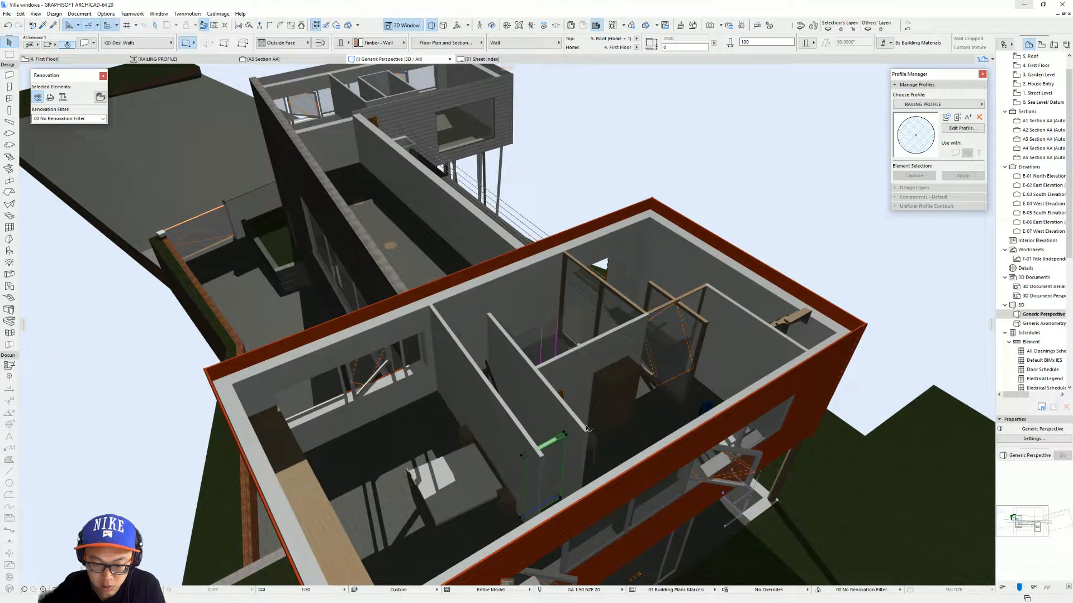
pyautogui.click(571, 439)
pyautogui.press('Escape')
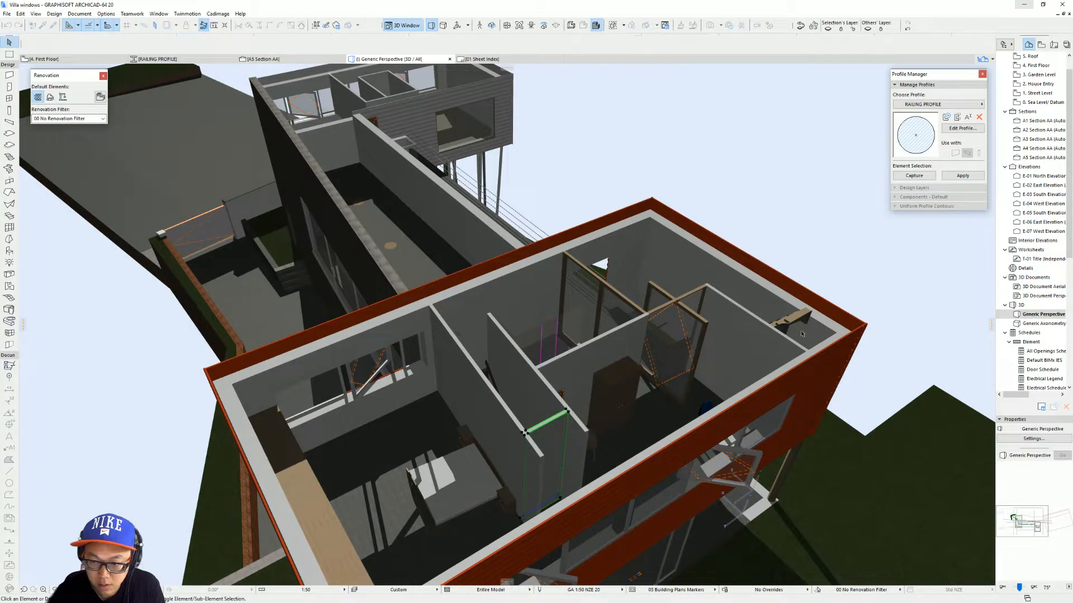
pyautogui.keyDown('shift'); pyautogui.moveTo(806, 329); pyautogui.dragTo(654, 389, button='middle'); pyautogui.keyUp('shift')
pyautogui.click(556, 379)
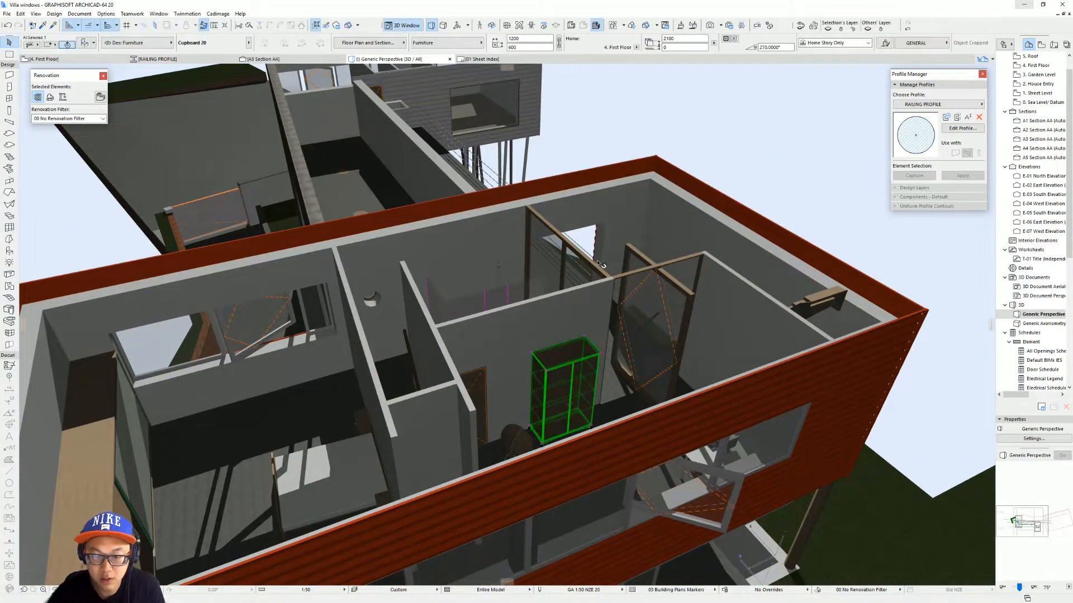
# Set the selected cupboard's height to 1800.
pyautogui.write('18')
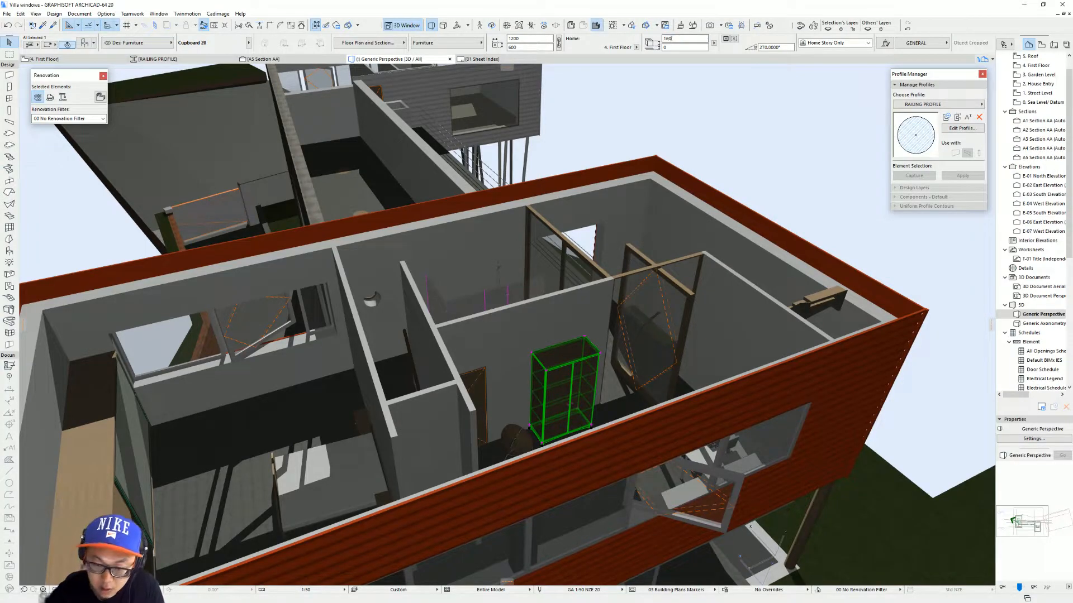
pyautogui.write('00')
pyautogui.press('Return')
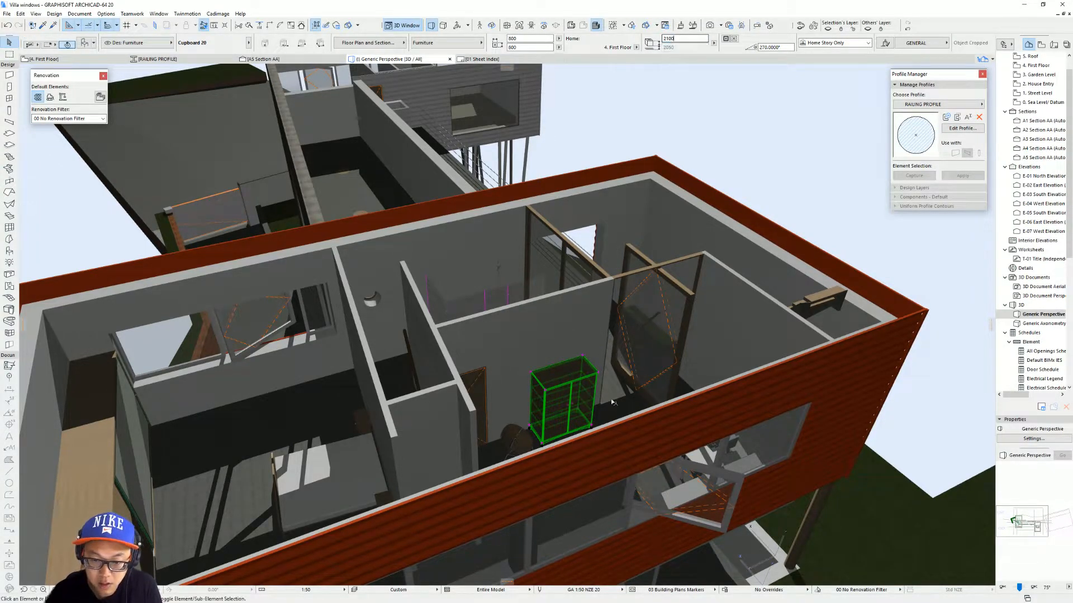
pyautogui.press('Escape')
pyautogui.keyDown('shift'); pyautogui.moveTo(614, 402); pyautogui.dragTo(340, 313, button='middle'); pyautogui.keyUp('shift')
pyautogui.click(347, 275)
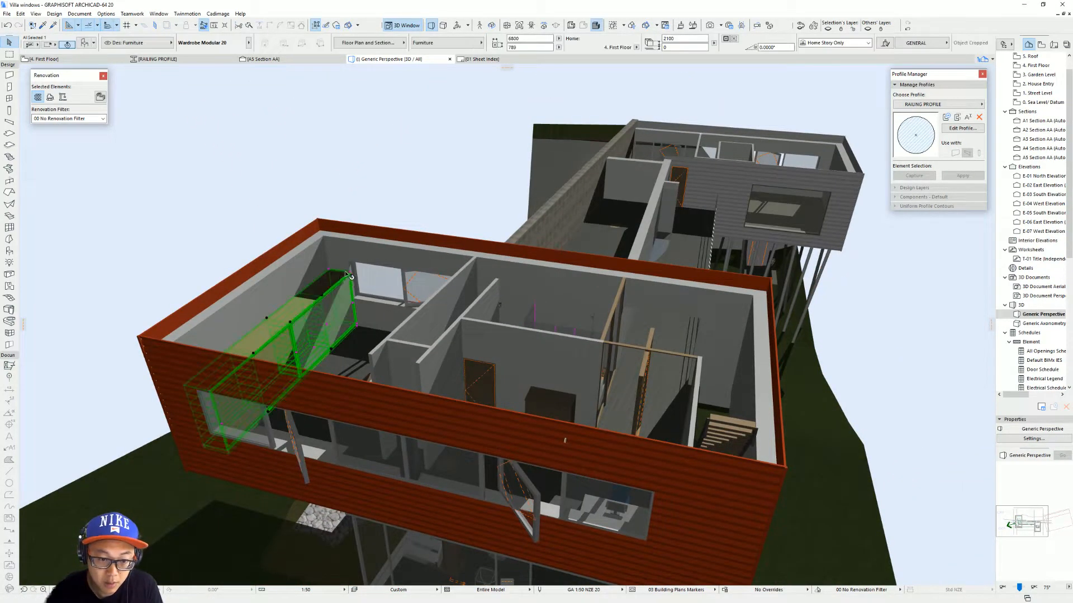
pyautogui.click(349, 273)
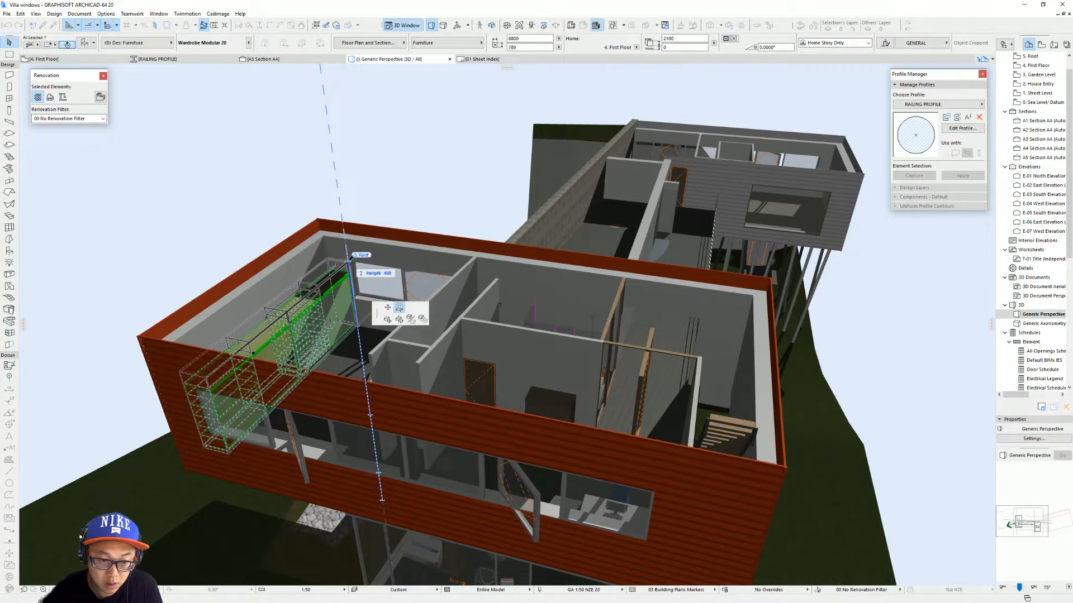
pyautogui.click(379, 266)
pyautogui.press('Escape')
# Open the modular wardrobe's object settings and change its door type.
pyautogui.keyDown('shift'); pyautogui.moveTo(306, 350); pyautogui.dragTo(302, 307, button='middle'); pyautogui.keyUp('shift')
pyautogui.click(302, 305)
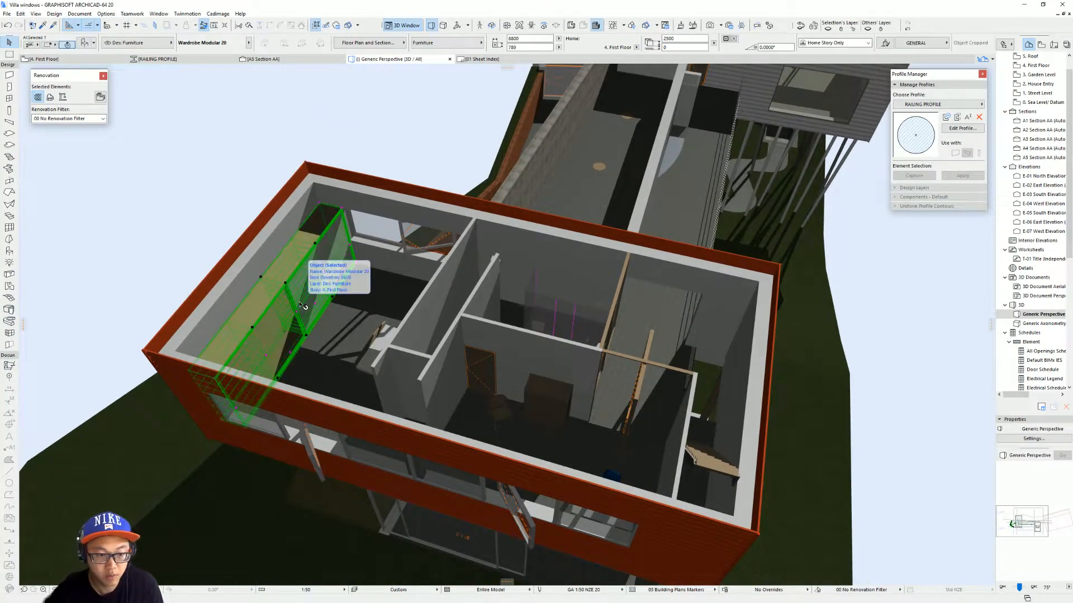
pyautogui.doubleClick(302, 305)
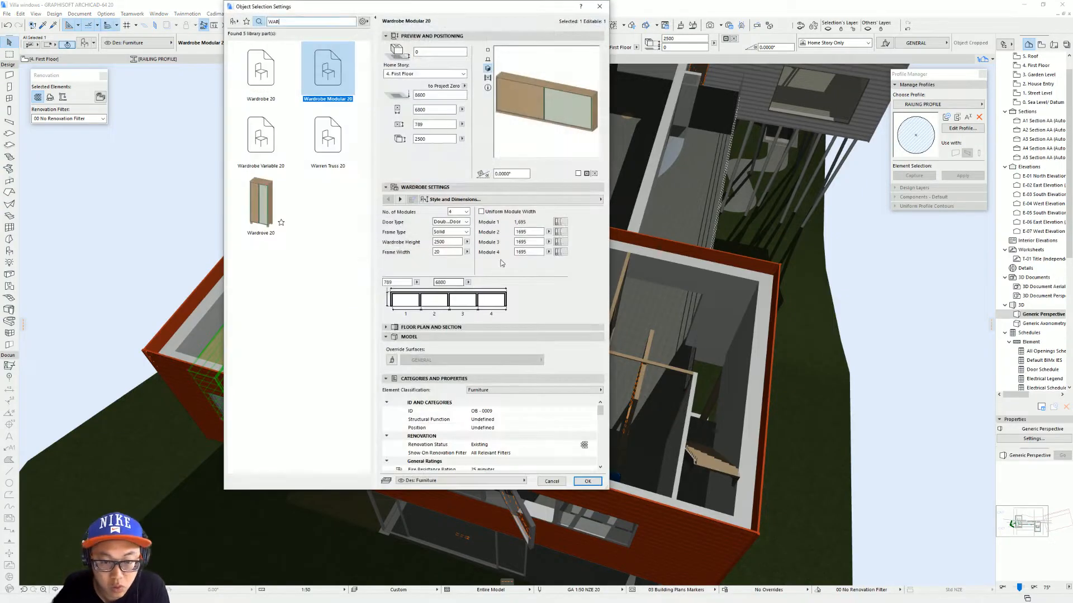
pyautogui.click(400, 200)
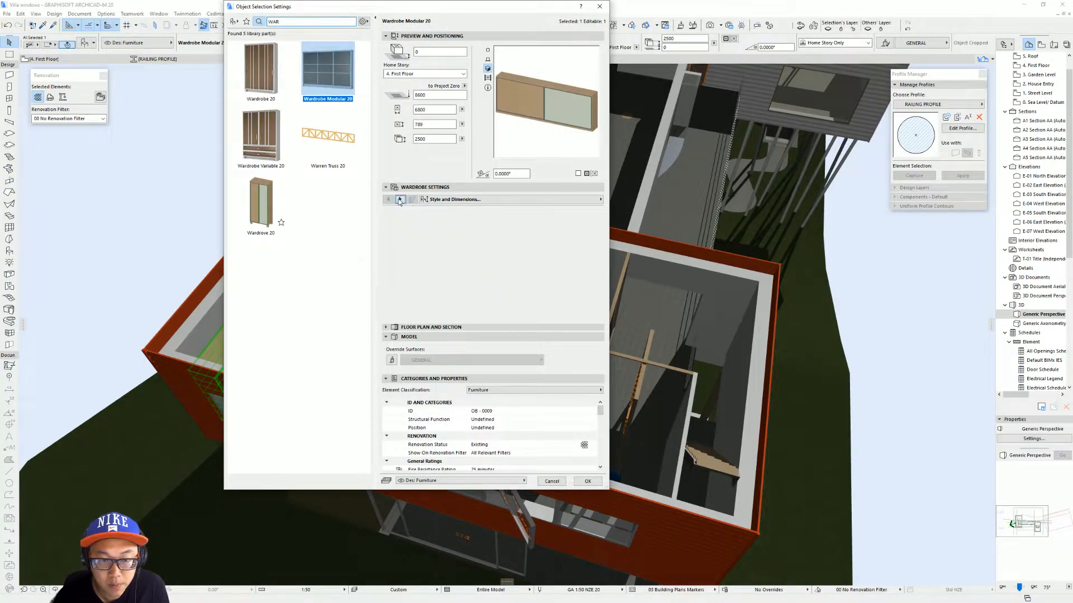
pyautogui.click(400, 200)
pyautogui.click(400, 200)
pyautogui.click(600, 199)
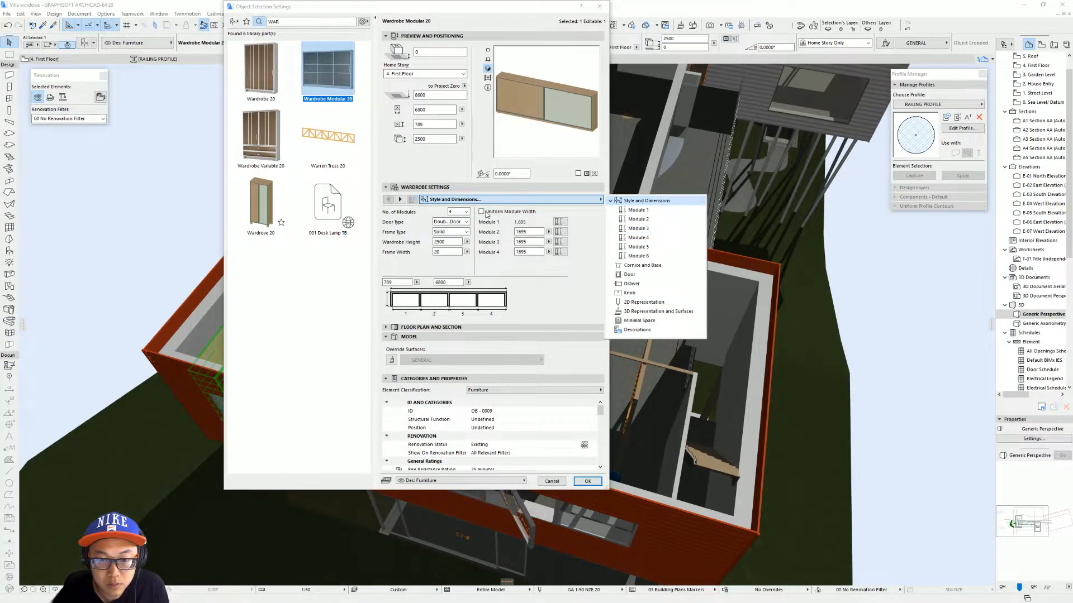
pyautogui.click(483, 211)
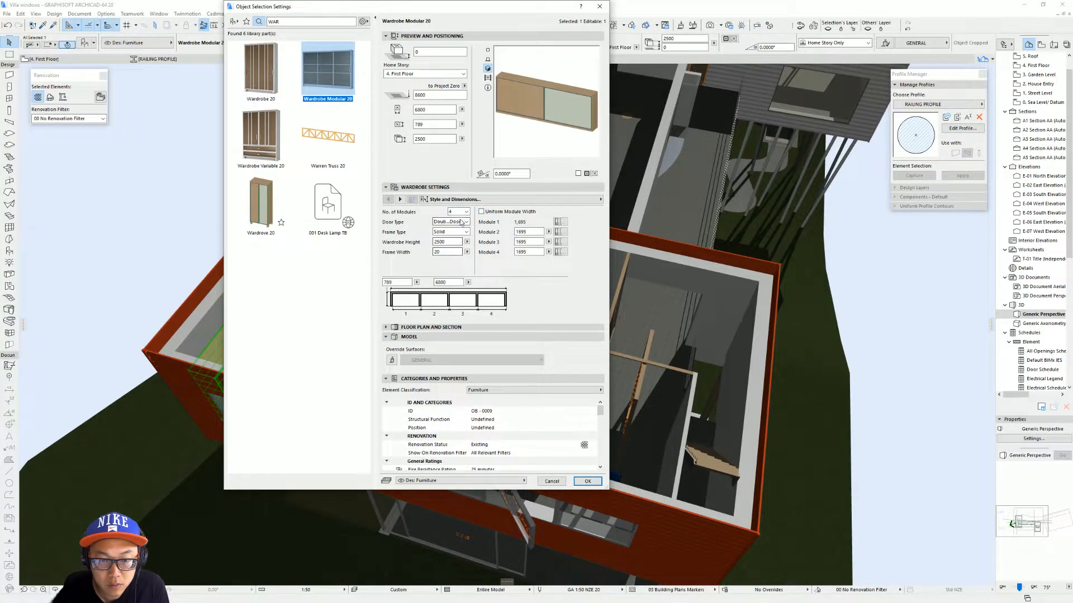
pyautogui.click(465, 222)
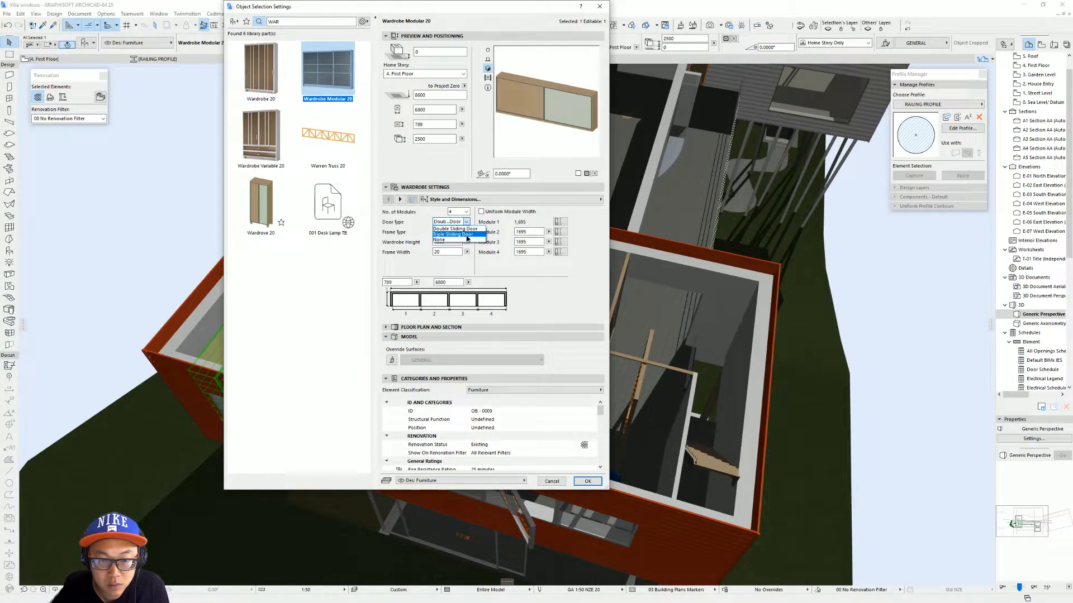
pyautogui.click(467, 234)
pyautogui.press('Return')
pyautogui.press('Escape')
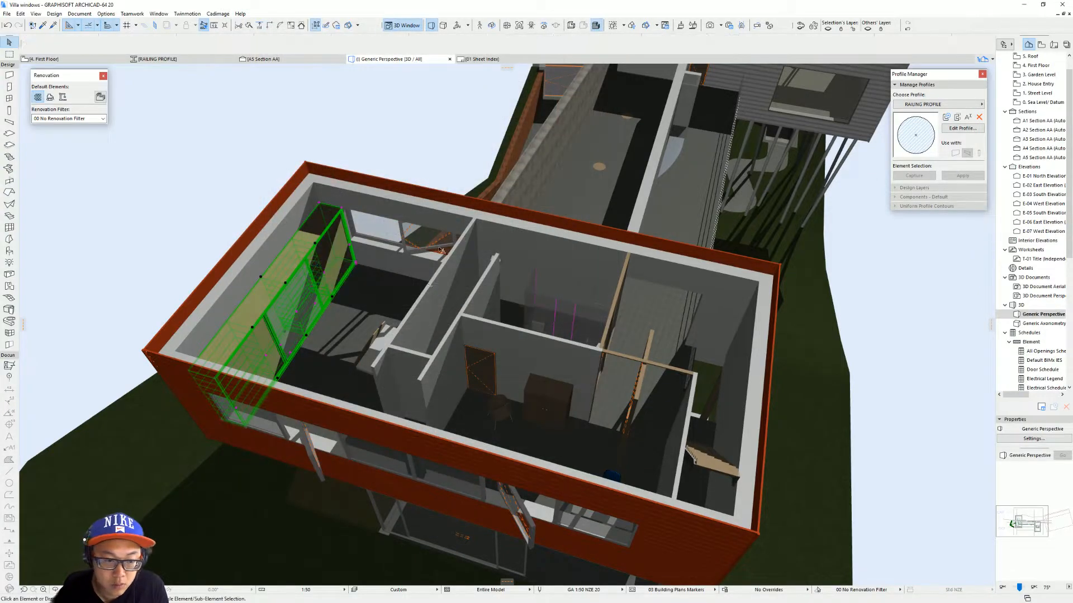
pyautogui.scroll(-2, 373, 276)
pyautogui.keyDown('shift'); pyautogui.moveTo(373, 276); pyautogui.dragTo(643, 400, button='middle'); pyautogui.keyUp('shift')
pyautogui.click(642, 400)
pyautogui.press('Escape')
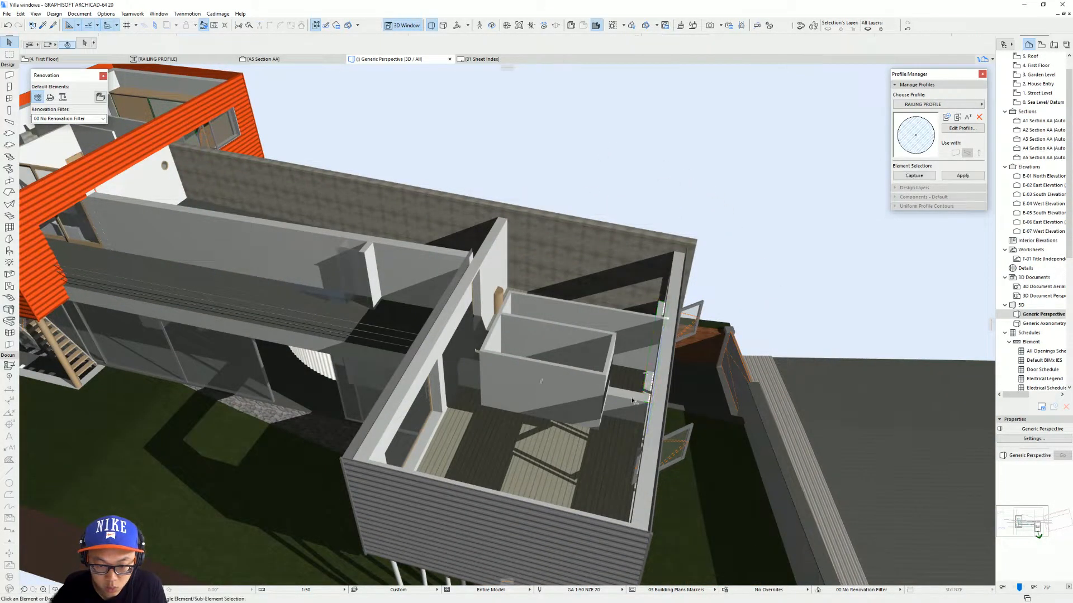
# Inspect the wall beneath the first-floor room next to the staircase from inside and outside.
pyautogui.click(467, 372)
pyautogui.click(453, 357)
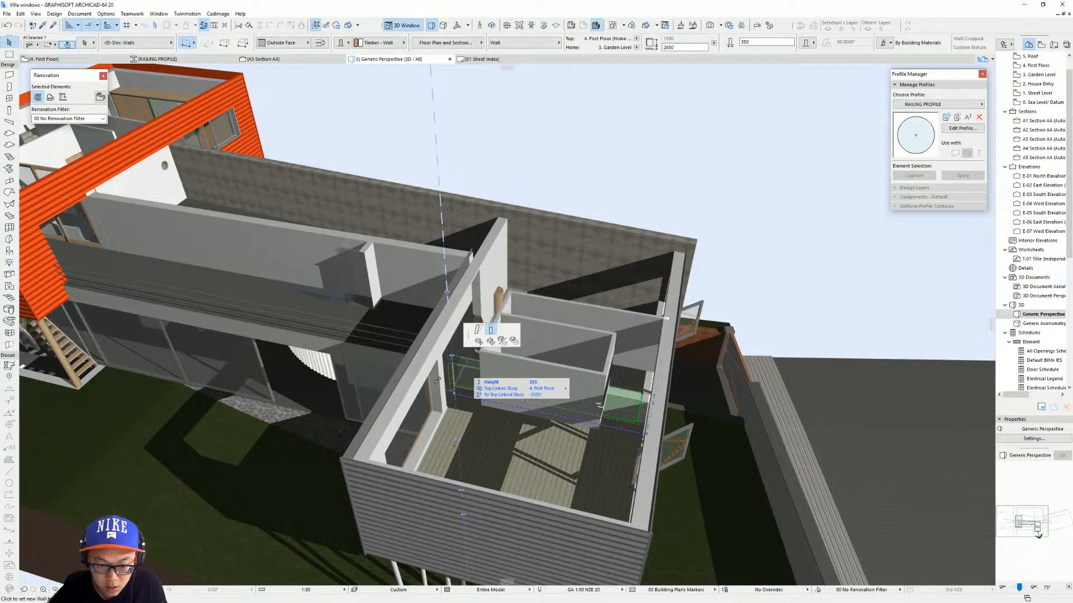
pyautogui.keyDown('shift'); pyautogui.moveTo(532, 427); pyautogui.dragTo(476, 437, button='middle'); pyautogui.keyUp('shift')
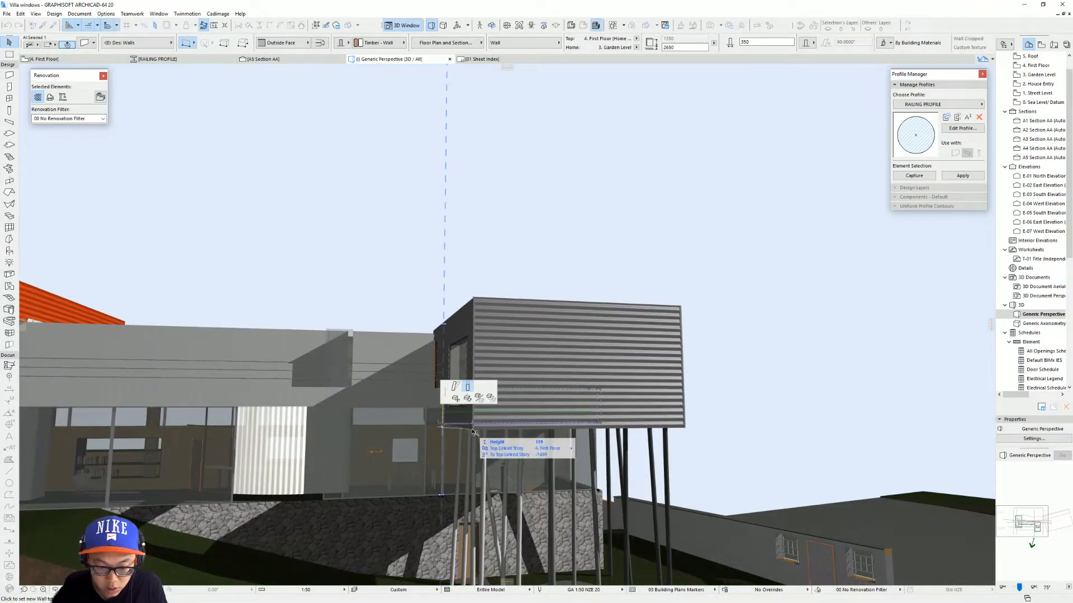
pyautogui.click(480, 433)
pyautogui.keyDown('shift'); pyautogui.moveTo(576, 377); pyautogui.dragTo(581, 462, button='middle'); pyautogui.keyUp('shift')
pyautogui.click(445, 400)
pyautogui.click(435, 395)
pyautogui.click(435, 395)
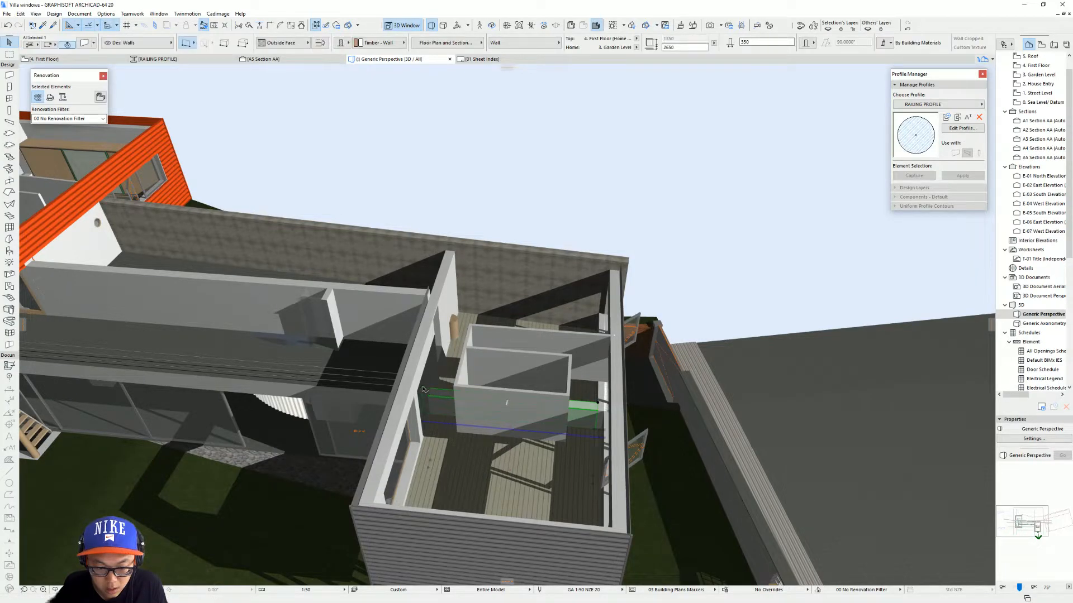
pyautogui.click(432, 396)
pyautogui.click(590, 372)
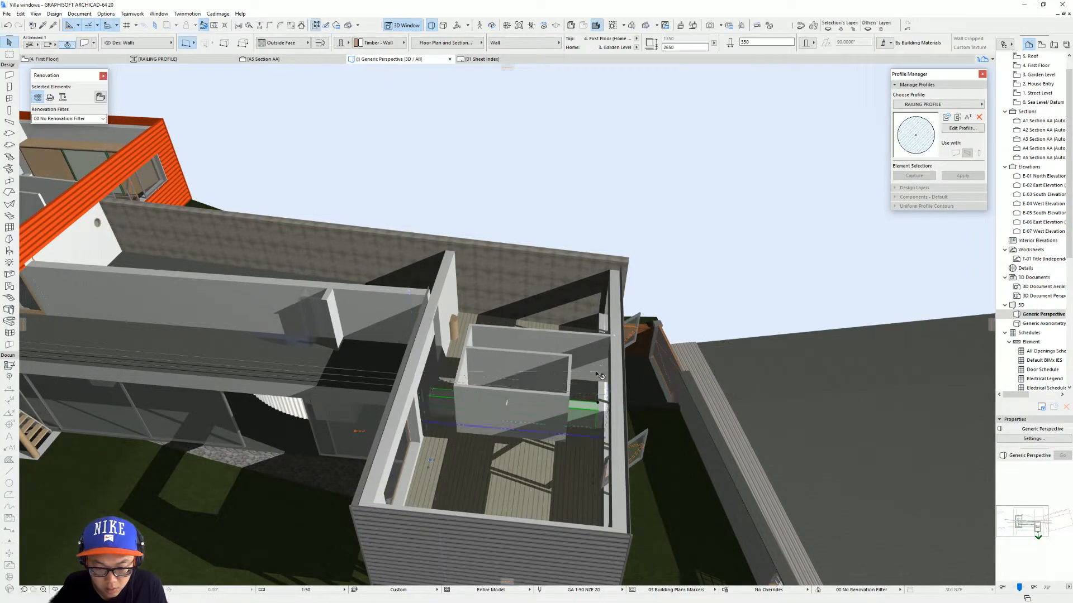
# Review the settings of the exterior wall below the first floor's windows.
pyautogui.scroll(-1, 564, 408)
pyautogui.keyDown('shift'); pyautogui.moveTo(565, 408); pyautogui.dragTo(318, 244, button='middle'); pyautogui.keyUp('shift')
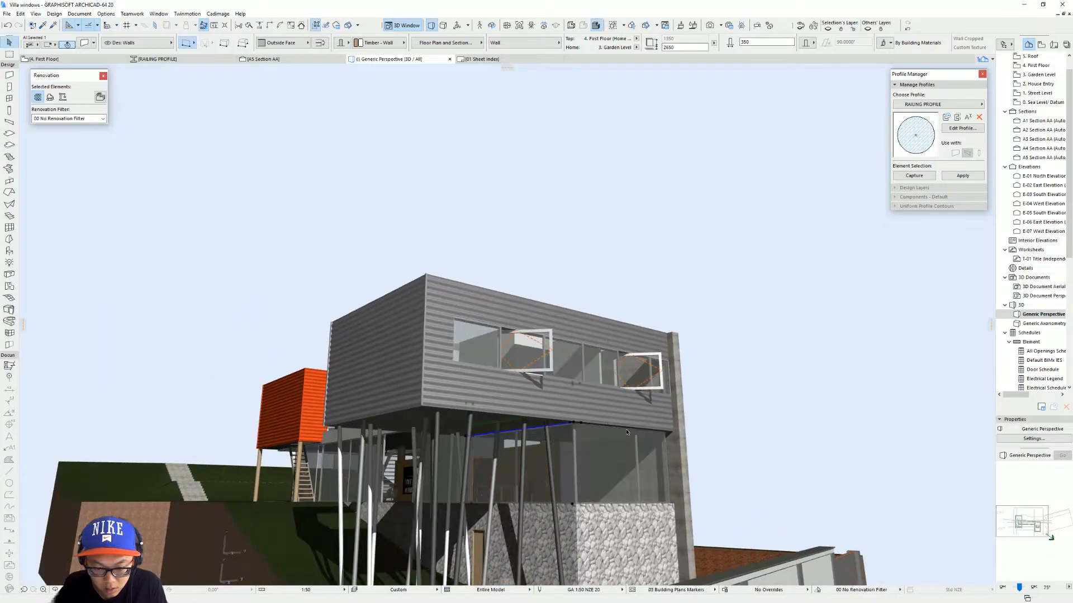
pyautogui.scroll(3, 571, 417)
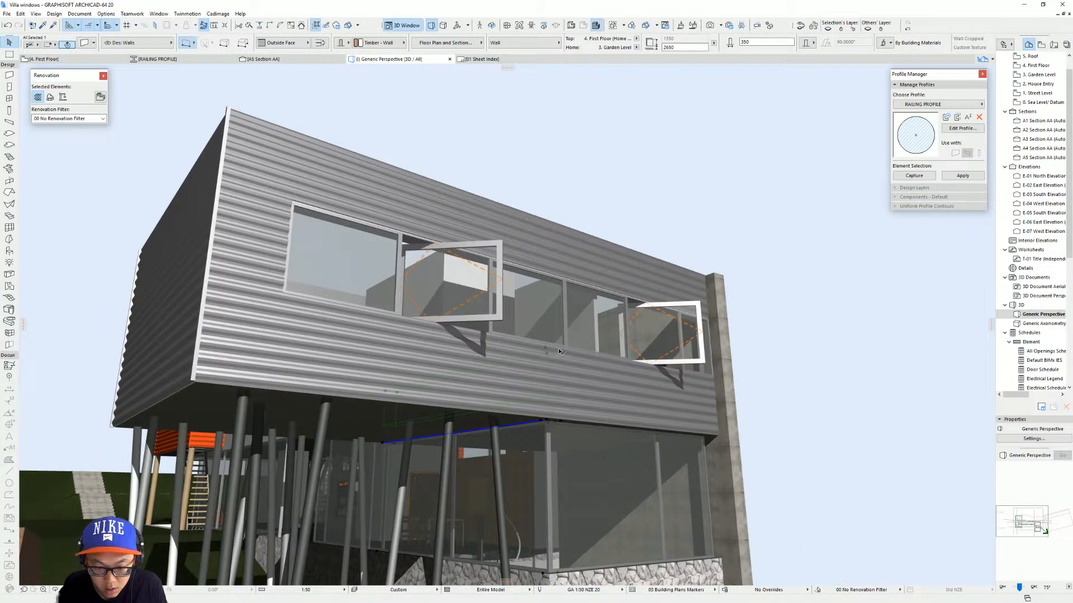
pyautogui.click(559, 351)
pyautogui.scroll(1, 525, 397)
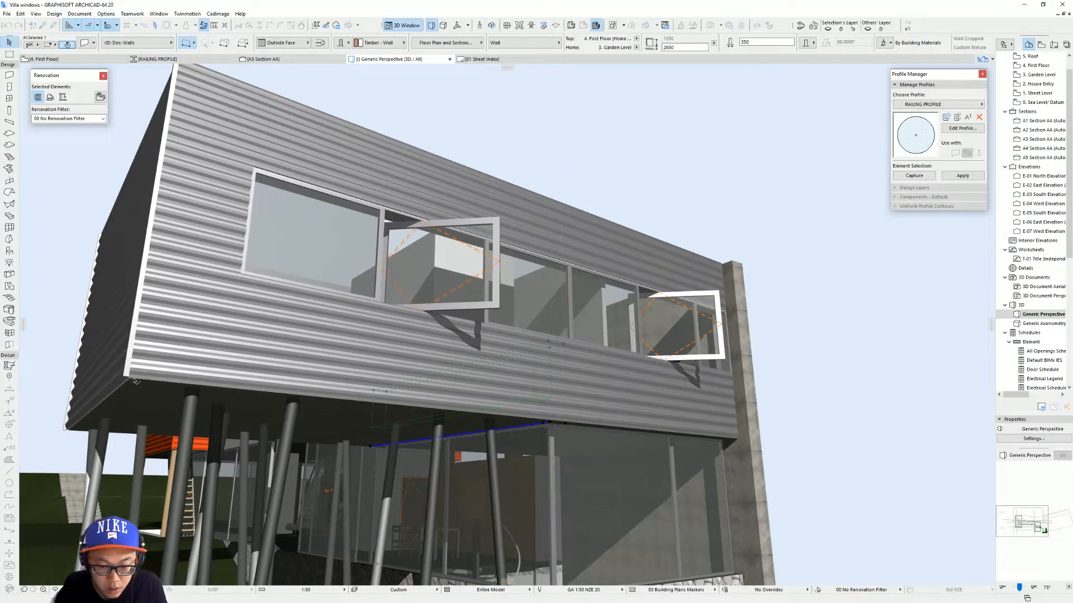
pyautogui.scroll(1, 561, 363)
pyautogui.hotkey('ctrl', 't')
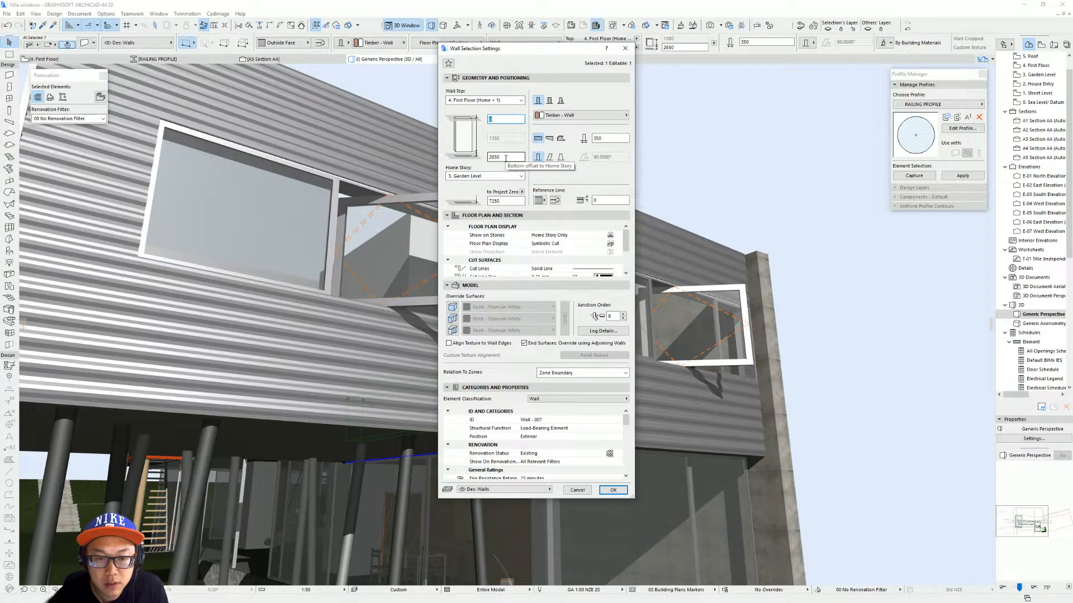
pyautogui.press('Escape')
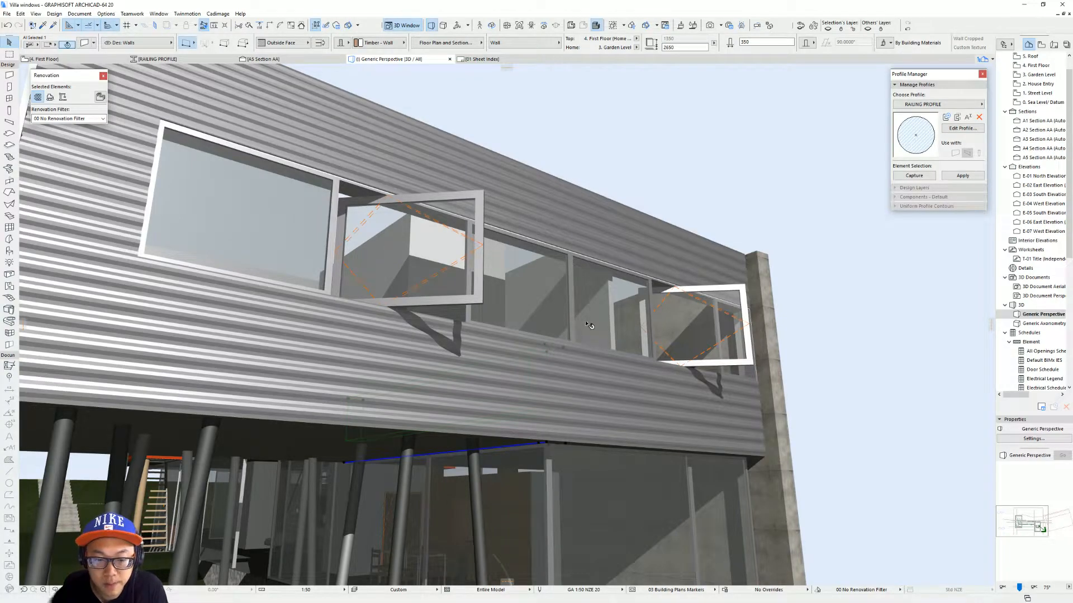
pyautogui.hotkey('ctrl', 't')
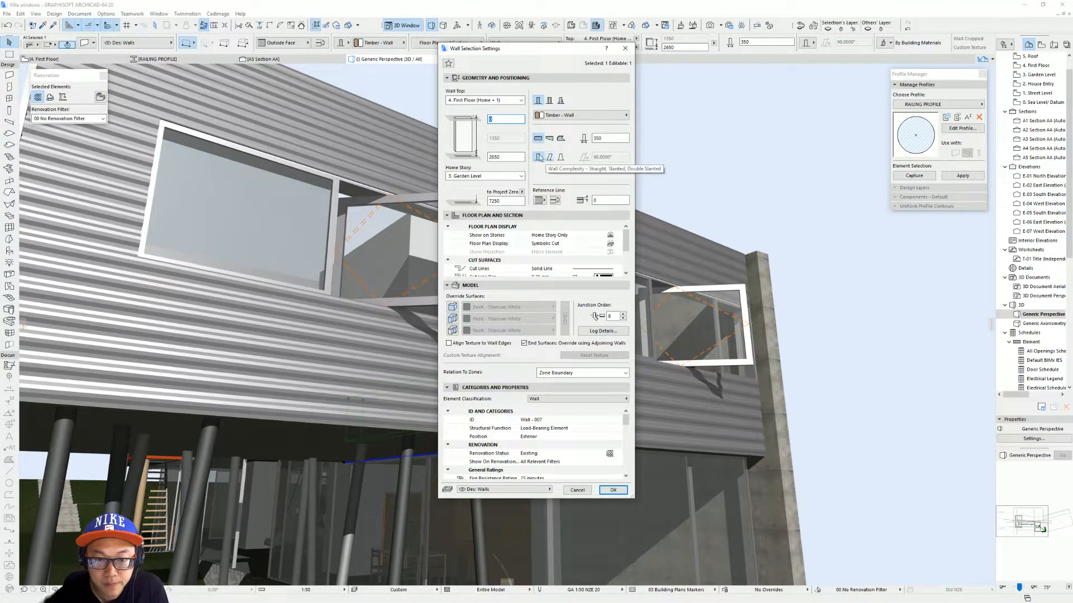
pyautogui.press('Escape')
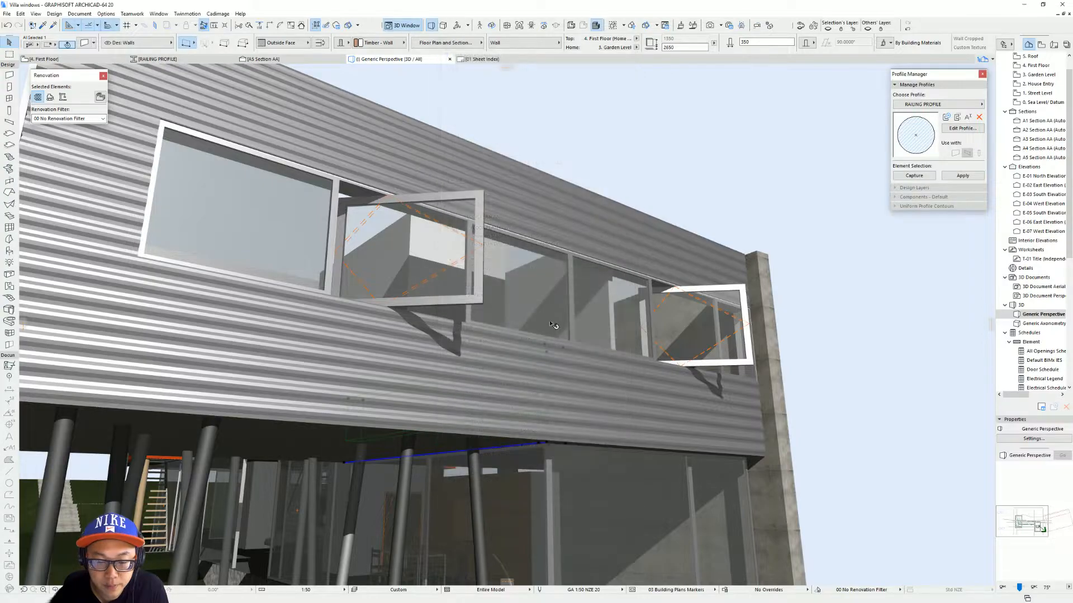
# Set the exterior wall's bottom offset to home story to 1500.
pyautogui.keyDown('shift'); pyautogui.moveTo(557, 351); pyautogui.dragTo(630, 334, button='middle'); pyautogui.keyUp('shift')
pyautogui.click(599, 329)
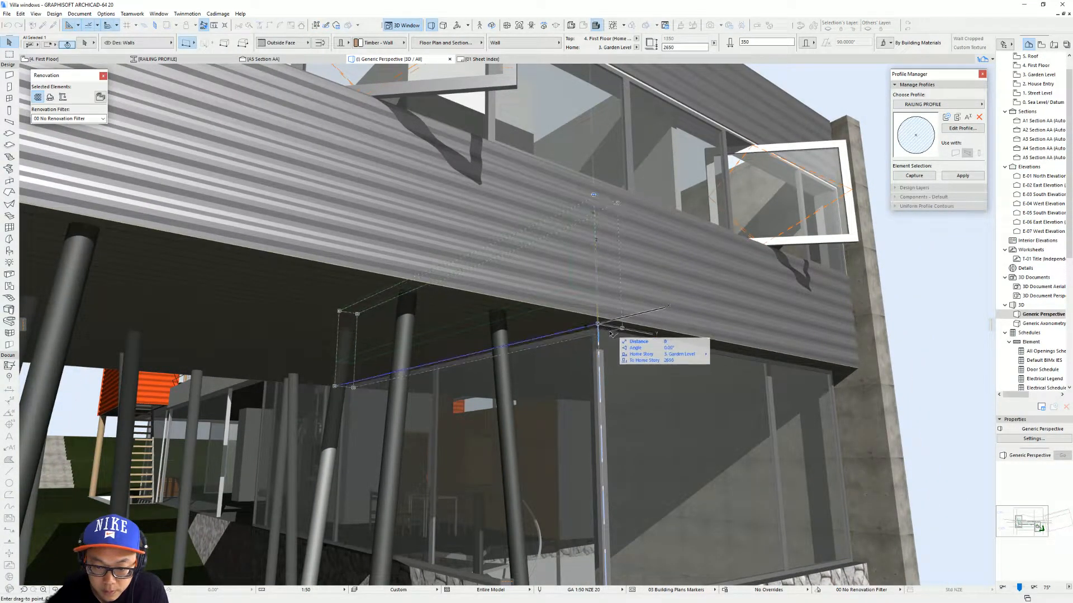
pyautogui.click(598, 336)
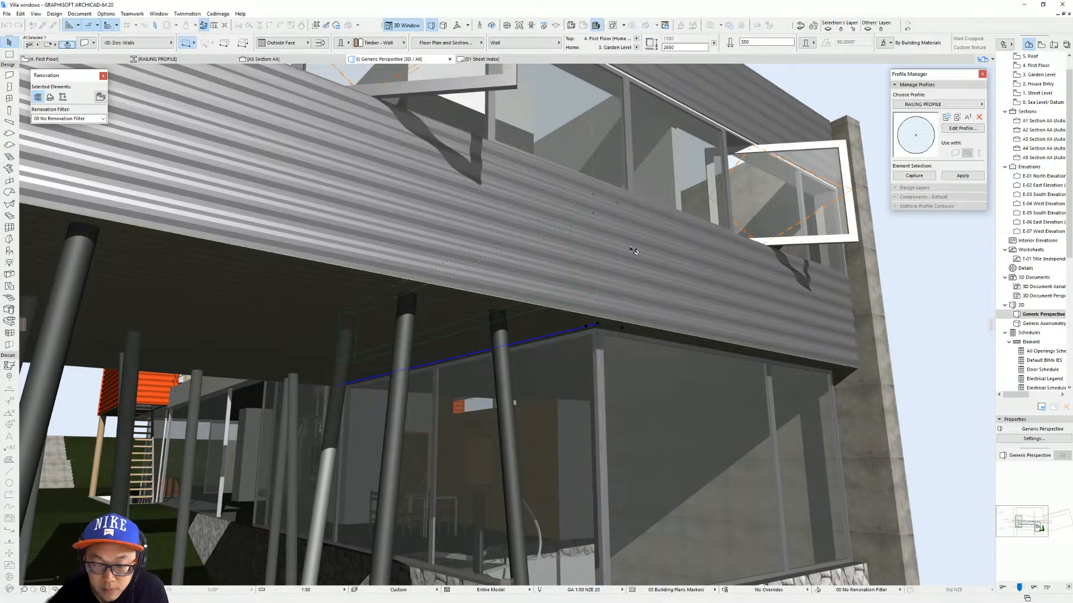
pyautogui.click(683, 46)
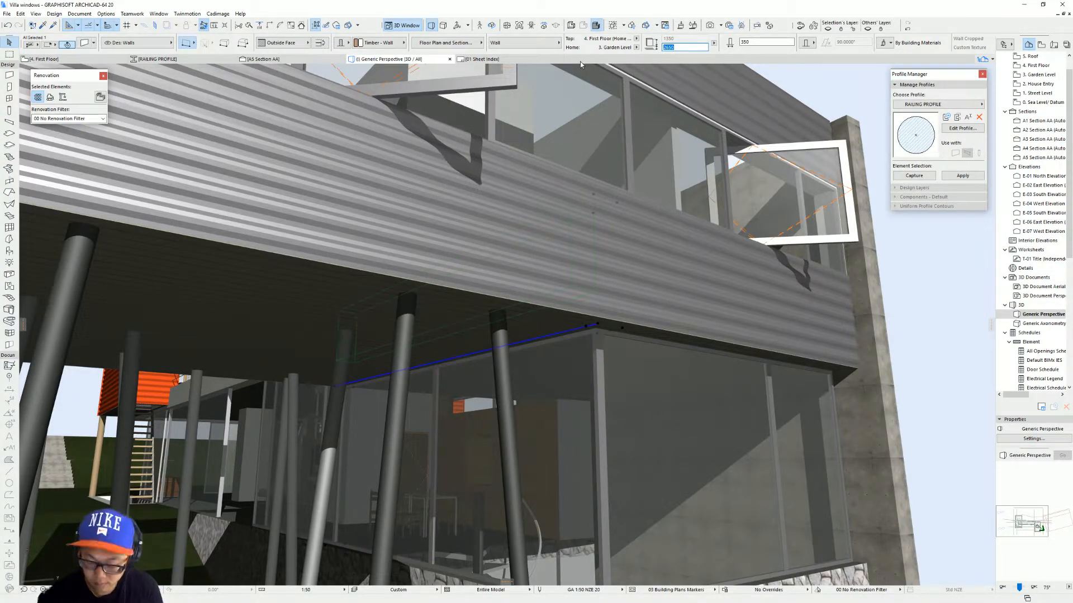
pyautogui.write('1500')
pyautogui.press('Return')
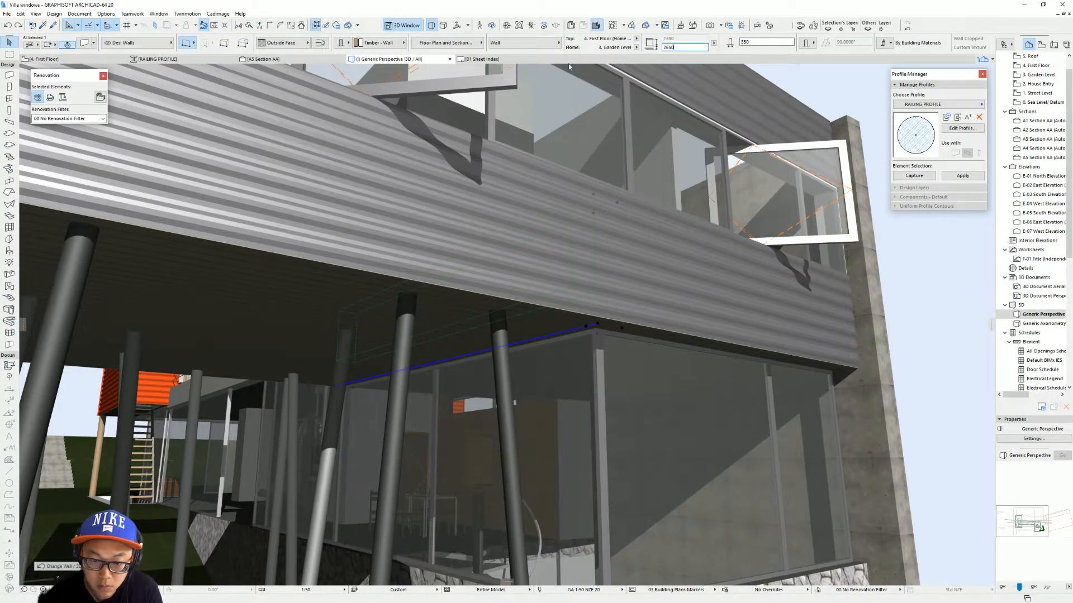
pyautogui.press('Escape')
# Delete the selected exterior wall under the first floor.
pyautogui.click(546, 384)
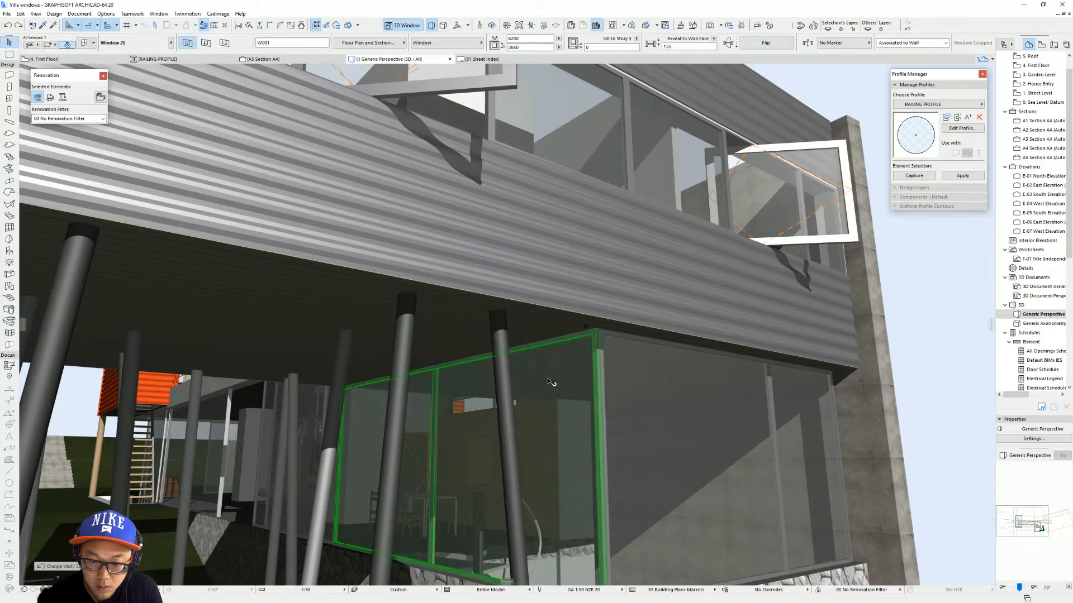
pyautogui.press('Escape')
pyautogui.moveTo(595, 331)
pyautogui.keyDown('shift'); pyautogui.mouseDown(button='middle')
pyautogui.moveTo(589, 357)
pyautogui.moveTo(761, 385)
pyautogui.moveTo(720, 366)
pyautogui.mouseUp(button='middle'); pyautogui.keyUp('shift')
pyautogui.scroll(-3, 588, 357)
pyautogui.click(542, 351)
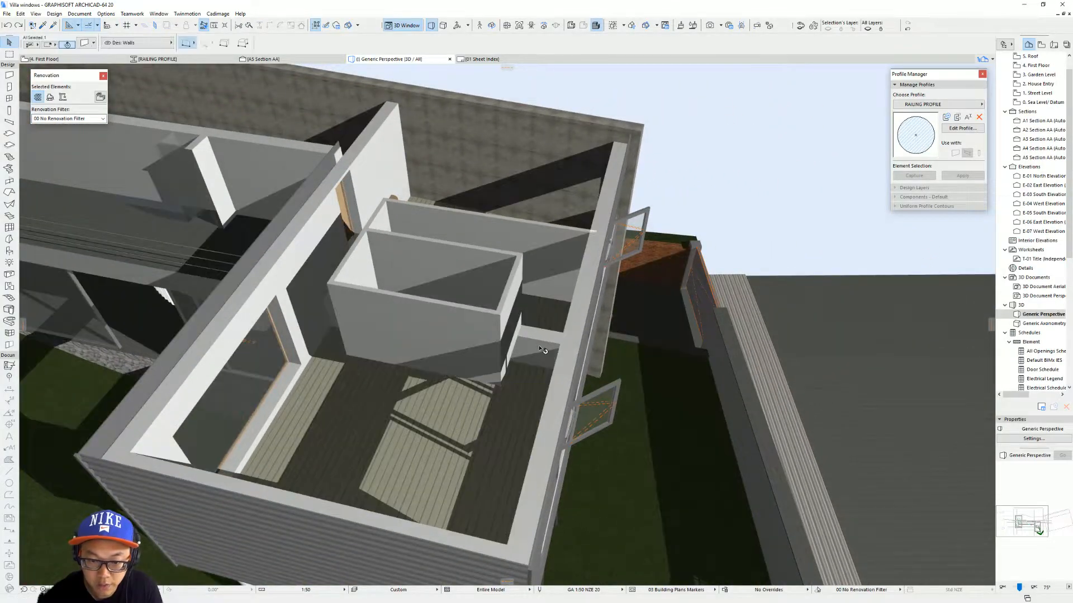
pyautogui.keyDown('shift'); pyautogui.moveTo(474, 311); pyautogui.dragTo(517, 368, button='middle'); pyautogui.keyUp('shift')
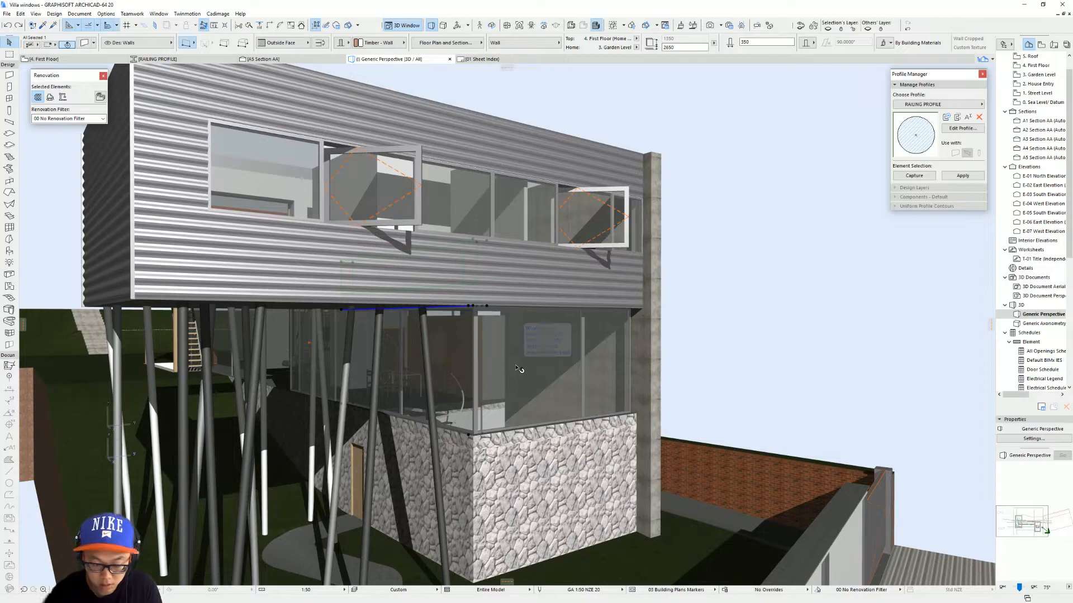
pyautogui.press('Delete')
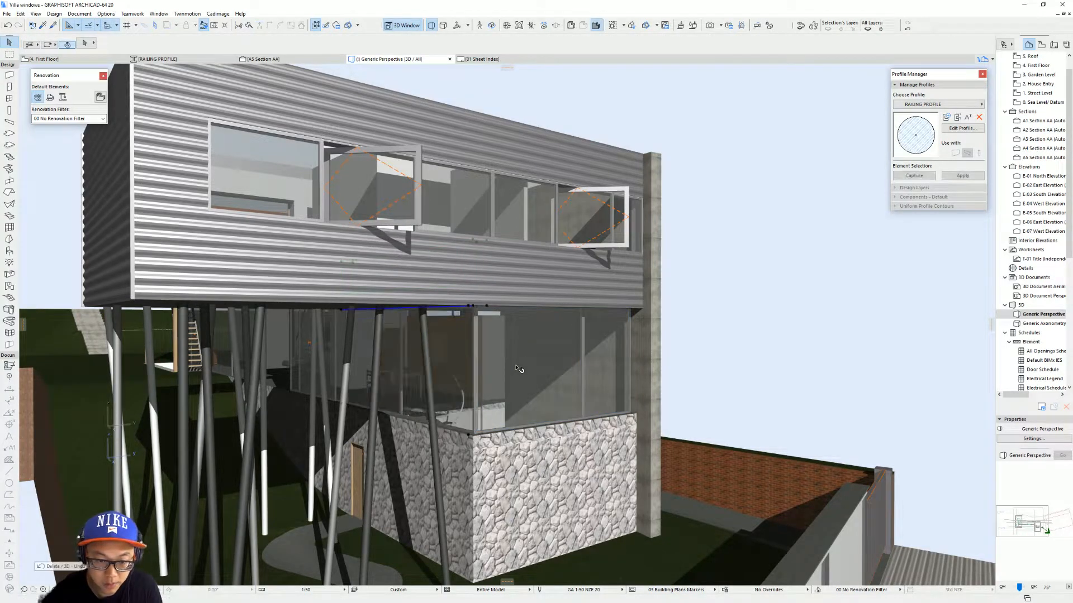
# Set the height of the ground-floor glazed window below the first floor to 2600.
pyautogui.click(447, 332)
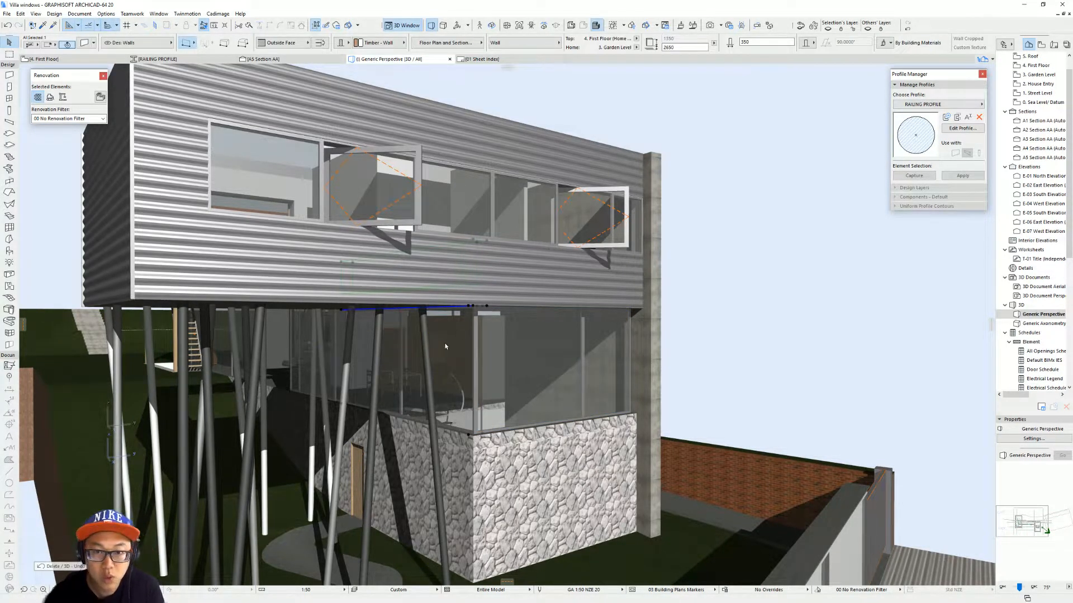
pyautogui.scroll(2, 636, 110)
pyautogui.moveTo(468, 379); pyautogui.dragTo(536, 309, button='middle')
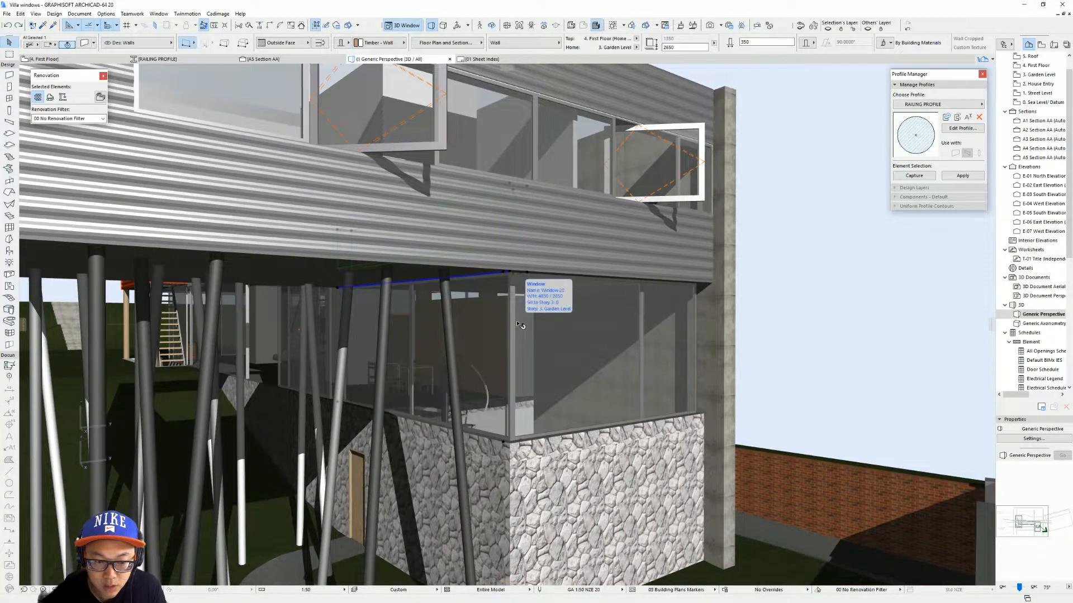
pyautogui.click(510, 279)
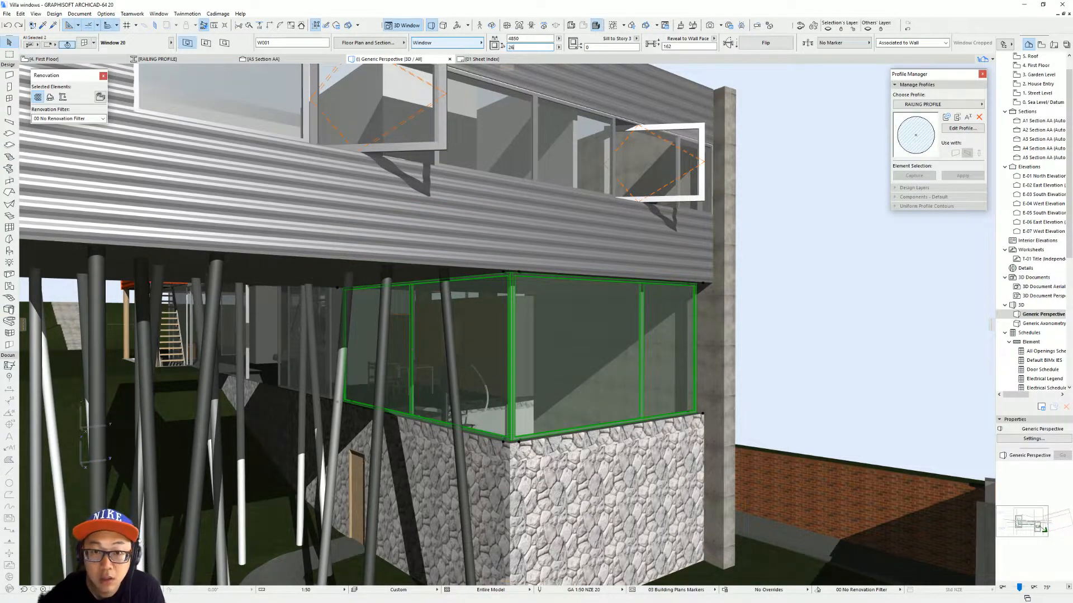
pyautogui.press('BackSpace')
pyautogui.press('BackSpace')
pyautogui.write('00')
pyautogui.scroll(3, 550, 429)
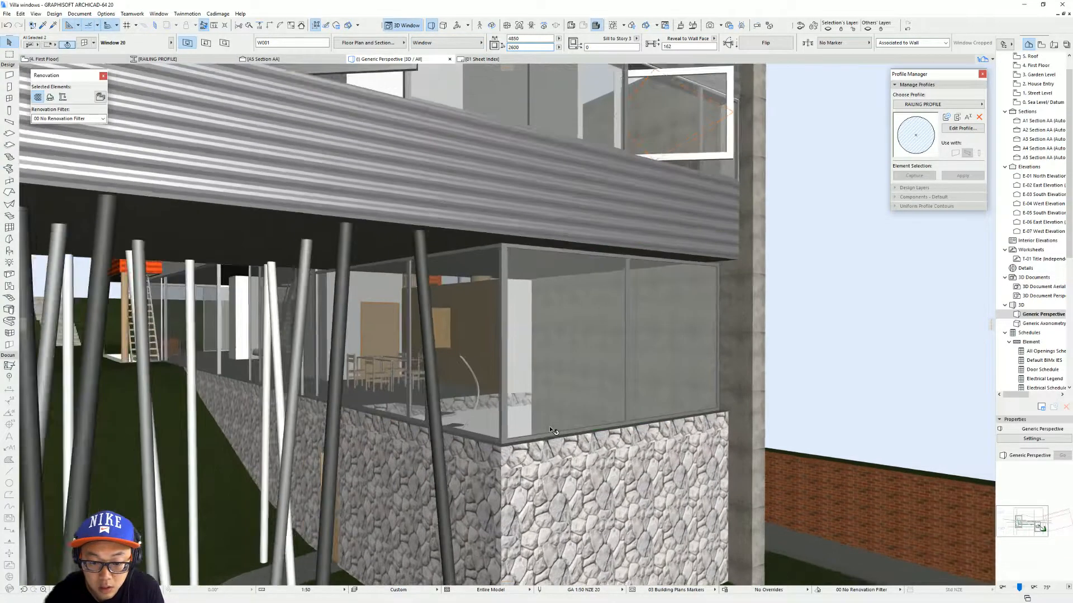
pyautogui.moveTo(549, 427); pyautogui.dragTo(548, 456, button='middle')
pyautogui.press('Escape')
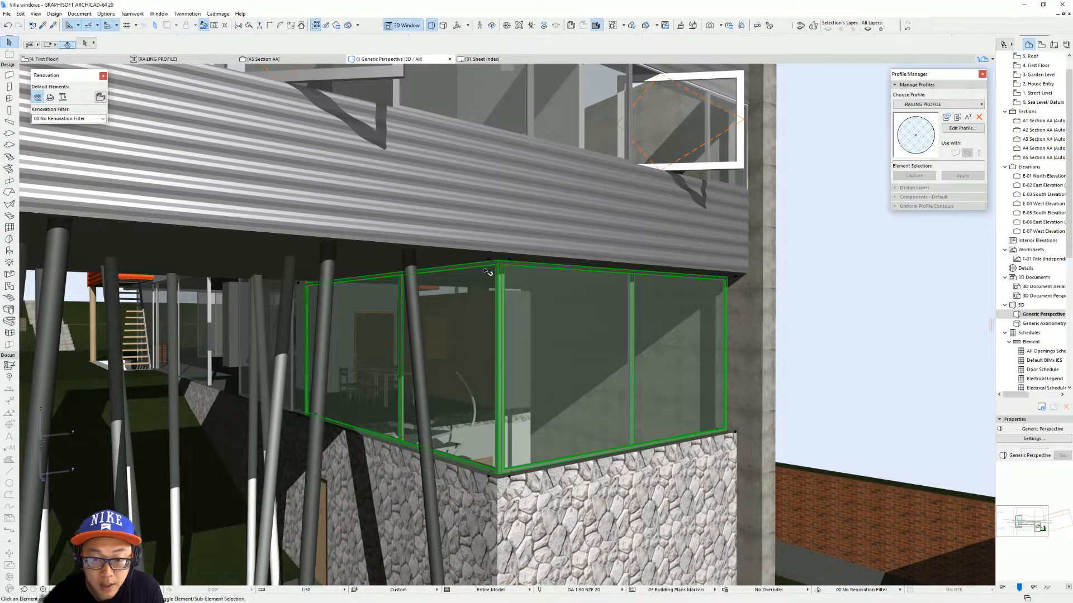
# Stretch the exterior timber wall above the ground-floor glazing vertically so it fits between the glazing and the first-floor windows.
pyautogui.scroll(-3, 496, 279)
pyautogui.keyDown('shift'); pyautogui.moveTo(497, 279); pyautogui.dragTo(498, 300, button='middle'); pyautogui.keyUp('shift')
pyautogui.keyDown('shift'); pyautogui.moveTo(578, 443); pyautogui.dragTo(629, 472, button='middle'); pyautogui.keyUp('shift')
pyautogui.keyDown('shift'); pyautogui.moveTo(620, 413); pyautogui.dragTo(737, 427, button='middle'); pyautogui.keyUp('shift')
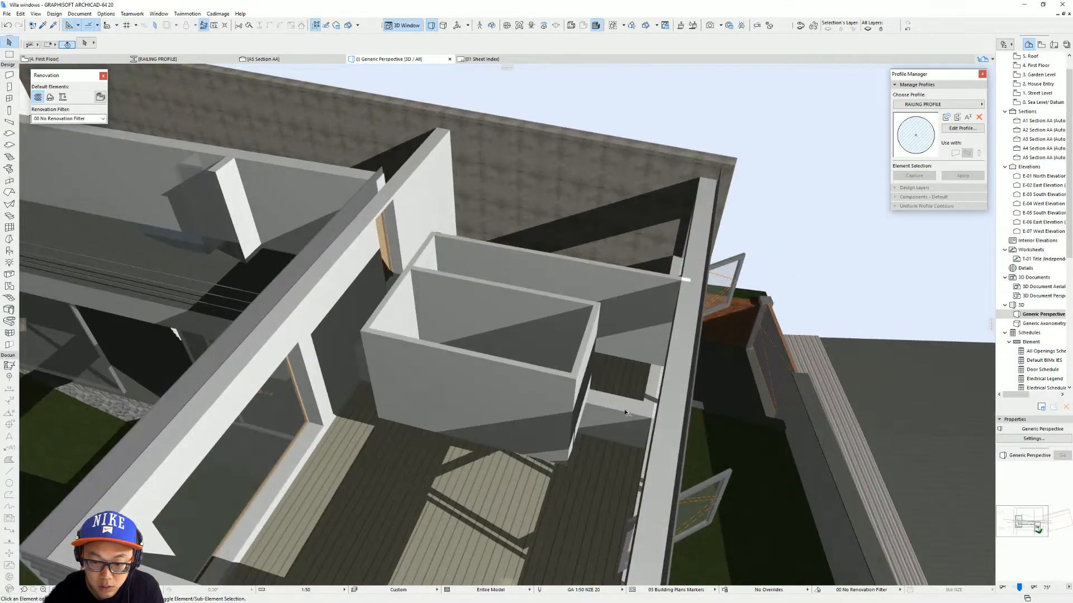
pyautogui.click(627, 413)
pyautogui.keyDown('shift'); pyautogui.moveTo(647, 390); pyautogui.dragTo(493, 287, button='middle'); pyautogui.keyUp('shift')
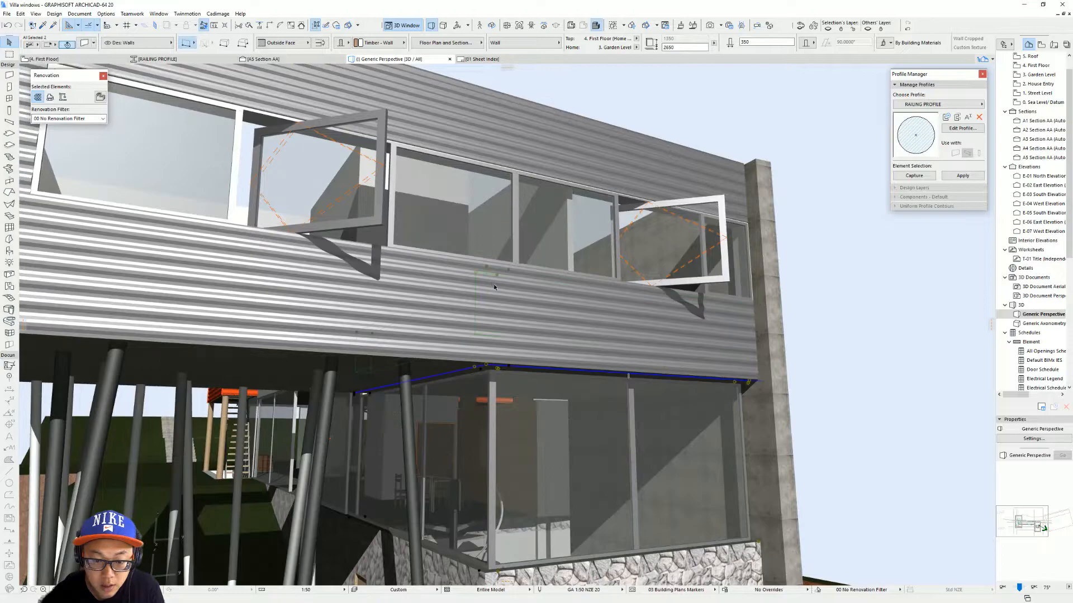
pyautogui.click(491, 367)
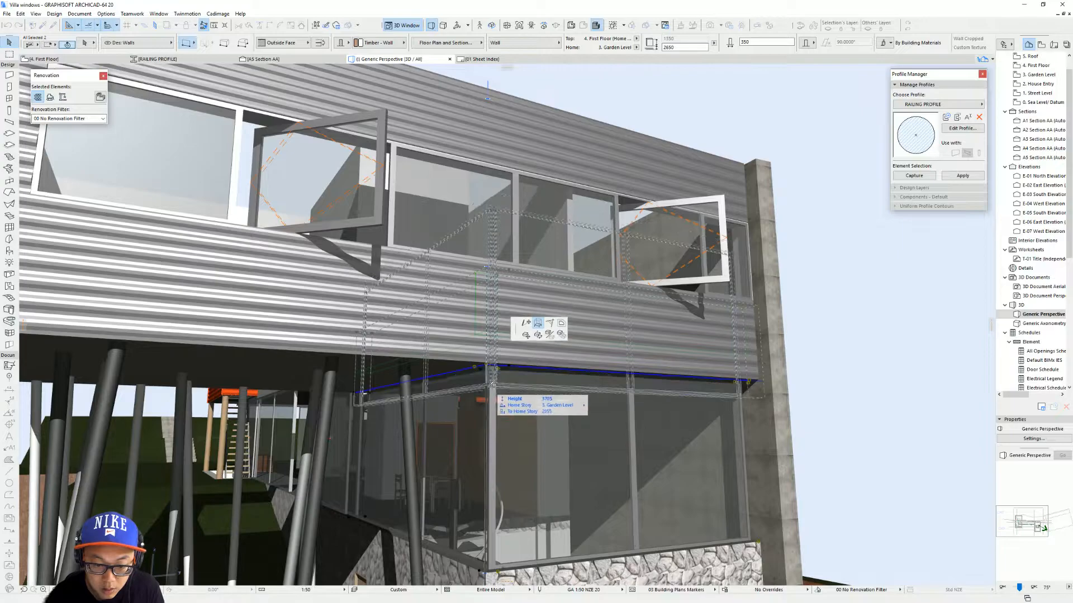
pyautogui.scroll(3, 493, 369)
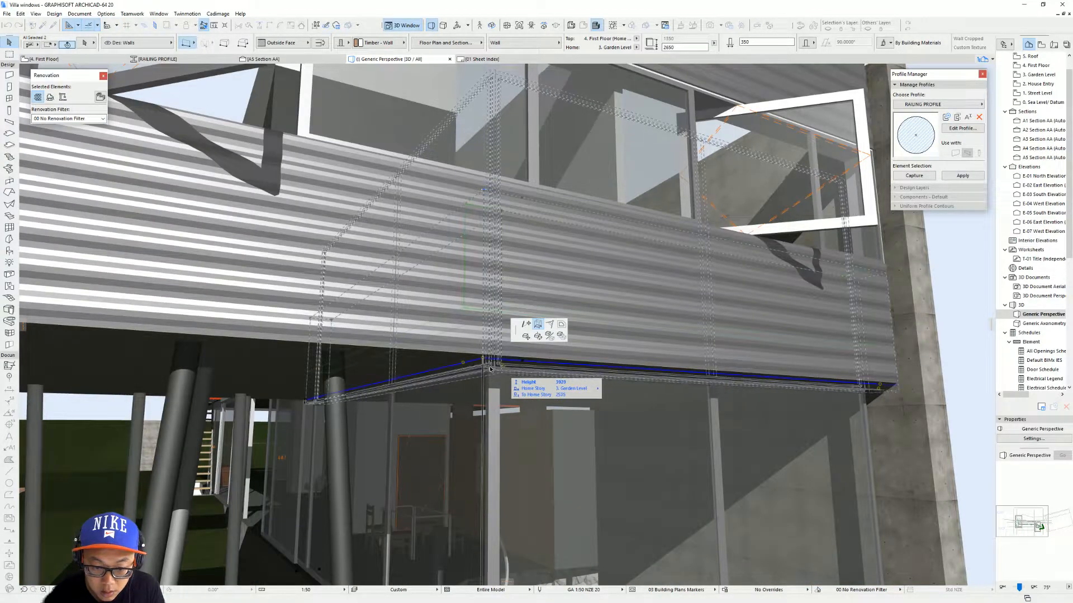
pyautogui.click(865, 387)
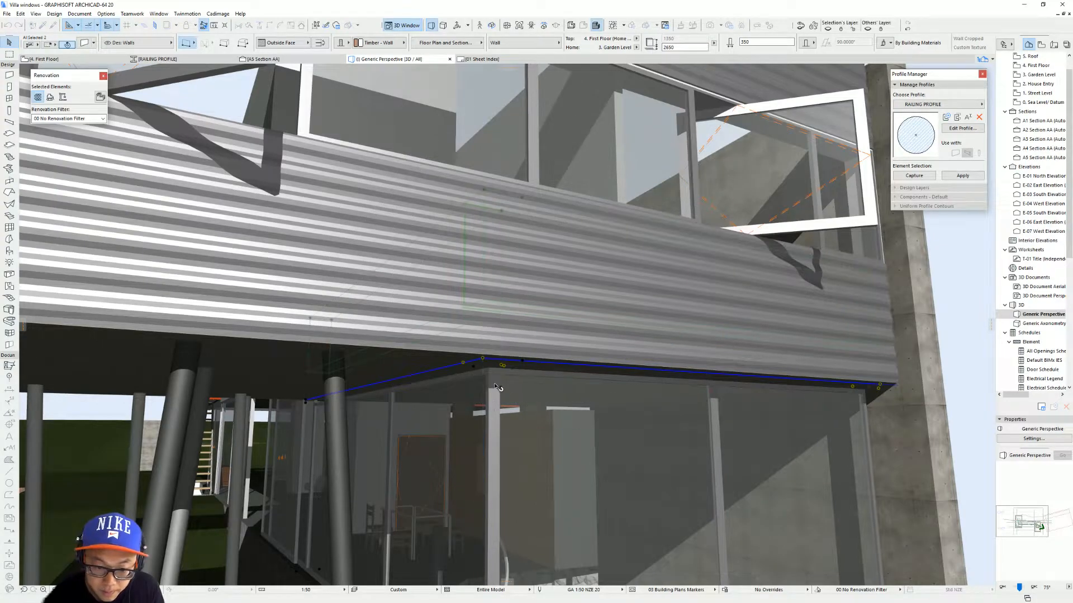
pyautogui.scroll(2, 496, 387)
pyautogui.click(481, 338)
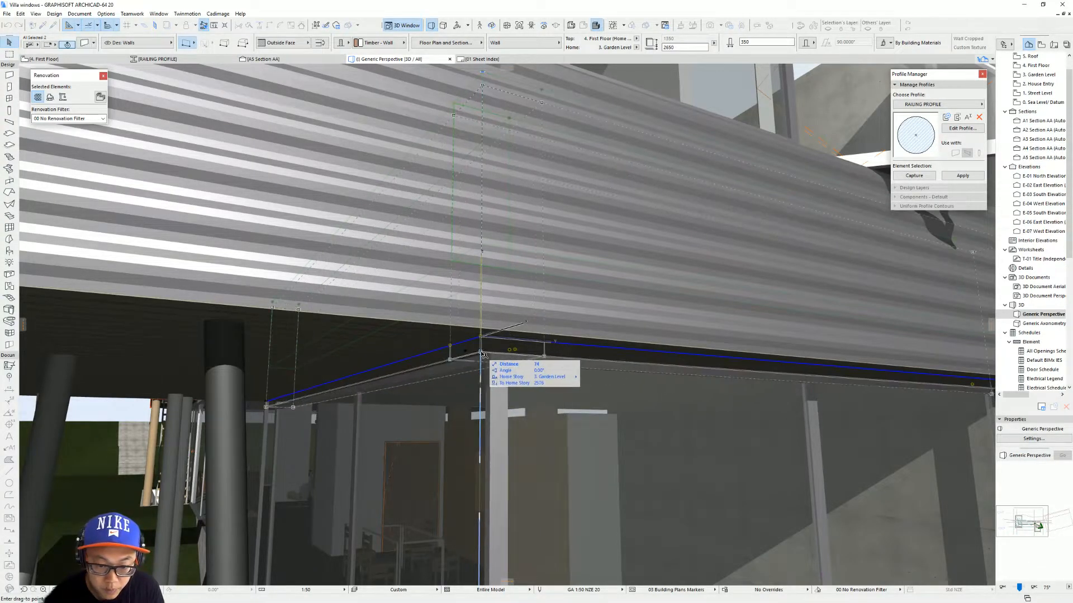
pyautogui.click(482, 350)
pyautogui.keyDown('shift'); pyautogui.moveTo(518, 334); pyautogui.dragTo(480, 219, button='middle'); pyautogui.keyUp('shift')
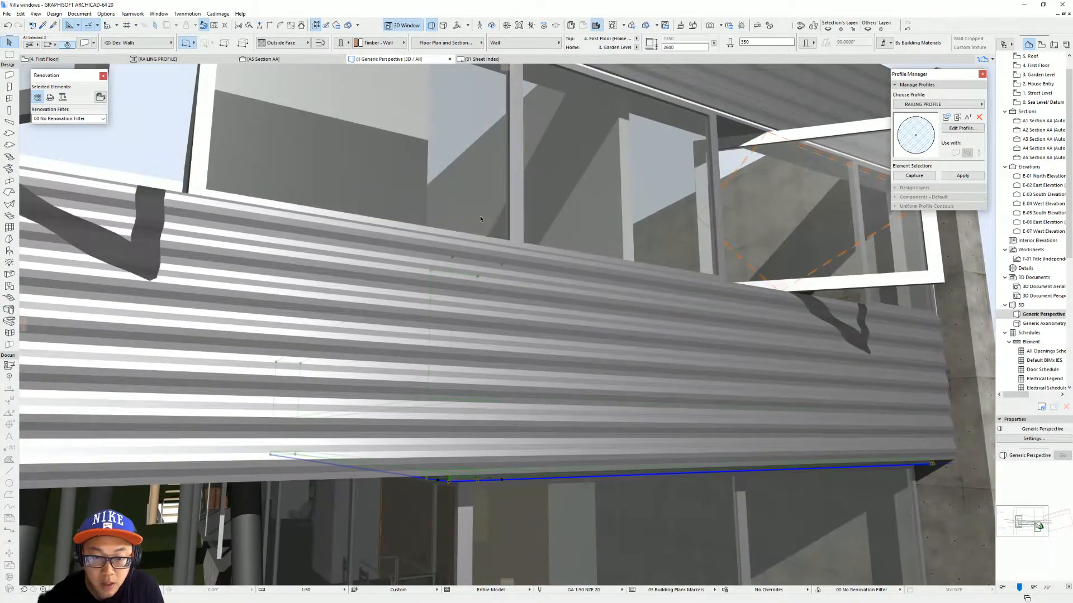
pyautogui.click(453, 259)
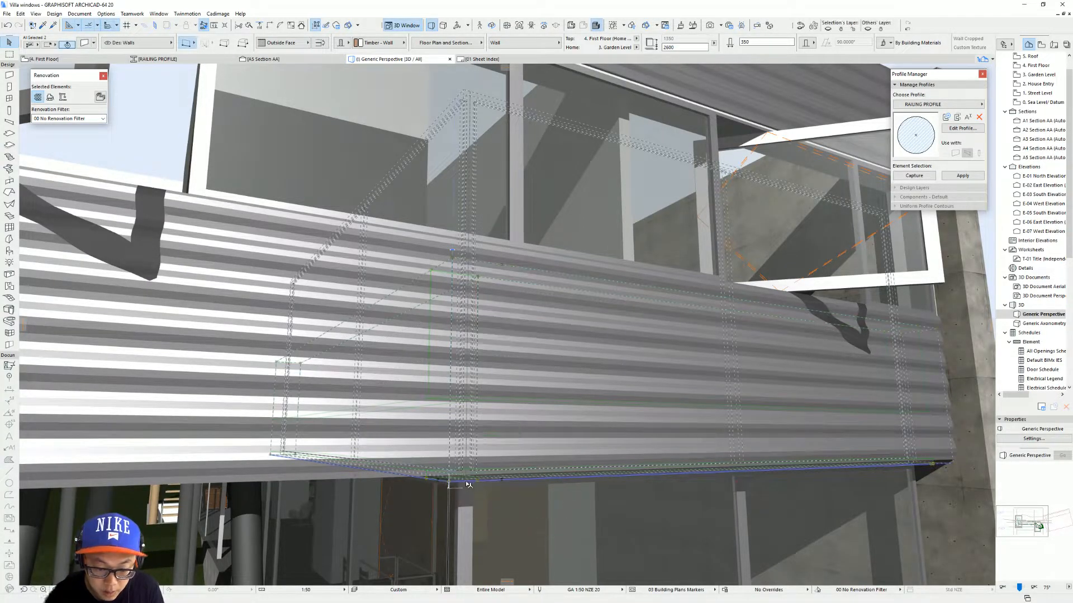
pyautogui.click(468, 485)
pyautogui.scroll(5, 468, 485)
pyautogui.keyDown('shift'); pyautogui.moveTo(479, 462); pyautogui.dragTo(468, 370, button='middle'); pyautogui.keyUp('shift')
pyautogui.scroll(-3, 487, 252)
pyautogui.scroll(-1, 468, 371)
pyautogui.scroll(-2, 474, 150)
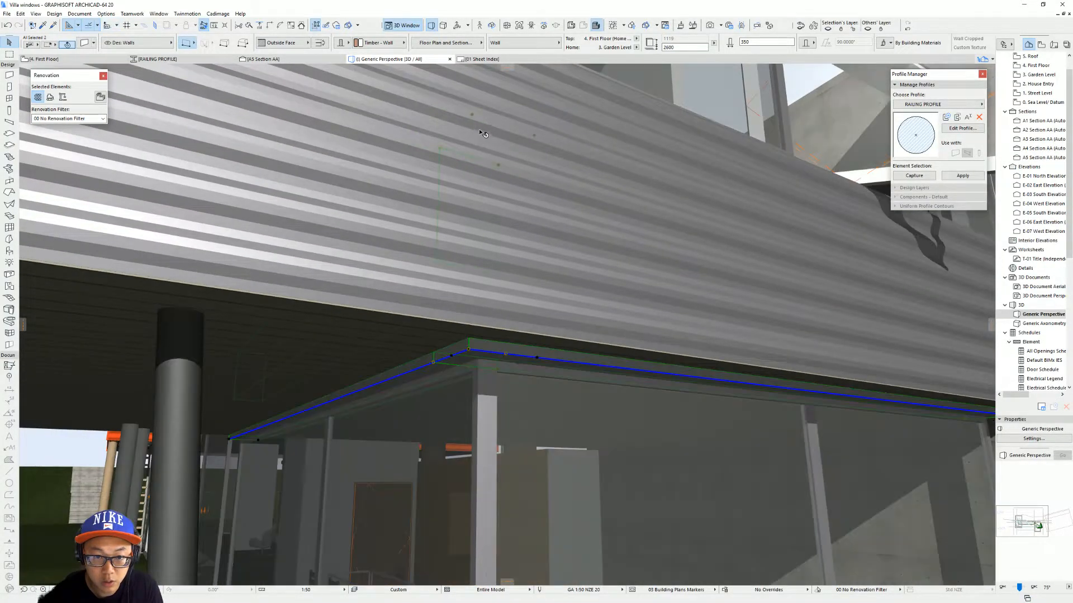
pyautogui.click(472, 115)
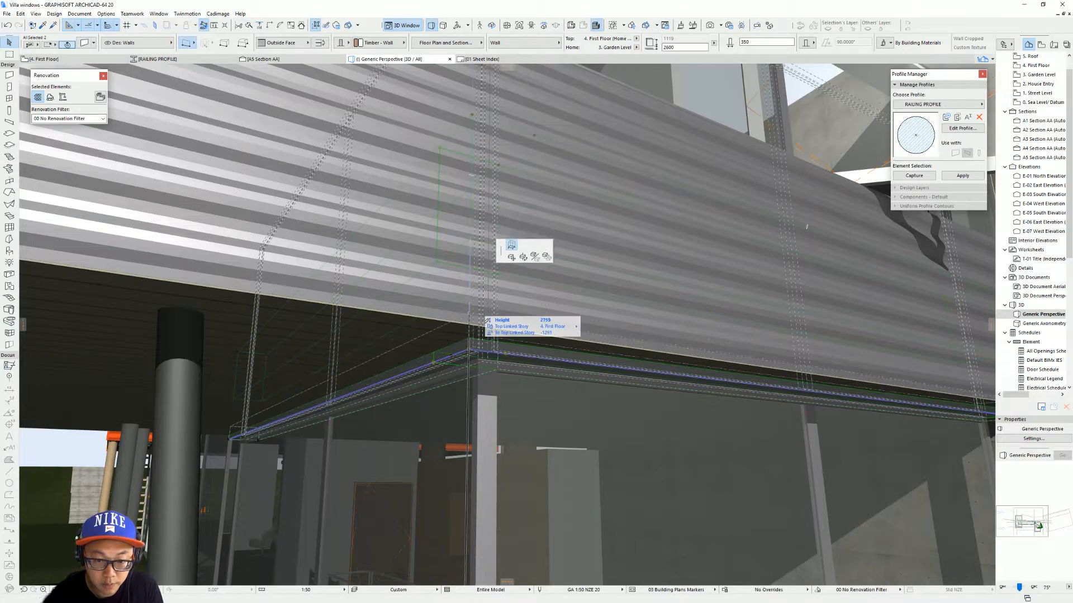
pyautogui.click(469, 339)
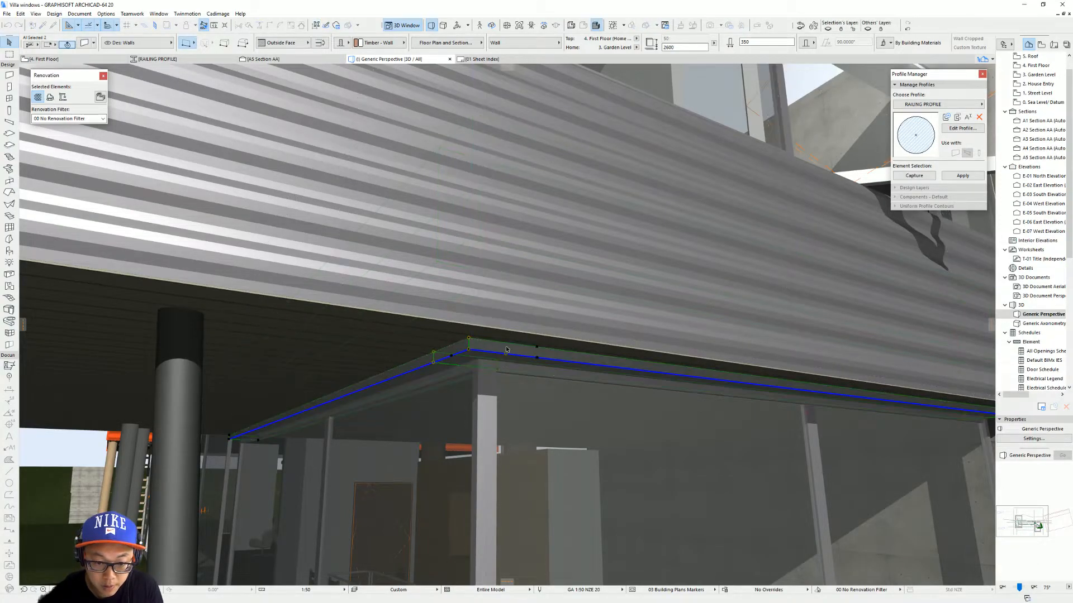
# Select the four walls of the first-floor box beside the staircase and move them down by 900.
pyautogui.scroll(-5, 502, 349)
pyautogui.keyDown('shift'); pyautogui.moveTo(510, 351); pyautogui.dragTo(495, 240, button='middle'); pyautogui.keyUp('shift')
pyautogui.click(462, 214)
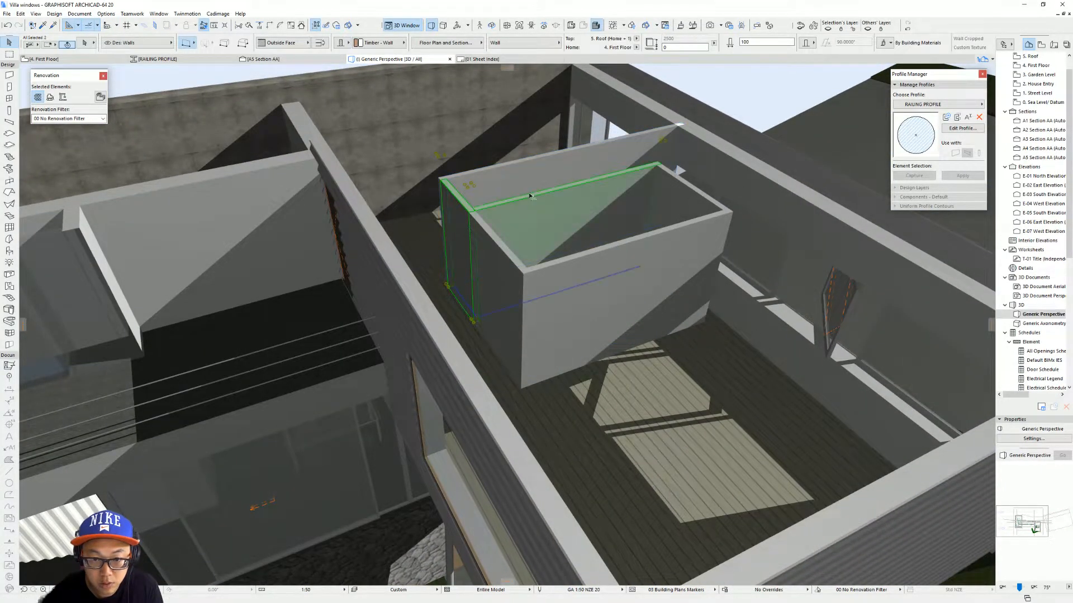
pyautogui.keyDown('shift'); pyautogui.click(538, 169); pyautogui.keyUp('shift')
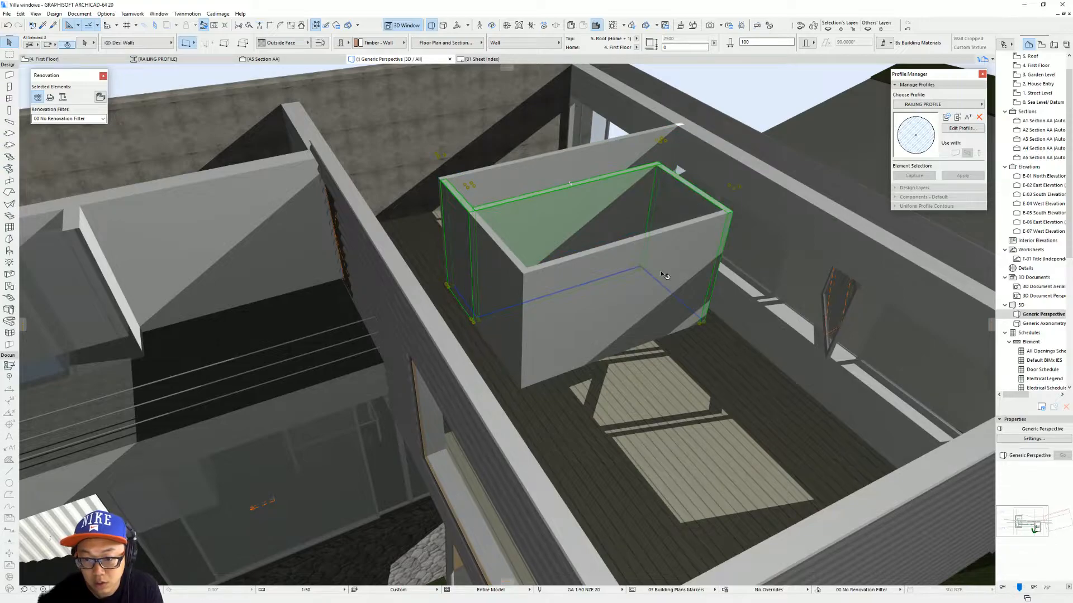
pyautogui.click(703, 323)
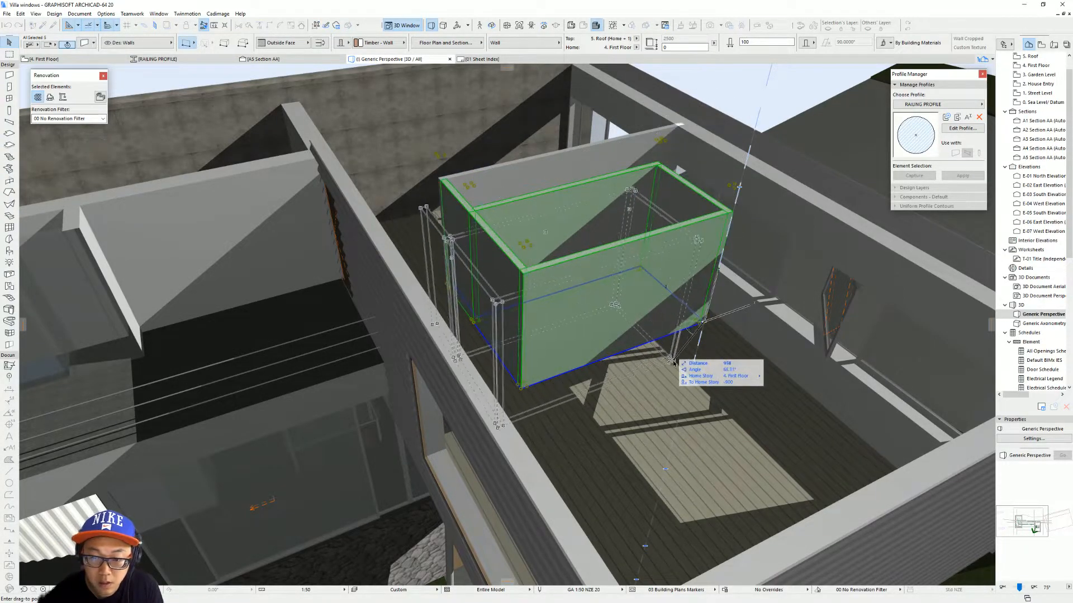
pyautogui.keyDown('shift'); pyautogui.moveTo(670, 360); pyautogui.dragTo(676, 308, button='middle'); pyautogui.keyUp('shift')
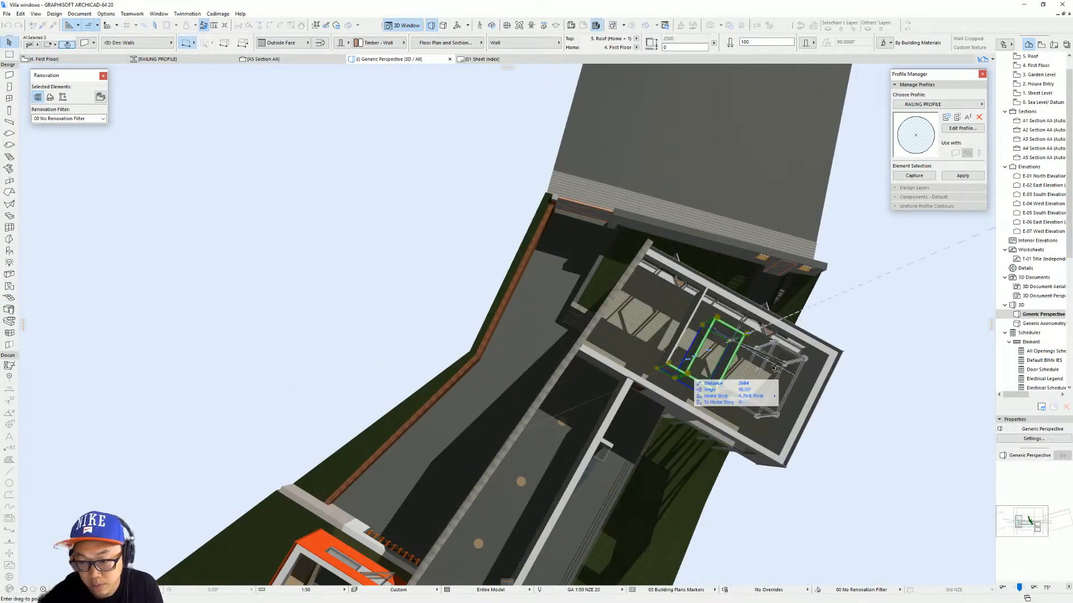
pyautogui.scroll(3, 775, 368)
pyautogui.keyDown('shift'); pyautogui.moveTo(775, 368); pyautogui.dragTo(679, 386, button='middle'); pyautogui.keyUp('shift')
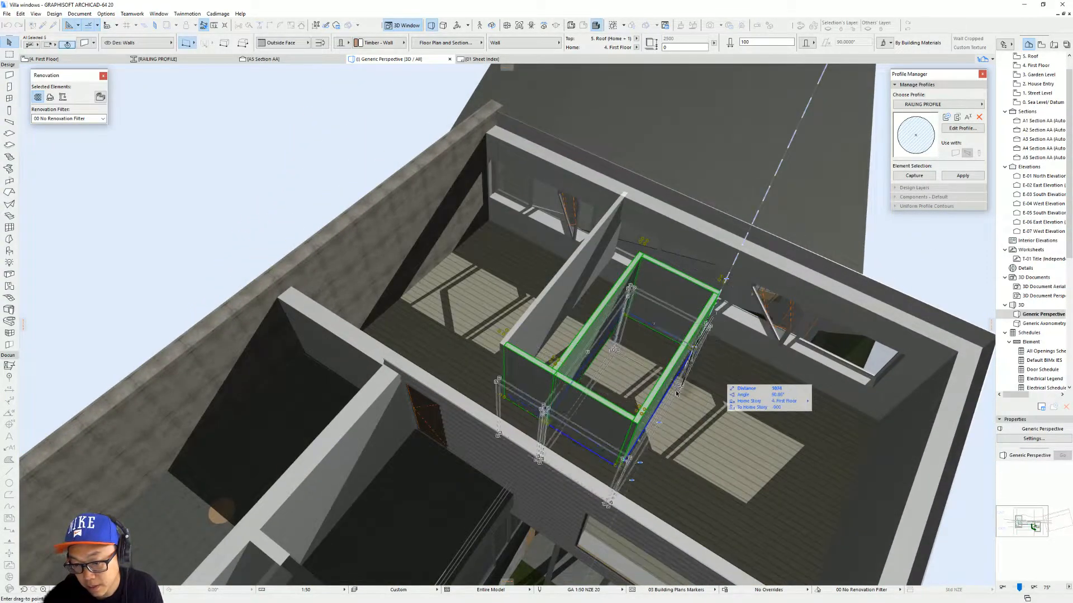
pyautogui.click(704, 361)
pyautogui.keyDown('shift'); pyautogui.moveTo(704, 361); pyautogui.dragTo(555, 277, button='middle'); pyautogui.keyUp('shift')
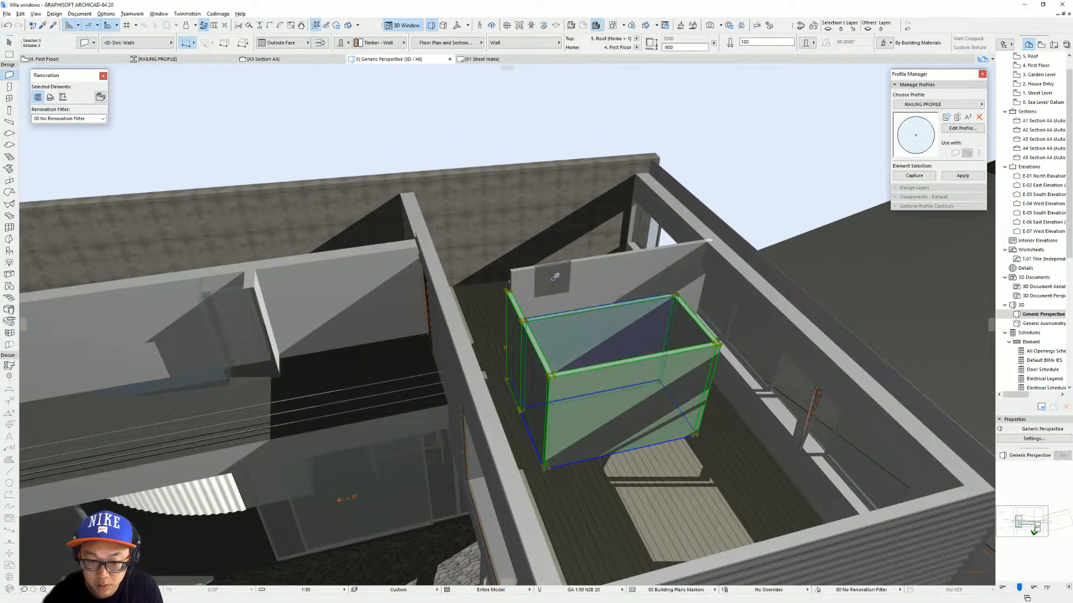
pyautogui.press('Escape')
# Review the first-floor, roof and garden-level plans around the staircase.
pyautogui.keyDown('shift'); pyautogui.moveTo(642, 313); pyautogui.dragTo(595, 321, button='middle'); pyautogui.keyUp('shift')
pyautogui.press('F2')
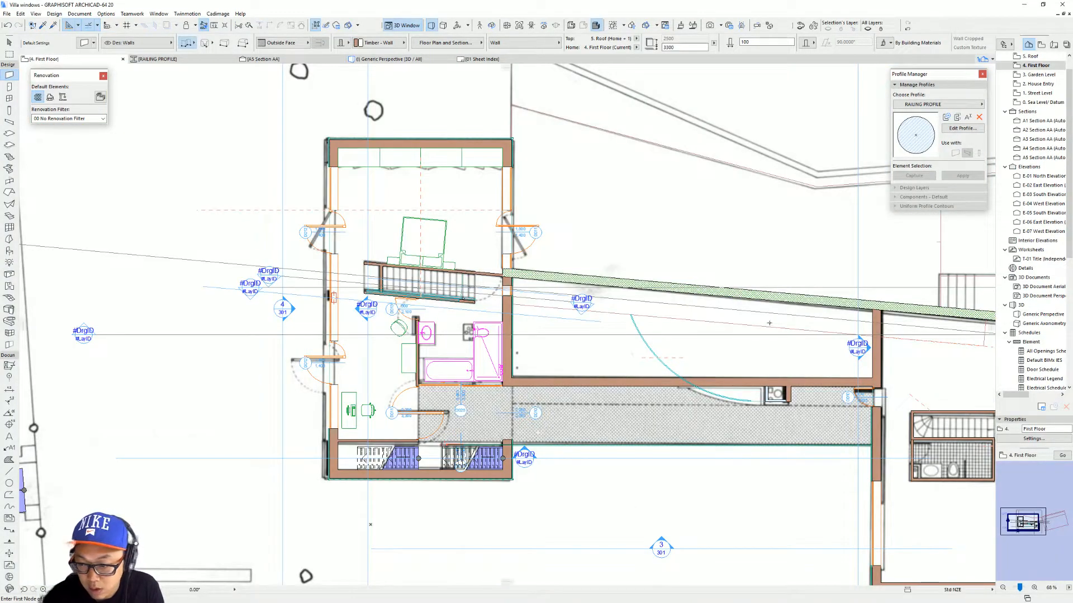
pyautogui.hotkey('ctrl', 'Up')
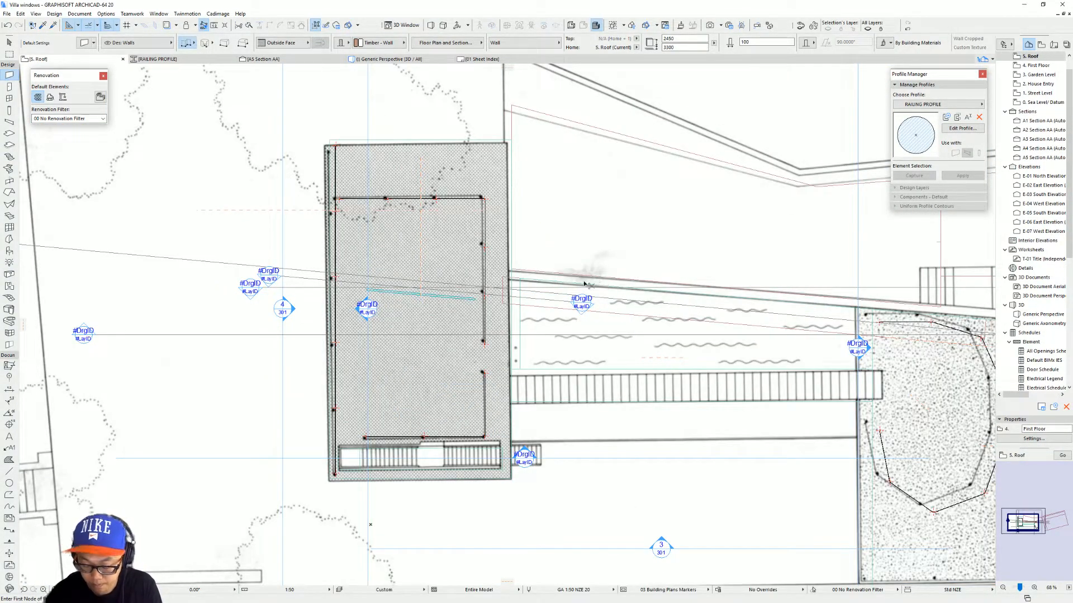
pyautogui.hotkey('ctrl', 'Down')
pyautogui.hotkey('ctrl', 'Down')
pyautogui.moveTo(584, 285); pyautogui.dragTo(418, 253, button='middle')
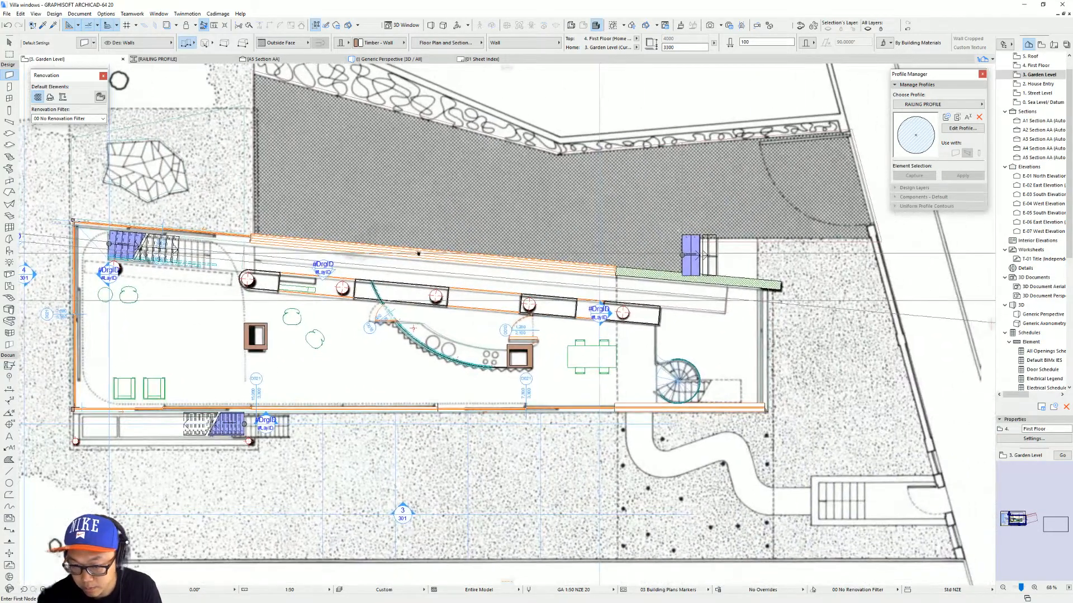
pyautogui.hotkey('ctrl', 'Up')
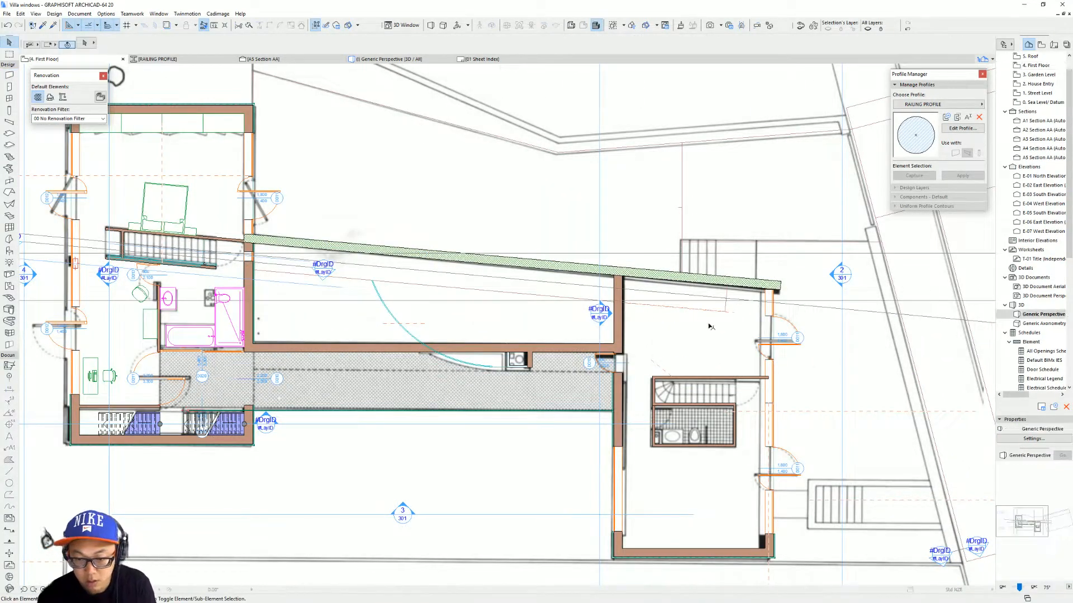
pyautogui.press('F3')
pyautogui.click(520, 338)
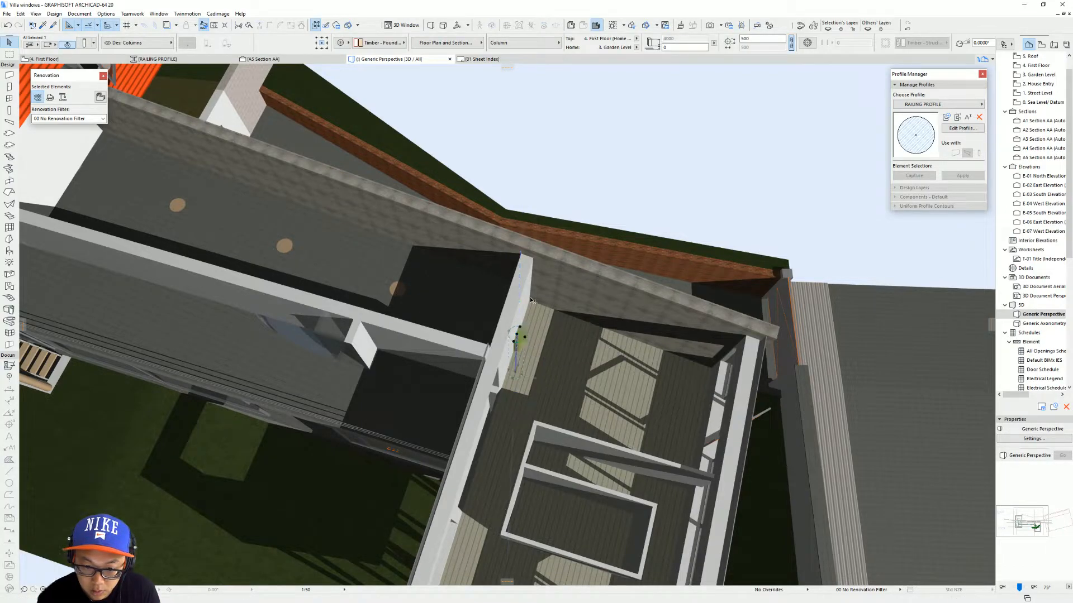
pyautogui.click(519, 338)
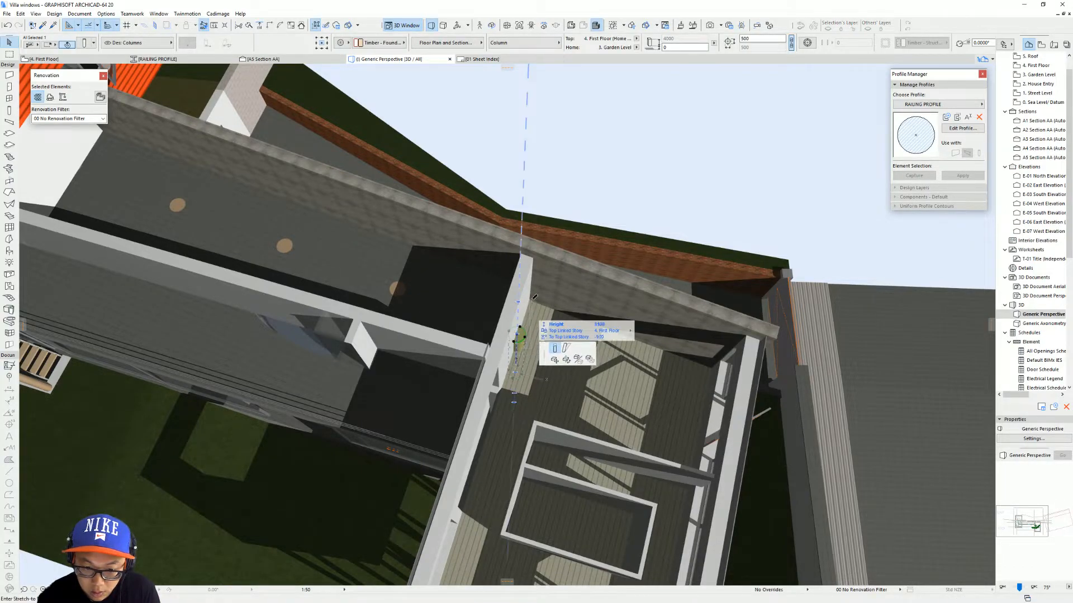
pyautogui.click(530, 342)
pyautogui.press('Escape')
pyautogui.press('Escape')
# Orbit the 3D view to review the first-floor rooms and walls around the staircase.
pyautogui.scroll(-2, 561, 338)
pyautogui.keyDown('shift'); pyautogui.moveTo(545, 475); pyautogui.dragTo(506, 321, button='middle'); pyautogui.keyUp('shift')
pyautogui.scroll(2, 499, 398)
pyautogui.scroll(-2, 494, 357)
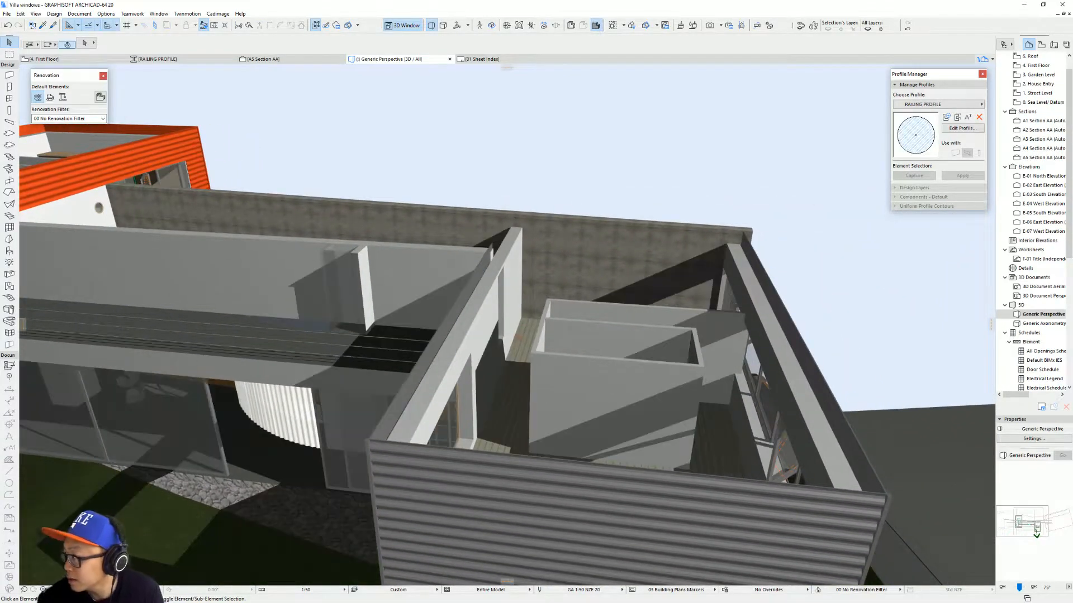
# Switch to the browser and watch the La Villa Dall'Ava reference video.
pyautogui.hotkey('alt', 'Tab')
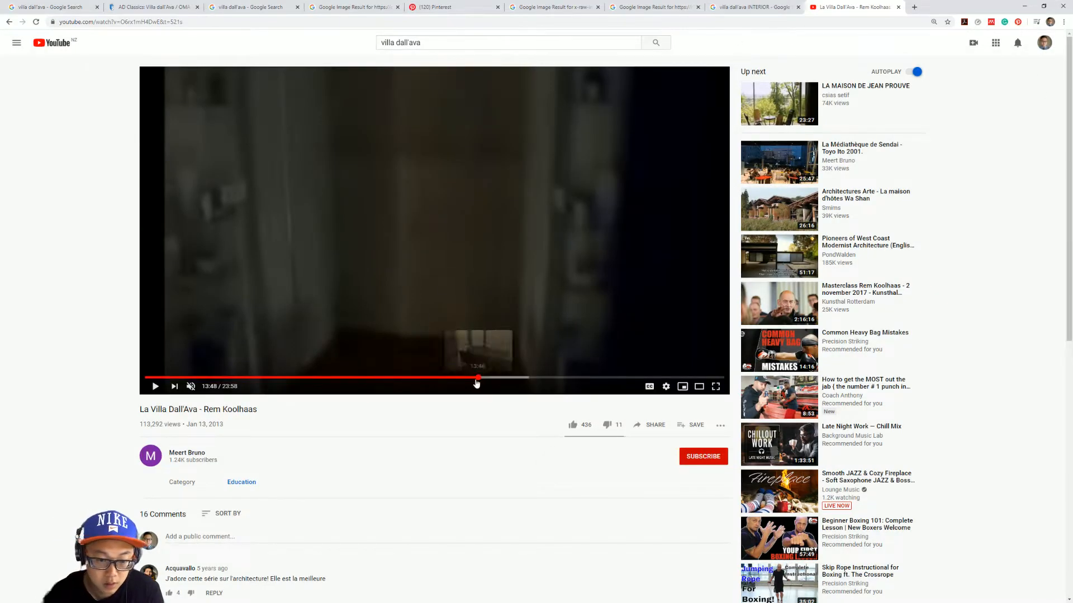
pyautogui.moveTo(476, 376); pyautogui.dragTo(492, 379)
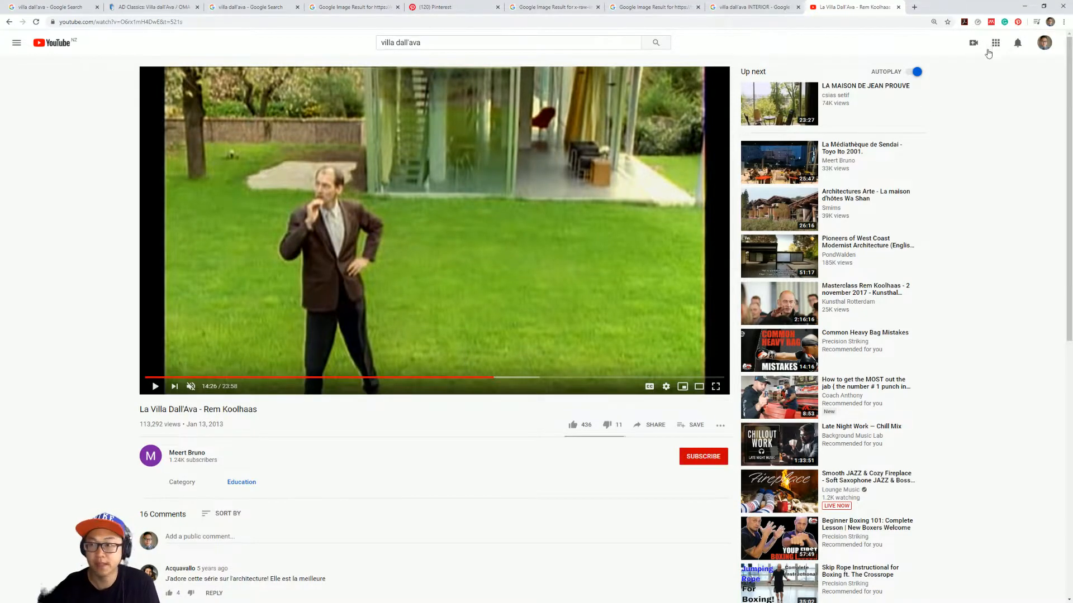
pyautogui.click(1025, 5)
# Return to the first-floor plan and stretch the small slab beside door D010 by offsetting one of its edges.
pyautogui.press('F2')
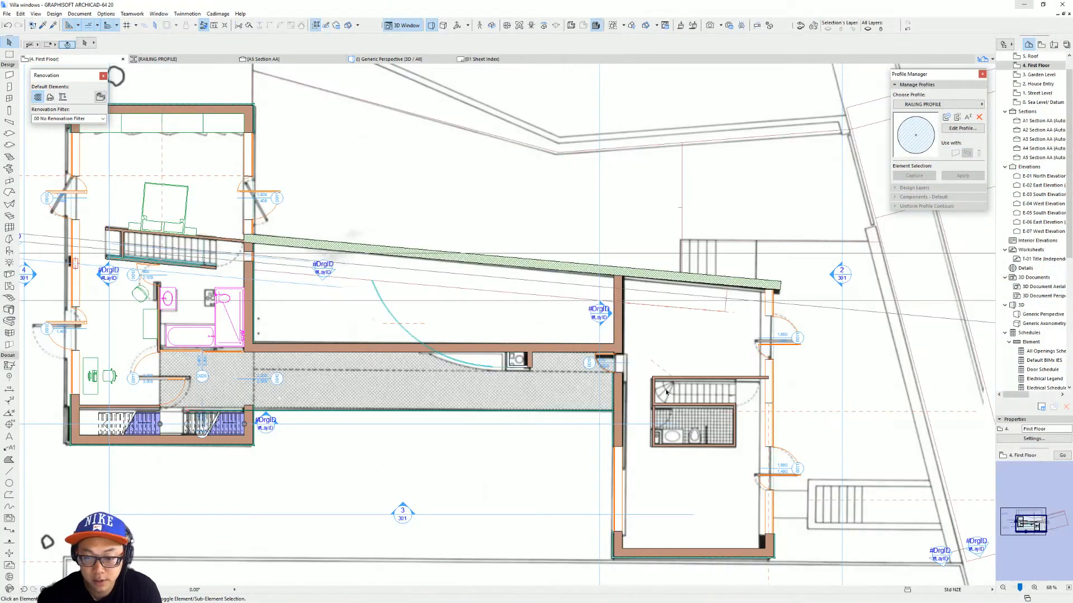
pyautogui.scroll(5, 636, 380)
pyautogui.moveTo(647, 370); pyautogui.dragTo(558, 353, button='middle')
pyautogui.keyDown('alt'); pyautogui.click(558, 353); pyautogui.keyUp('alt')
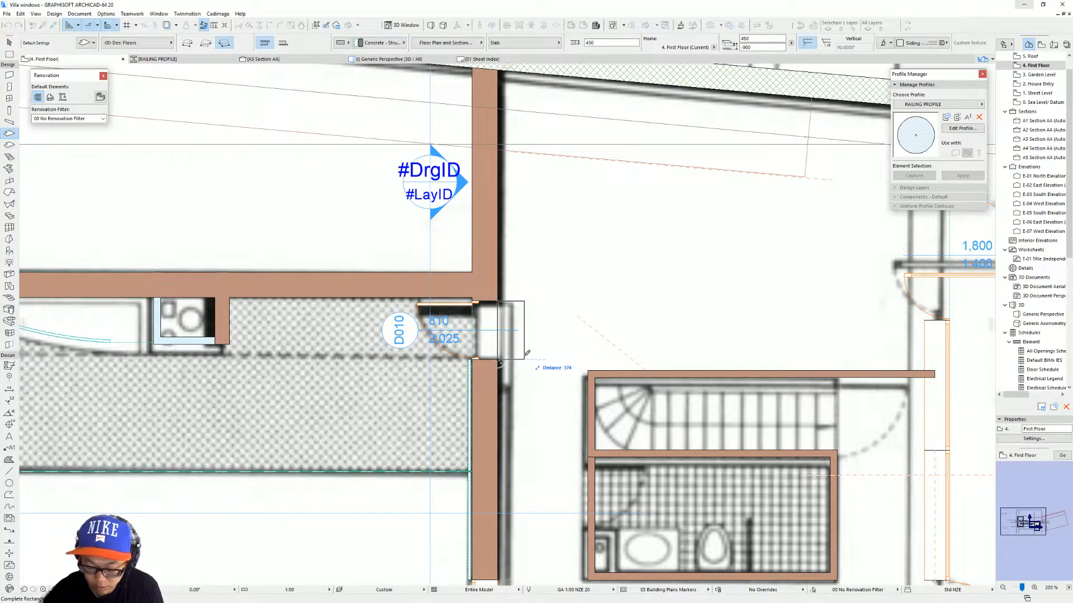
pyautogui.press('Escape')
pyautogui.click(510, 360)
pyautogui.click(510, 360)
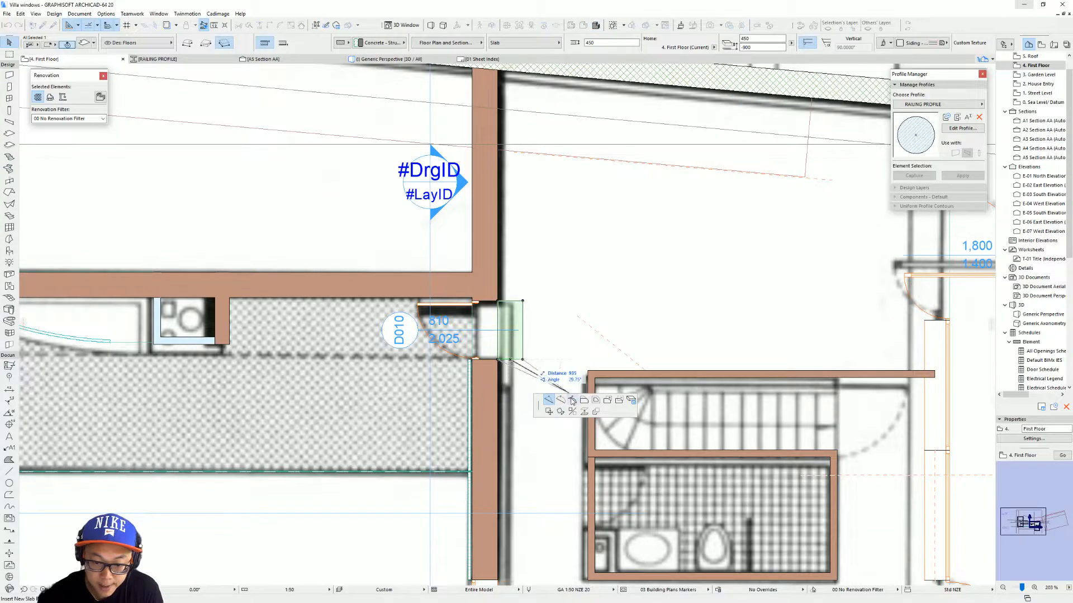
pyautogui.click(584, 400)
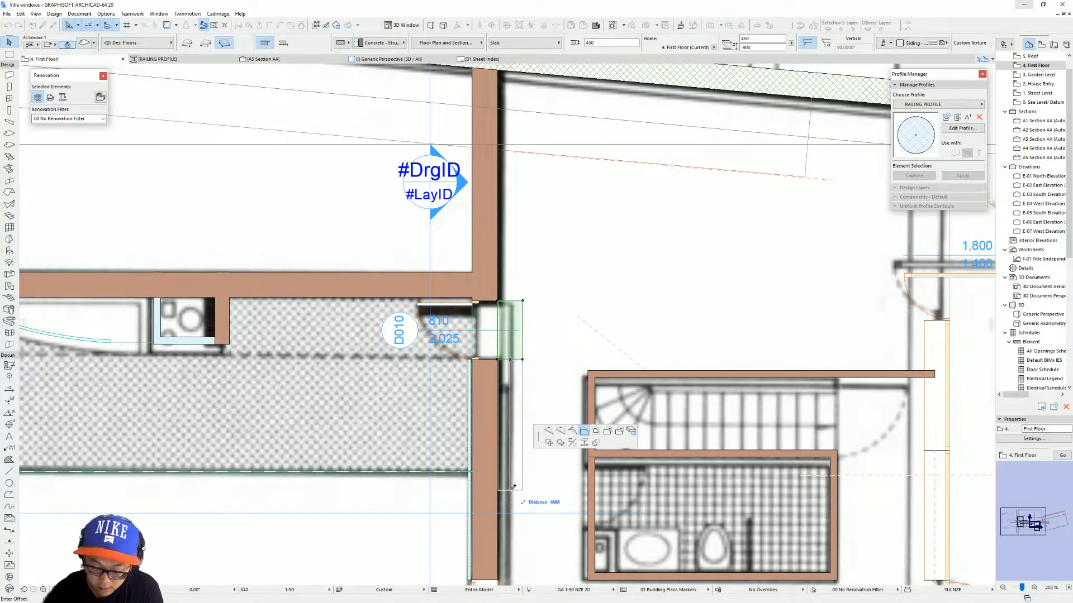
pyautogui.click(511, 374)
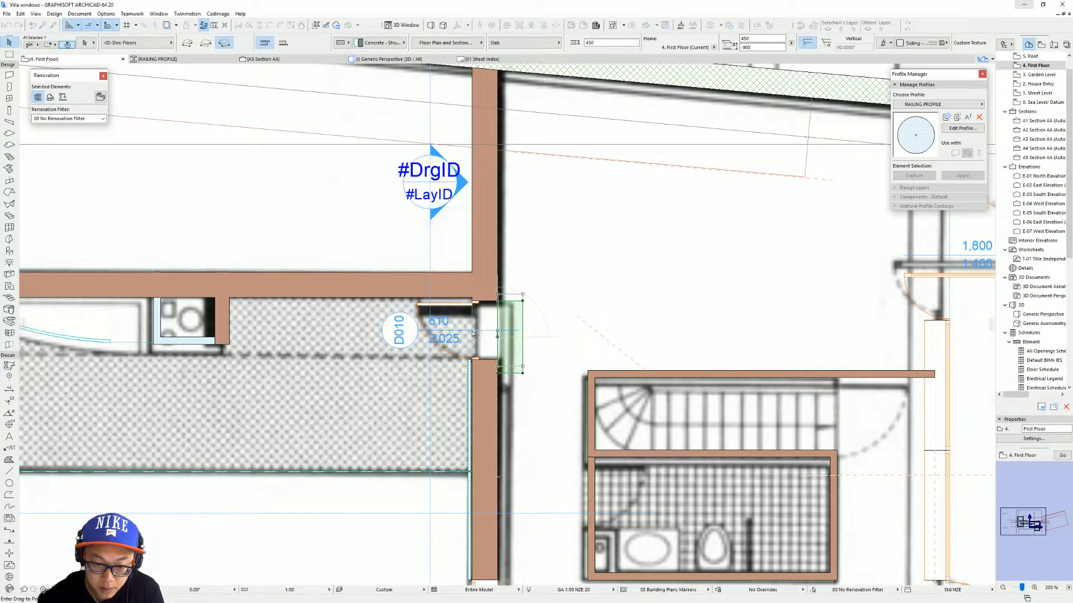
# Lower the small box slab beside door D010 so it sits on the floor.
pyautogui.press('F3')
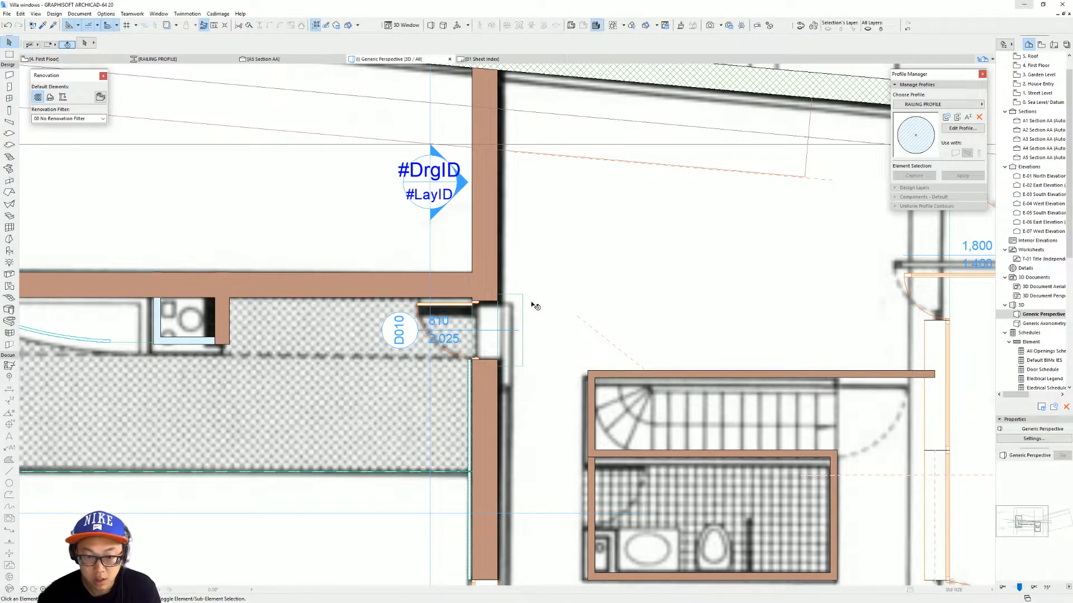
pyautogui.scroll(3, 497, 384)
pyautogui.keyDown('shift'); pyautogui.moveTo(497, 385); pyautogui.dragTo(470, 384, button='middle'); pyautogui.keyUp('shift')
pyautogui.press('F2')
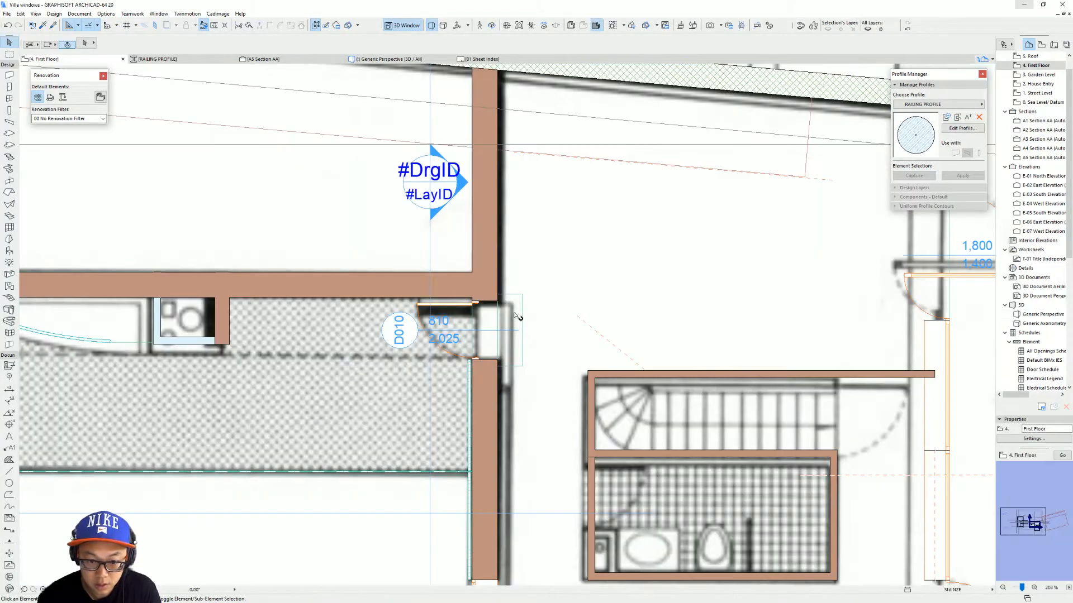
pyautogui.click(526, 304)
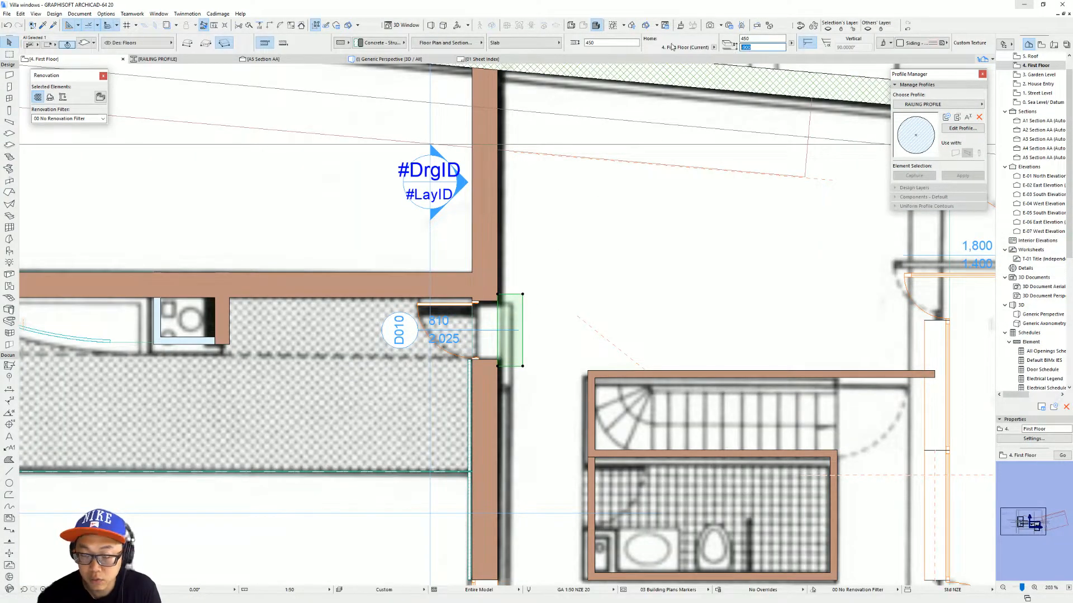
pyautogui.press('F3')
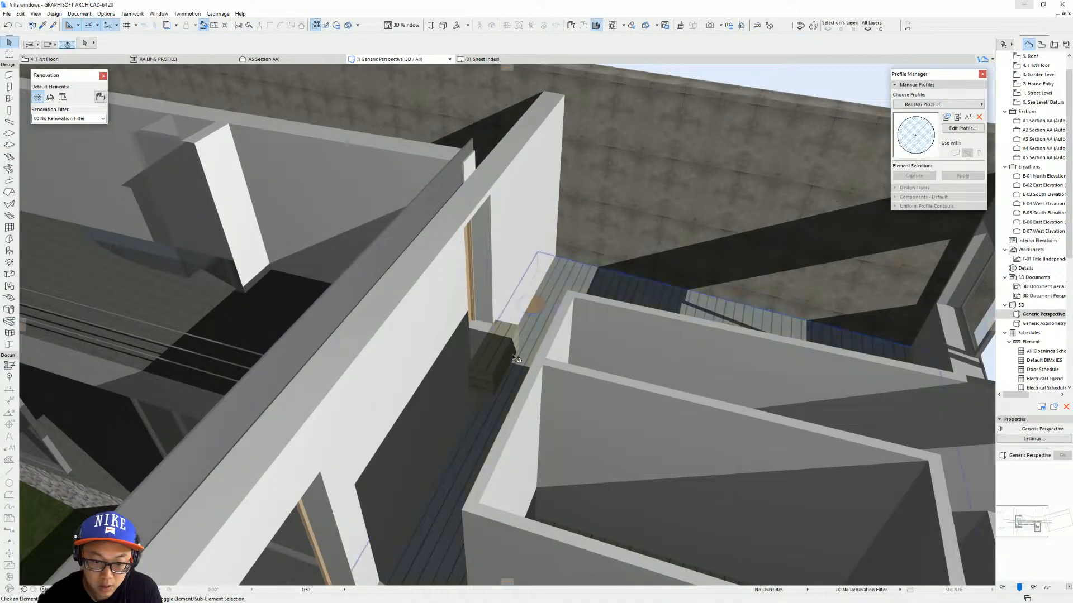
pyautogui.keyDown('shift'); pyautogui.moveTo(514, 358); pyautogui.dragTo(526, 300, button='middle'); pyautogui.keyUp('shift')
pyautogui.click(481, 340)
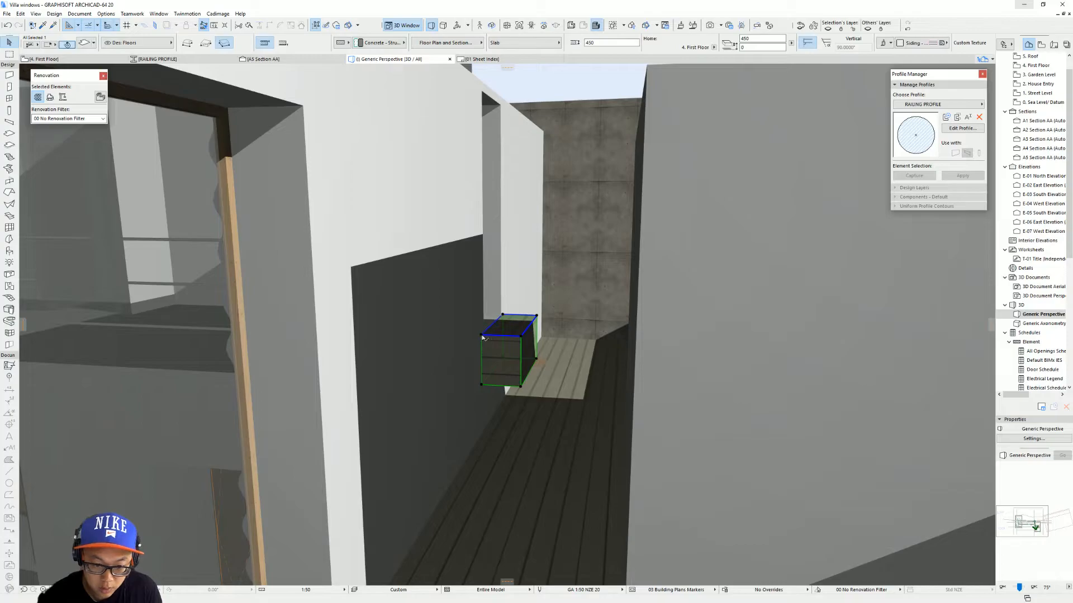
pyautogui.hotkey('ctrl', 'd')
pyautogui.click(481, 335)
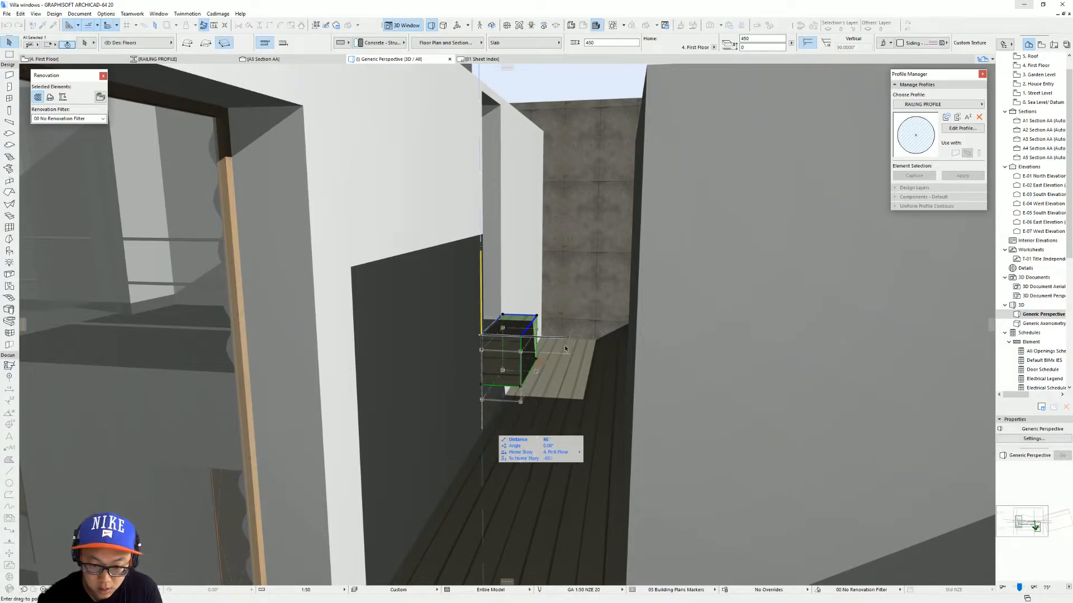
pyautogui.click(482, 386)
# Set the box slab's override surfaces to Paint - Titanium White.
pyautogui.scroll(6, 547, 374)
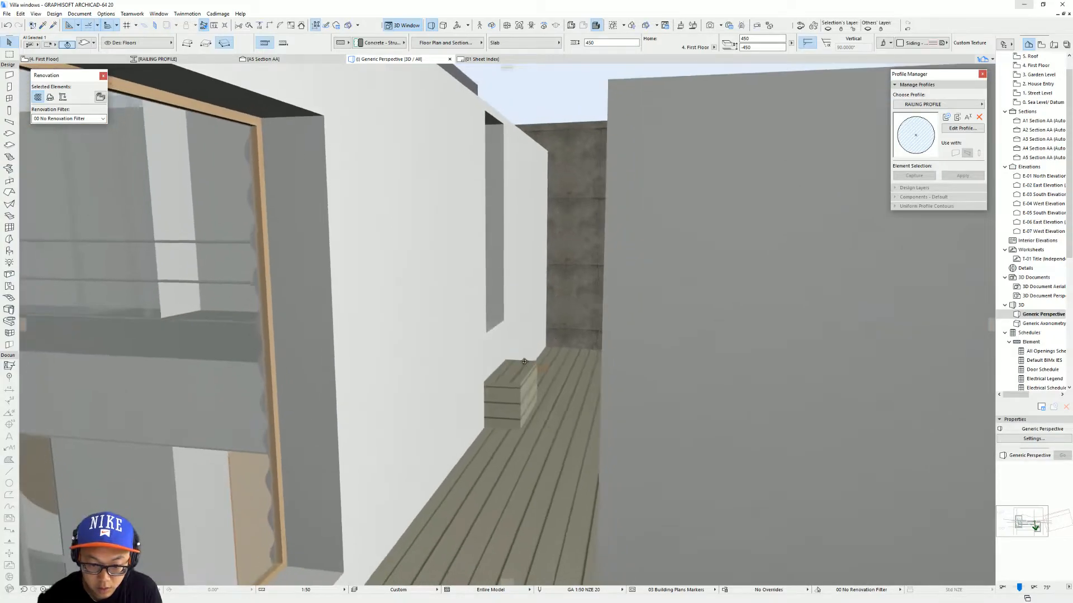
pyautogui.scroll(-3, 542, 374)
pyautogui.click(531, 377)
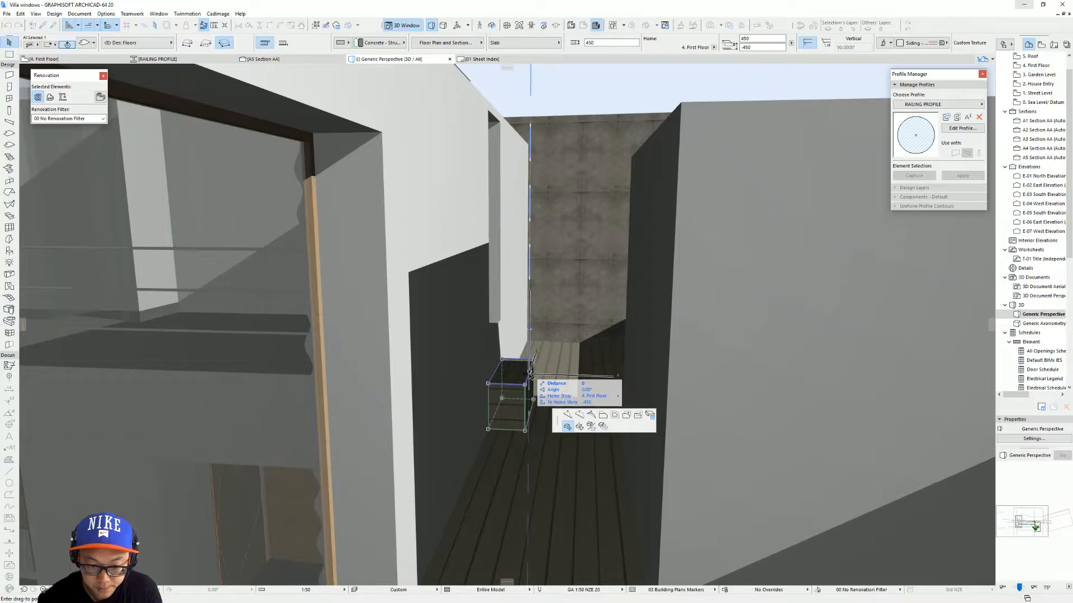
pyautogui.scroll(-10, 530, 373)
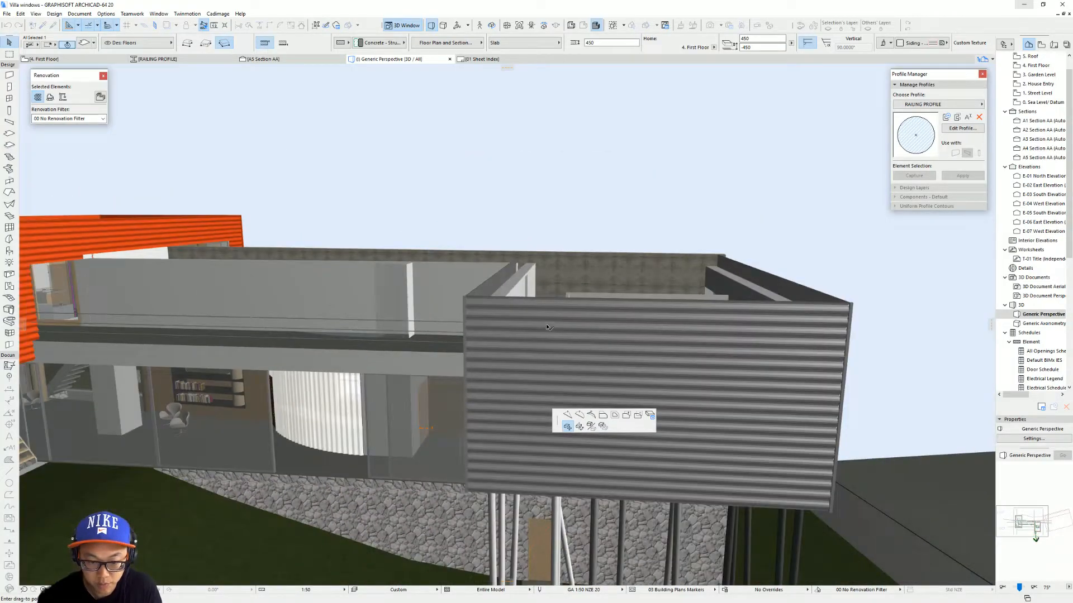
pyautogui.scroll(-3, 547, 327)
pyautogui.keyDown('shift'); pyautogui.moveTo(548, 327); pyautogui.dragTo(438, 346, button='middle'); pyautogui.keyUp('shift')
pyautogui.scroll(5, 537, 369)
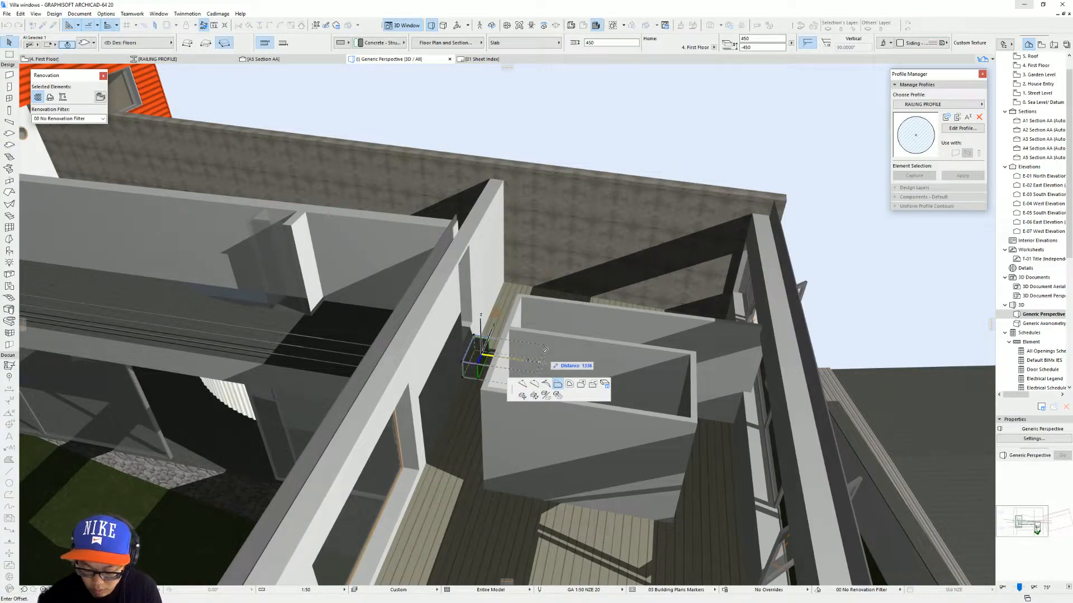
pyautogui.keyDown('shift'); pyautogui.moveTo(489, 358); pyautogui.dragTo(539, 316, button='middle'); pyautogui.keyUp('shift')
pyautogui.hotkey('ctrl', 't')
pyautogui.click(551, 280)
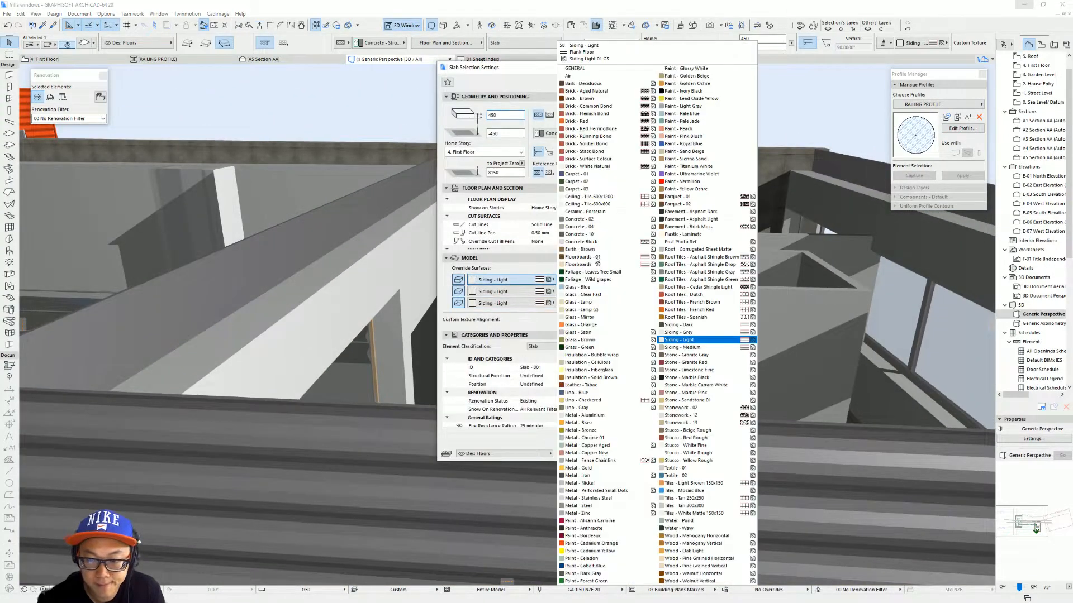
pyautogui.click(668, 166)
pyautogui.press('Return')
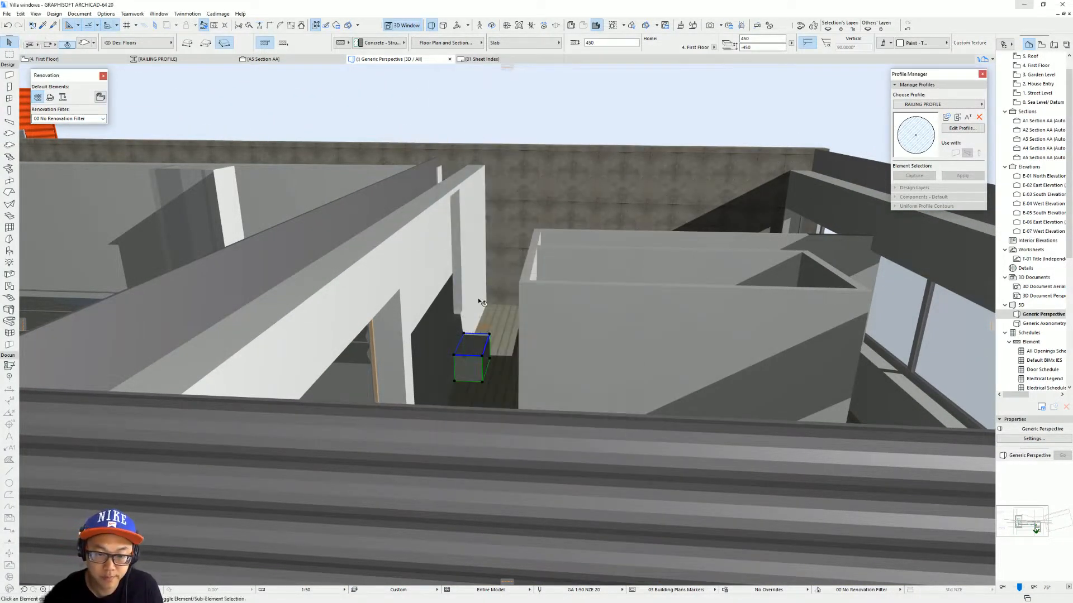
pyautogui.press('Escape')
# Inspect the lowered box slab and surrounding floor in 3D.
pyautogui.scroll(10, 471, 315)
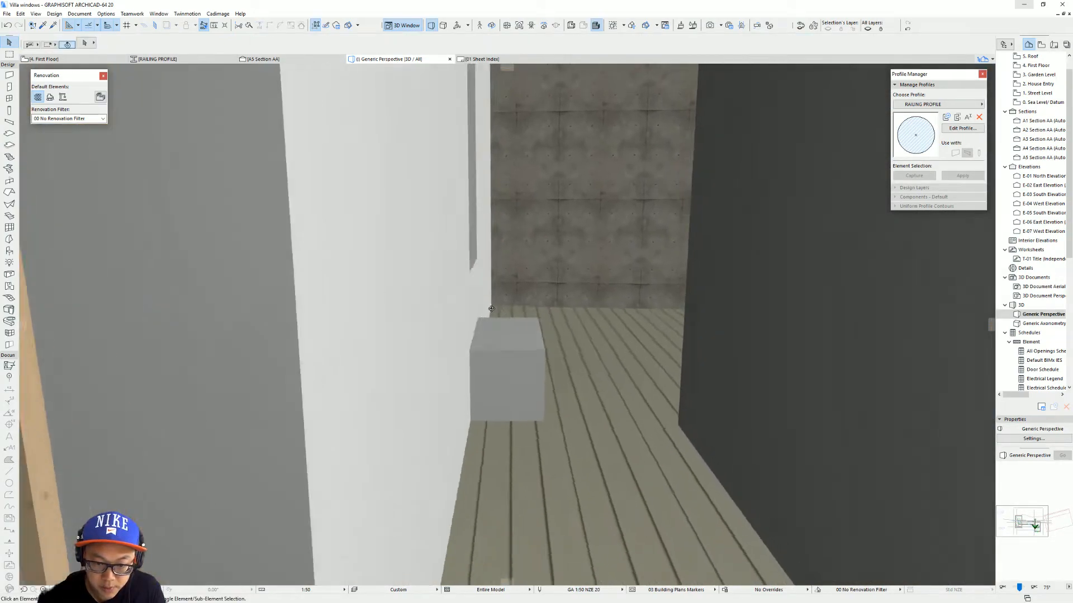
pyautogui.scroll(-10, 482, 326)
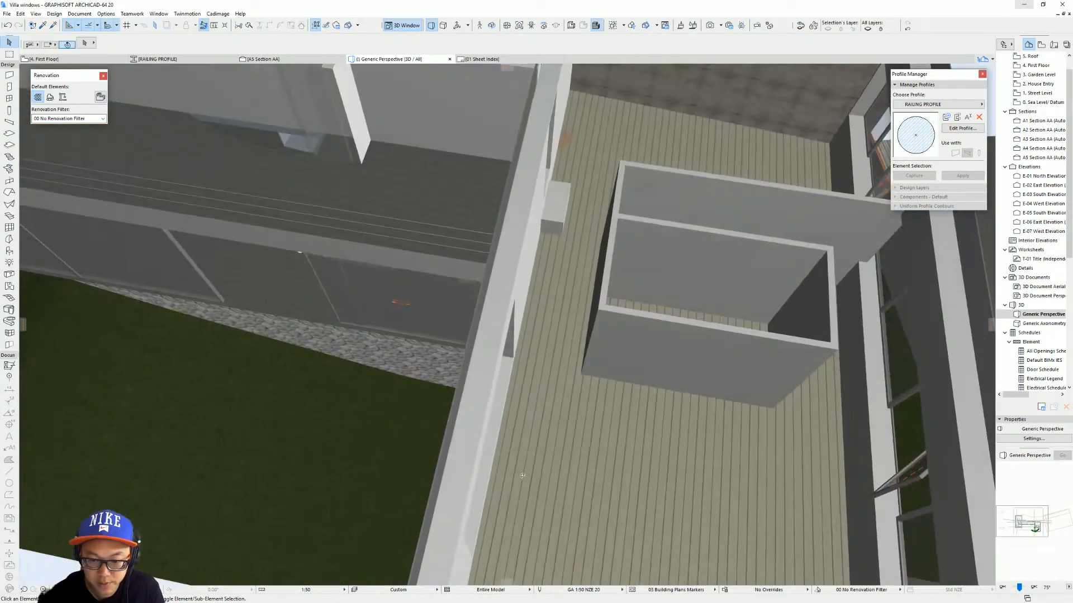
pyautogui.scroll(-5, 500, 404)
# Place a 900 × 2100 door in the wall between the staircase and the WC below it.
pyautogui.press('F2')
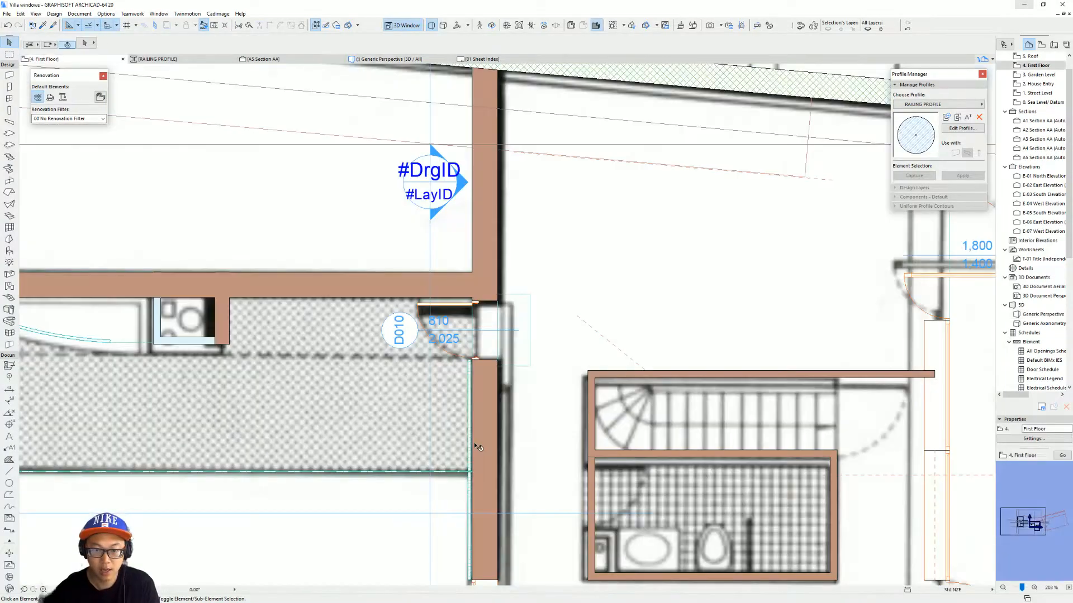
pyautogui.scroll(-3, 469, 320)
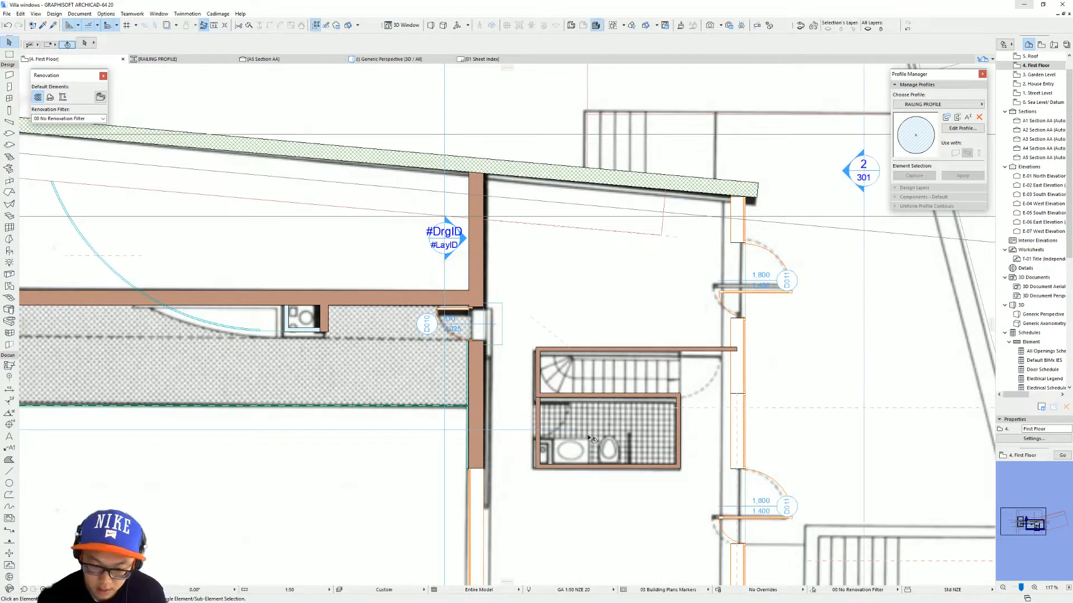
pyautogui.moveTo(577, 419); pyautogui.dragTo(540, 401, button='middle')
pyautogui.moveTo(481, 378); pyautogui.dragTo(713, 352, button='middle')
pyautogui.scroll(-1, 331, 316)
pyautogui.moveTo(331, 315); pyautogui.dragTo(516, 316, button='middle')
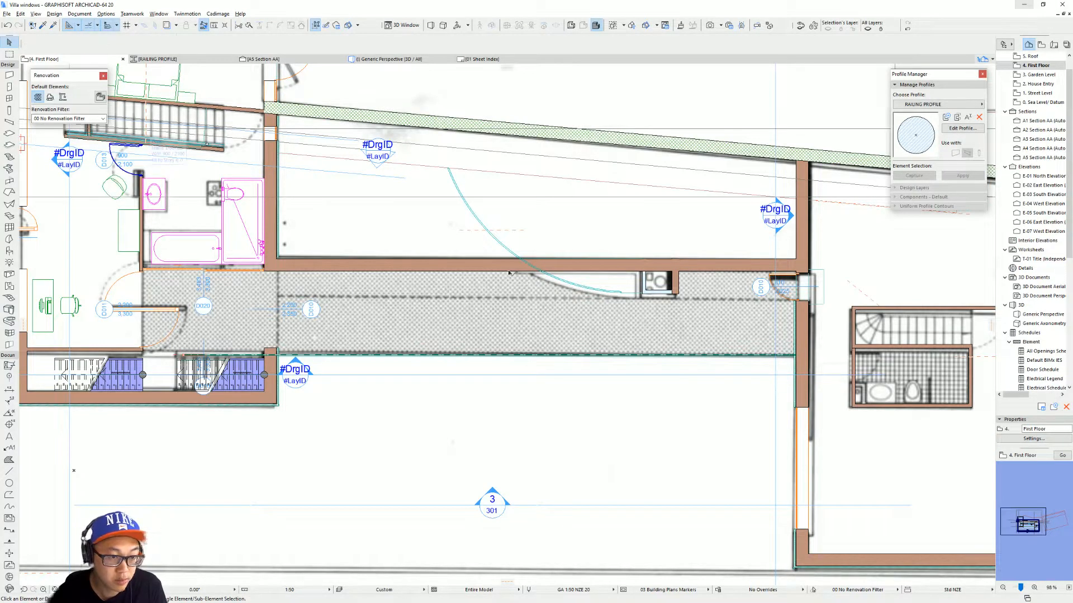
pyautogui.press('d')
pyautogui.scroll(3, 854, 369)
pyautogui.moveTo(855, 369); pyautogui.dragTo(735, 377, button='middle')
pyautogui.scroll(2, 734, 377)
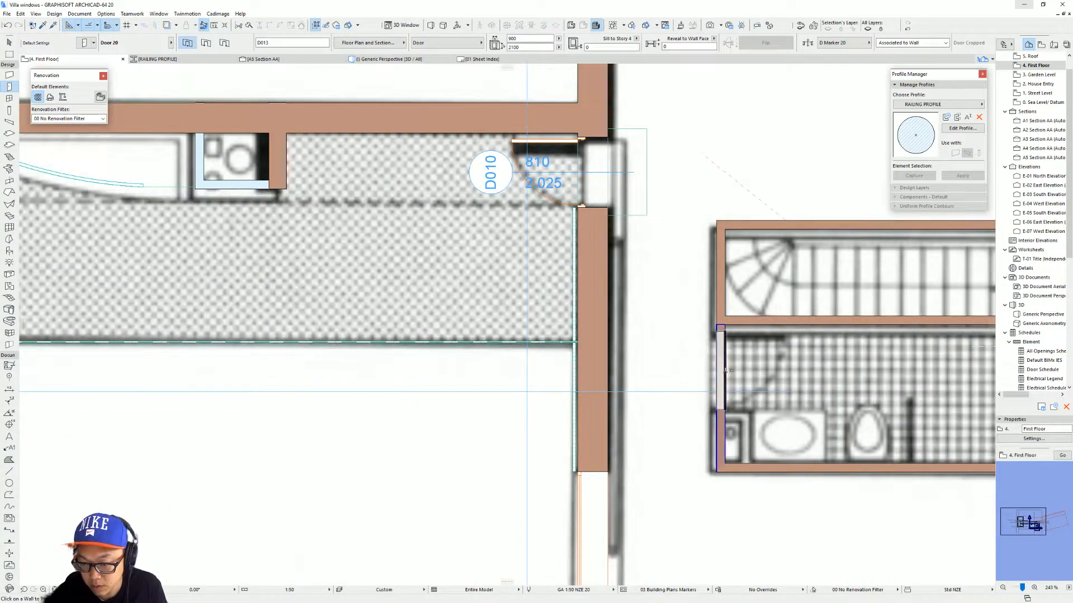
pyautogui.click(731, 370)
pyautogui.click(776, 359)
pyautogui.click(799, 333)
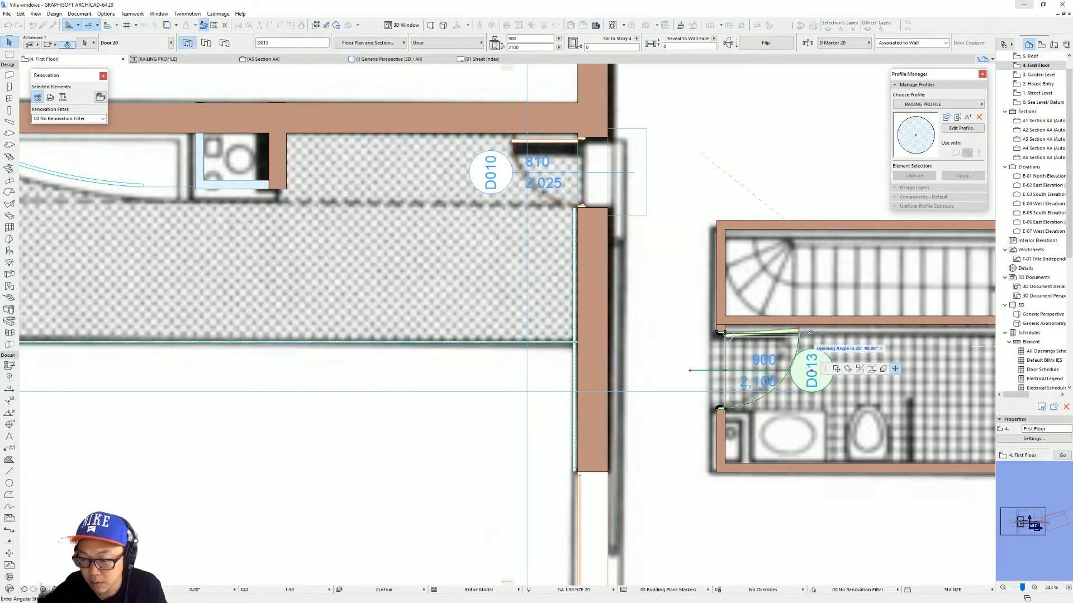
pyautogui.click(724, 371)
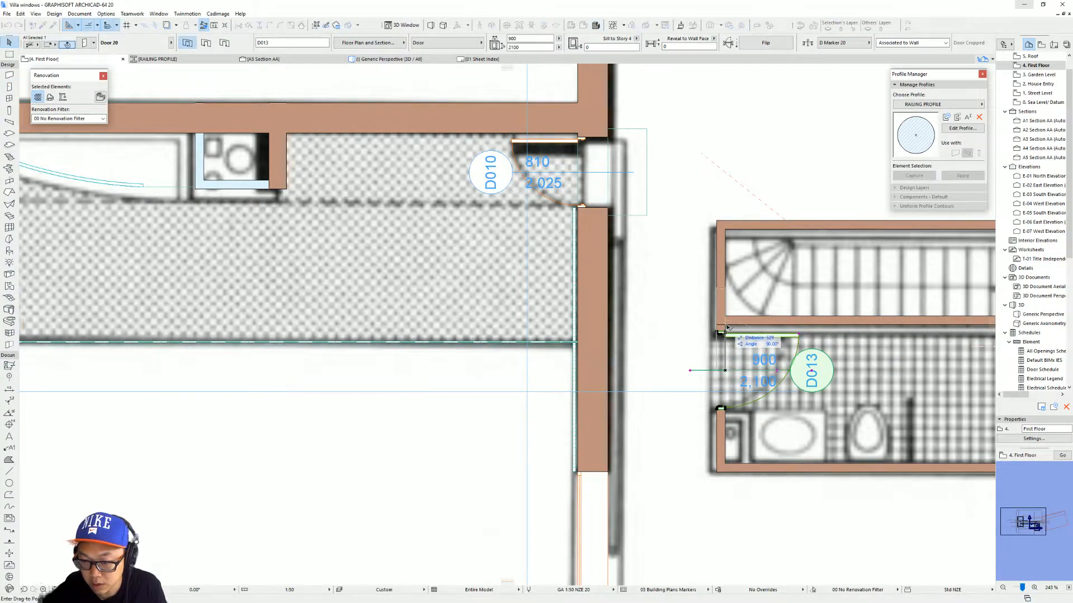
pyautogui.click(725, 364)
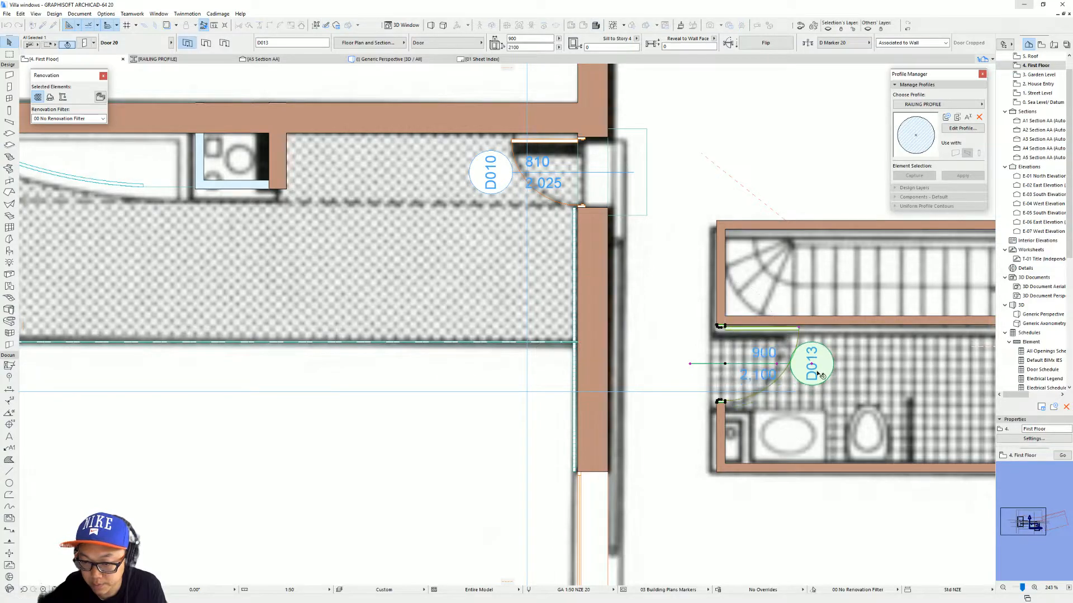
pyautogui.press('Escape')
# Draw a short timber wall inside the WC beside the basin to enclose a small cupboard.
pyautogui.moveTo(832, 400); pyautogui.dragTo(553, 358, button='middle')
pyautogui.press('w')
pyautogui.click(459, 383)
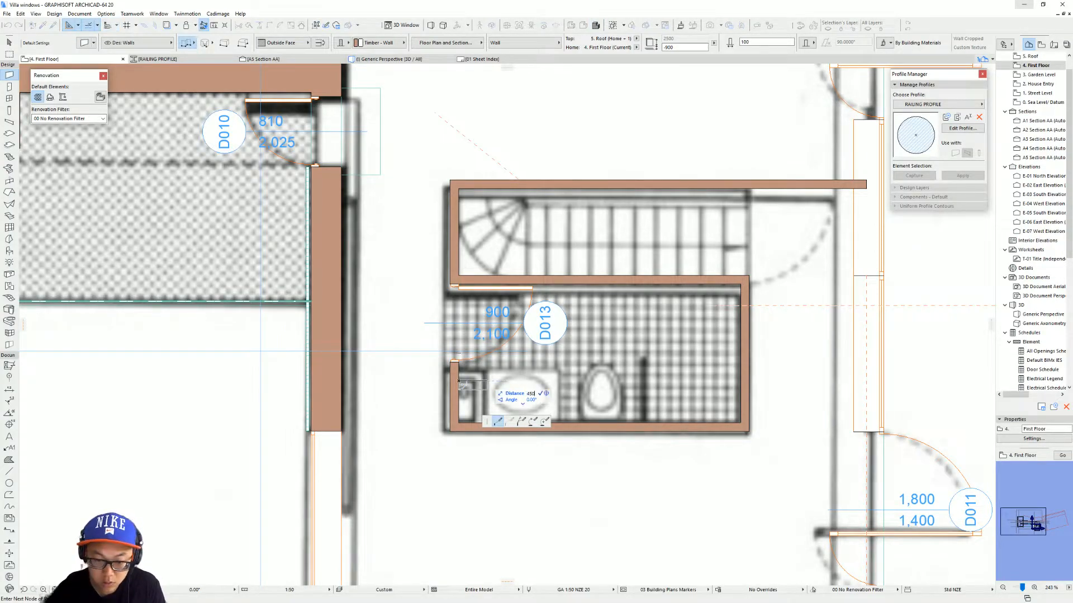
pyautogui.moveTo(499, 386); pyautogui.dragTo(505, 318, button='middle')
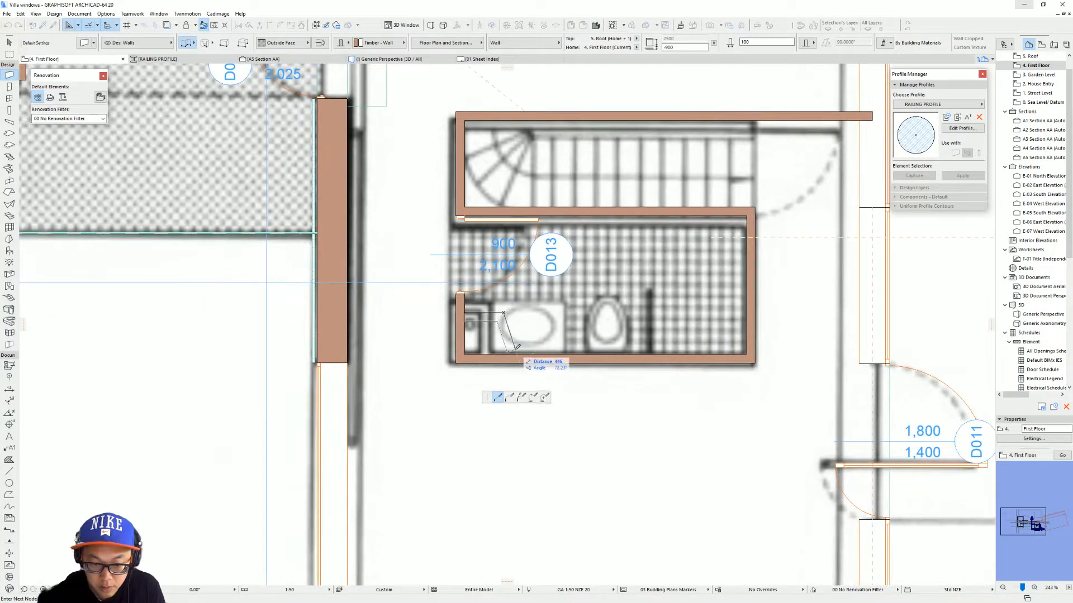
pyautogui.doubleClick(503, 353)
# Move the new horizontal cupboard wall by 500.
pyautogui.press('w')
pyautogui.click(489, 320)
pyautogui.hotkey('ctrl', 'd')
pyautogui.click(490, 321)
pyautogui.click(494, 355)
pyautogui.hotkey('ctrl', 'd')
pyautogui.click(482, 355)
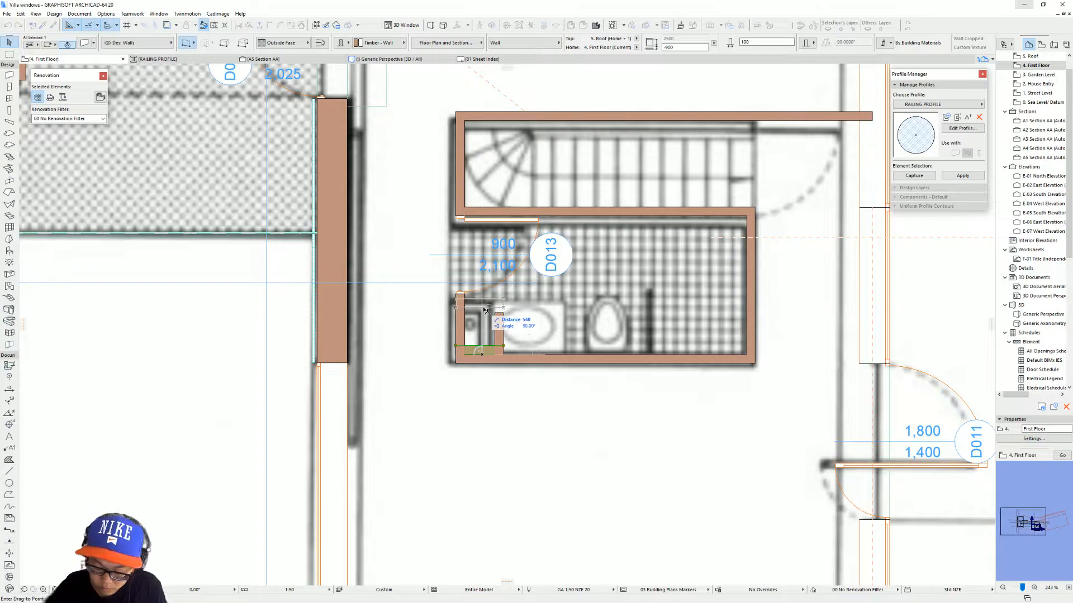
pyautogui.write('500')
pyautogui.press('Return')
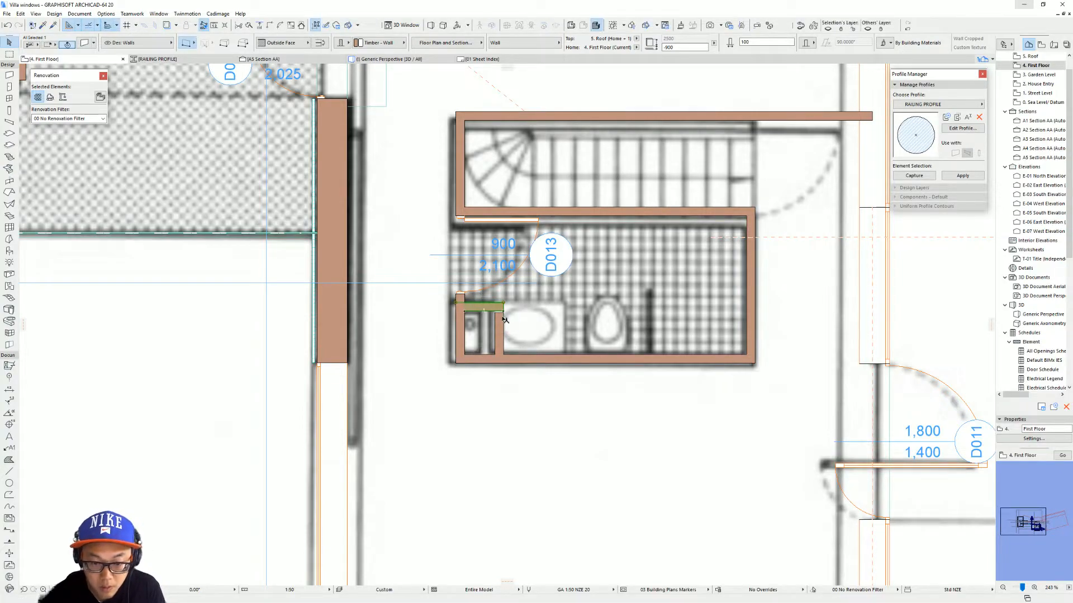
# Move the vertical cupboard wall by 50.
pyautogui.click(503, 313)
pyautogui.click(503, 303)
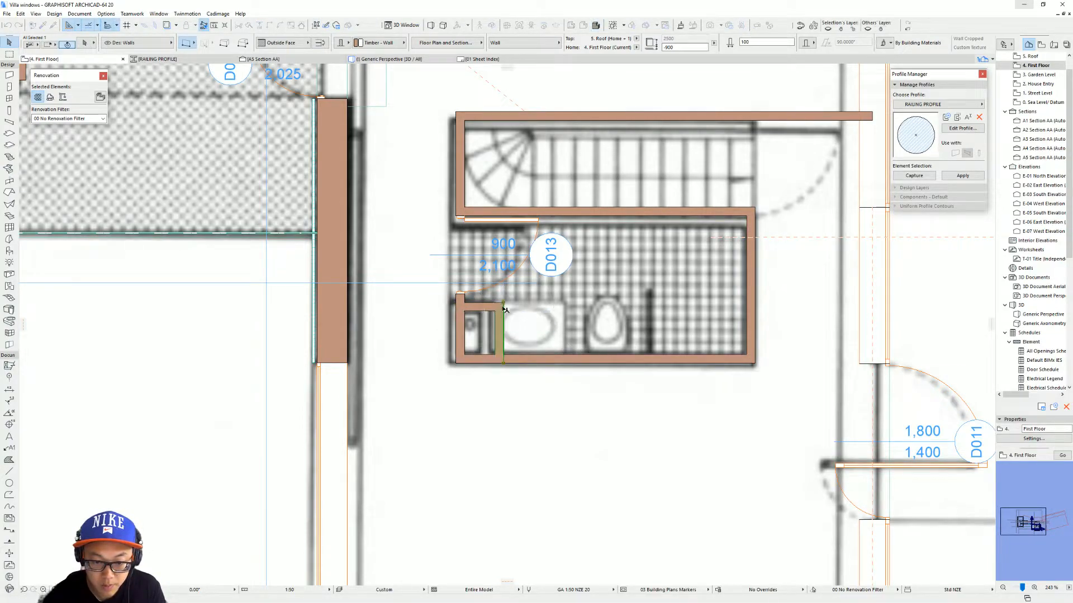
pyautogui.hotkey('ctrl', 'd')
pyautogui.click(495, 327)
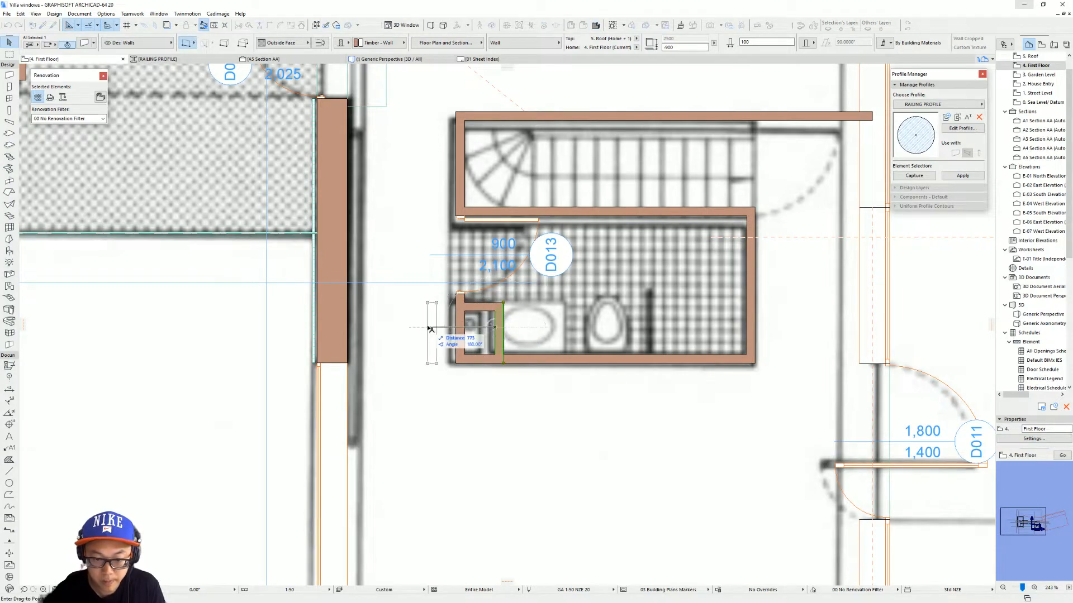
pyautogui.write('50')
pyautogui.press('Return')
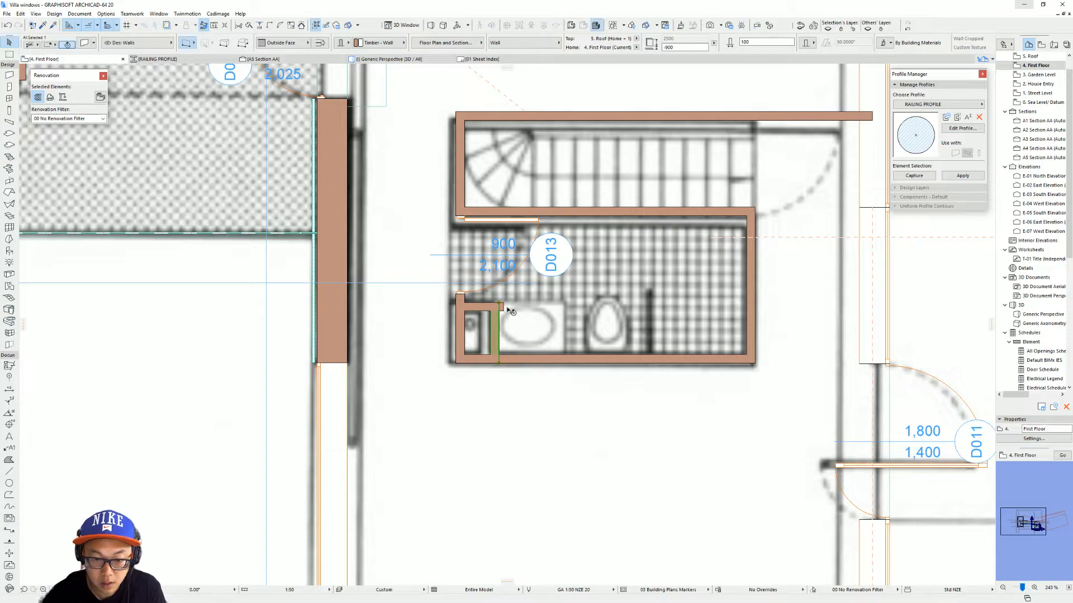
pyautogui.press('Escape')
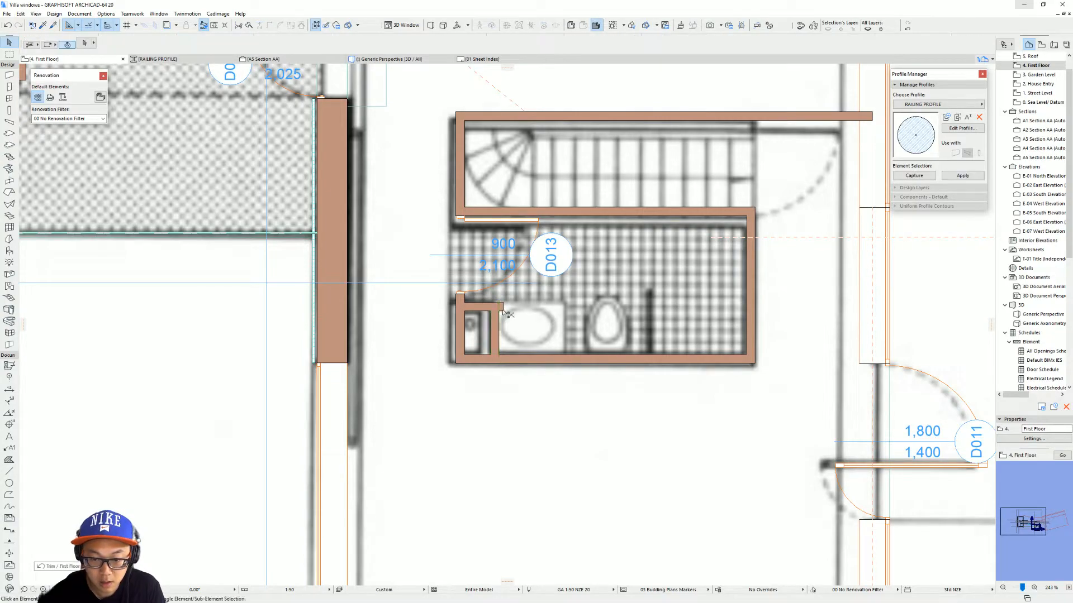
# Copy the basin cabinet from the other first-floor bathroom into the WC, rotating it to sit beside the cupboard.
pyautogui.scroll(-8, 626, 329)
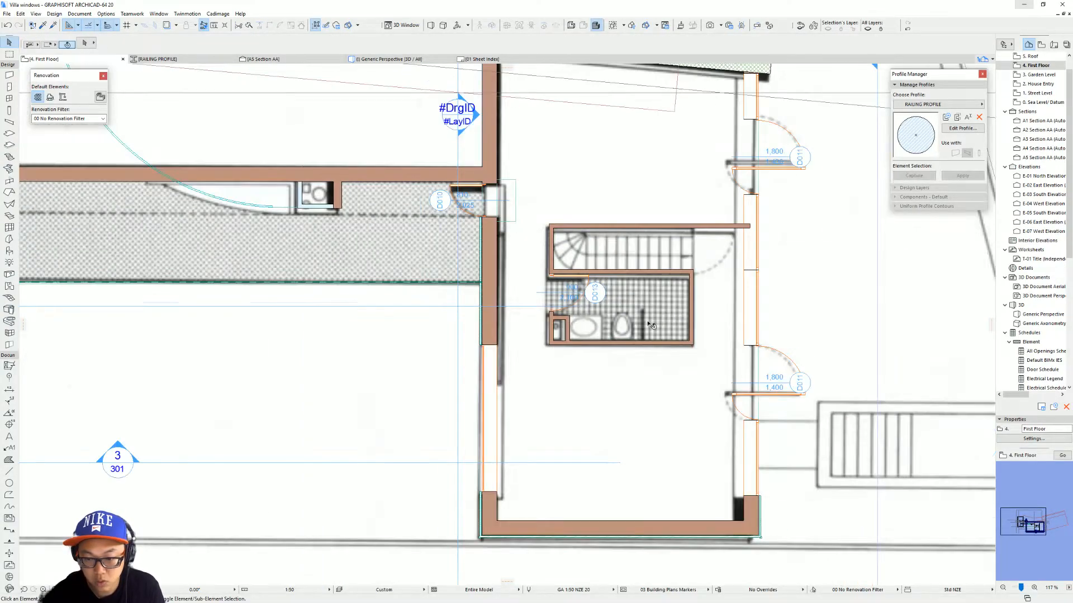
pyautogui.click(351, 244)
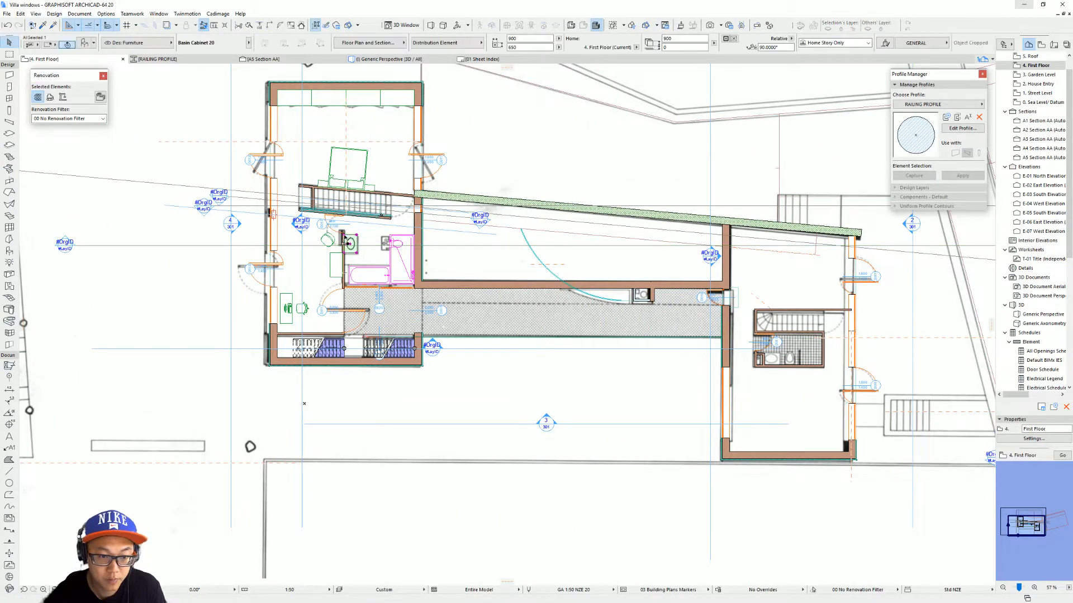
pyautogui.hotkey('ctrl', 'shift', 'd')
pyautogui.click(343, 234)
pyautogui.scroll(10, 796, 353)
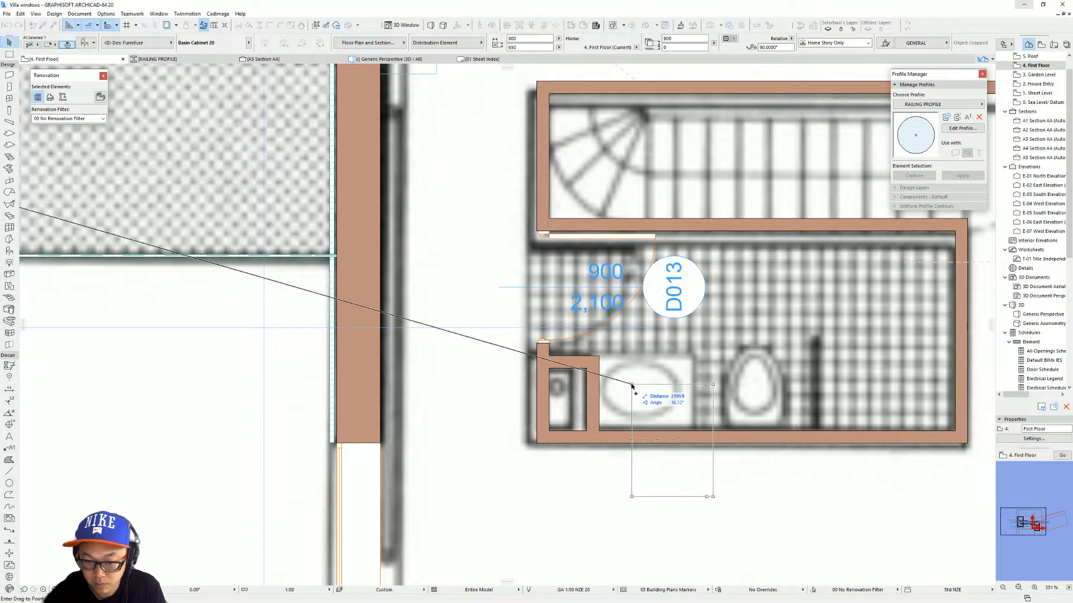
pyautogui.click(633, 386)
pyautogui.click(682, 426)
pyautogui.click(632, 391)
pyautogui.click(632, 414)
pyautogui.click(687, 393)
pyautogui.click(625, 391)
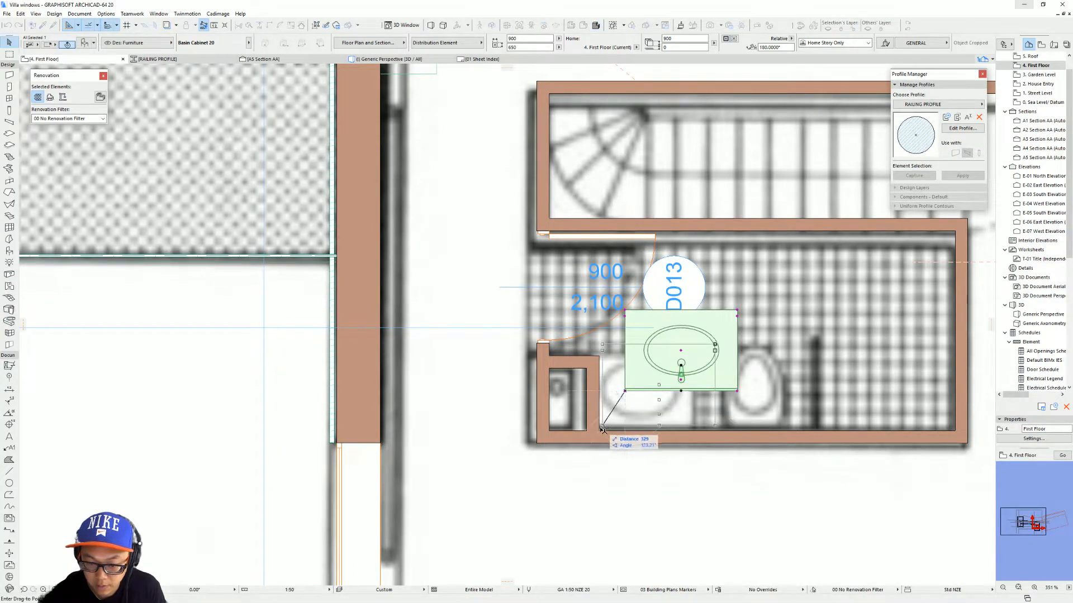
pyautogui.click(599, 431)
pyautogui.scroll(-8, 665, 397)
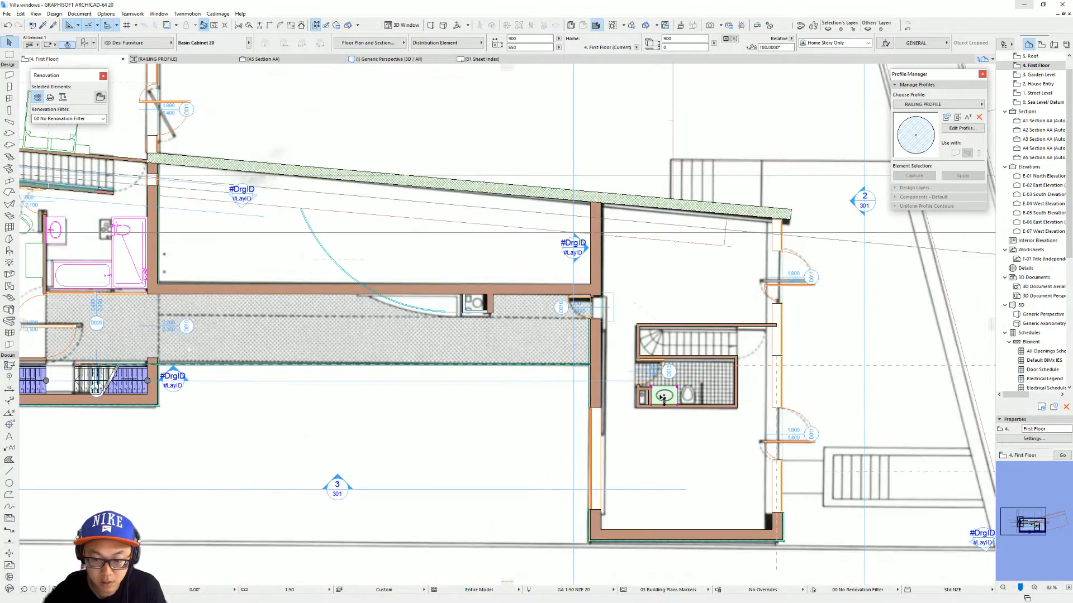
# Stretch the short cupboard wall so it meets the basin's edge.
pyautogui.scroll(8, 661, 397)
pyautogui.click(608, 368)
pyautogui.moveTo(621, 363); pyautogui.dragTo(622, 364)
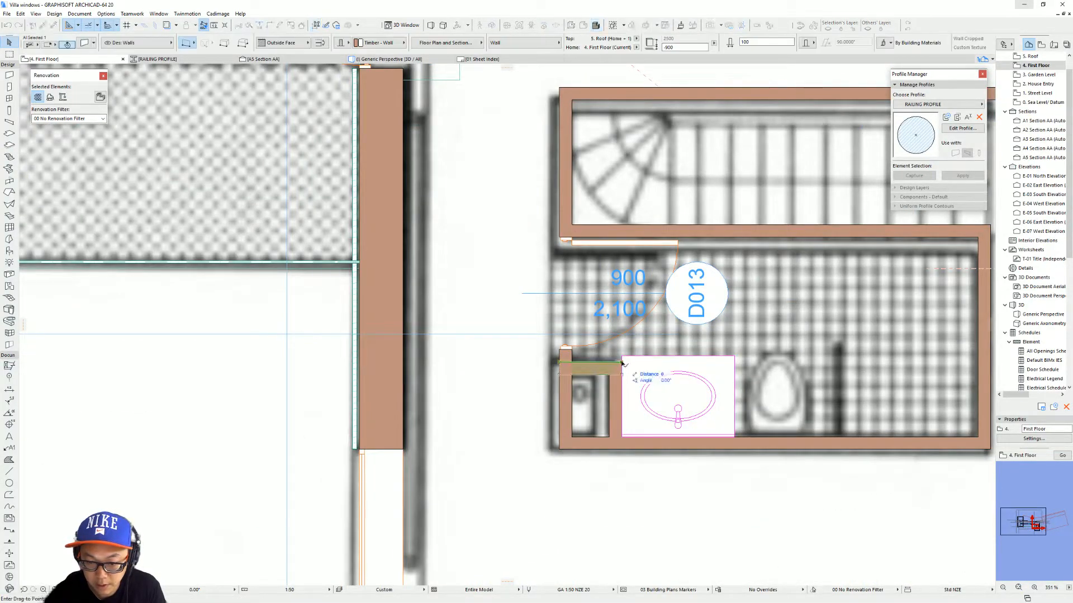
pyautogui.click(622, 360)
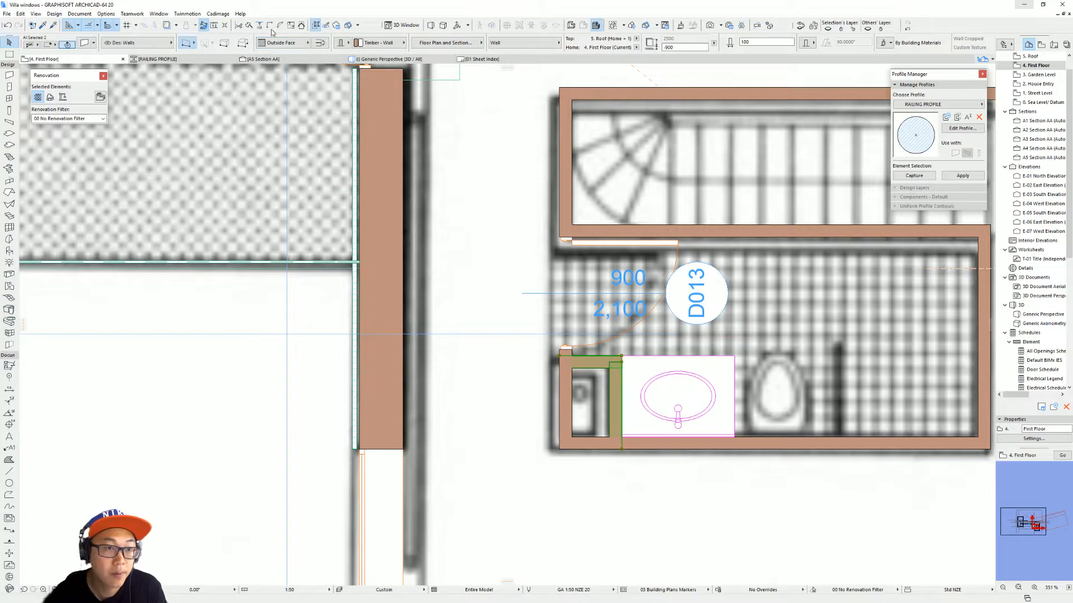
pyautogui.click(454, 184)
pyautogui.scroll(-8, 454, 185)
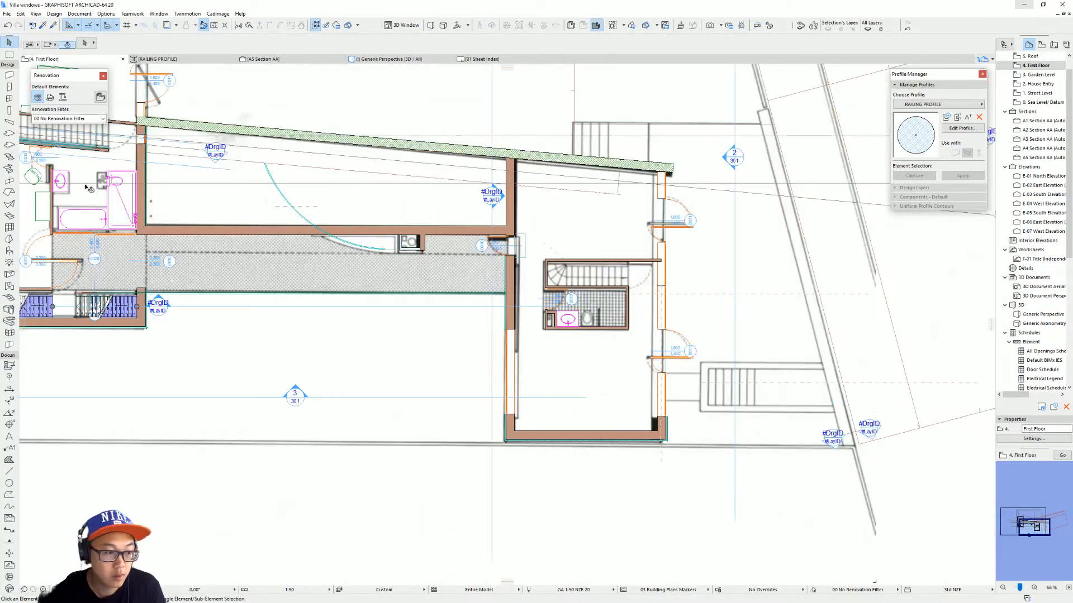
# Copy the WC from the other bathroom into the small WC room.
pyautogui.click(114, 182)
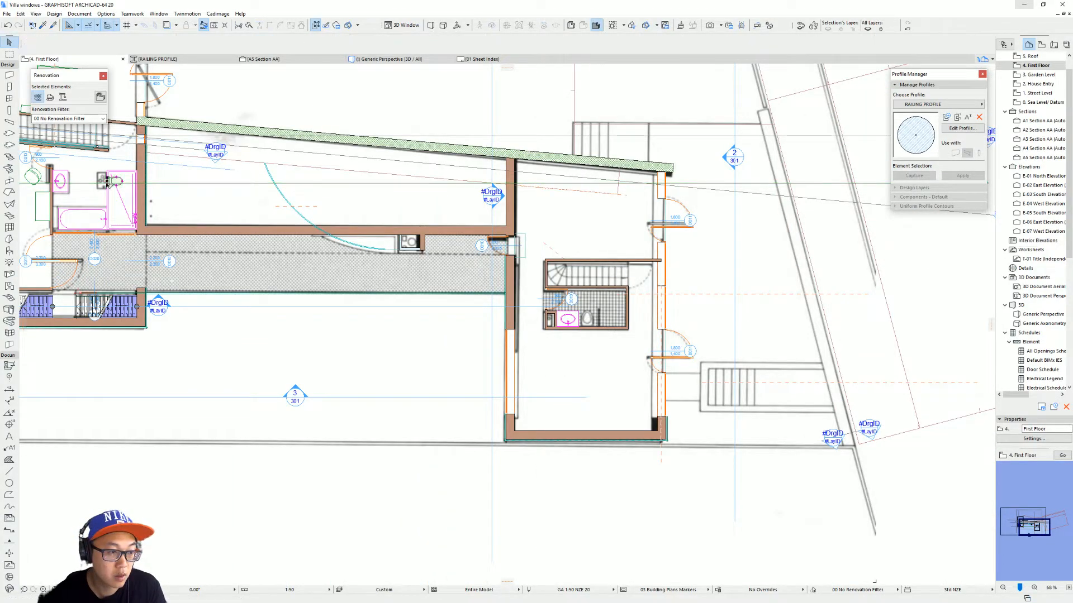
pyautogui.hotkey('ctrl', 'shift', 'd')
pyautogui.click(107, 185)
pyautogui.scroll(6, 607, 316)
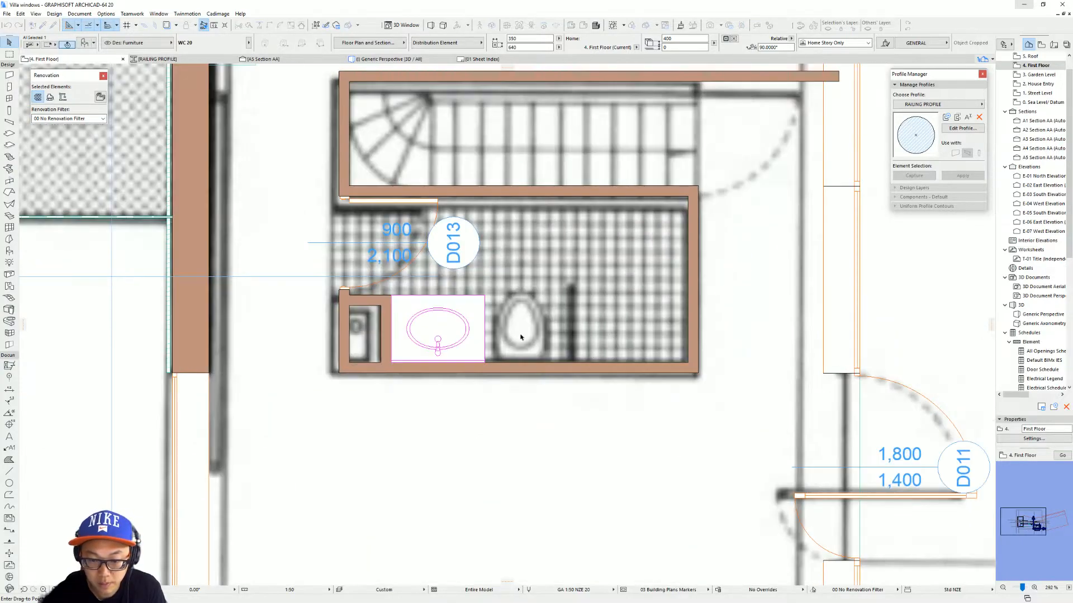
pyautogui.click(525, 336)
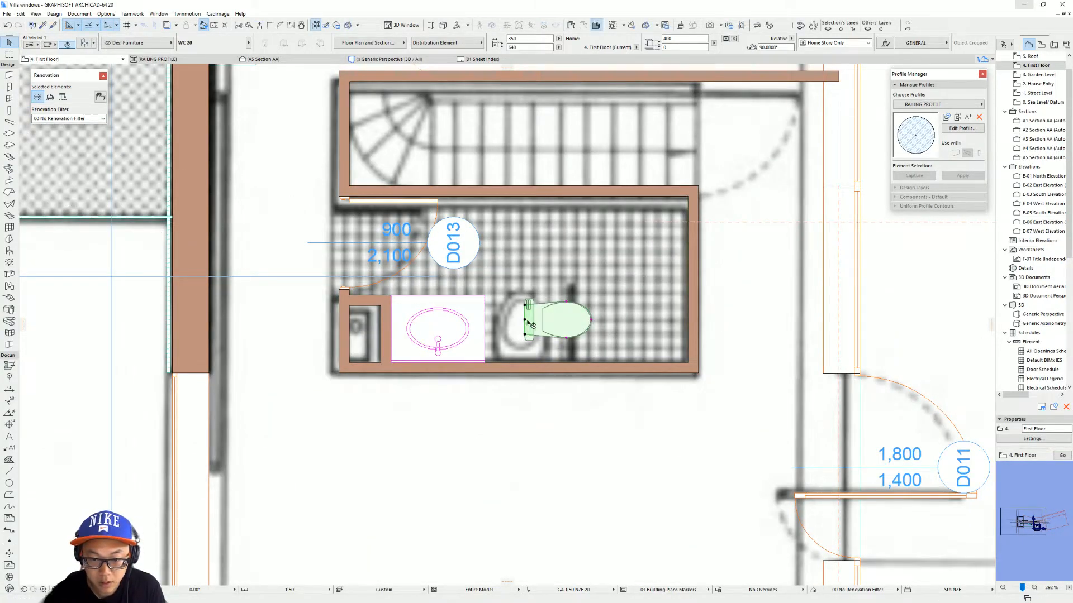
# Rotate the copied WC so it faces into the room.
pyautogui.click(531, 324)
pyautogui.click(577, 361)
pyautogui.click(525, 319)
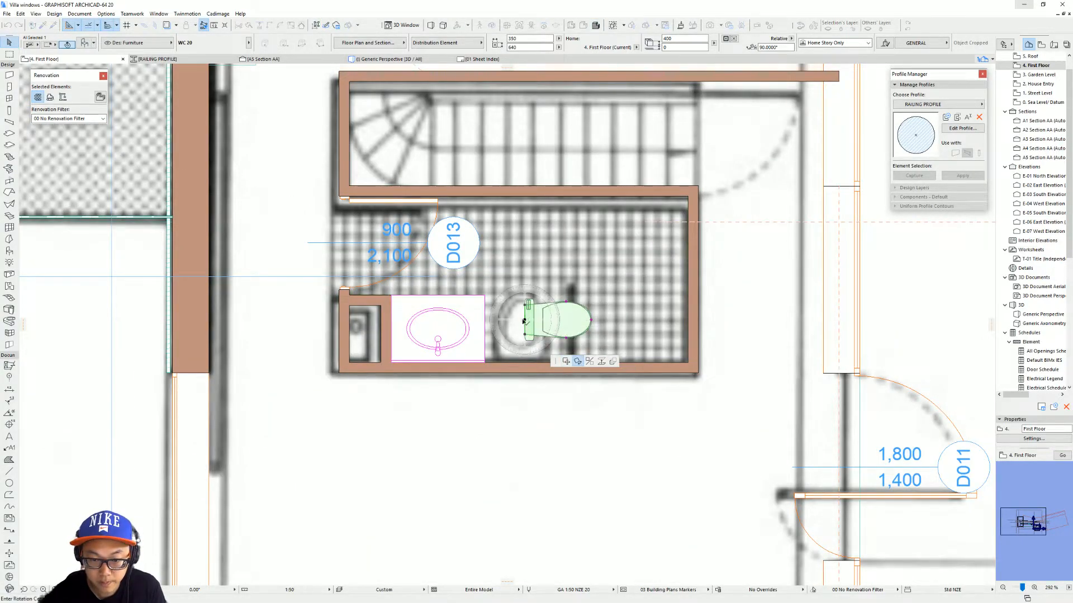
pyautogui.click(563, 319)
pyautogui.click(525, 264)
pyautogui.click(529, 270)
pyautogui.click(573, 304)
pyautogui.click(522, 264)
pyautogui.click(566, 263)
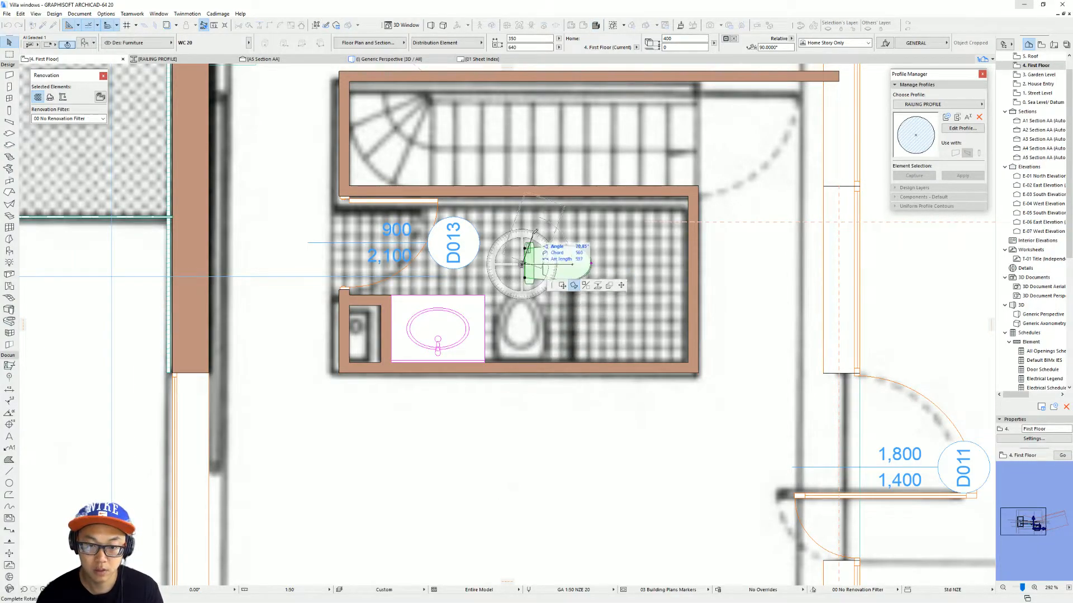
pyautogui.click(522, 230)
# Move the WC next to the basin against the room's lower wall.
pyautogui.hotkey('ctrl', 'd')
pyautogui.click(520, 261)
pyautogui.click(486, 364)
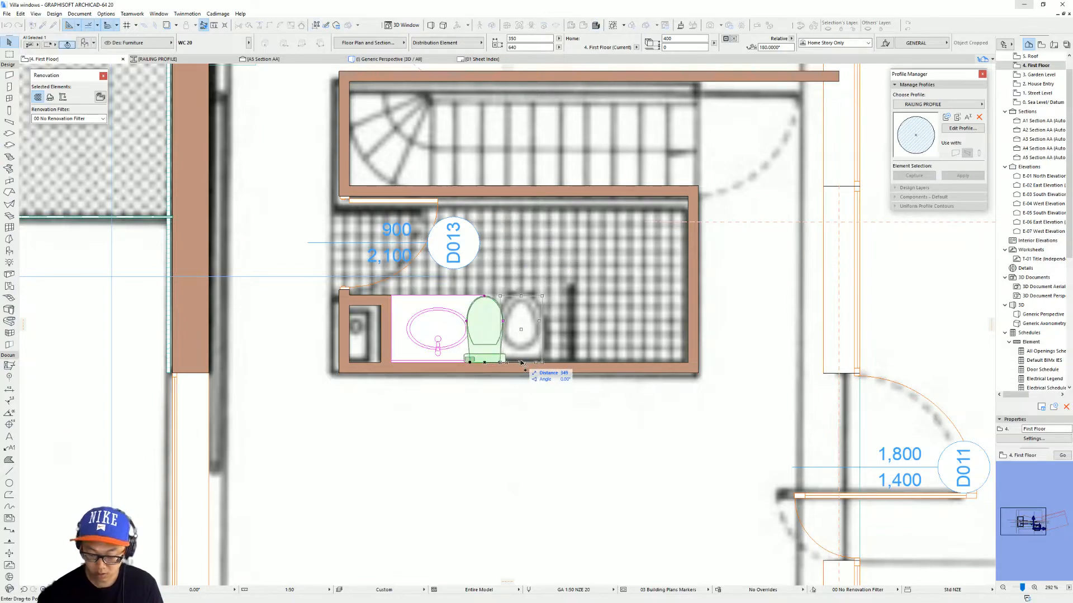
pyautogui.click(521, 363)
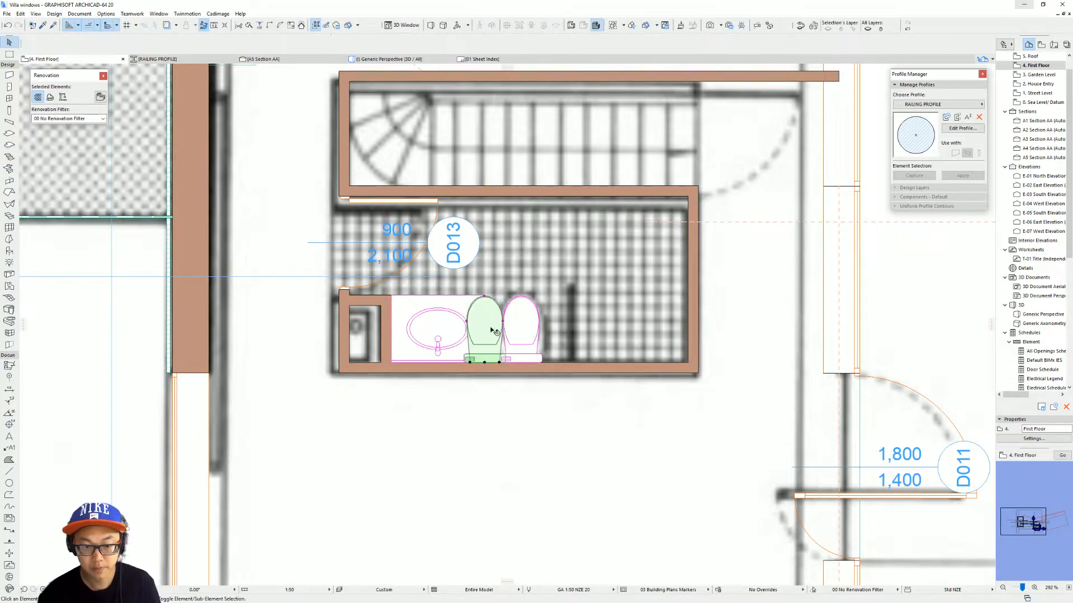
pyautogui.press('Escape')
pyautogui.scroll(-10, 380, 299)
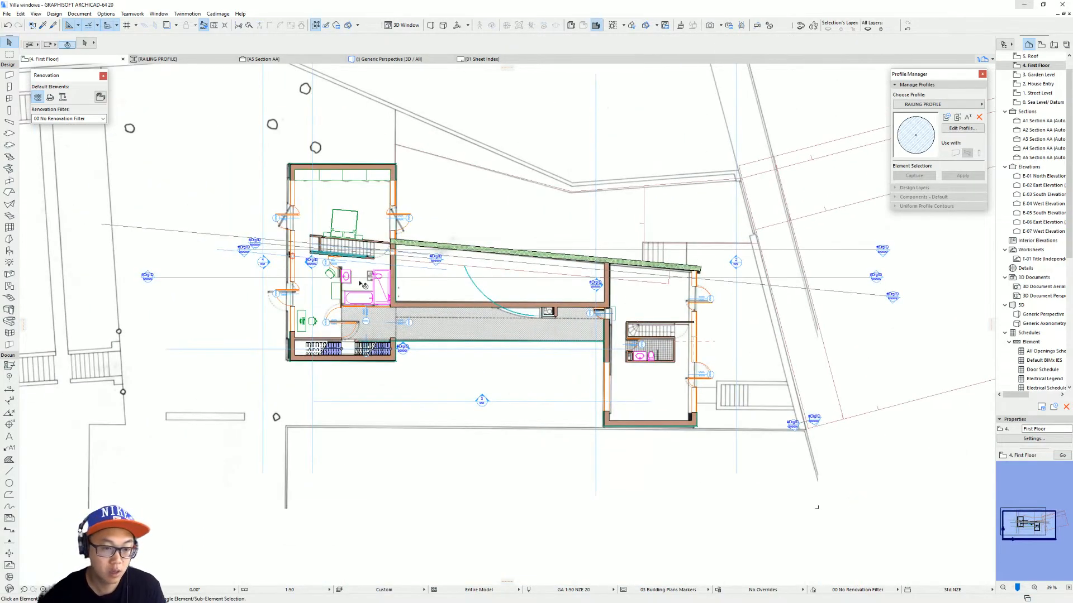
# Copy the shower cabin from the other bathroom into the WC room beside the WC.
pyautogui.click(380, 295)
pyautogui.click(373, 305)
pyautogui.scroll(8, 659, 349)
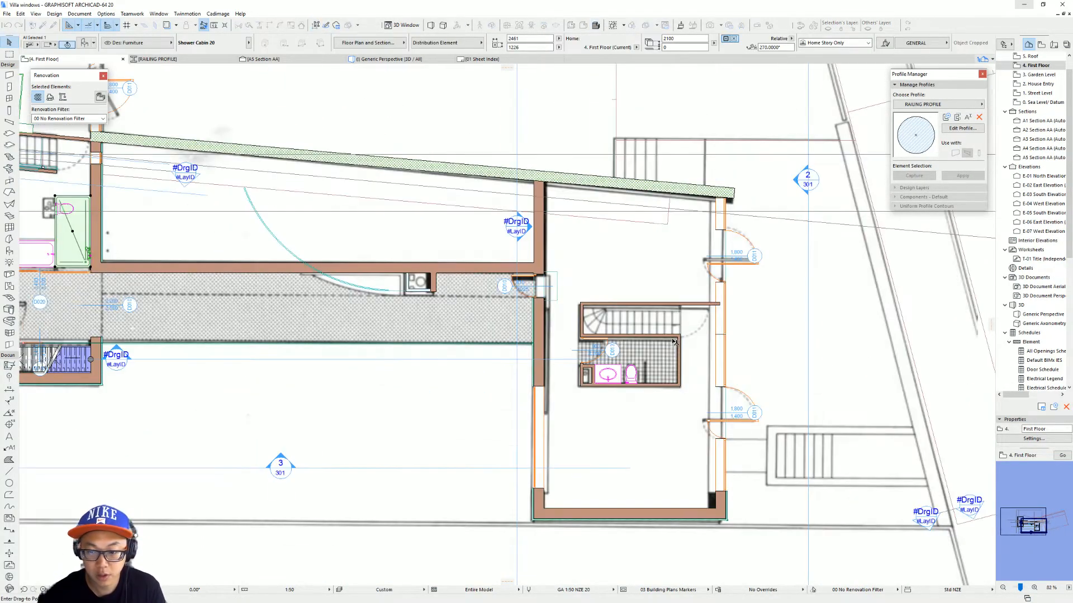
pyautogui.click(572, 430)
pyautogui.click(573, 429)
pyautogui.click(598, 431)
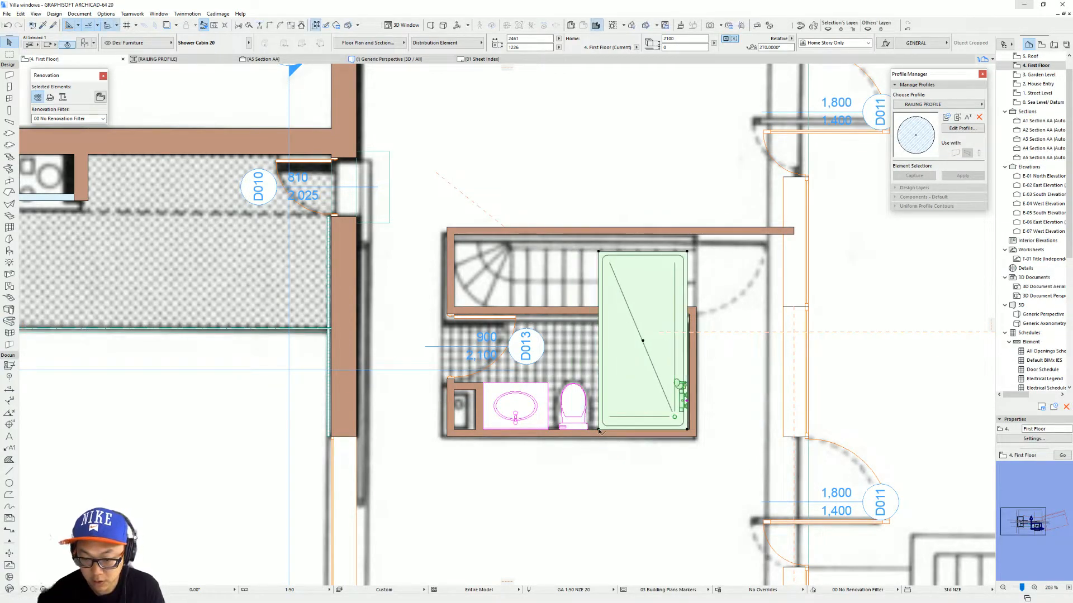
# Shorten the shower cabin to about 1600 so it fits below the staircase wall.
pyautogui.click(687, 251)
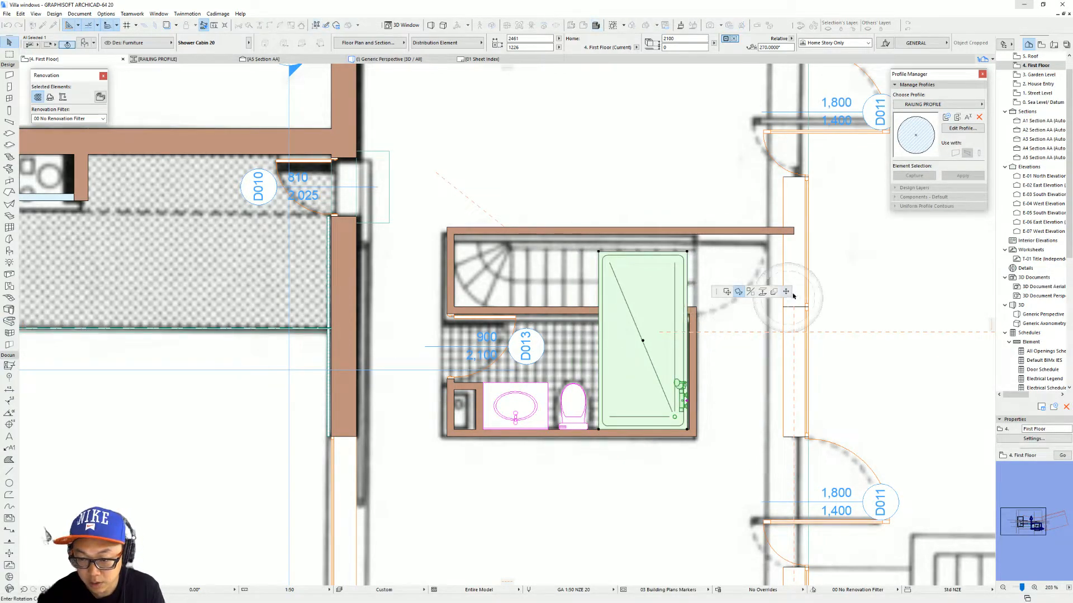
pyautogui.click(690, 314)
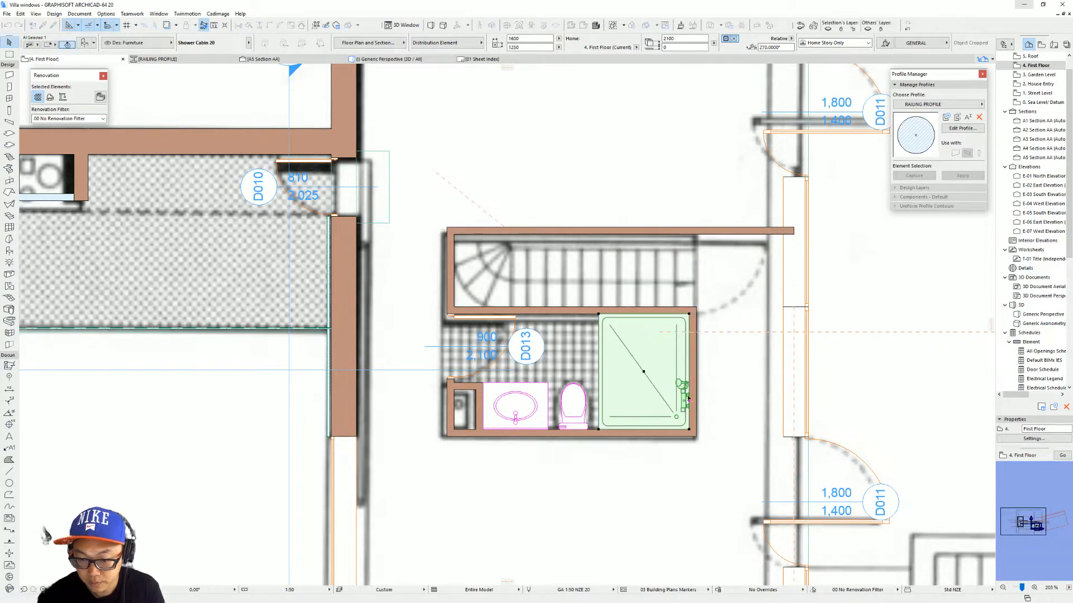
pyautogui.click(691, 401)
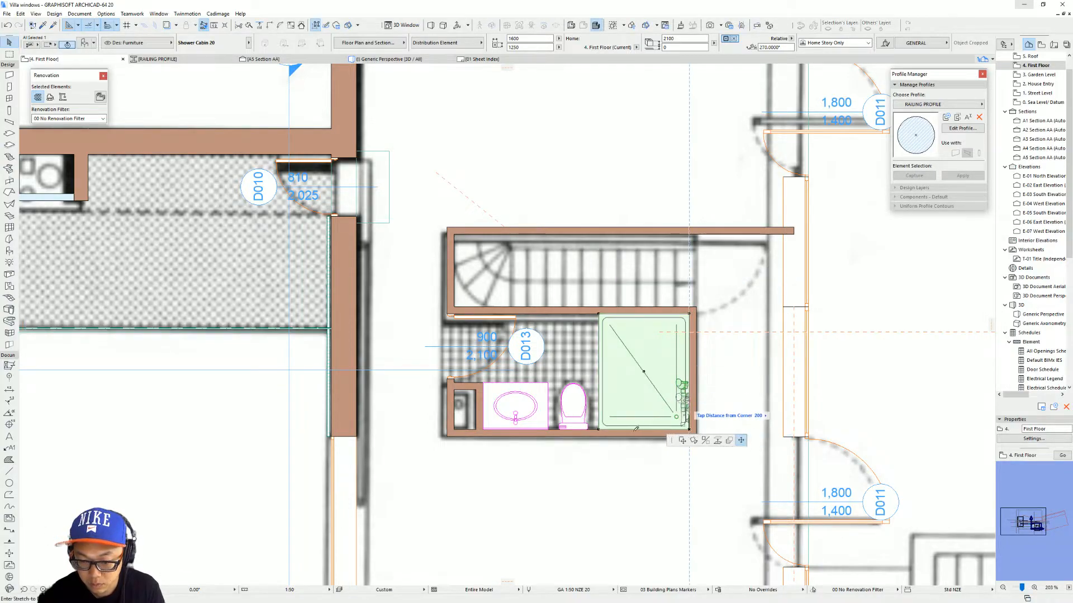
pyautogui.click(692, 386)
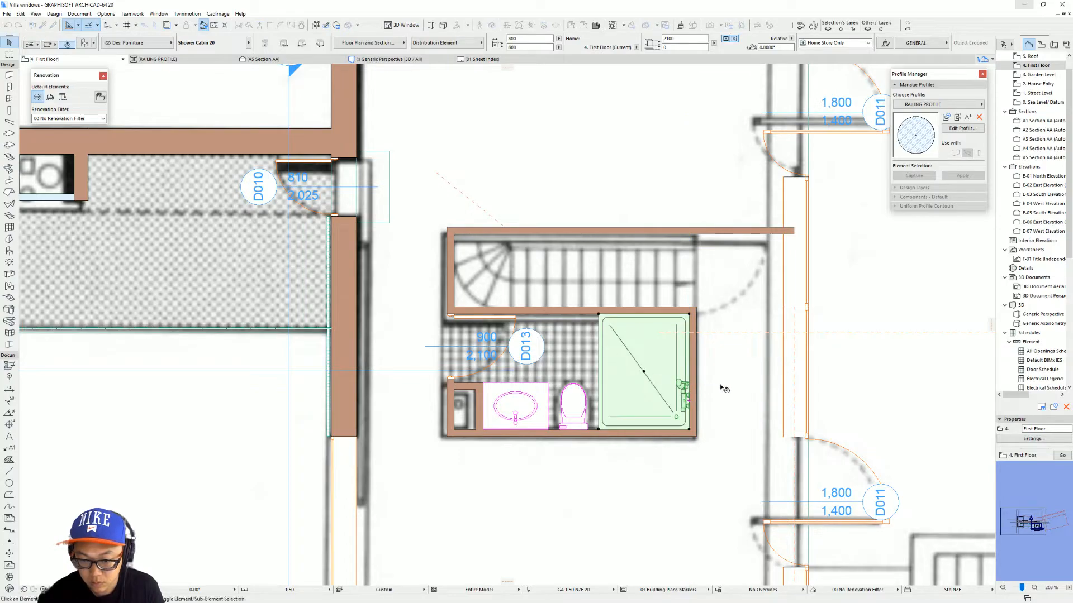
pyautogui.click(724, 389)
# Rotate the shower cabin 180° and stretch it to fill the corner beside the WC.
pyautogui.click(683, 400)
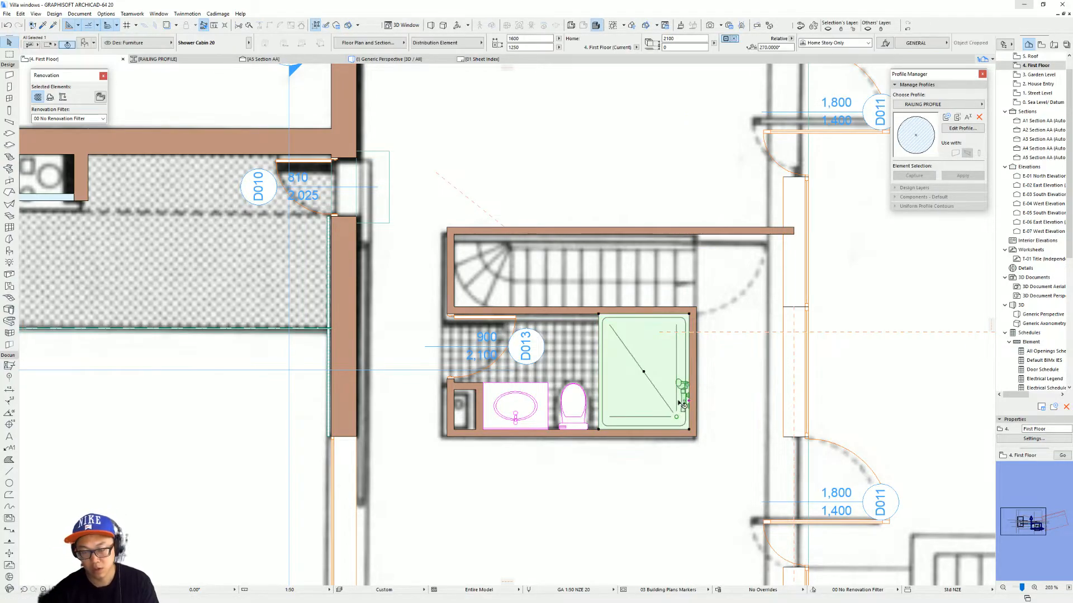
pyautogui.click(654, 399)
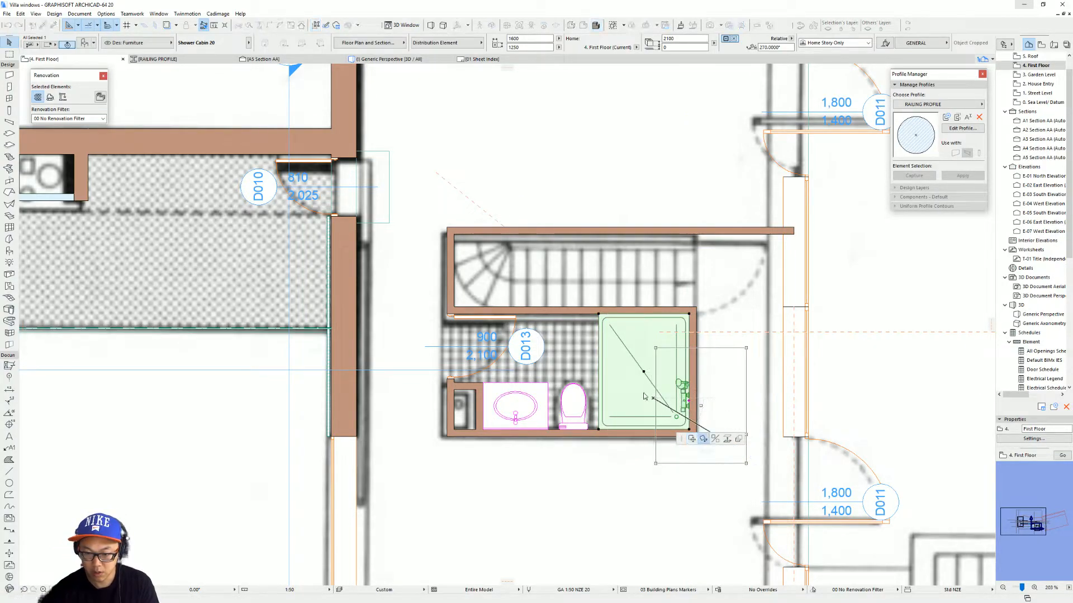
pyautogui.click(604, 441)
pyautogui.click(605, 441)
pyautogui.click(573, 430)
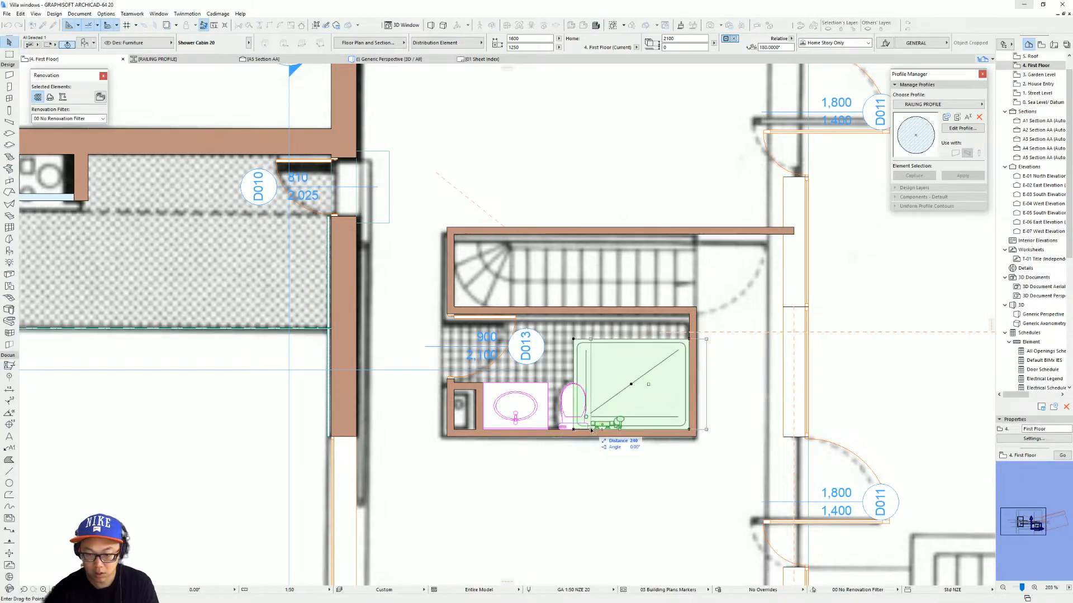
pyautogui.click(598, 430)
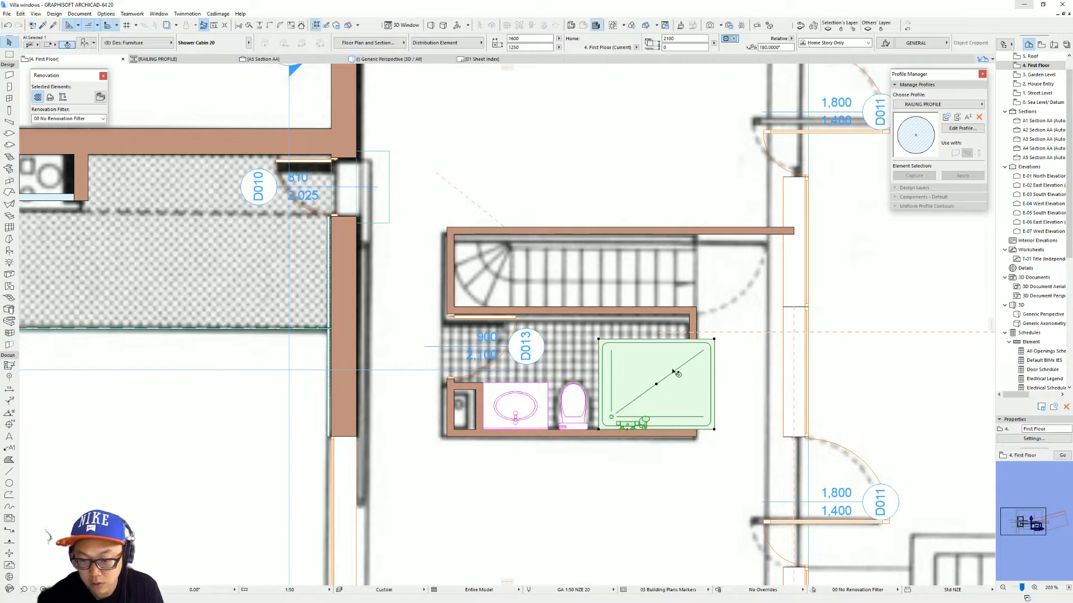
pyautogui.click(690, 313)
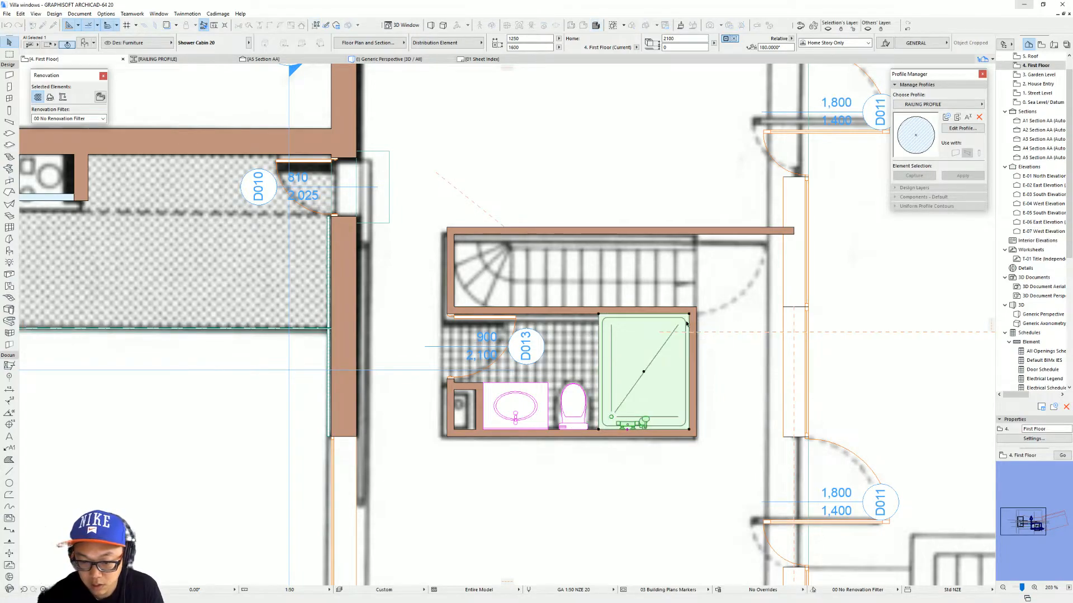
# Reposition the shower tap along the cabin's lower edge.
pyautogui.press('Escape')
pyautogui.click(629, 429)
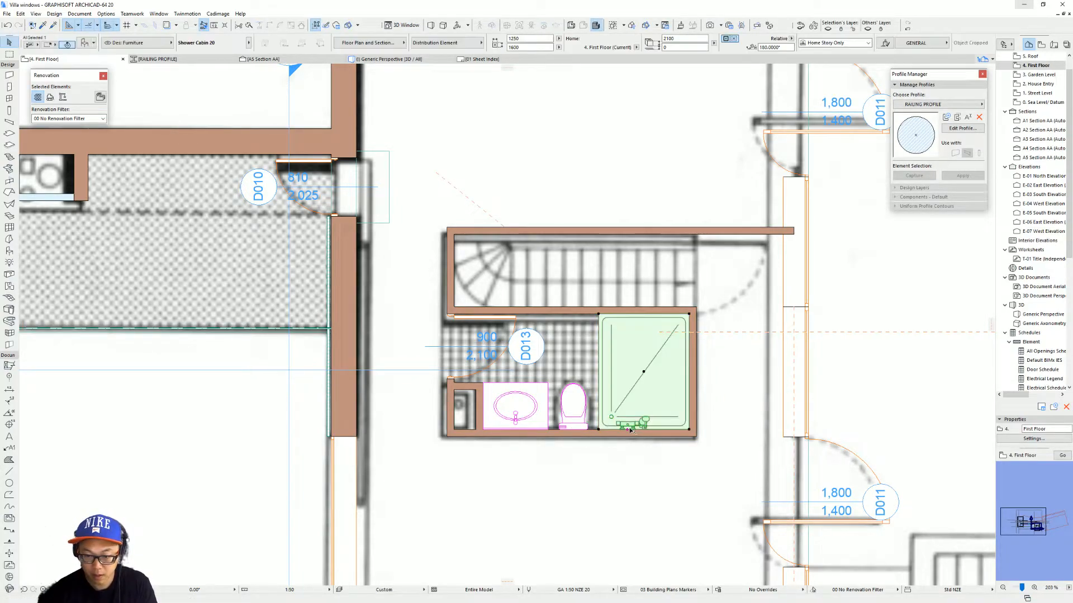
pyautogui.click(647, 420)
pyautogui.click(646, 370)
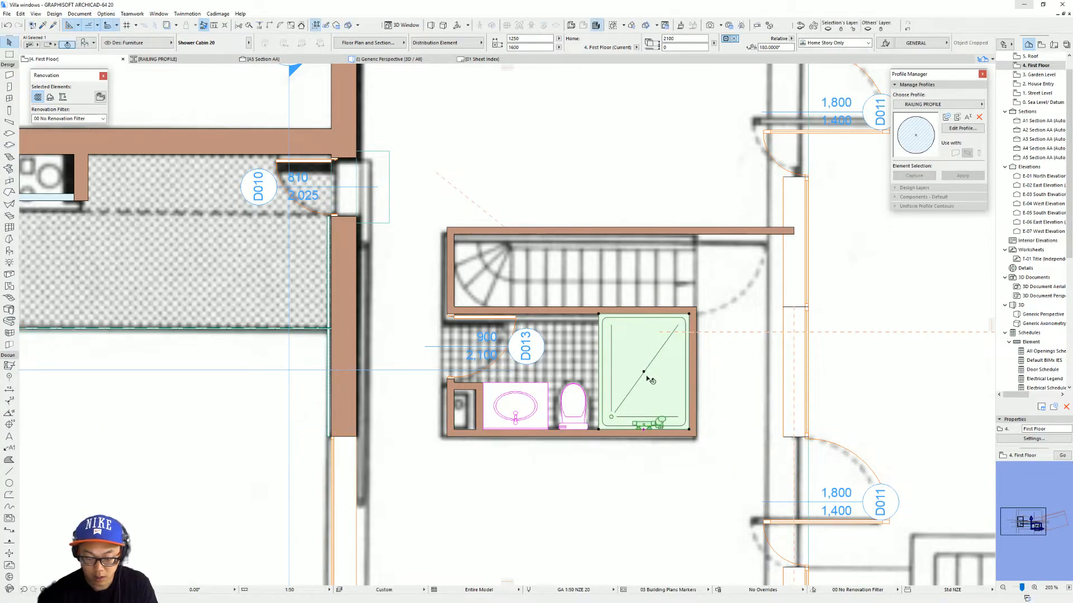
# Open the shower cabin's Cabin Type and Dimensions settings and the door type options.
pyautogui.doubleClick(607, 328)
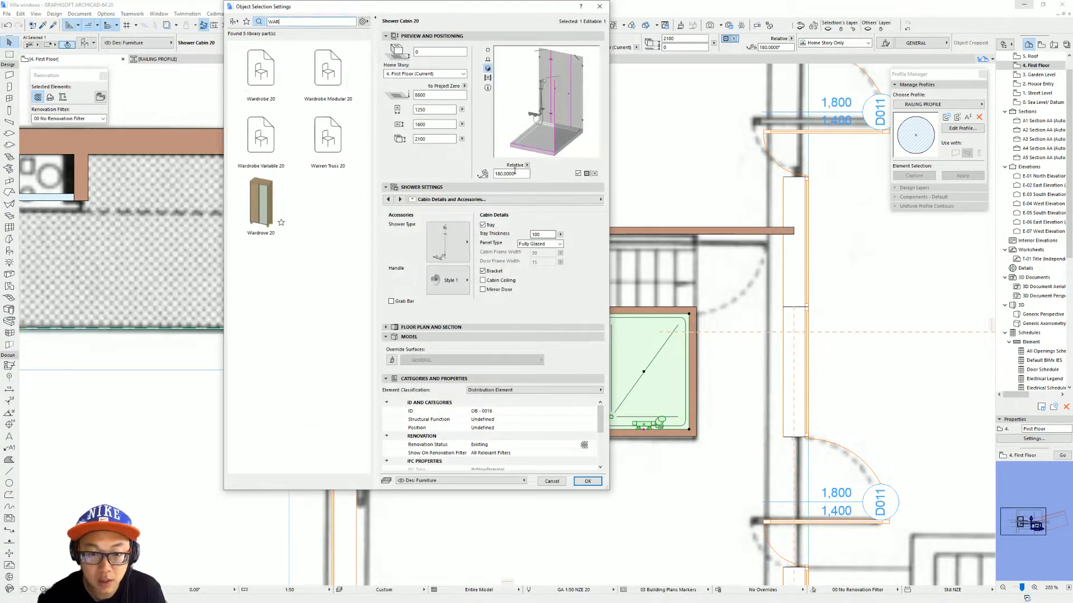
pyautogui.click(601, 200)
pyautogui.click(631, 201)
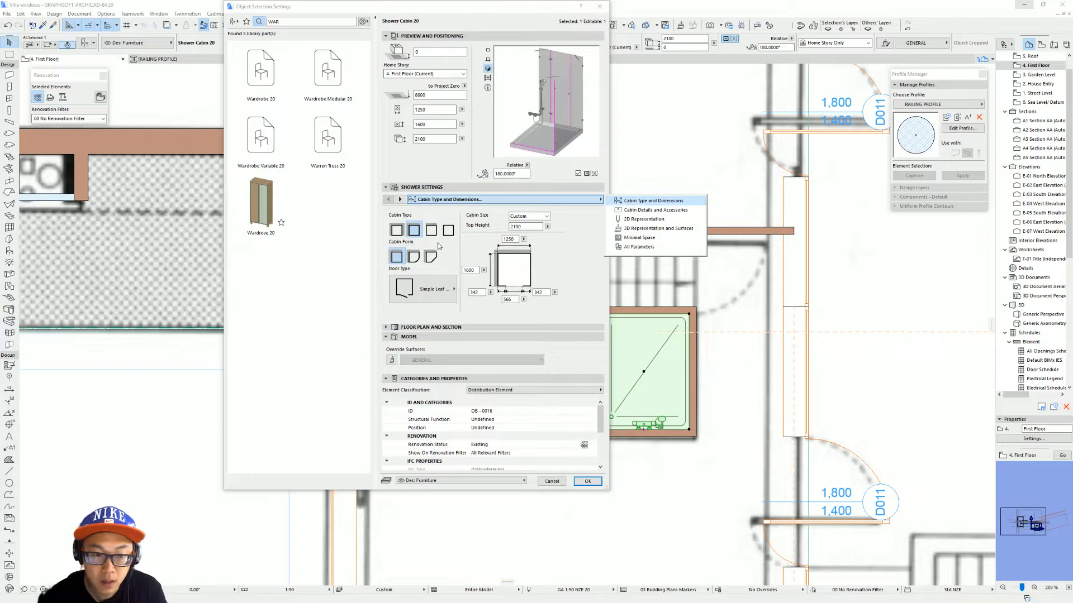
pyautogui.click(425, 289)
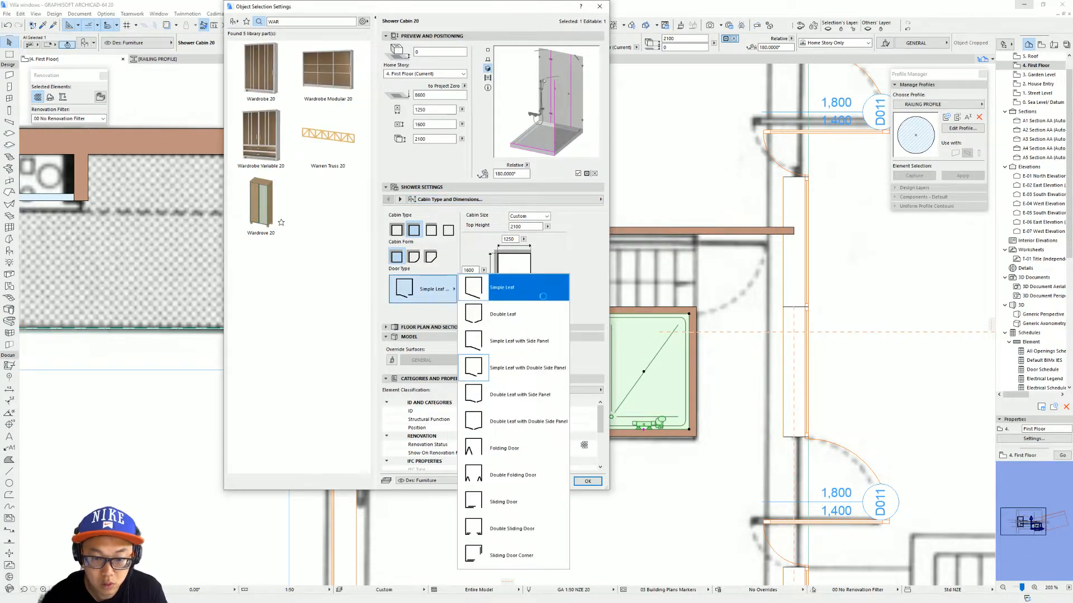
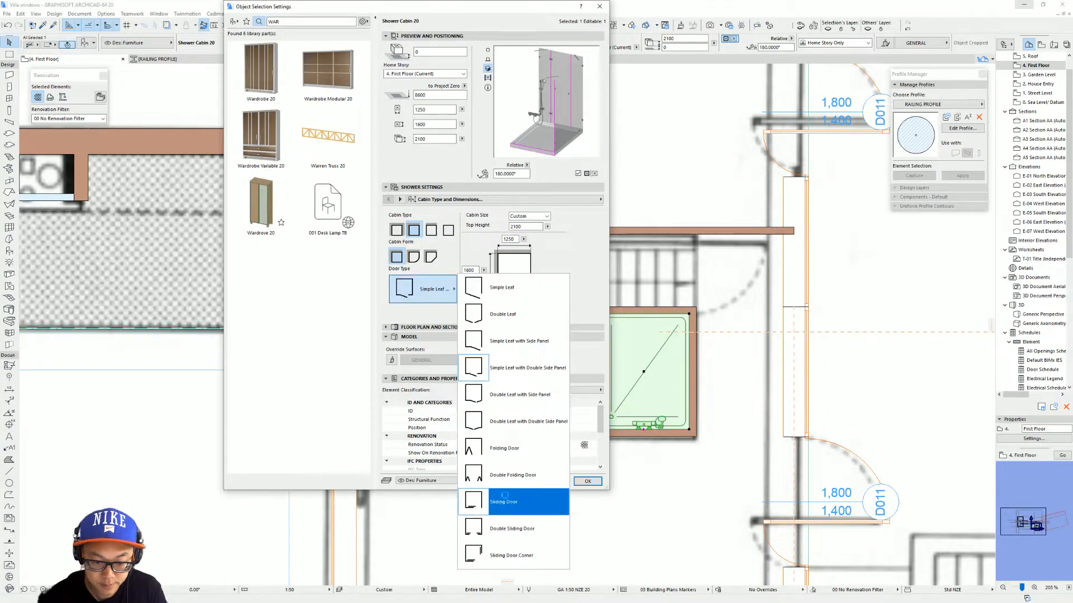
# Close the cabin settings and view the selected shower cabin in the 3D window.
pyautogui.press('Escape')
pyautogui.press('Escape')
pyautogui.press('Escape')
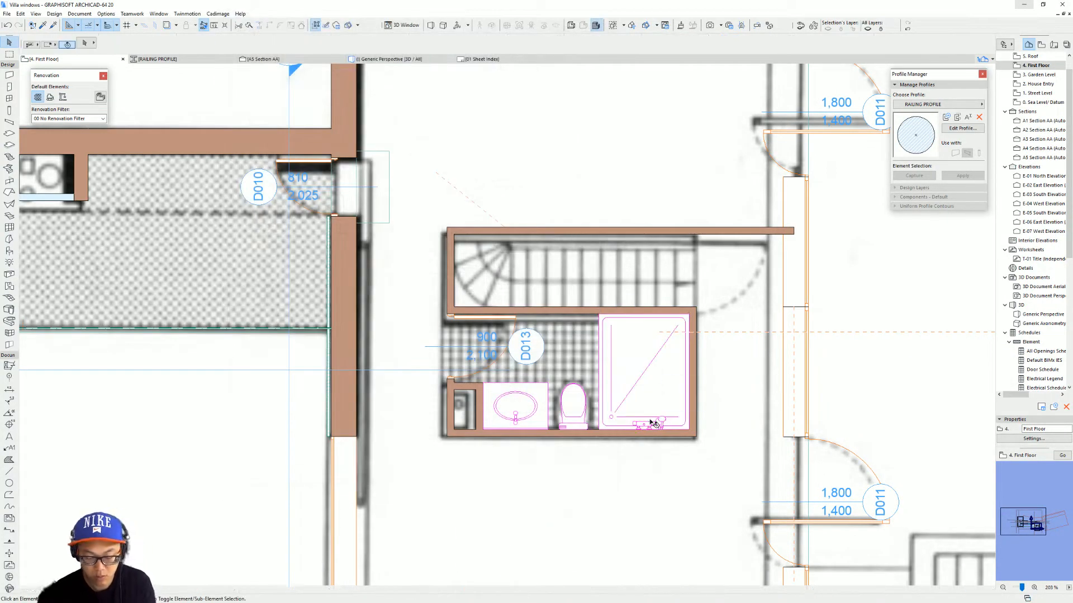
pyautogui.press('F3')
pyautogui.scroll(6, 528, 441)
pyautogui.keyDown('shift'); pyautogui.moveTo(528, 440); pyautogui.dragTo(519, 378, button='middle'); pyautogui.keyUp('shift')
pyautogui.scroll(-4, 761, 342)
pyautogui.scroll(-2, 423, 477)
pyautogui.scroll(-3, 579, 317)
pyautogui.click(519, 377)
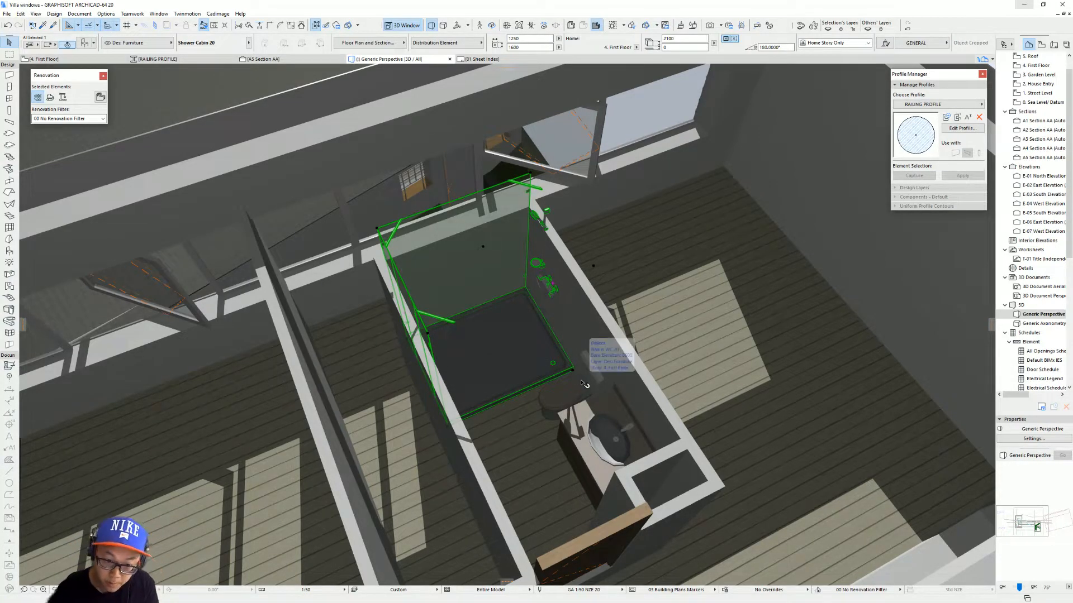
# Set the shower cabin's door type to Sliding Door in its Cabin Type and Dimensions settings.
pyautogui.hotkey('ctrl', 't')
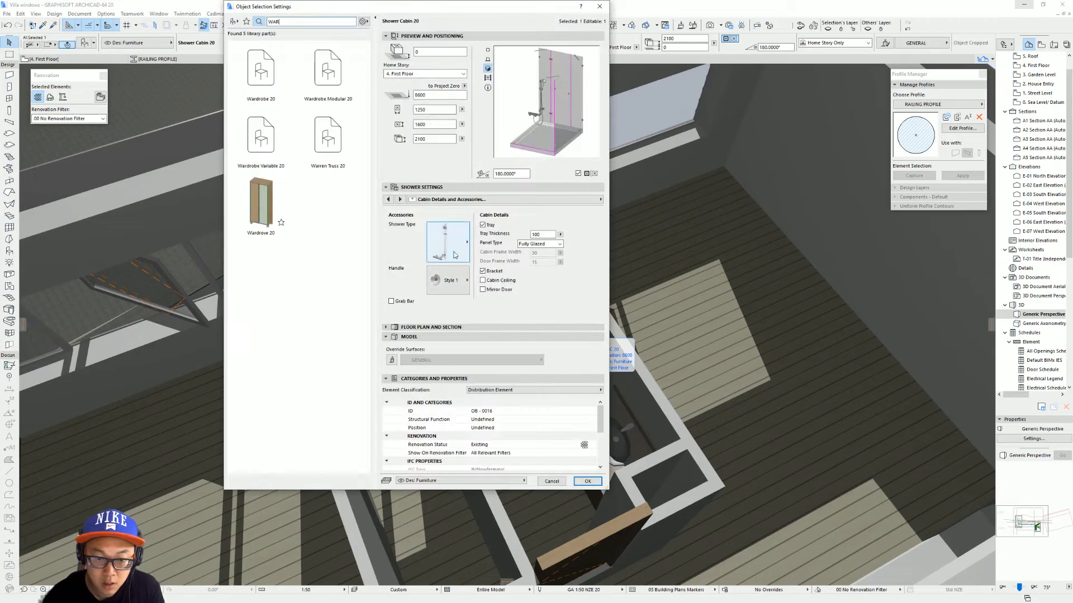
pyautogui.click(600, 200)
pyautogui.click(648, 201)
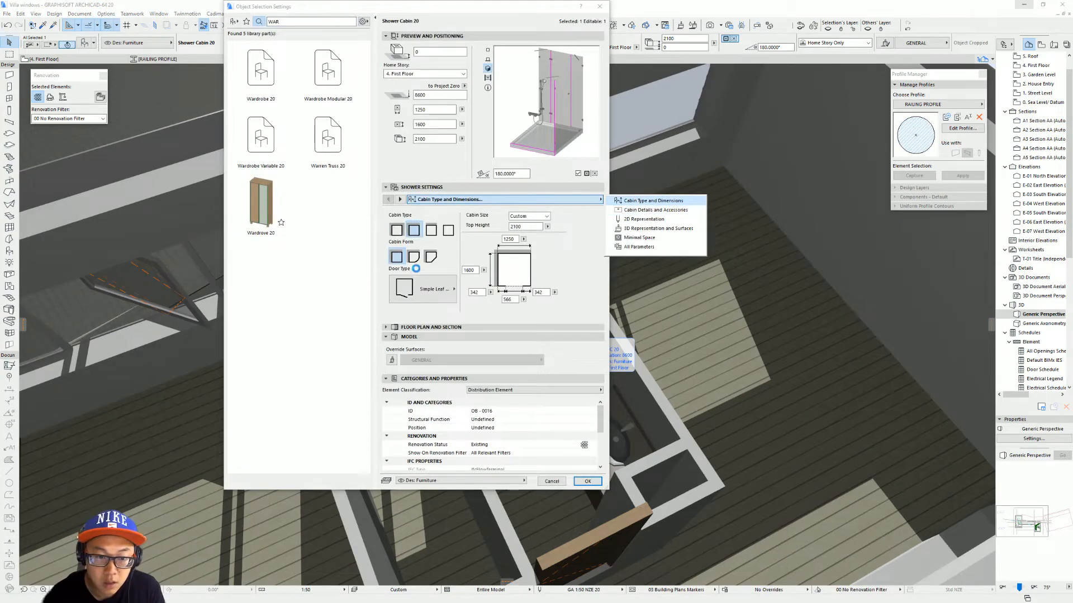
pyautogui.click(446, 297)
pyautogui.click(505, 303)
pyautogui.press('Return')
pyautogui.keyDown('shift'); pyautogui.moveTo(505, 306); pyautogui.dragTo(511, 333, button='middle'); pyautogui.keyUp('shift')
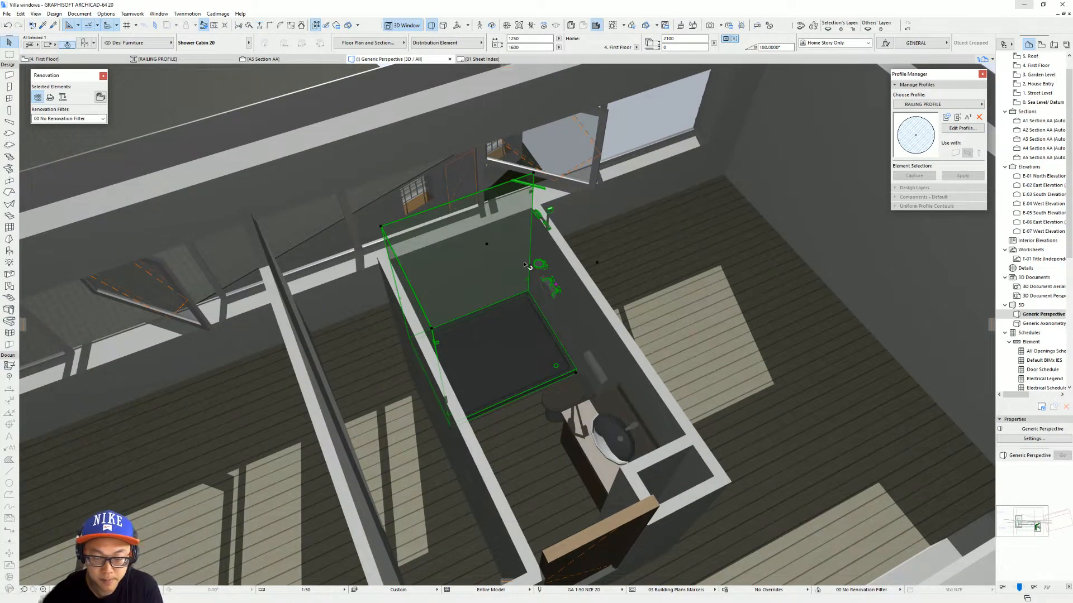
pyautogui.doubleClick(527, 266)
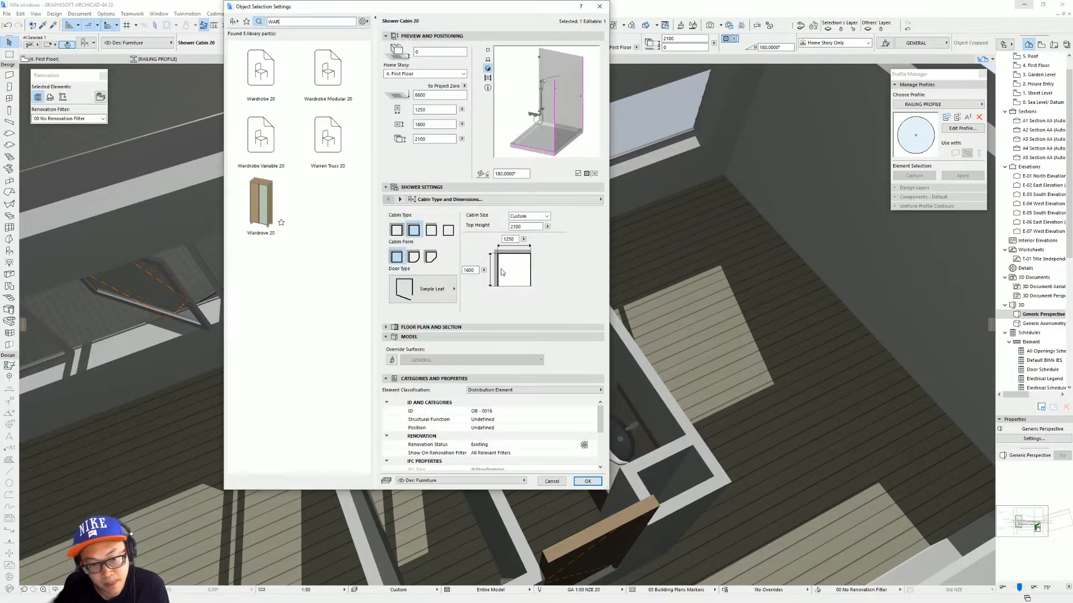
pyautogui.click(414, 295)
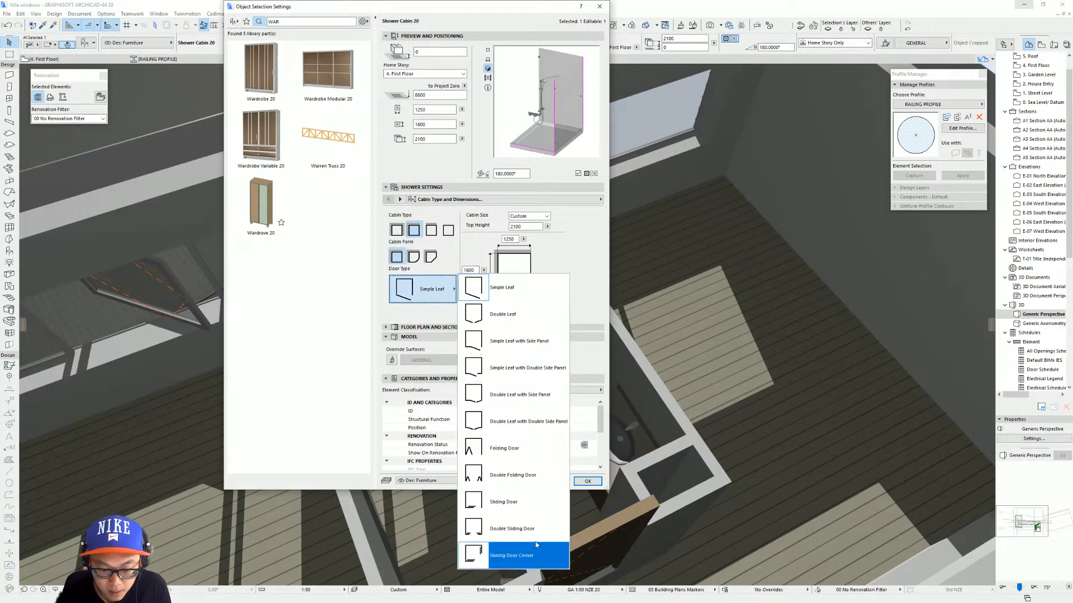
pyautogui.click(525, 511)
pyautogui.press('Return')
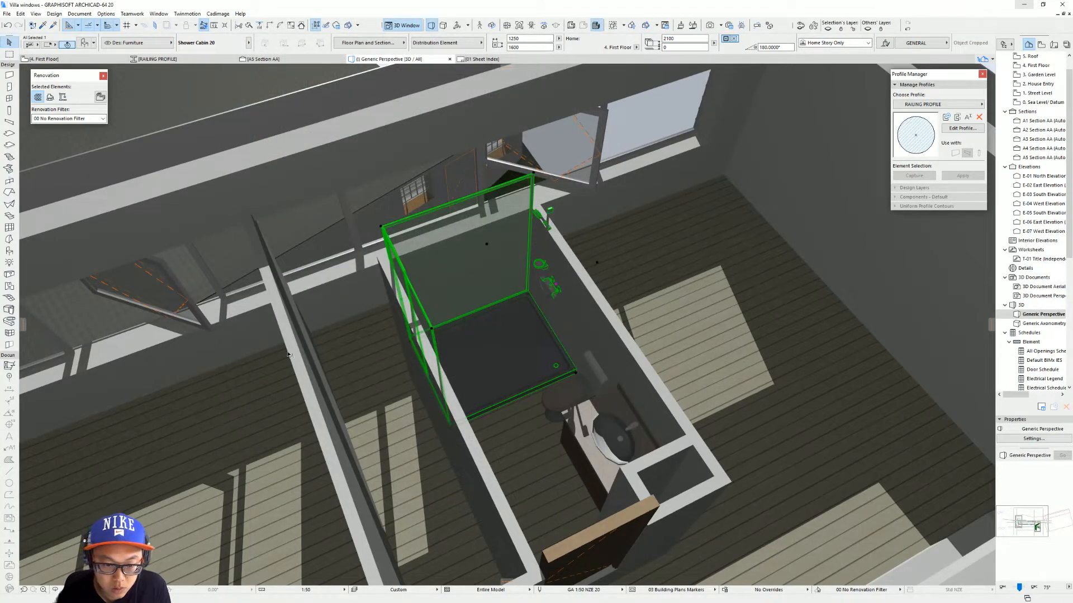
# Return to the floor plan and mirror the shower cabin.
pyautogui.keyDown('shift'); pyautogui.moveTo(287, 353); pyautogui.dragTo(376, 352, button='middle'); pyautogui.keyUp('shift')
pyautogui.press('F2')
pyautogui.press('Escape')
pyautogui.click(646, 389)
pyautogui.press('Escape')
pyautogui.click(644, 372)
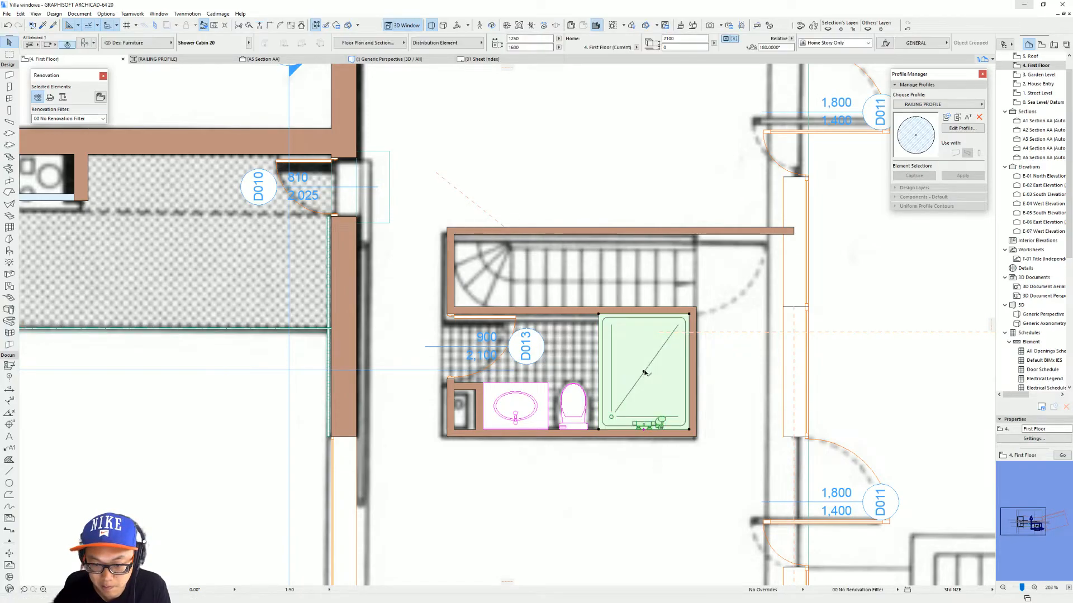
pyautogui.click(646, 373)
pyautogui.hotkey('ctrl', 'm')
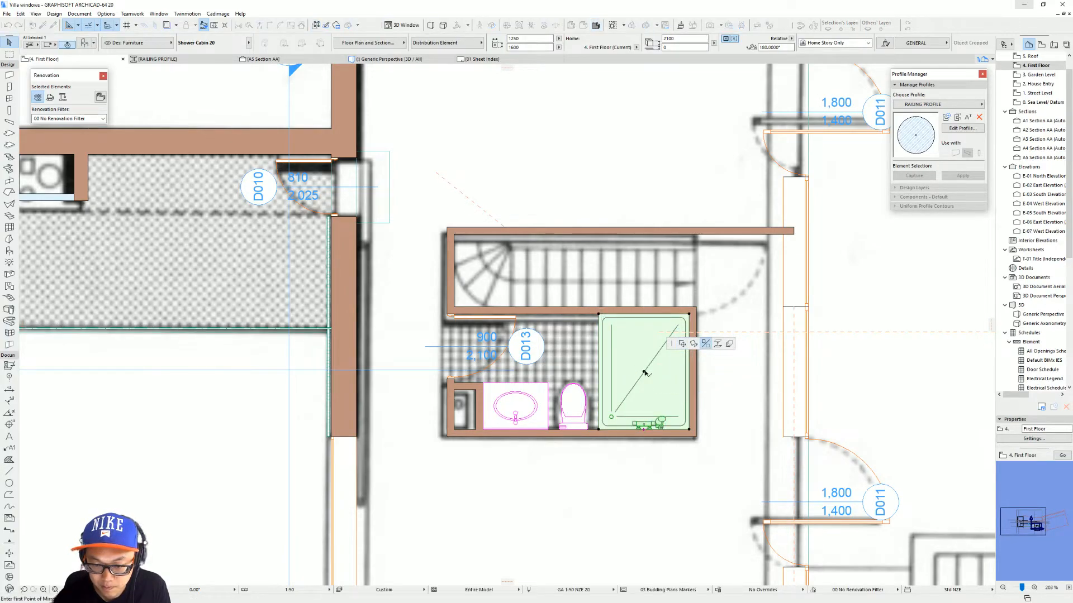
pyautogui.click(643, 372)
pyautogui.click(643, 363)
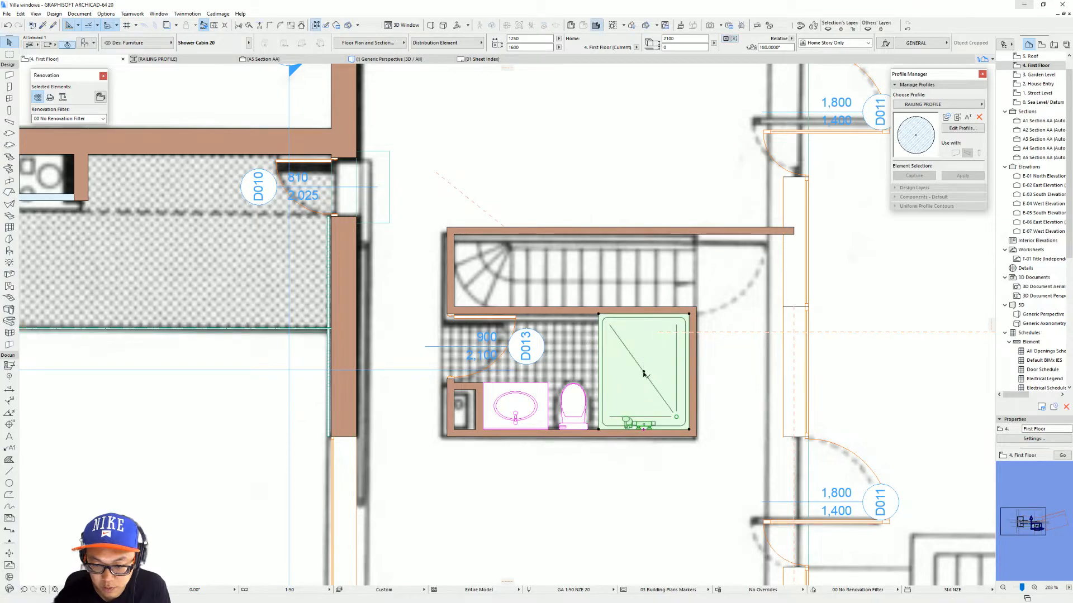
# Rotate the shower cabin a quarter turn within the shower area.
pyautogui.hotkey('ctrl', 'm')
pyautogui.click(655, 381)
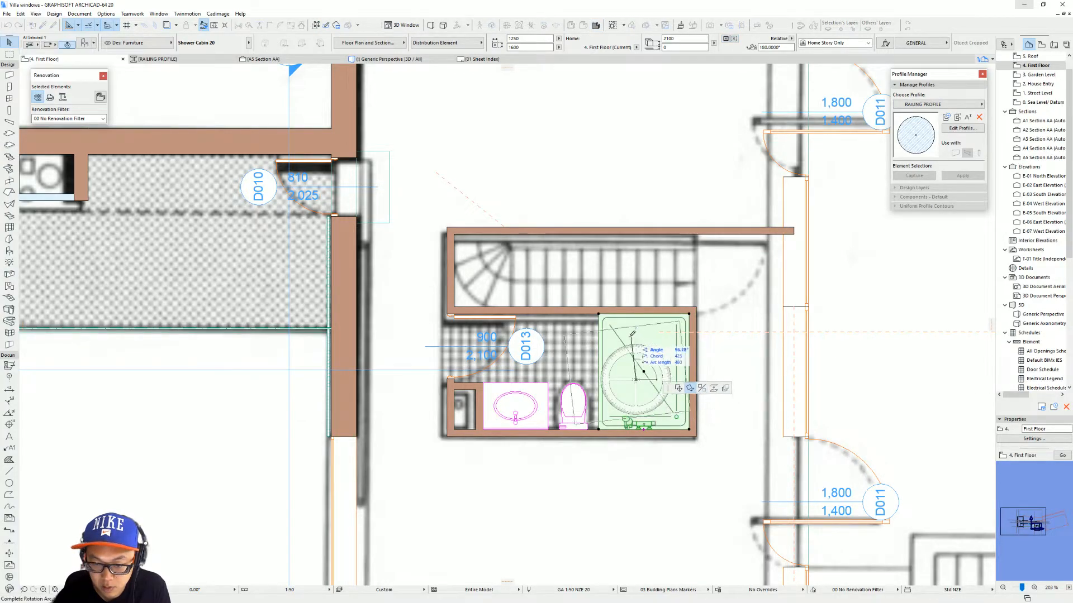
pyautogui.click(636, 336)
pyautogui.moveTo(687, 419); pyautogui.dragTo(690, 431)
pyautogui.press('Escape')
# Stretch the shower cabin up to the staircase wall.
pyautogui.click(575, 341)
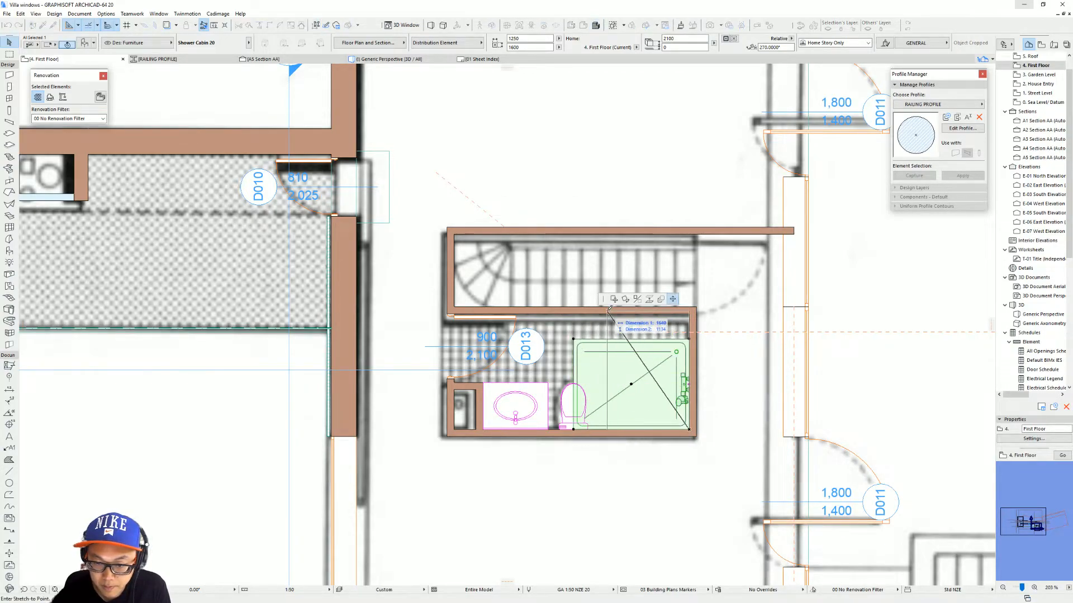
pyautogui.click(608, 314)
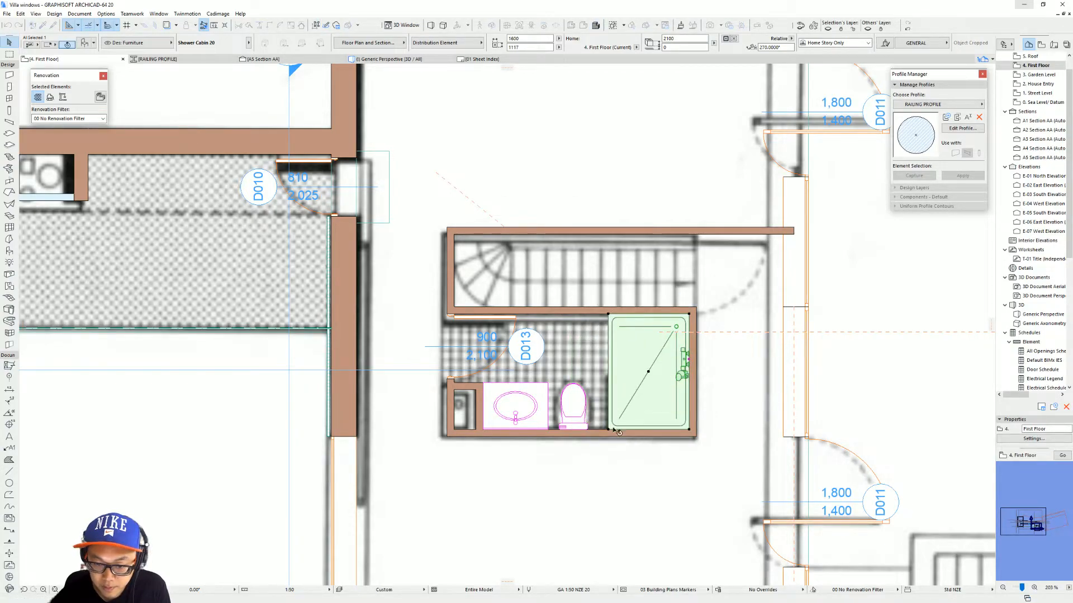
# Move the shower cabin by 350 and stretch its side against the outer wall.
pyautogui.click(575, 430)
pyautogui.hotkey('ctrl', 'd')
pyautogui.click(574, 430)
pyautogui.write('350')
pyautogui.press('Return')
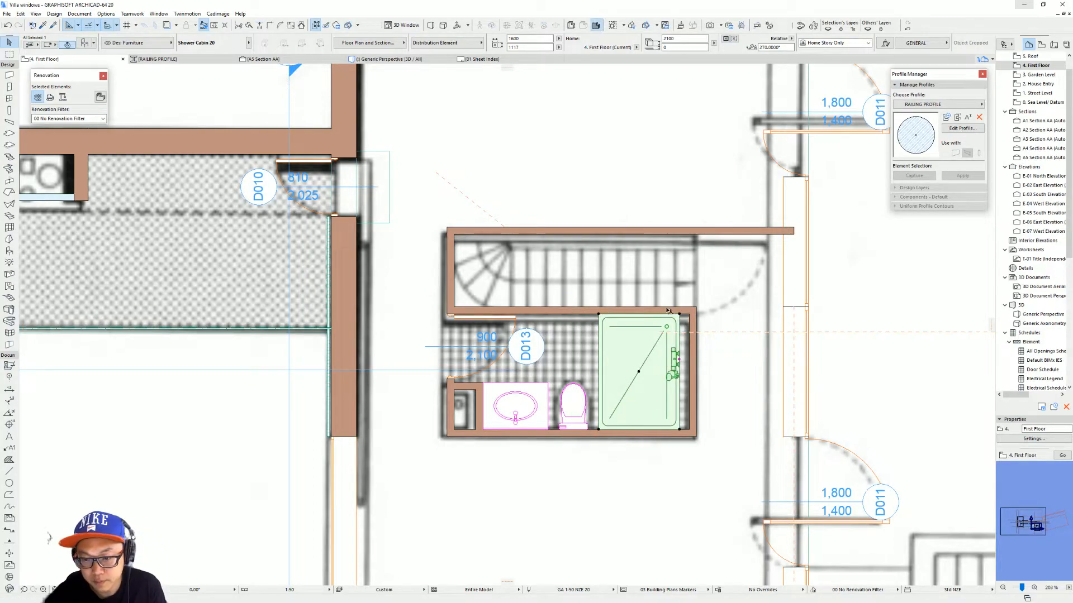
pyautogui.click(680, 314)
pyautogui.click(689, 314)
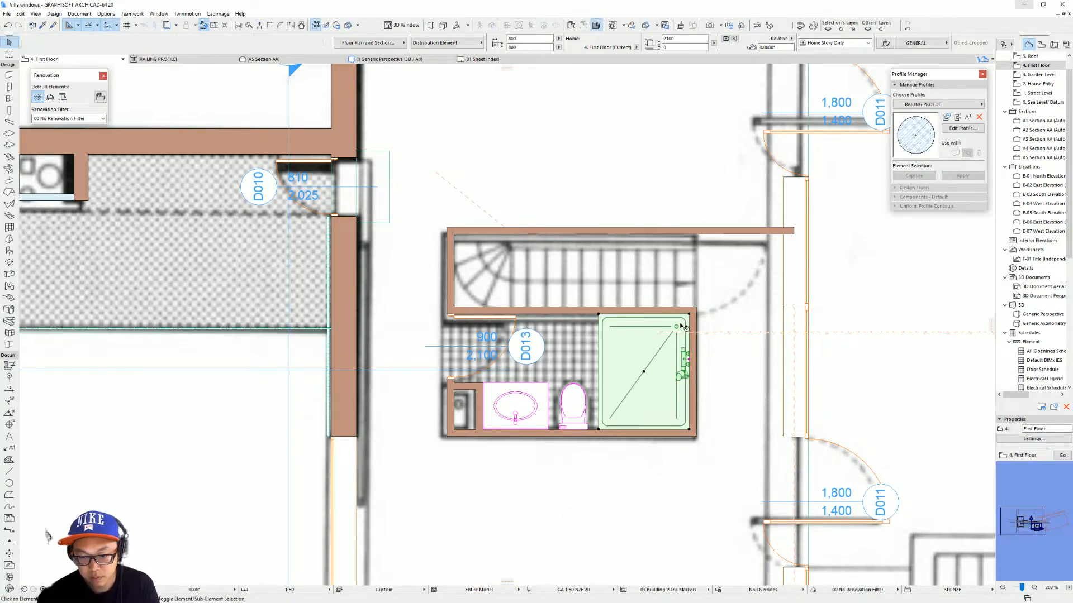
pyautogui.press('F3')
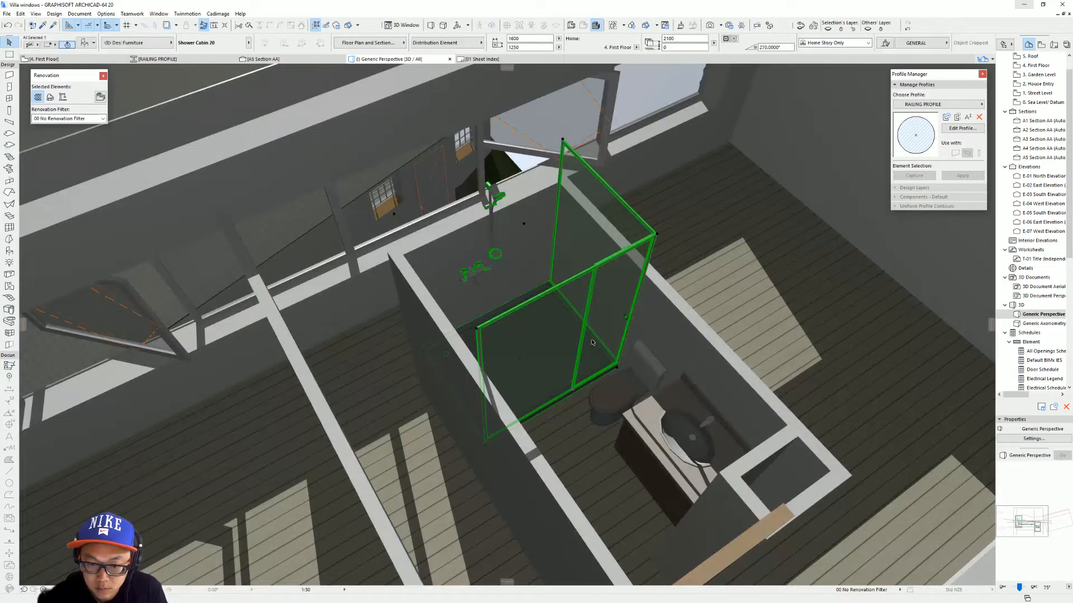
pyautogui.keyDown('shift'); pyautogui.moveTo(560, 315); pyautogui.dragTo(557, 389, button='middle'); pyautogui.keyUp('shift')
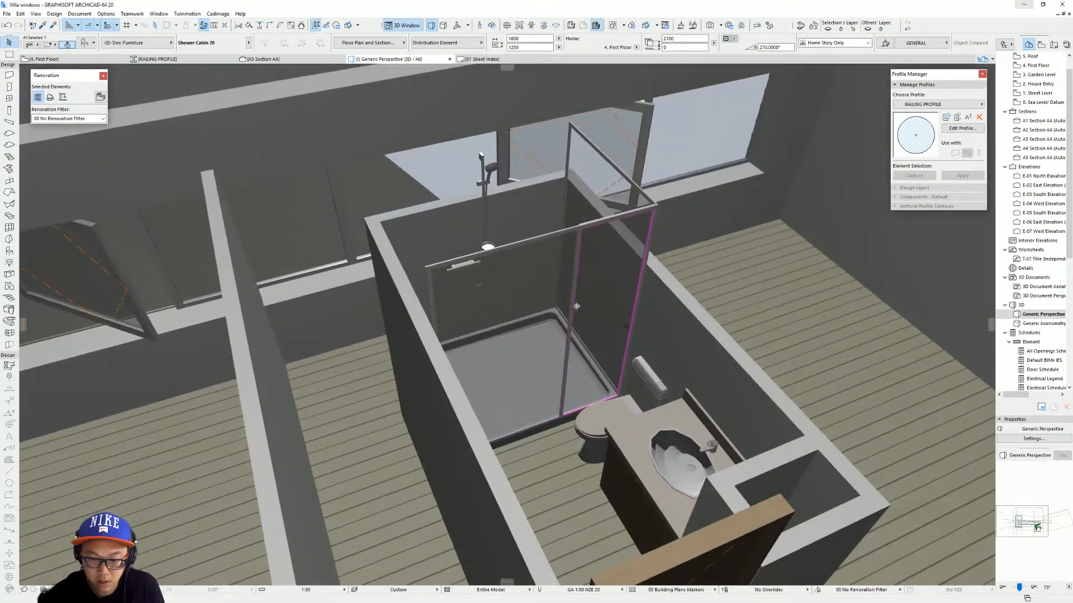
pyautogui.keyDown('shift'); pyautogui.click(615, 468); pyautogui.keyUp('shift')
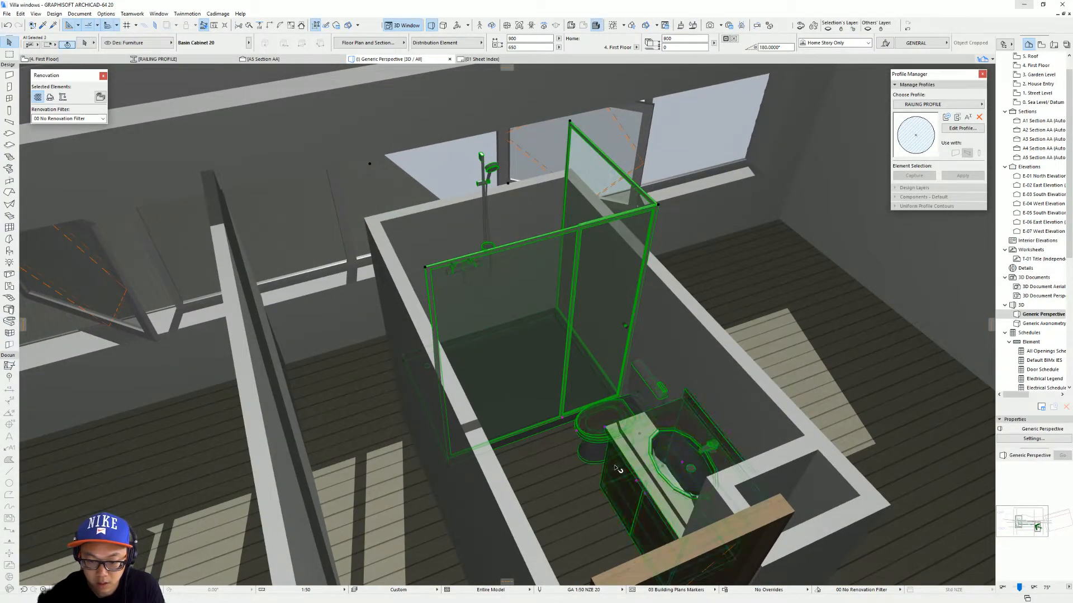
pyautogui.hotkey('ctrl', 'd')
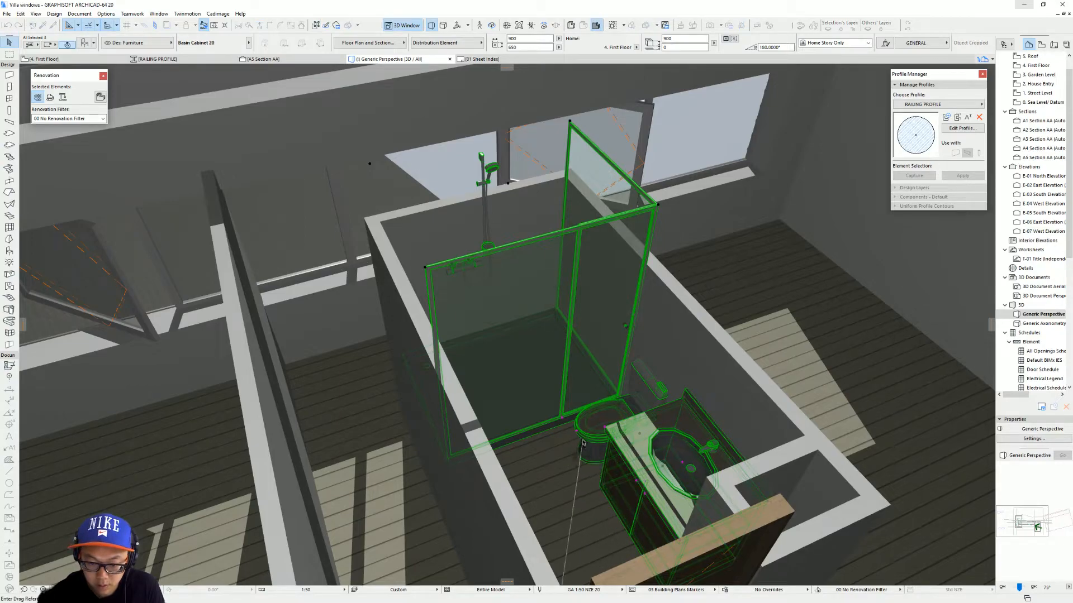
pyautogui.click(555, 315)
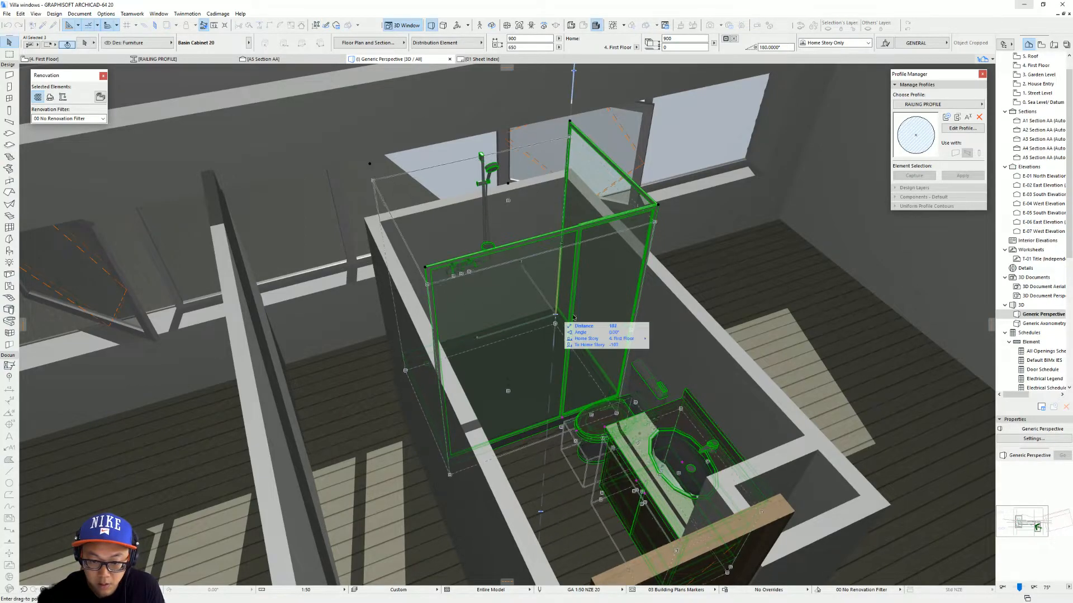
pyautogui.click(780, 220)
pyautogui.keyDown('shift'); pyautogui.moveTo(559, 311); pyautogui.dragTo(633, 452, button='middle'); pyautogui.keyUp('shift')
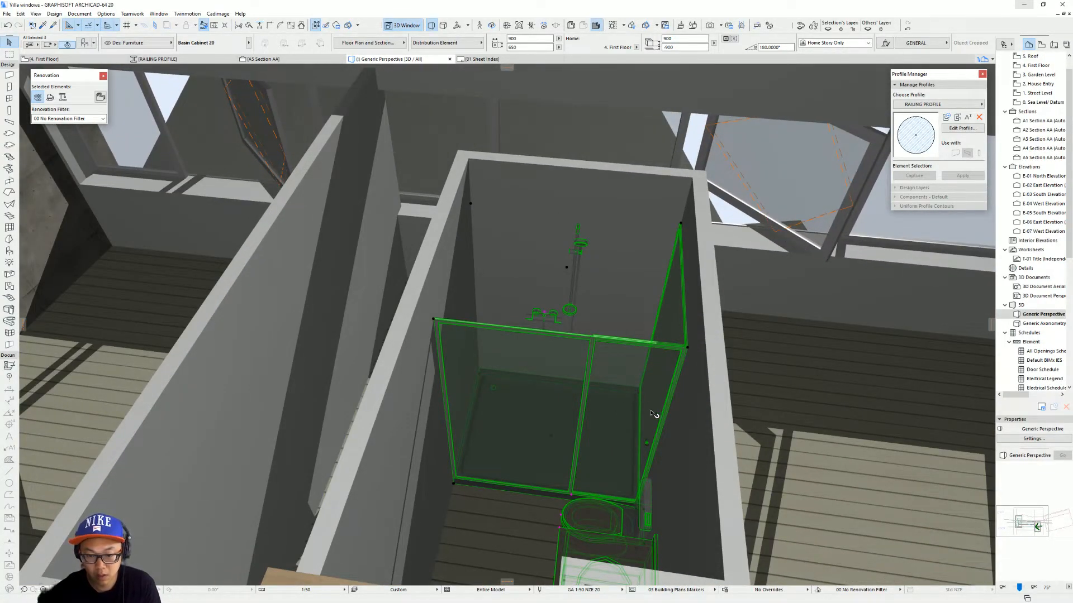
pyautogui.press('Escape')
# Inspect the rearranged shower cabin in the plan and in 3D.
pyautogui.press('F2')
pyautogui.click(663, 377)
pyautogui.click(689, 429)
pyautogui.click(645, 373)
pyautogui.click(678, 373)
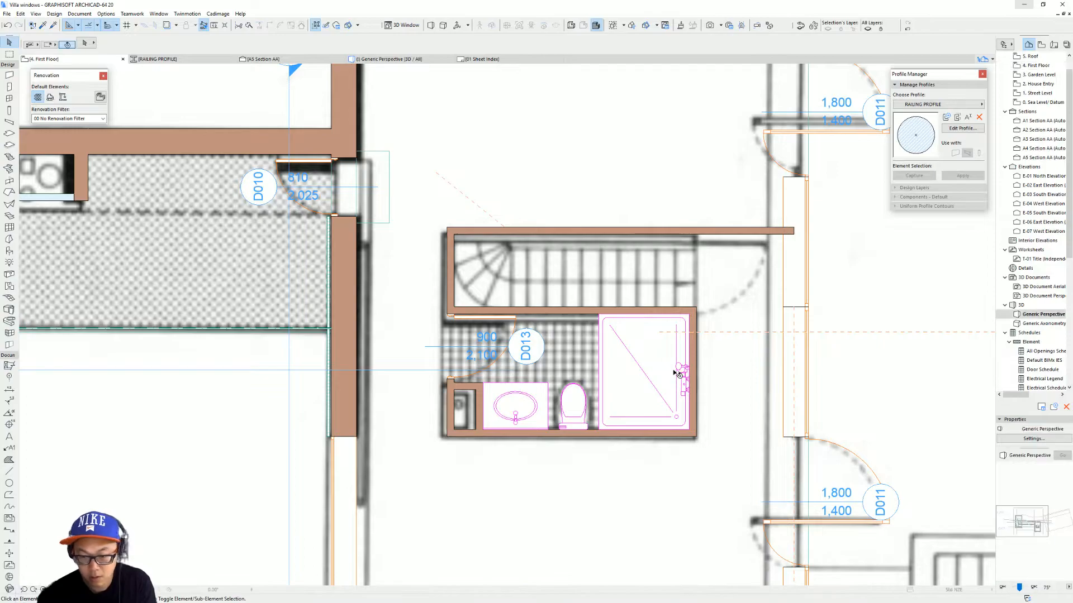
pyautogui.press('F3')
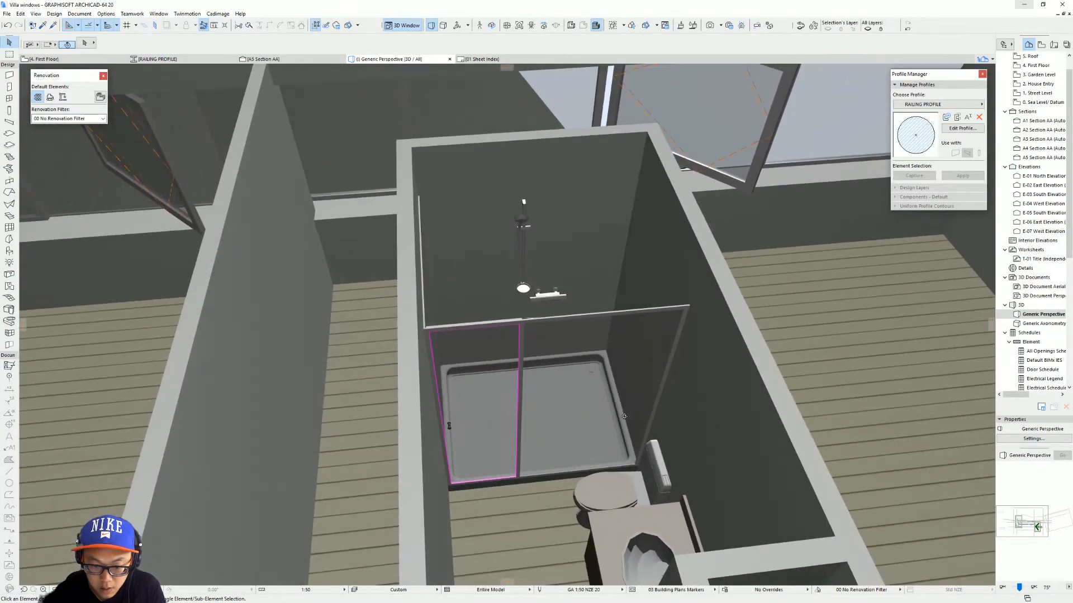
pyautogui.scroll(-6, 541, 415)
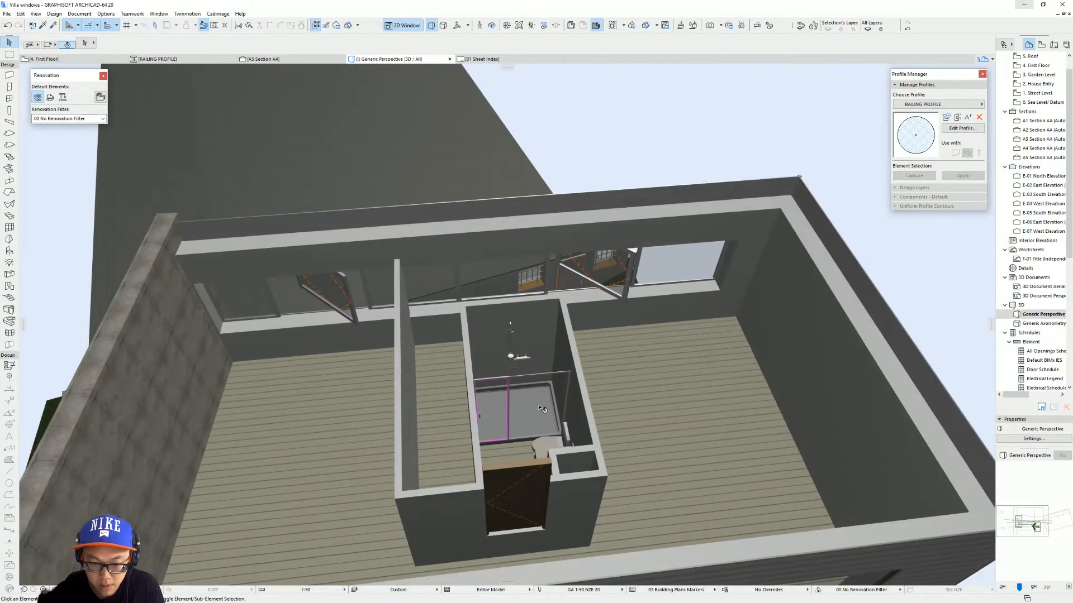
pyautogui.keyDown('shift'); pyautogui.moveTo(581, 390); pyautogui.dragTo(615, 475, button='middle'); pyautogui.keyUp('shift')
# Select the bathroom door D013 in 3D and change its sill and reveal options.
pyautogui.click(615, 474)
pyautogui.click(637, 39)
pyautogui.click(662, 51)
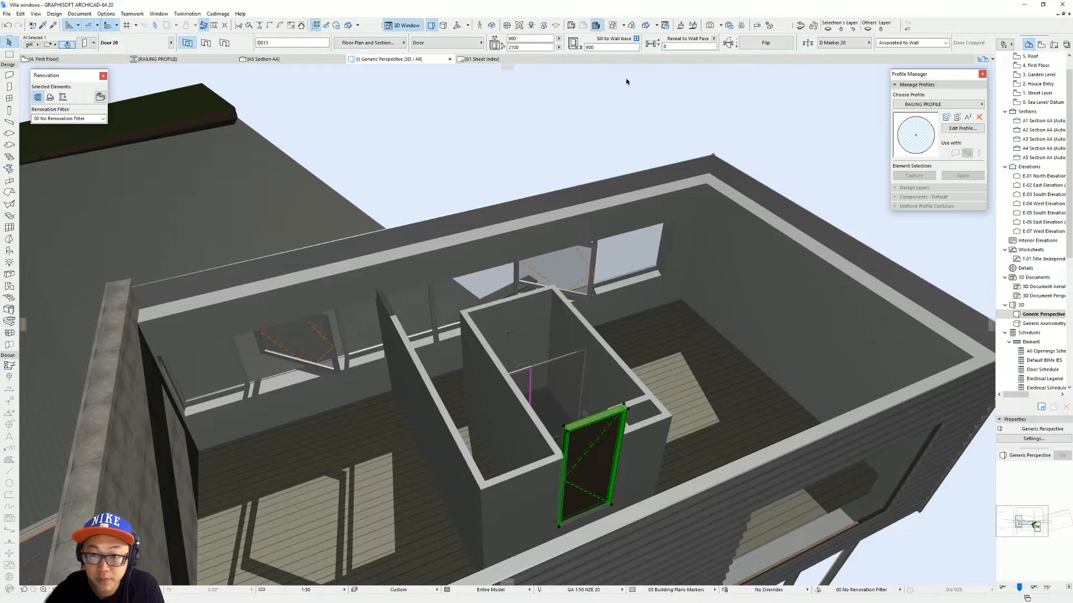
pyautogui.press('Return')
pyautogui.keyDown('shift'); pyautogui.moveTo(485, 254); pyautogui.dragTo(383, 330, button='middle'); pyautogui.keyUp('shift')
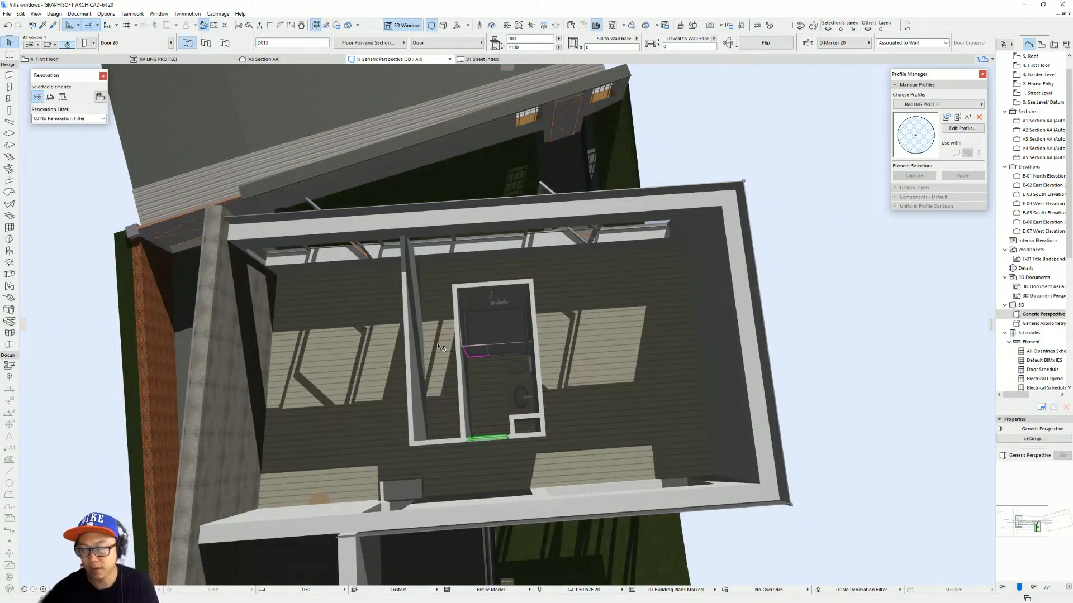
pyautogui.press('F2')
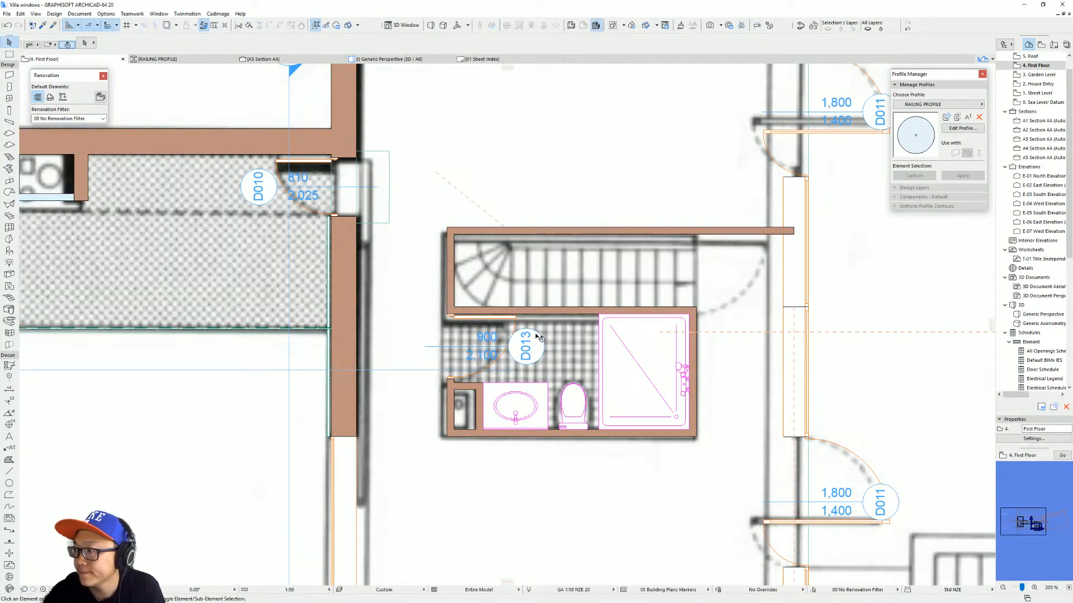
pyautogui.scroll(-5, 469, 349)
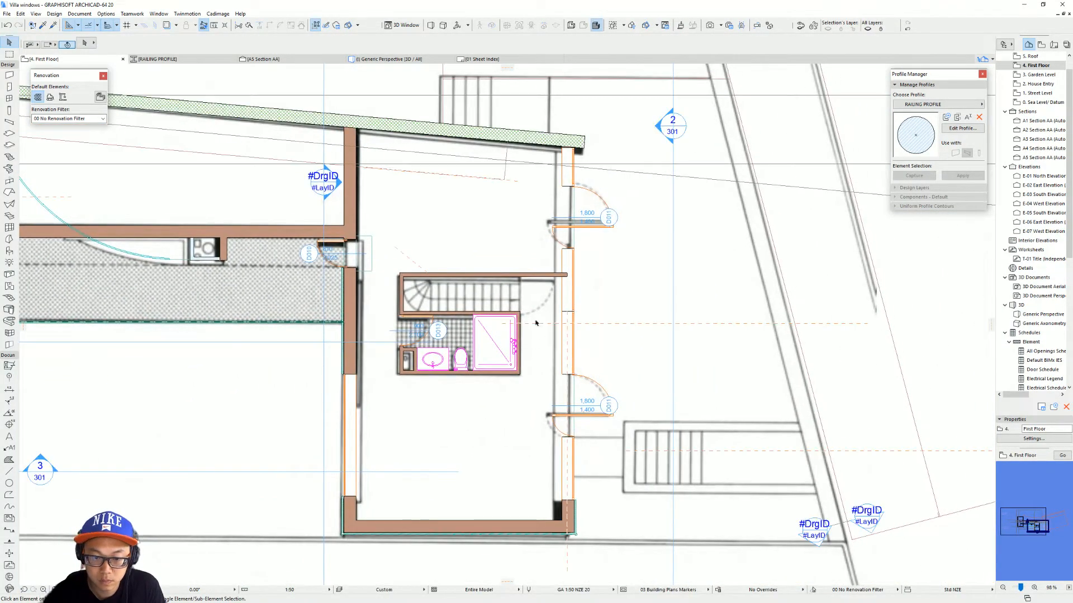
pyautogui.click(539, 324)
pyautogui.click(574, 149)
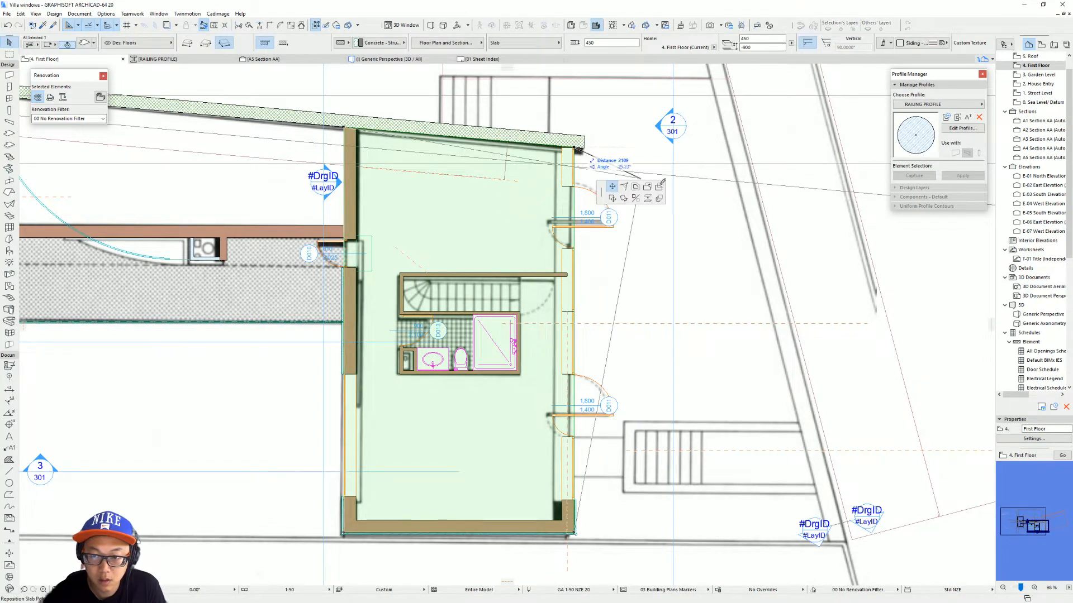
pyautogui.click(659, 186)
pyautogui.scroll(3, 512, 291)
pyautogui.click(522, 324)
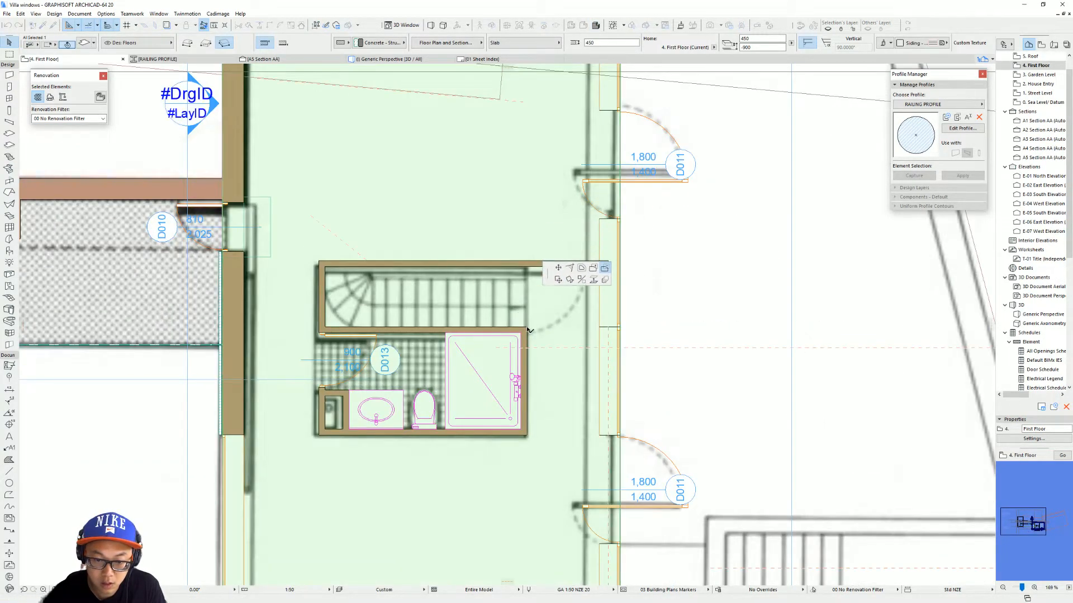
pyautogui.click(329, 263)
pyautogui.press('Escape')
# Switch to the browser playing the Villa dall'Ava video for reference.
pyautogui.scroll(-5, 526, 301)
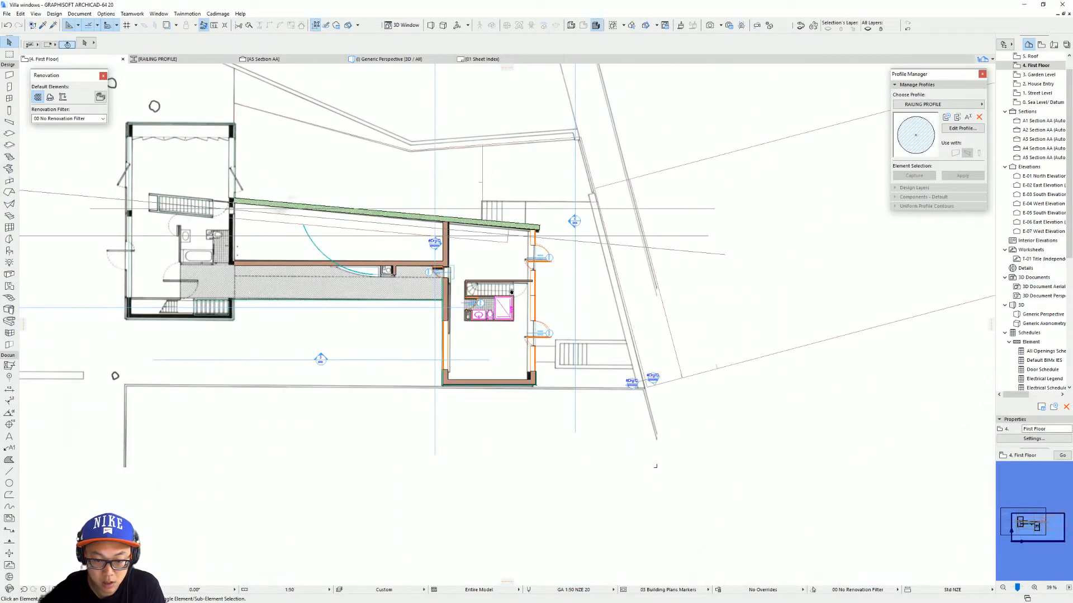
pyautogui.scroll(3, 561, 345)
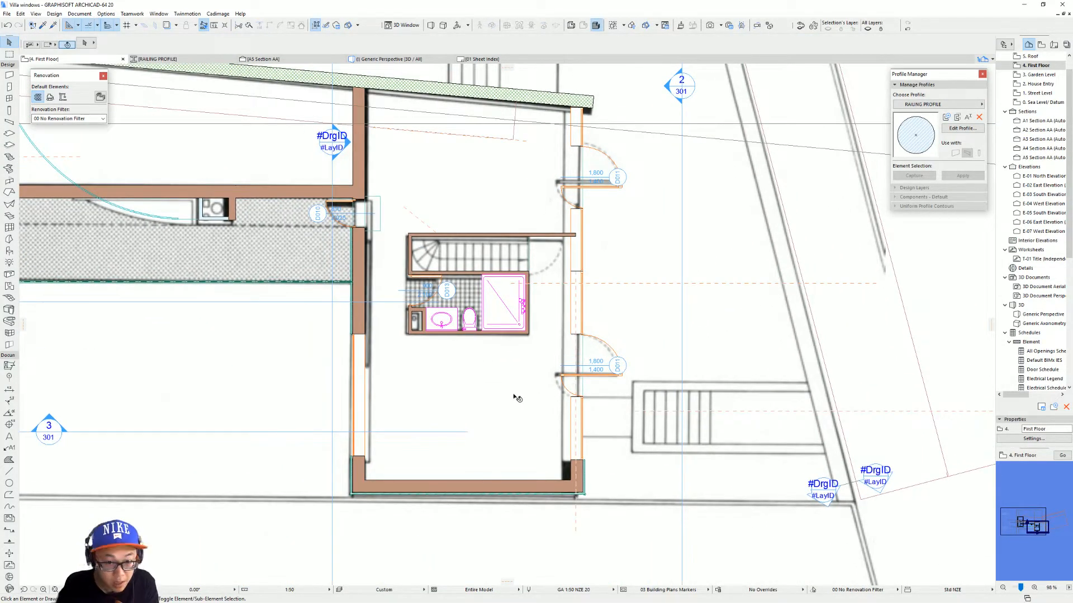
pyautogui.scroll(-3, 518, 399)
pyautogui.scroll(2, 533, 396)
pyautogui.moveTo(574, 437); pyautogui.dragTo(598, 444, button='middle')
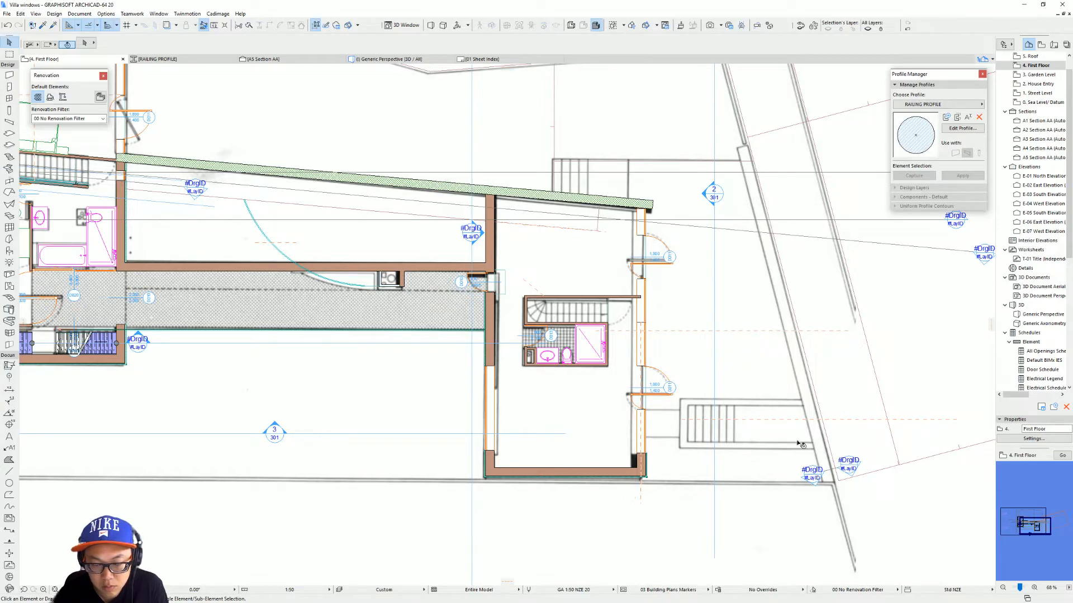
pyautogui.hotkey('alt', 'Tab')
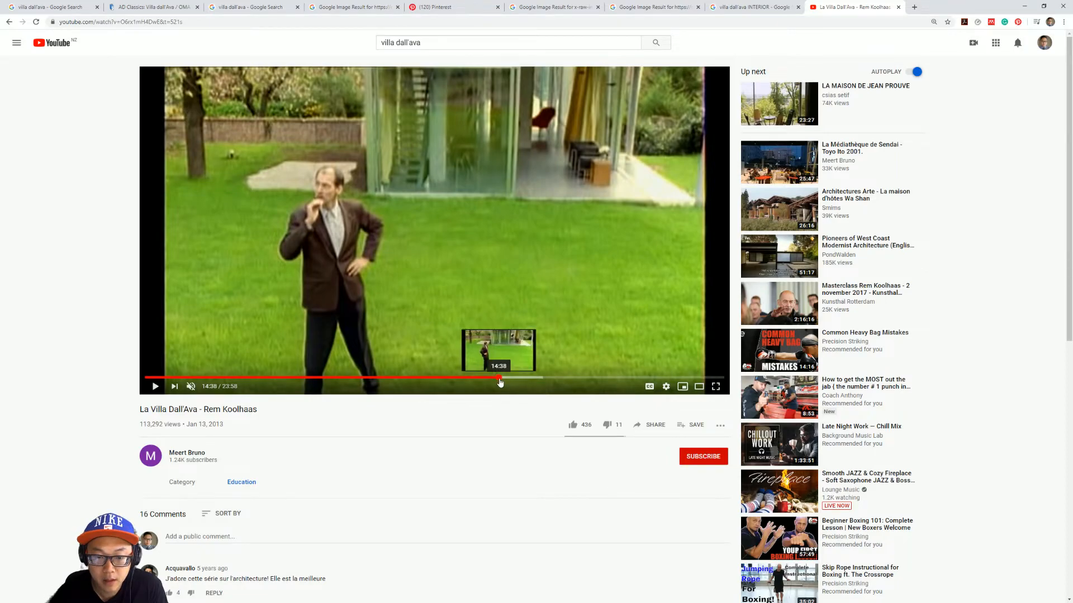
# Skim through the Villa dall'Ava video to view the house's exterior shots.
pyautogui.click(501, 379)
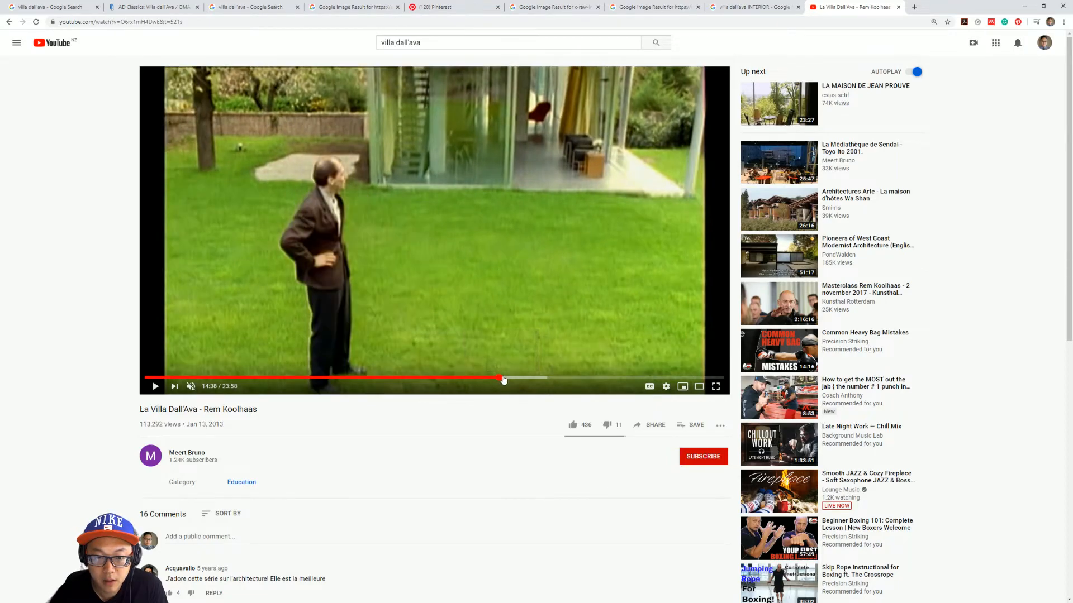
pyautogui.click(503, 379)
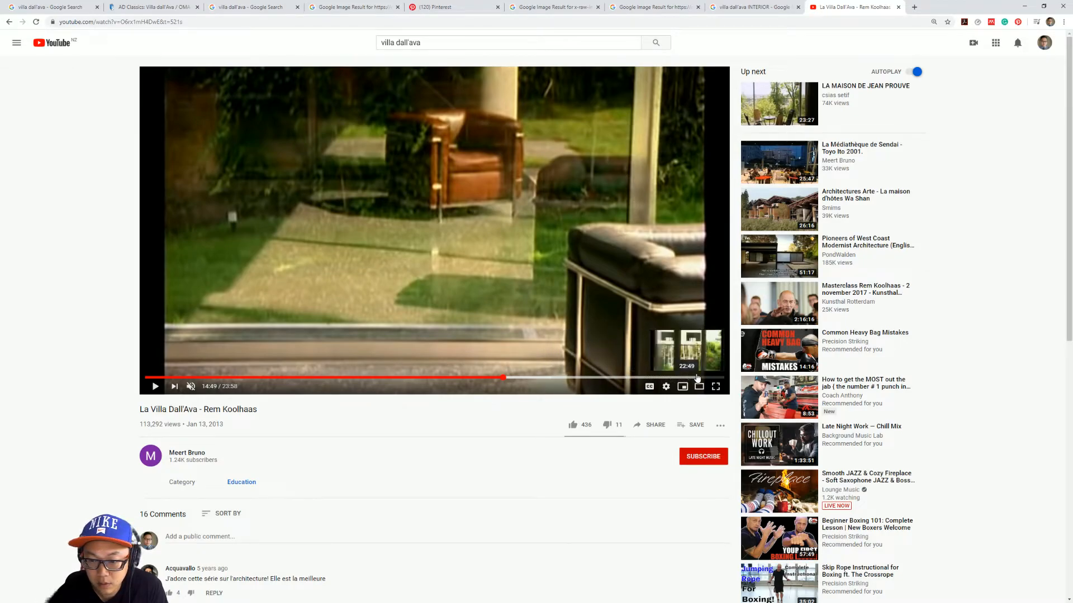
pyautogui.click(683, 379)
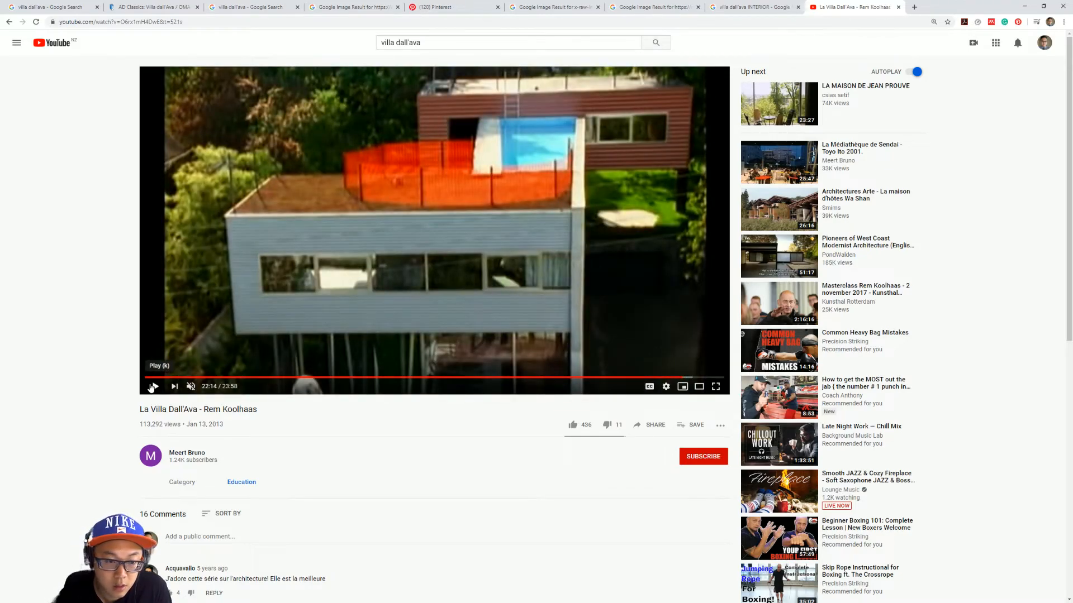
pyautogui.click(152, 387)
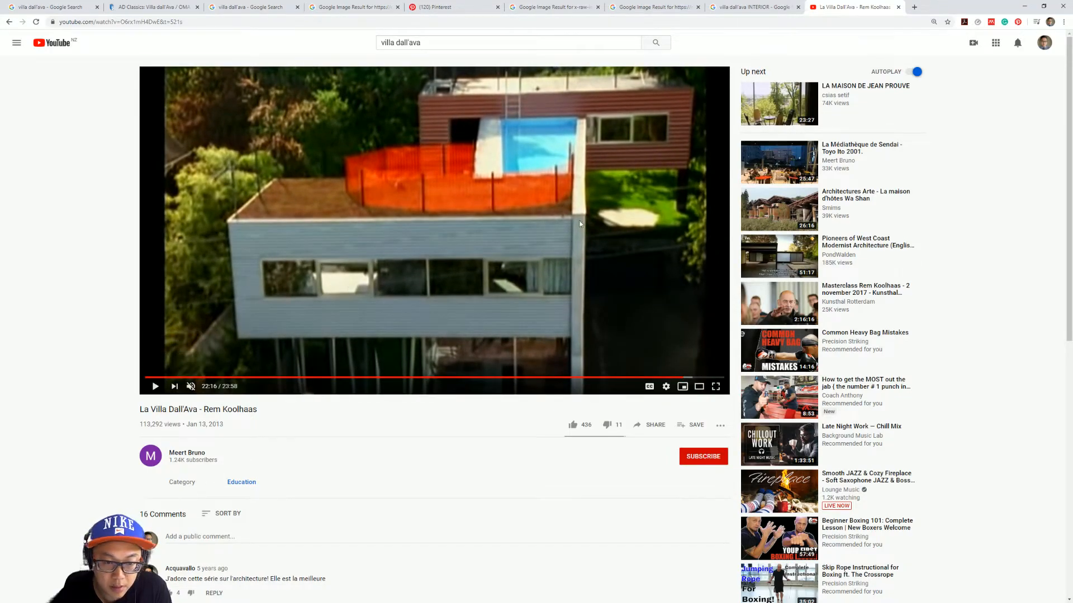
# Return to the plan and place the double bed below the stair bathroom, rotated 180° against its wall.
pyautogui.click(1018, 9)
pyautogui.scroll(-3, 623, 402)
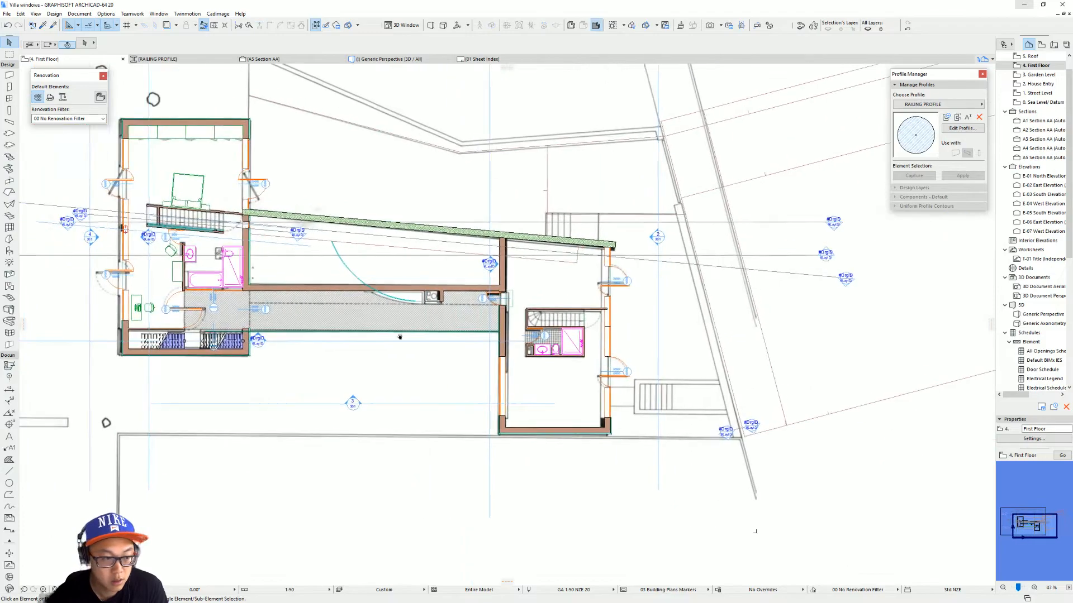
pyautogui.click(210, 214)
pyautogui.scroll(3, 594, 400)
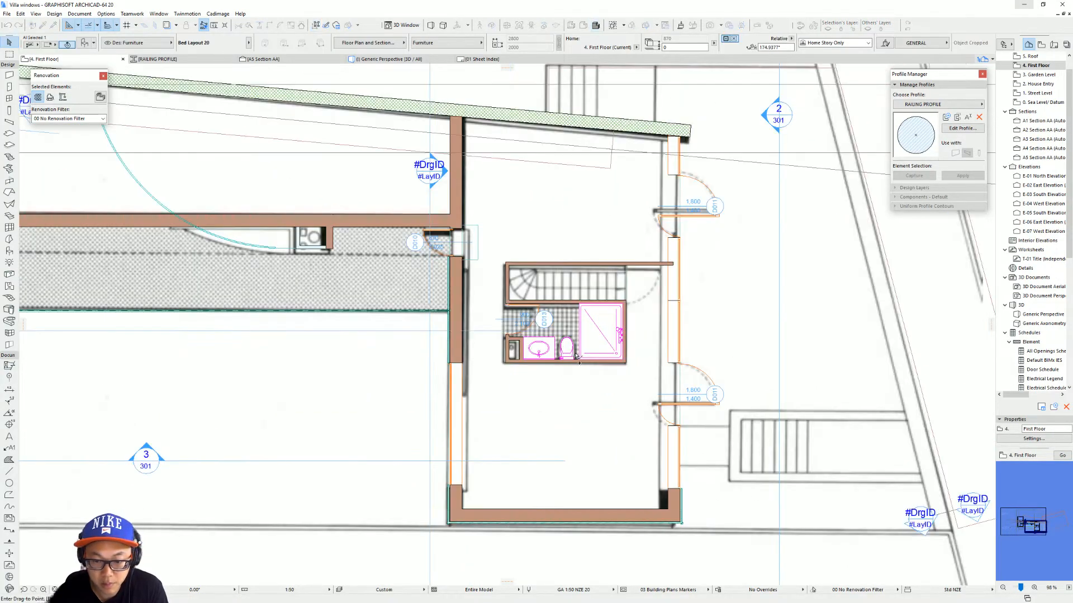
pyautogui.moveTo(565, 380); pyautogui.dragTo(531, 366)
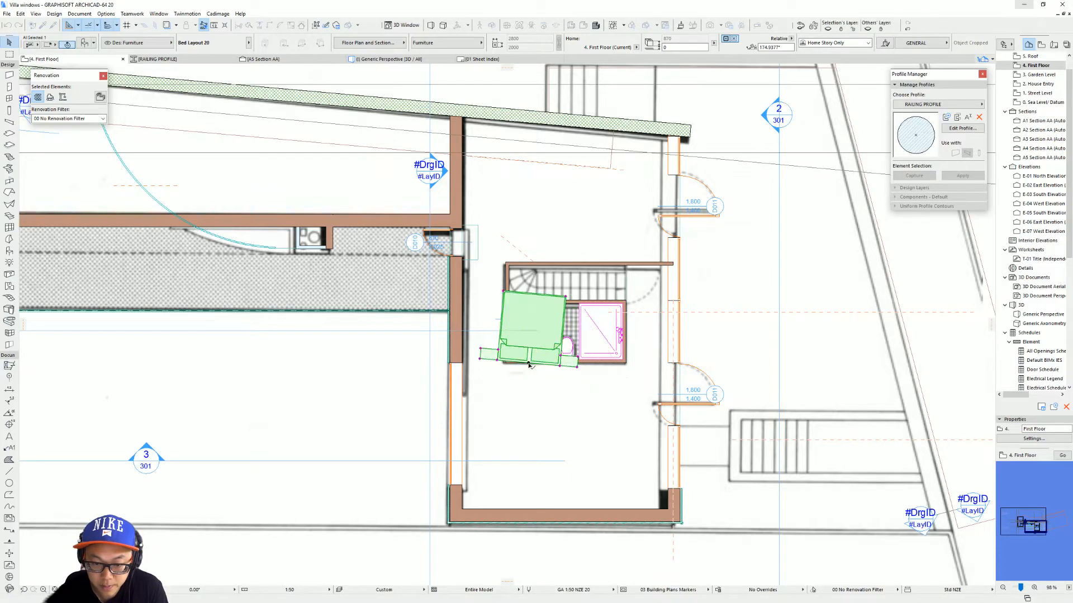
pyautogui.click(529, 365)
pyautogui.click(579, 404)
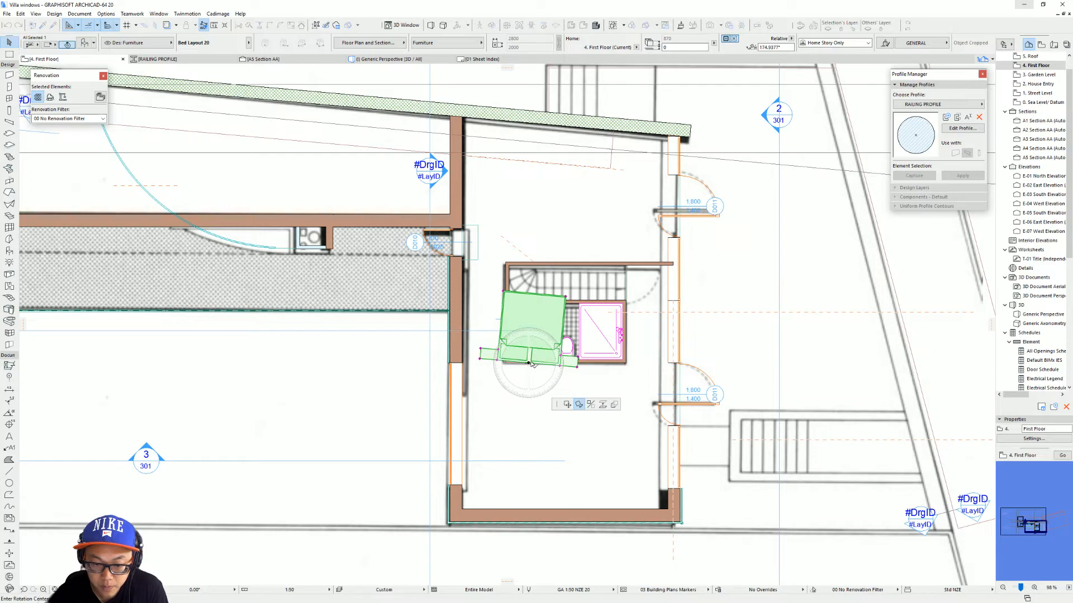
pyautogui.click(591, 360)
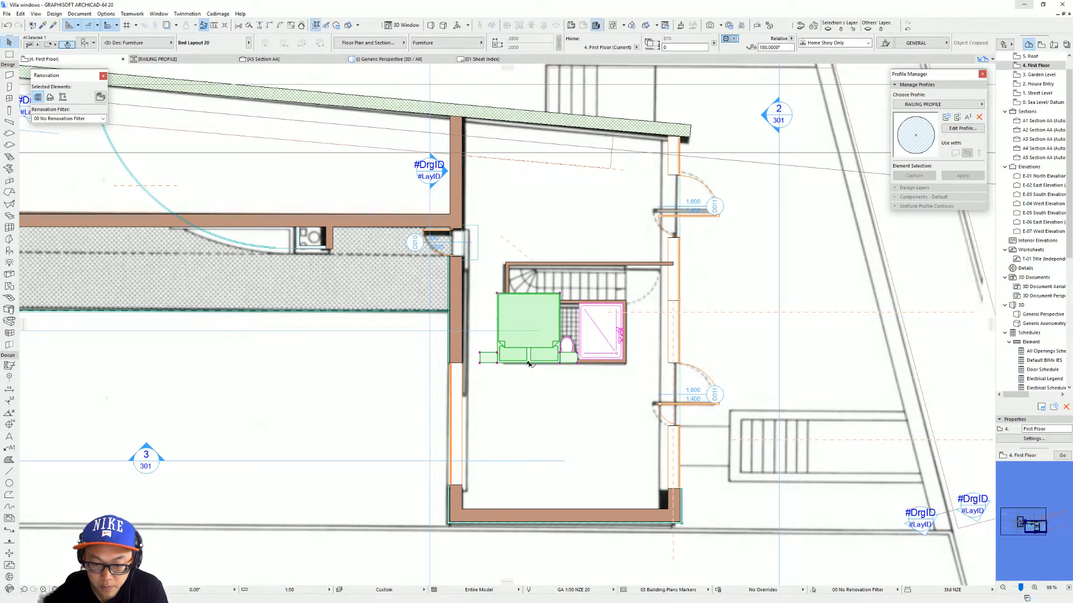
pyautogui.click(529, 364)
pyautogui.click(579, 403)
pyautogui.click(536, 365)
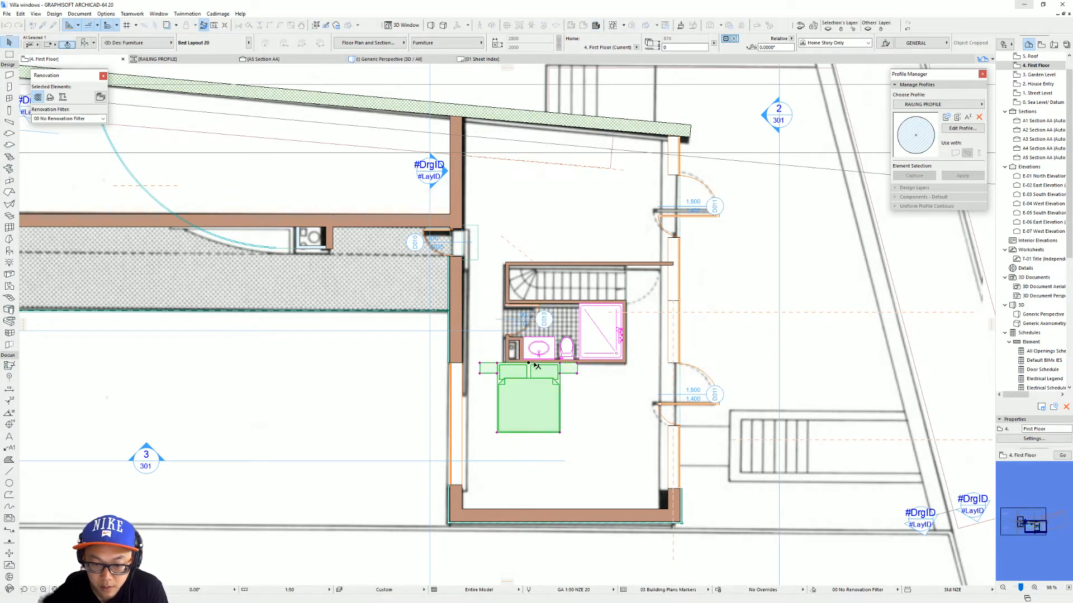
pyautogui.click(565, 364)
pyautogui.press('Escape')
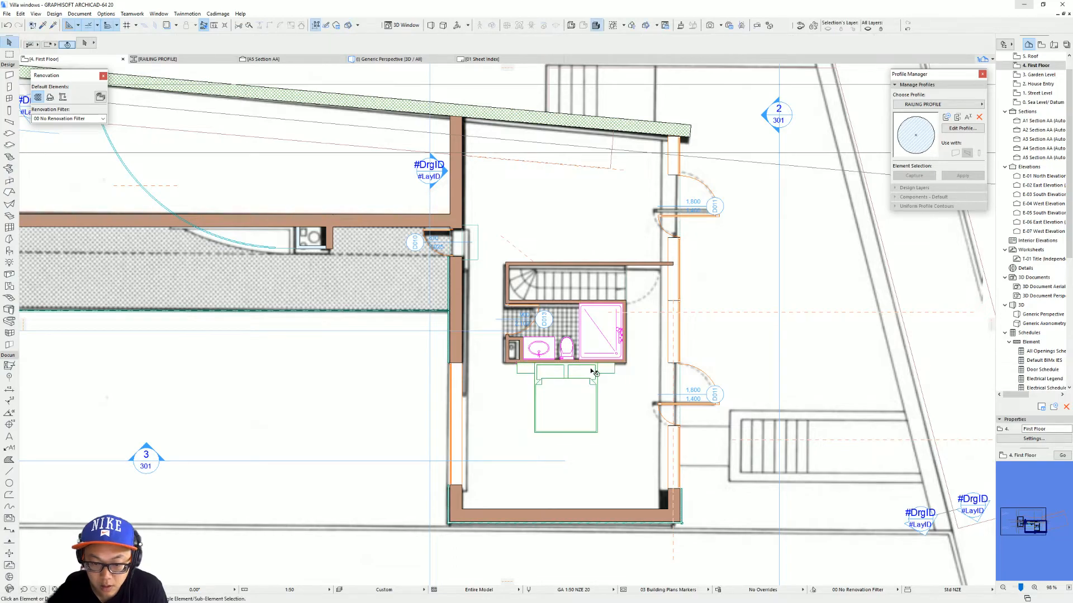
# Bring the modular wardrobe to the outer wall below the bed and rotate it 180°.
pyautogui.scroll(-3, 578, 366)
pyautogui.click(174, 103)
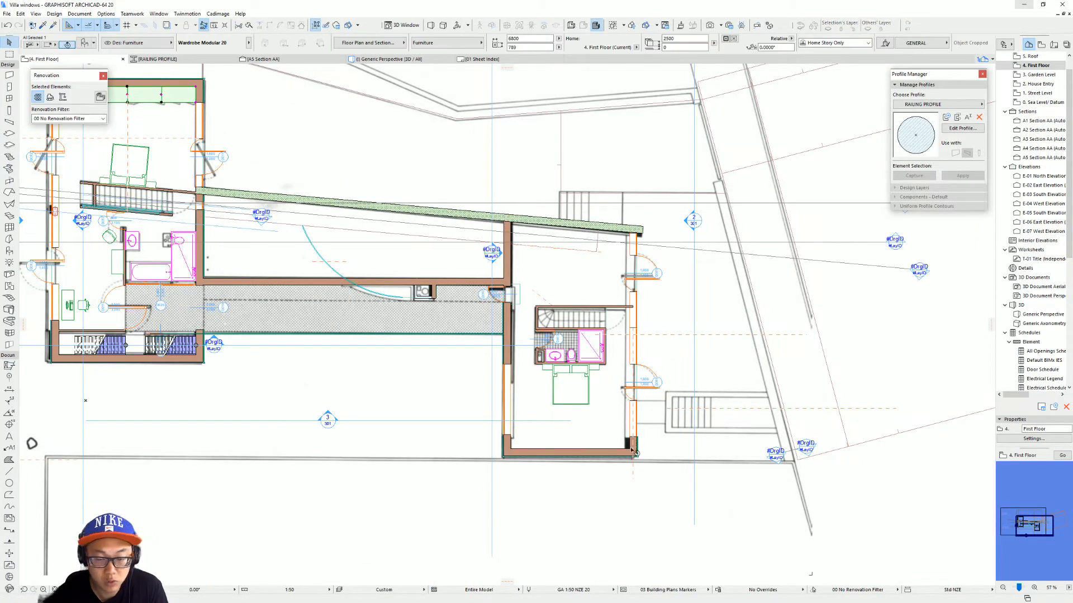
pyautogui.click(140, 100)
pyautogui.click(585, 444)
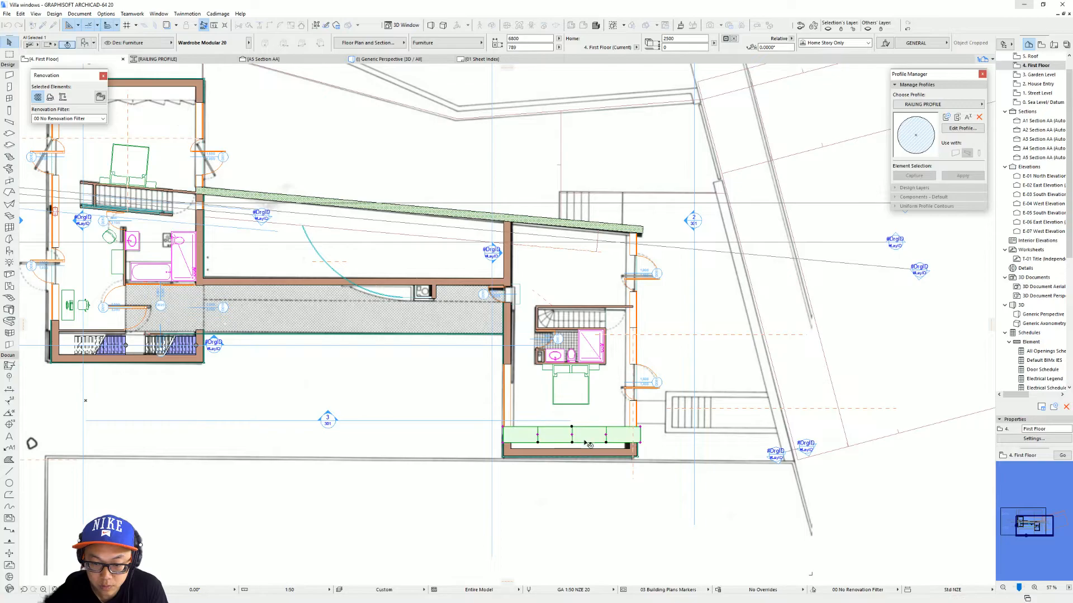
pyautogui.click(591, 442)
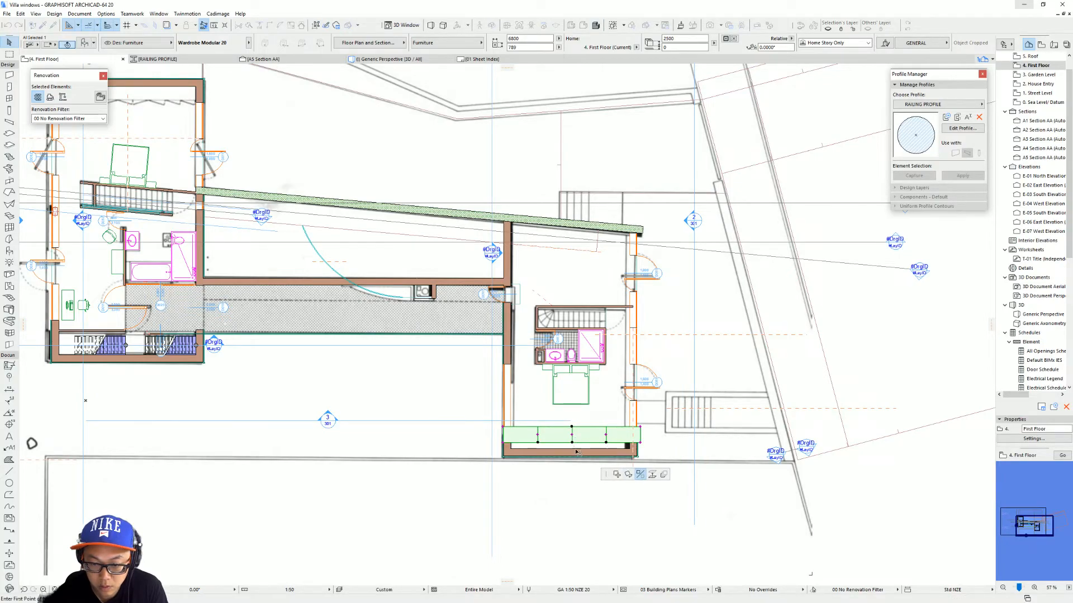
pyautogui.click(577, 450)
pyautogui.click(598, 449)
pyautogui.scroll(5, 529, 458)
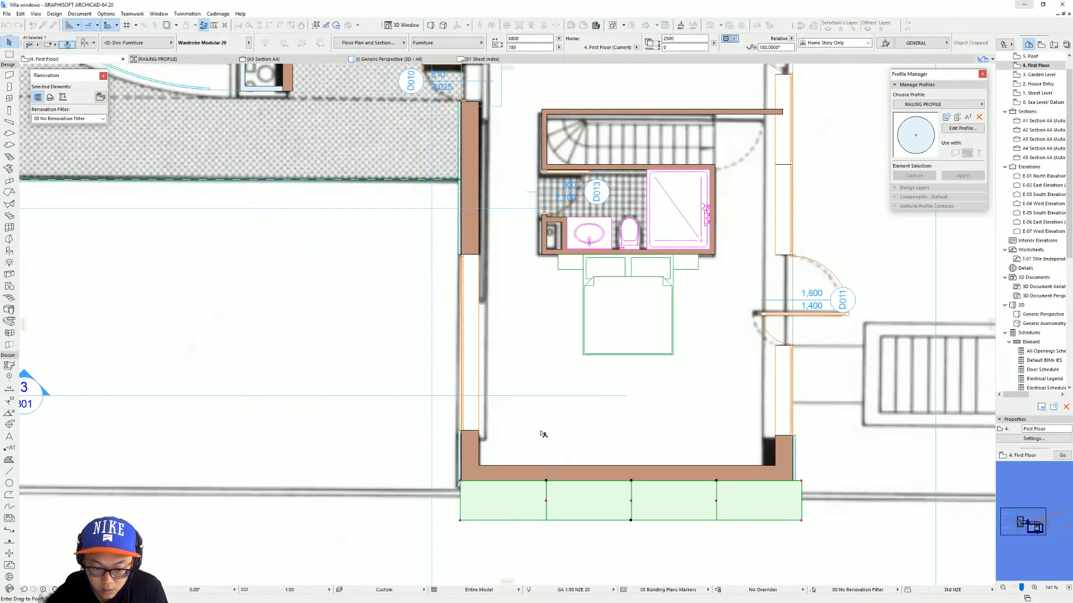
# Move the wardrobe so its corner sits in the inner corner of the outer wall.
pyautogui.click(520, 441)
pyautogui.click(503, 442)
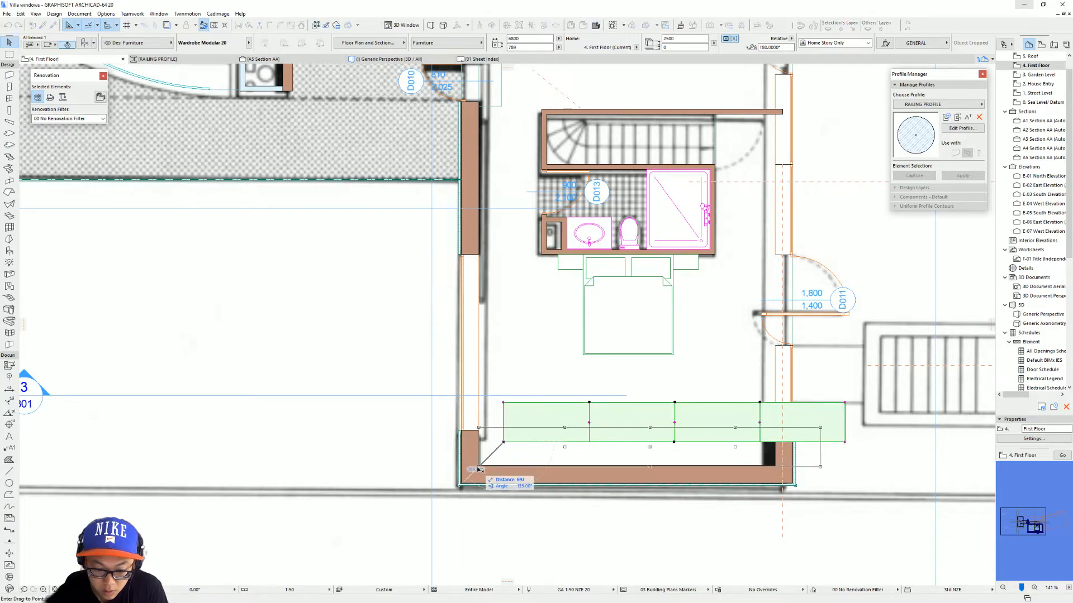
pyautogui.click(479, 469)
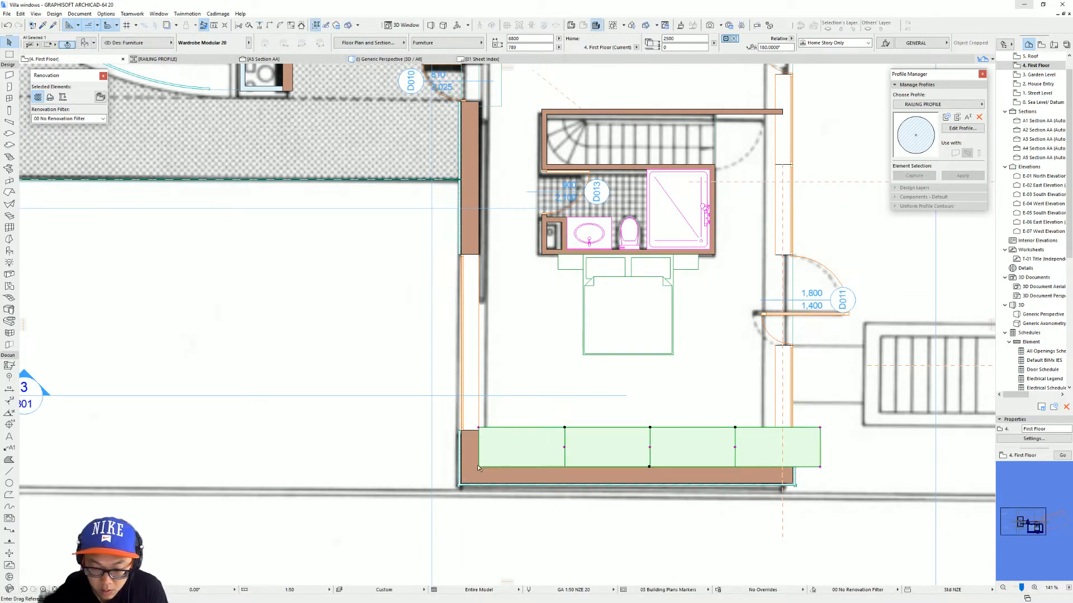
pyautogui.click(478, 467)
pyautogui.click(485, 454)
pyautogui.hotkey('ctrl', 'd')
pyautogui.click(485, 454)
pyautogui.click(479, 466)
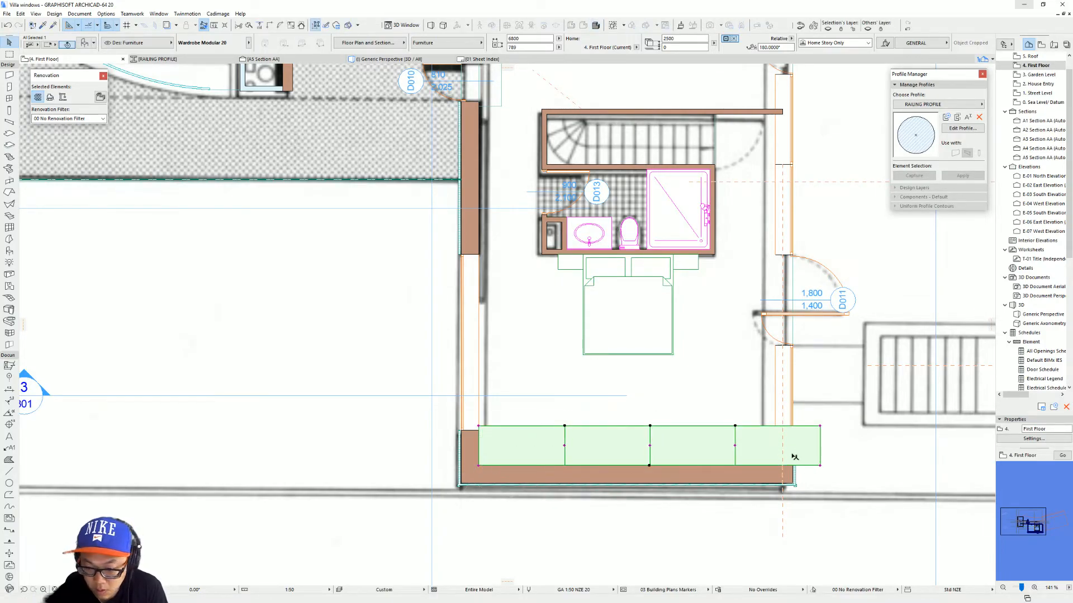
# Stretch the wardrobe's width to 5400 so it fits between the side walls.
pyautogui.click(820, 465)
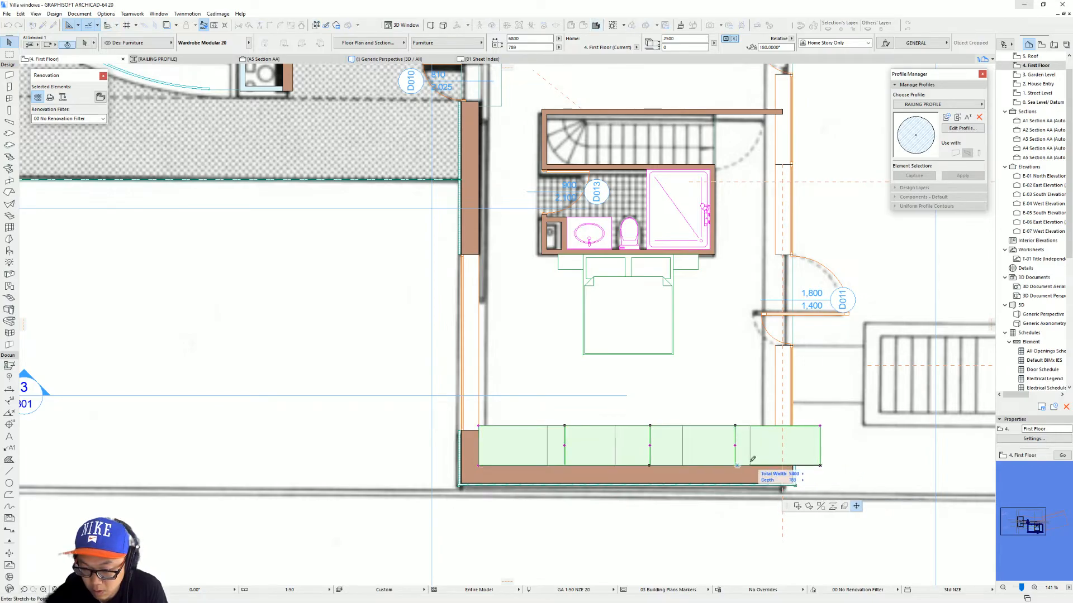
pyautogui.click(751, 465)
pyautogui.click(750, 466)
pyautogui.click(775, 466)
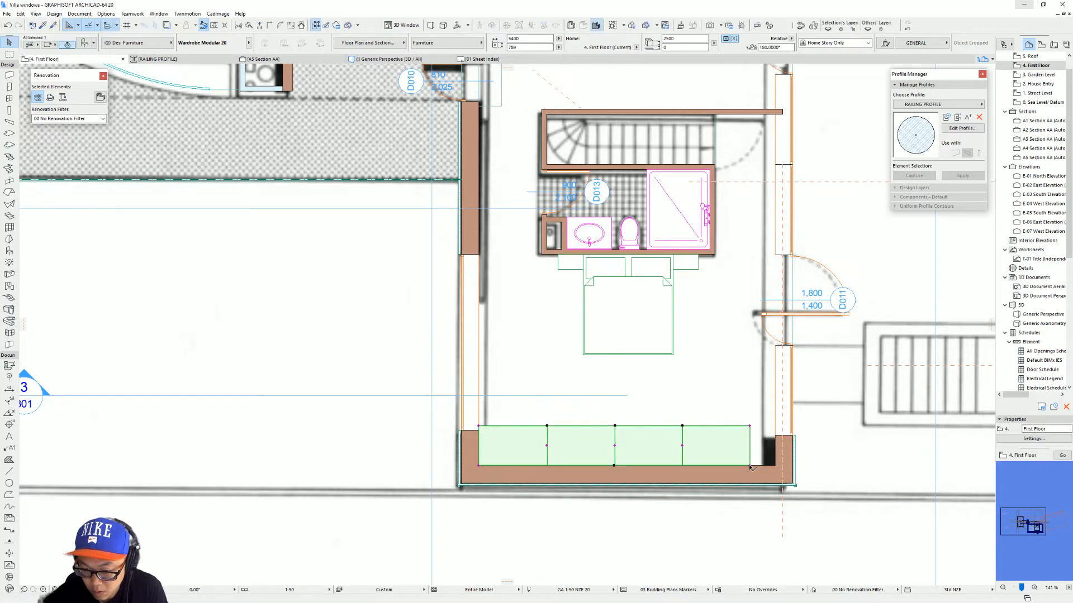
pyautogui.click(509, 484)
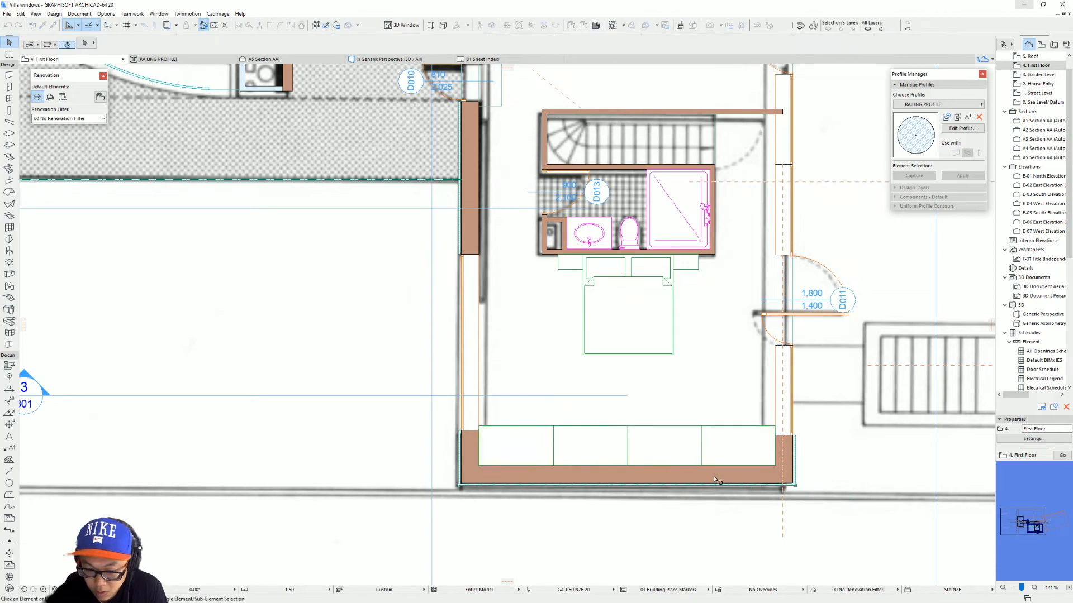
pyautogui.press('Escape')
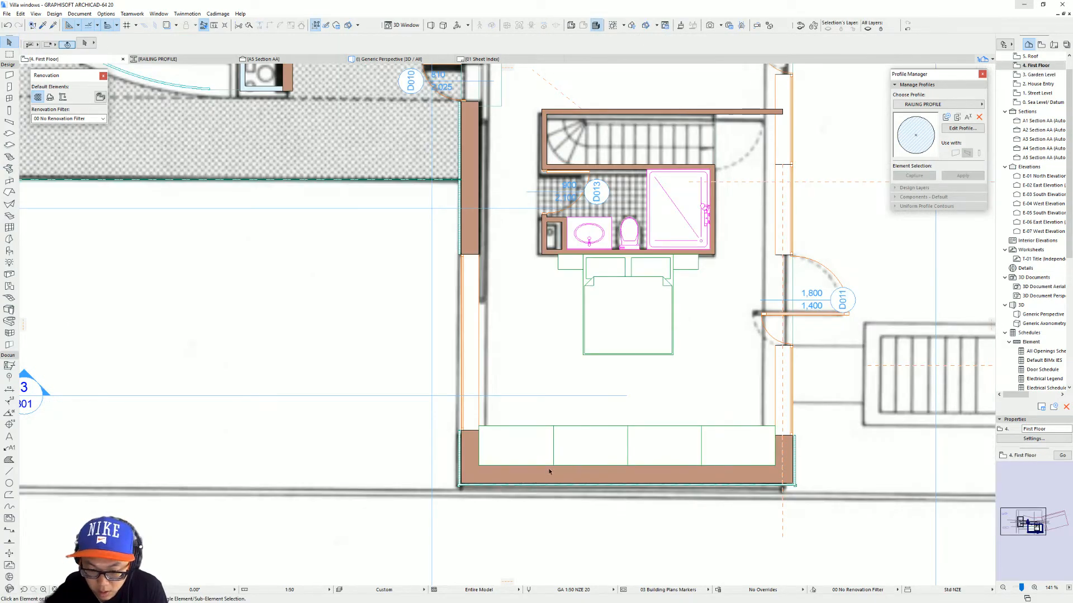
pyautogui.click(561, 472)
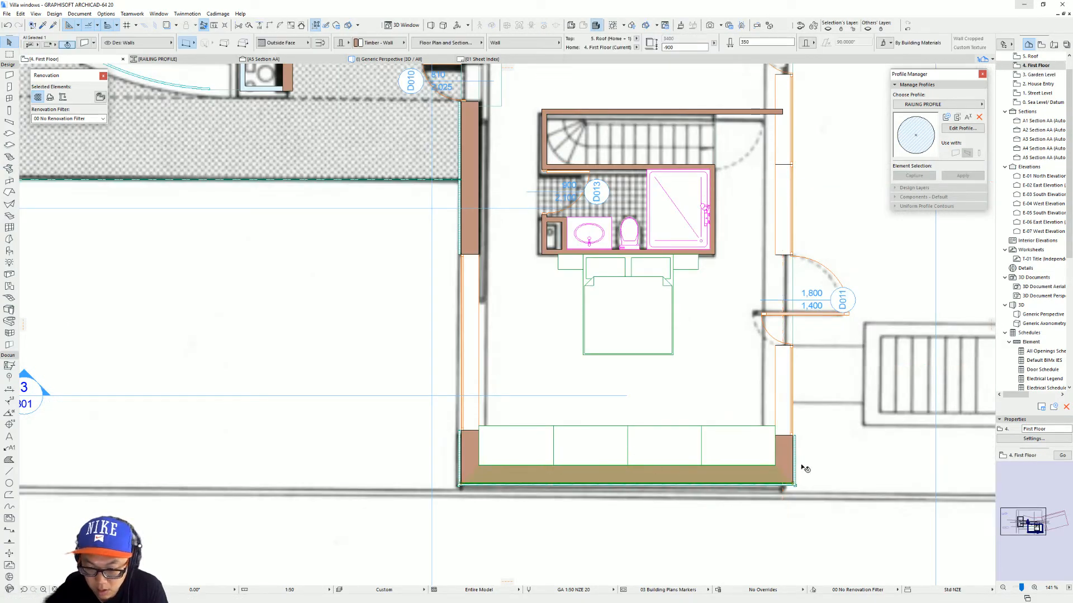
pyautogui.scroll(-1, 802, 466)
pyautogui.moveTo(802, 466); pyautogui.dragTo(698, 505, button='middle')
pyautogui.hotkey('ctrl', 'd')
pyautogui.click(691, 518)
pyautogui.moveTo(692, 455); pyautogui.dragTo(663, 568, button='middle')
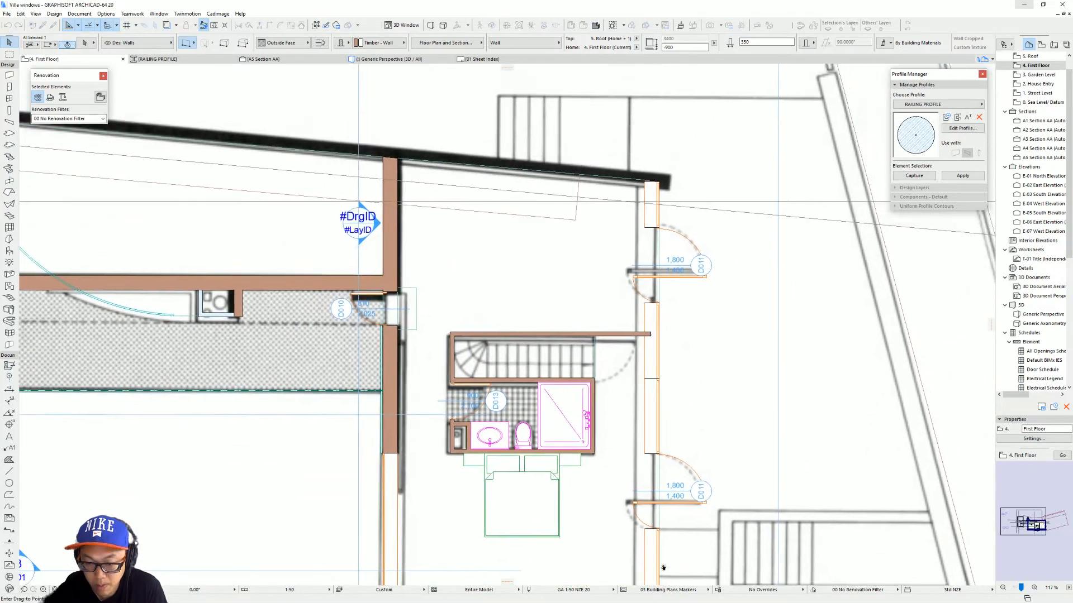
pyautogui.moveTo(566, 391); pyautogui.dragTo(553, 212, button='middle')
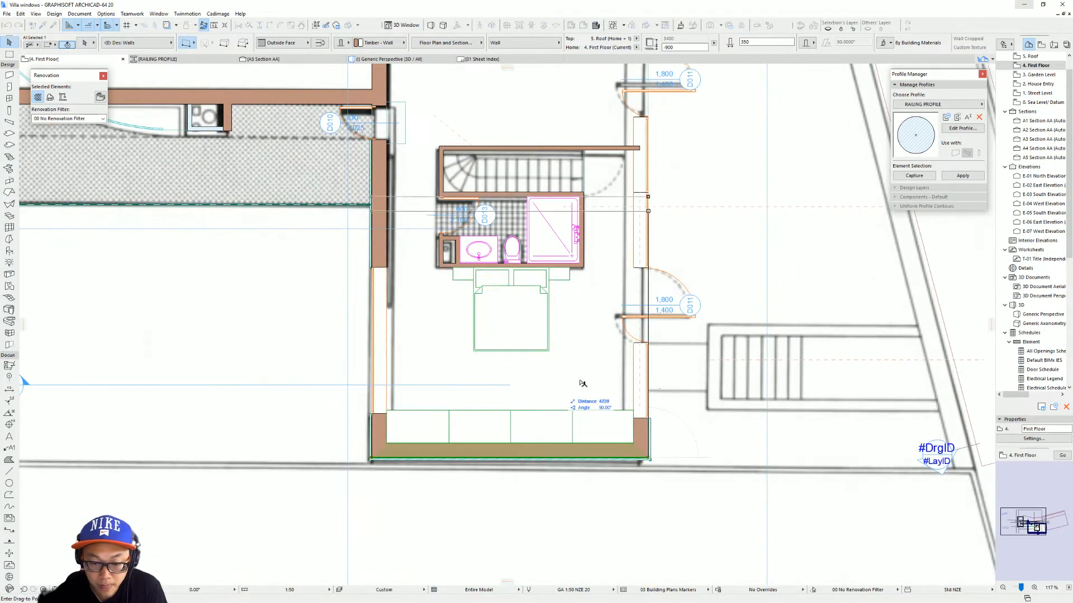
pyautogui.press('Escape')
# Inspect the wall ends on both sides of the wardrobe.
pyautogui.moveTo(627, 436); pyautogui.dragTo(642, 440)
pyautogui.click(642, 432)
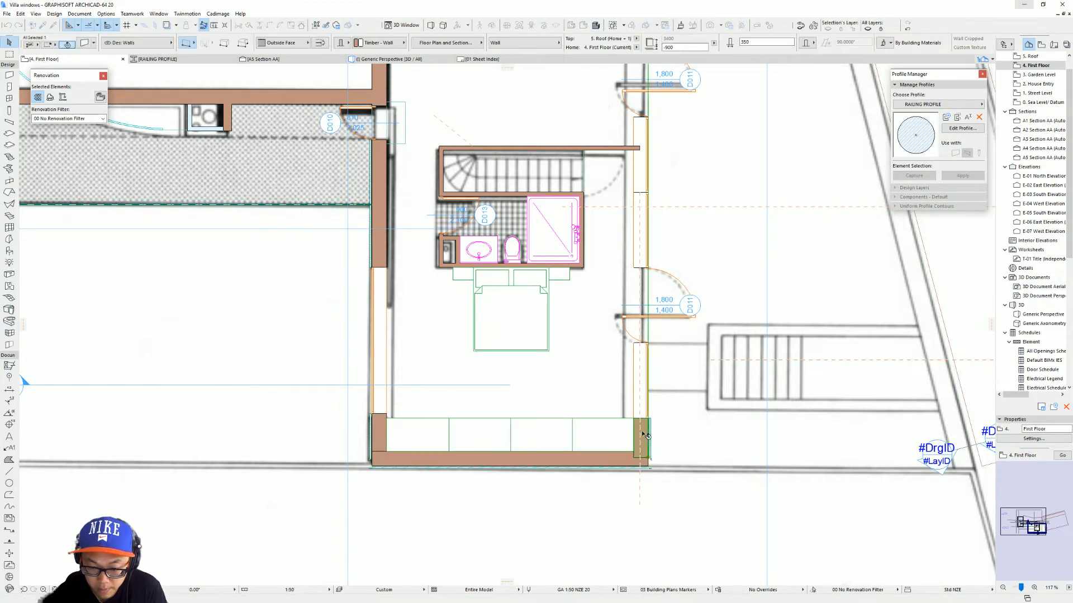
pyautogui.keyDown('shift'); pyautogui.click(619, 465); pyautogui.keyUp('shift')
pyautogui.keyDown('shift'); pyautogui.click(378, 440); pyautogui.keyUp('shift')
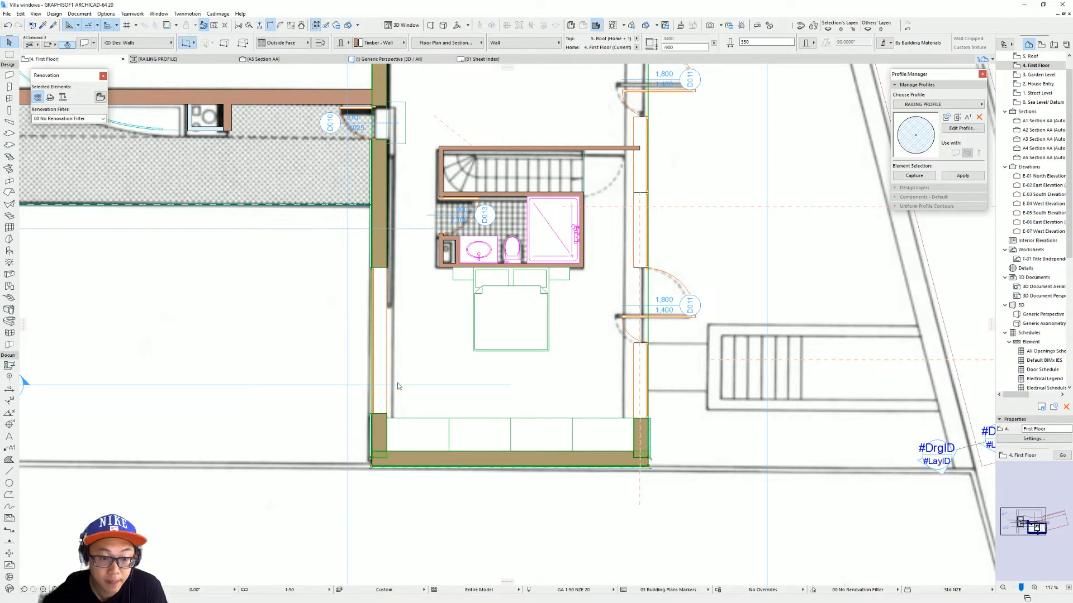
# Shorten window W001 on the side wall so its lower end stops above the wardrobe.
pyautogui.click(388, 416)
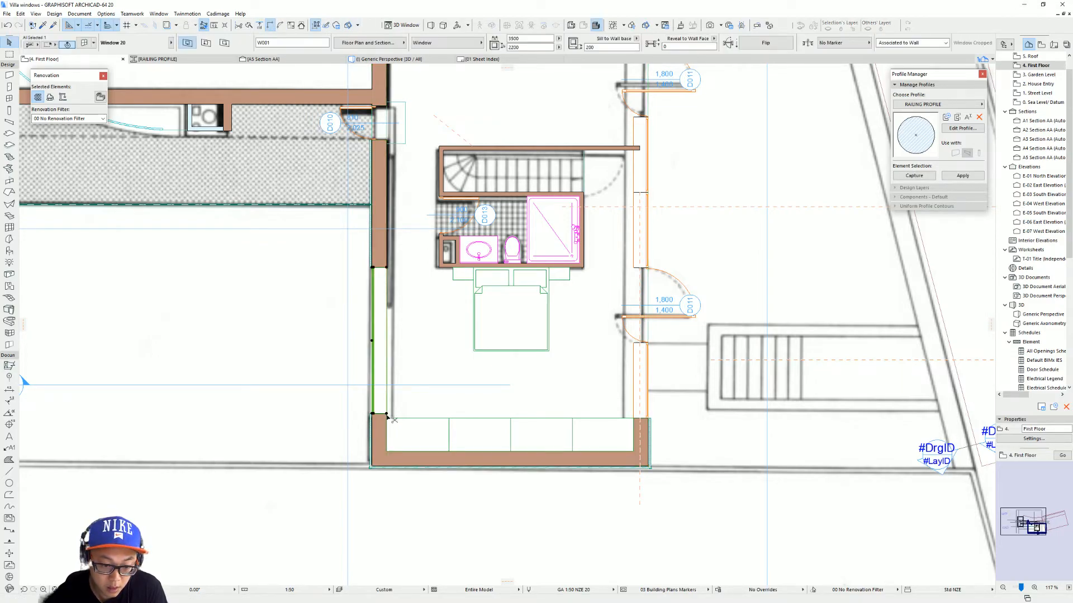
pyautogui.moveTo(388, 416); pyautogui.dragTo(390, 425)
pyautogui.click(448, 404)
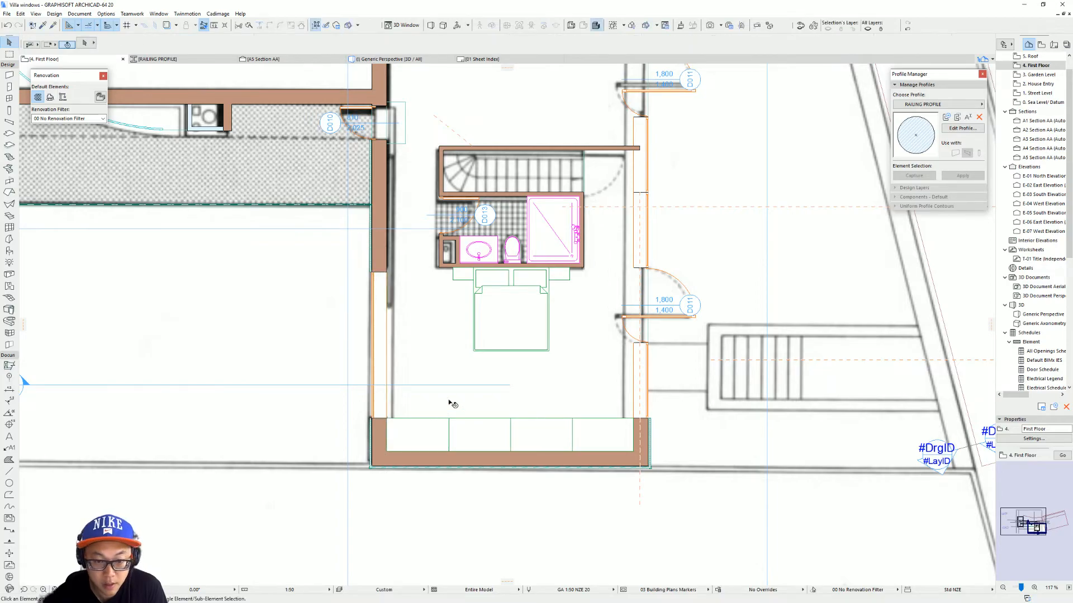
pyautogui.click(385, 274)
pyautogui.click(386, 273)
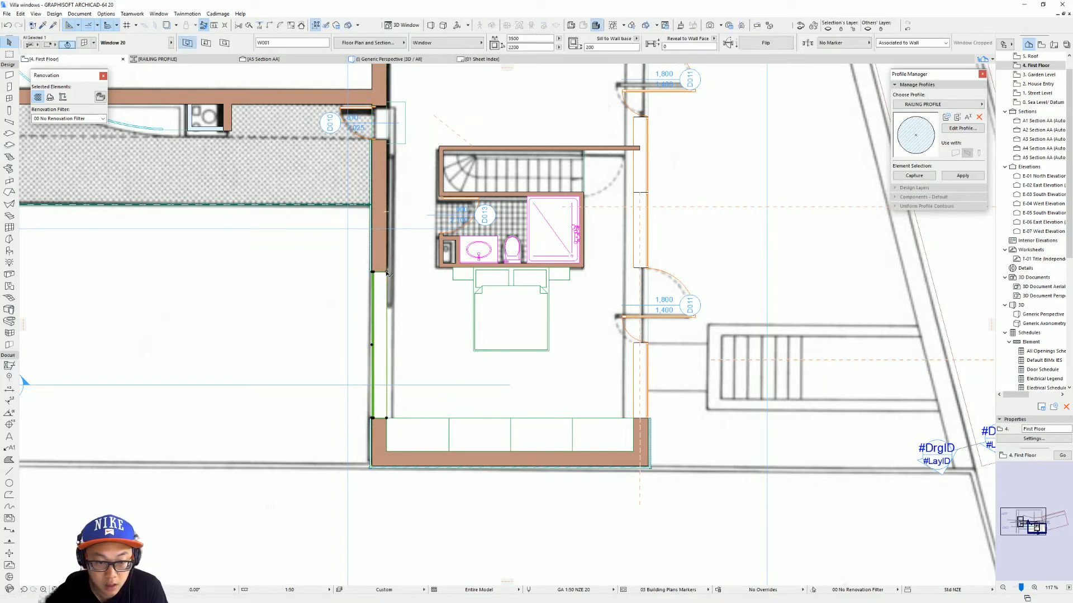
pyautogui.click(386, 272)
pyautogui.click(438, 268)
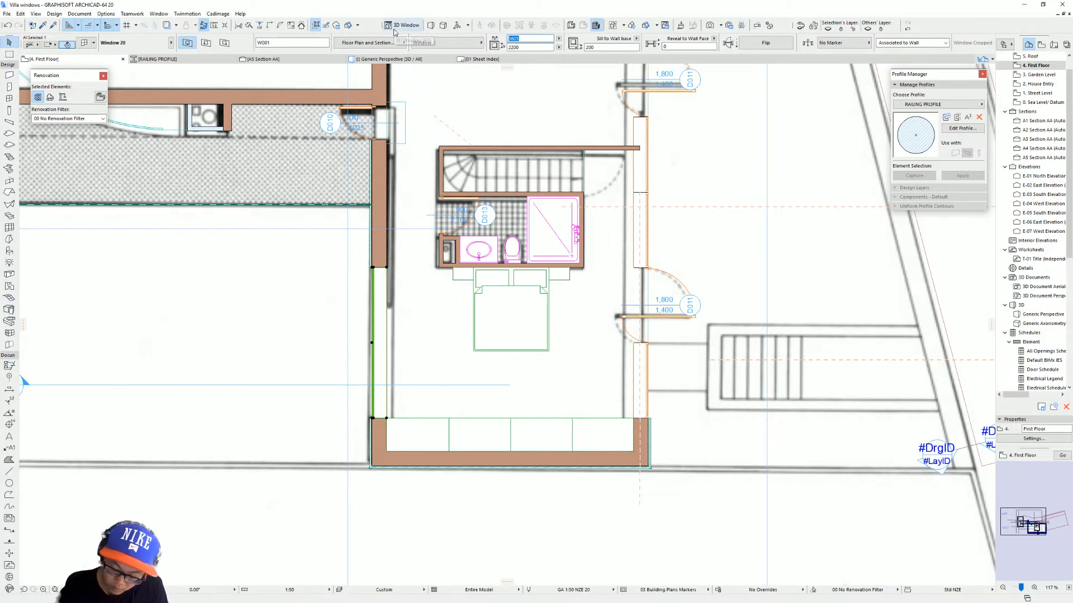
pyautogui.moveTo(386, 418); pyautogui.dragTo(386, 404)
pyautogui.click(388, 418)
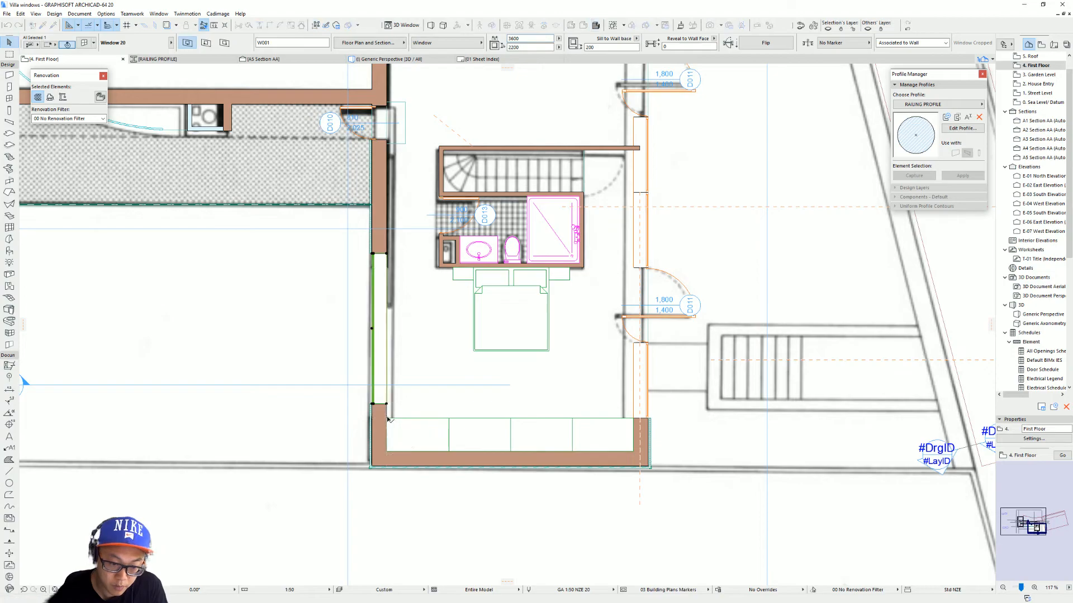
pyautogui.click(491, 409)
# Check the adjusted window in the 3D view.
pyautogui.press('F3')
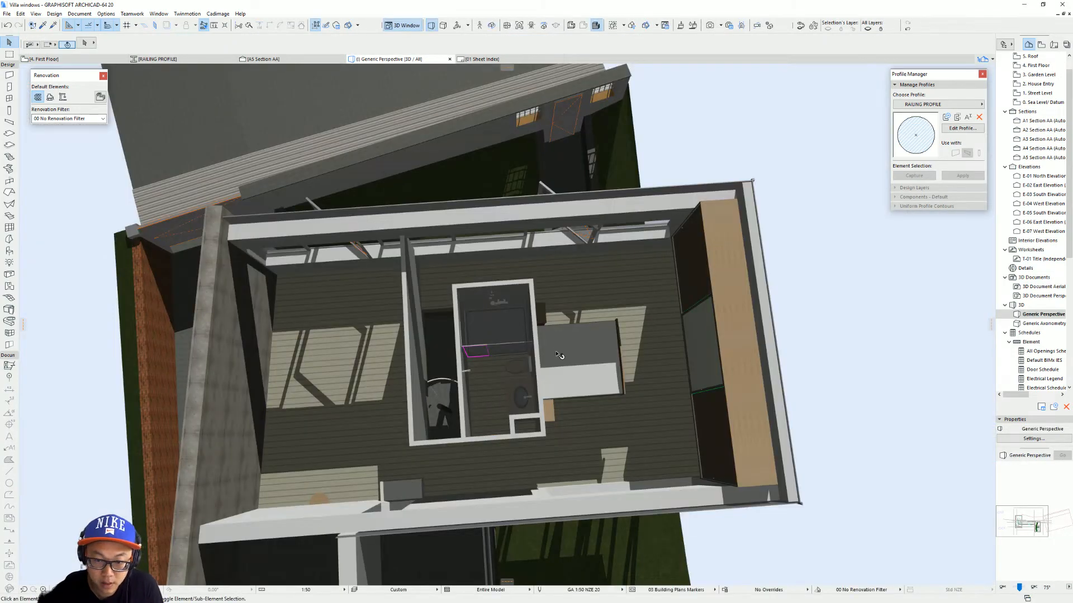
pyautogui.scroll(-2, 558, 353)
pyautogui.keyDown('shift'); pyautogui.moveTo(574, 345); pyautogui.dragTo(501, 167, button='middle'); pyautogui.keyUp('shift')
pyautogui.click(609, 330)
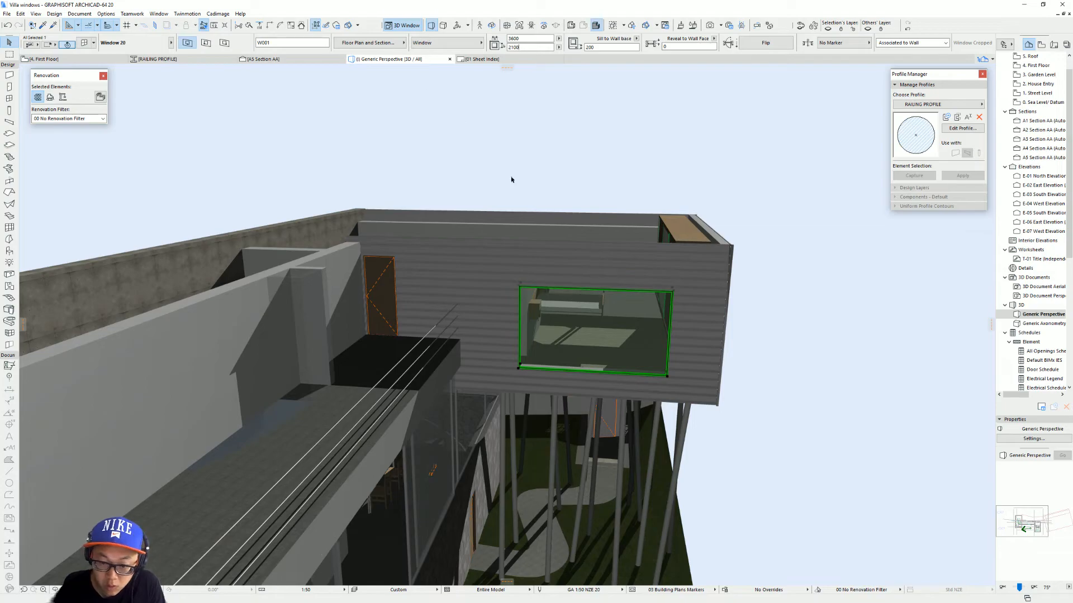
pyautogui.keyDown('shift'); pyautogui.moveTo(633, 303); pyautogui.dragTo(545, 308, button='middle'); pyautogui.keyUp('shift')
pyautogui.keyDown('shift'); pyautogui.moveTo(629, 302); pyautogui.dragTo(567, 306, button='middle'); pyautogui.keyUp('shift')
pyautogui.click(529, 372)
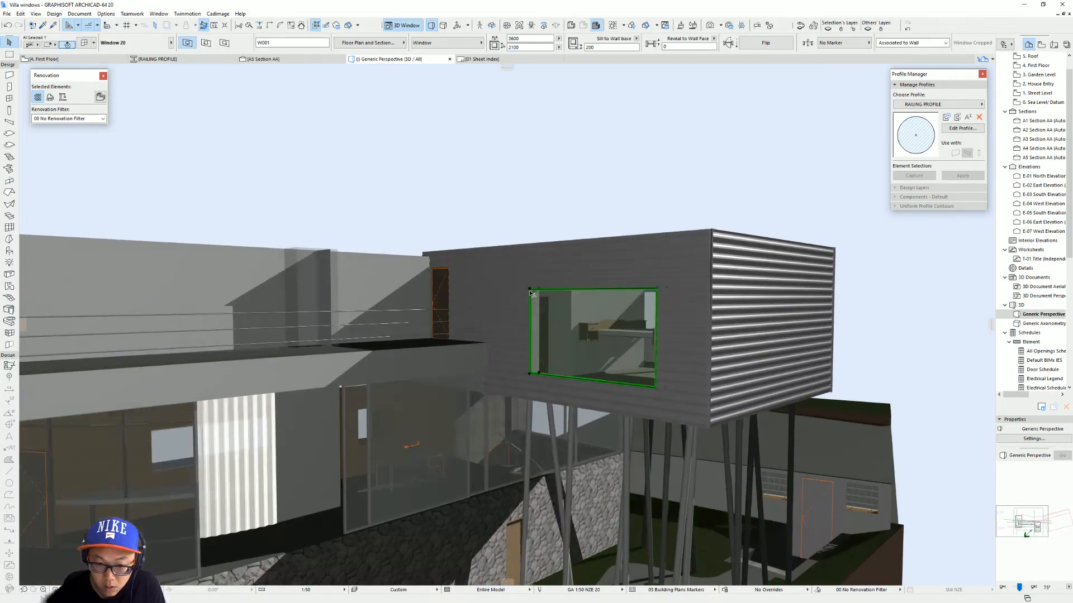
# Inspect the windows on the upper volume's side walls in the 3D view.
pyautogui.click(682, 338)
pyautogui.keyDown('shift'); pyautogui.moveTo(866, 311); pyautogui.dragTo(652, 329, button='middle'); pyautogui.keyUp('shift')
pyautogui.keyDown('shift'); pyautogui.click(580, 336); pyautogui.keyUp('shift')
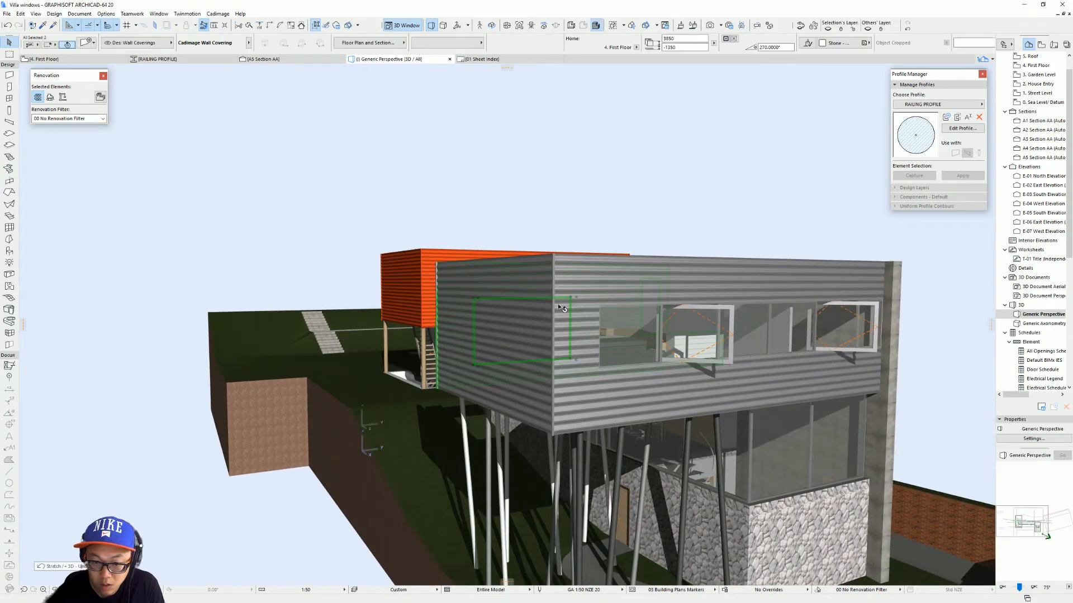
pyautogui.keyDown('shift'); pyautogui.moveTo(860, 280); pyautogui.dragTo(583, 366, button='middle'); pyautogui.keyUp('shift')
pyautogui.click(582, 367)
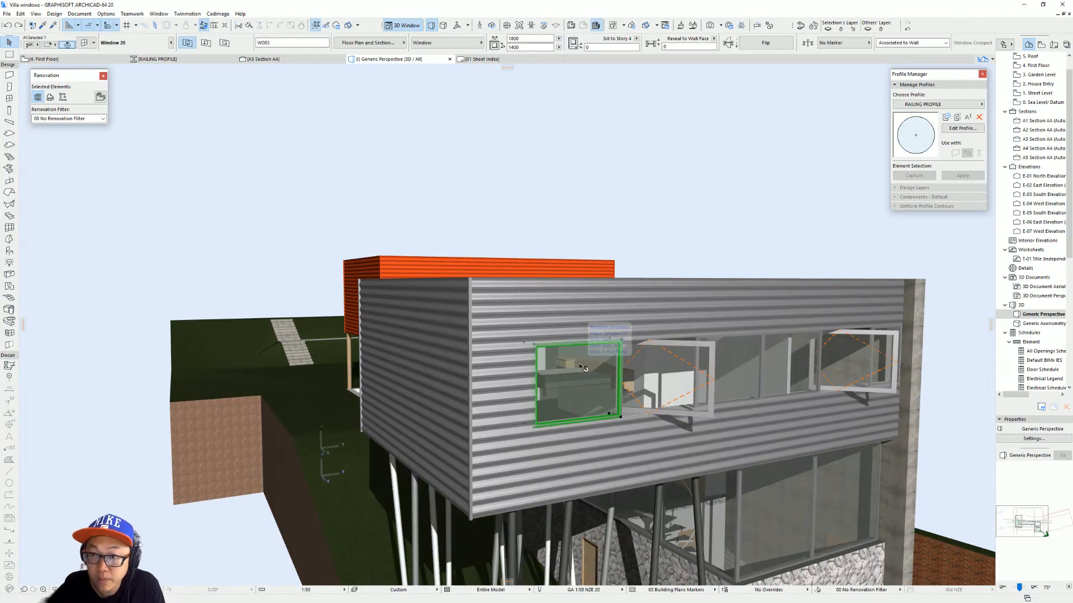
pyautogui.scroll(-5, 593, 356)
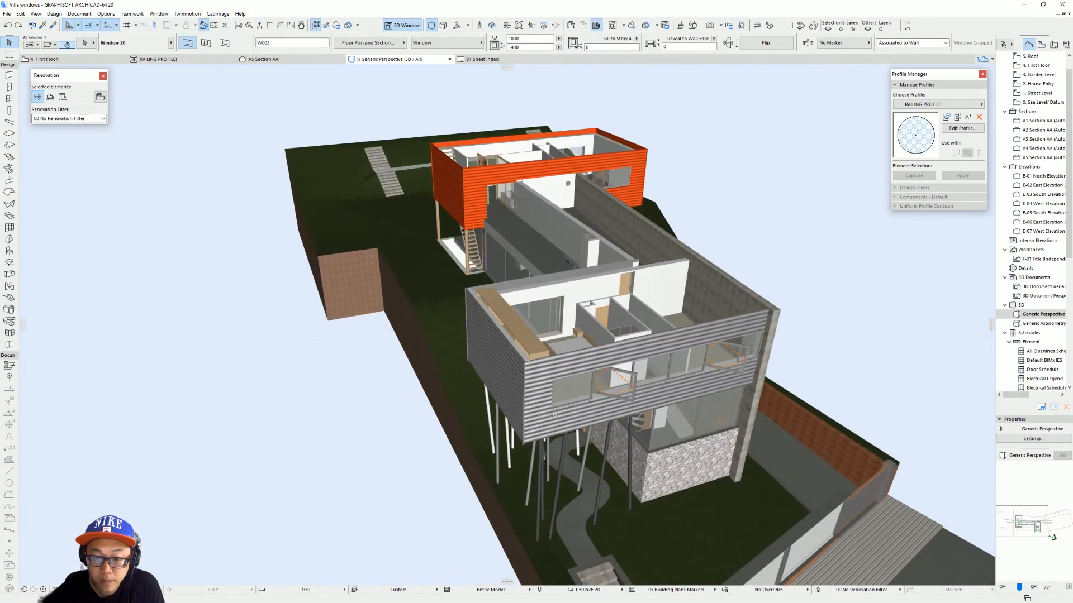
pyautogui.click(563, 296)
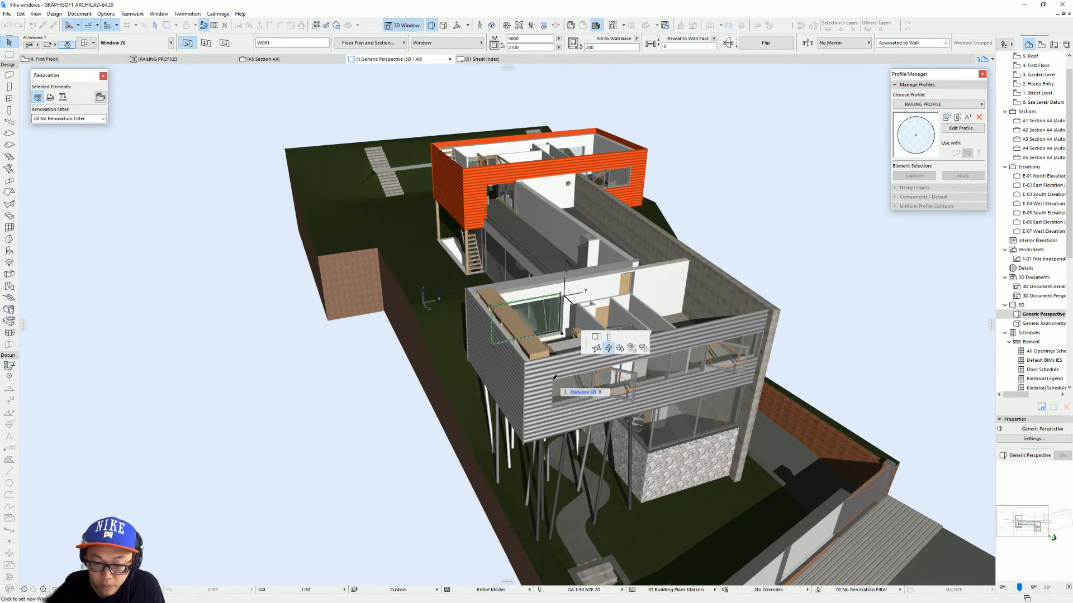
# Move the bed and the wardrobe slightly within the first-floor bedroom.
pyautogui.click(766, 329)
pyautogui.keyDown('shift'); pyautogui.moveTo(602, 321); pyautogui.dragTo(620, 338, button='middle'); pyautogui.keyUp('shift')
pyautogui.click(324, 371)
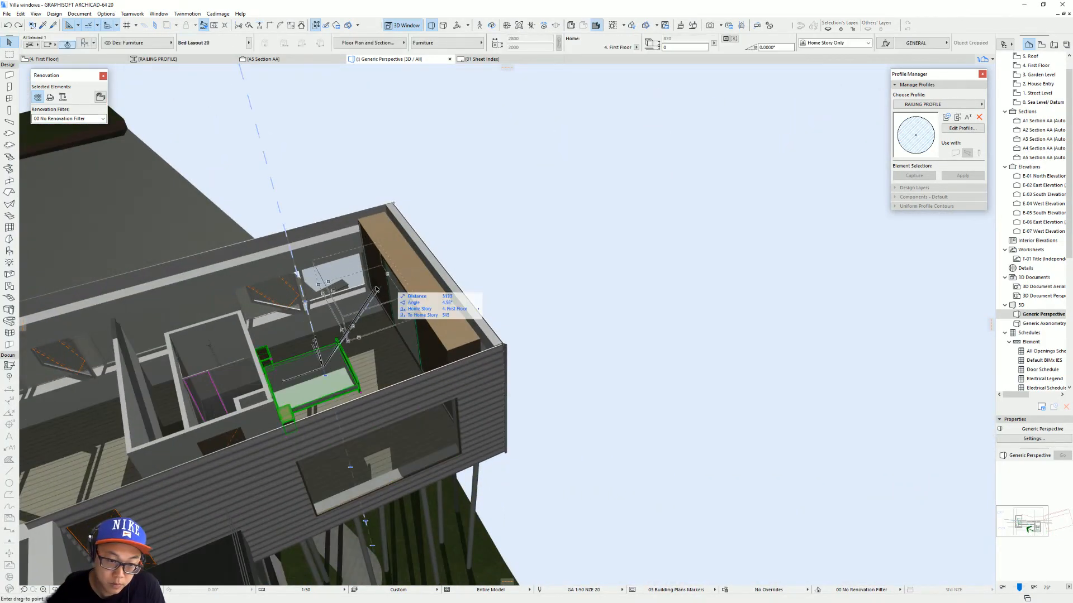
pyautogui.click(375, 253)
pyautogui.keyDown('shift'); pyautogui.click(378, 278); pyautogui.keyUp('shift')
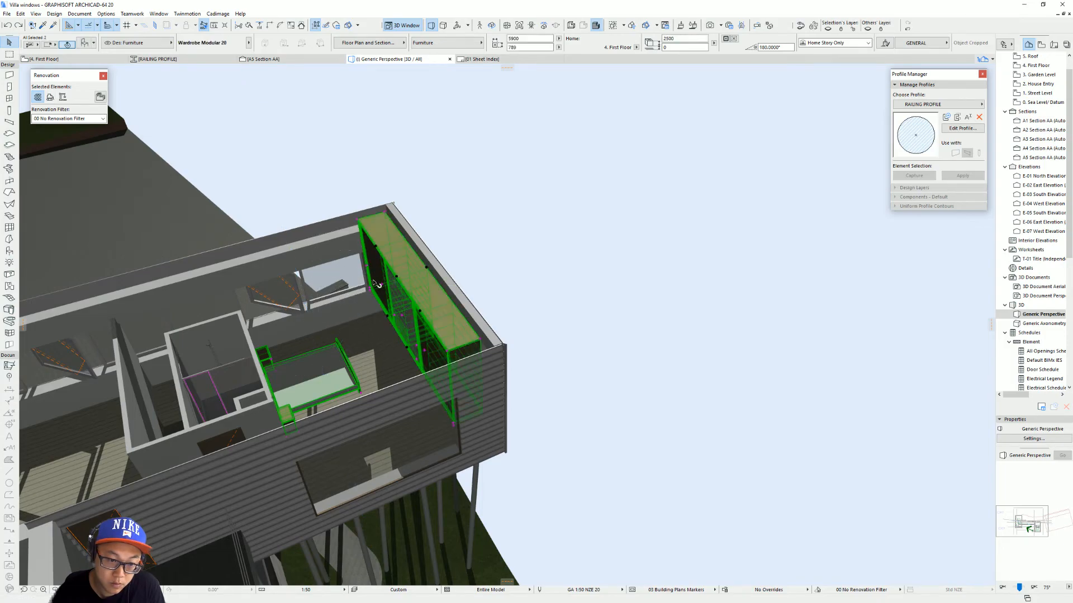
pyautogui.click(370, 292)
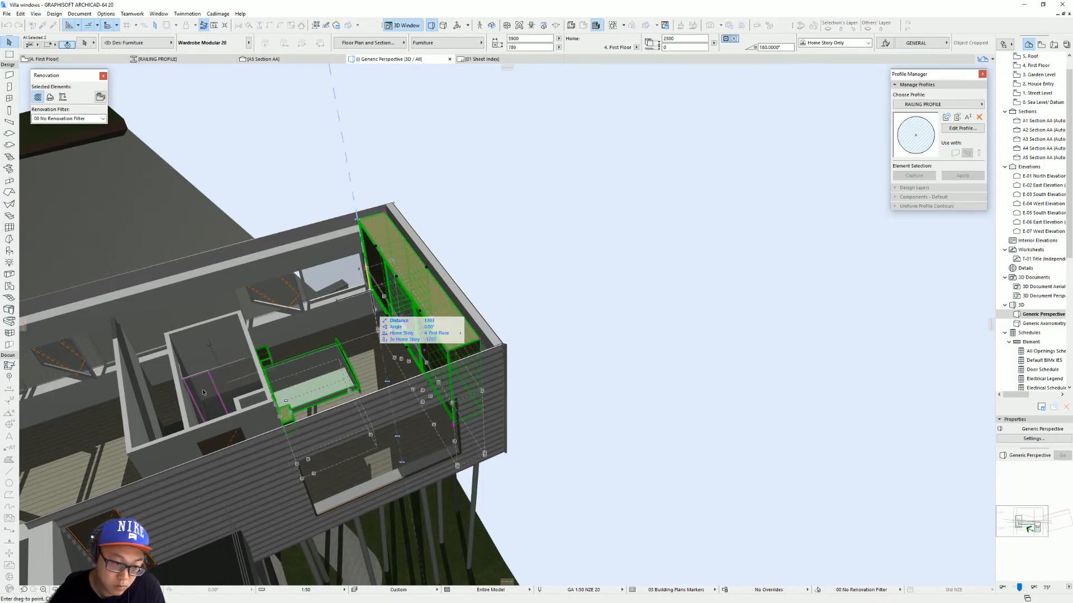
pyautogui.click(346, 347)
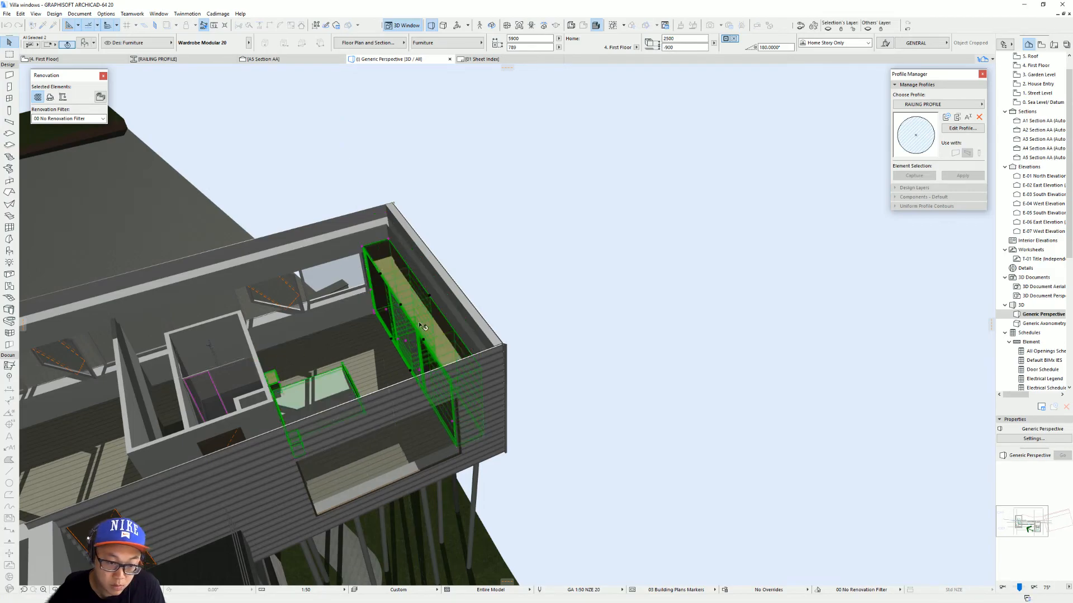
pyautogui.press('Escape')
# Display all stories of the building in the 3D view, including the roofs.
pyautogui.keyDown('shift'); pyautogui.moveTo(415, 325); pyautogui.dragTo(436, 314, button='middle'); pyautogui.keyUp('shift')
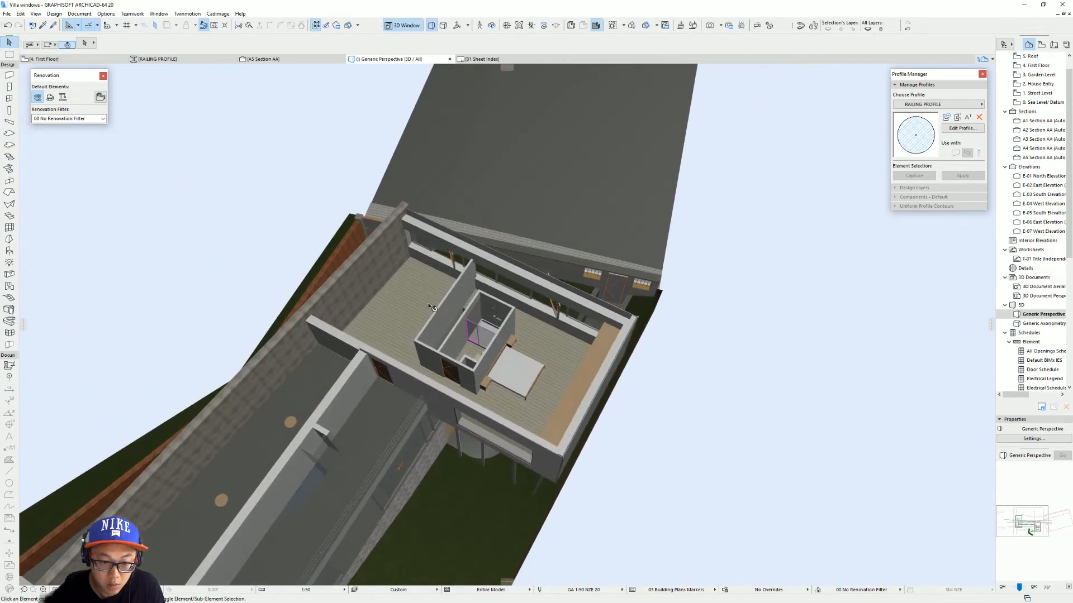
pyautogui.moveTo(515, 307); pyautogui.dragTo(333, 343, button='middle')
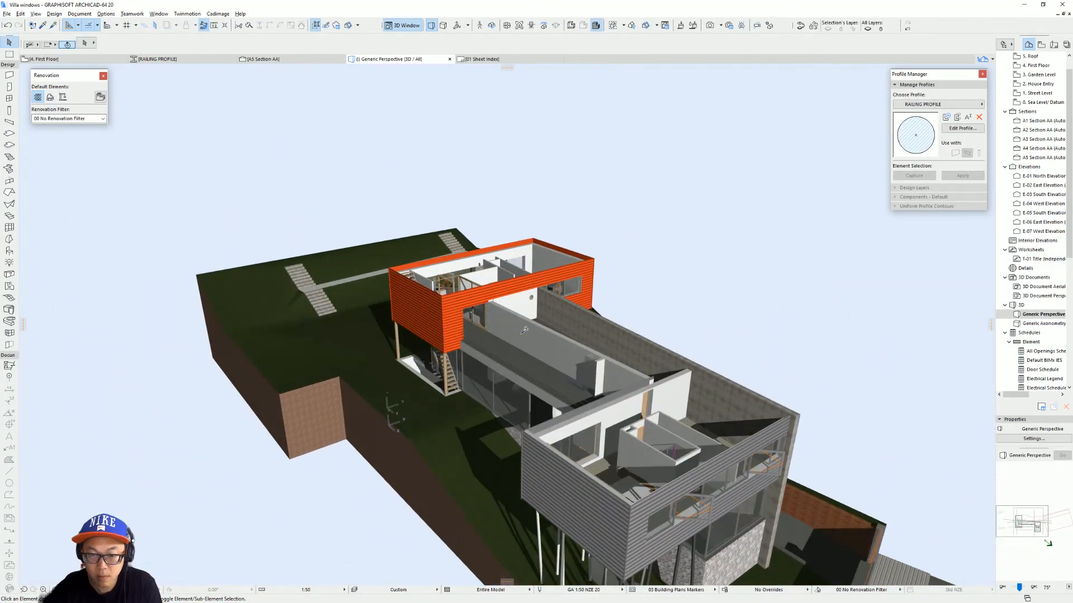
pyautogui.hotkey('ctrl', 'shift', 'F5')
pyautogui.press('Return')
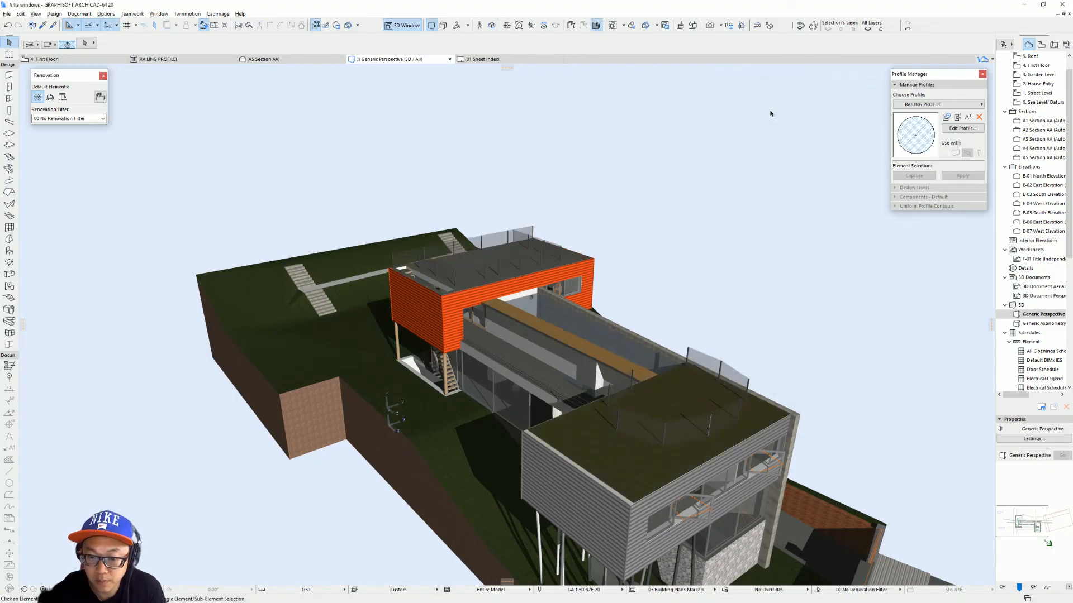
pyautogui.scroll(2, 591, 418)
pyautogui.moveTo(595, 484); pyautogui.dragTo(458, 389, button='middle')
pyautogui.scroll(4, 457, 389)
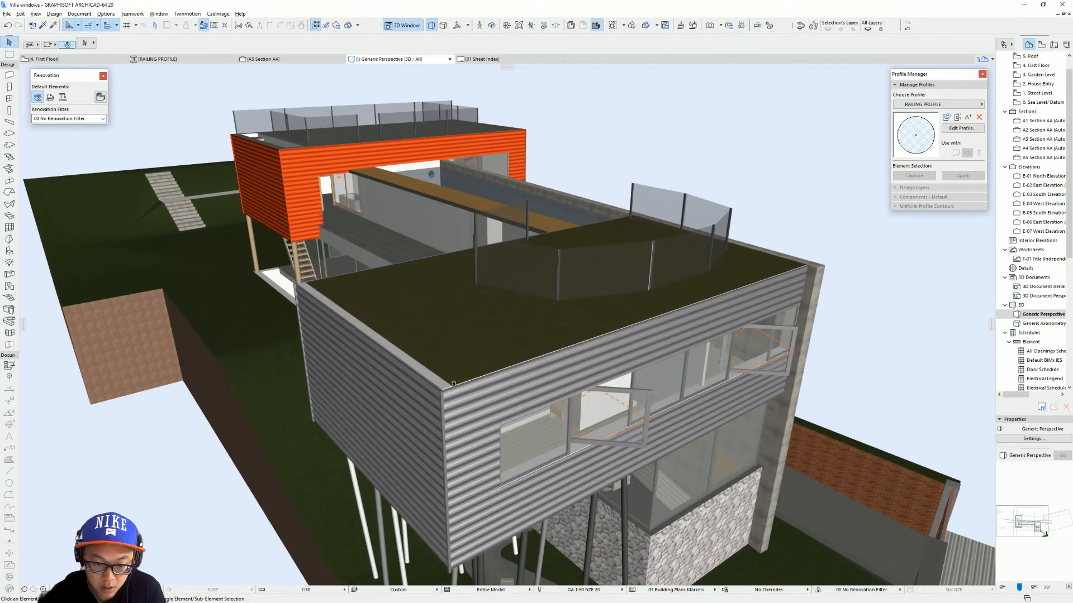
# Examine the edge of the roof slab above the upper volume.
pyautogui.click(414, 379)
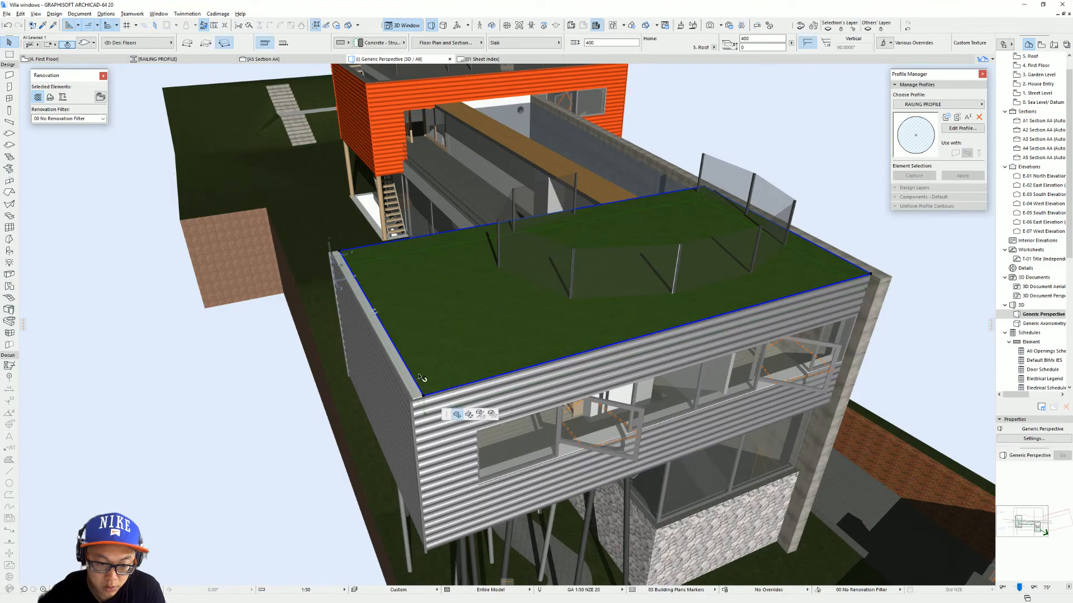
pyautogui.scroll(4, 421, 378)
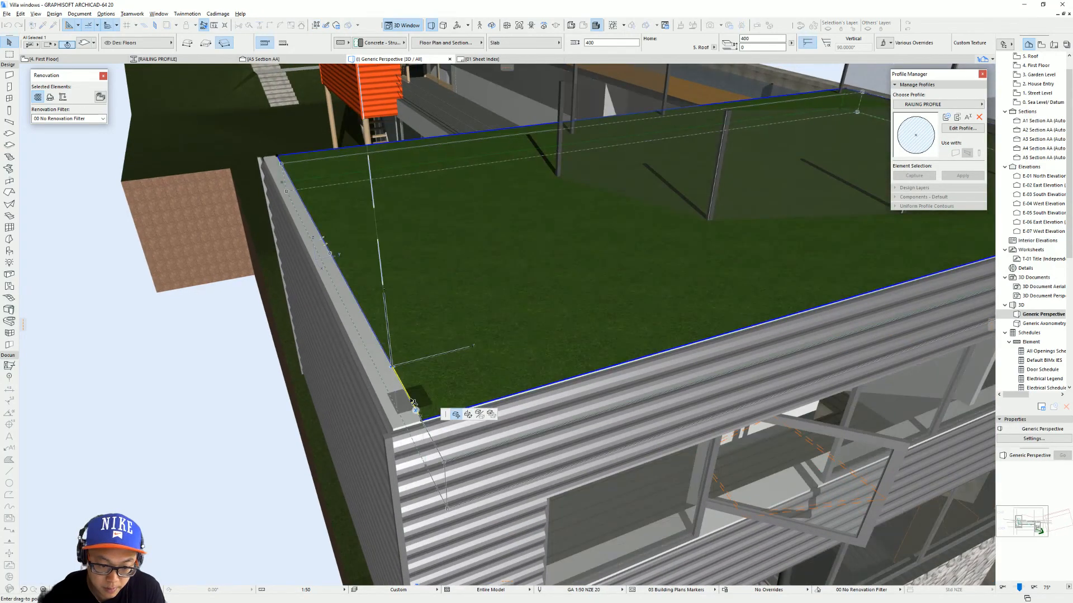
pyautogui.press('Escape')
pyautogui.click(409, 398)
pyautogui.click(393, 430)
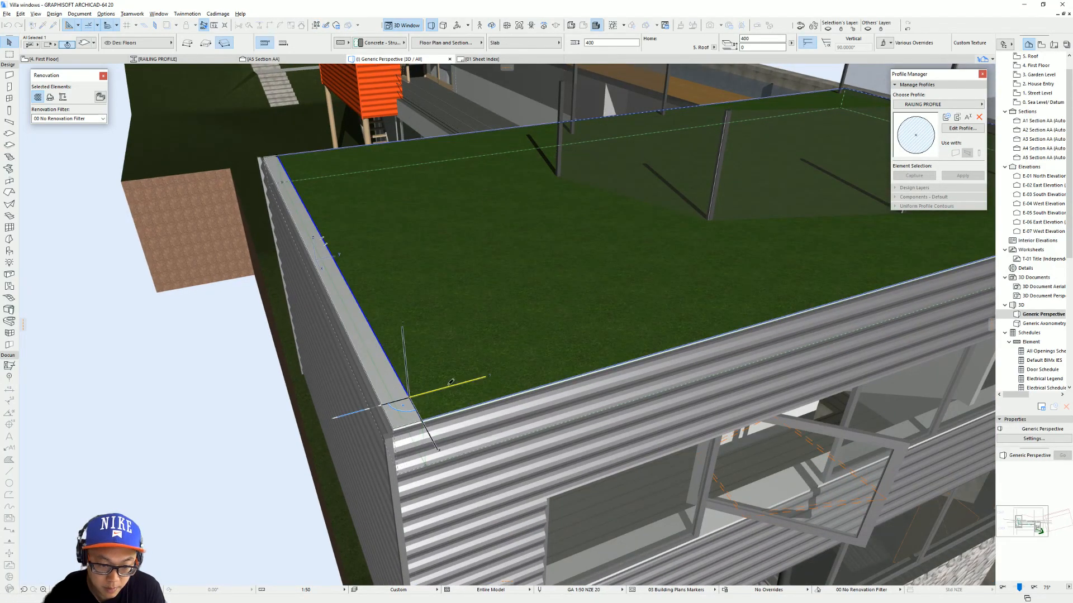
pyautogui.press('Escape')
# Inspect the floor slab's underside and orbit around the building's exterior.
pyautogui.scroll(-4, 455, 388)
pyautogui.keyDown('shift'); pyautogui.moveTo(471, 383); pyautogui.dragTo(429, 178, button='middle'); pyautogui.keyUp('shift')
pyautogui.click(421, 467)
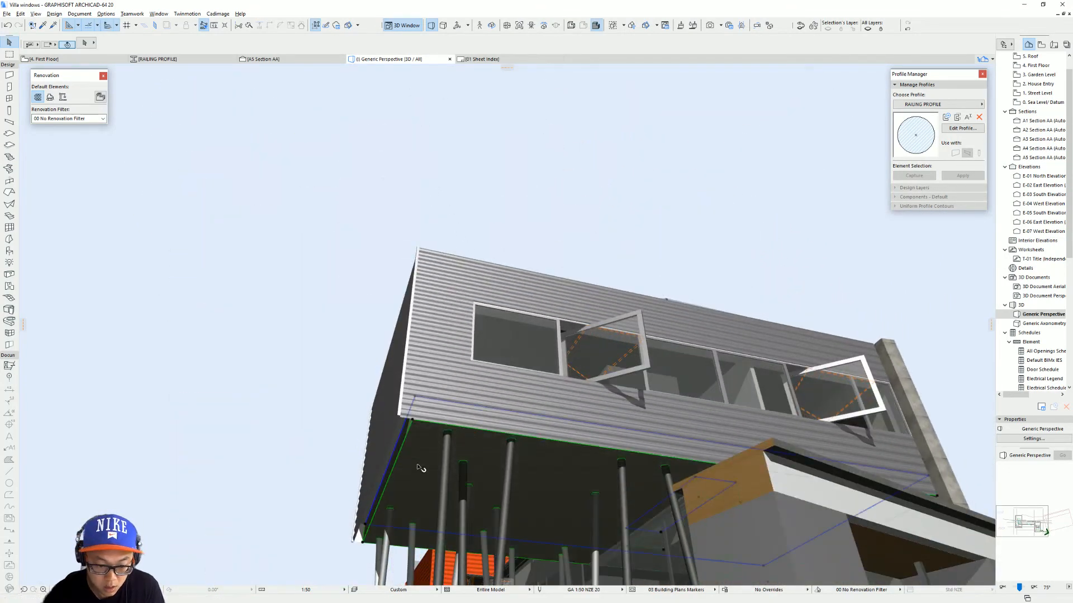
pyautogui.click(406, 427)
pyautogui.keyDown('shift'); pyautogui.moveTo(359, 520); pyautogui.dragTo(325, 528, button='middle'); pyautogui.keyUp('shift')
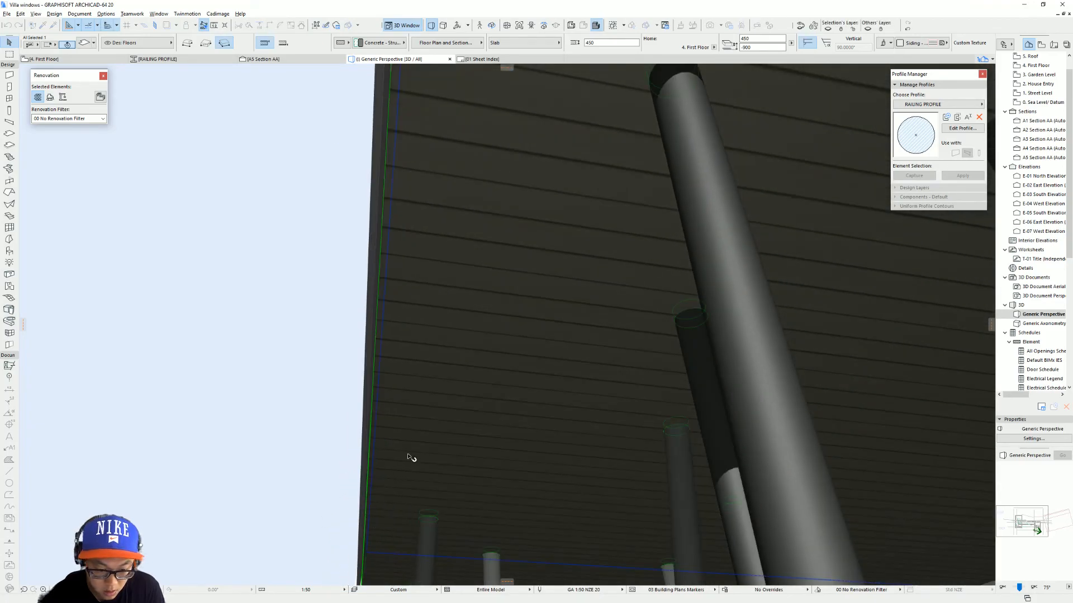
pyautogui.scroll(-5, 461, 386)
pyautogui.keyDown('shift'); pyautogui.moveTo(462, 385); pyautogui.dragTo(508, 419, button='middle'); pyautogui.keyUp('shift')
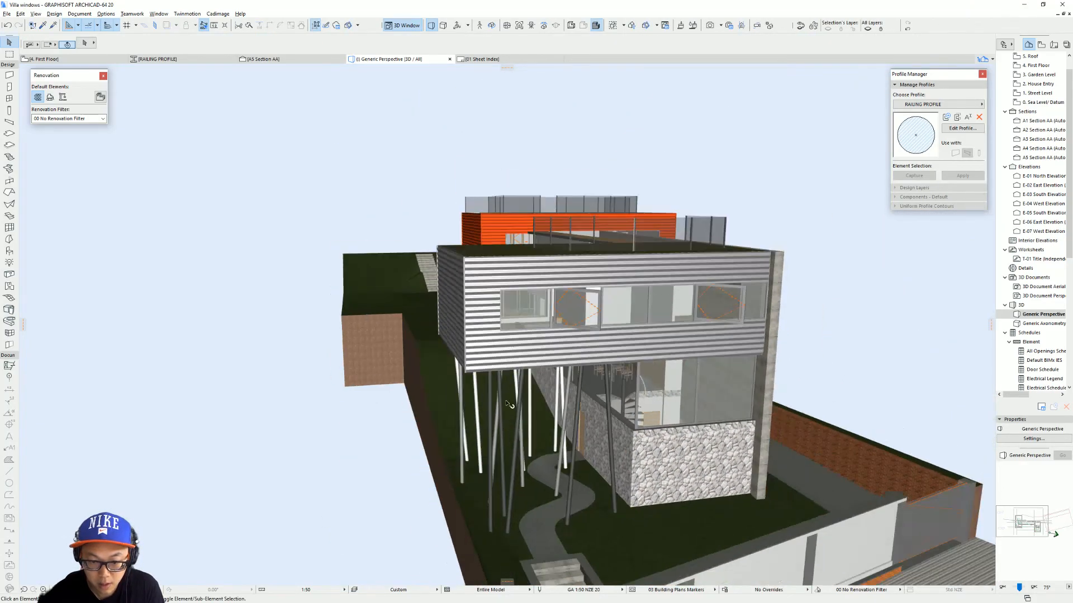
pyautogui.keyDown('shift'); pyautogui.moveTo(463, 367); pyautogui.dragTo(375, 387, button='middle'); pyautogui.keyUp('shift')
pyautogui.keyDown('shift'); pyautogui.moveTo(713, 362); pyautogui.dragTo(392, 272, button='middle'); pyautogui.keyUp('shift')
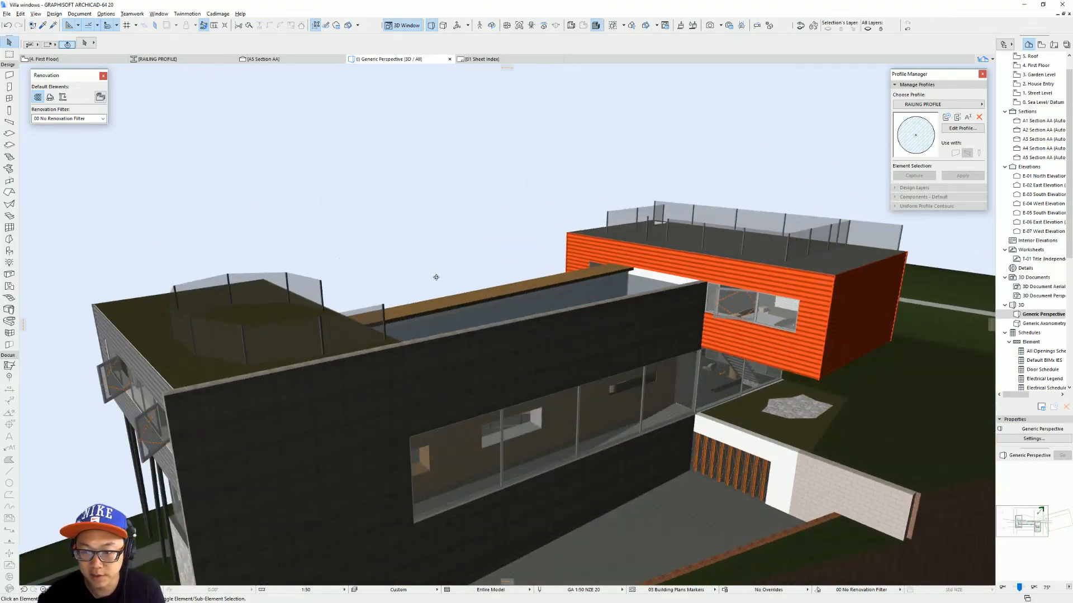
pyautogui.keyDown('shift'); pyautogui.moveTo(512, 316); pyautogui.dragTo(649, 321, button='middle'); pyautogui.keyUp('shift')
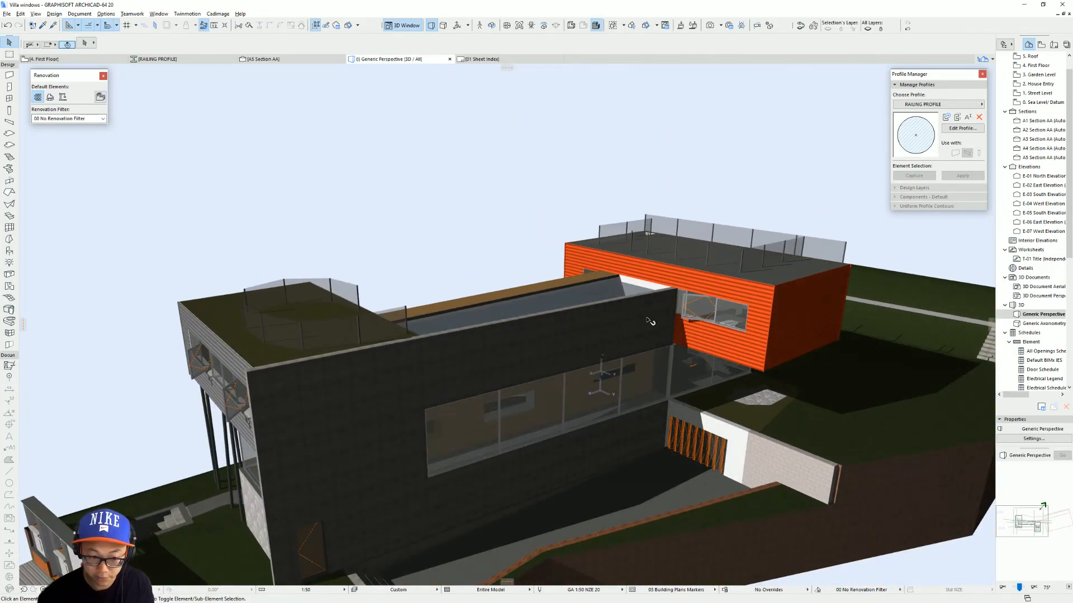